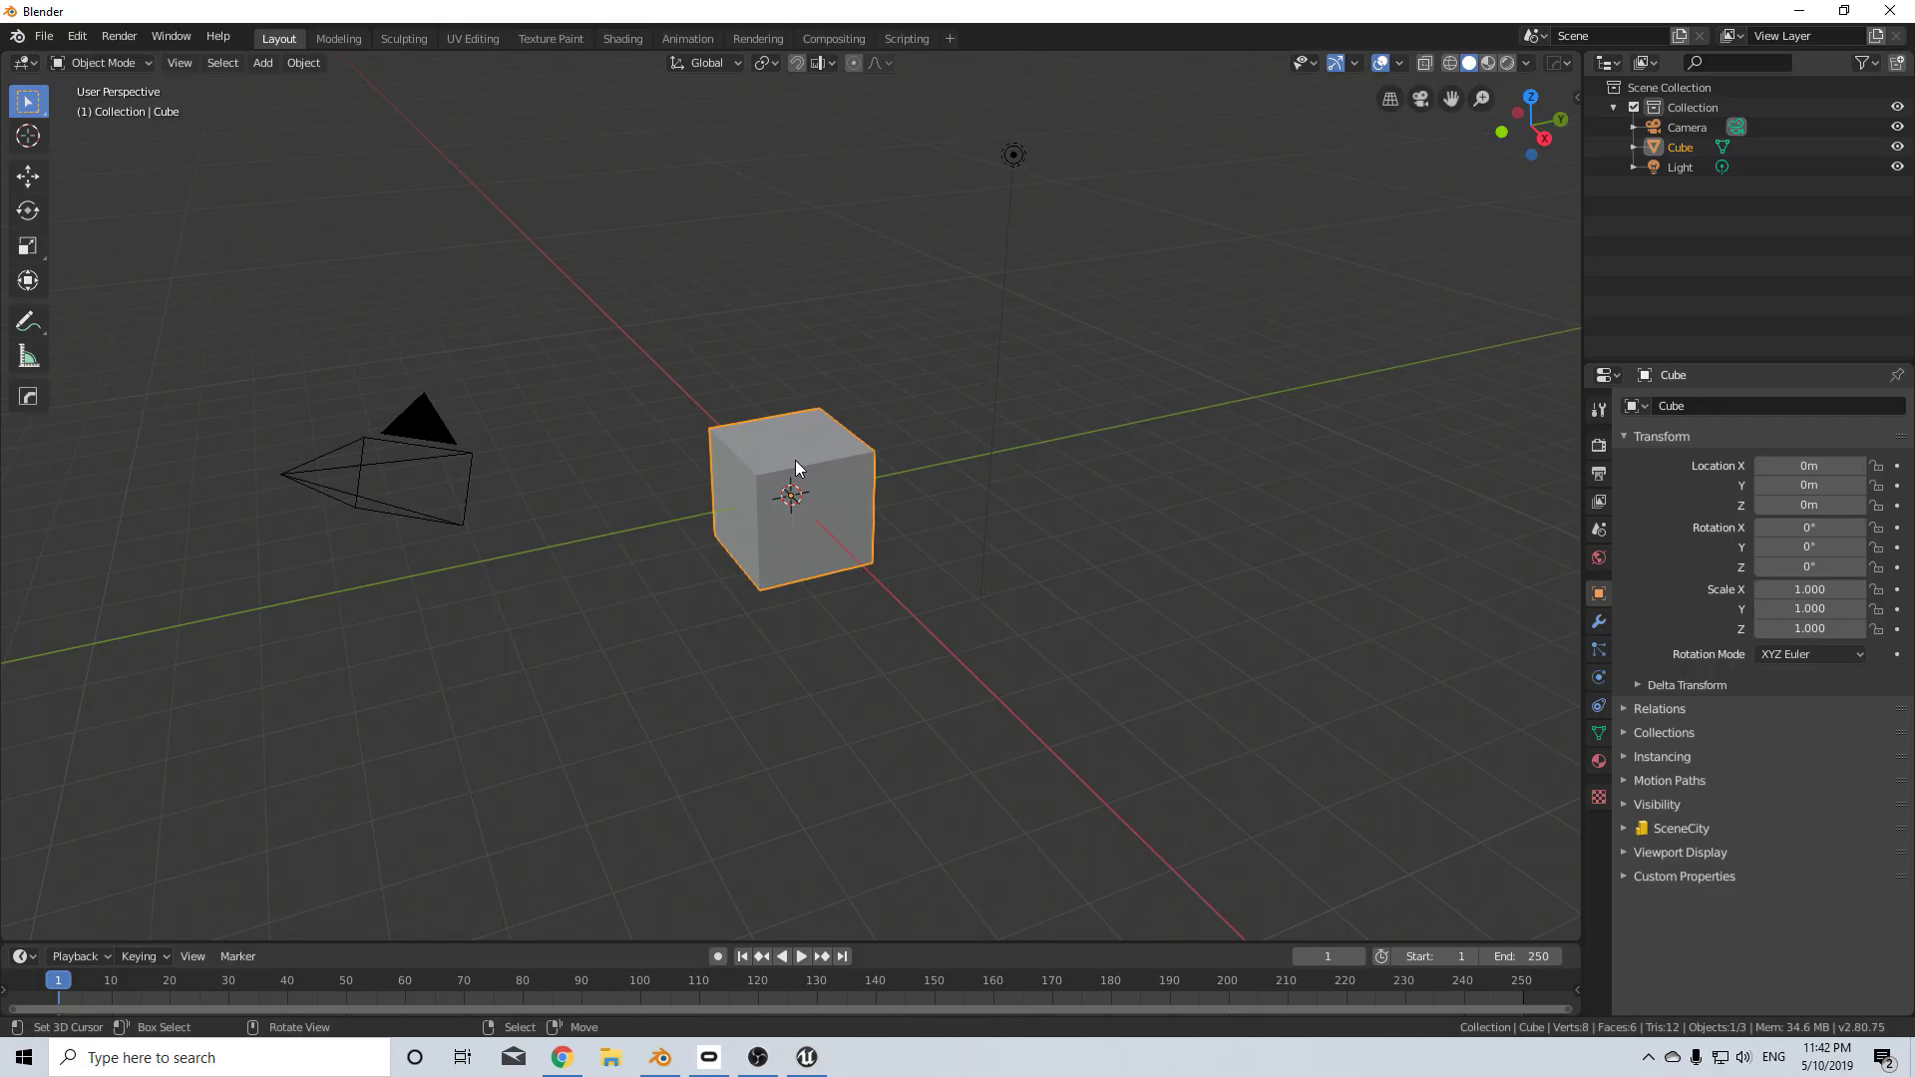
- Delete the default cube and add a mesh cylinder in its place
key(Delete)
key(shift+a)
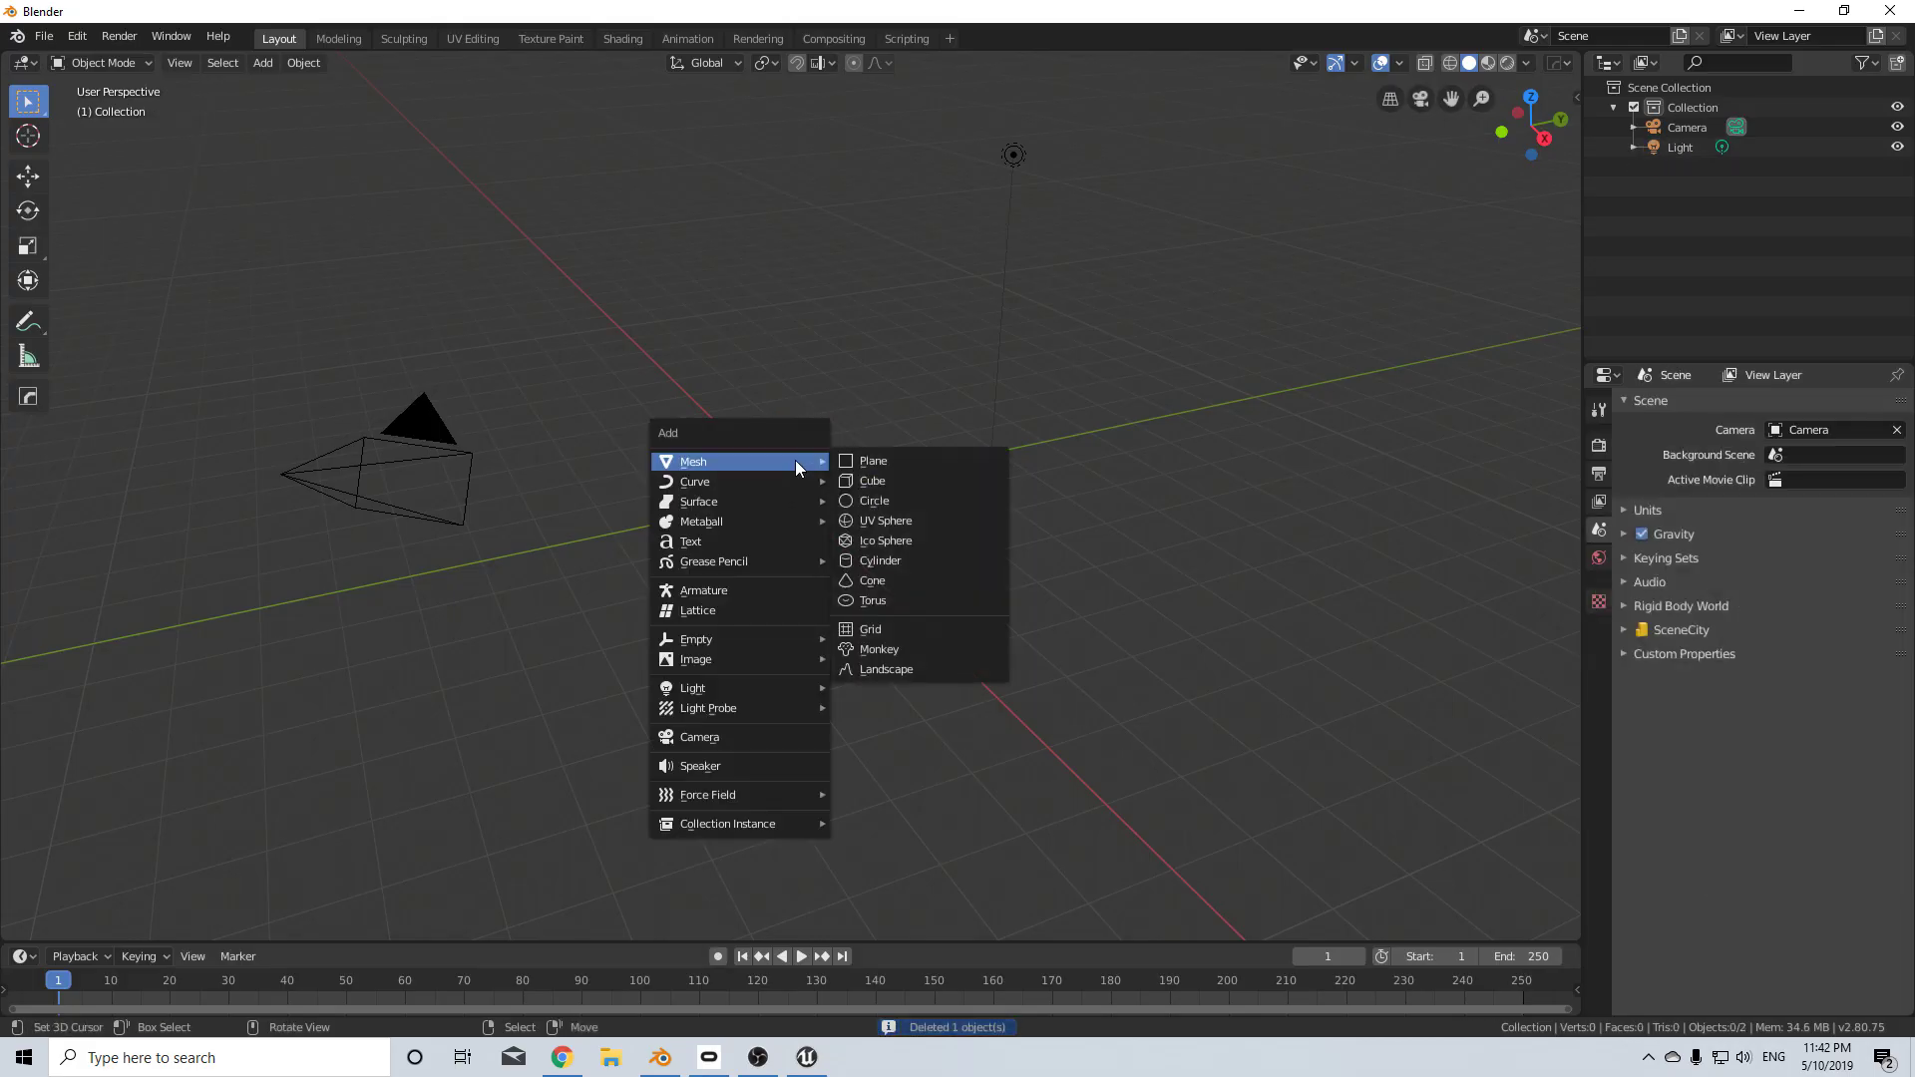
click(917, 565)
- Flatten the cylinder's mesh along Z to about 0.2 of its height to form a disc
middle_drag(778, 544, 834, 458)
scroll(834, 458, up, 3)
key(Tab)
key(s)
key(z)
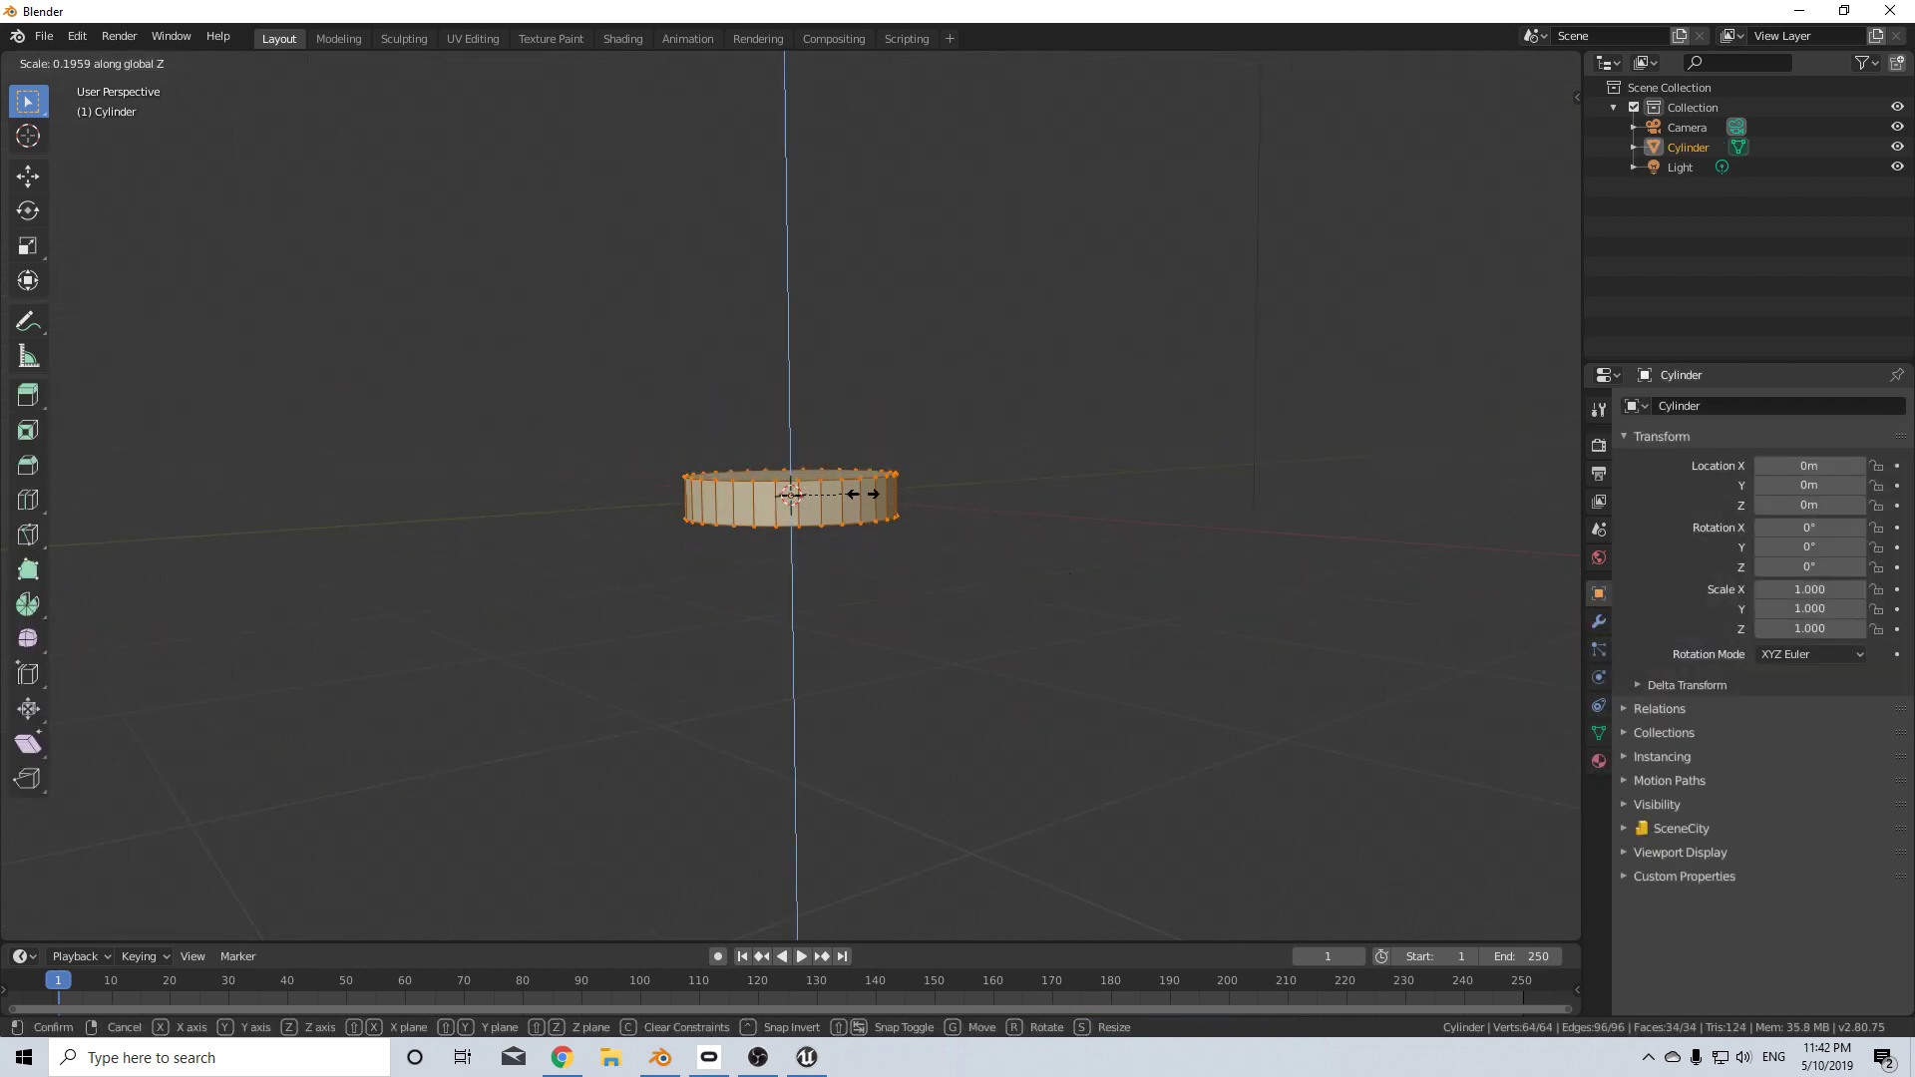
click(863, 494)
key(Tab)
- Add a UV sphere and move its mesh down about 1.08 m along Z, below the disc
key(shift+a)
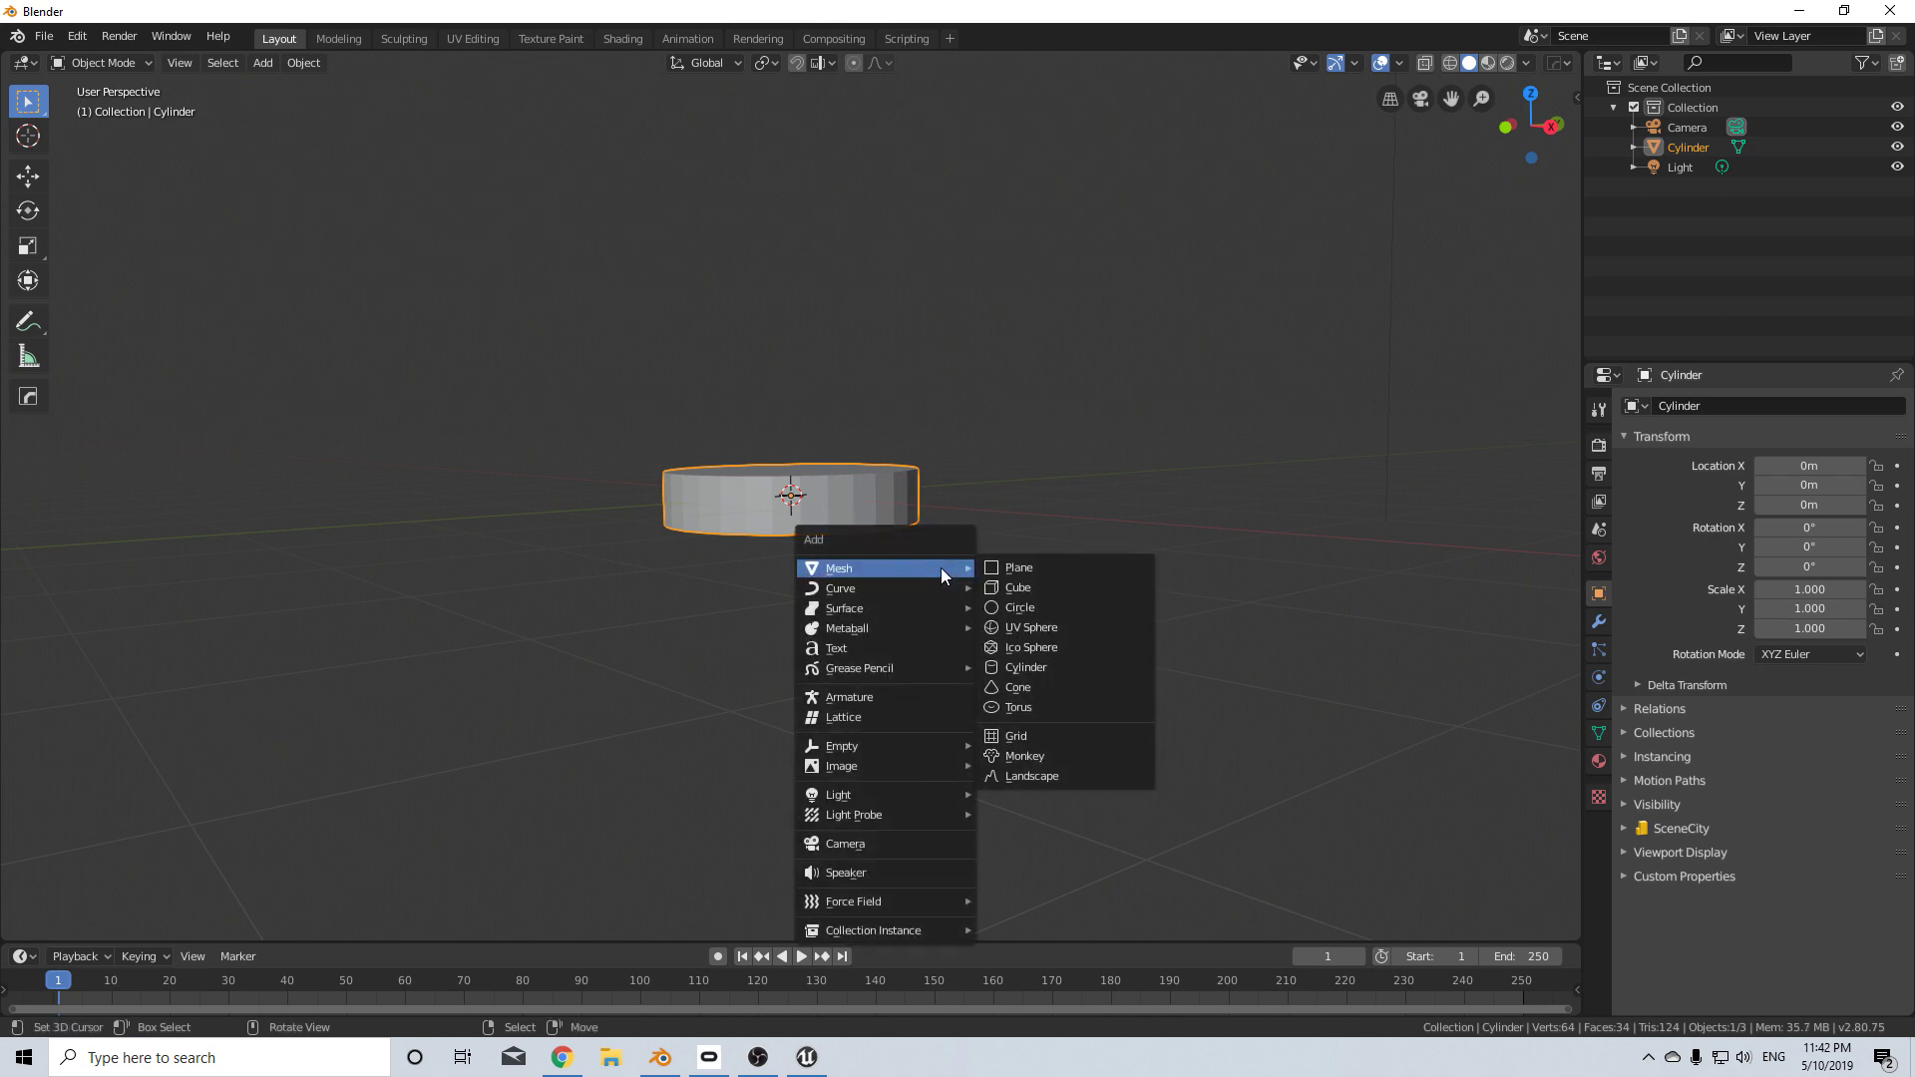
click(1046, 628)
key(Tab)
key(g)
key(z)
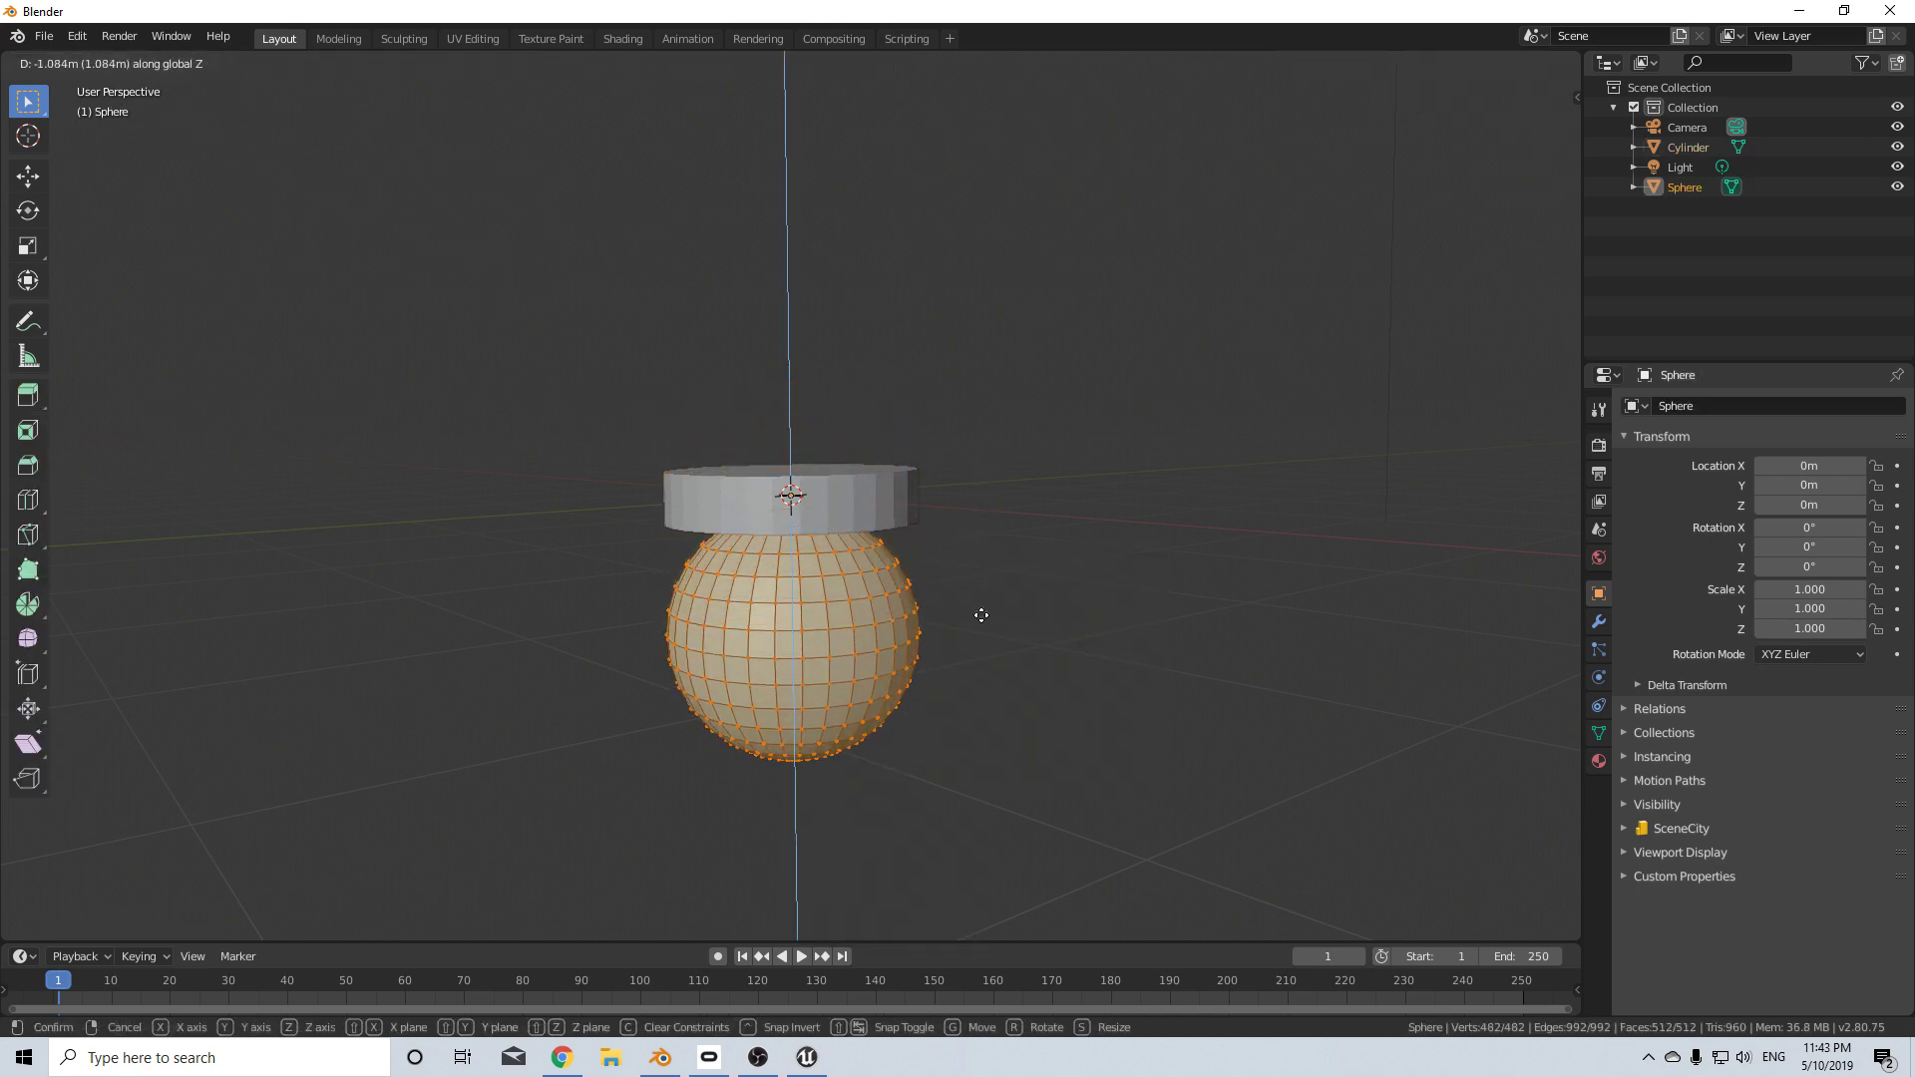
click(980, 616)
- Rip the sphere along its equator edge loop and delete the vertices of the upper half
shift+middle_drag(961, 645, 965, 606)
key(KP_3)
scroll(810, 722, up, 4)
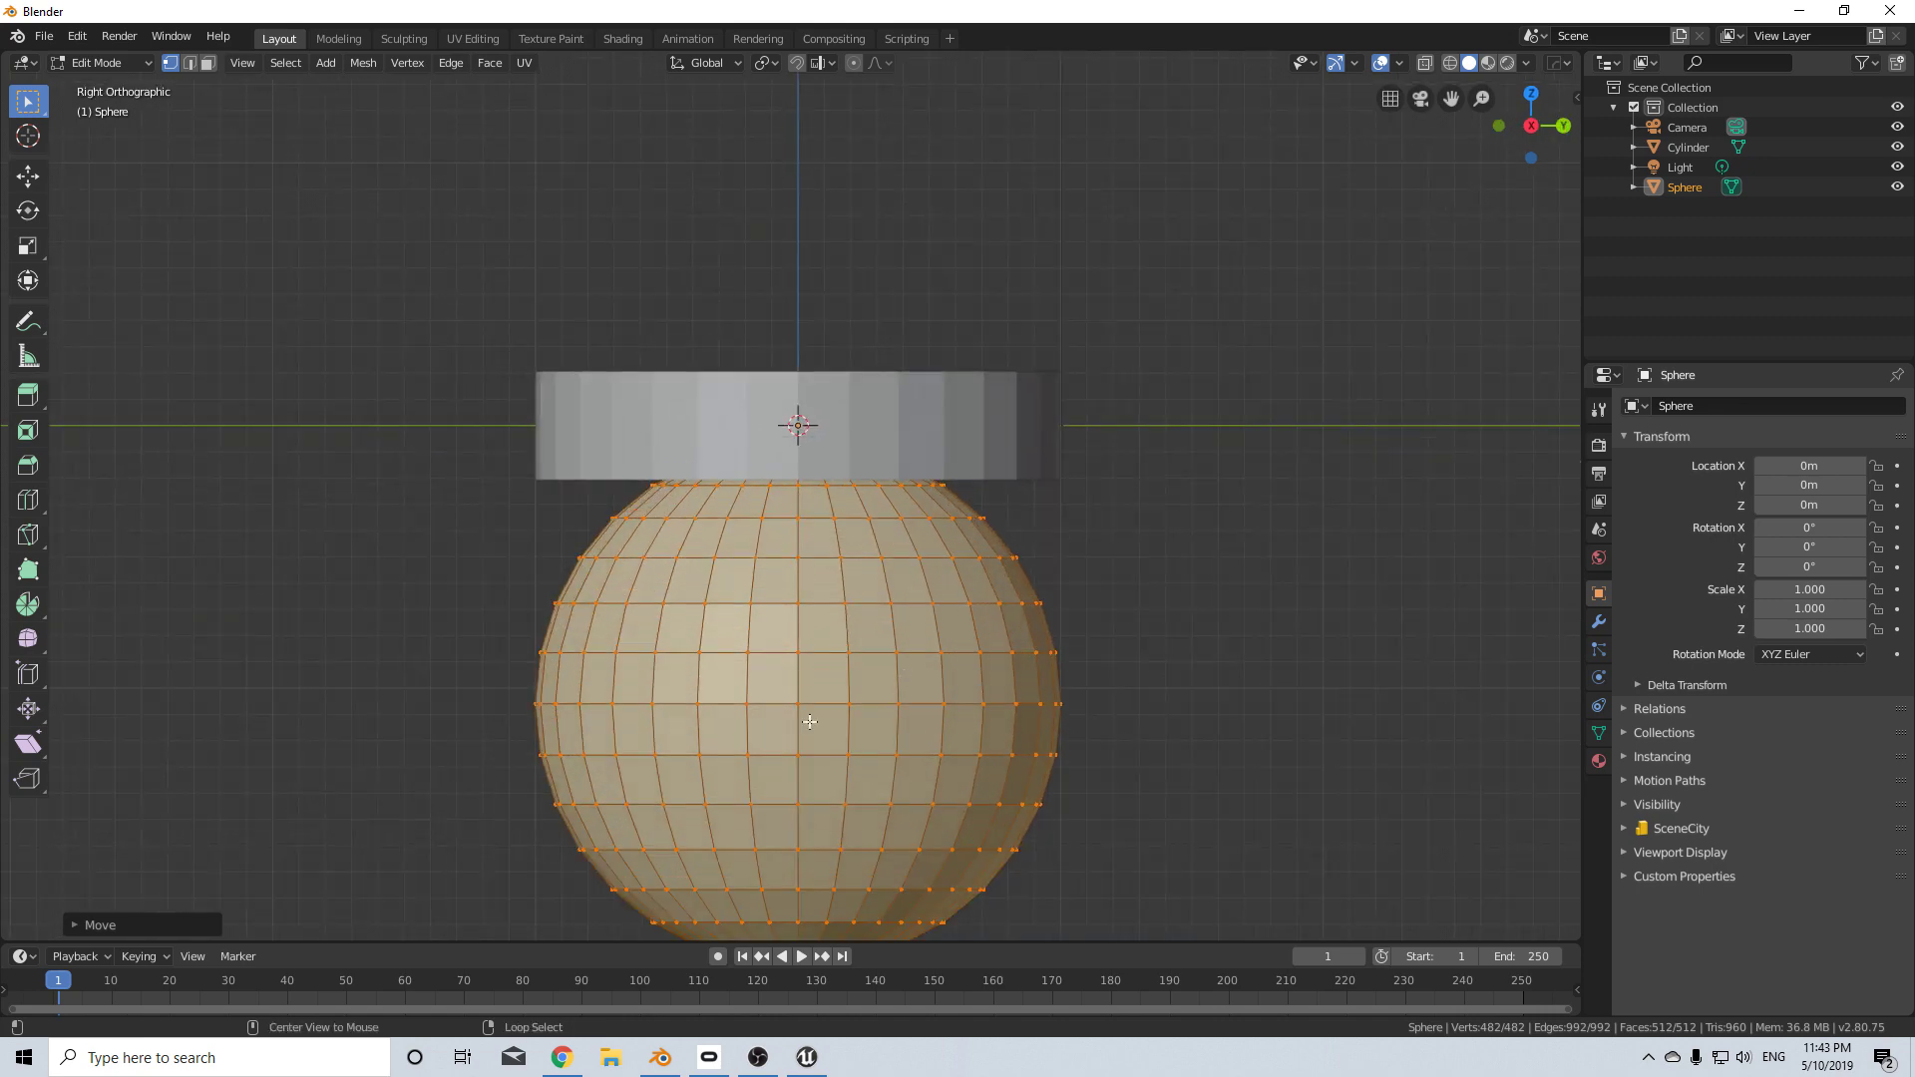
alt+click(820, 724)
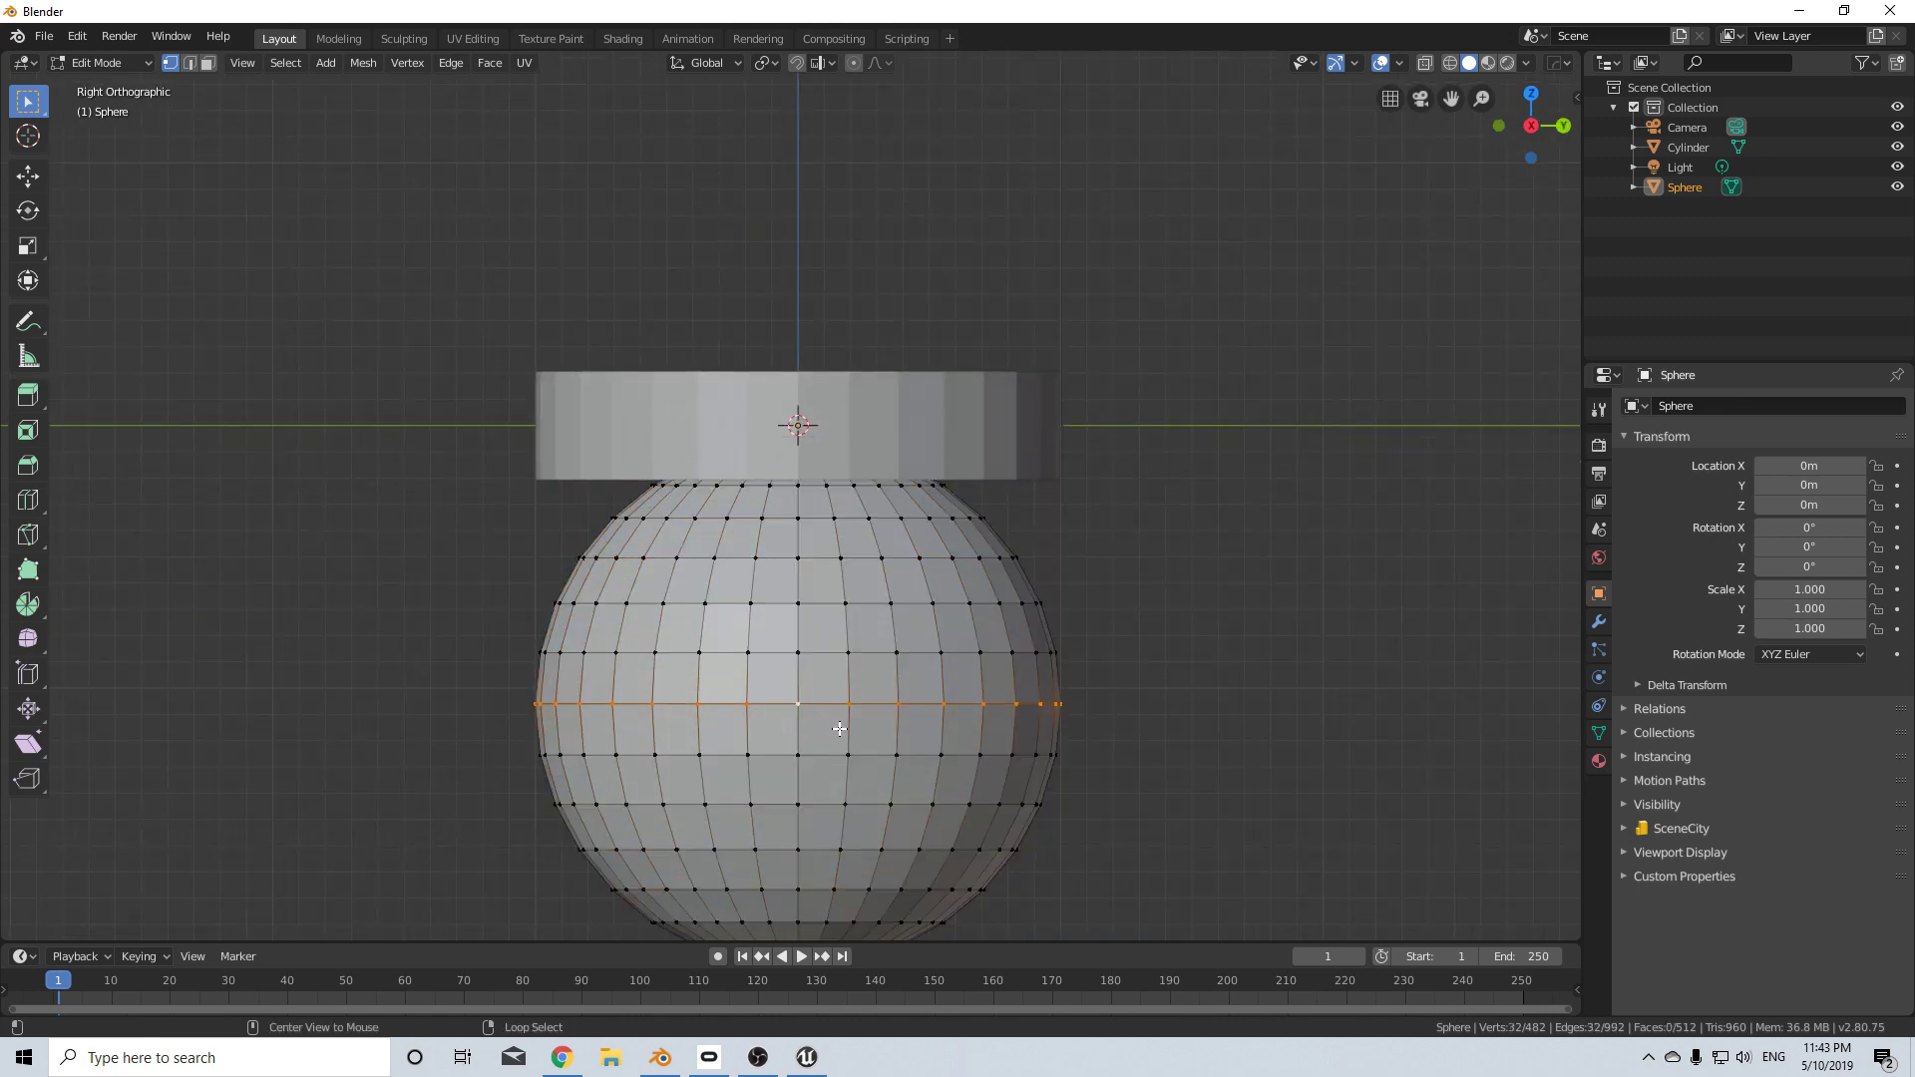
key(v)
right_click(979, 744)
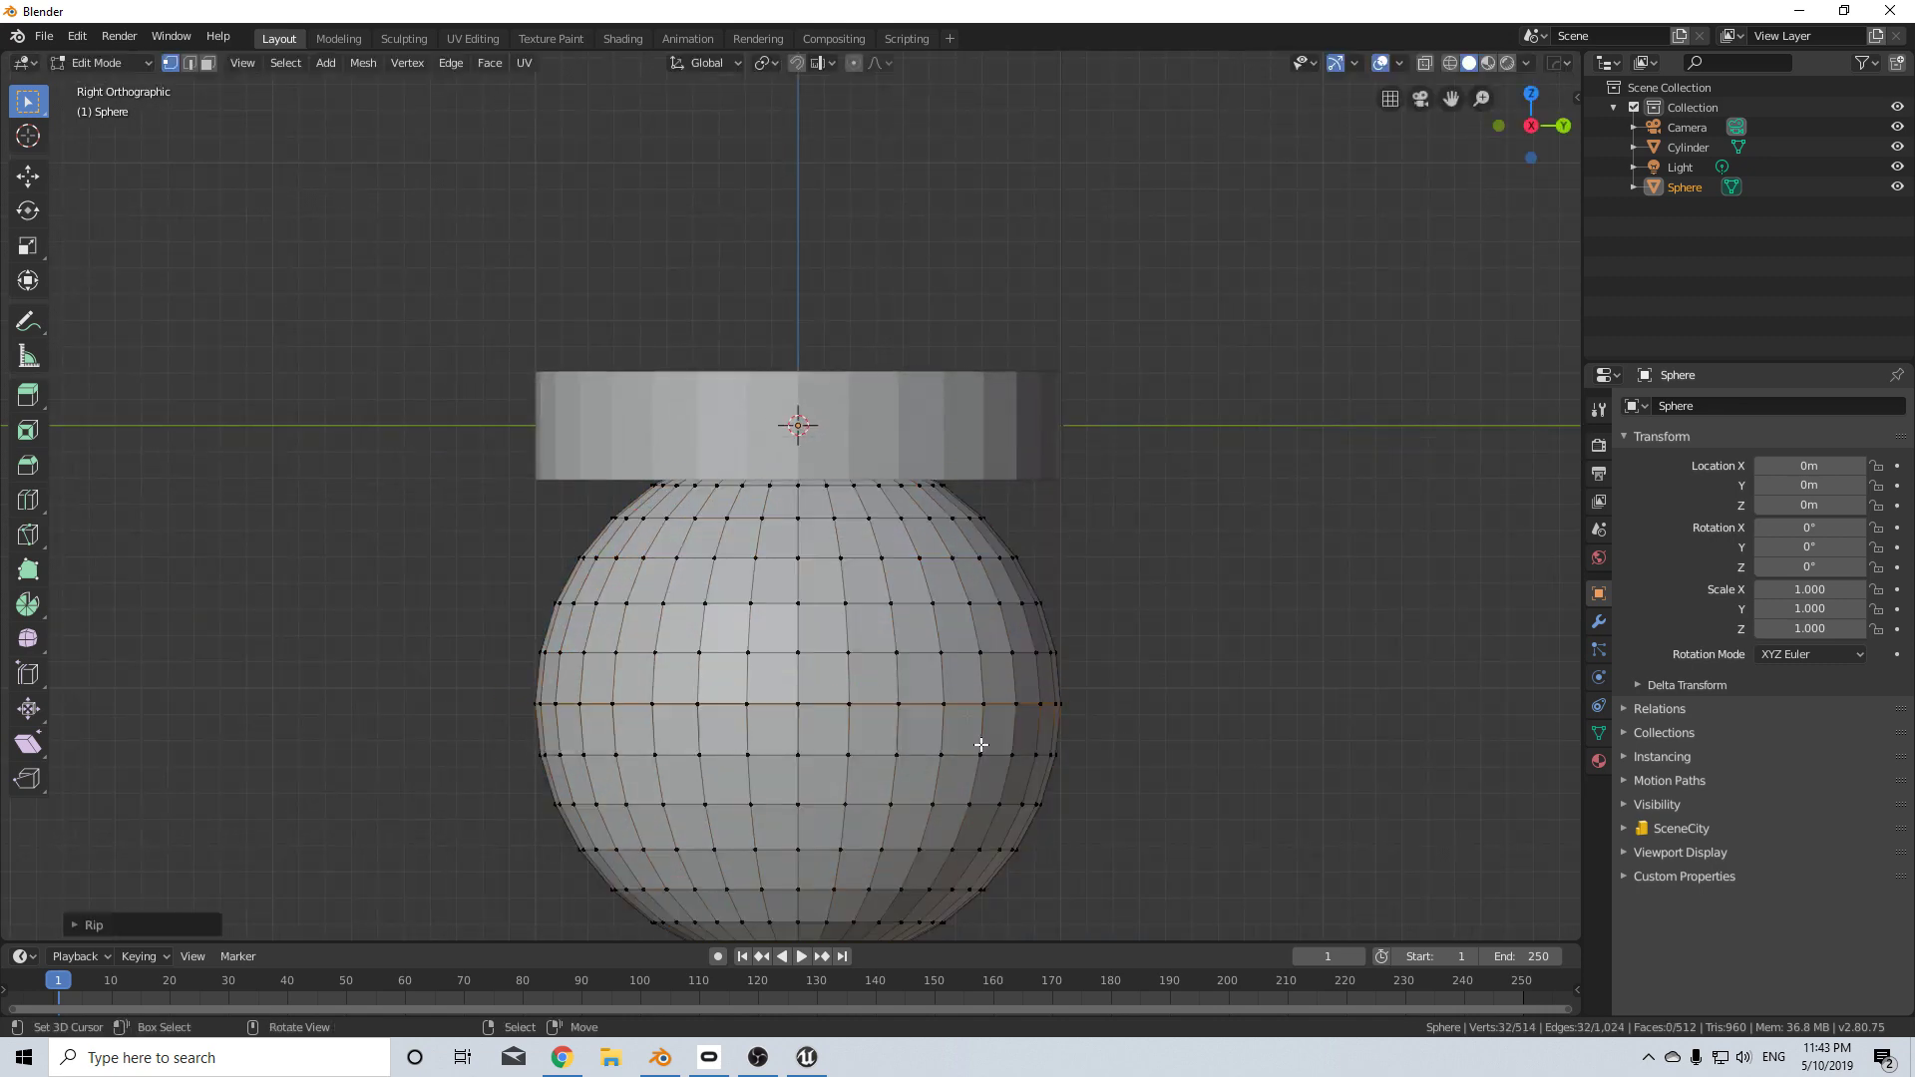
right_click(886, 609)
key(l)
key(x)
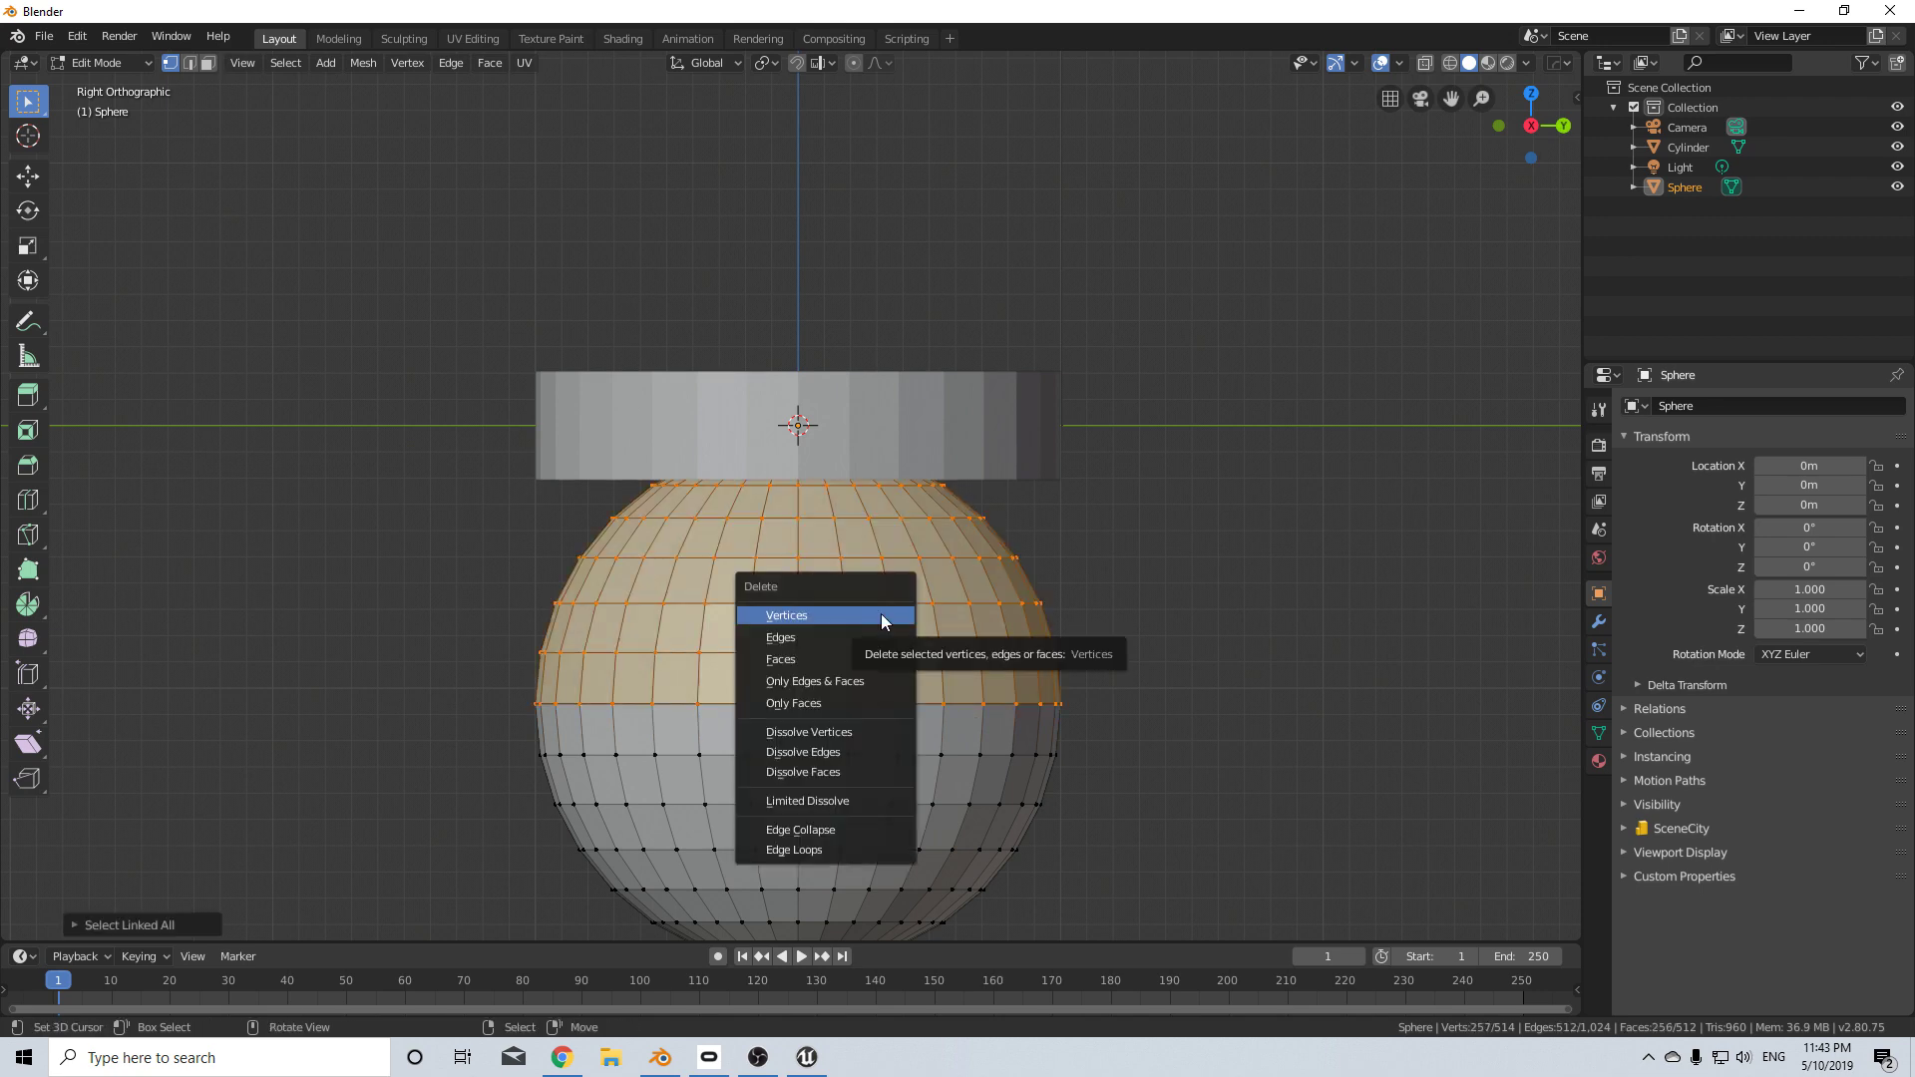
click(881, 613)
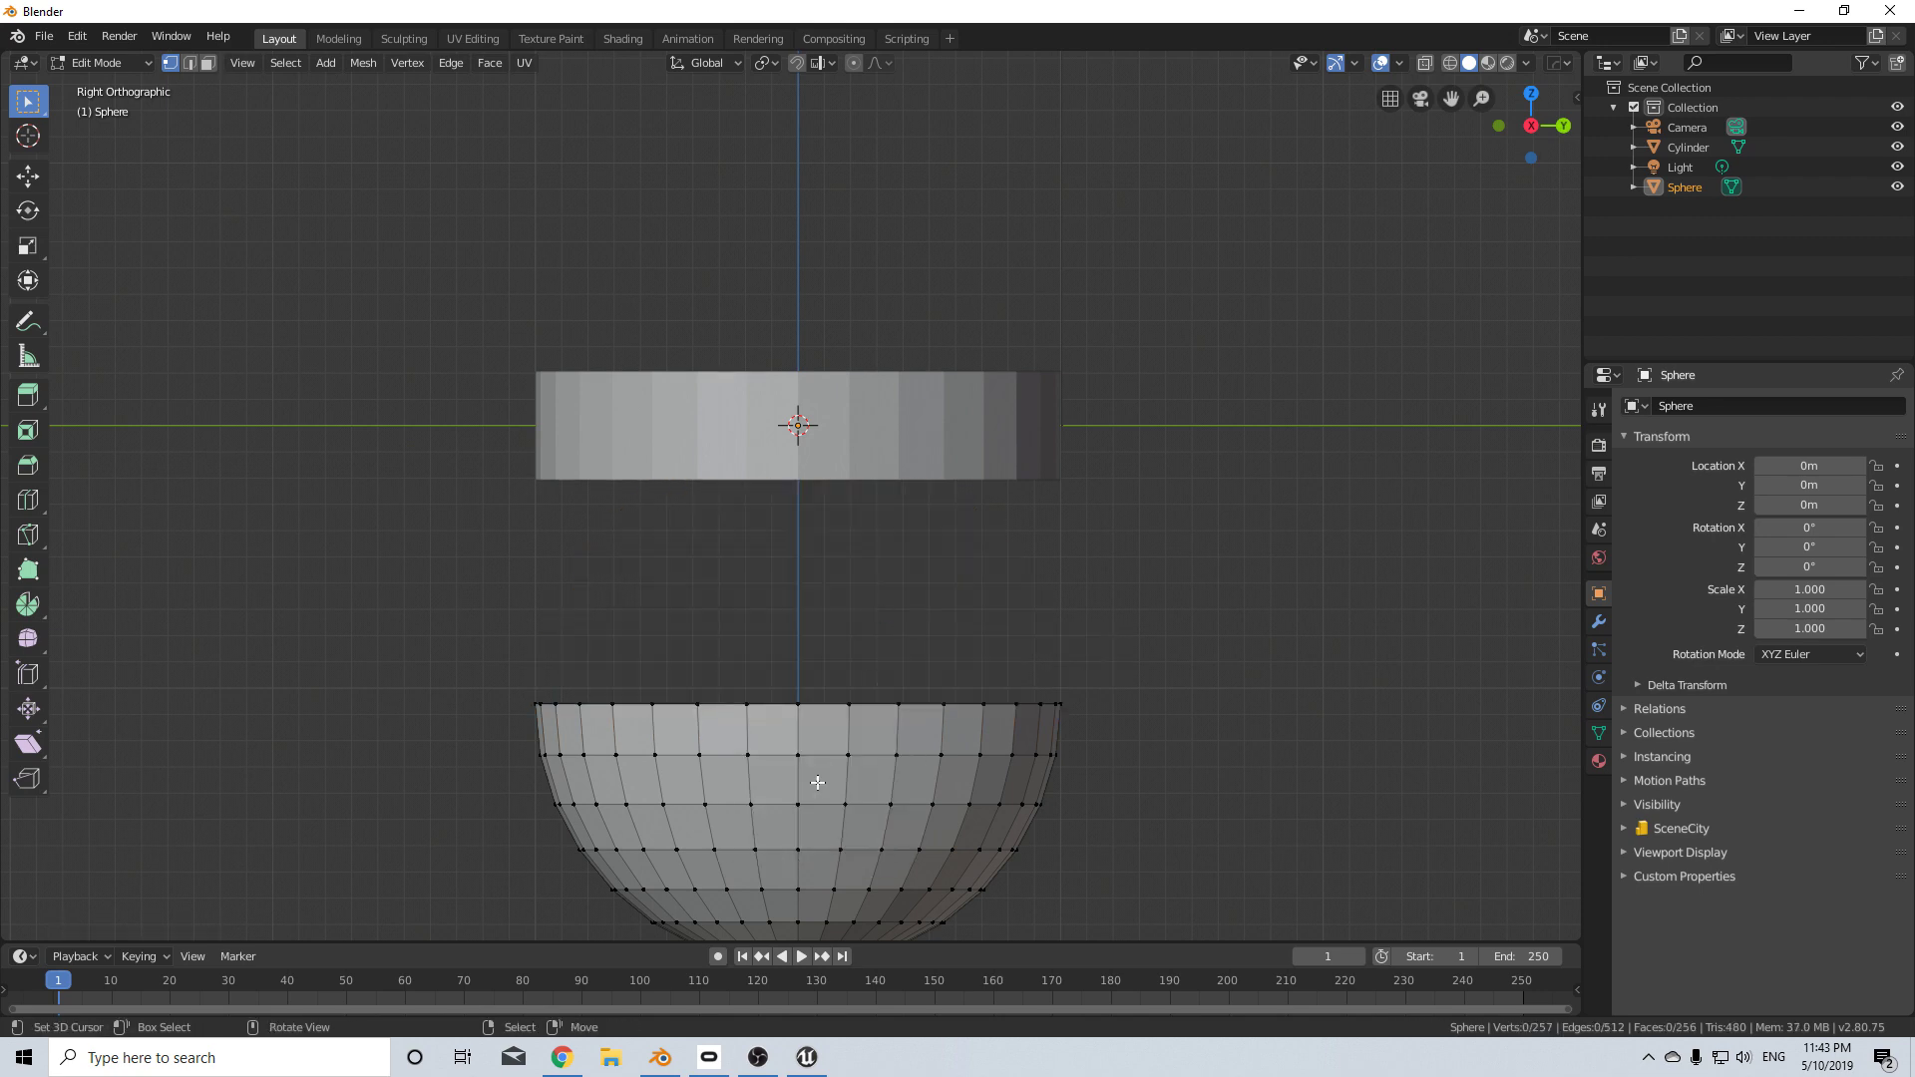
- Raise the remaining hemisphere along Z until its rim meets the disc's underside
key(a)
key(g)
key(z)
click(889, 555)
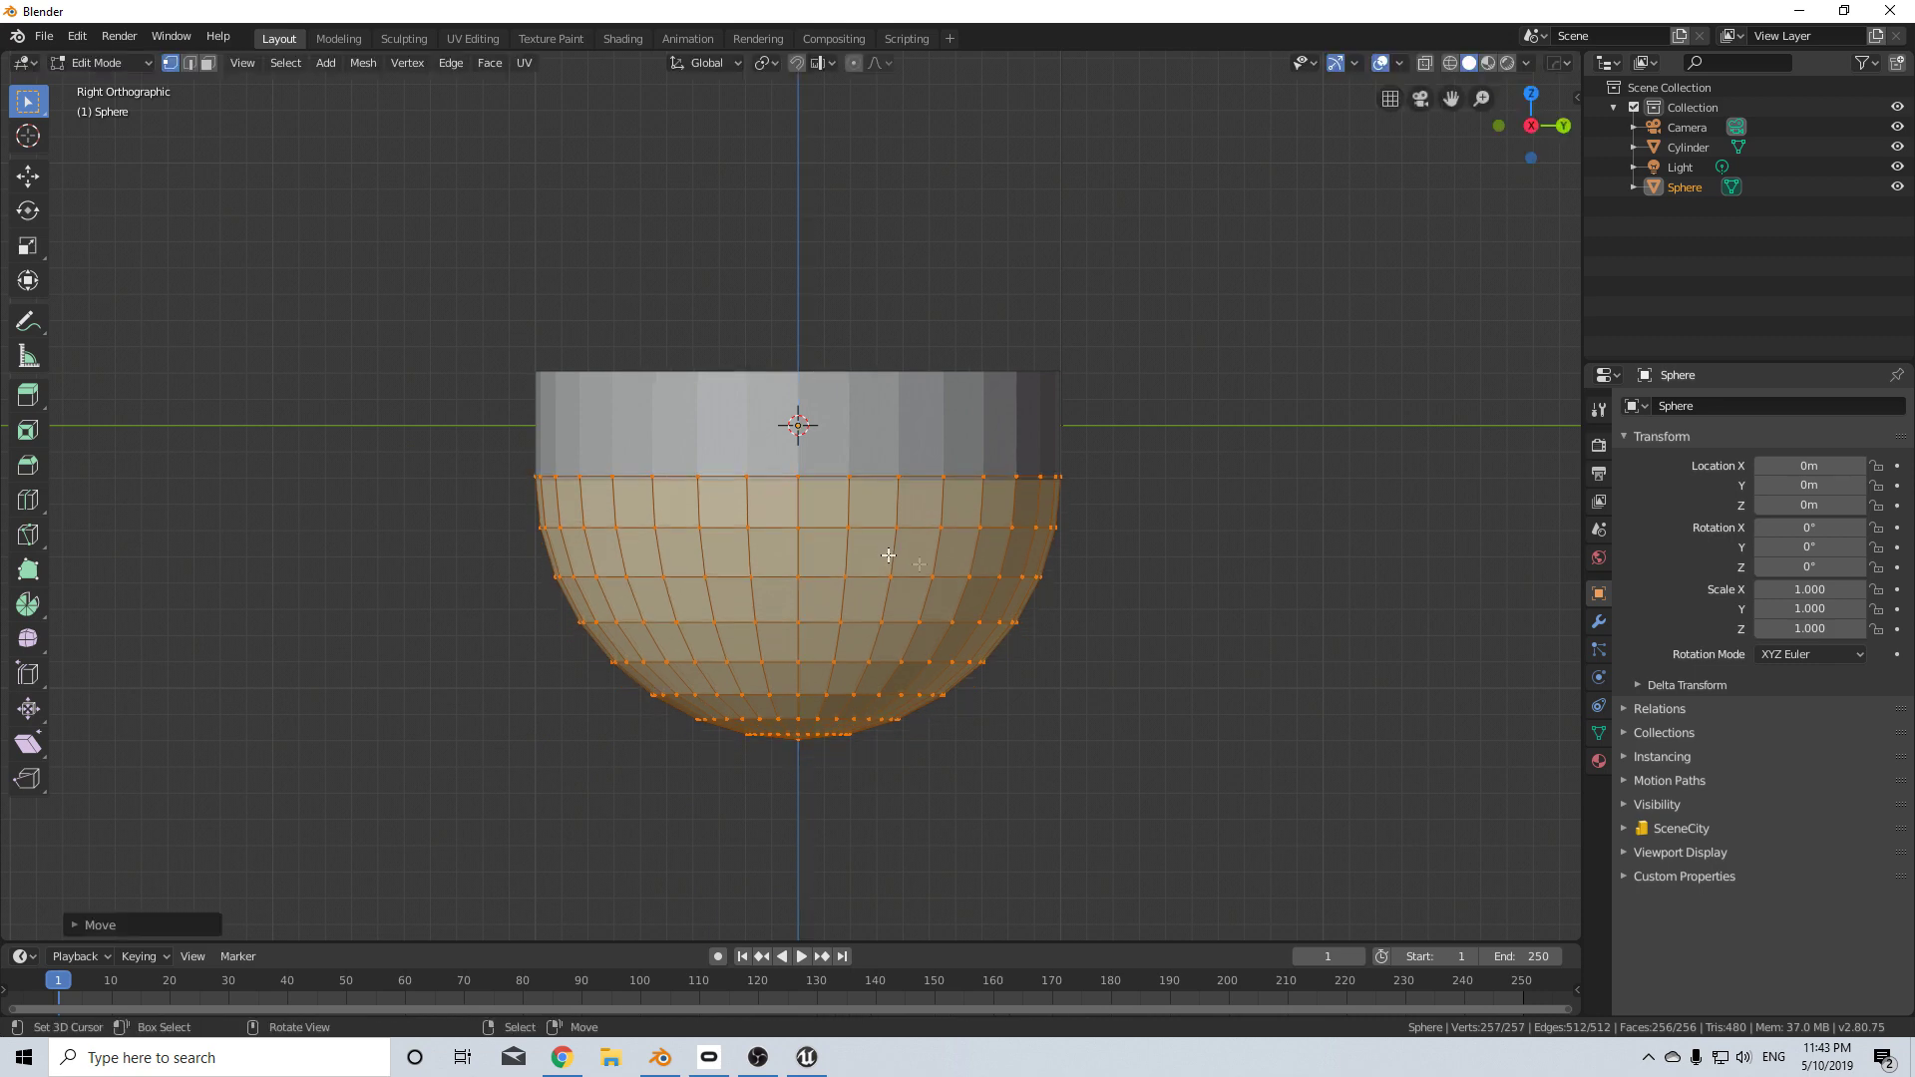
- Scale the hemisphere slightly narrower than the disc and raise it about 0.12 m along Z into the disc
key(s)
click(1196, 652)
key(g)
key(z)
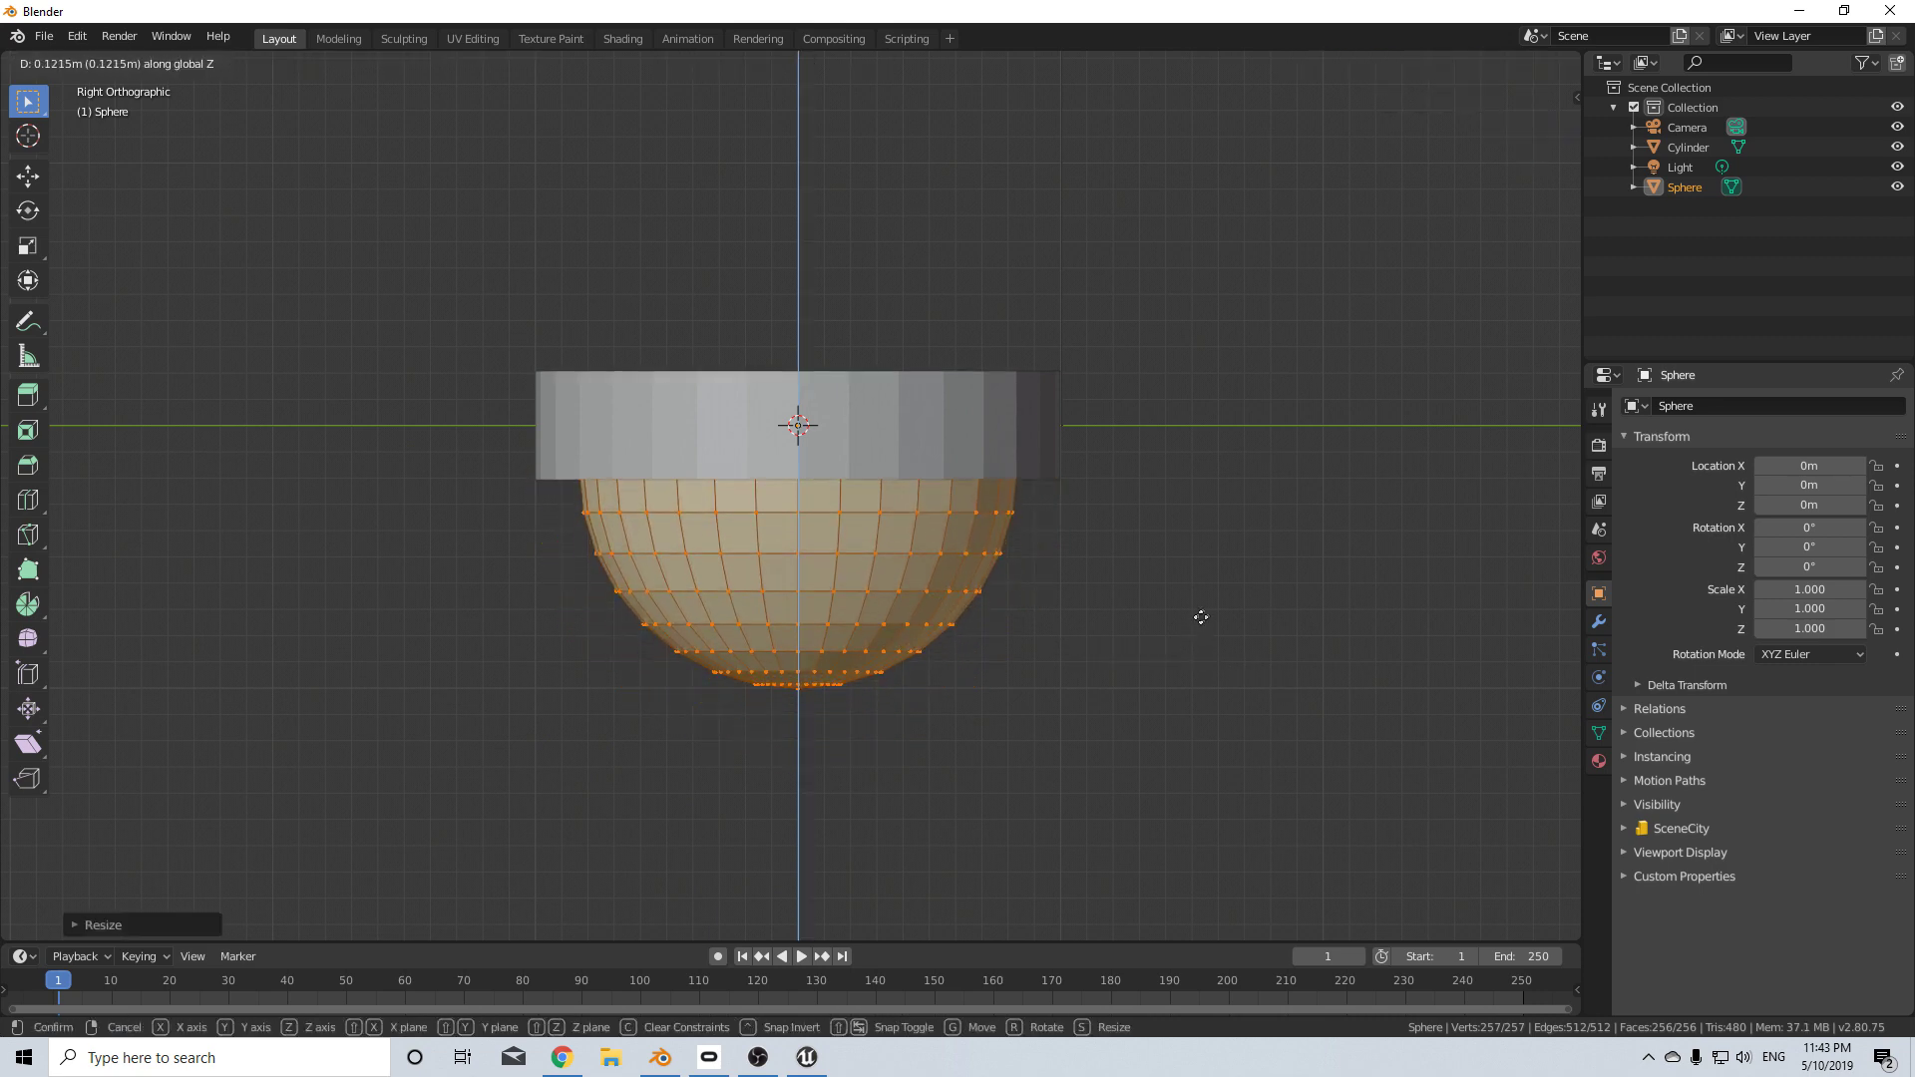
click(1201, 618)
- Duplicate the disc cylinder in place
mouse_move(1001, 633)
middle_down()
mouse_move(1038, 555)
mouse_move(994, 617)
middle_up()
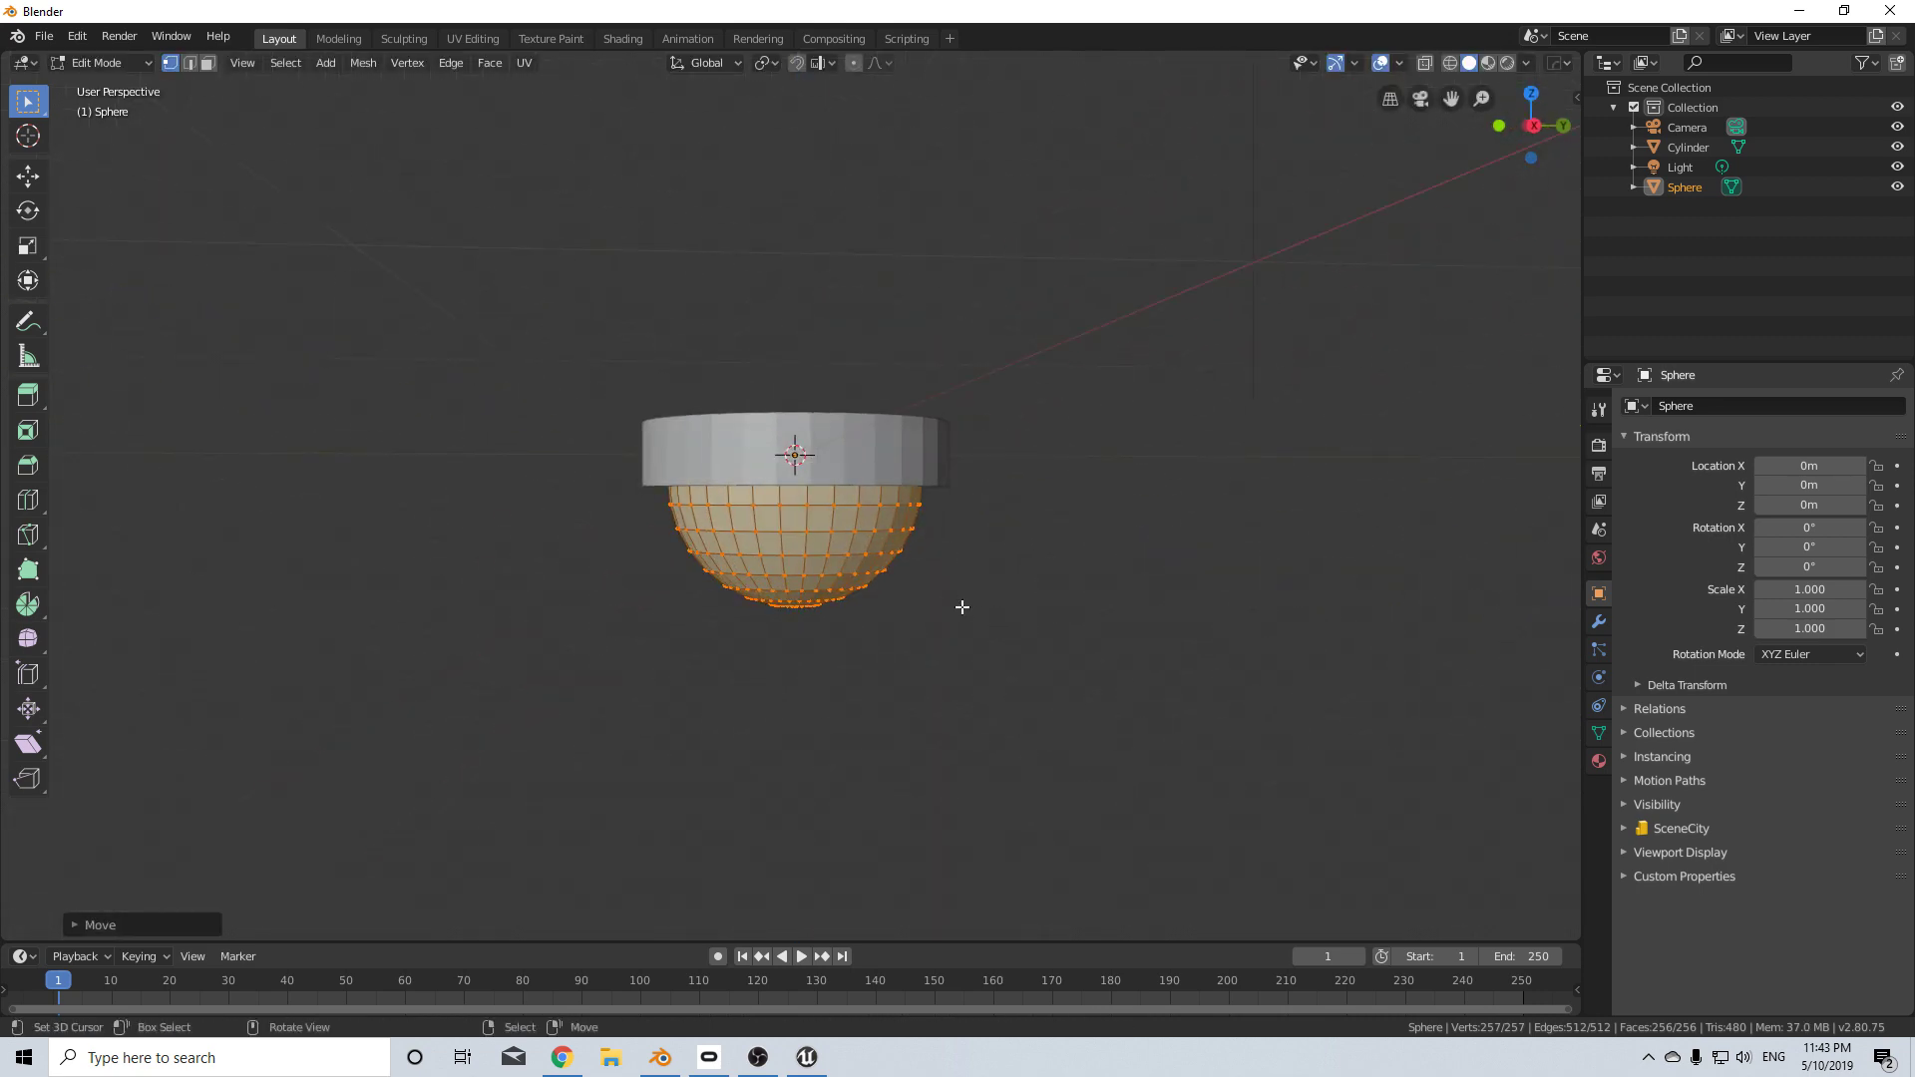
key(KP_3)
key(Tab)
click(890, 450)
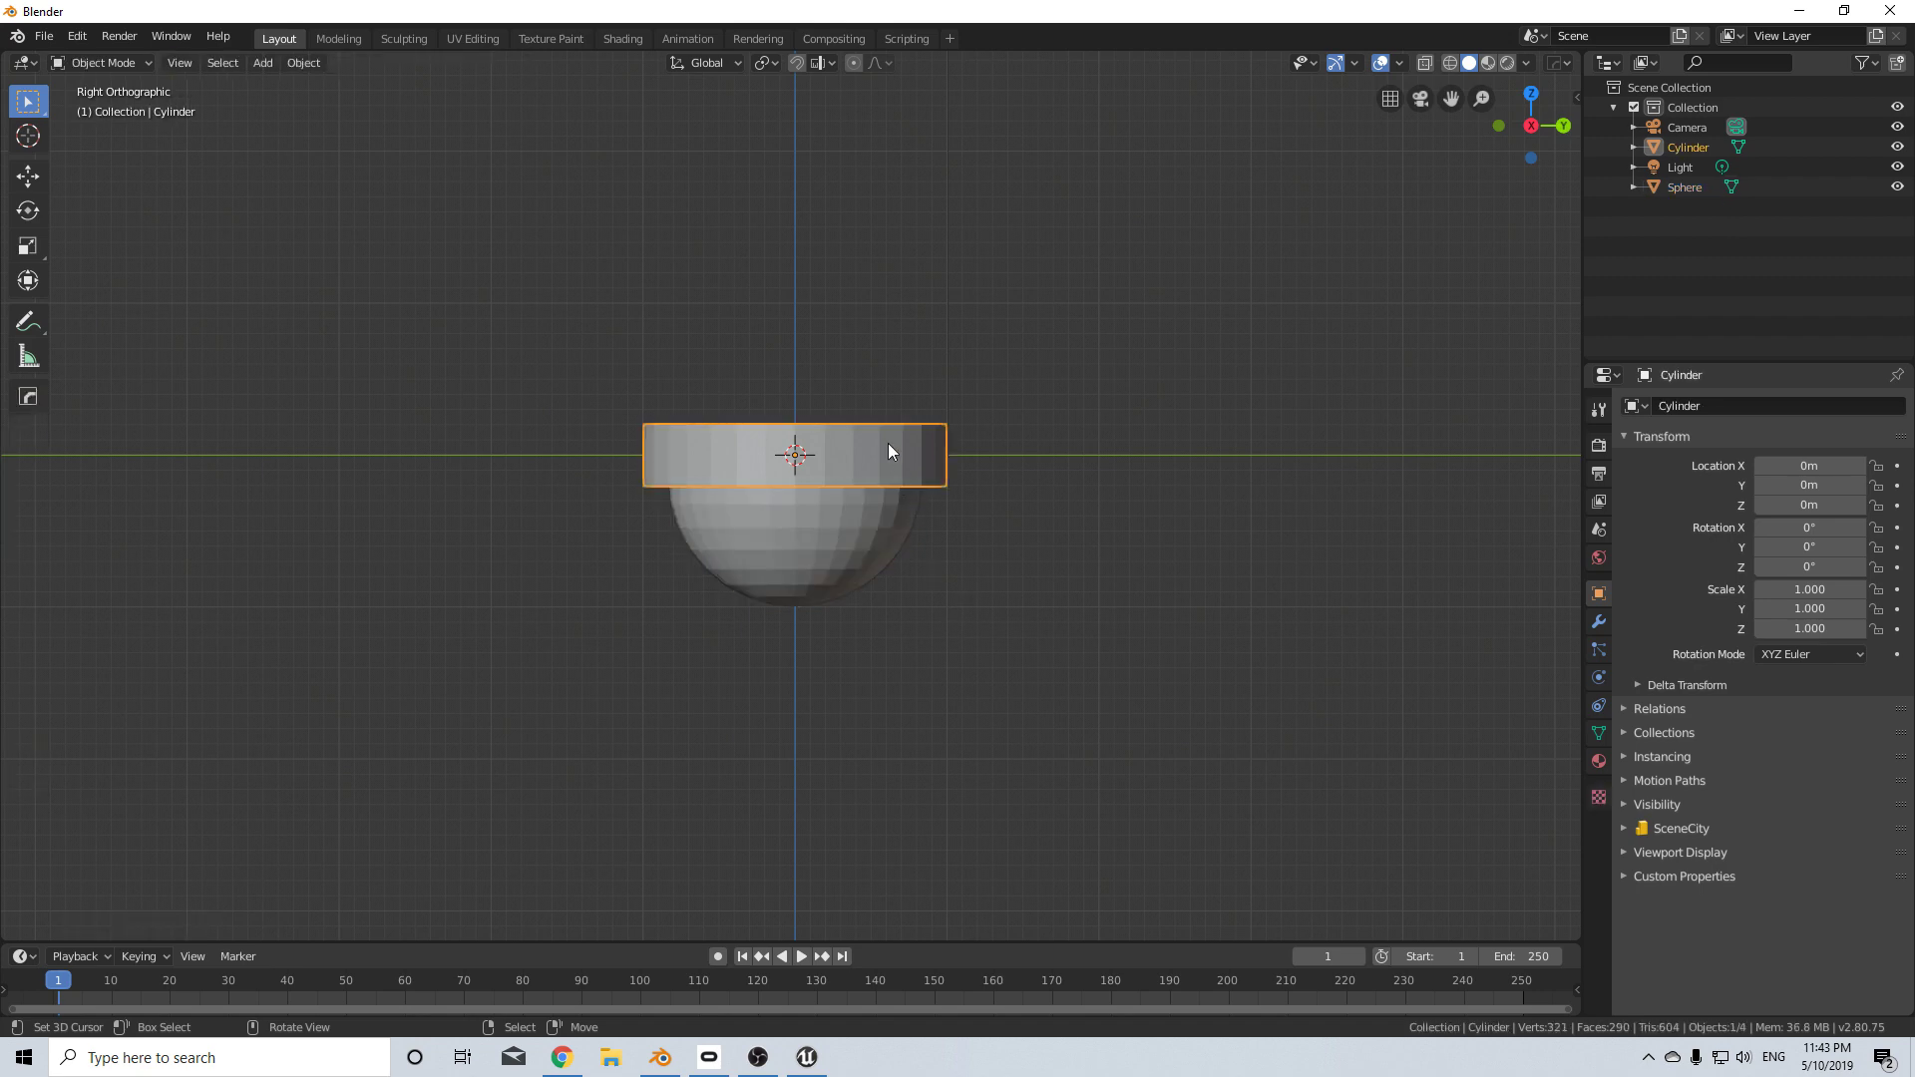
key(shift+d)
key(Escape)
- Shrink the duplicate cylinder's mesh and stretch it along Z into a narrow upright tube
key(Tab)
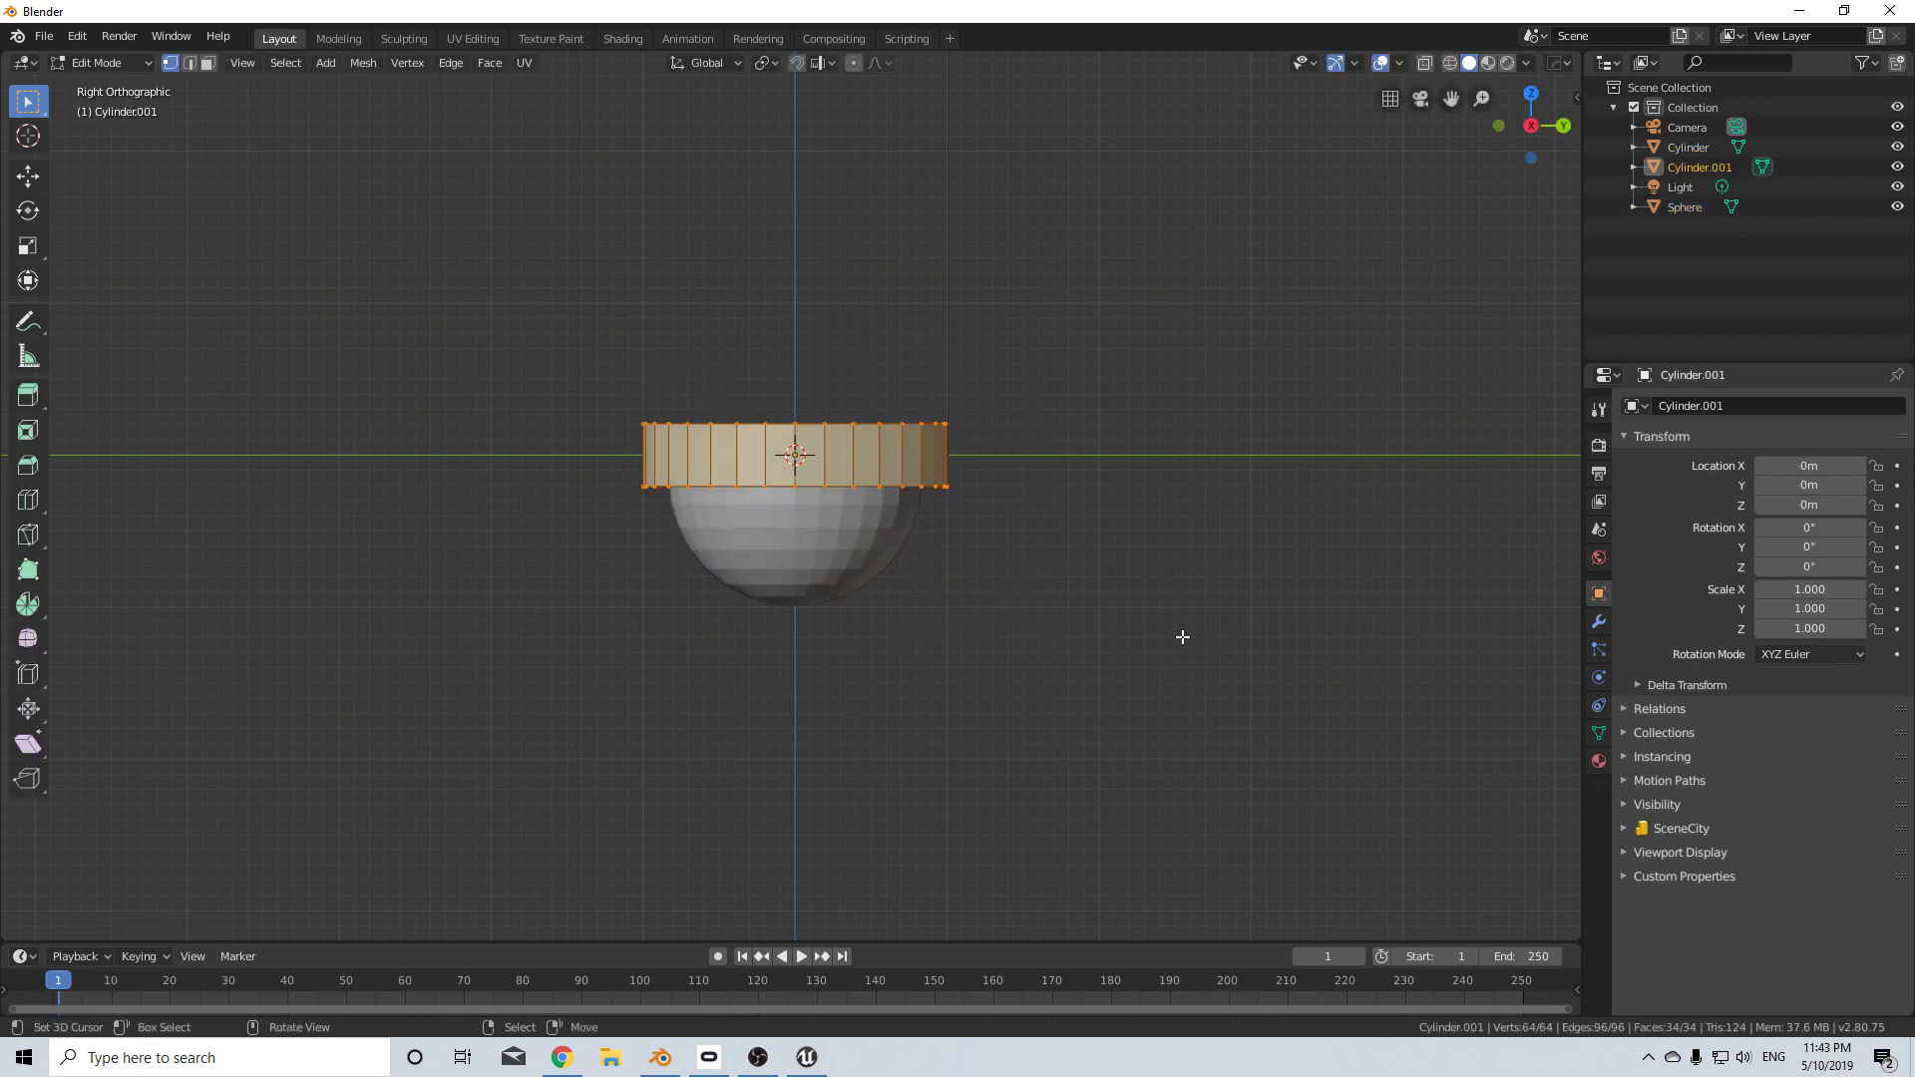
key(s)
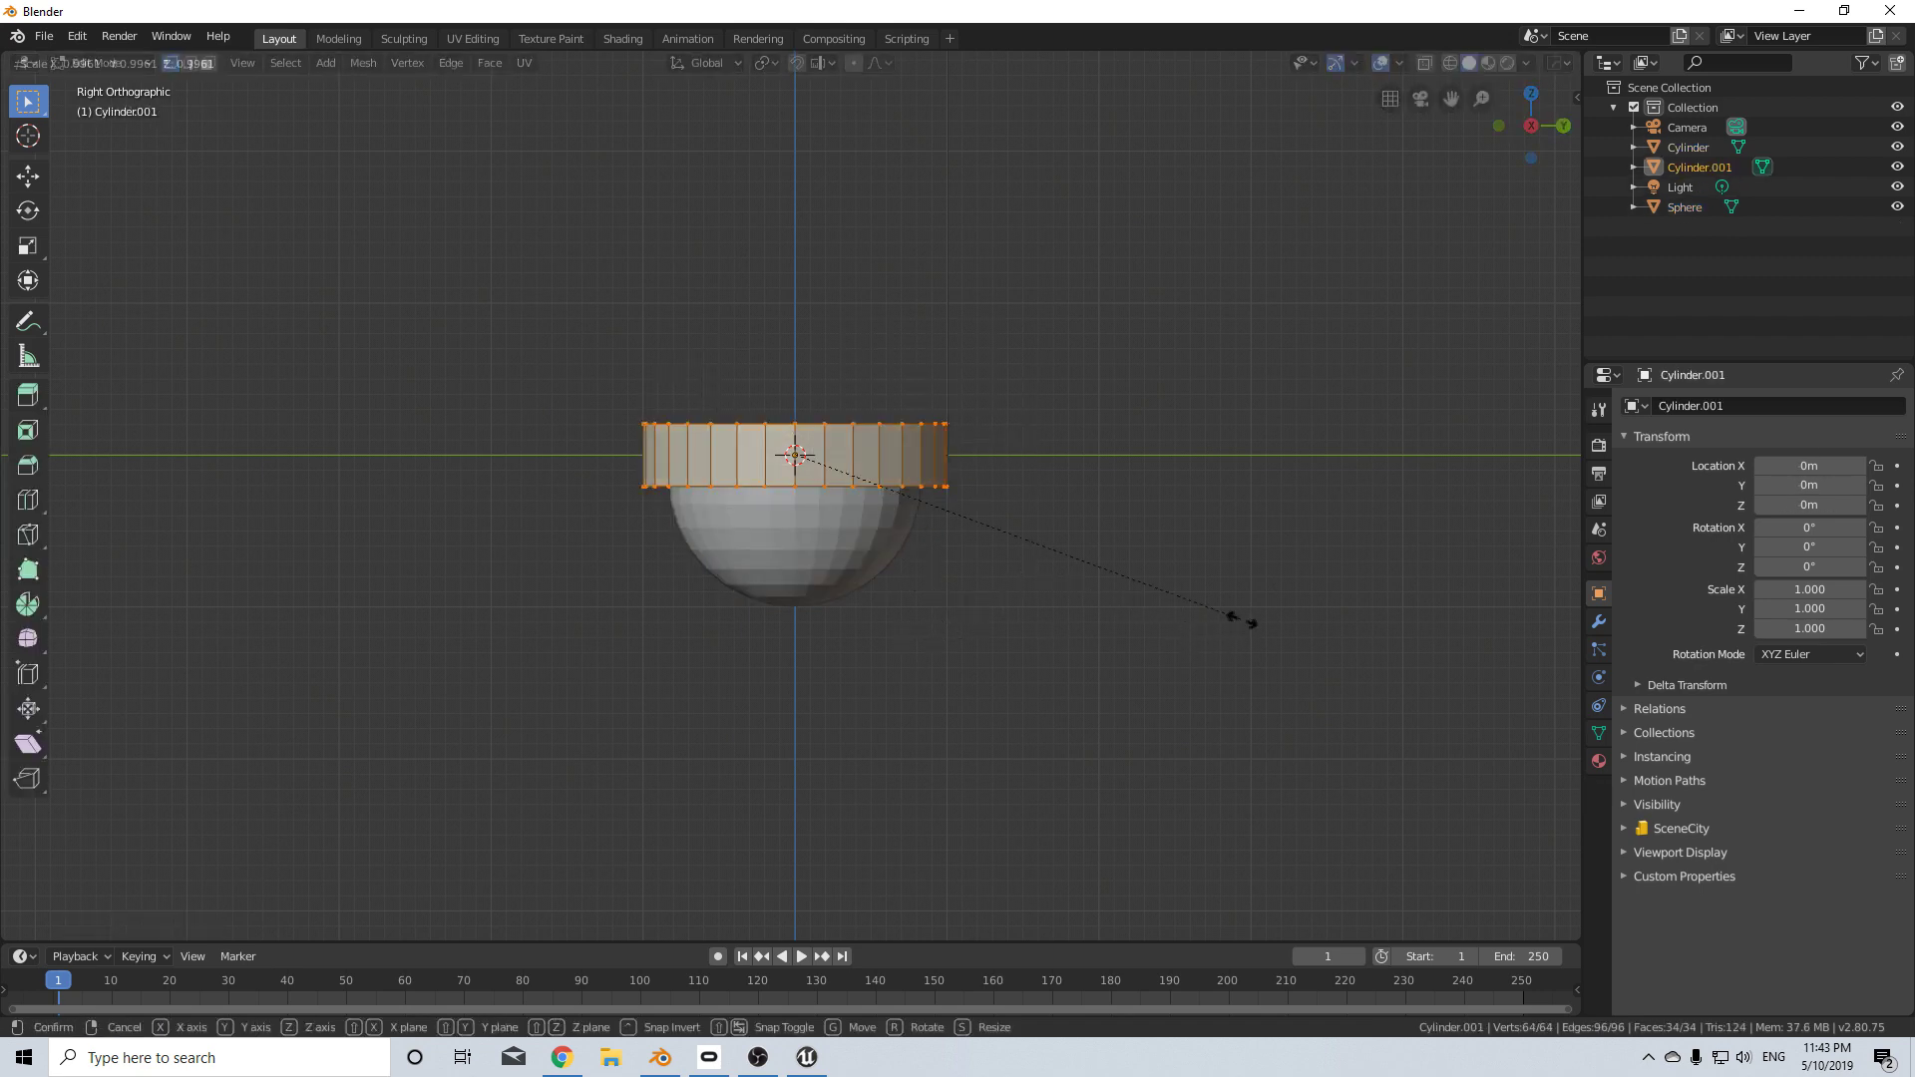
key(z)
click(997, 522)
key(s)
key(z)
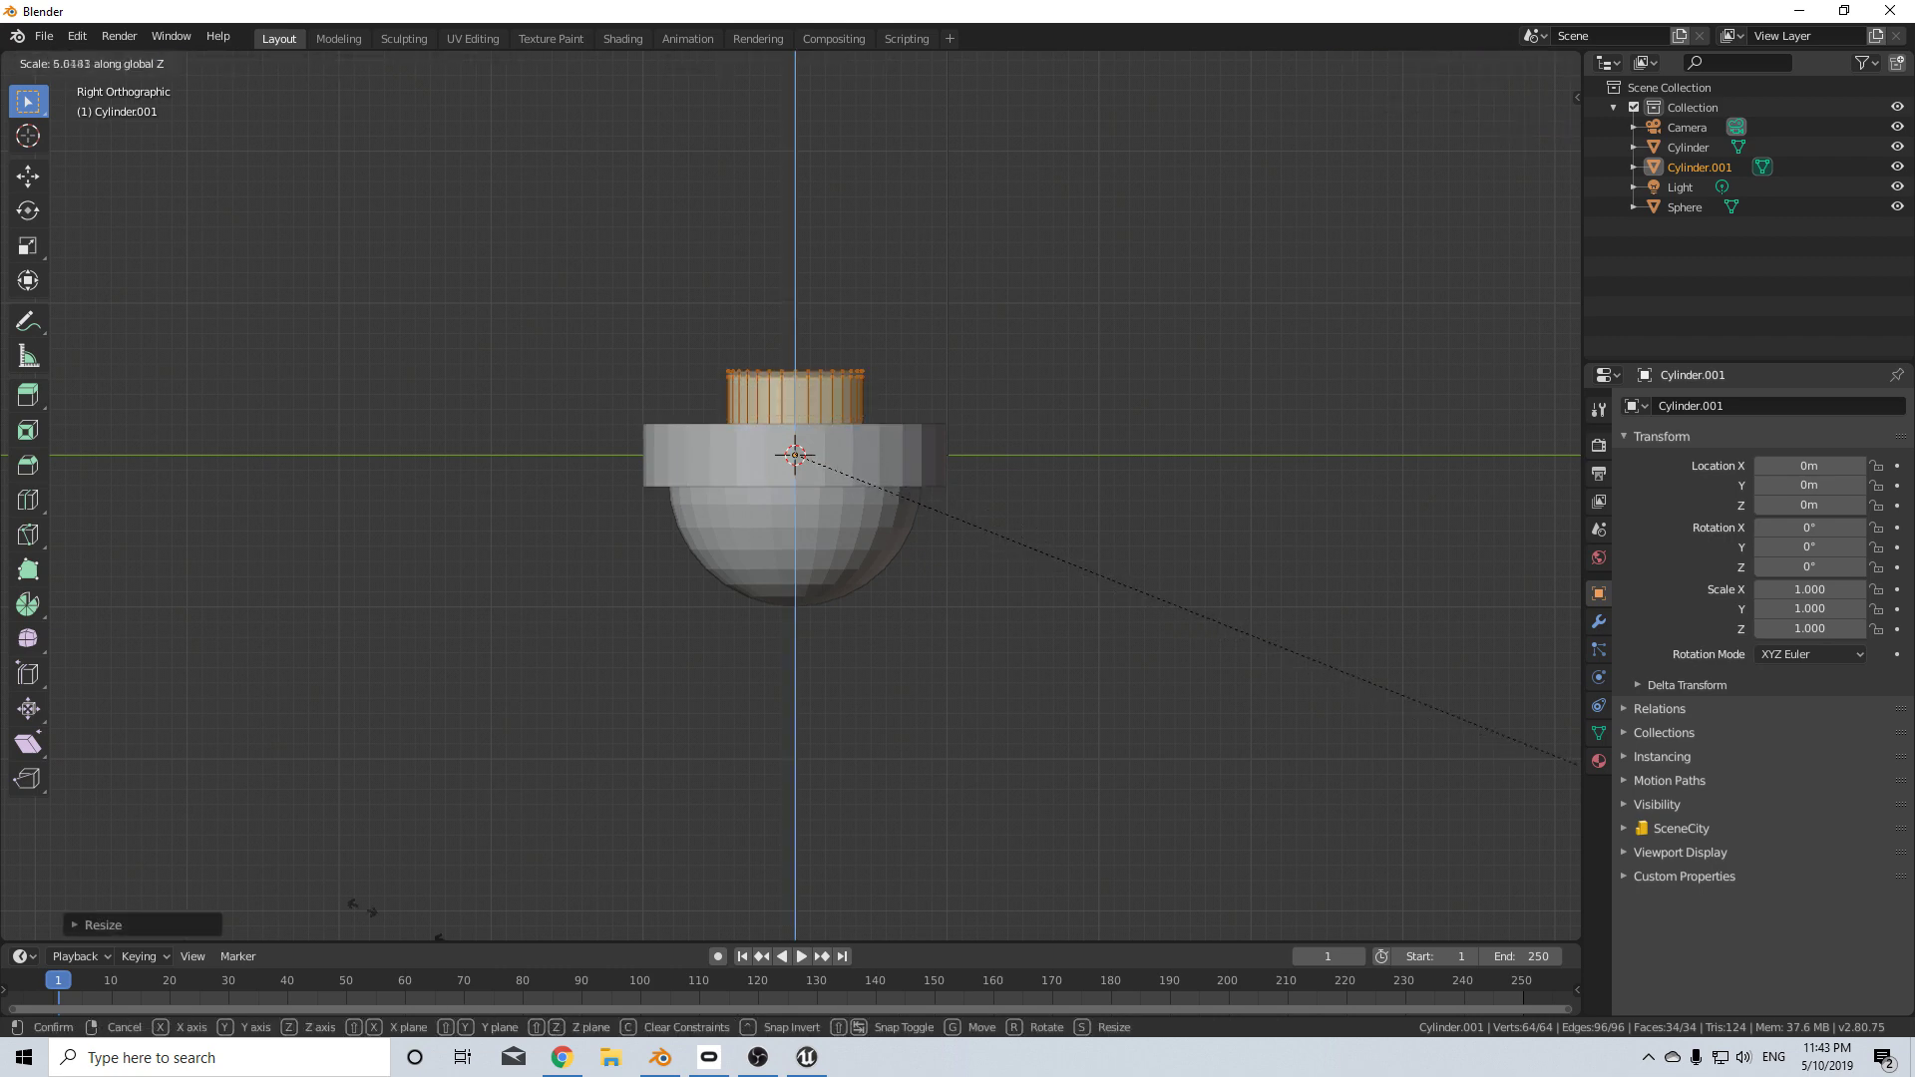
click(953, 369)
- Move the tube about 0.58 m along Y and 0.92 m down, and tilt it diagonally toward the dome
key(g)
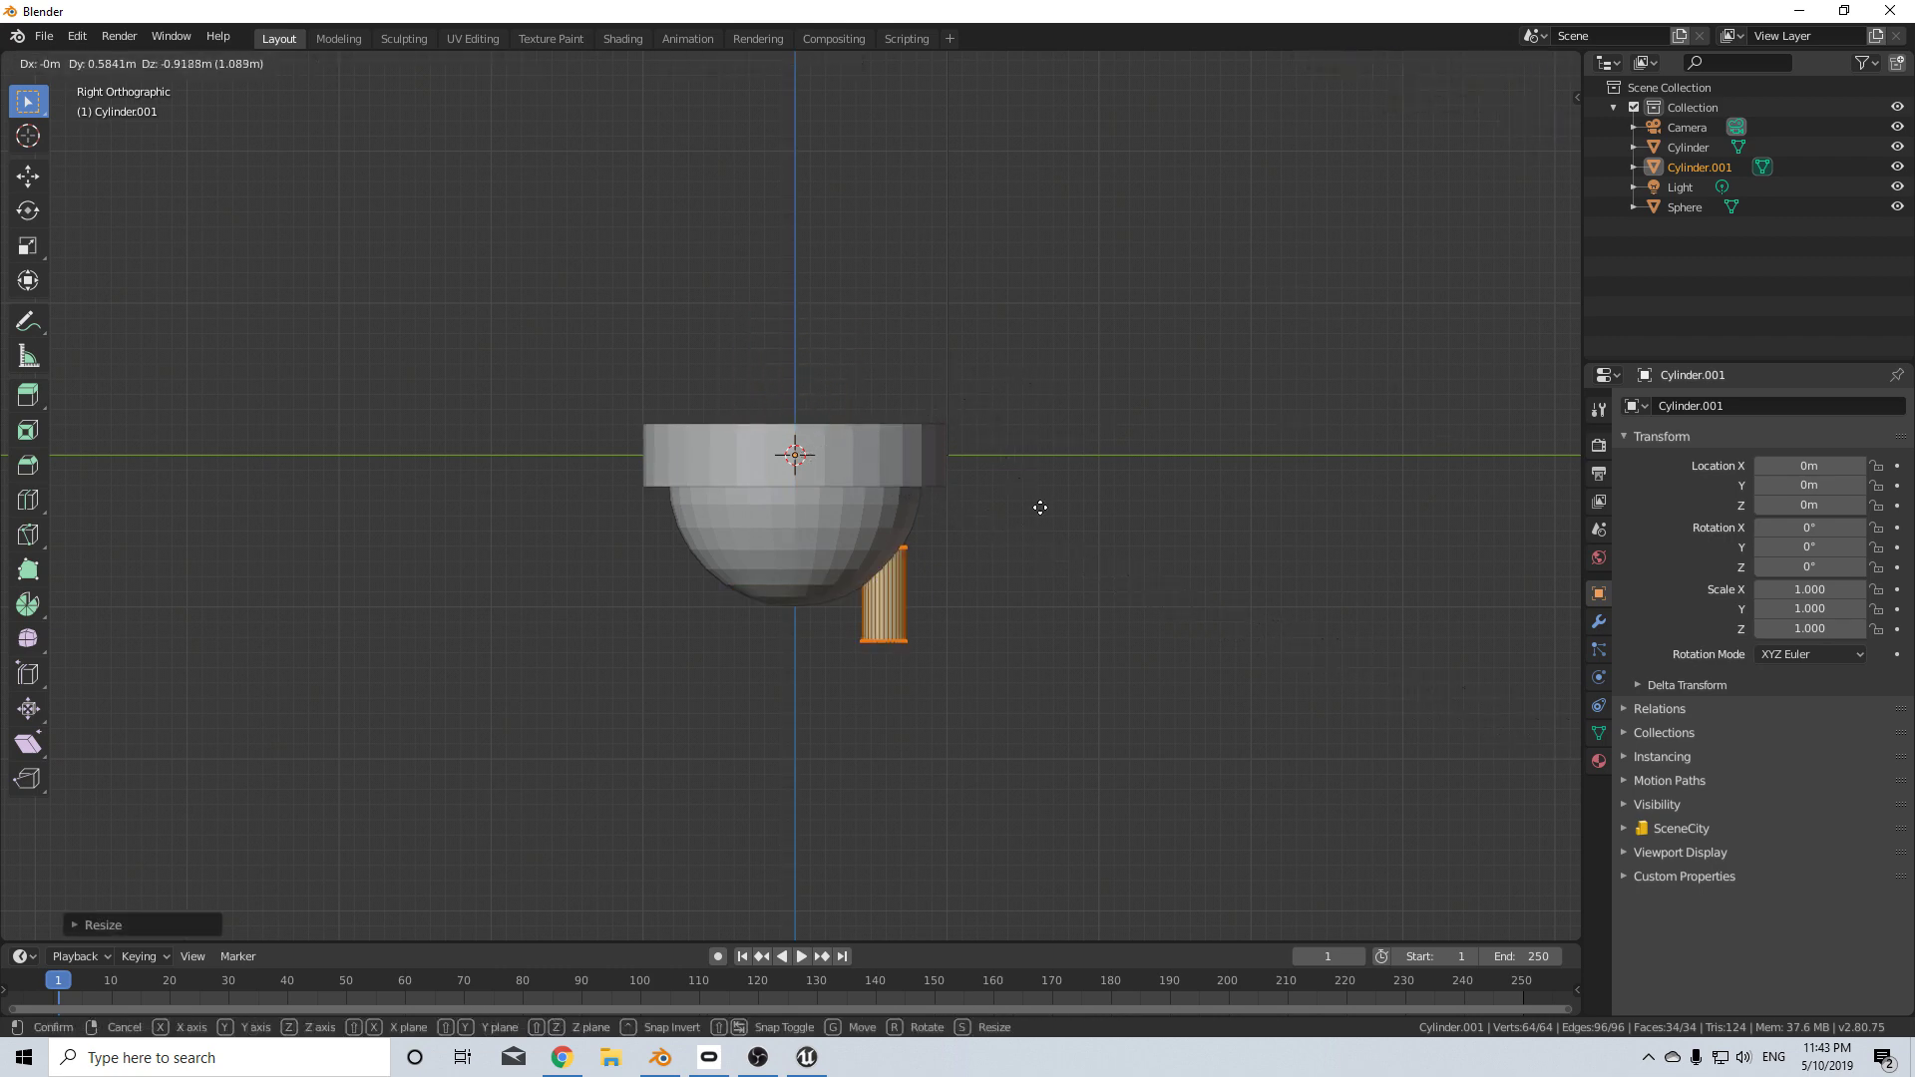
click(1039, 509)
key(r)
click(956, 335)
- Push the tilted tube into the dome's lower side, fine-tune its angle and scale it up slightly as a camera barrel
key(g)
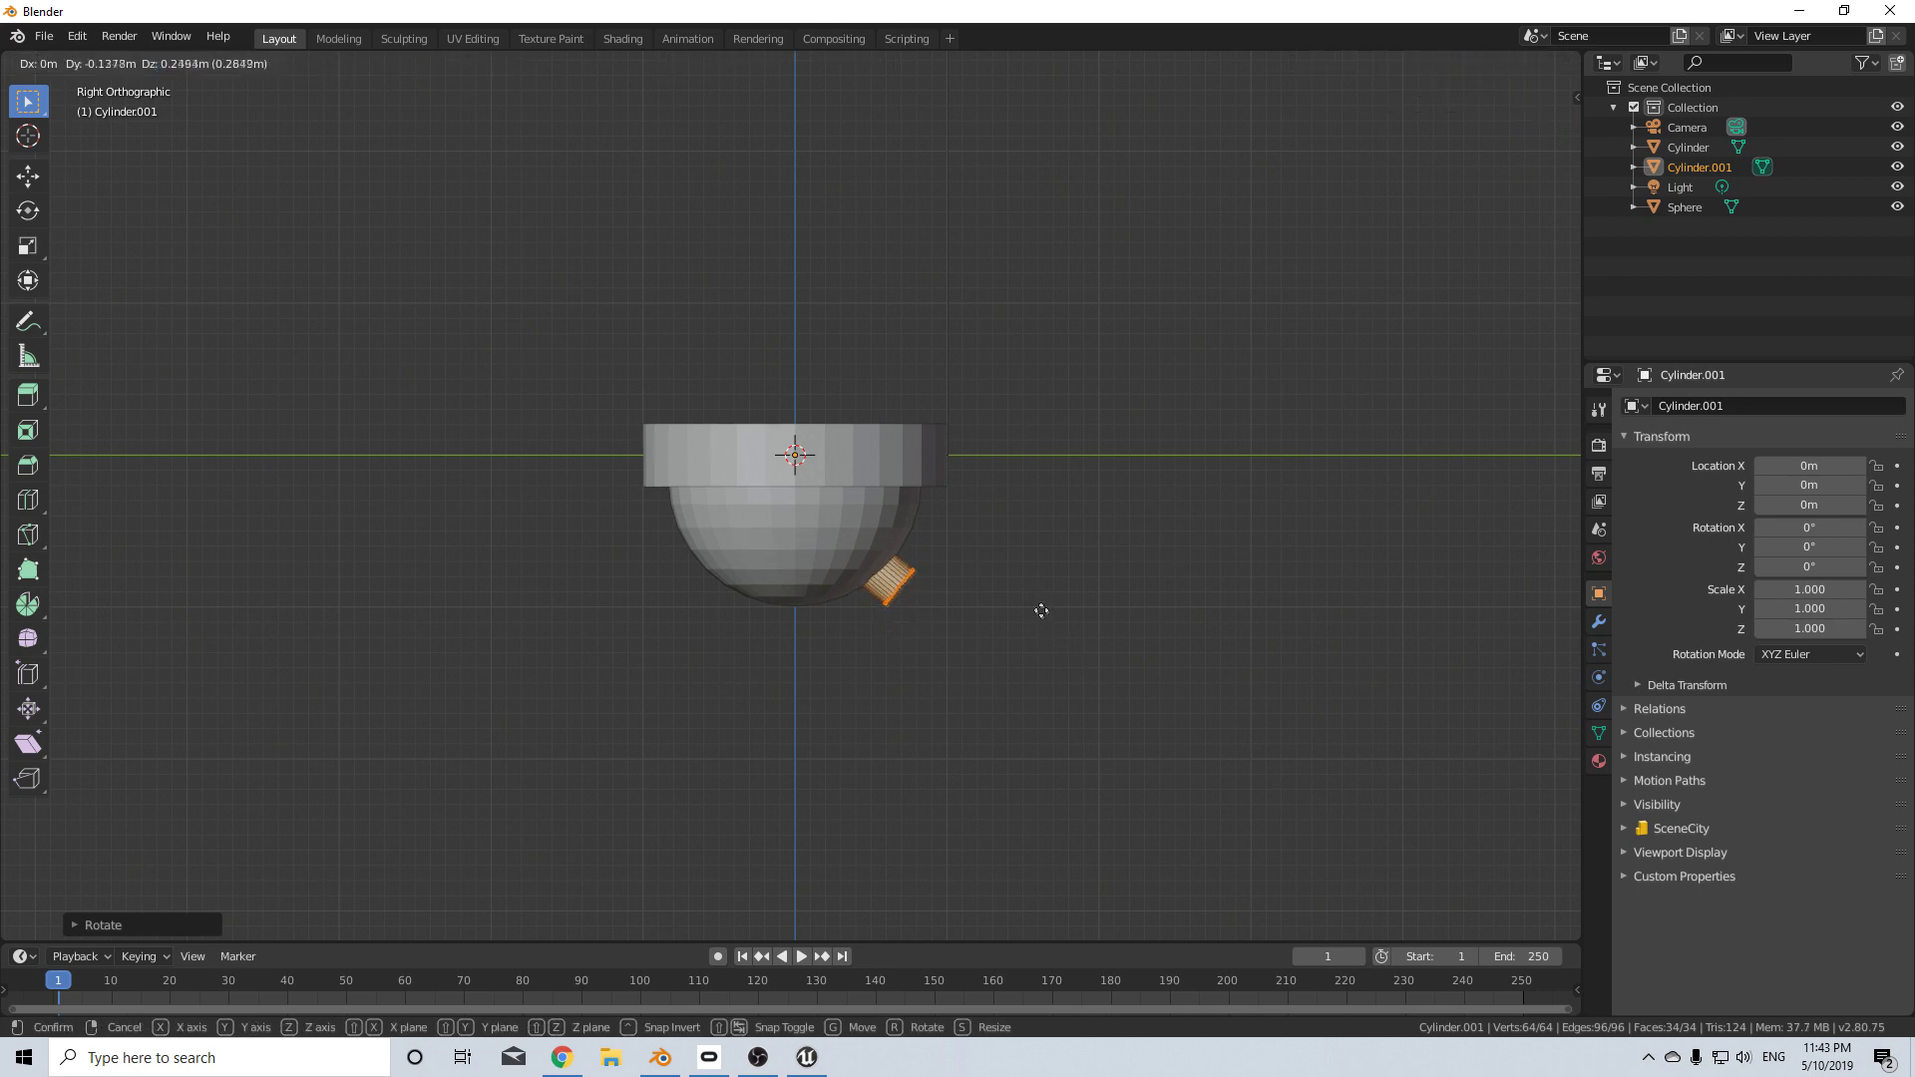
click(1043, 611)
key(r)
click(1045, 636)
key(s)
click(1120, 650)
middle_drag(1037, 588, 1091, 594)
scroll(817, 556, down, 5)
scroll(991, 566, up, 4)
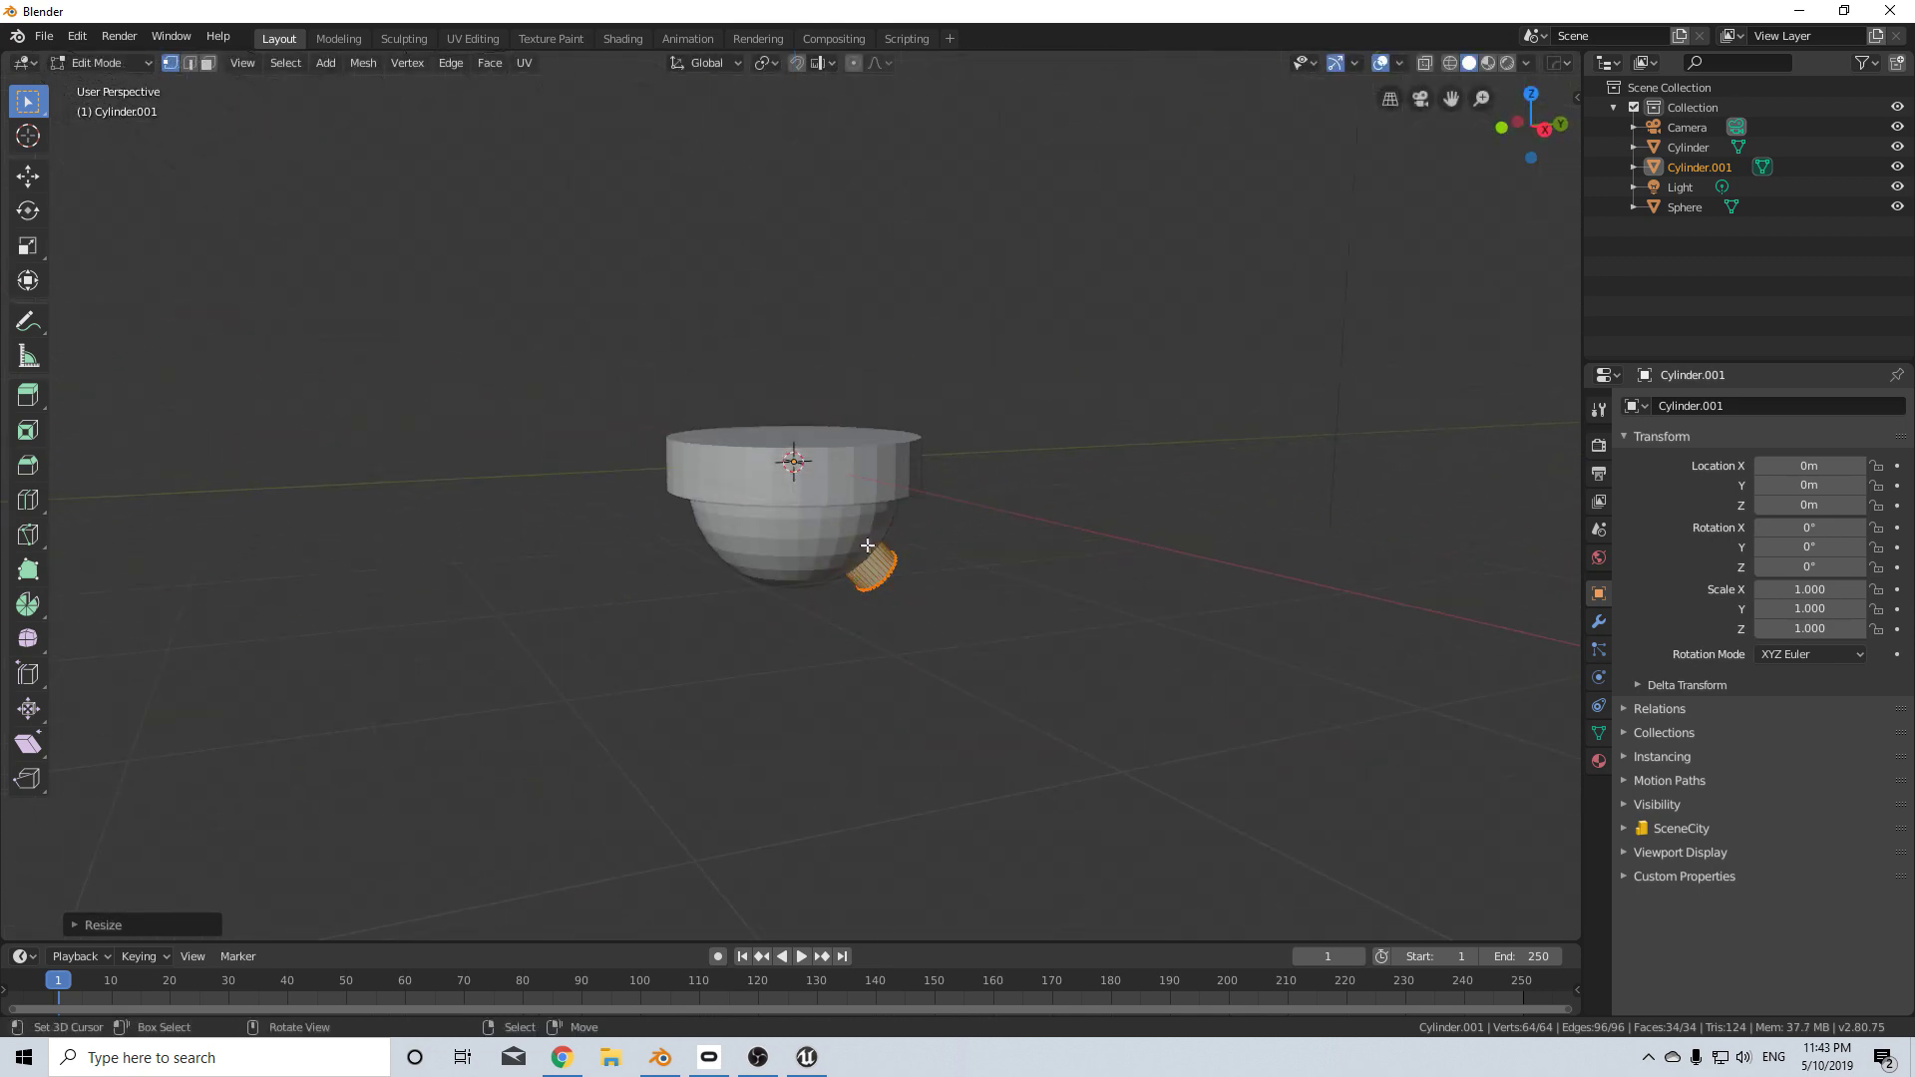
middle_drag(868, 546, 800, 561)
key(Tab)
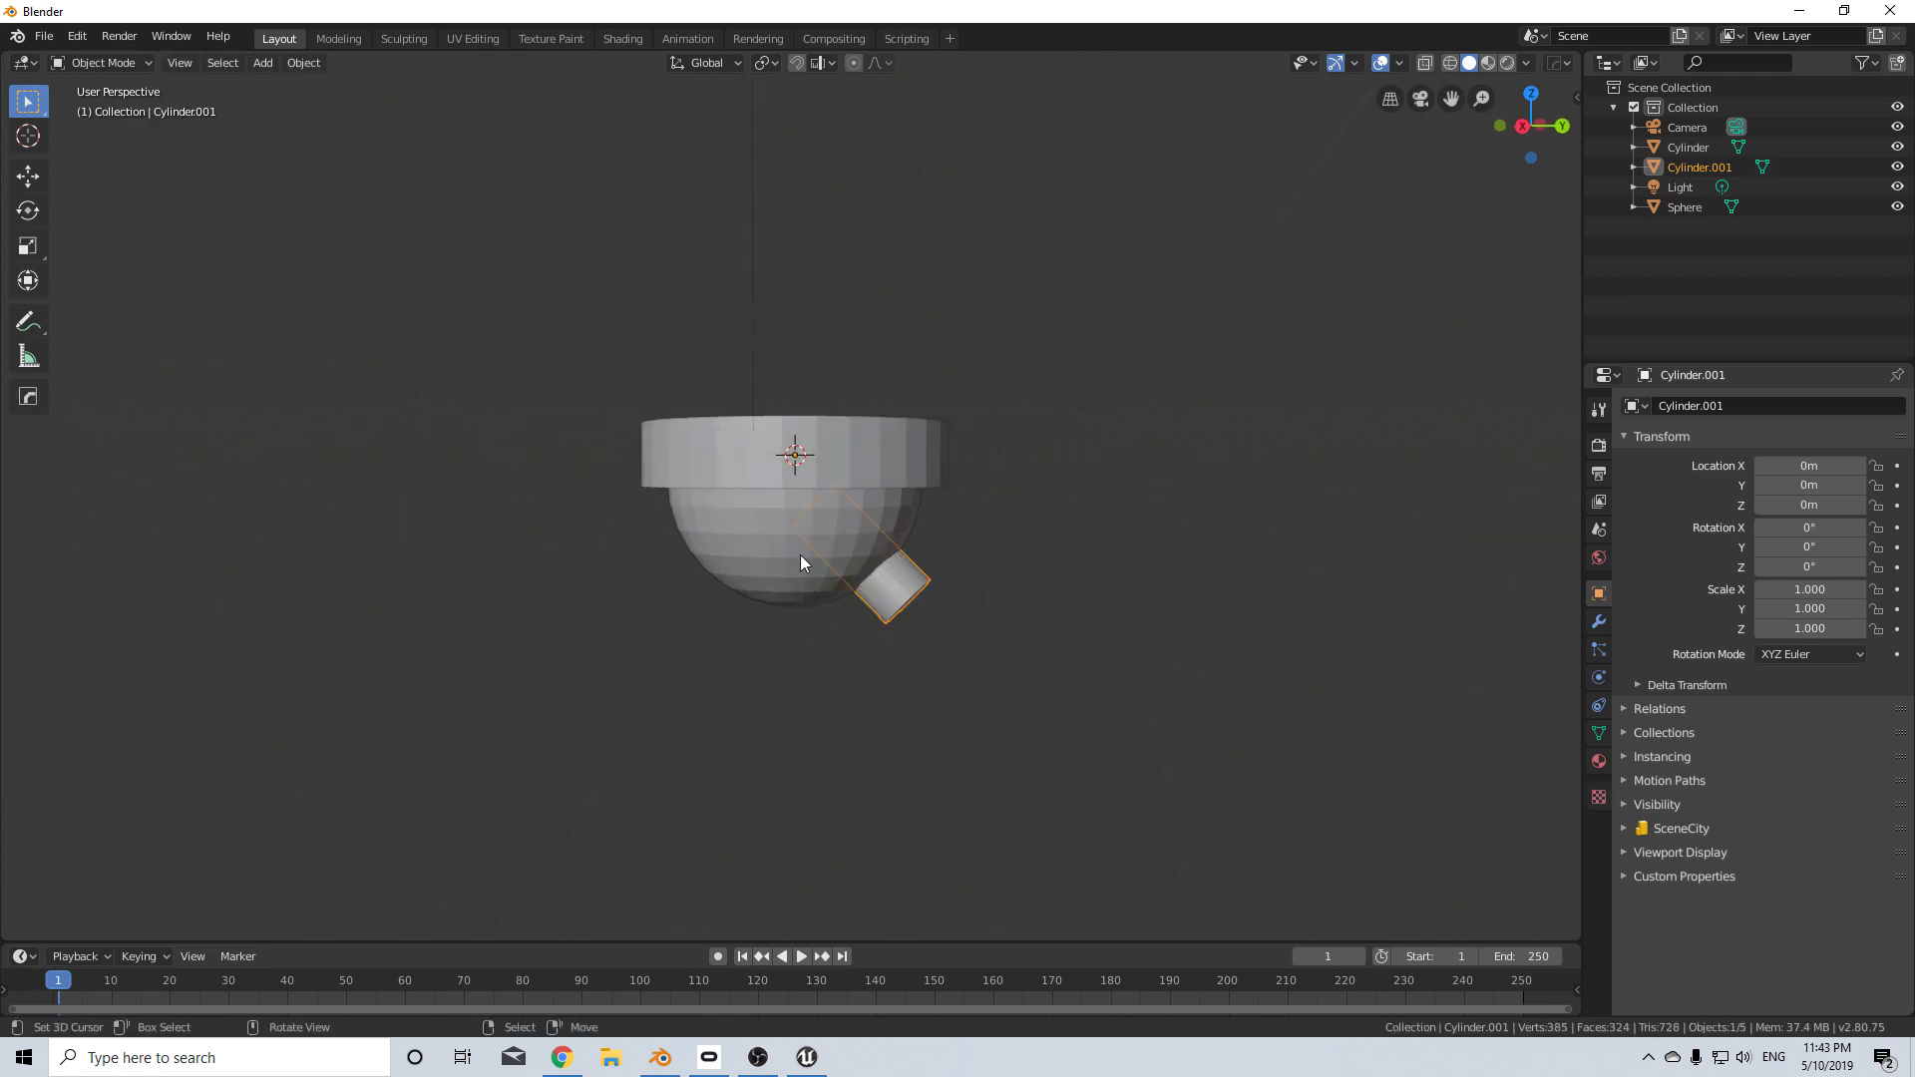
- Try rotating the dome and the small barrel cylinder together about the global Z axis
click(778, 429)
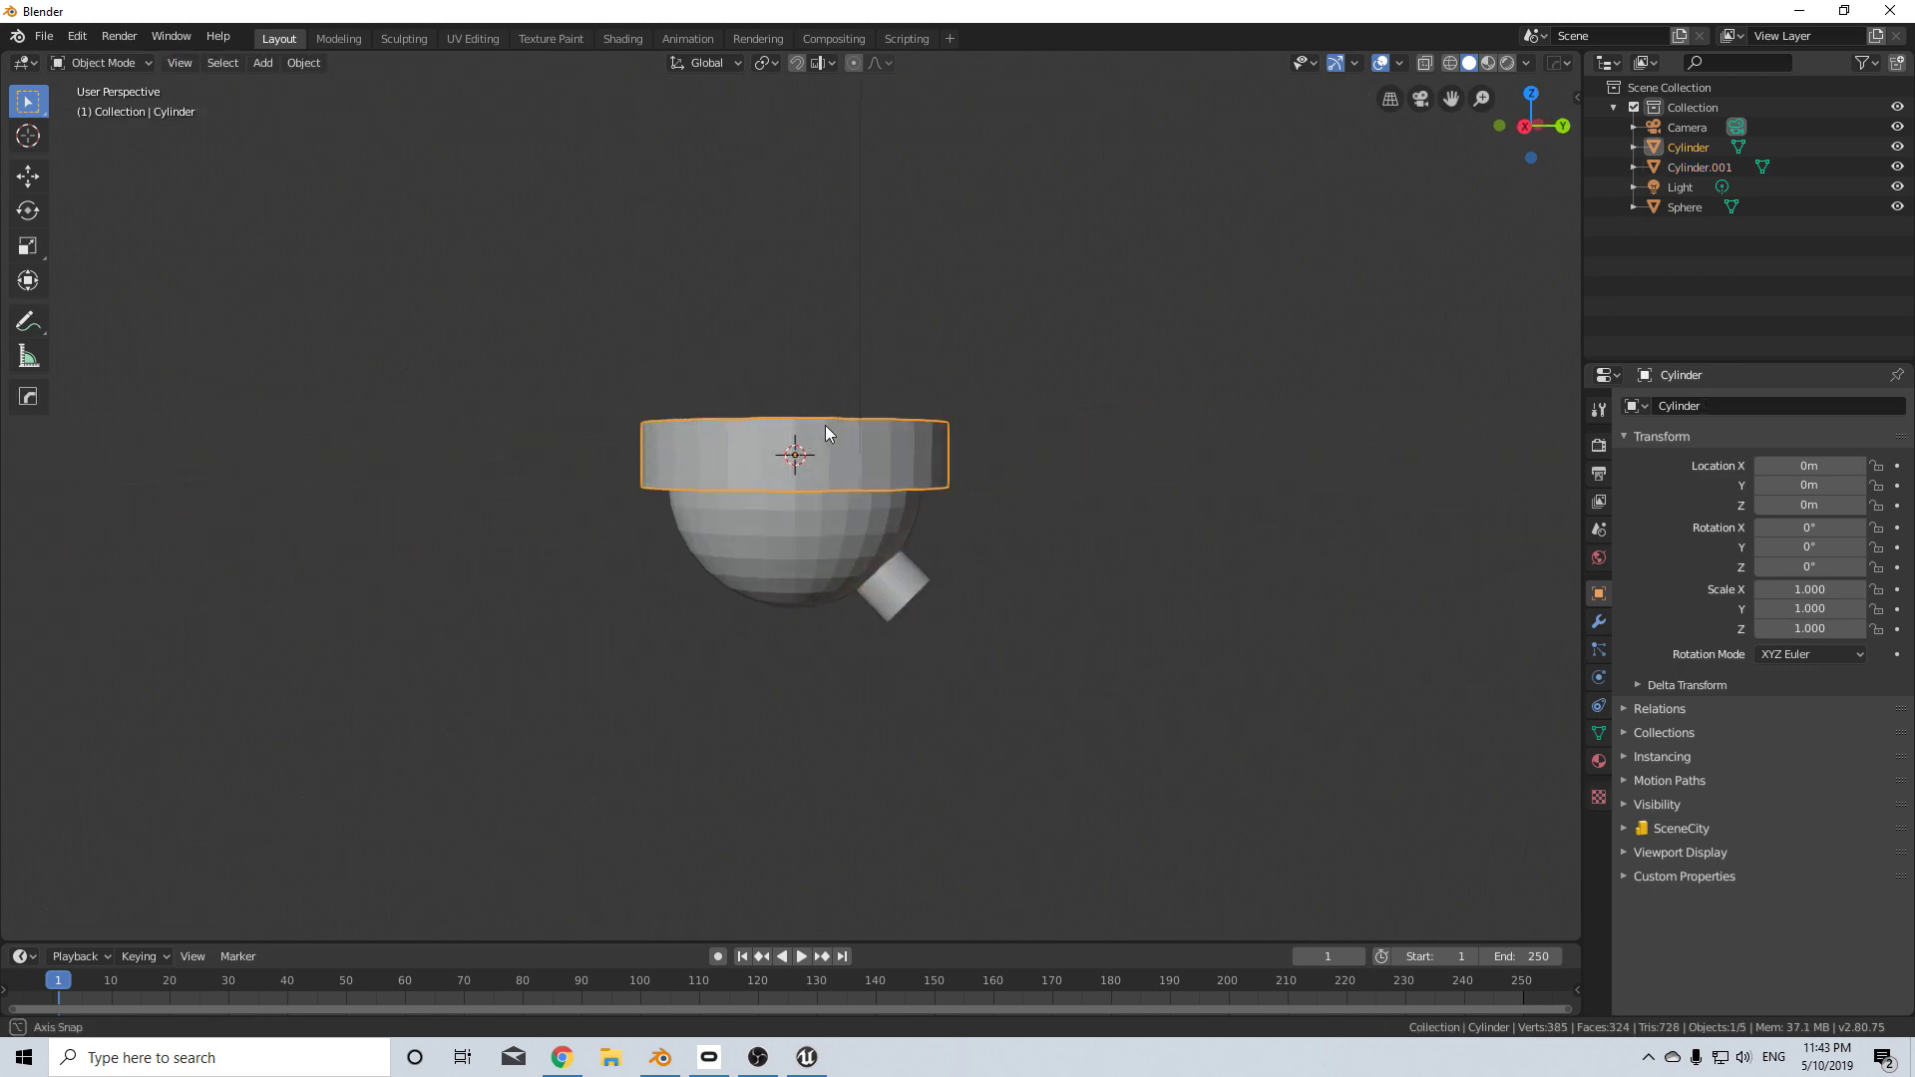
click(797, 566)
click(811, 551)
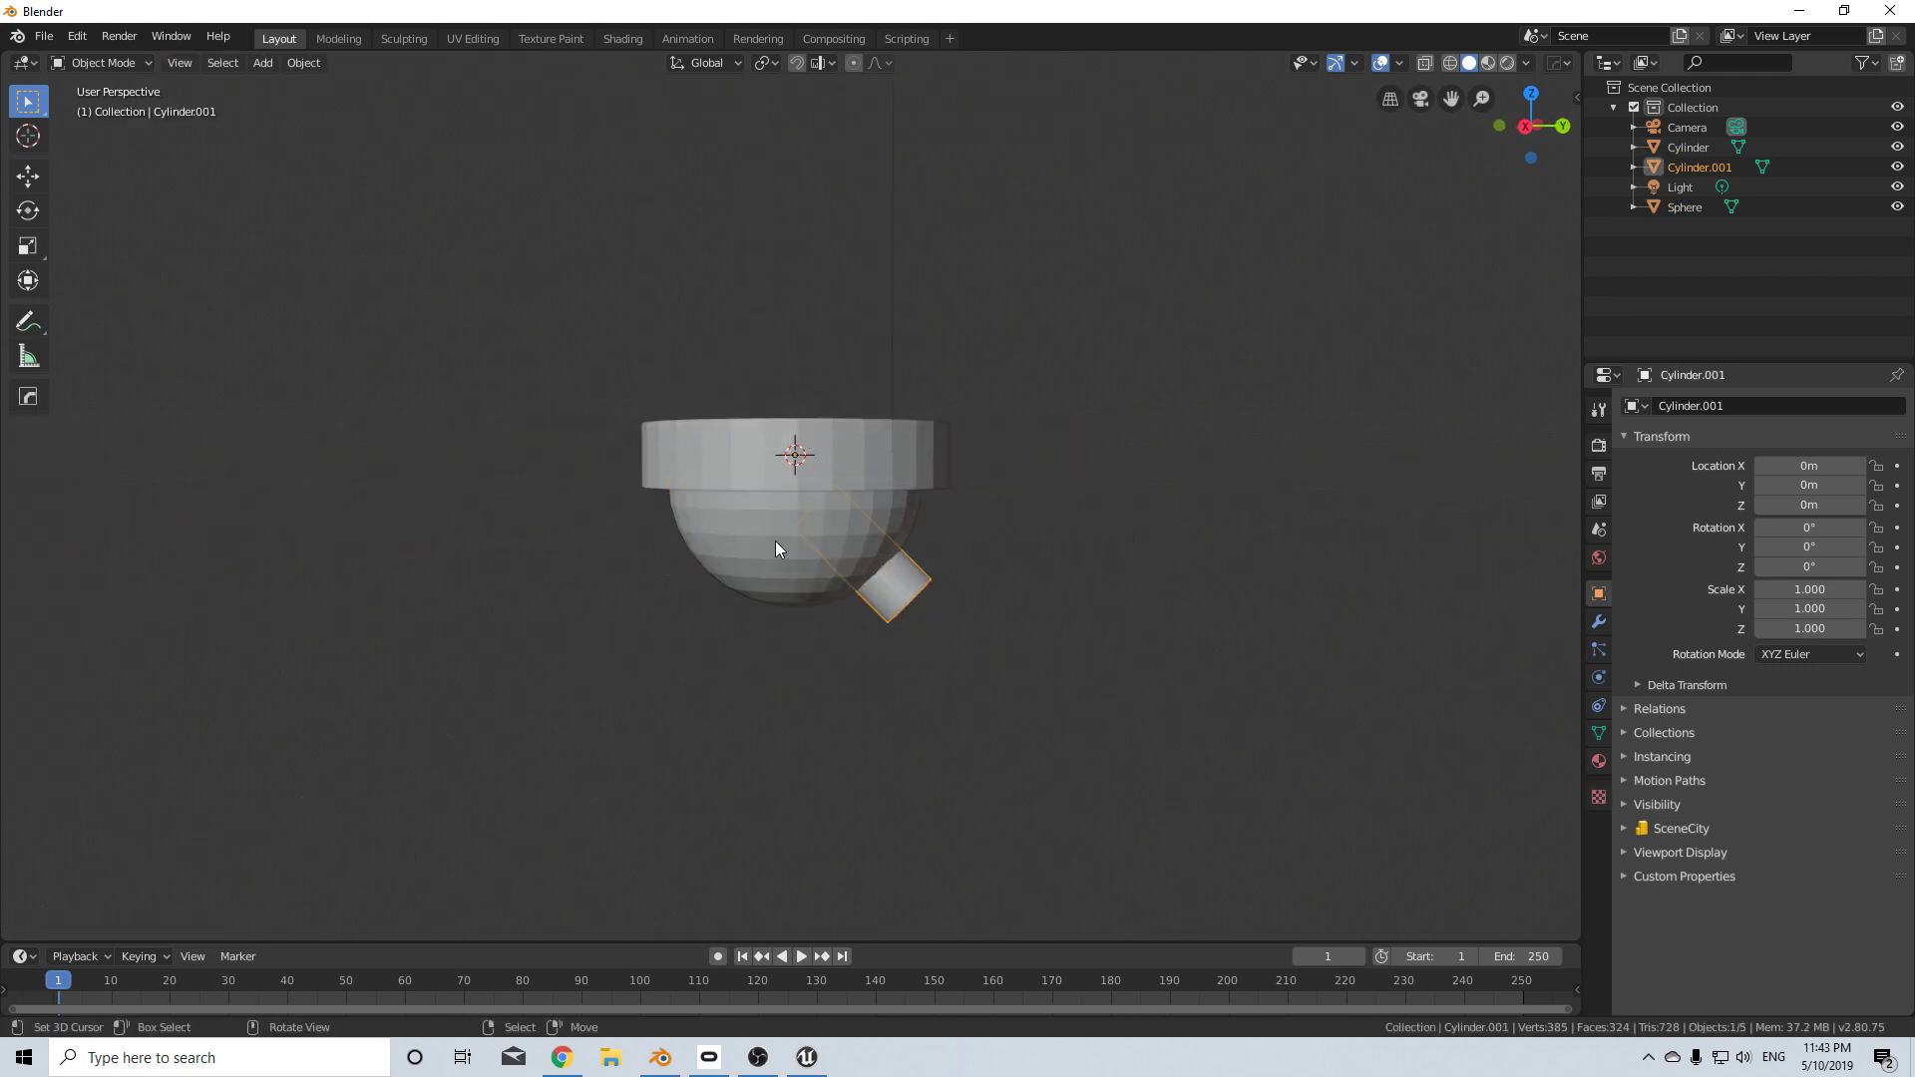
click(777, 548)
shift+click(894, 595)
key(r)
key(z)
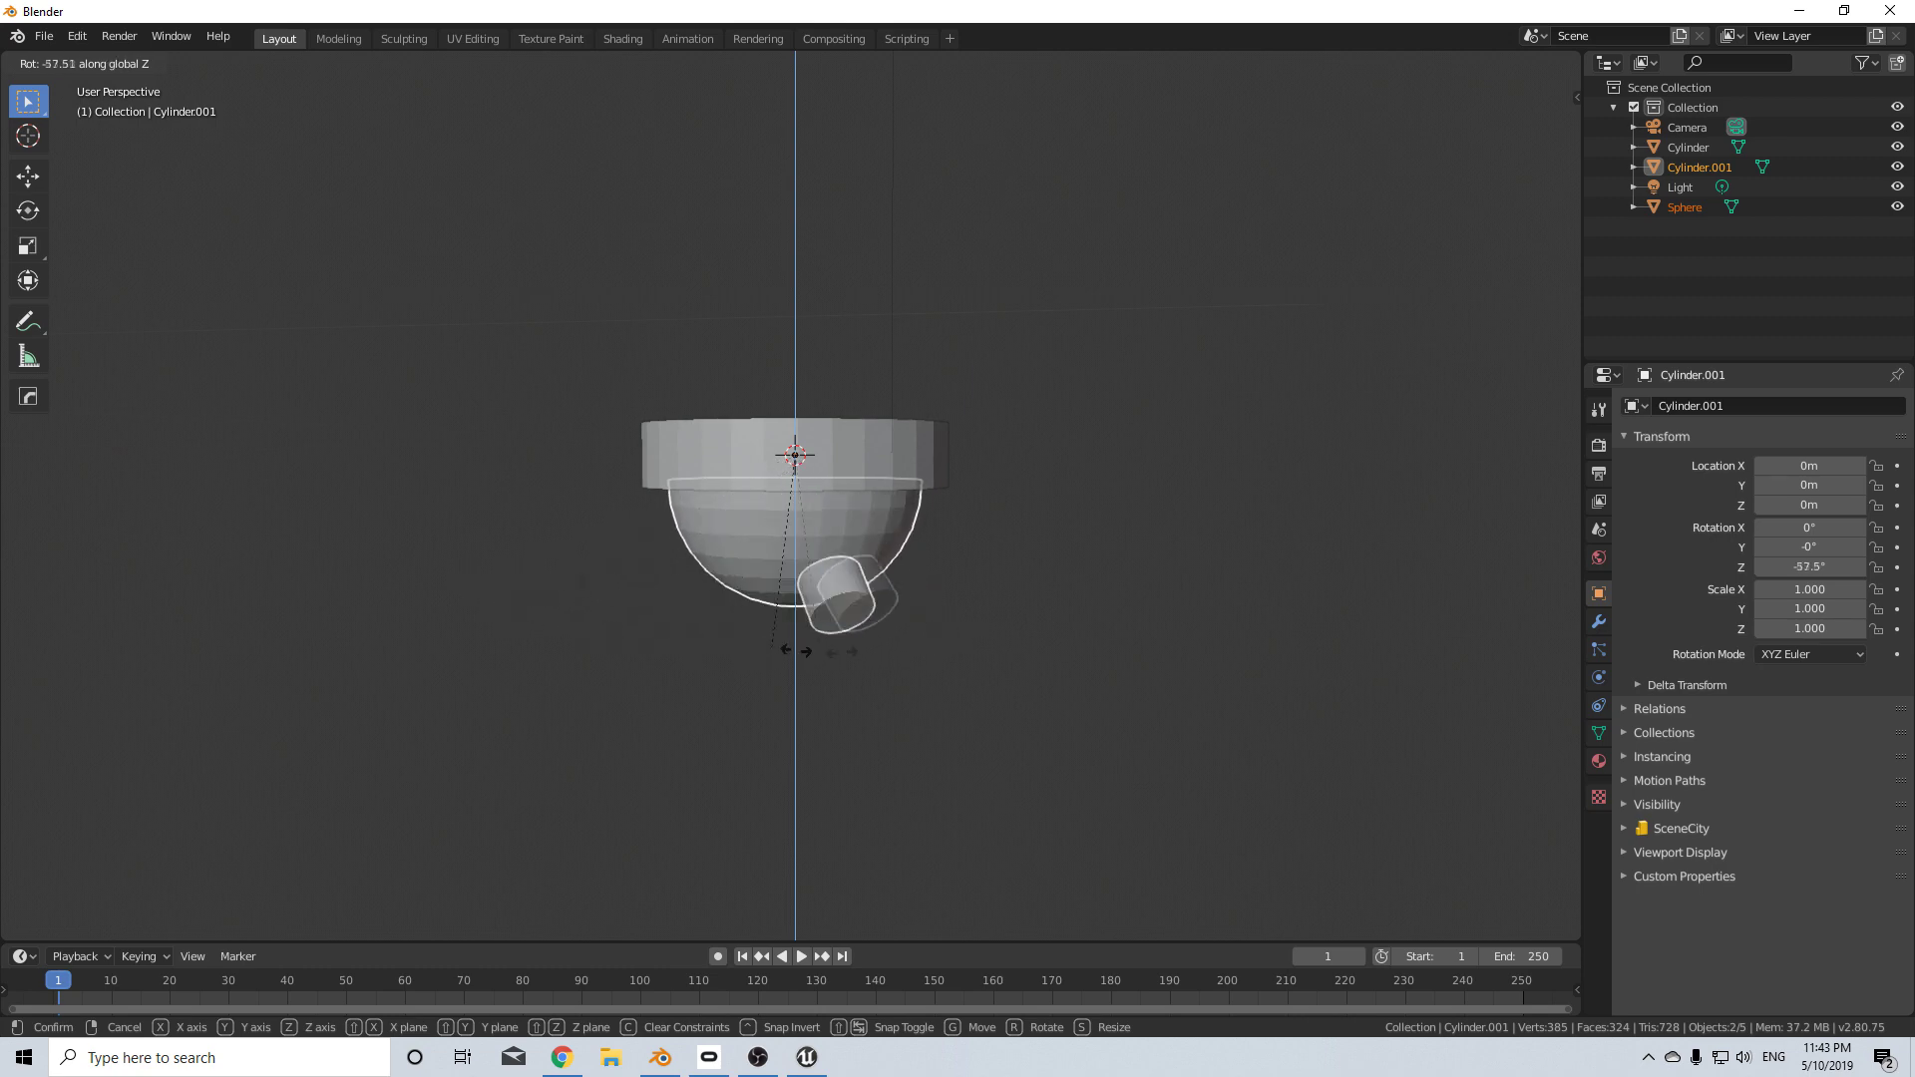
right_click(952, 680)
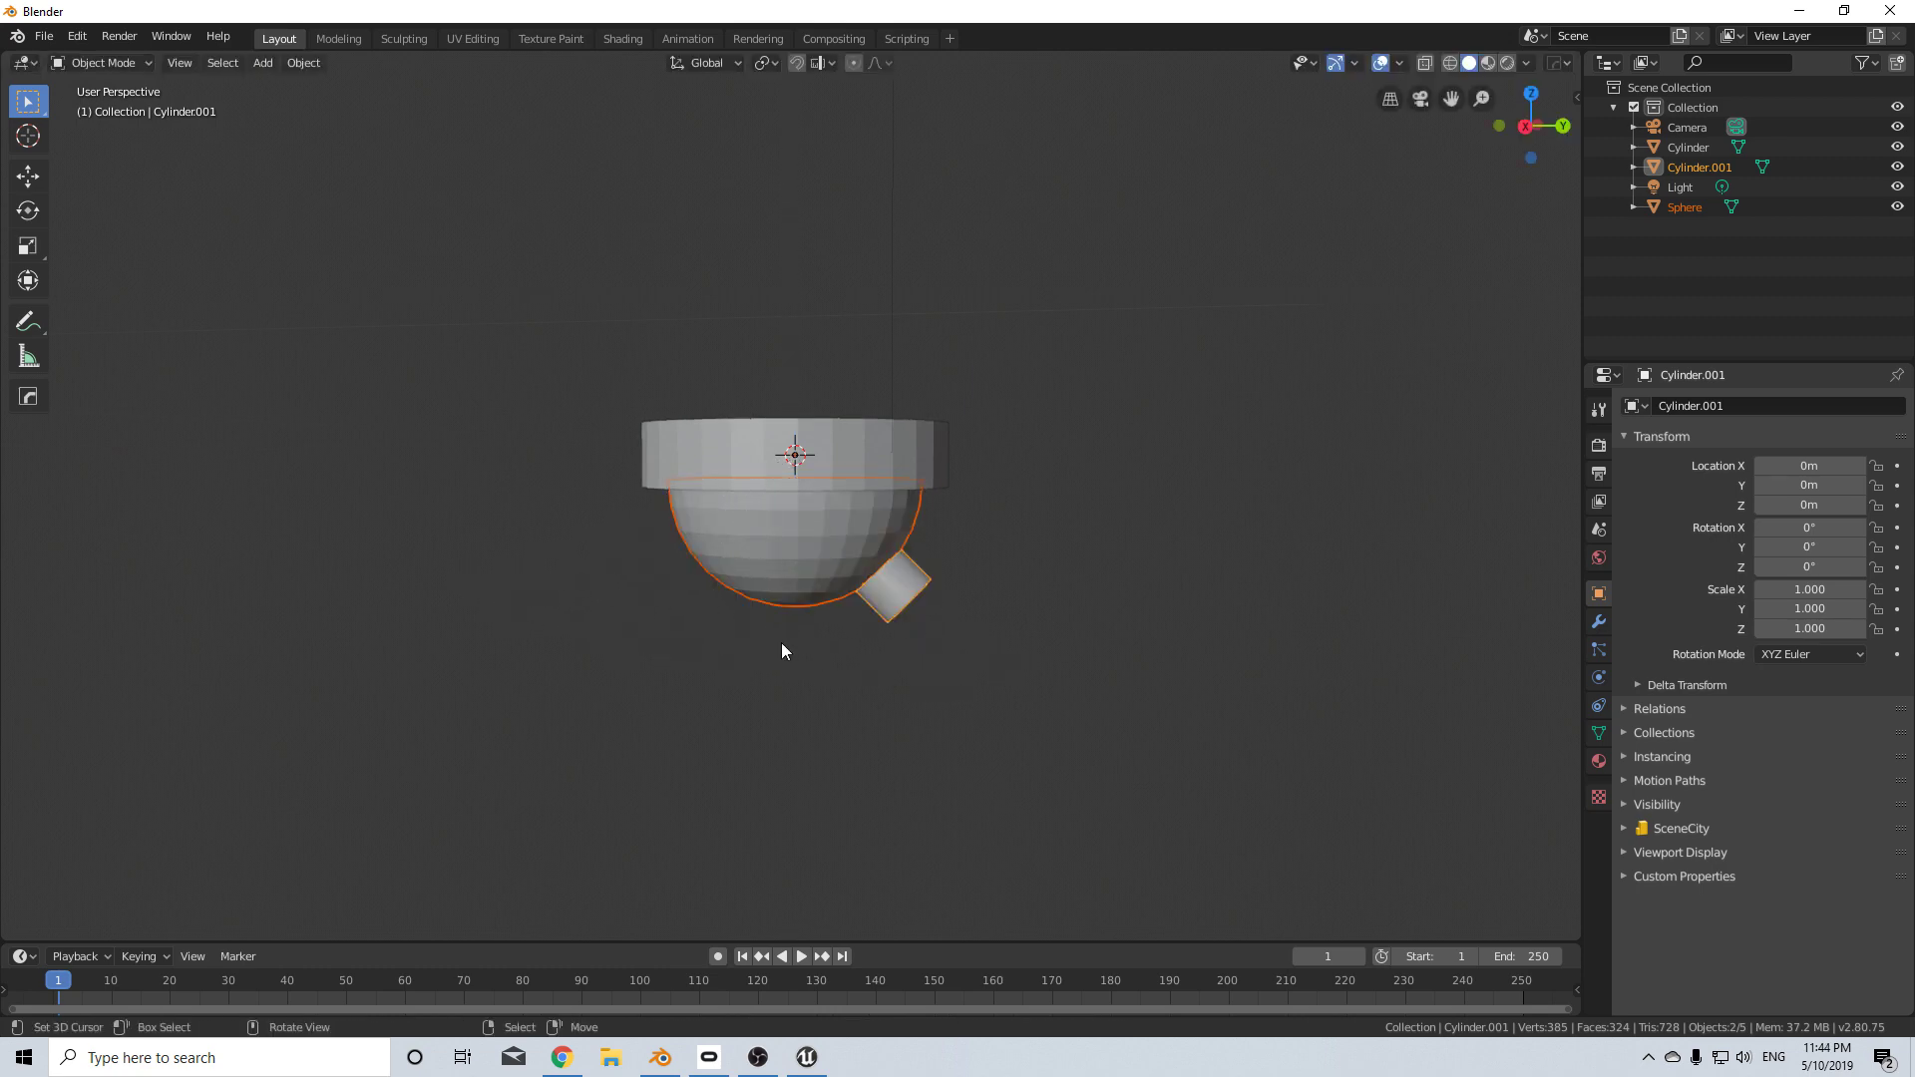
- Apply smooth shading to the disc cylinder
key(KP_3)
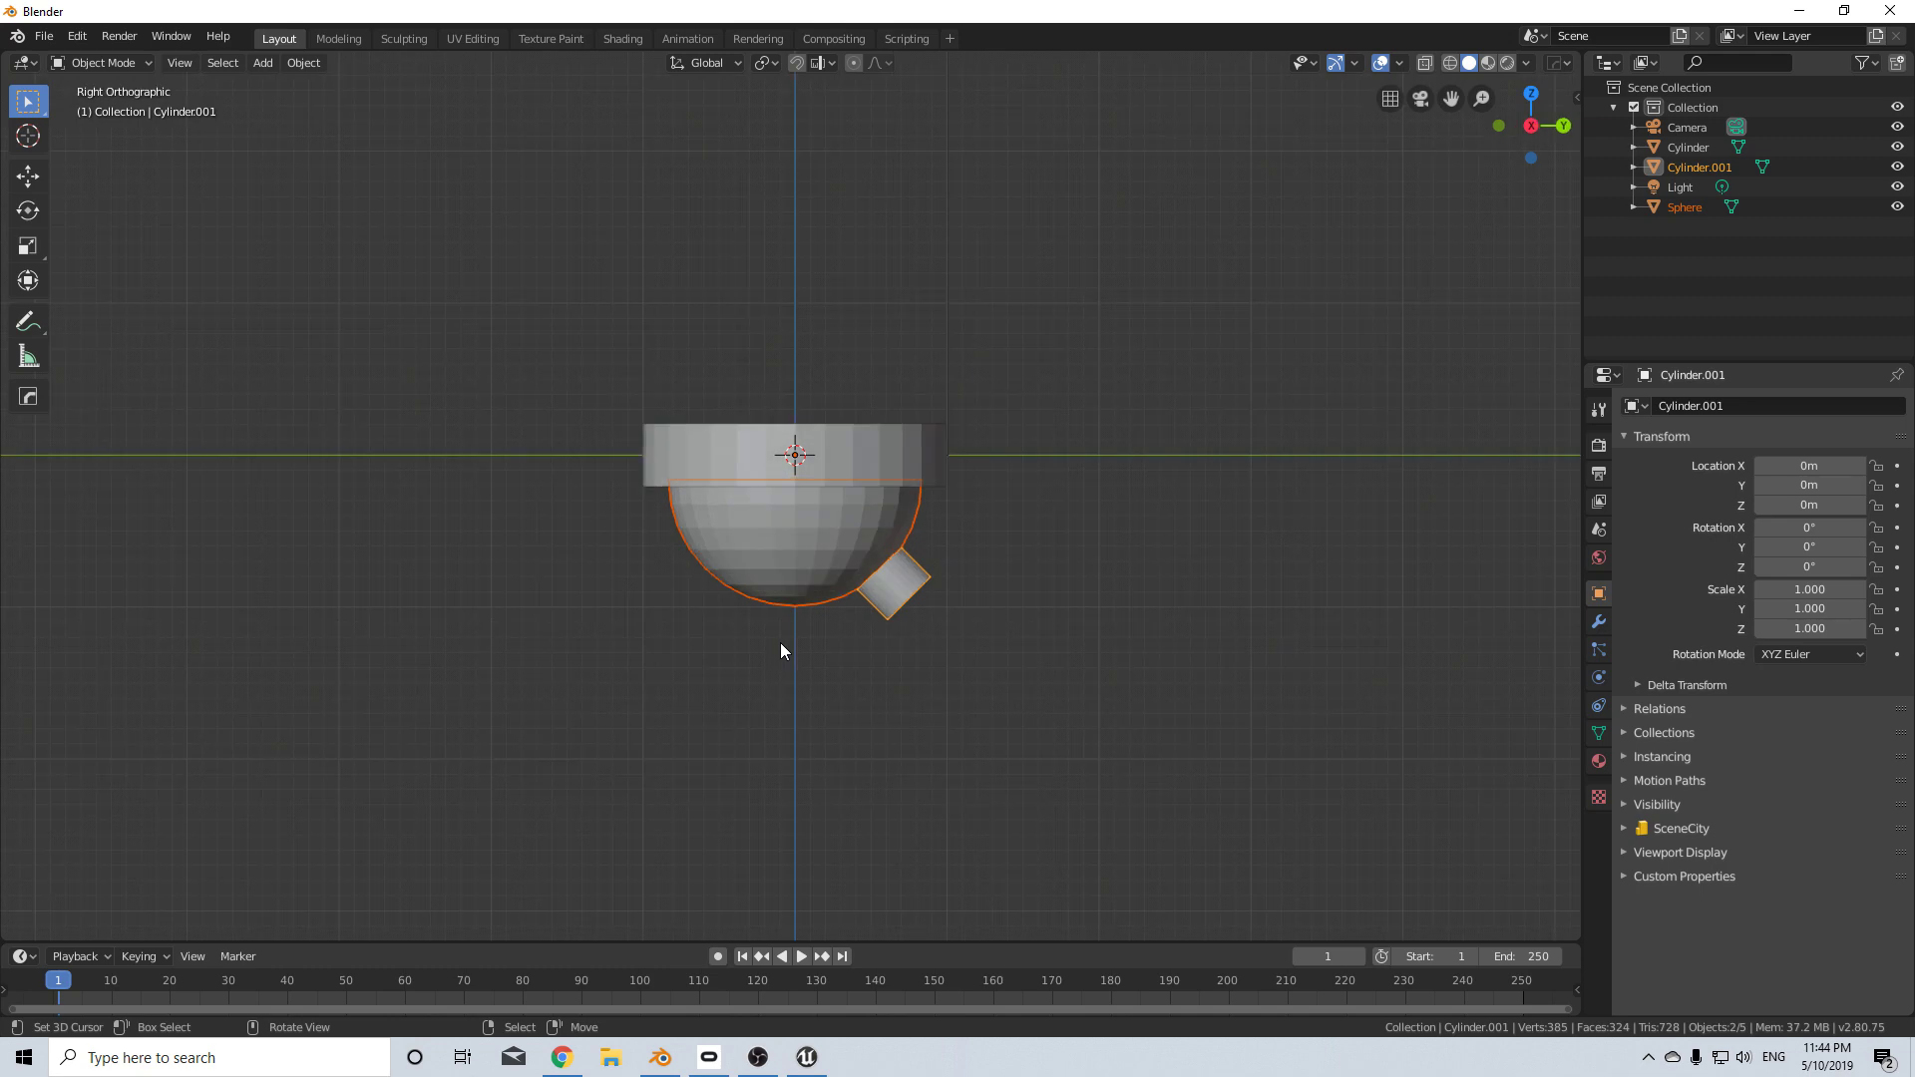
scroll(780, 643, up, 1)
right_click(815, 539)
right_click(850, 443)
shift+middle_drag(905, 518, 888, 463)
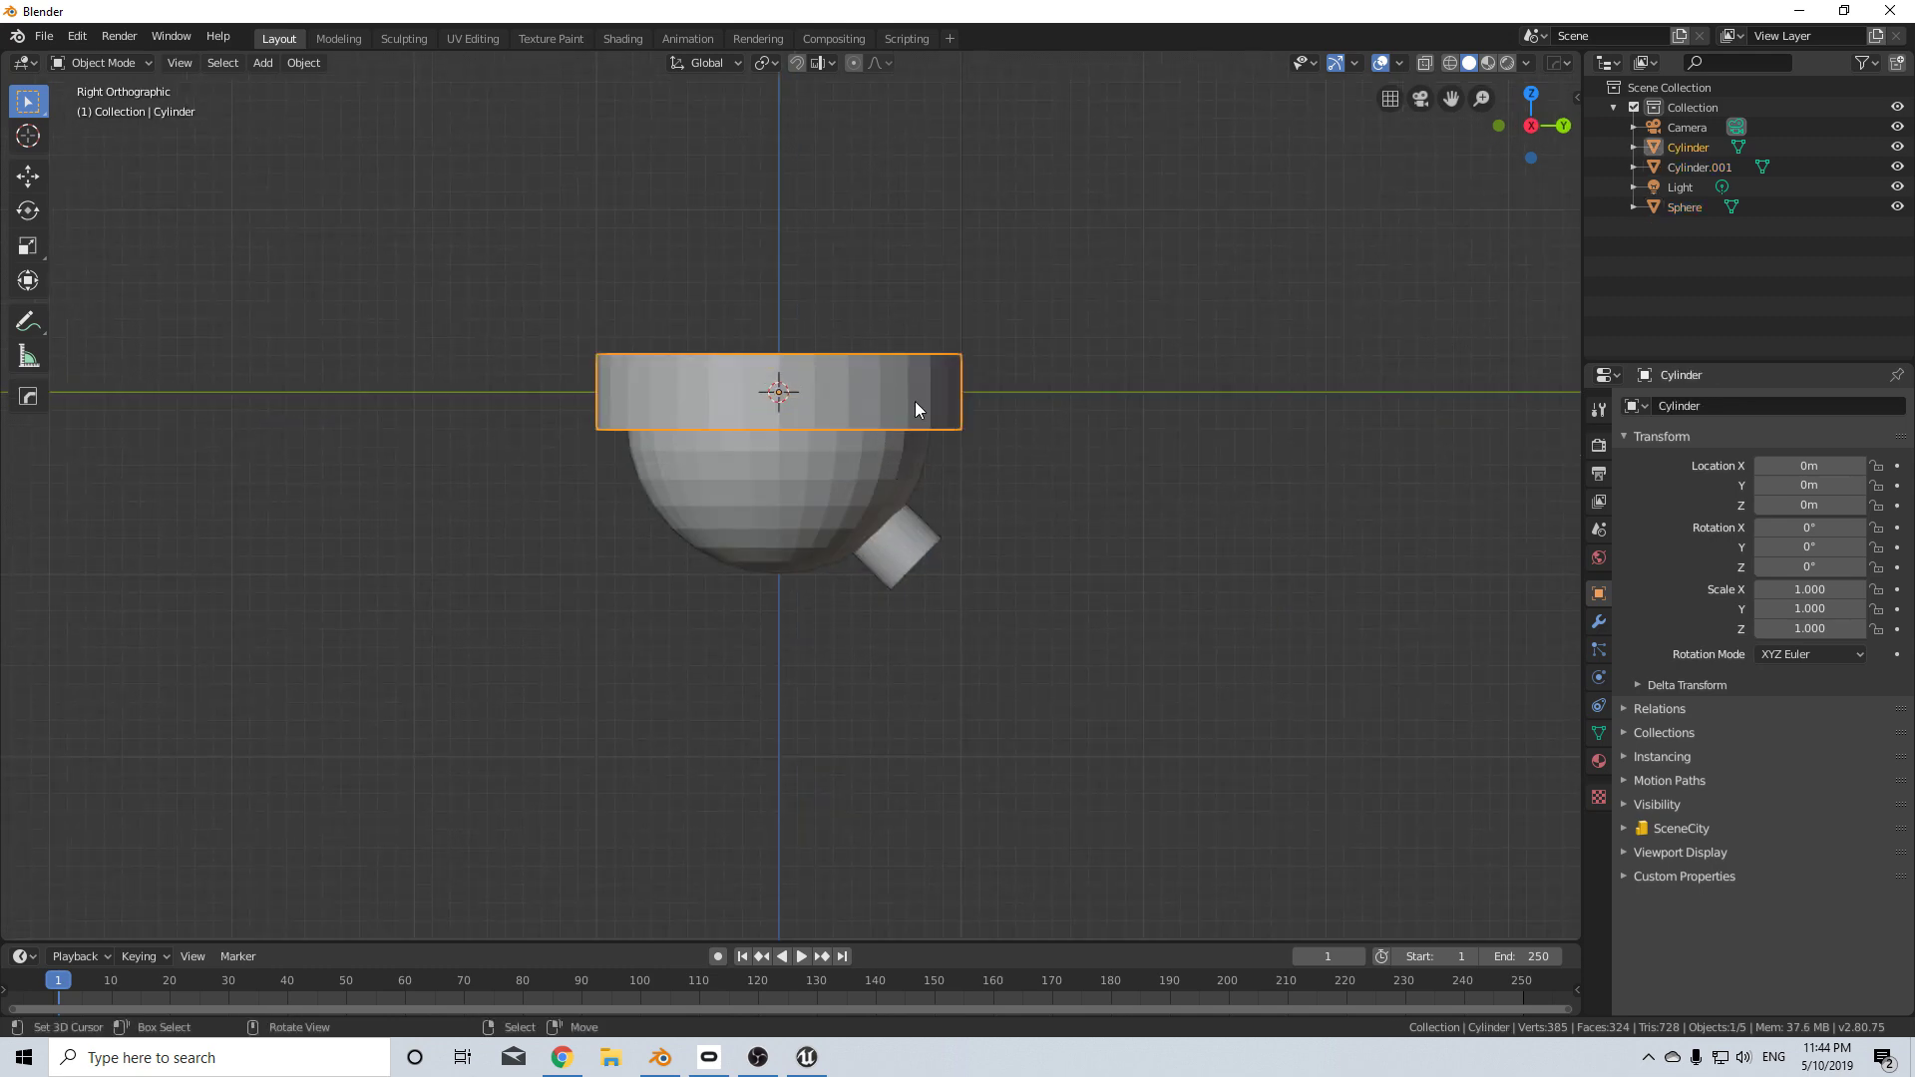
key(F3)
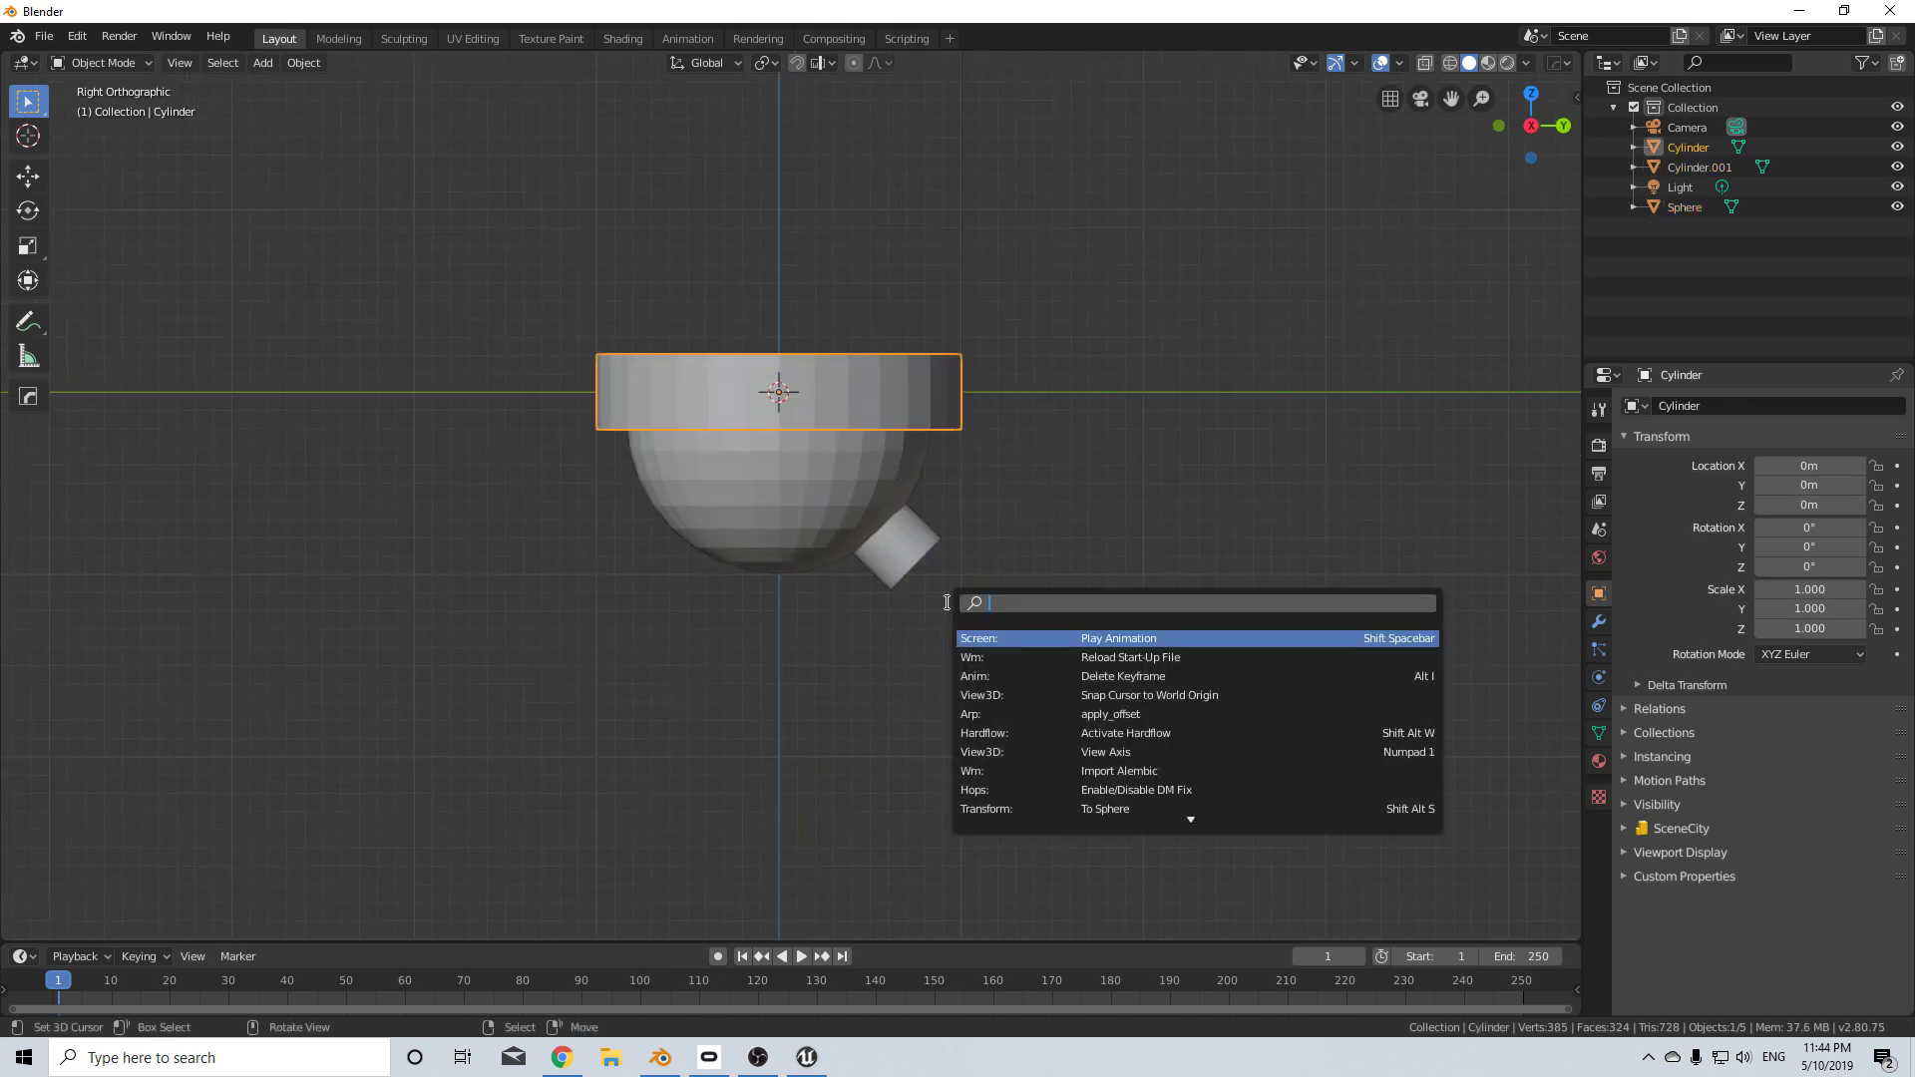
text(shade)
key(Return)
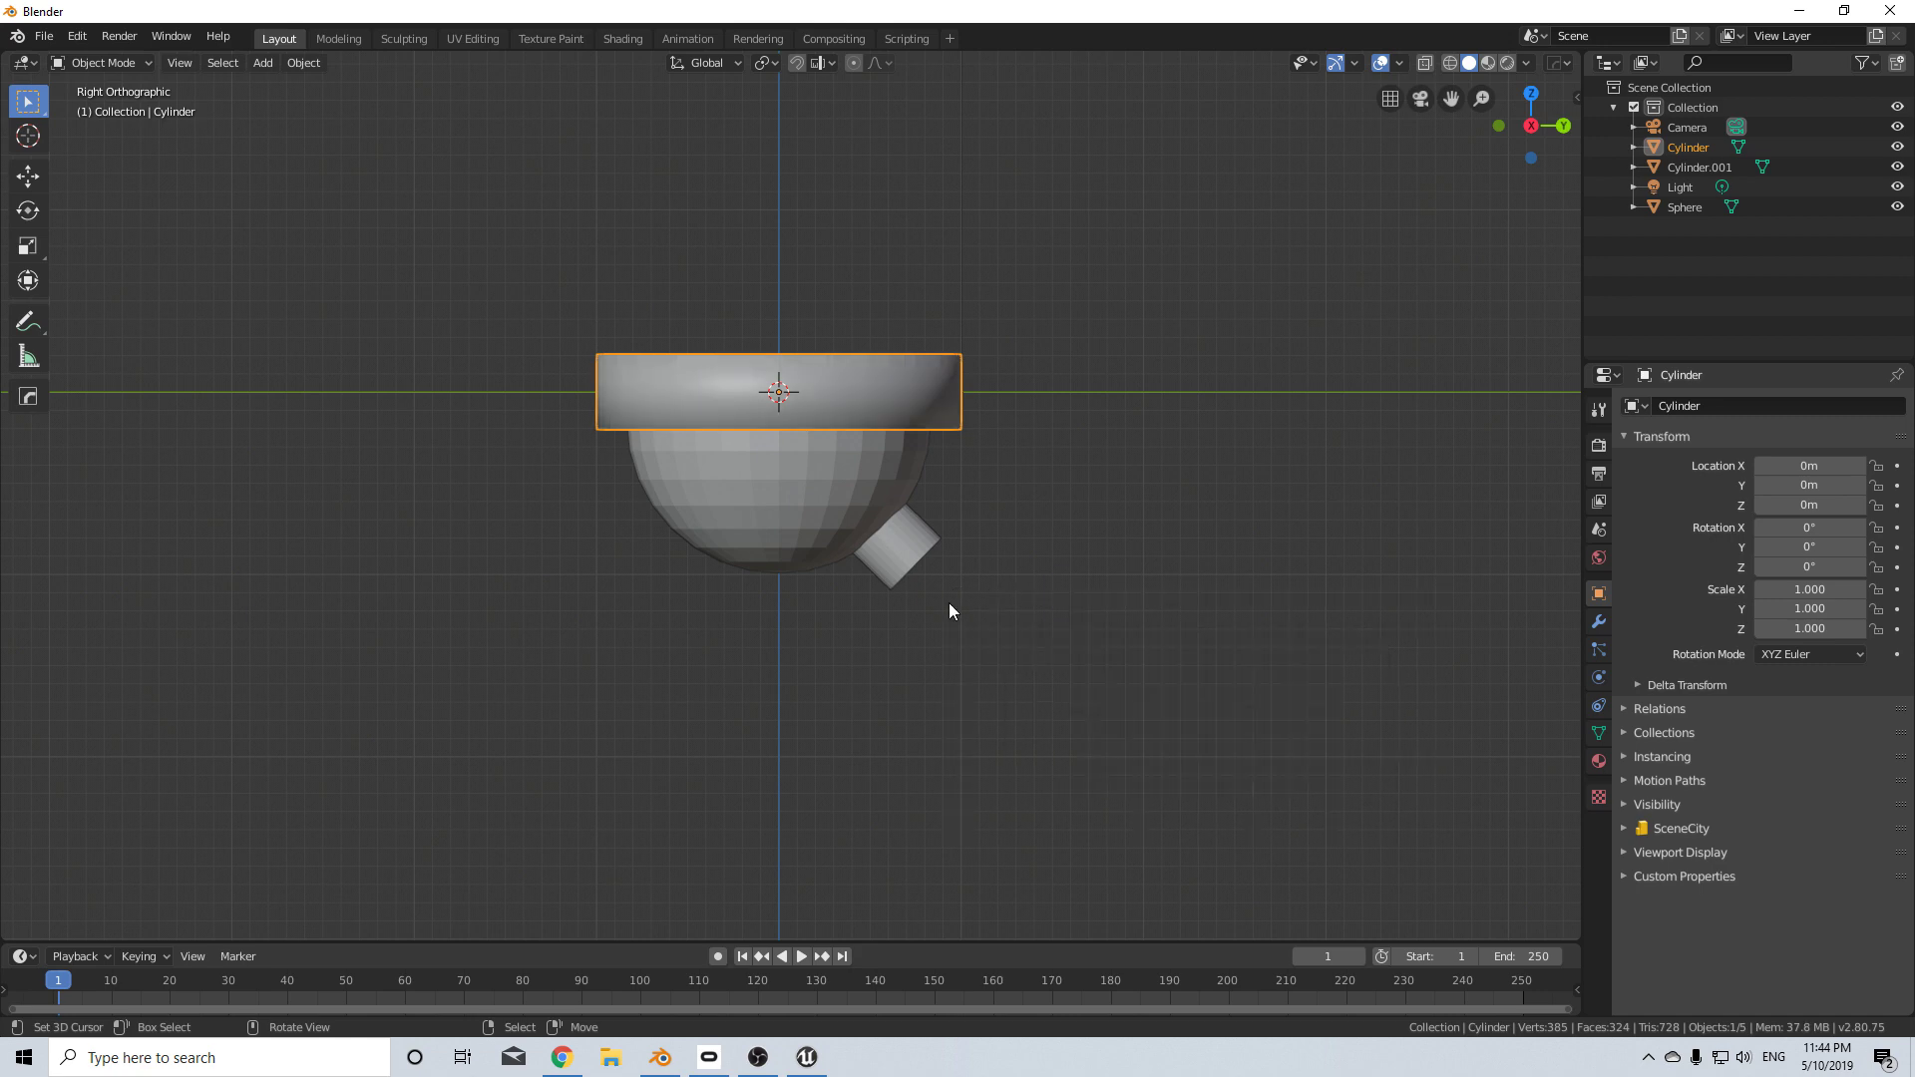
- Enable Auto Smooth on the disc's normals
scroll(945, 604, up, 3)
middle_drag(941, 608, 1058, 399)
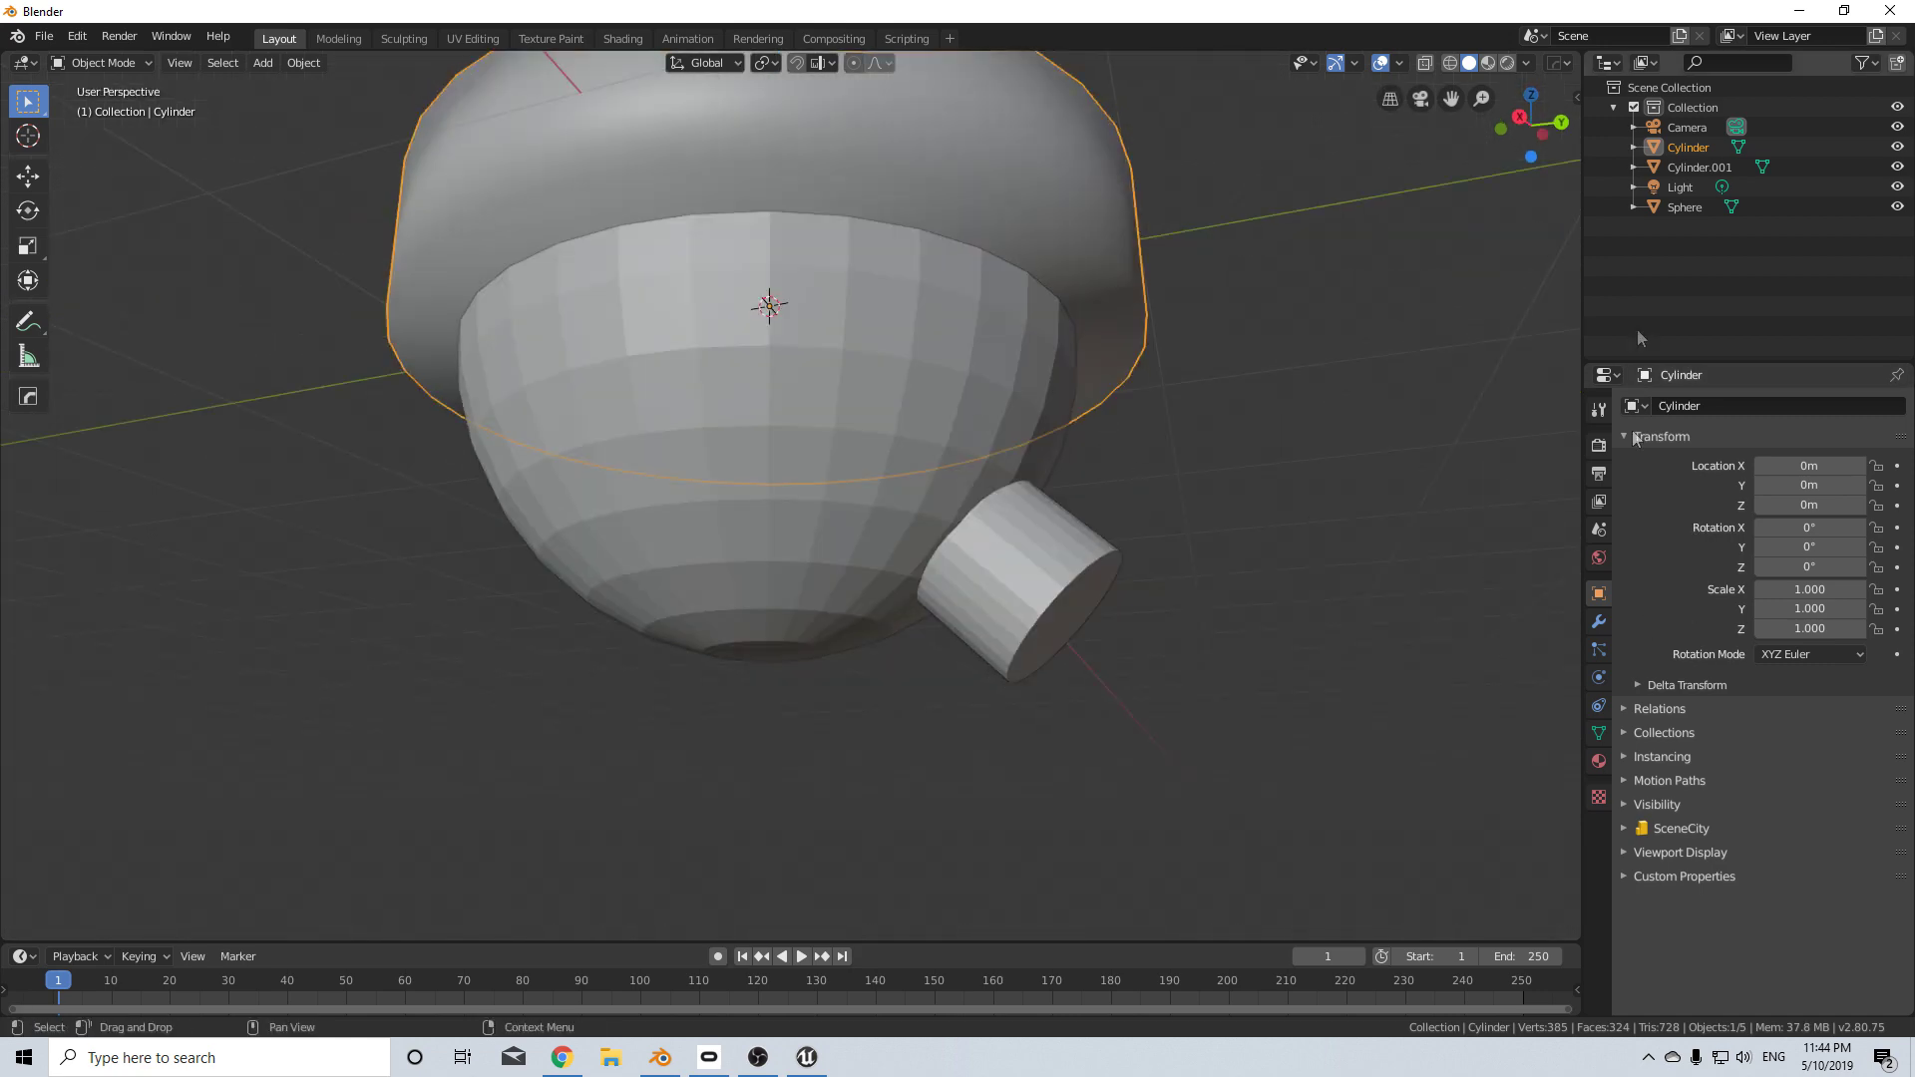
click(1599, 734)
click(1636, 748)
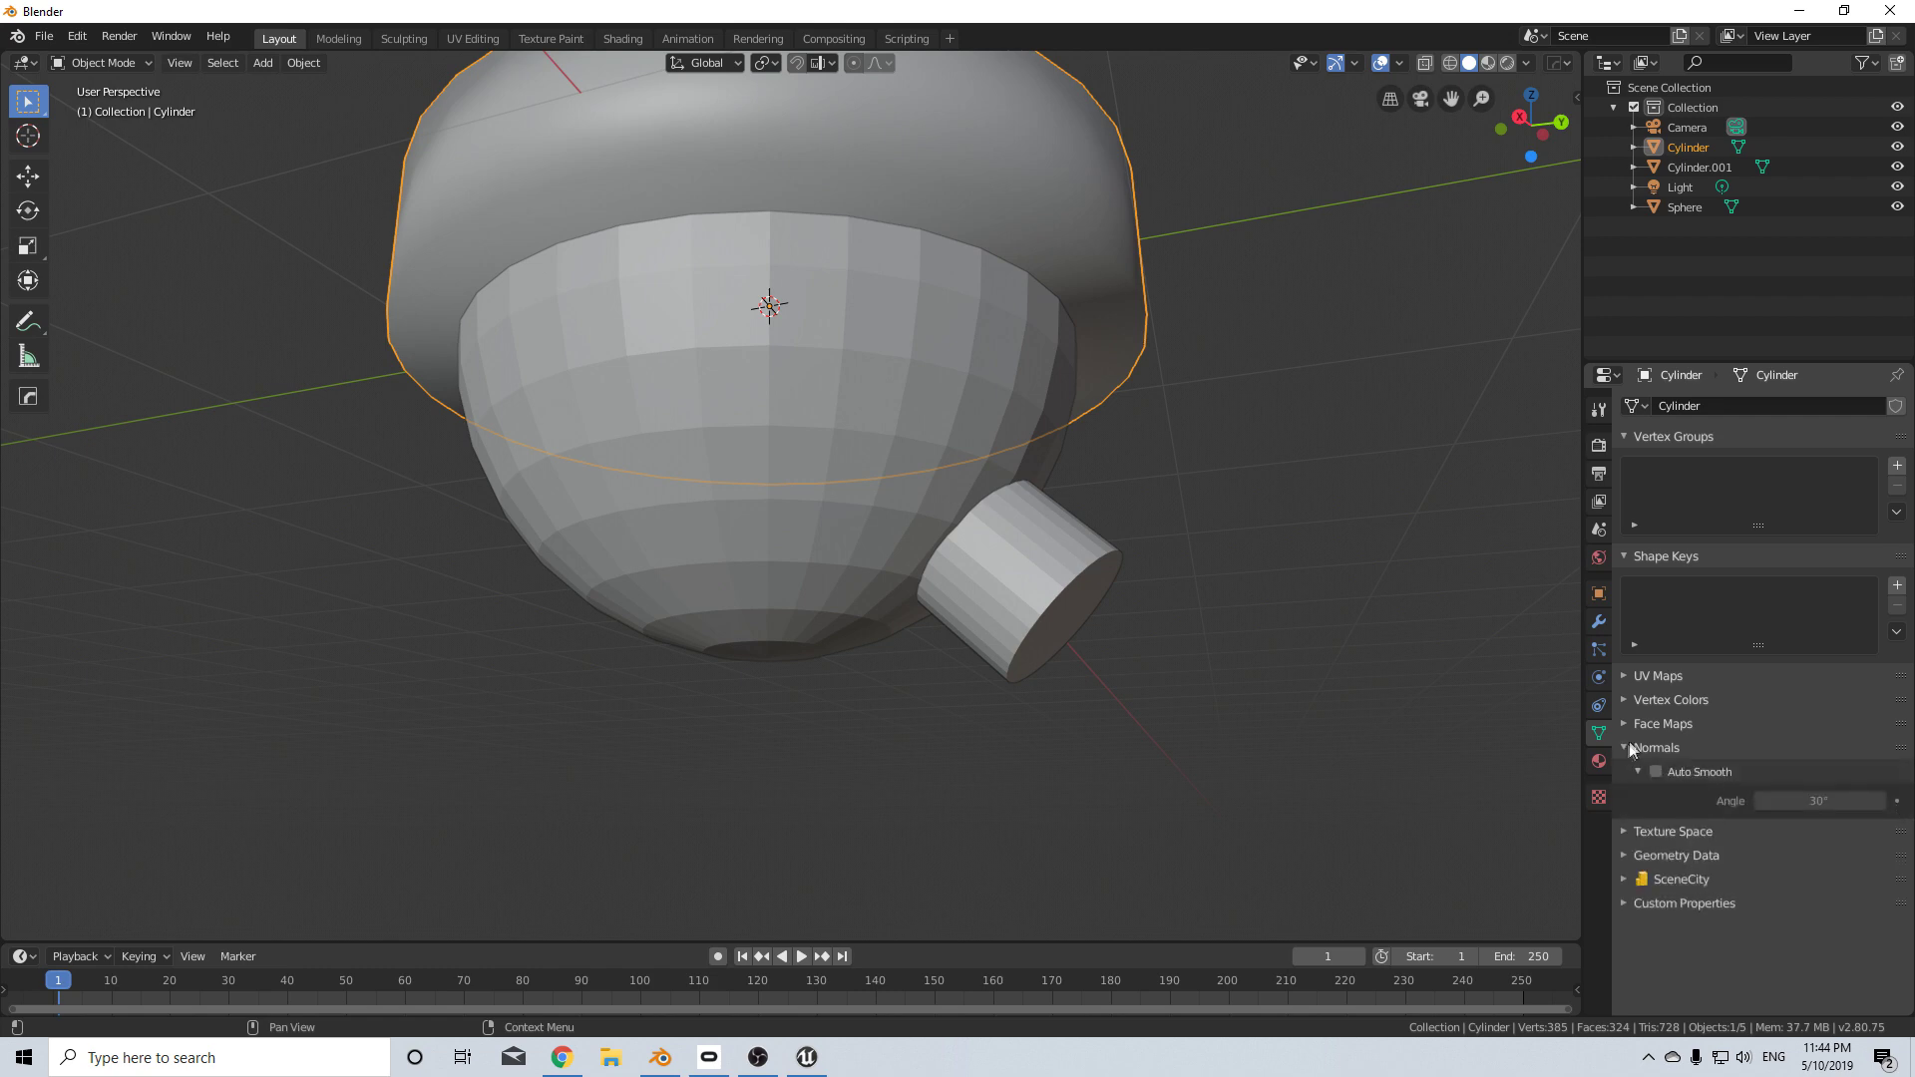
click(1658, 771)
scroll(996, 350, down, 5)
scroll(943, 308, up, 4)
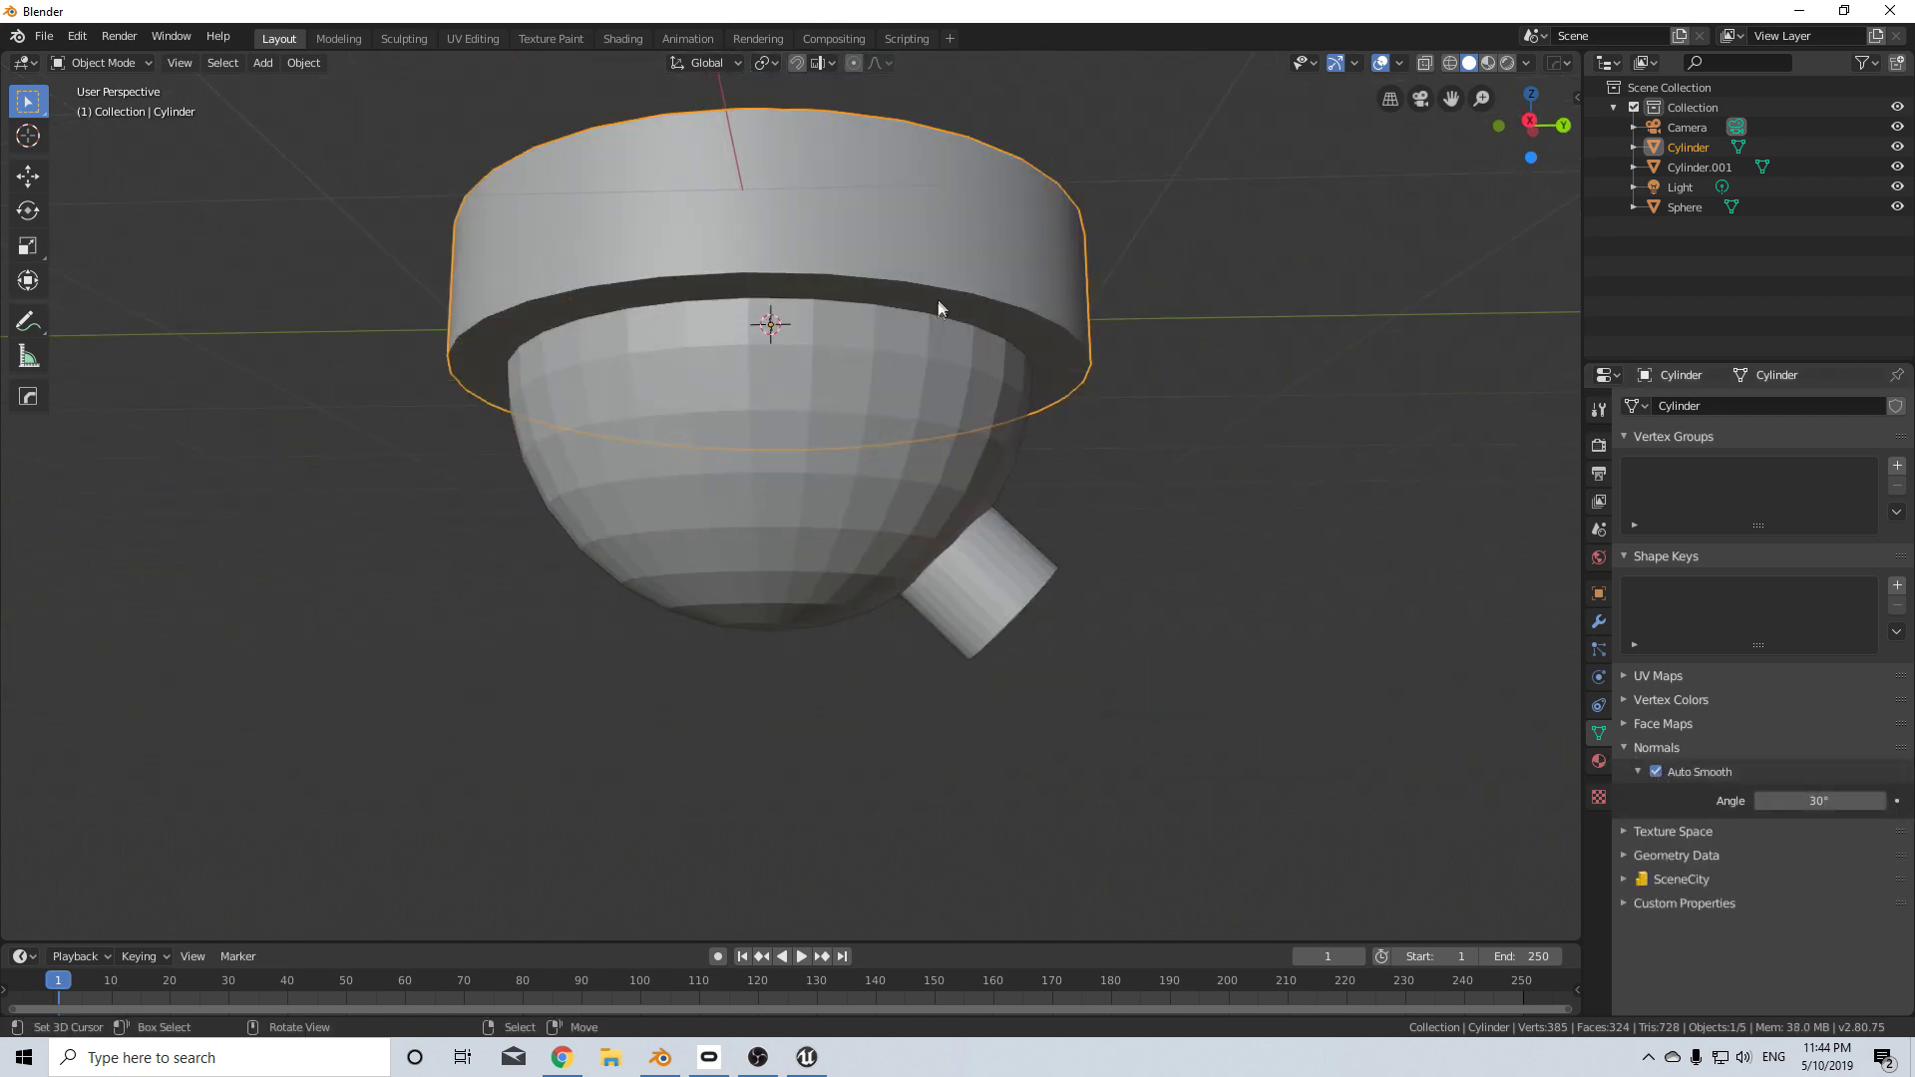
- Bevel the disc's lower outer edge loop with one segment, about 0.03 m wide
key(Tab)
middle_drag(942, 297, 883, 232)
alt+click(883, 232)
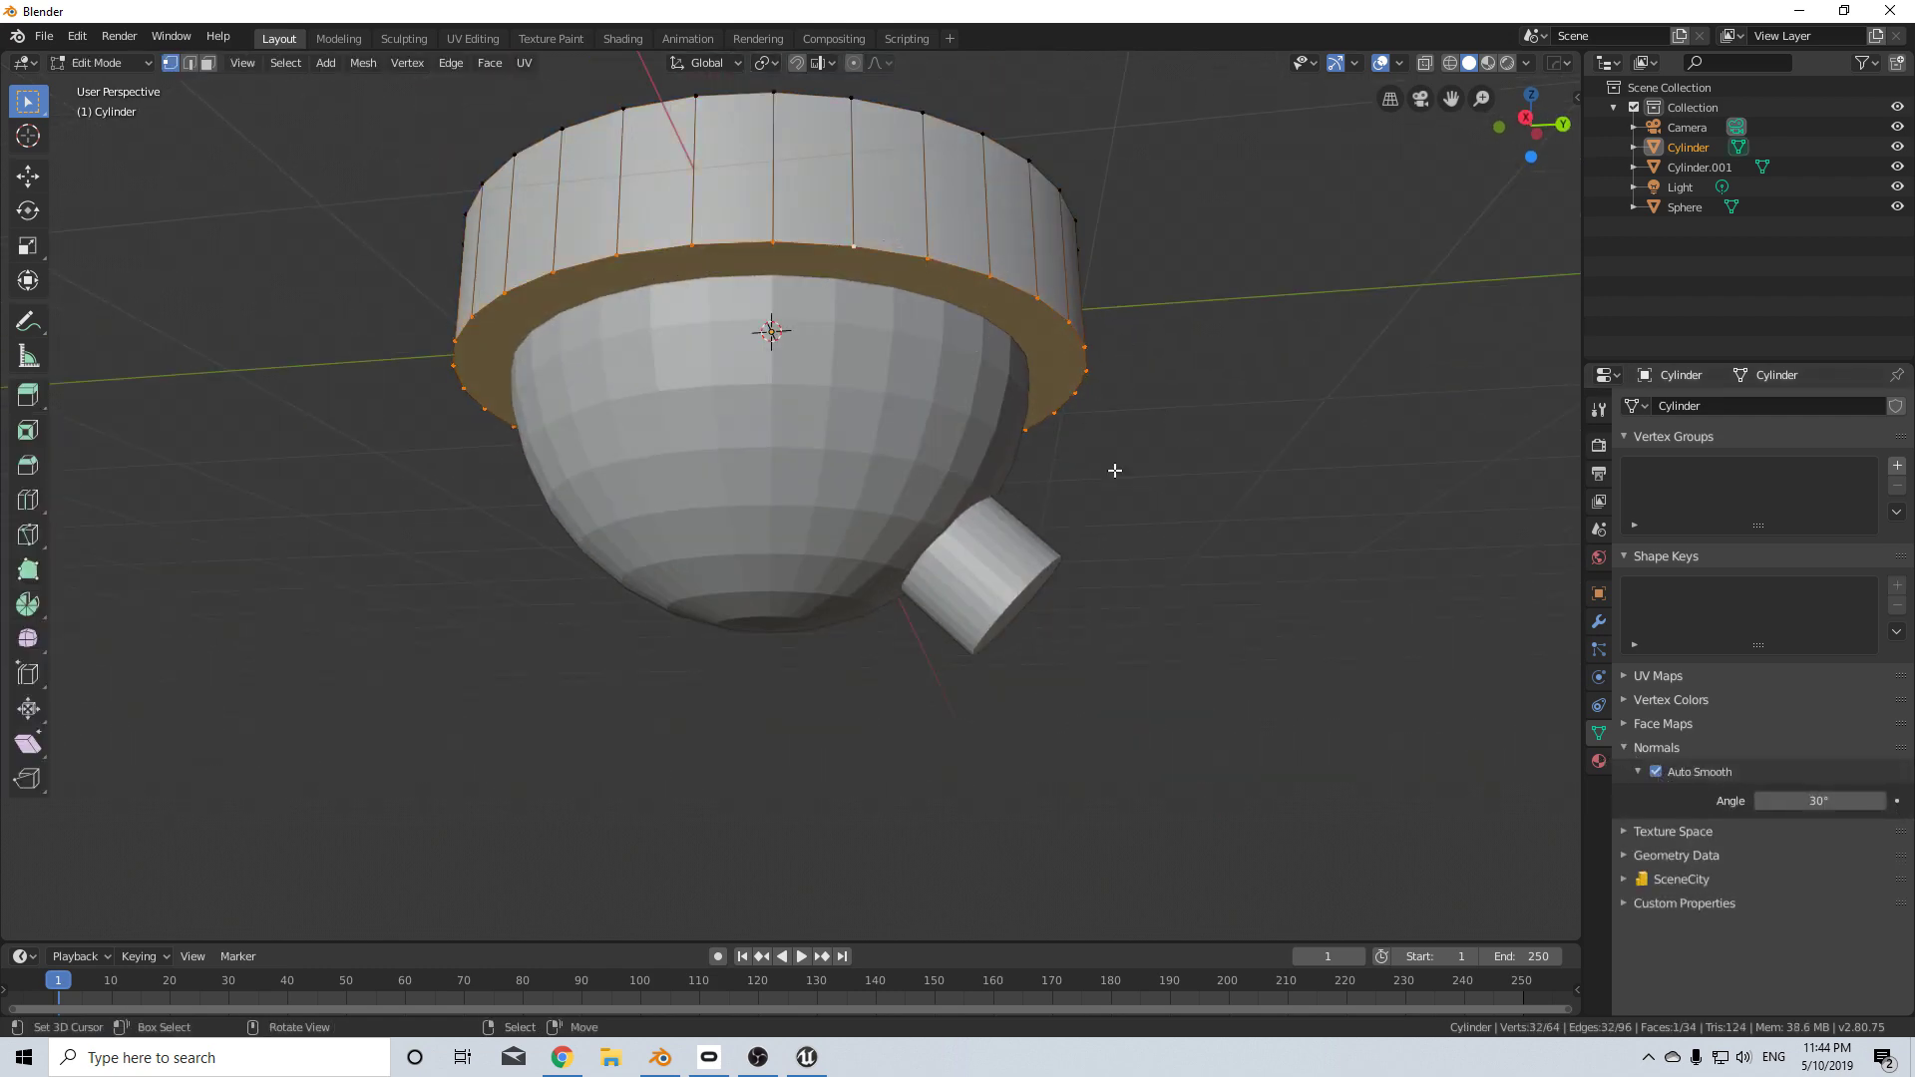
key(ctrl+b)
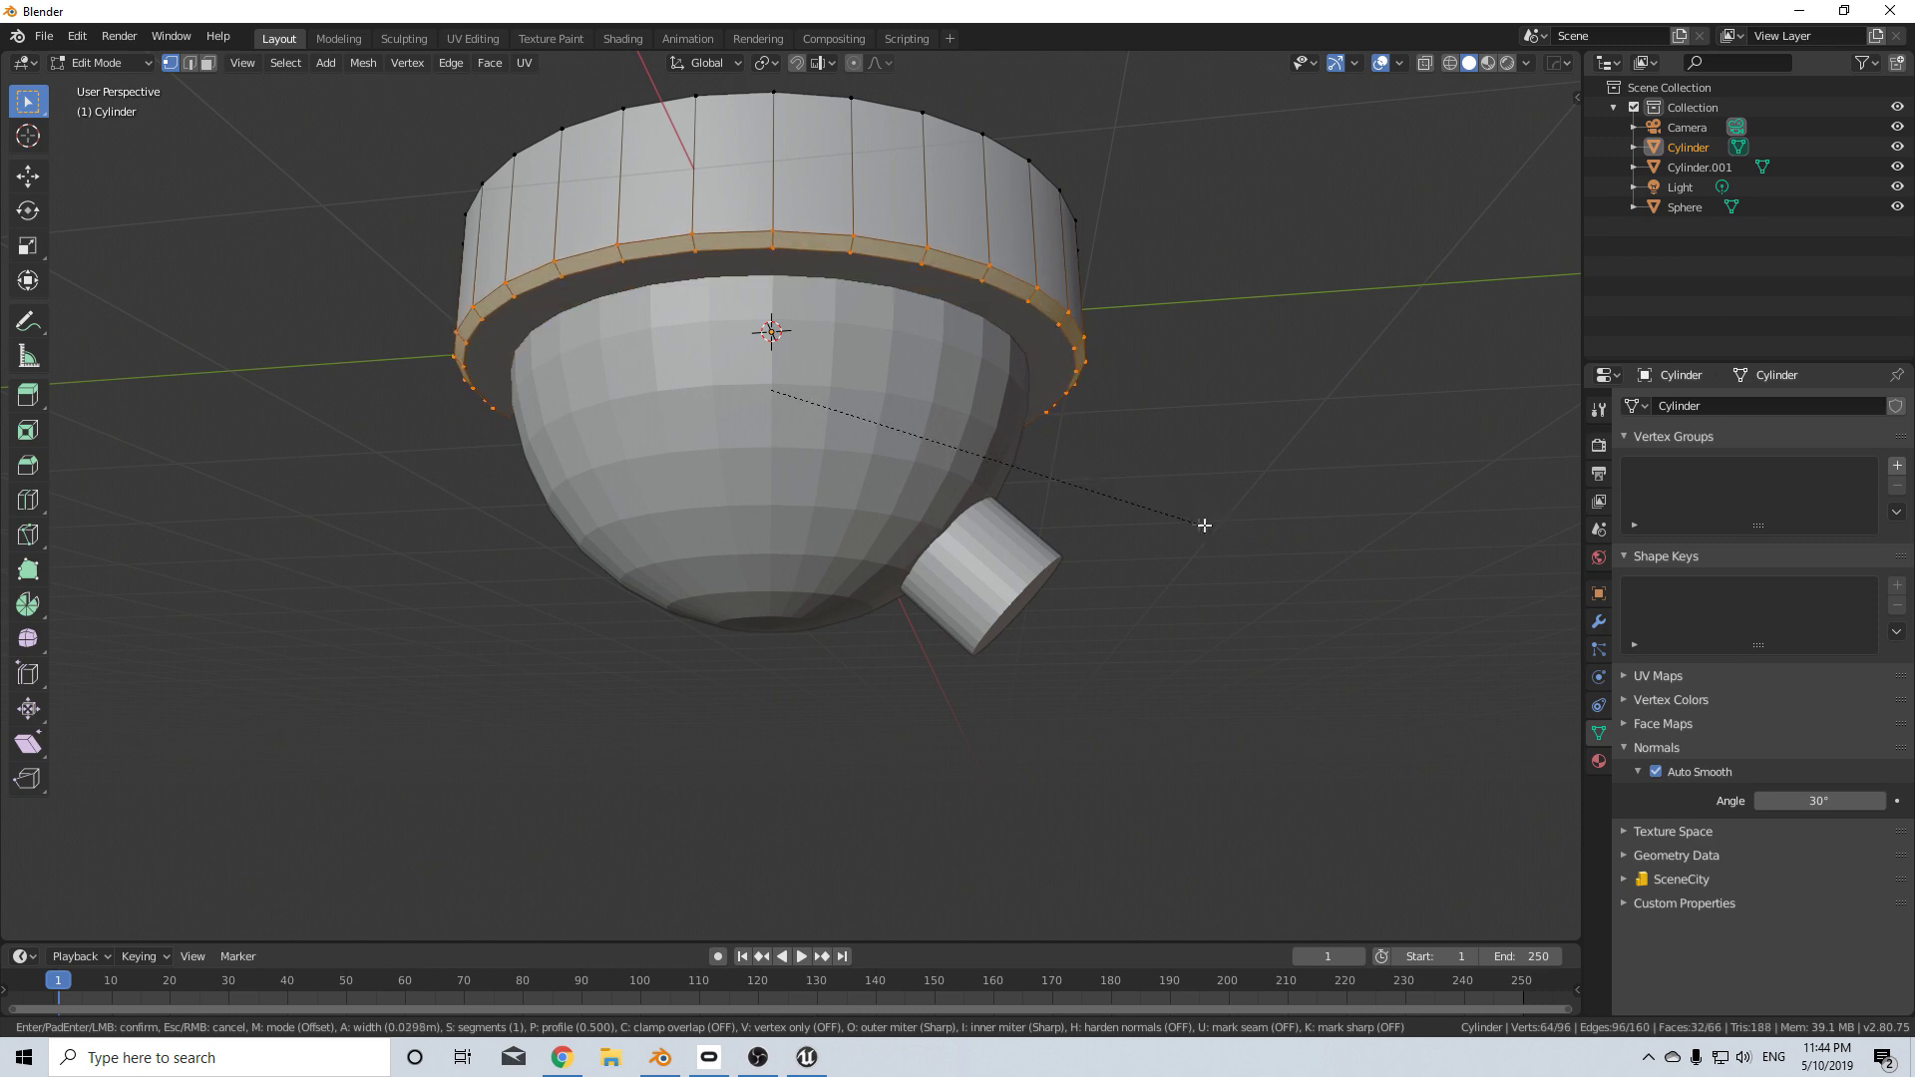
click(1199, 500)
middle_drag(1199, 499, 1191, 498)
key(Tab)
key(Tab)
- Inset the disc's underside face to just around the dome's rim and extrude it about 0.05 m up into the disc
click(1052, 348)
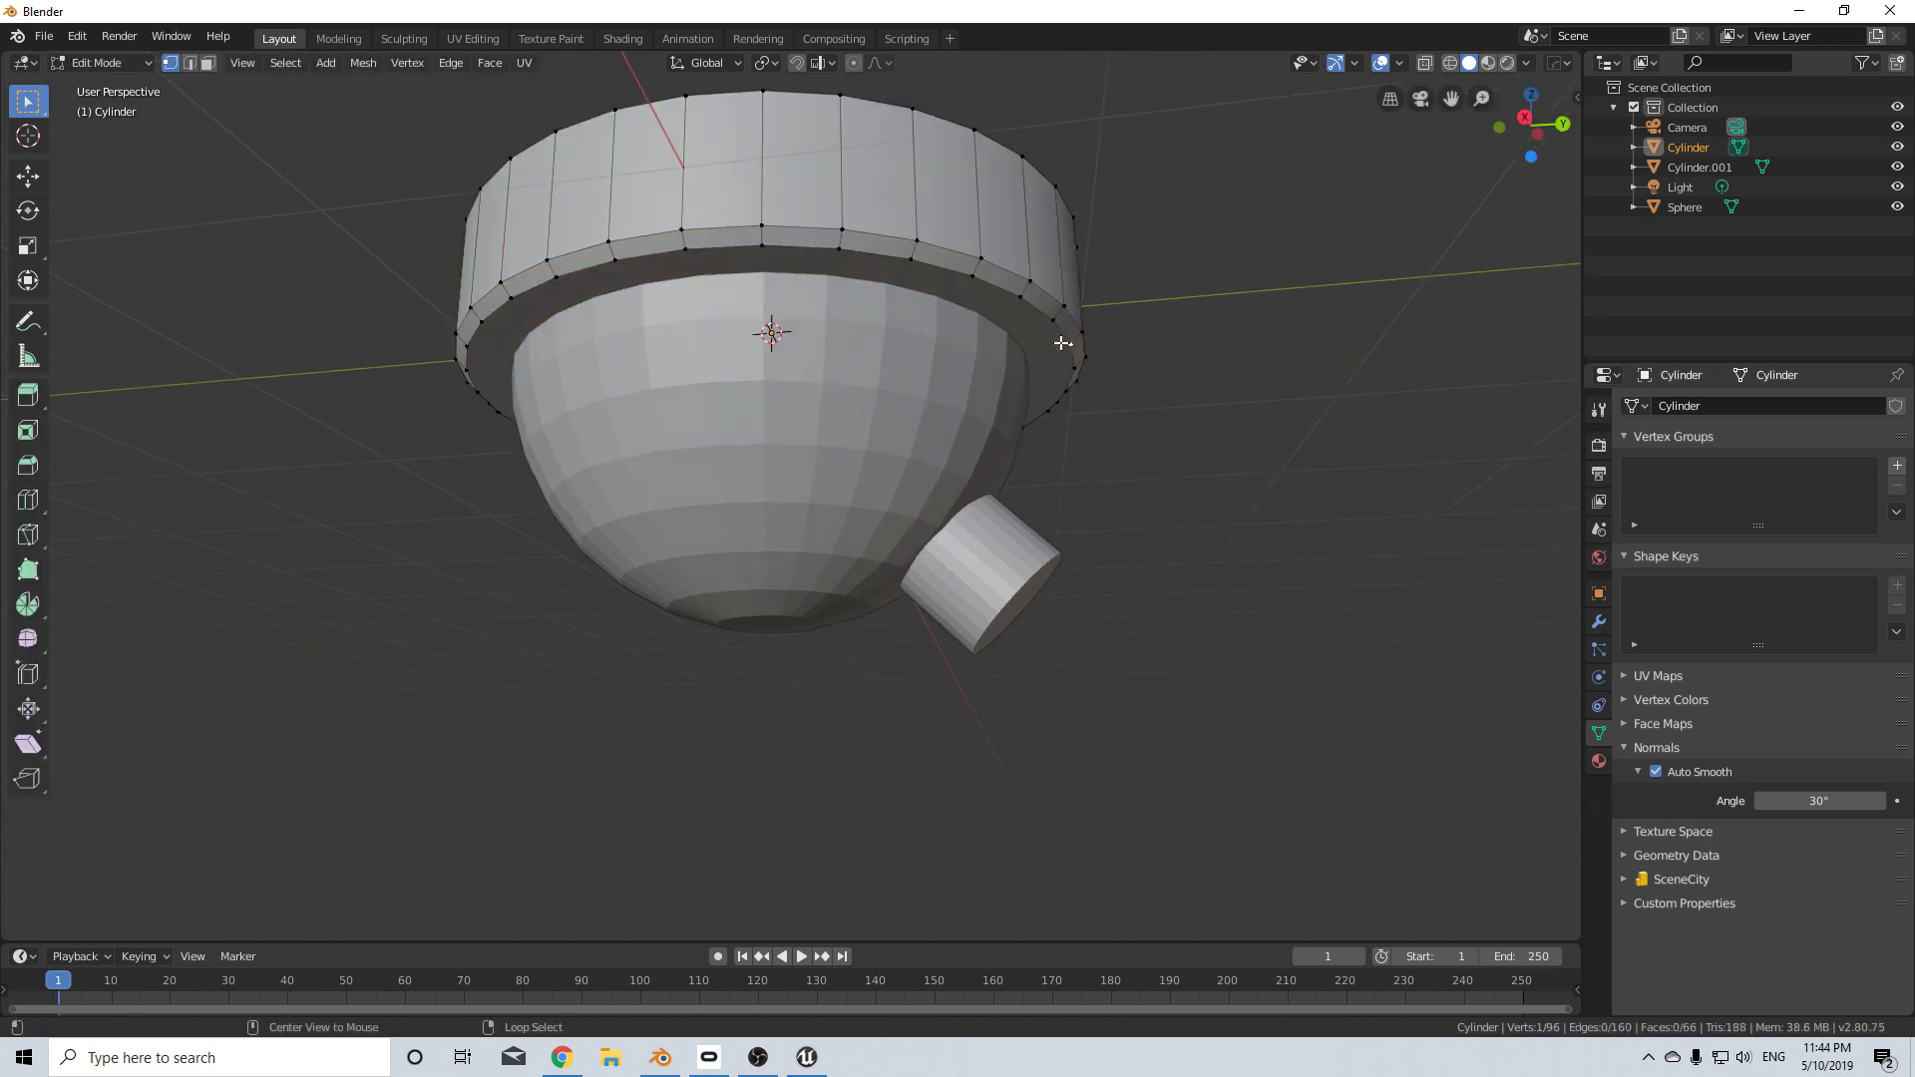
alt+click(1063, 340)
key(i)
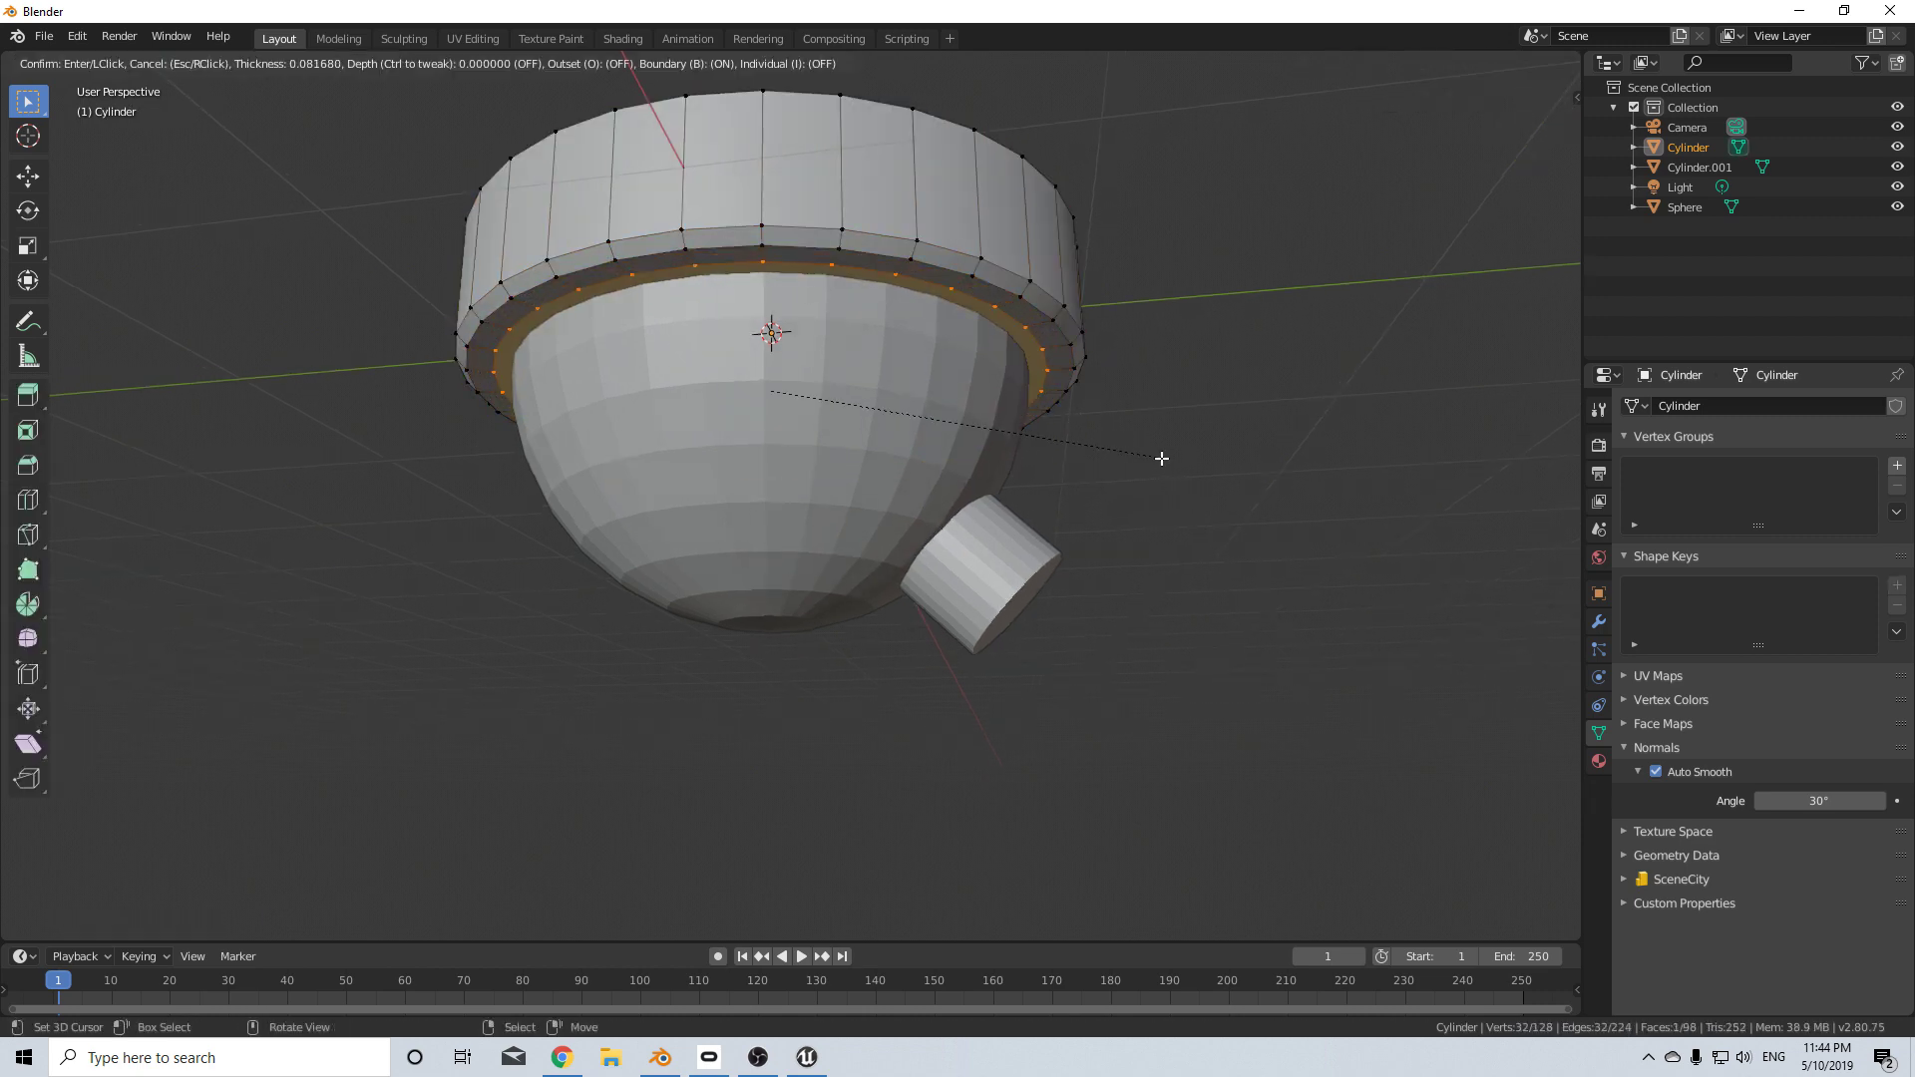
click(1150, 457)
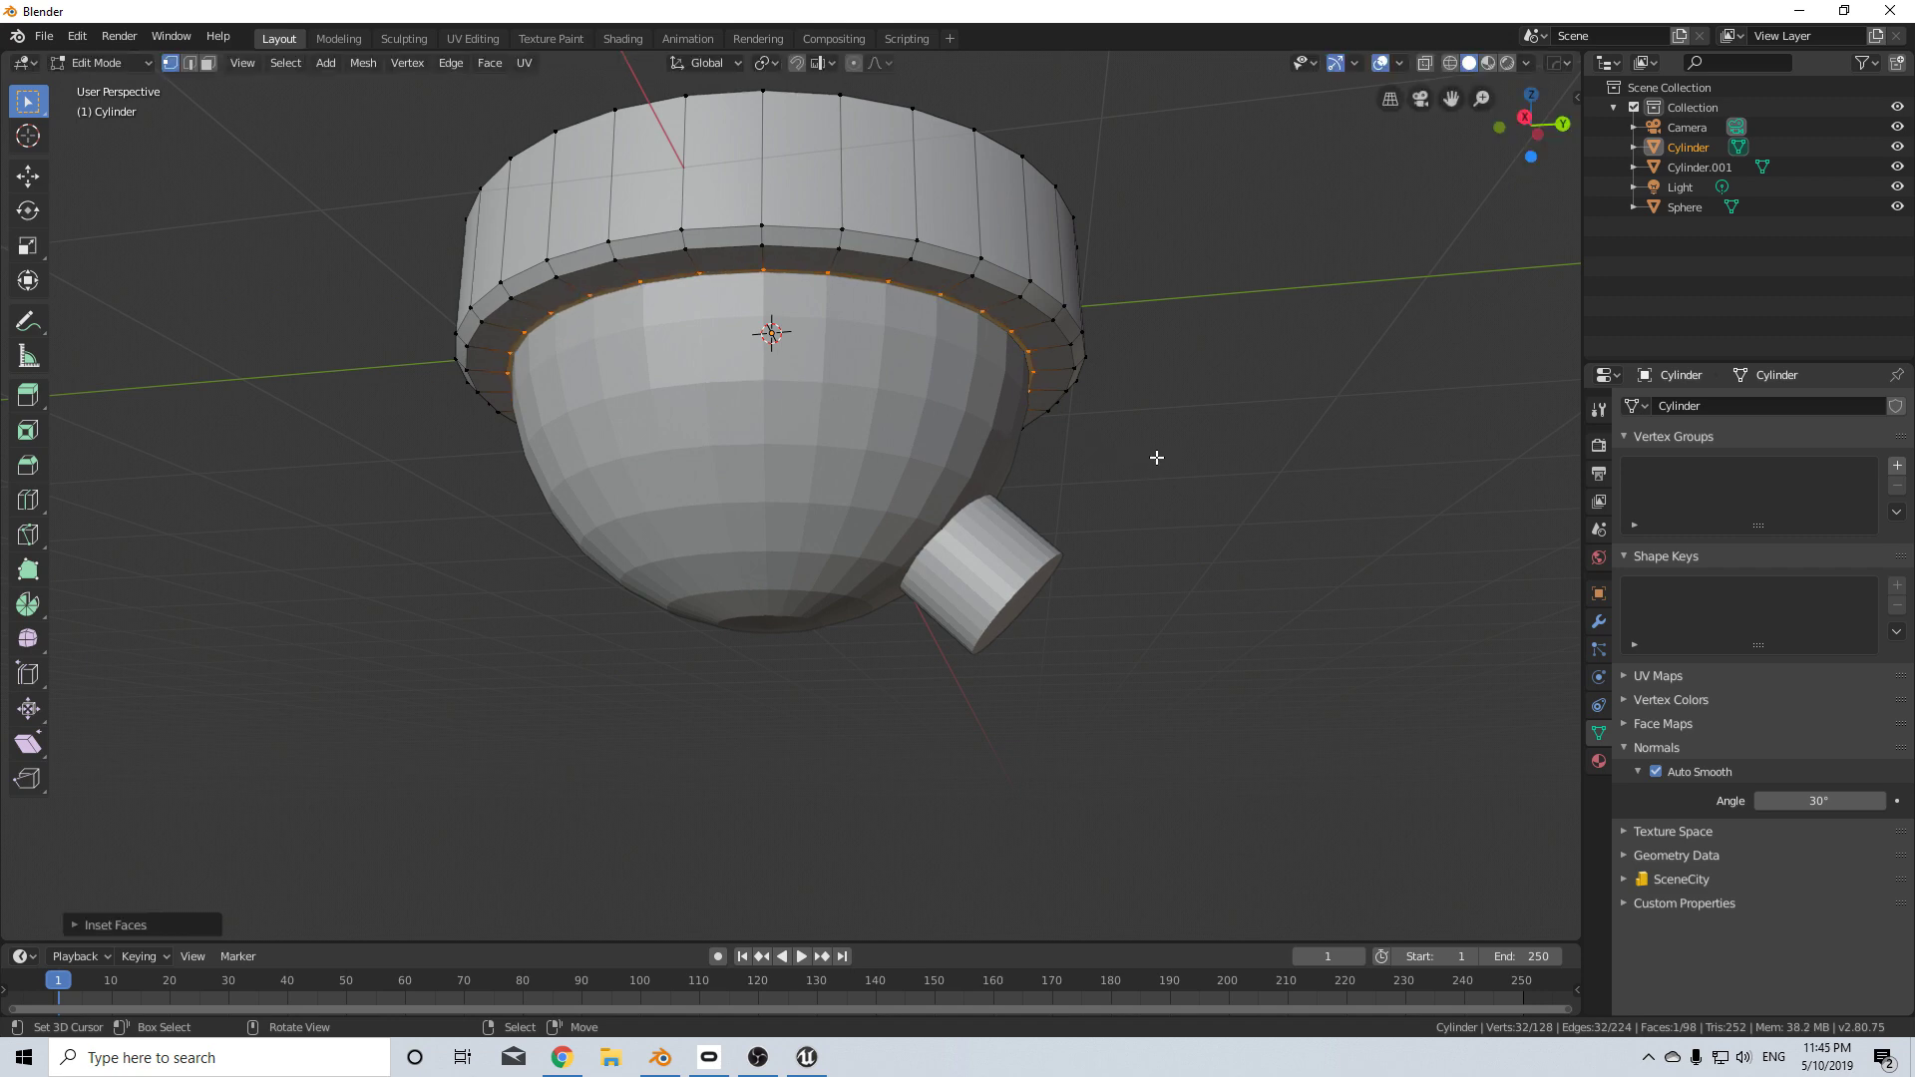
key(e)
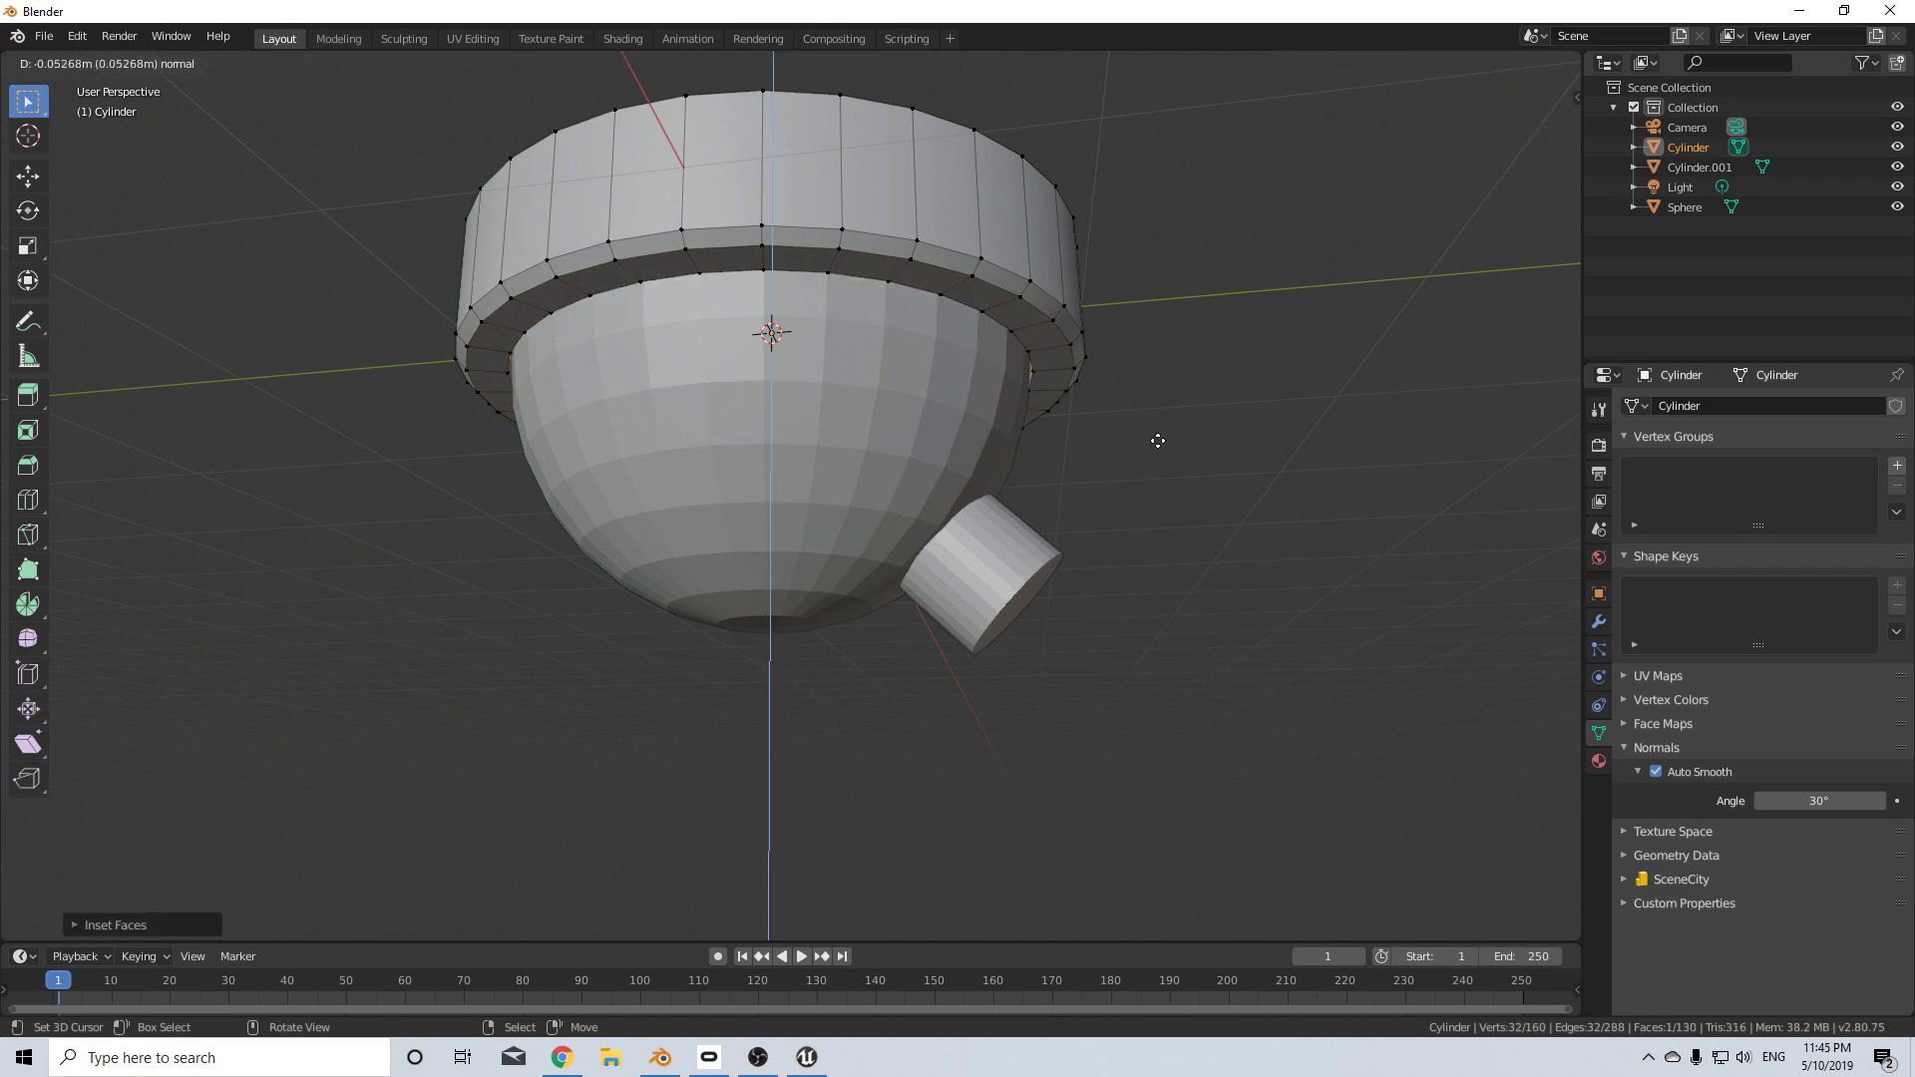
click(1157, 440)
scroll(820, 358, down, 3)
key(Tab)
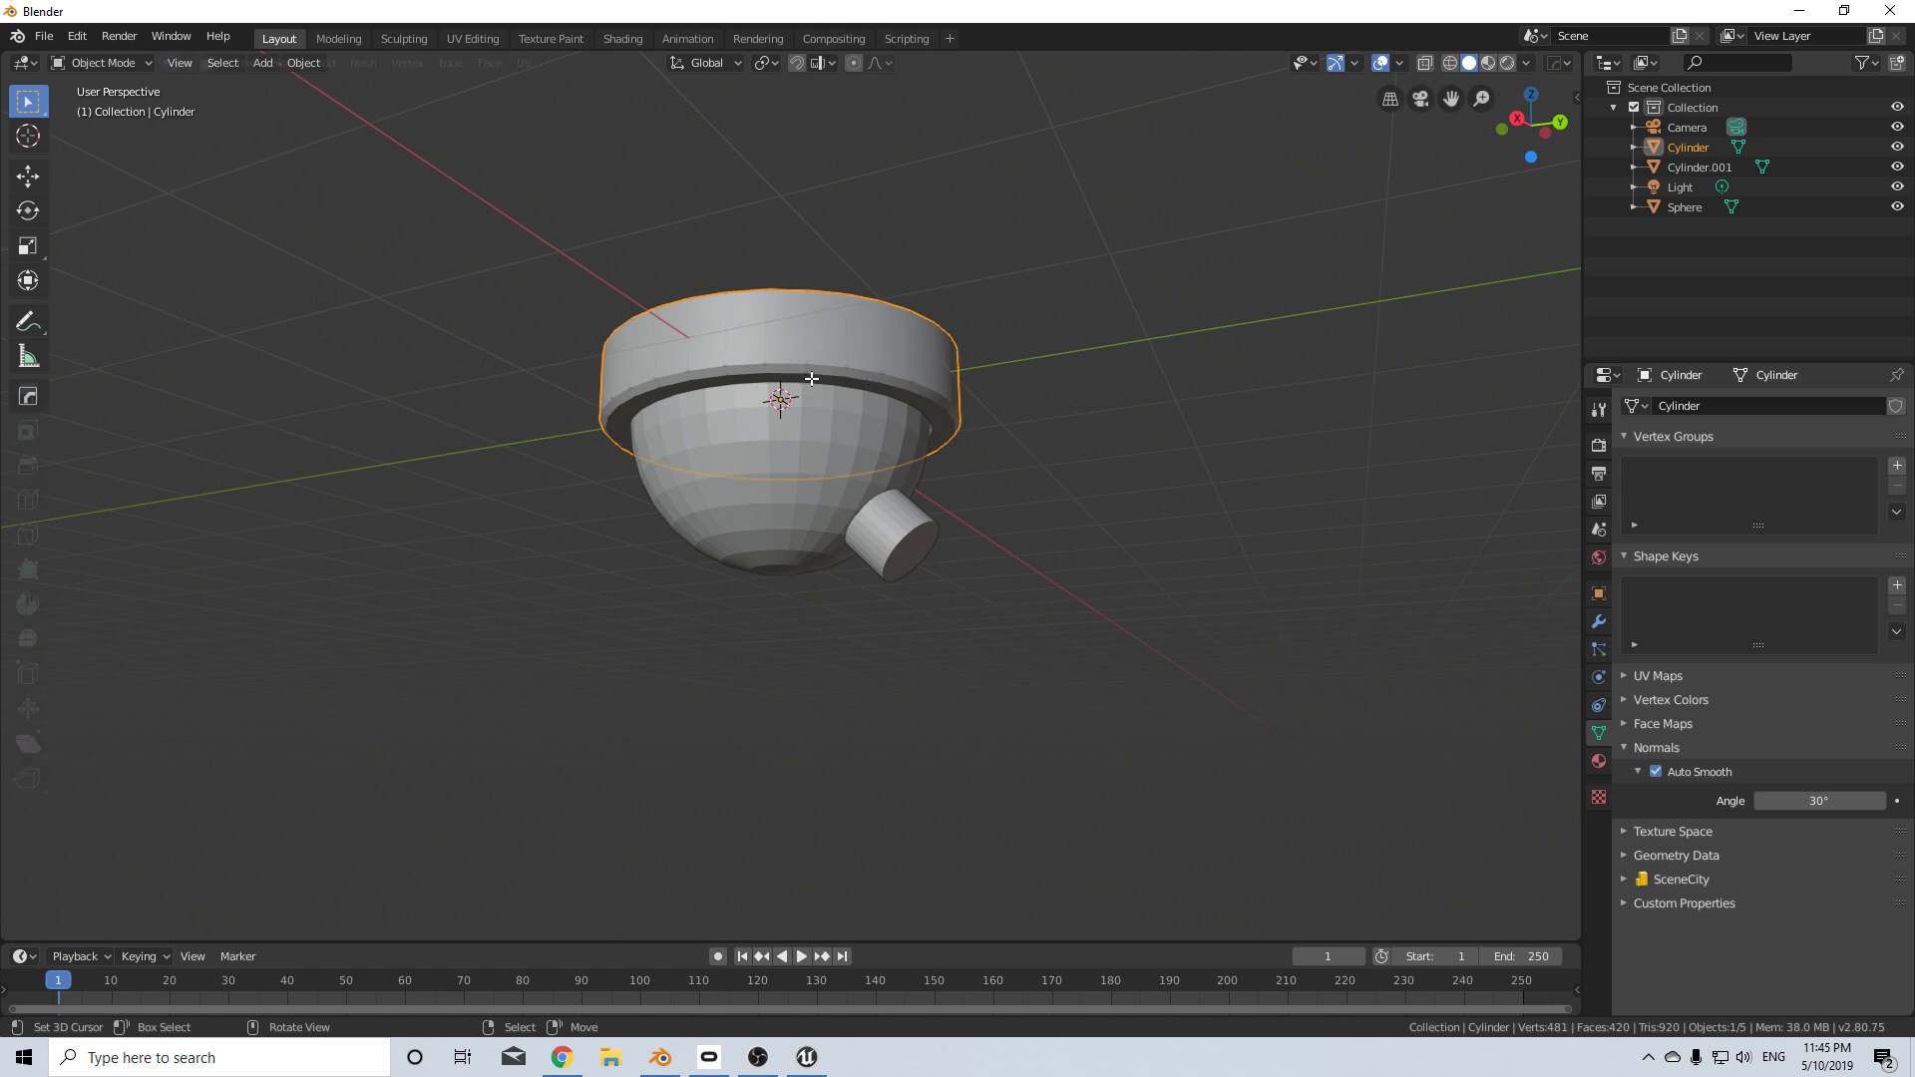
- Delete the recessed face inside the disc's underside
key(Tab)
key(x)
click(770, 427)
middle_drag(790, 409, 667, 439)
middle_drag(855, 404, 772, 445)
key(Tab)
- Apply smooth shading to the half-sphere dome
right_click(811, 518)
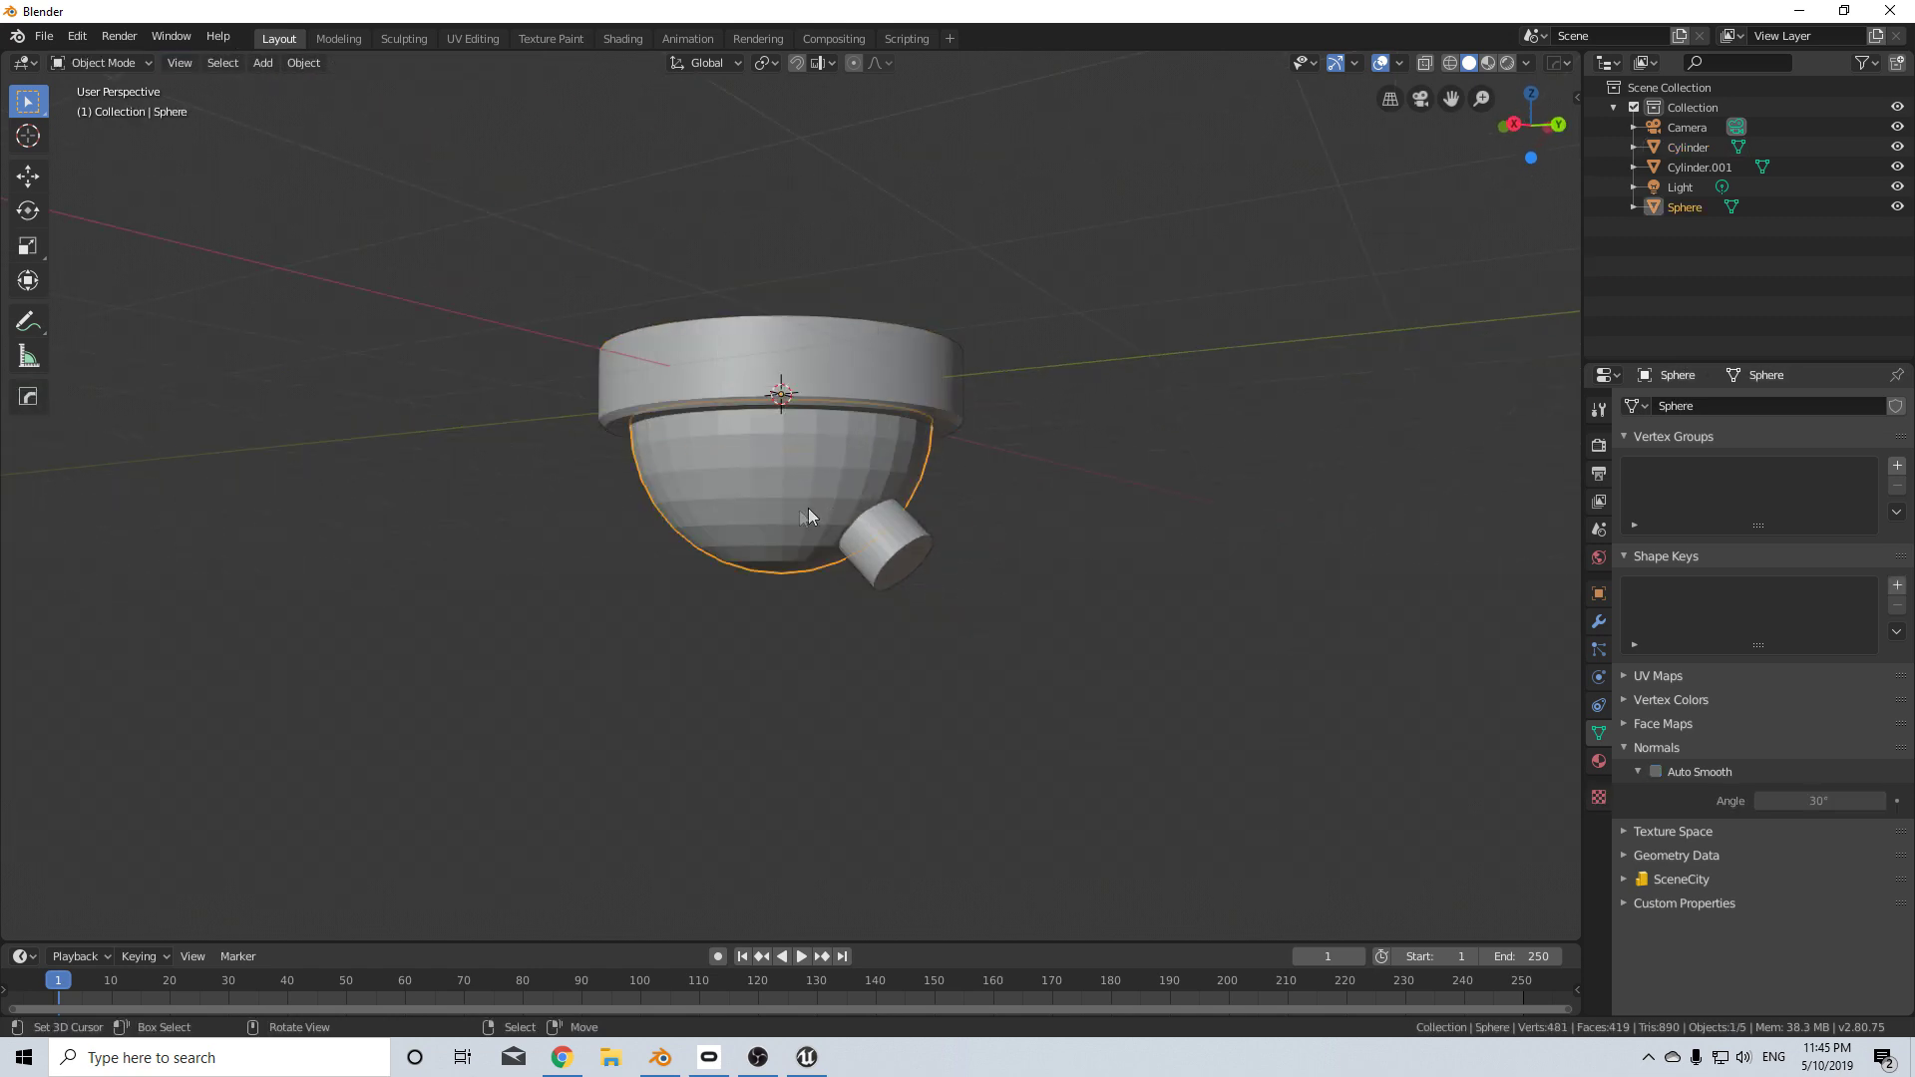
key(Tab)
mouse_move(810, 518)
middle_down()
mouse_move(858, 548)
mouse_move(777, 507)
mouse_move(793, 528)
middle_up()
scroll(828, 514, up, 4)
scroll(902, 485, down, 2)
middle_drag(907, 483, 762, 407)
key(F3)
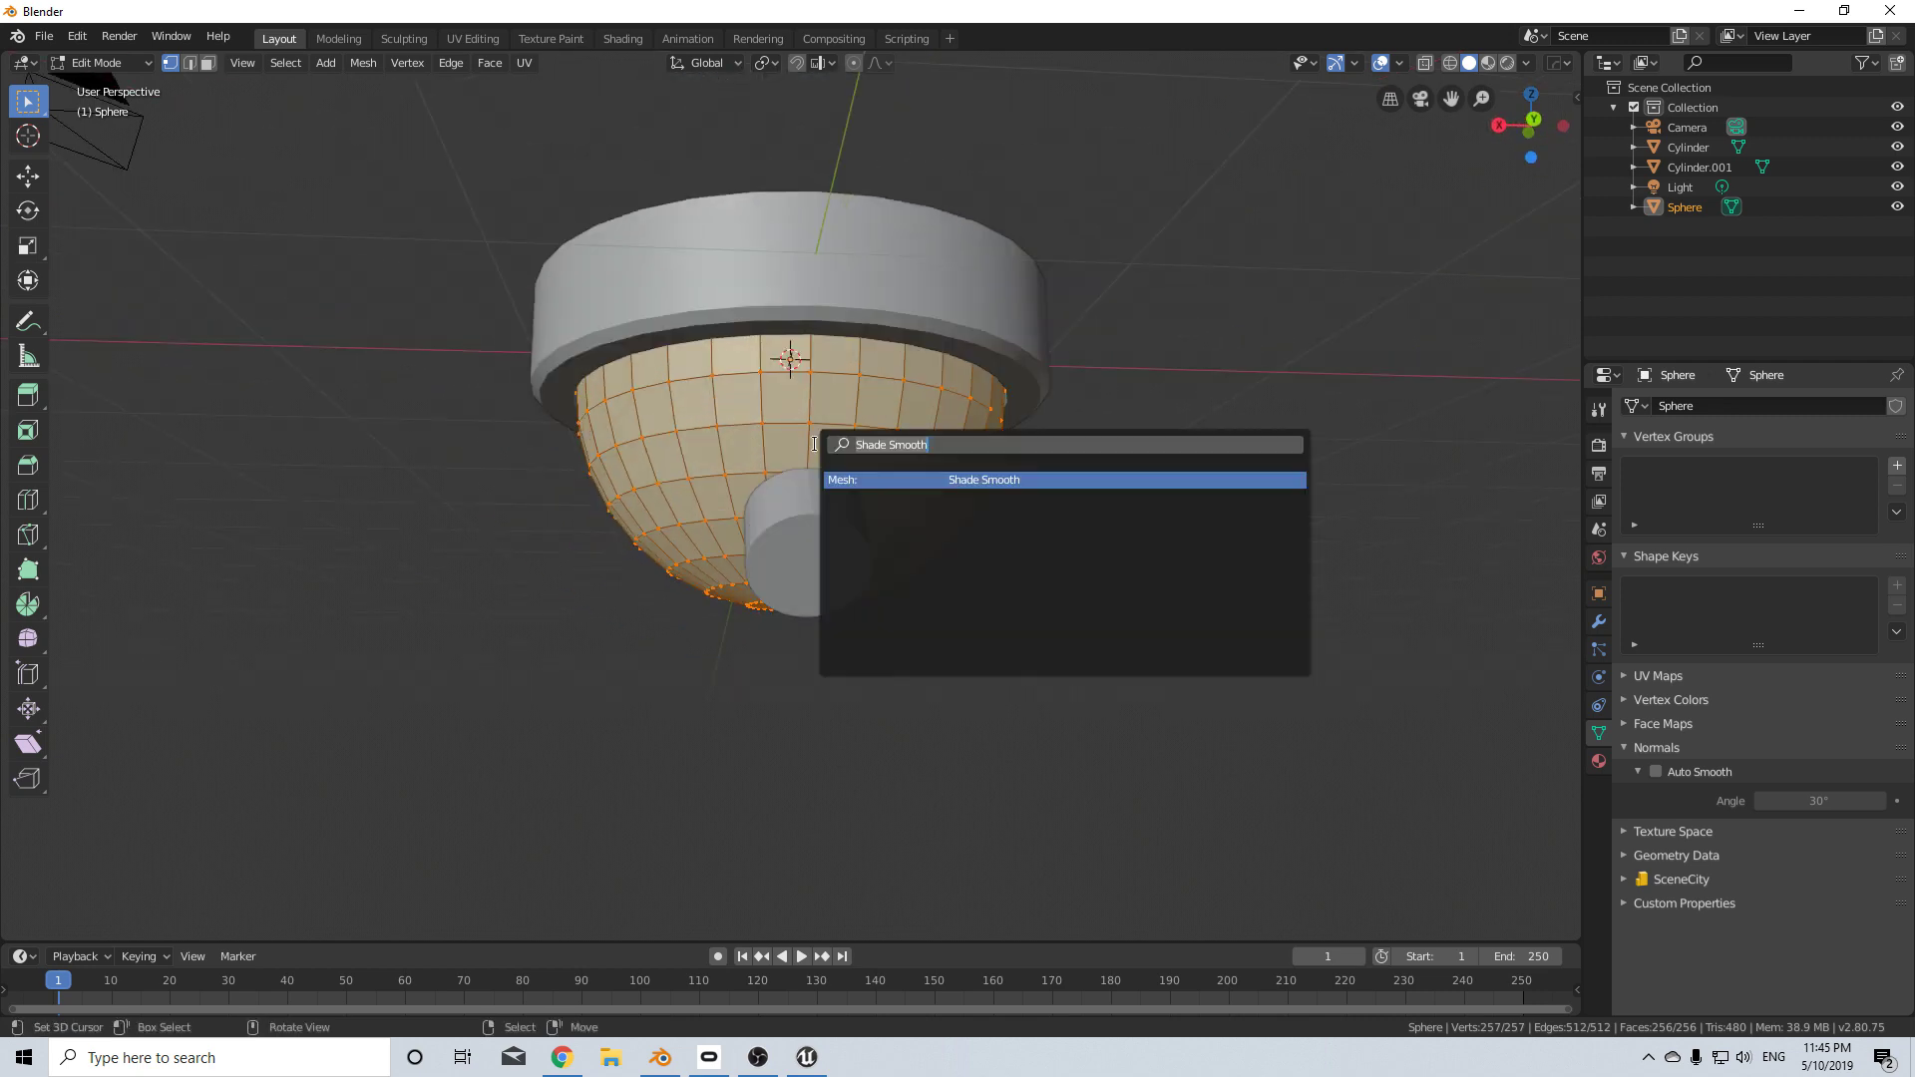
key(Return)
key(Tab)
- Delete all vertices of the small barrel cylinder while keeping its object
mouse_move(684, 460)
middle_down()
mouse_move(1074, 518)
mouse_move(876, 525)
mouse_move(688, 489)
middle_up()
right_click(739, 568)
middle_drag(739, 568, 921, 593)
key(Tab)
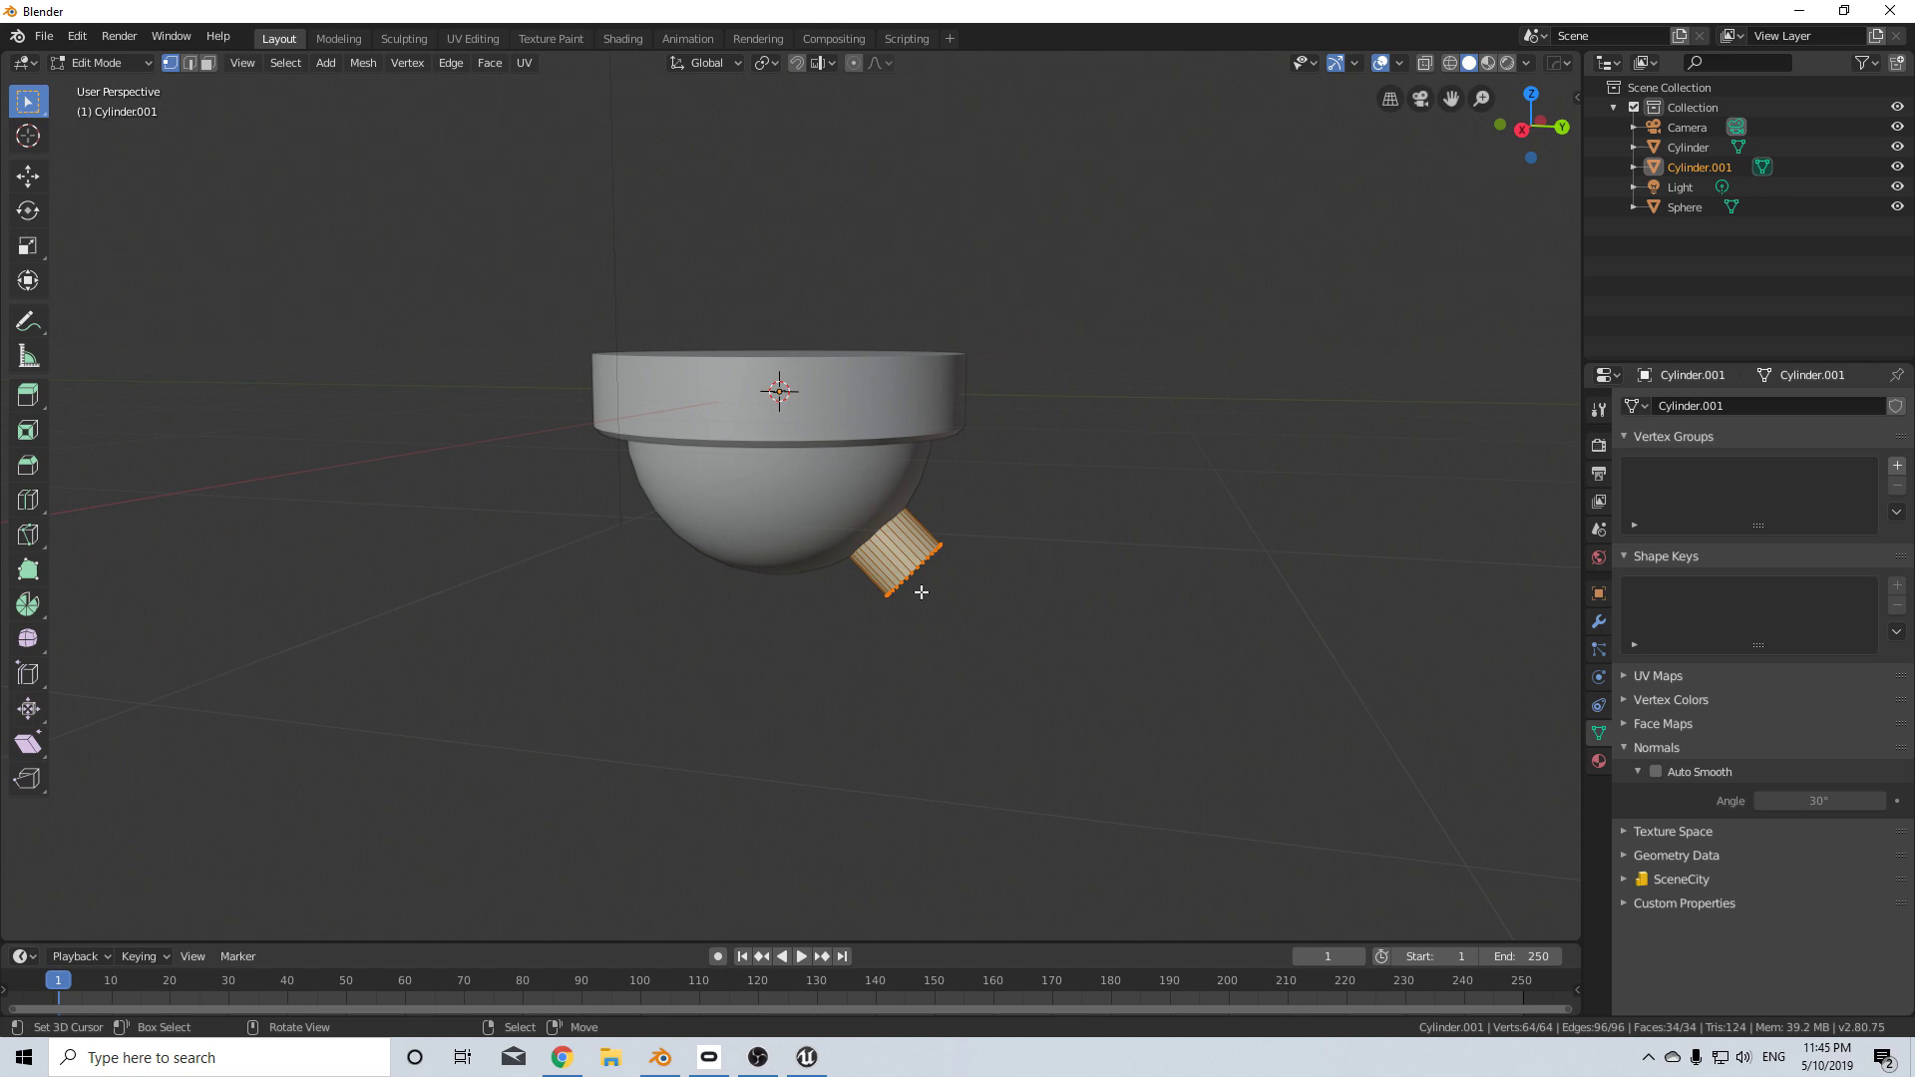
key(x)
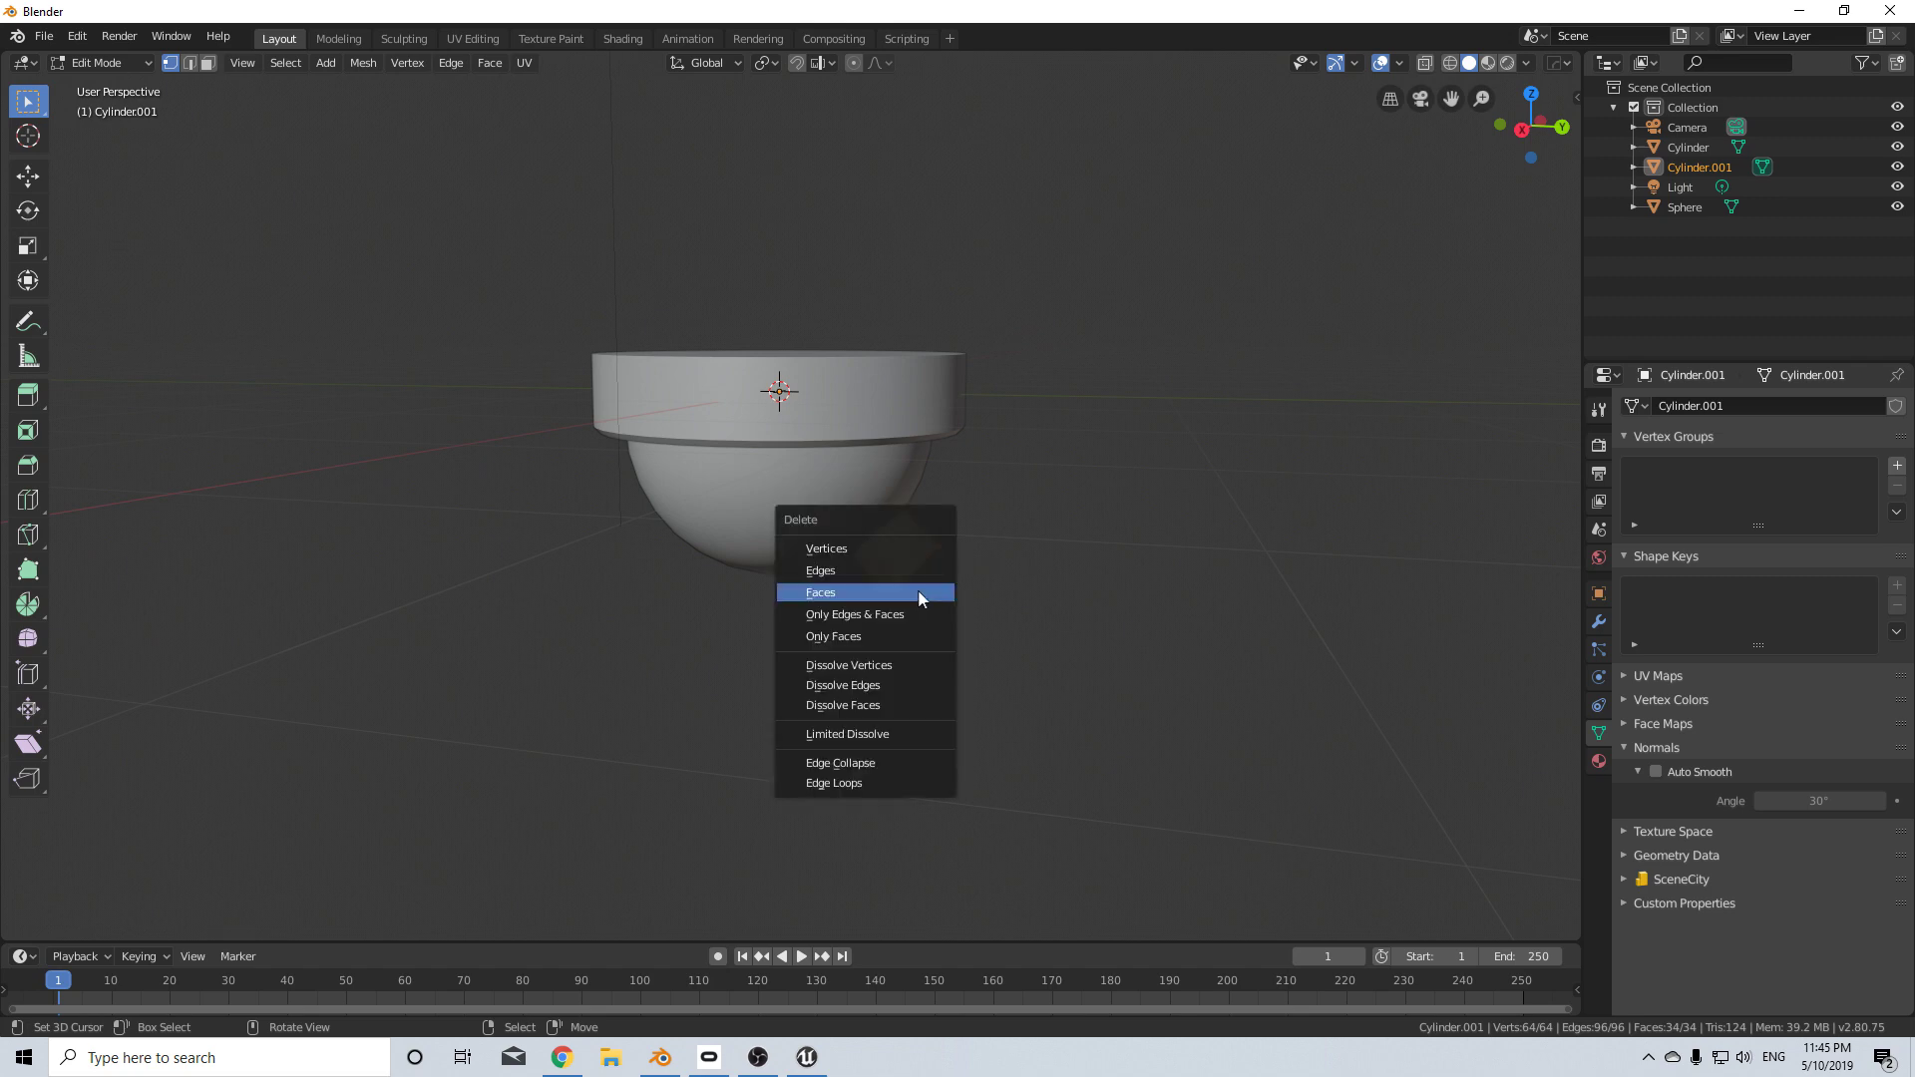
click(907, 550)
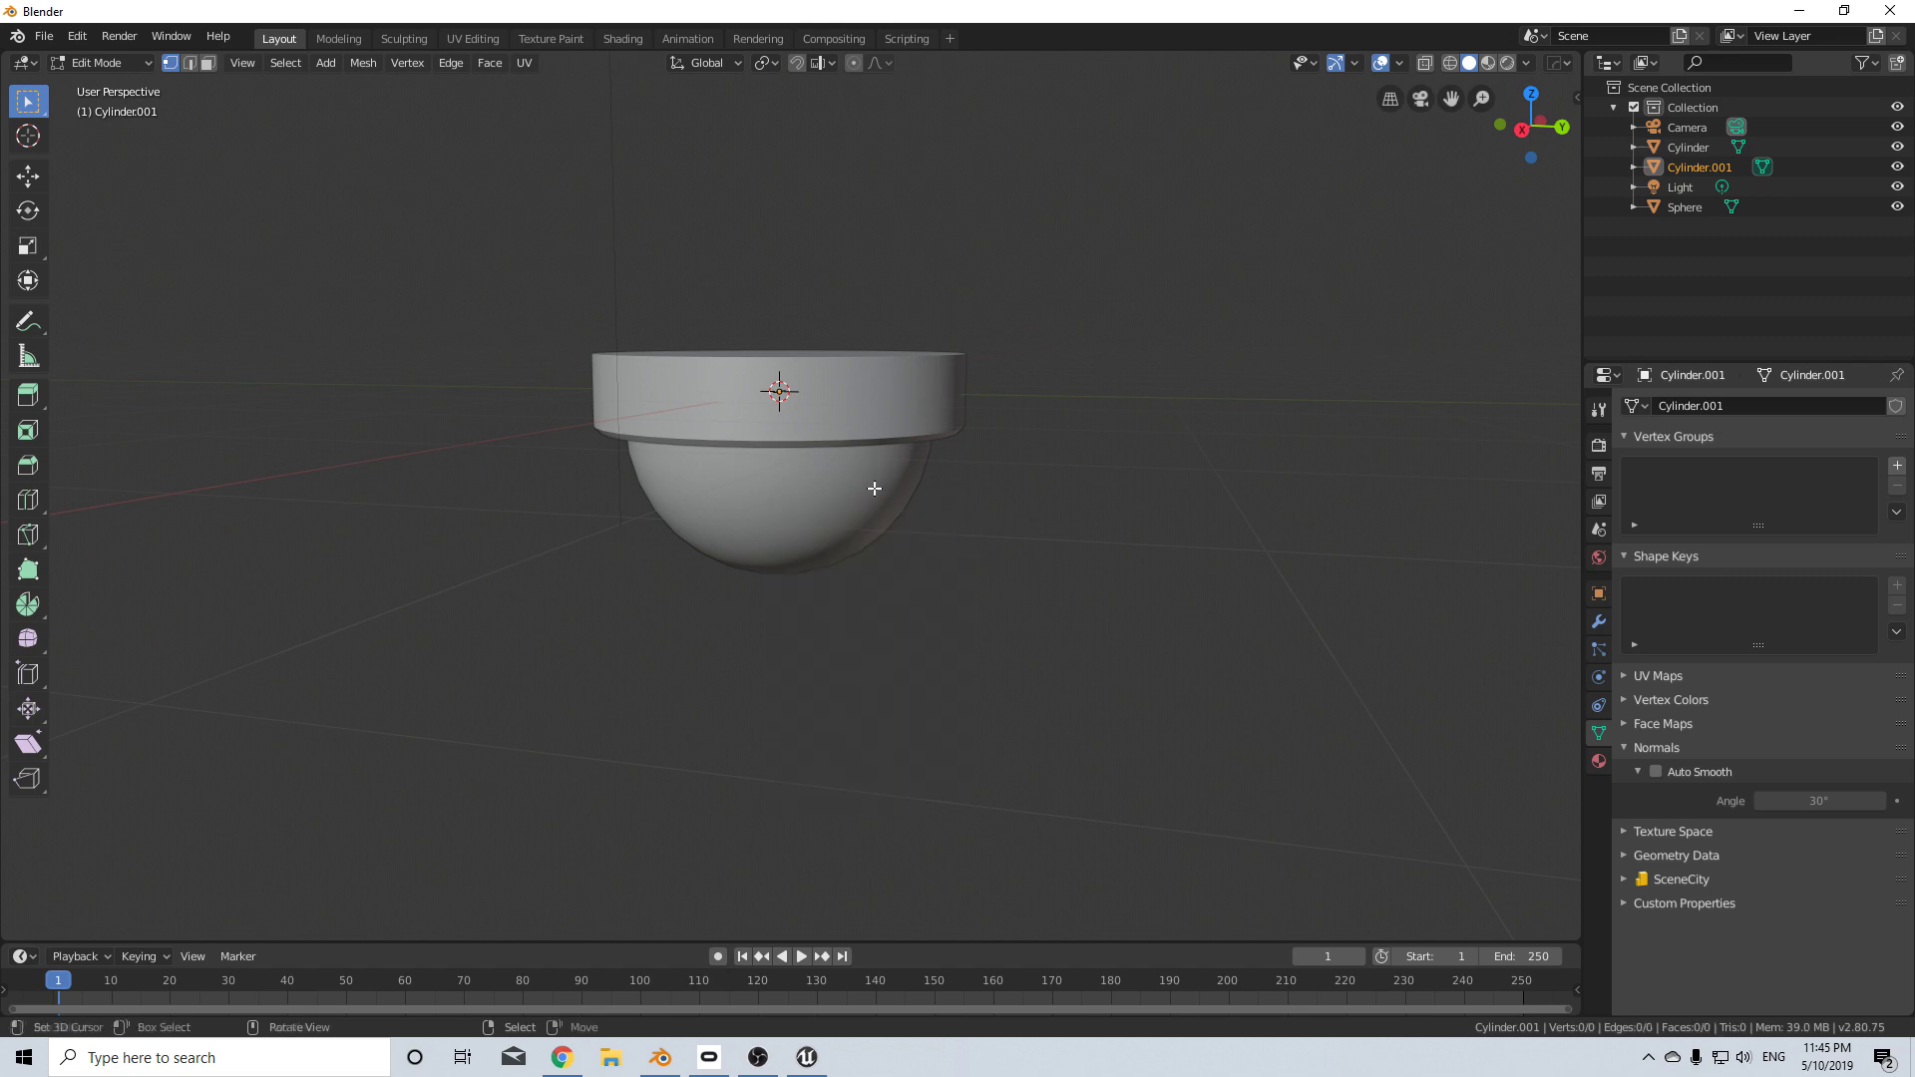
- Add a cylinder mesh inside the emptied barrel object, scale it down and raise it so it stands on top of the disc
key(shift+a)
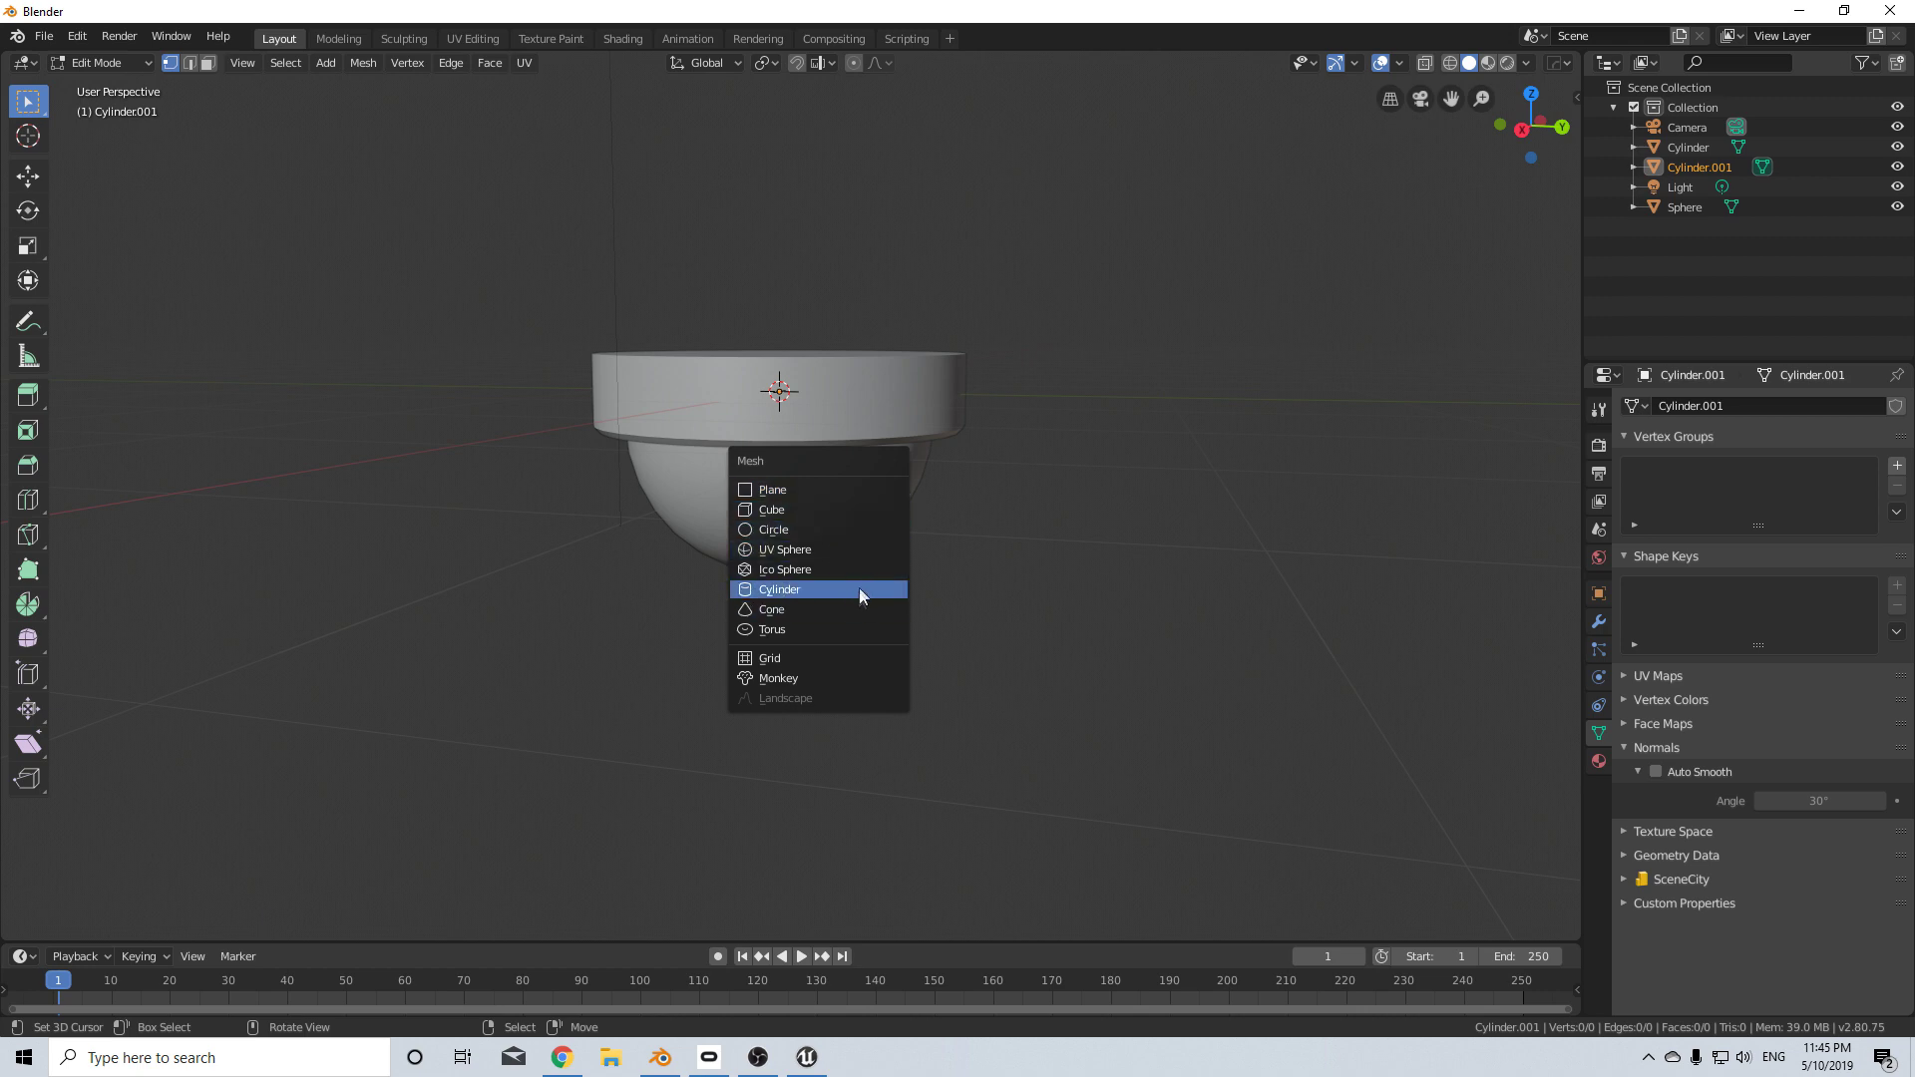
click(859, 589)
key(s)
click(920, 481)
shift+middle_drag(911, 495, 920, 571)
scroll(878, 535, up, 4)
key(g)
click(877, 304)
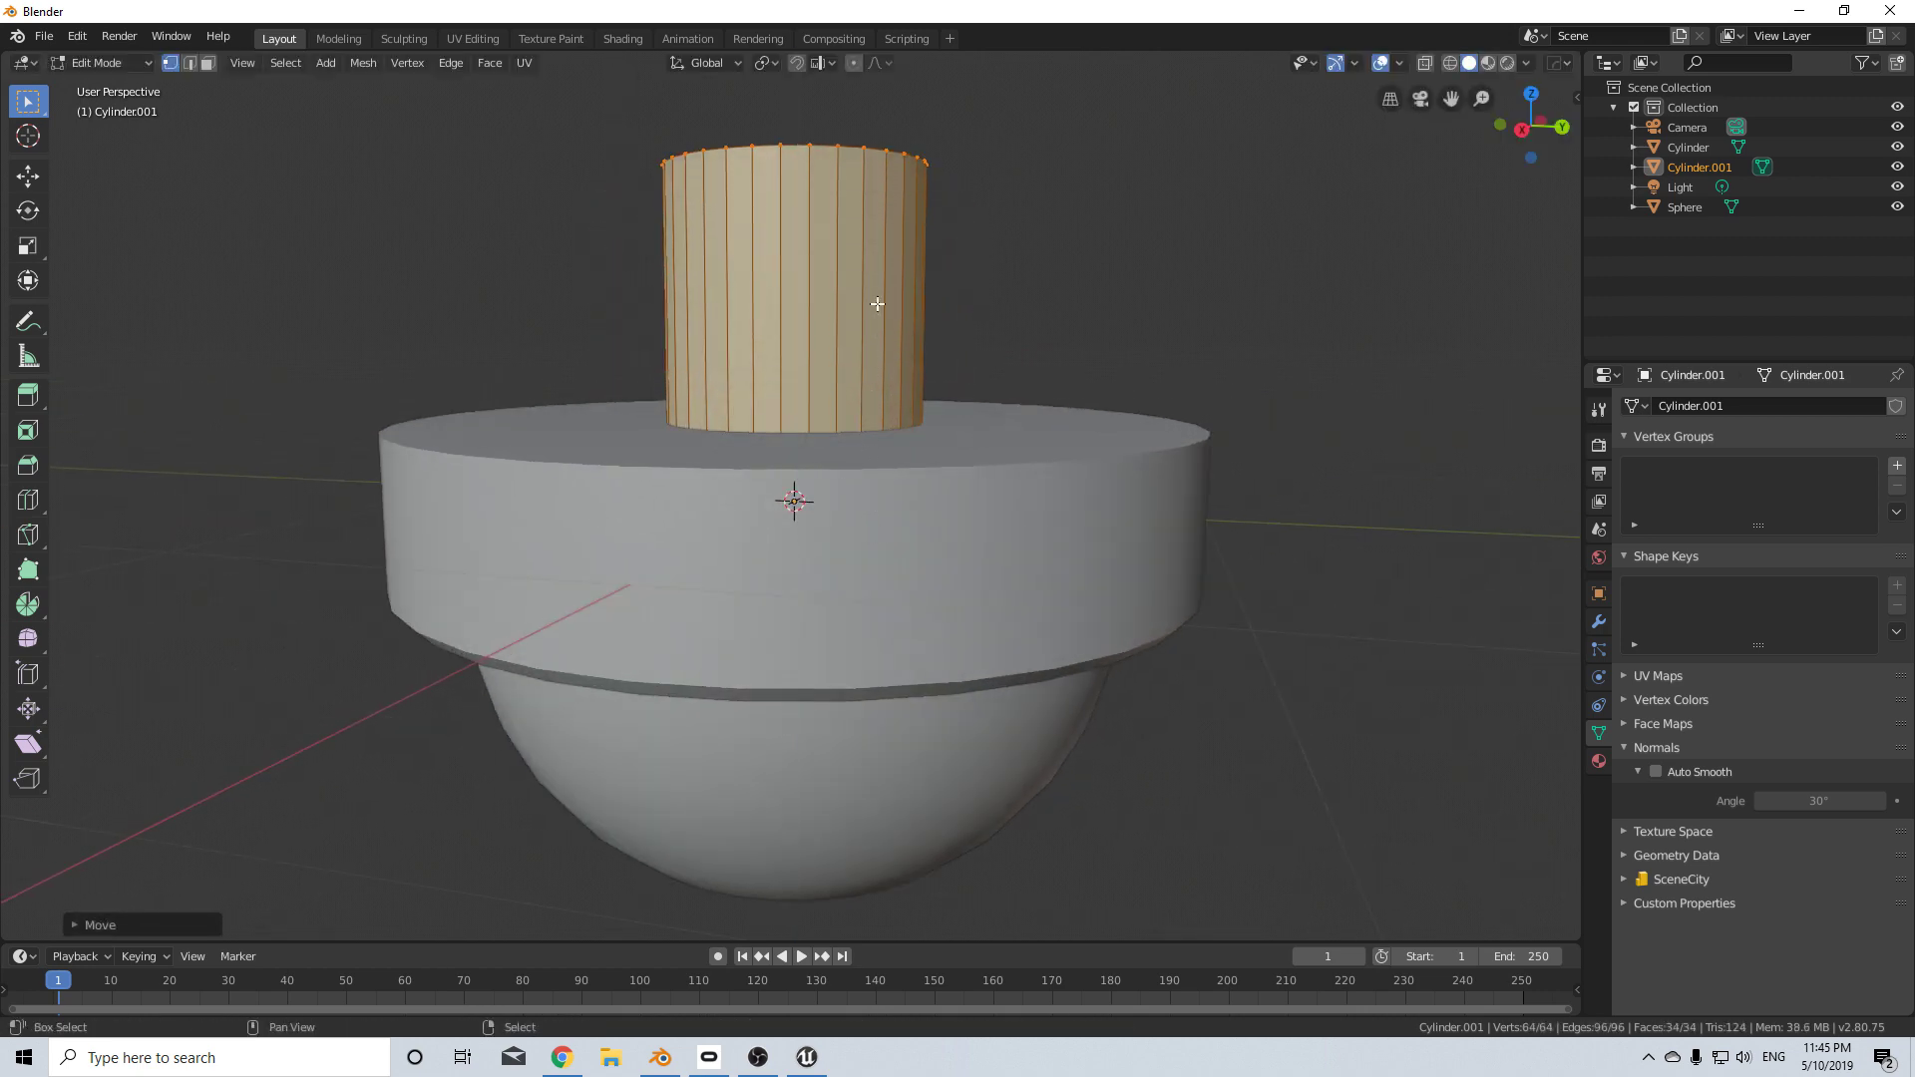
- Inset the barrel's top face to form a thin rim and extrude it about 0.02 m inward
middle_drag(877, 303, 854, 550)
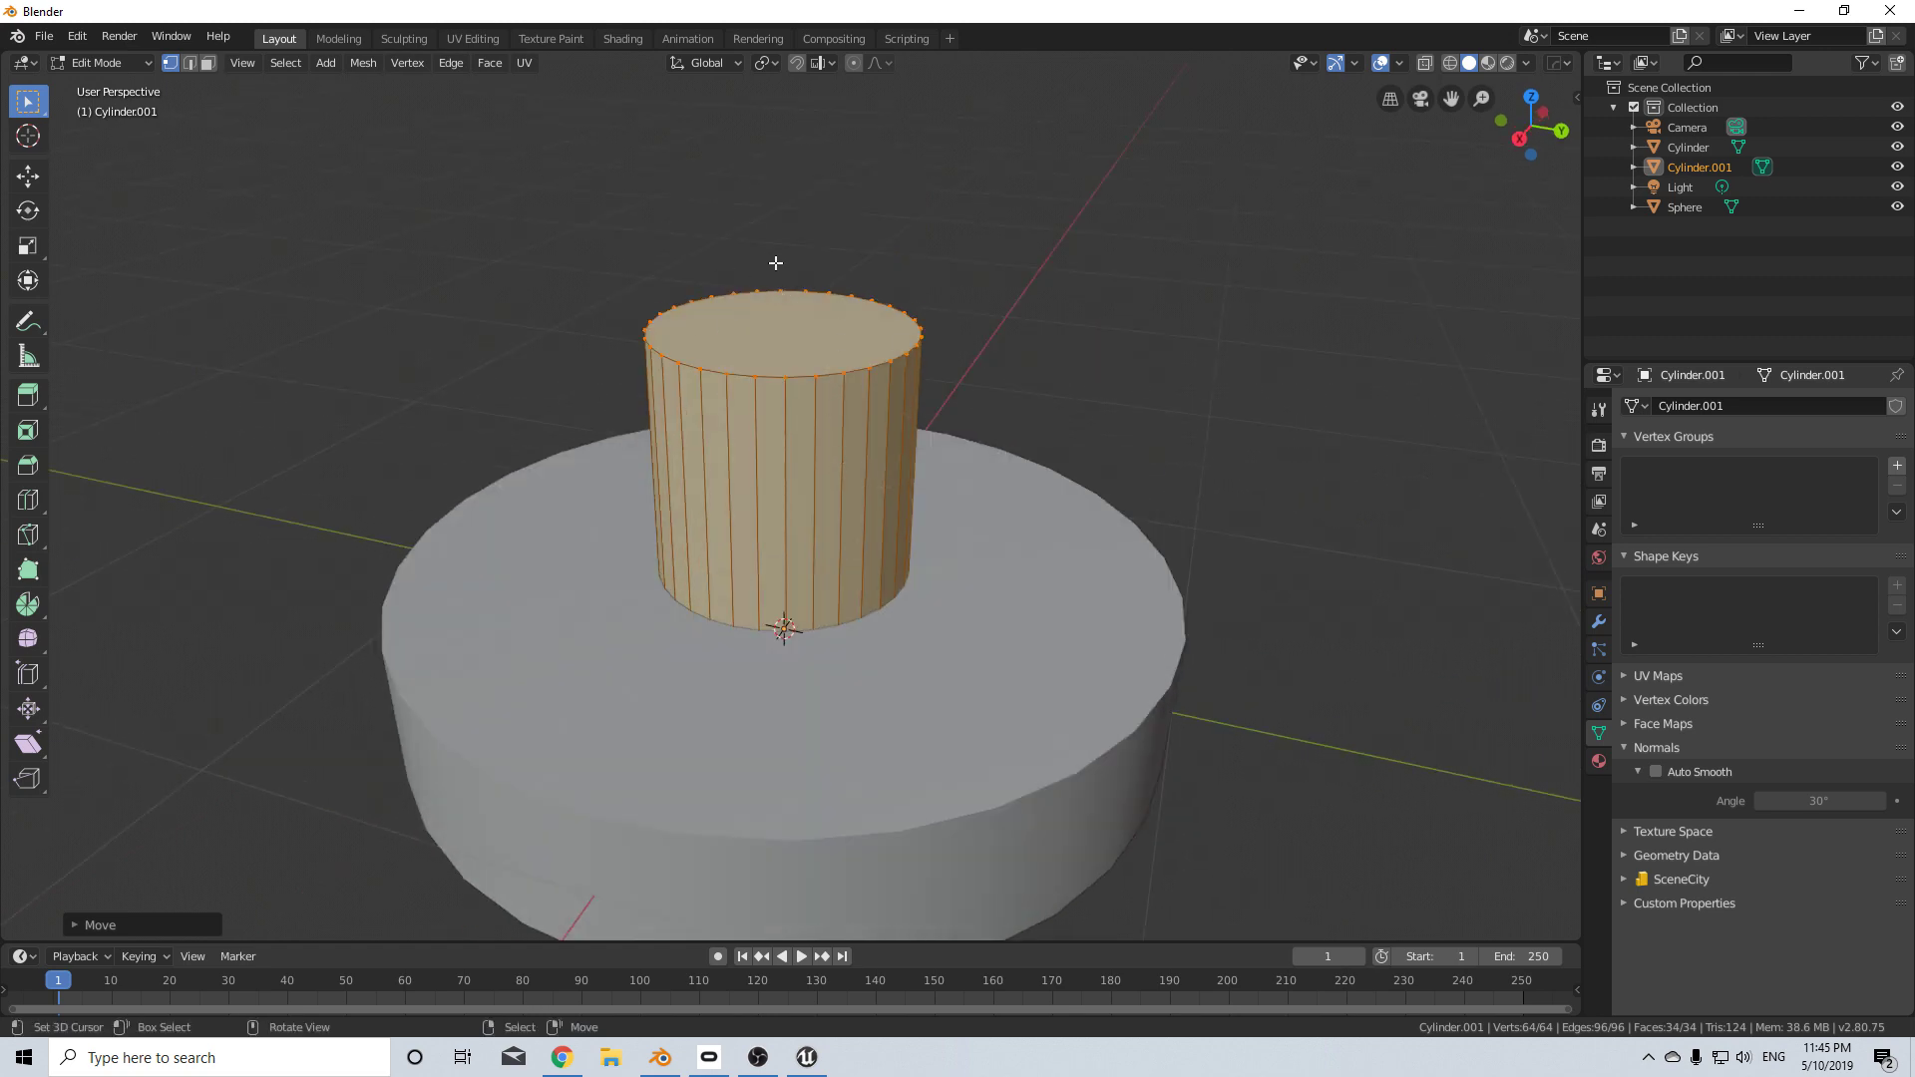
middle_drag(776, 263, 849, 516)
click(841, 475)
scroll(849, 516, up, 3)
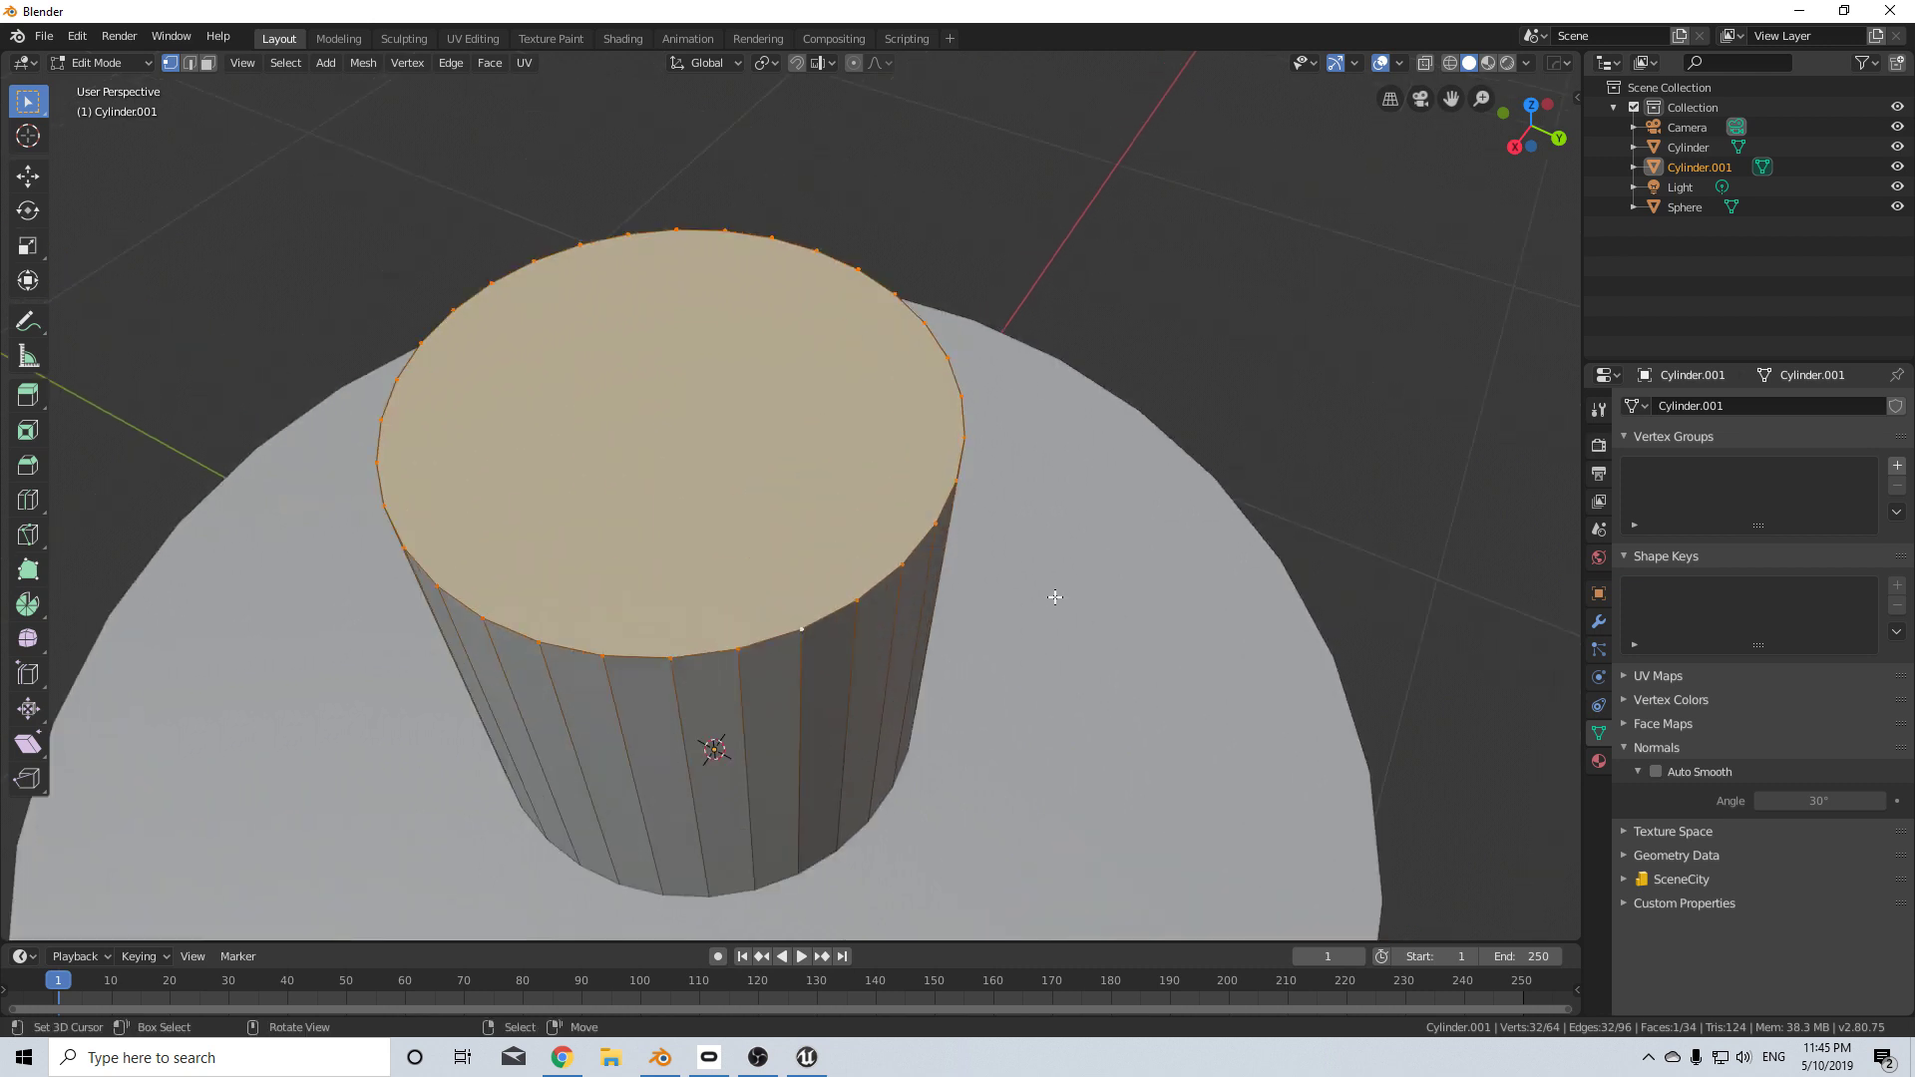
key(i)
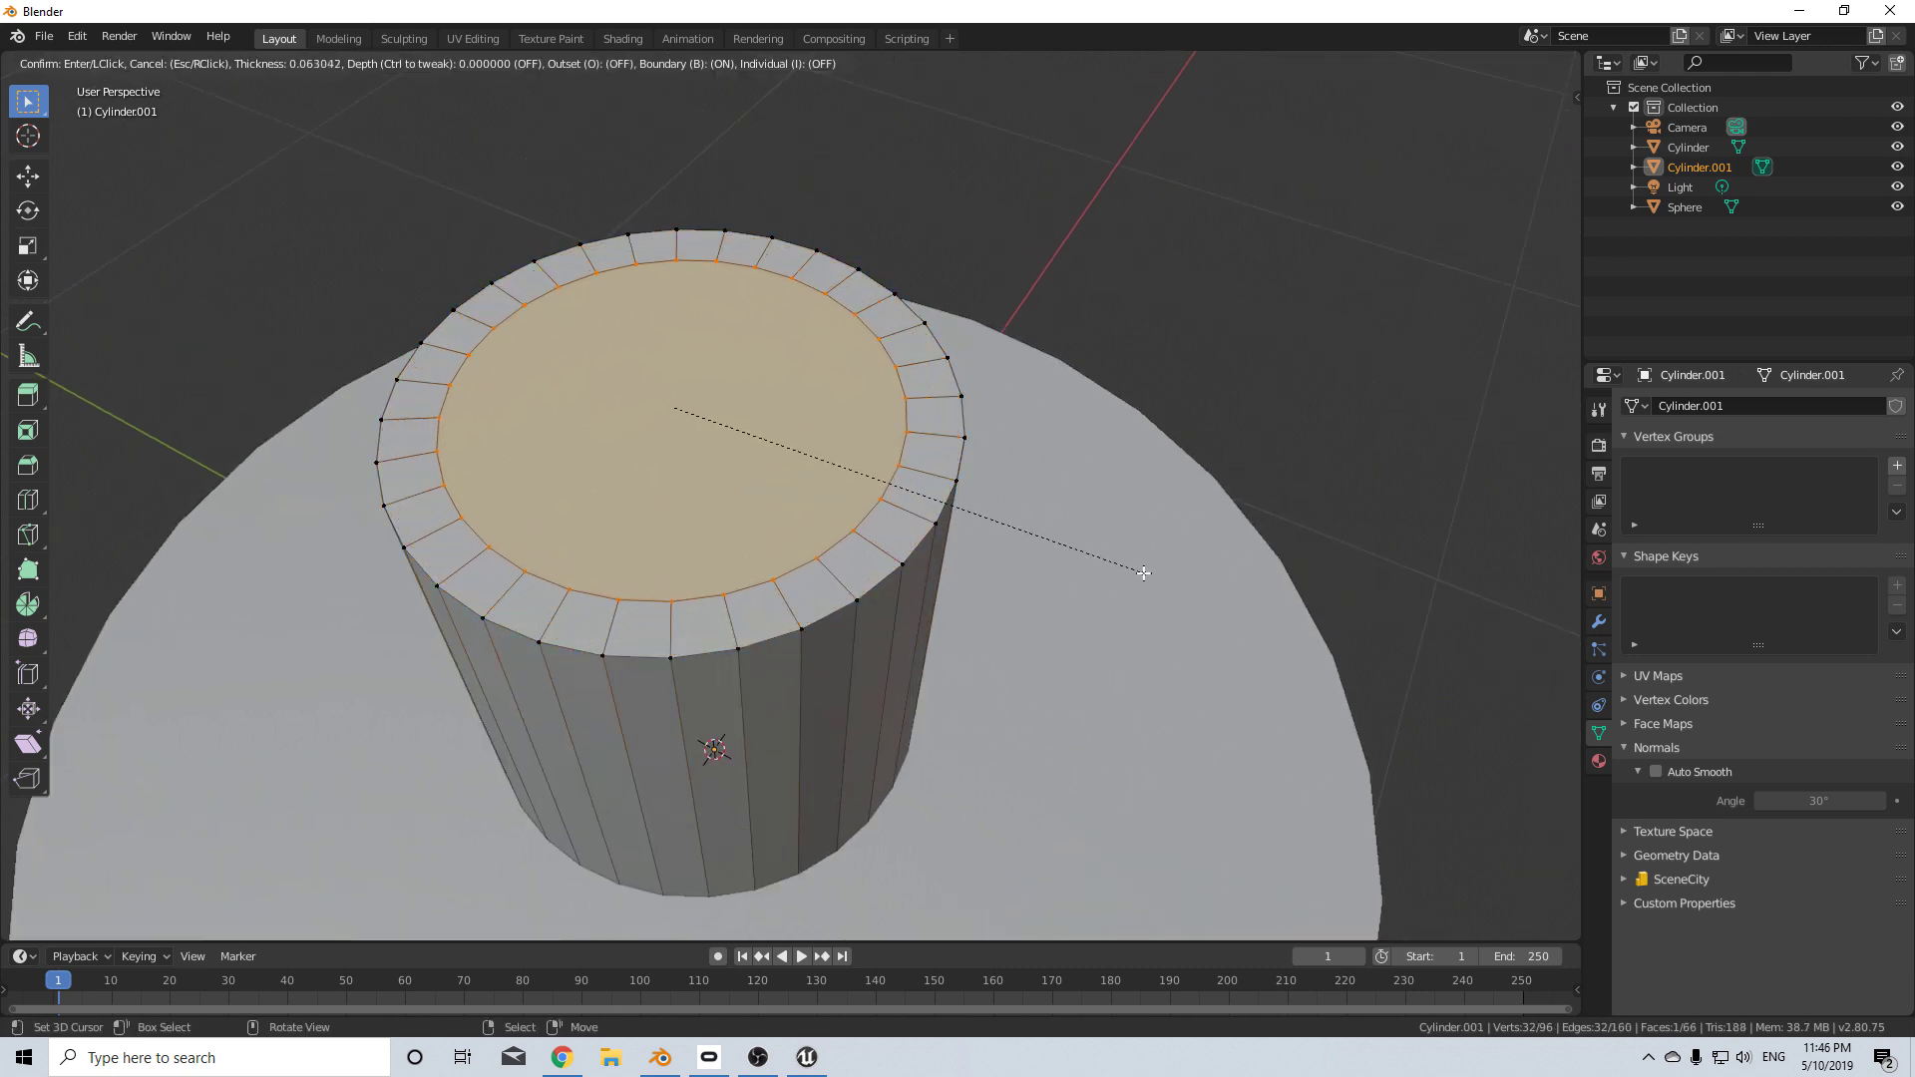
click(1173, 584)
key(e)
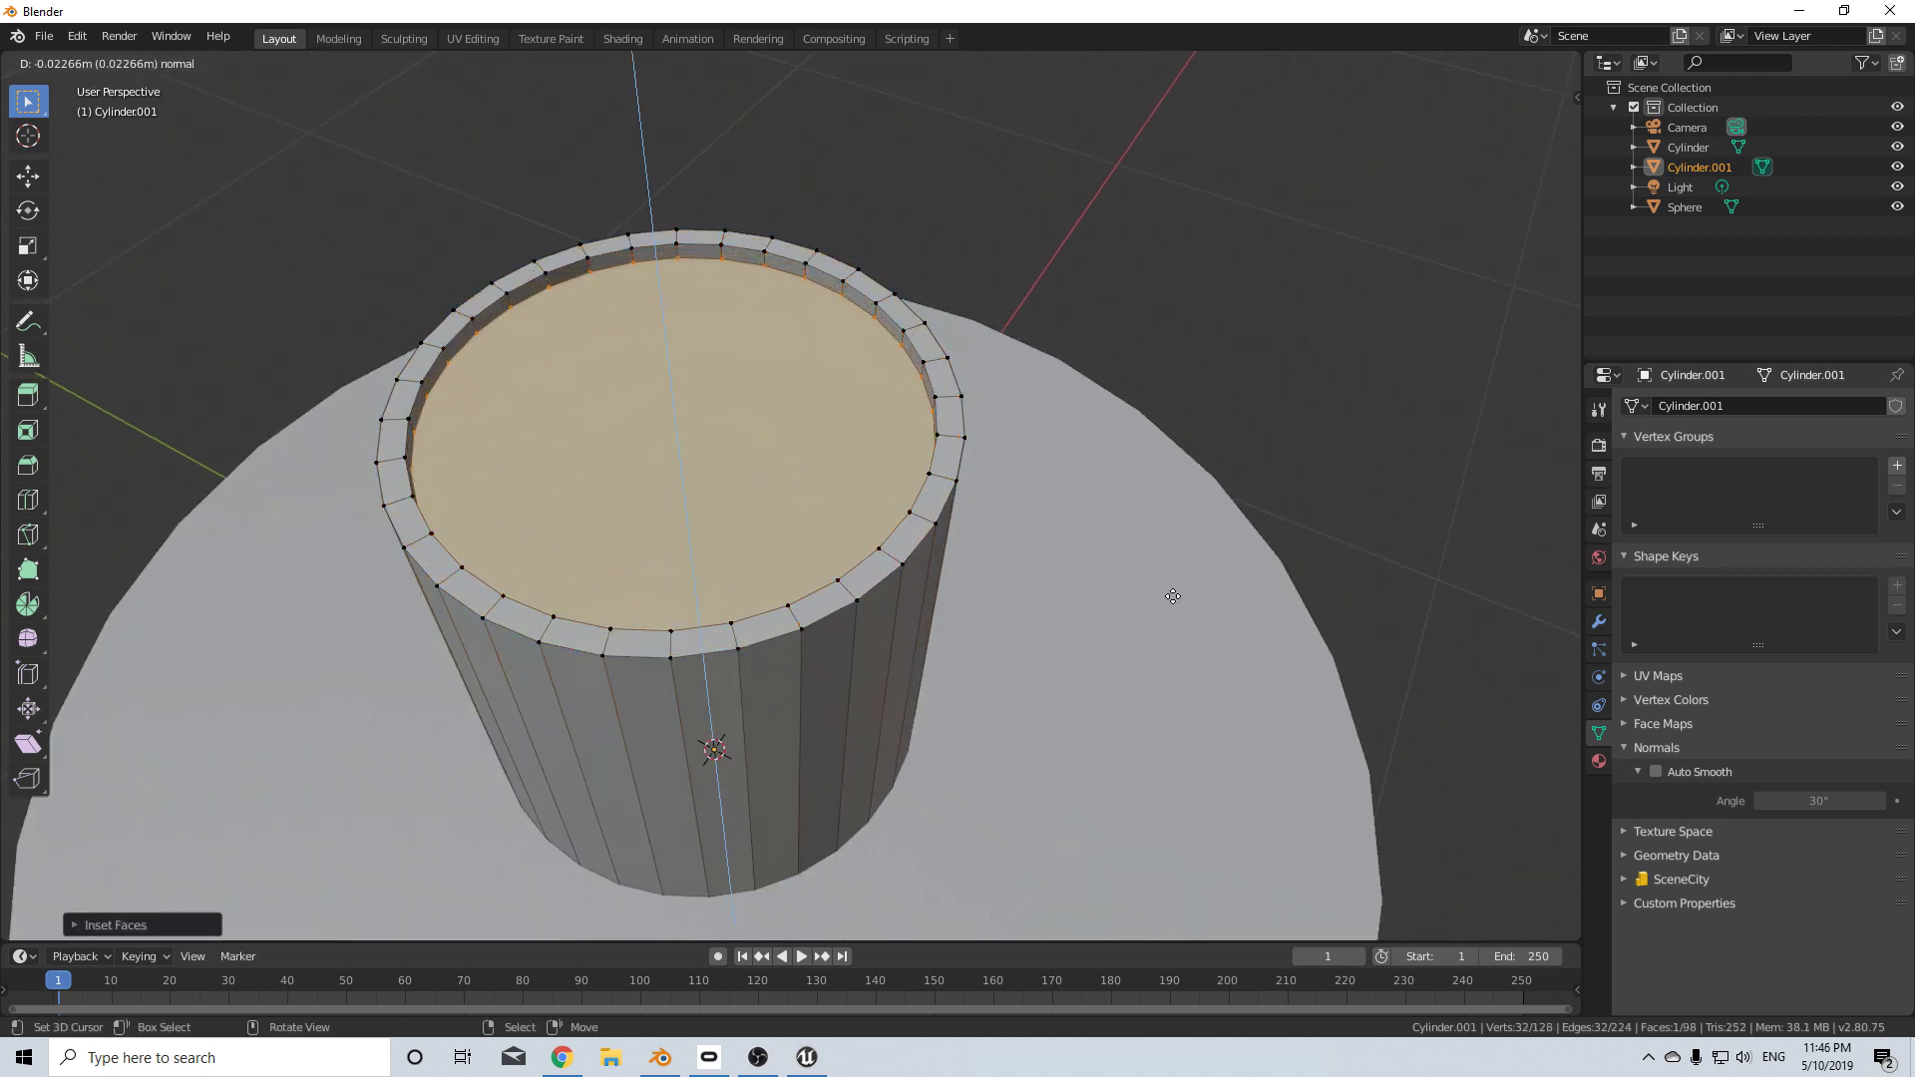
click(1174, 597)
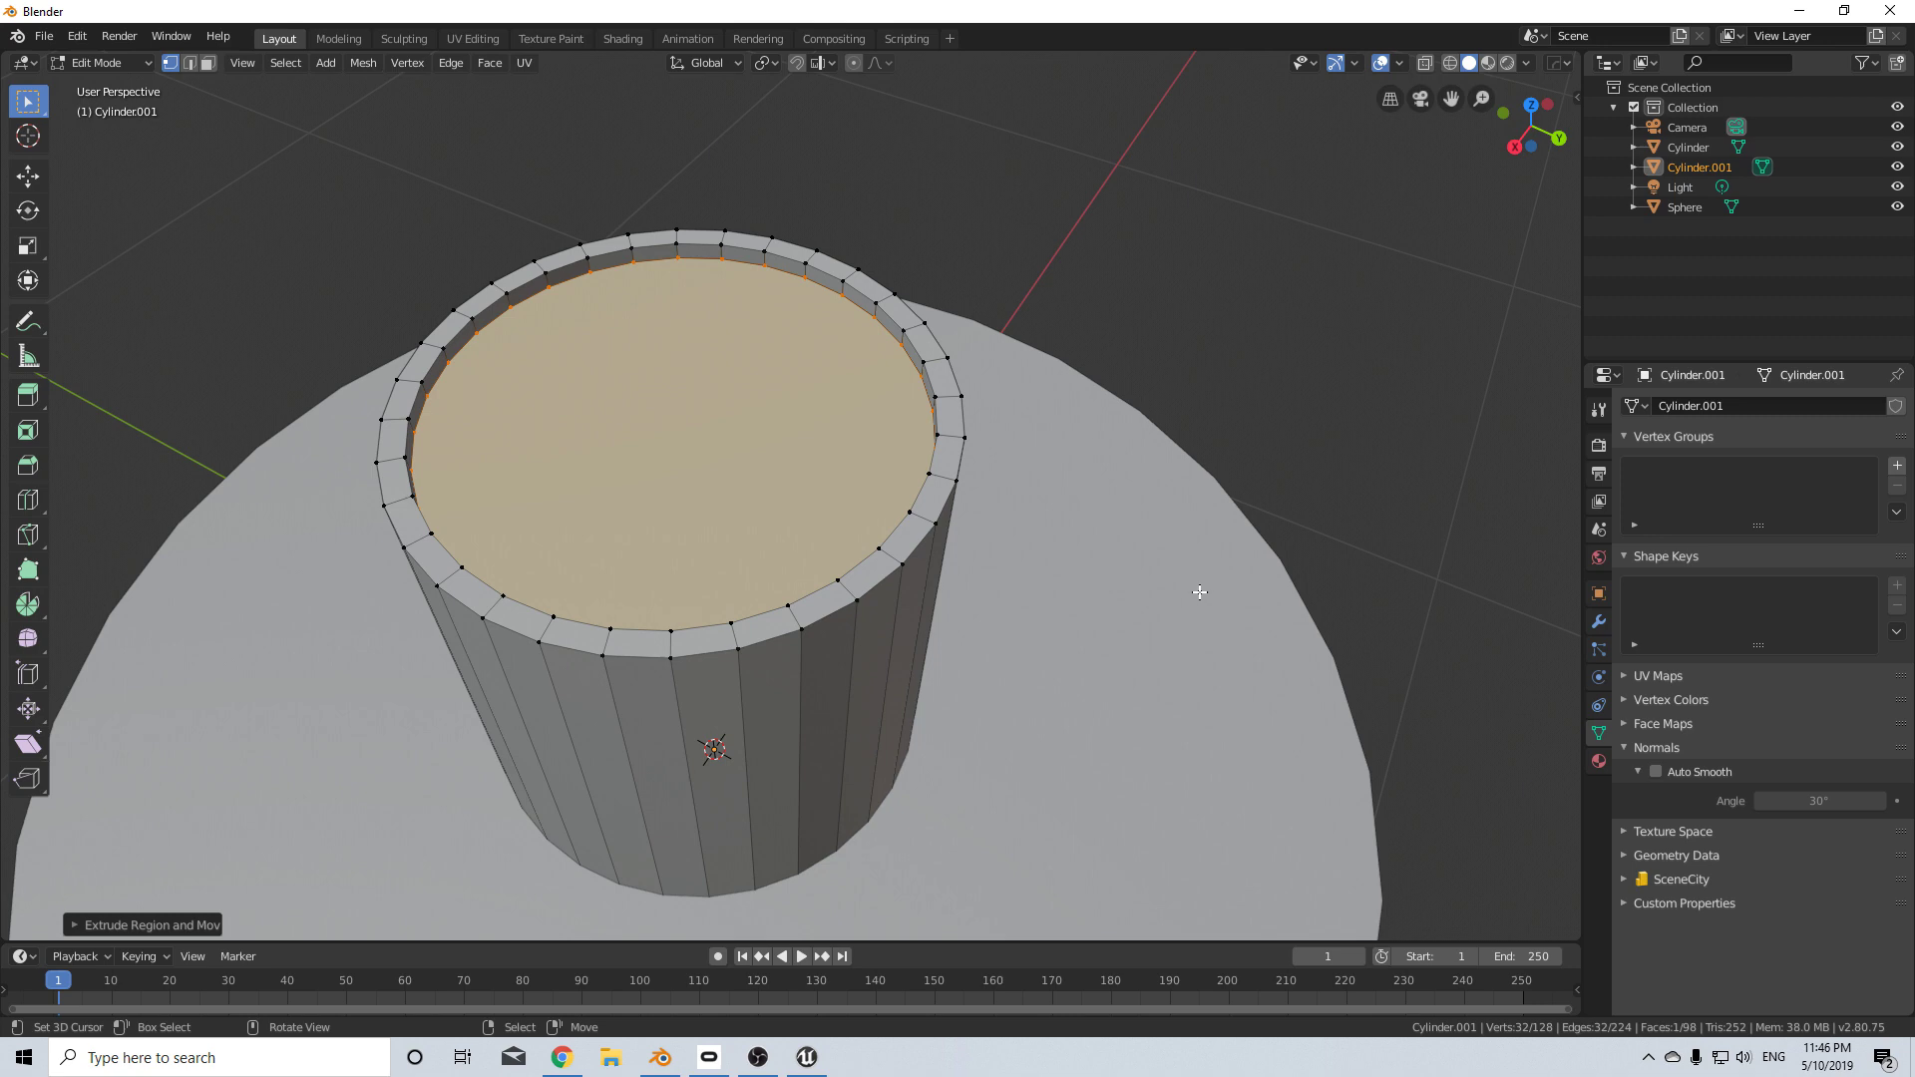
- Inset the recessed top face slightly again and extrude it upward above the rim as the lens body
key(i)
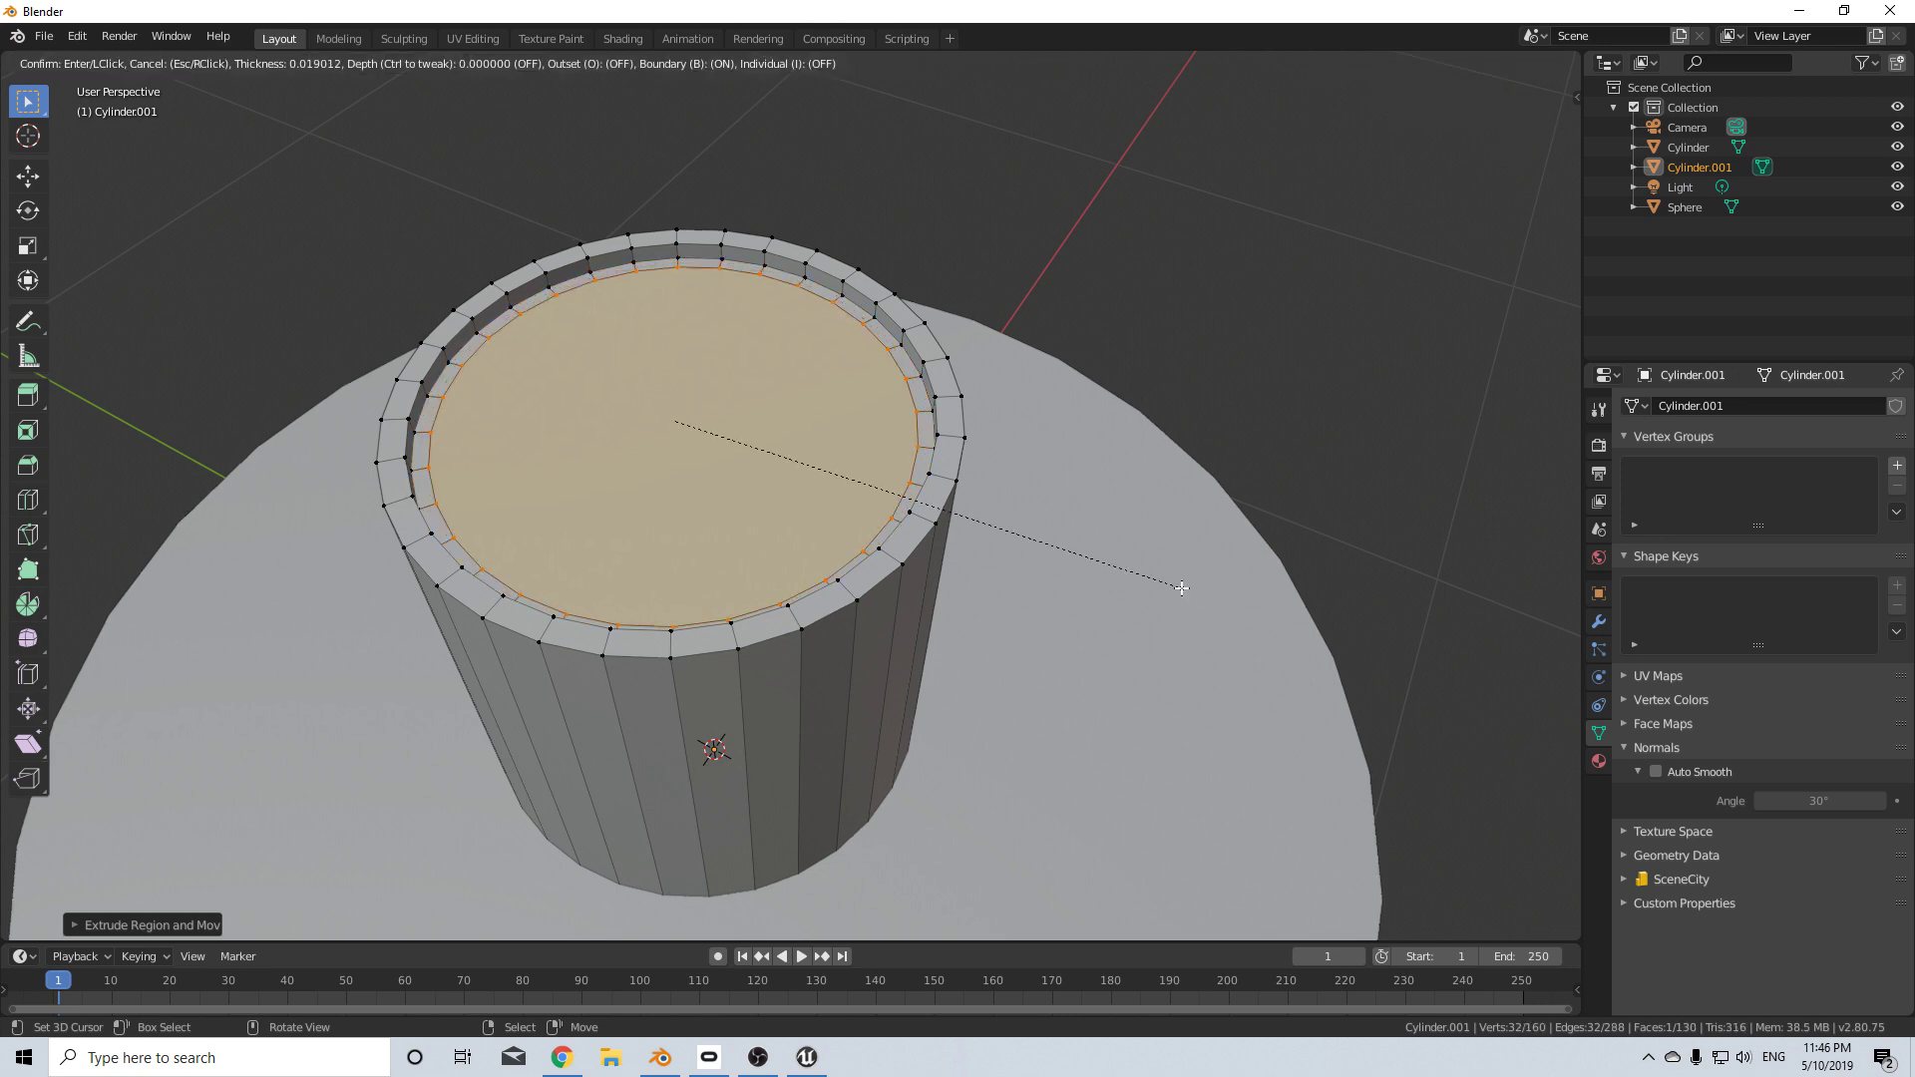
click(1174, 578)
key(e)
click(1163, 454)
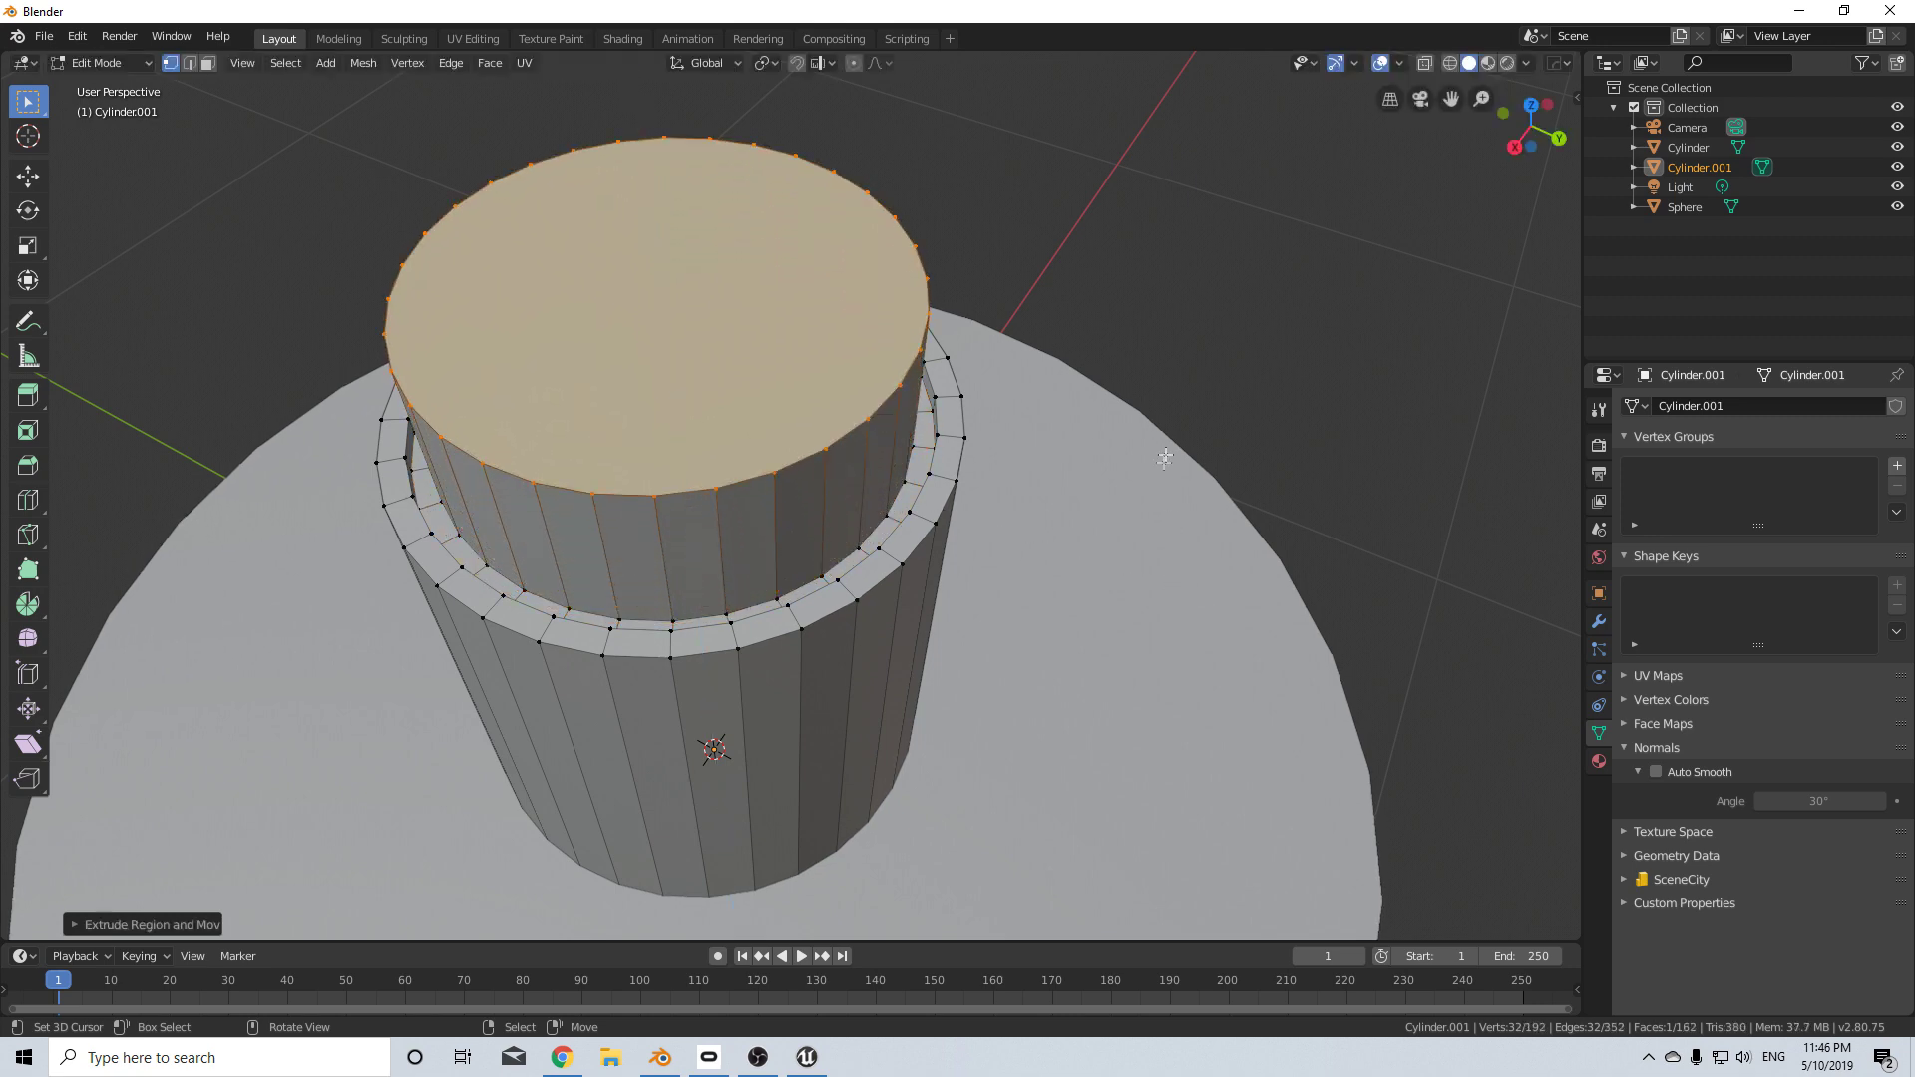
- Bevel the raised lens body's top edge with 9 segments, about 0.19 m wide, into a dome
scroll(961, 445, up, 1)
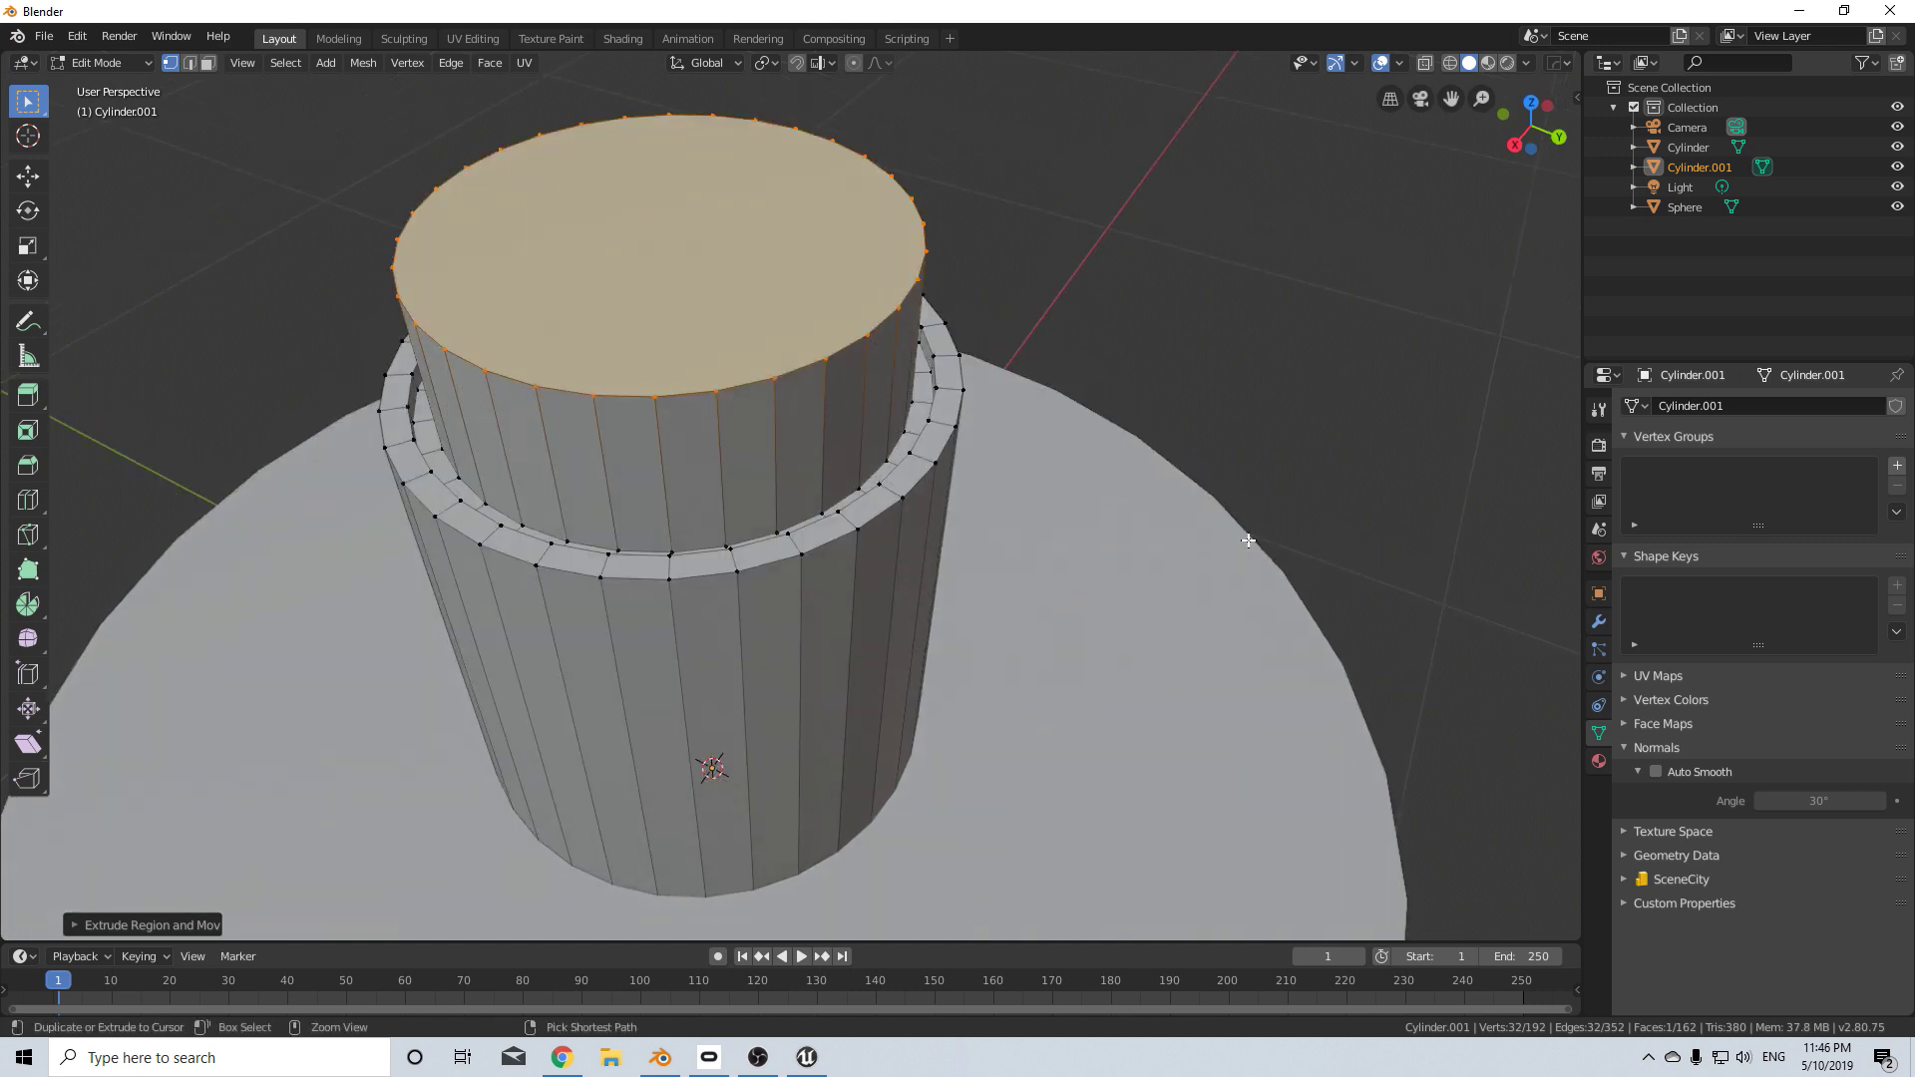
key(ctrl+b)
scroll(1381, 632, up, 1)
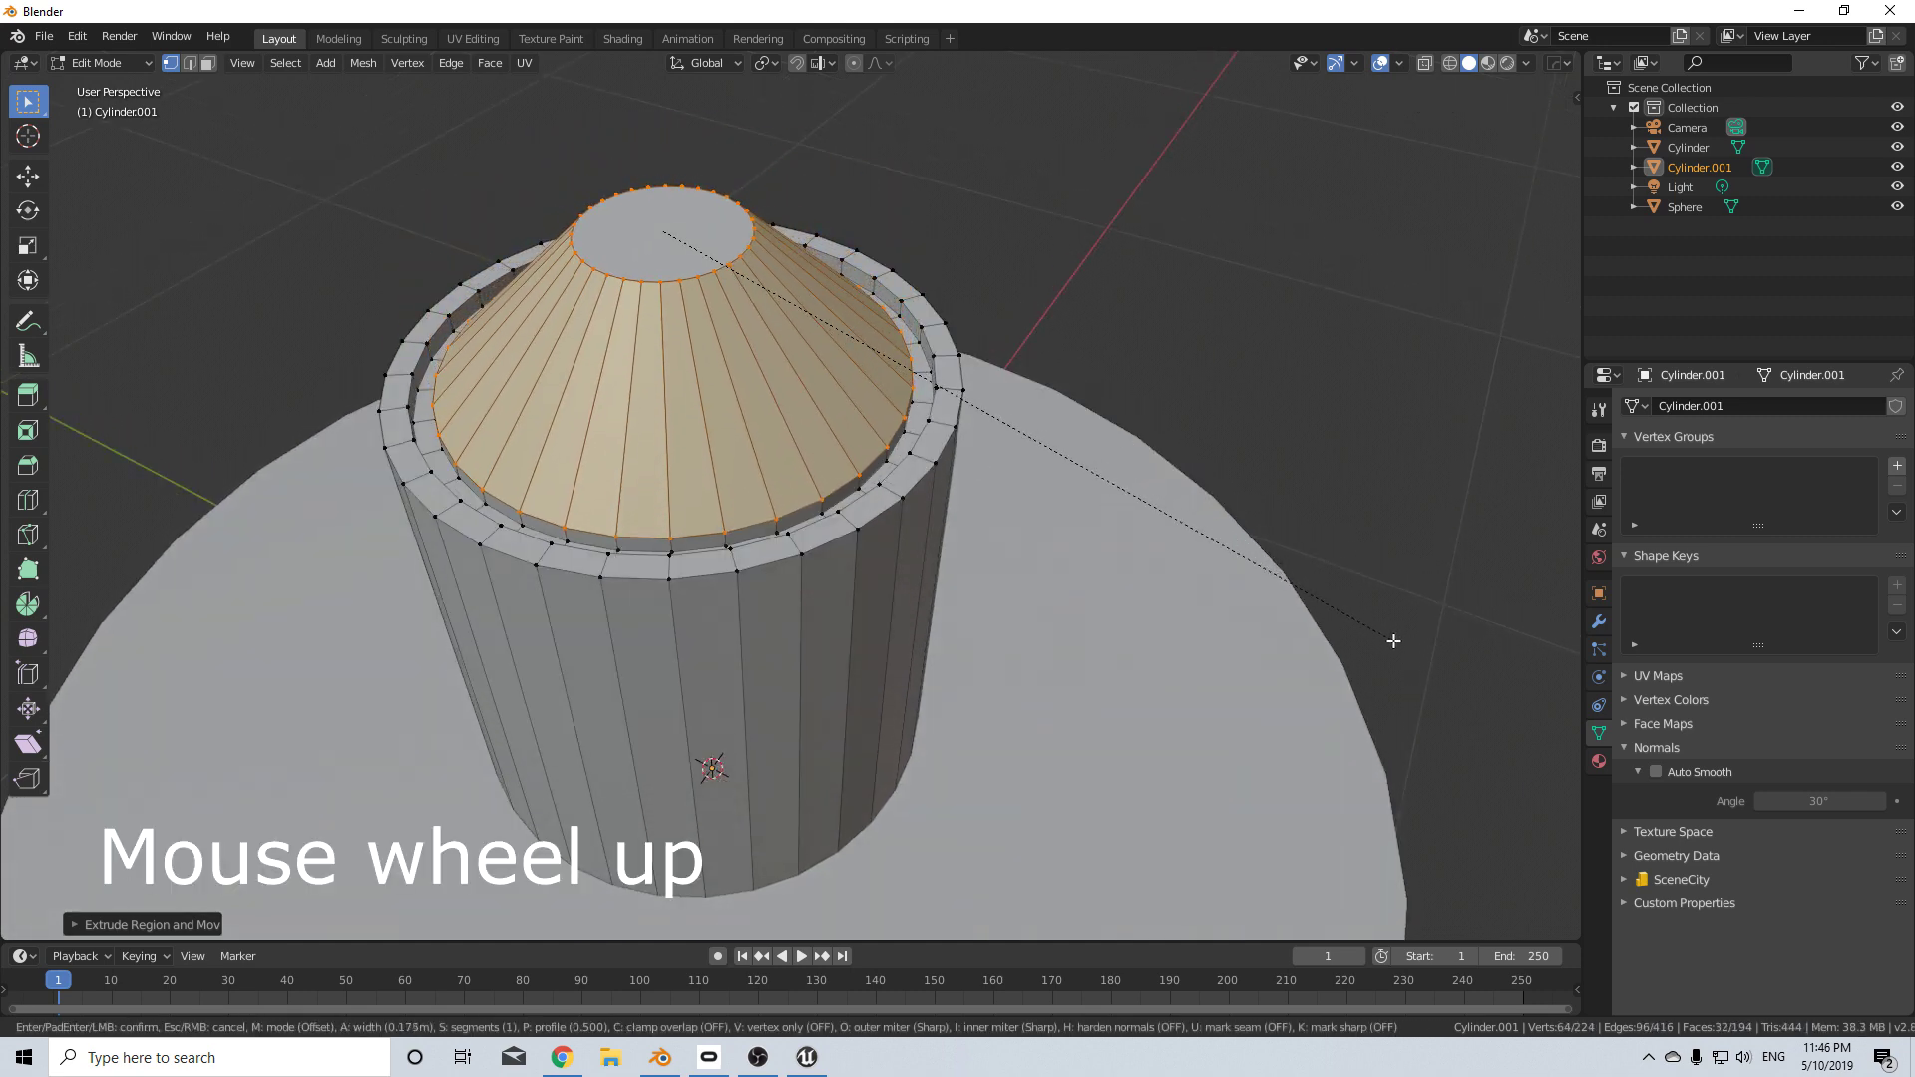
scroll(1397, 643, up, 8)
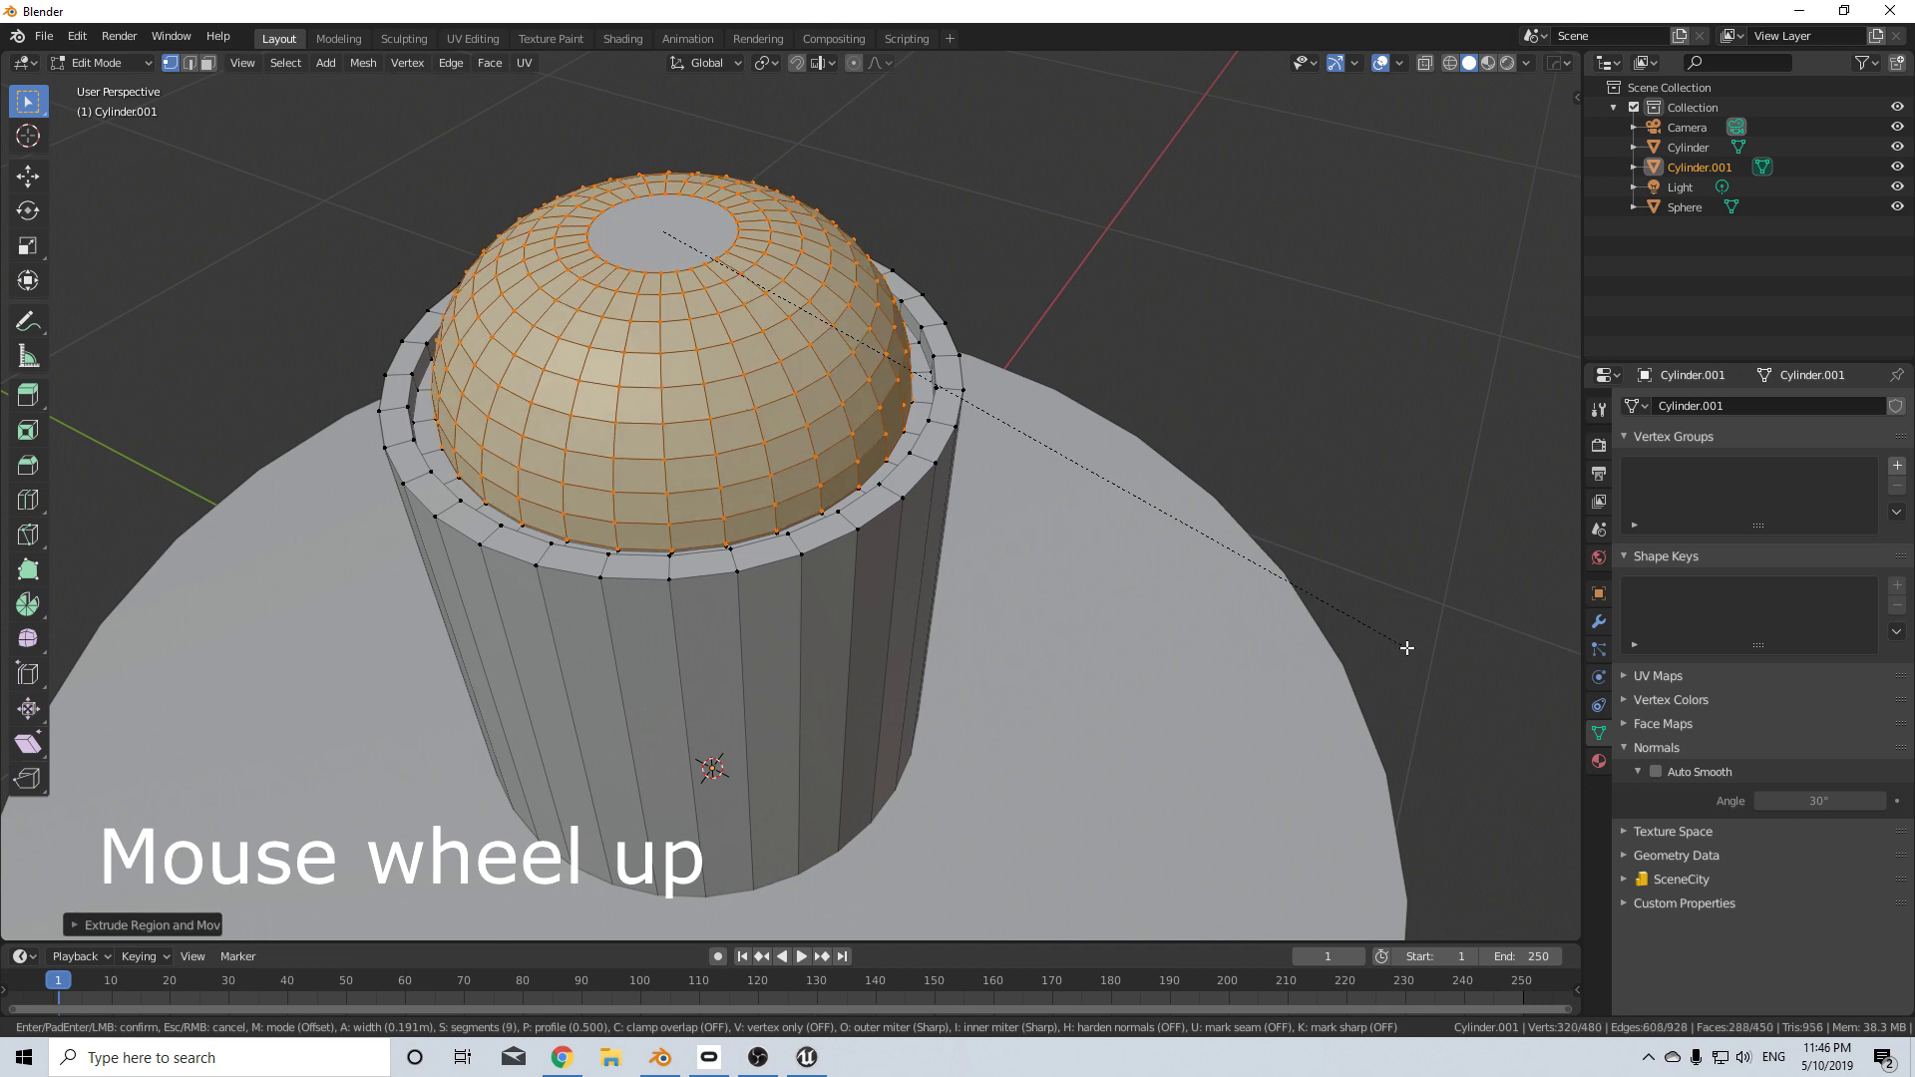
click(1406, 648)
- Flatten the rounded lens along the Z axis and lower it about 0.08 m into the barrel's rim
key(s)
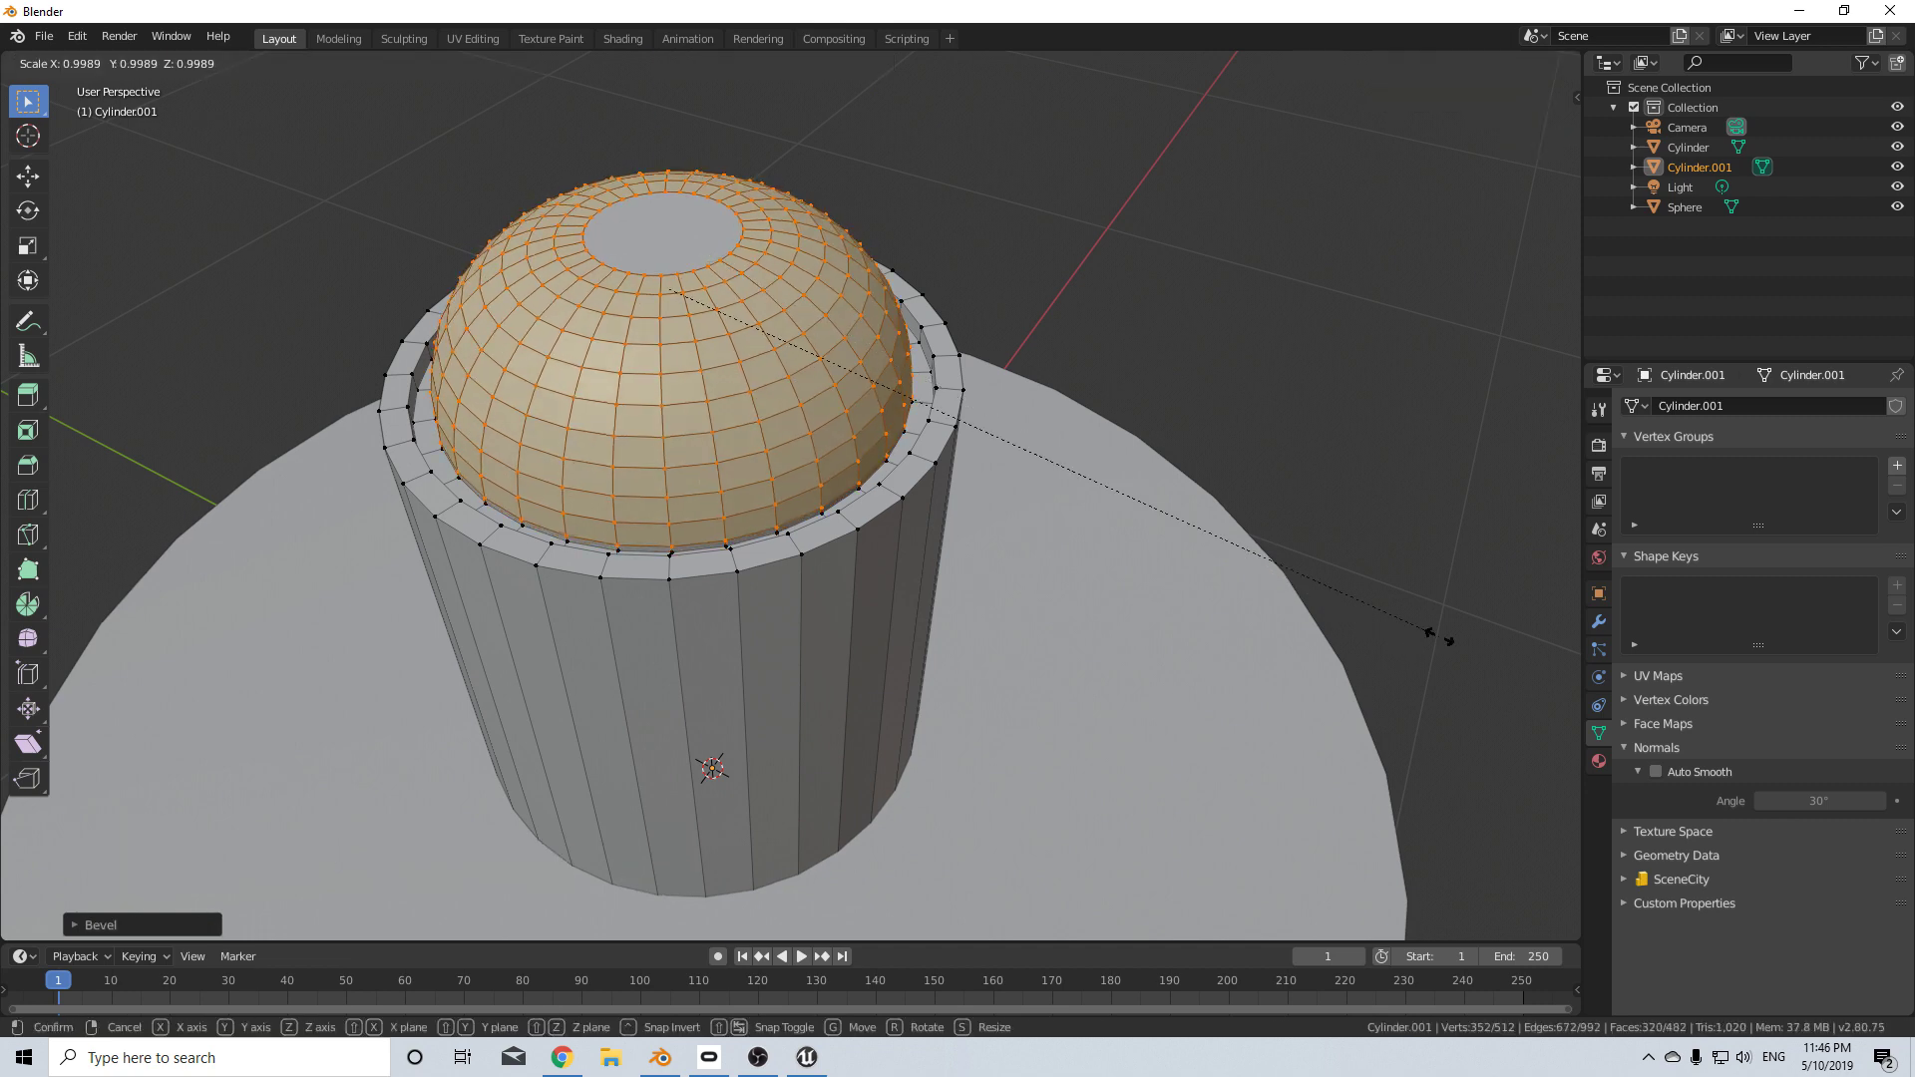
key(z)
click(972, 429)
key(g)
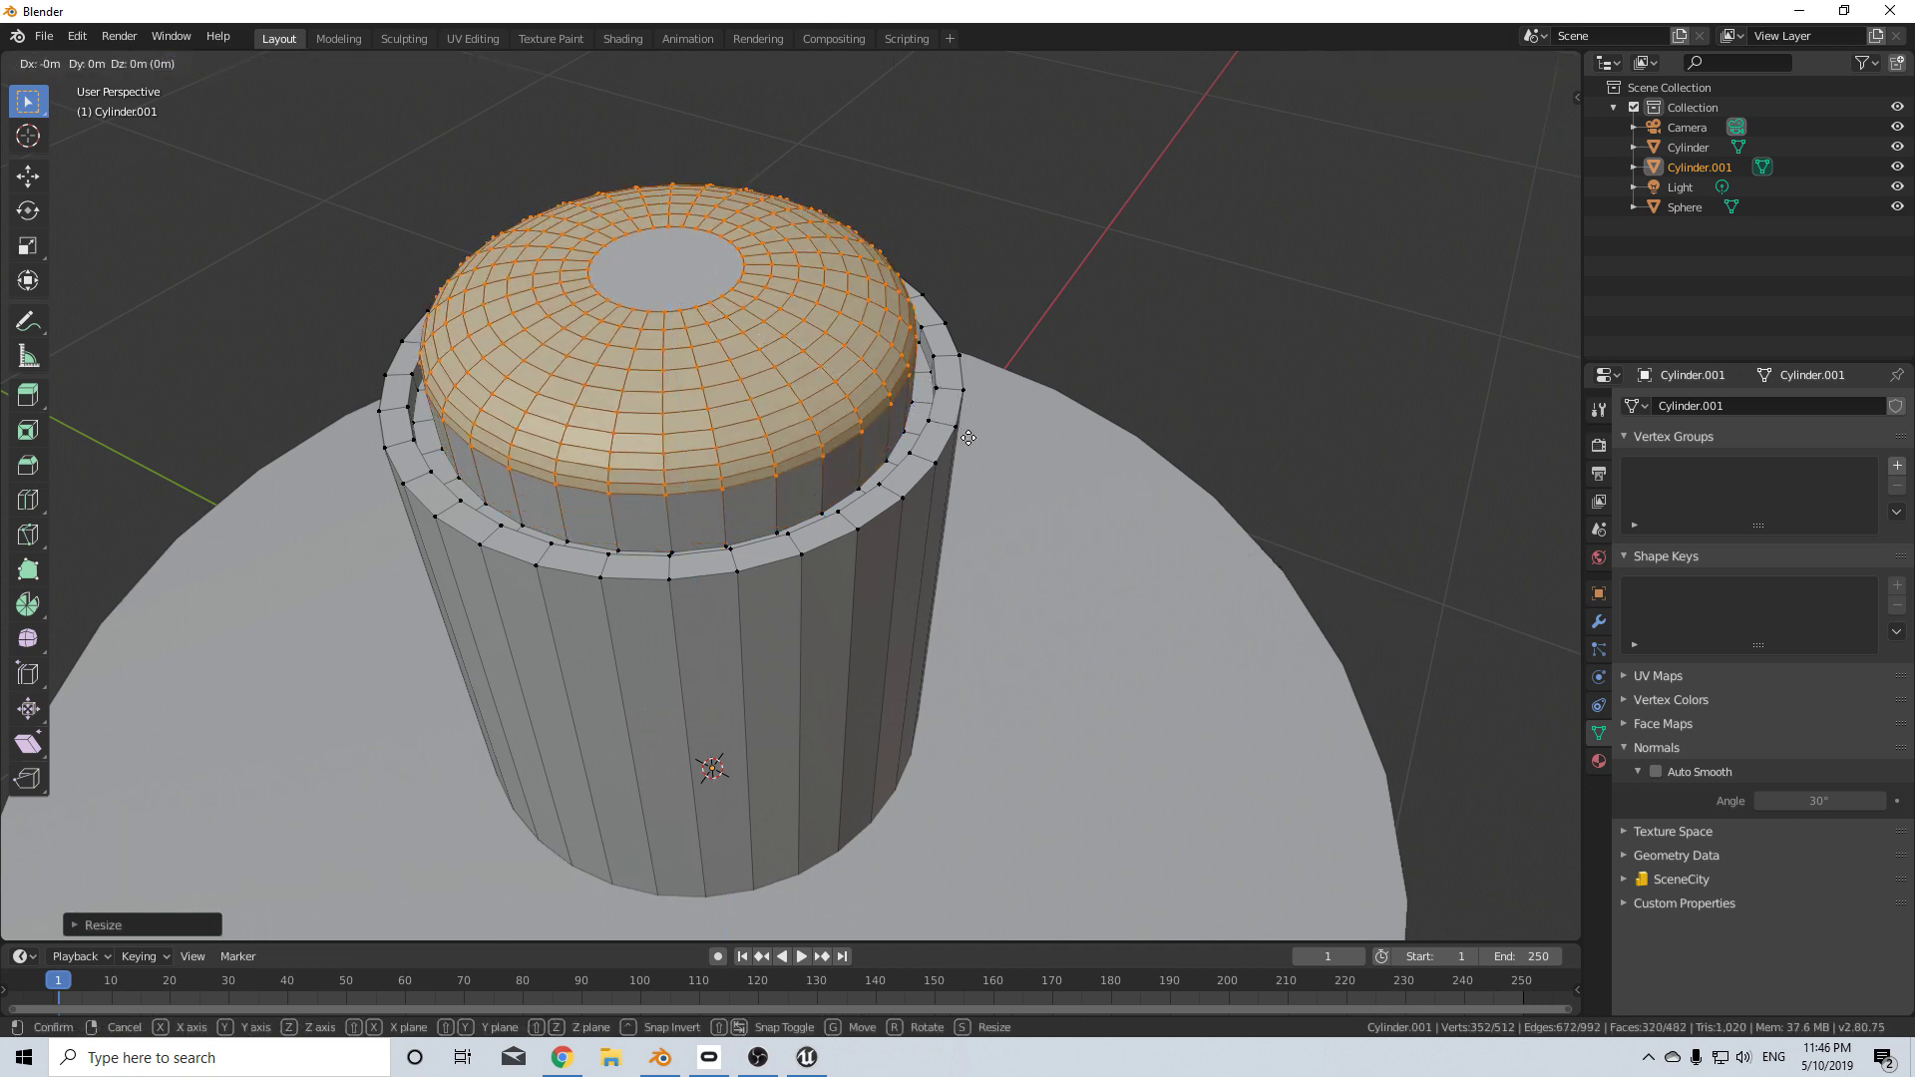
key(z)
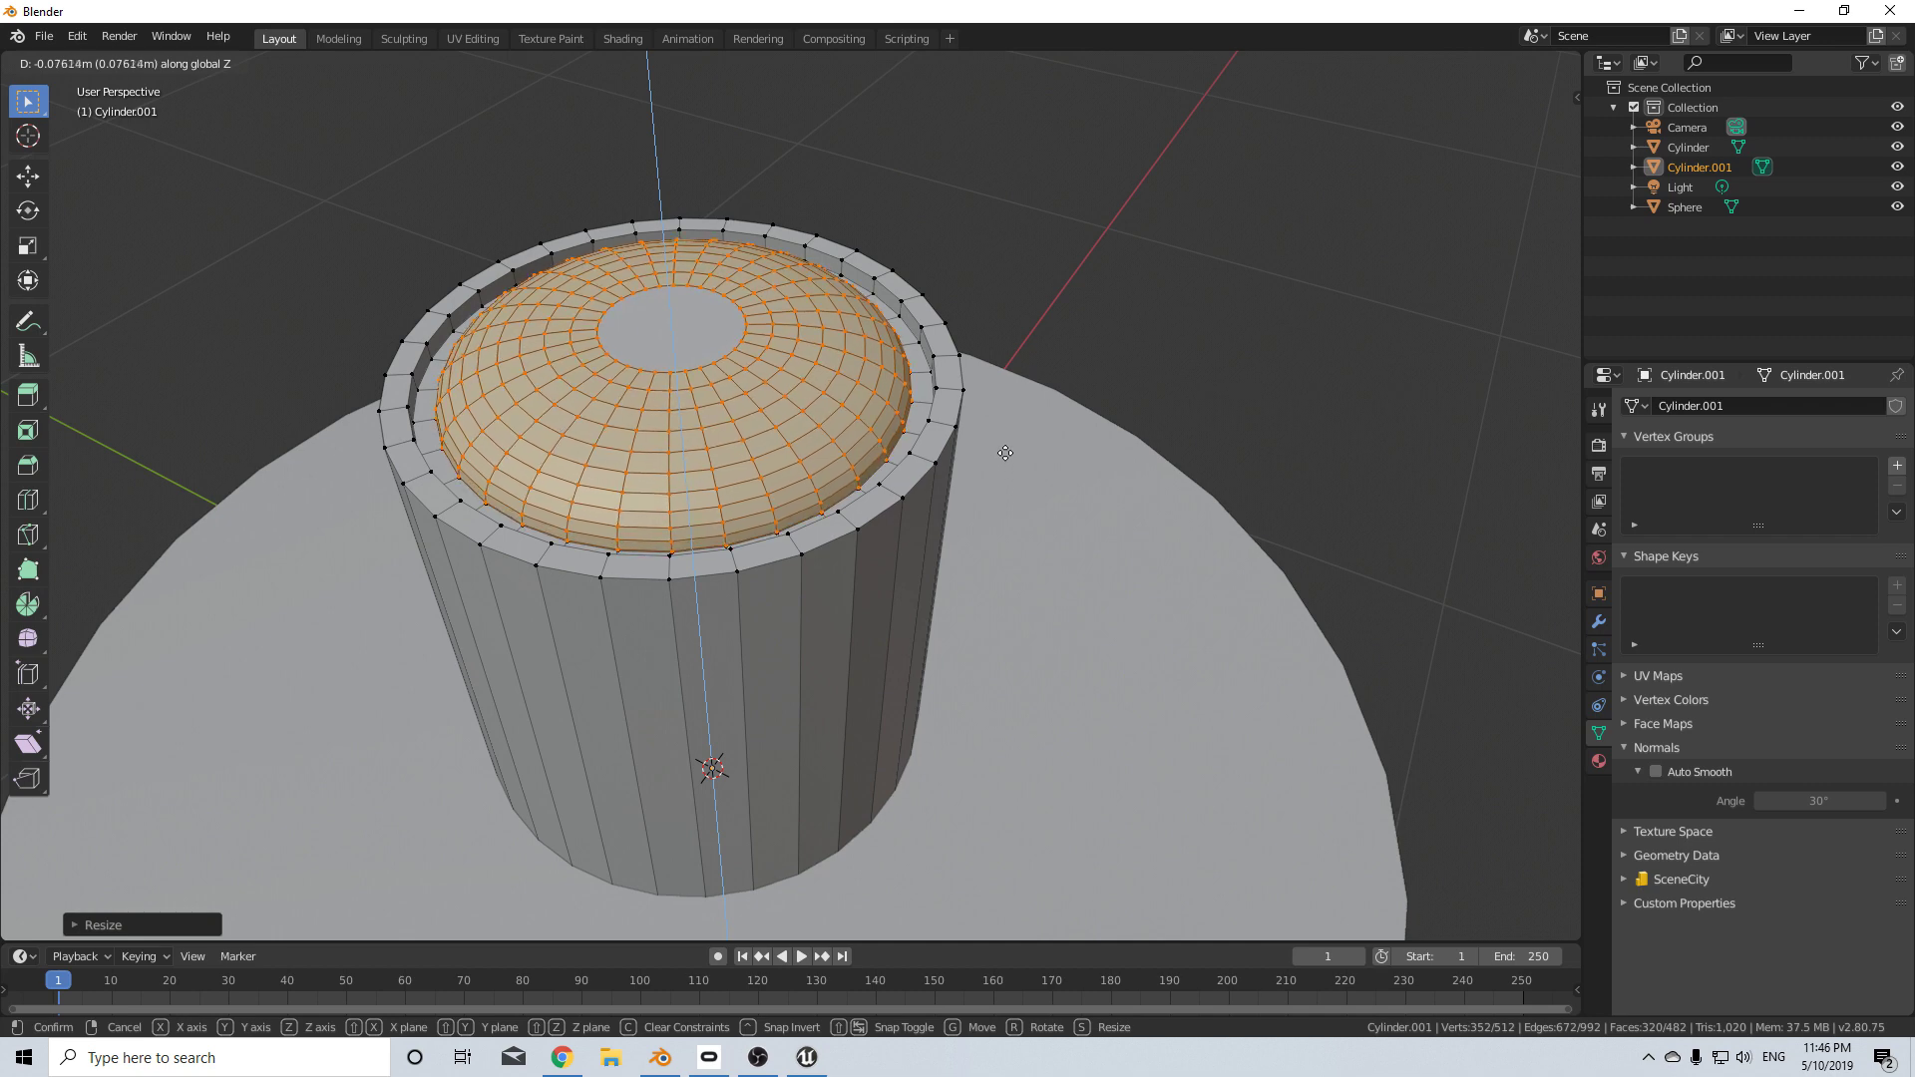
click(1007, 447)
key(z)
click(1105, 459)
- Apply smooth shading to the barrel and enable Auto Smooth on its normals
scroll(1038, 466, down, 5)
key(Tab)
mouse_move(1038, 466)
middle_down()
mouse_move(1121, 545)
mouse_move(1235, 603)
mouse_move(812, 524)
mouse_move(770, 545)
middle_up()
scroll(813, 538, up, 4)
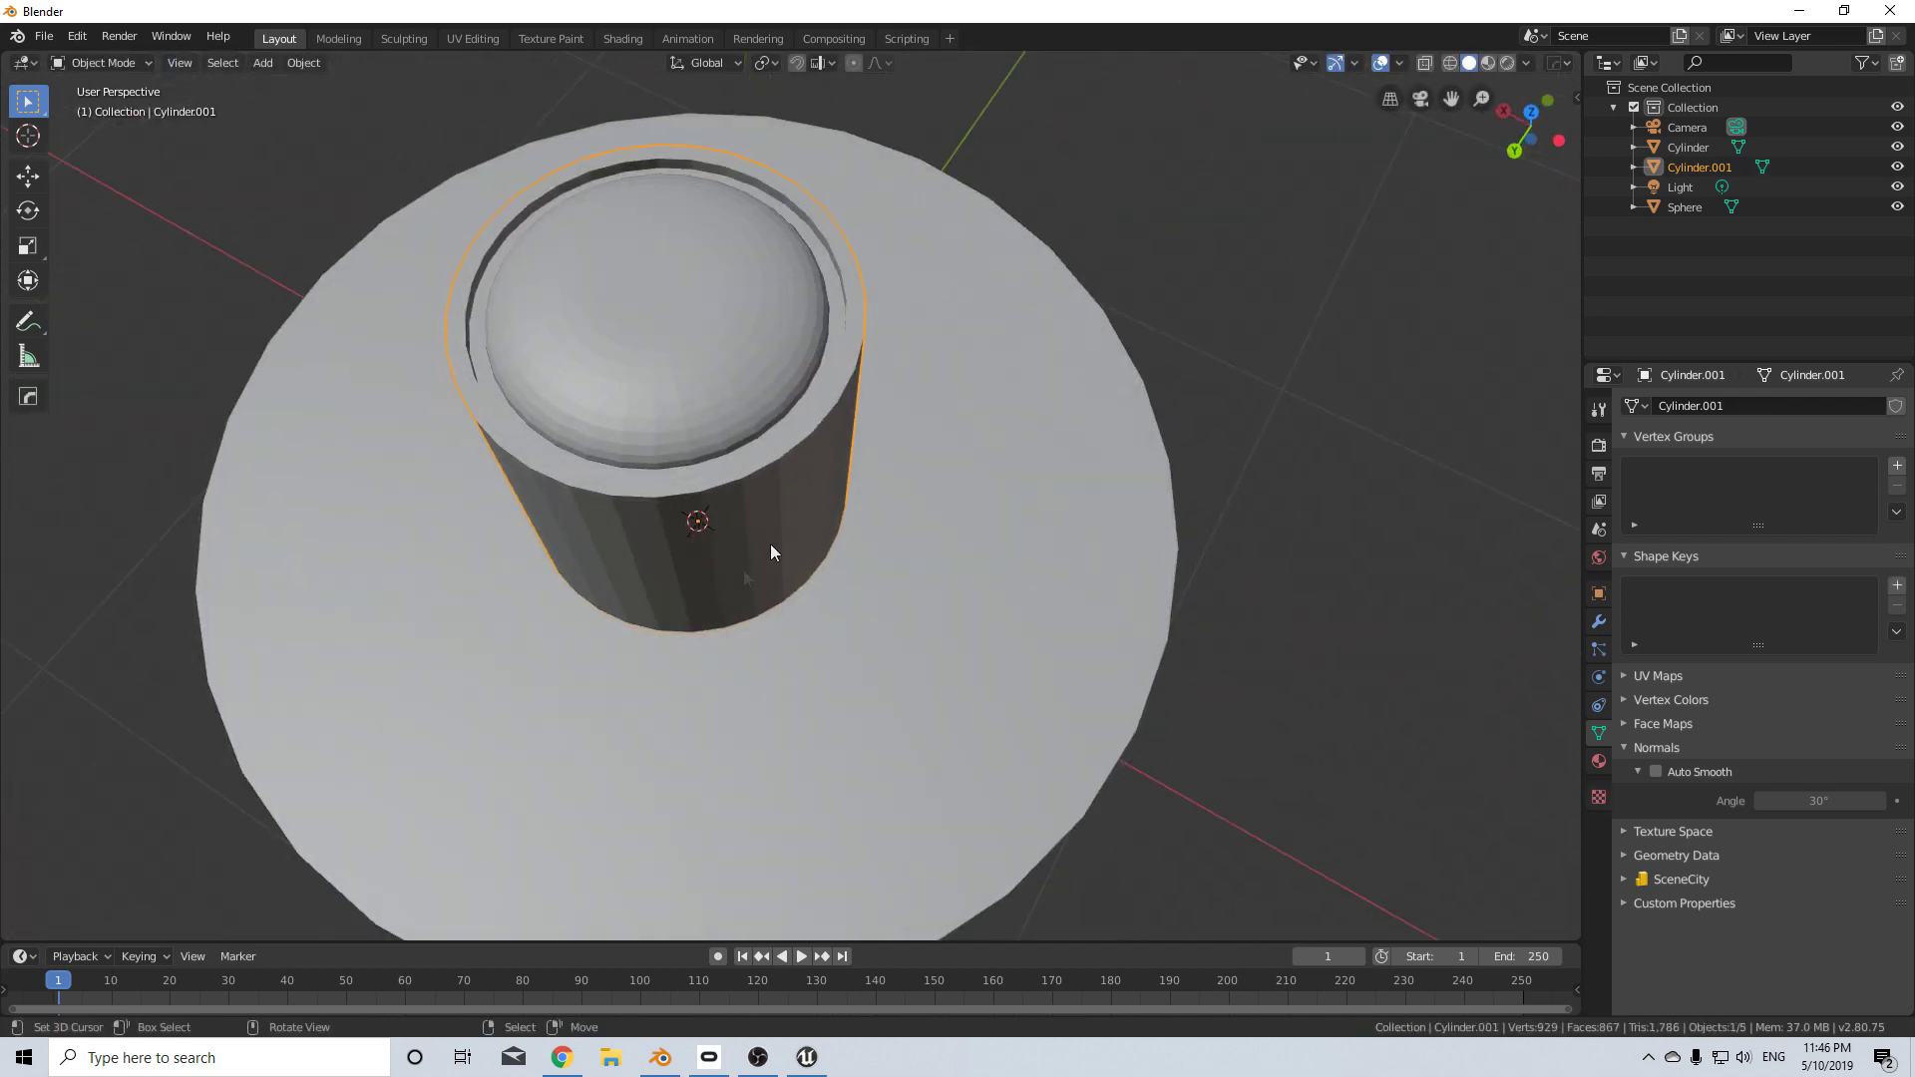
key(F3)
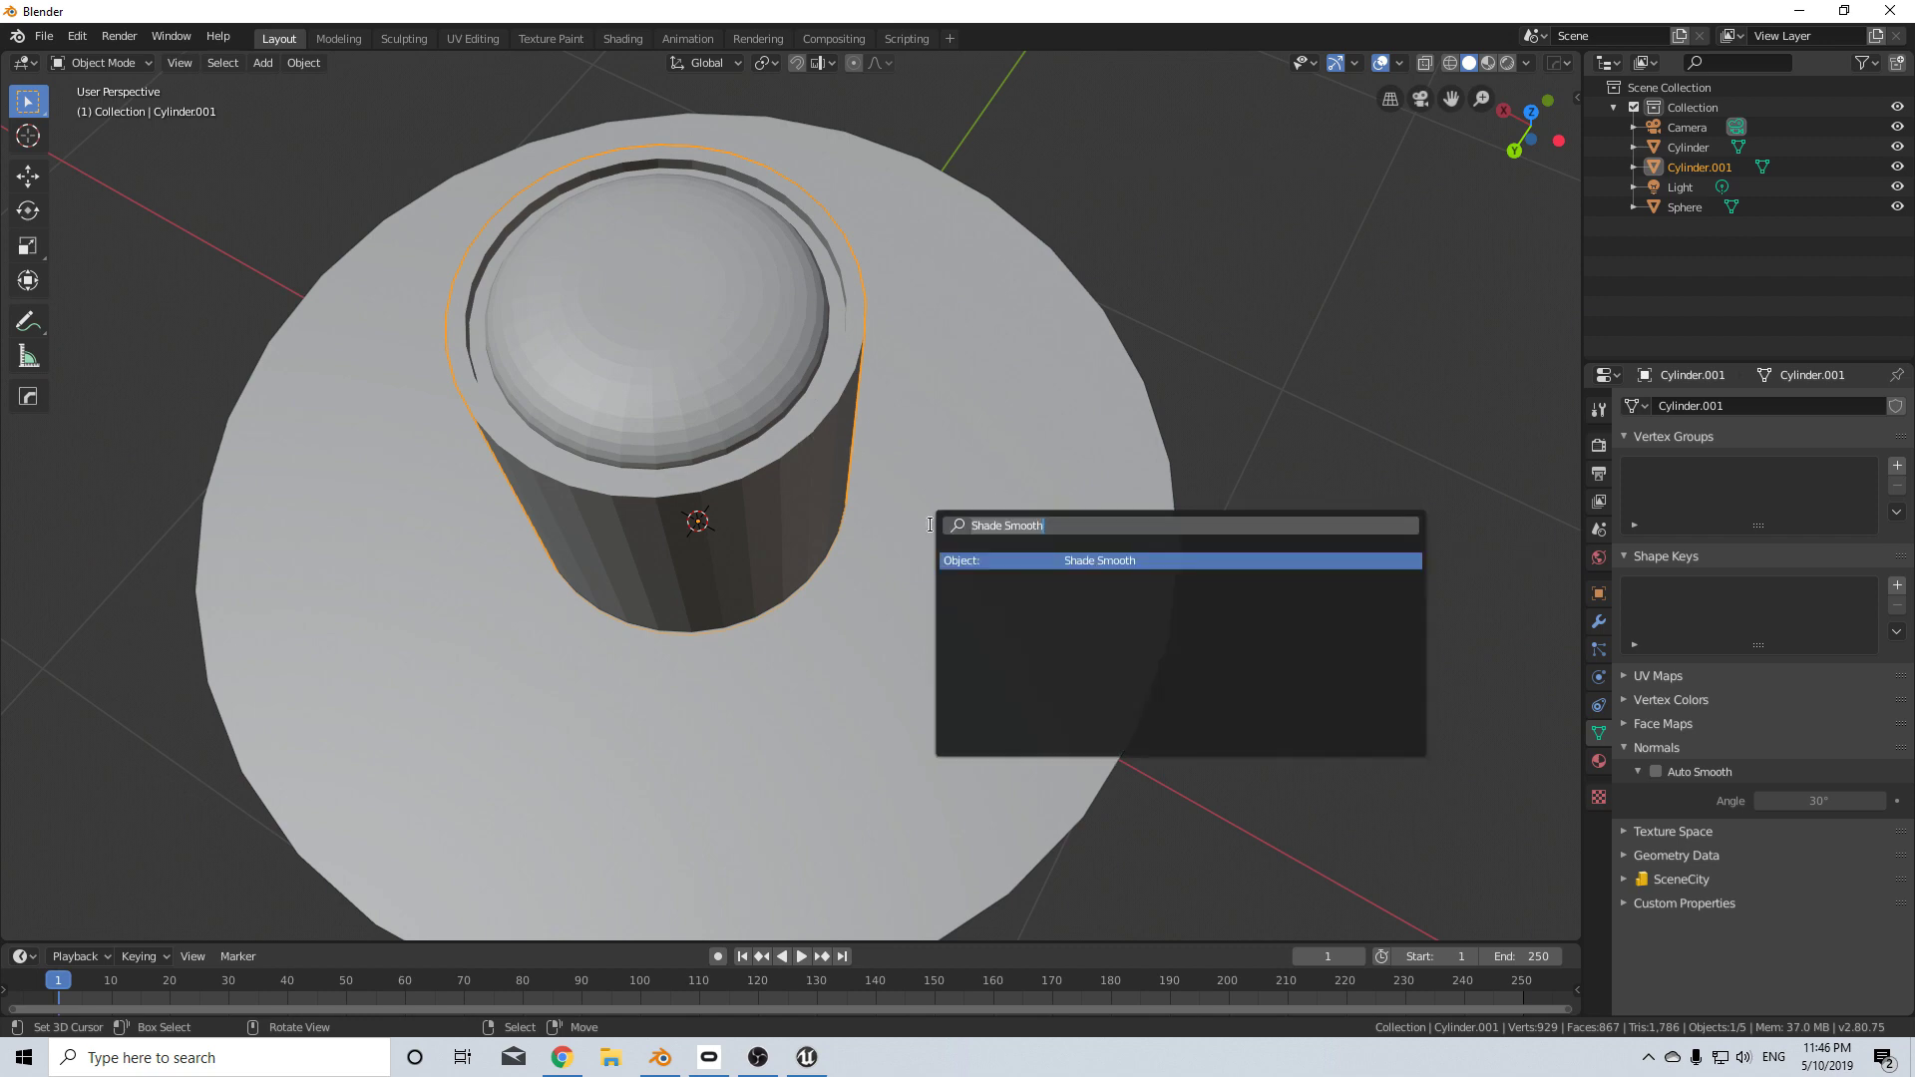
key(Return)
click(1656, 771)
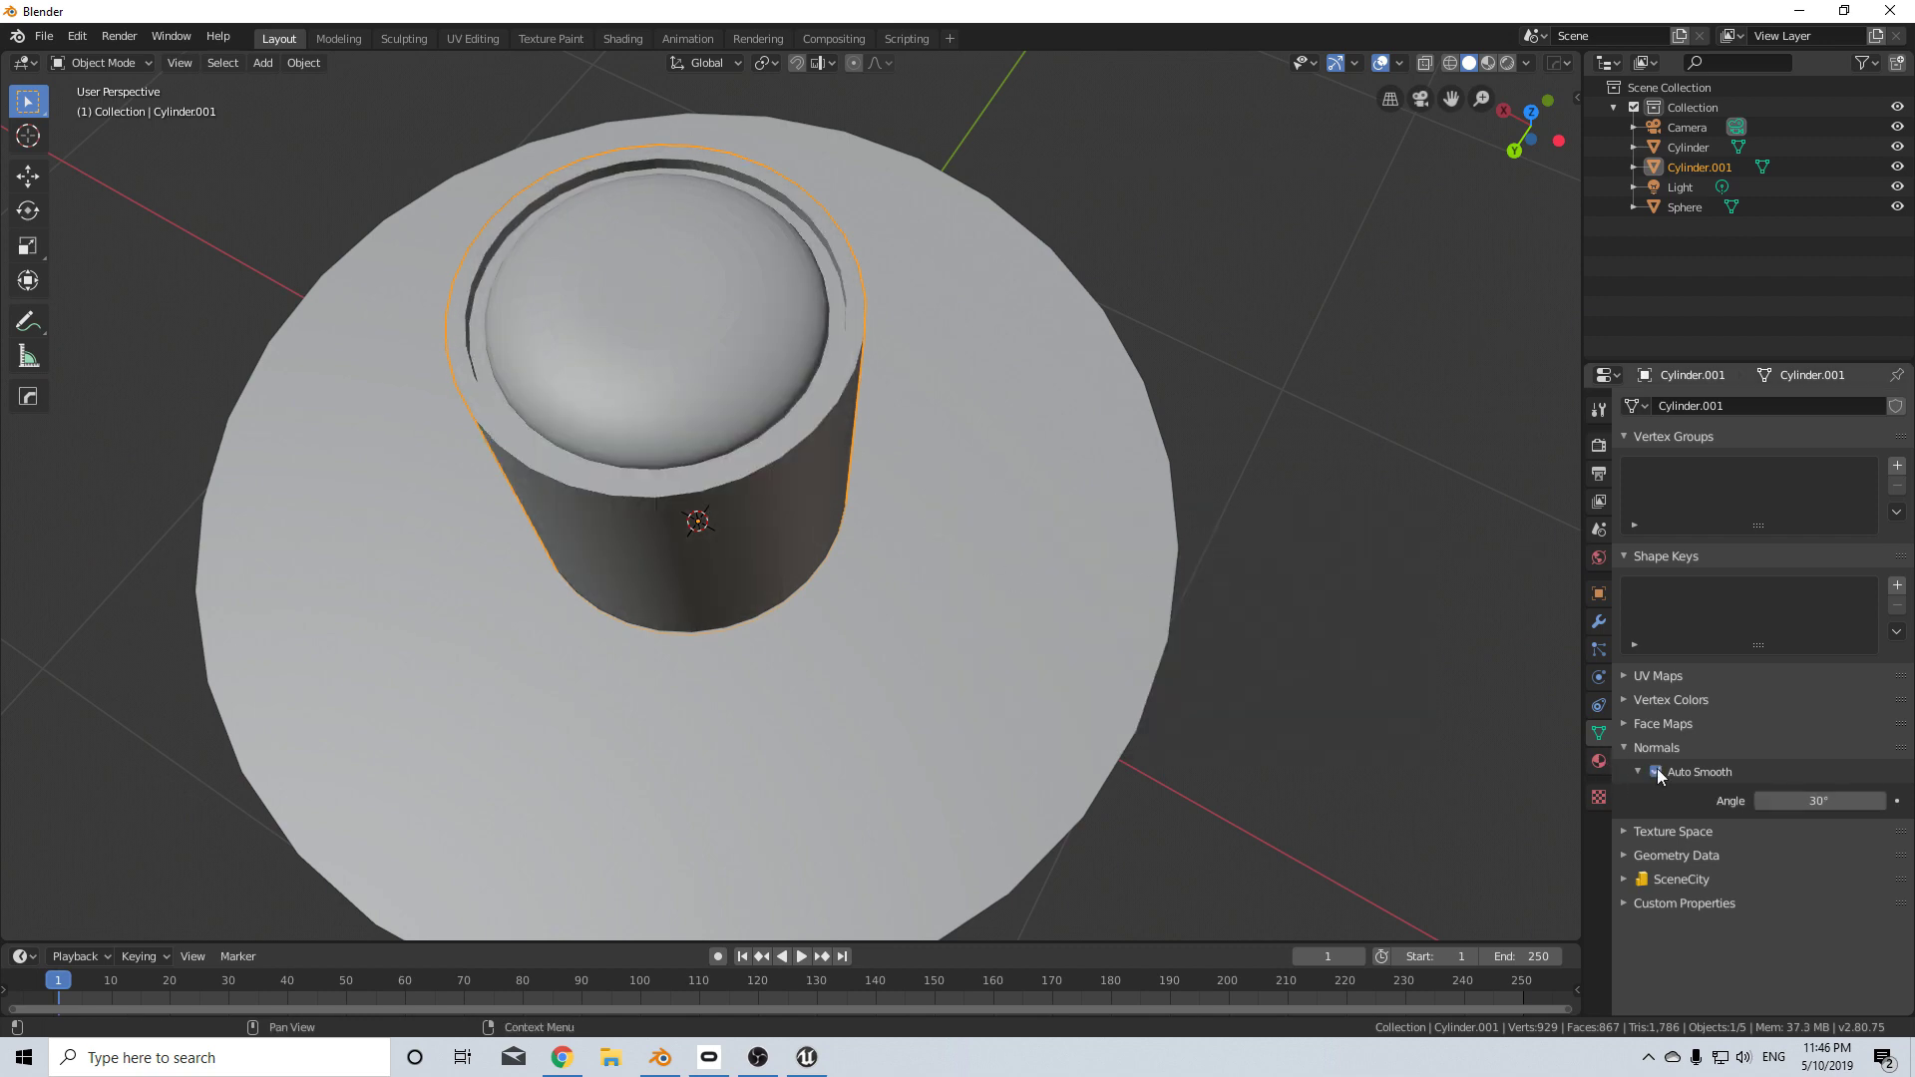
- Rotate the barrel object about -134° in the right orthographic view so its lens end points diagonally downward through the dome
scroll(838, 449, down, 3)
middle_drag(792, 435, 775, 686)
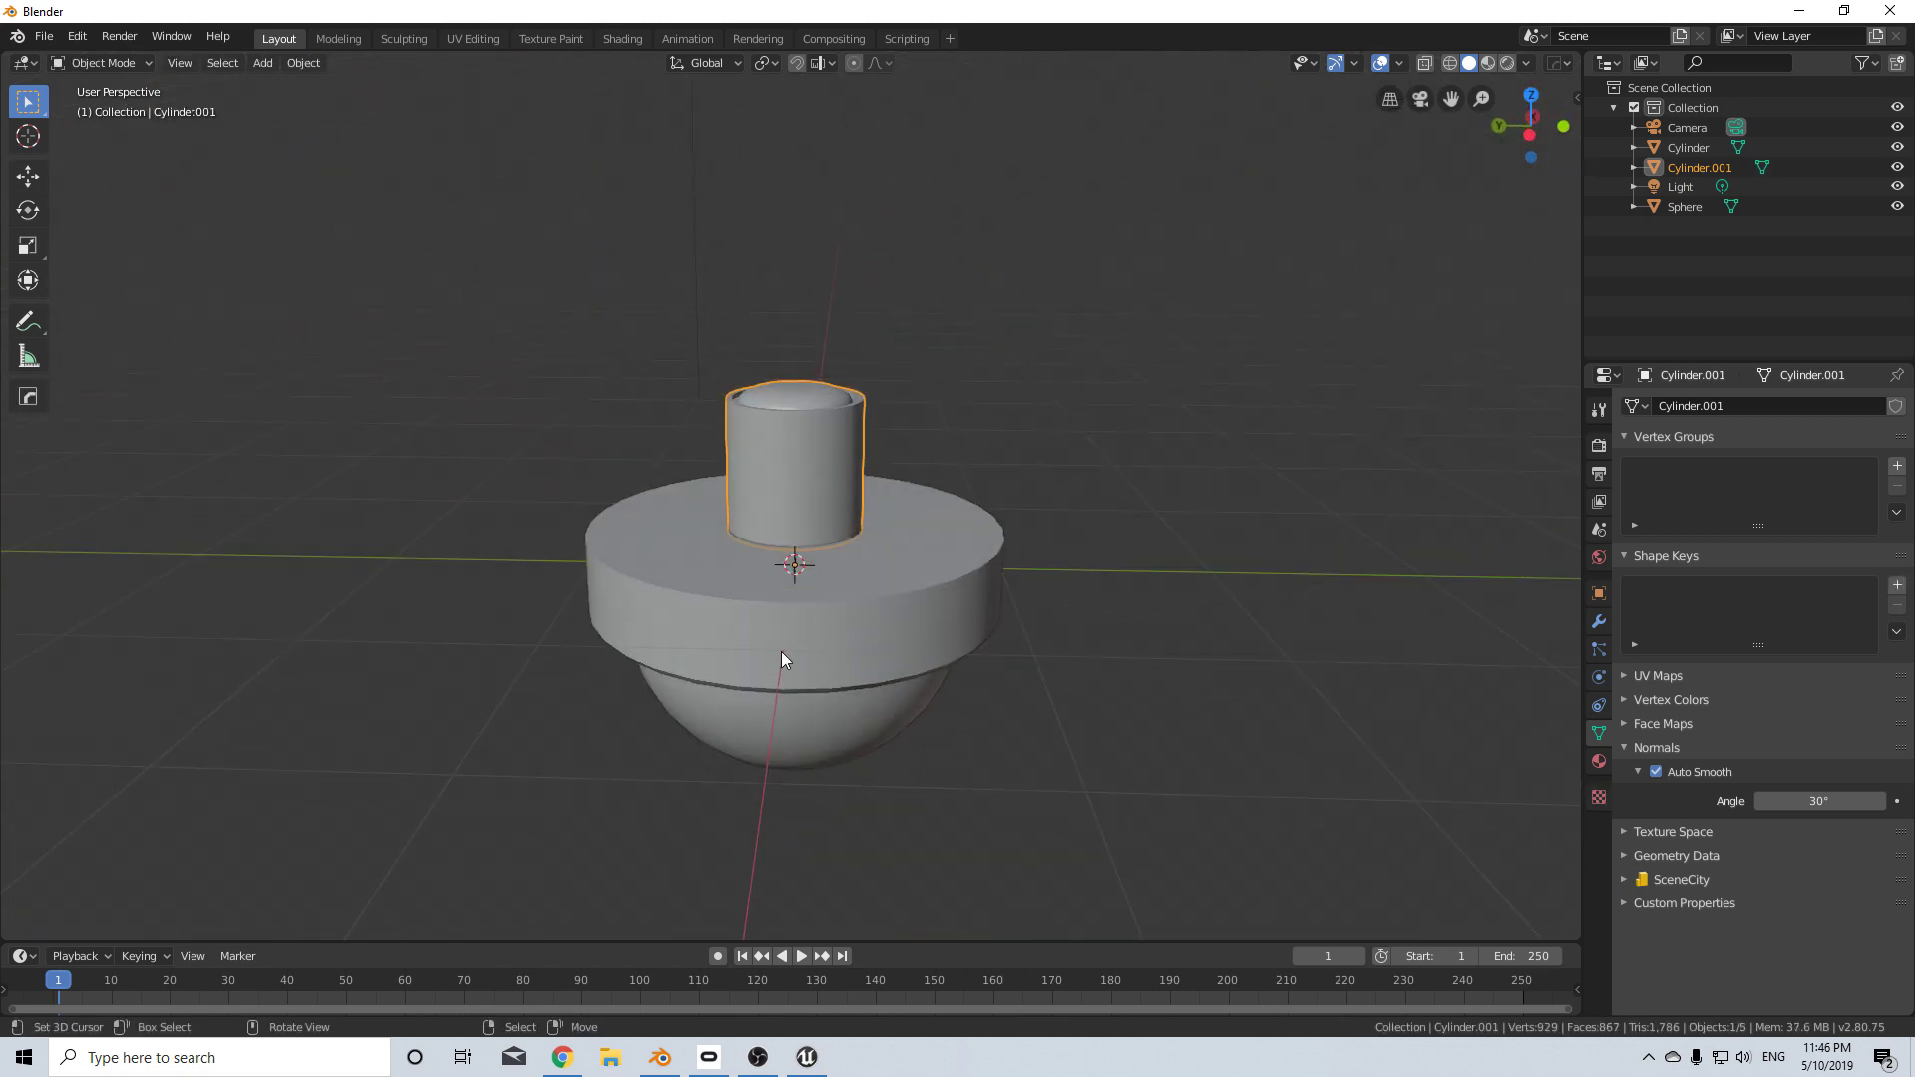
key(KP_3)
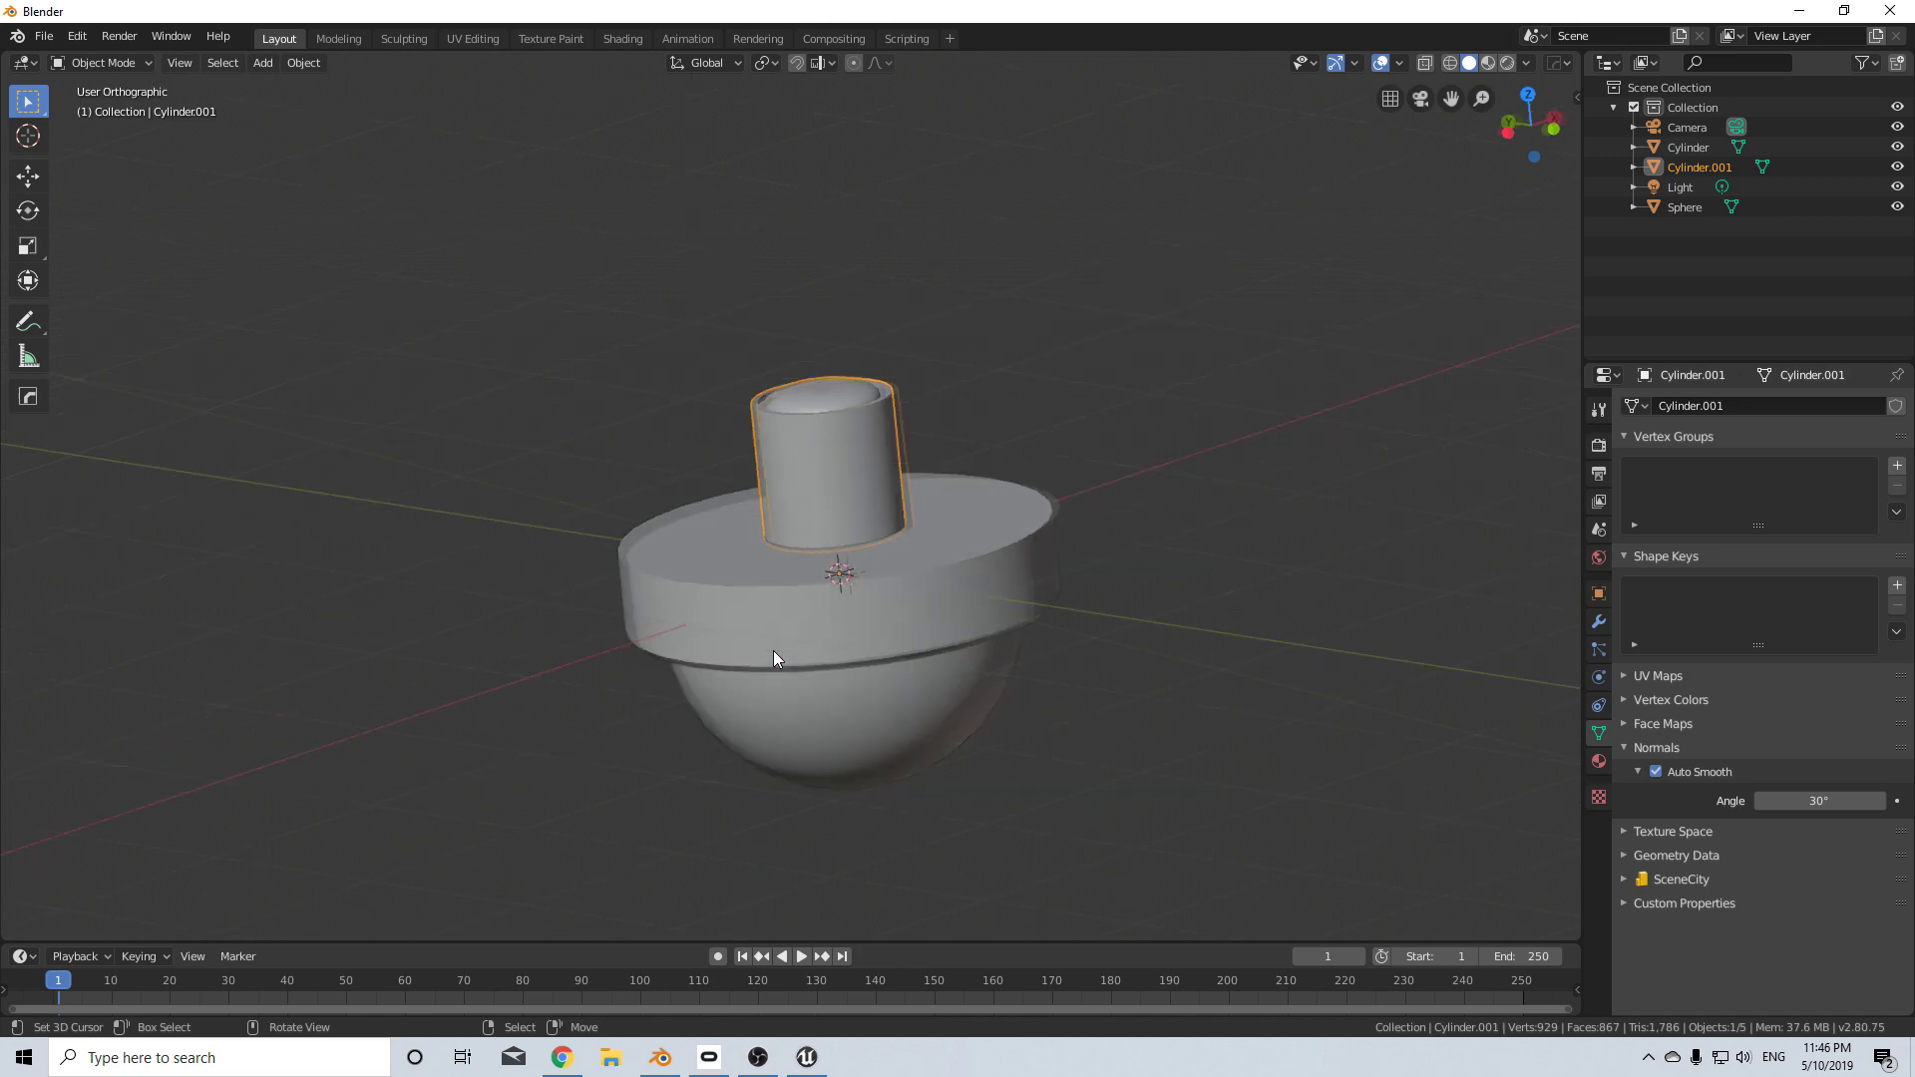
key(Tab)
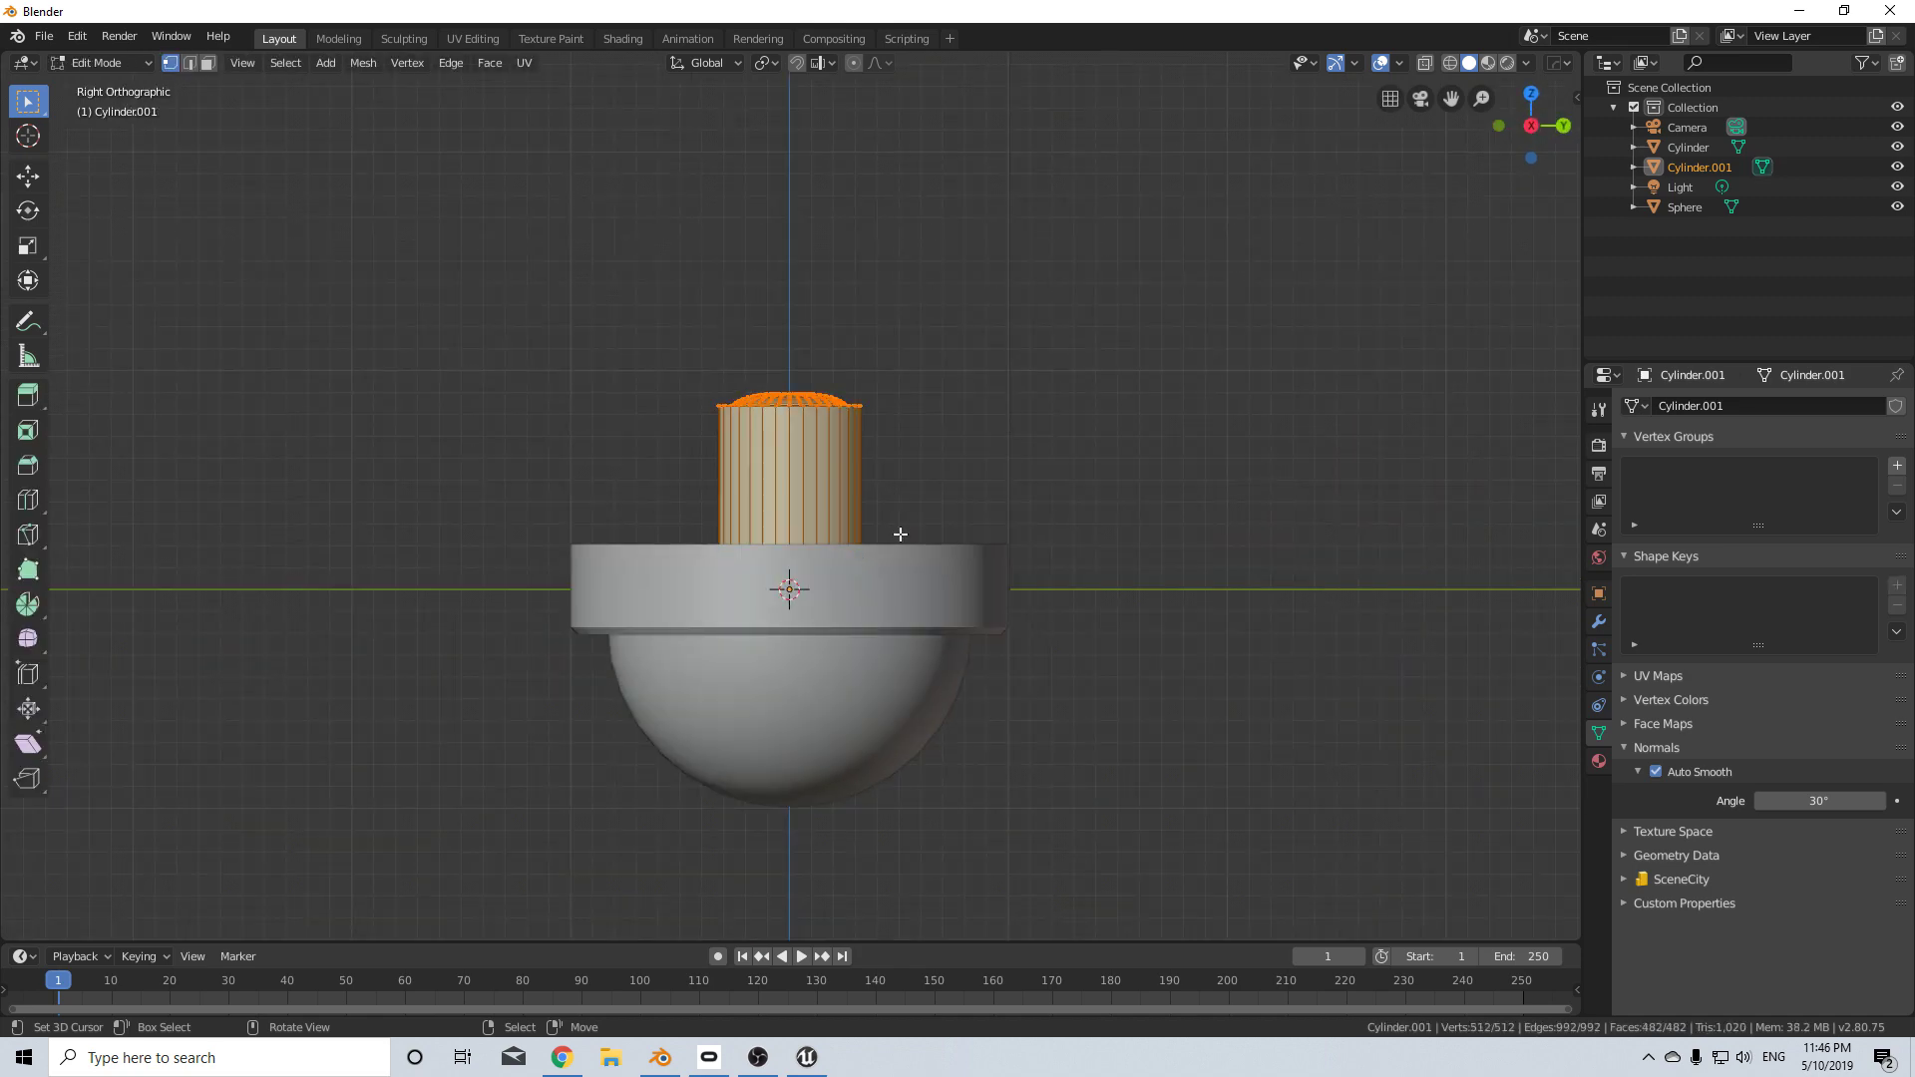
shift+middle_drag(900, 535, 924, 409)
key(Tab)
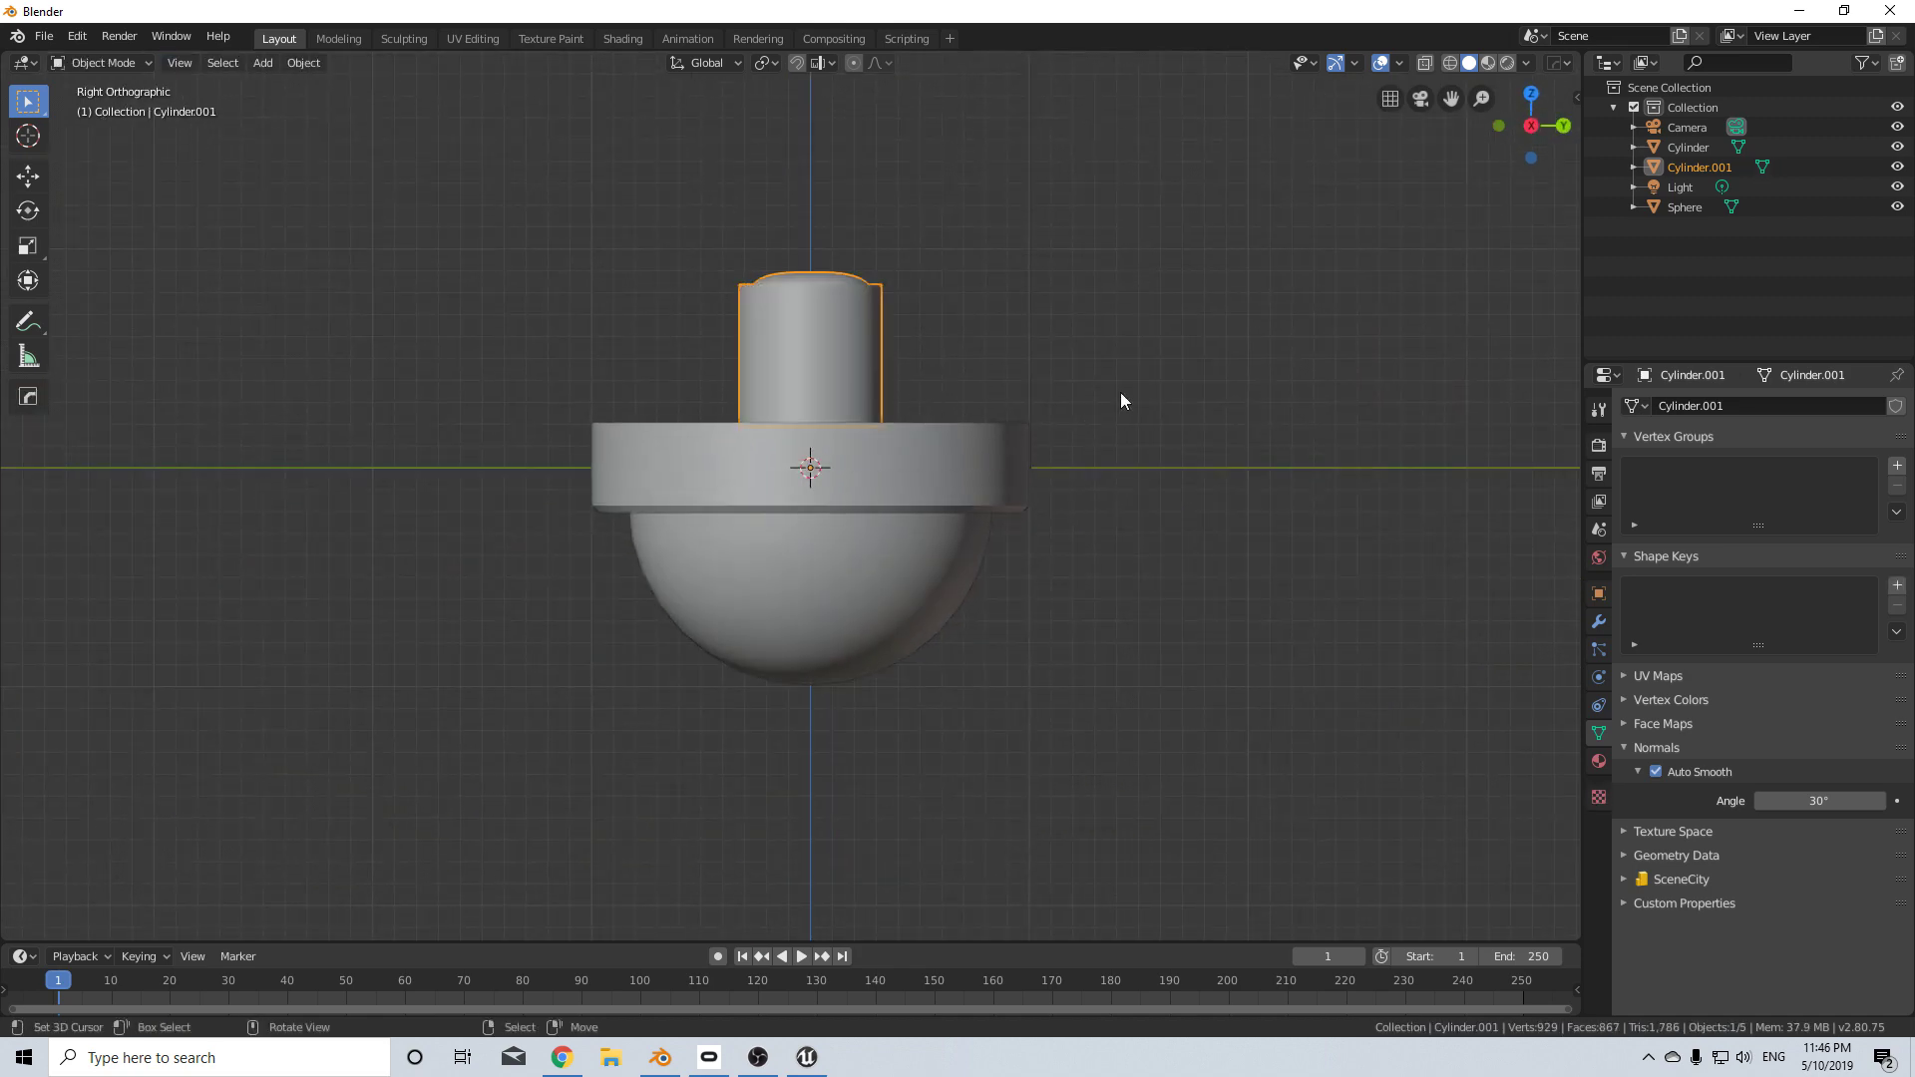
key(r)
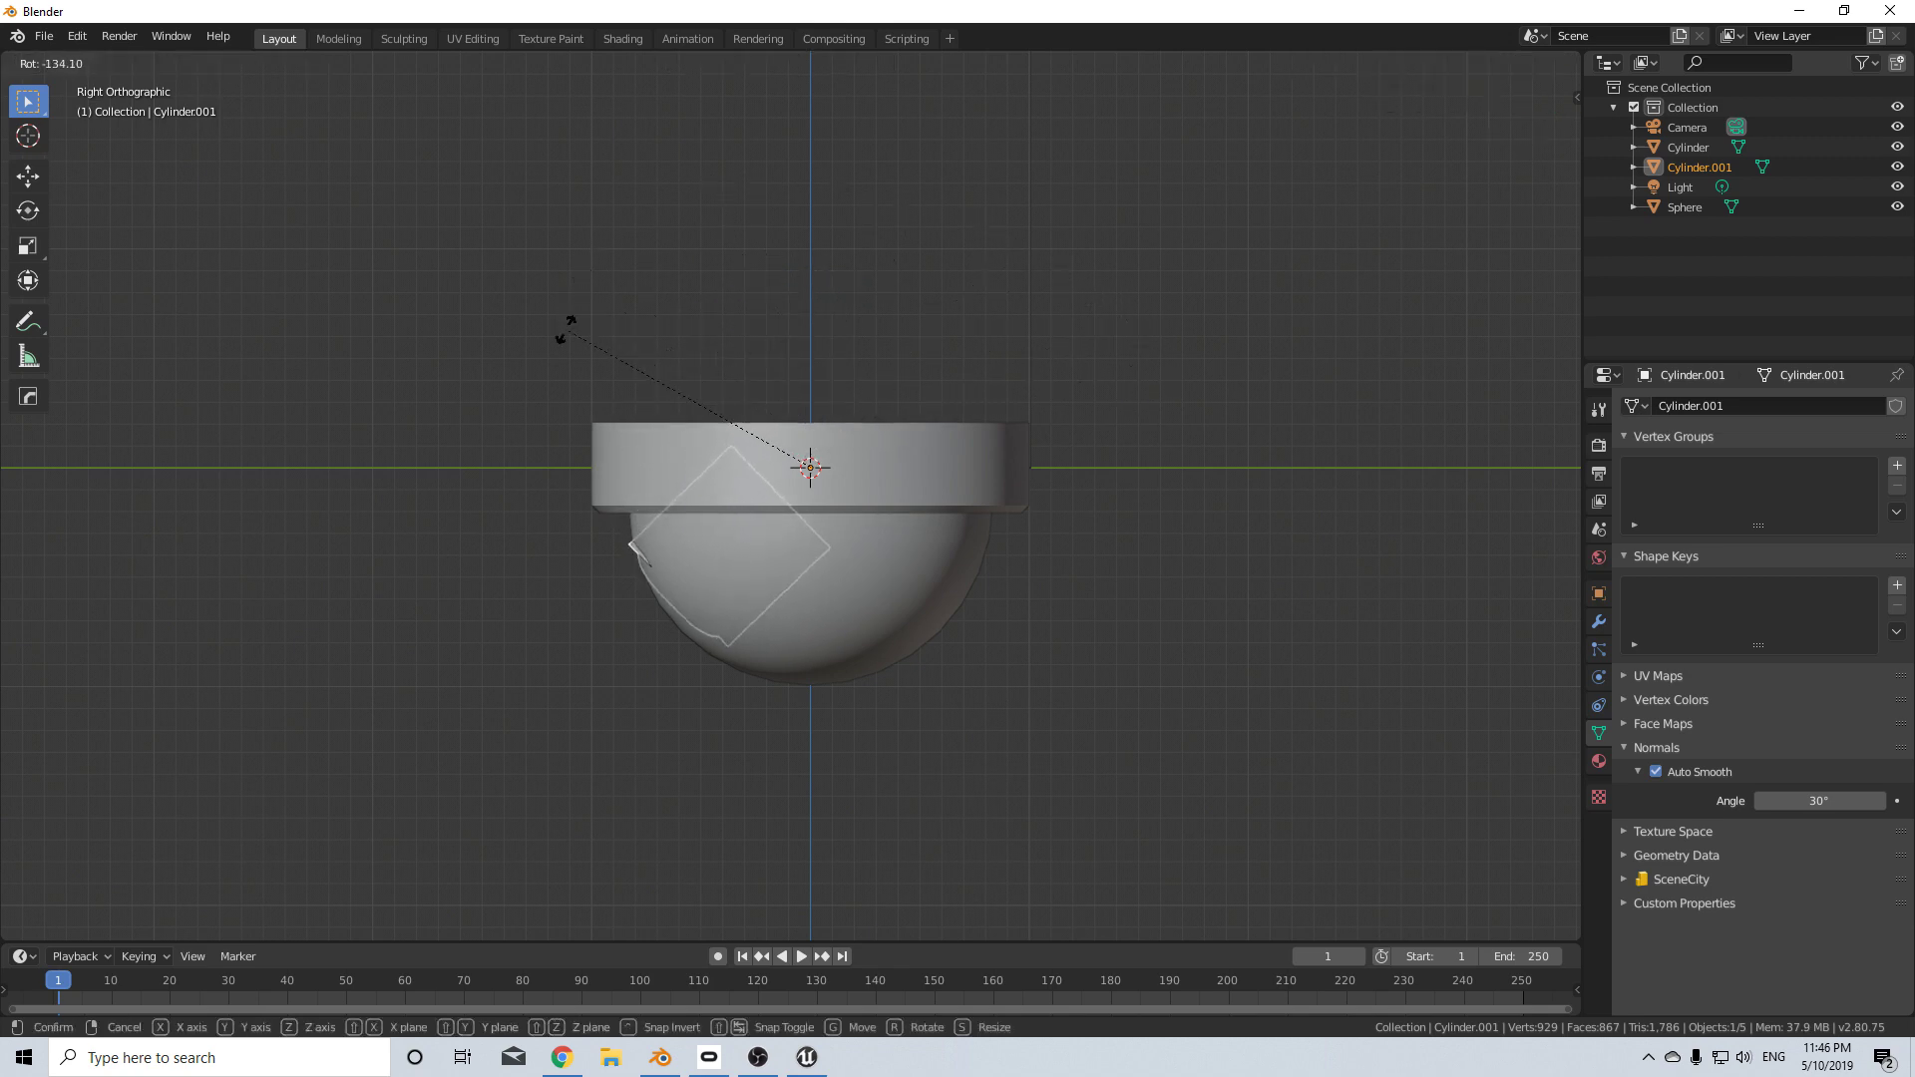
click(565, 329)
- Stretch the barrel along its local Z axis so its lens end protrudes beyond the dome
key(s)
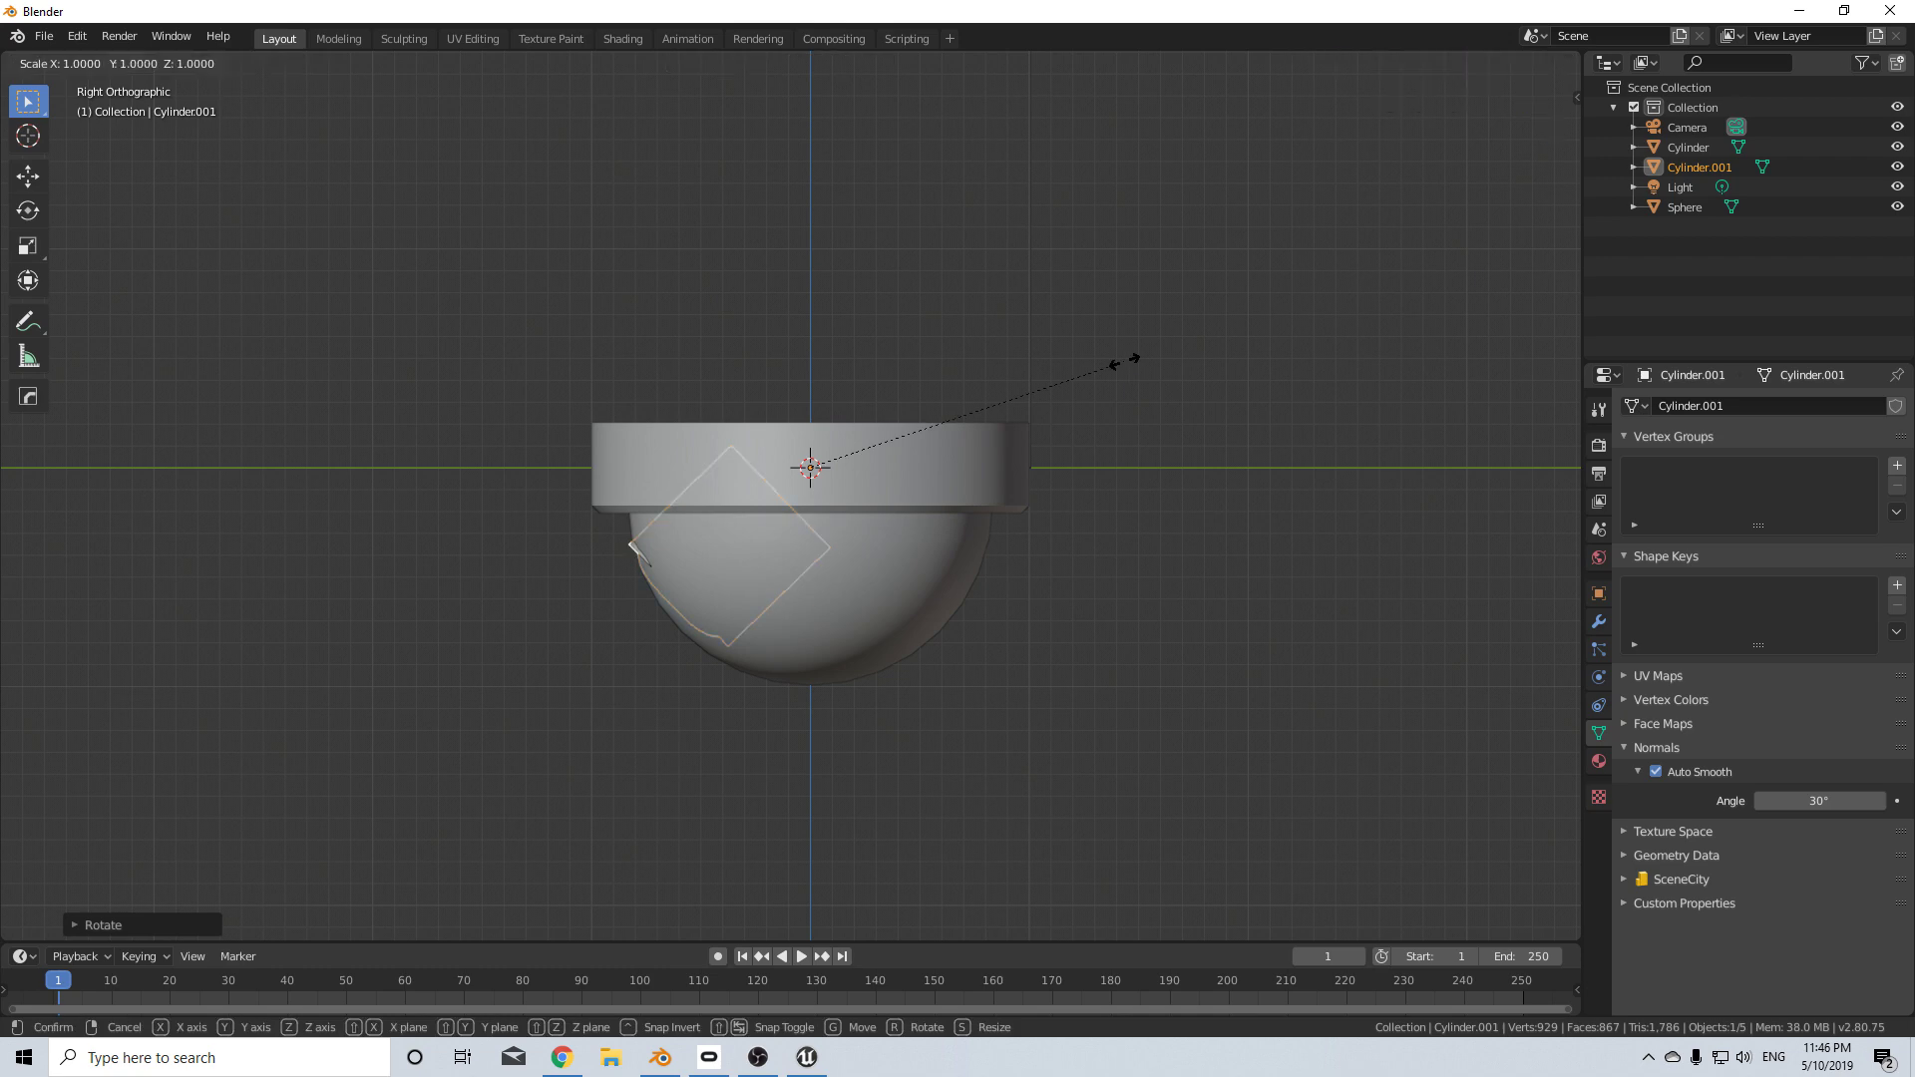
key(z)
key(z)
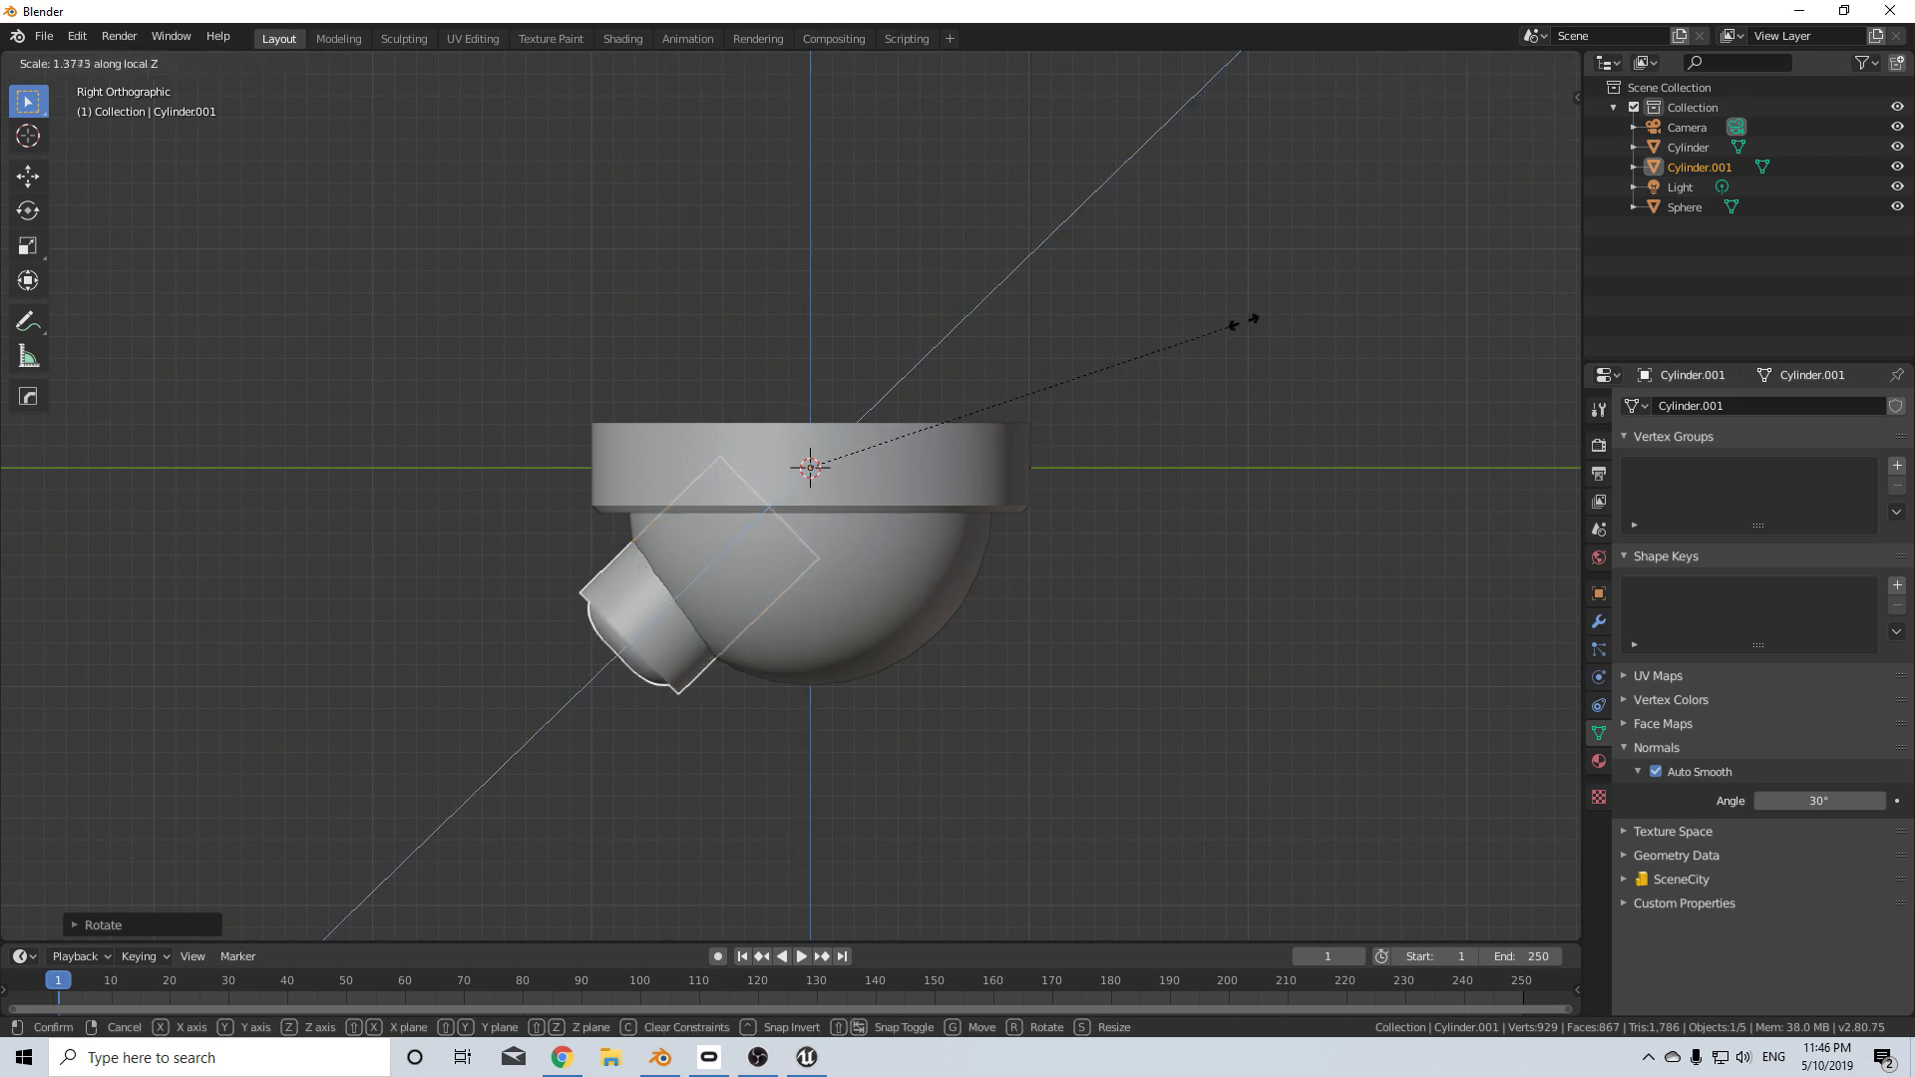
click(1281, 312)
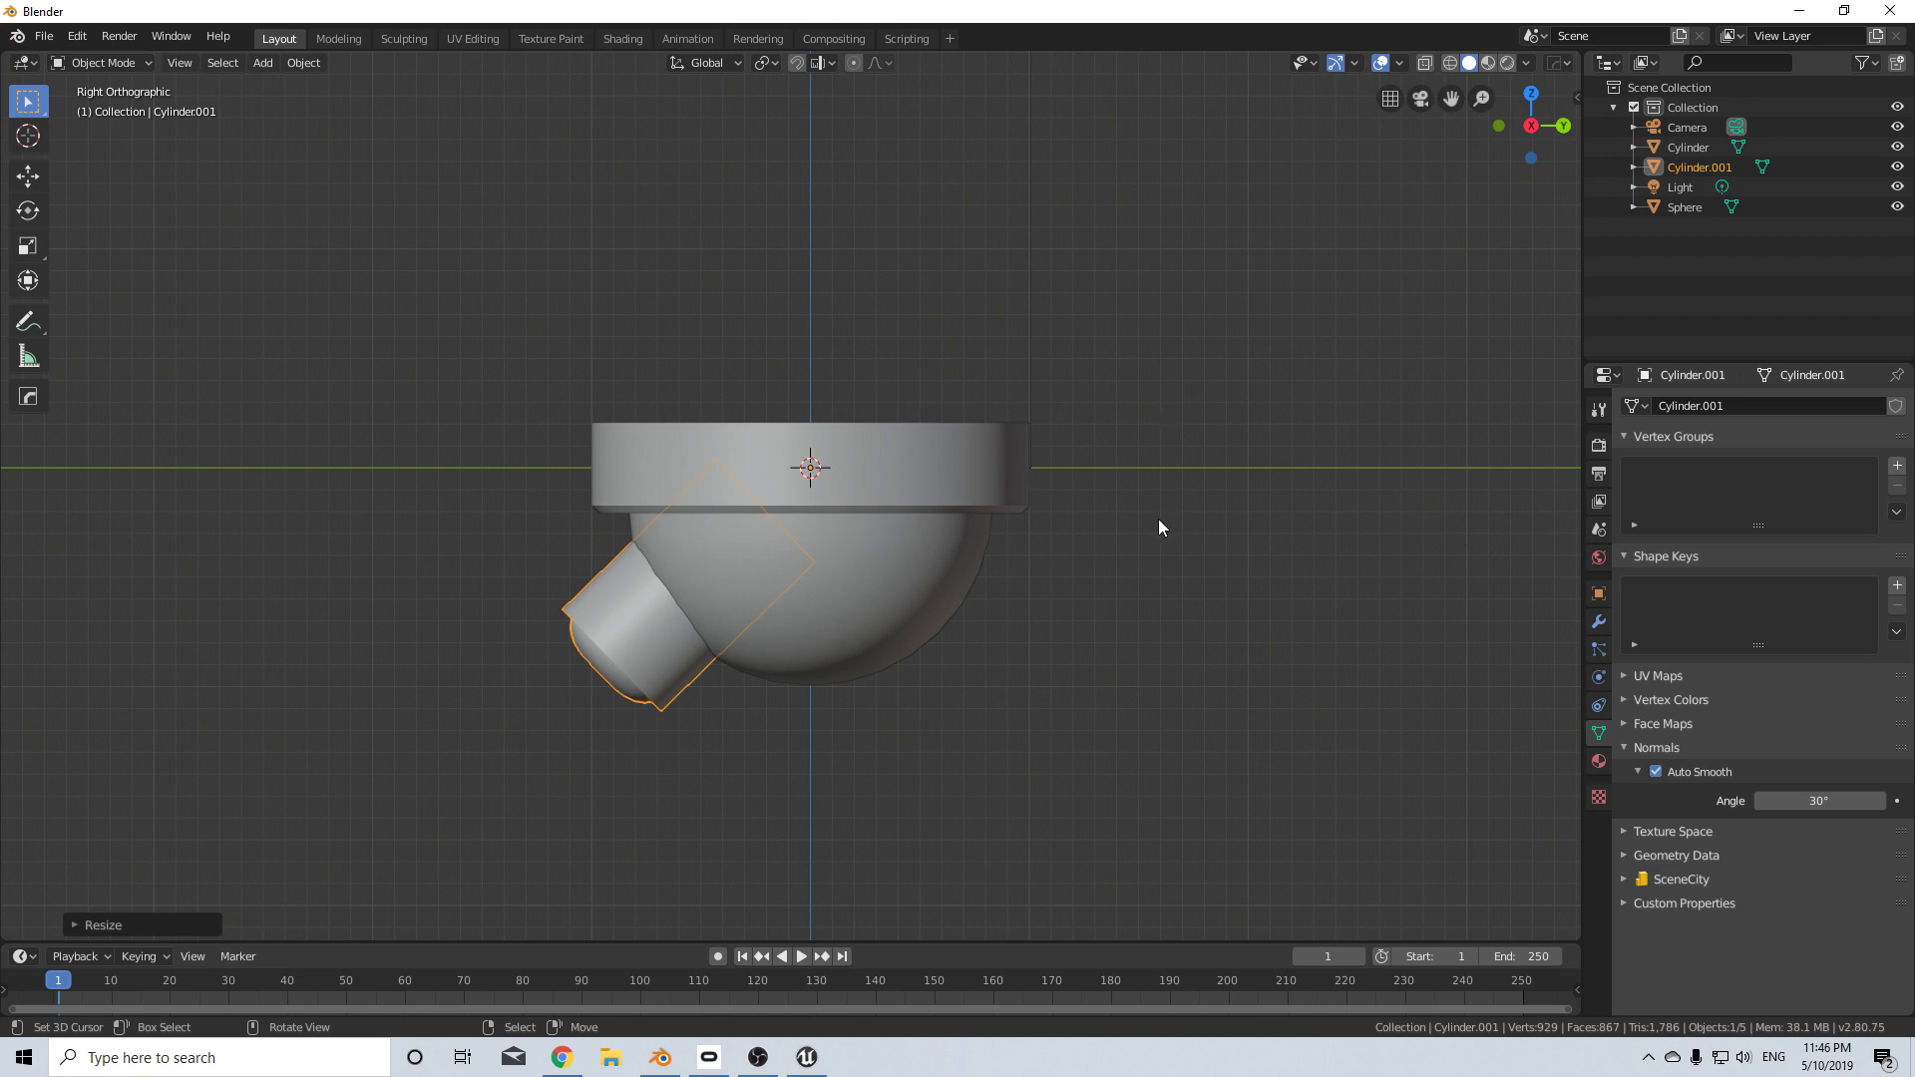
- Scale the barrel to 0.5 along its local X axis and 0.5 along its local Y axis to slim it
middle_drag(1153, 516, 1285, 547)
key(s)
key(x)
key(x)
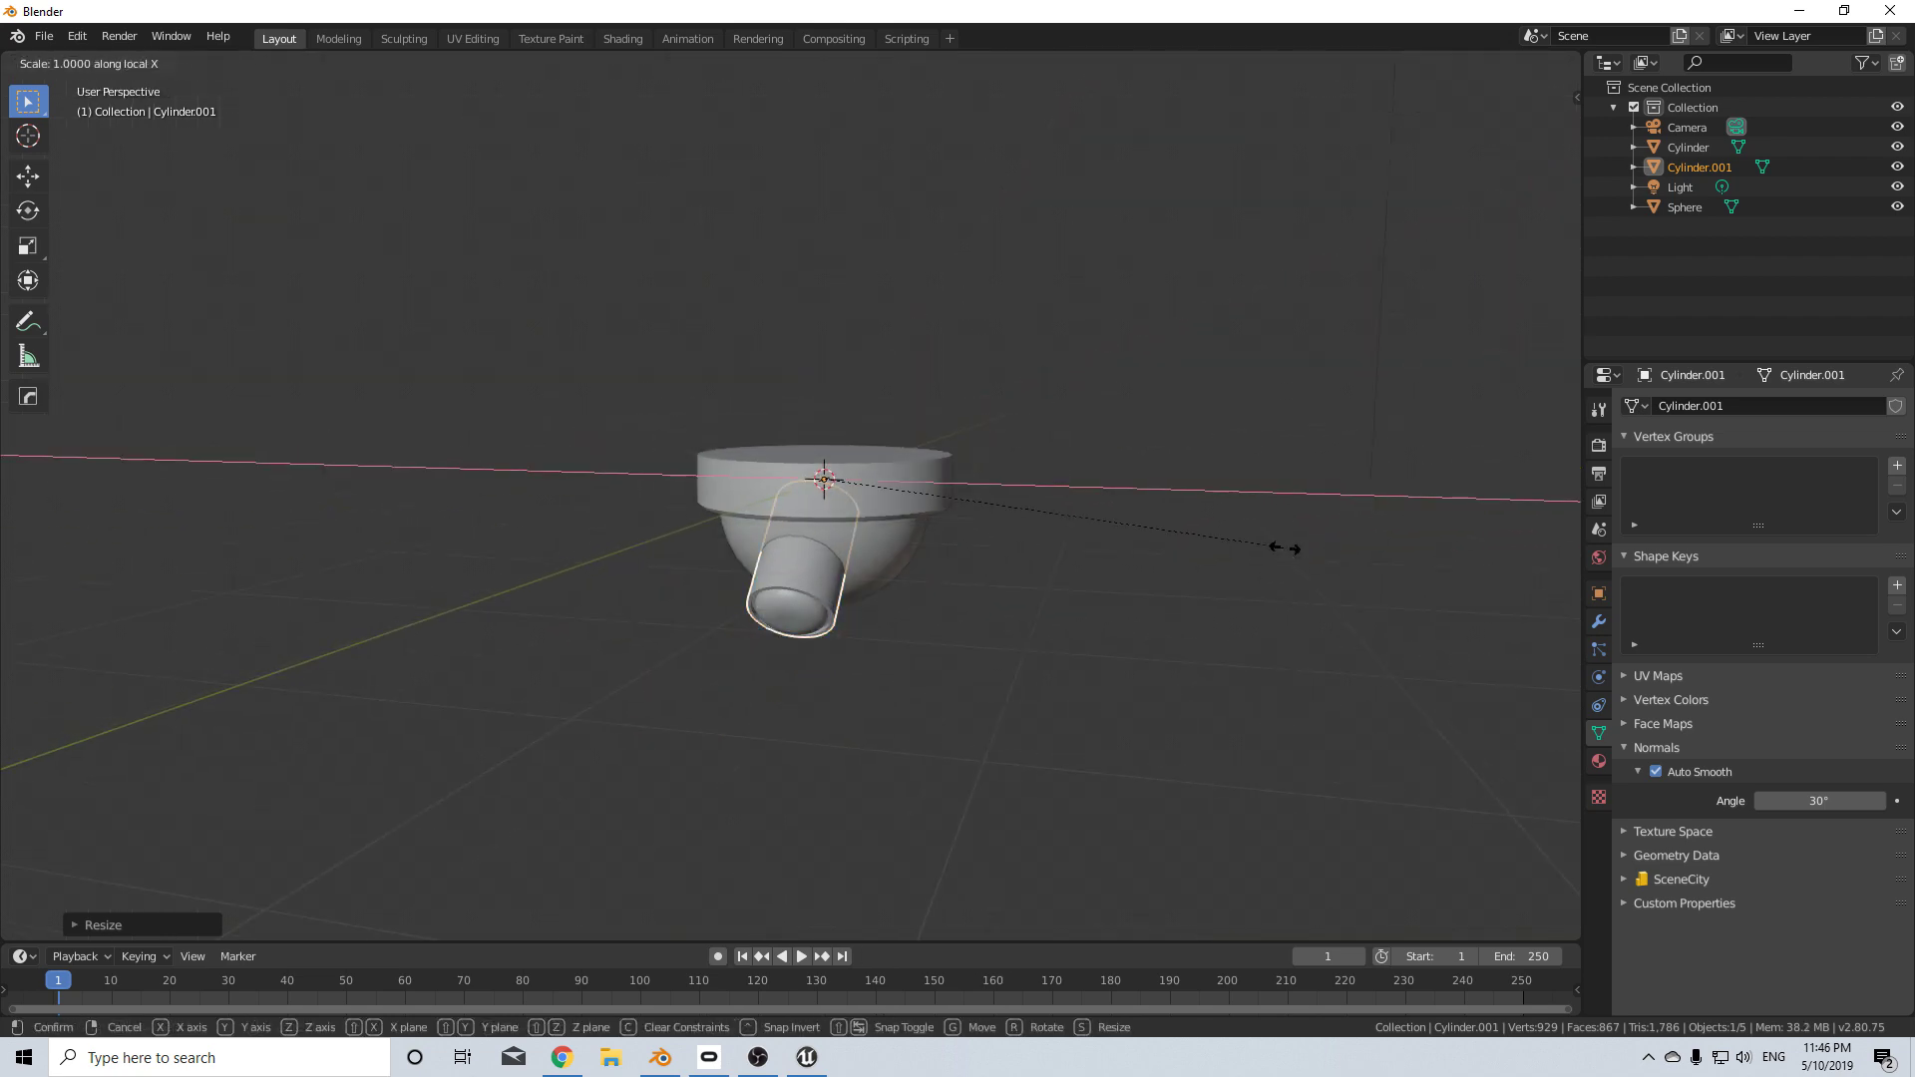
text(.5)
key(Return)
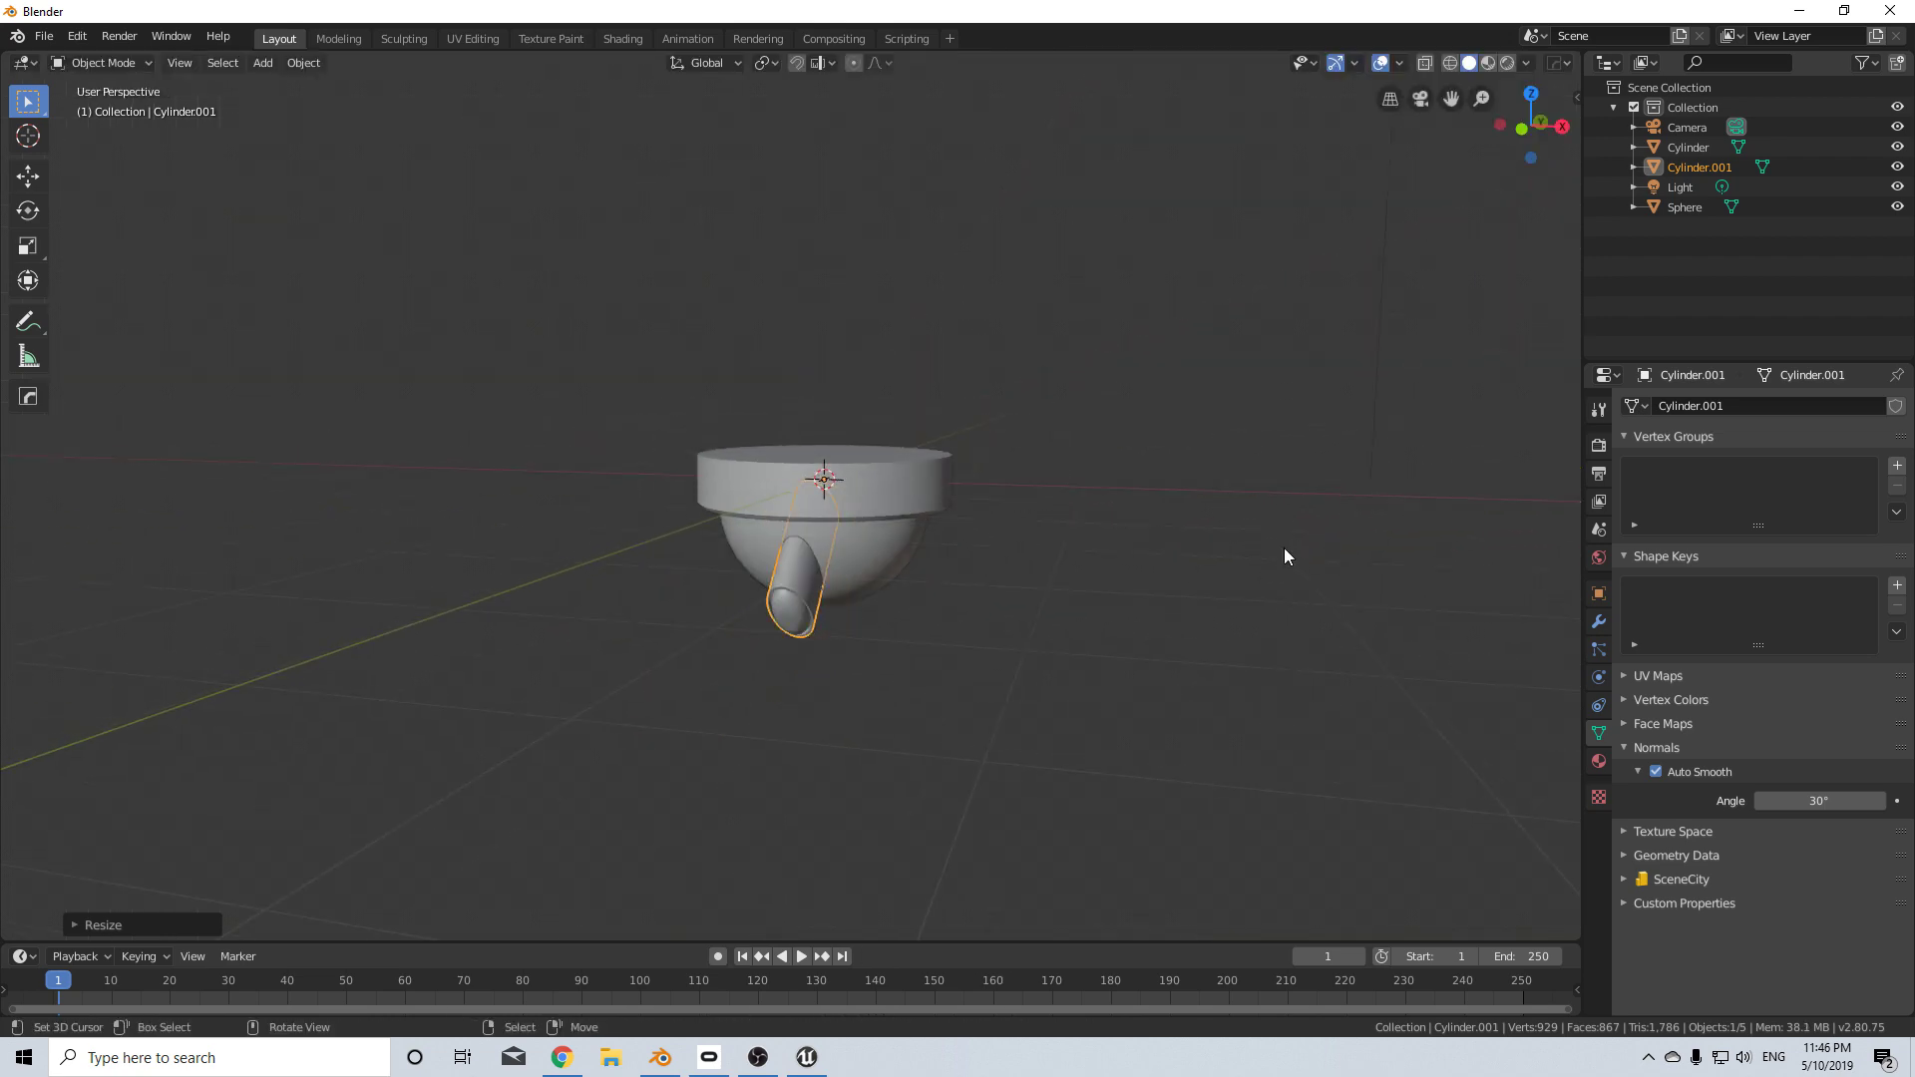
key(s)
key(y)
key(y)
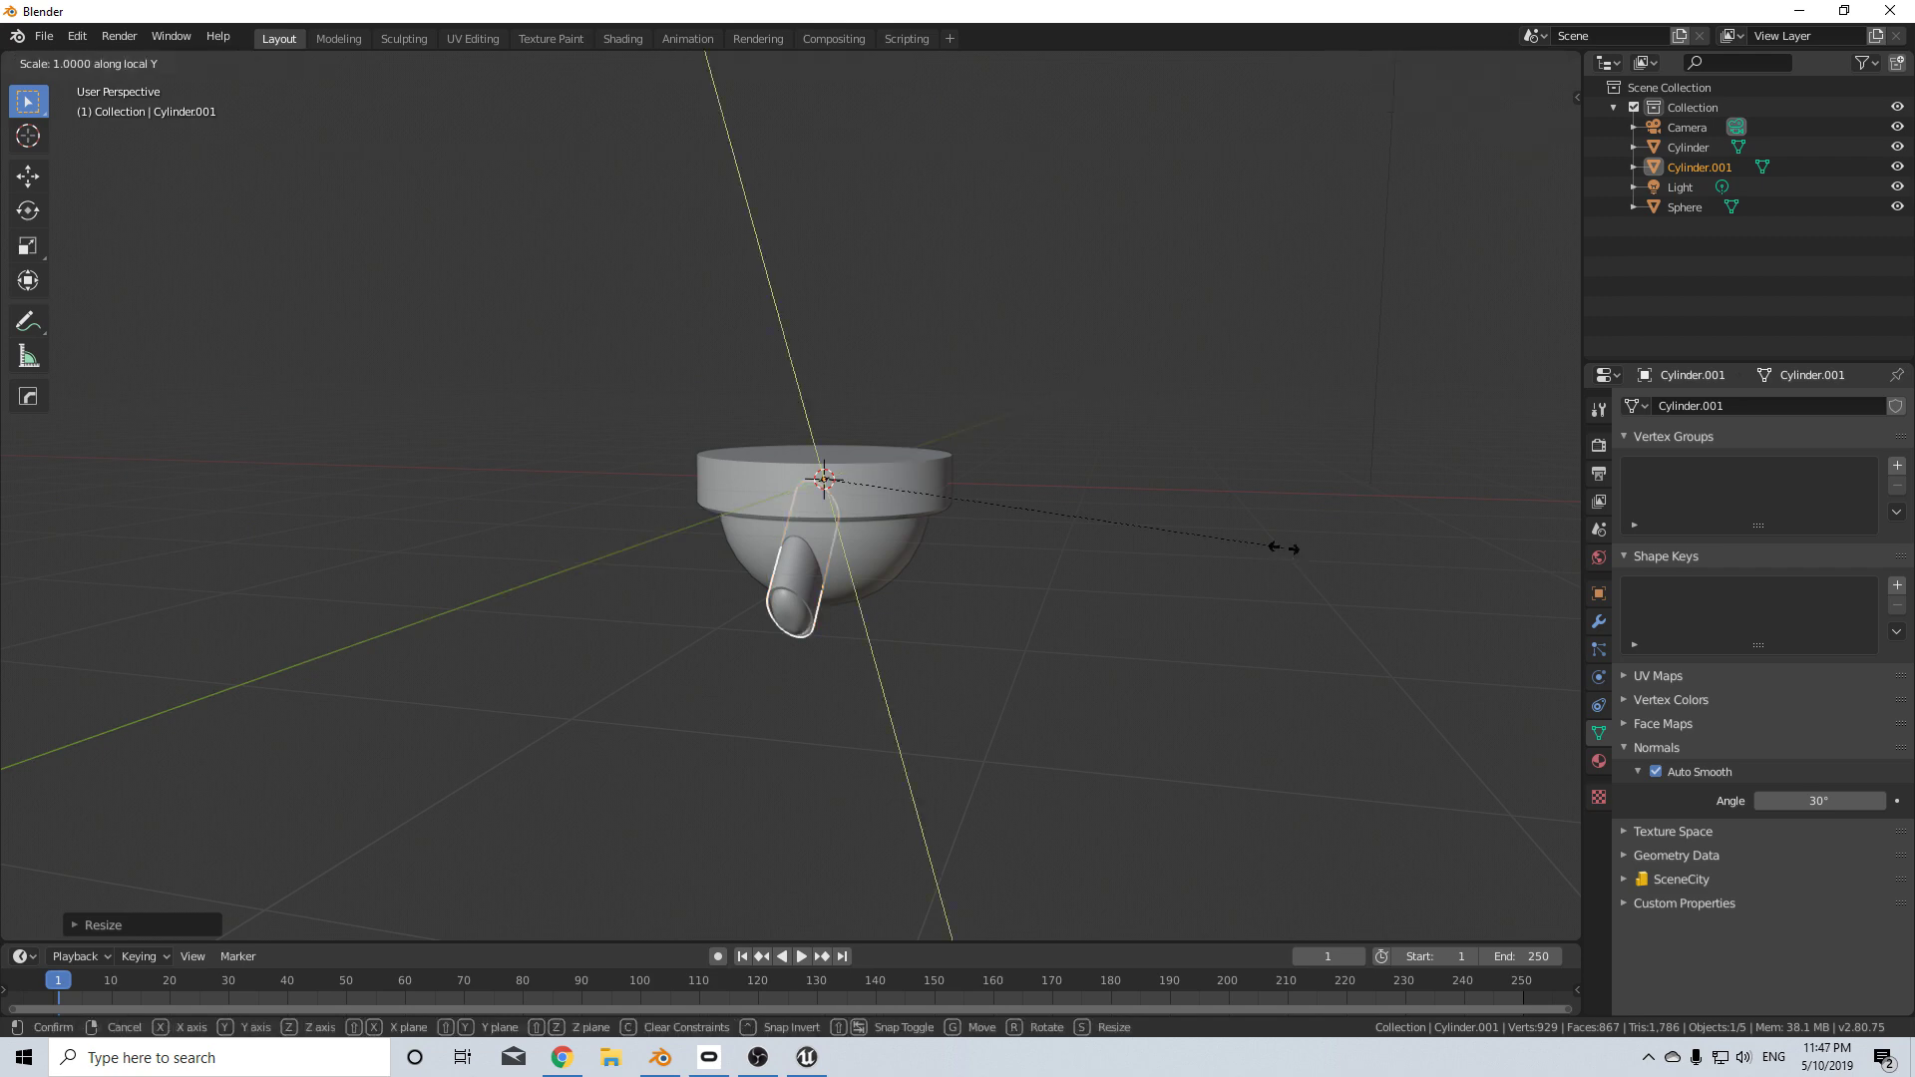
text(.5)
key(Return)
- Scale the barrel by 1.5 along its local Y axis and widen it along local X to match
middle_drag(1014, 573, 892, 571)
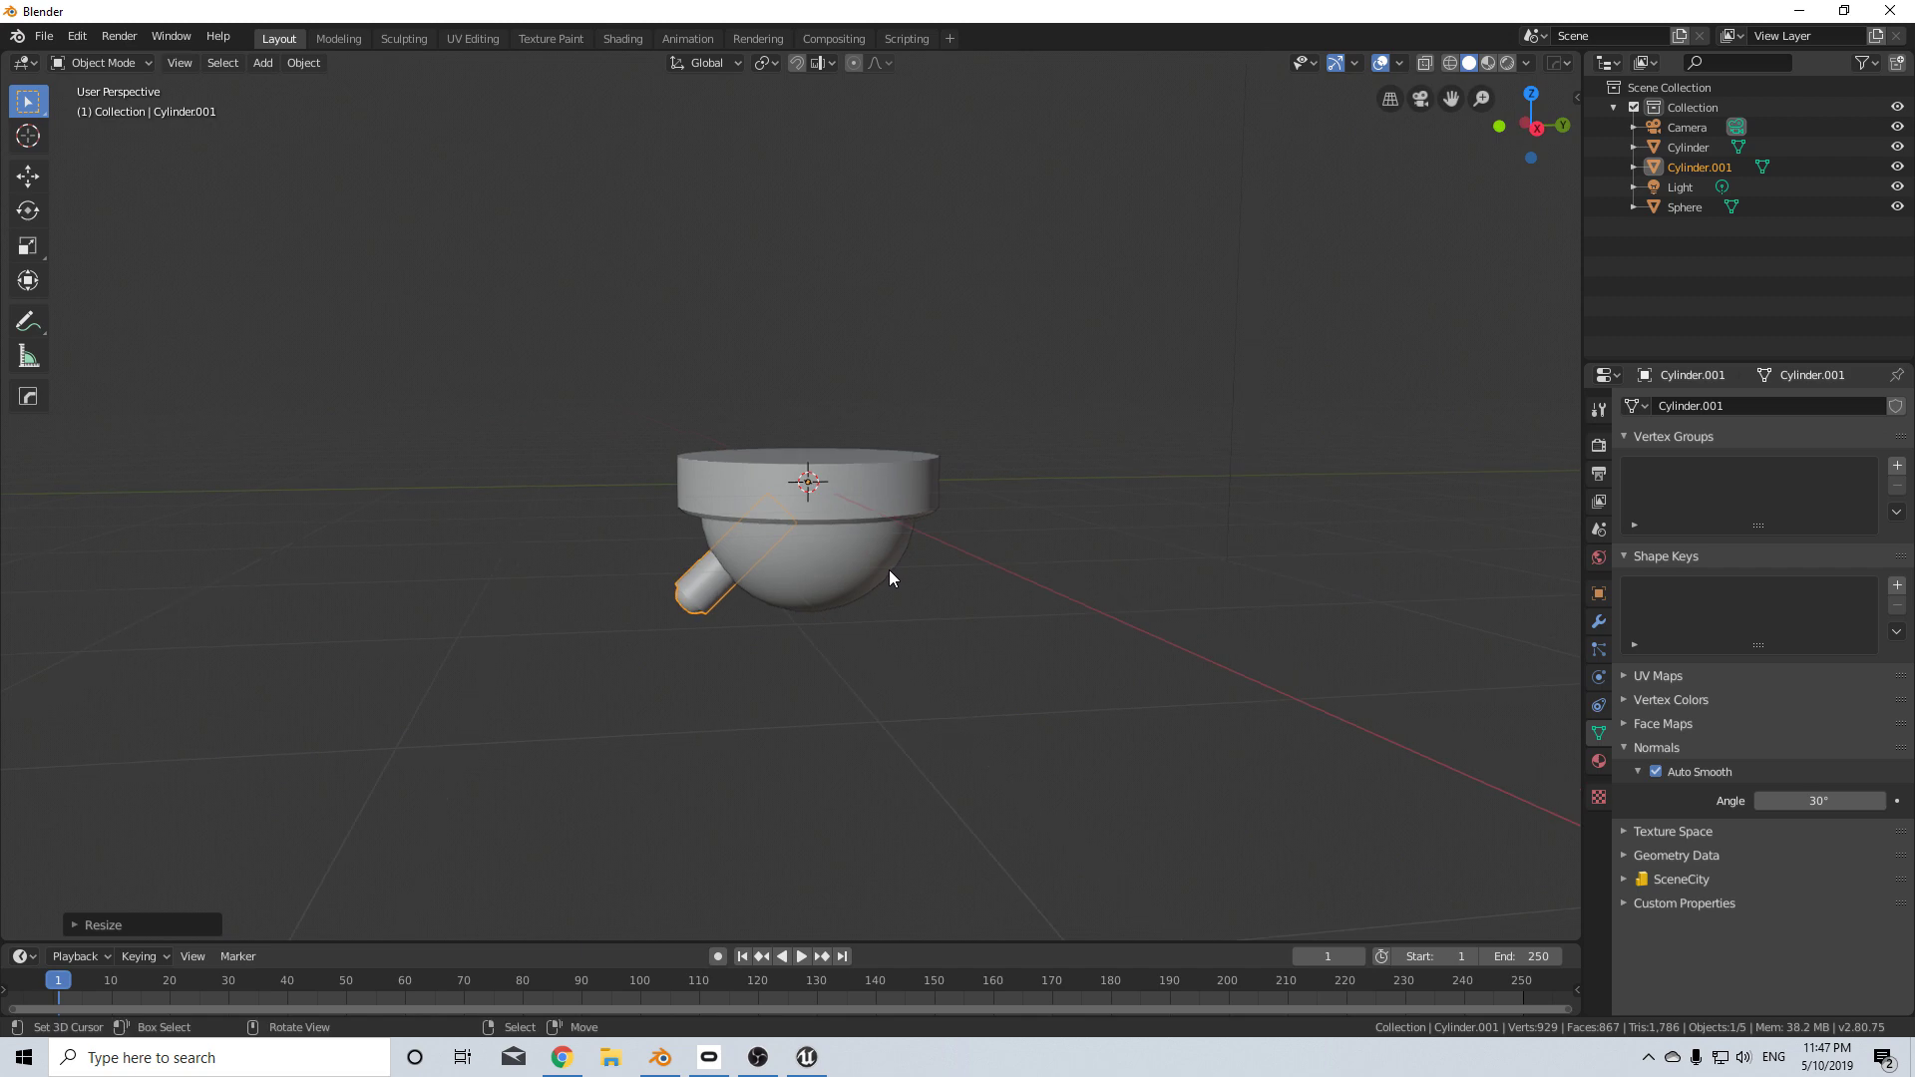
key(s)
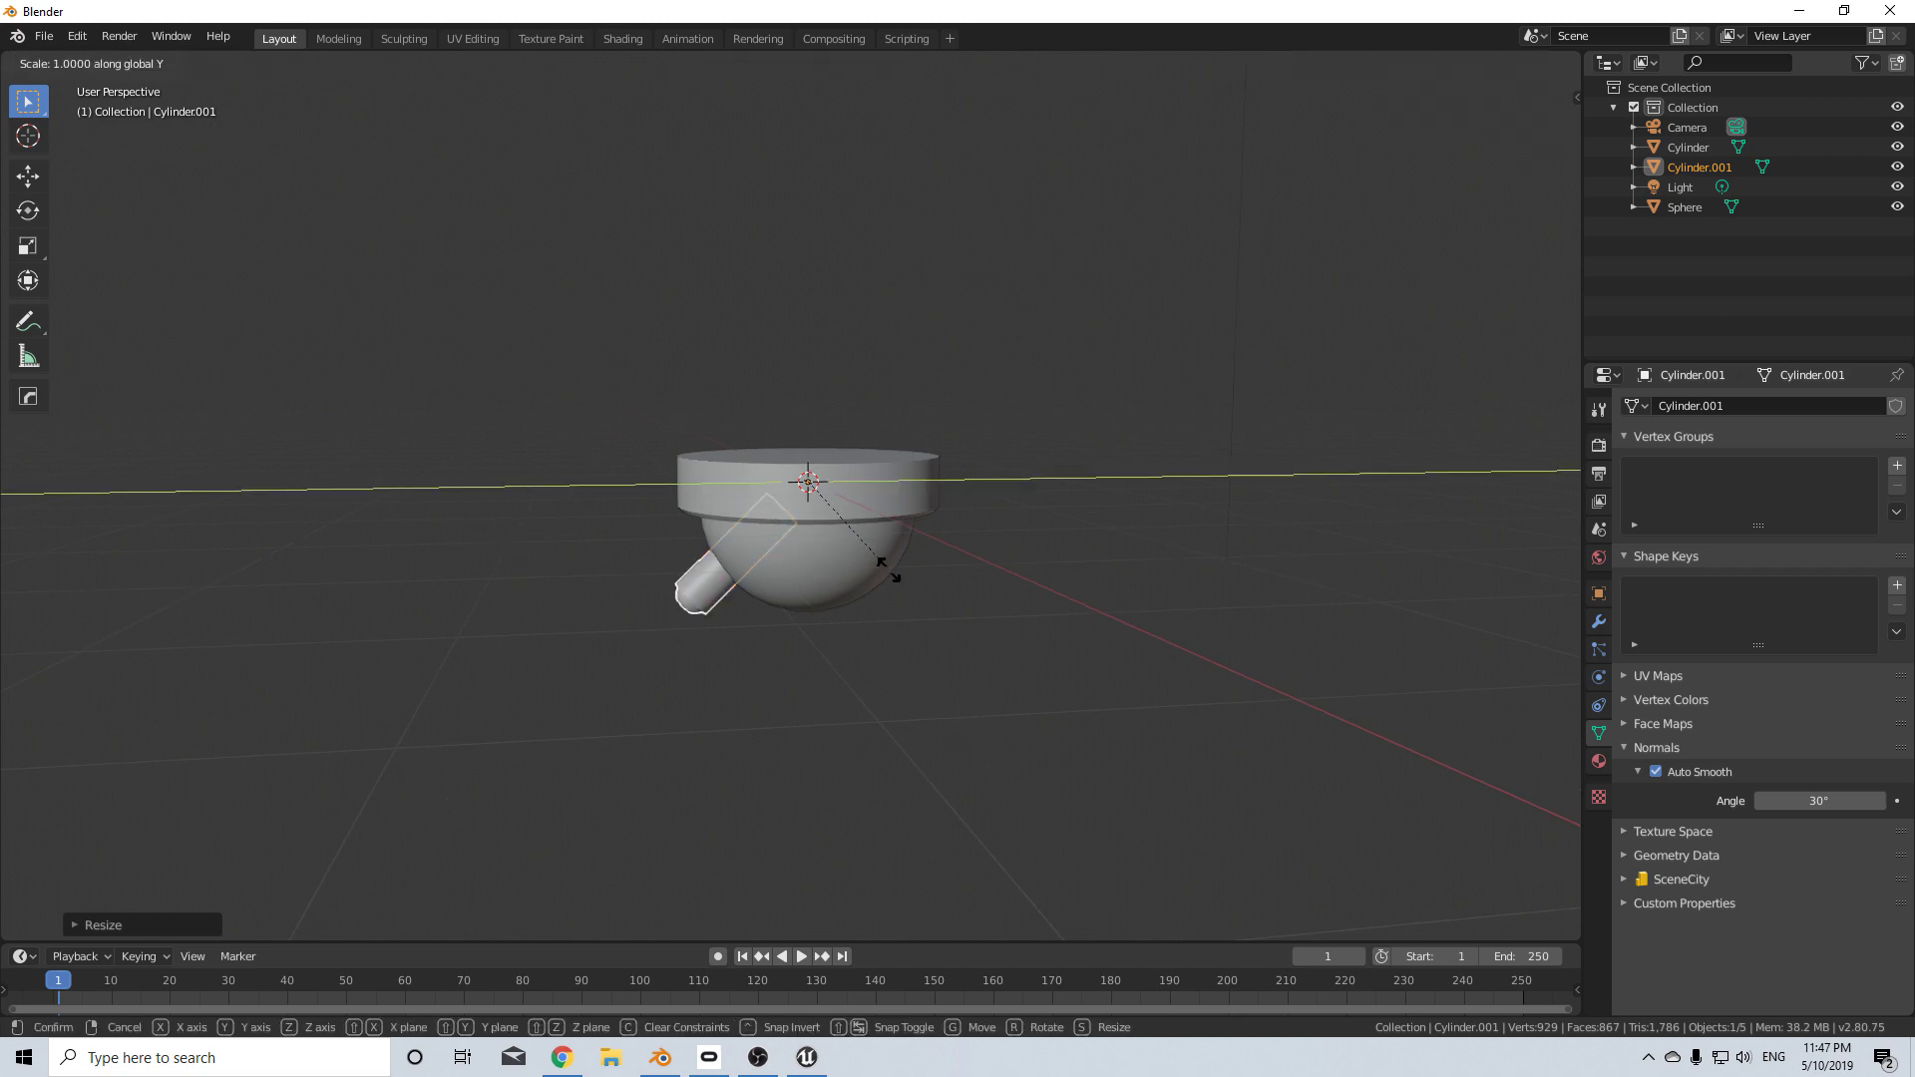
key(y)
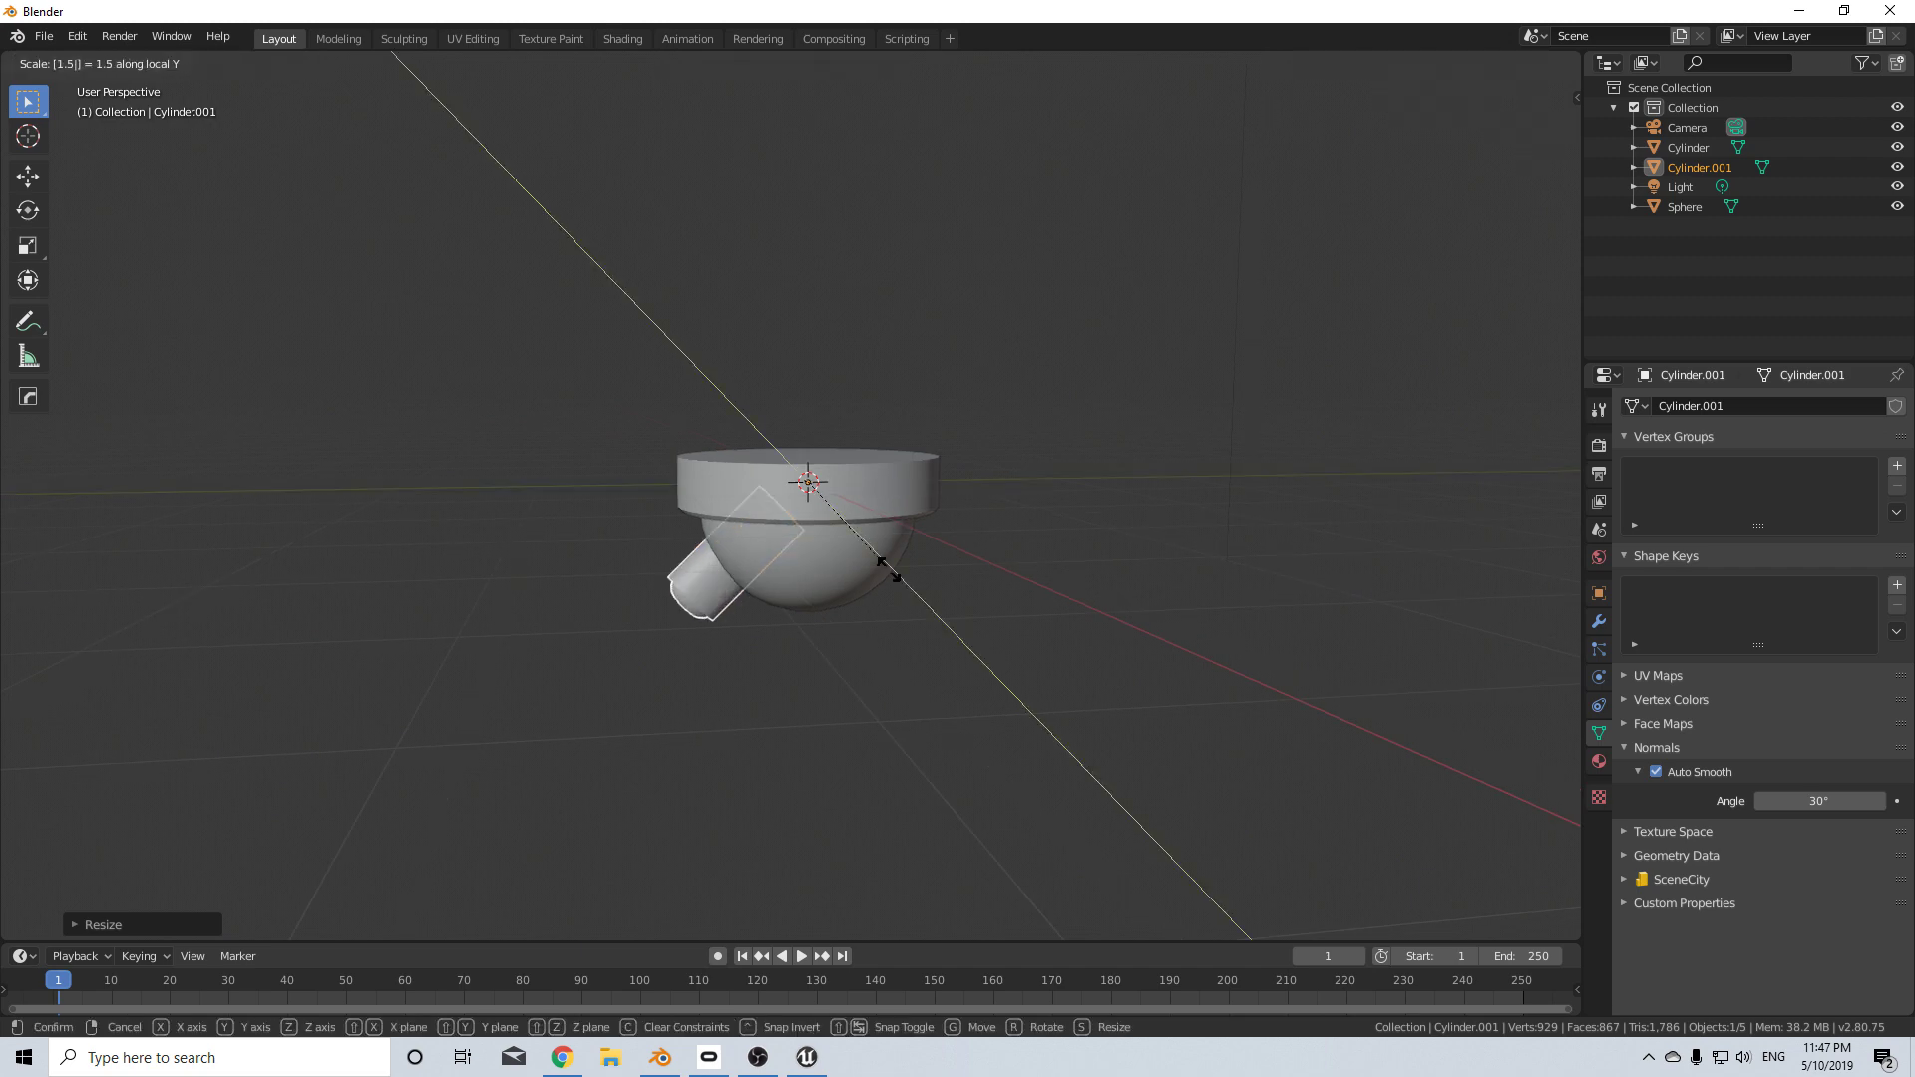
click(890, 572)
key(s)
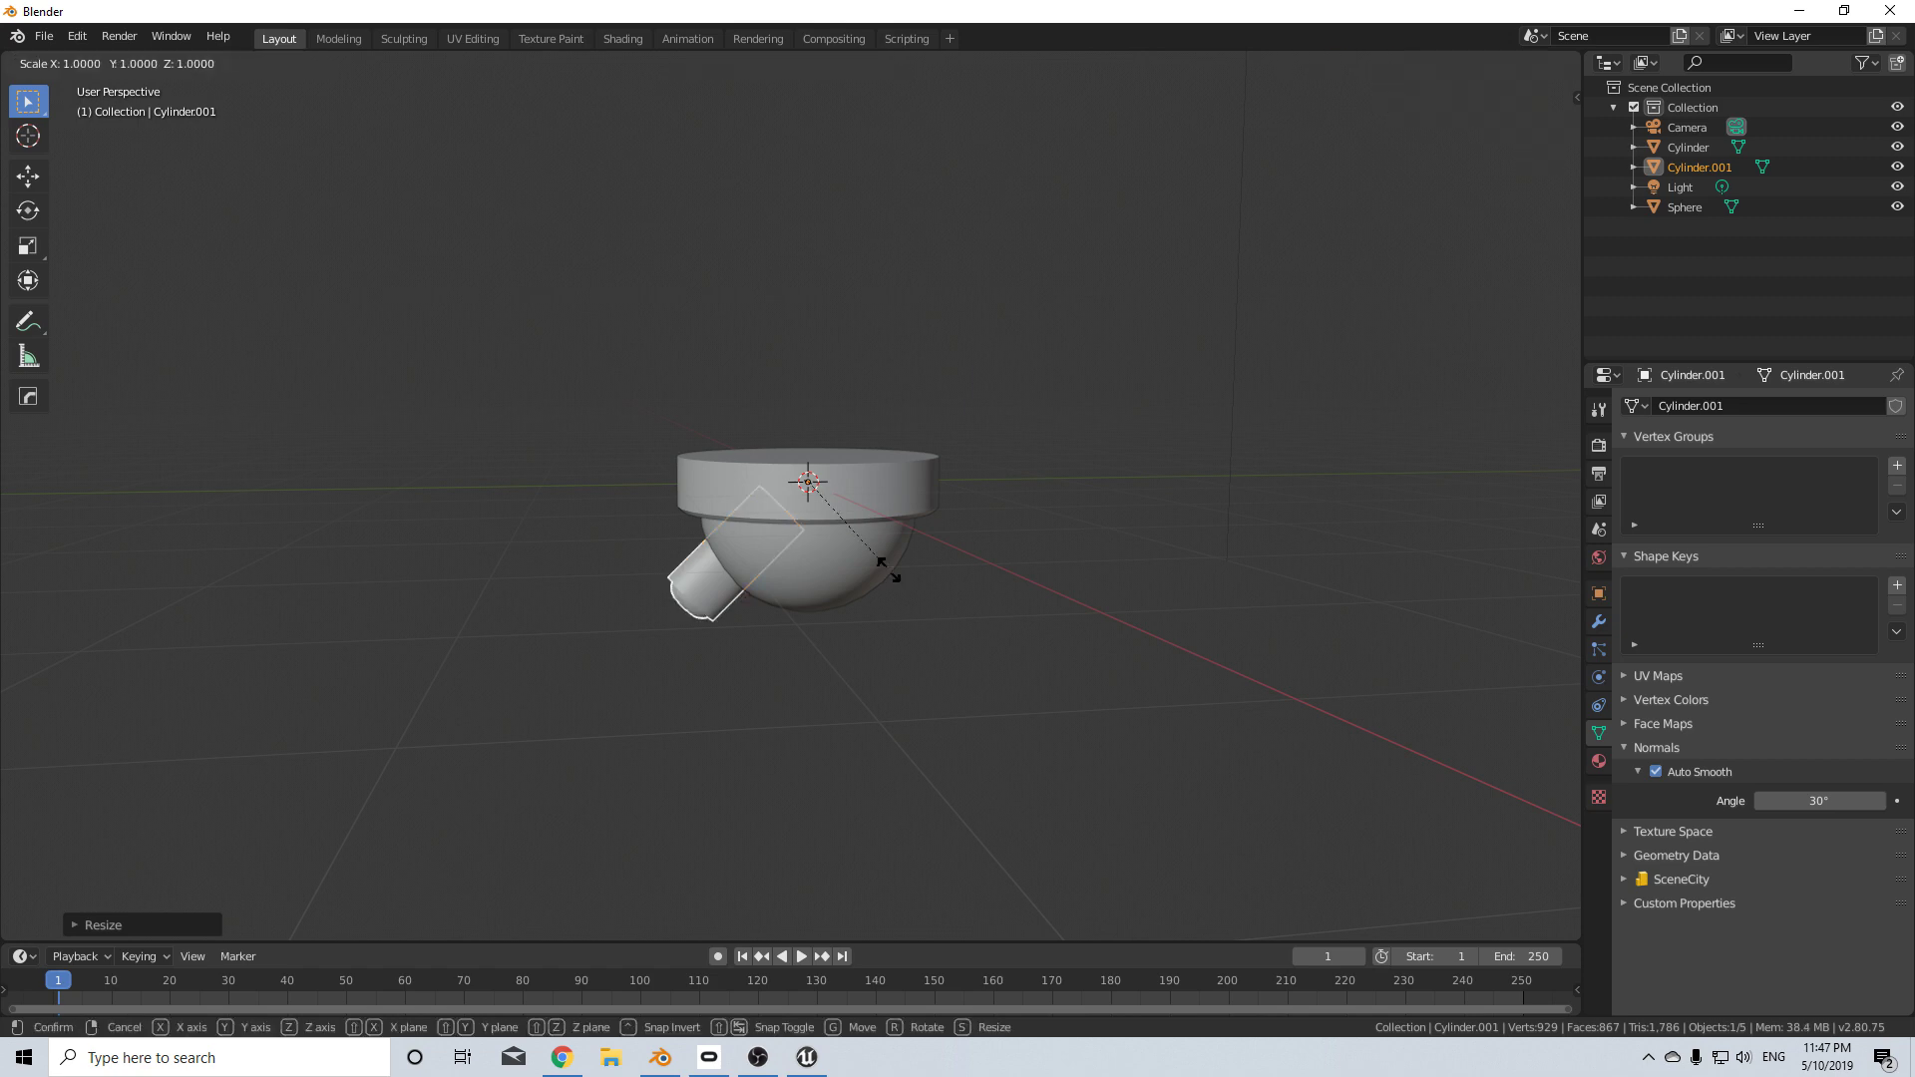
key(x)
key(x)
text(-1)
key(Return)
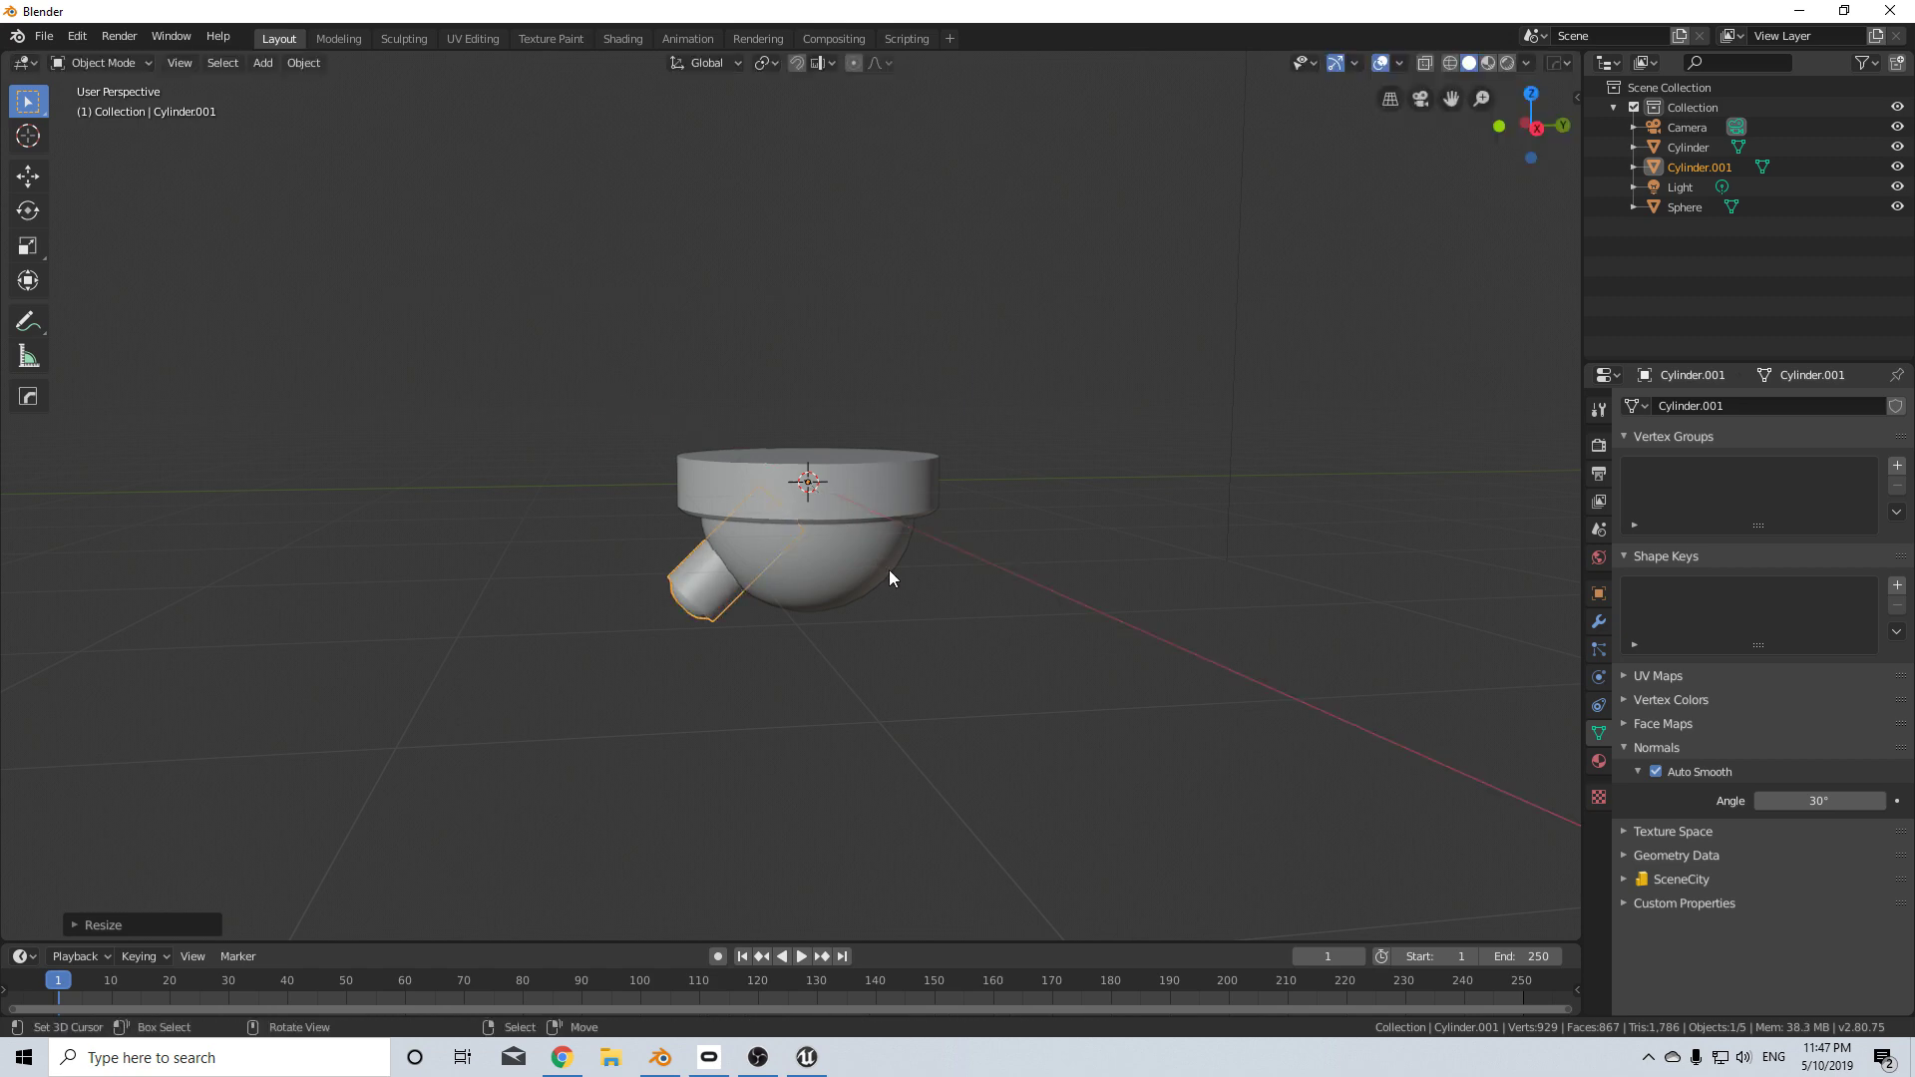
- Move the barrel's geometry about 0.22 m up and inward in the right orthographic view so less of it sticks out of the dome
middle_drag(854, 570, 968, 542)
scroll(959, 544, up, 2)
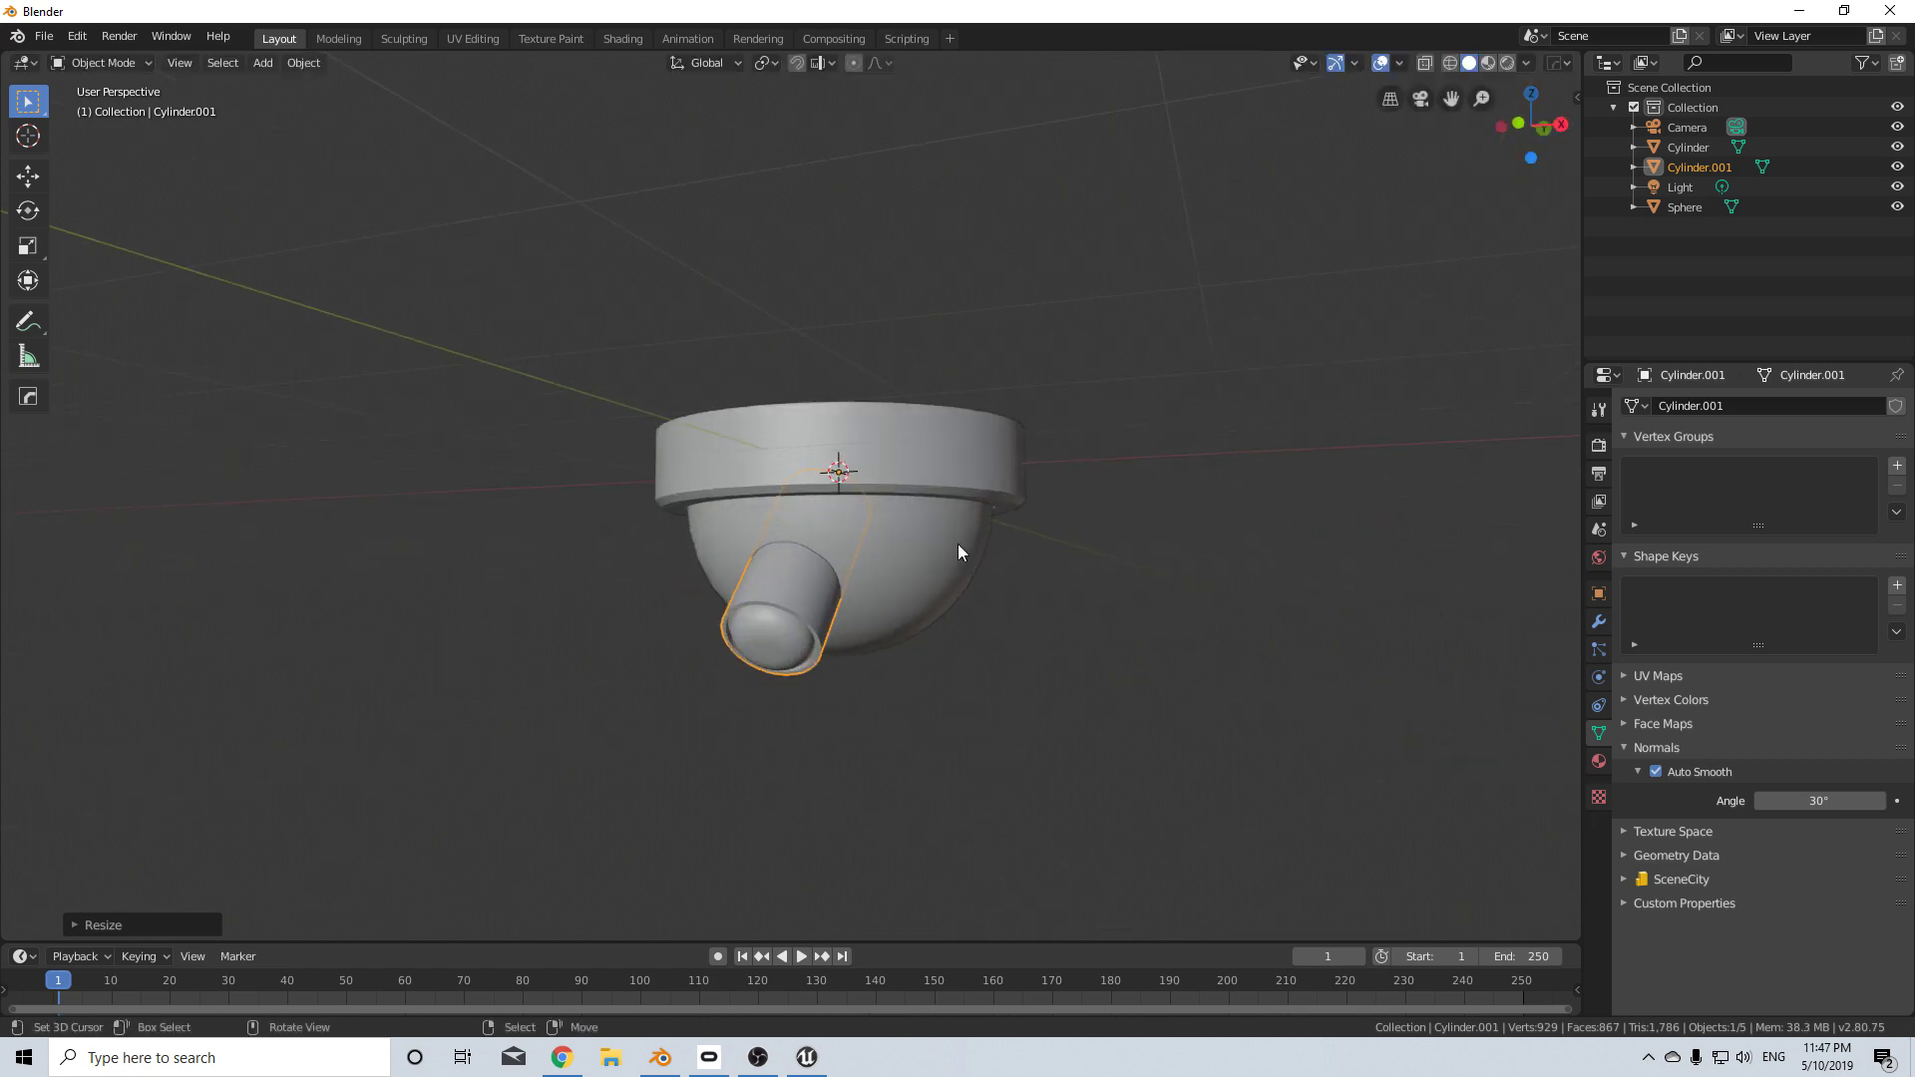
middle_drag(965, 553, 787, 559)
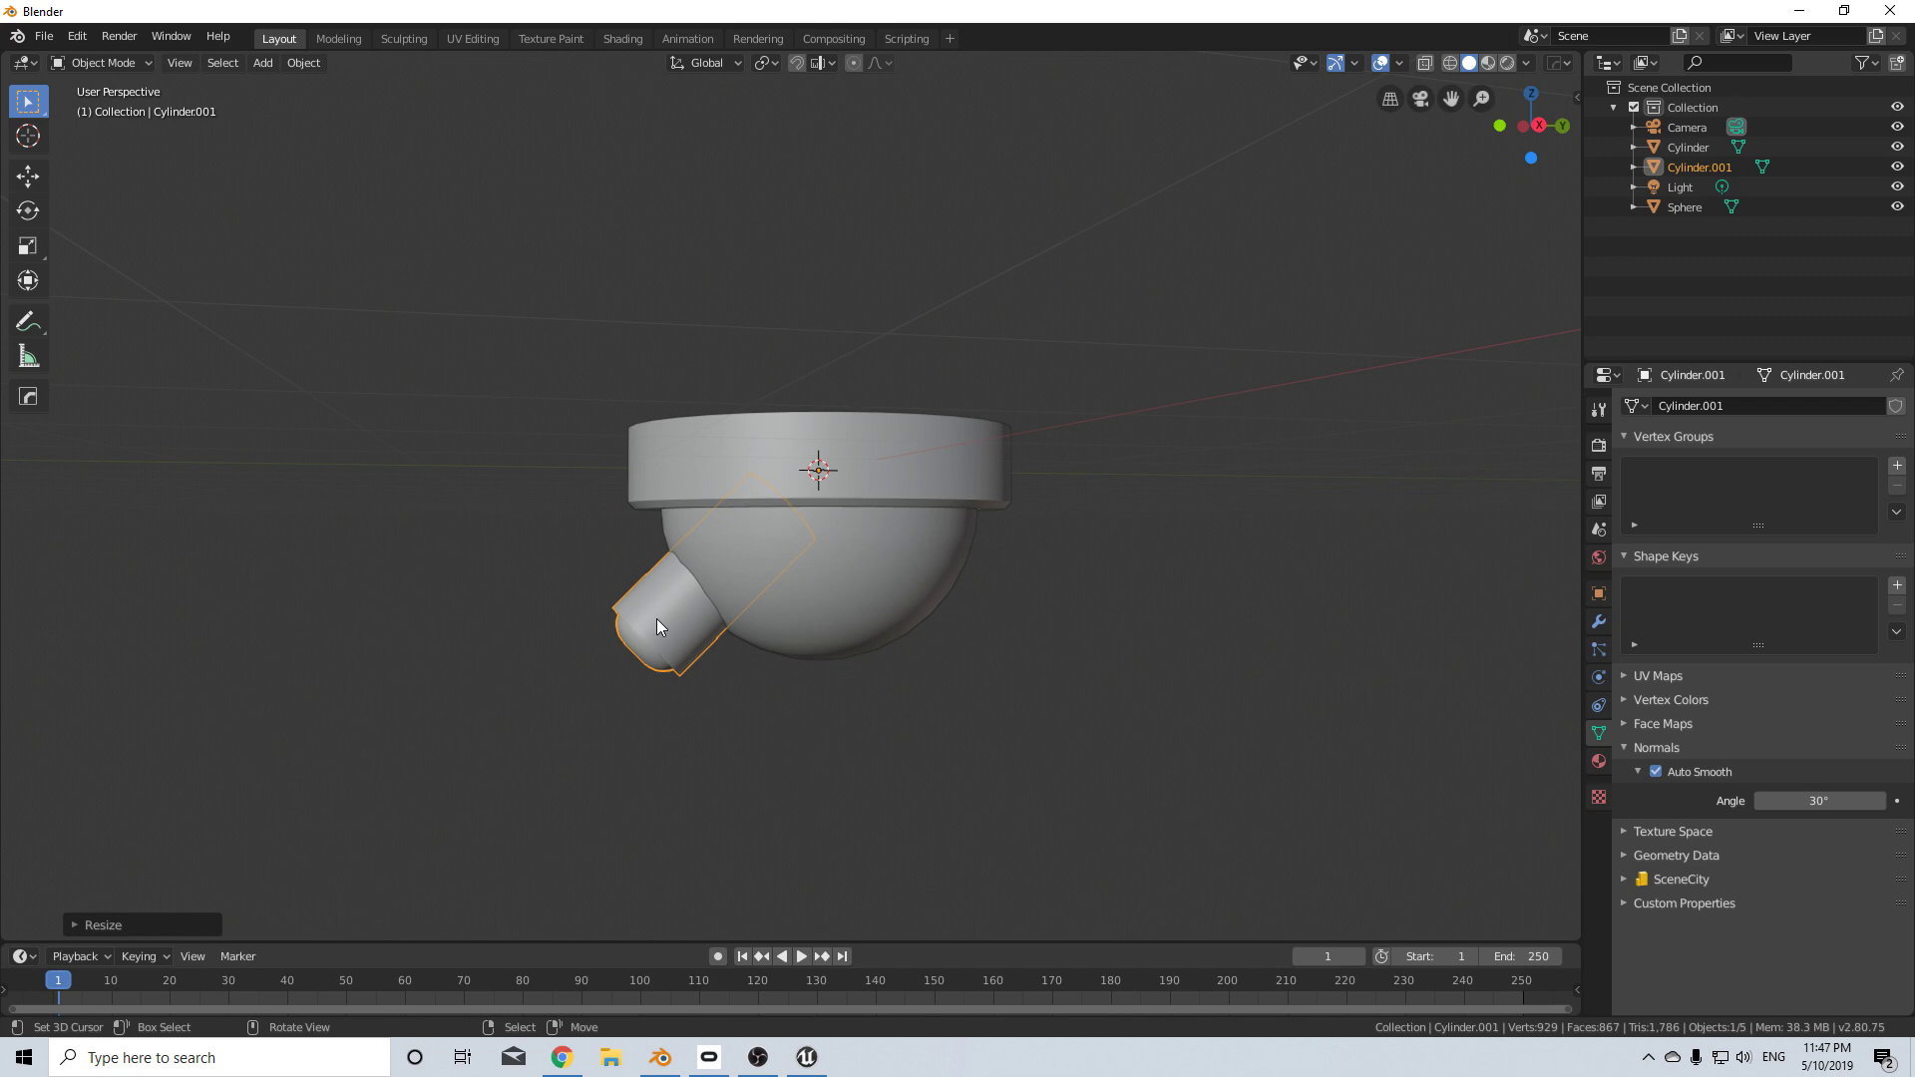
middle_drag(656, 620, 872, 606)
key(KP_3)
key(Tab)
key(alt+z)
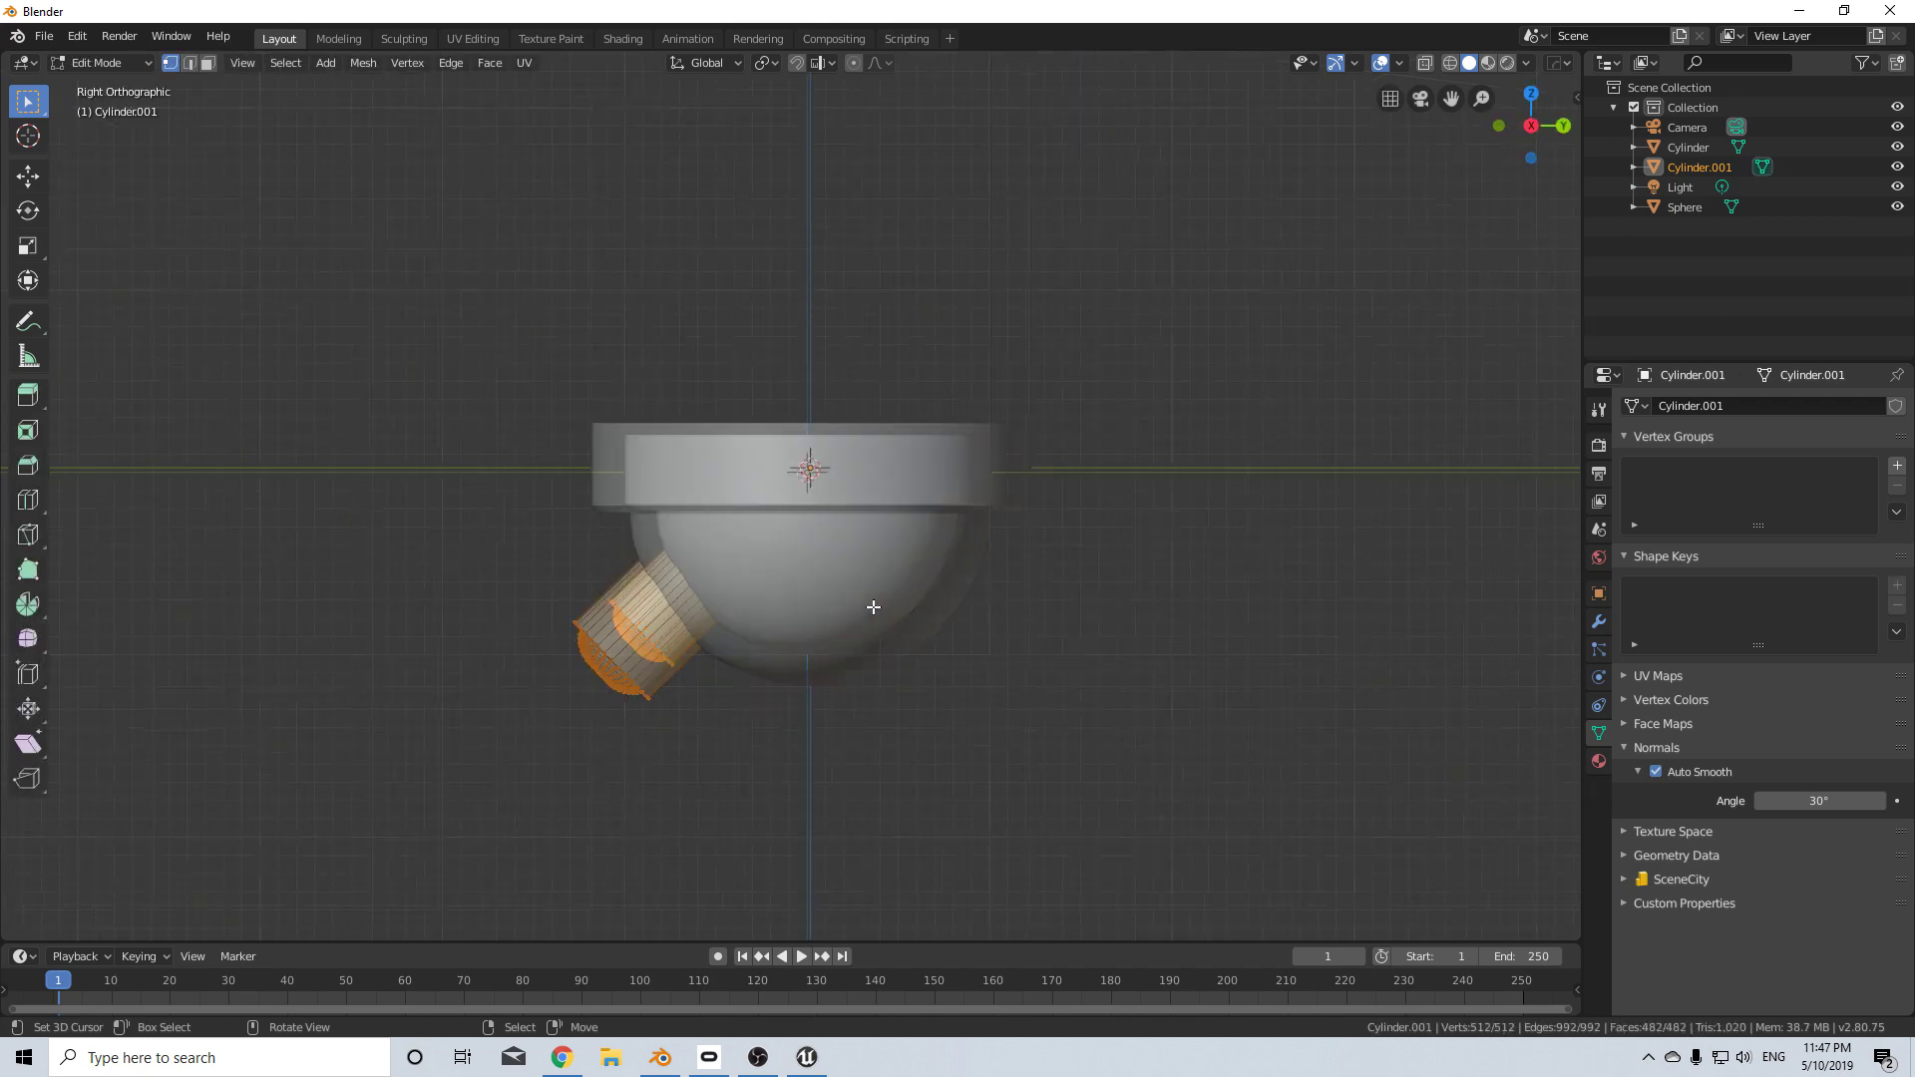
scroll(874, 607, up, 3)
key(g)
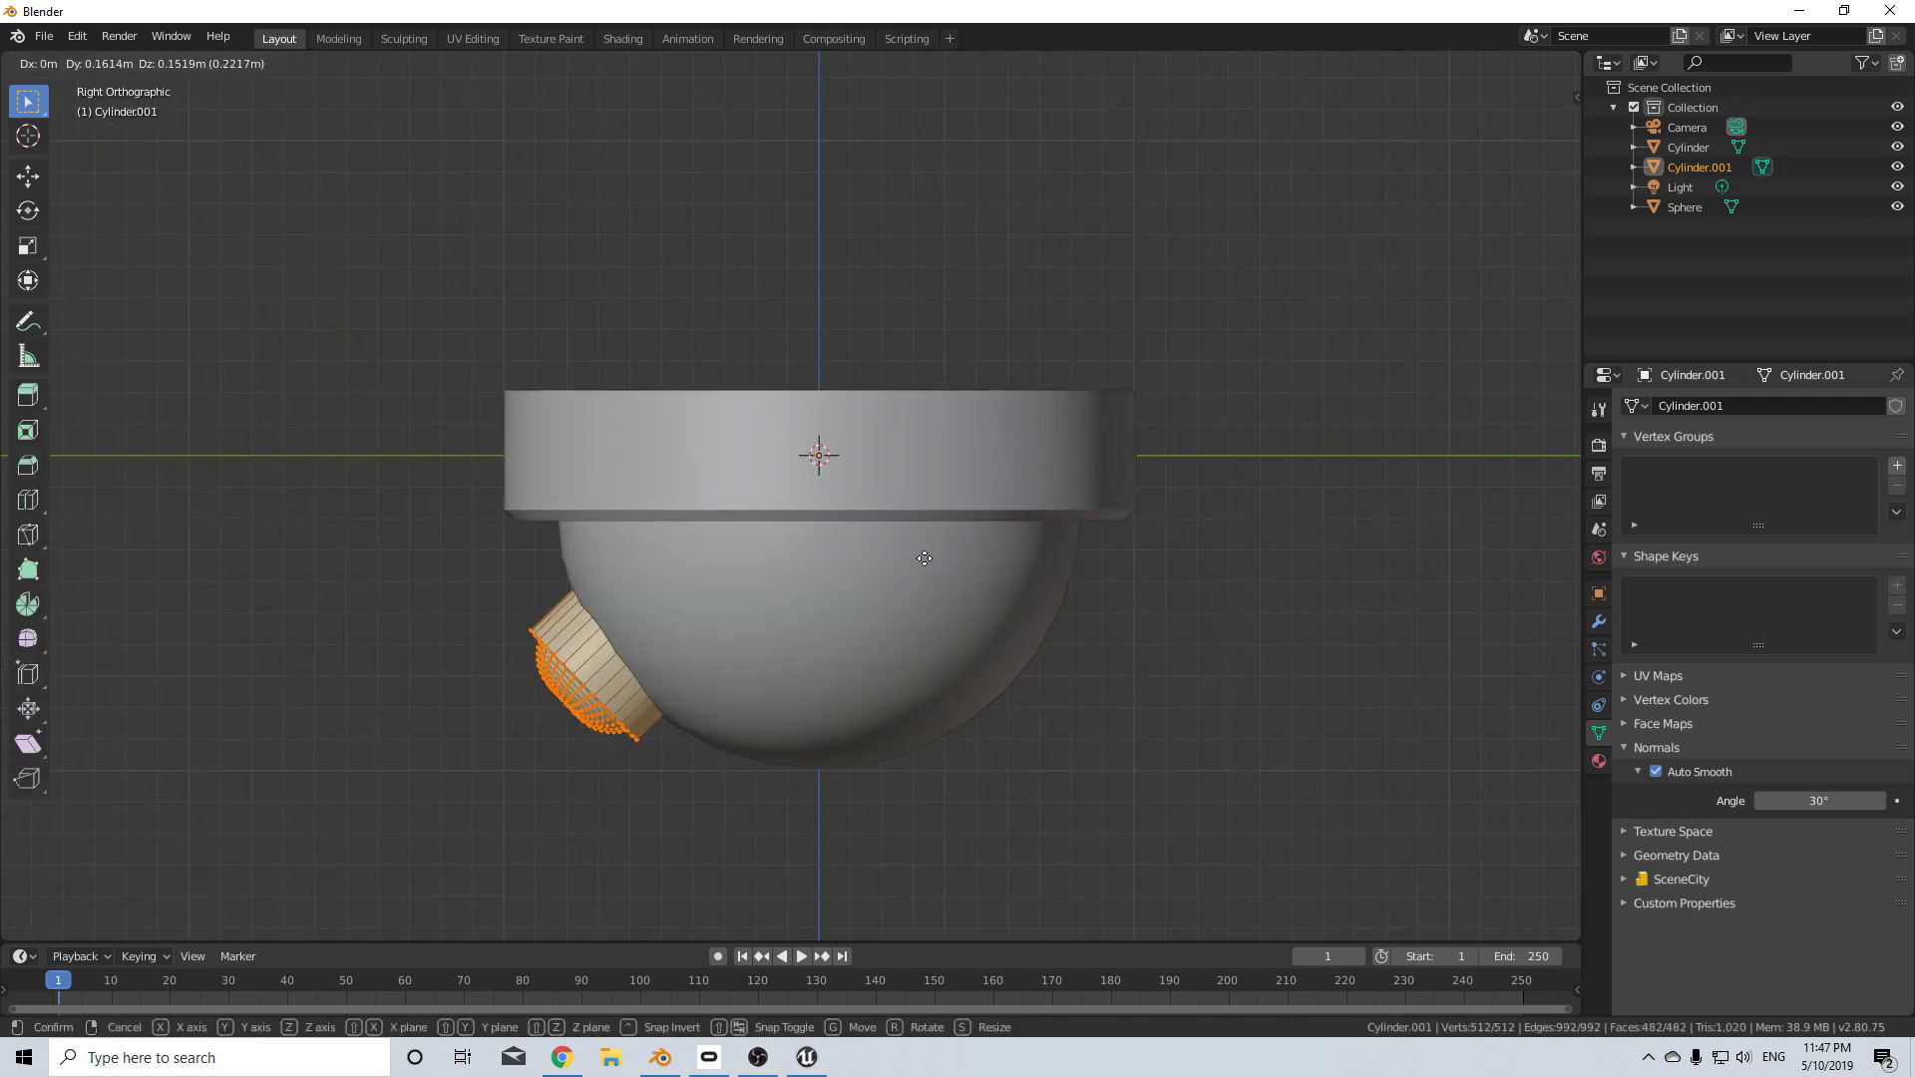
click(921, 557)
key(Tab)
scroll(810, 584, down, 2)
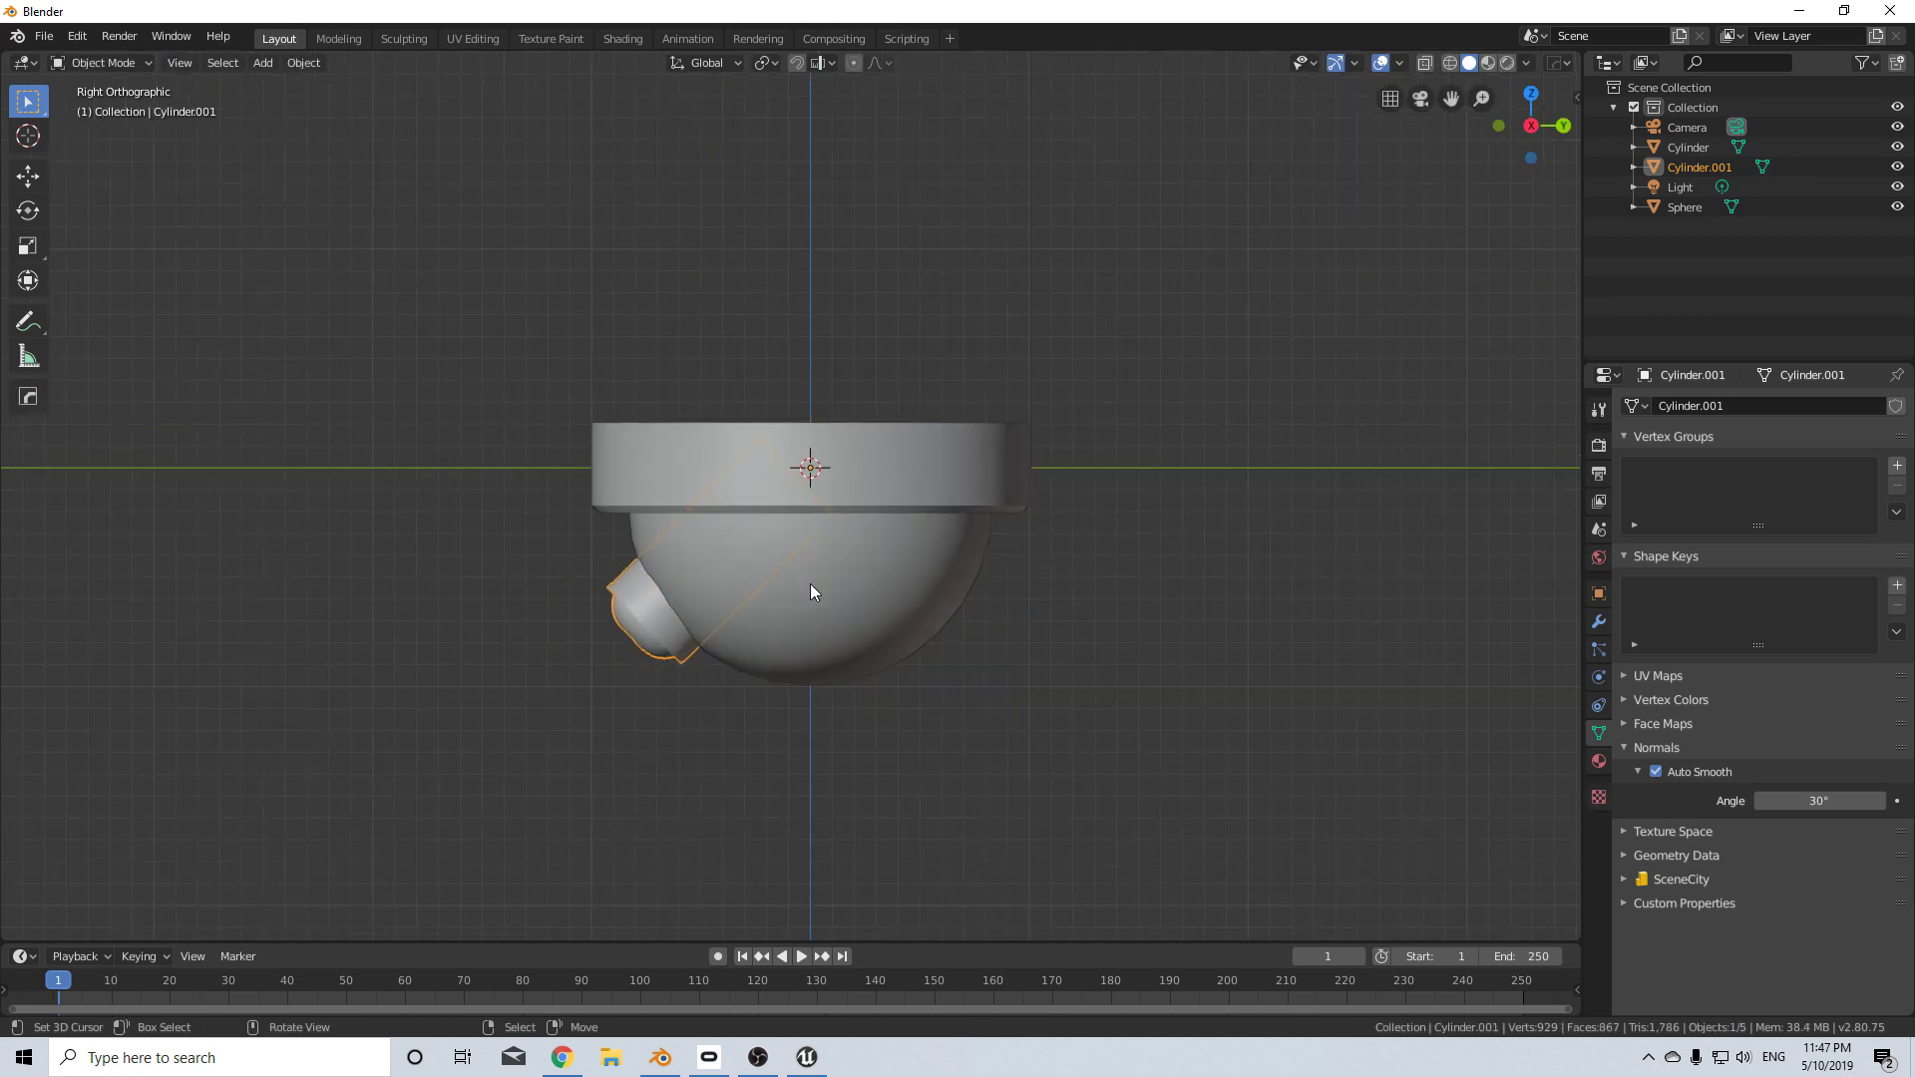
middle_drag(810, 583, 842, 517)
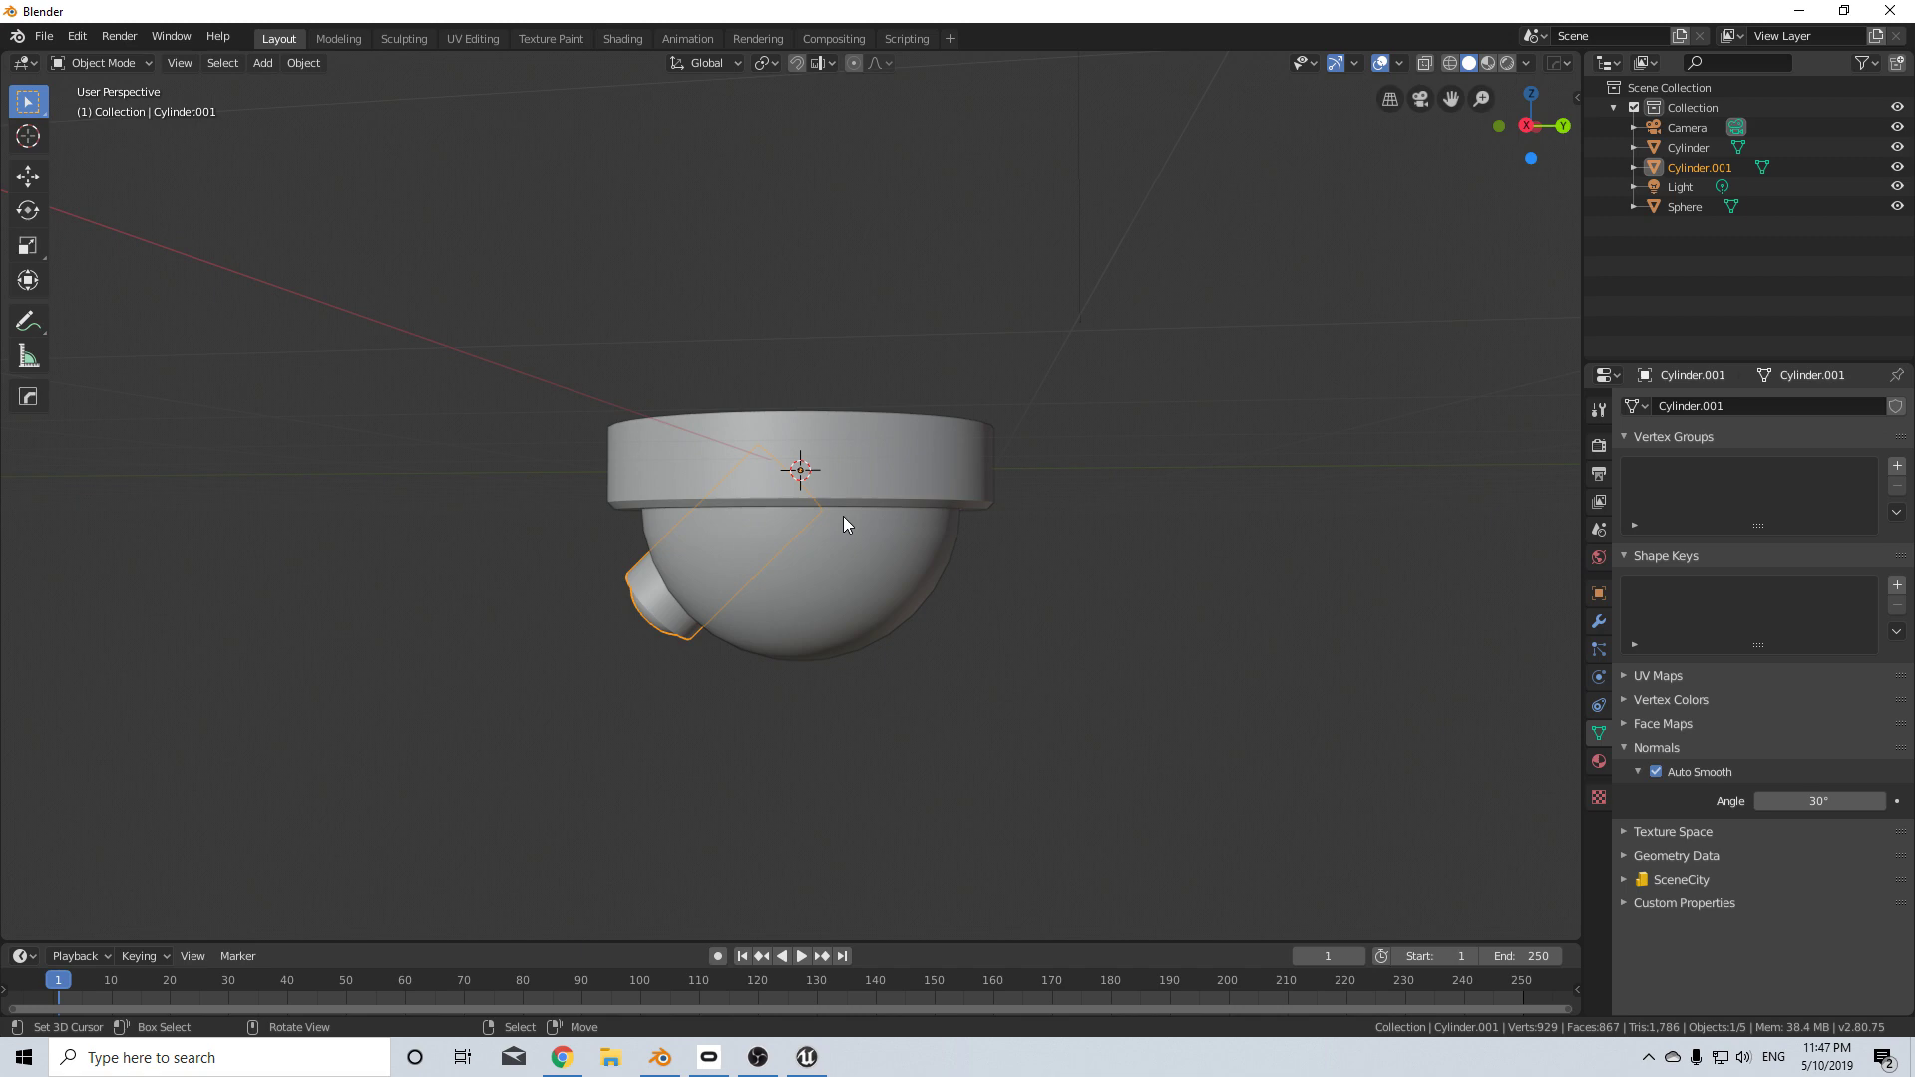
scroll(842, 517, up, 2)
middle_drag(688, 569, 792, 545)
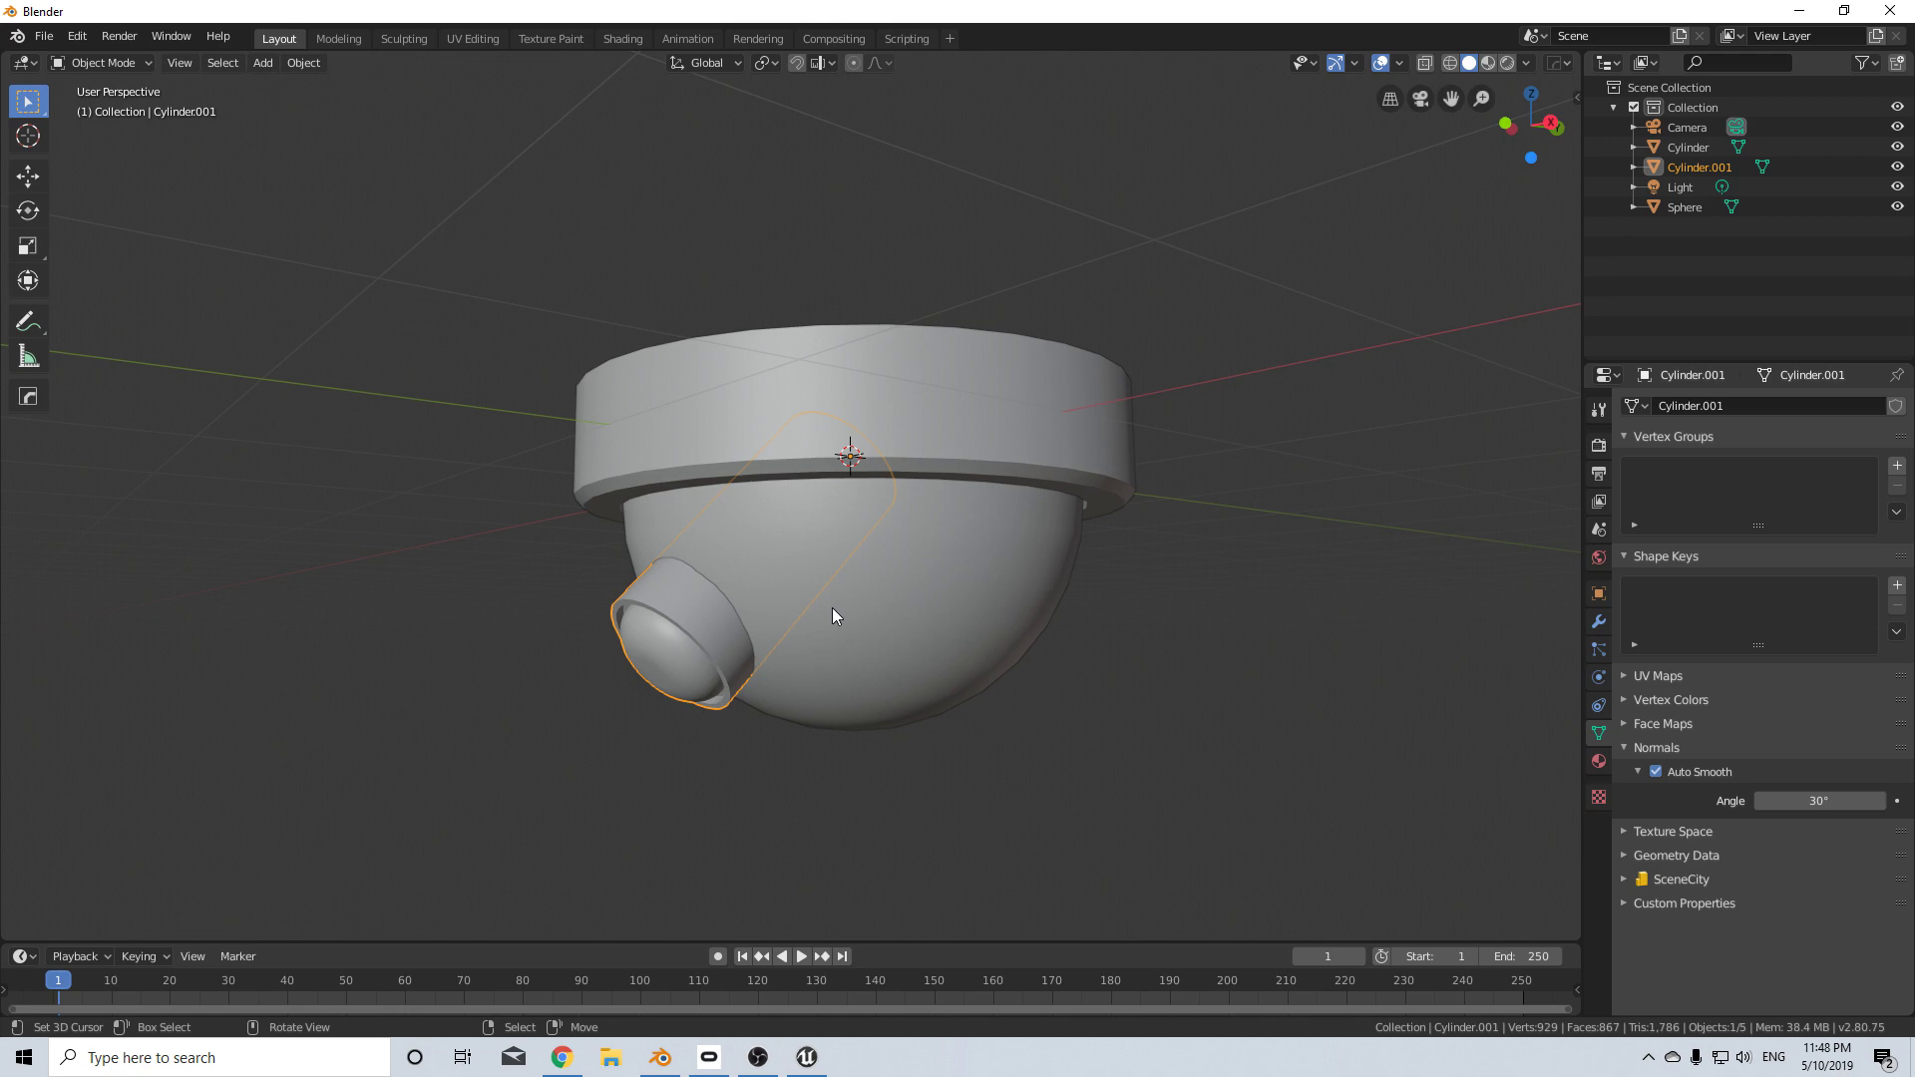
key(Tab)
middle_drag(1137, 559, 983, 488)
key(Tab)
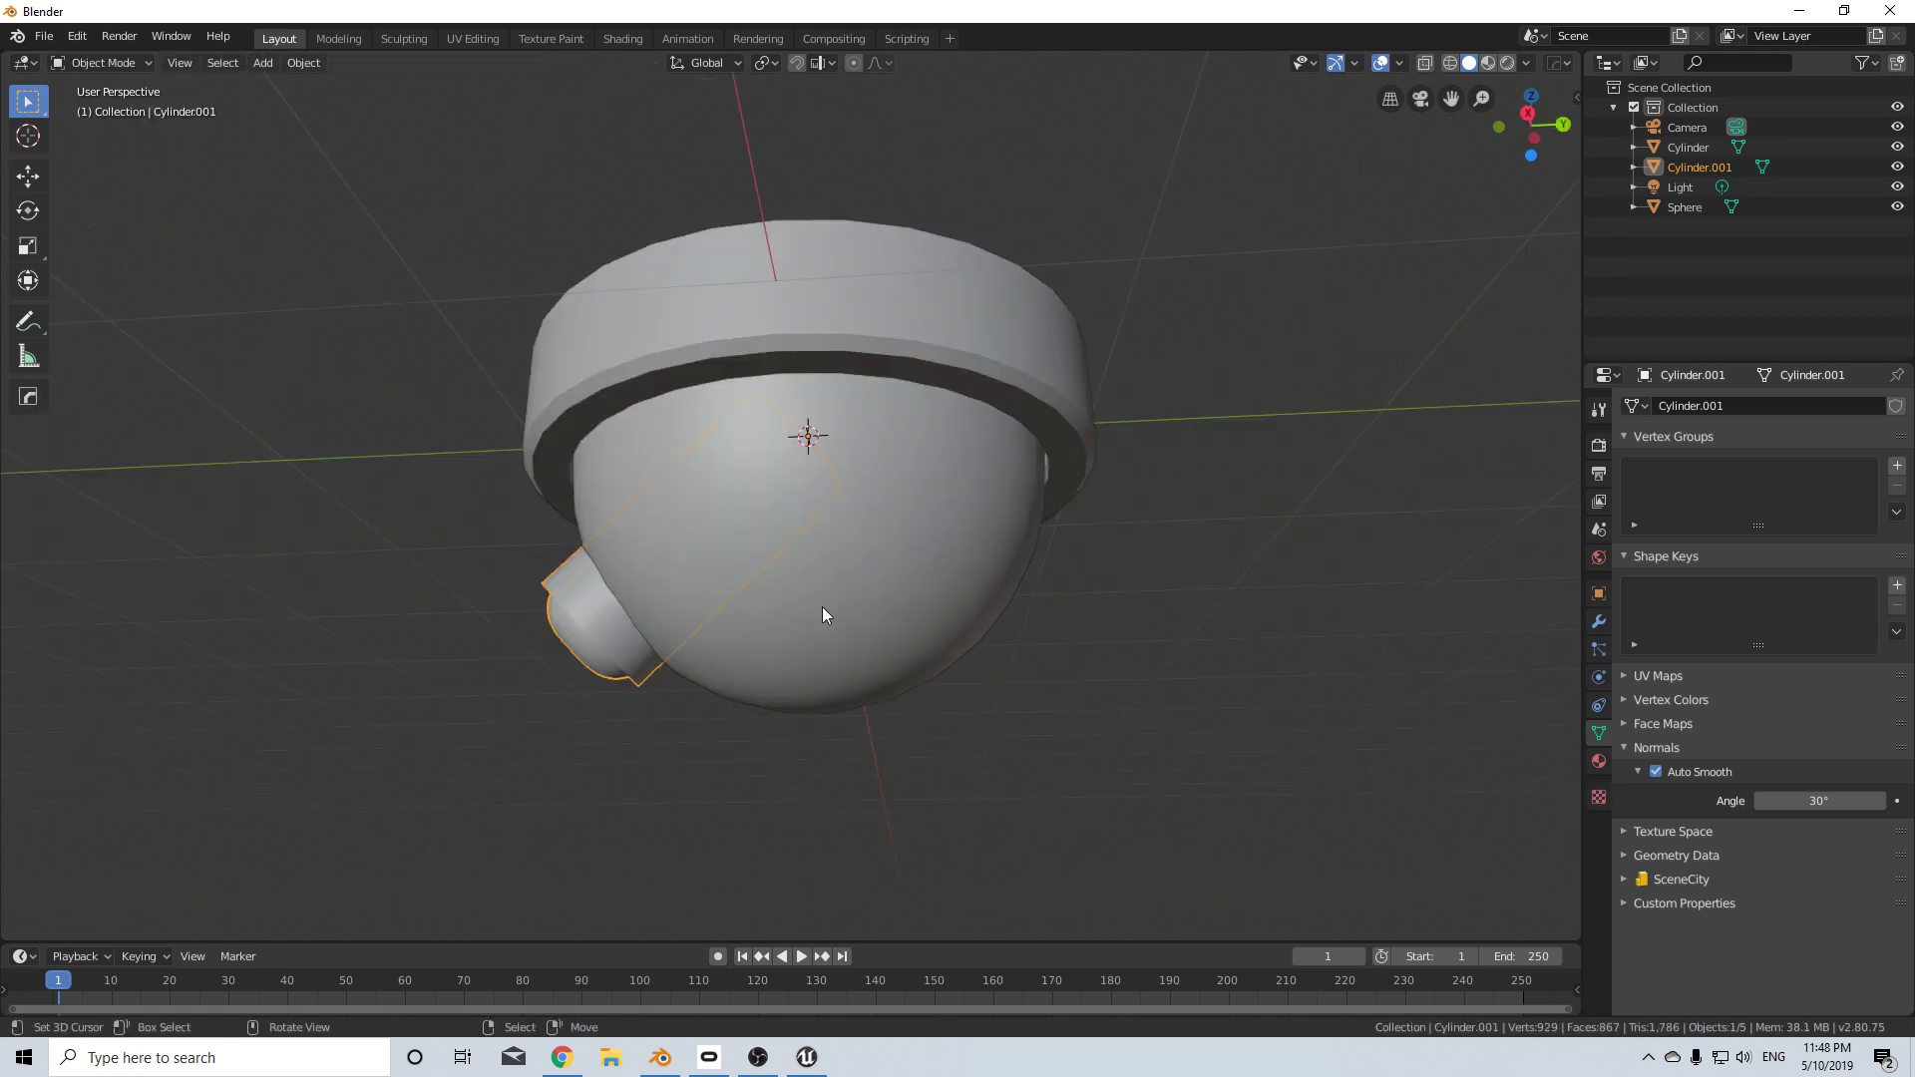
- Add an edge loop around the barrel and slide it just inside the dome's wall
key(KP_3)
scroll(790, 596, up, 4)
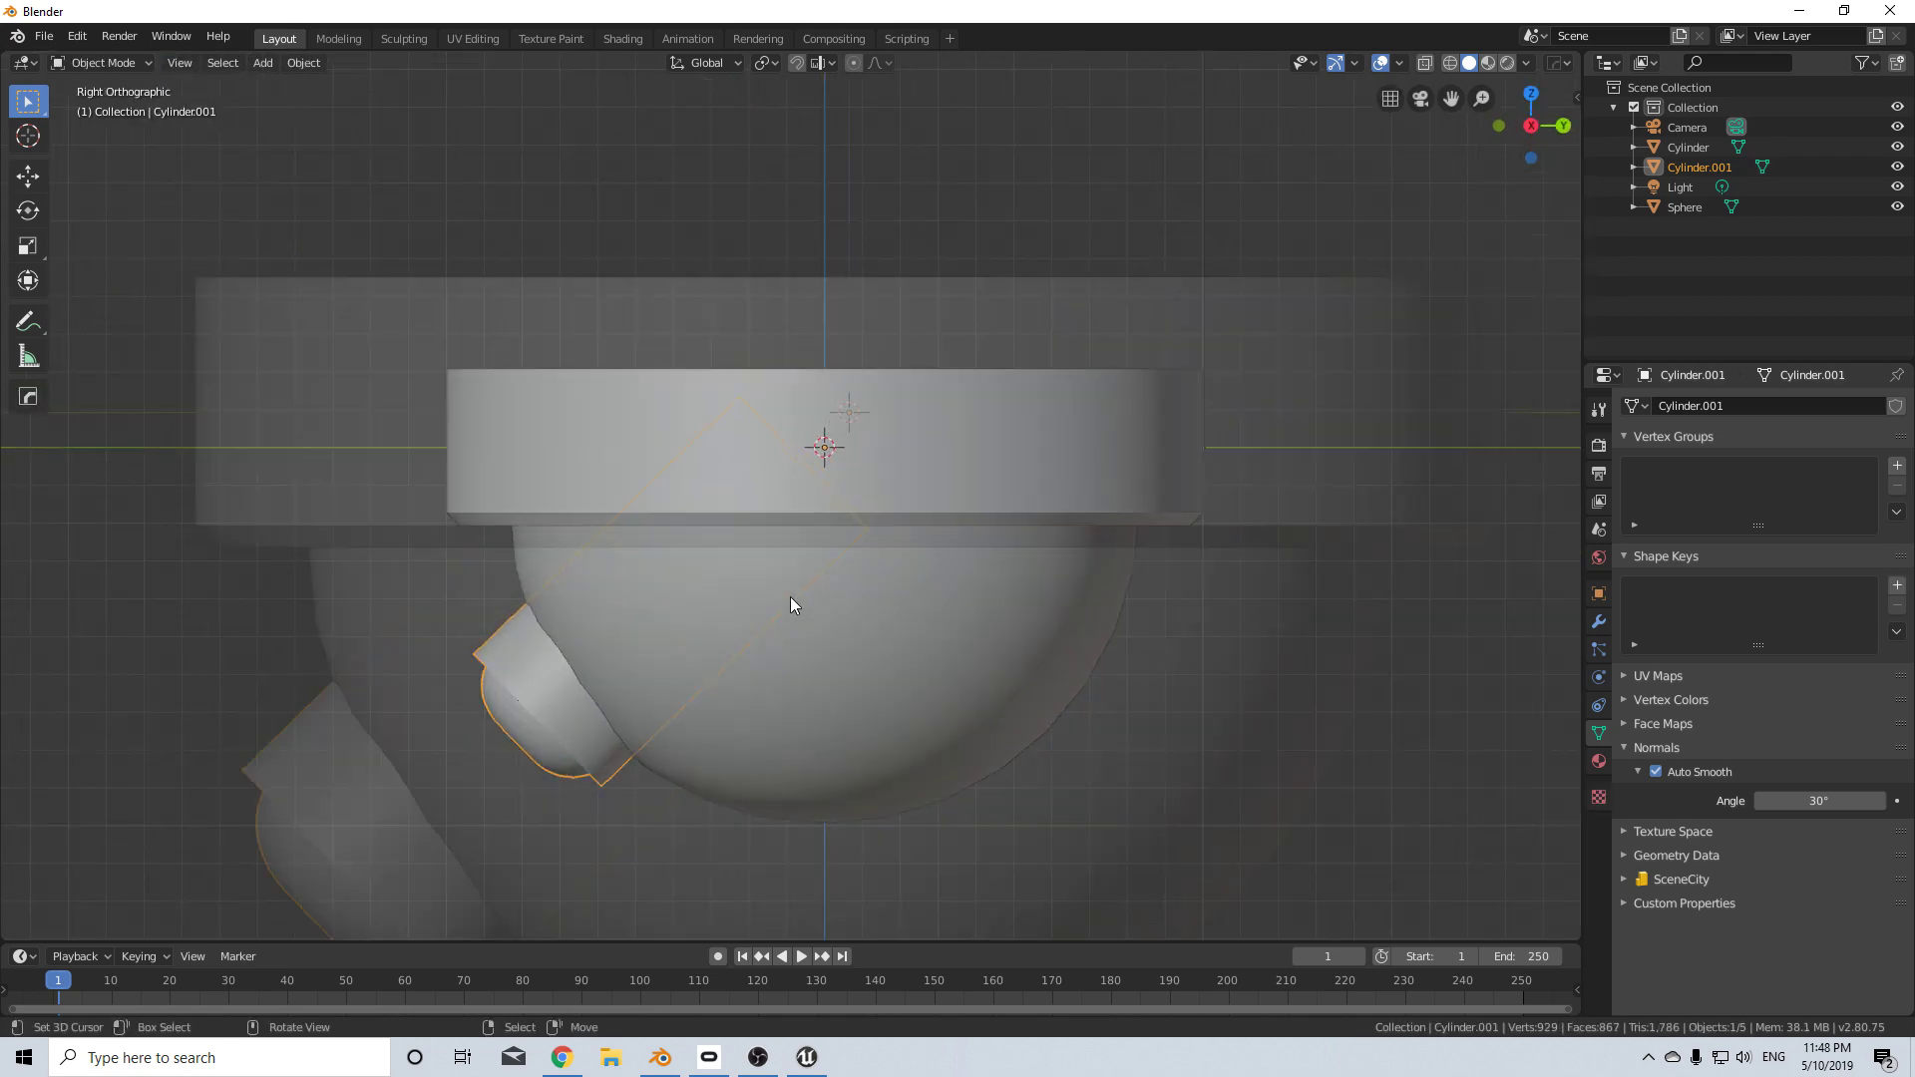
shift+middle_drag(634, 667, 644, 527)
key(Tab)
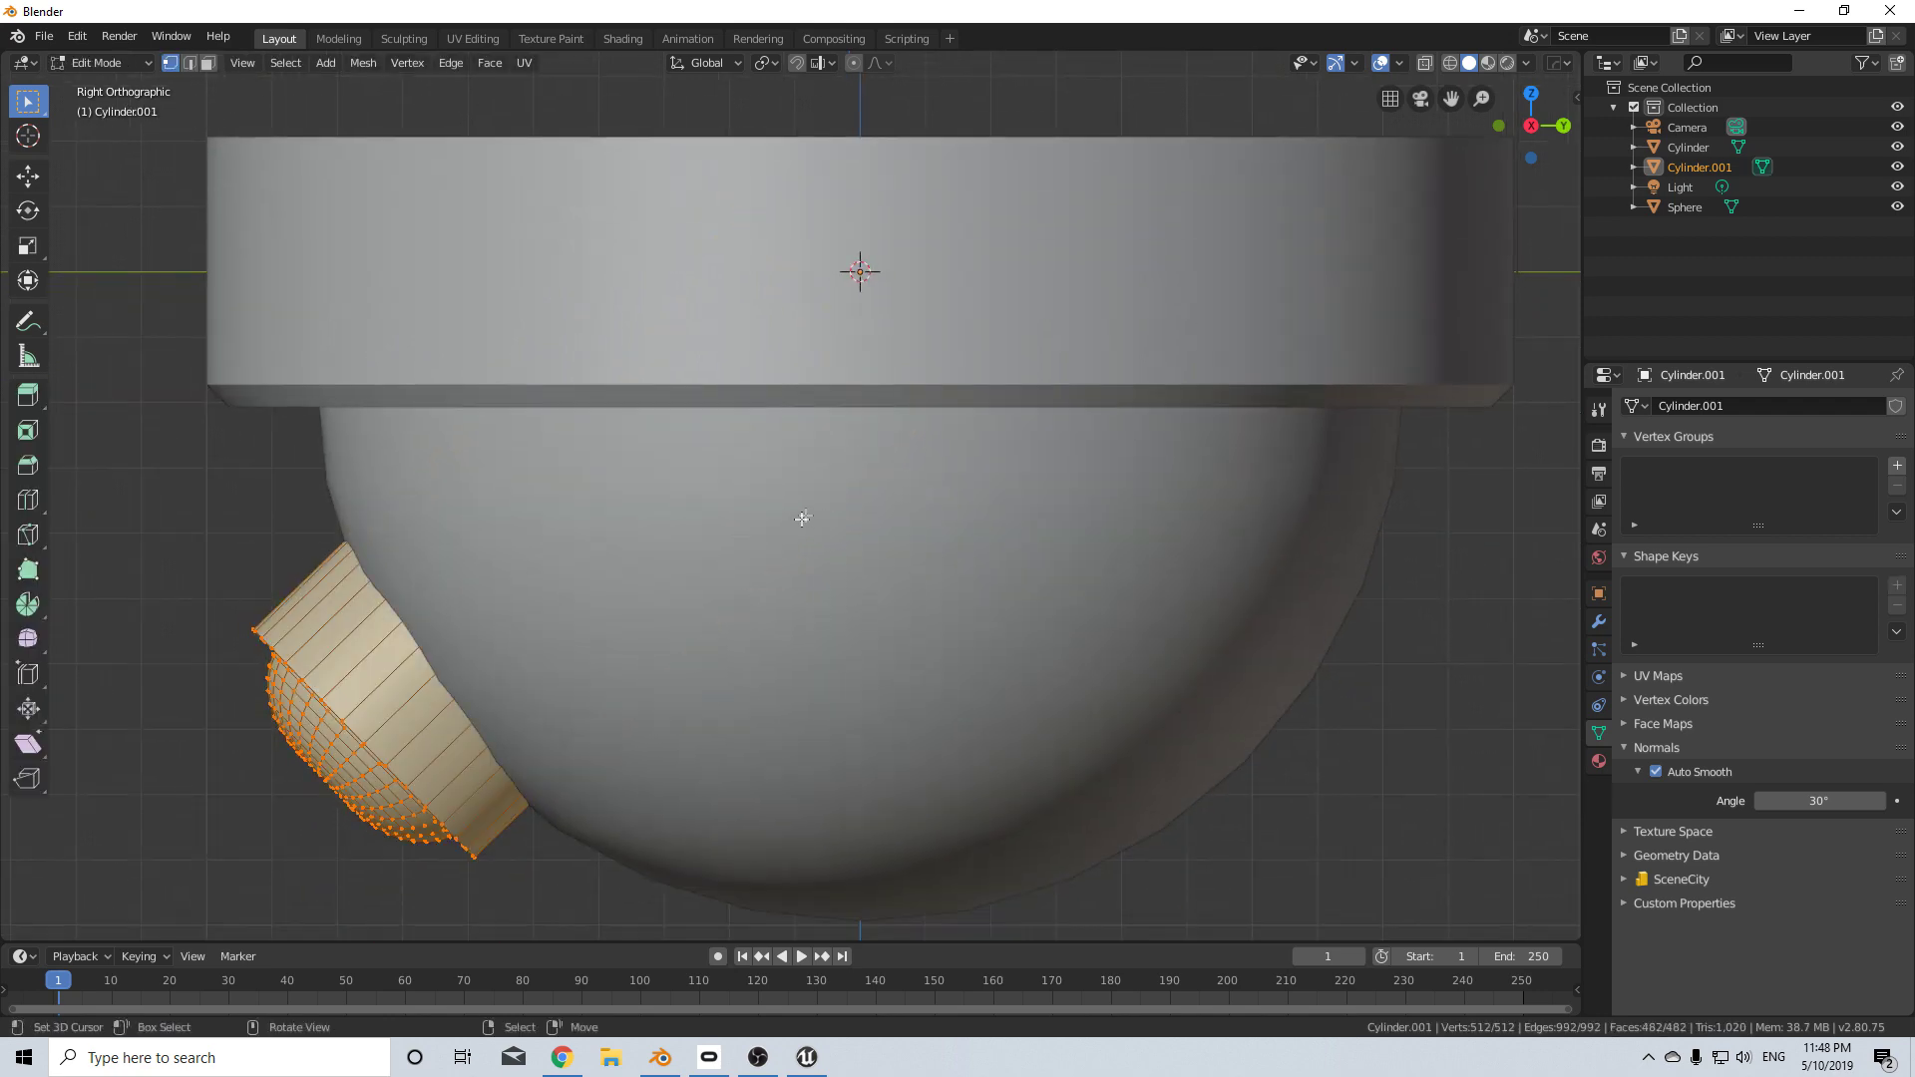
key(ctrl+r)
click(494, 763)
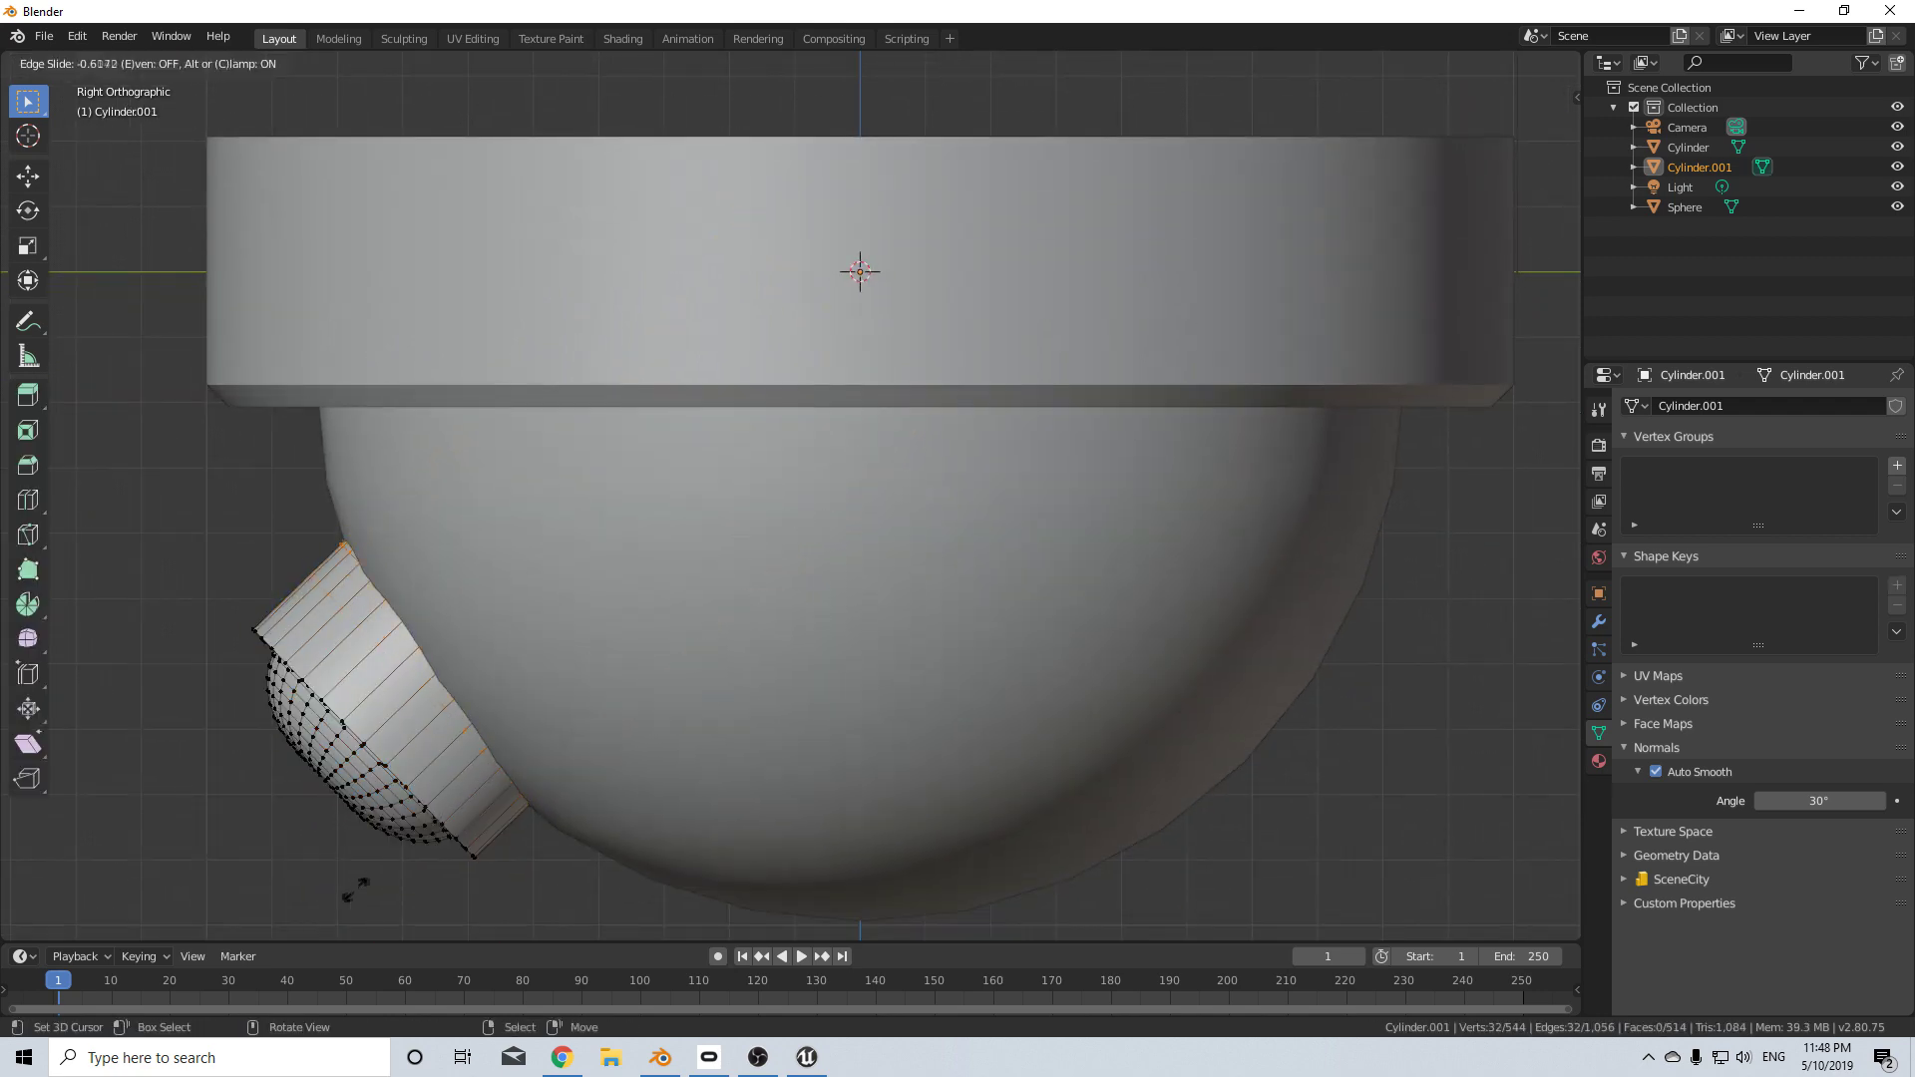
click(375, 874)
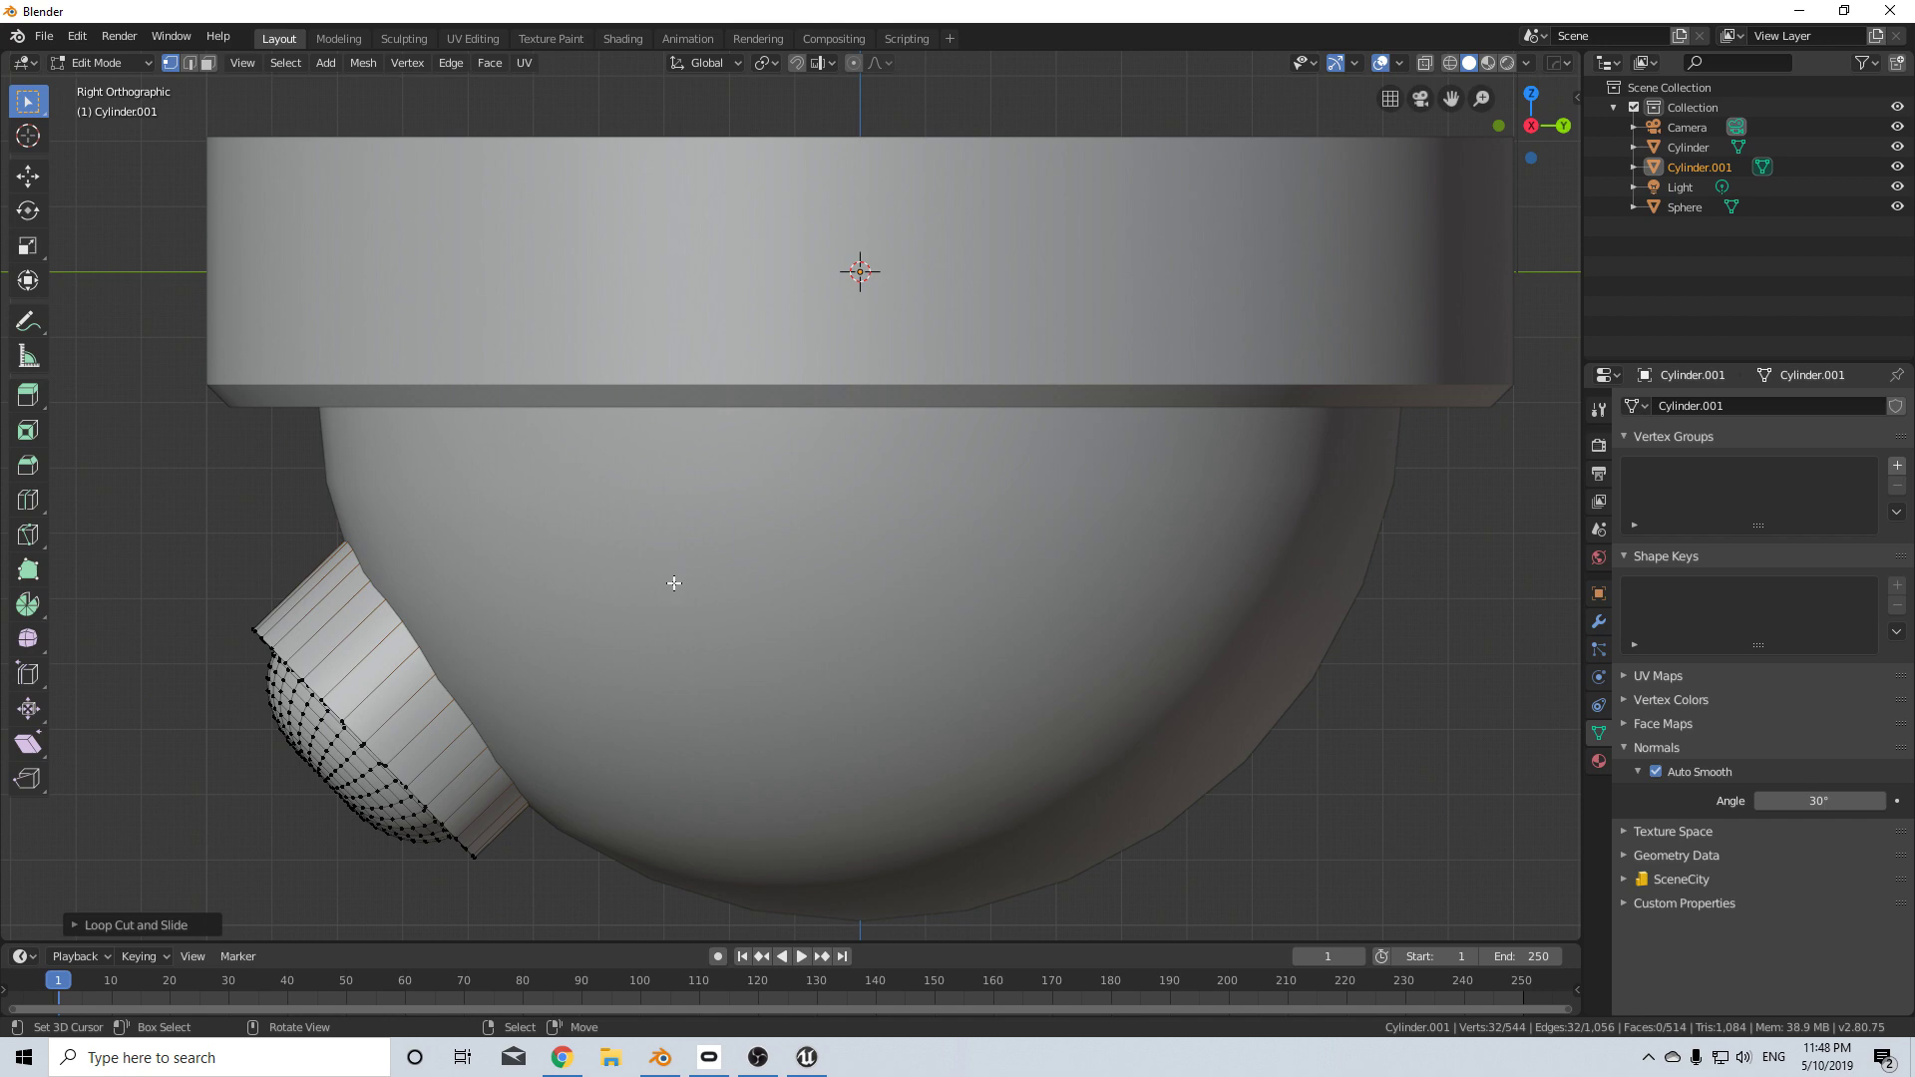
- In wireframe shading, rip the barrel at the new edge loop and delete the inner section hidden inside the dome
key(z)
click(545, 590)
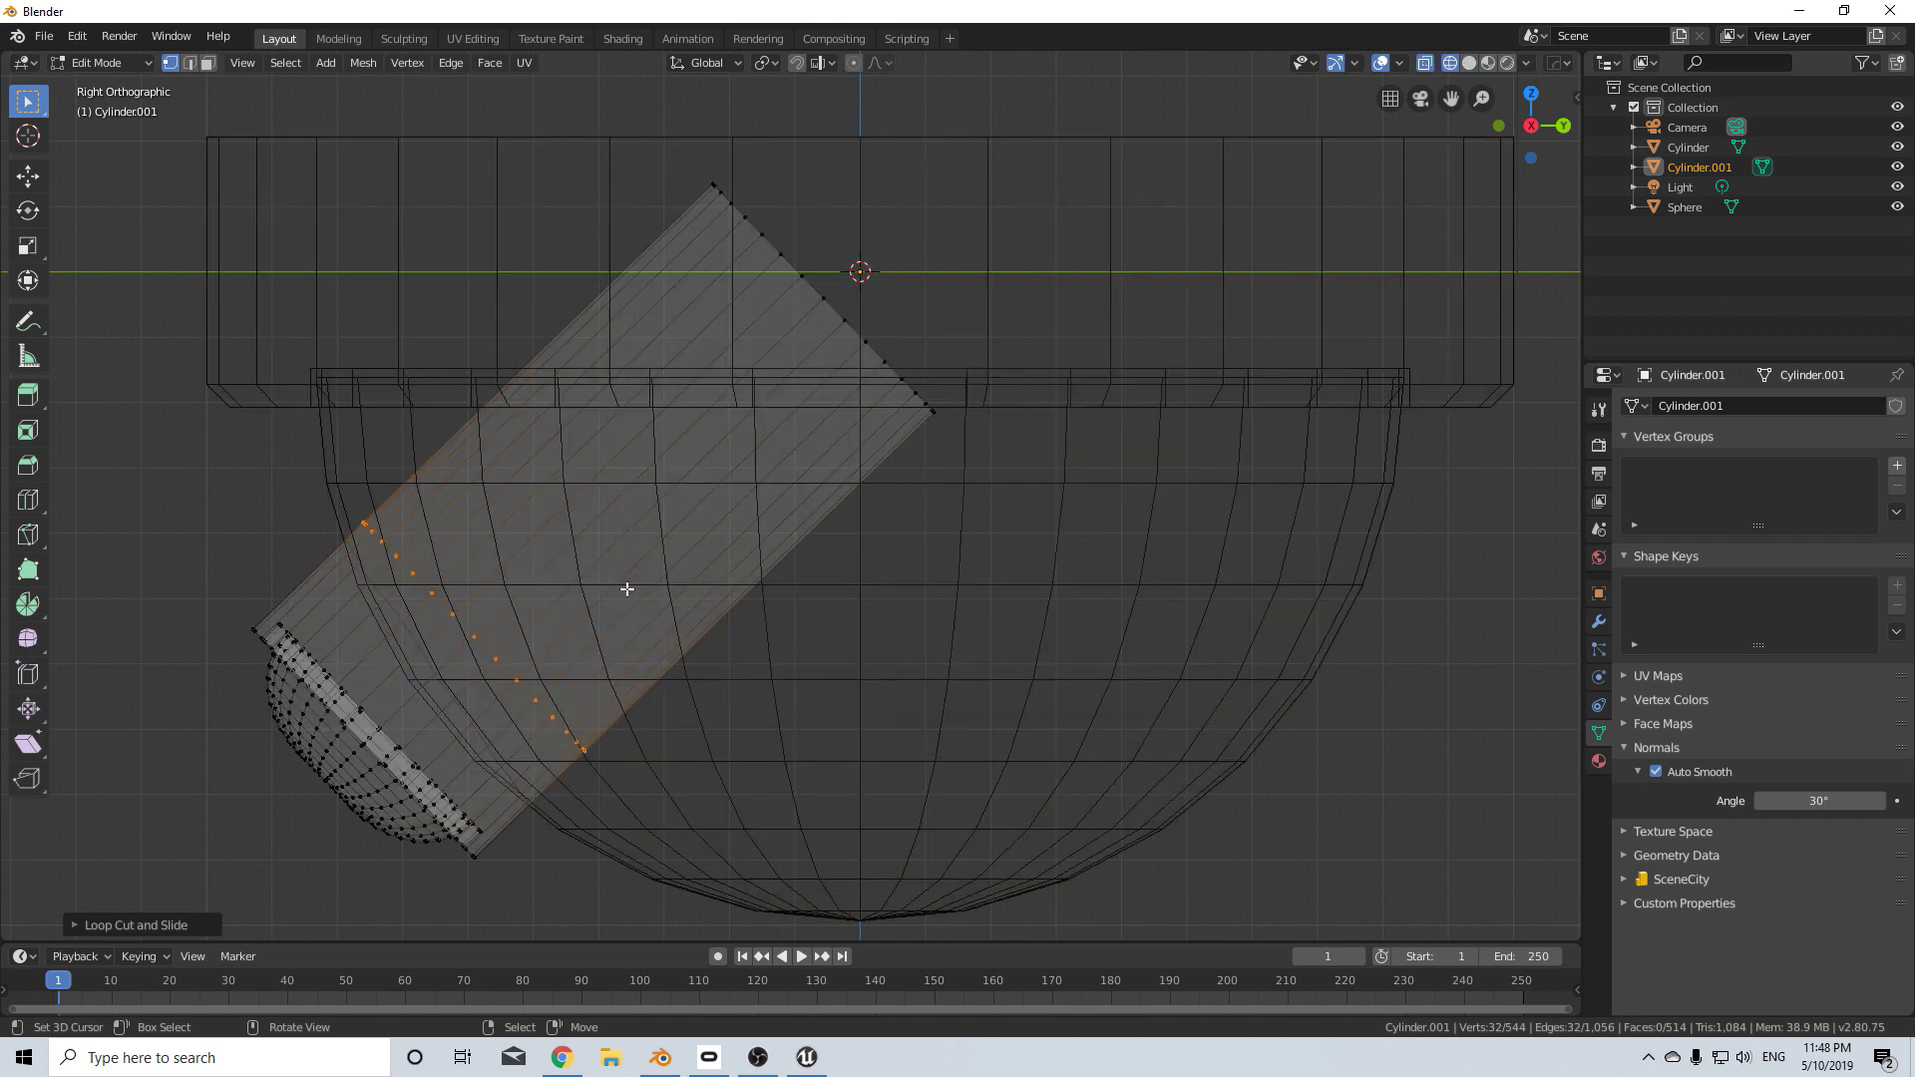
key(v)
right_click(845, 295)
key(l)
key(x)
click(846, 296)
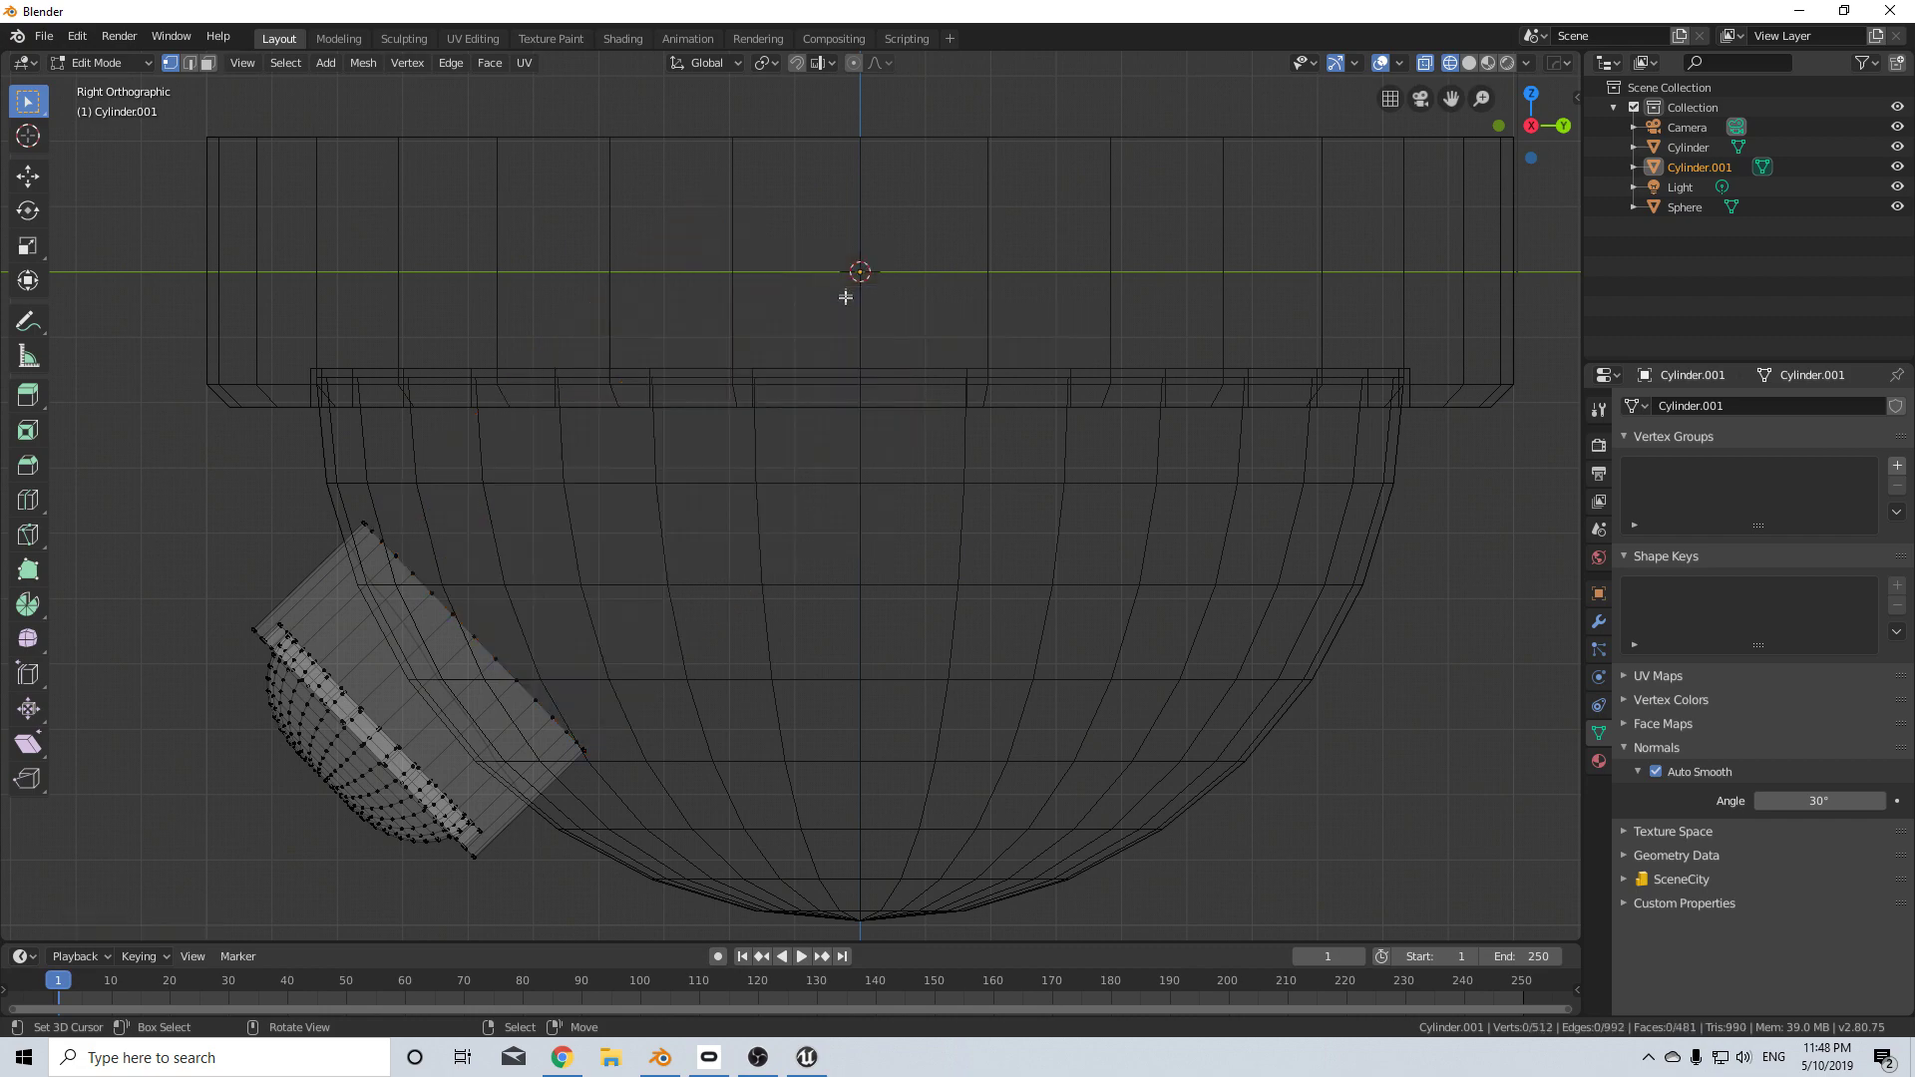
scroll(846, 297, down, 6)
middle_drag(588, 564, 748, 513)
scroll(842, 609, up, 5)
middle_drag(785, 631, 848, 628)
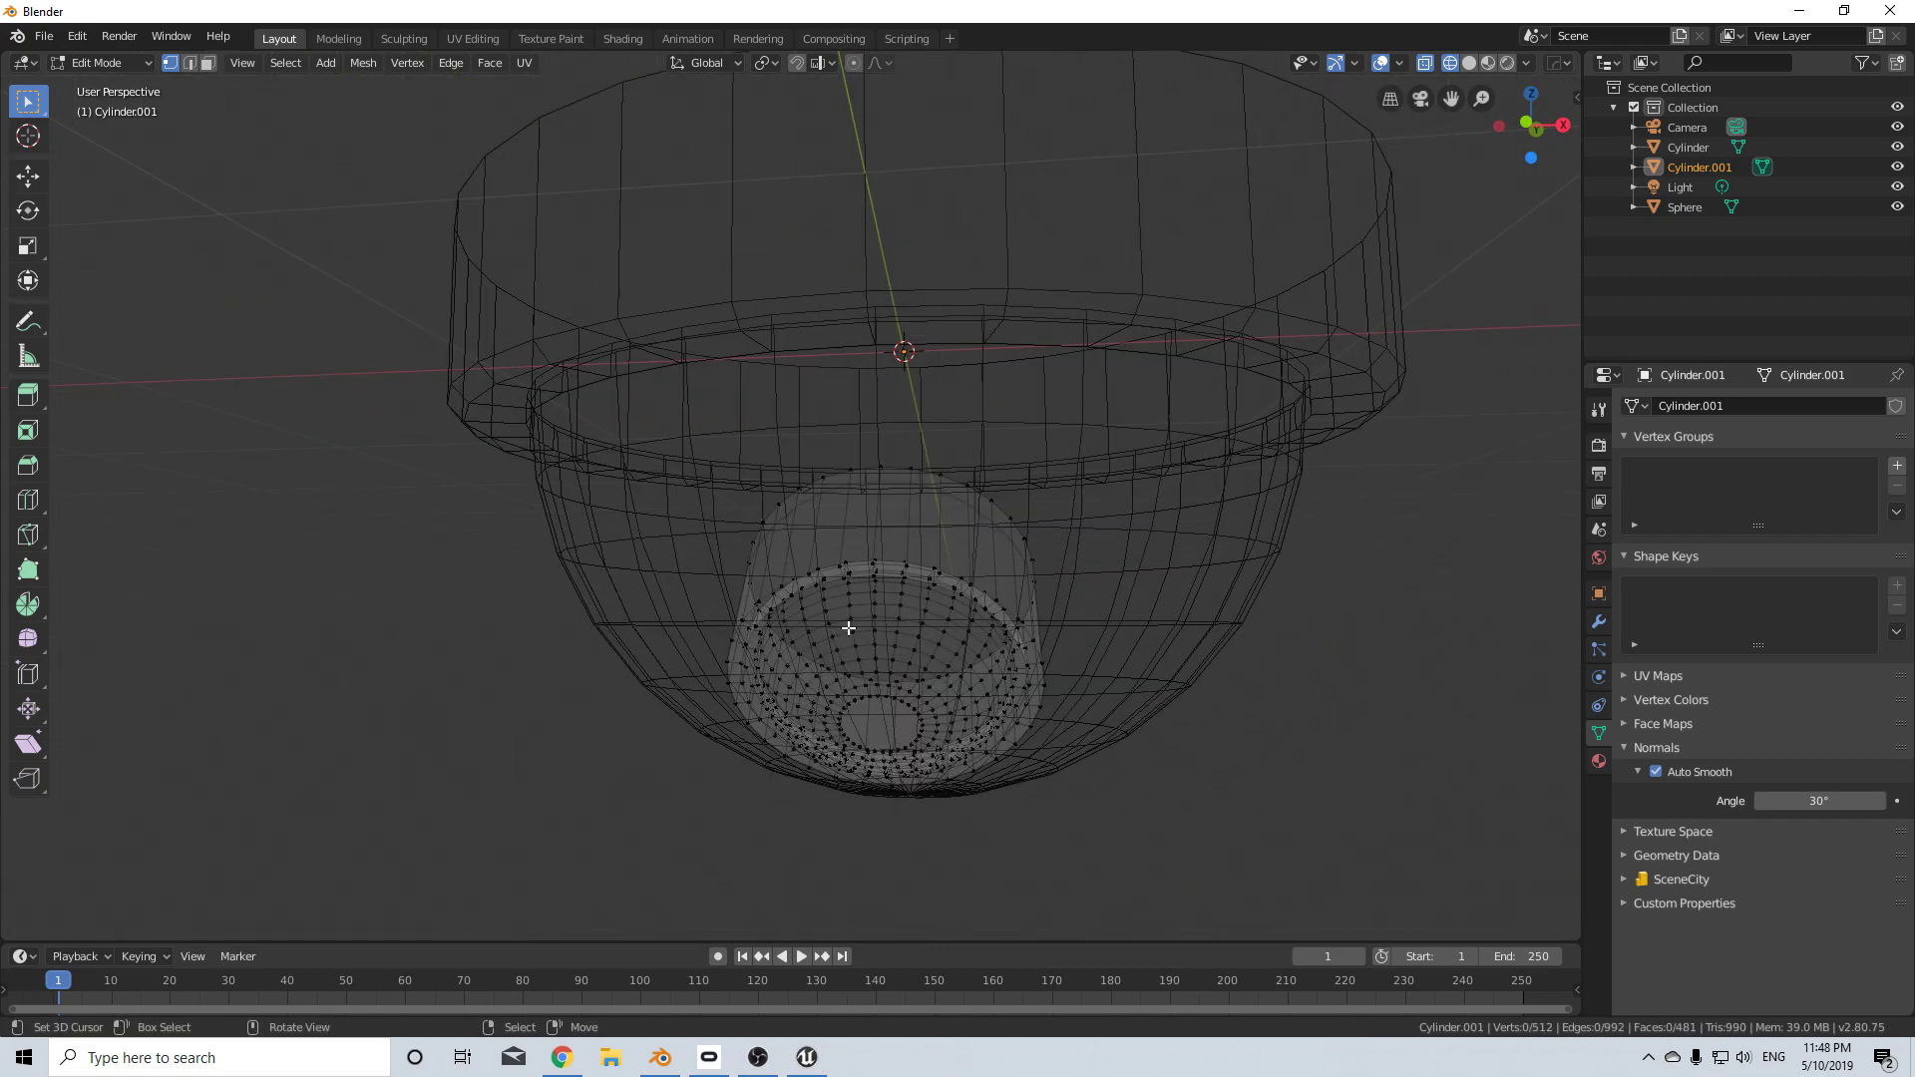
key(KP_3)
key(KP_1)
key(KP_3)
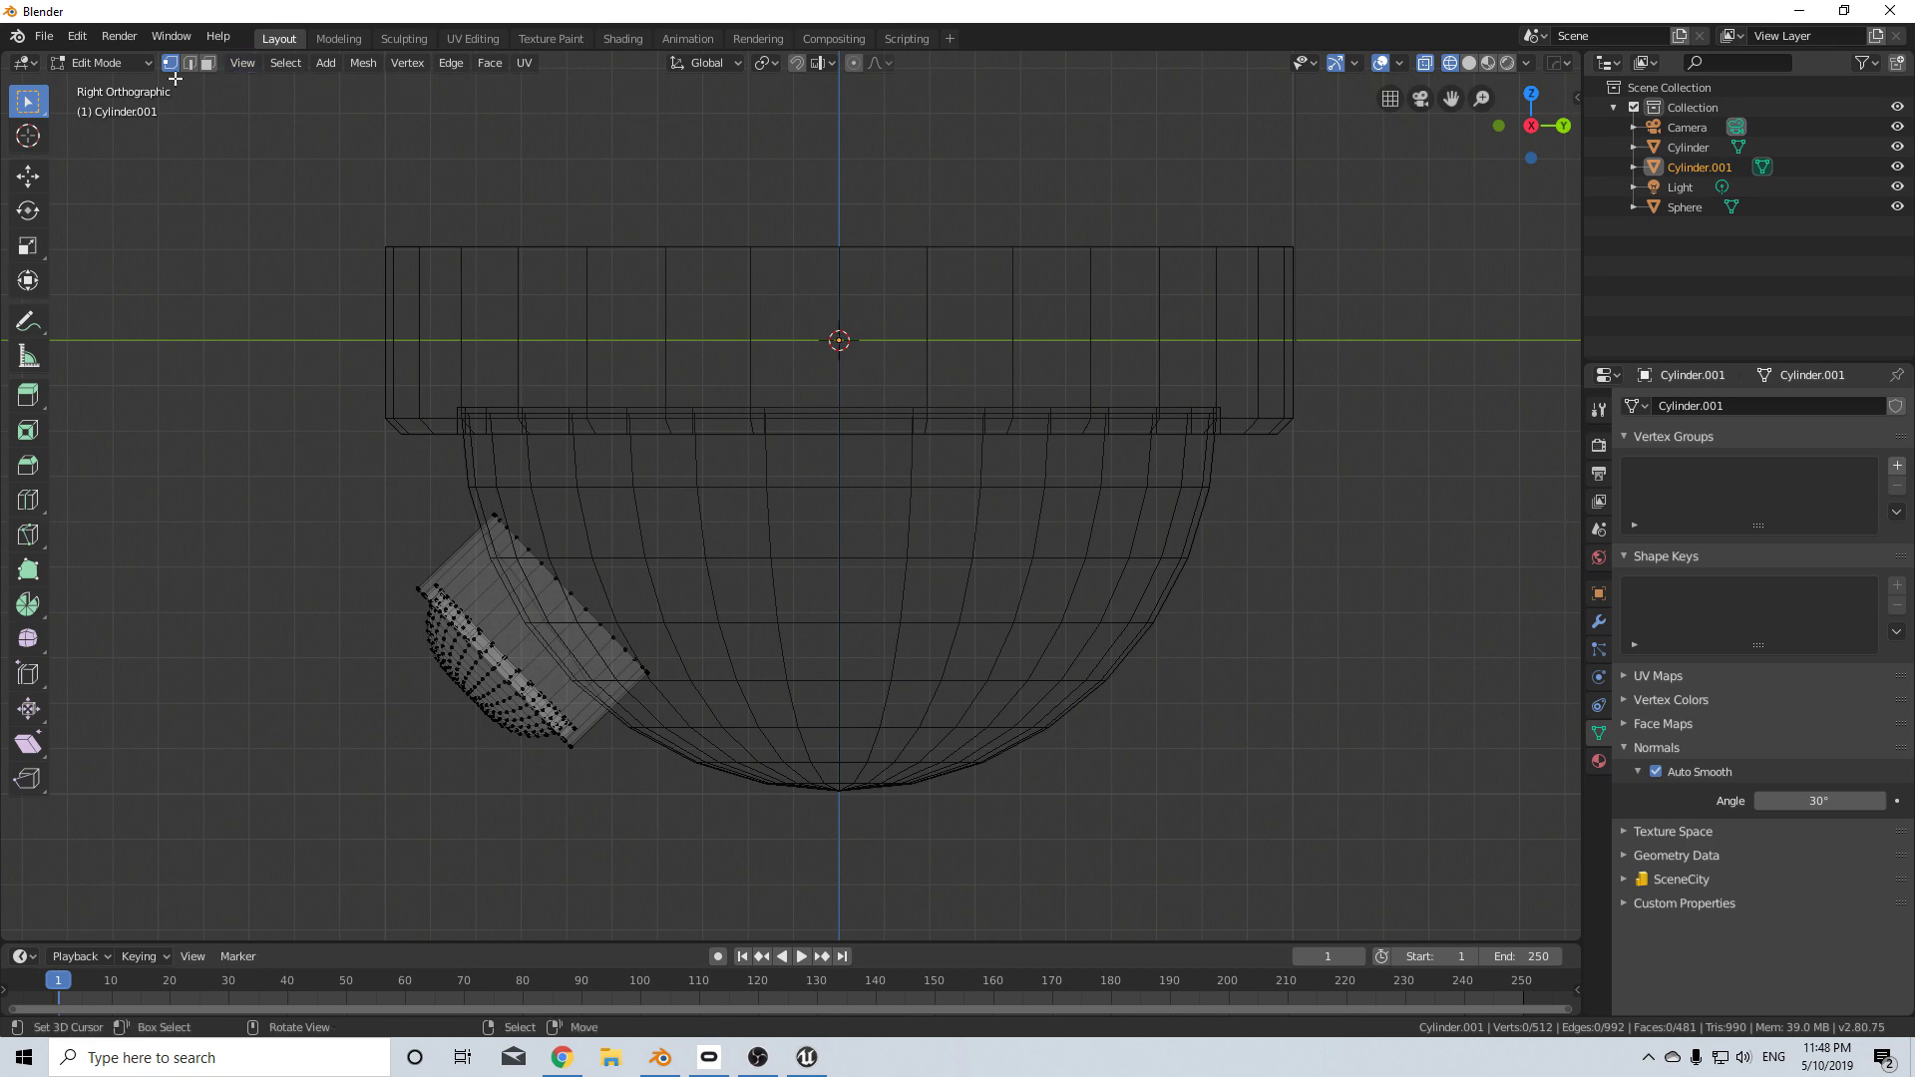
- Switch to edge selection and open the dome sphere's mesh for editing in the top orthographic view
key(2)
middle_drag(842, 576, 863, 470)
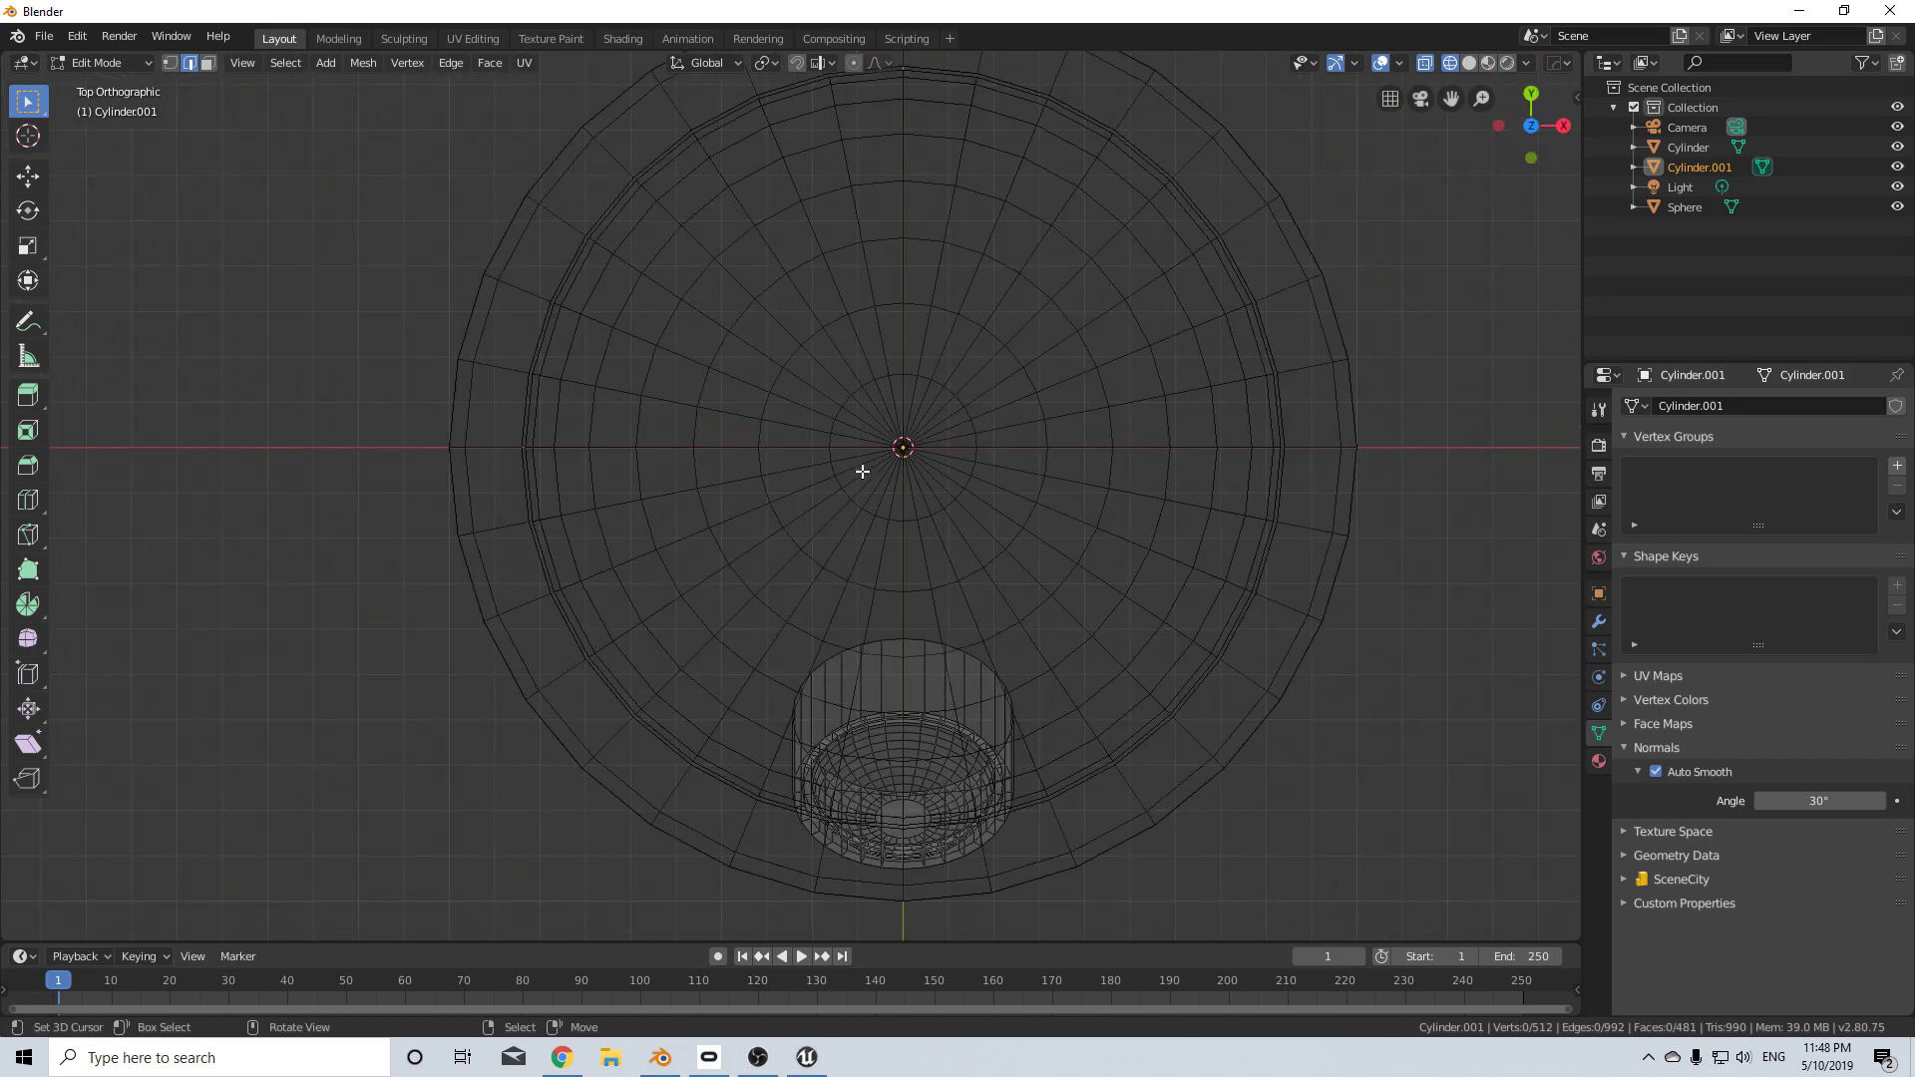
scroll(863, 472, up, 6)
shift+middle_drag(955, 393, 712, 539)
key(alt+shift)
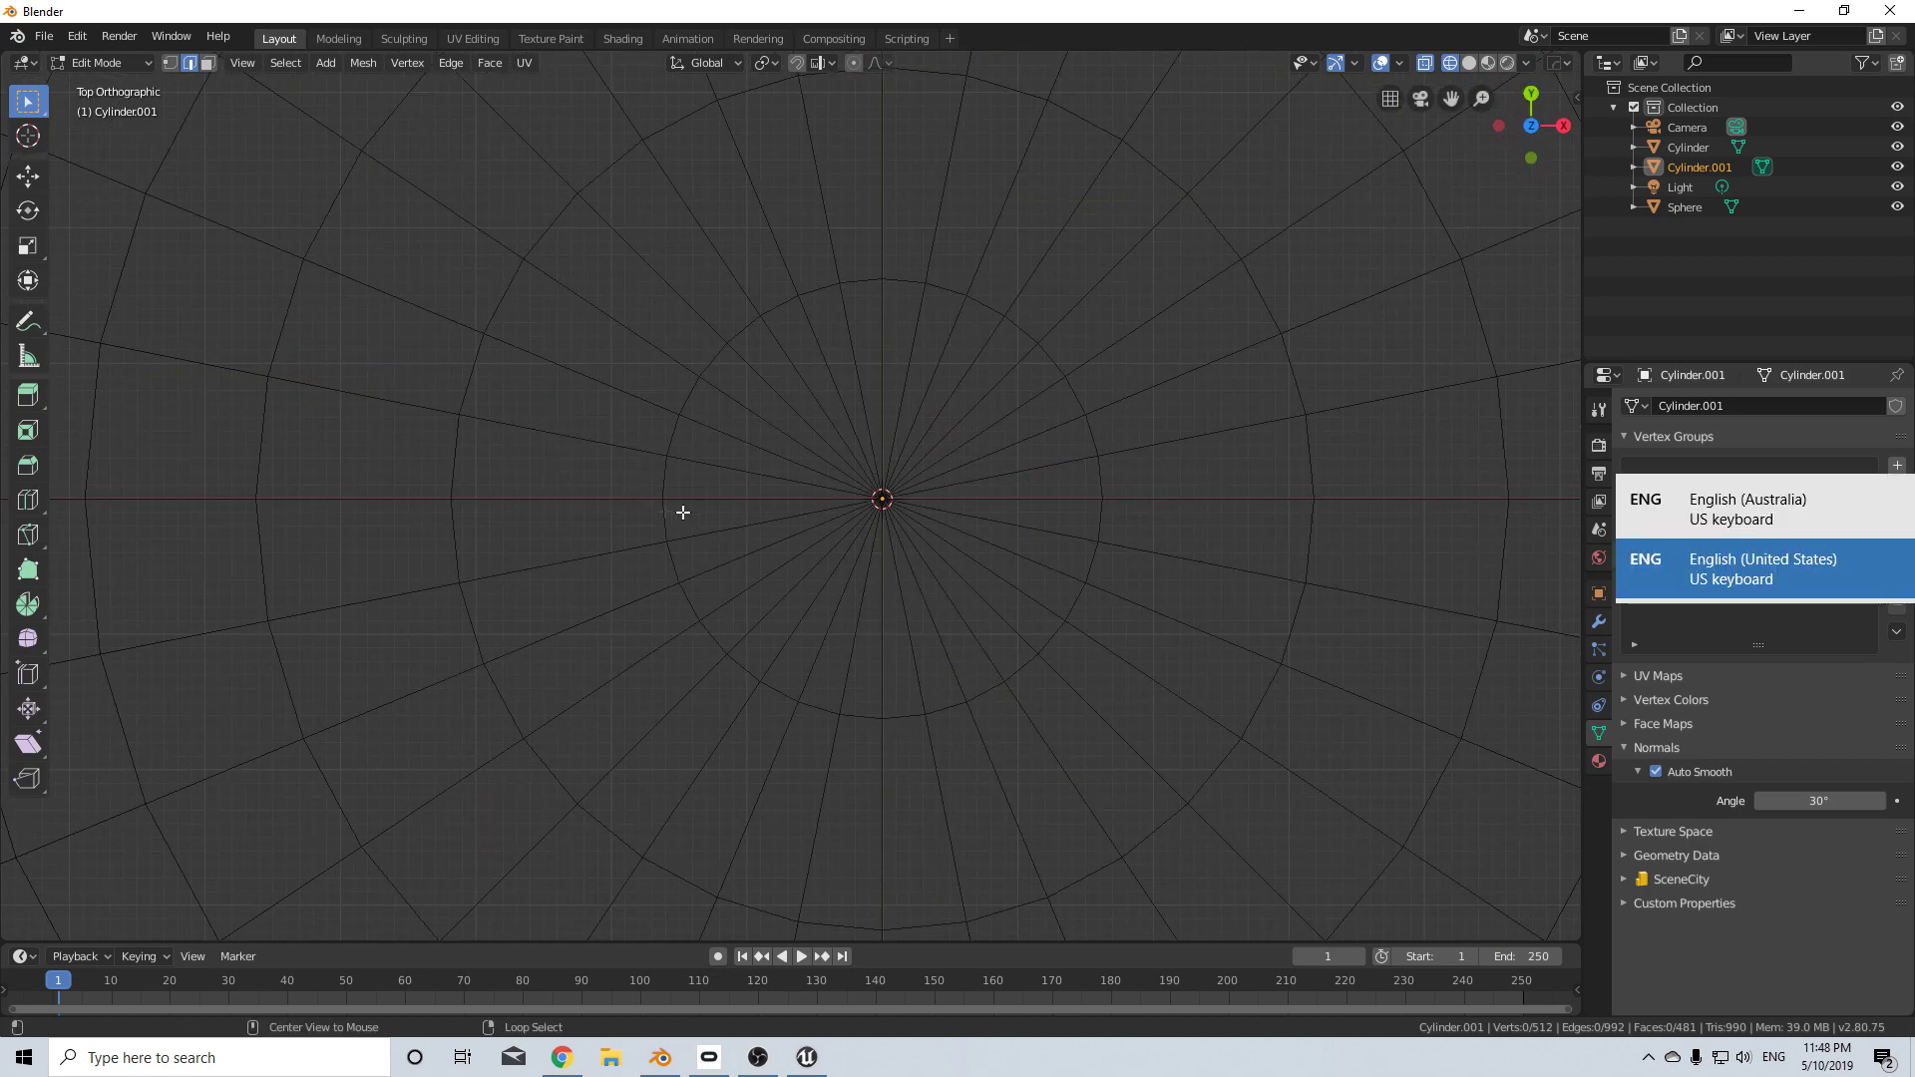
key(Tab)
scroll(684, 513, down, 4)
click(585, 479)
shift+middle_drag(580, 484, 529, 503)
key(Tab)
- Mark seams along the sphere's four meridian edge lines on the X and Y axes, dividing the dome into quarters
alt+click(526, 512)
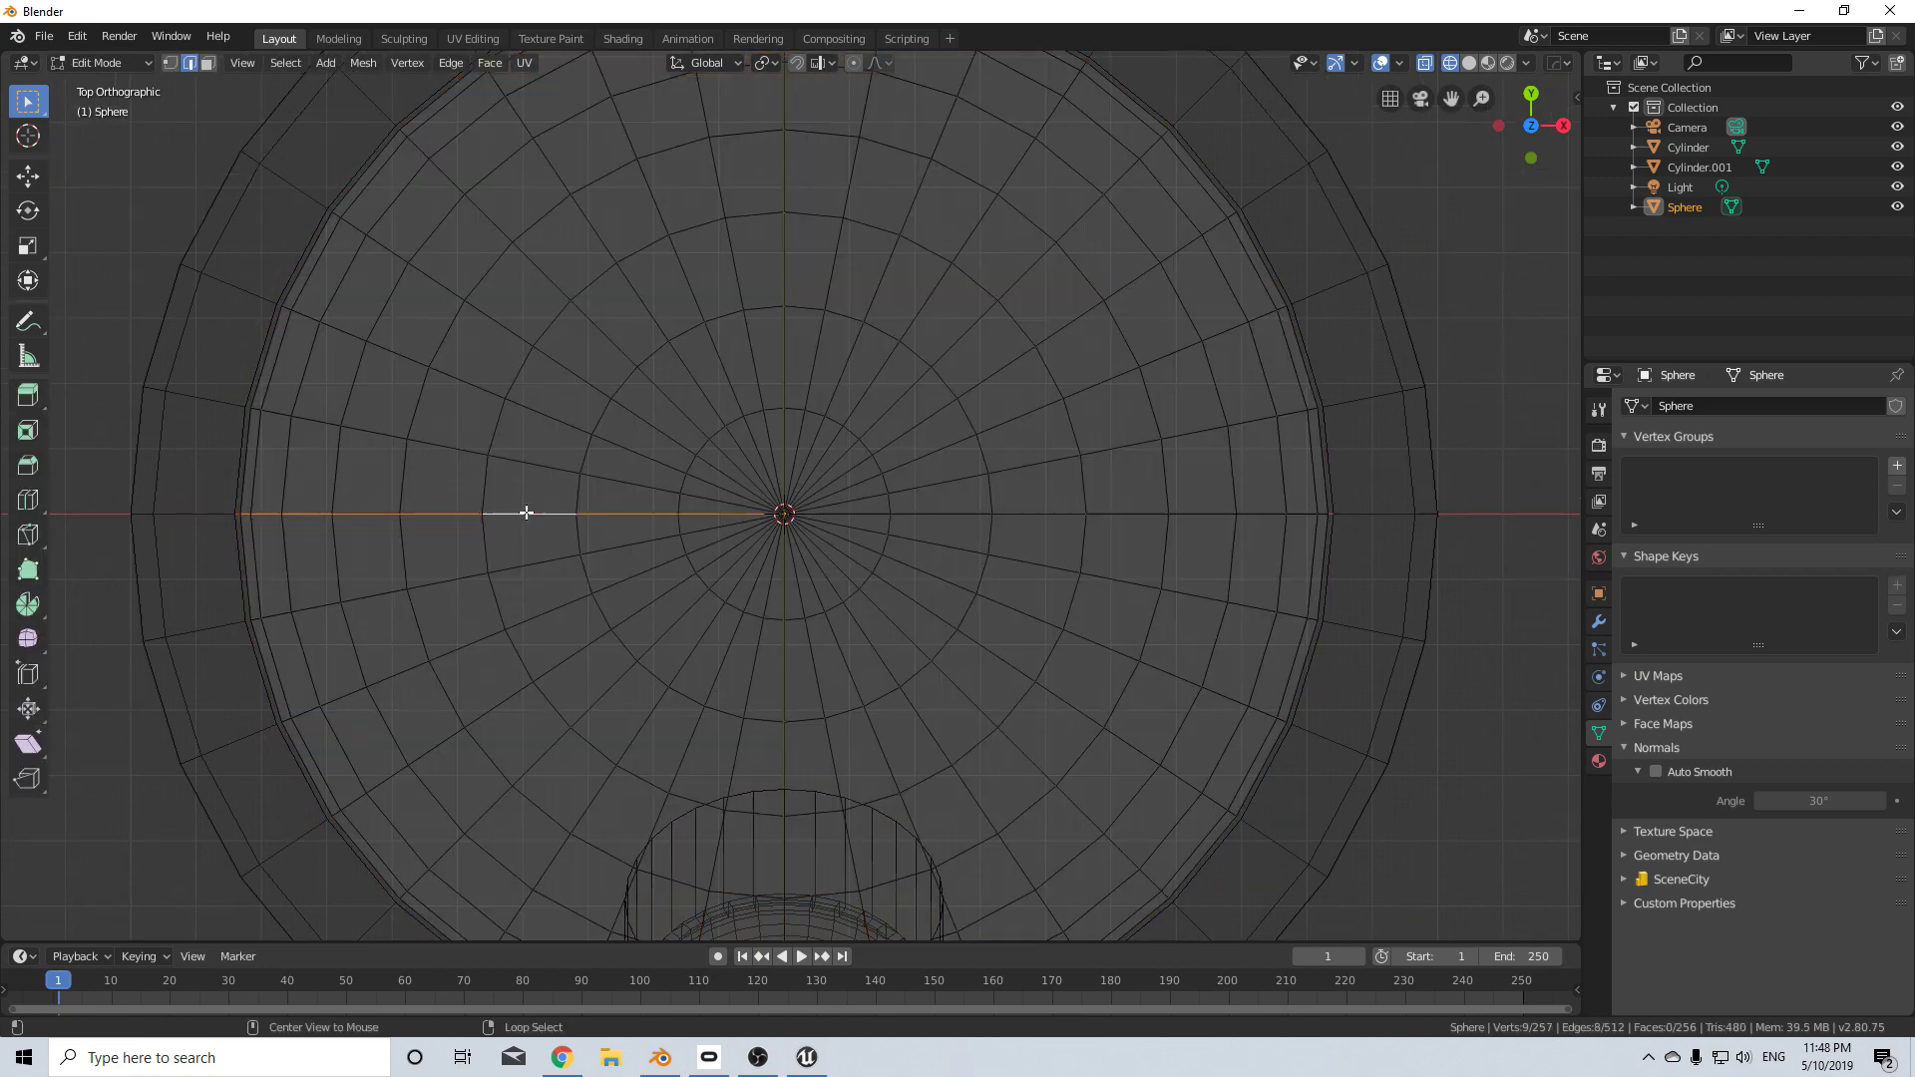
alt+shift+click(1050, 514)
alt+shift+click(786, 324)
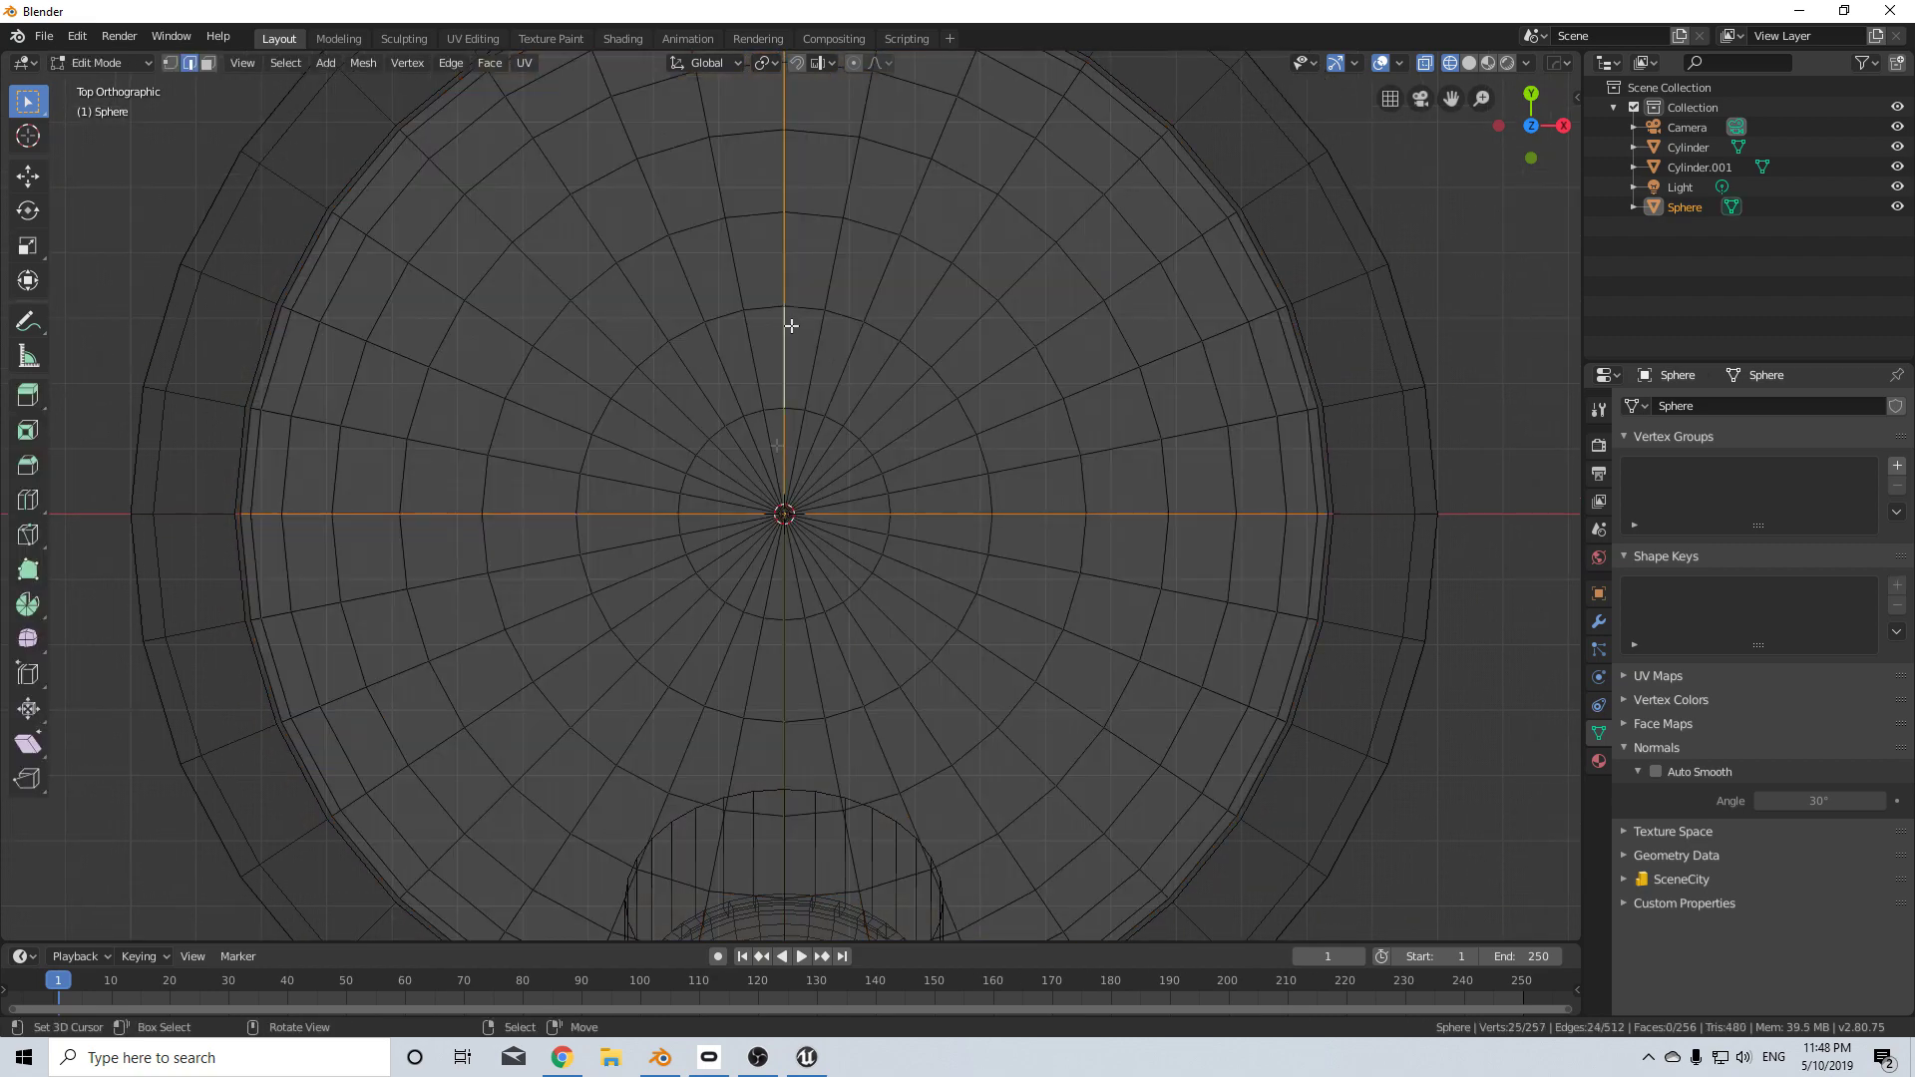
alt+shift+click(782, 650)
middle_drag(781, 650, 942, 519)
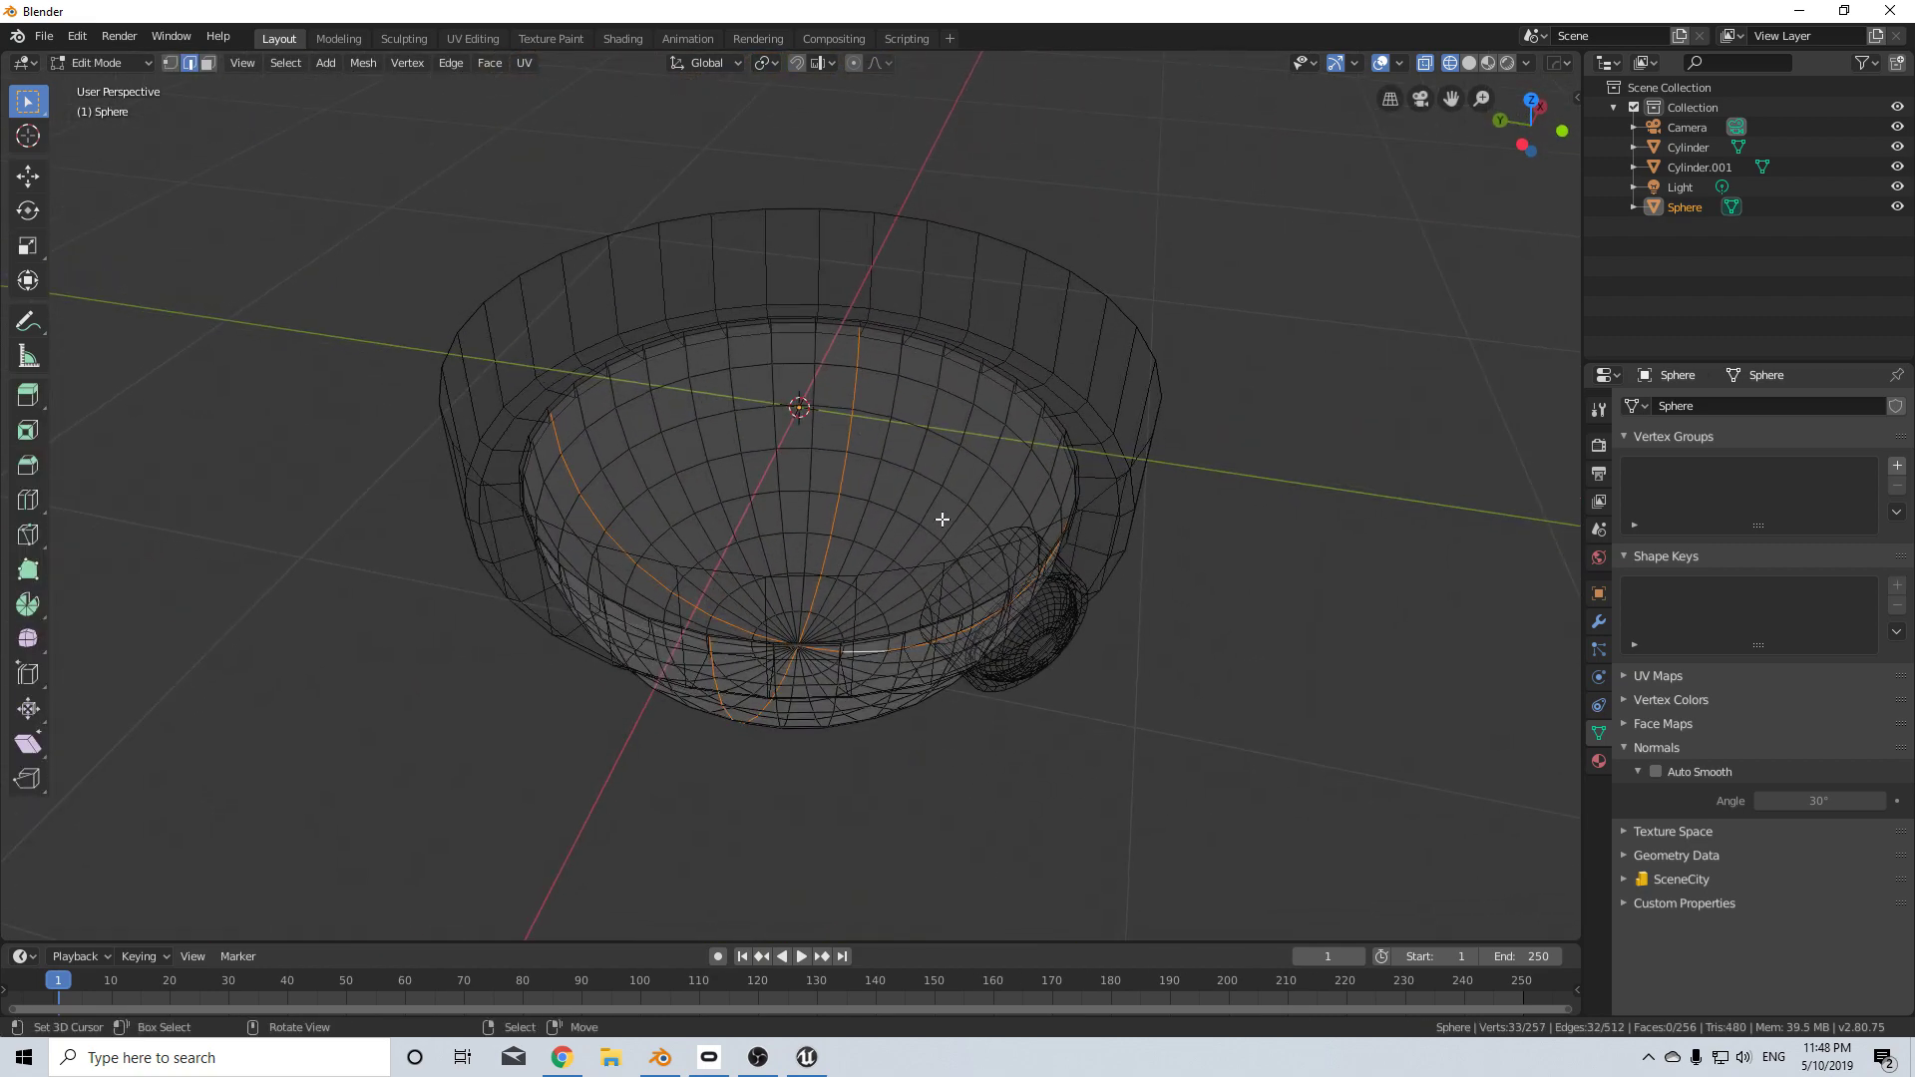
key(ctrl+e)
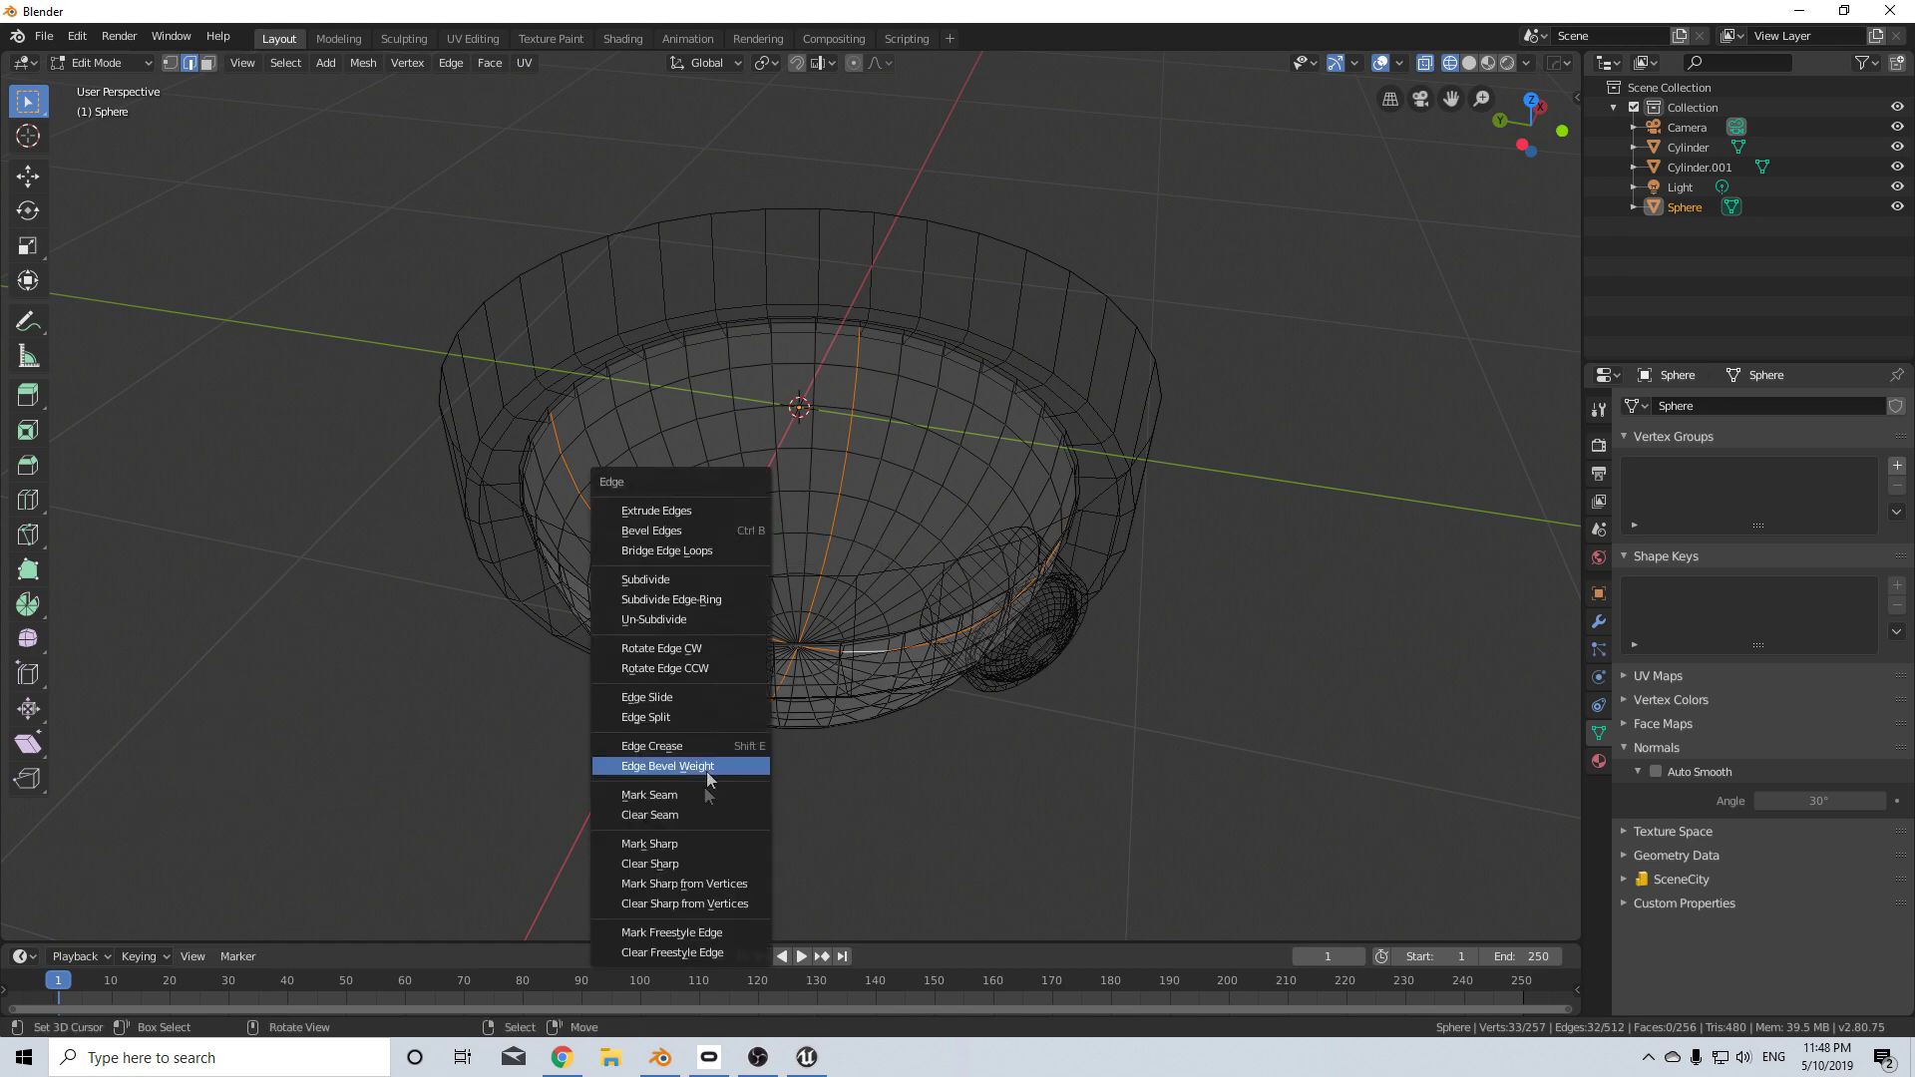
click(698, 794)
middle_drag(696, 798, 846, 663)
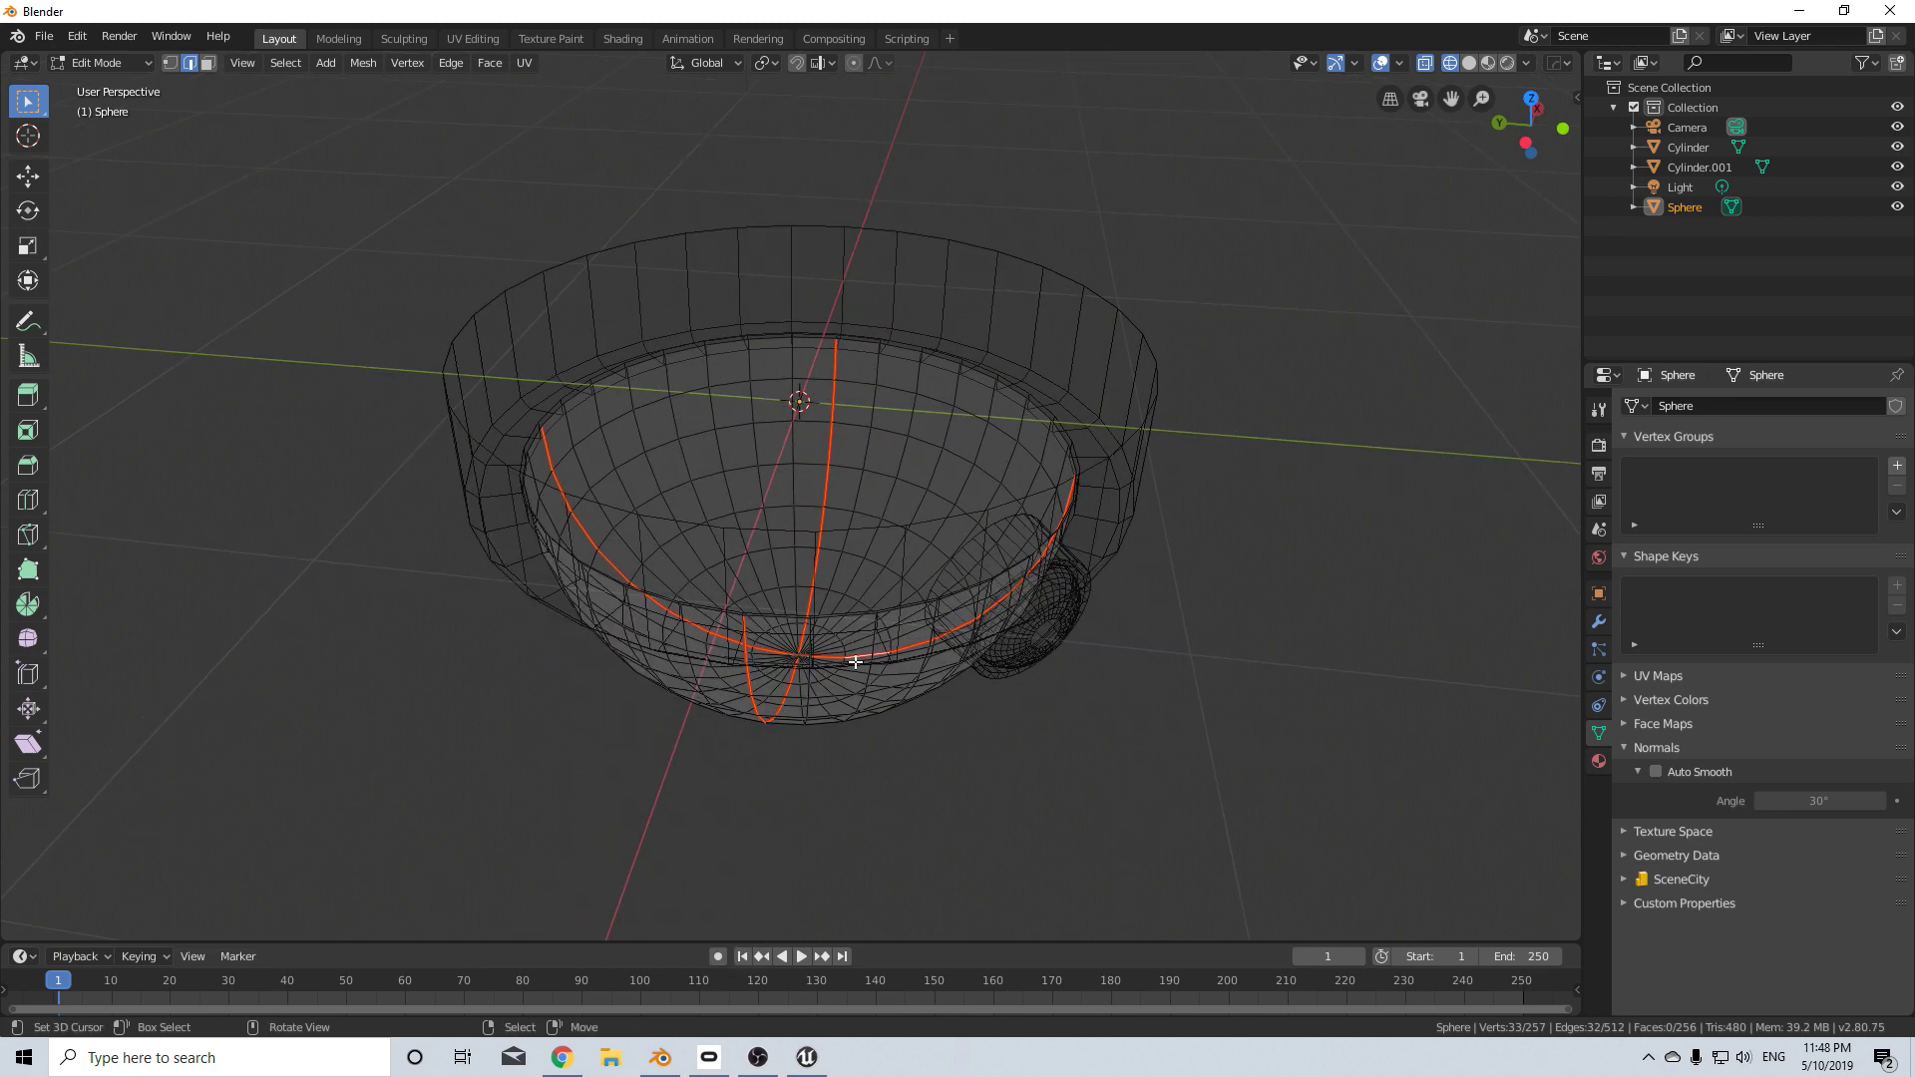
- Open the disc base's mesh for editing in the top orthographic view
key(Tab)
click(1138, 502)
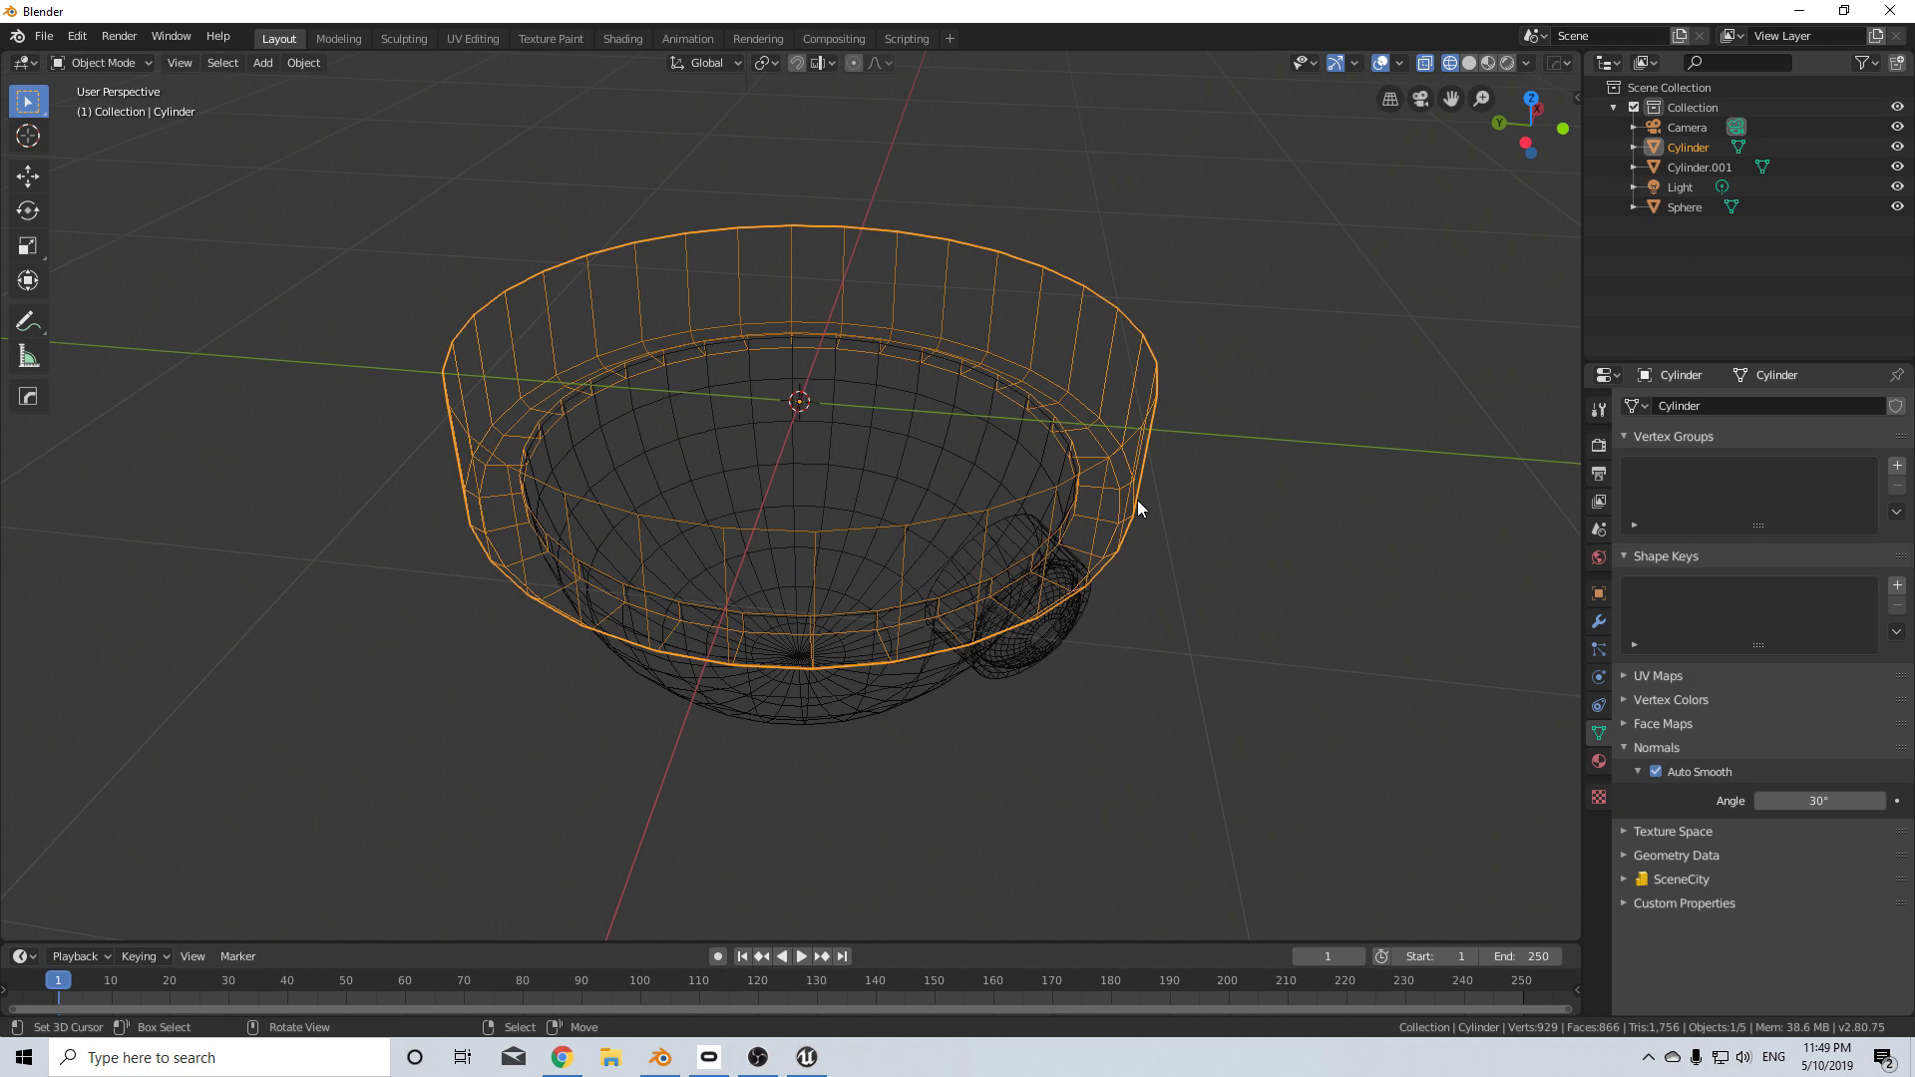
key(KP_7)
key(Tab)
scroll(1135, 500, up, 2)
shift+middle_drag(1133, 500, 1103, 128)
scroll(1095, 429, up, 1)
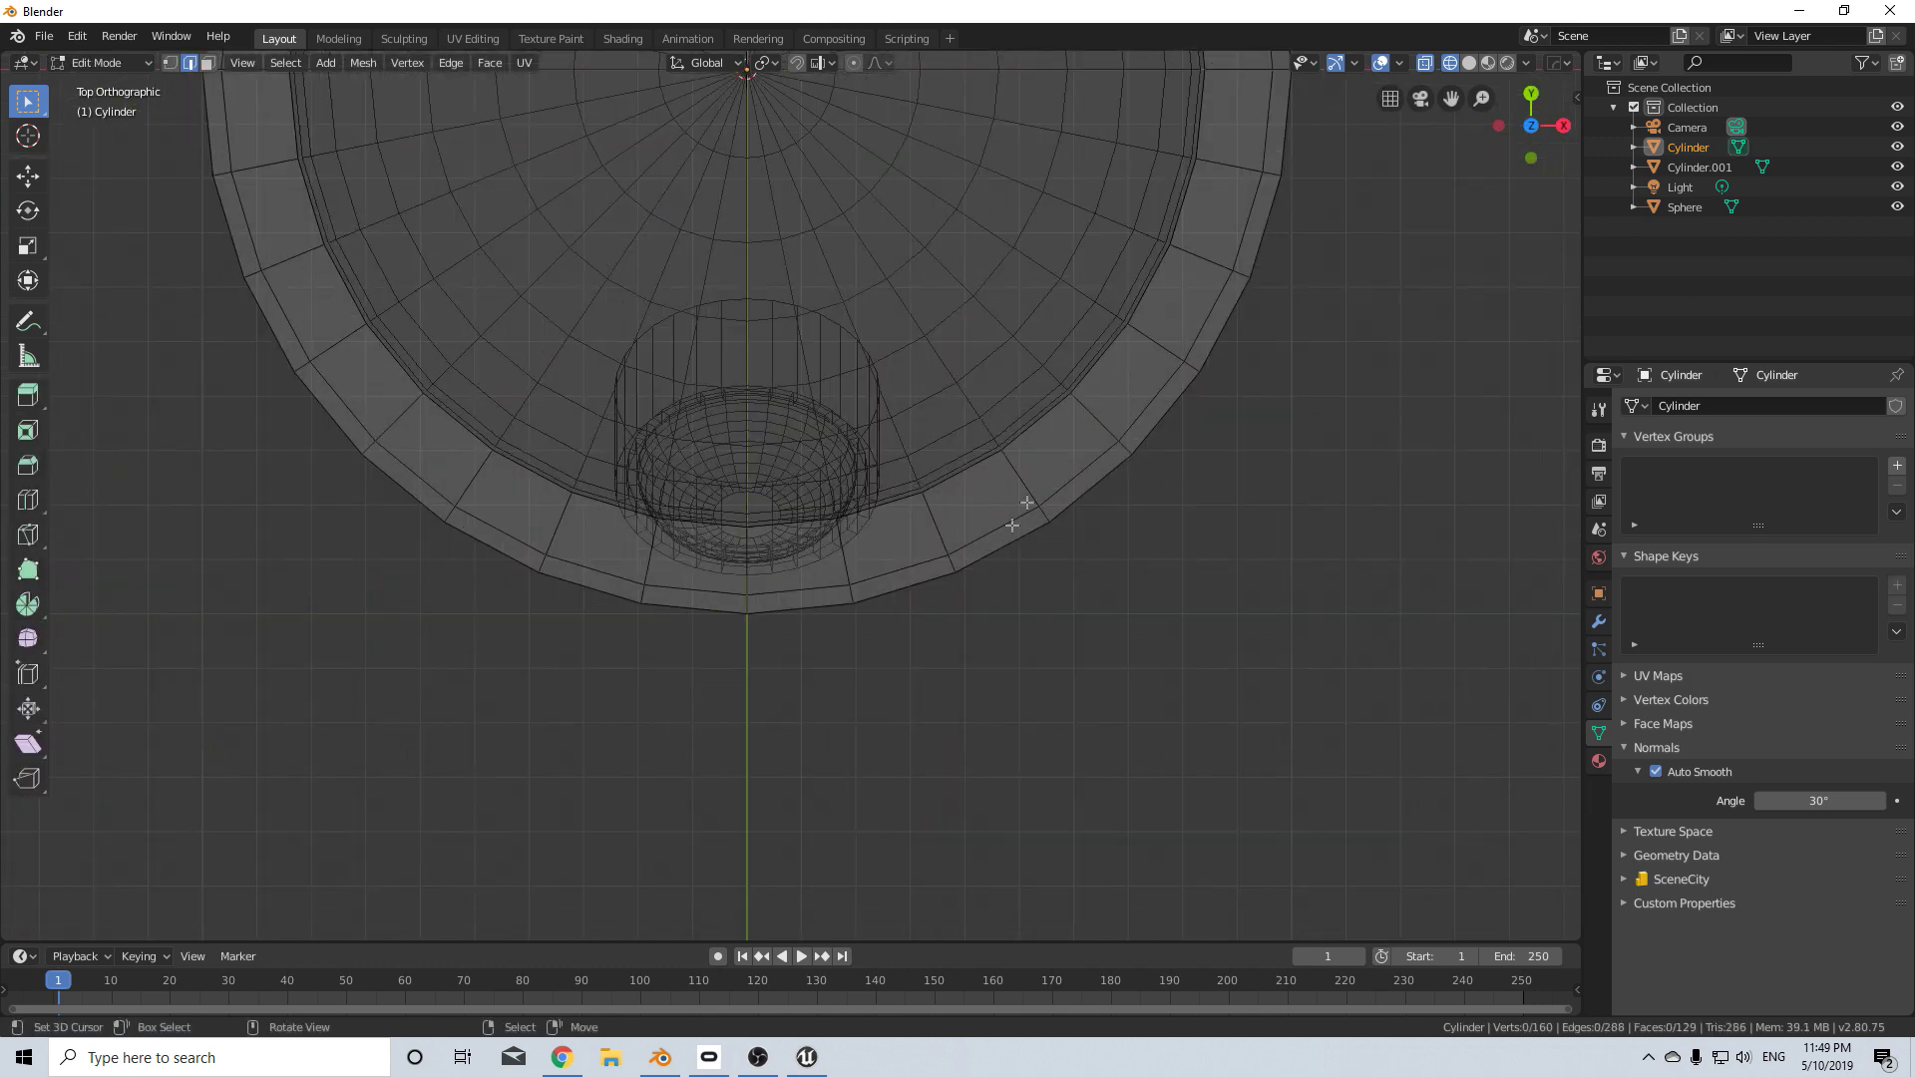
- Mark seams along the disc base's four cross-section edge lines on the X and Y axes
alt+right_click(932, 521)
scroll(932, 522, down, 3)
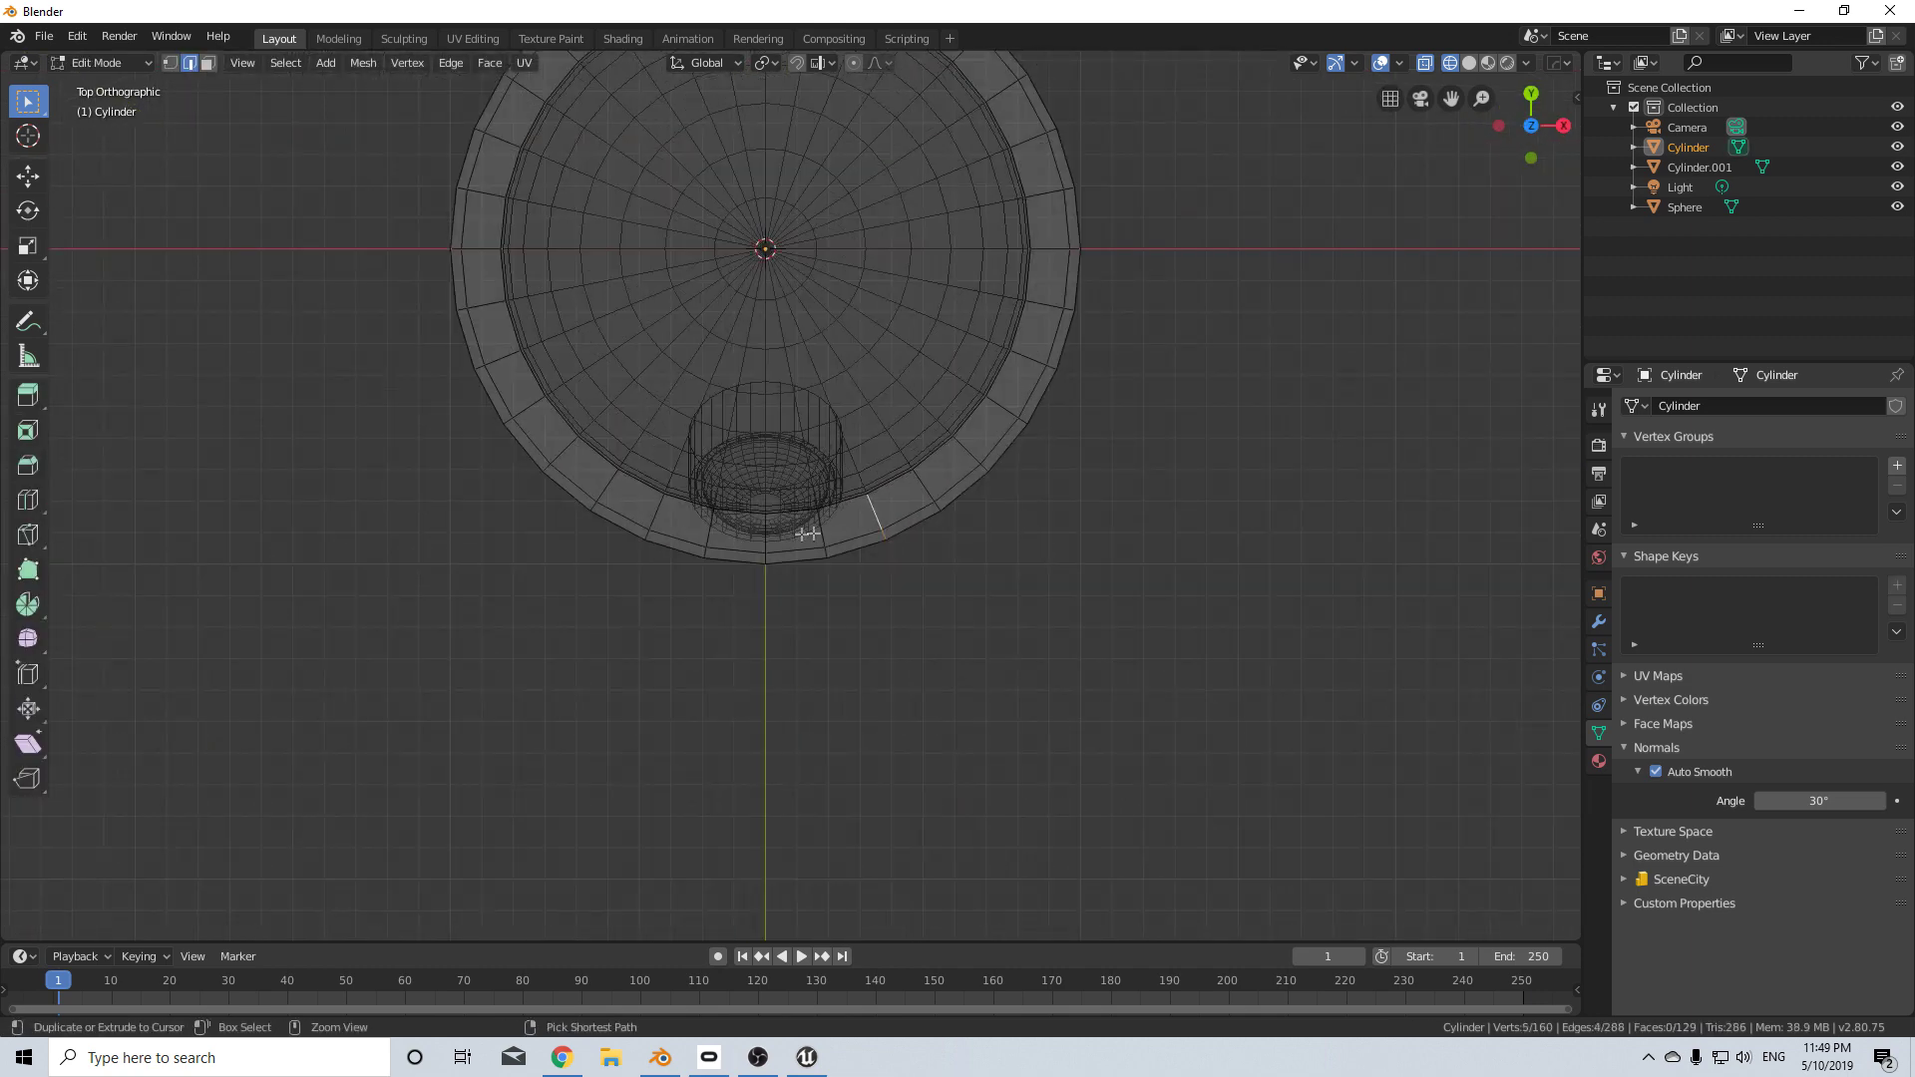
alt+click(764, 539)
alt+shift+click(486, 251)
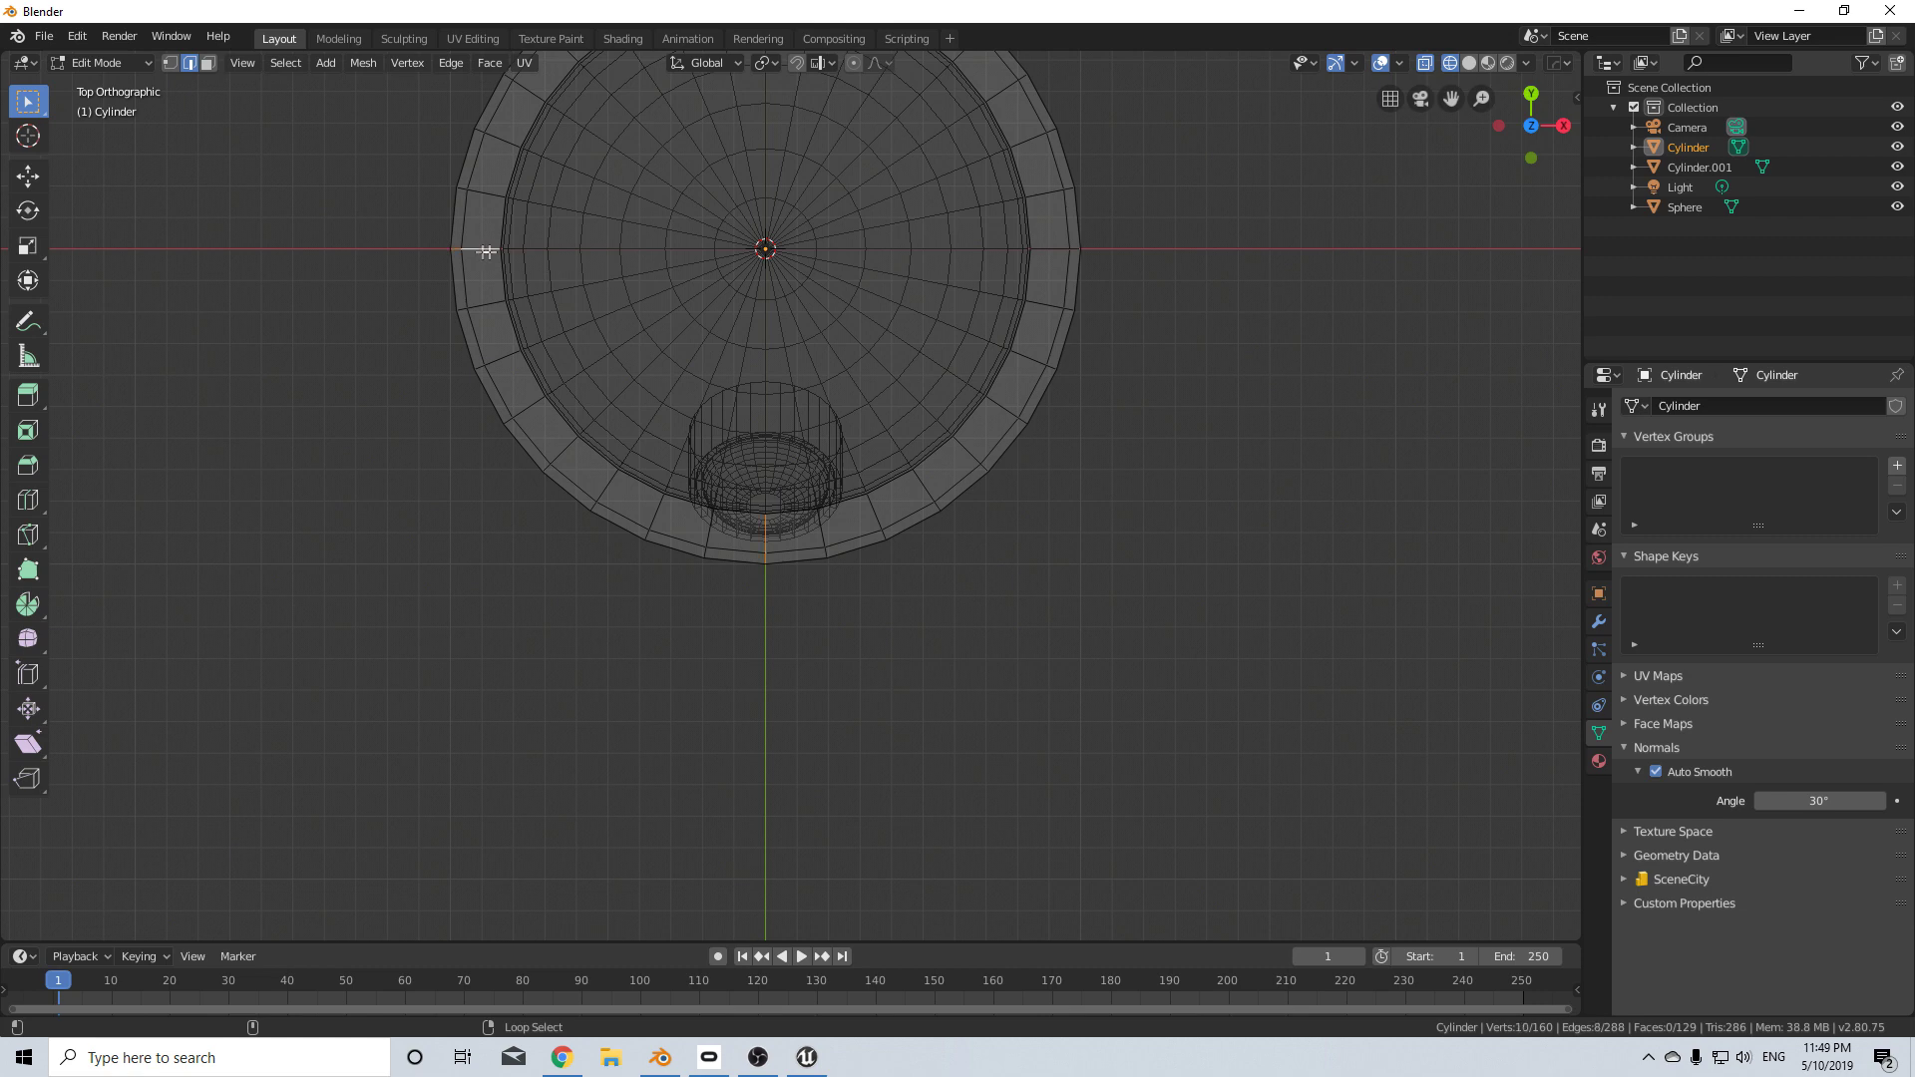
alt+shift+right_click(1035, 253)
shift+middle_drag(959, 192, 1013, 338)
alt+shift+right_click(818, 113)
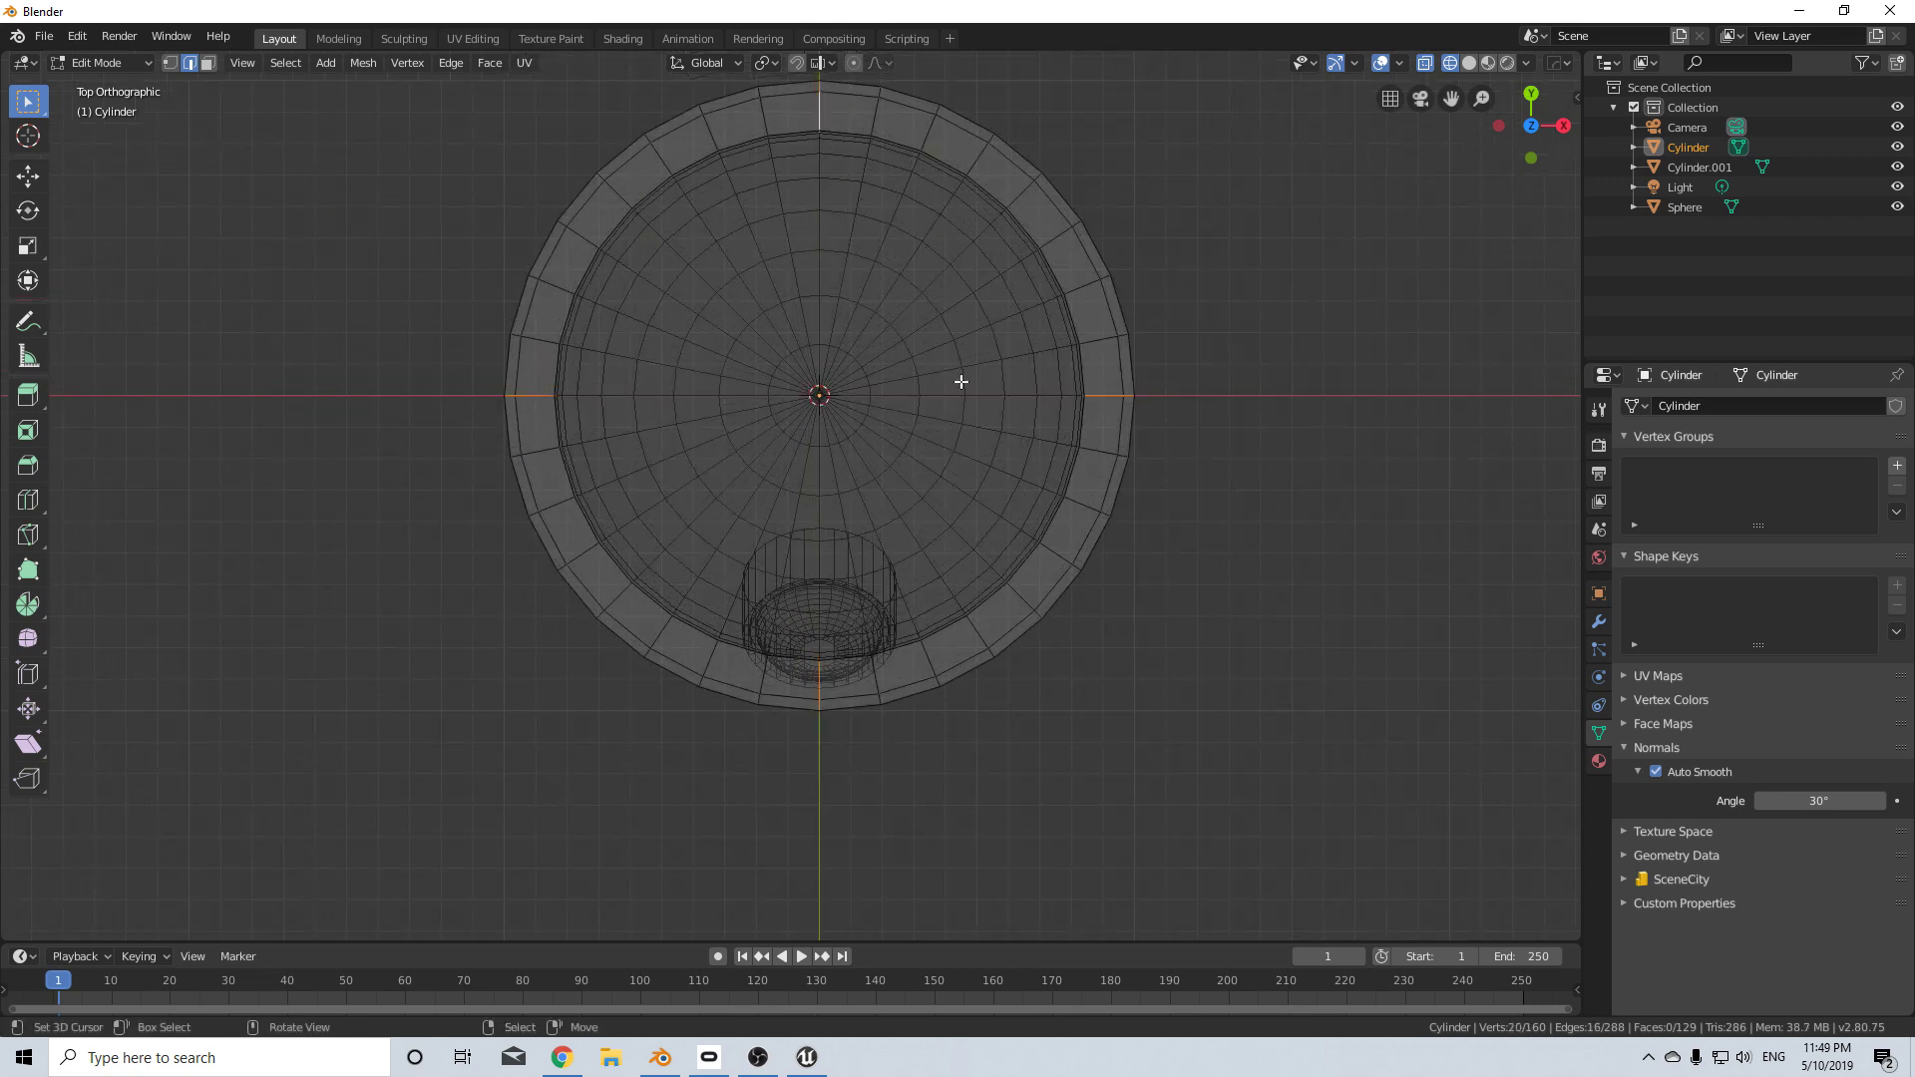
key(ctrl+e)
click(973, 385)
middle_drag(973, 385, 982, 445)
- Switch to the UV Editing workspace and delete the base's flat top cap face
click(473, 38)
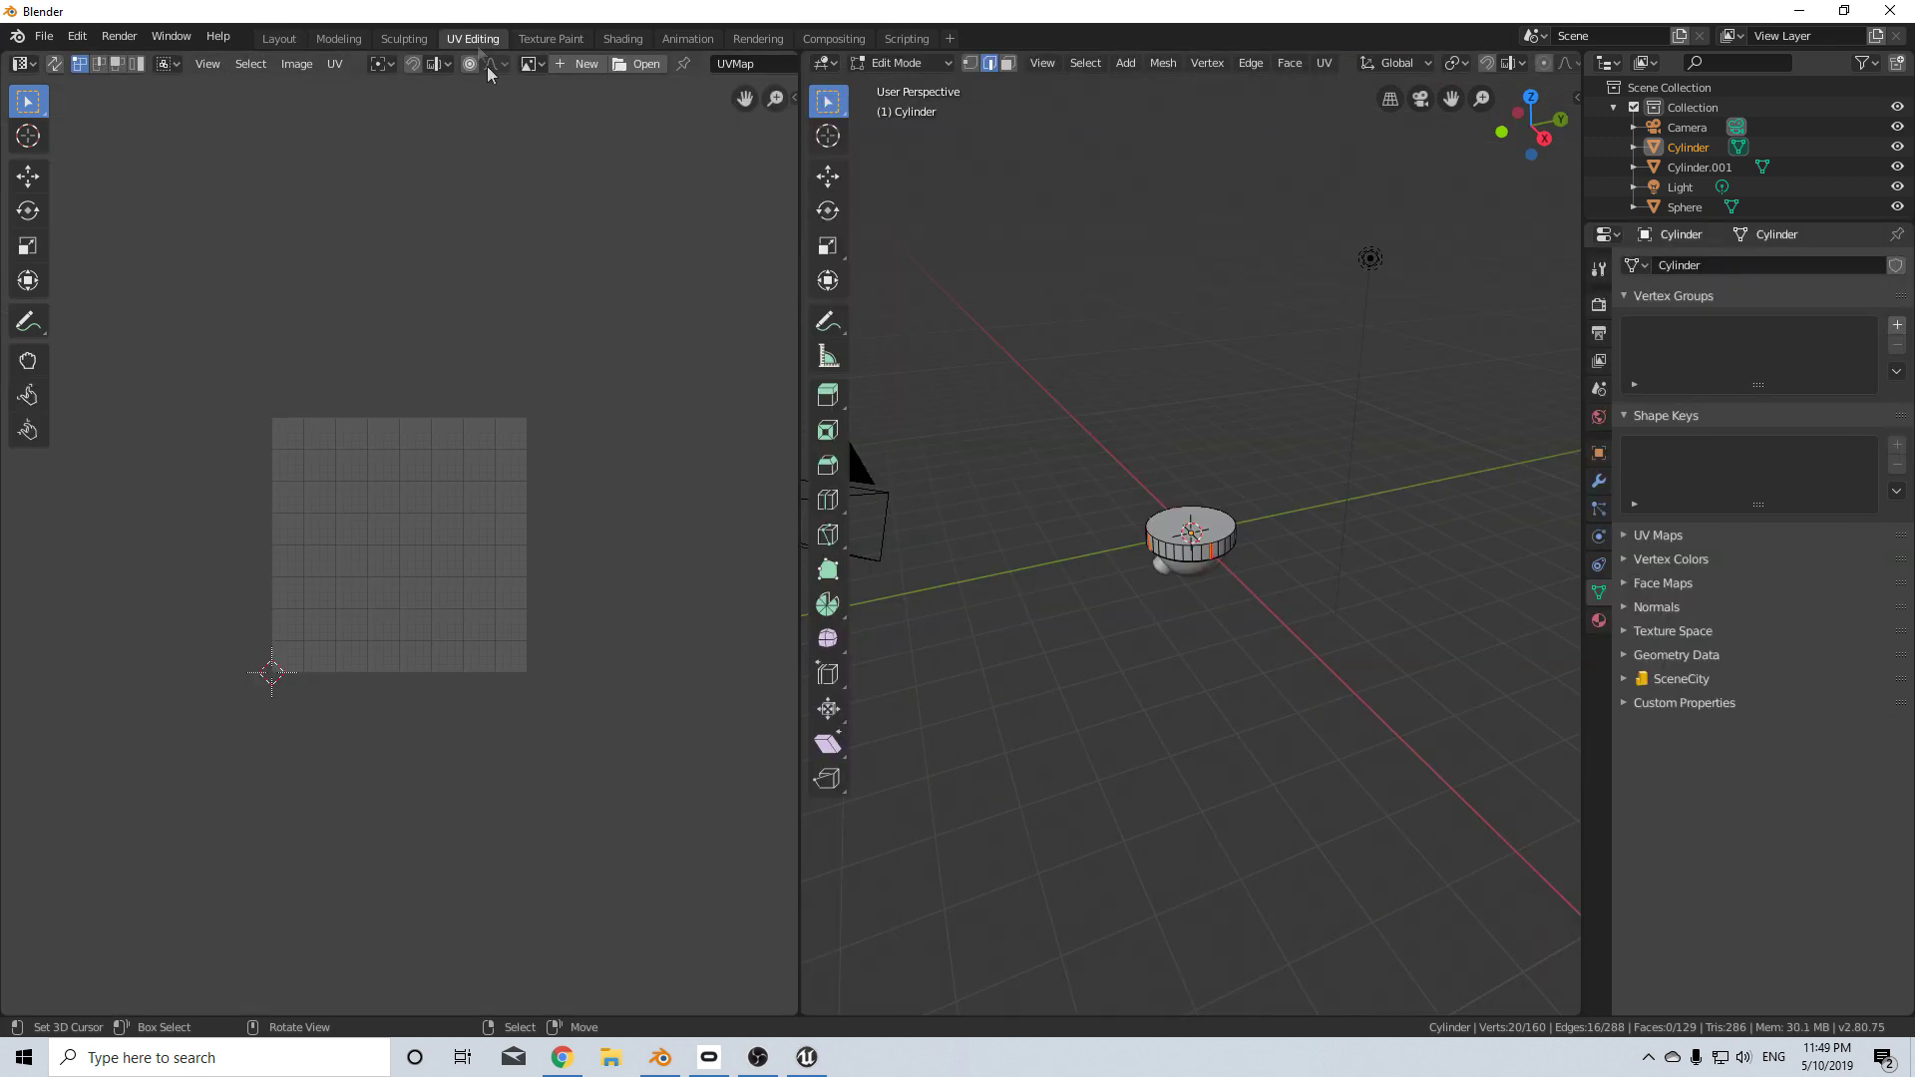
scroll(523, 716, up, 7)
middle_drag(523, 715, 535, 672)
scroll(535, 672, down, 4)
shift+middle_drag(1288, 558, 1333, 538)
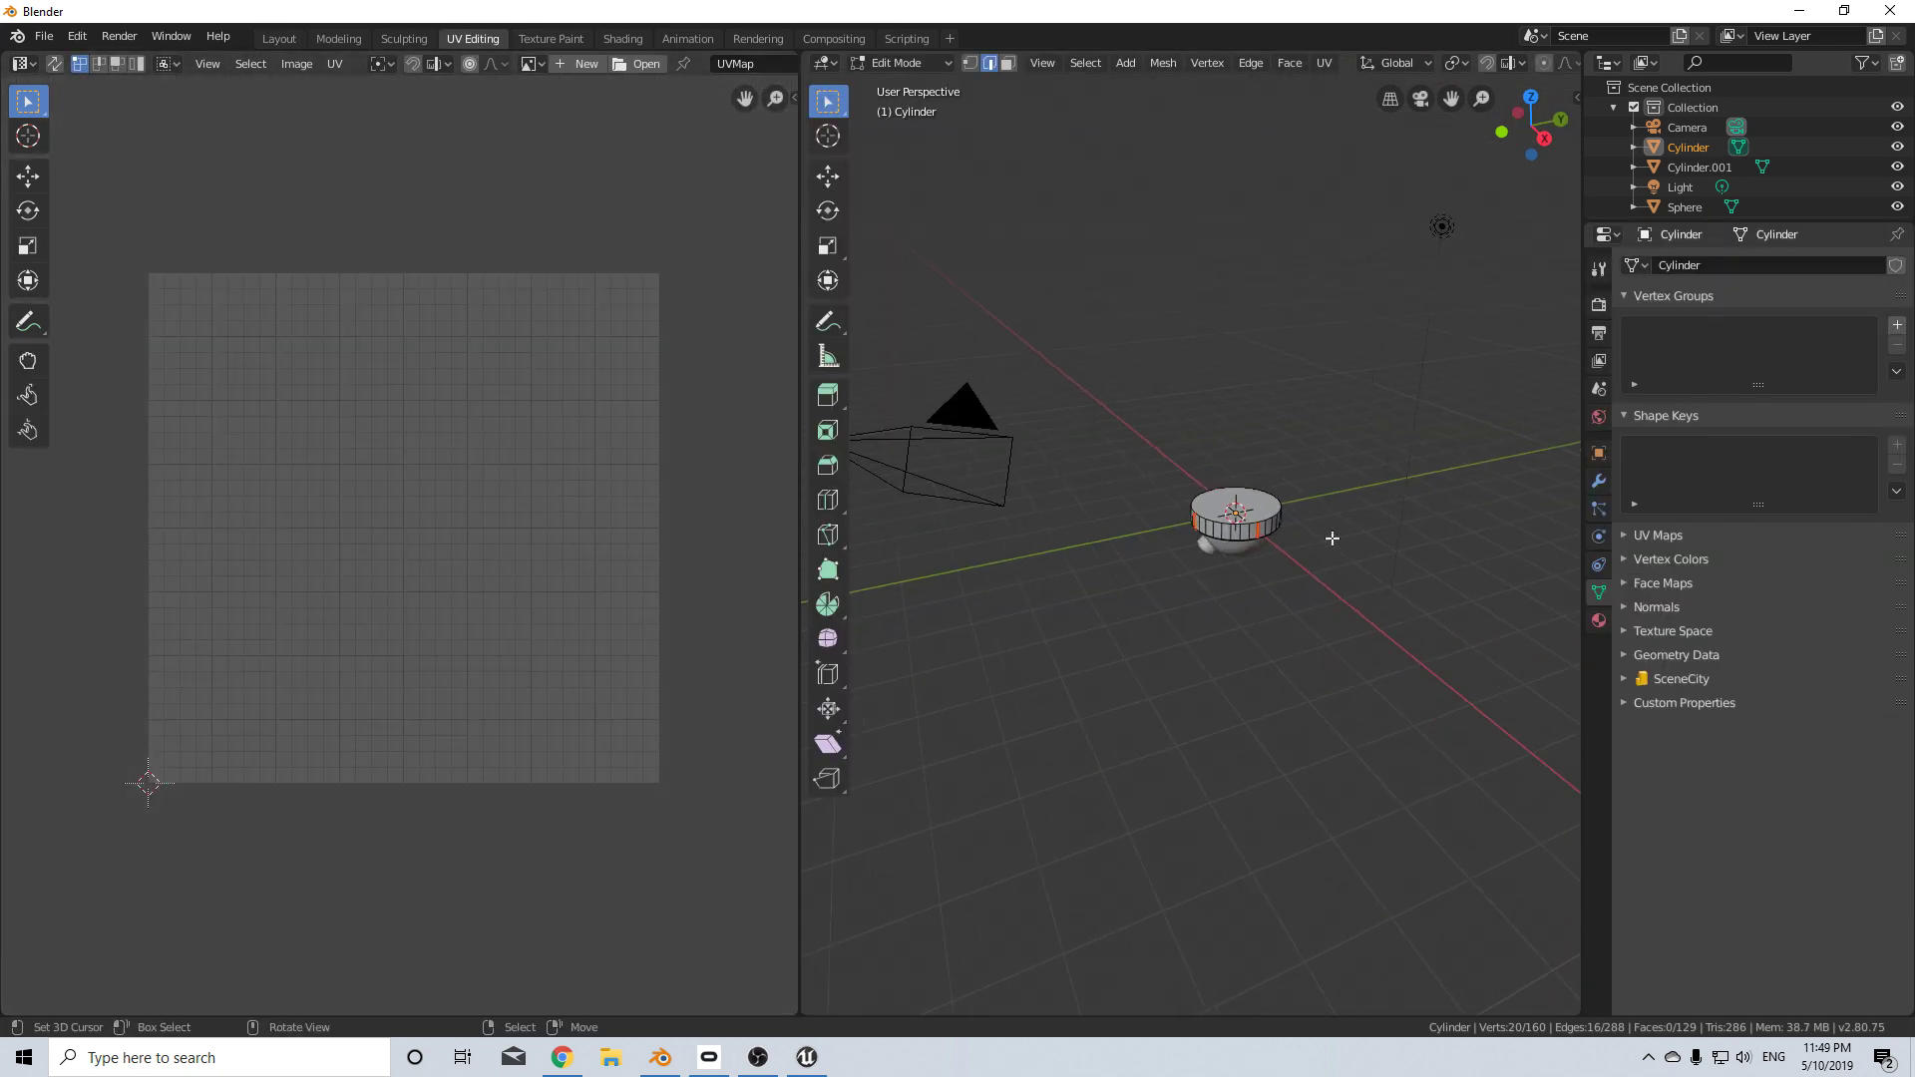
scroll(1333, 539, up, 3)
alt+right_click(1317, 509)
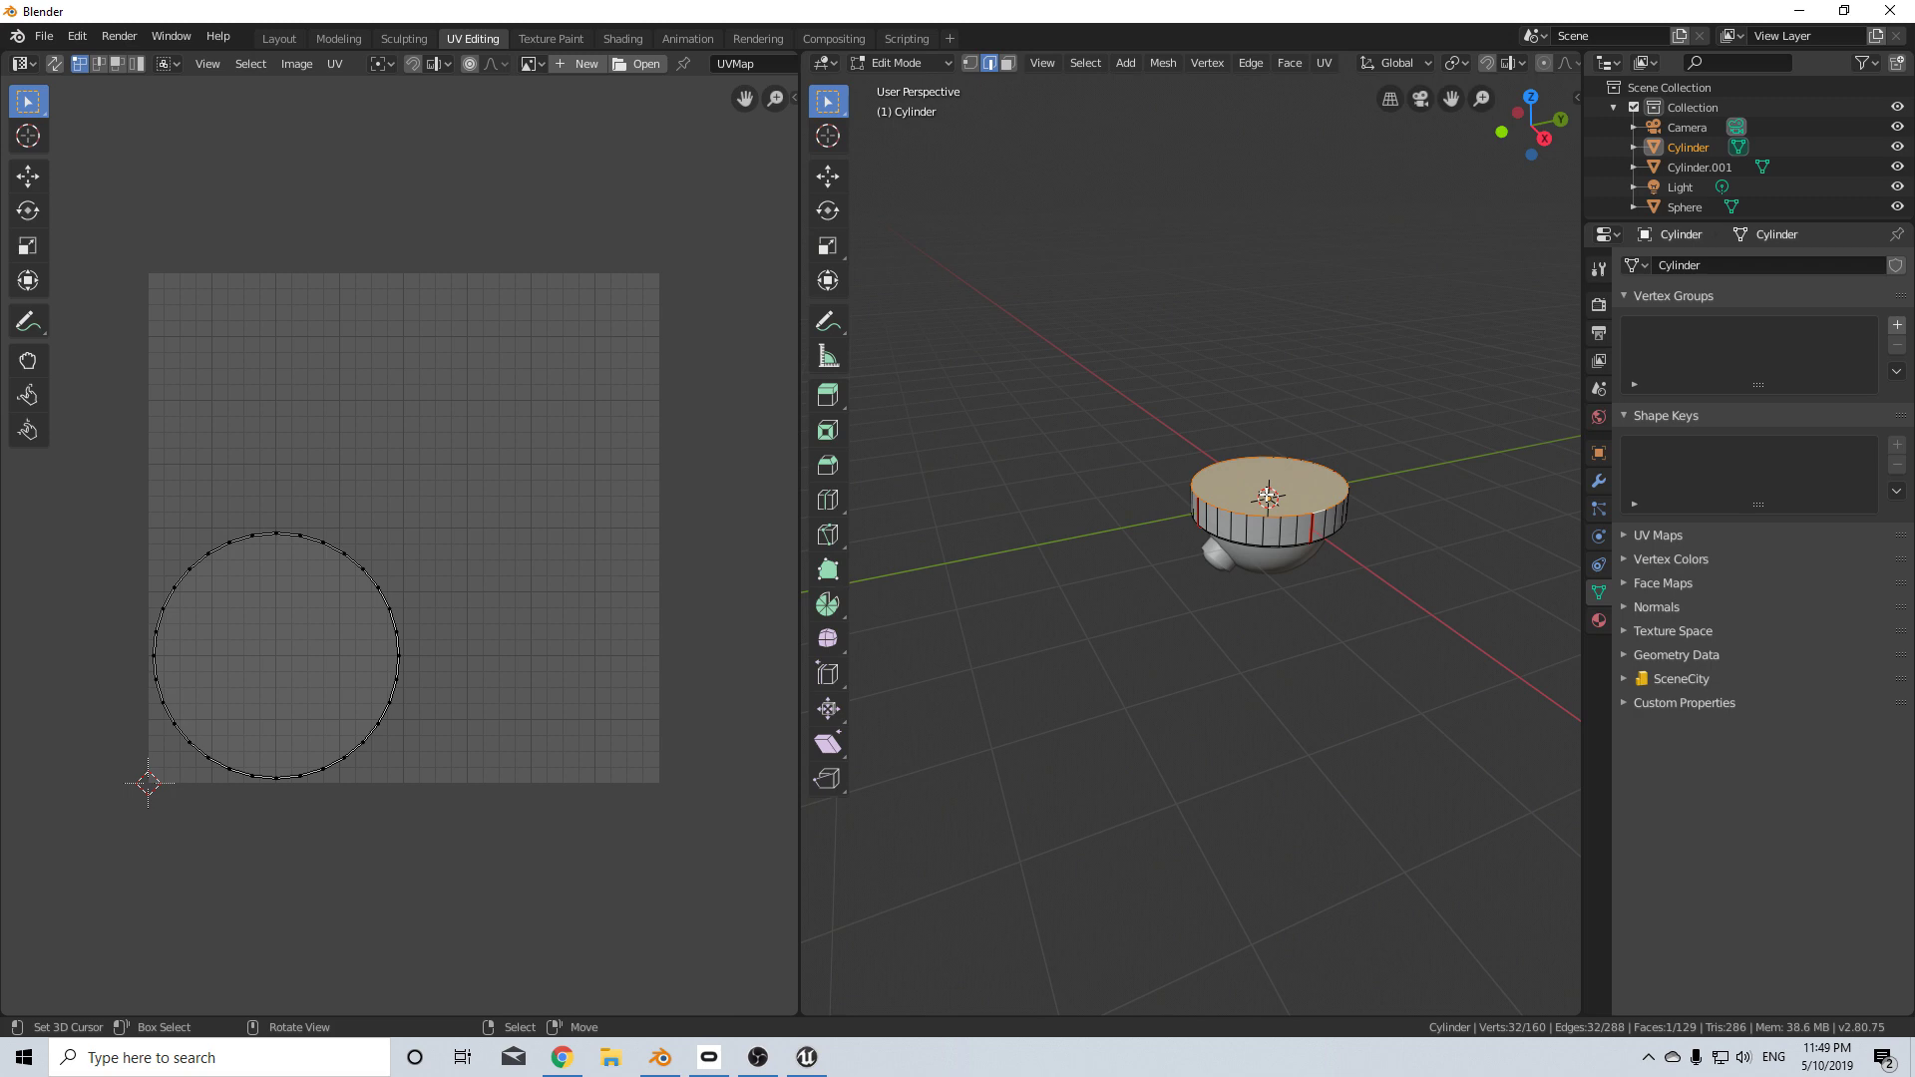
key(x)
click(1242, 537)
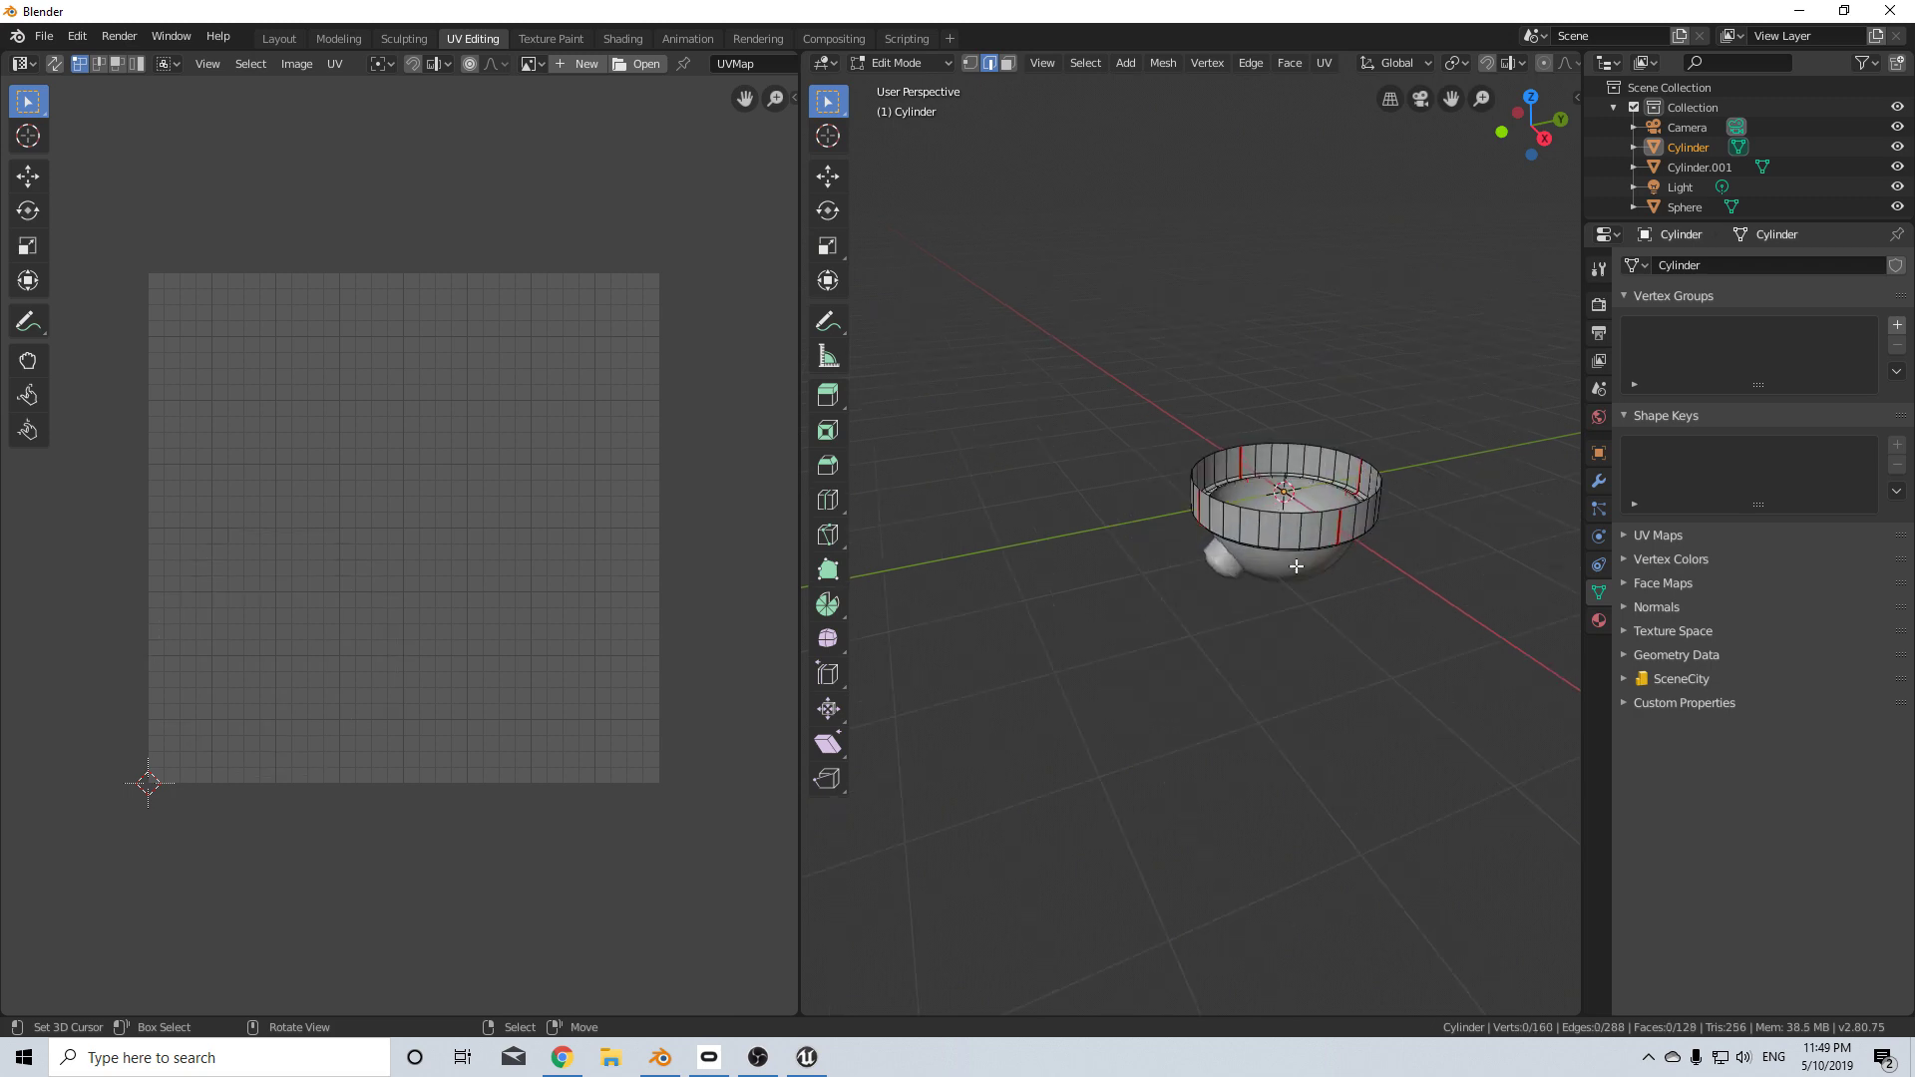
- Select the whole base mesh and unwrap it along its marked seams
middle_drag(1296, 565, 1318, 531)
key(a)
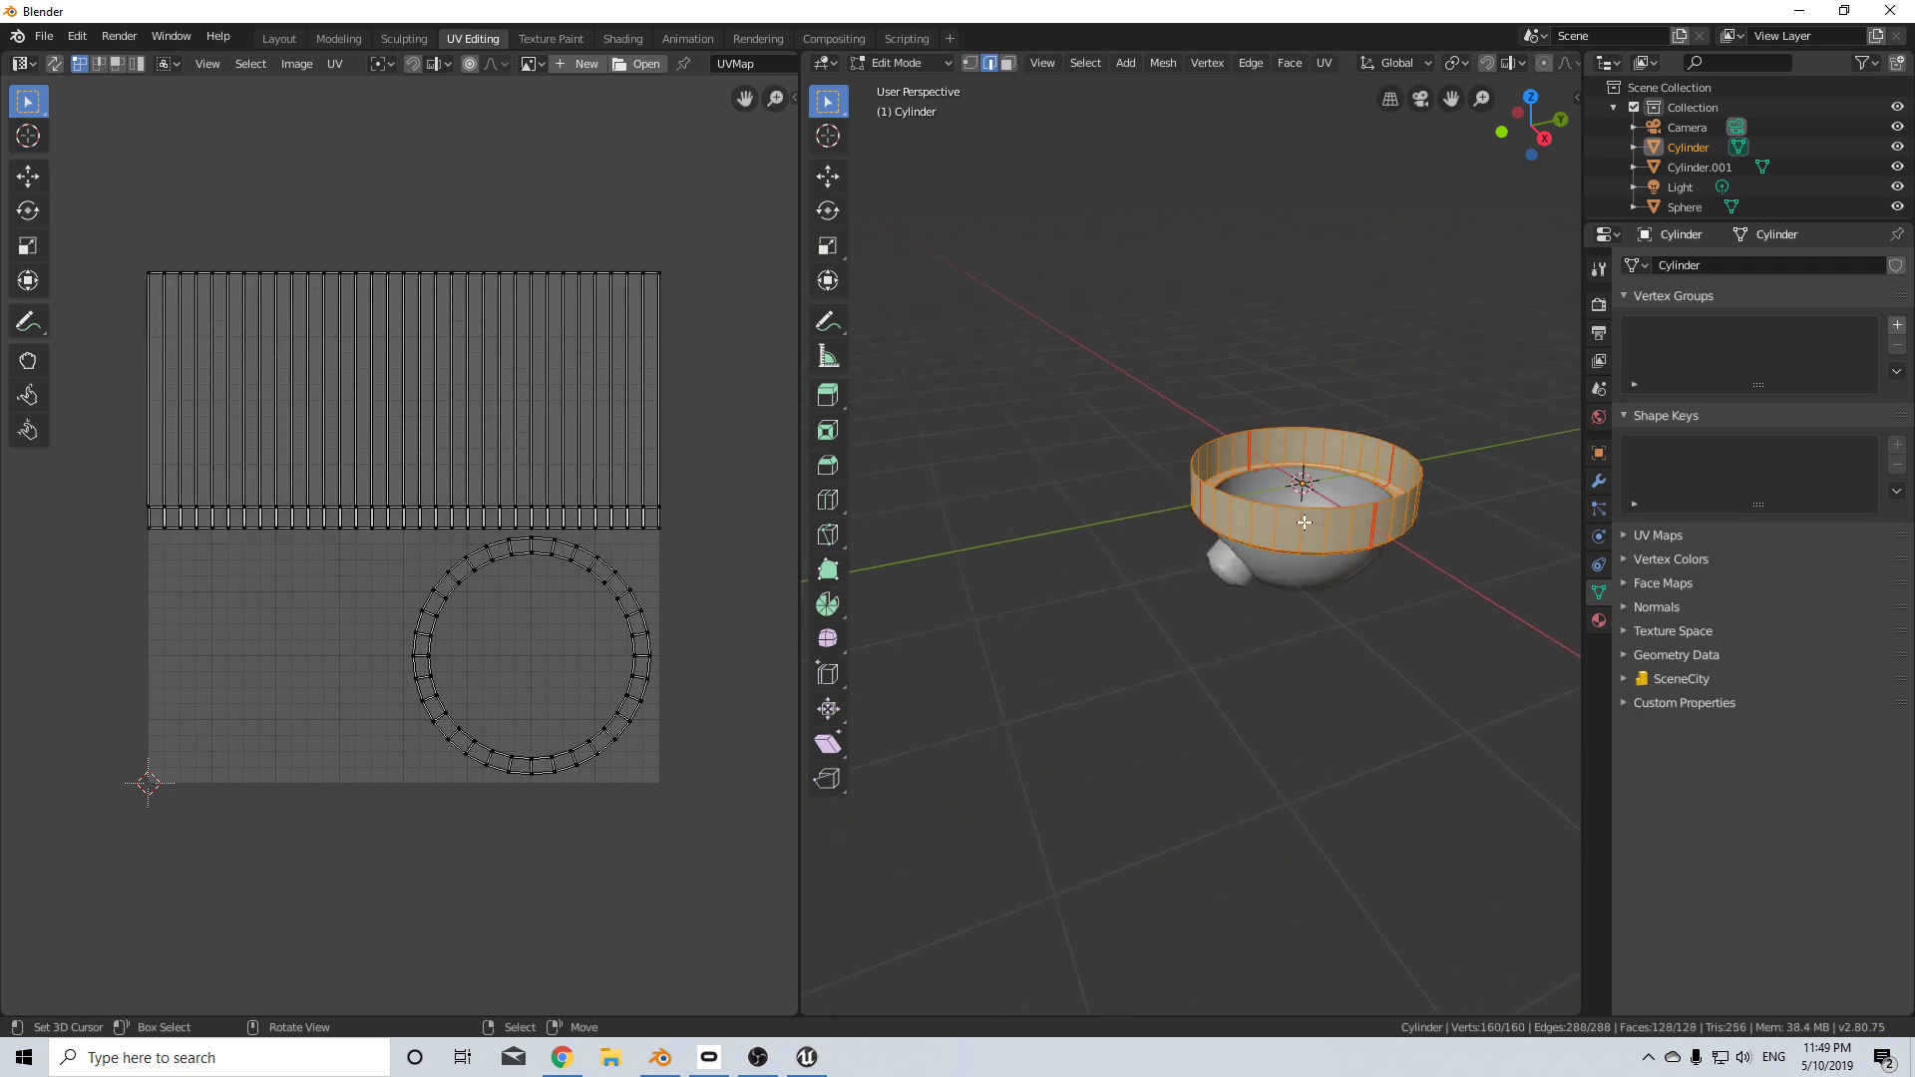
key(u)
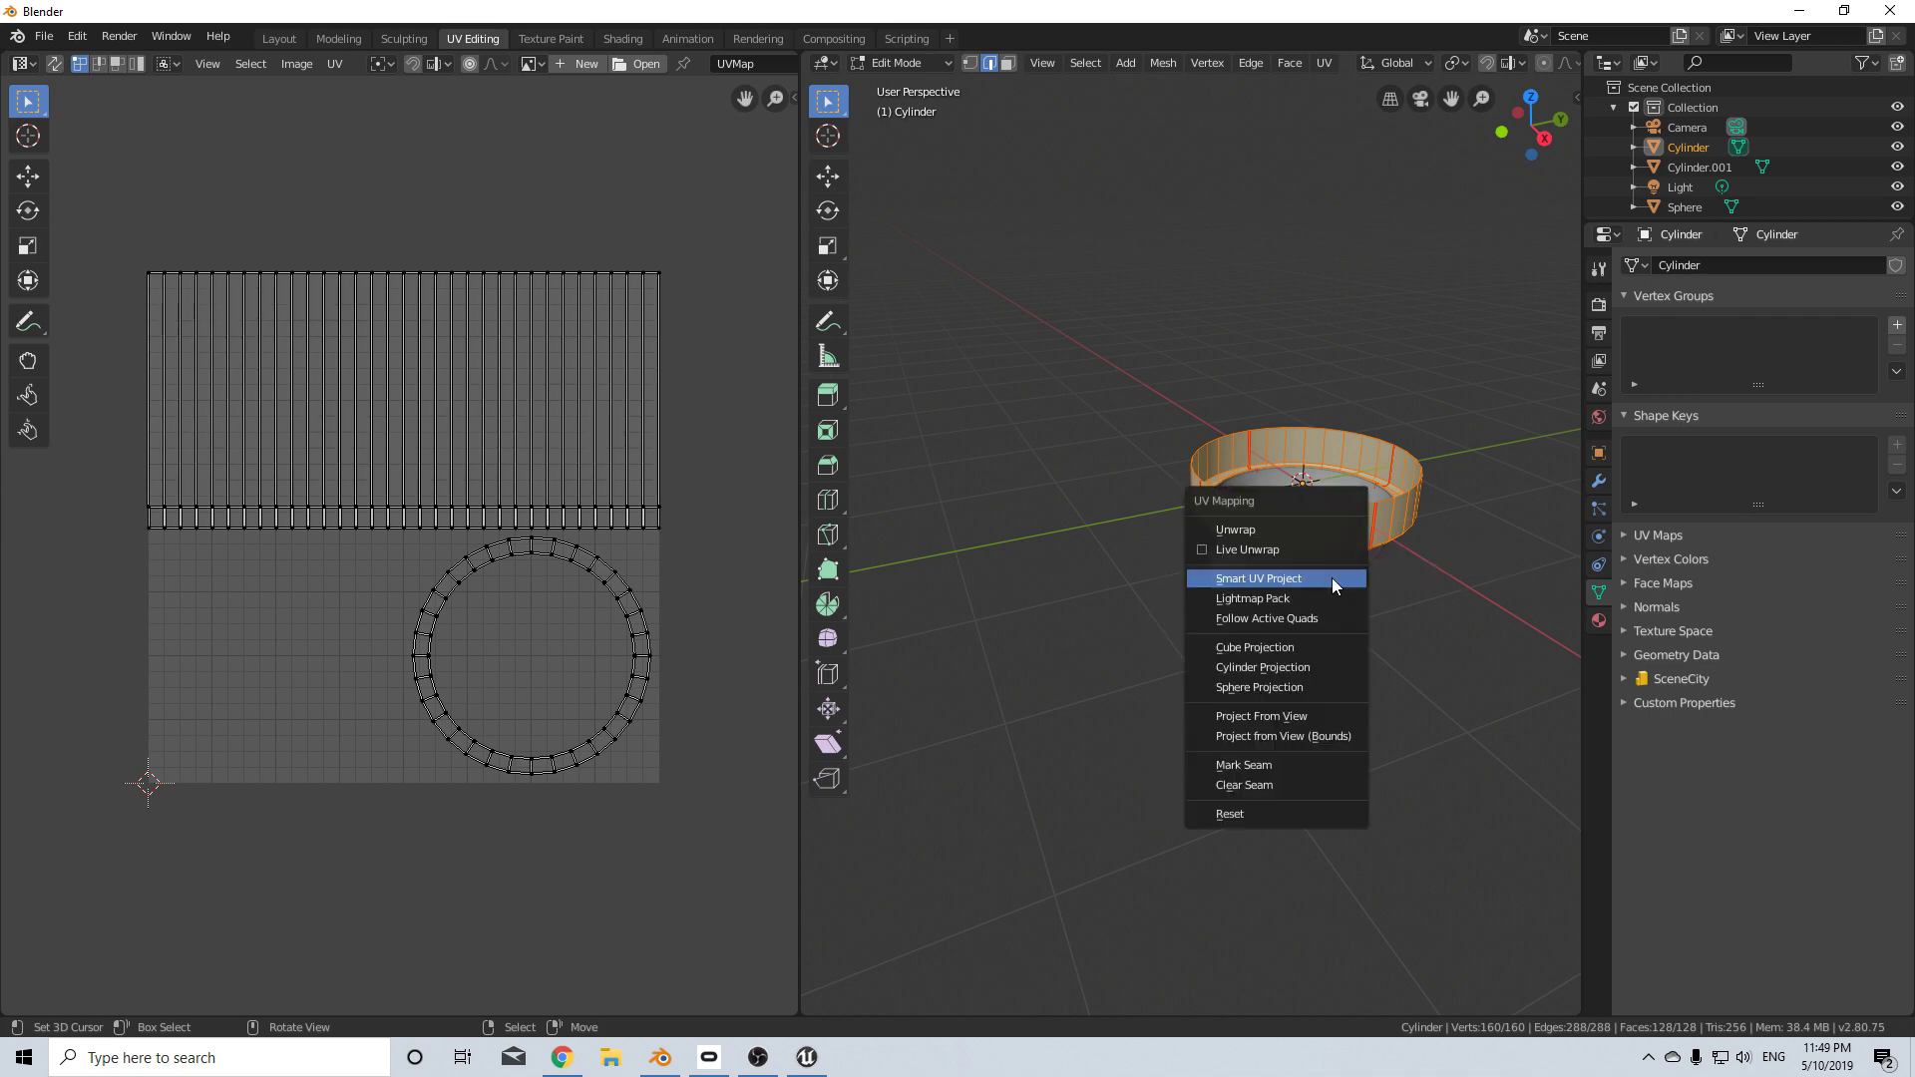
click(1301, 529)
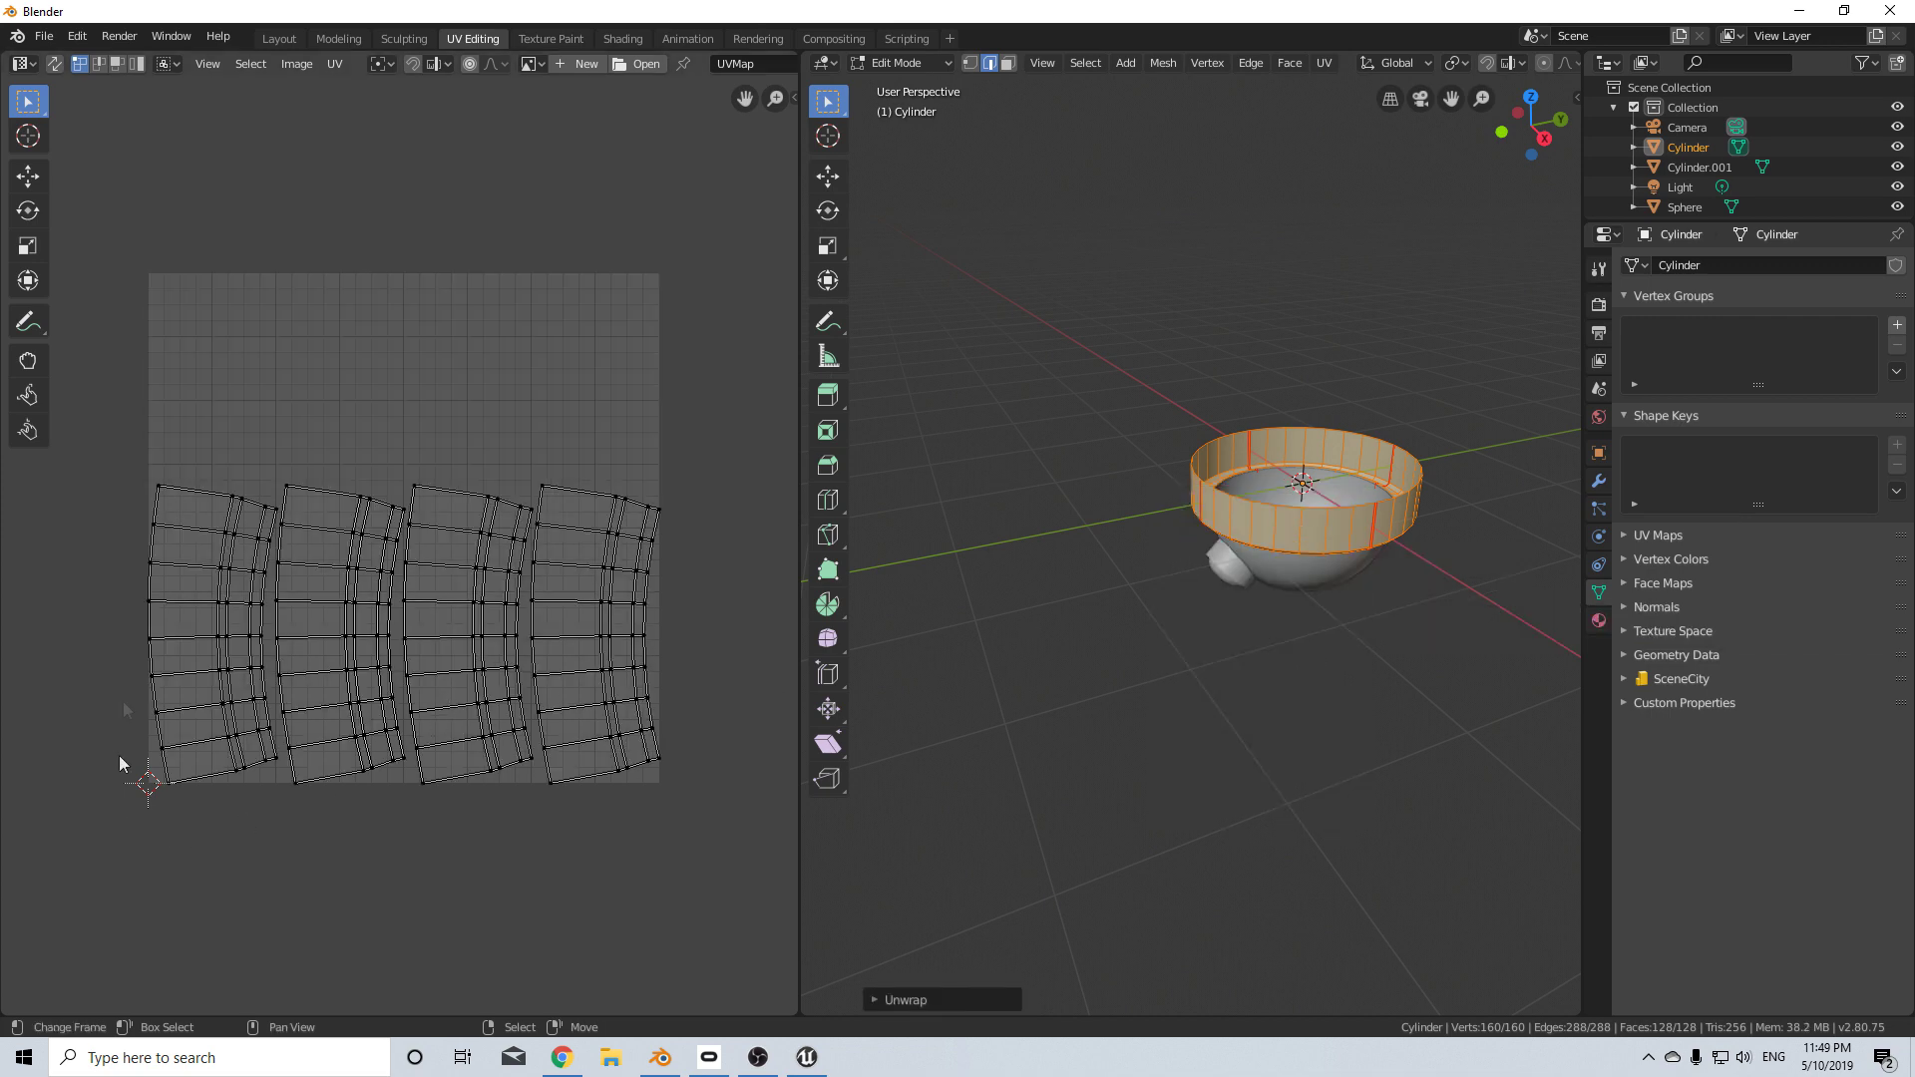
scroll(189, 733, down, 1)
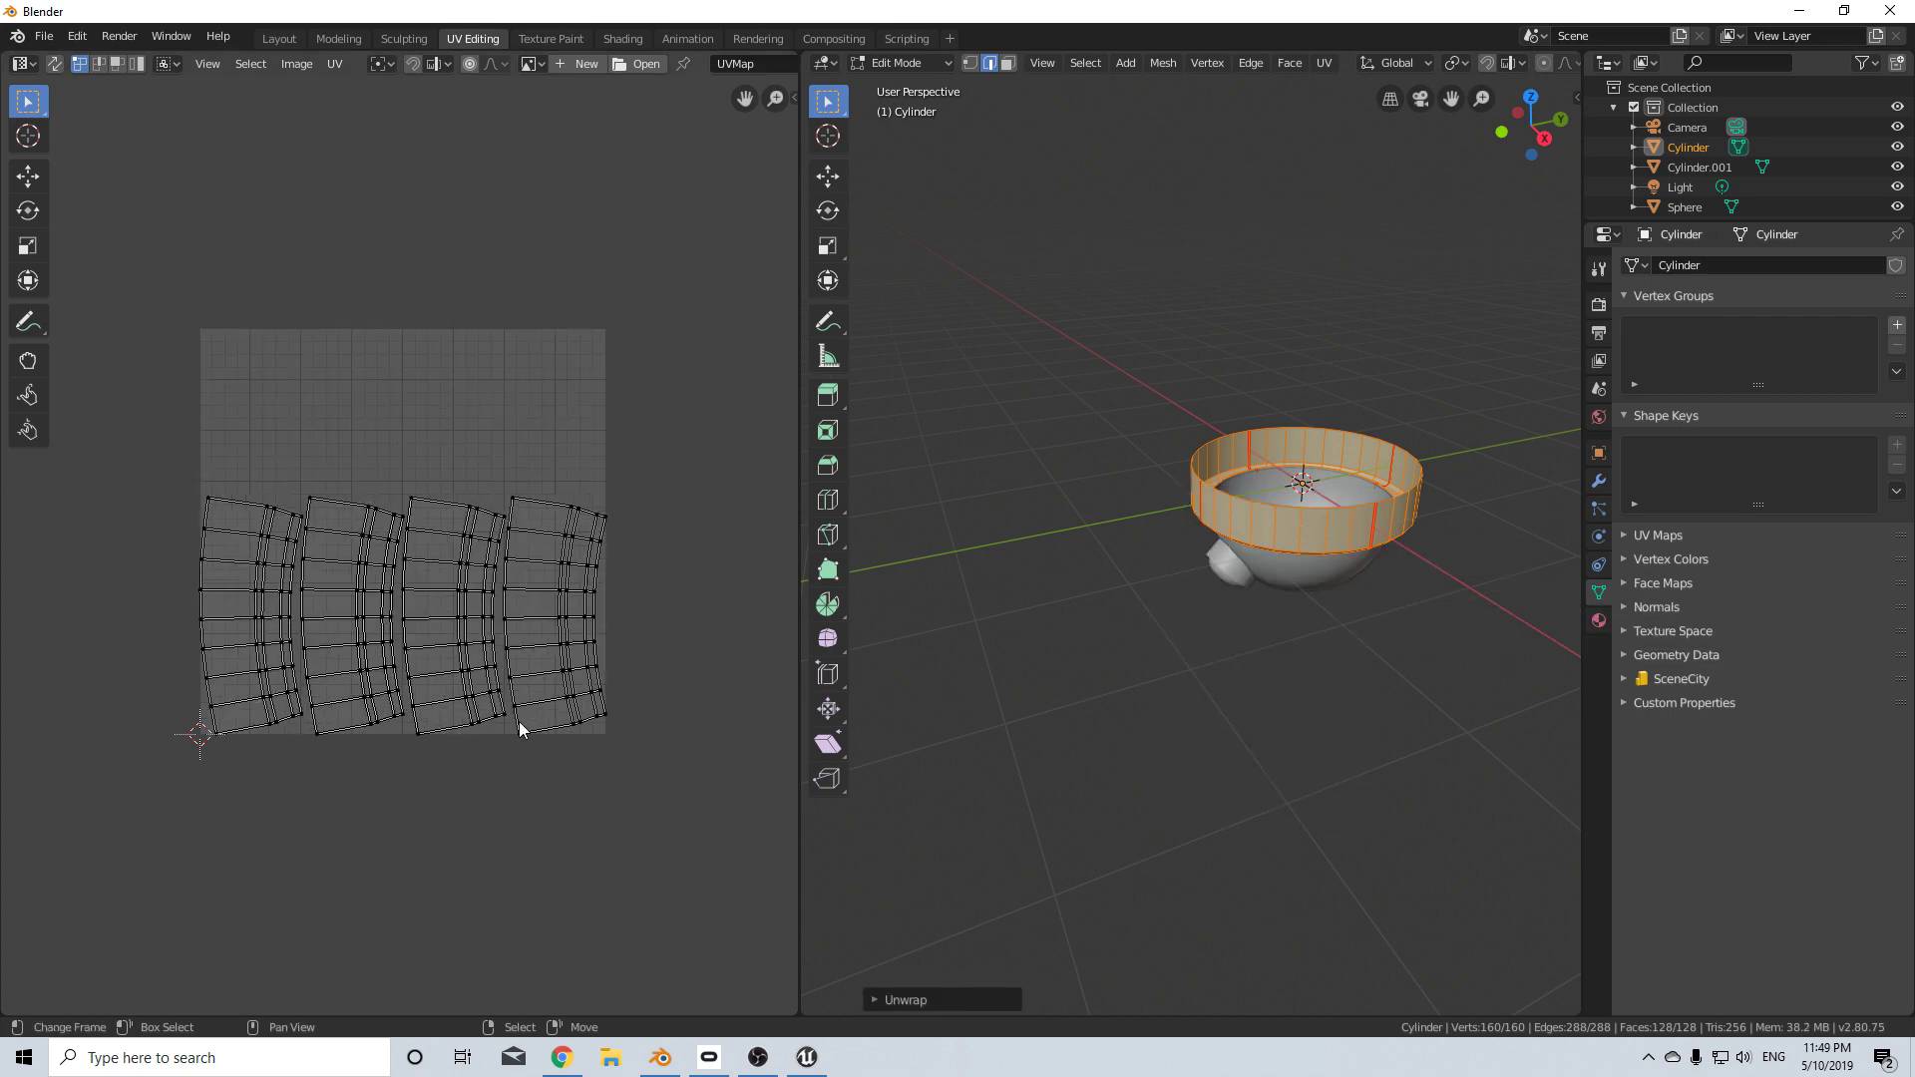
- Open the dome sphere's mesh for editing and unwrap all of it along its seams
key(a)
key(Tab)
right_click(1313, 582)
key(Tab)
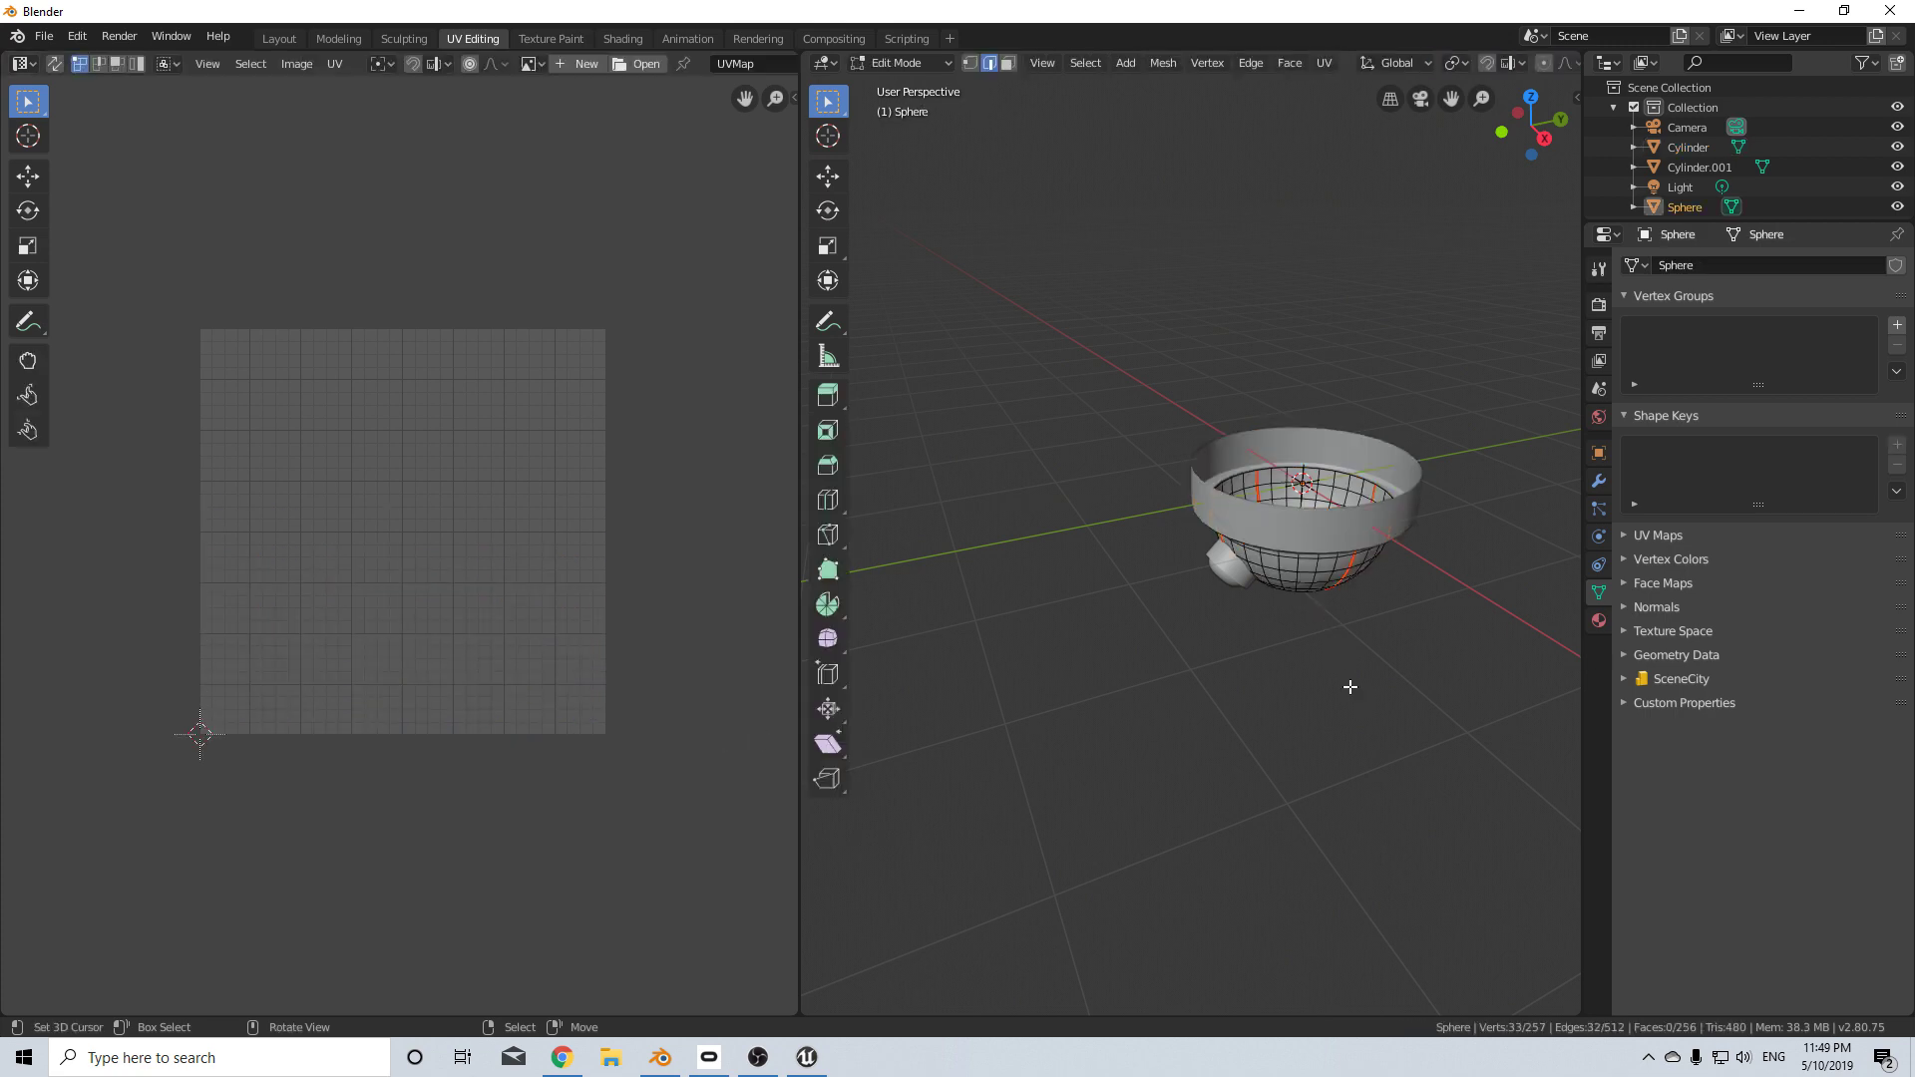
key(a)
key(u)
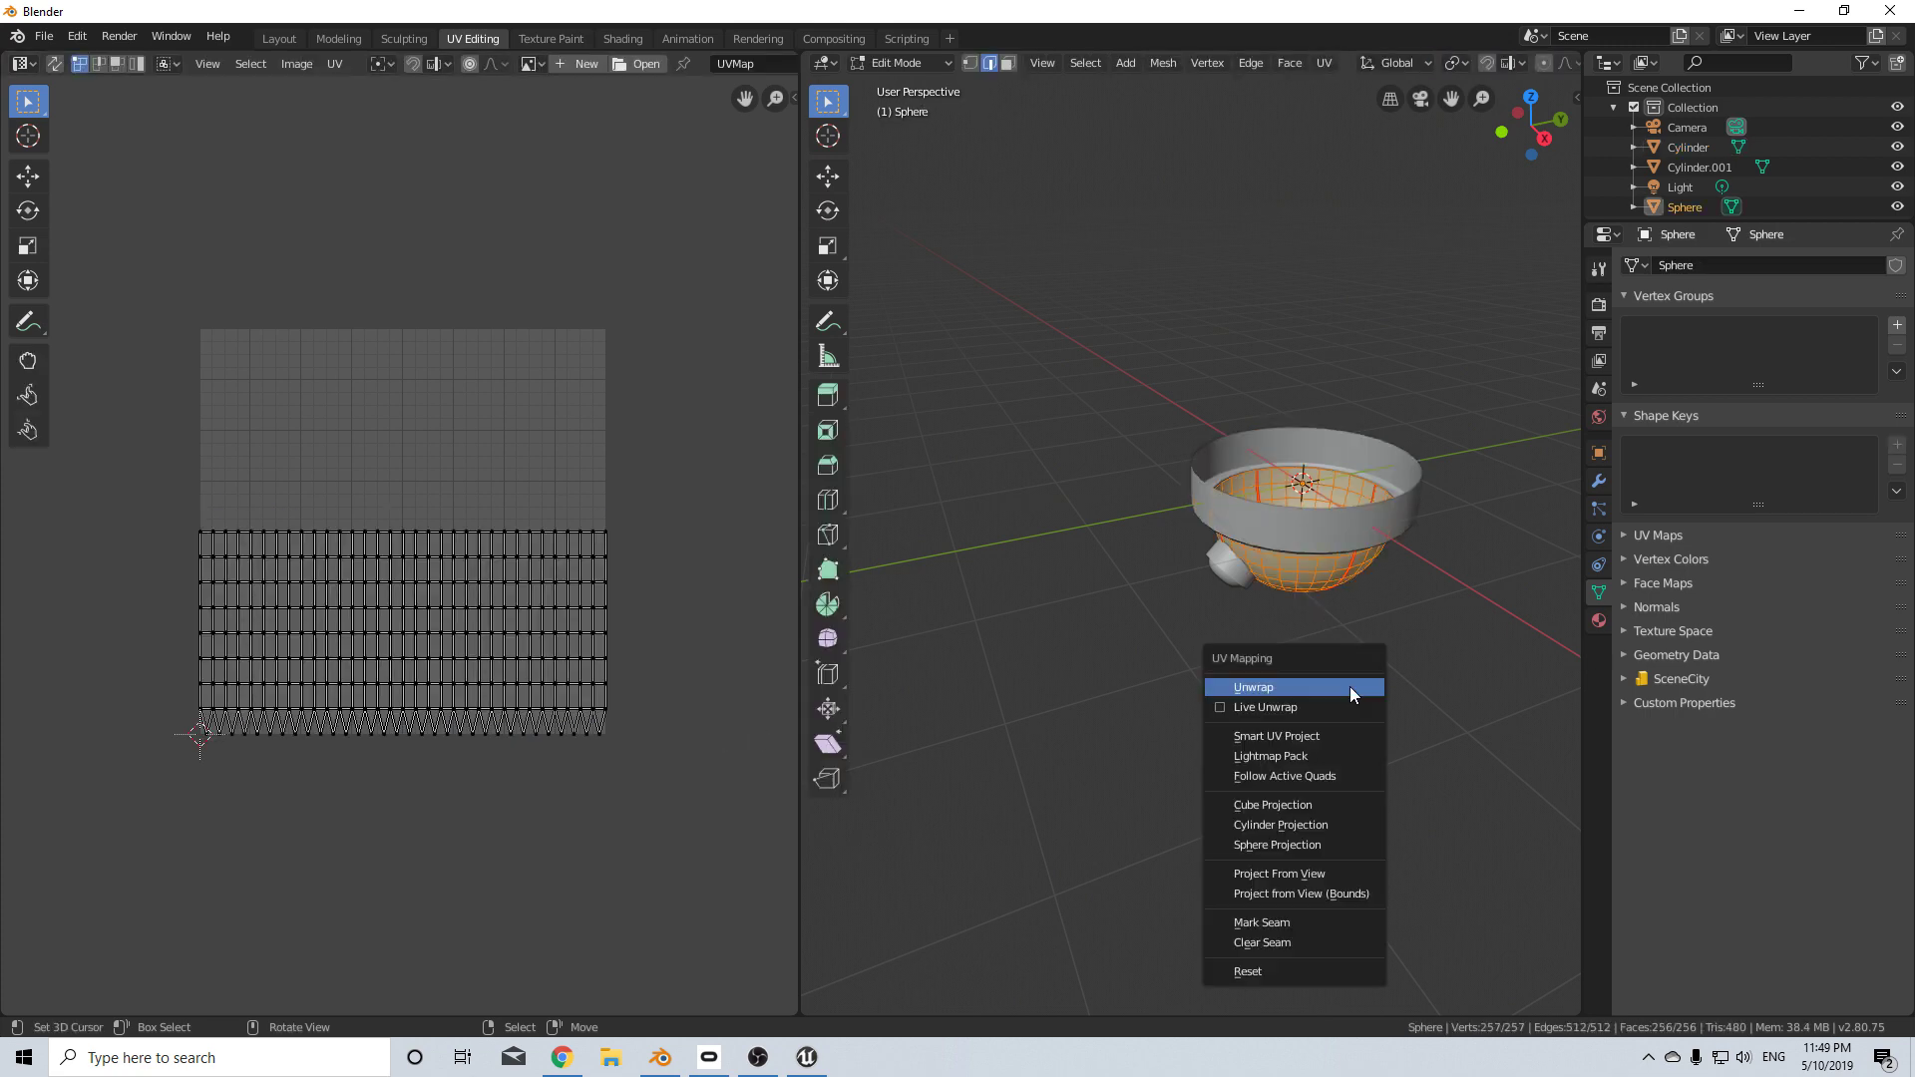
click(1350, 686)
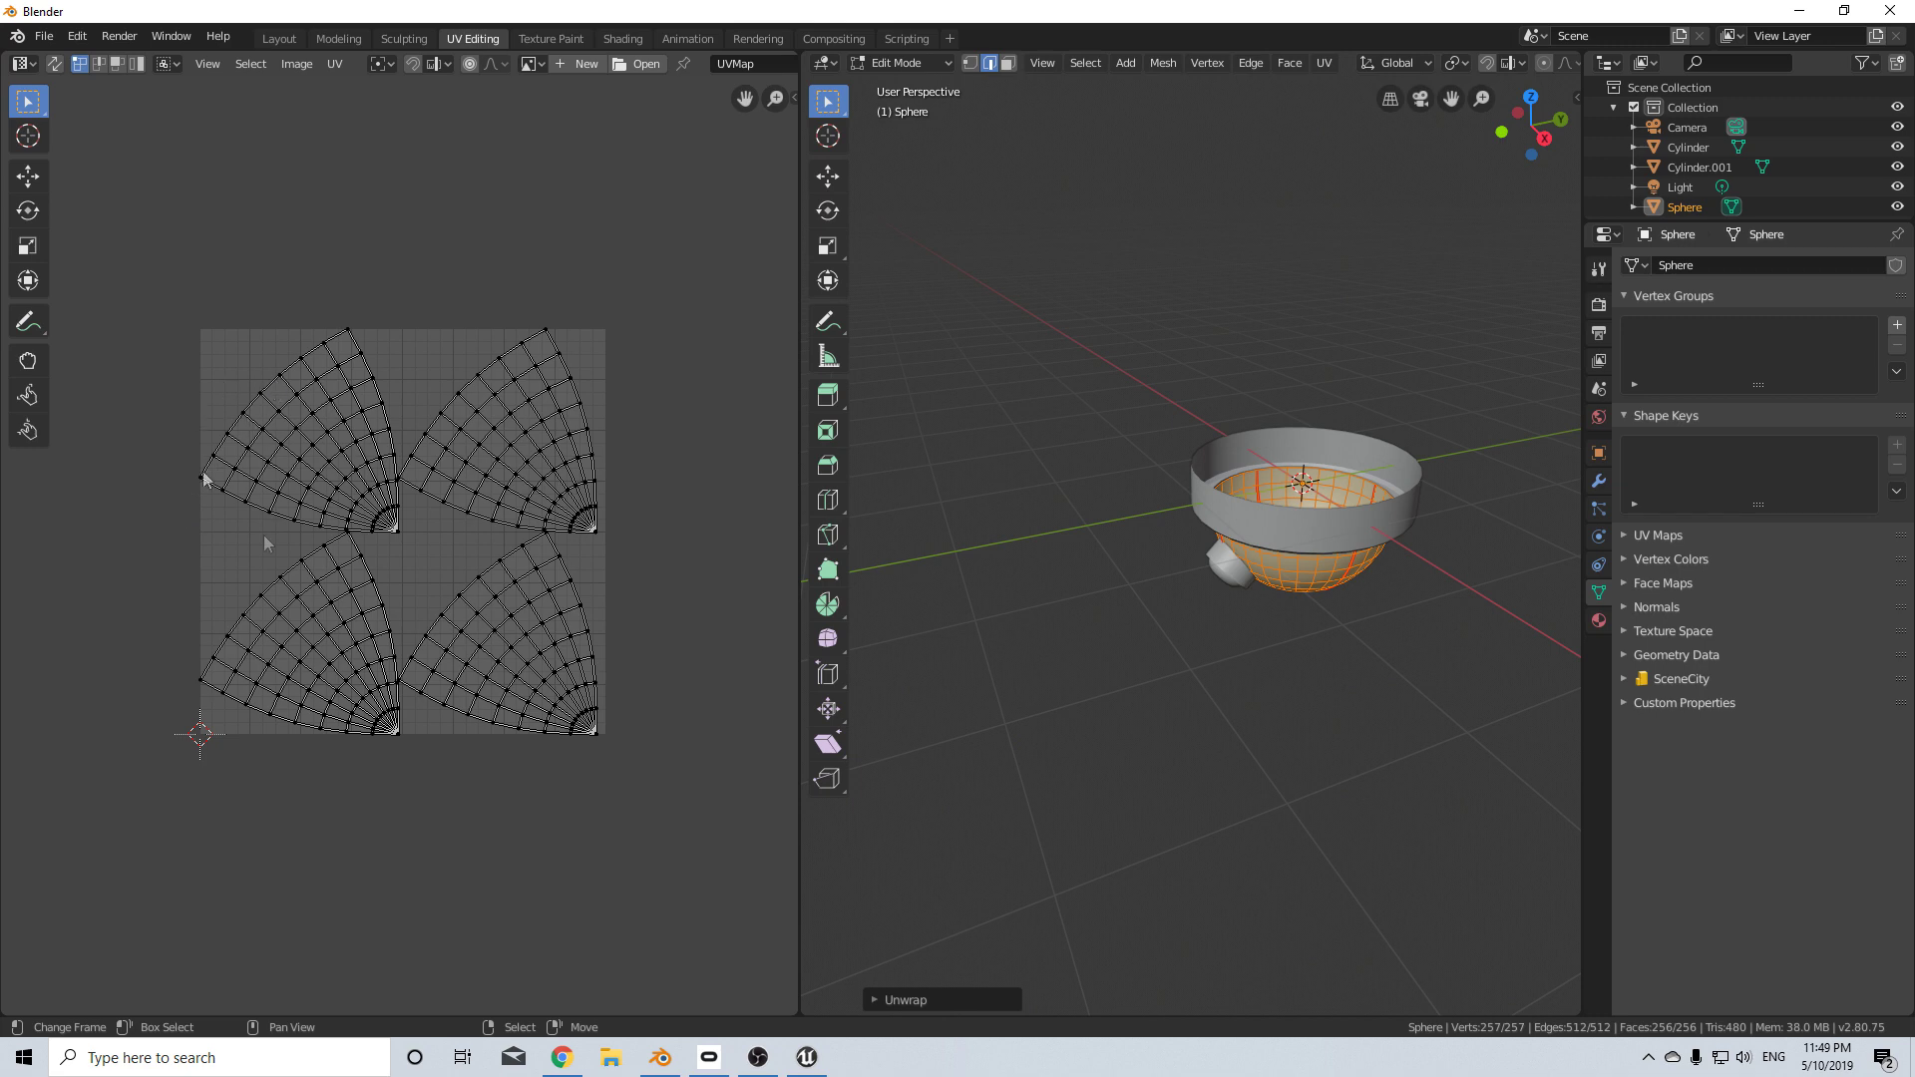
- Open the lens barrel's mesh for editing, with the lens front facing the view
key(Tab)
middle_drag(1387, 682, 1544, 573)
click(1237, 569)
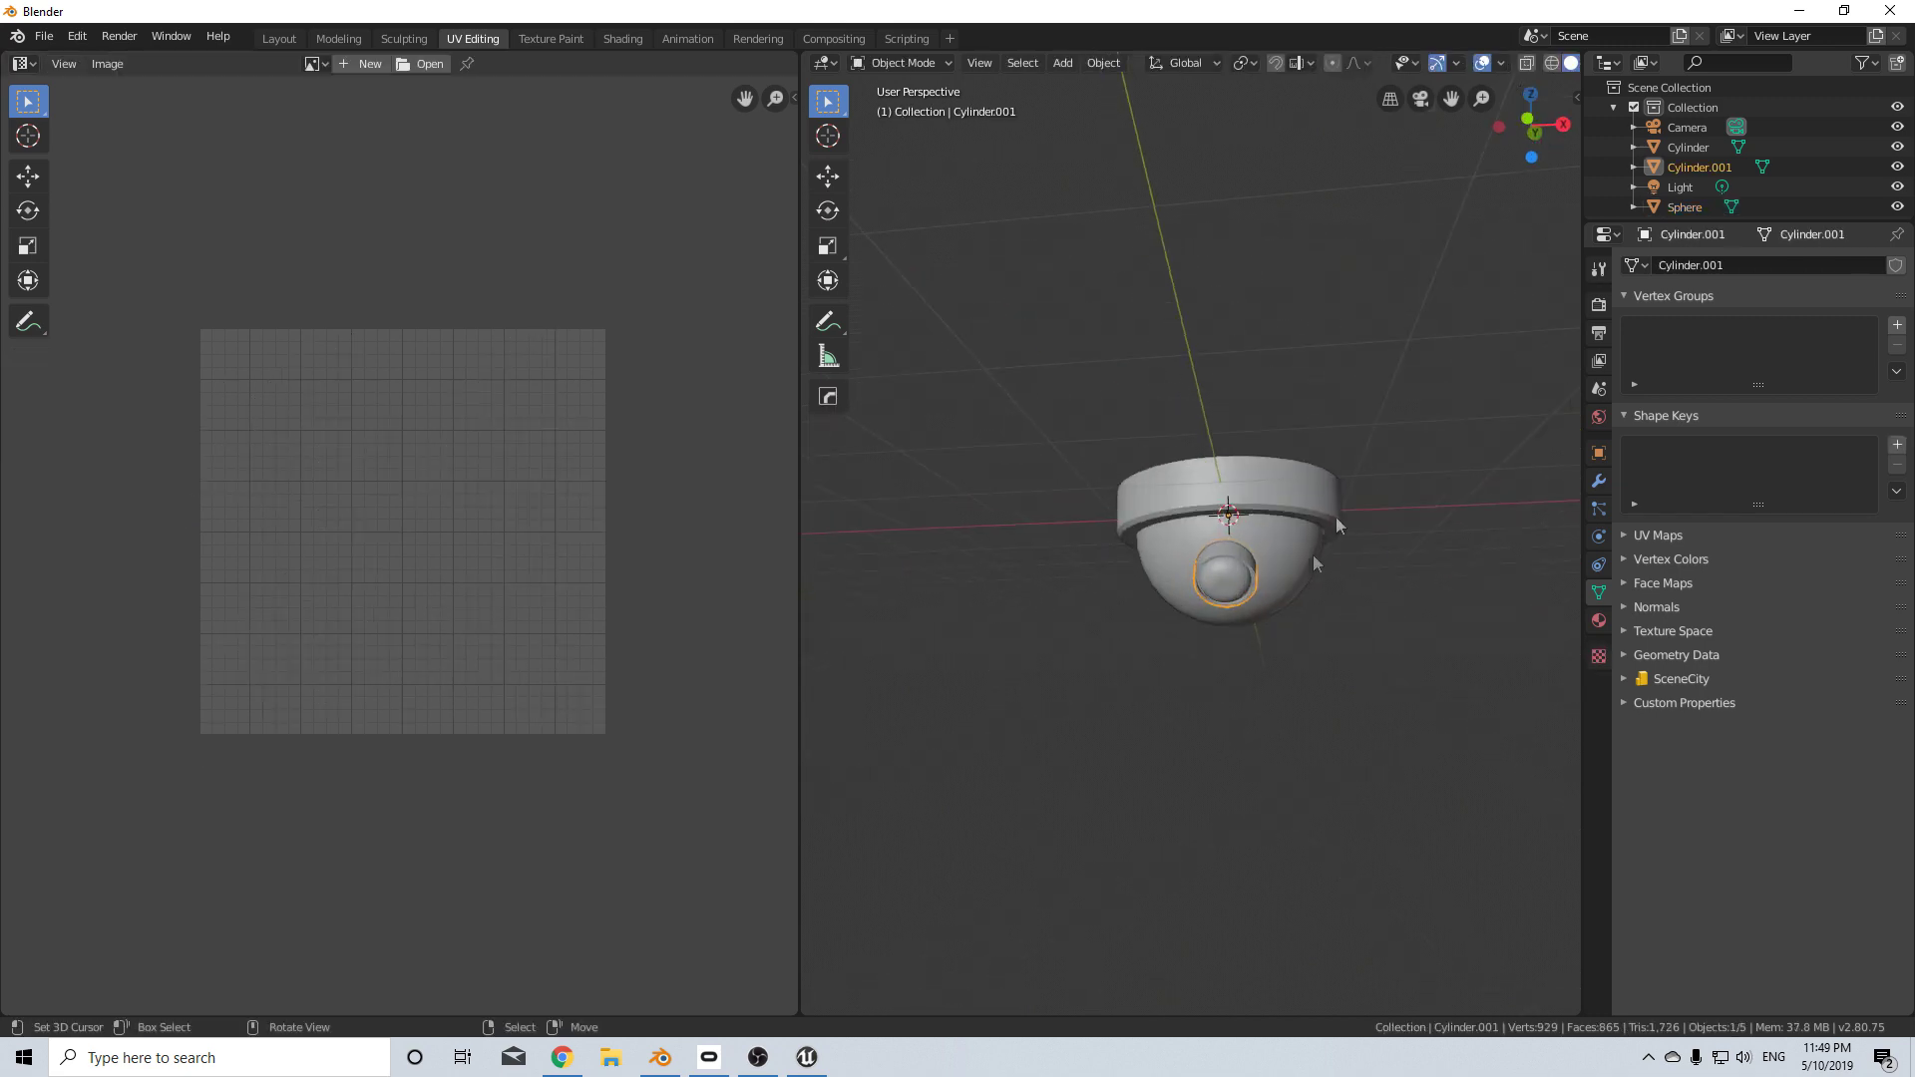
key(Tab)
scroll(1315, 598, up, 2)
shift+middle_drag(1277, 589, 1103, 560)
scroll(1103, 560, up, 3)
middle_drag(1005, 629, 1210, 623)
scroll(1216, 696, up, 1)
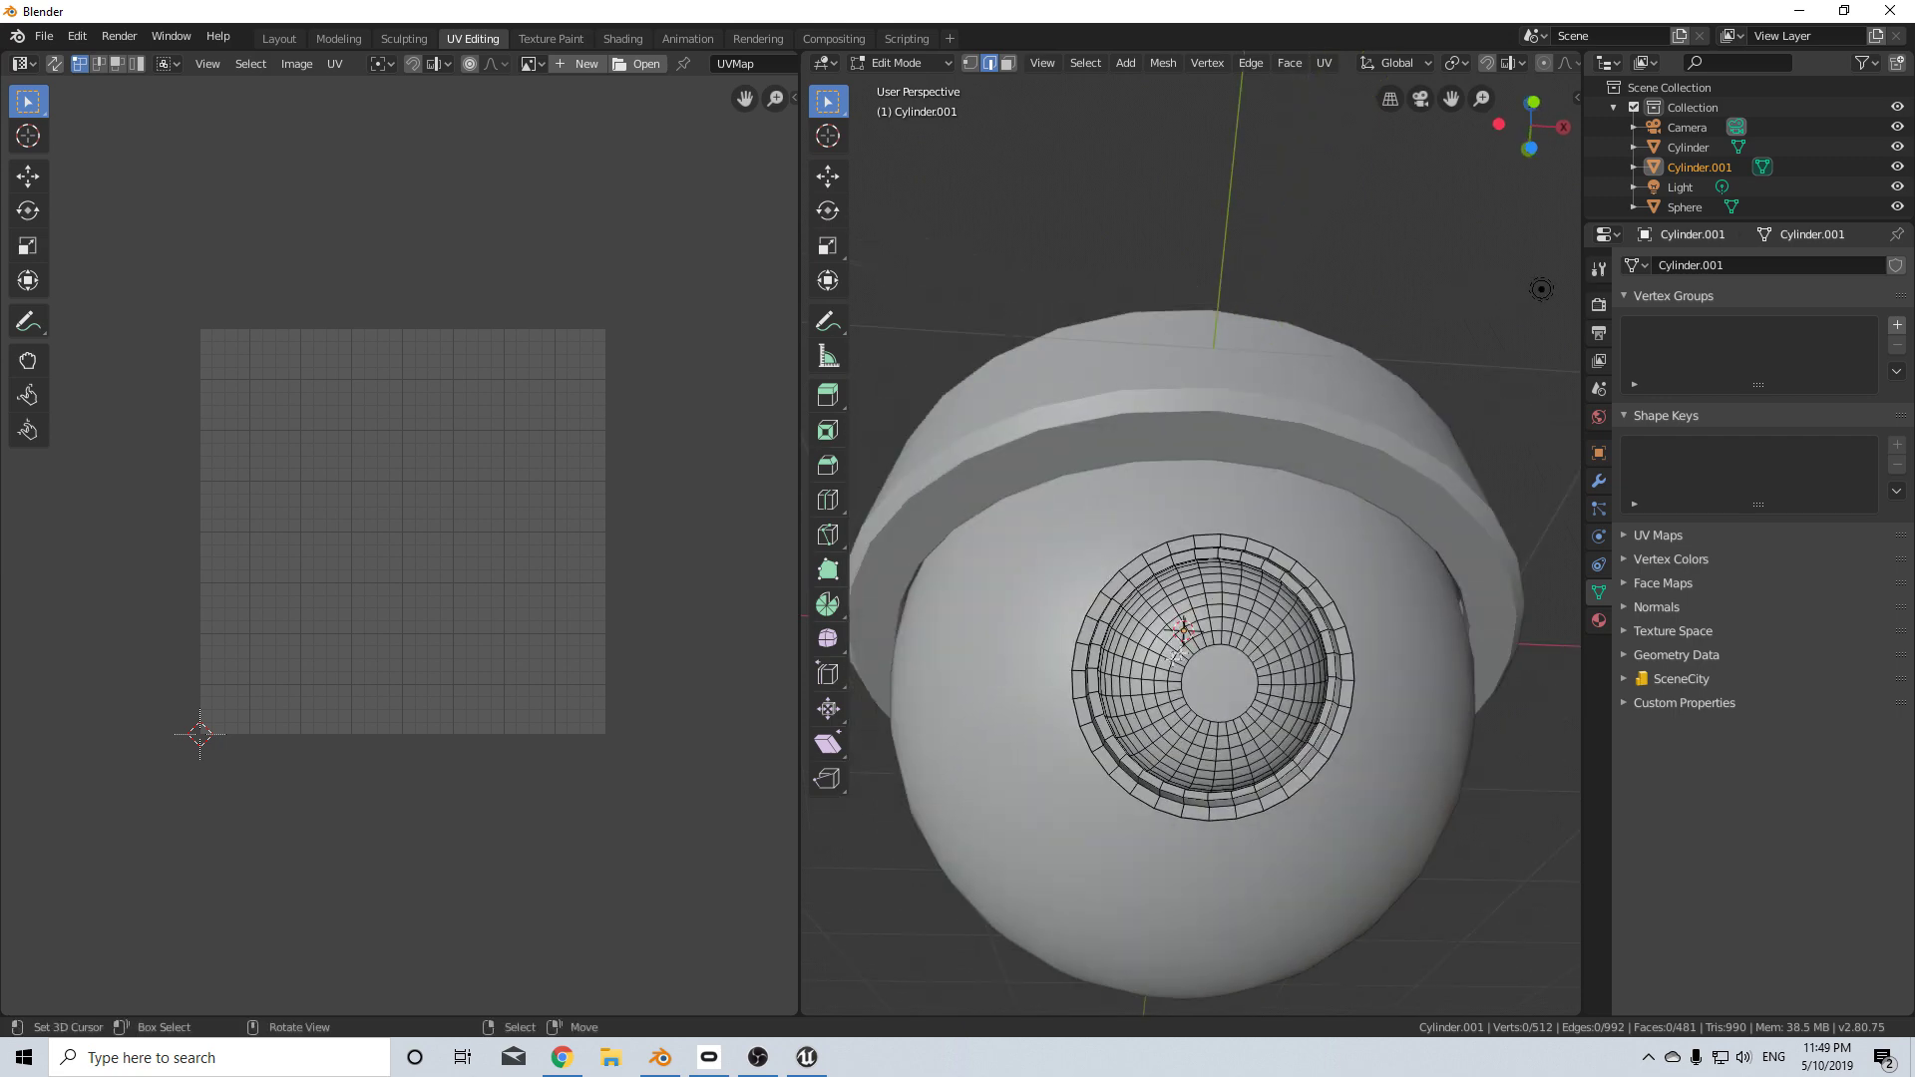
- Mark seams along four evenly spaced radial edge lines of the lens barrel, leaving the central cap uncut
alt+click(1223, 608)
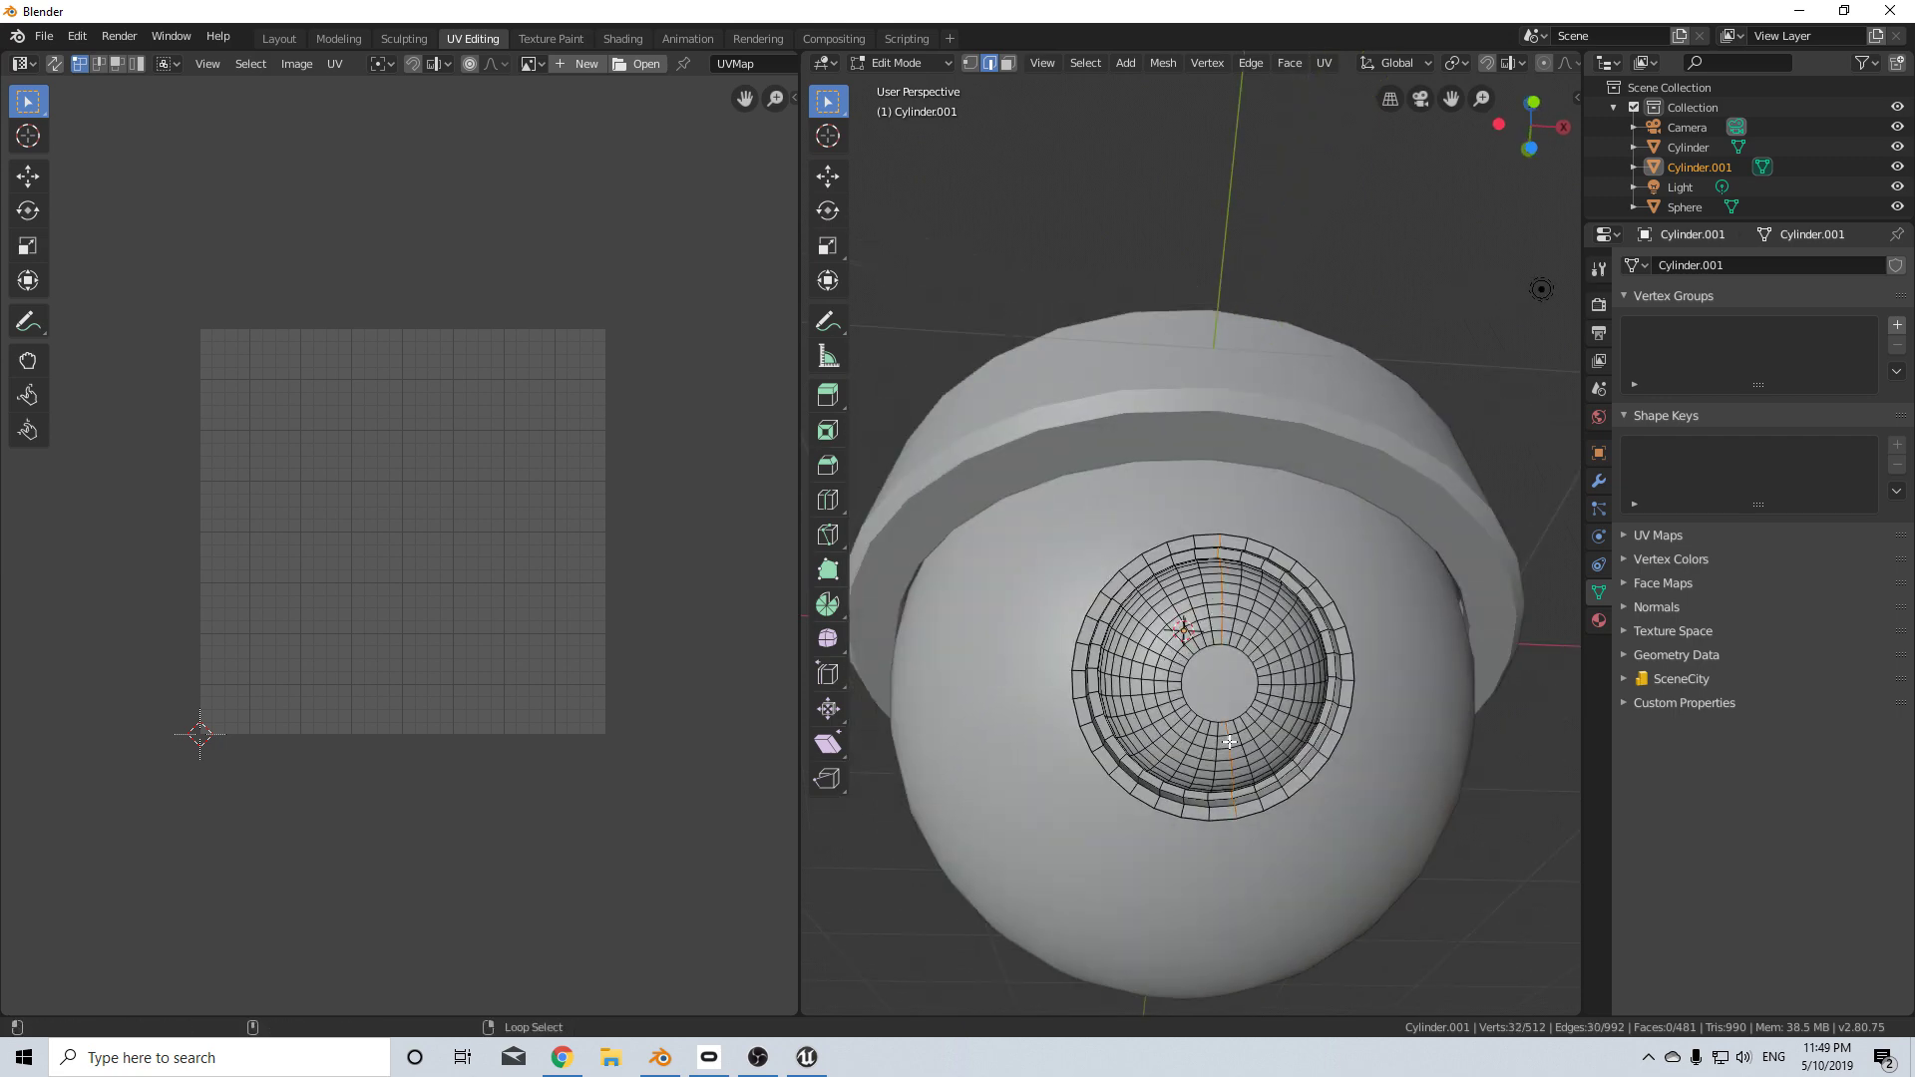
alt+shift+click(1267, 690)
alt+shift+click(1281, 673)
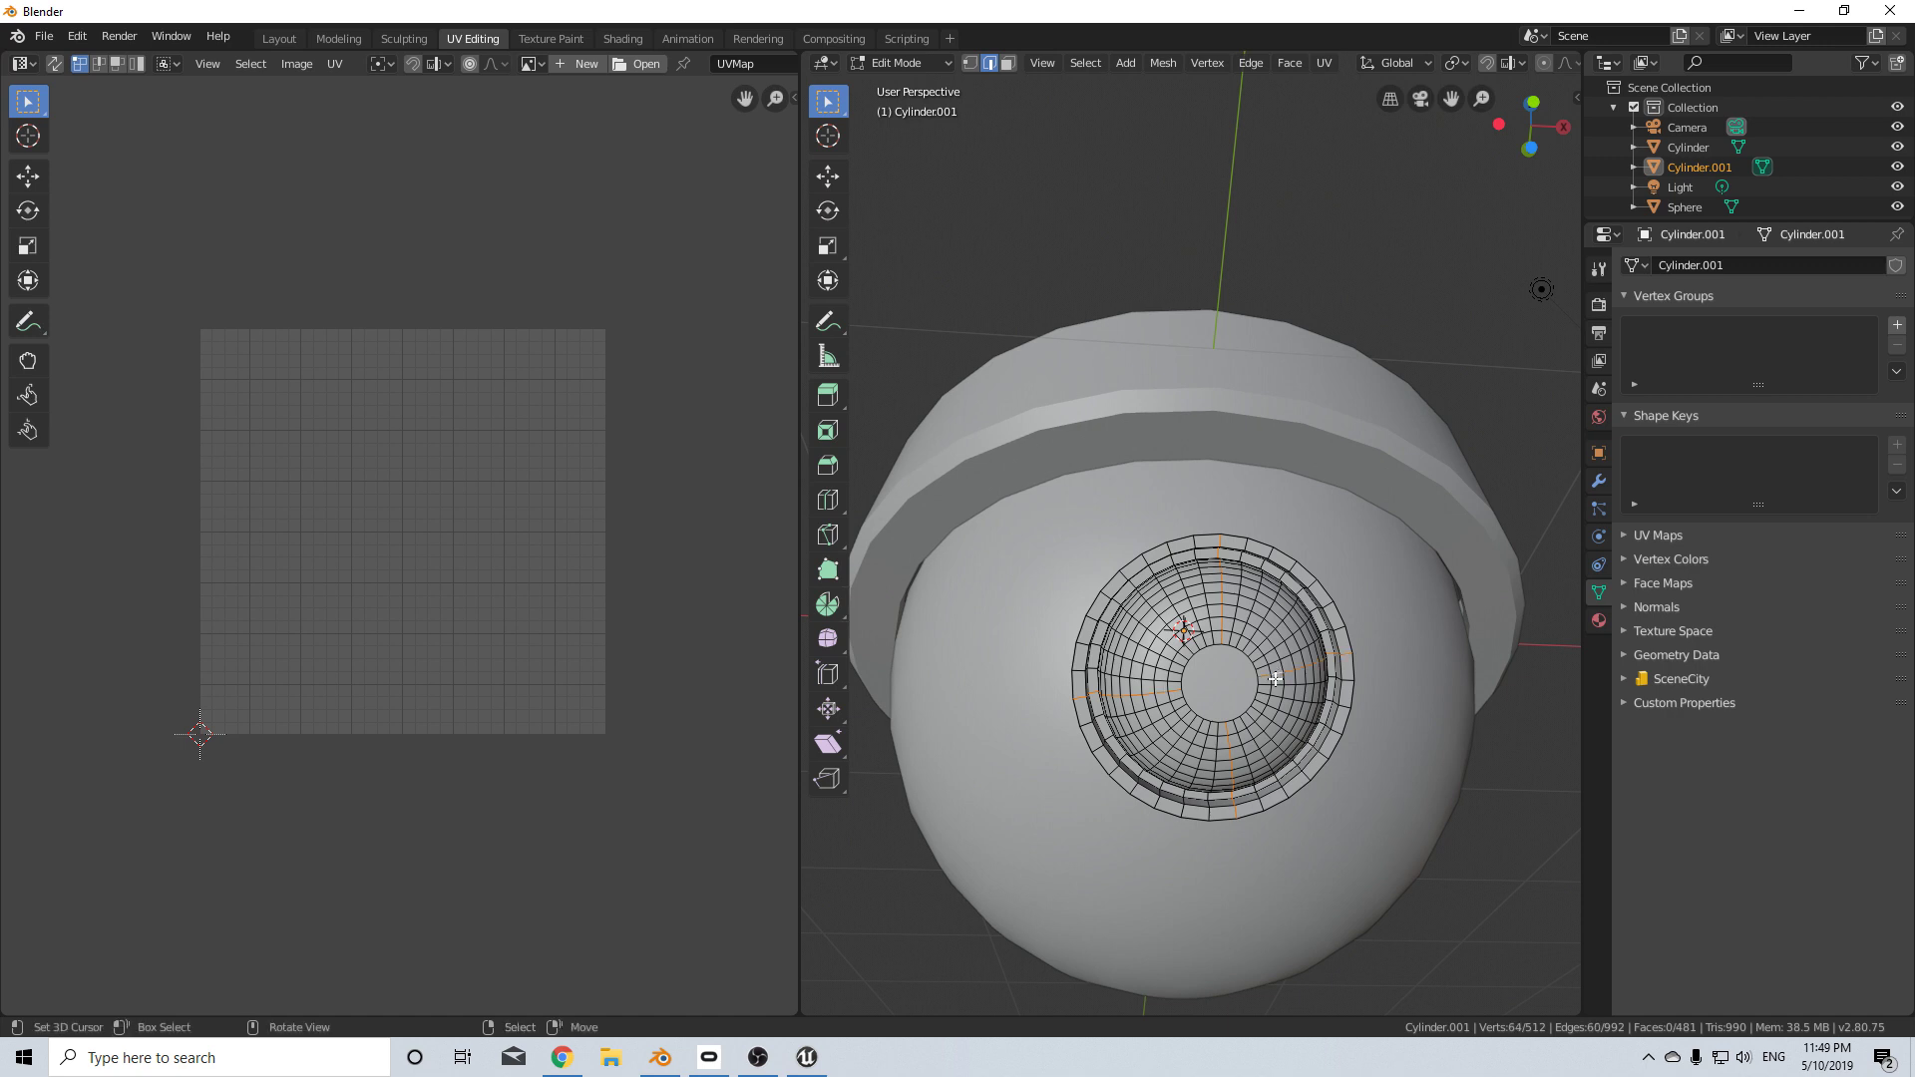
right_click(1269, 681)
click(1267, 681)
- Select the entire lens barrel mesh and unwrap it along the marked seams
key(a)
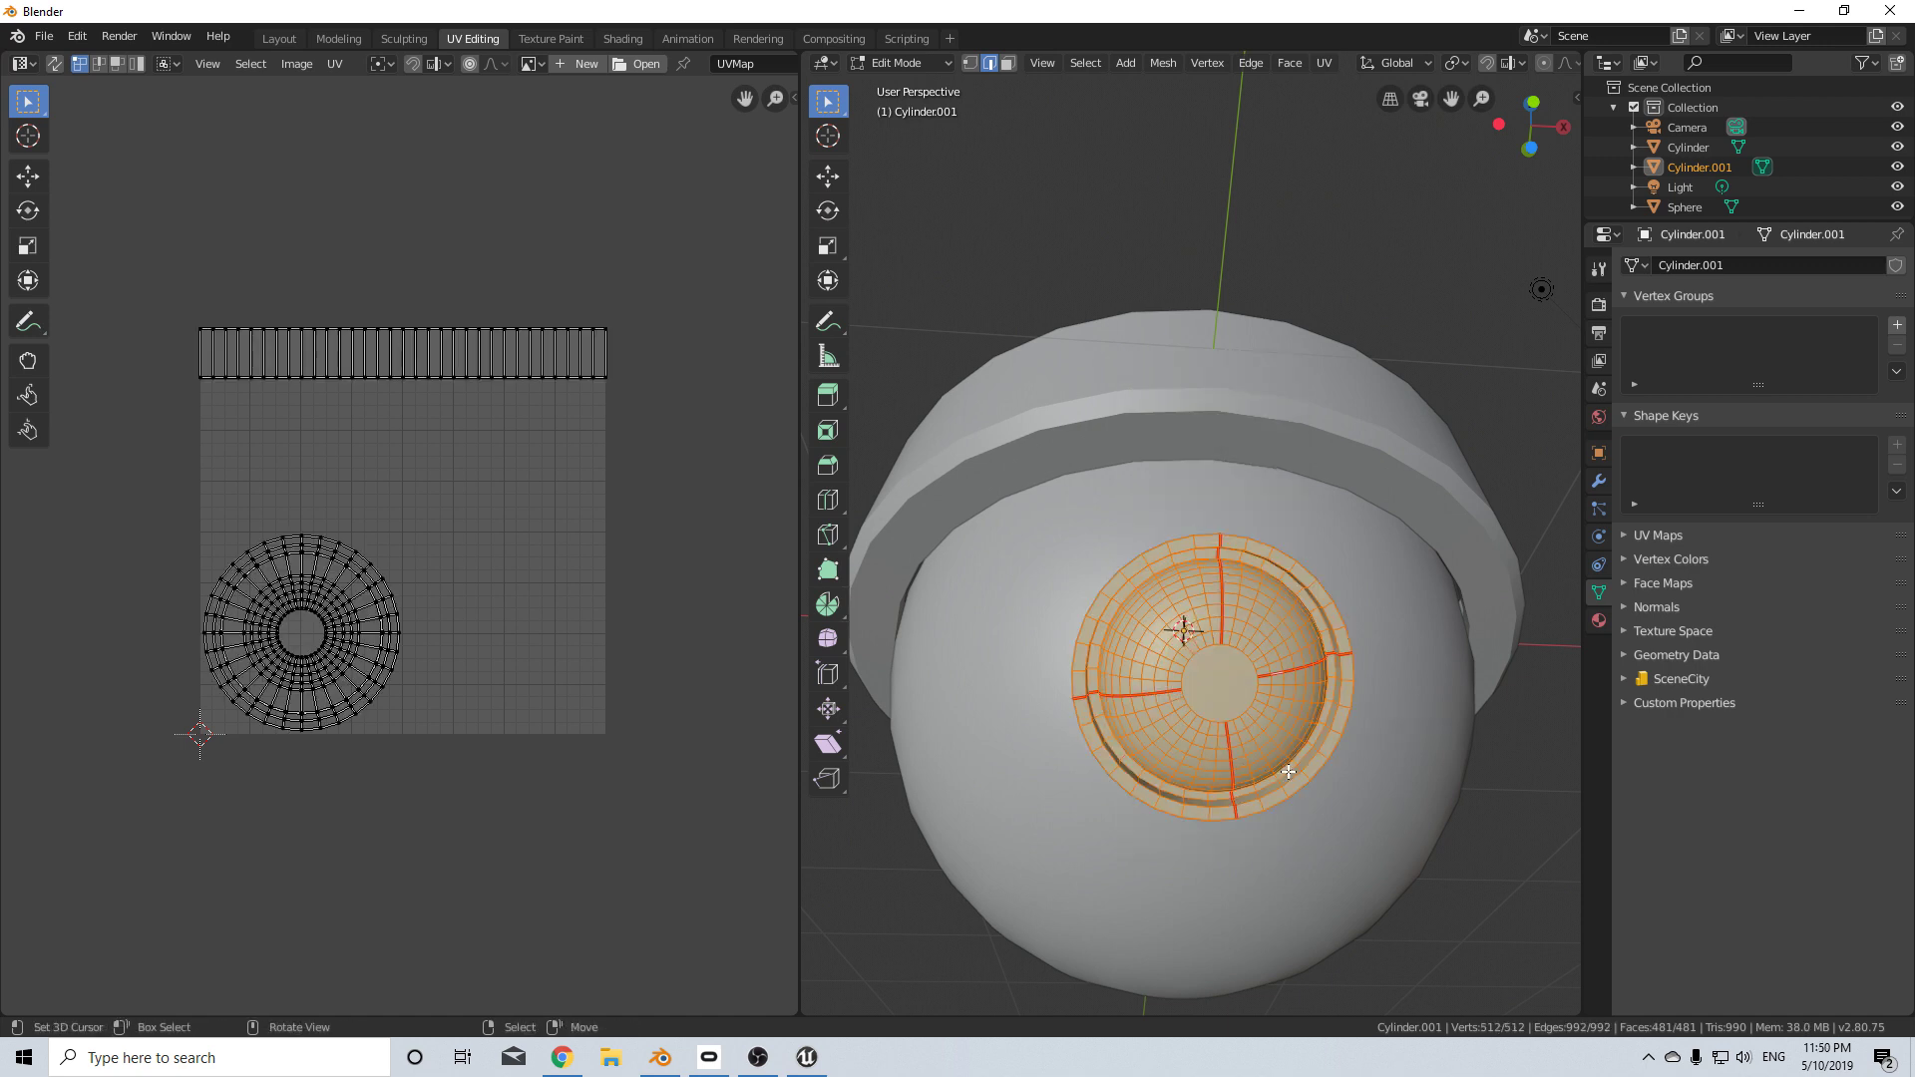
key(u)
click(1278, 728)
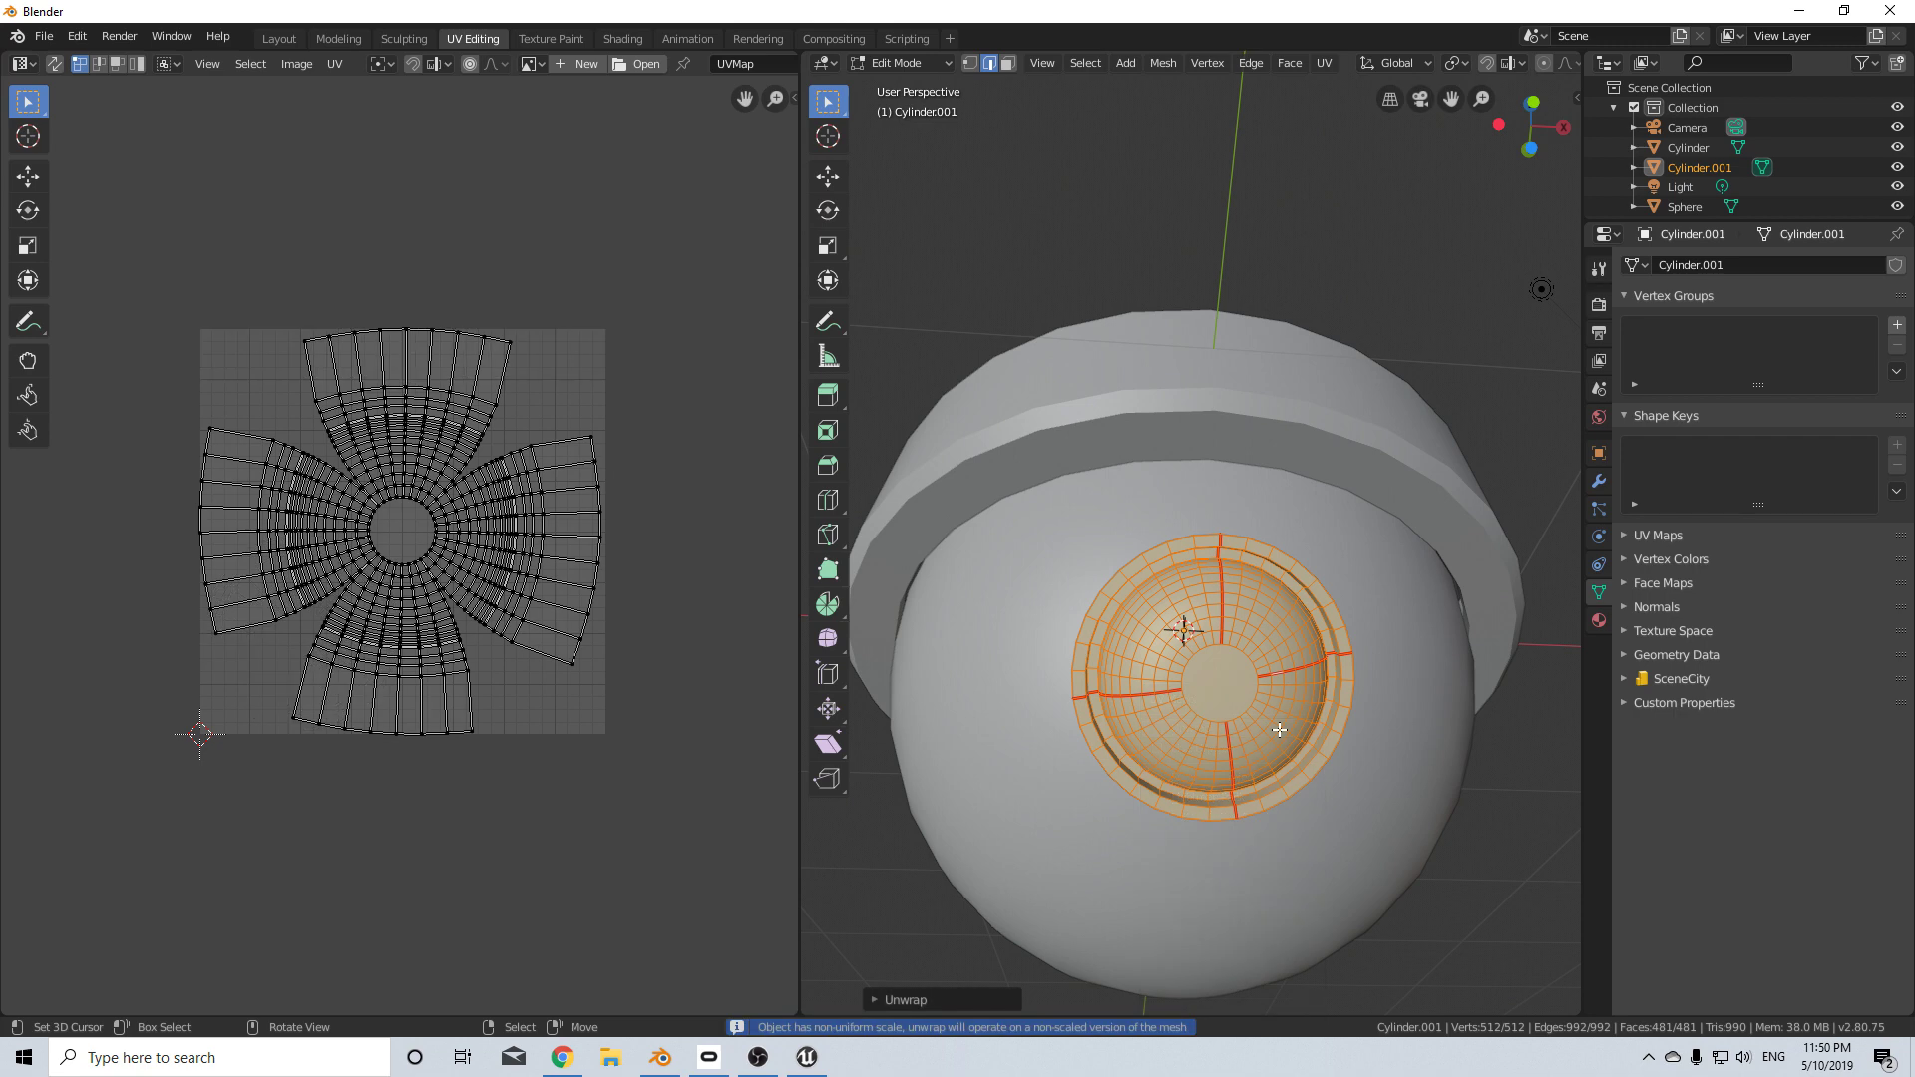
scroll(380, 686, up, 3)
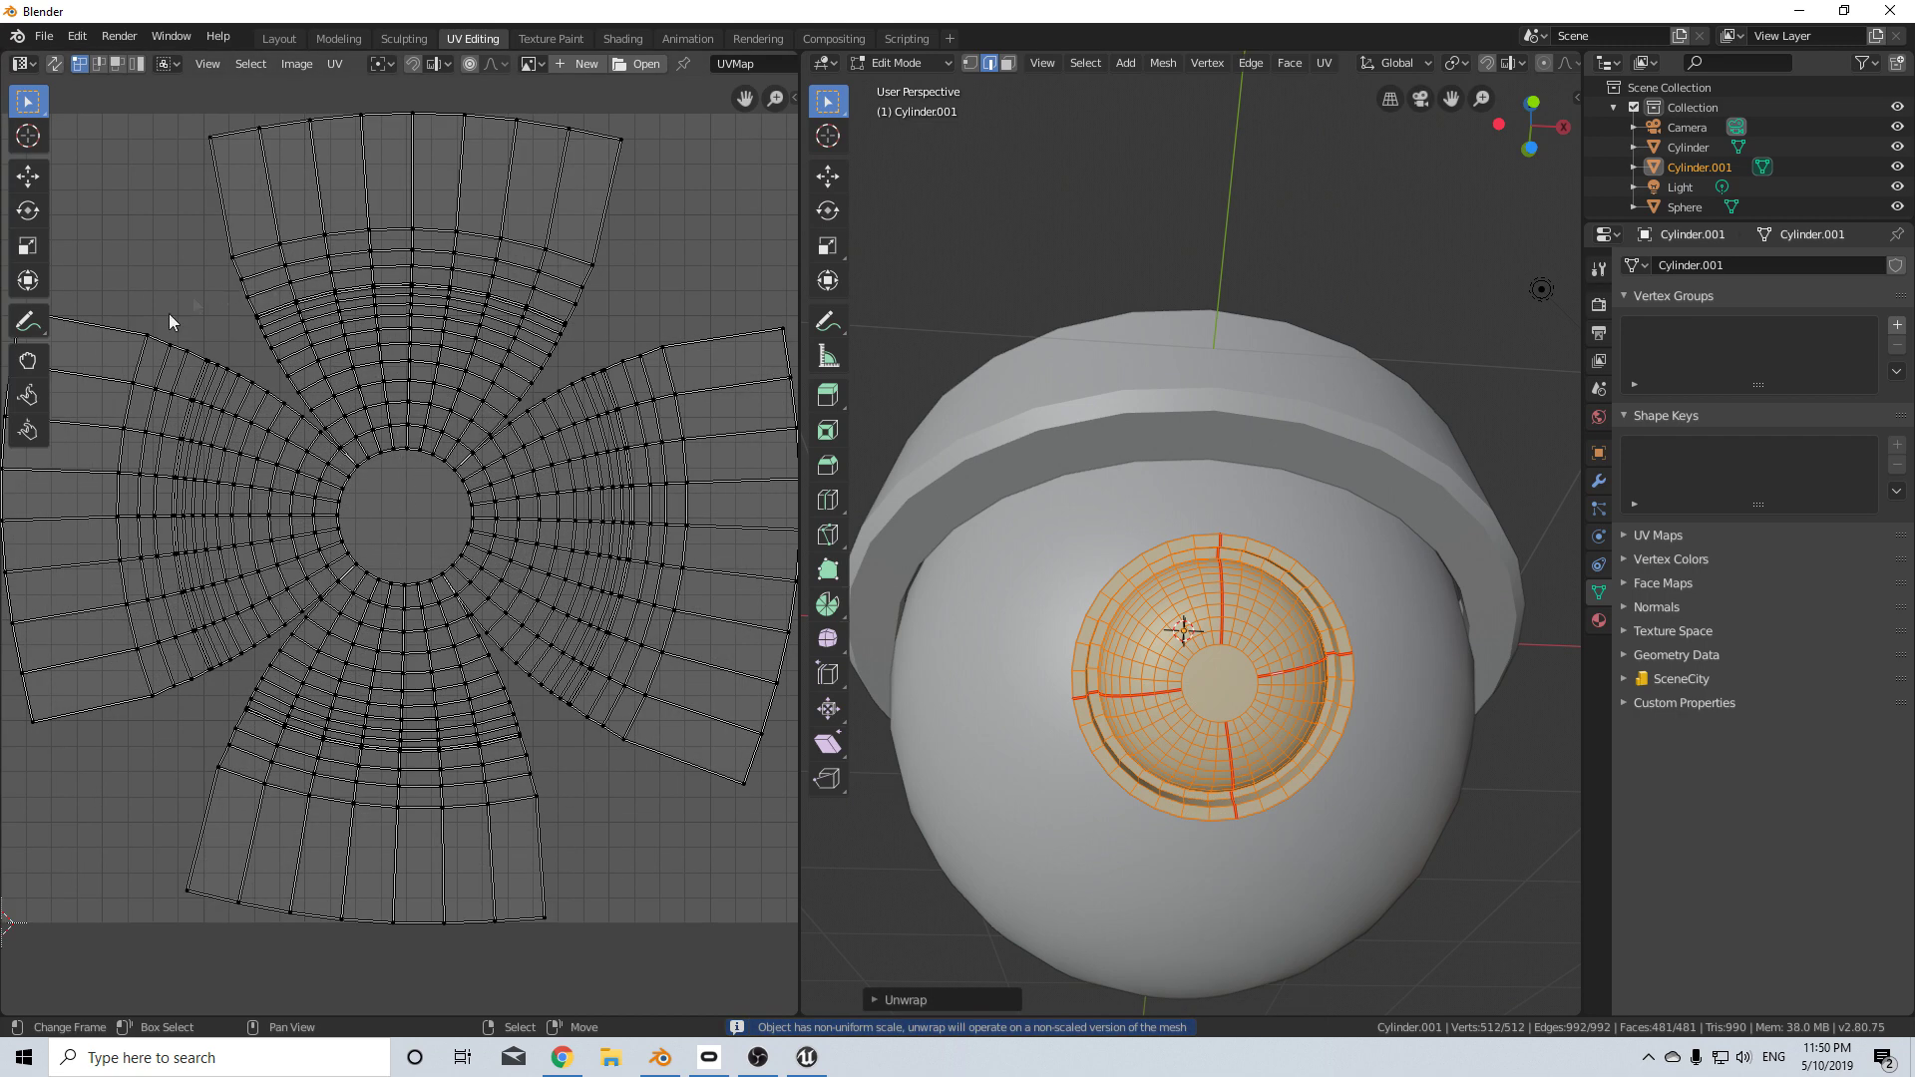
scroll(336, 786, down, 5)
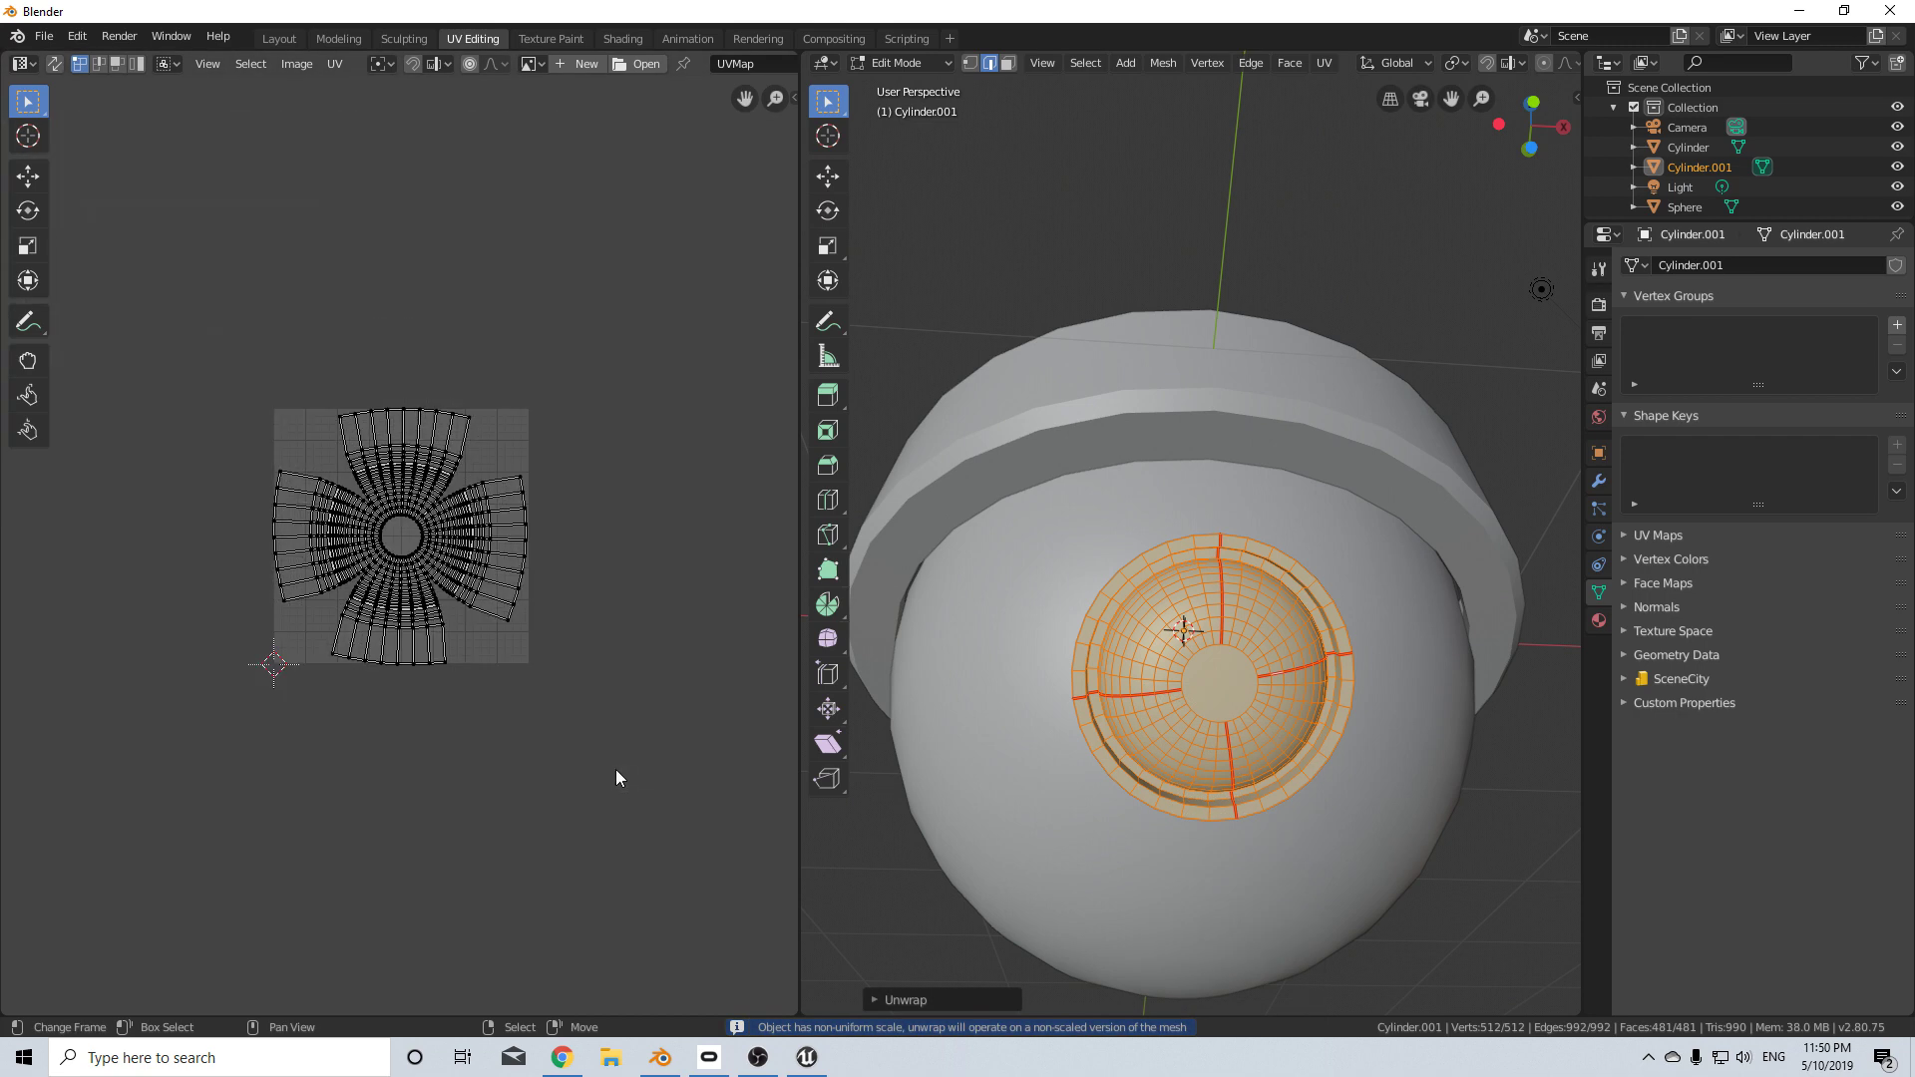
- Join the lens barrel and dome sphere into the disc base as one object
key(Tab)
middle_drag(1002, 700, 1138, 778)
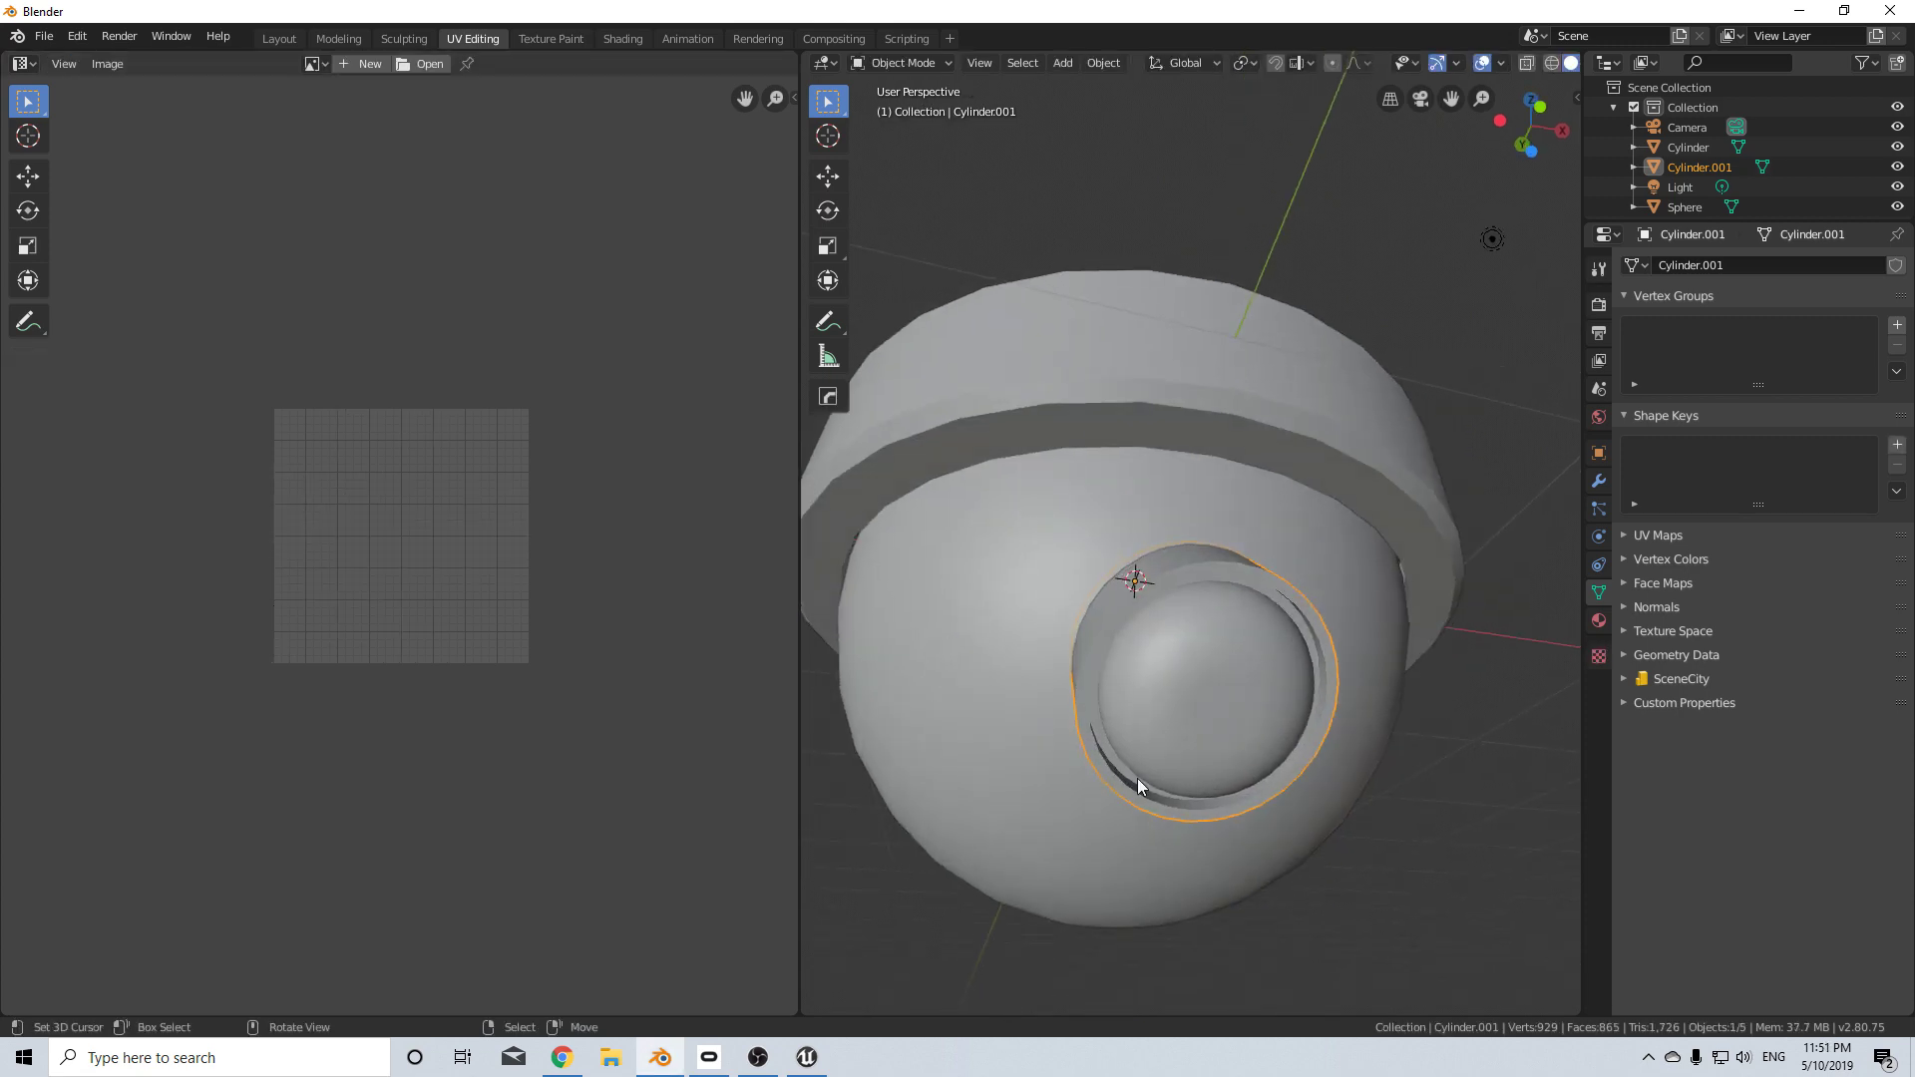
shift+click(1041, 569)
shift+click(1131, 704)
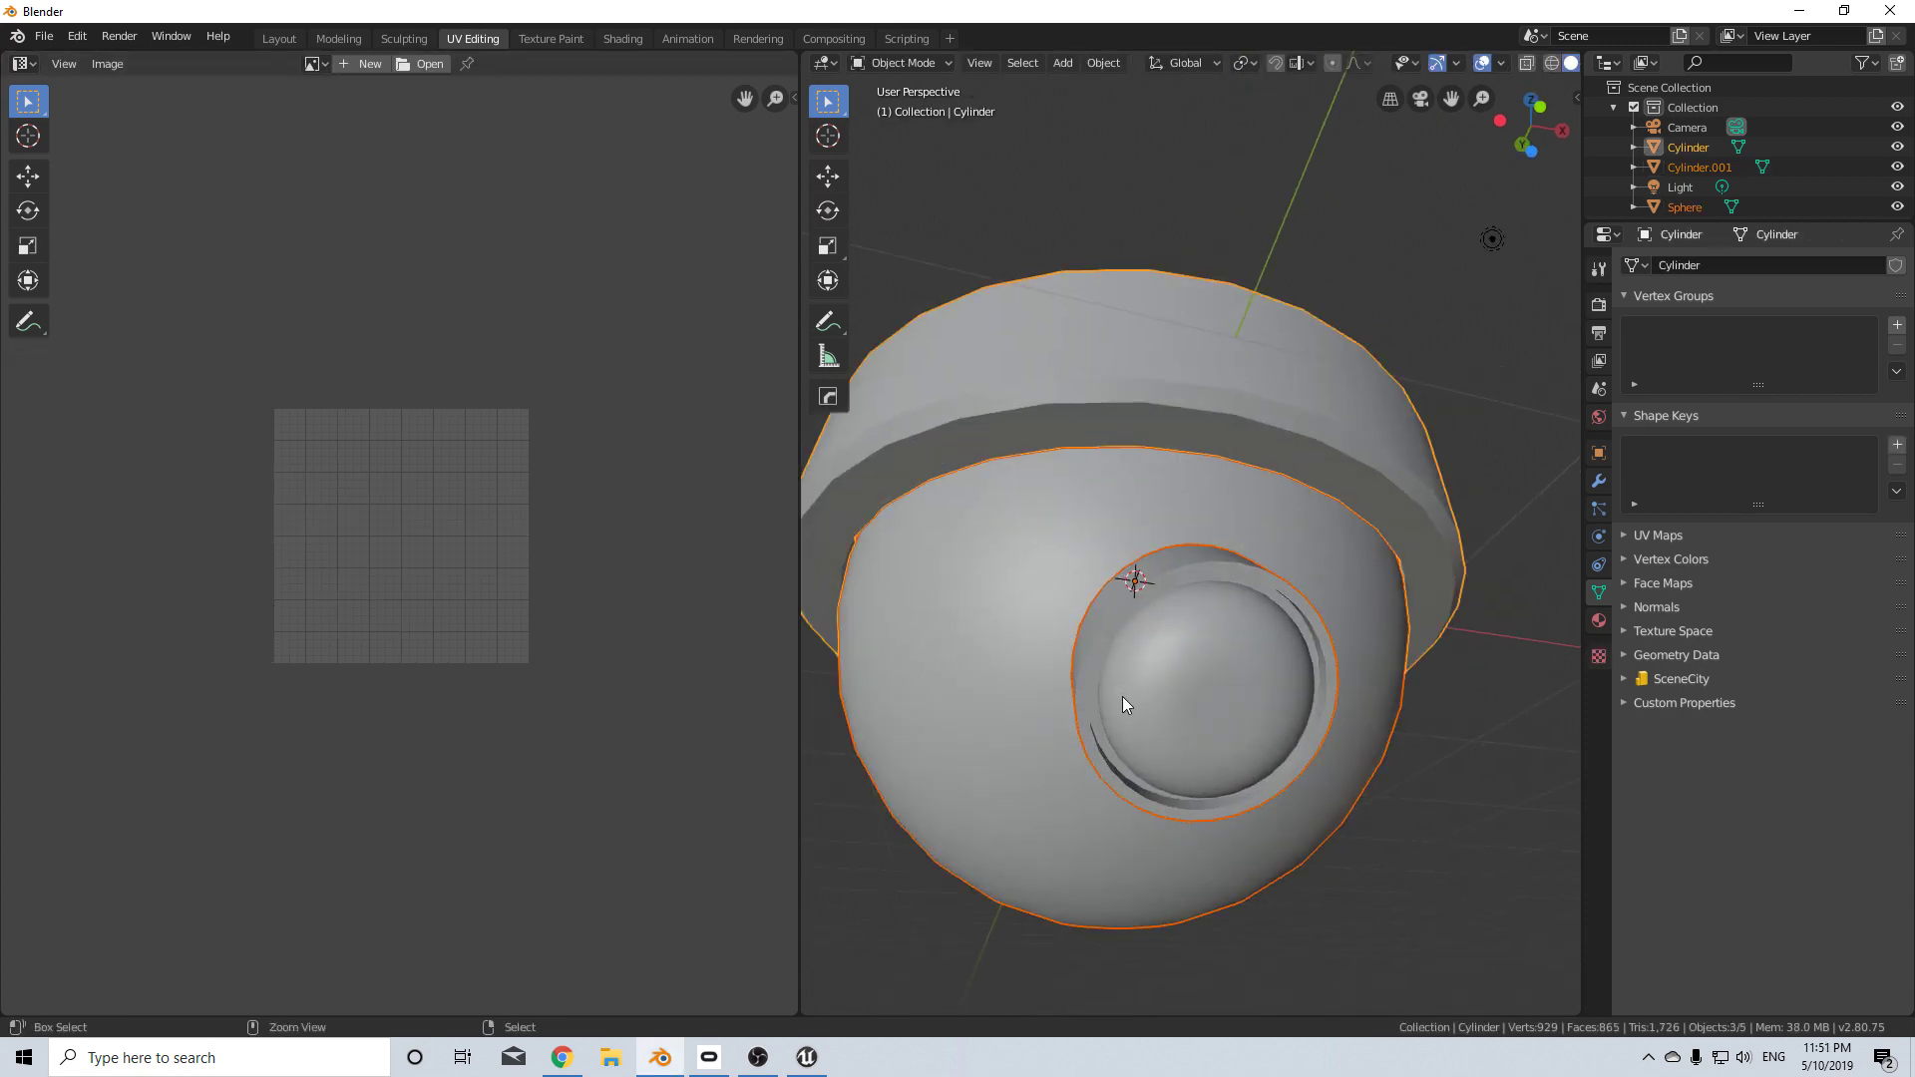
key(ctrl+j)
- Unwrap the joined camera's whole mesh into one shared UV layout
key(Tab)
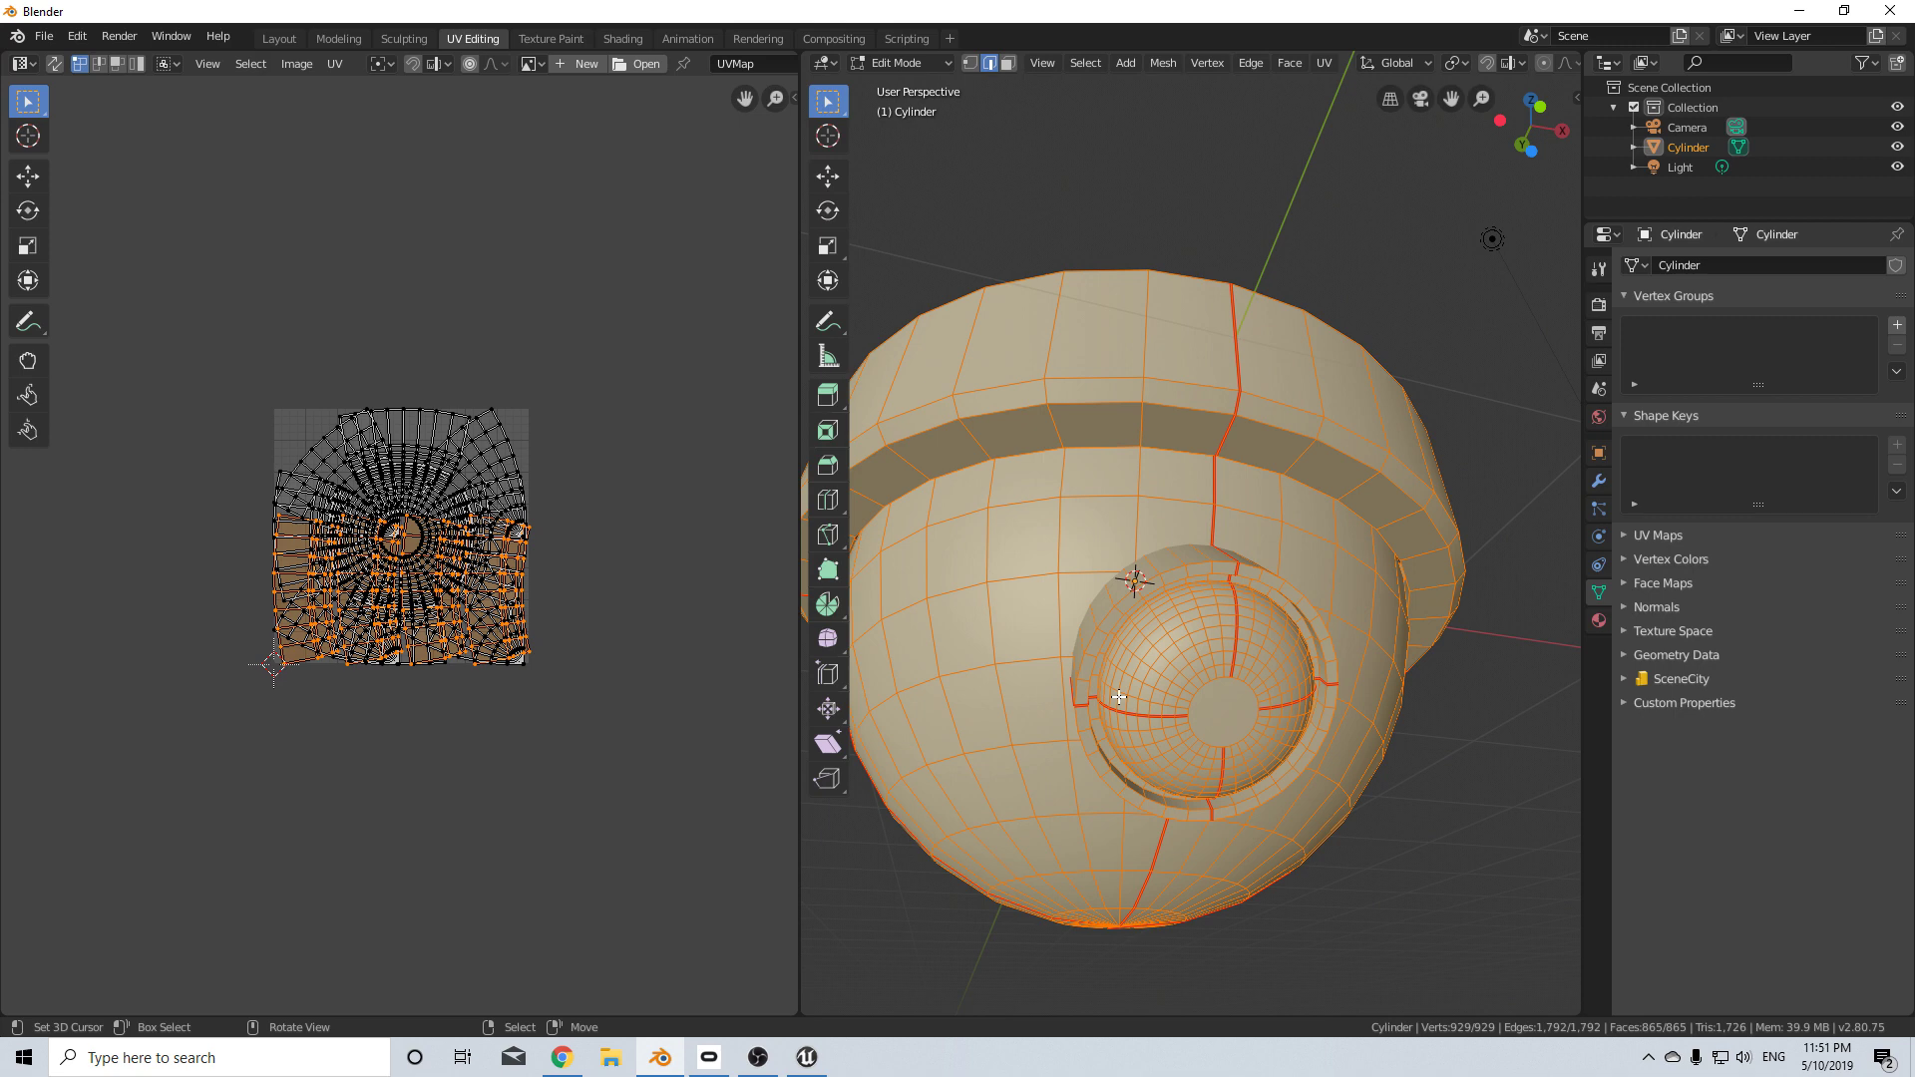
key(u)
click(1117, 696)
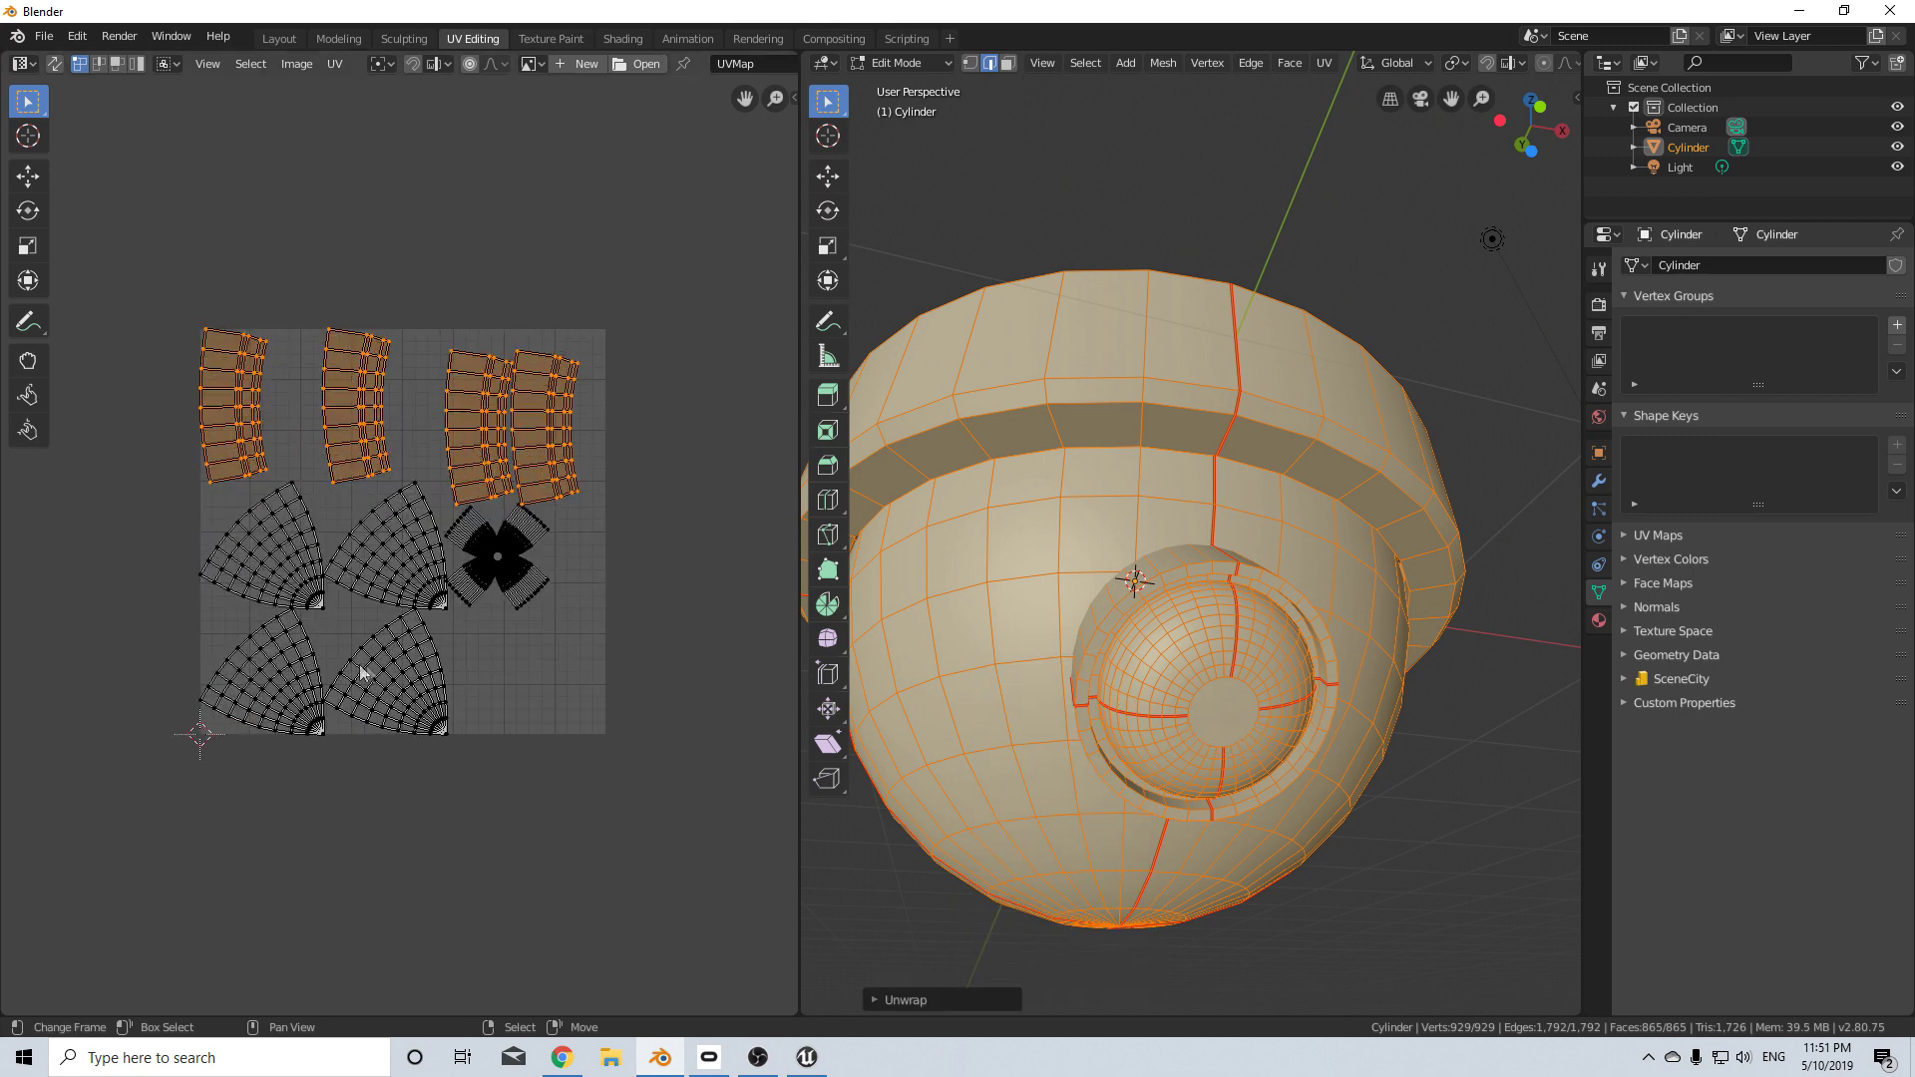
scroll(555, 439, up, 1)
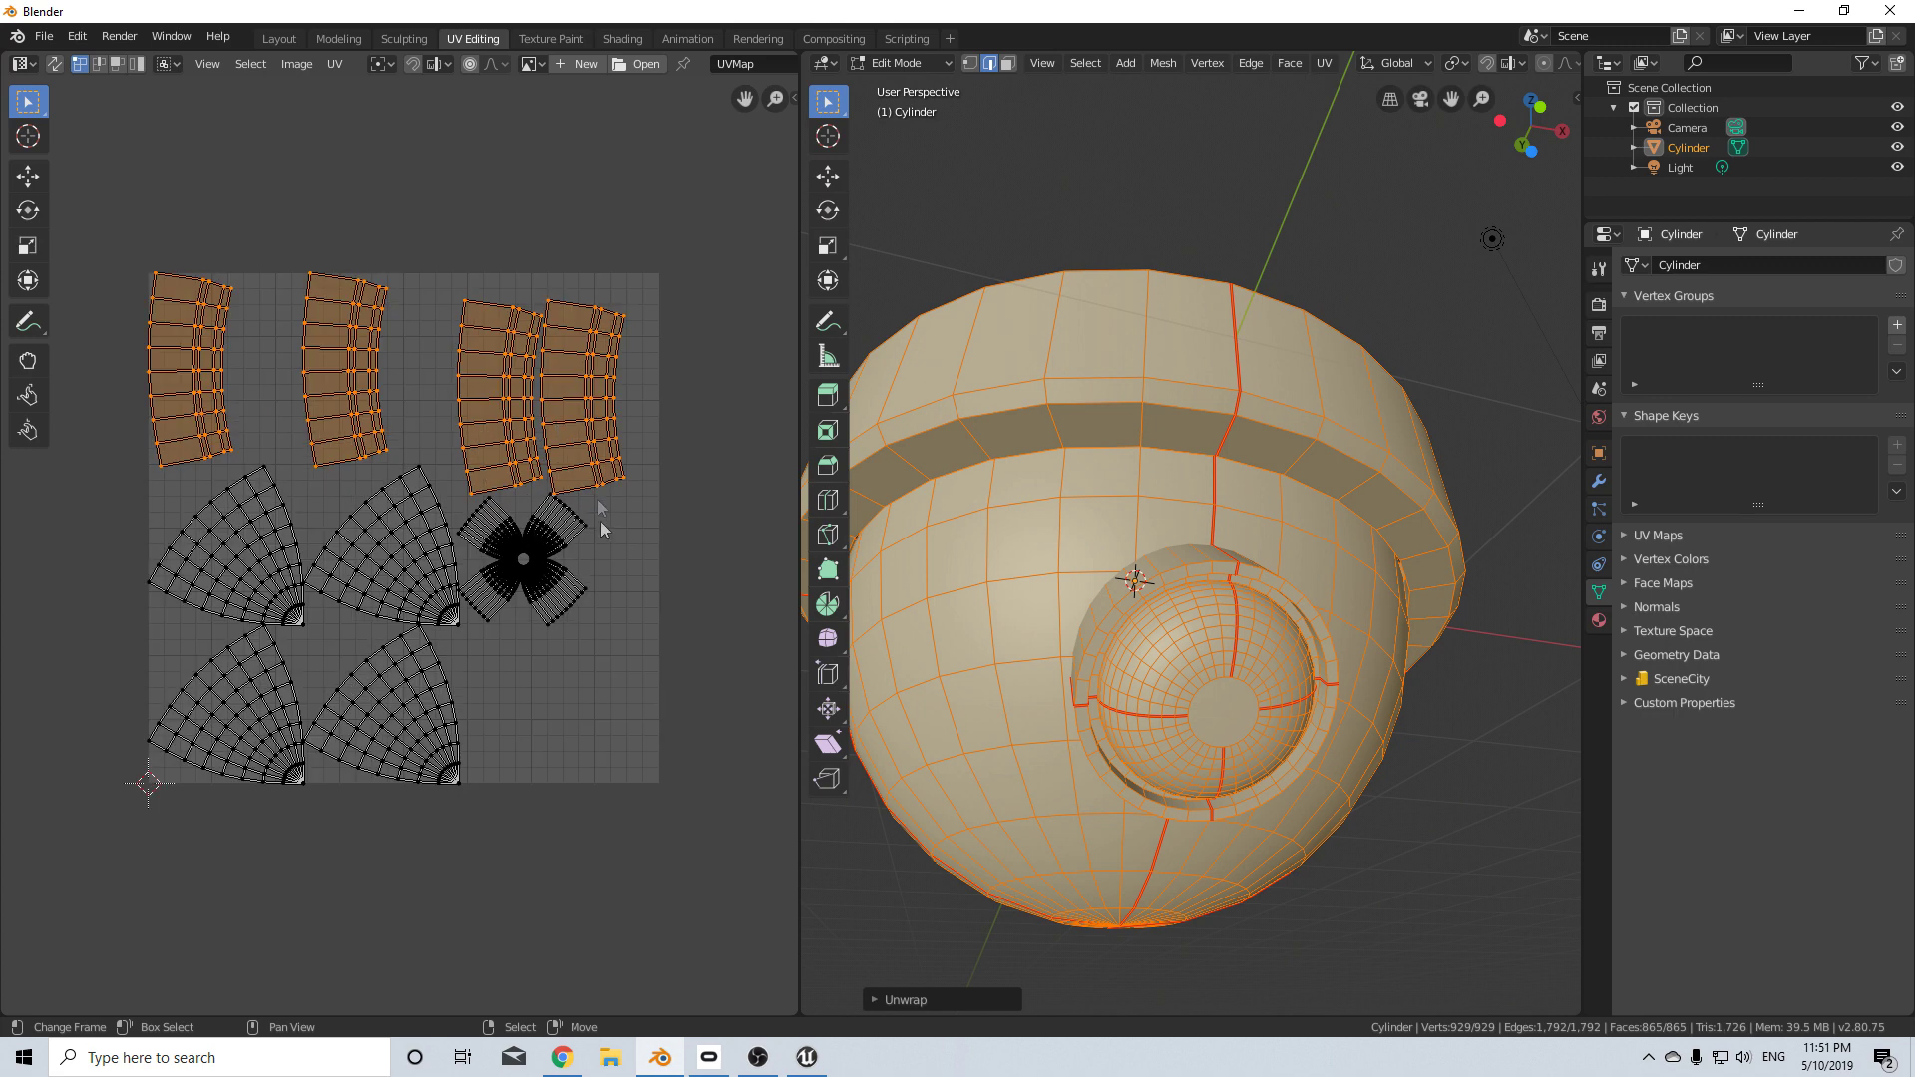
- Move the rightmost base-ring UV island slightly away from the neighbouring ring island
click(603, 480)
key(ctrl+l)
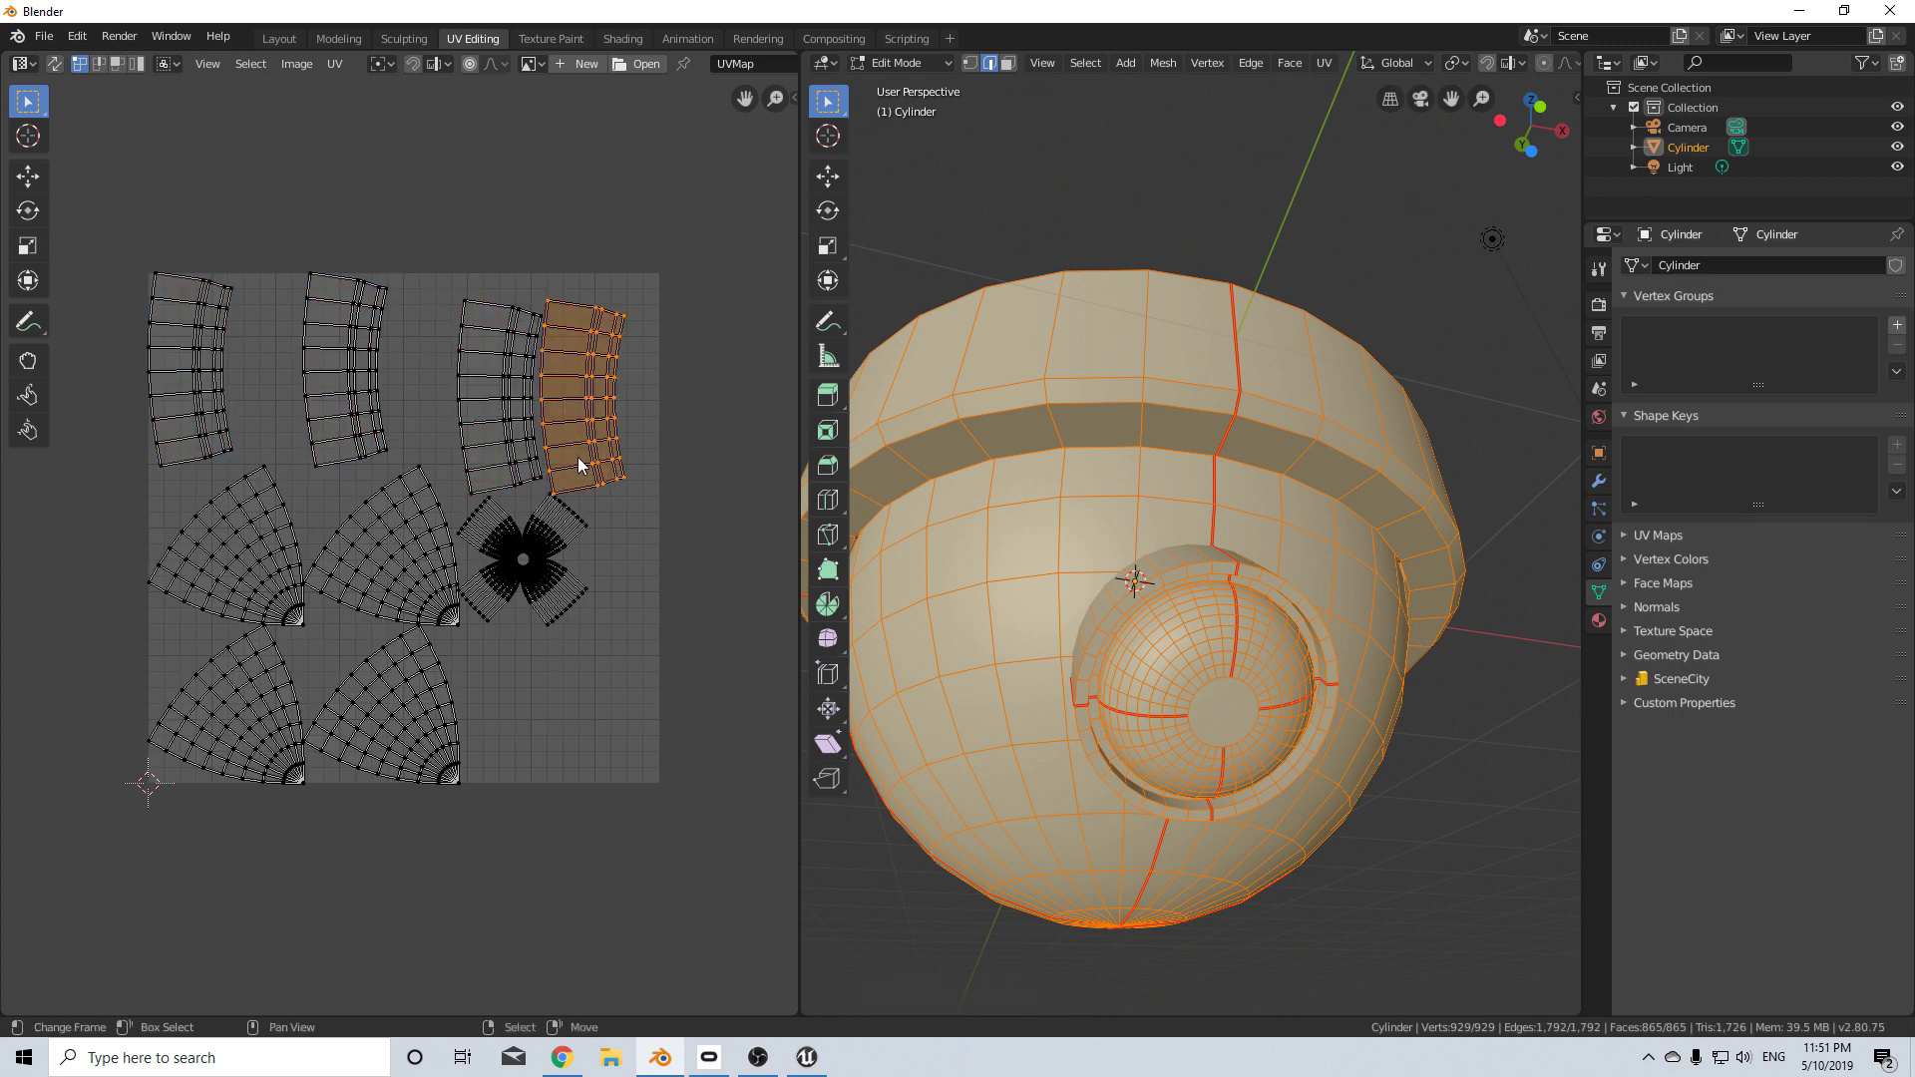
key(g)
click(591, 441)
- Try enlarging the rightmost base-ring UV island on its own, including by a factor of 1.5
key(s)
click(654, 457)
key(alt+a)
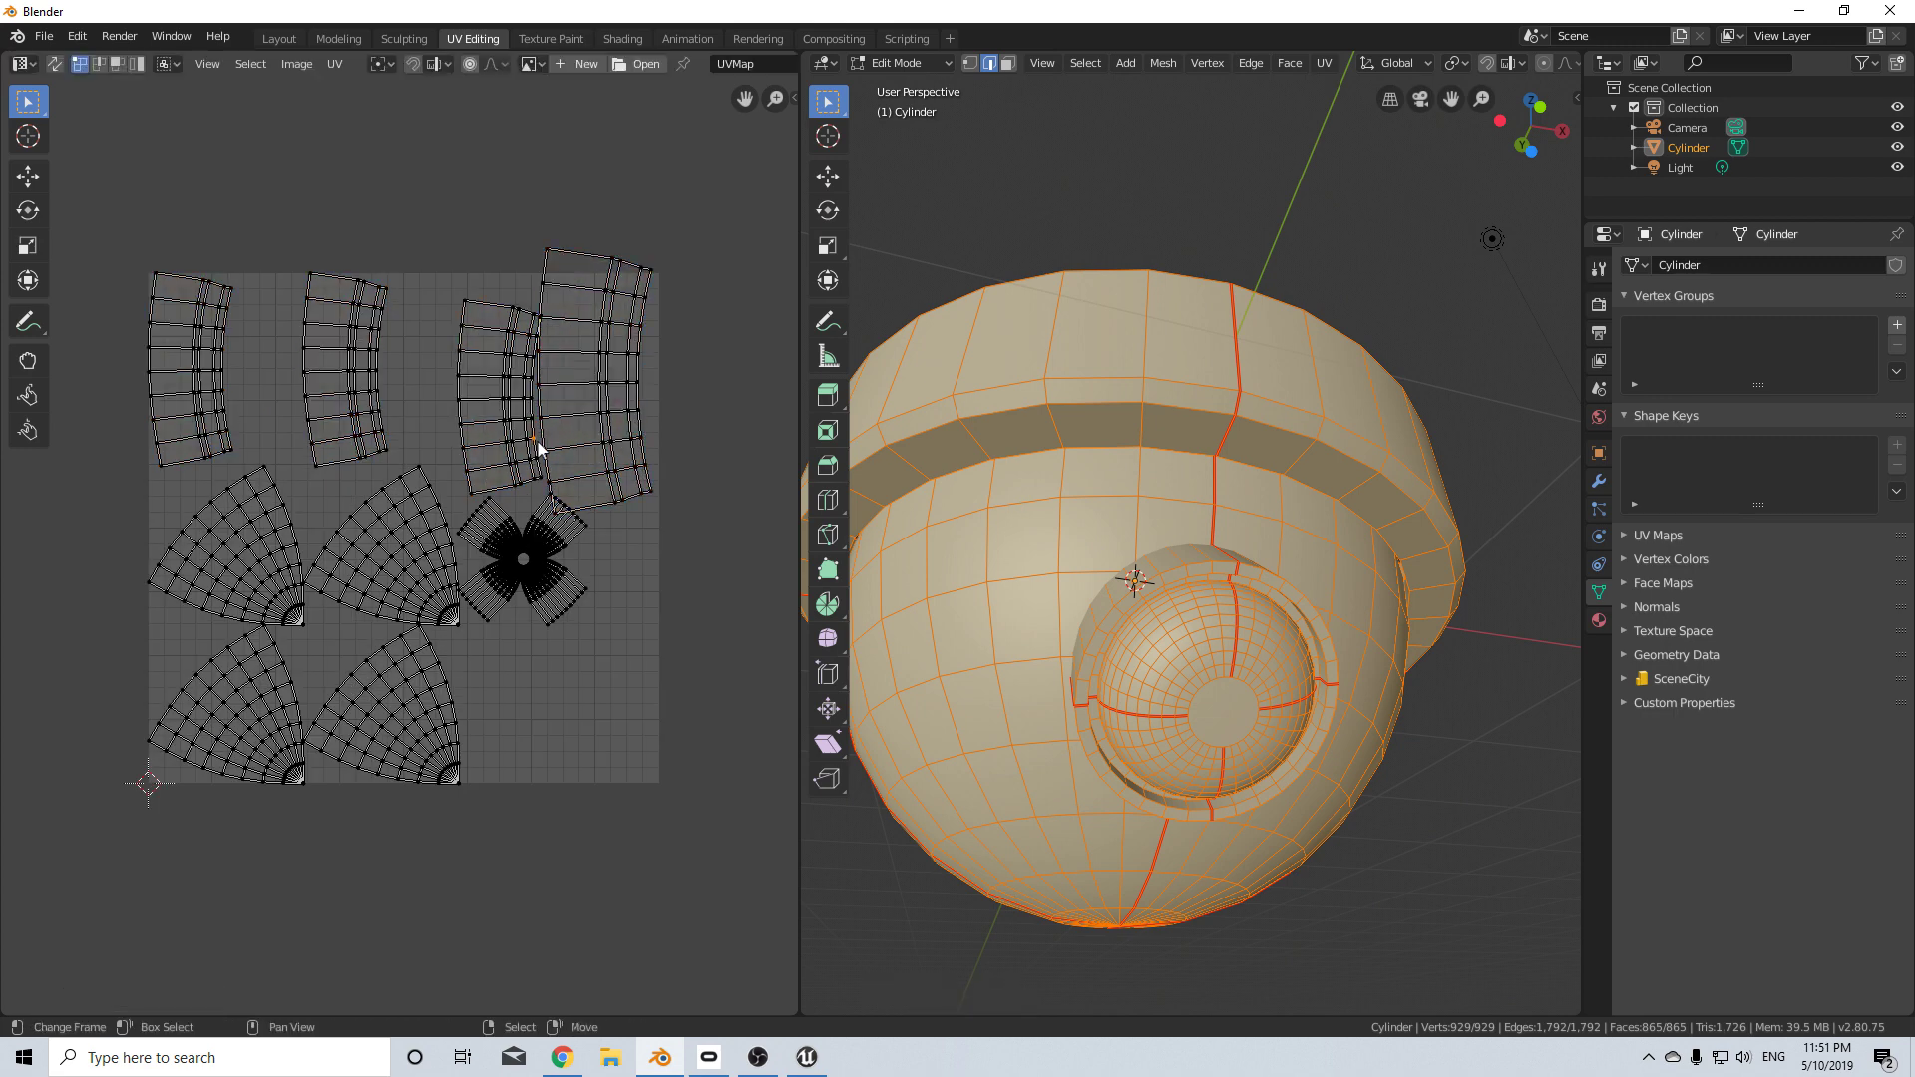
key(a)
click(608, 523)
key(ctrl+l)
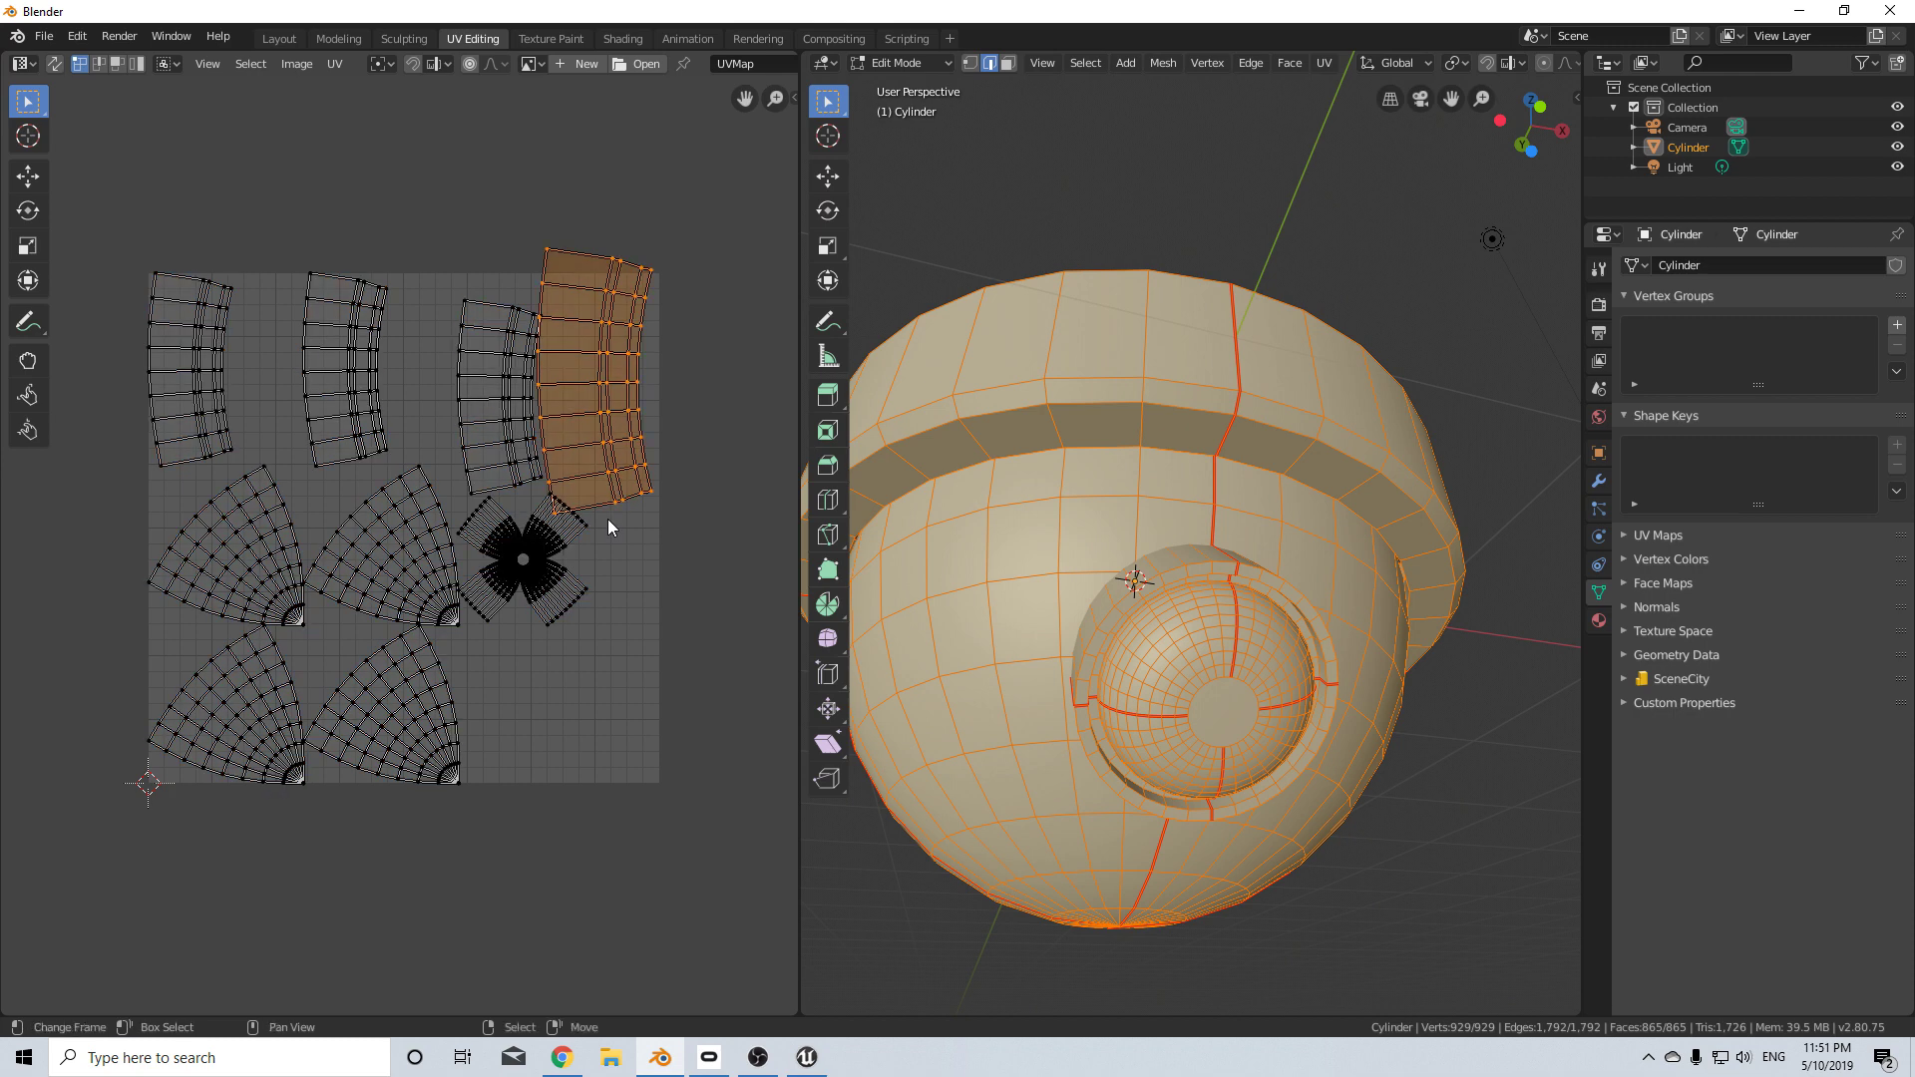
text(s)
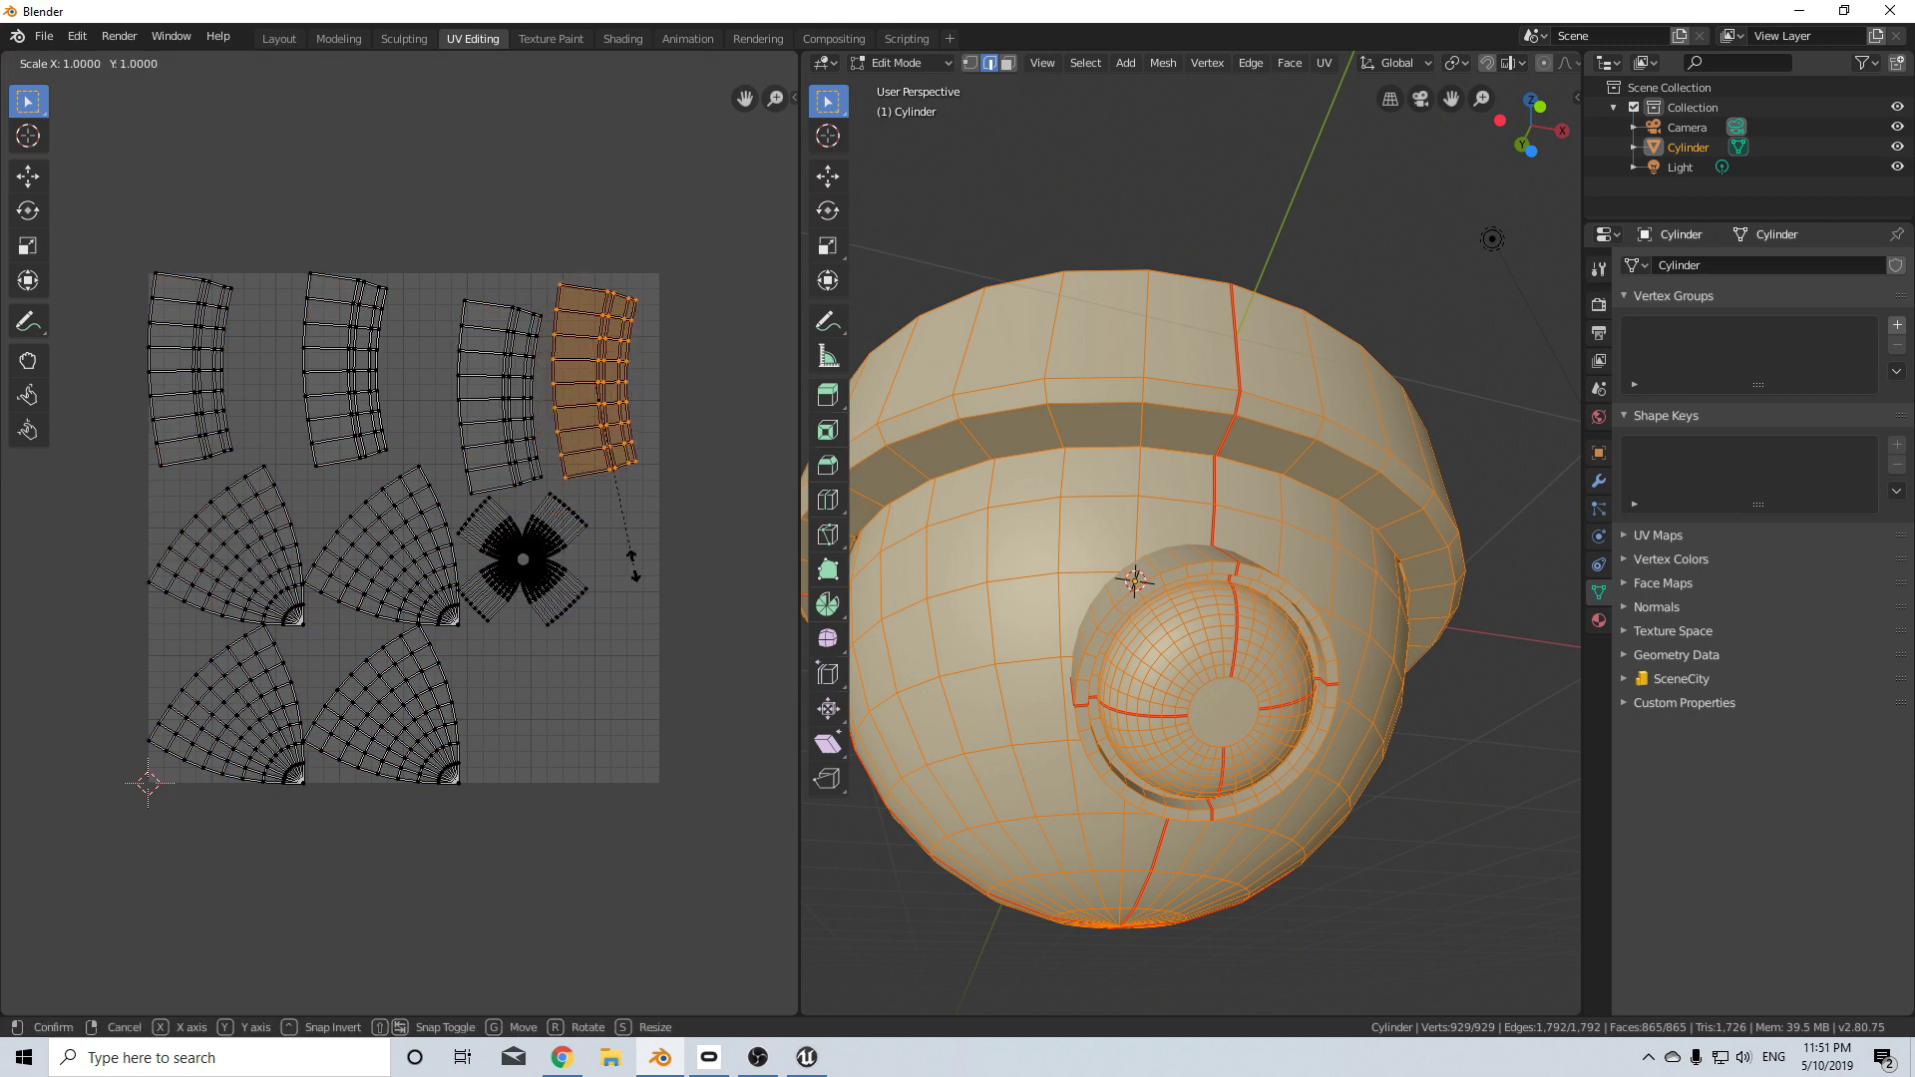
text(1.5)
key(Escape)
- Select all UV islands and scale them by 1.5
text(a)
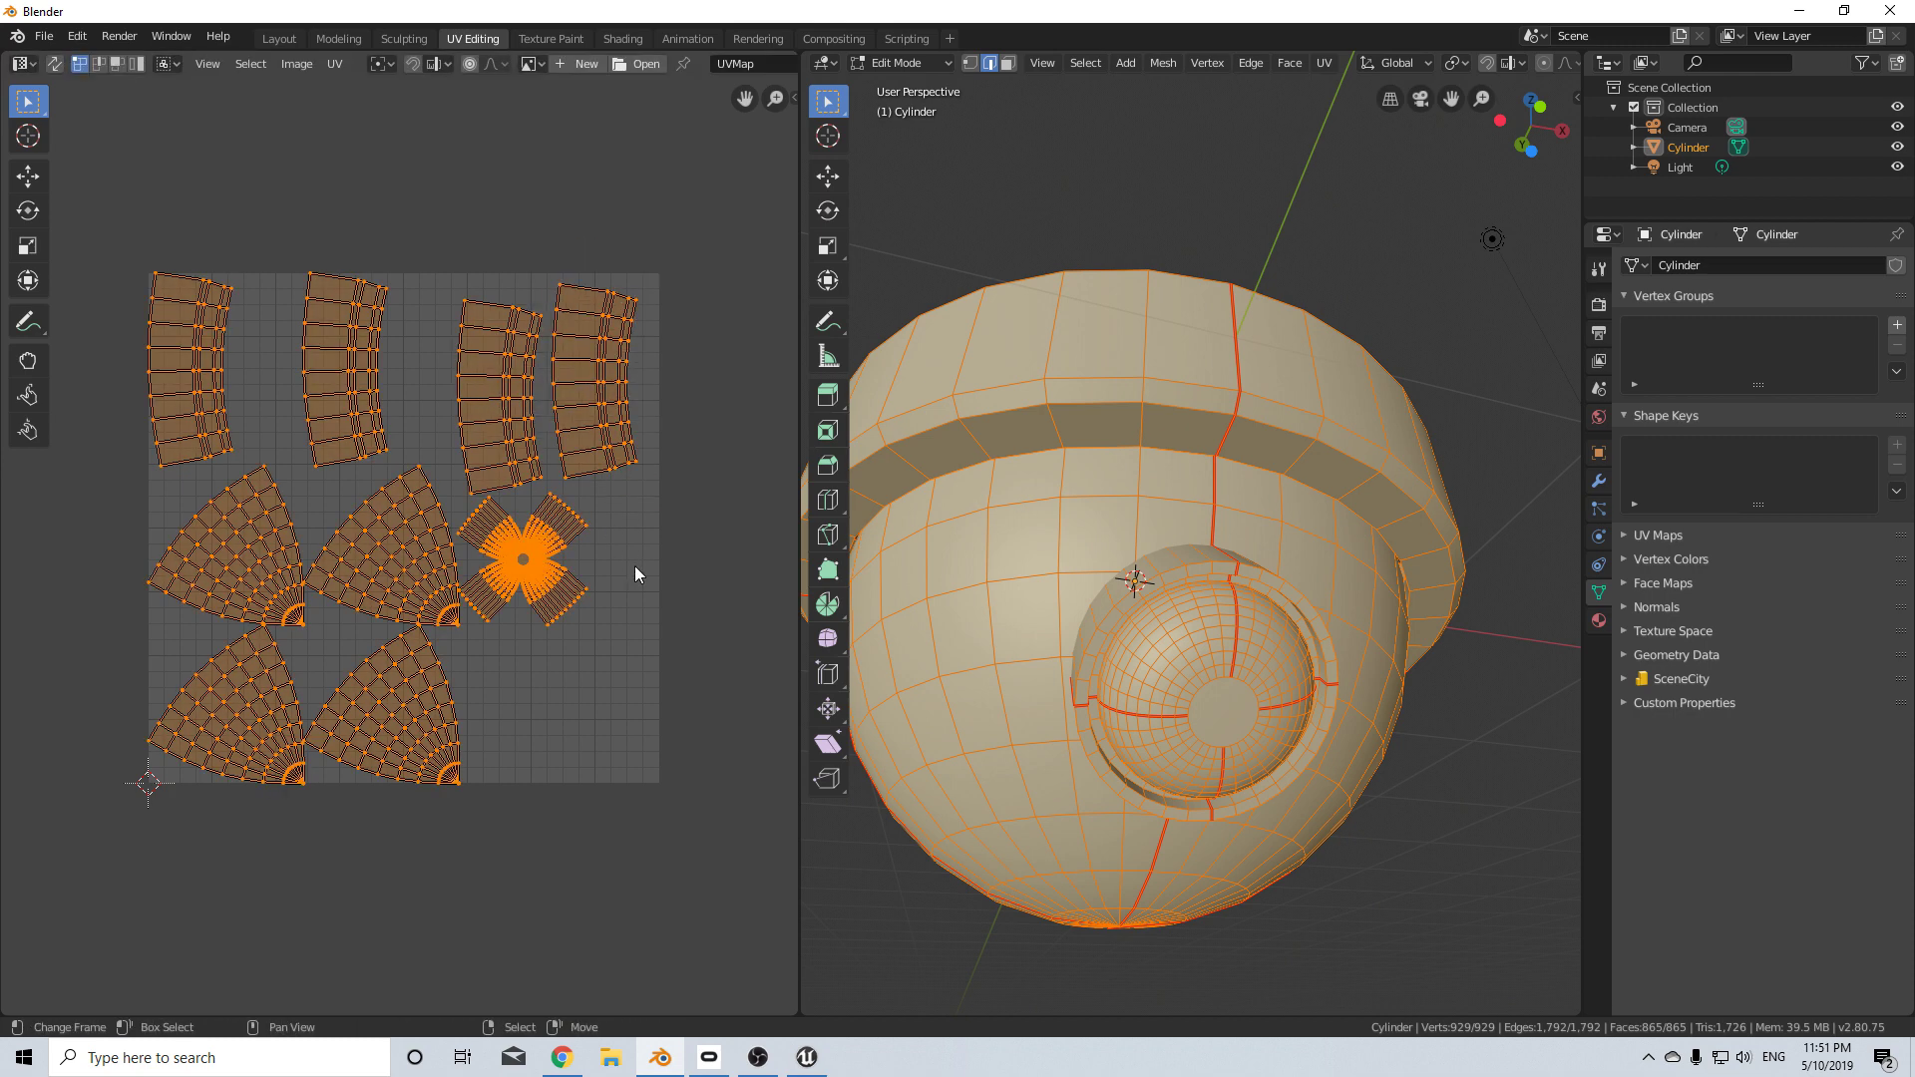
text(s1.5)
key(Return)
scroll(323, 380, down, 3)
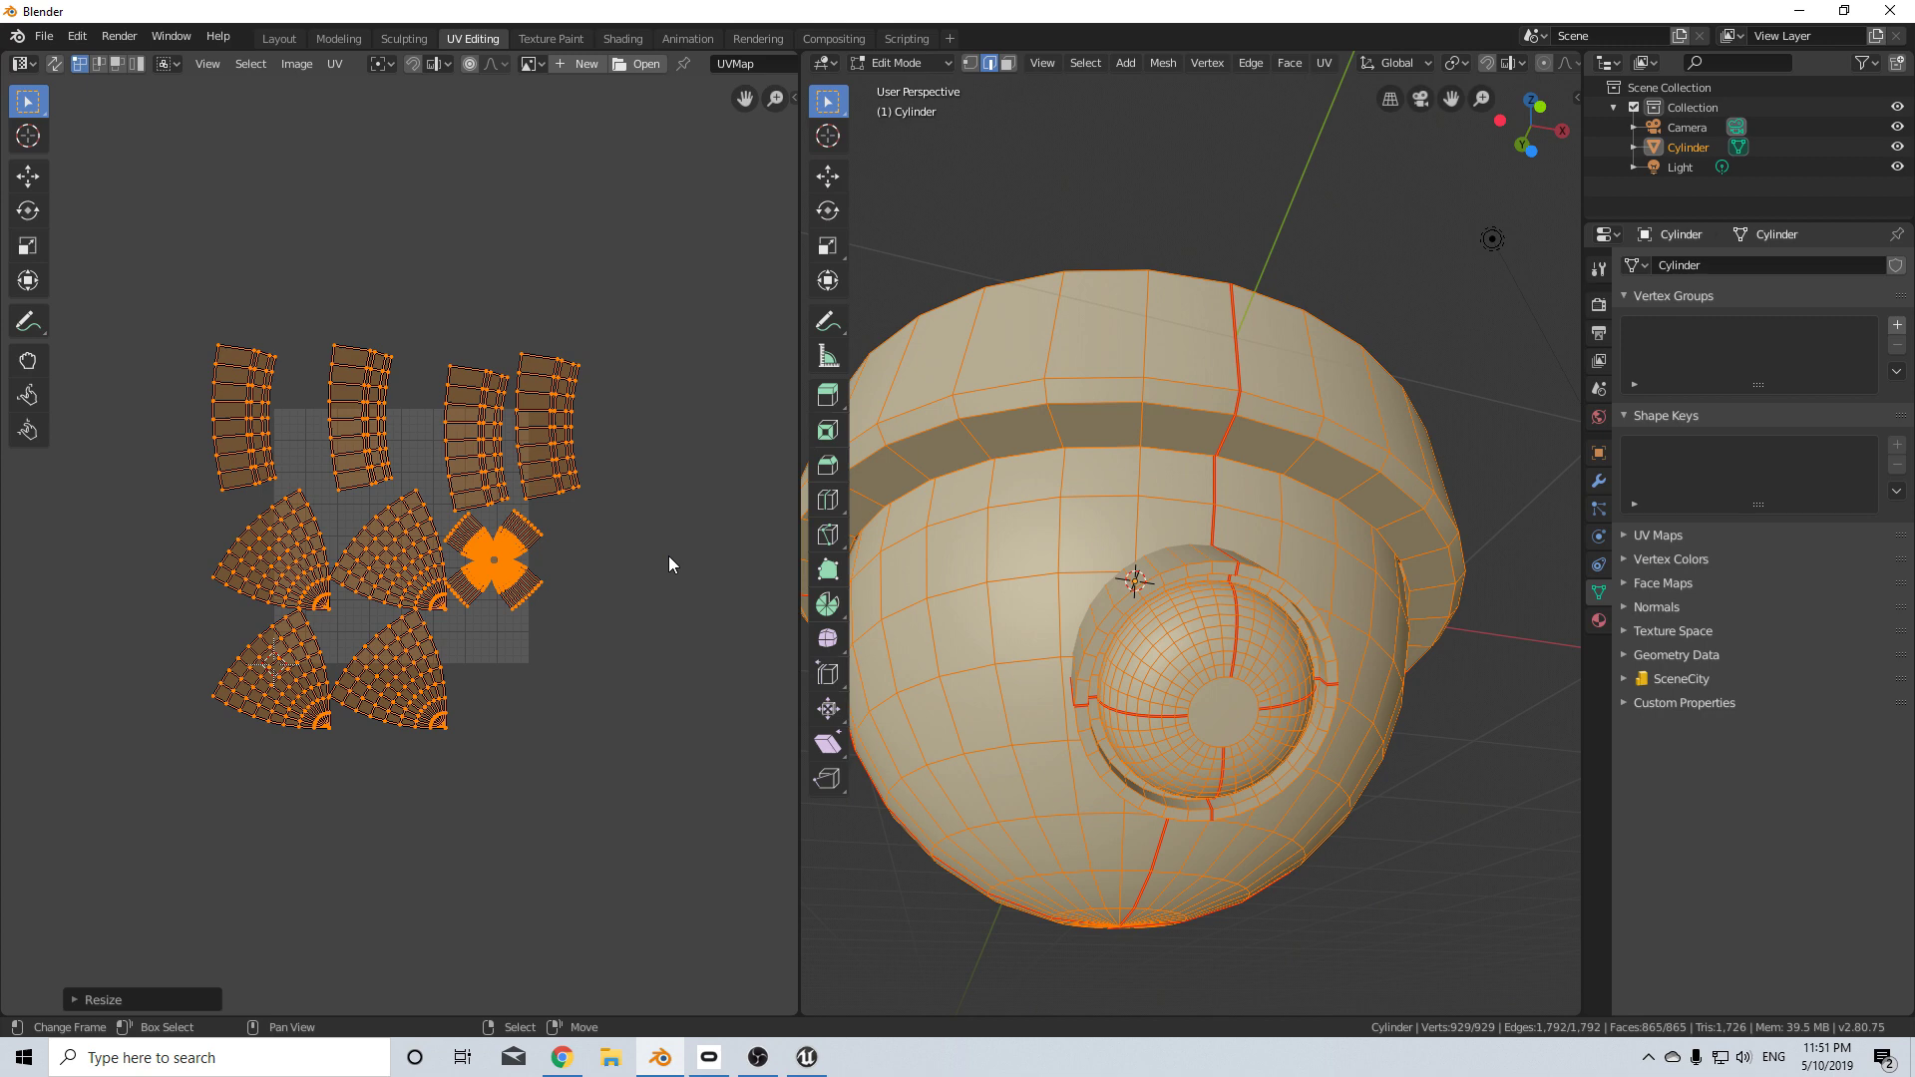
- Pack all the UV islands into the UV square with UVPackmaster2
key(n)
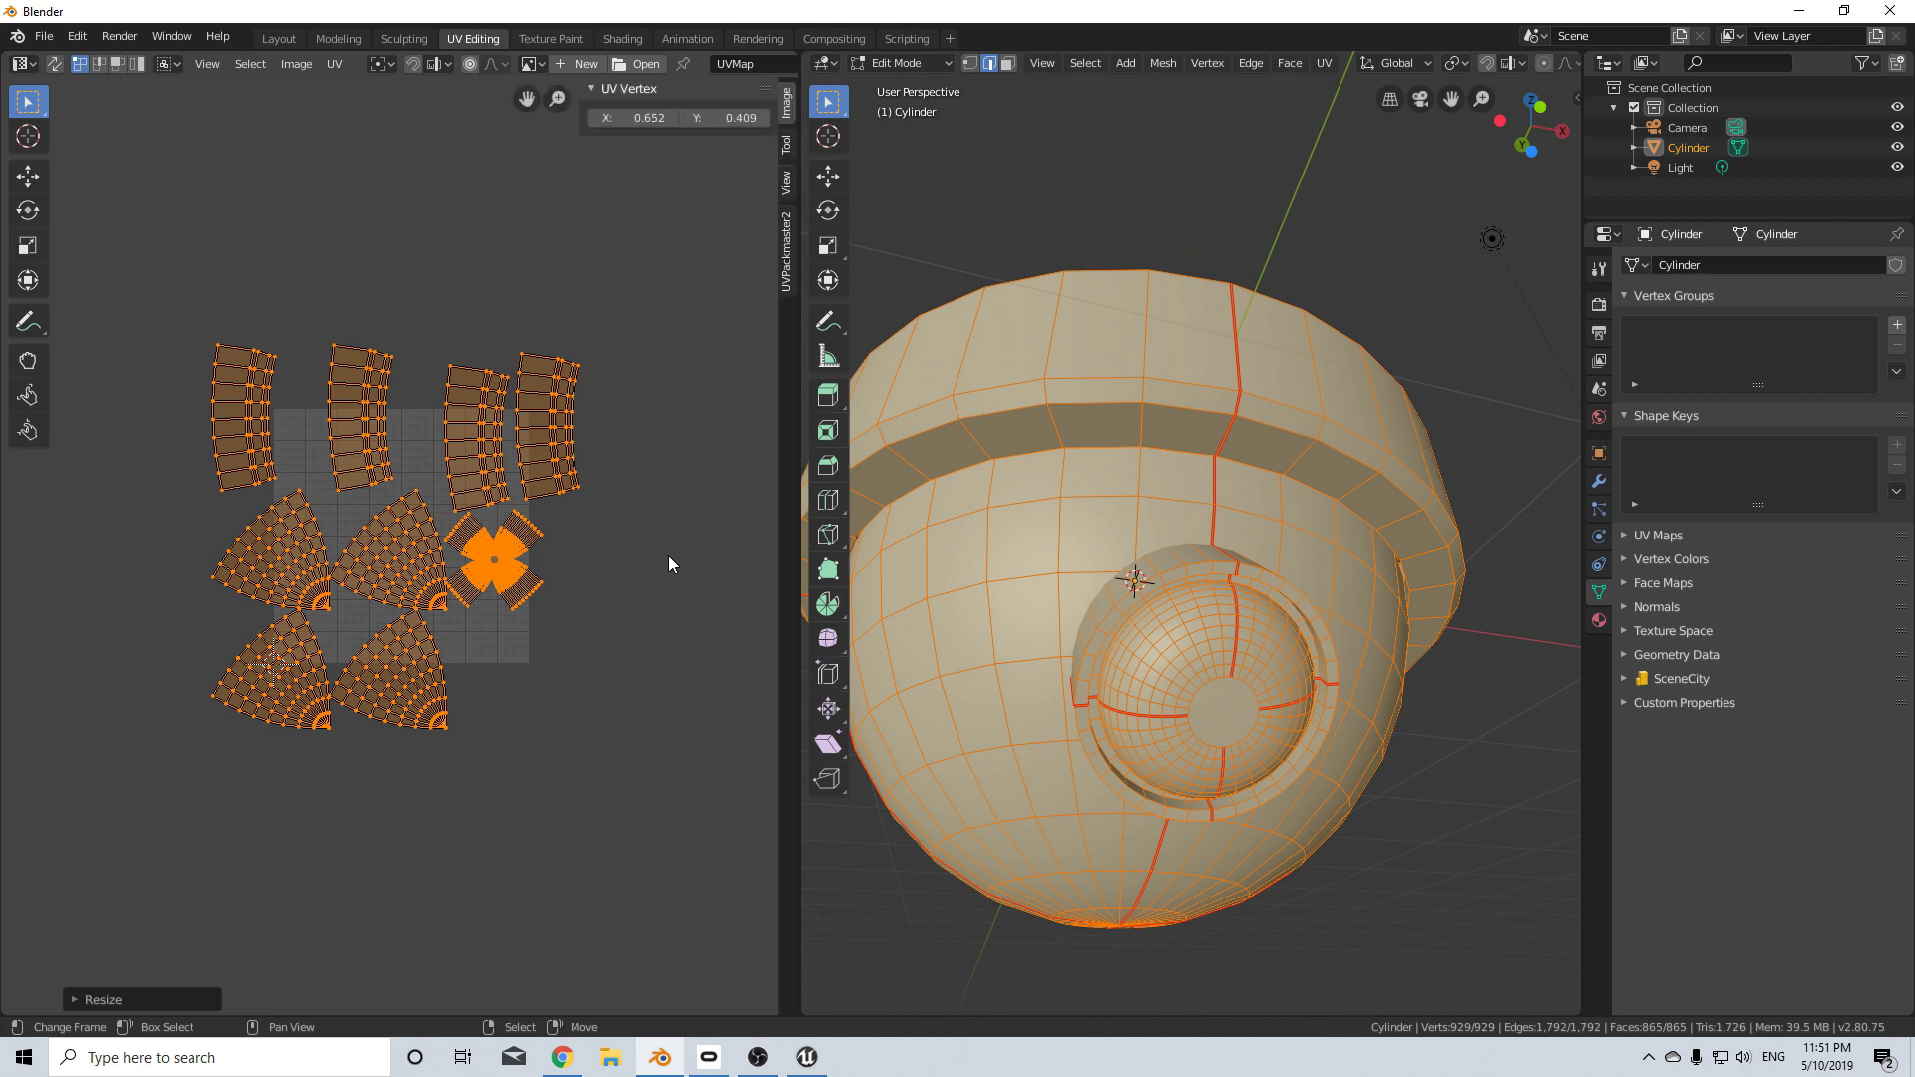
click(785, 250)
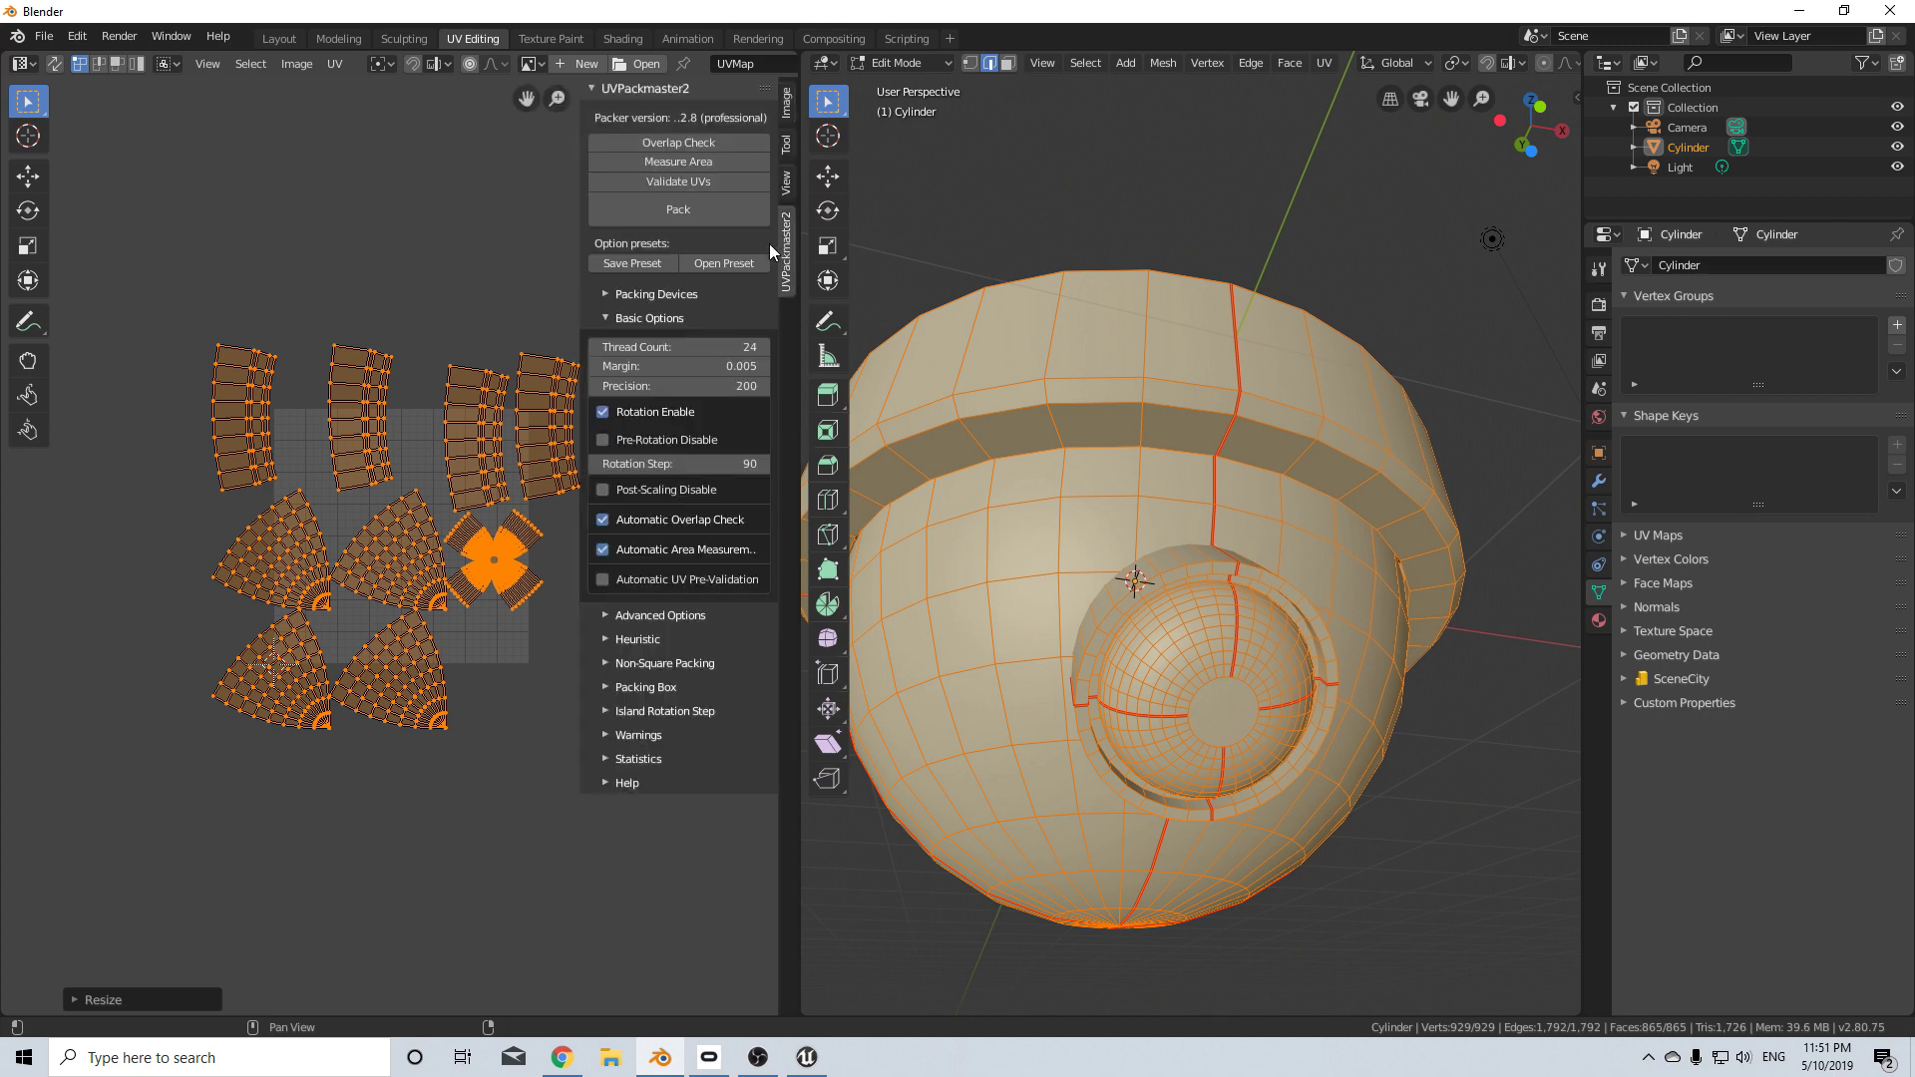
click(667, 213)
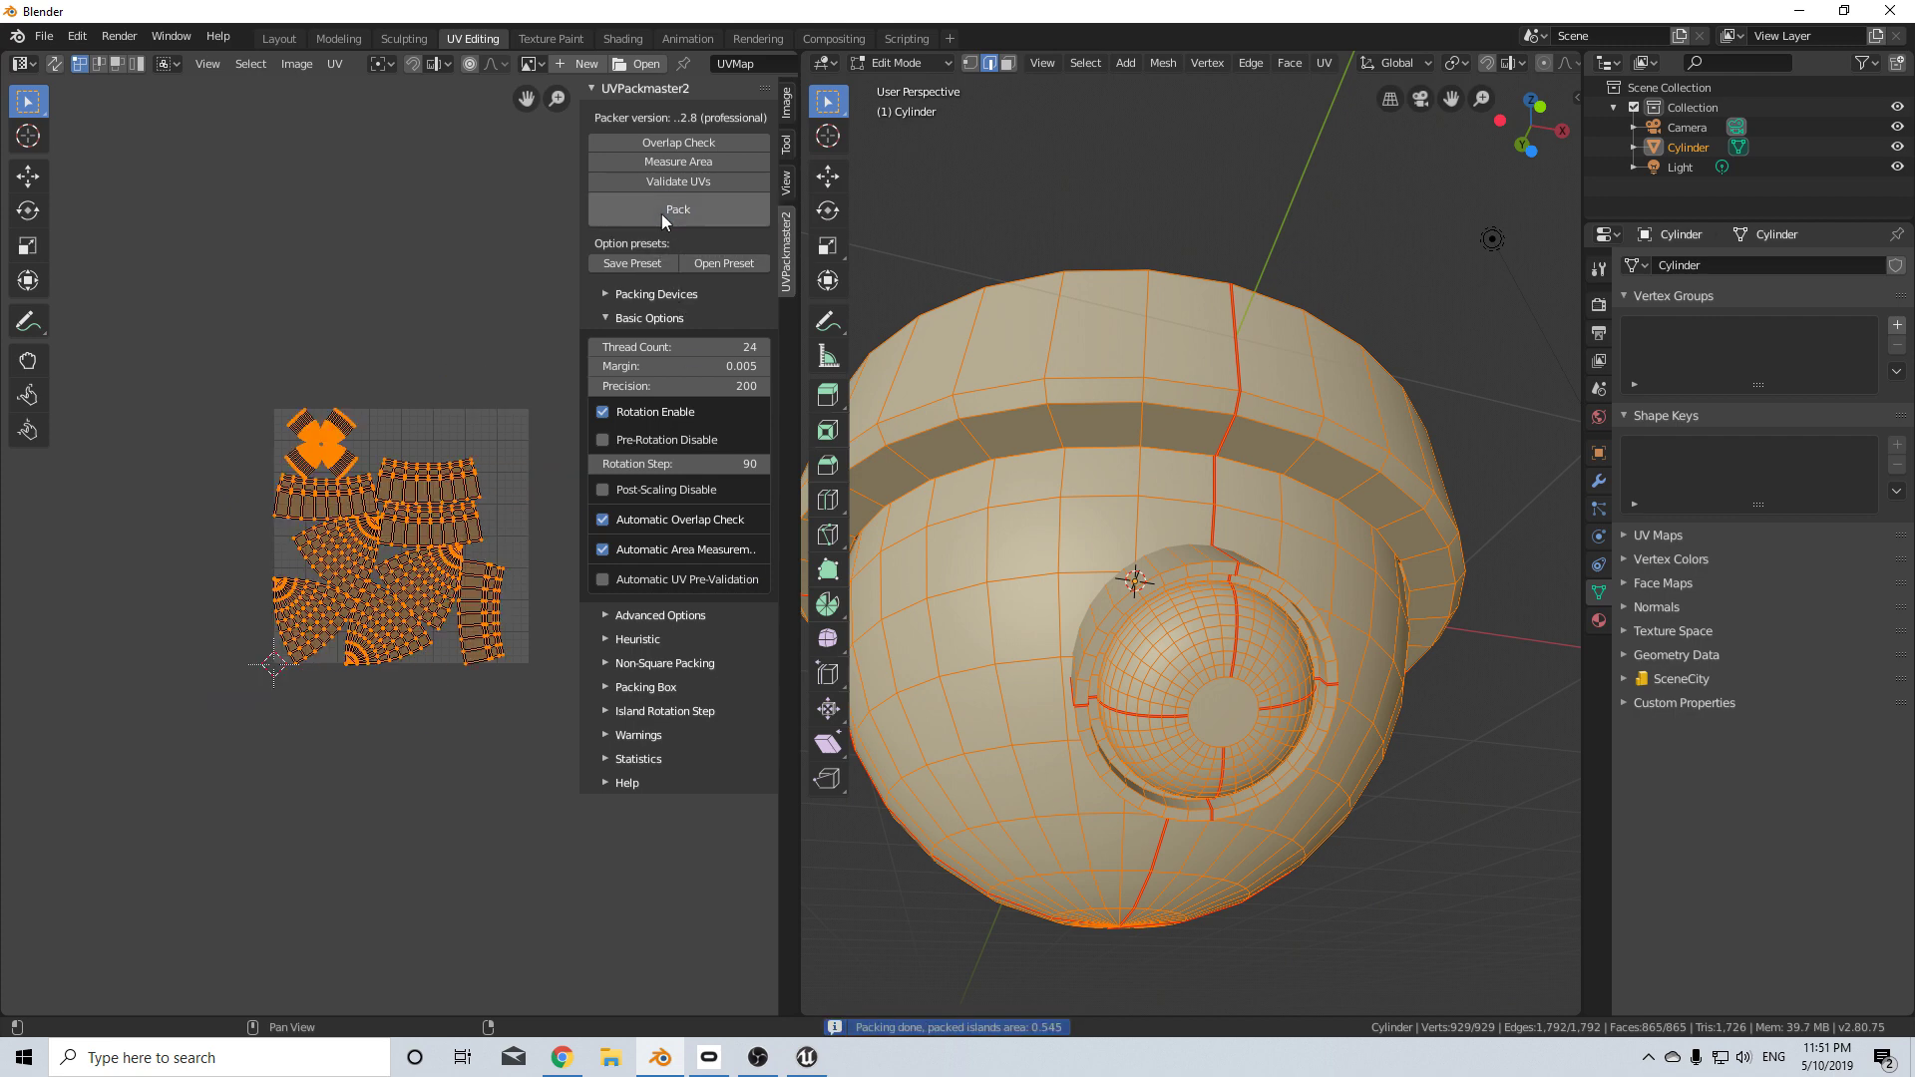
scroll(433, 584, up, 3)
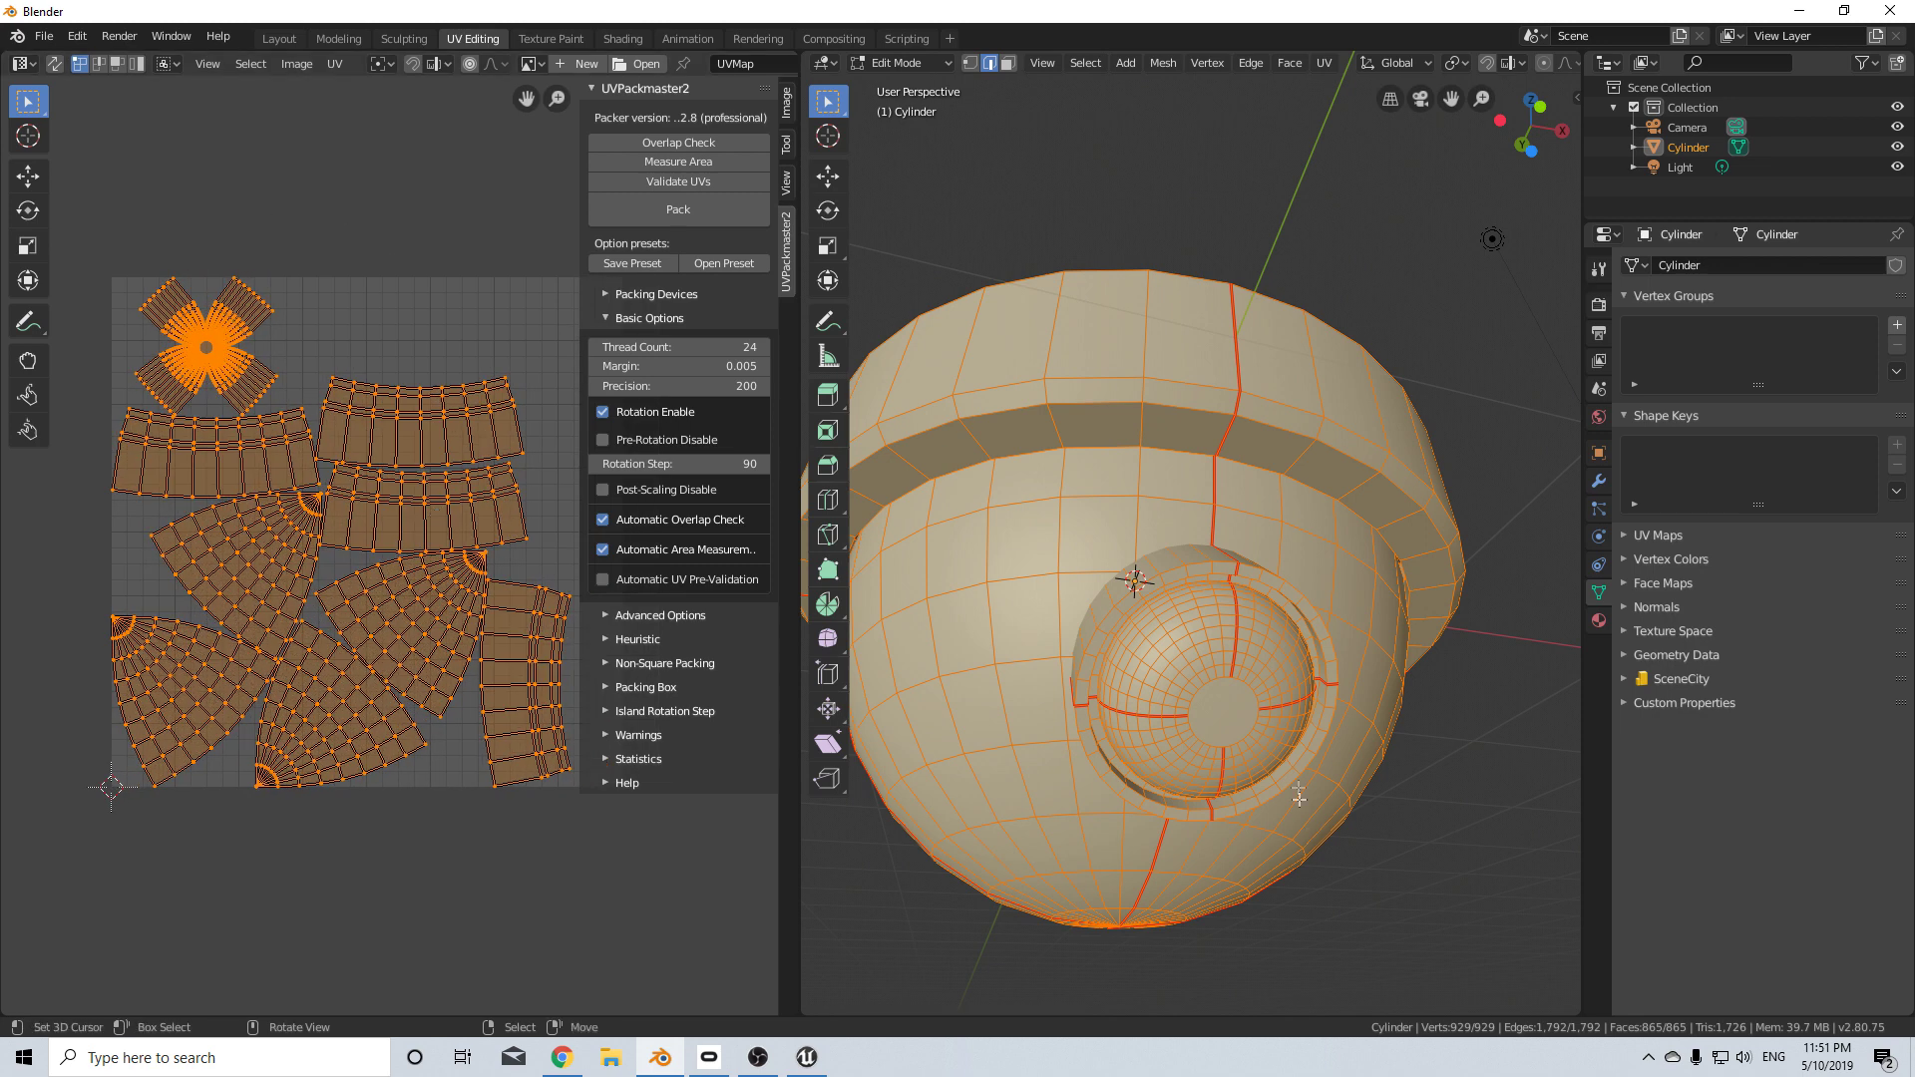
- Mark a seam around the lens's flat circular front face and repack all the UV islands
click(1238, 714)
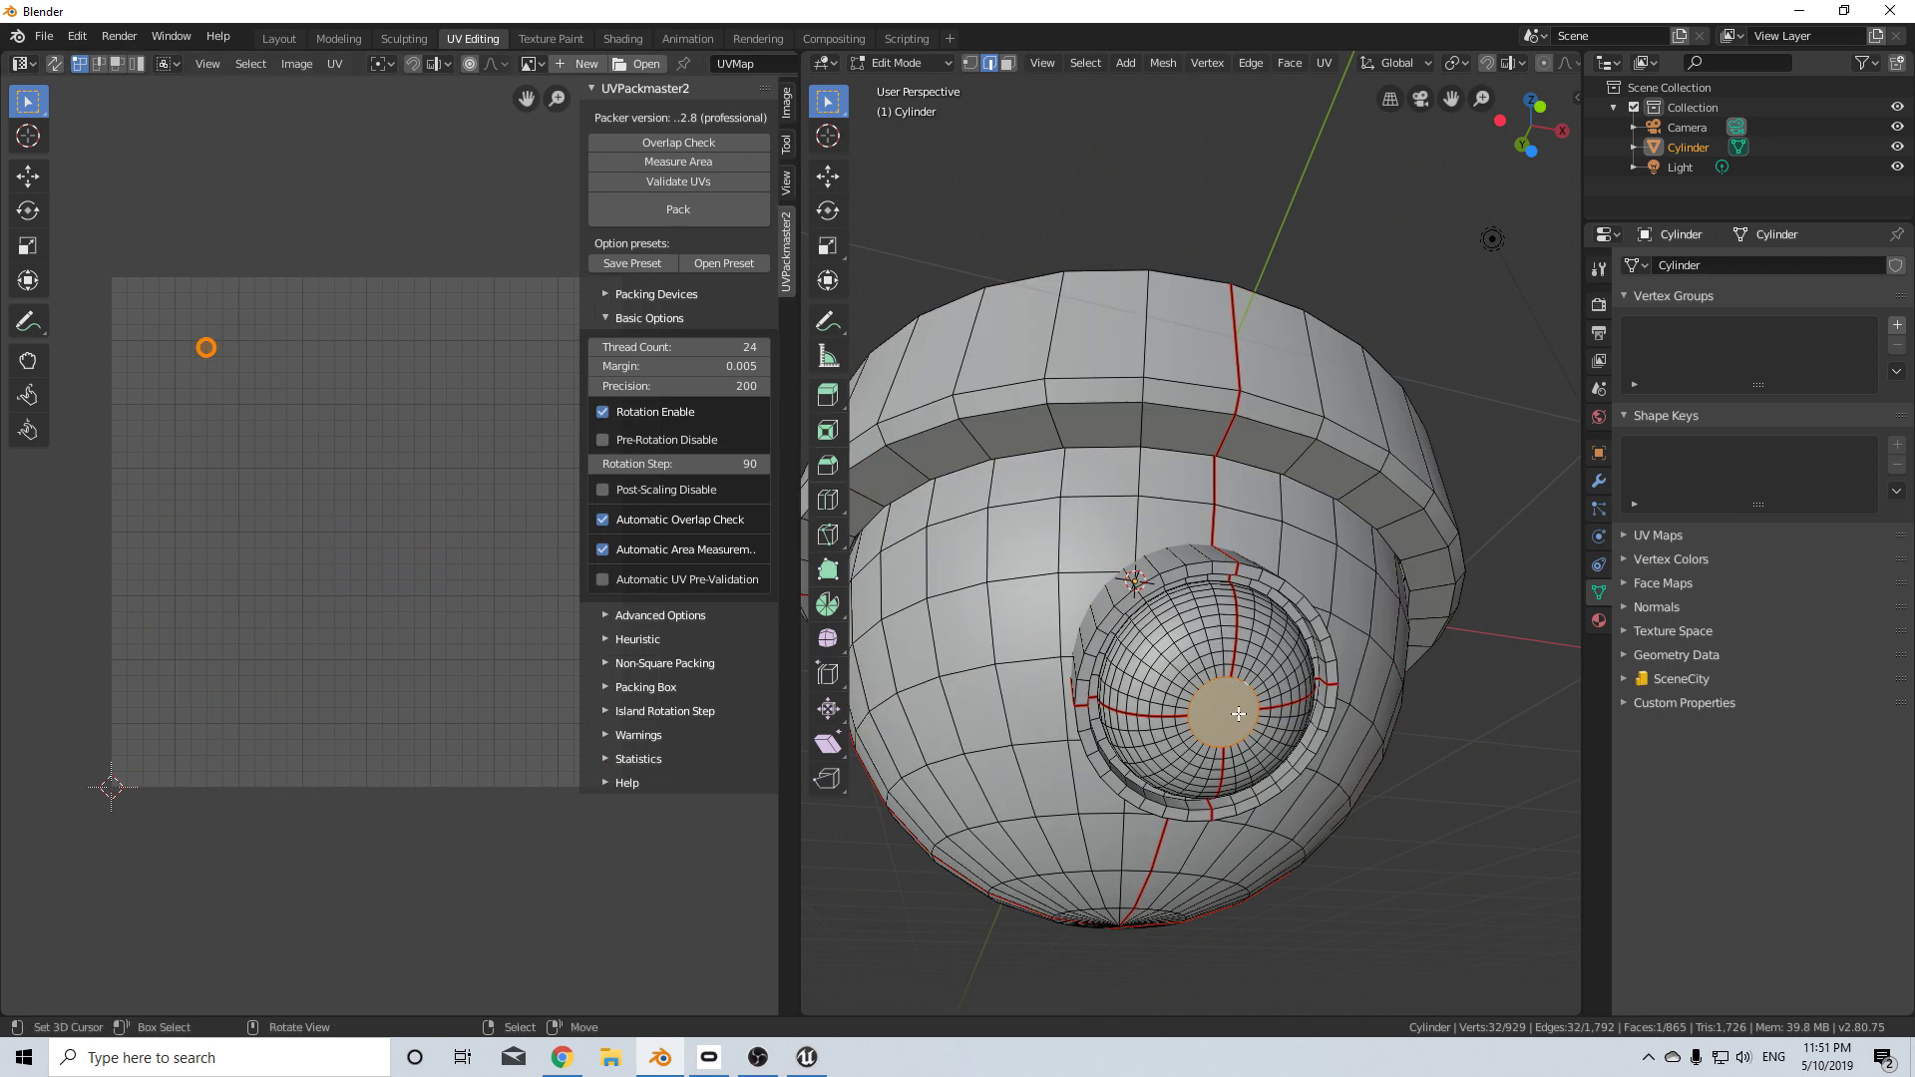
key(ctrl+e)
click(1238, 714)
key(a)
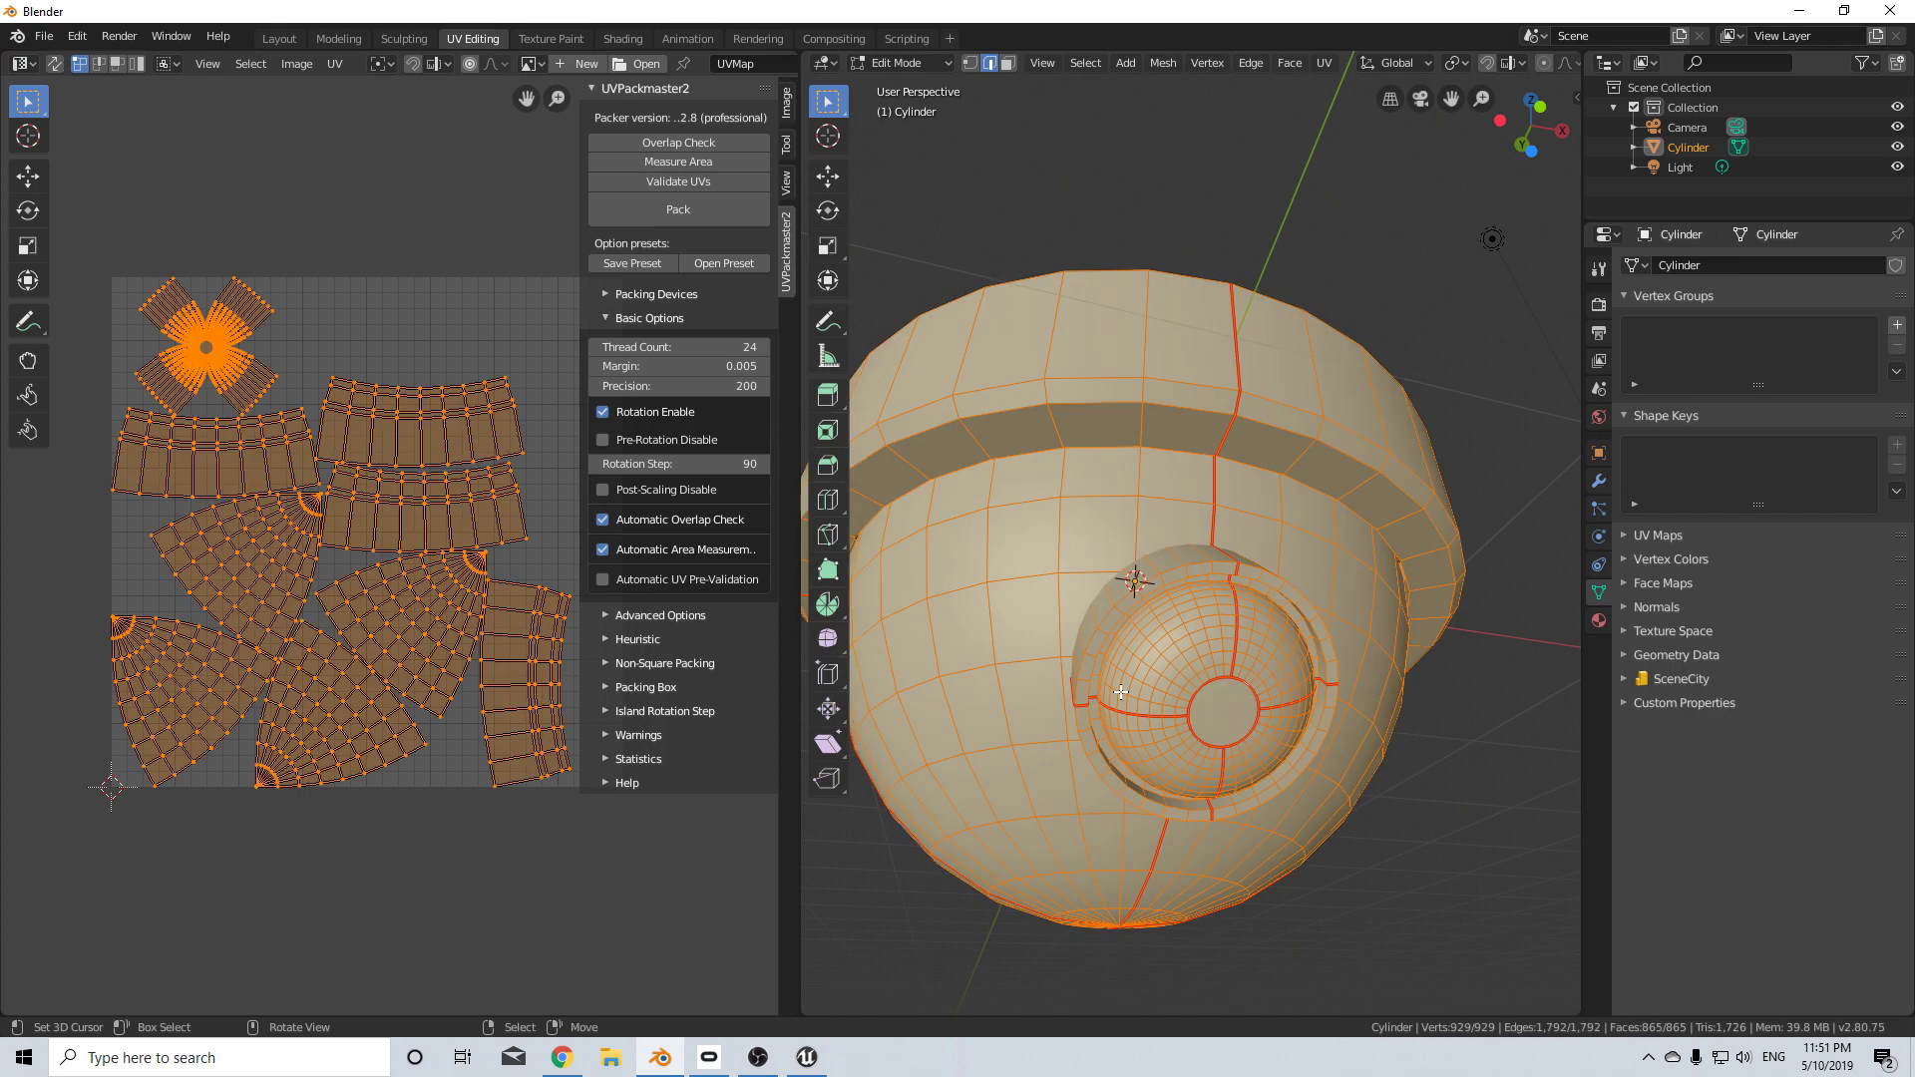
click(678, 209)
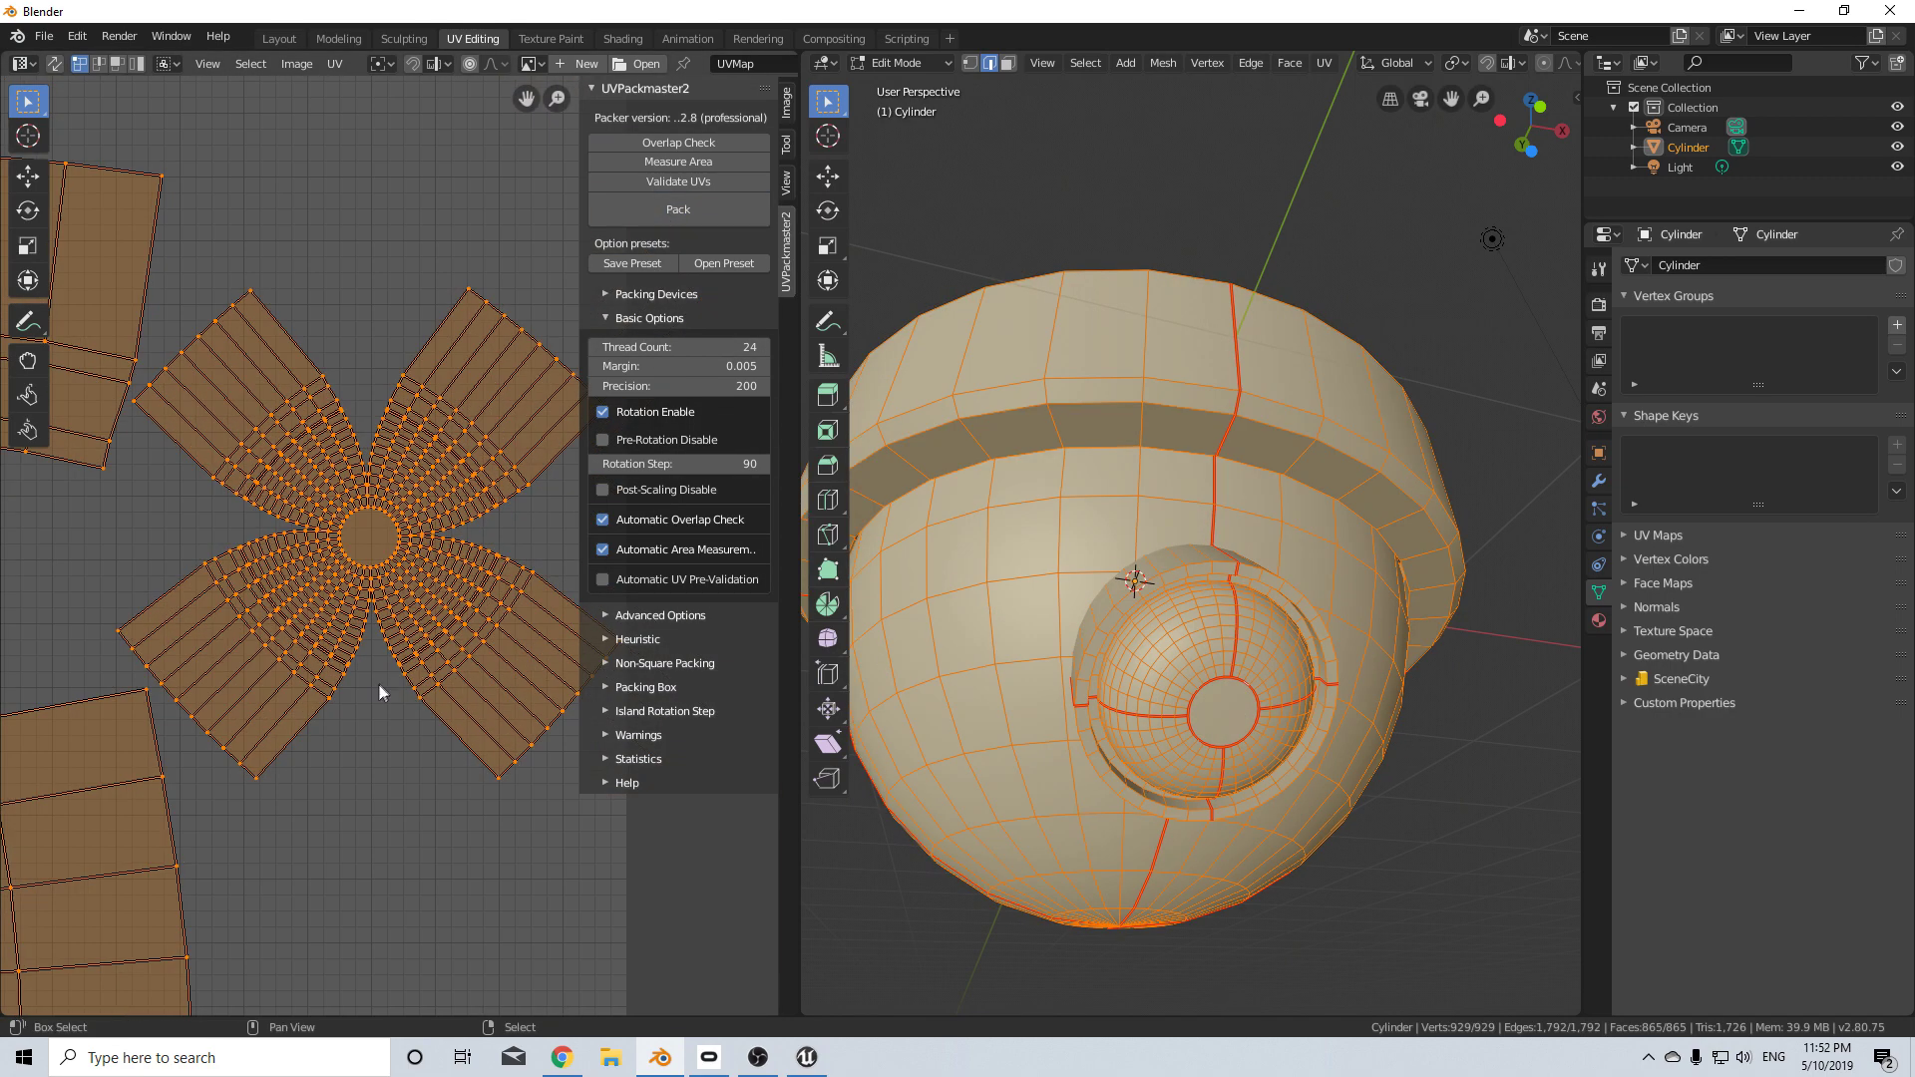
- Mark seams along the lens barrel's outer rim loop and the inner edge loop beside the lens
middle_drag(379, 682, 447, 692)
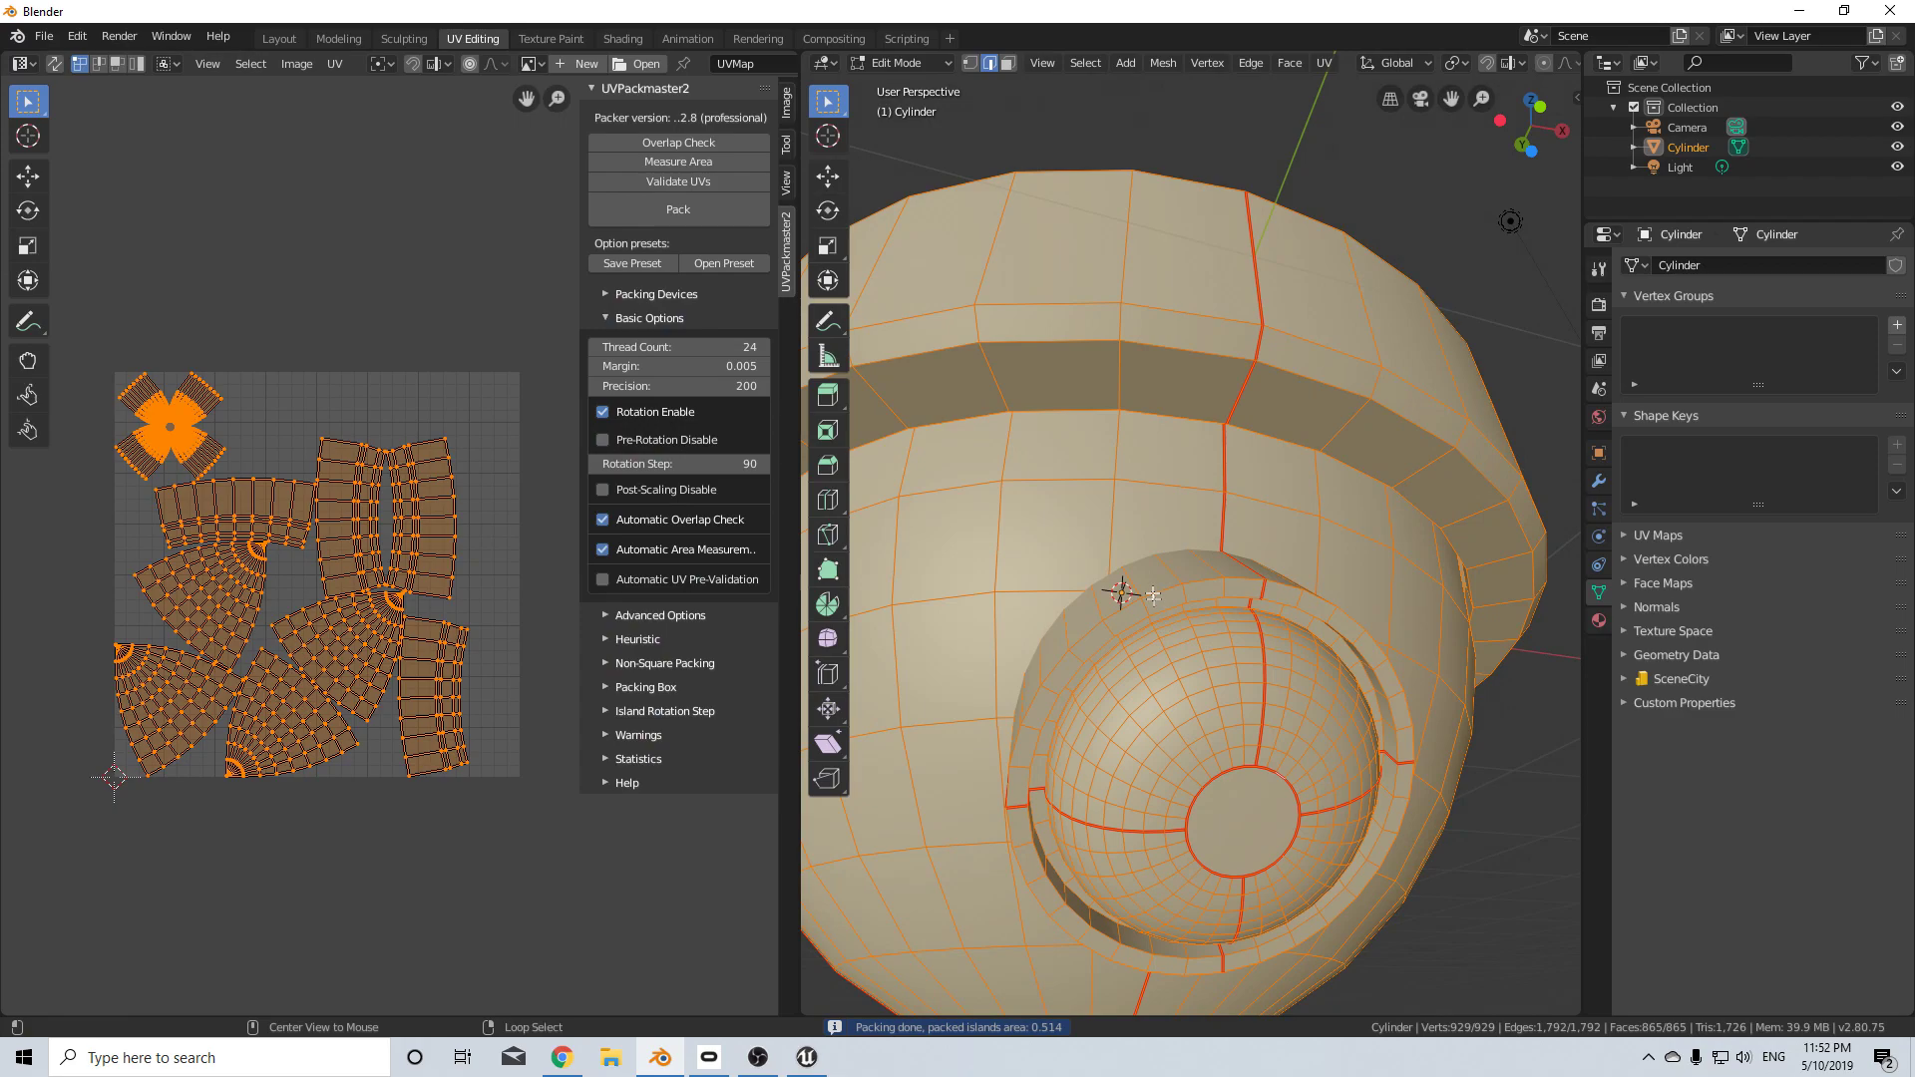
alt+click(1153, 585)
middle_drag(1165, 617, 1172, 669)
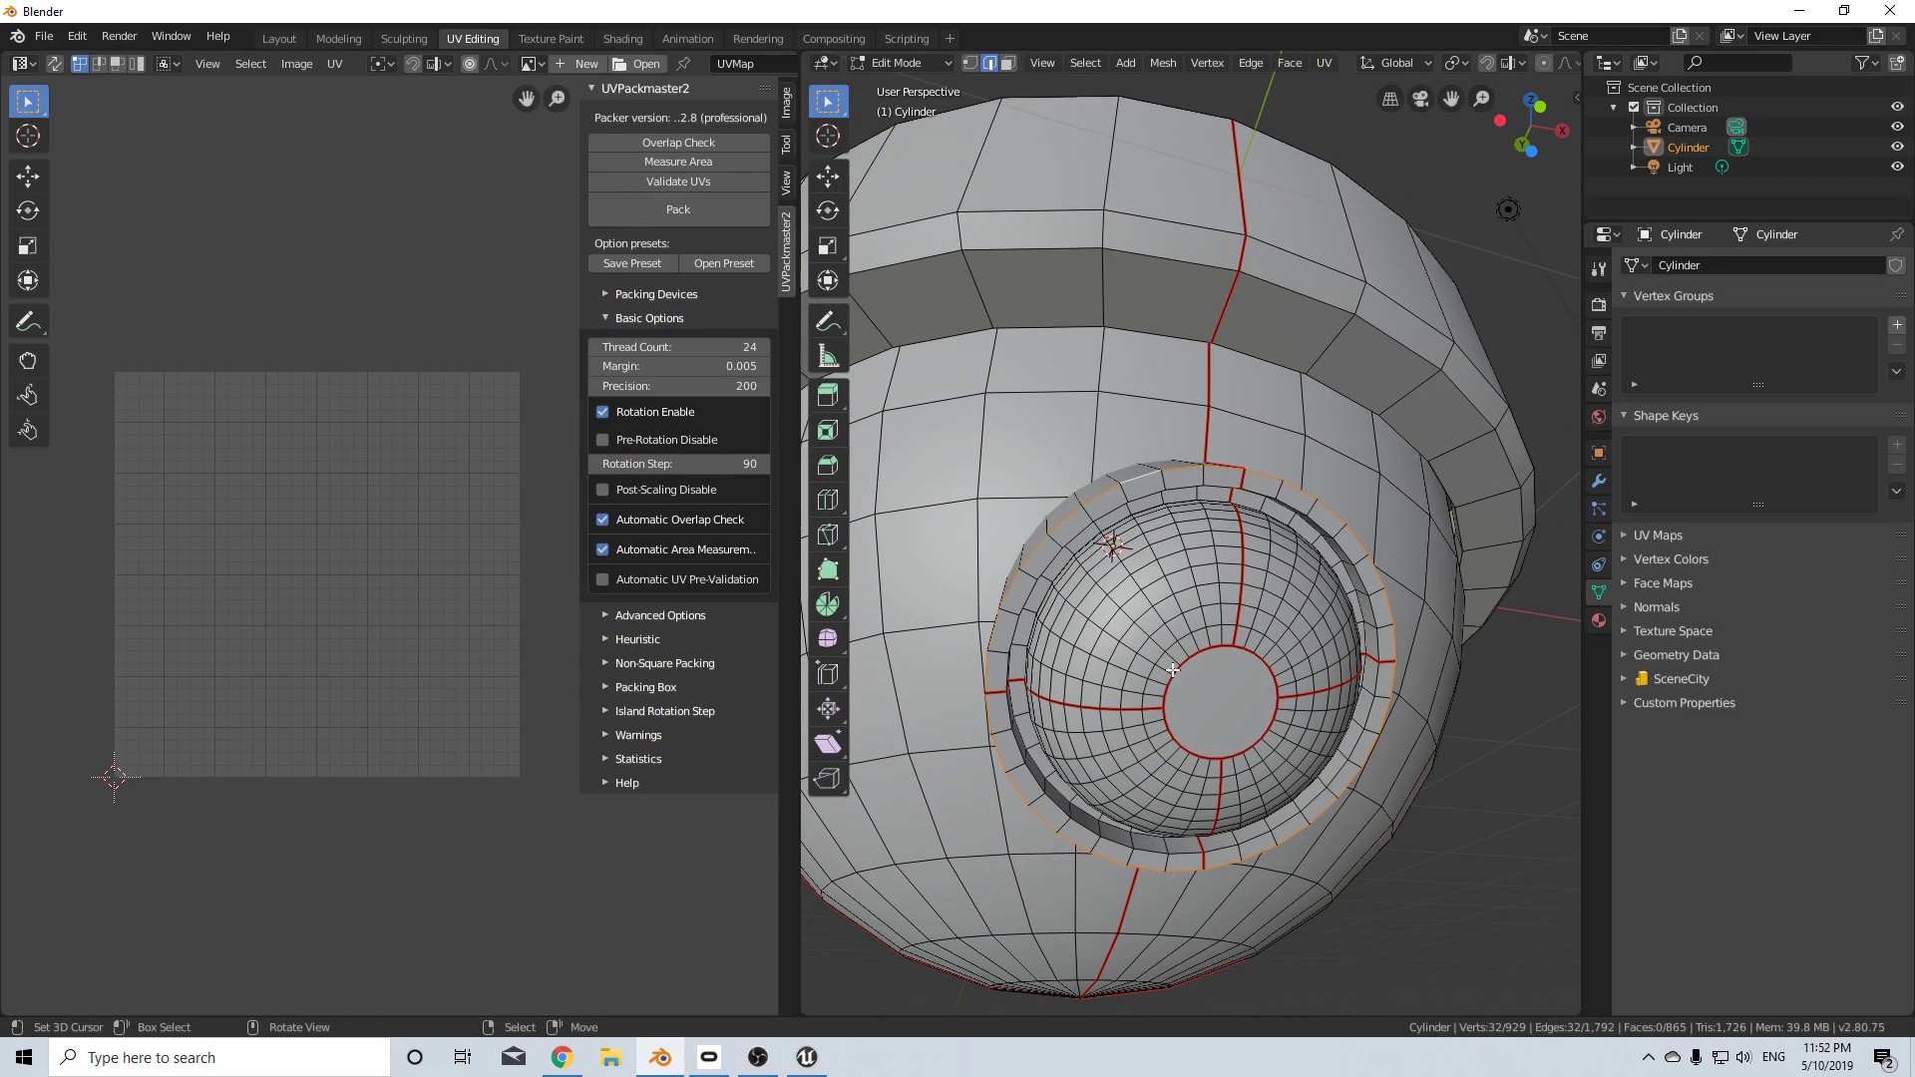
scroll(1309, 544, up, 2)
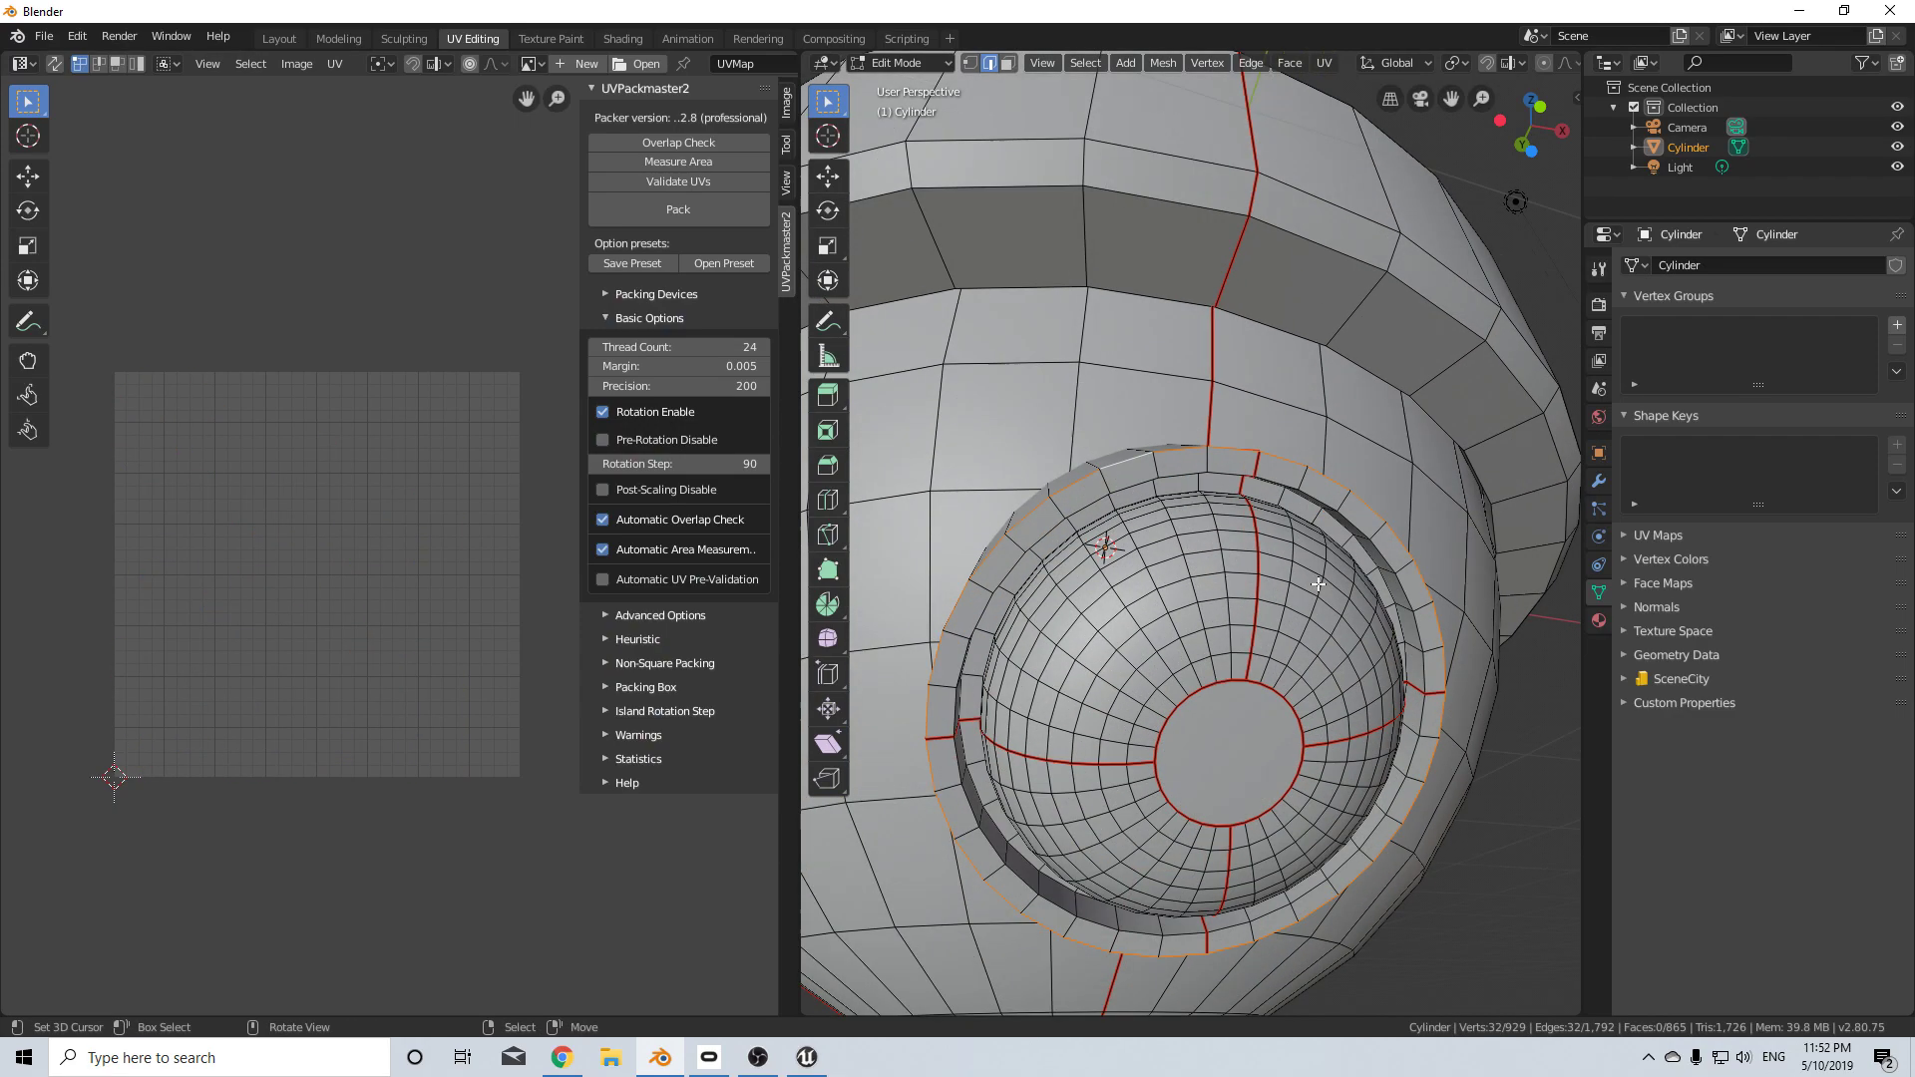
middle_drag(1309, 503, 1308, 528)
middle_drag(1210, 385, 1203, 447)
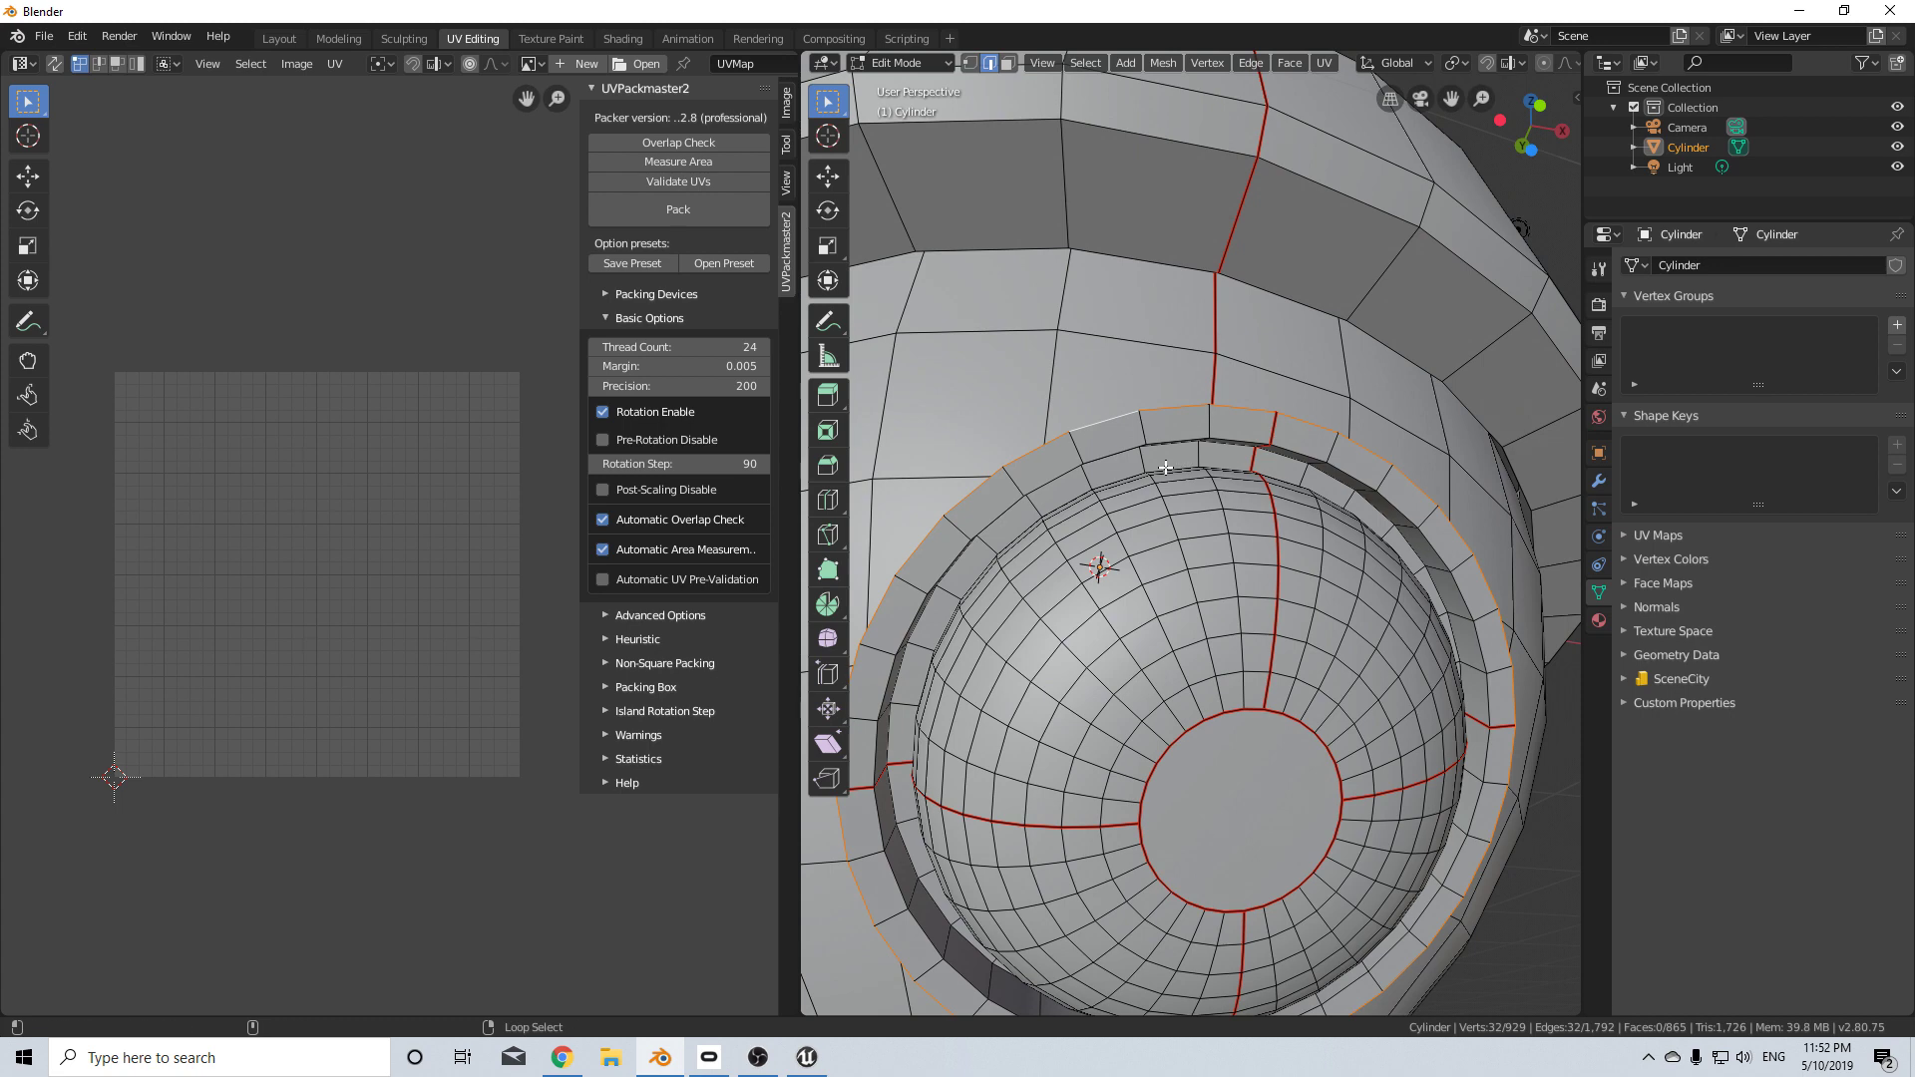
alt+shift+click(1194, 469)
middle_drag(1208, 516, 1207, 441)
key(ctrl+e)
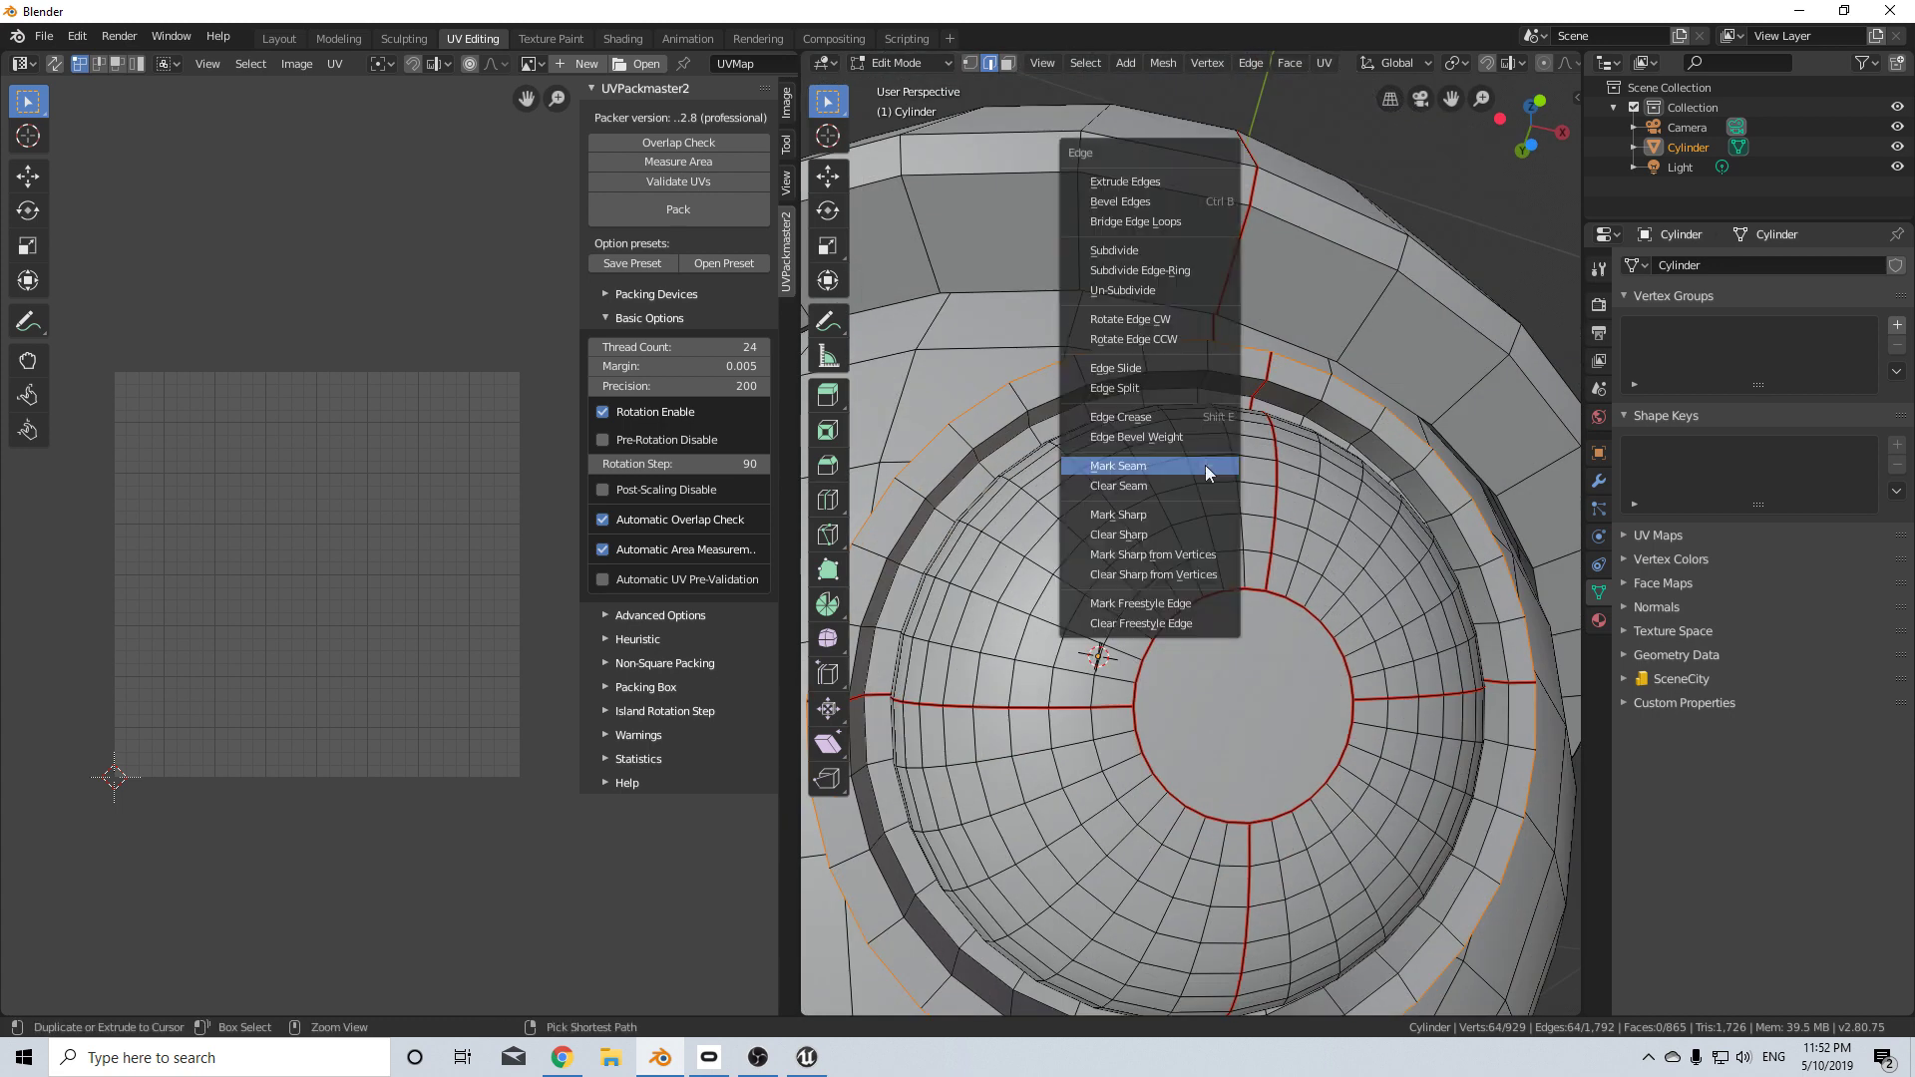
click(1206, 468)
- Unwrap the whole camera mesh again and pack the new UV islands with UVPackmaster2
key(a)
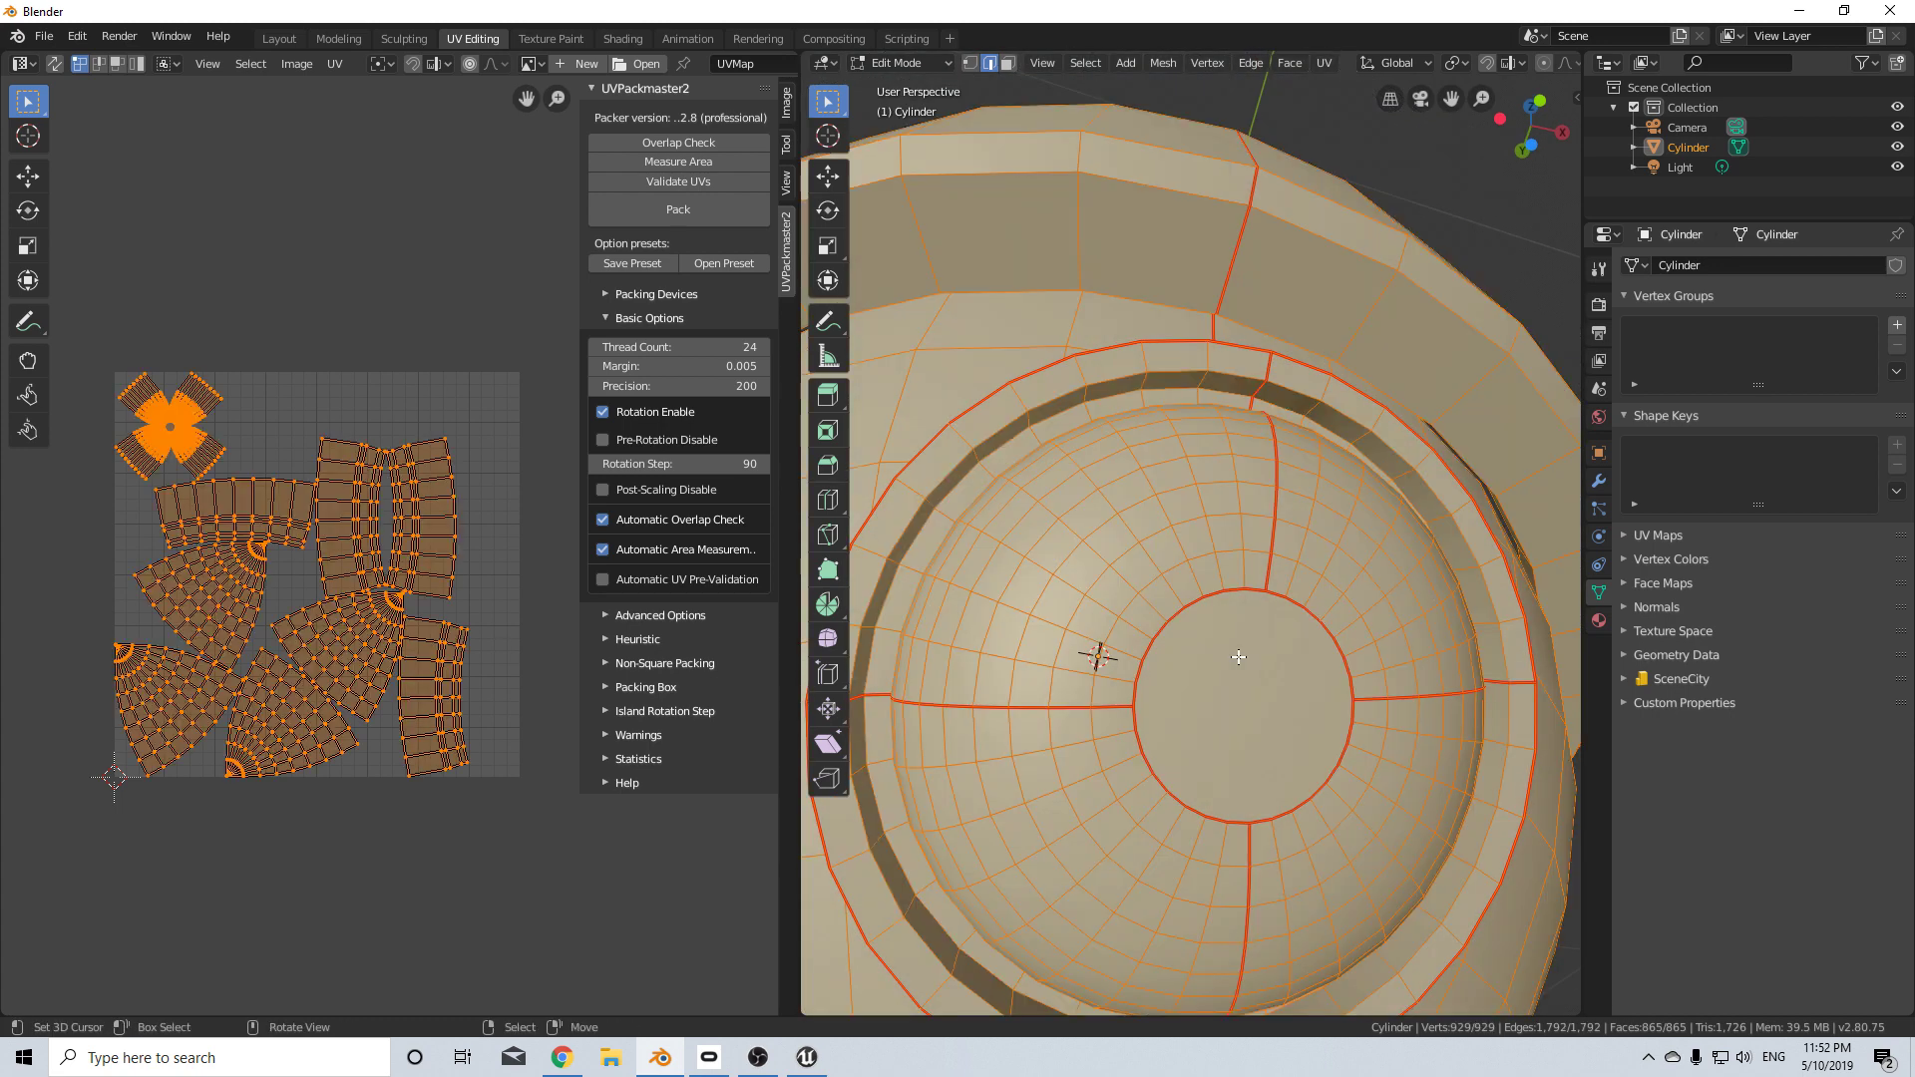
key(u)
click(1207, 529)
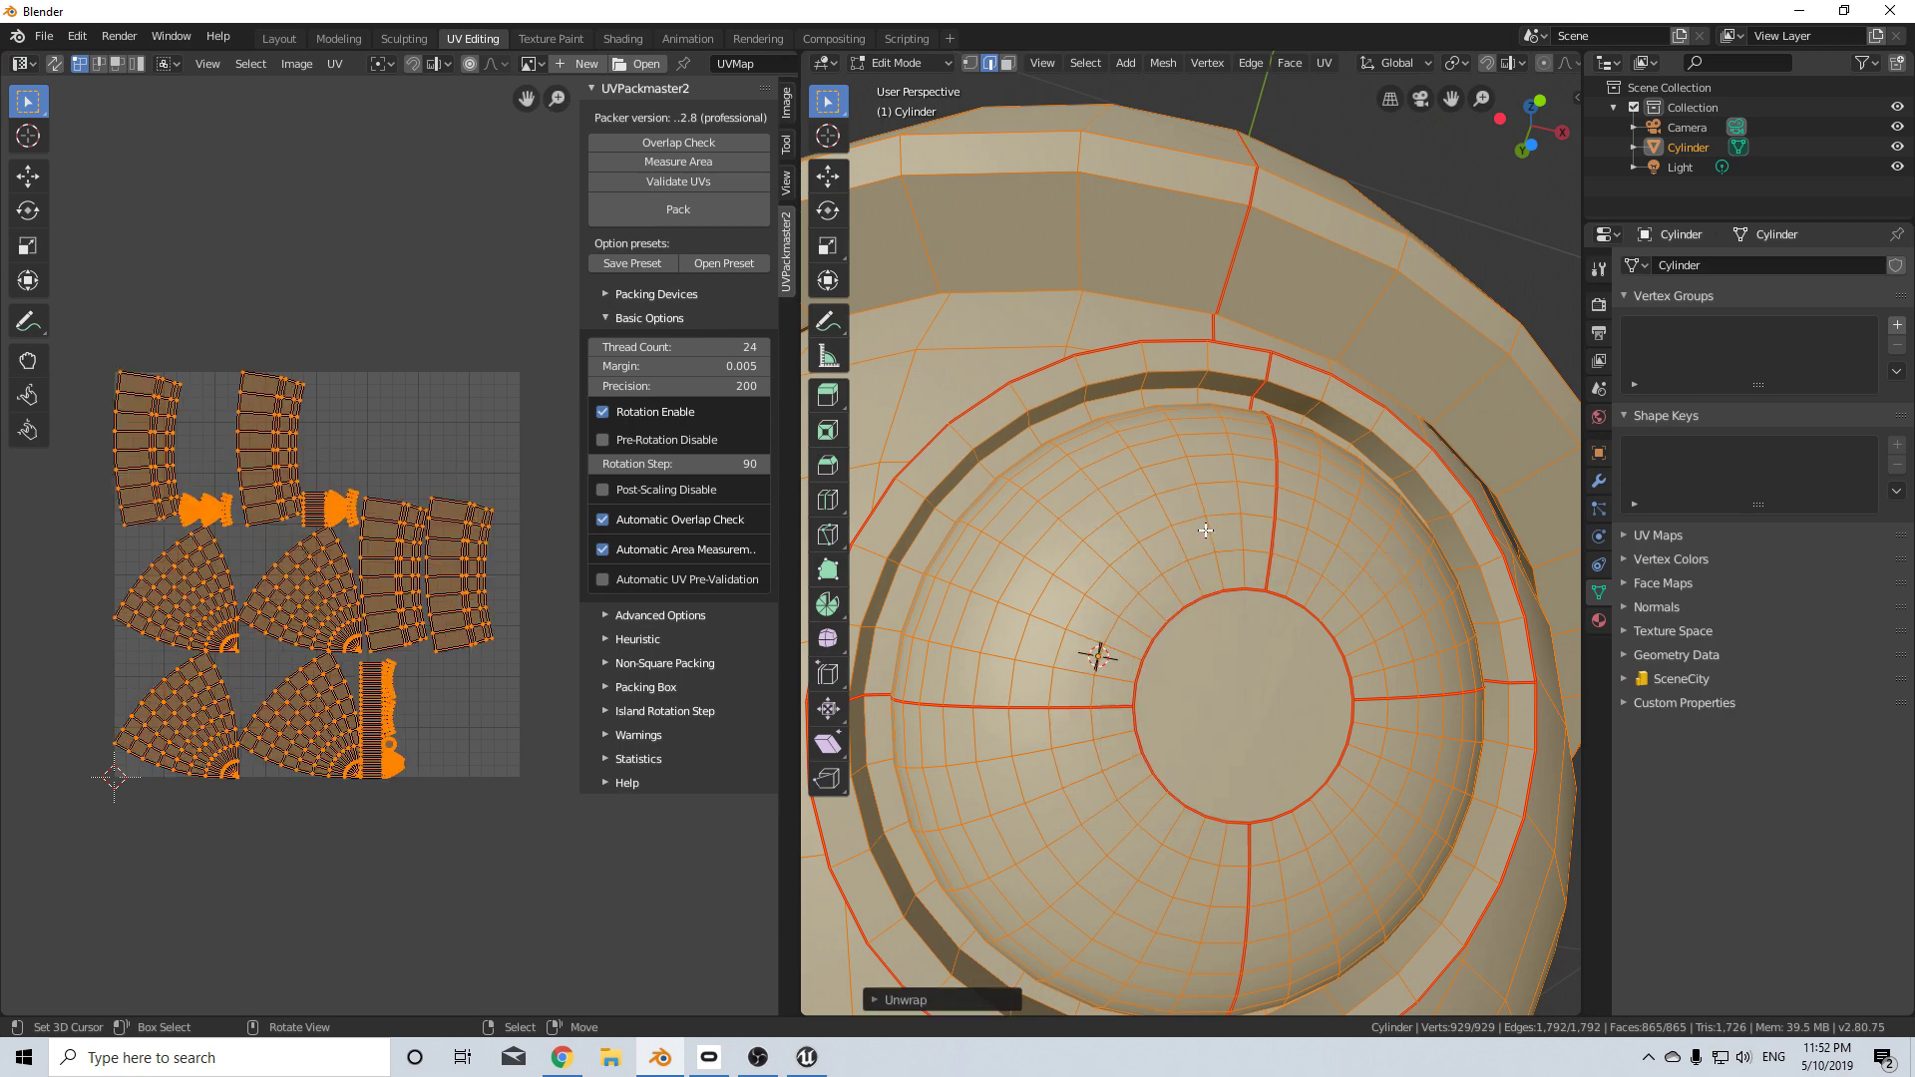
scroll(285, 668, up, 3)
scroll(542, 403, down, 3)
click(678, 210)
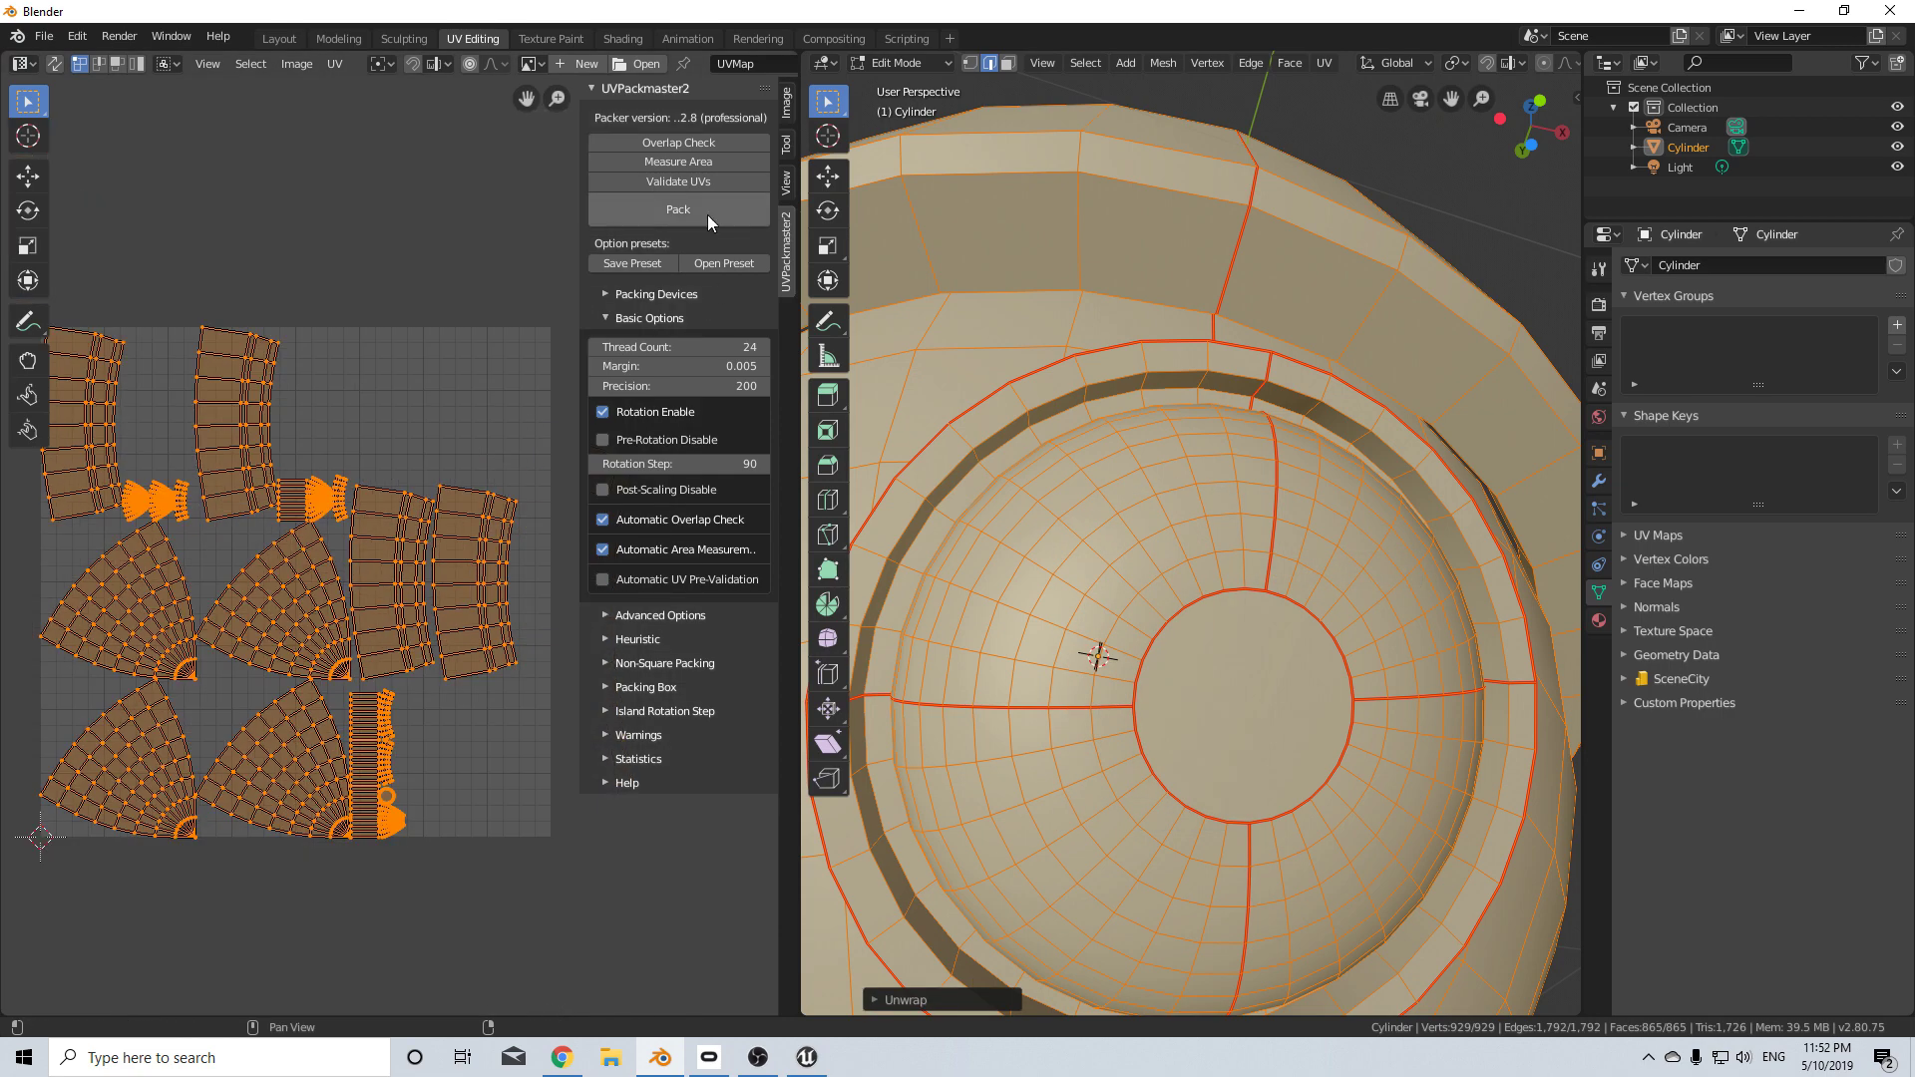
middle_drag(416, 725, 437, 709)
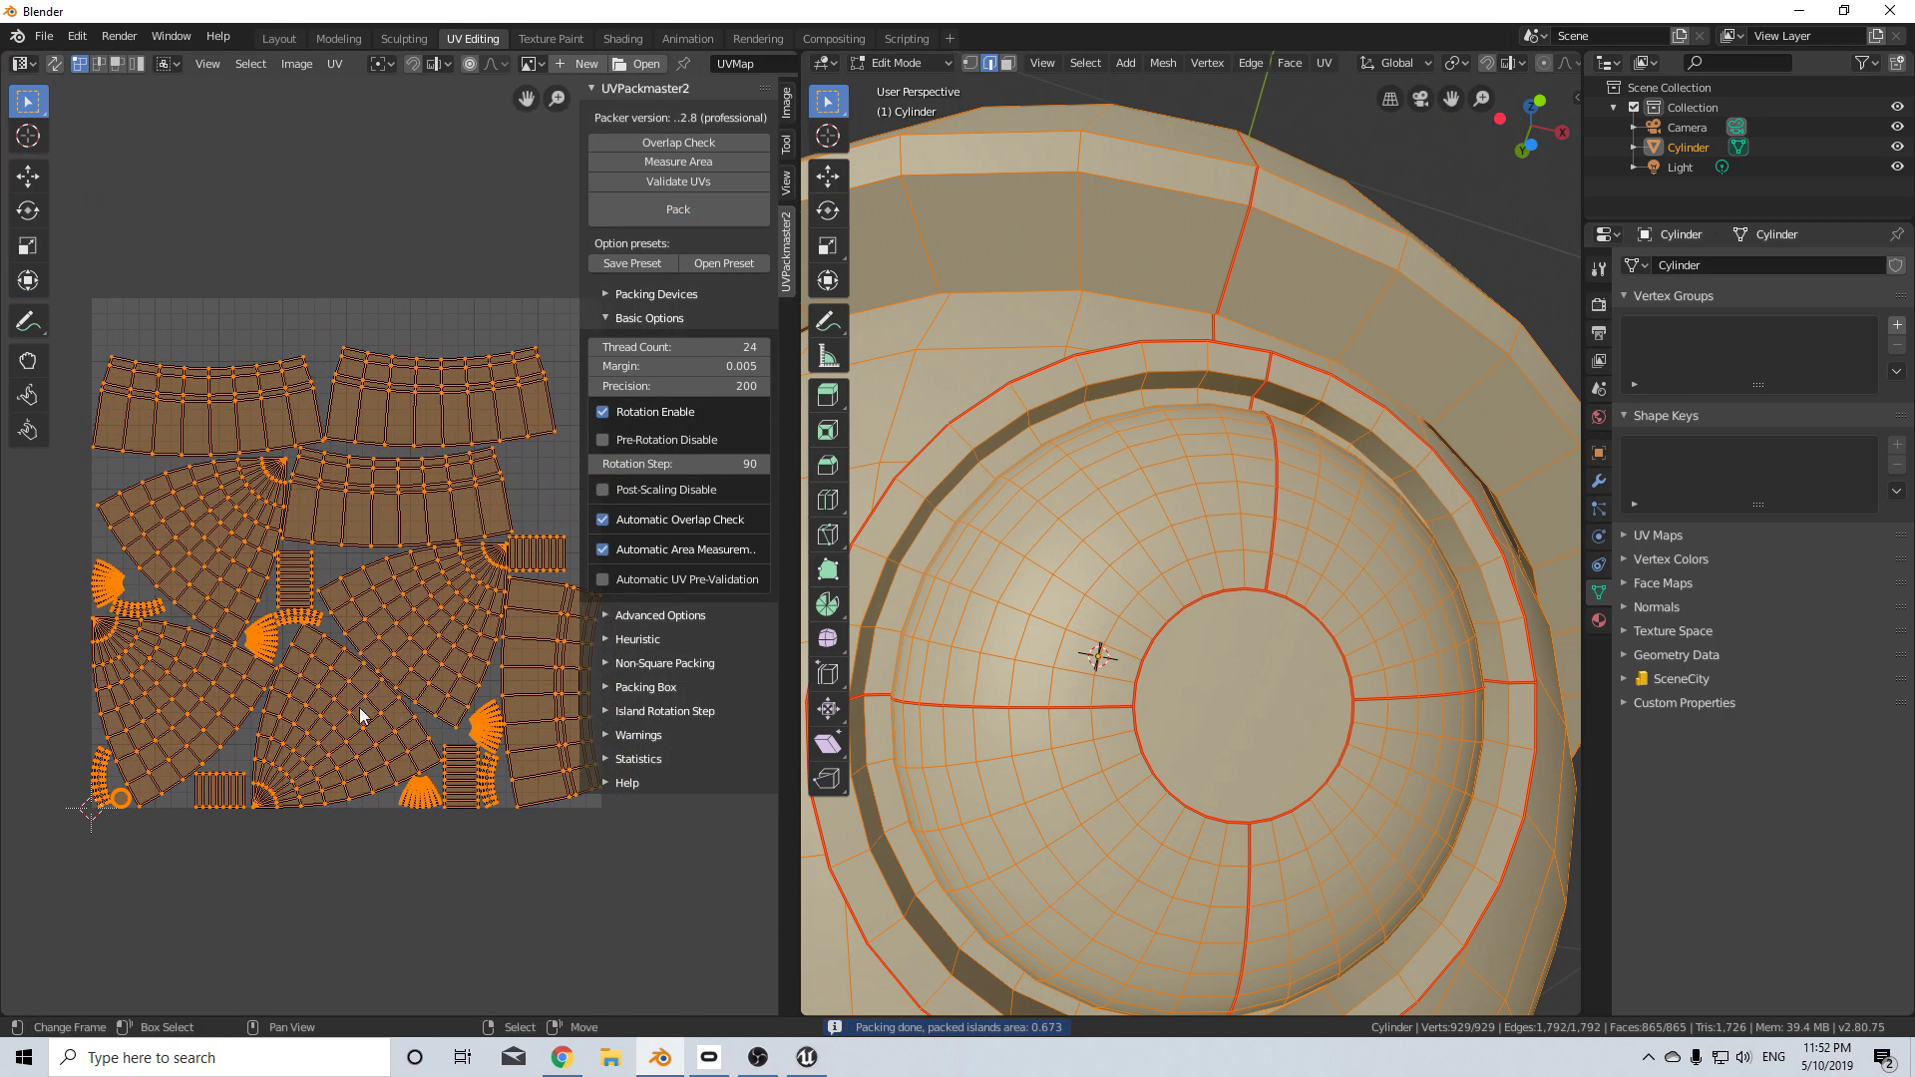
scroll(299, 704, down, 6)
- Examine the camera model from the front and side, in both Object Mode and Edit Mode
key(Tab)
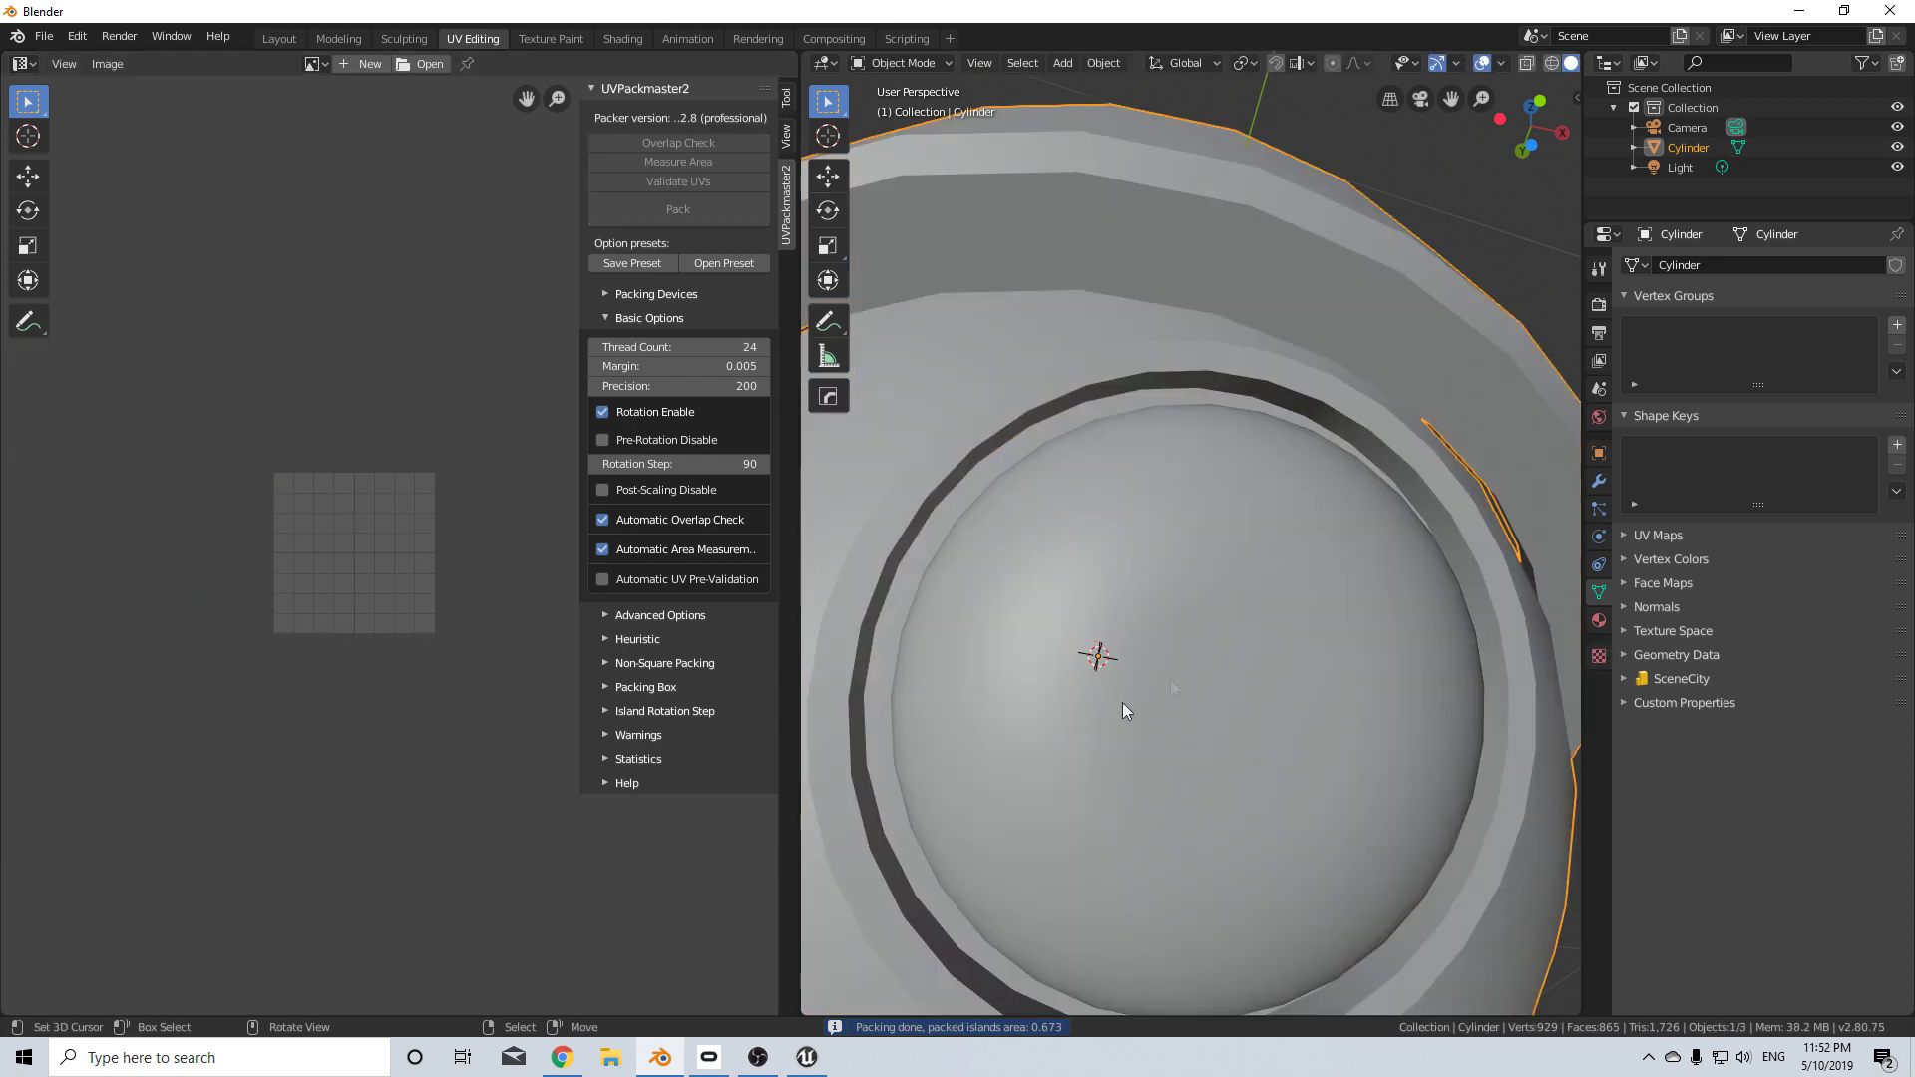
middle_drag(1122, 710, 1161, 753)
scroll(1158, 758, up, 2)
scroll(1158, 752, down, 3)
scroll(1171, 439, up, 1)
key(Tab)
shift+middle_drag(1177, 477, 1234, 542)
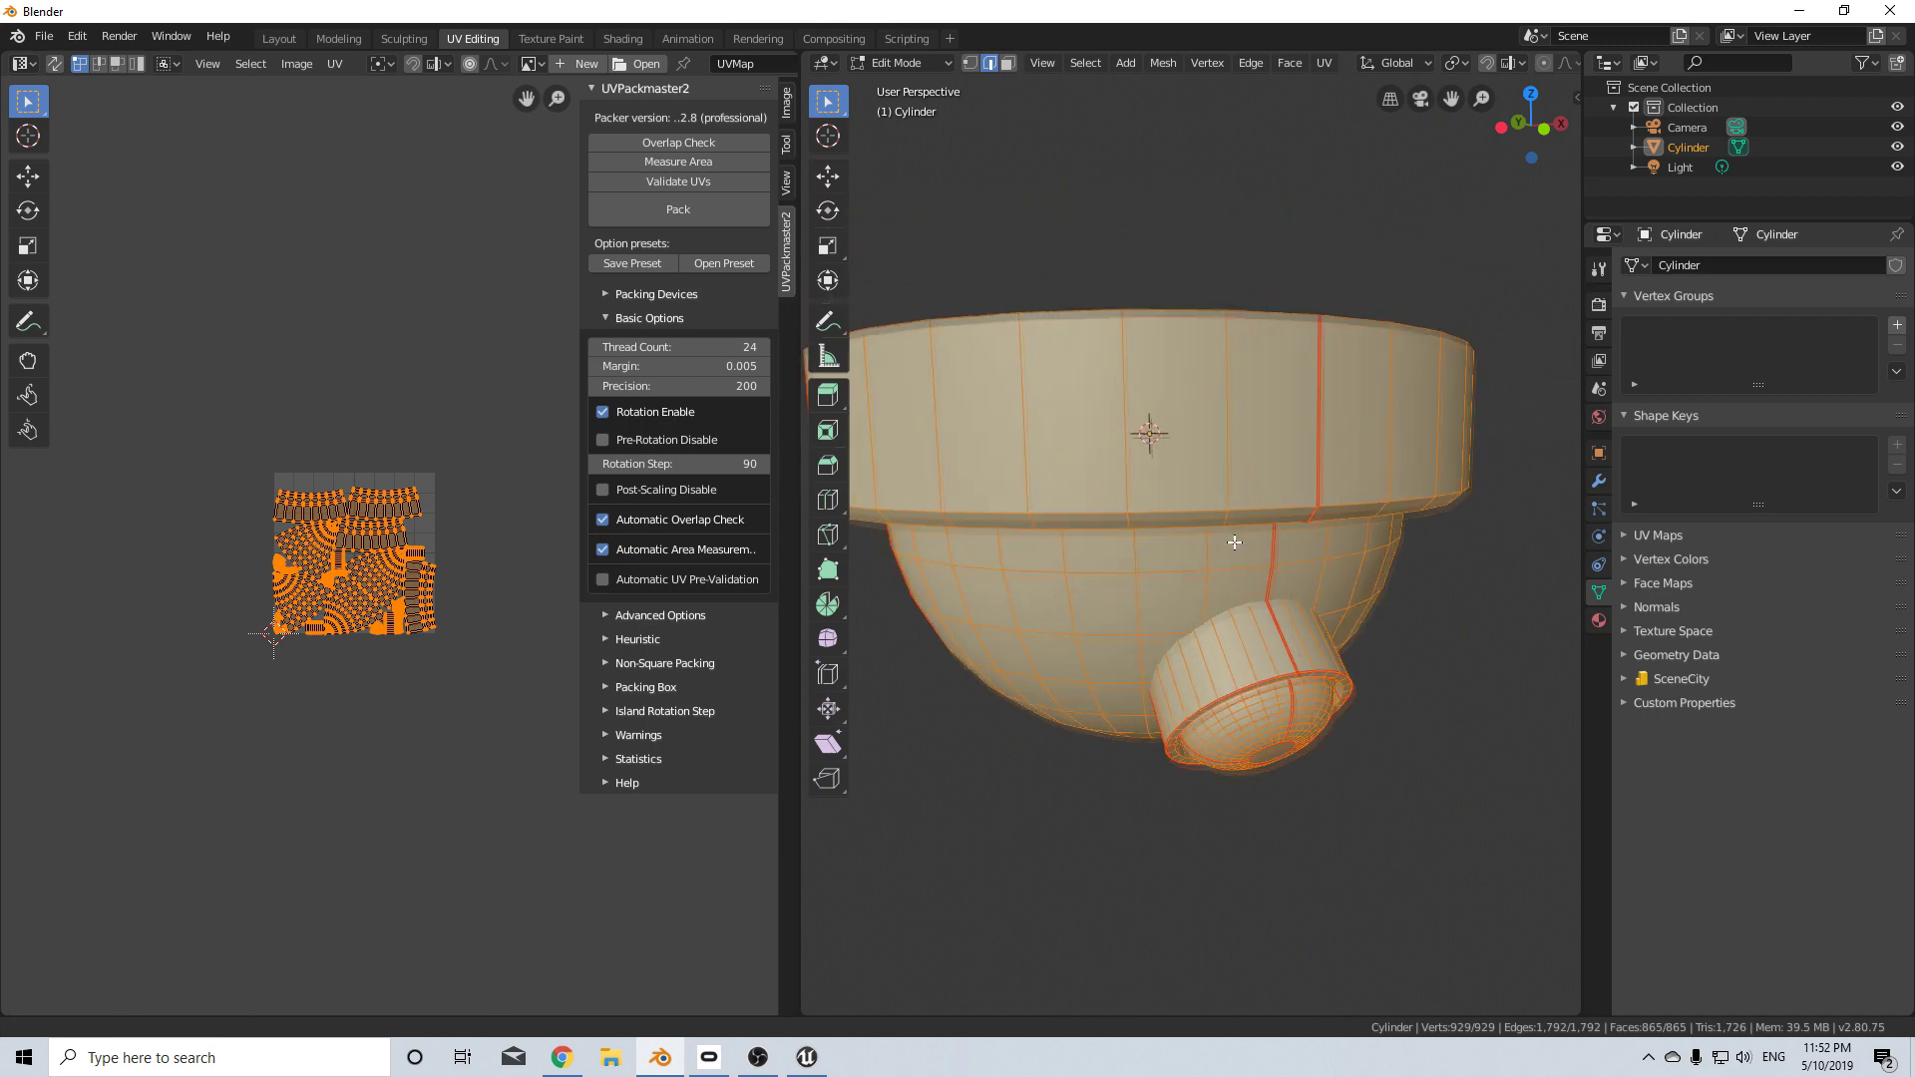
- Show the camera mesh in Edit Mode with solid shading in the Layout workspace, viewed from slightly below
key(Tab)
click(342, 39)
click(279, 39)
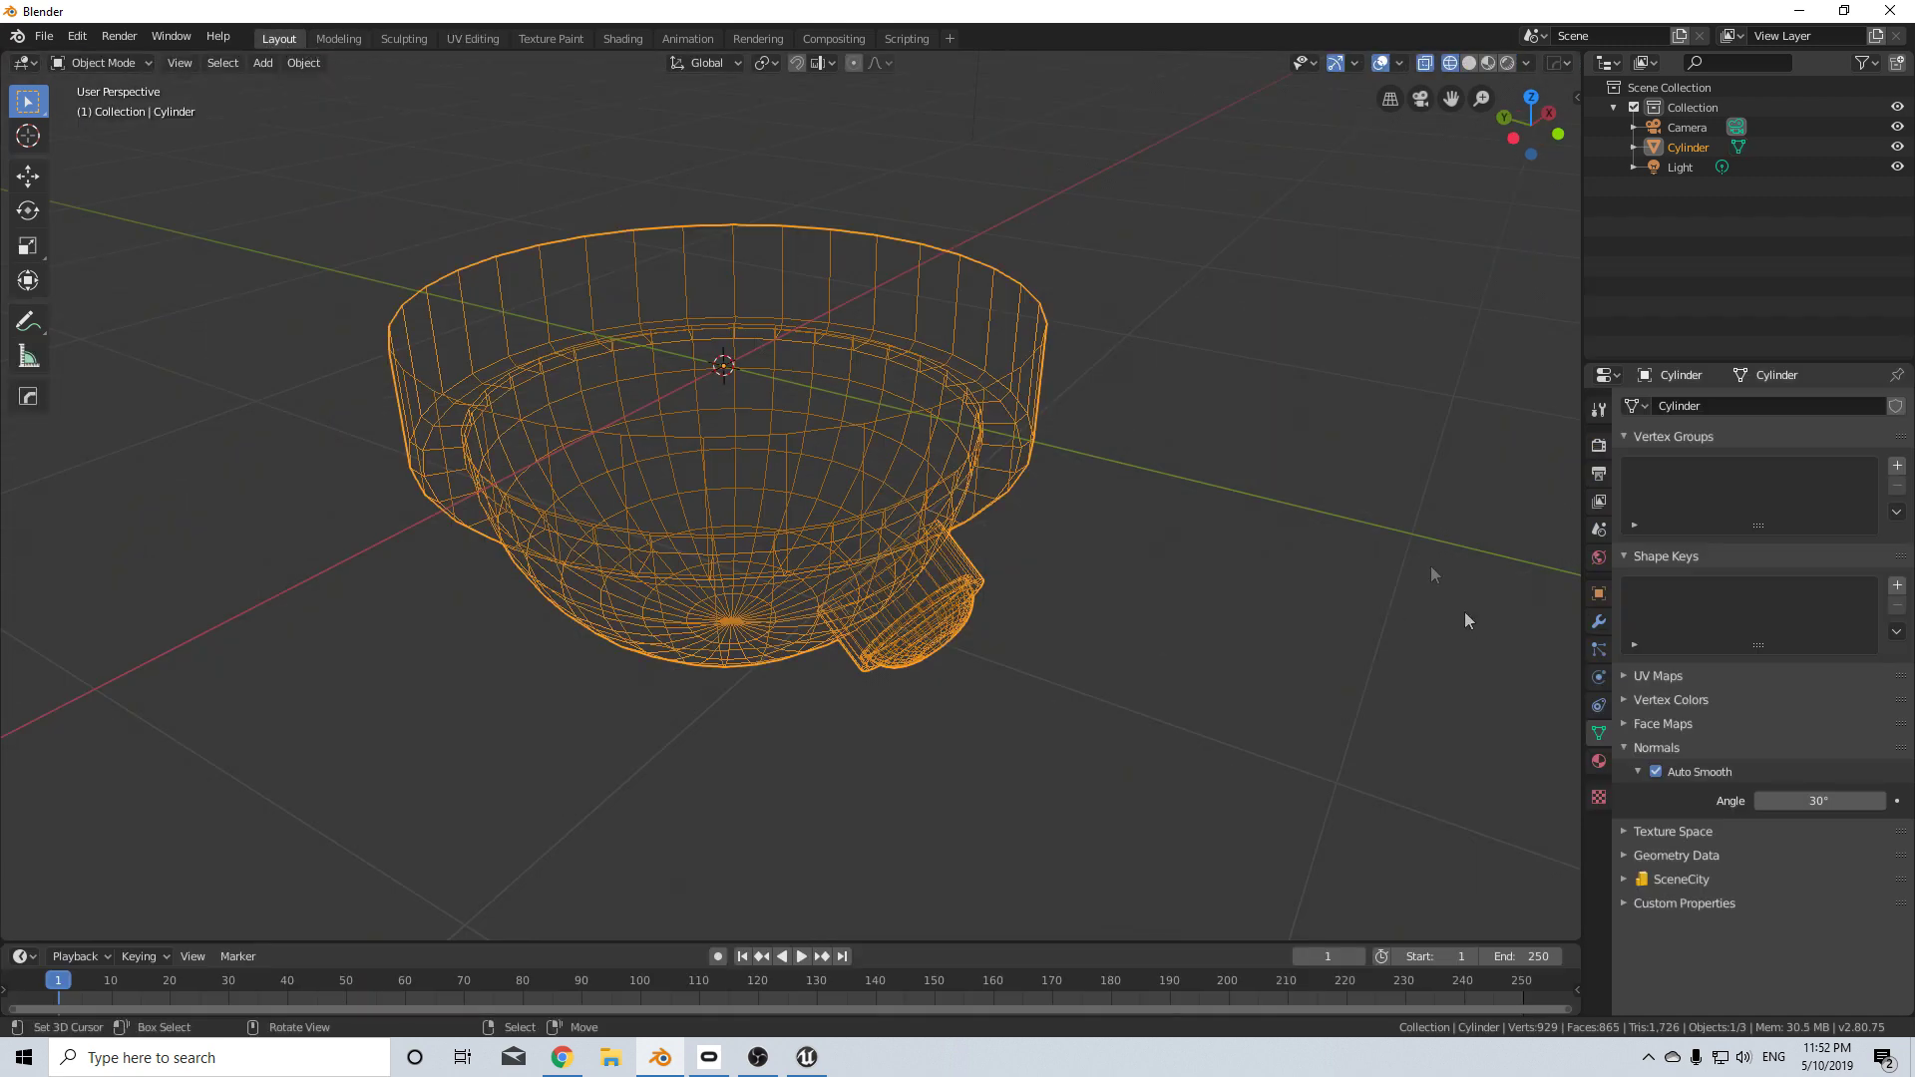
key(n)
key(Tab)
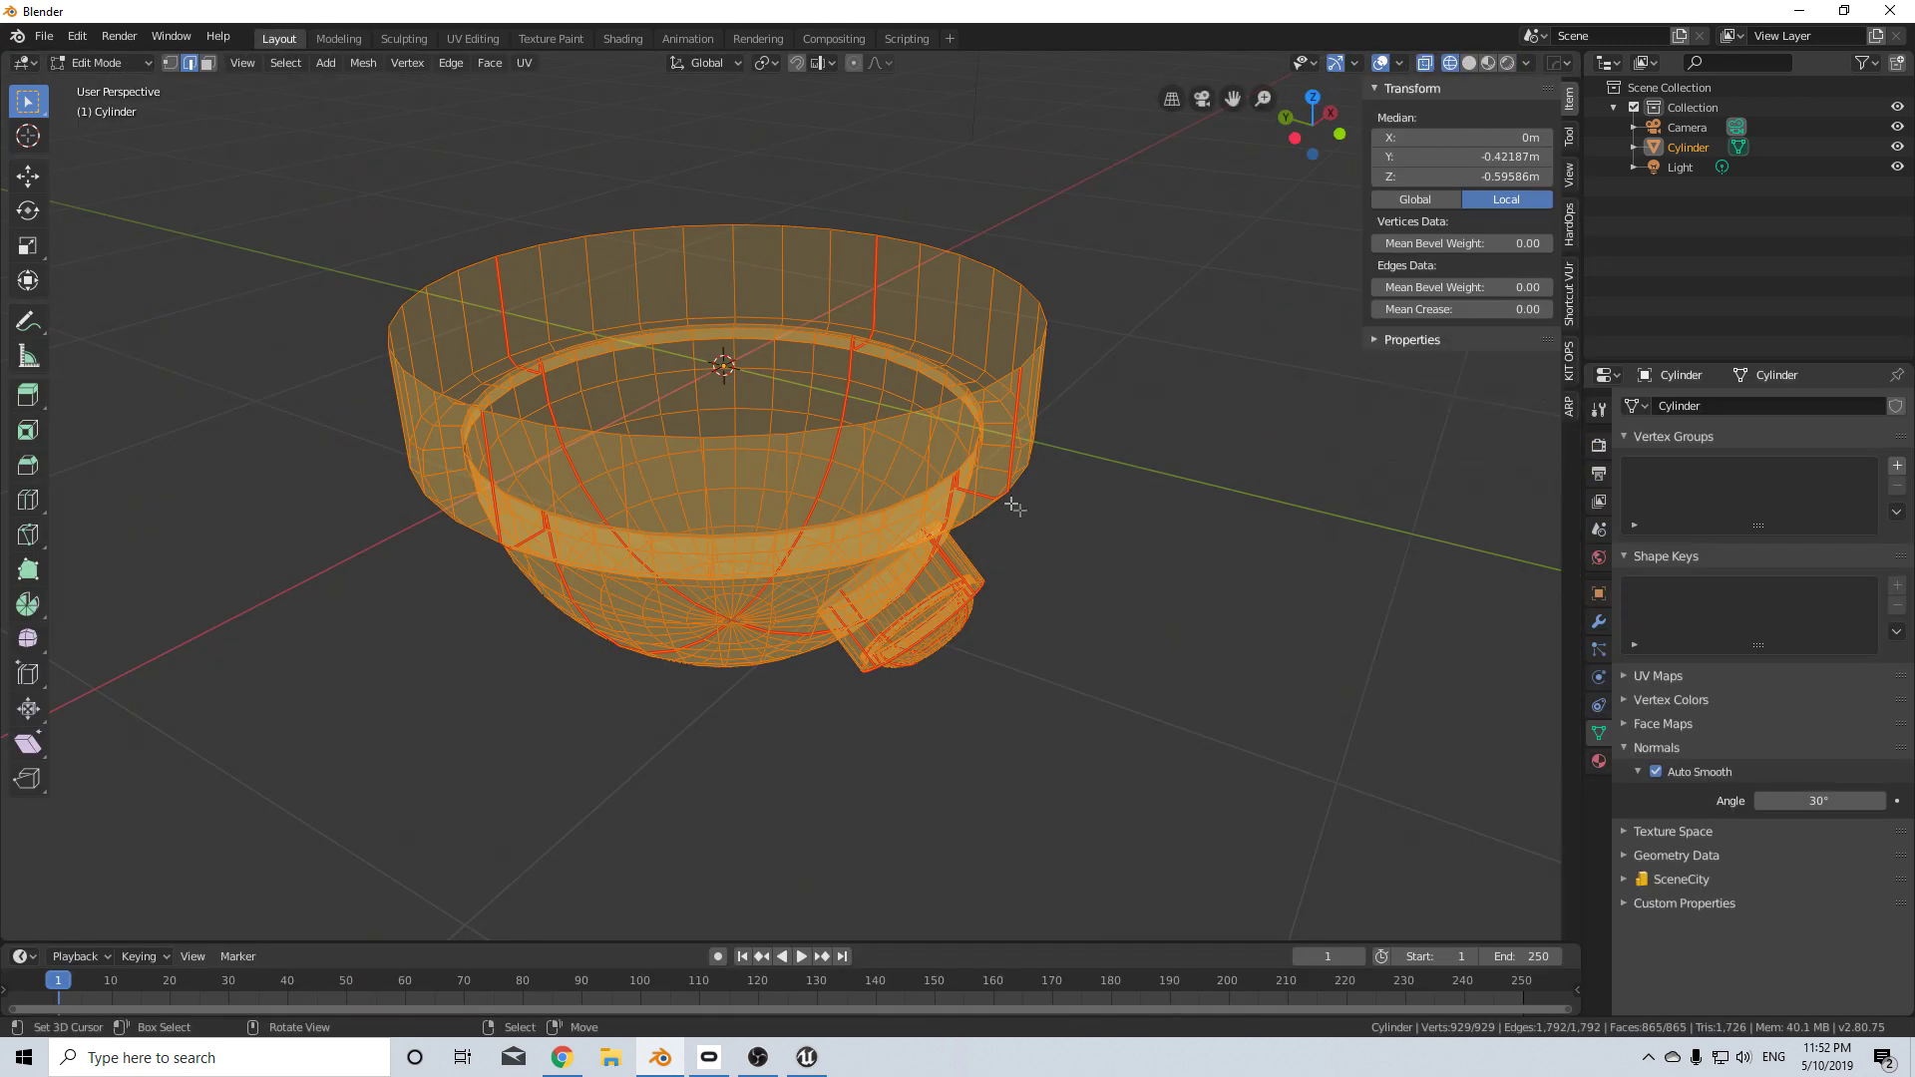
middle_drag(1014, 507, 949, 376)
key(z)
click(1137, 359)
shift+middle_drag(941, 447, 1009, 509)
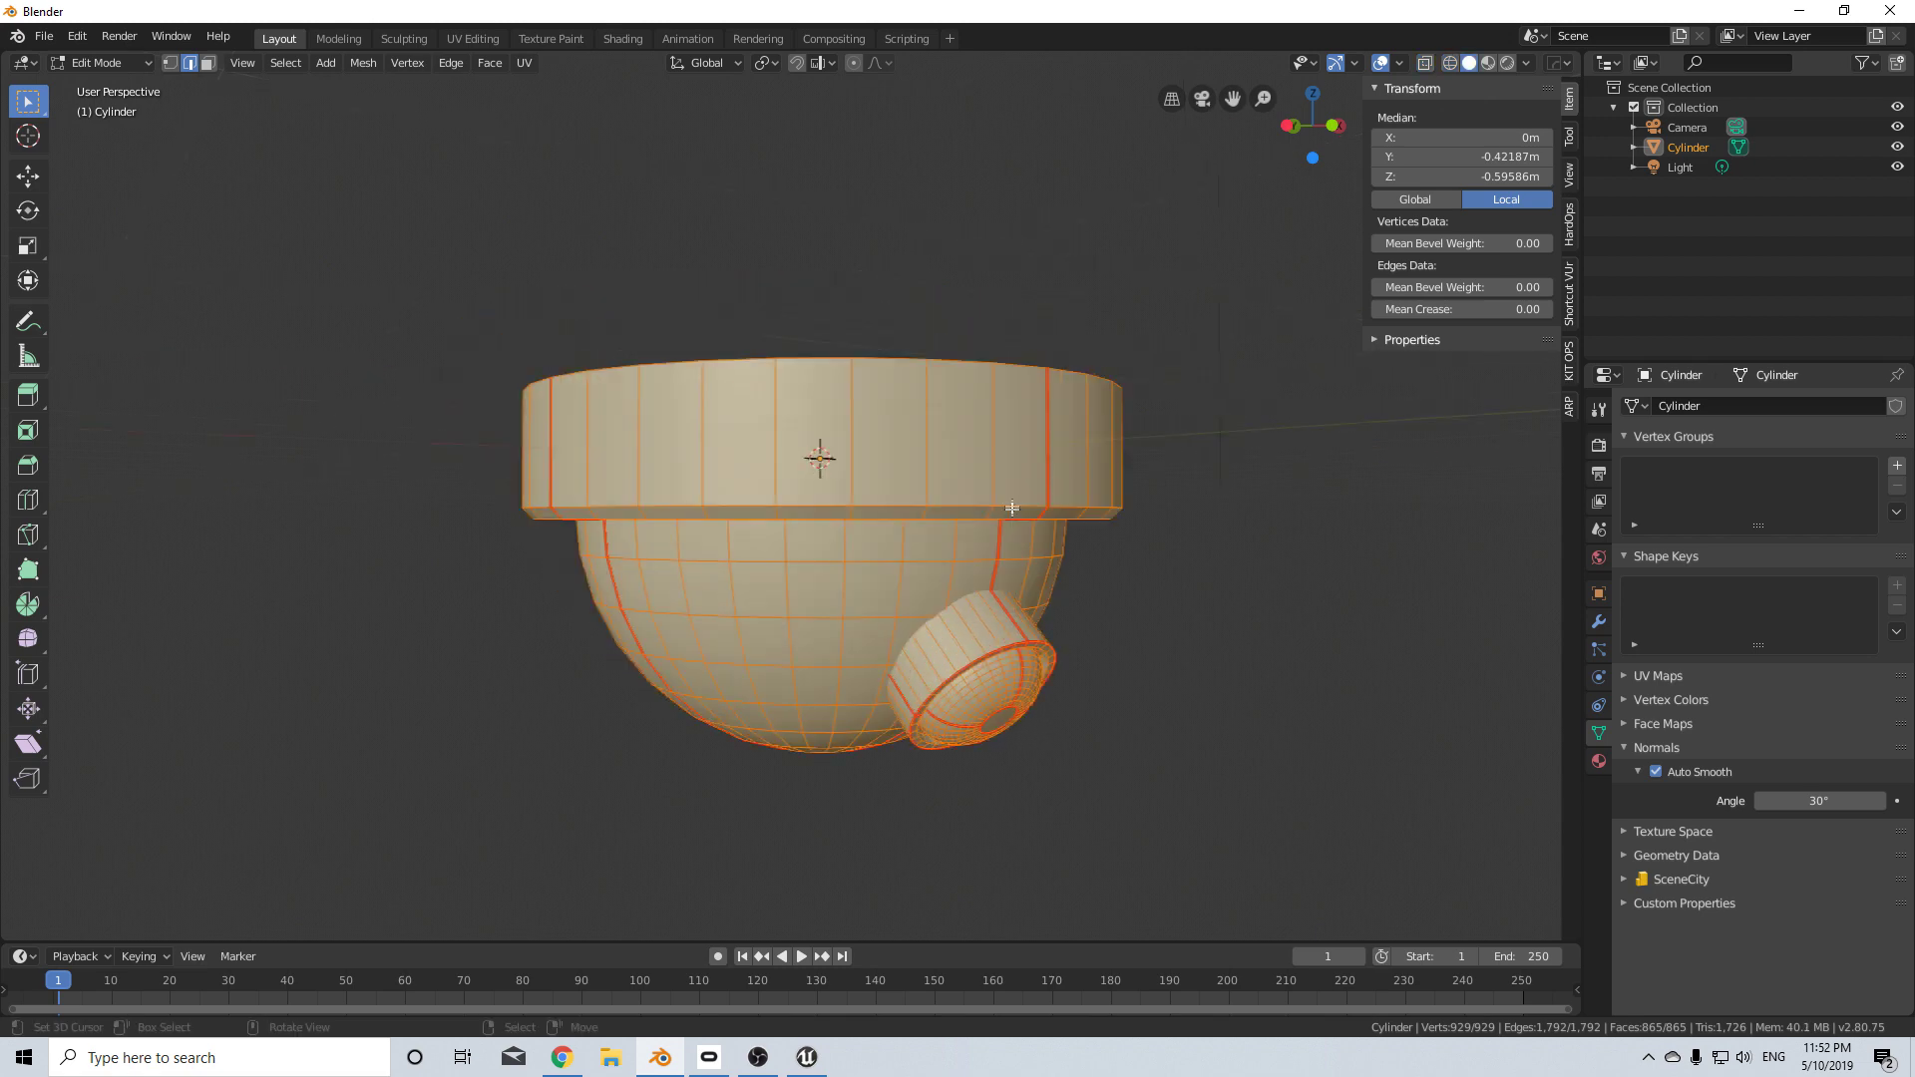
middle_drag(944, 586, 928, 562)
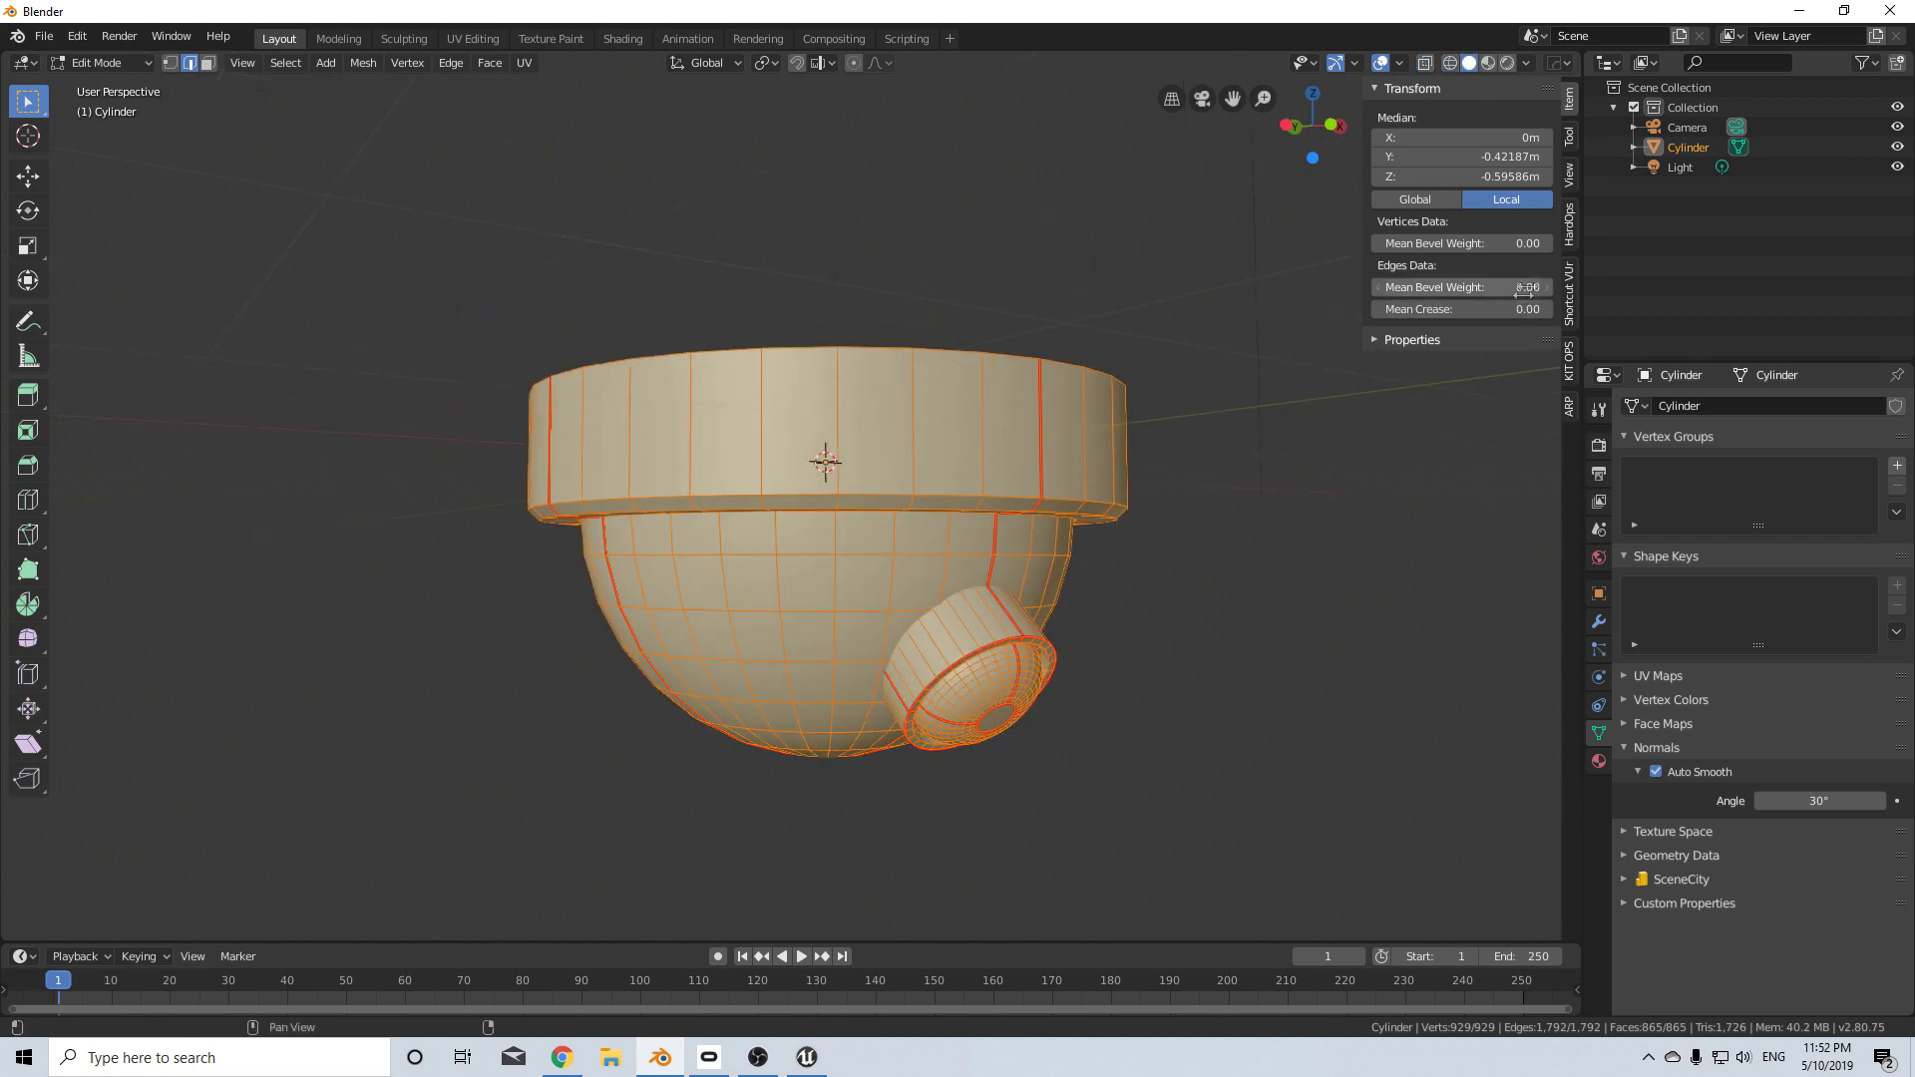
- Open the KIT OPS add-on's insert browser for the camera
click(1570, 227)
click(1573, 365)
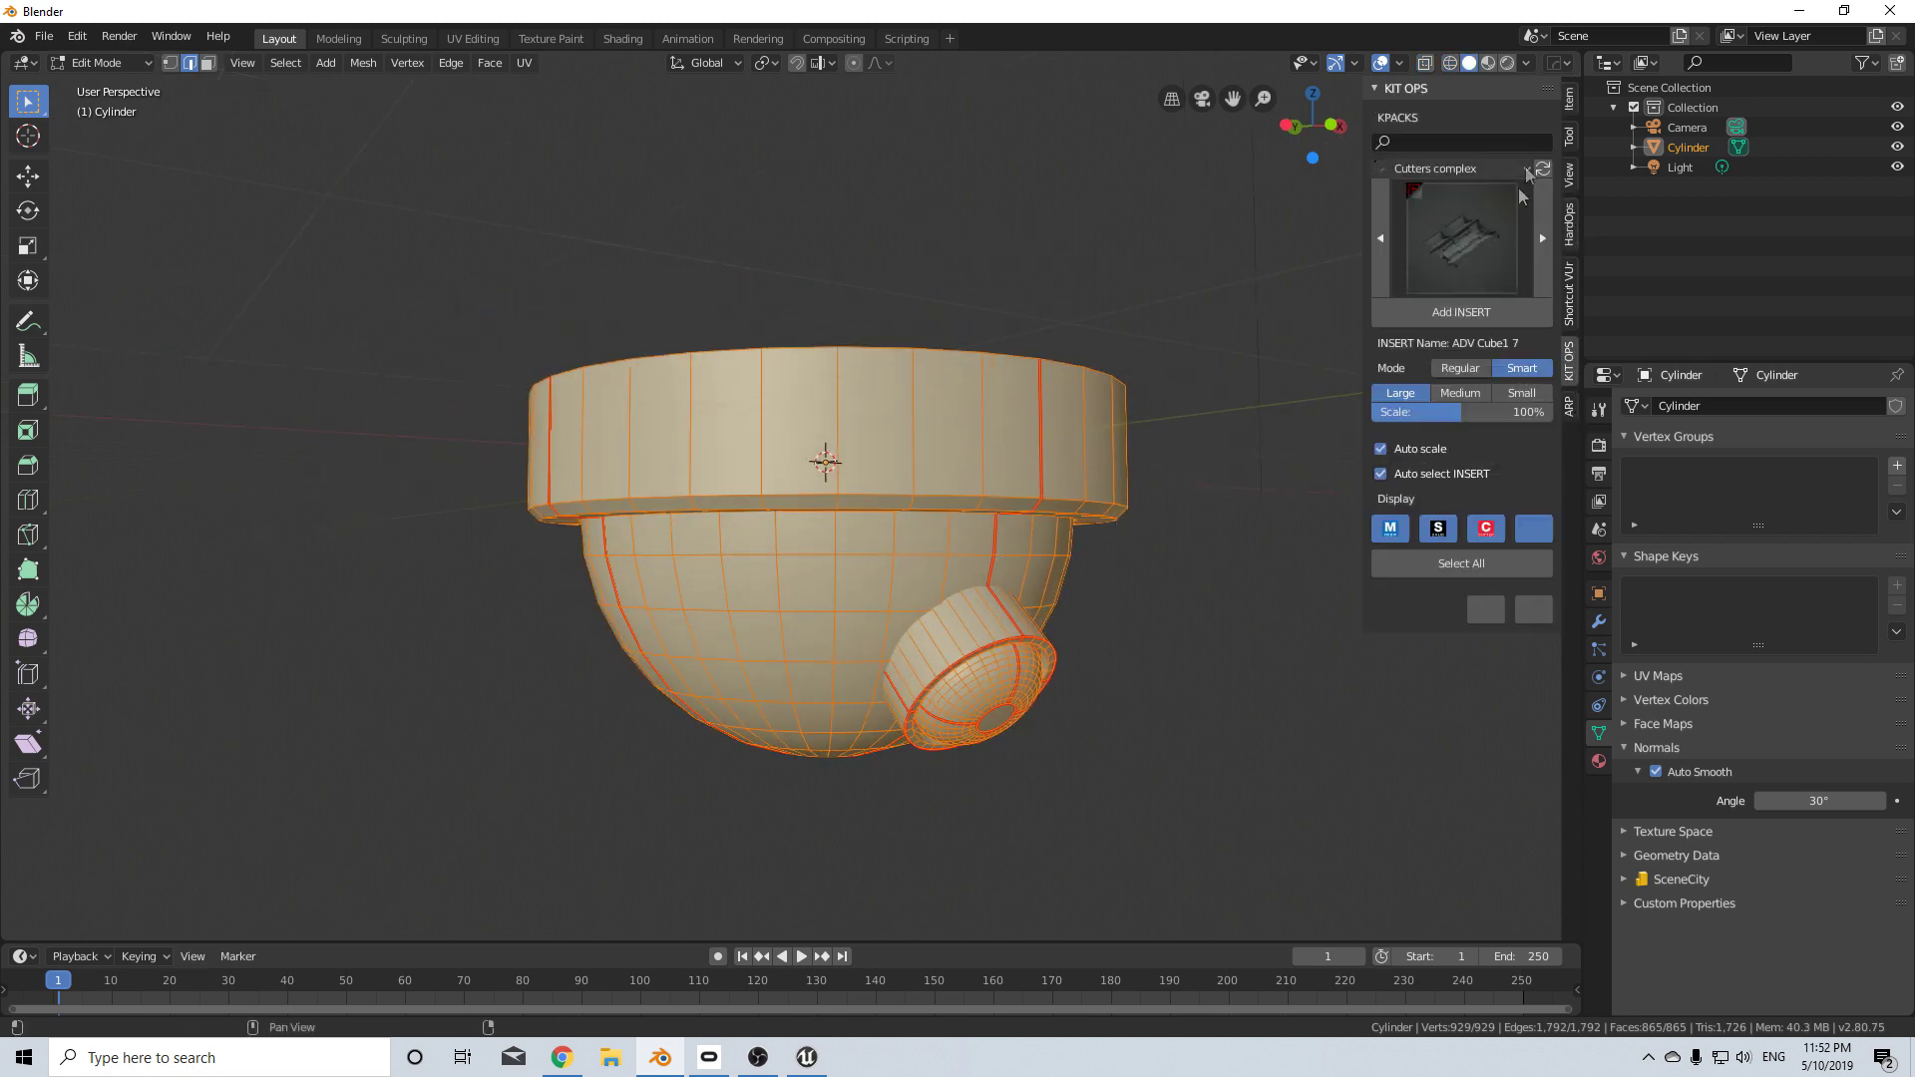
click(1466, 165)
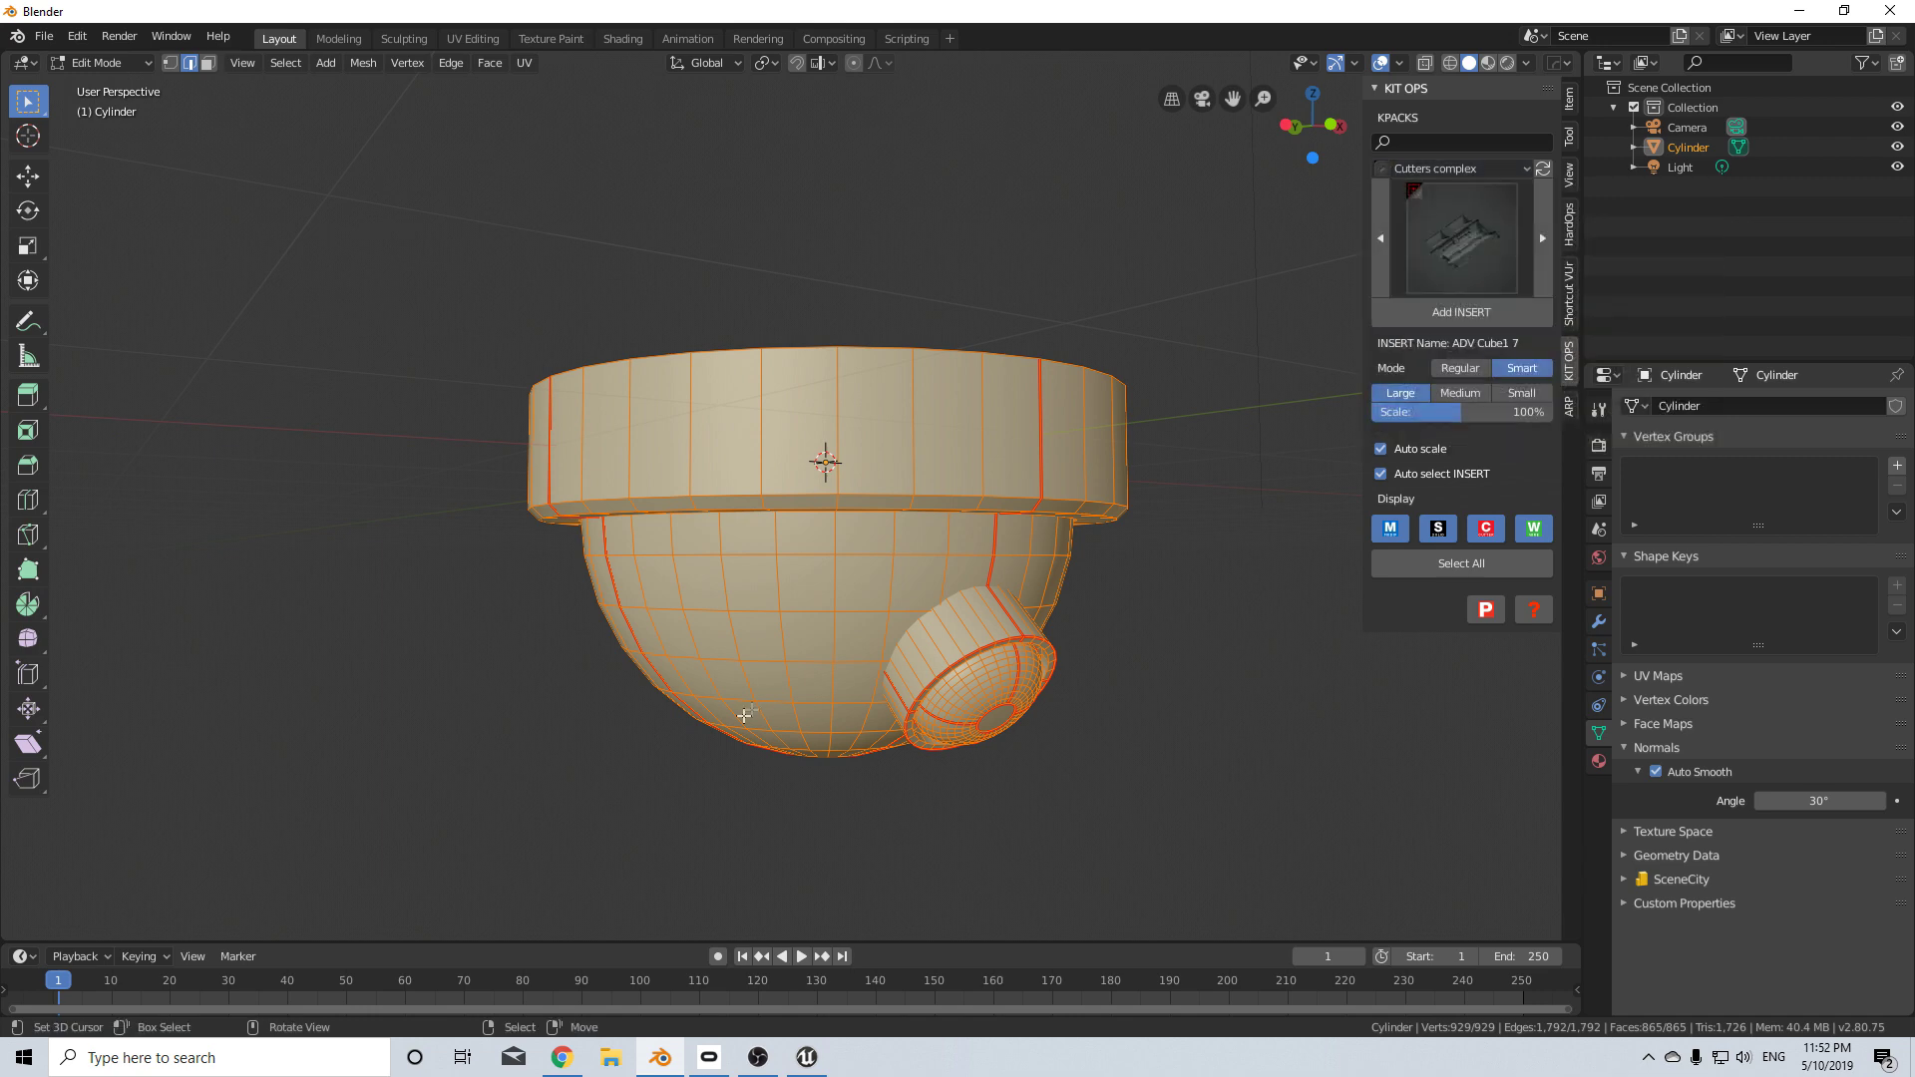
- Select the entire linked dome, create a new material and add a second empty material slot
click(774, 655)
key(ctrl+l)
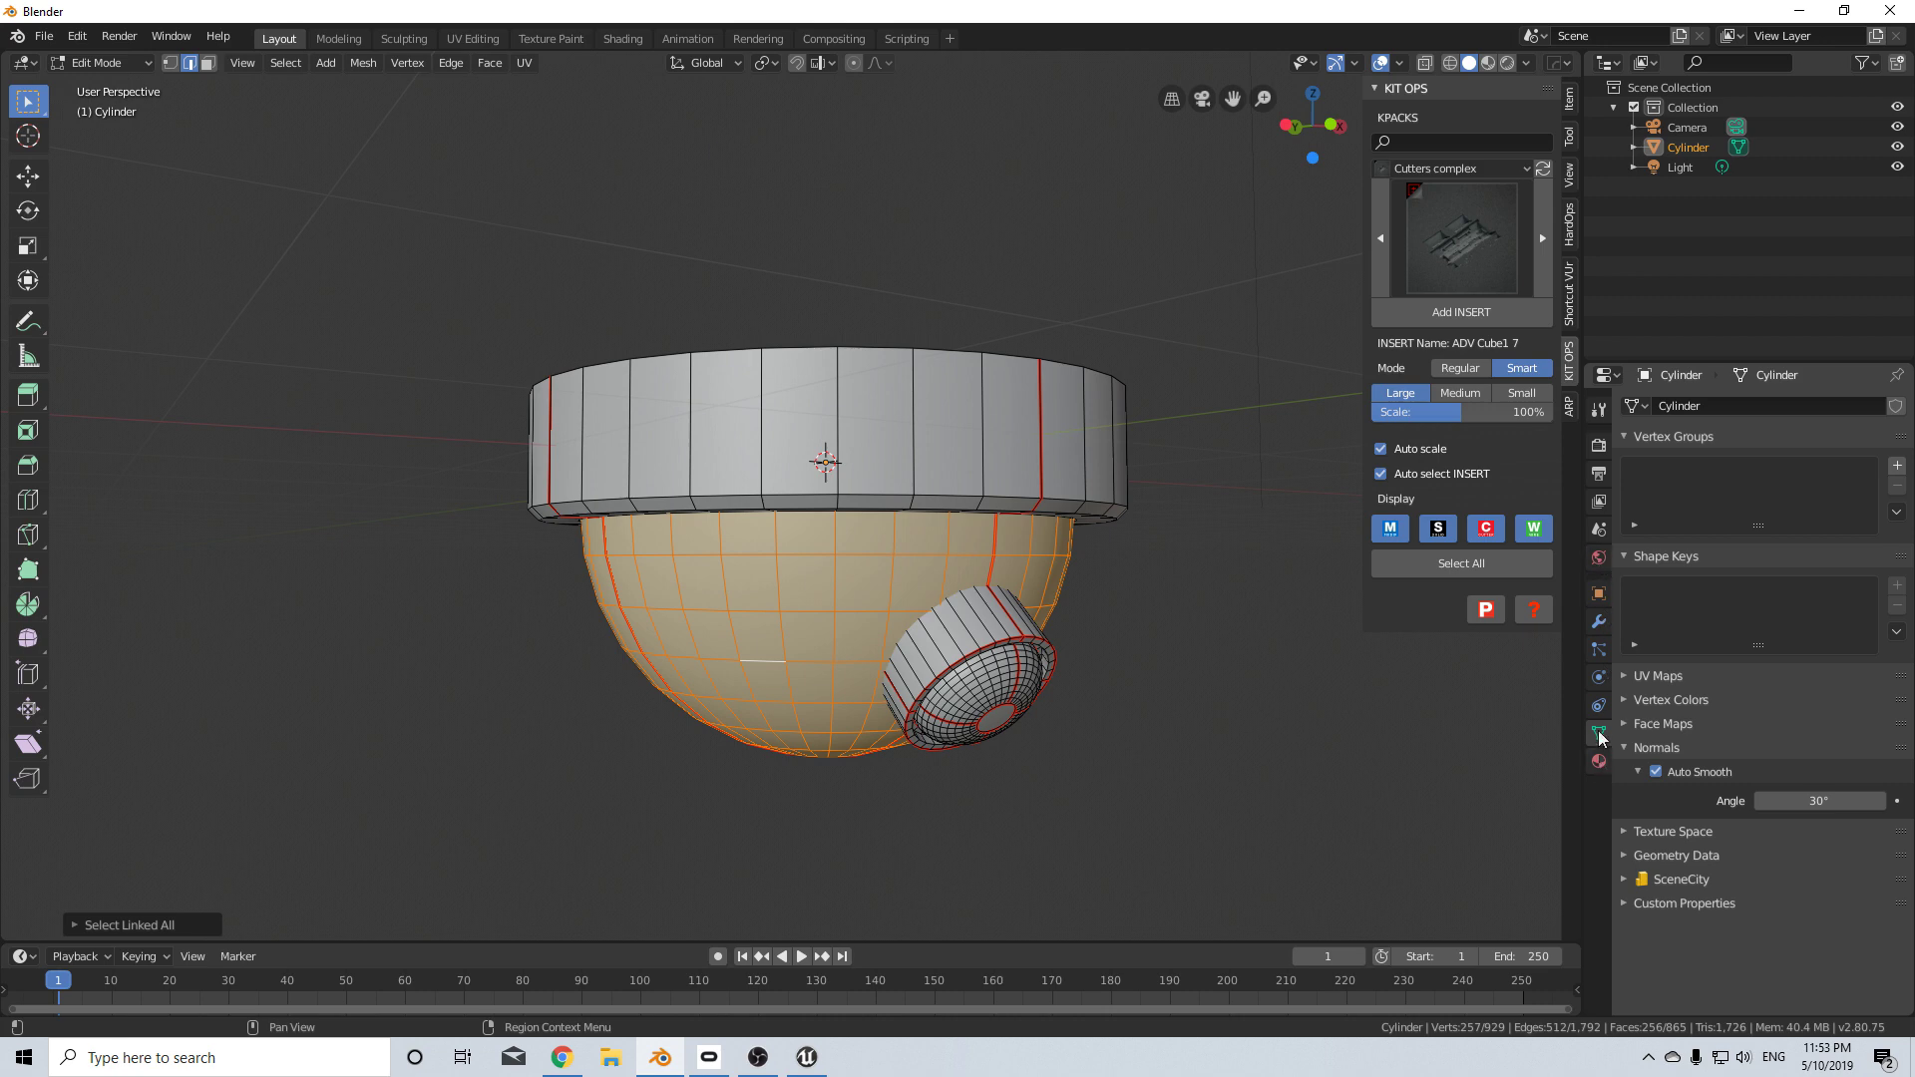
click(1600, 561)
click(1599, 762)
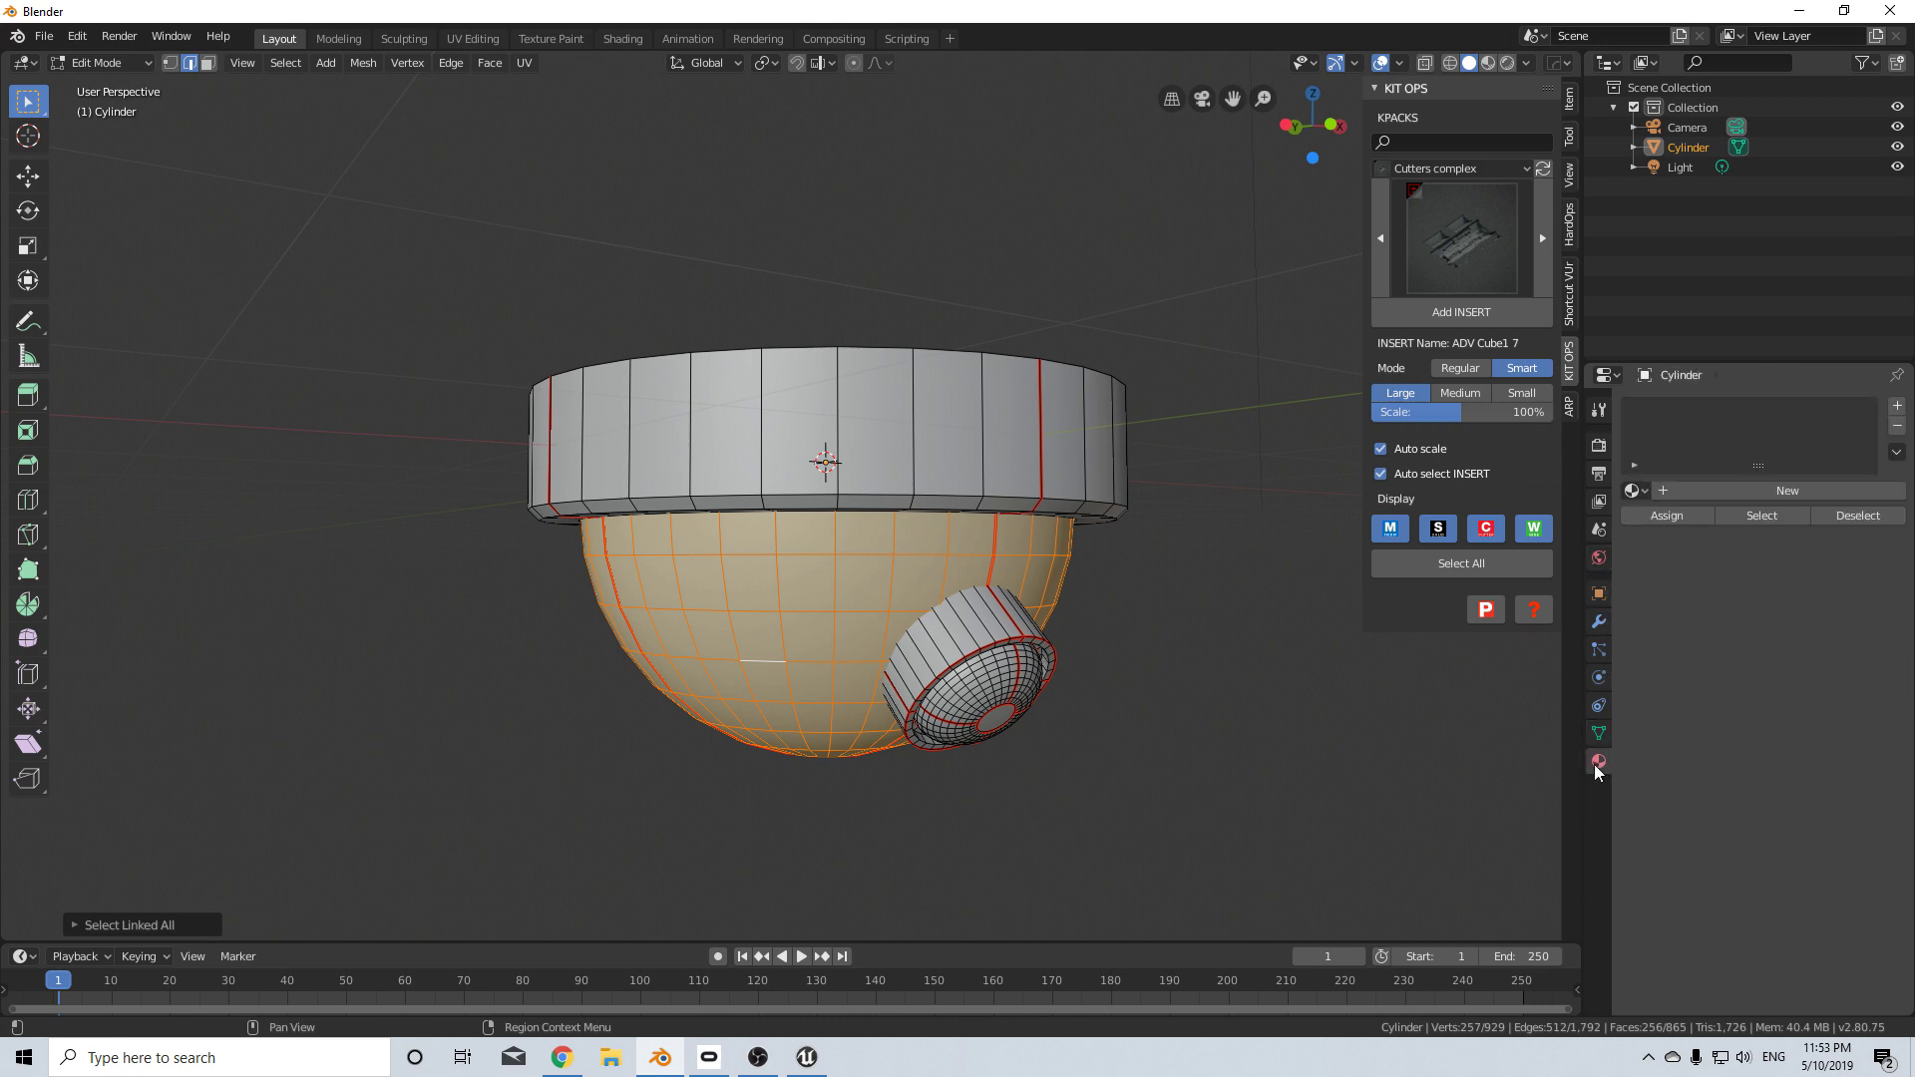
click(1783, 492)
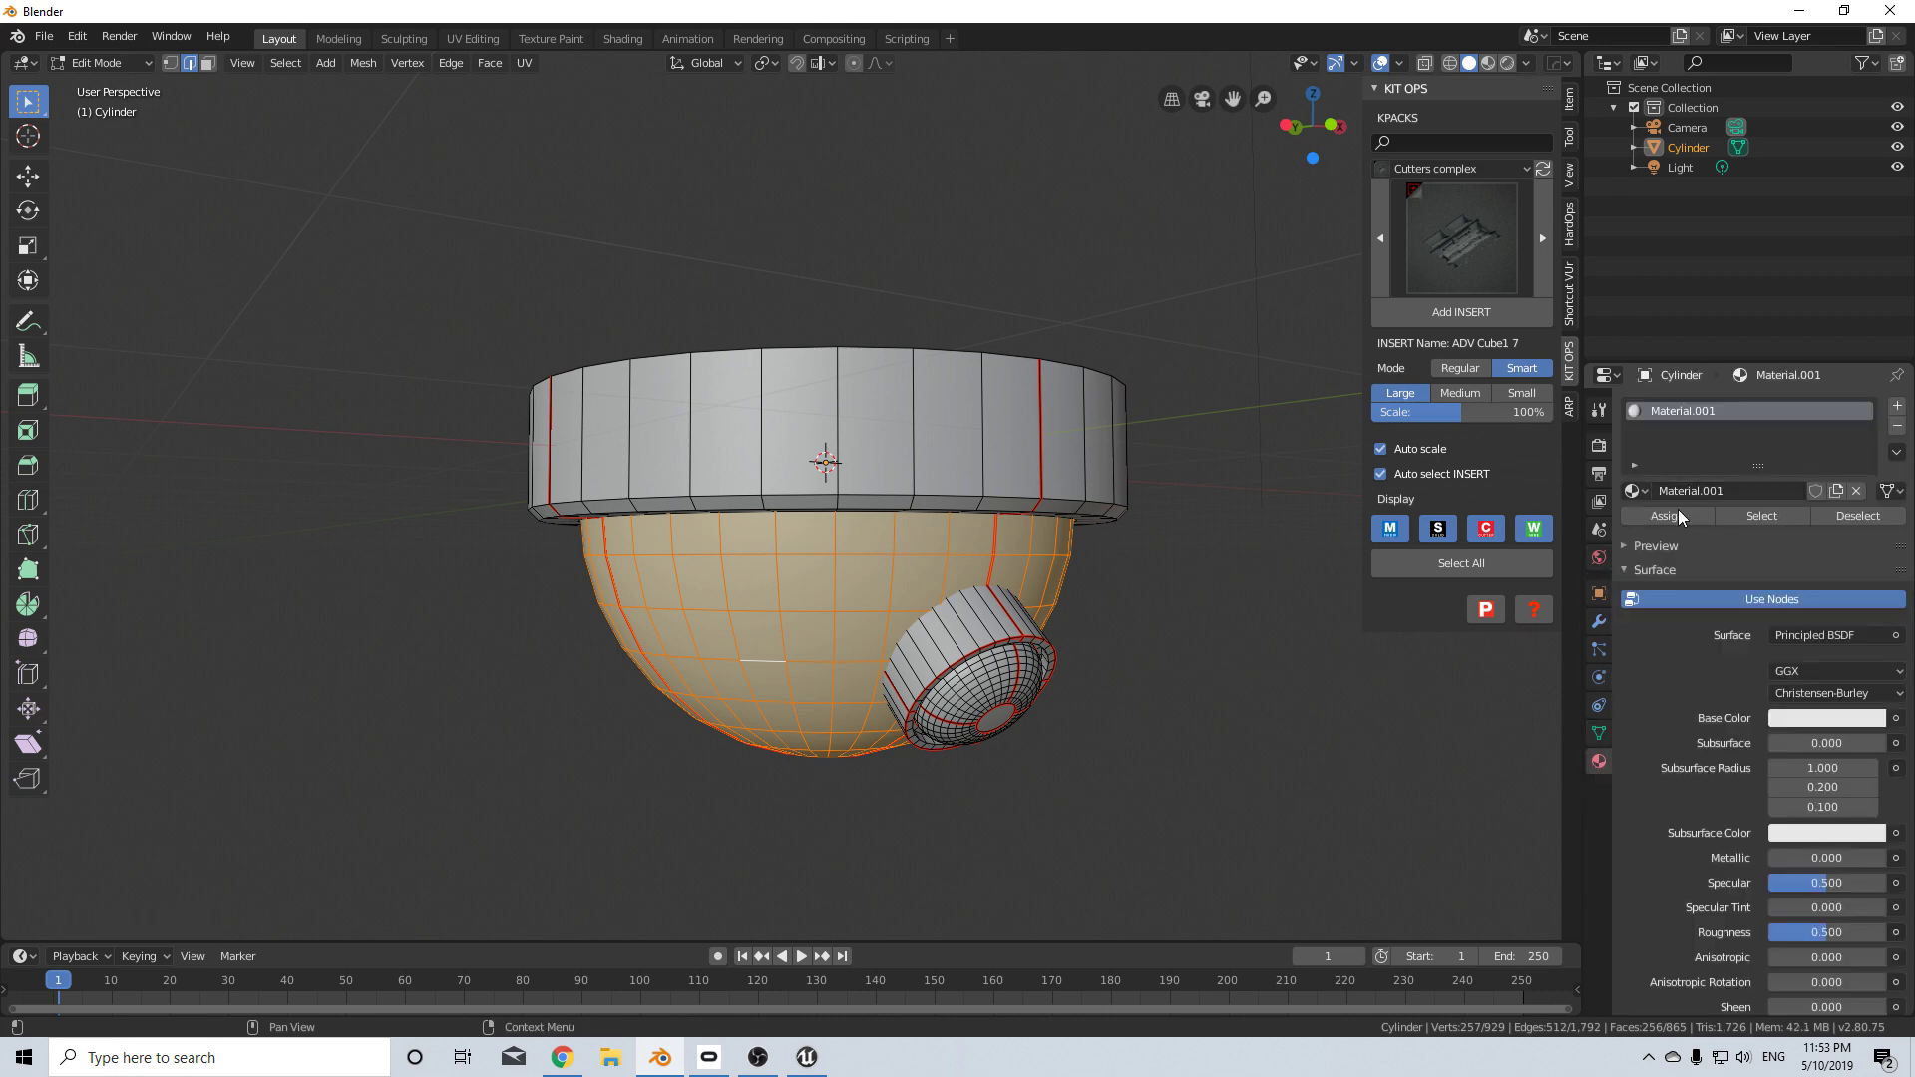
click(1897, 409)
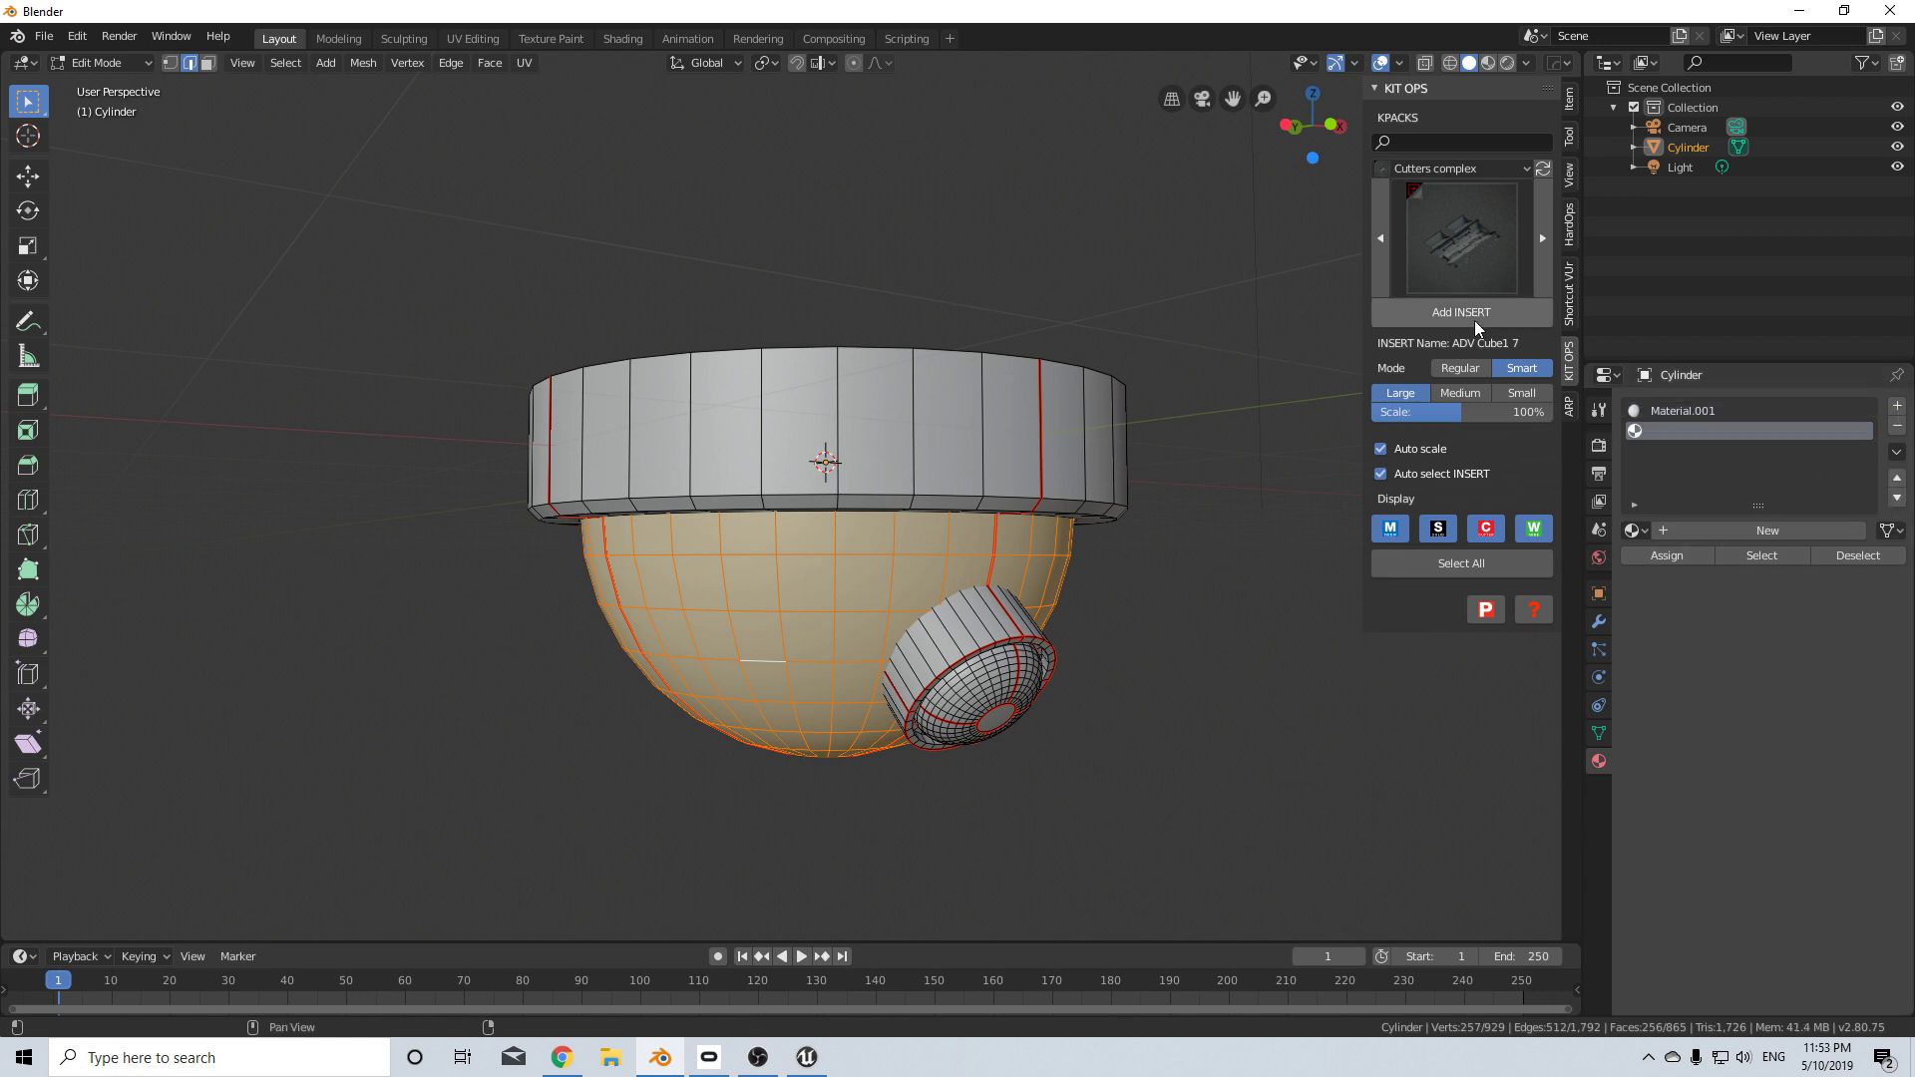
- Apply the Bevel bake material from the CW Special KPACK to the camera with KIT OPS
click(1482, 168)
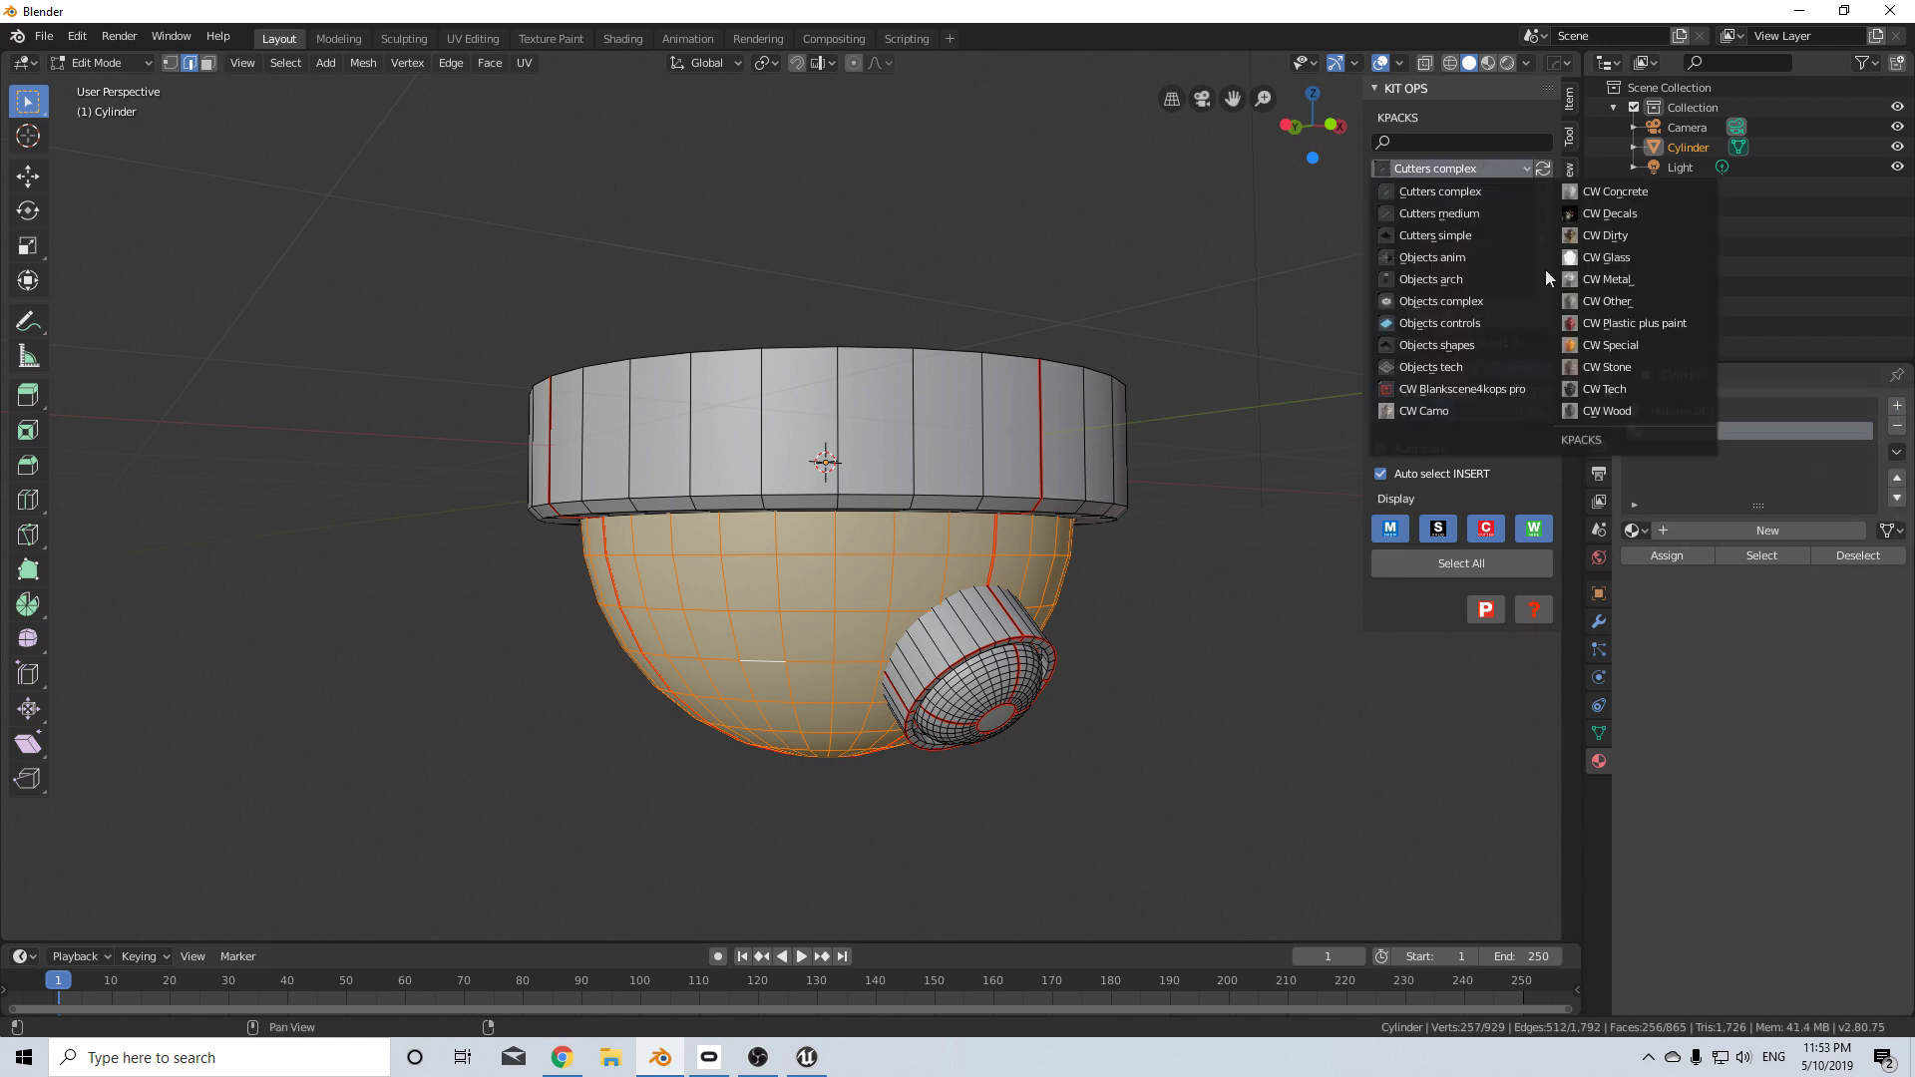
click(1640, 324)
click(1495, 271)
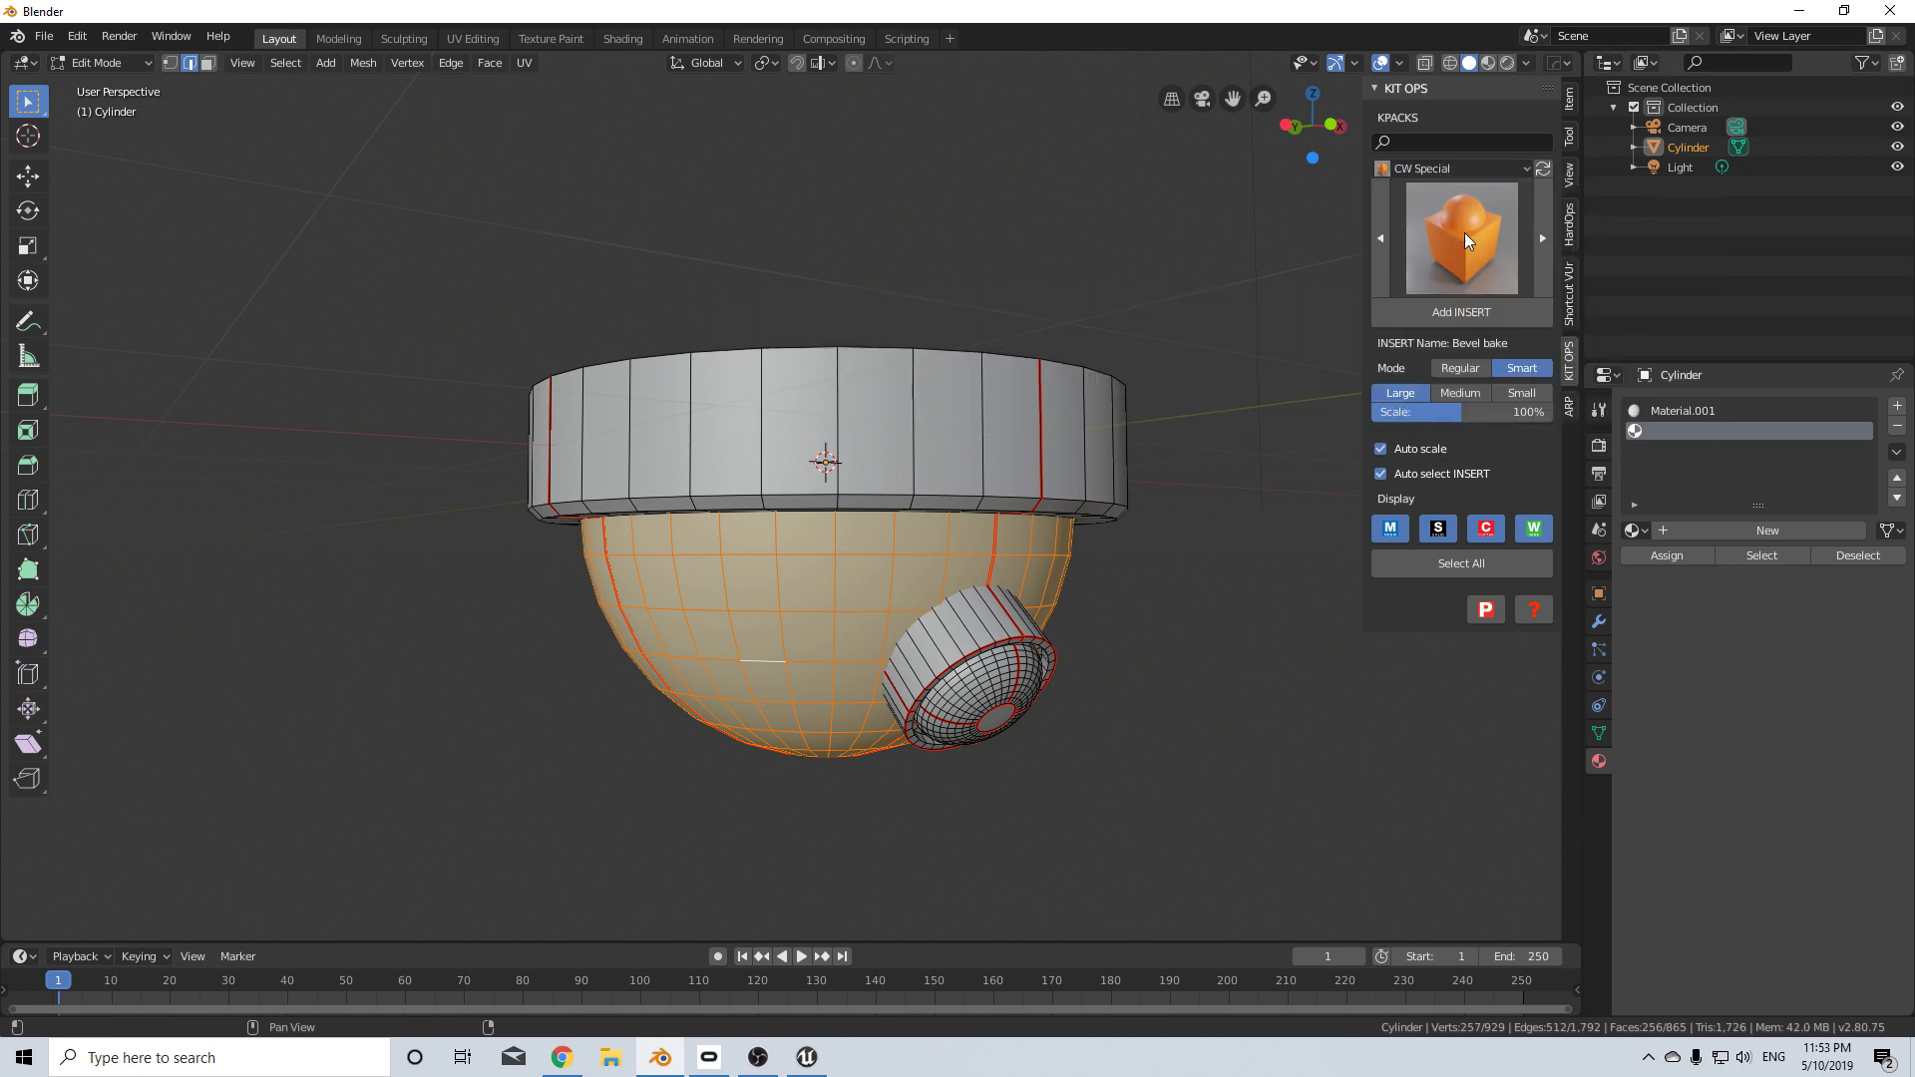
click(1456, 315)
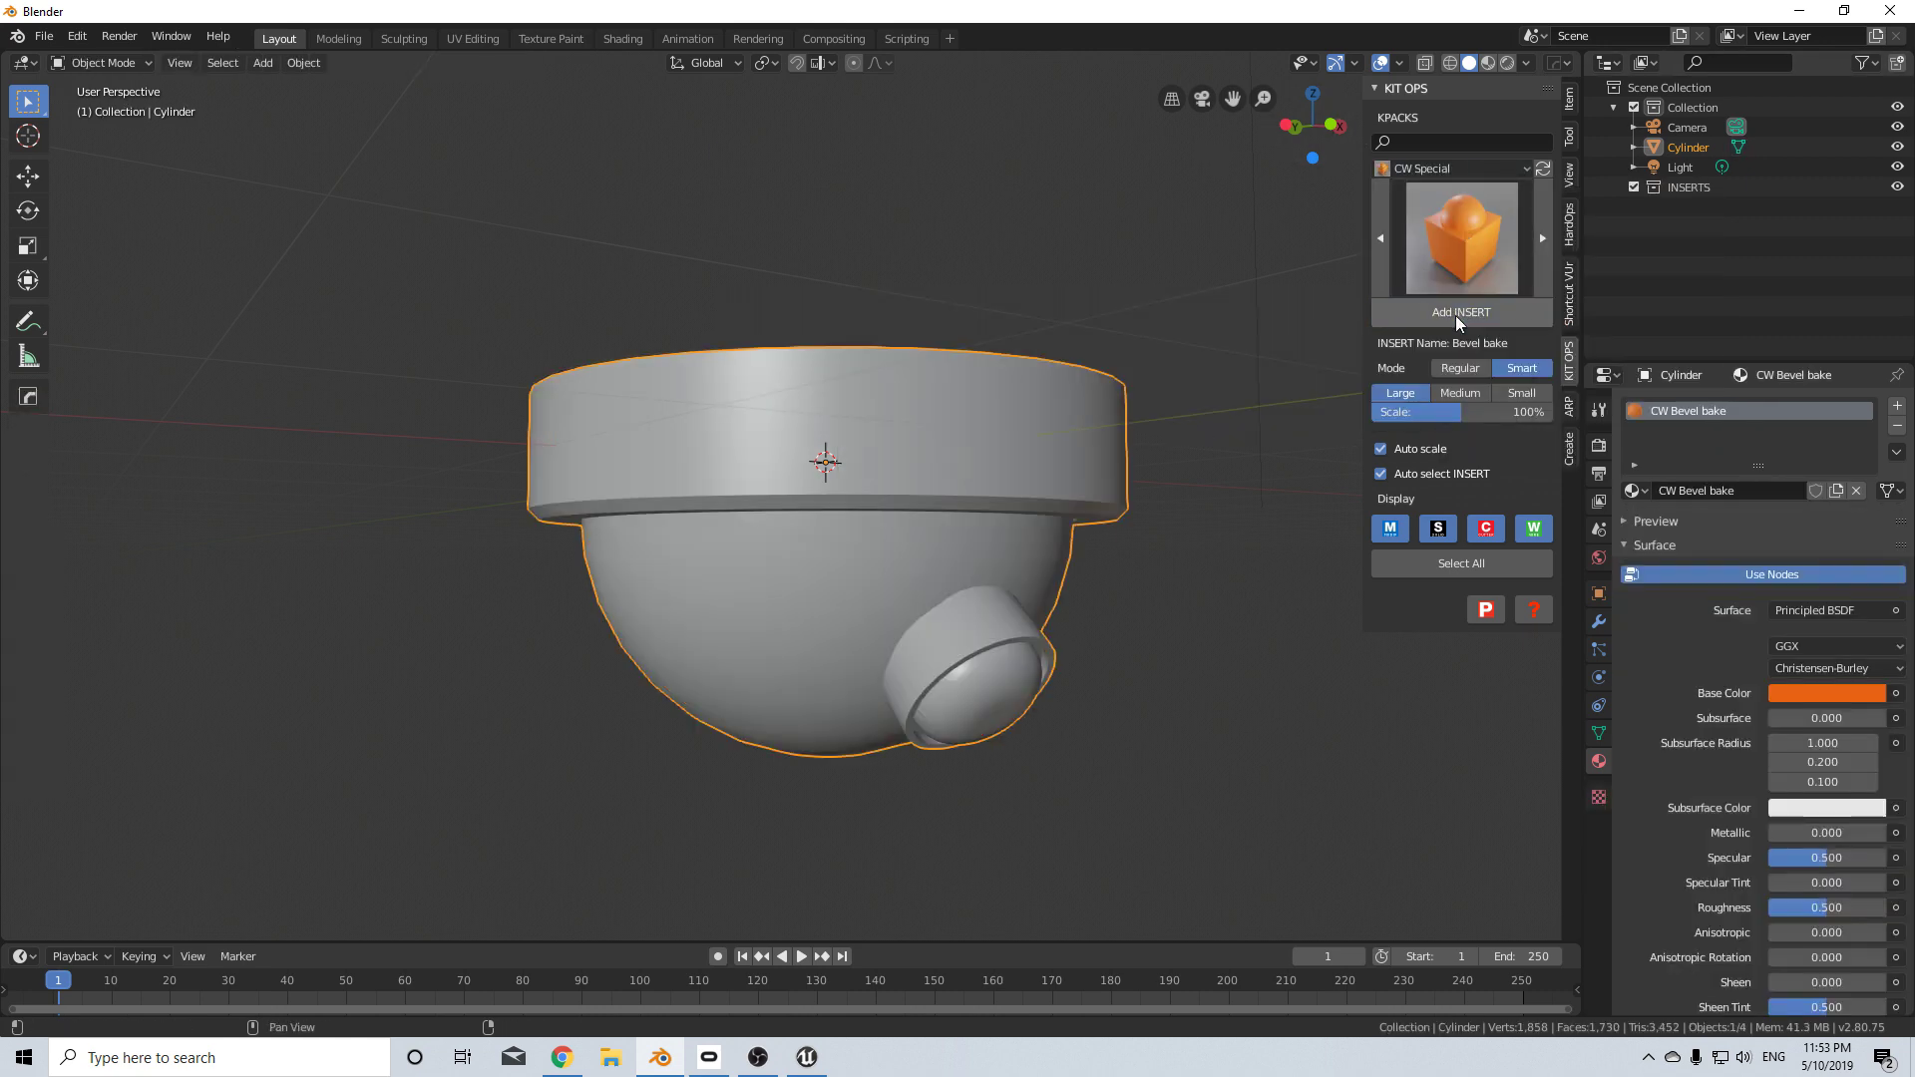
ctrl+click(1464, 317)
- Open the camera mesh in the Shading workspace in Edit Mode, with the whole model in view
scroll(1181, 584, down, 2)
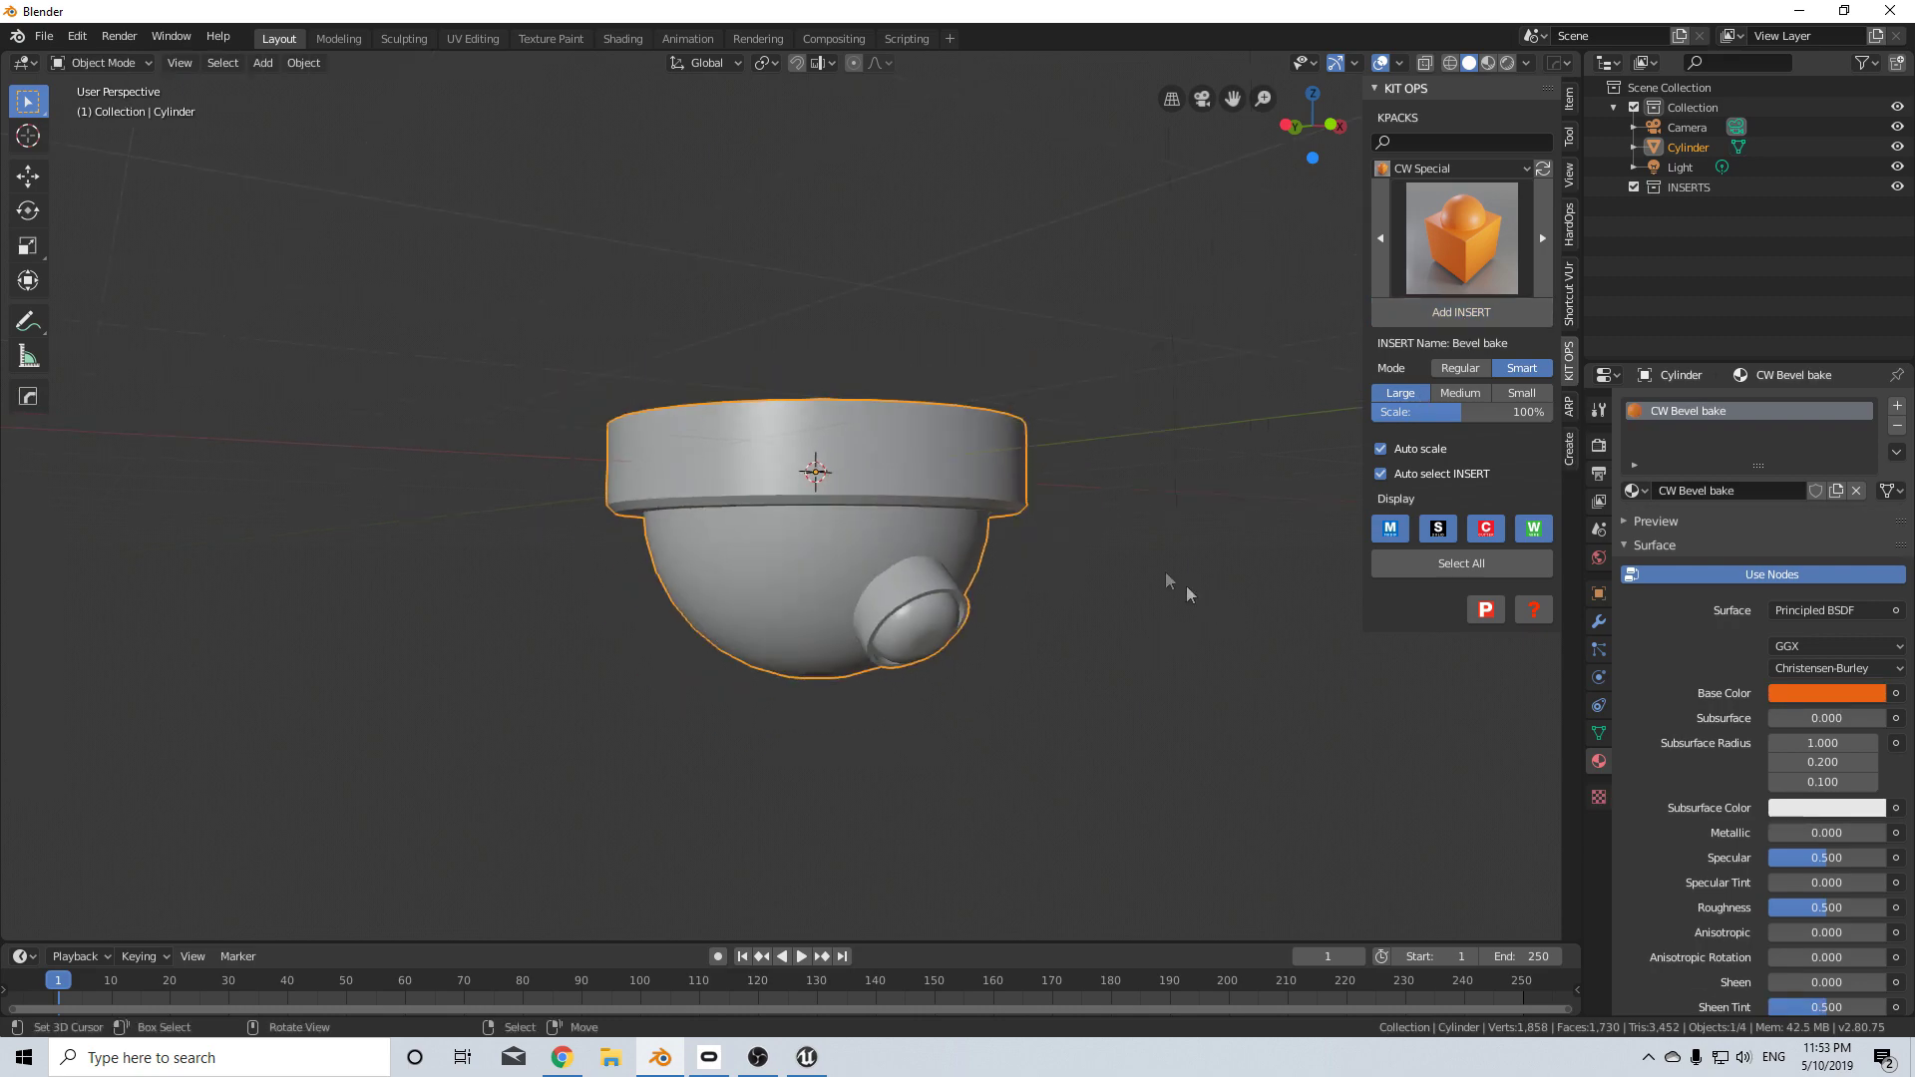
middle_drag(871, 557, 911, 563)
key(Tab)
scroll(913, 568, up, 3)
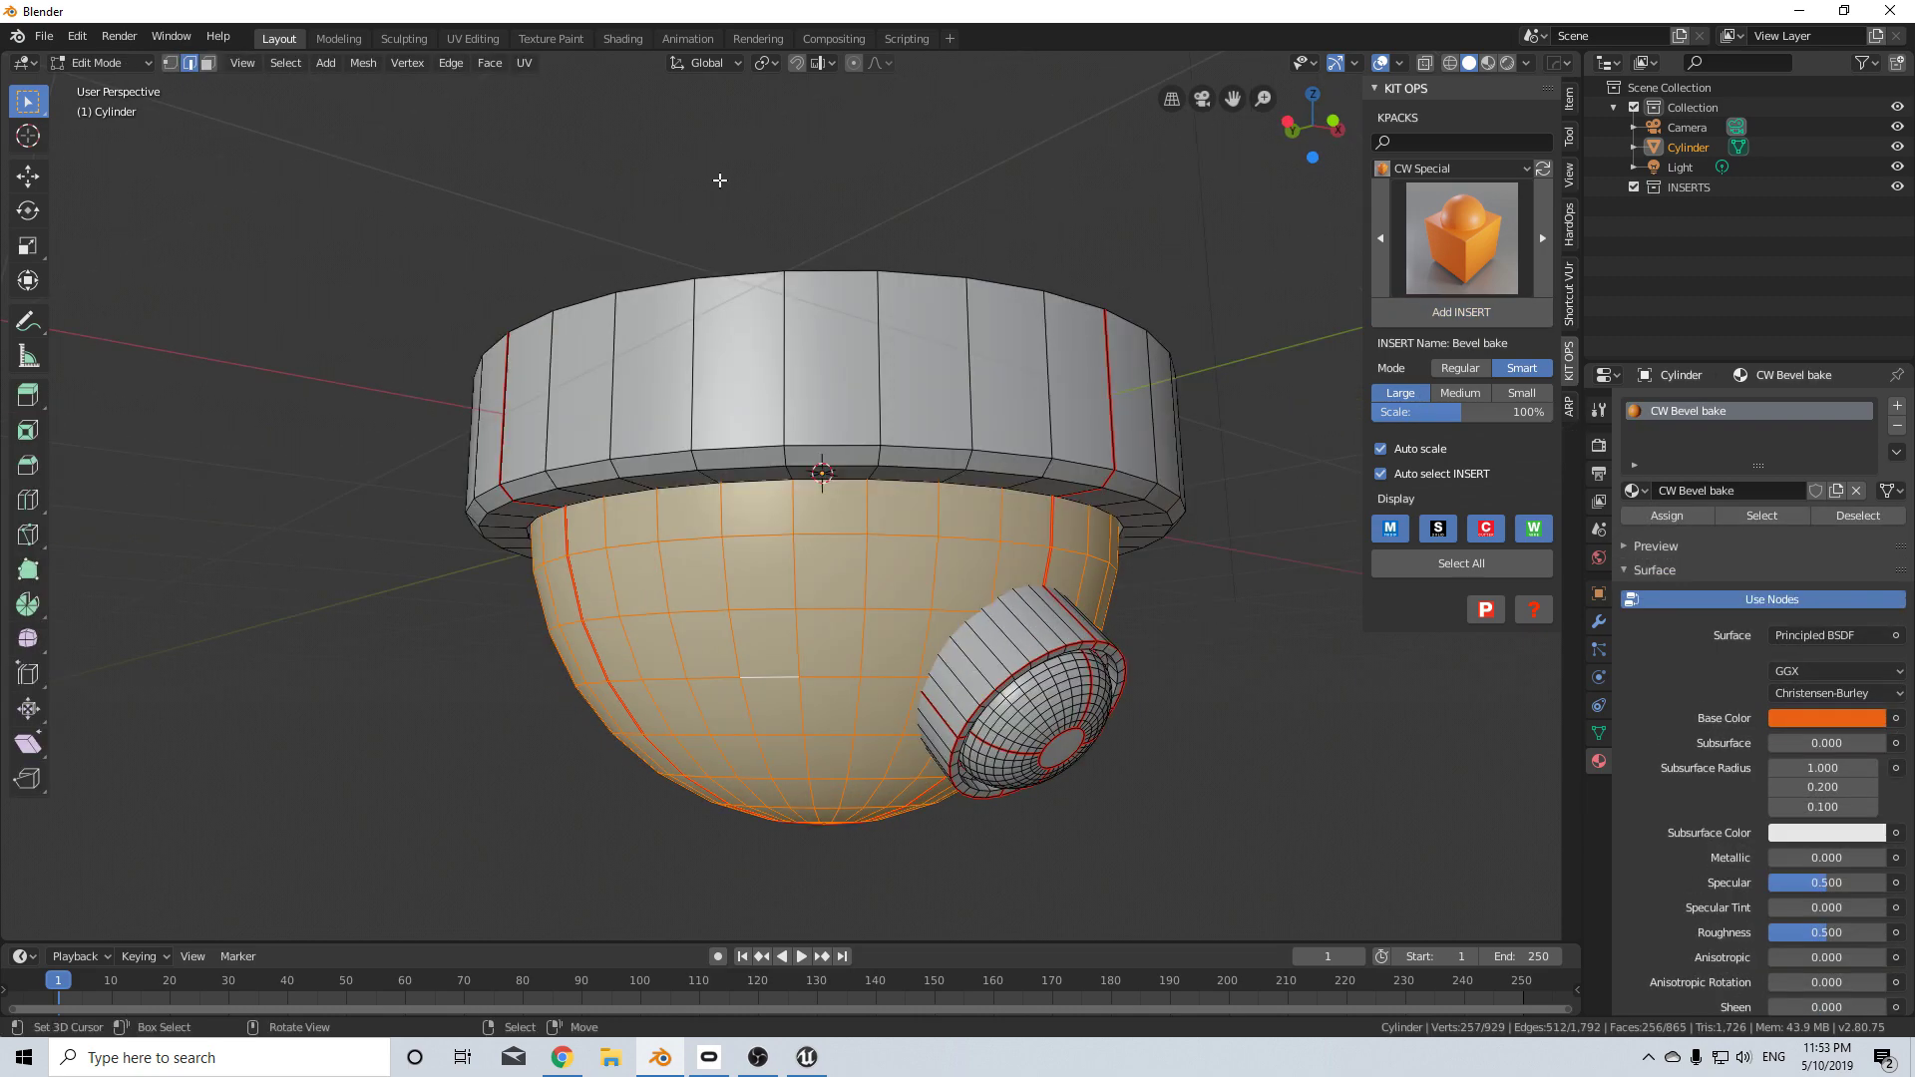
click(624, 40)
scroll(931, 450, up, 8)
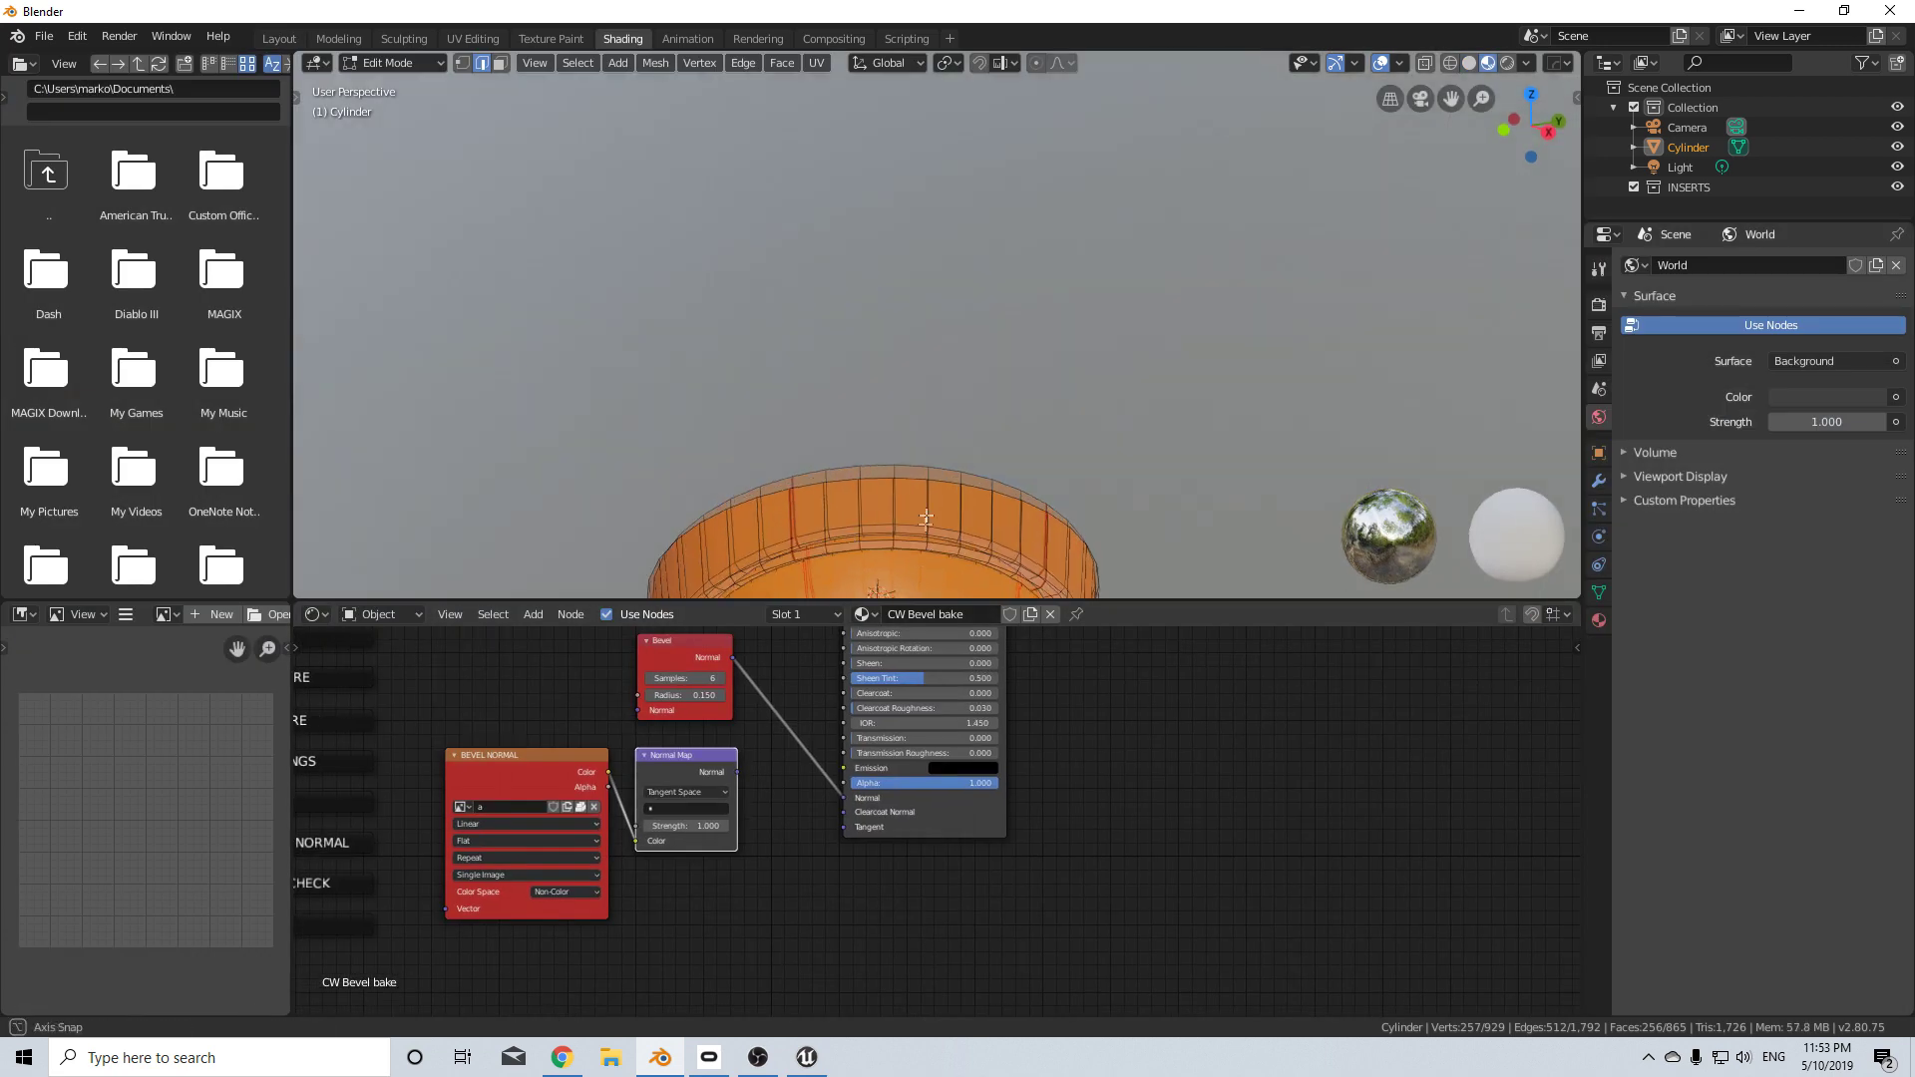
middle_drag(931, 450, 961, 420)
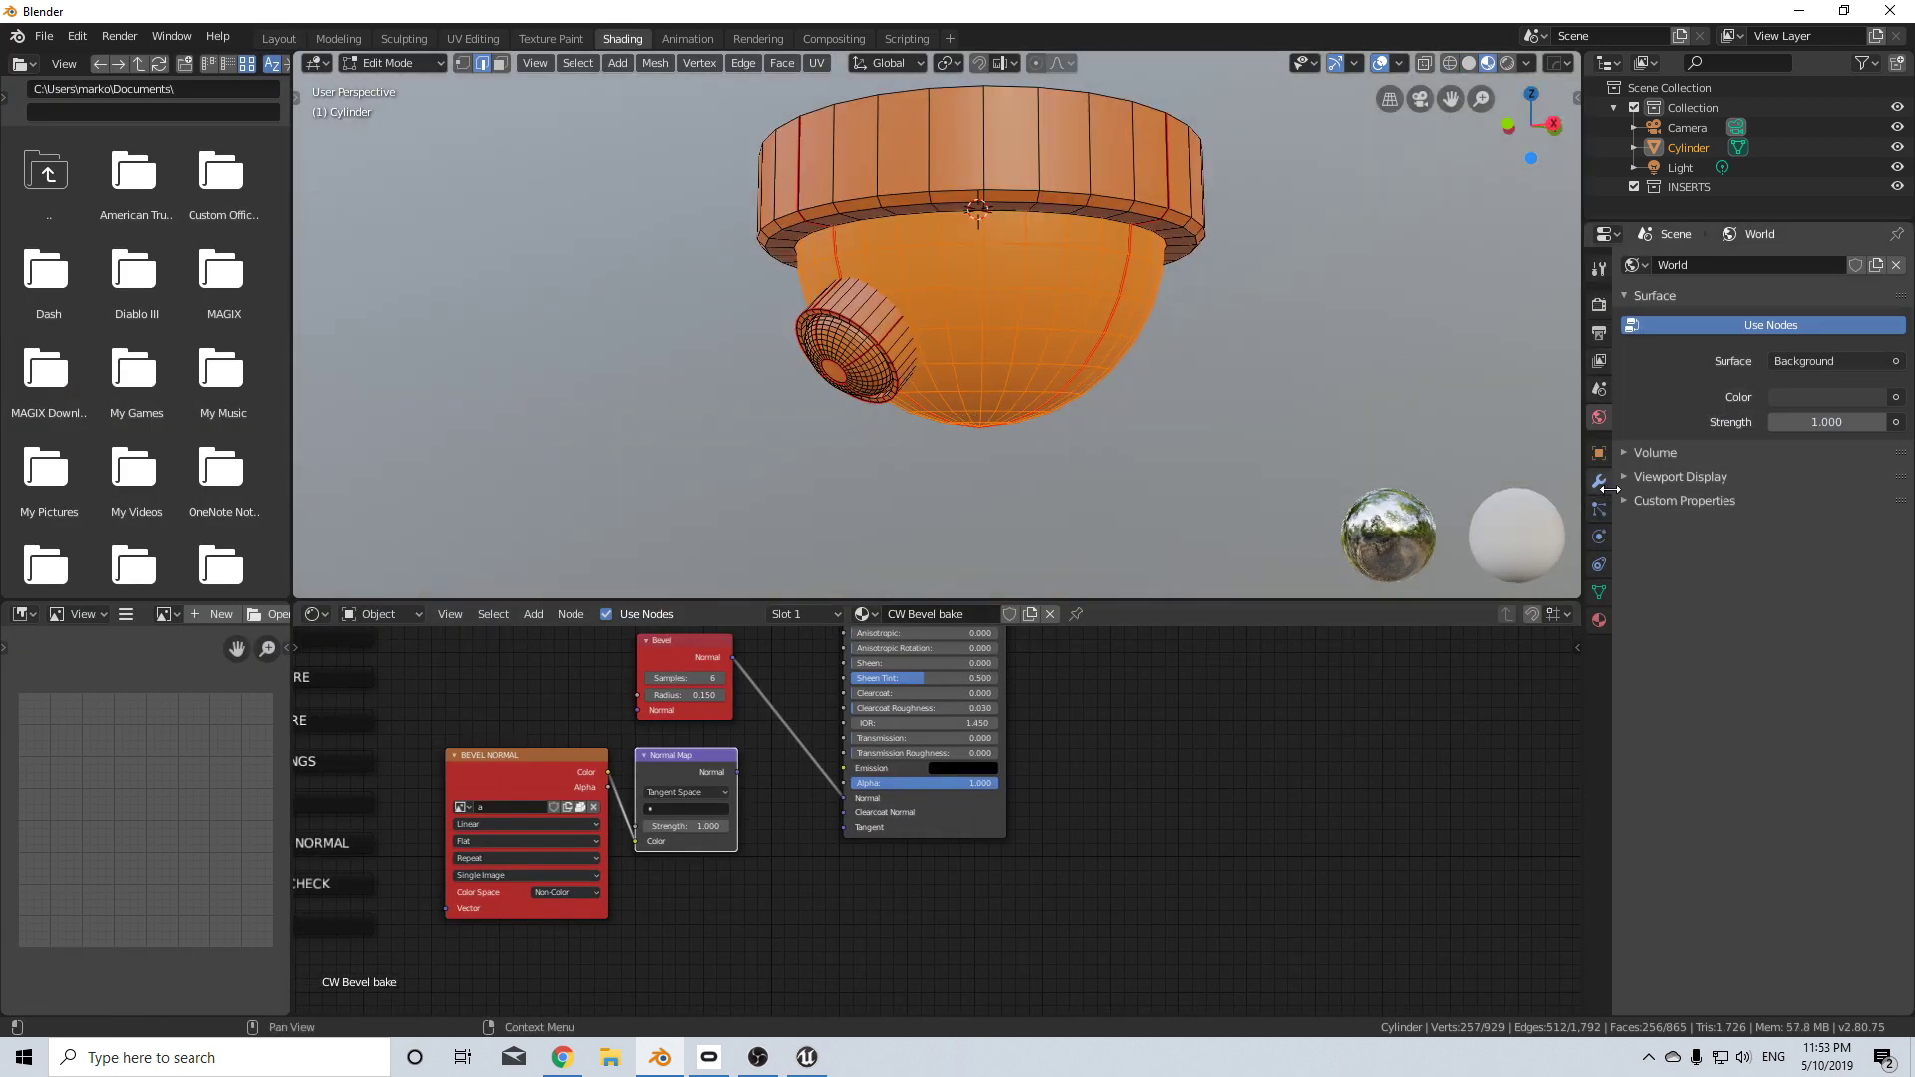
- Add a second, empty material slot to the camera
click(1599, 620)
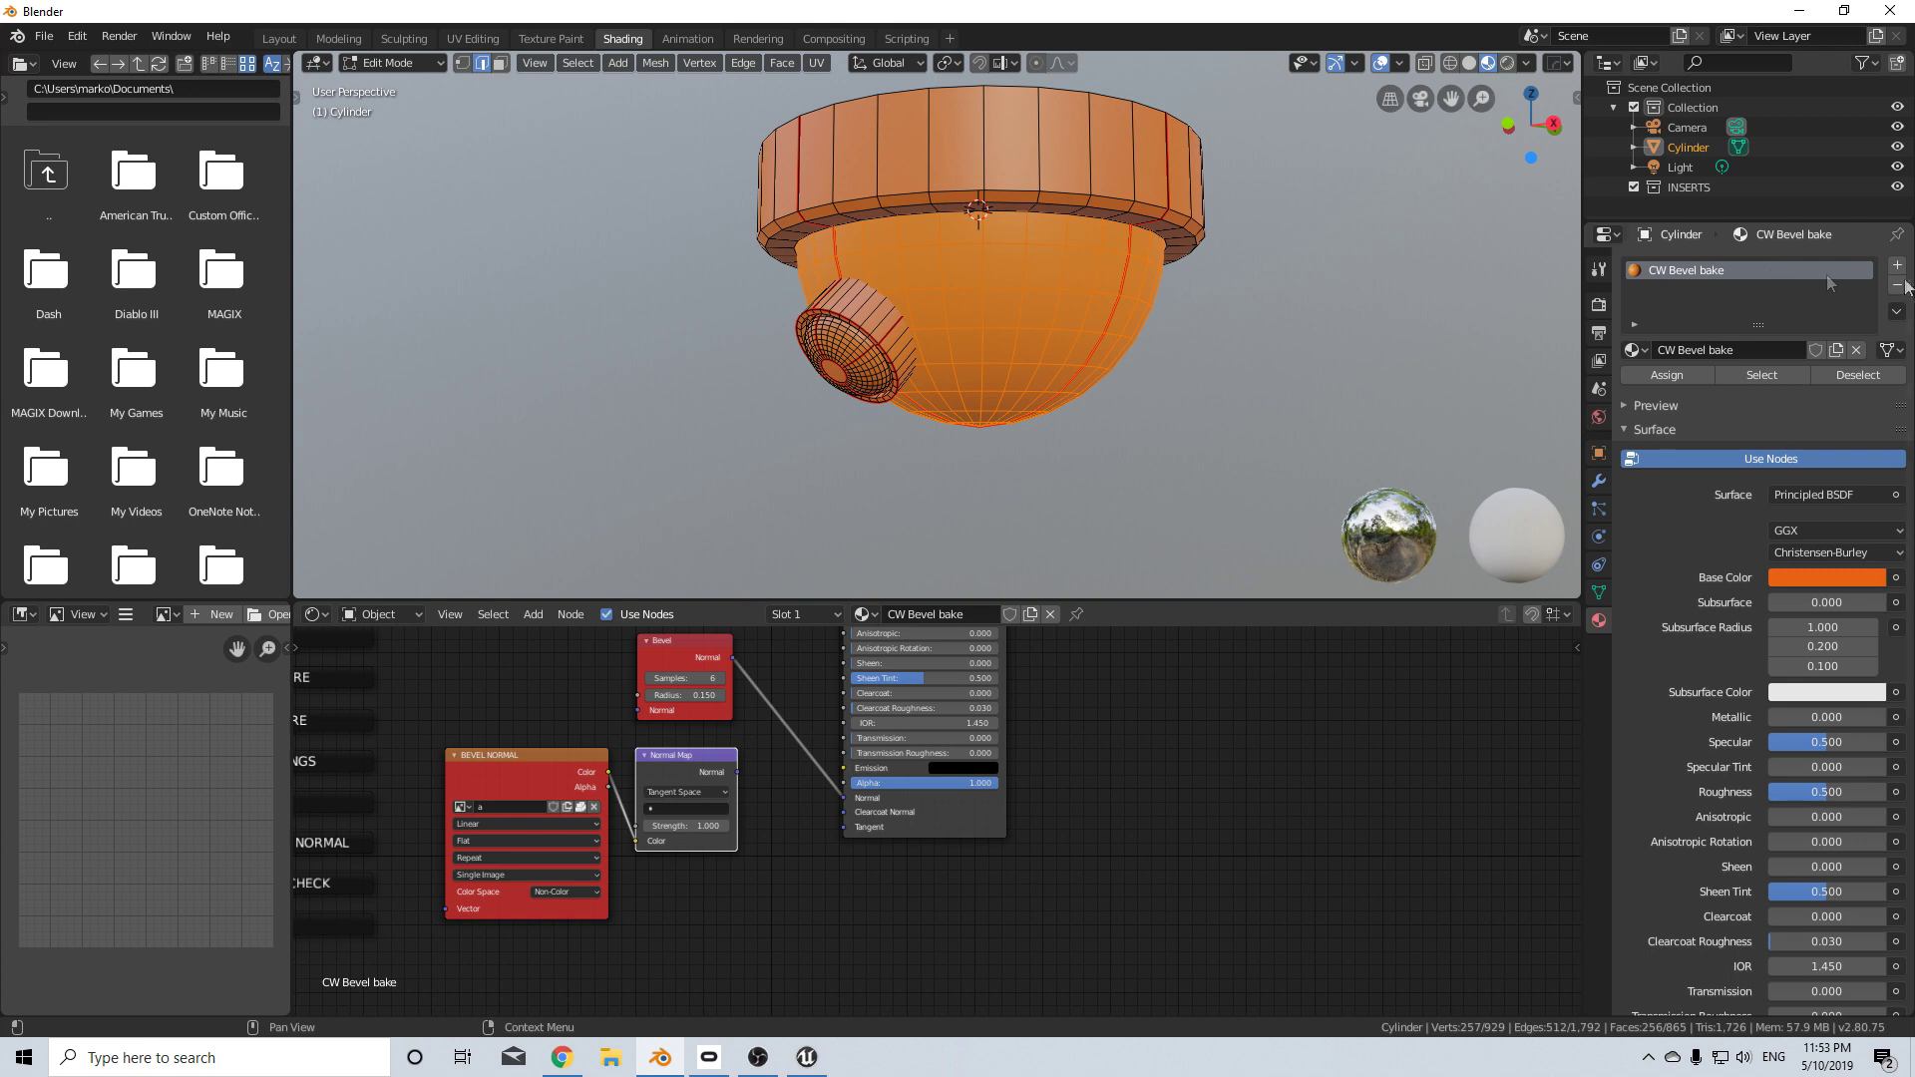
click(1898, 265)
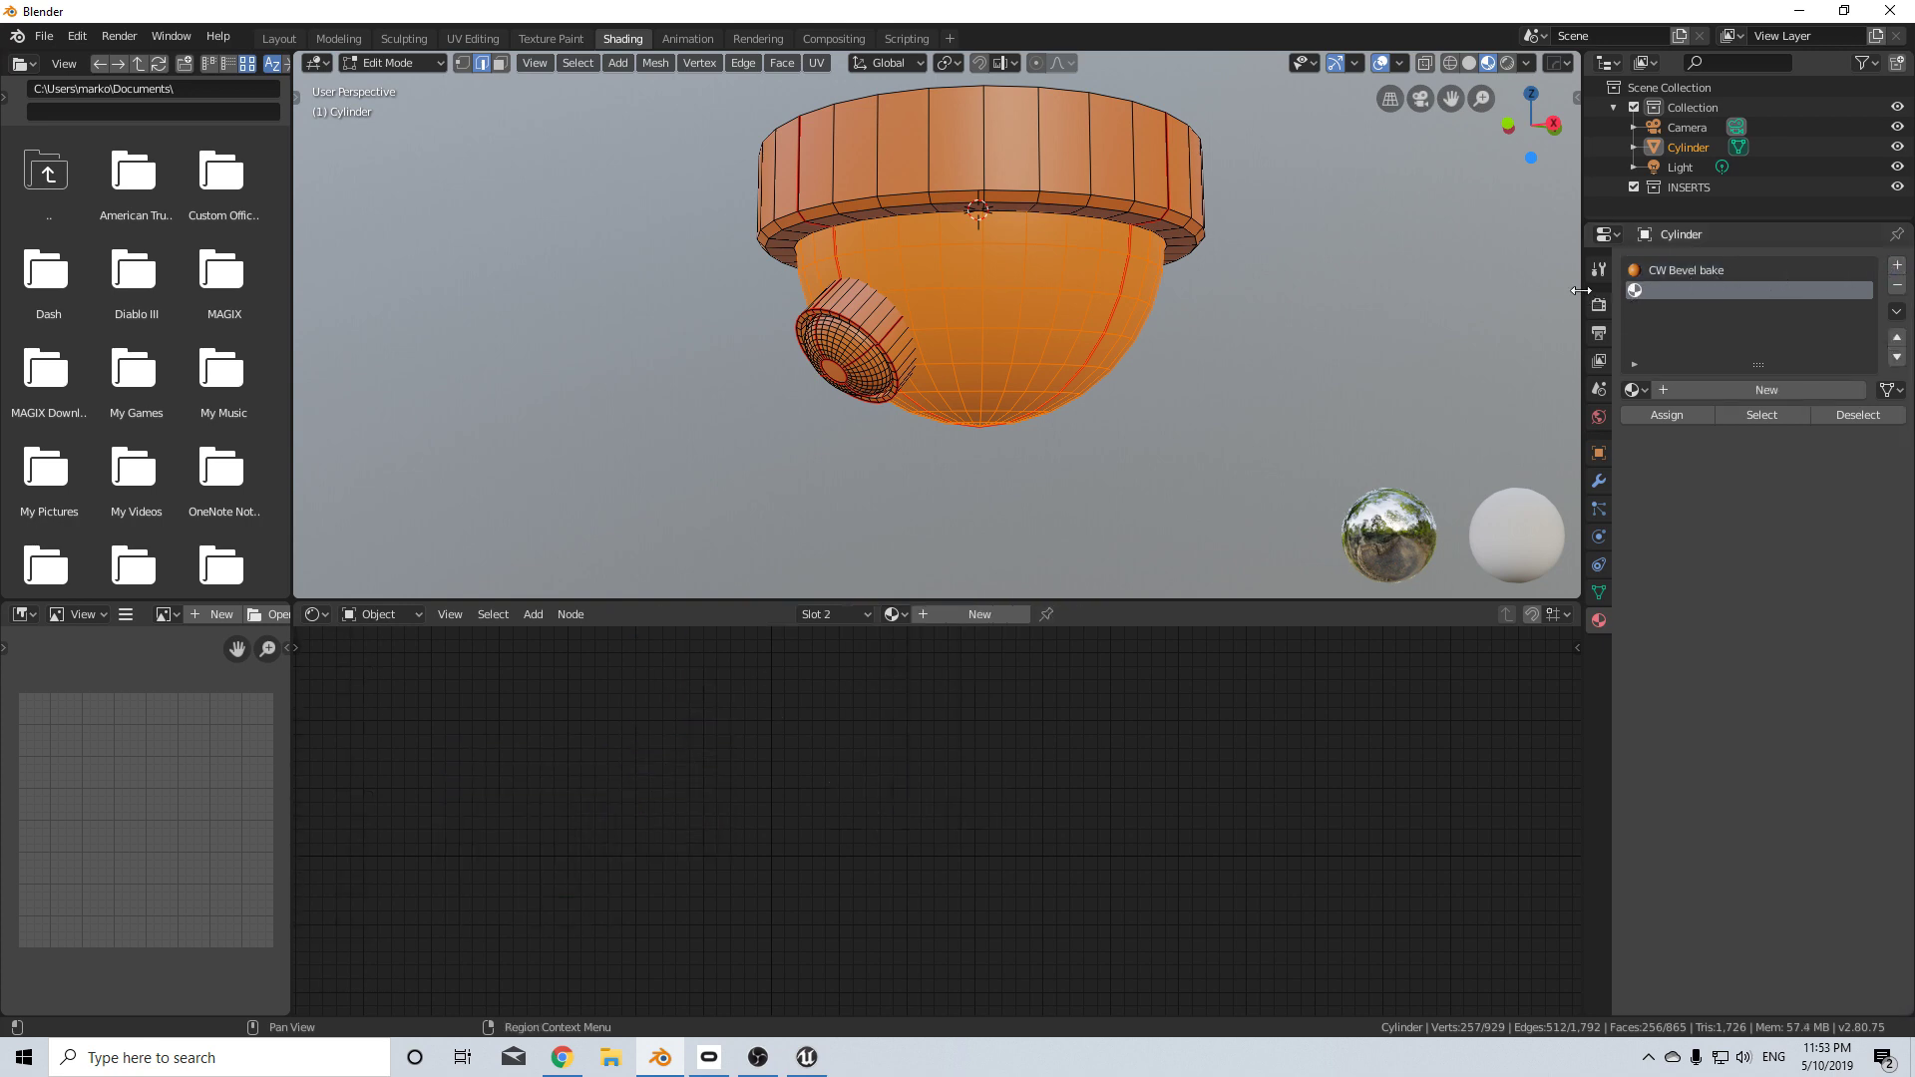
click(1007, 341)
scroll(1007, 340, up, 2)
- Darken the Principled BSDF base color of the CW Bevel bake material to a near-black brown
click(1676, 271)
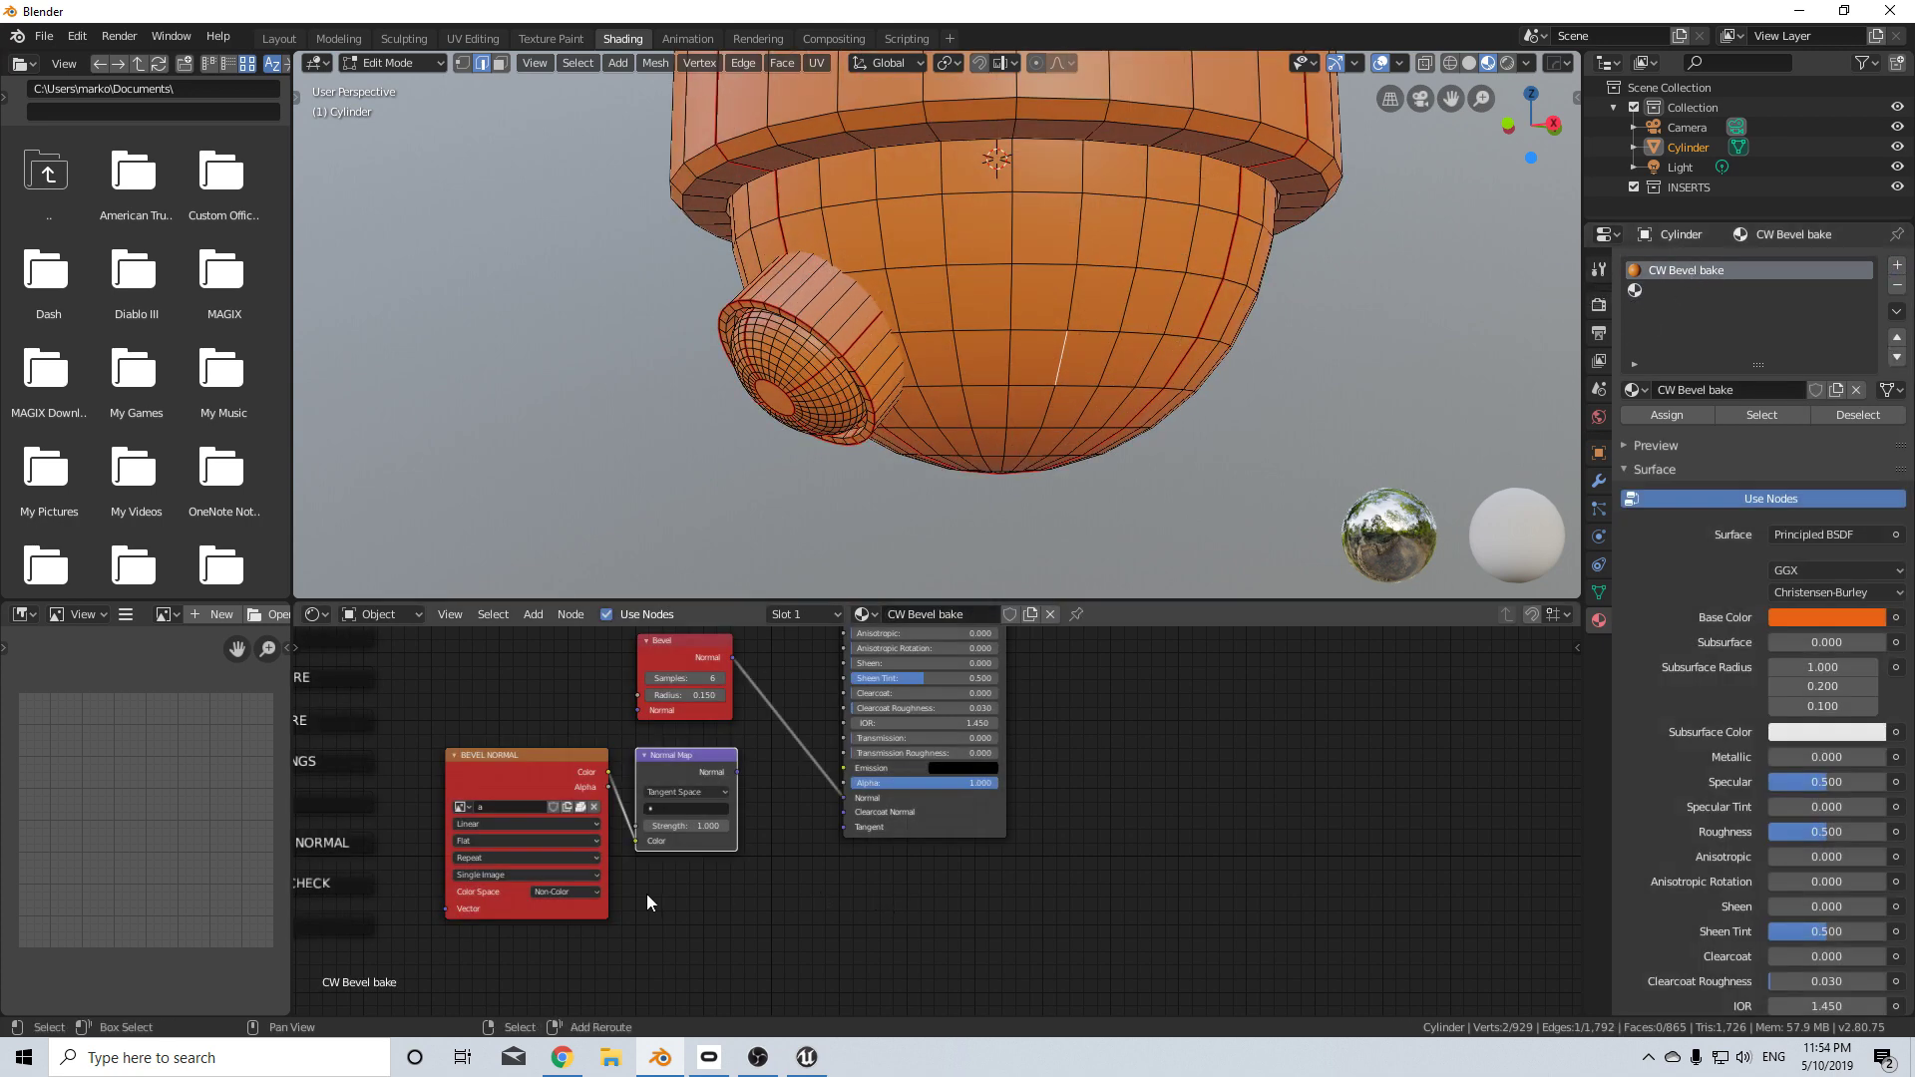
scroll(967, 782, down, 4)
scroll(1103, 808, up, 4)
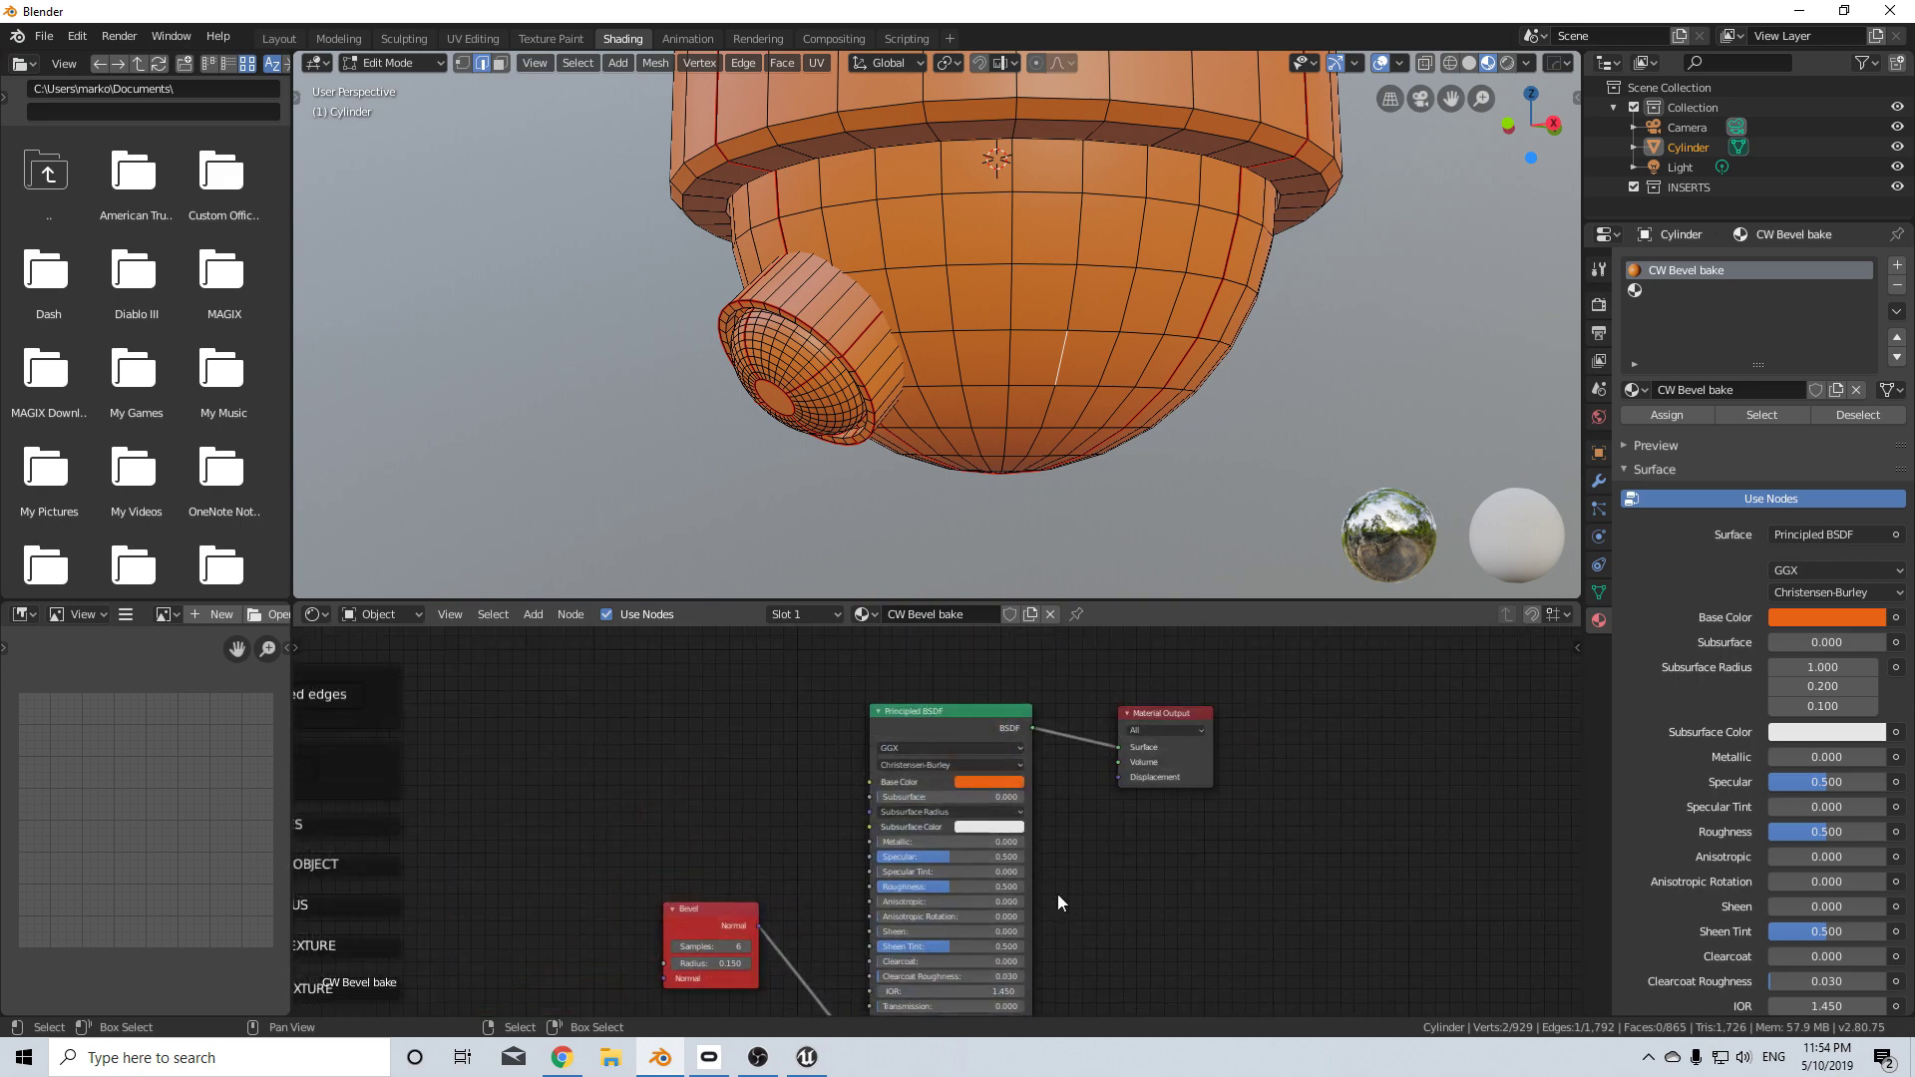
scroll(1060, 903, up, 2)
click(1013, 763)
drag(1135, 529, 1135, 609)
- Rip the edge loop around the lens free without moving it, and select all of the linked lens geometry
shift+middle_drag(773, 507, 882, 493)
scroll(882, 493, up, 1)
middle_drag(919, 420, 1078, 382)
key(ctrl+l)
scroll(1002, 325, up, 3)
middle_drag(1078, 382, 1095, 350)
alt+click(1041, 183)
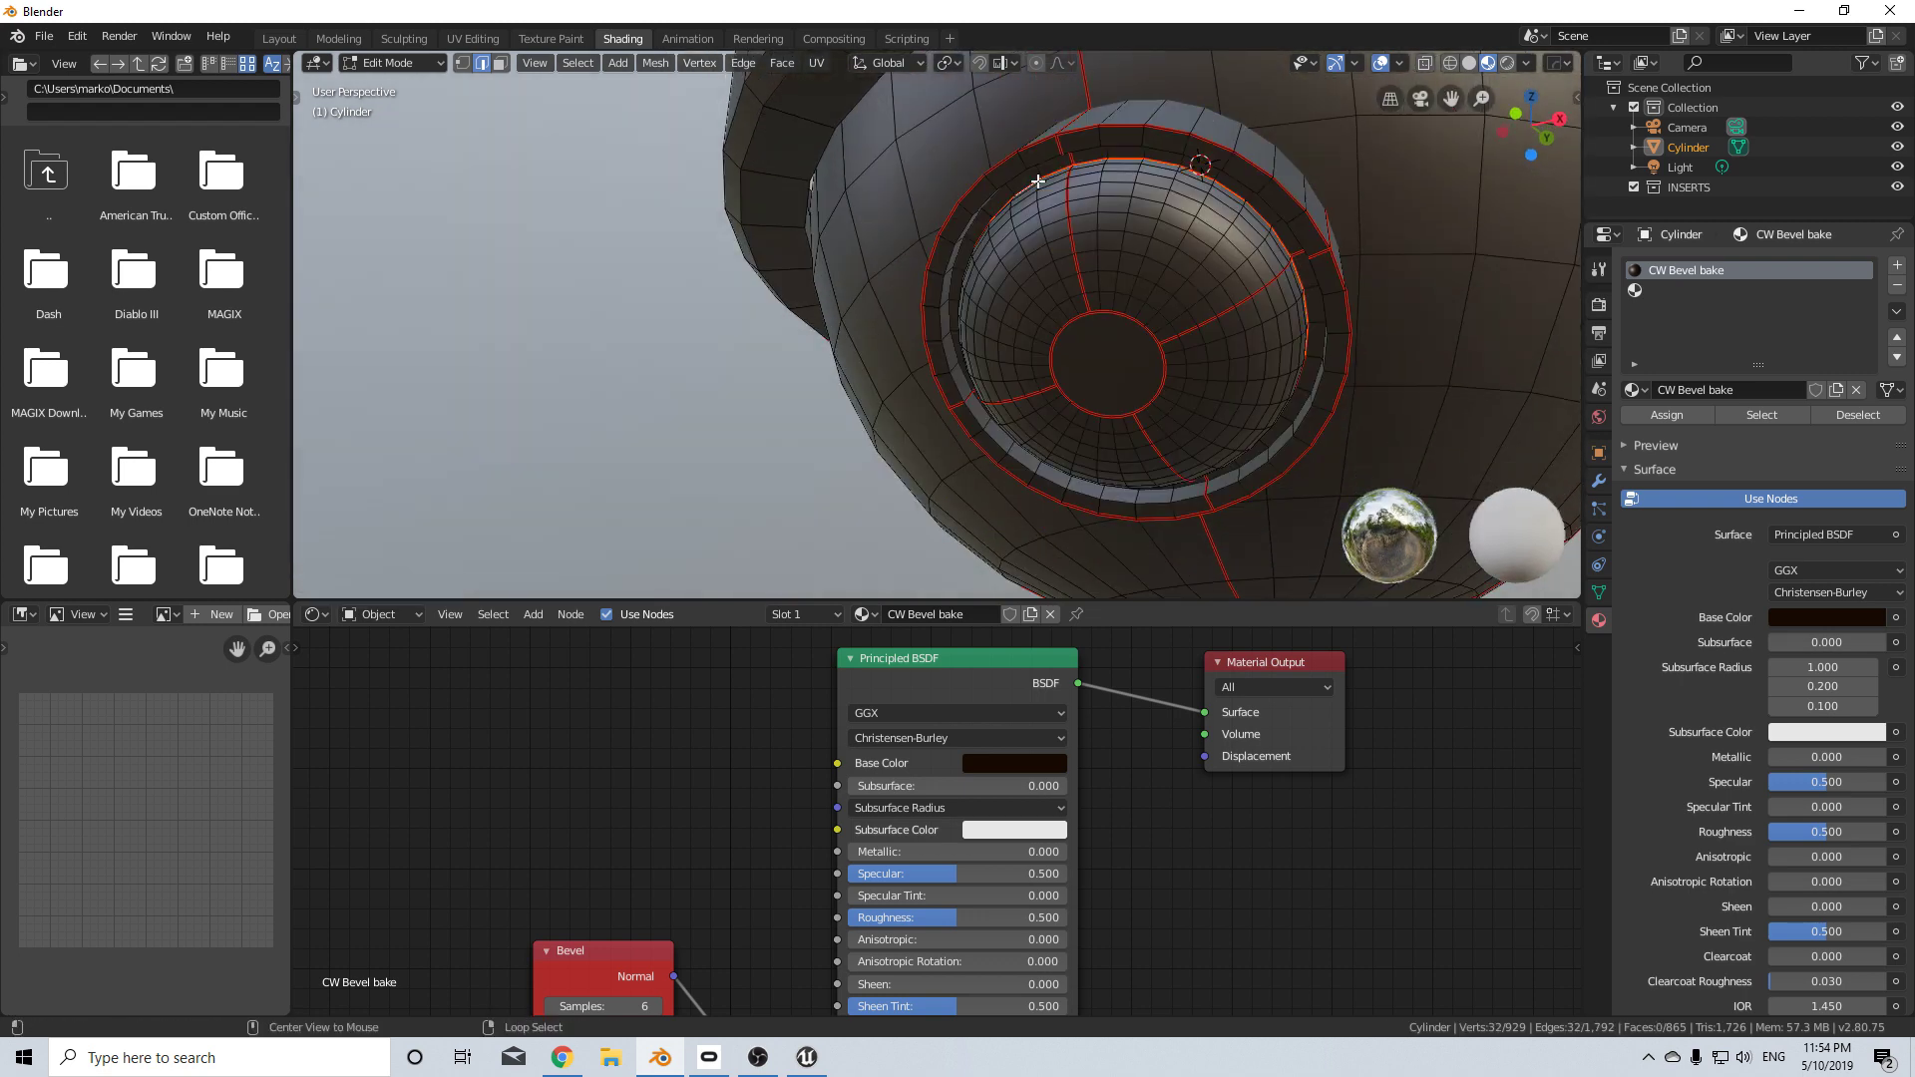
key(v)
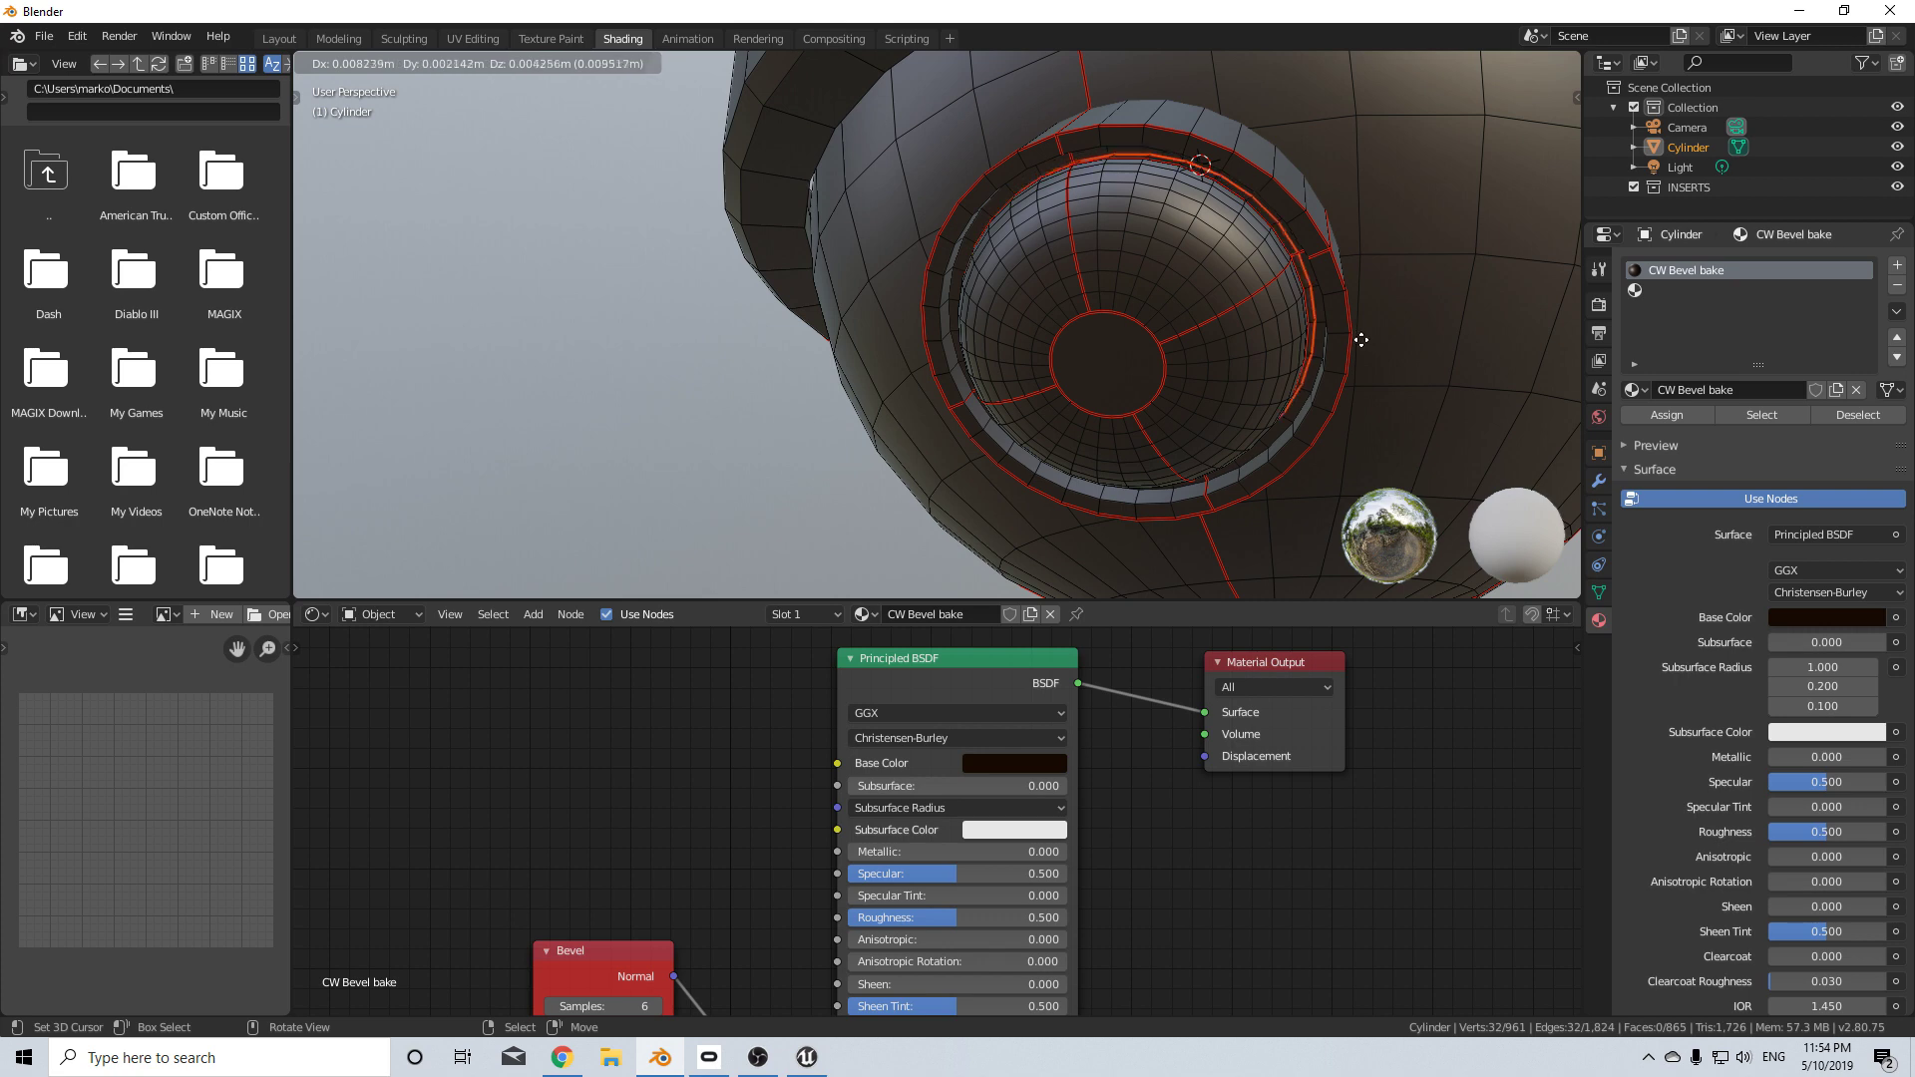
right_click(1334, 359)
right_click(1239, 336)
key(ctrl+l)
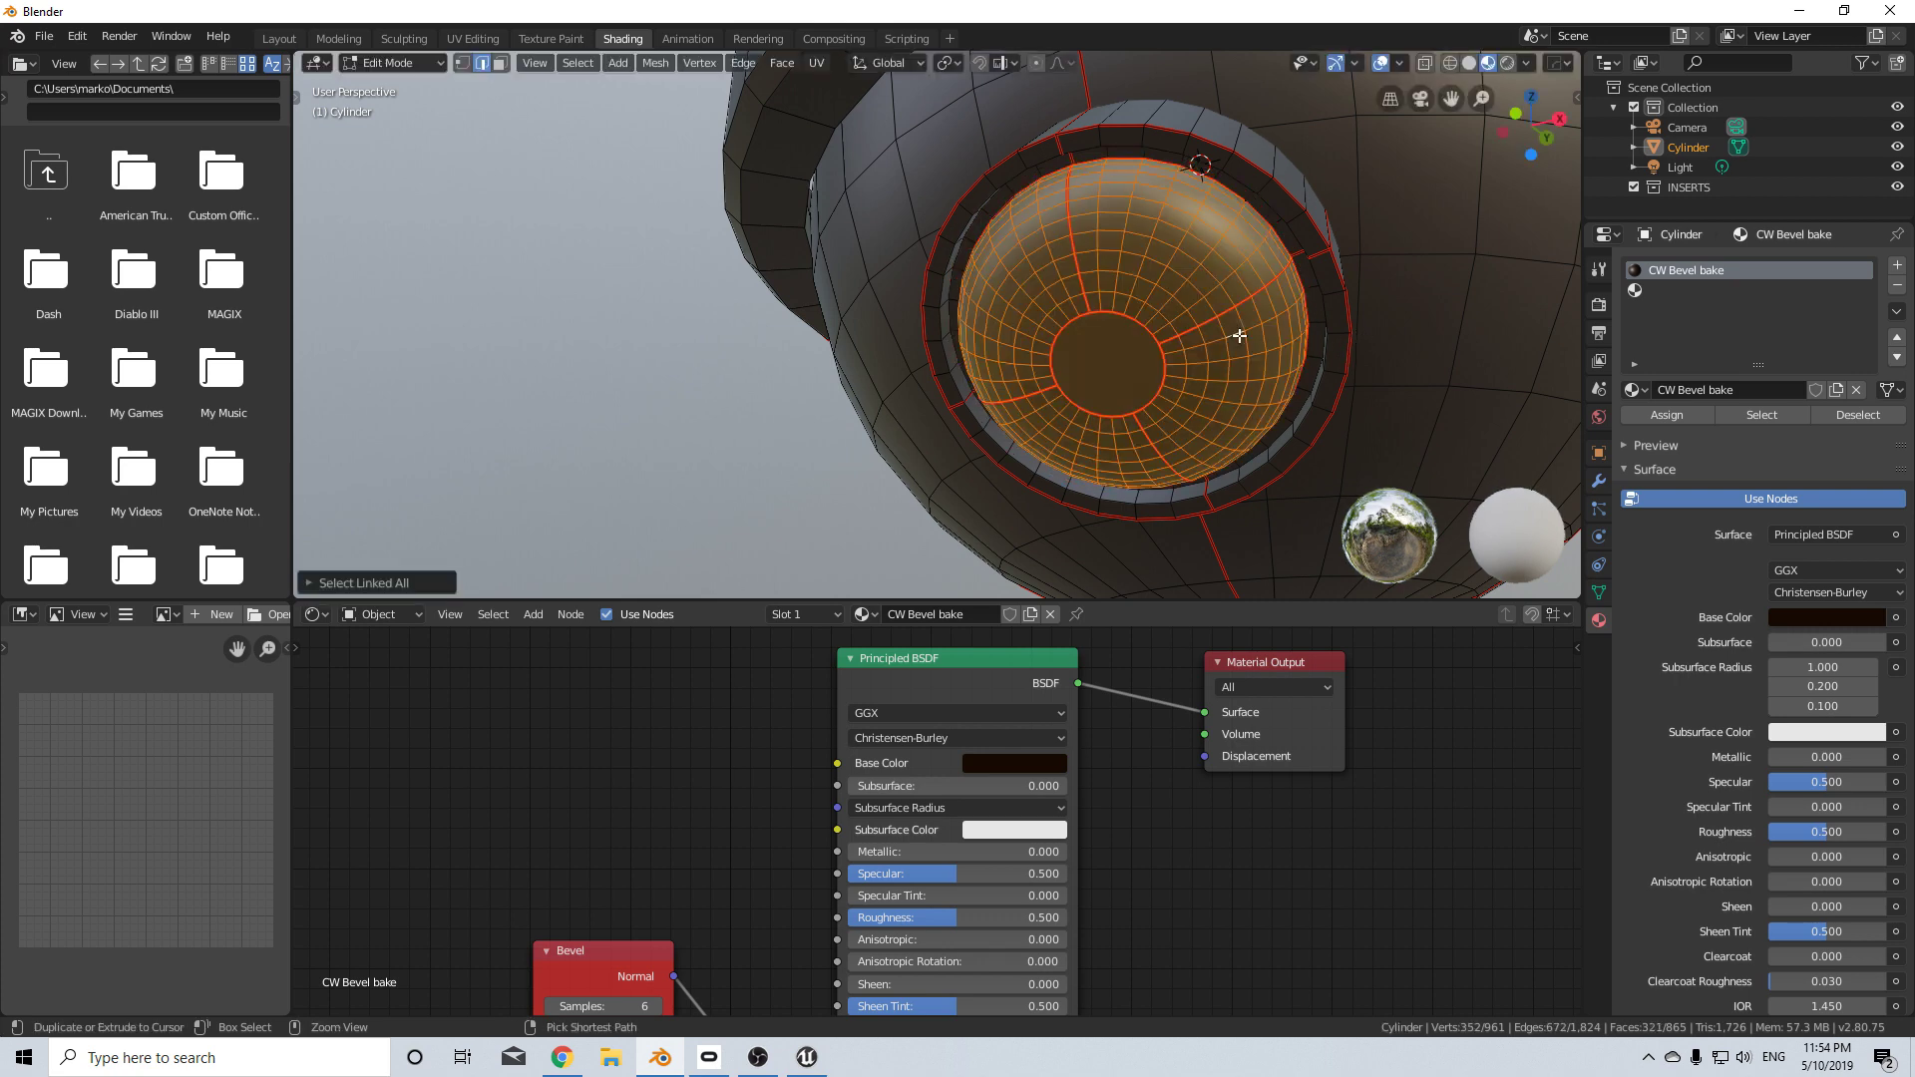
- Create a new material with a Glass BSDF surface in a third slot and assign it to the selected lens
click(1898, 265)
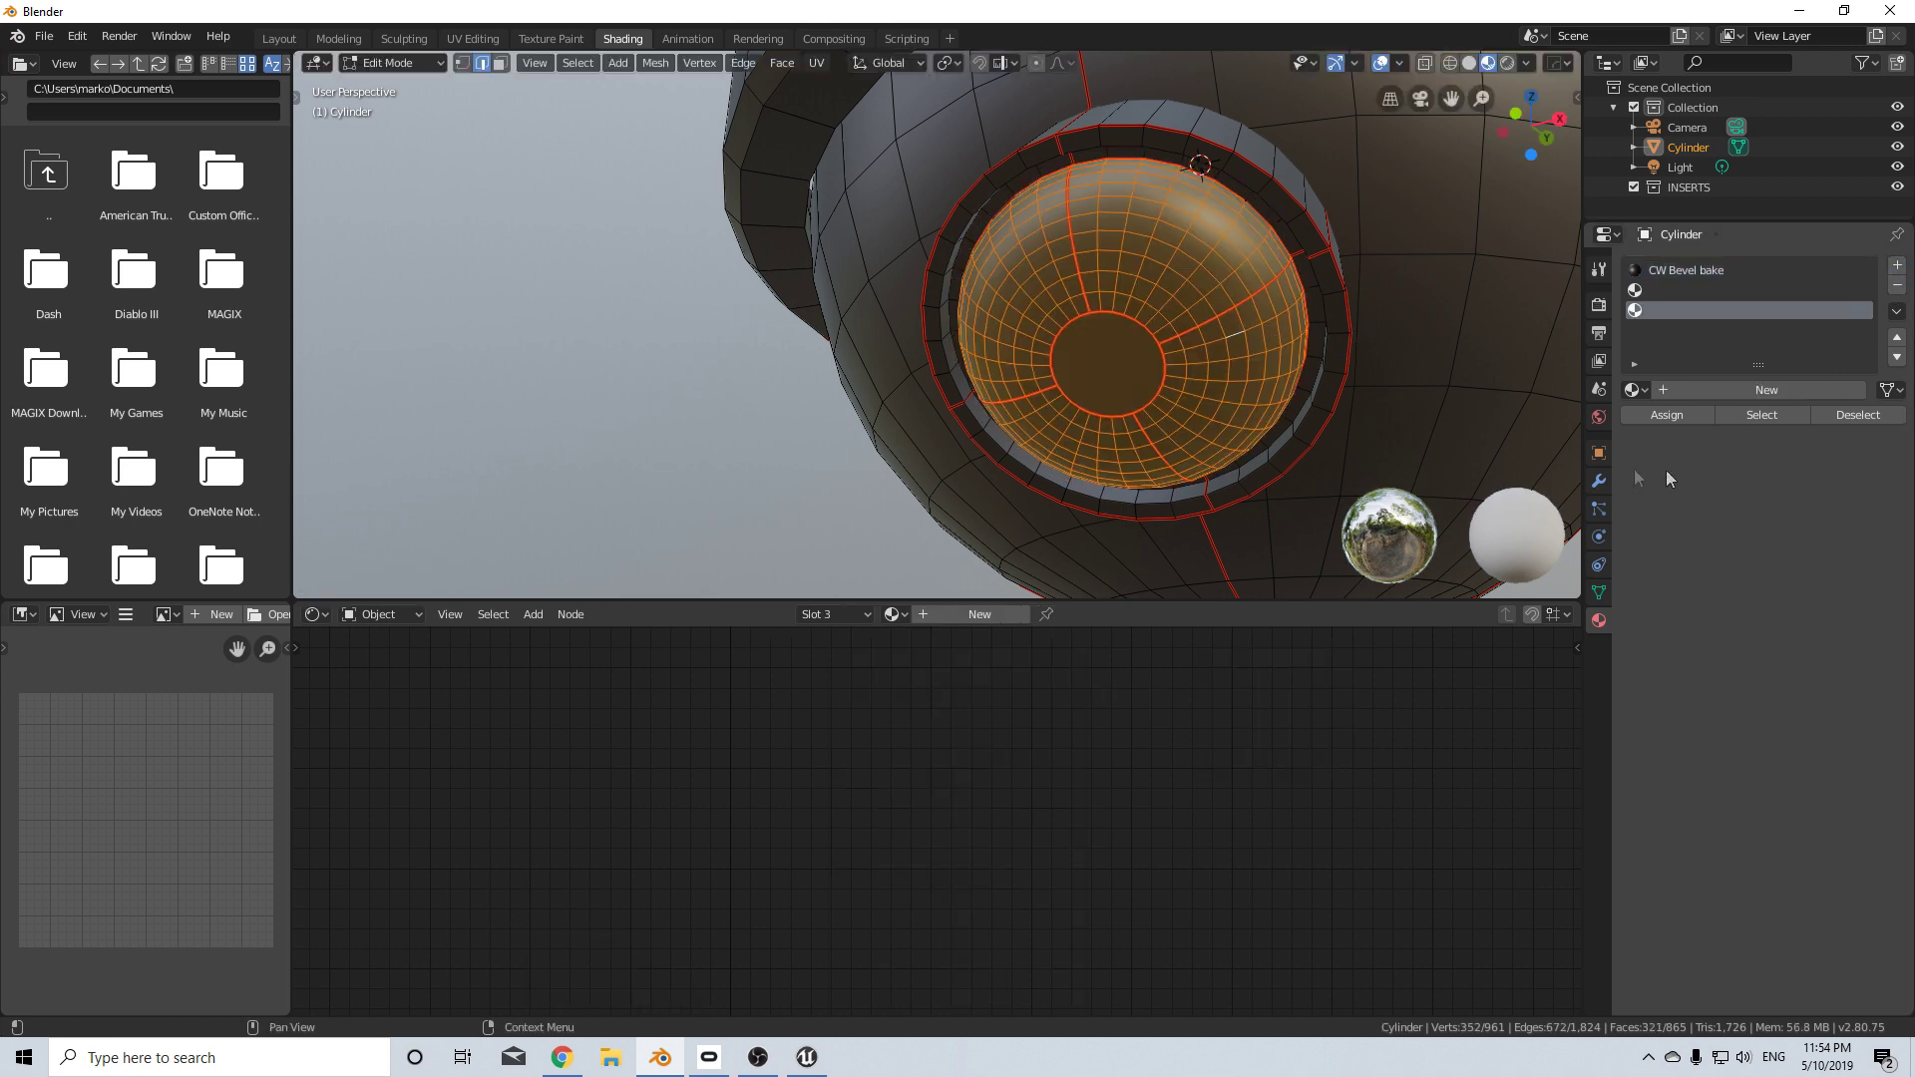
click(1696, 391)
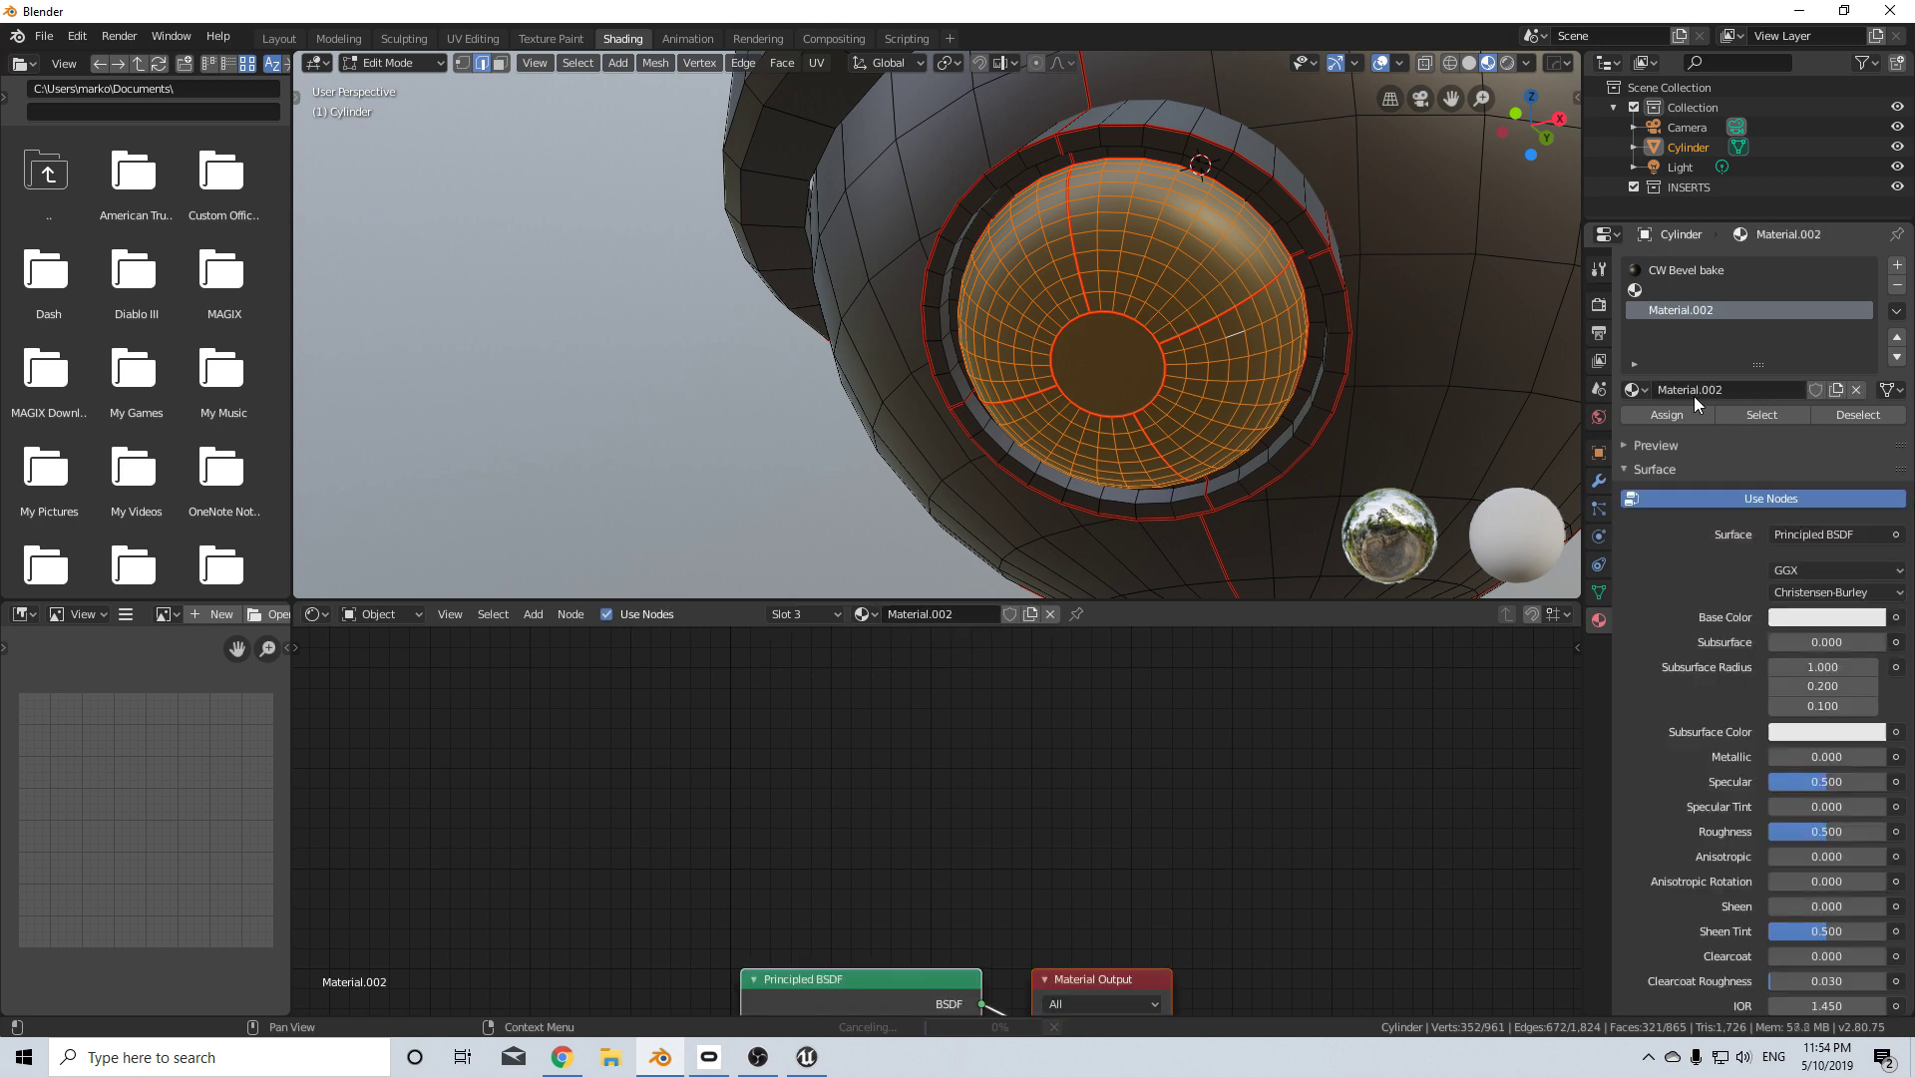
click(1791, 538)
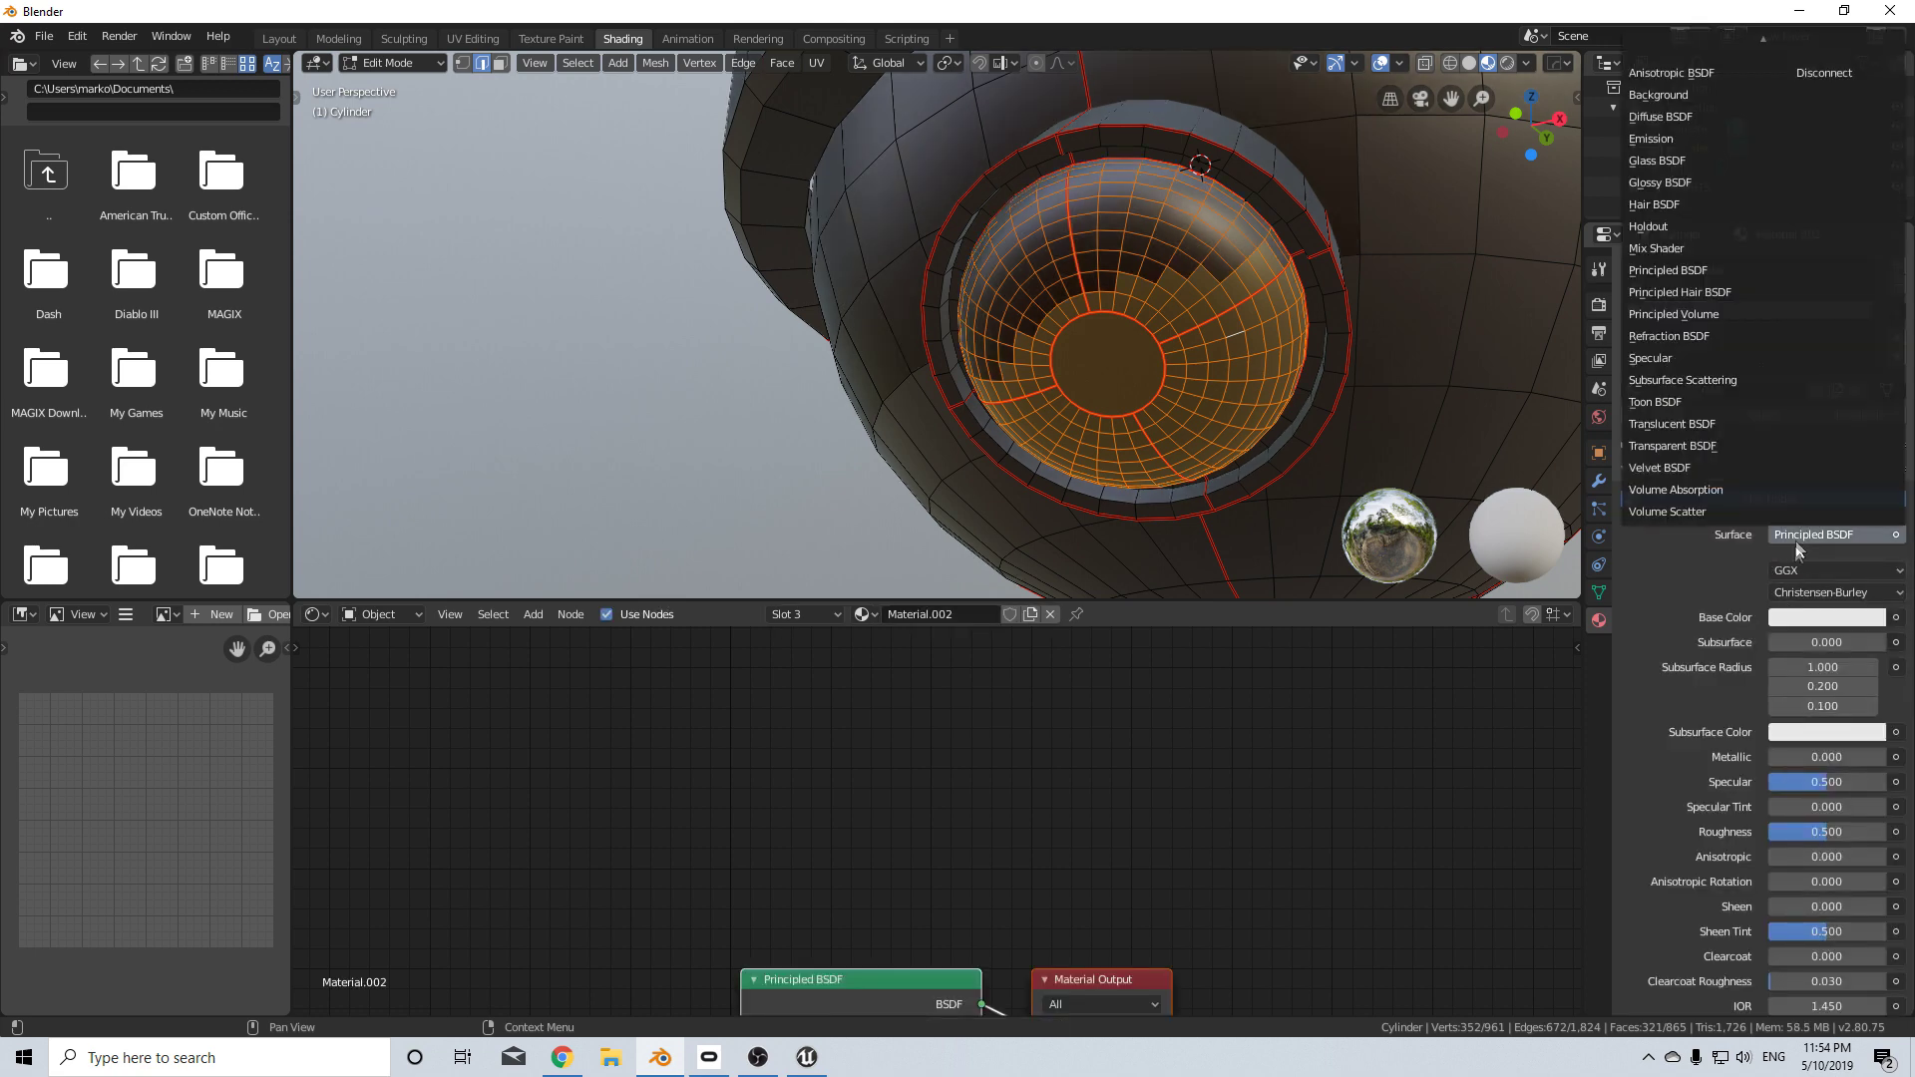
click(1696, 159)
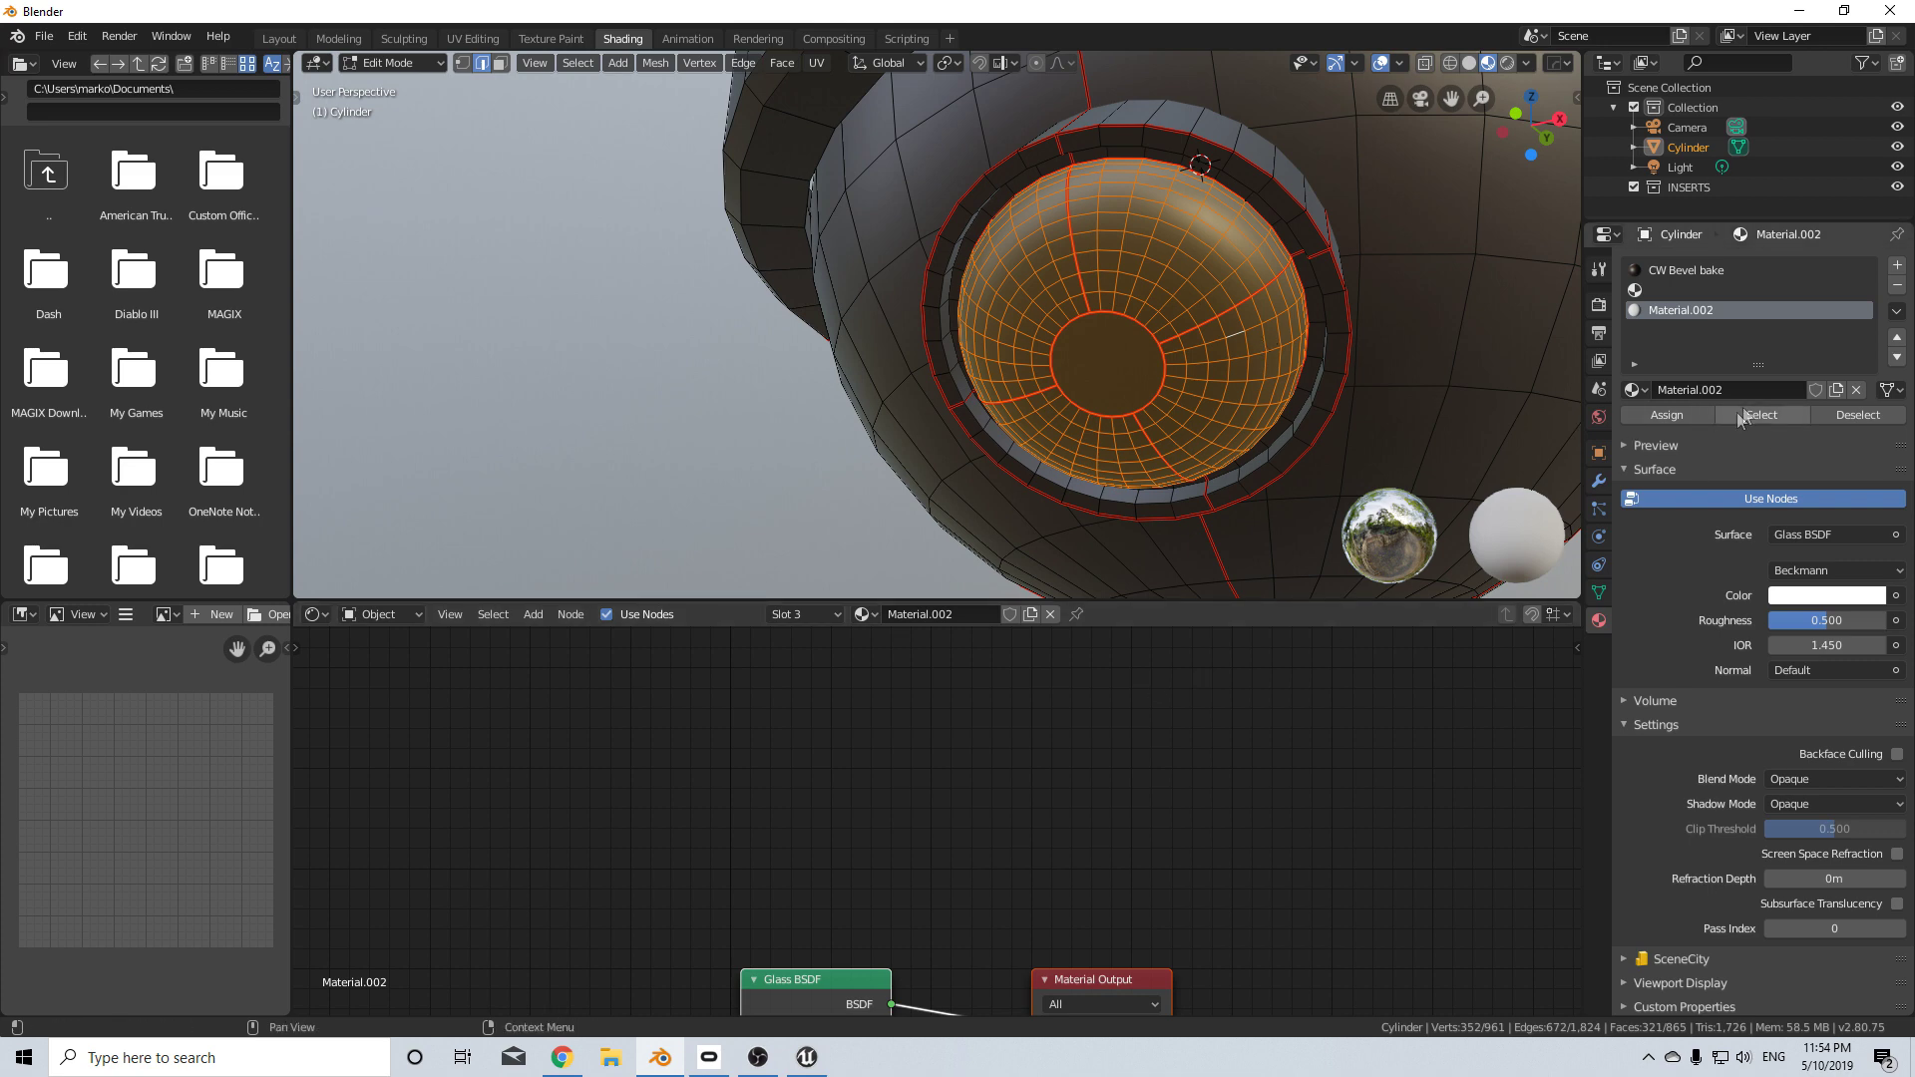
click(1686, 419)
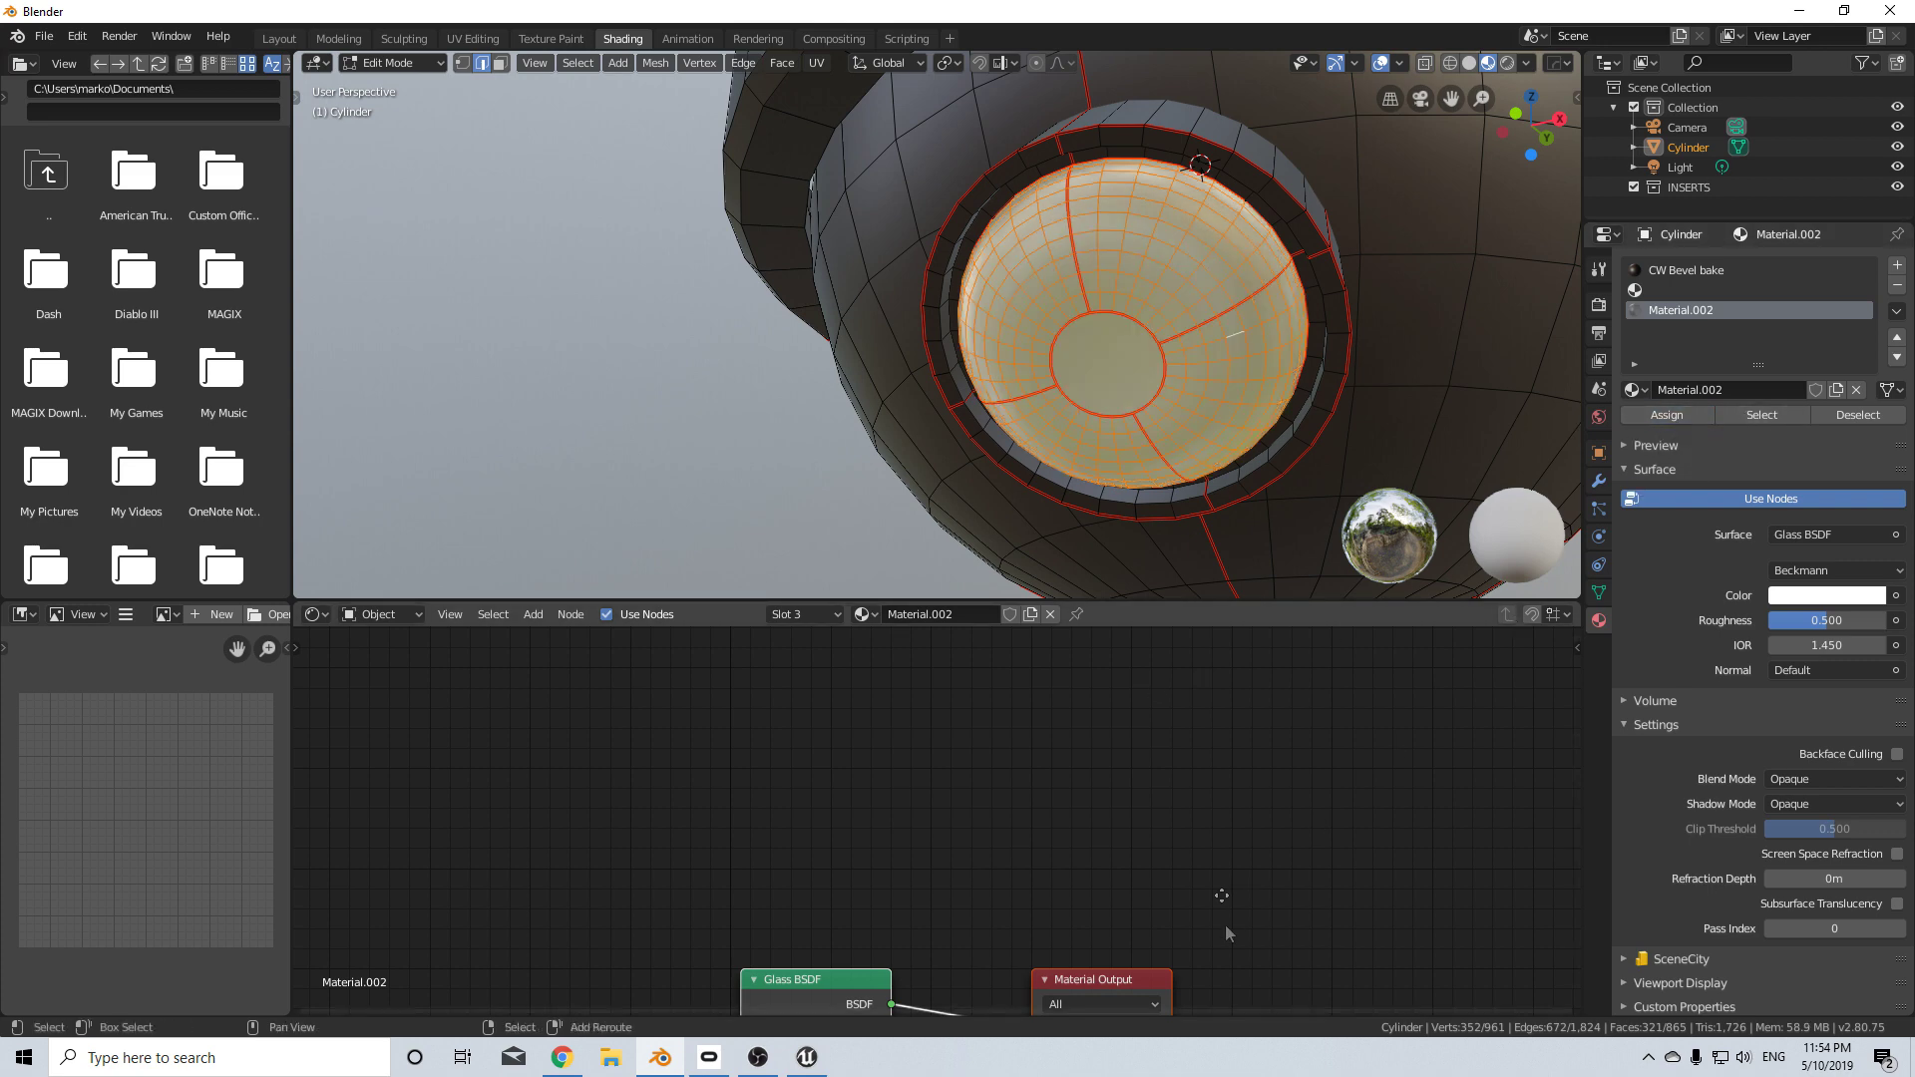
- Darken the lens material's Glass BSDF color to near black
key(Home)
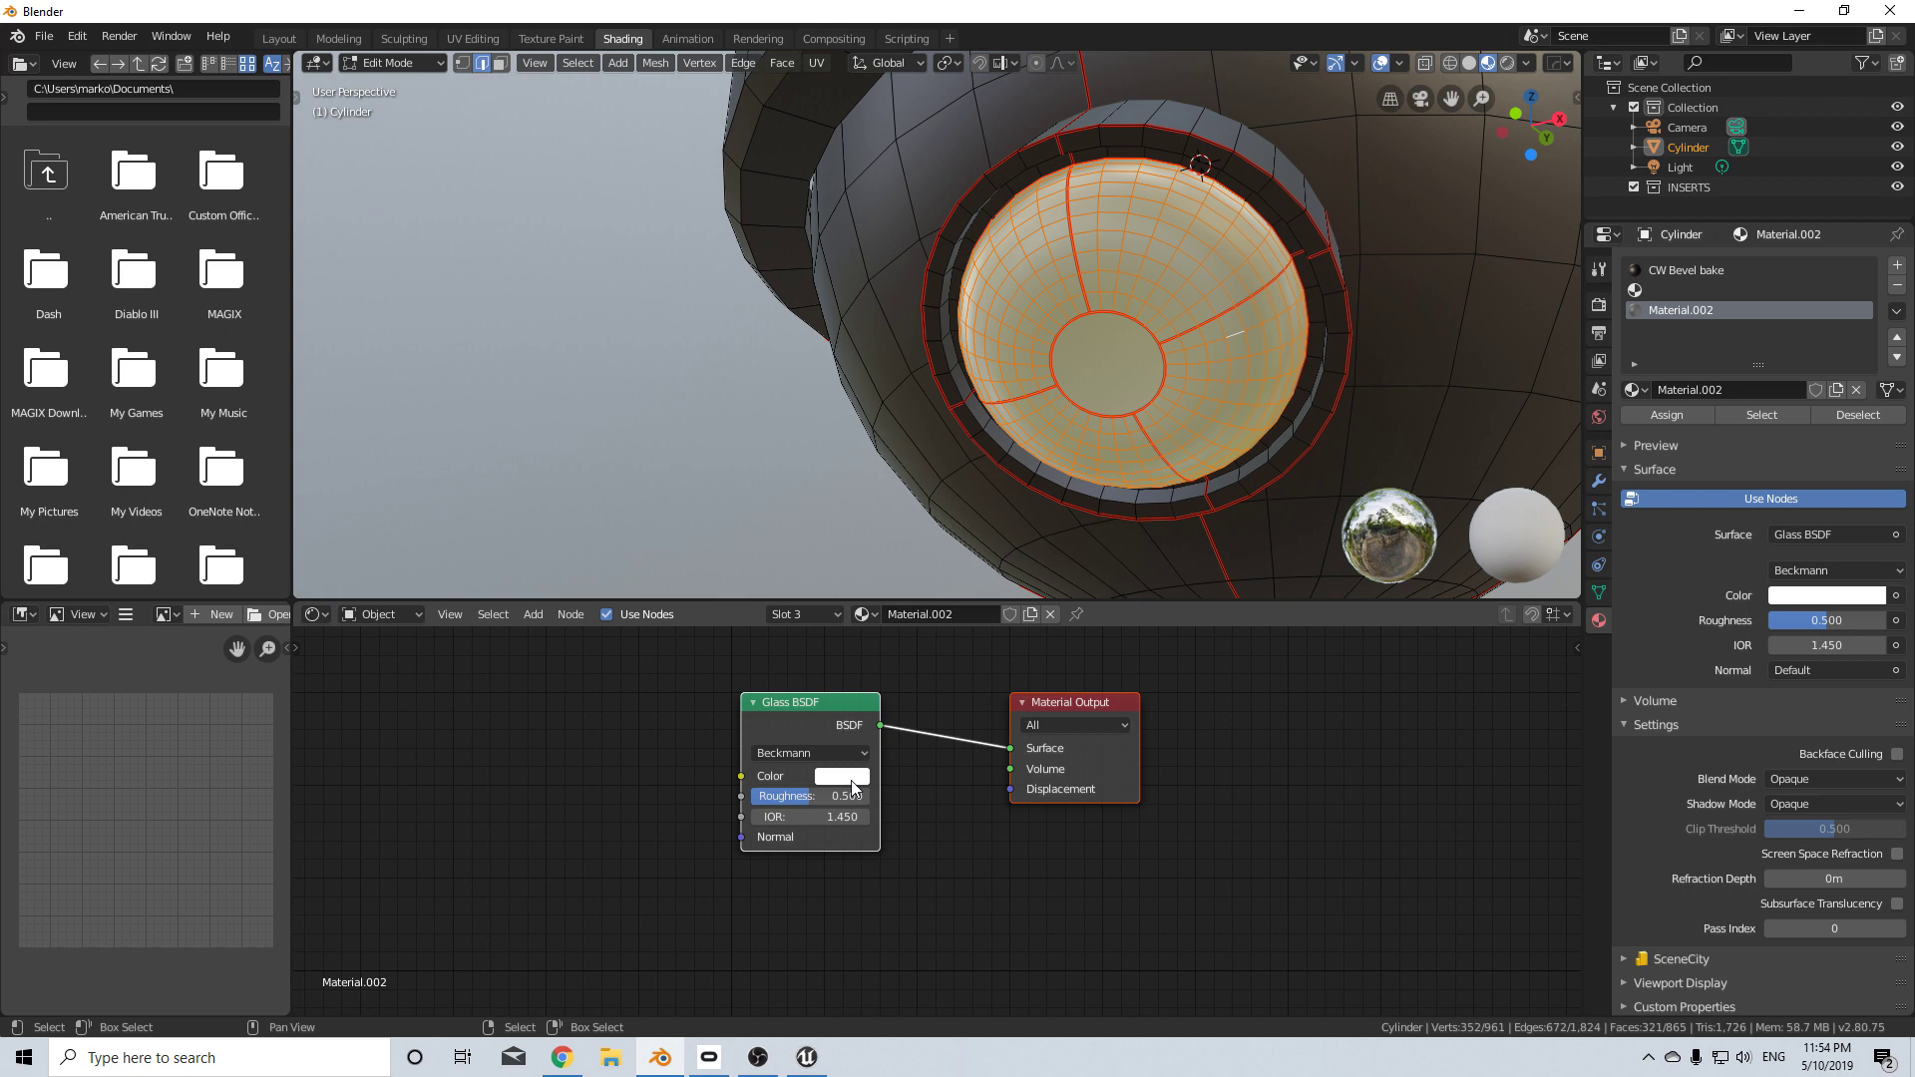
click(848, 777)
drag(974, 514, 974, 639)
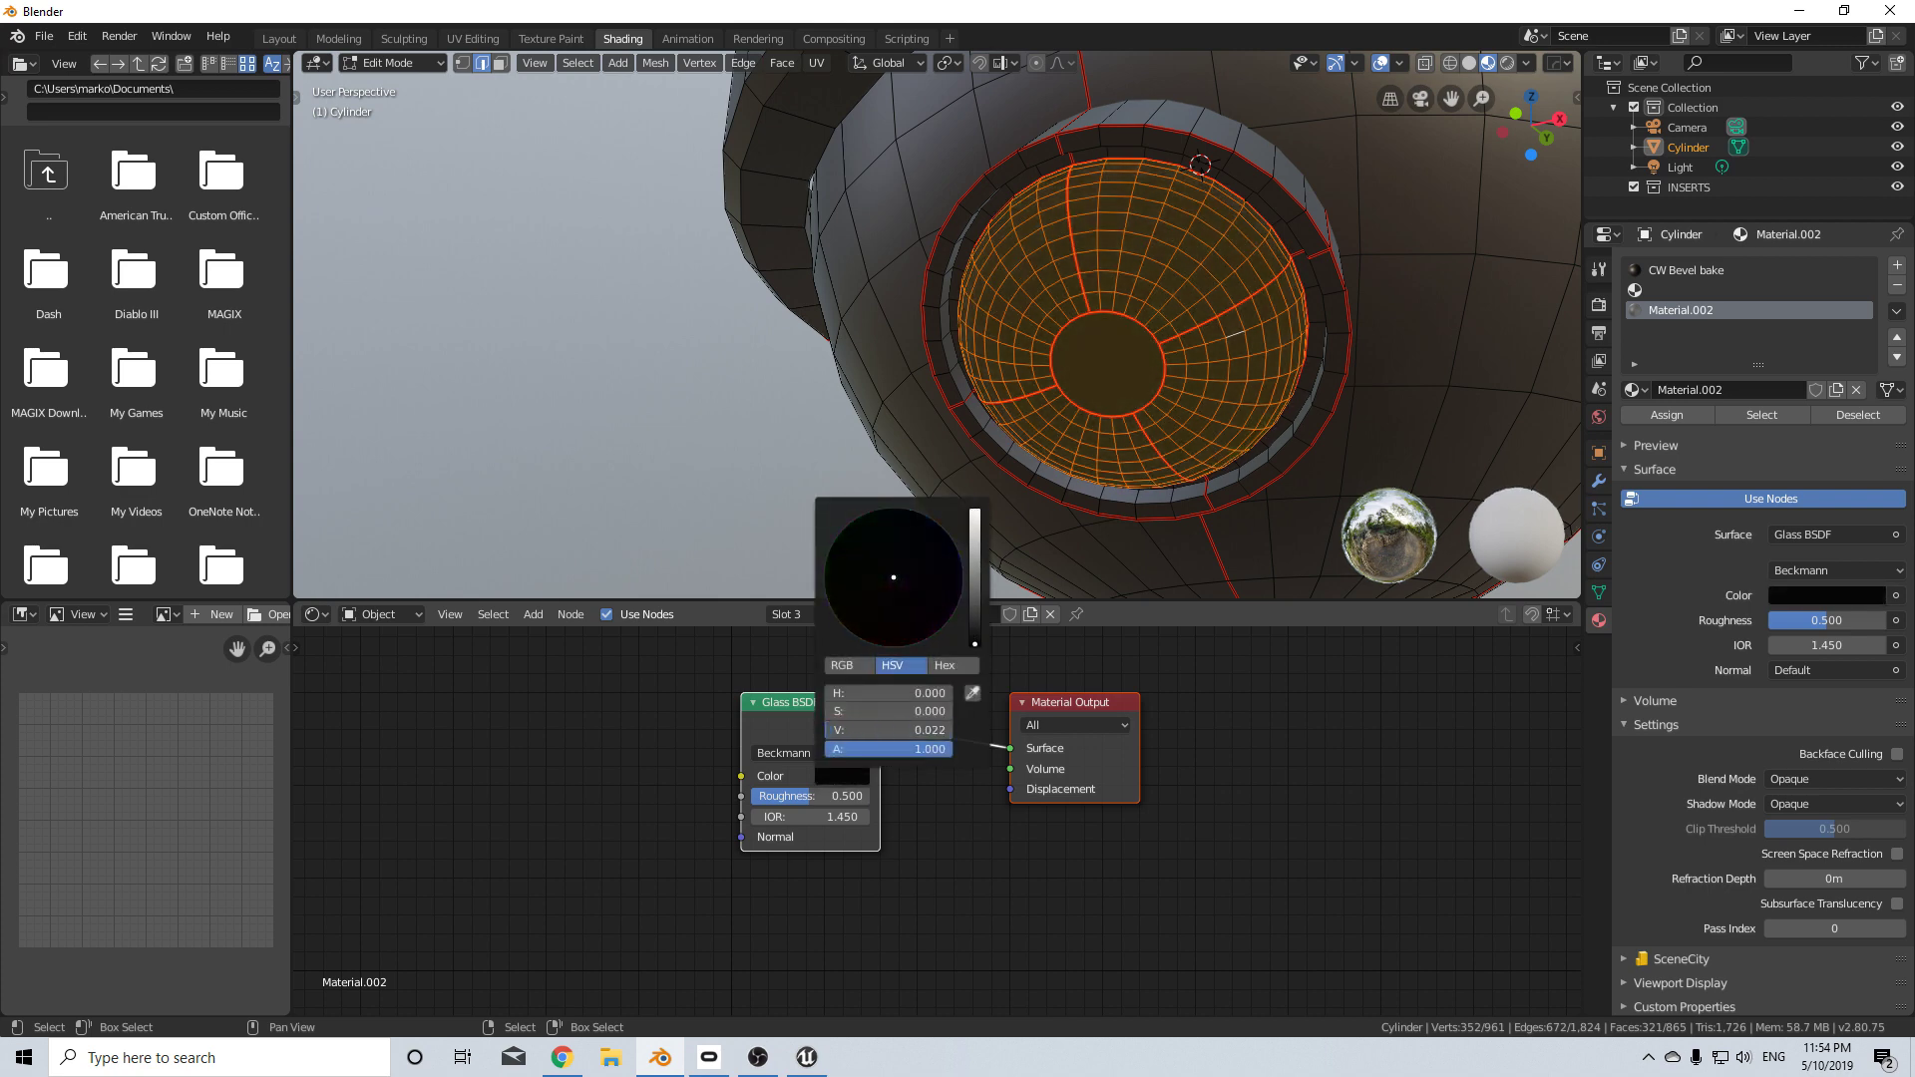
middle_drag(842, 312, 848, 339)
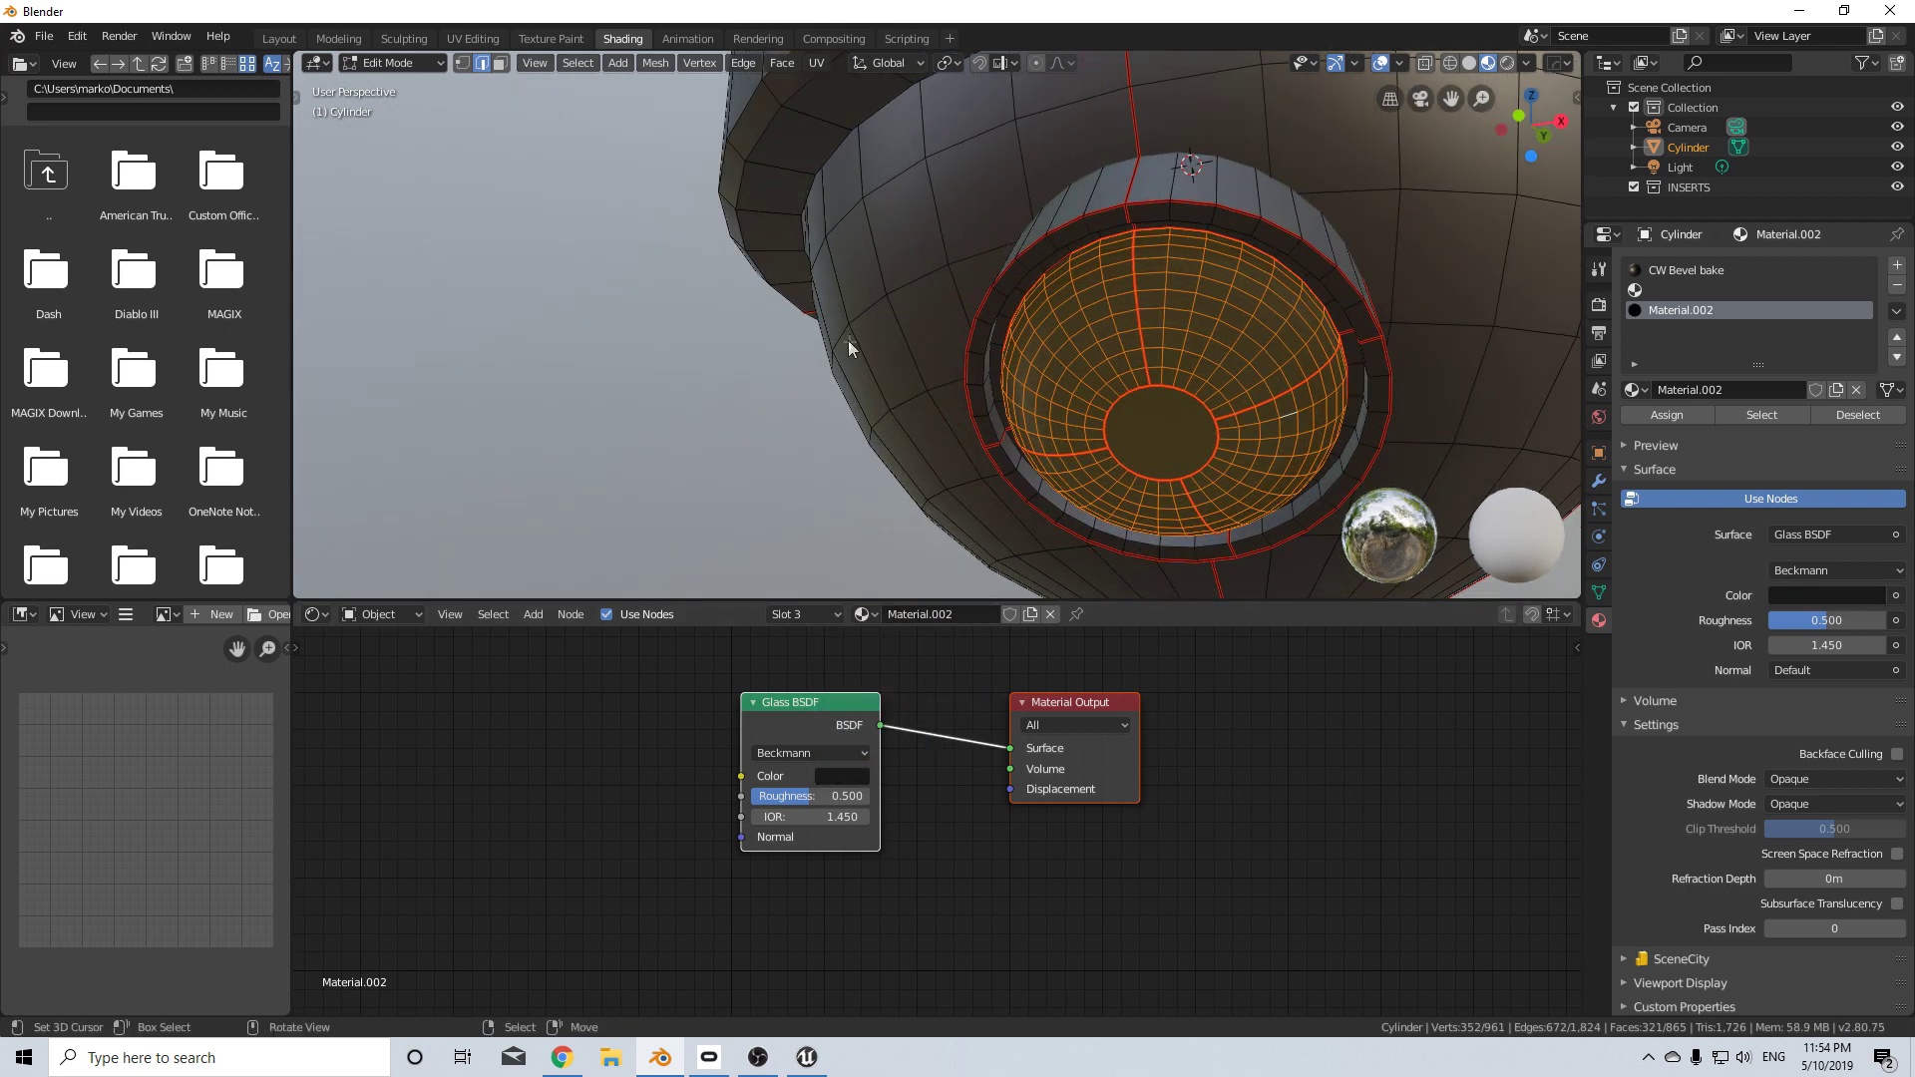
- Return to Object Mode and show the camera in rendered viewport shading, focused on the lens
key(z)
click(953, 342)
scroll(983, 389, down, 5)
key(Tab)
mouse_move(987, 399)
middle_down()
mouse_move(1002, 429)
mouse_move(1411, 130)
middle_up()
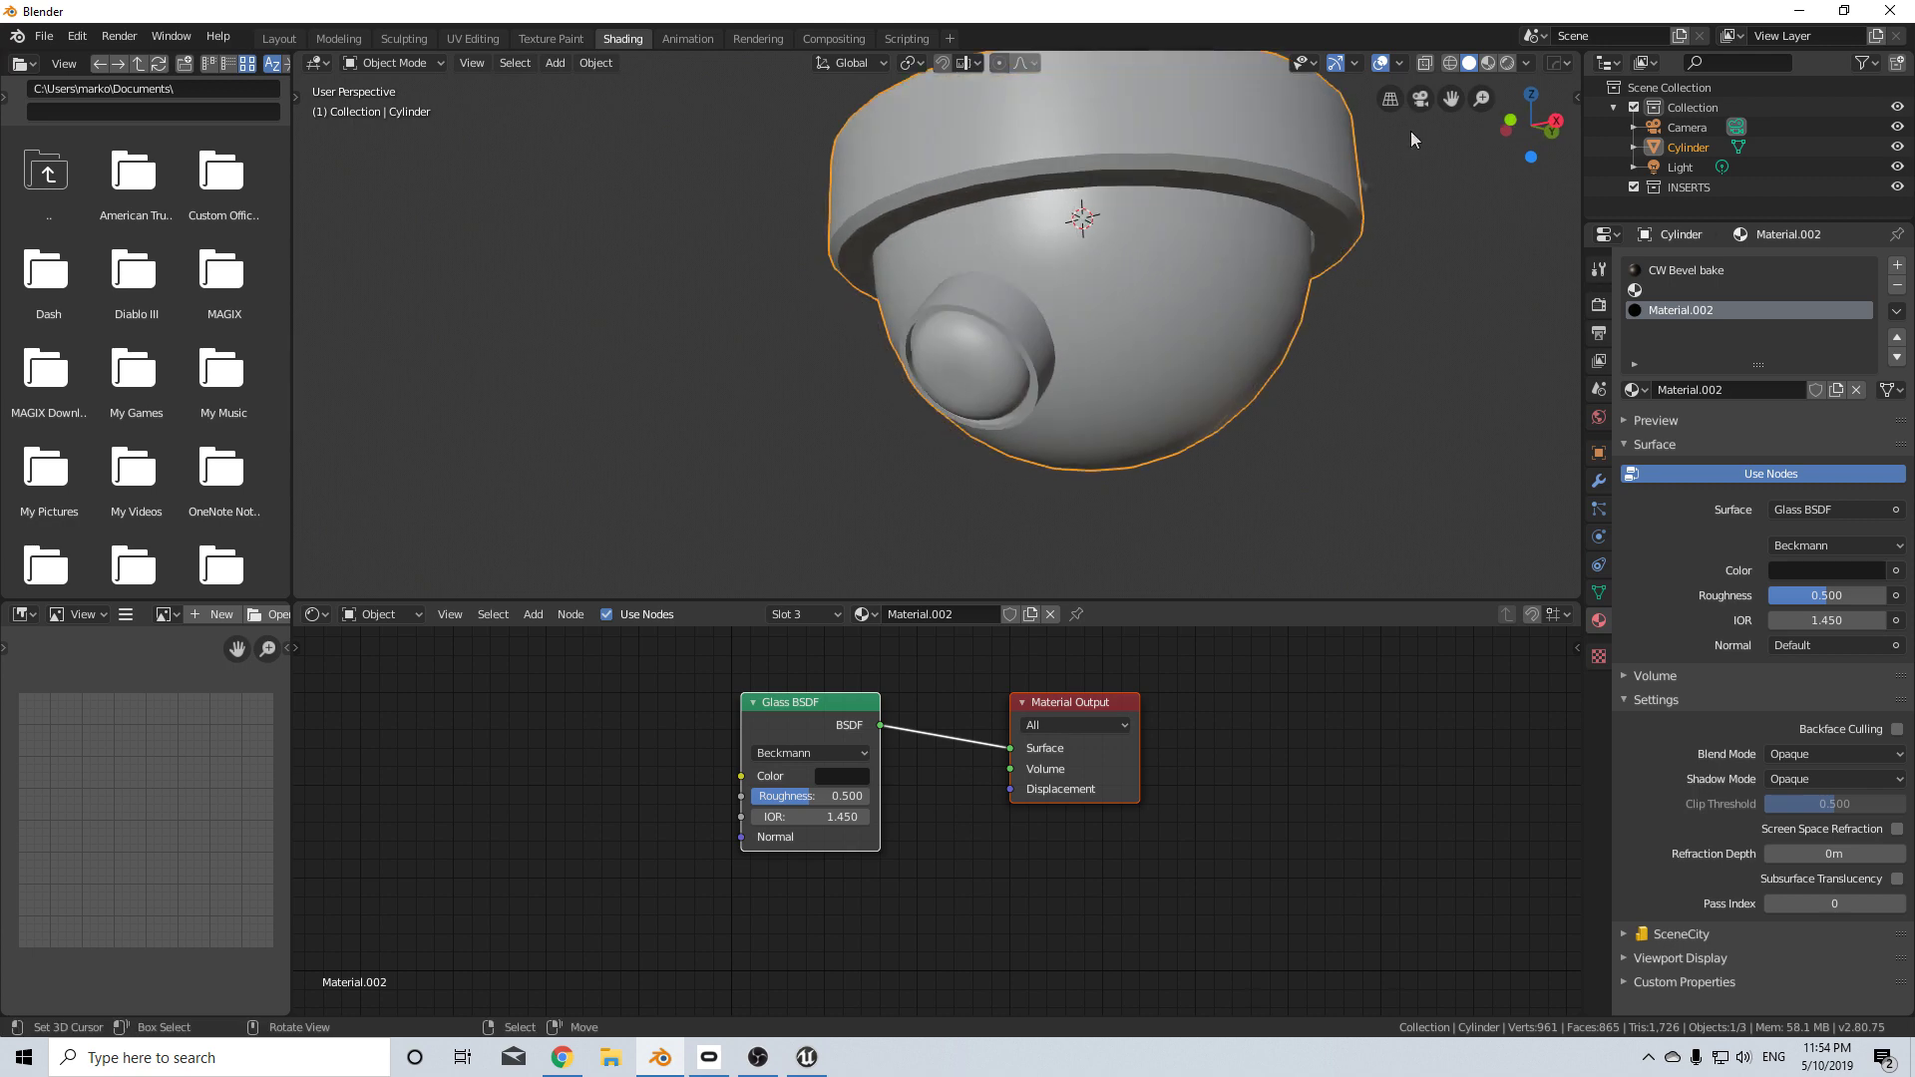
click(1507, 62)
mouse_move(1267, 410)
middle_down()
mouse_move(1185, 477)
mouse_move(1306, 415)
middle_up()
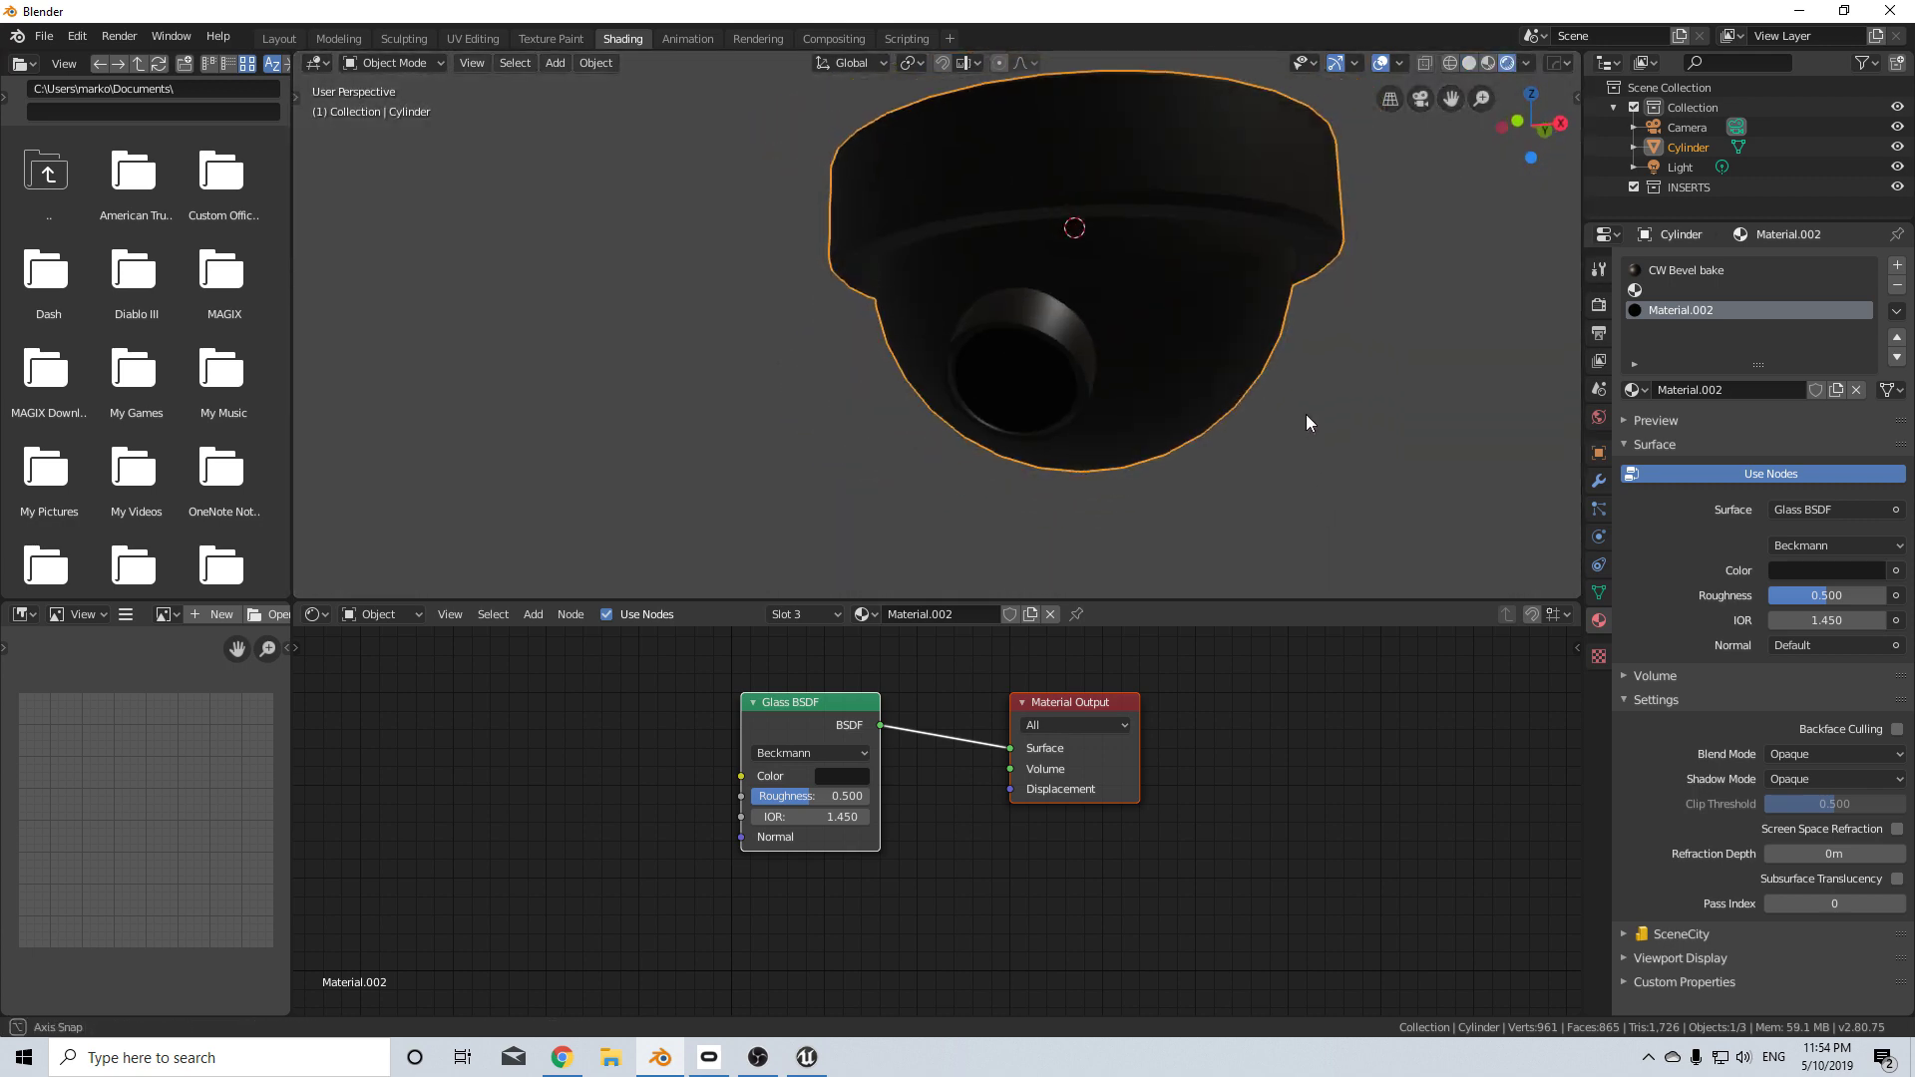
scroll(1050, 449, up, 2)
- Set the Glass BSDF roughness to about 0.138 and lighten its color to a grey with value about 0.373
drag(817, 795, 775, 796)
click(840, 776)
drag(974, 629, 974, 595)
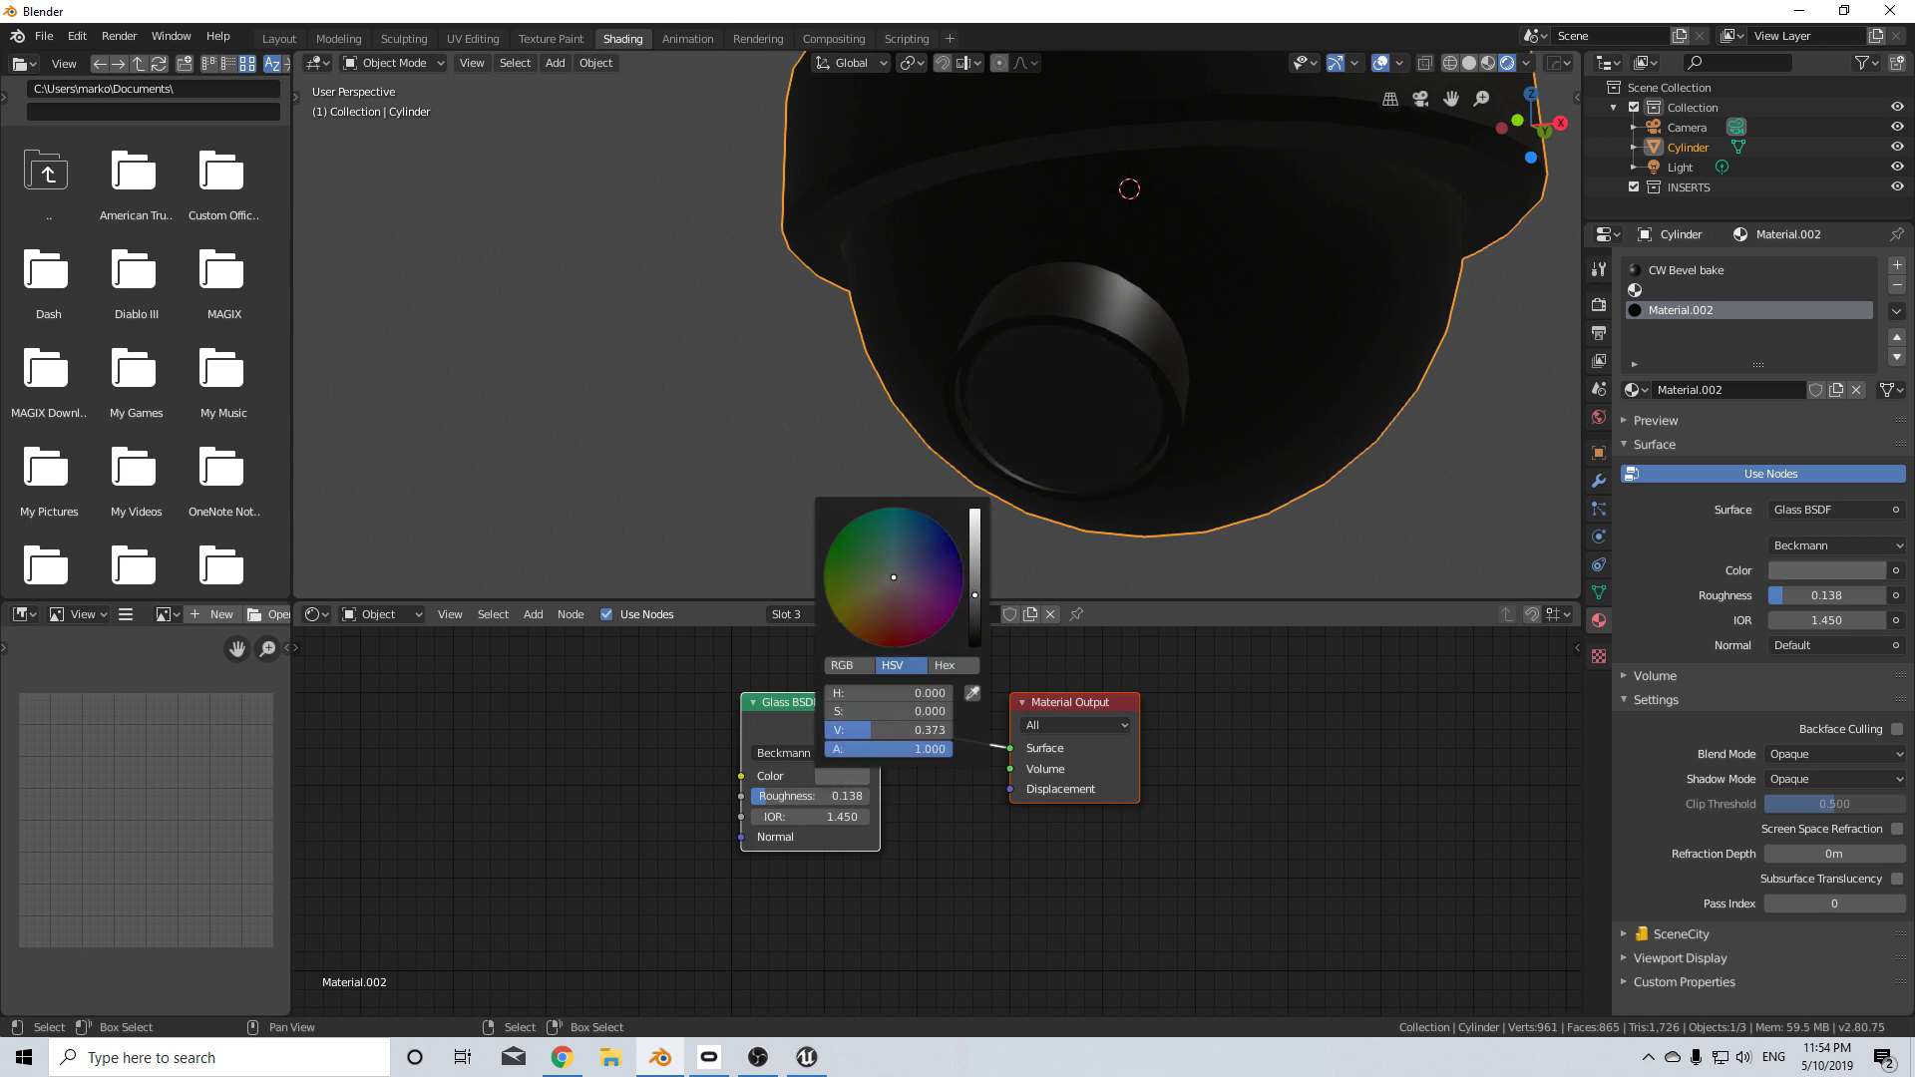
scroll(1297, 427, down, 4)
middle_drag(1261, 429, 1106, 454)
scroll(1106, 453, up, 3)
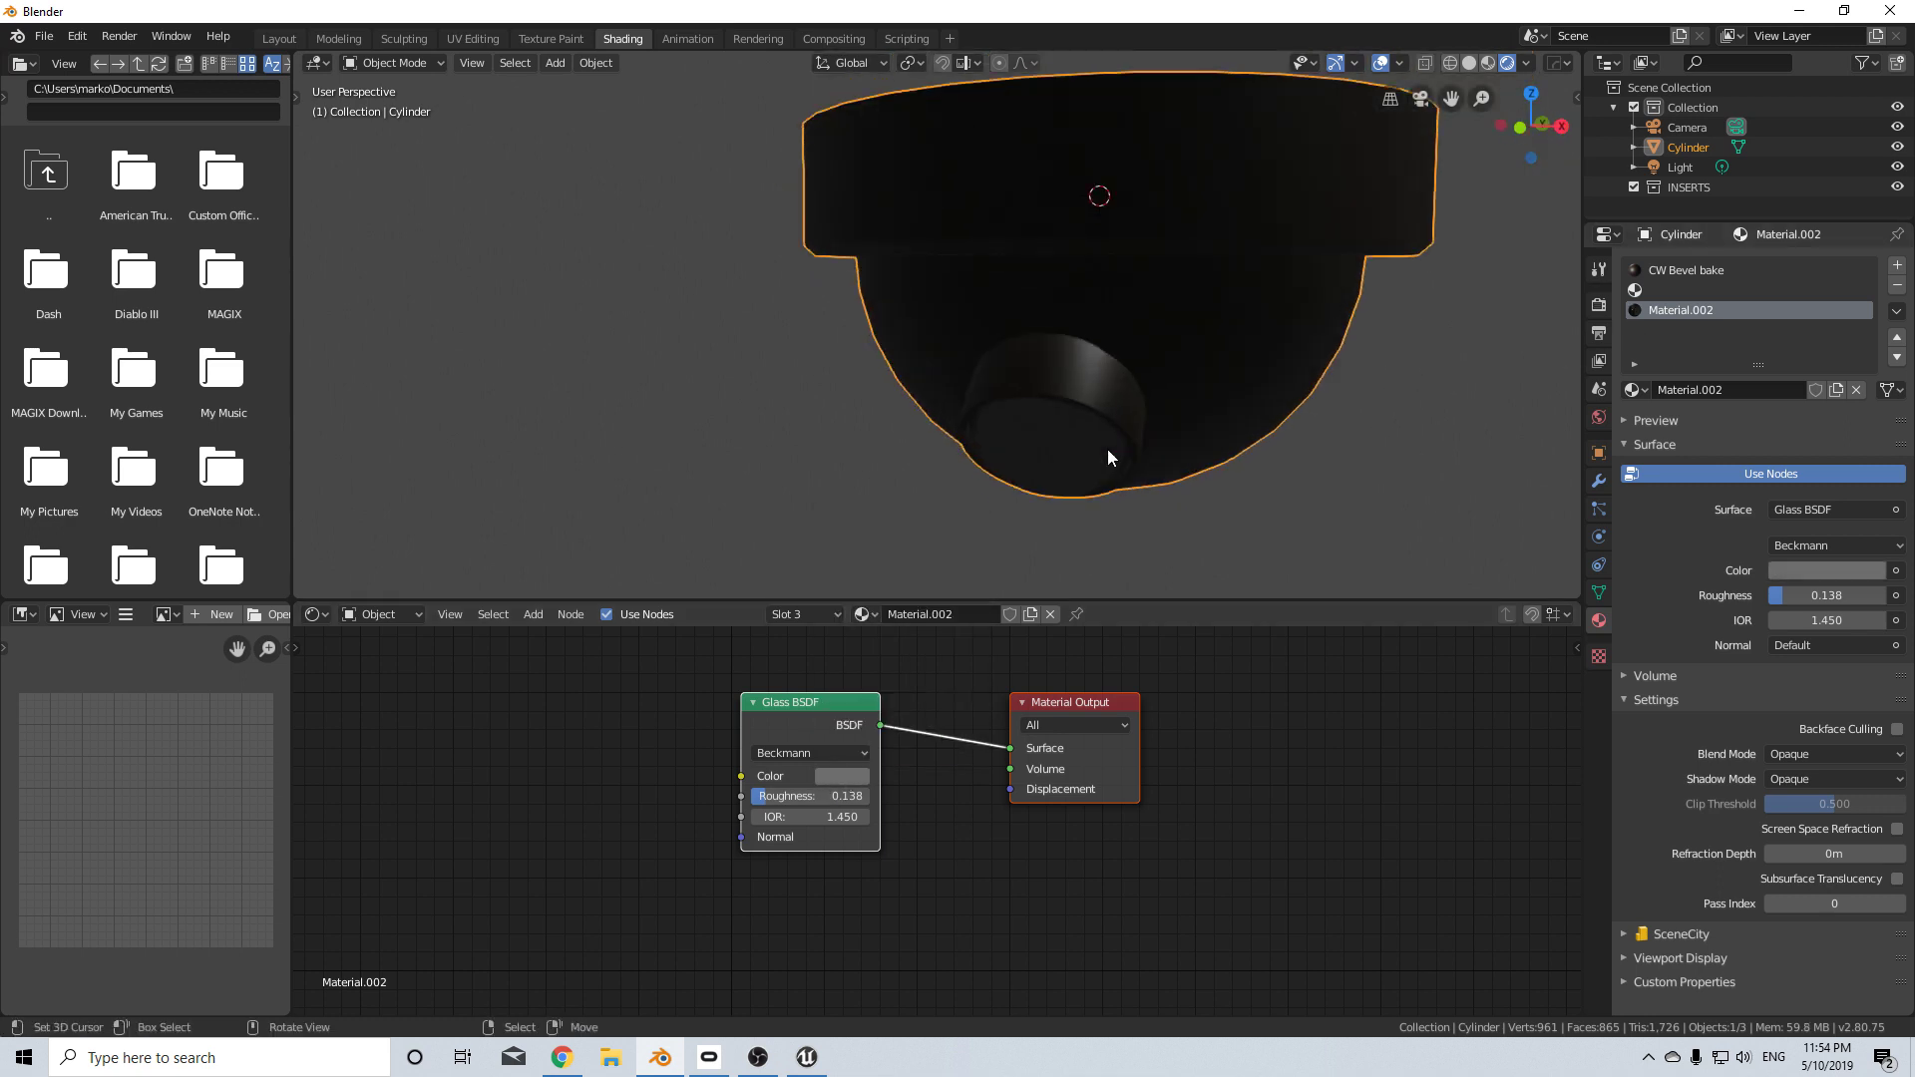
- Replace the lens material's Glass BSDF with an Emission node connected to the Material Output's Surface input
click(803, 705)
key(x)
click(1097, 705)
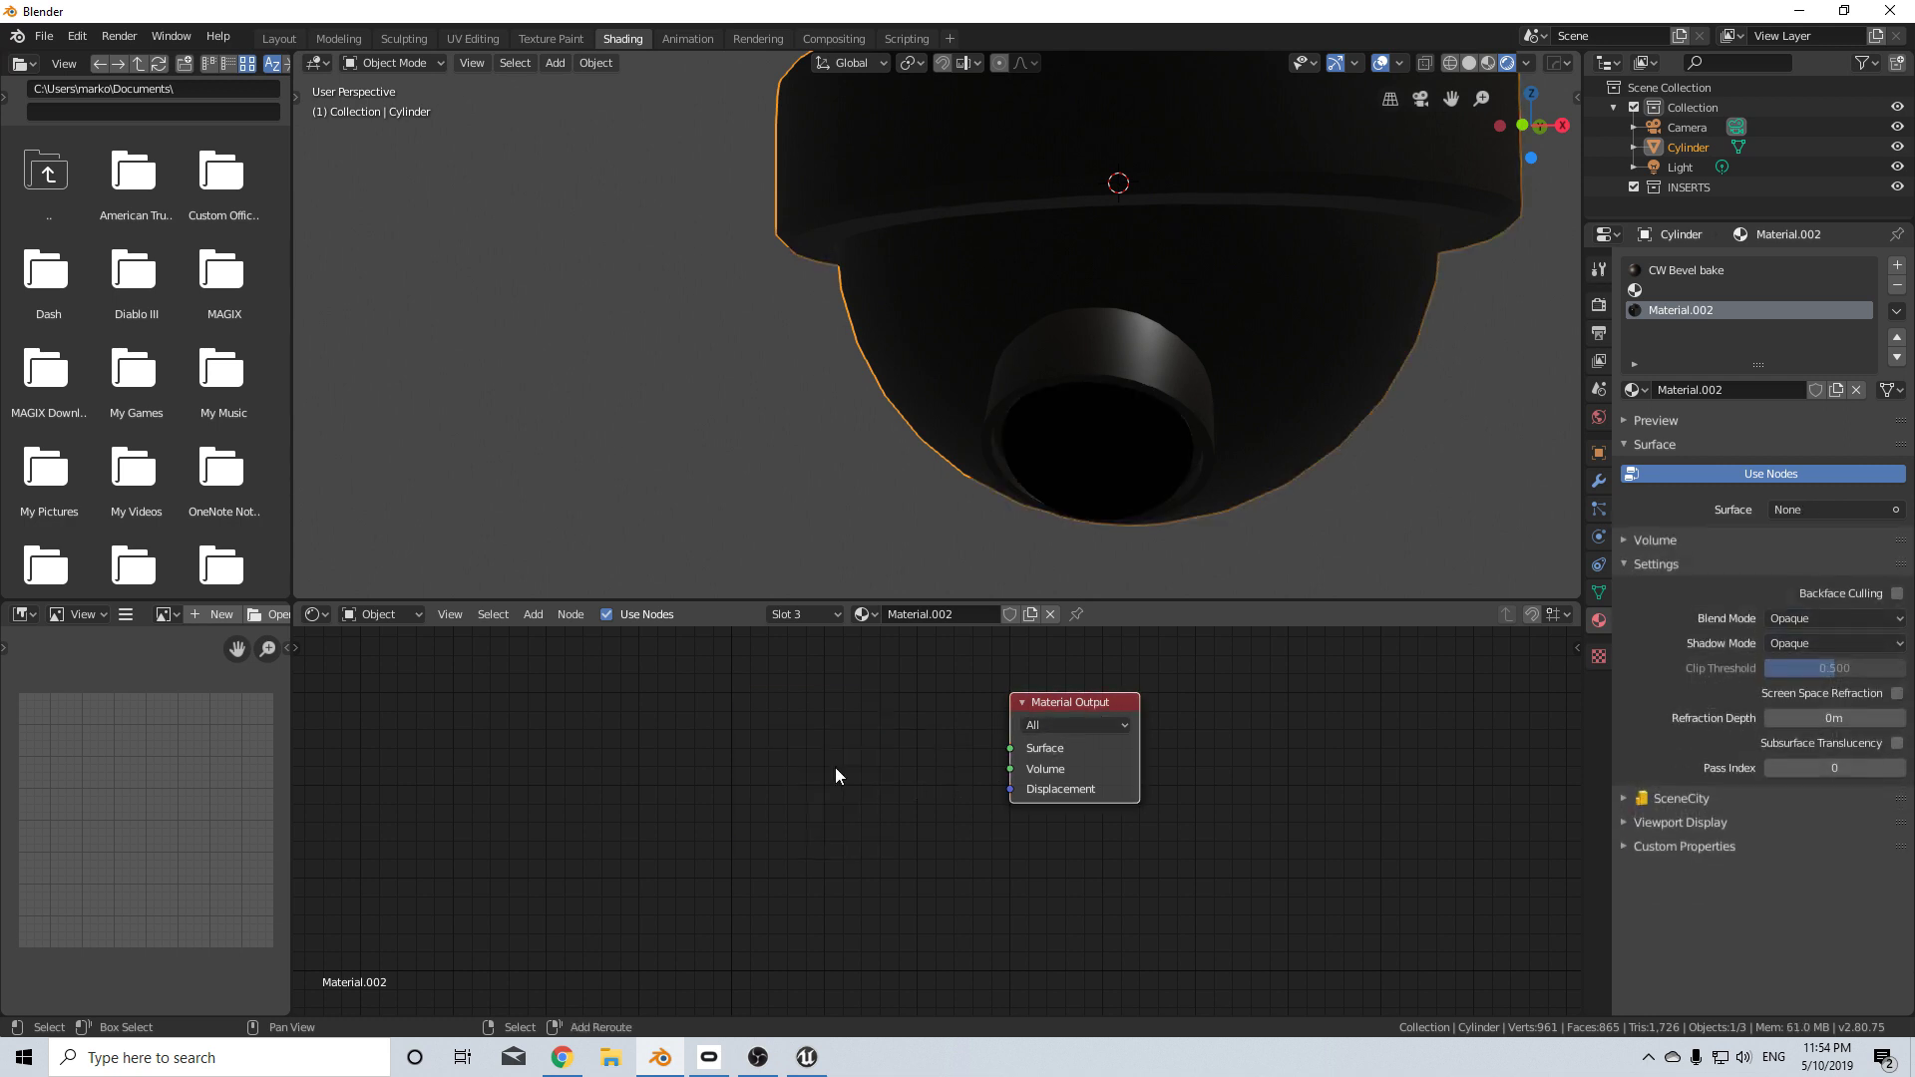
key(shift+a)
click(832, 762)
text(emsi)
key(BackSpace)
key(BackSpace)
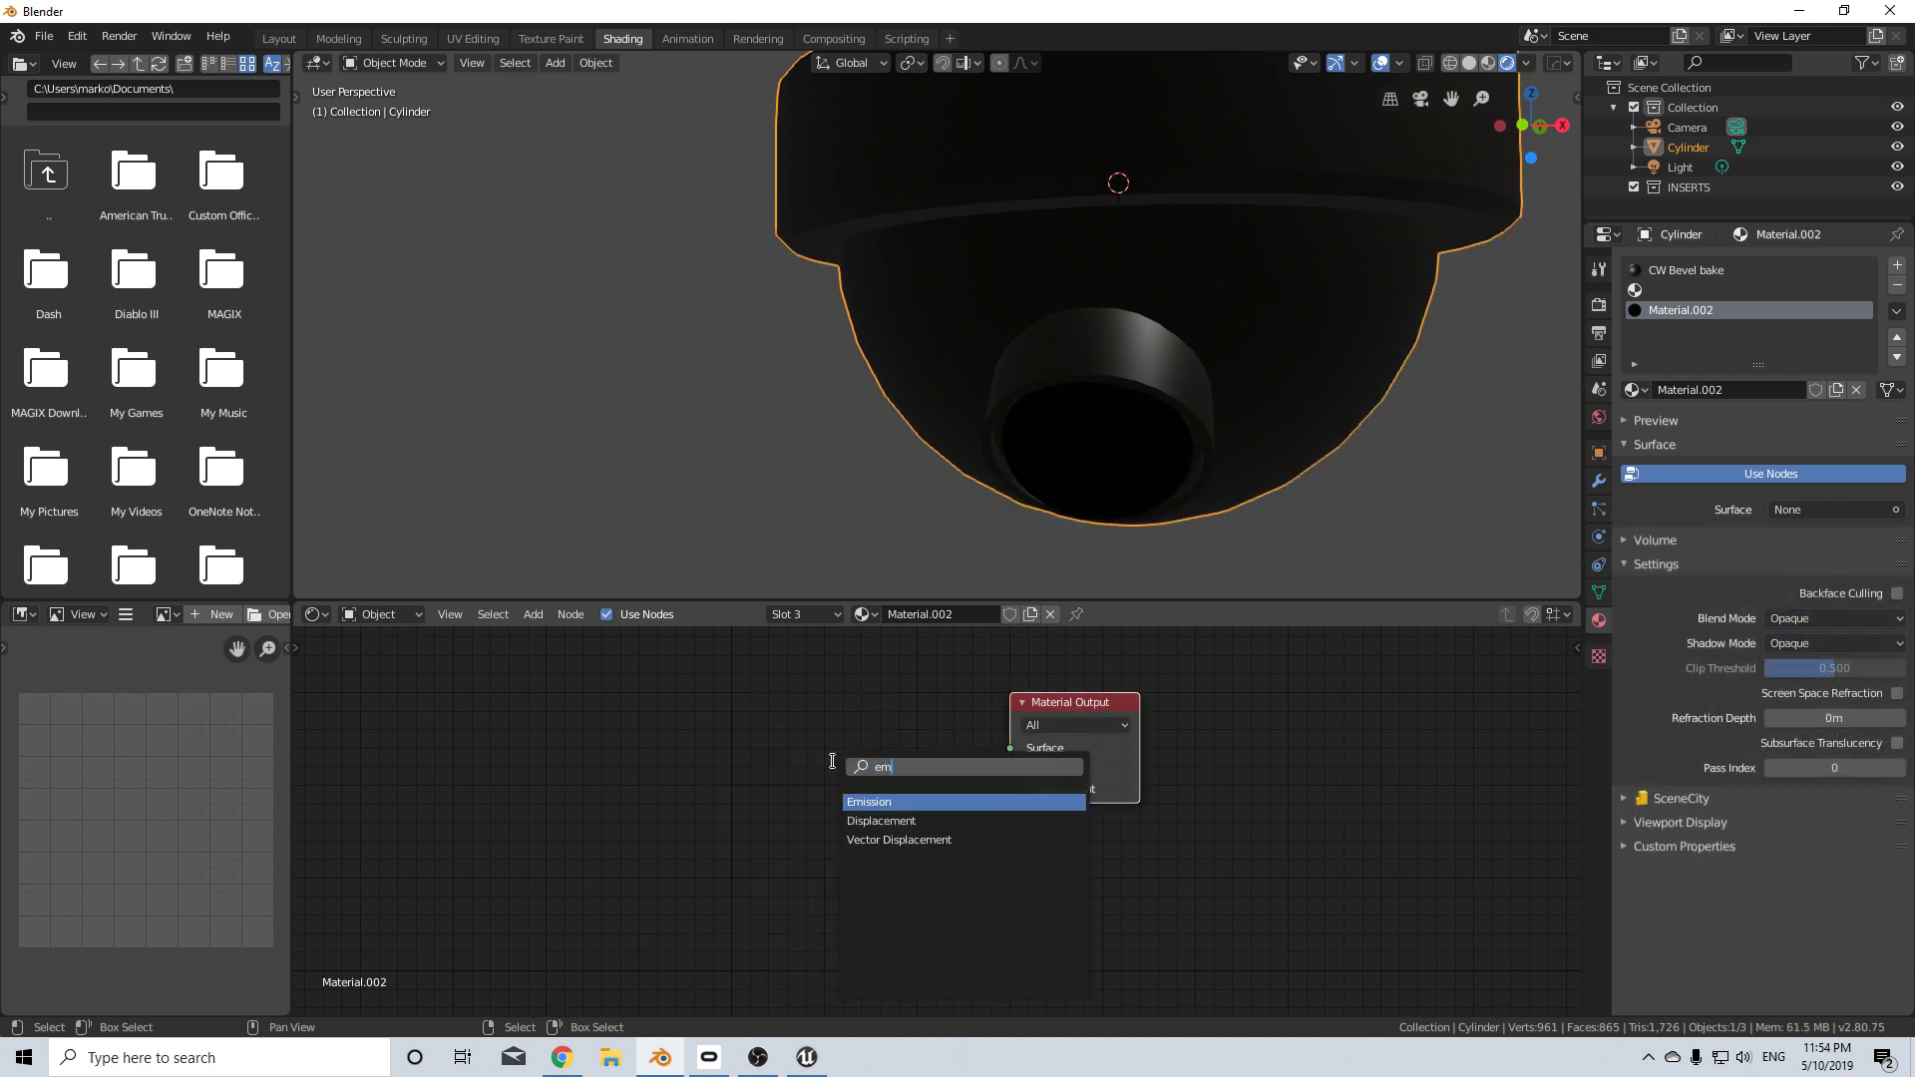
key(Return)
click(738, 705)
drag(868, 738, 1011, 748)
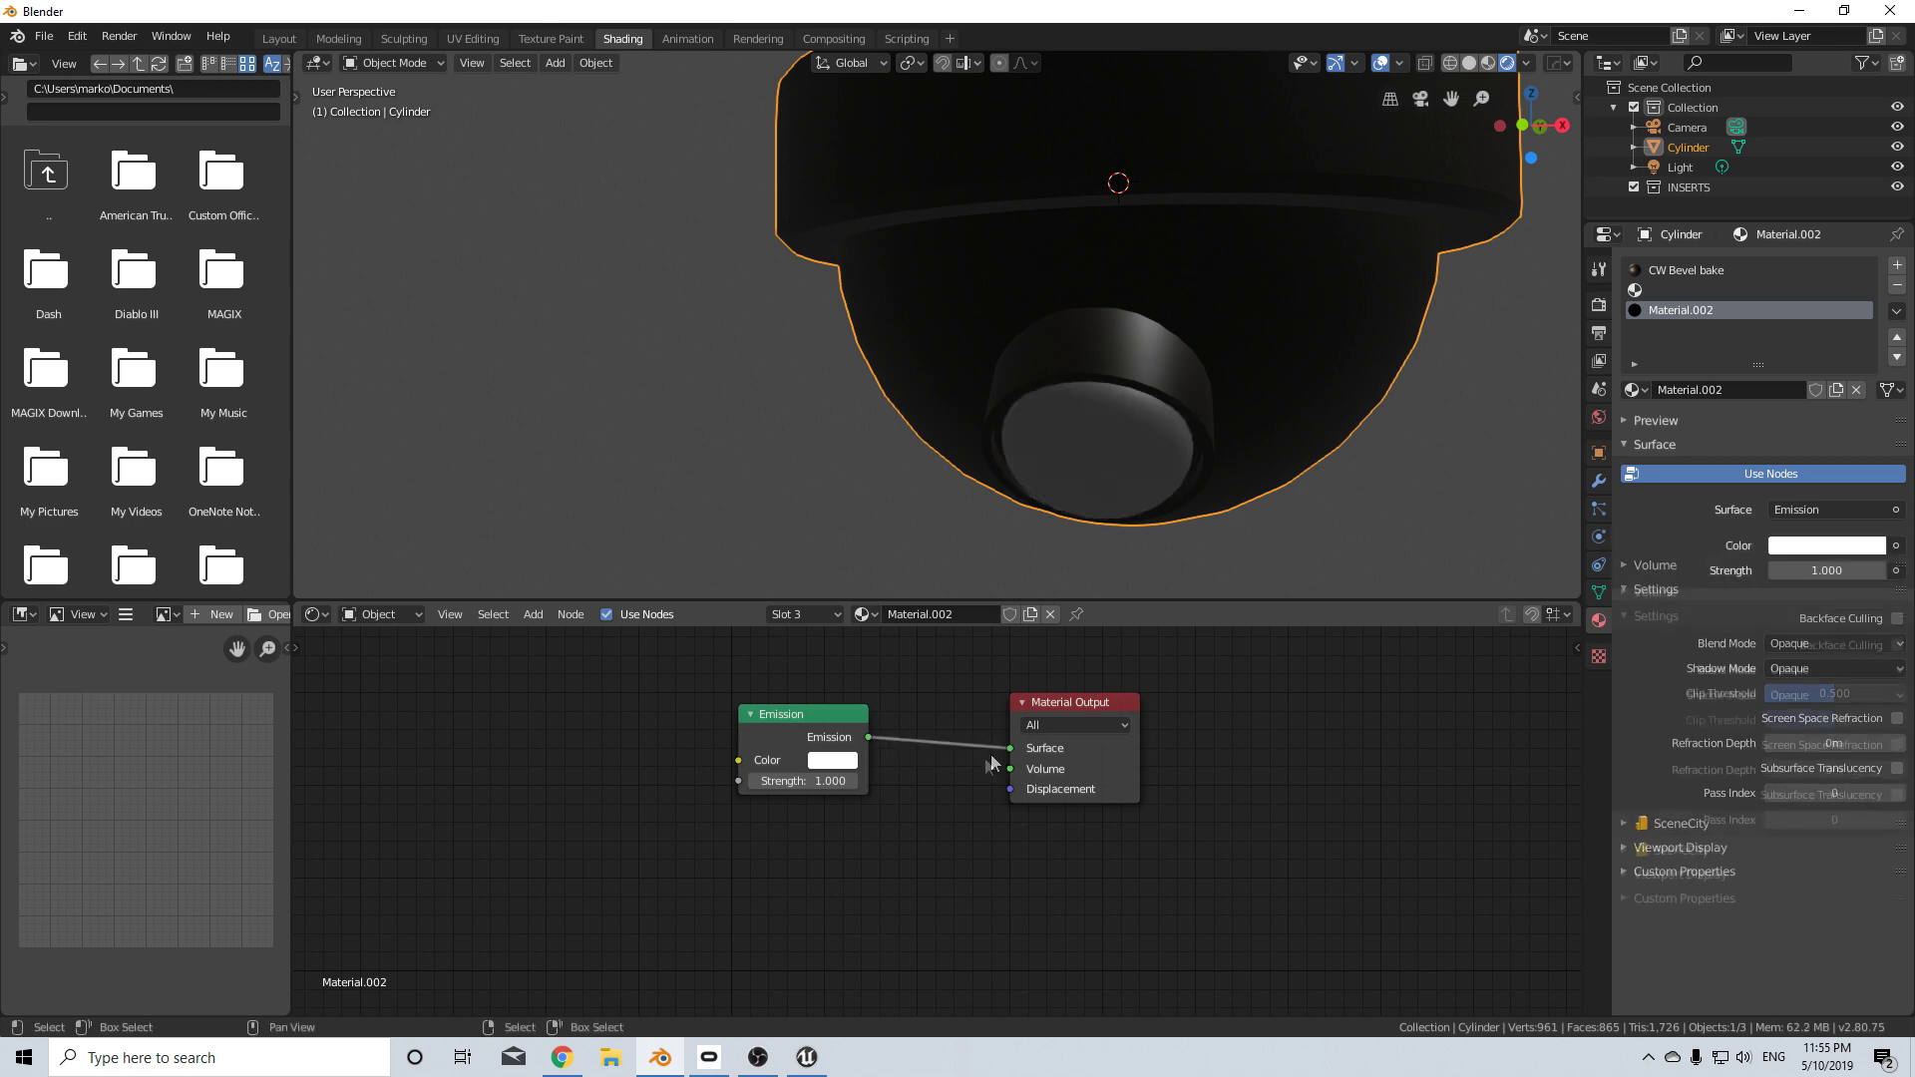
- Set the lens material's Emission strength to 3
click(826, 781)
text(3)
key(Return)
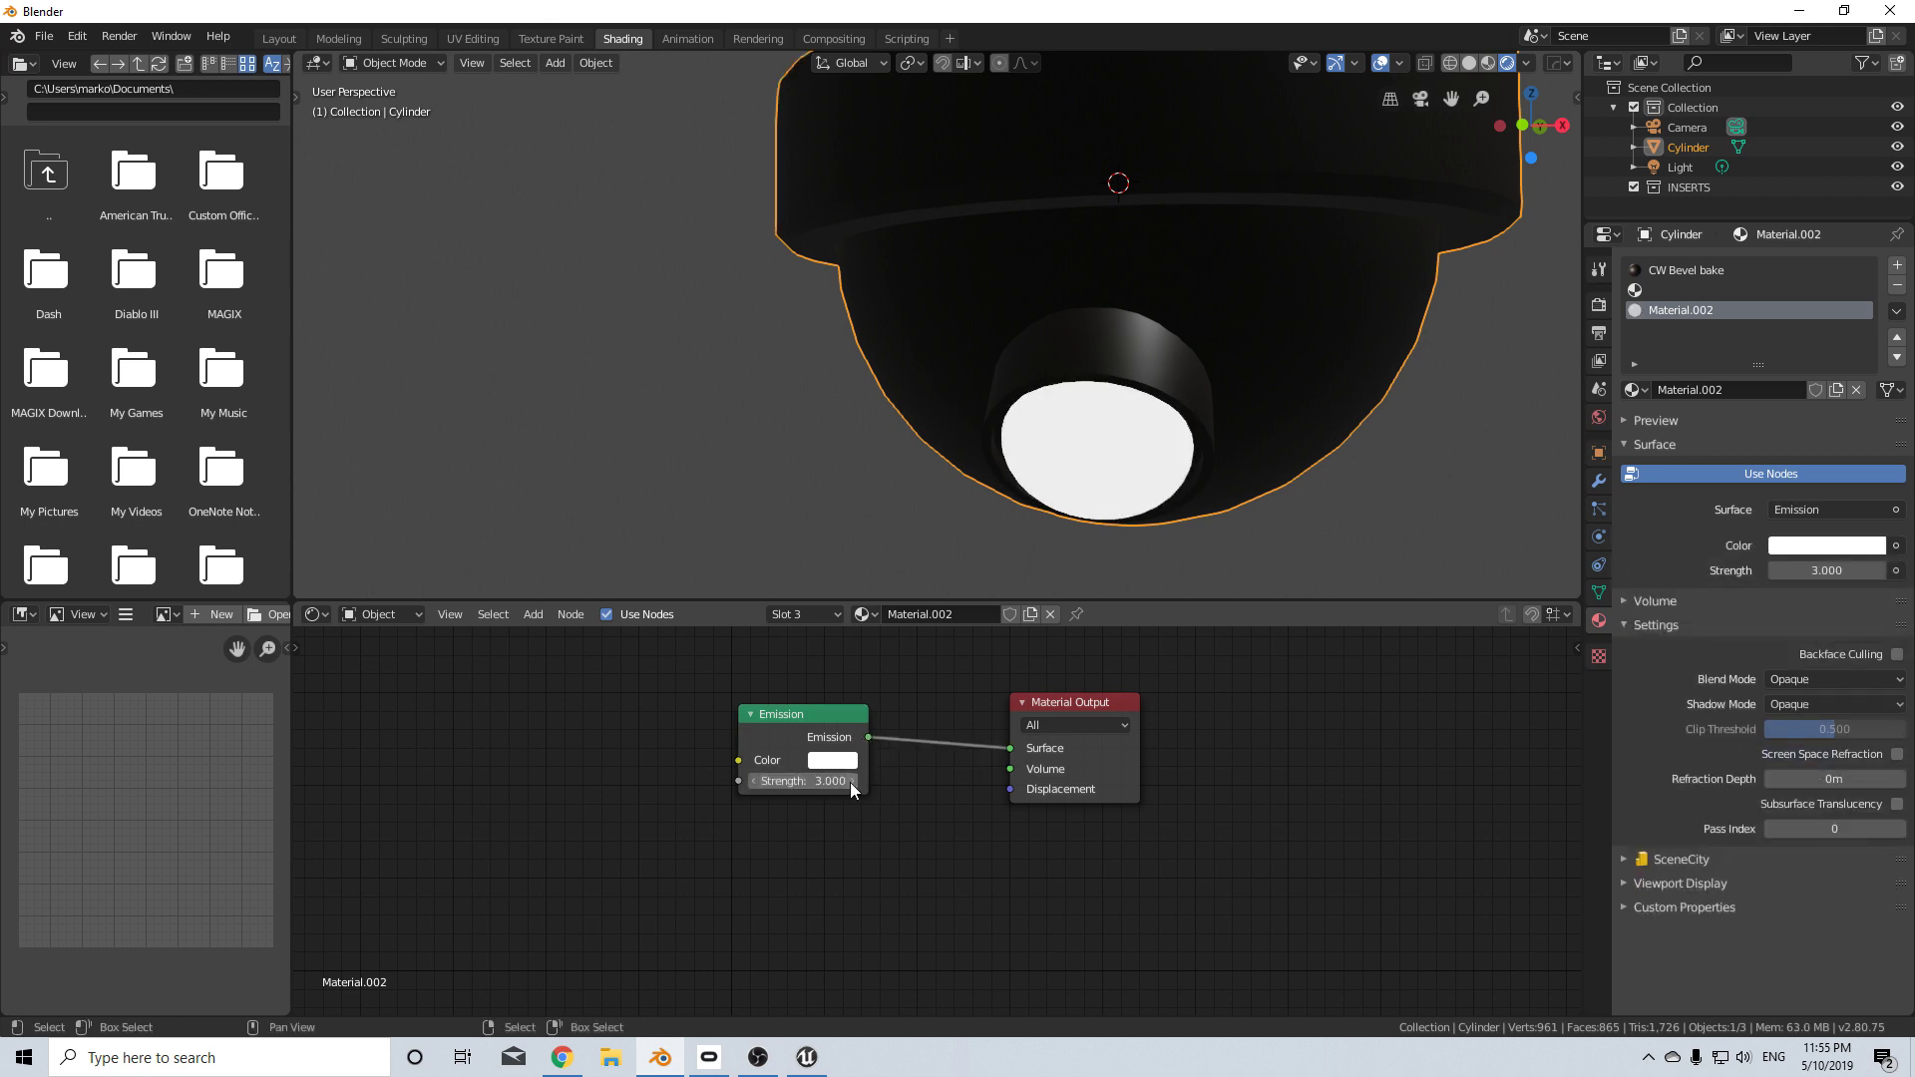
- Select the entire linked ceiling base in Edit Mode and add a fourth, empty material slot
middle_drag(1227, 498, 1242, 287)
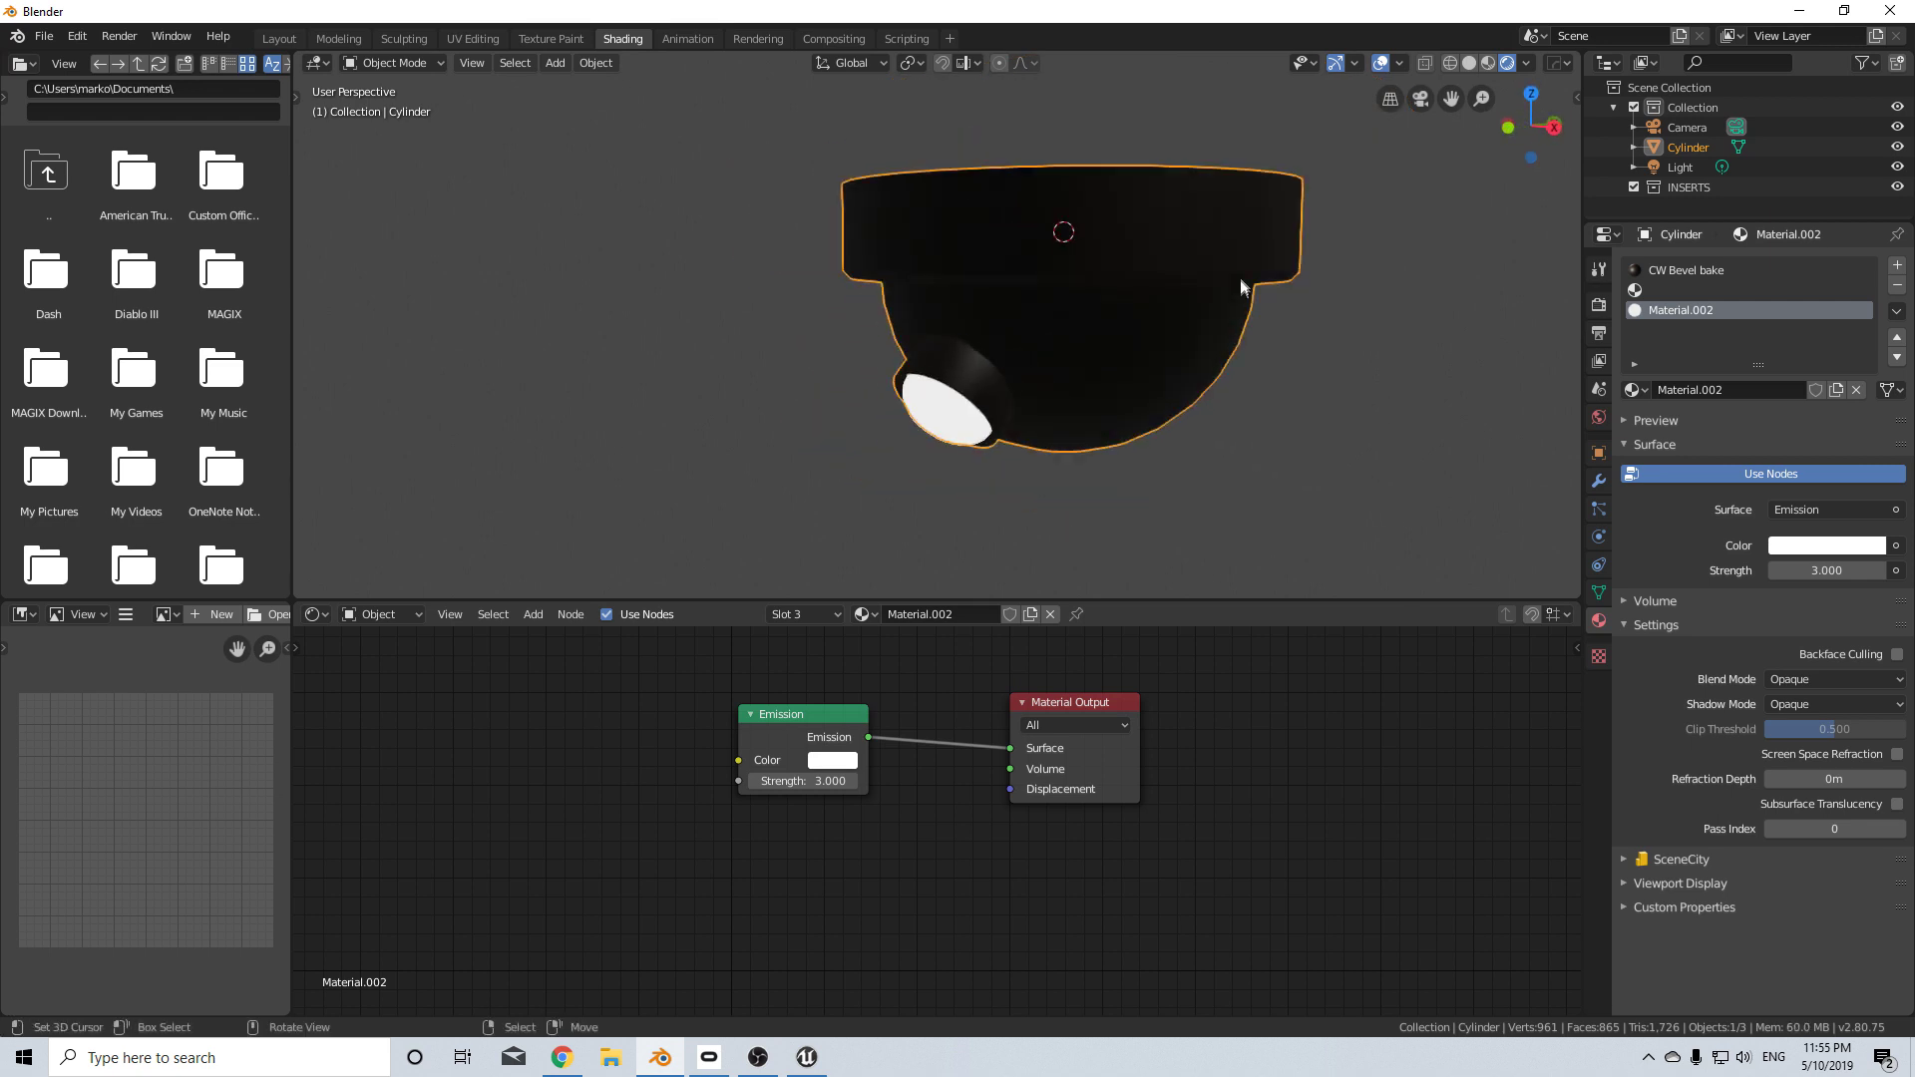
key(Tab)
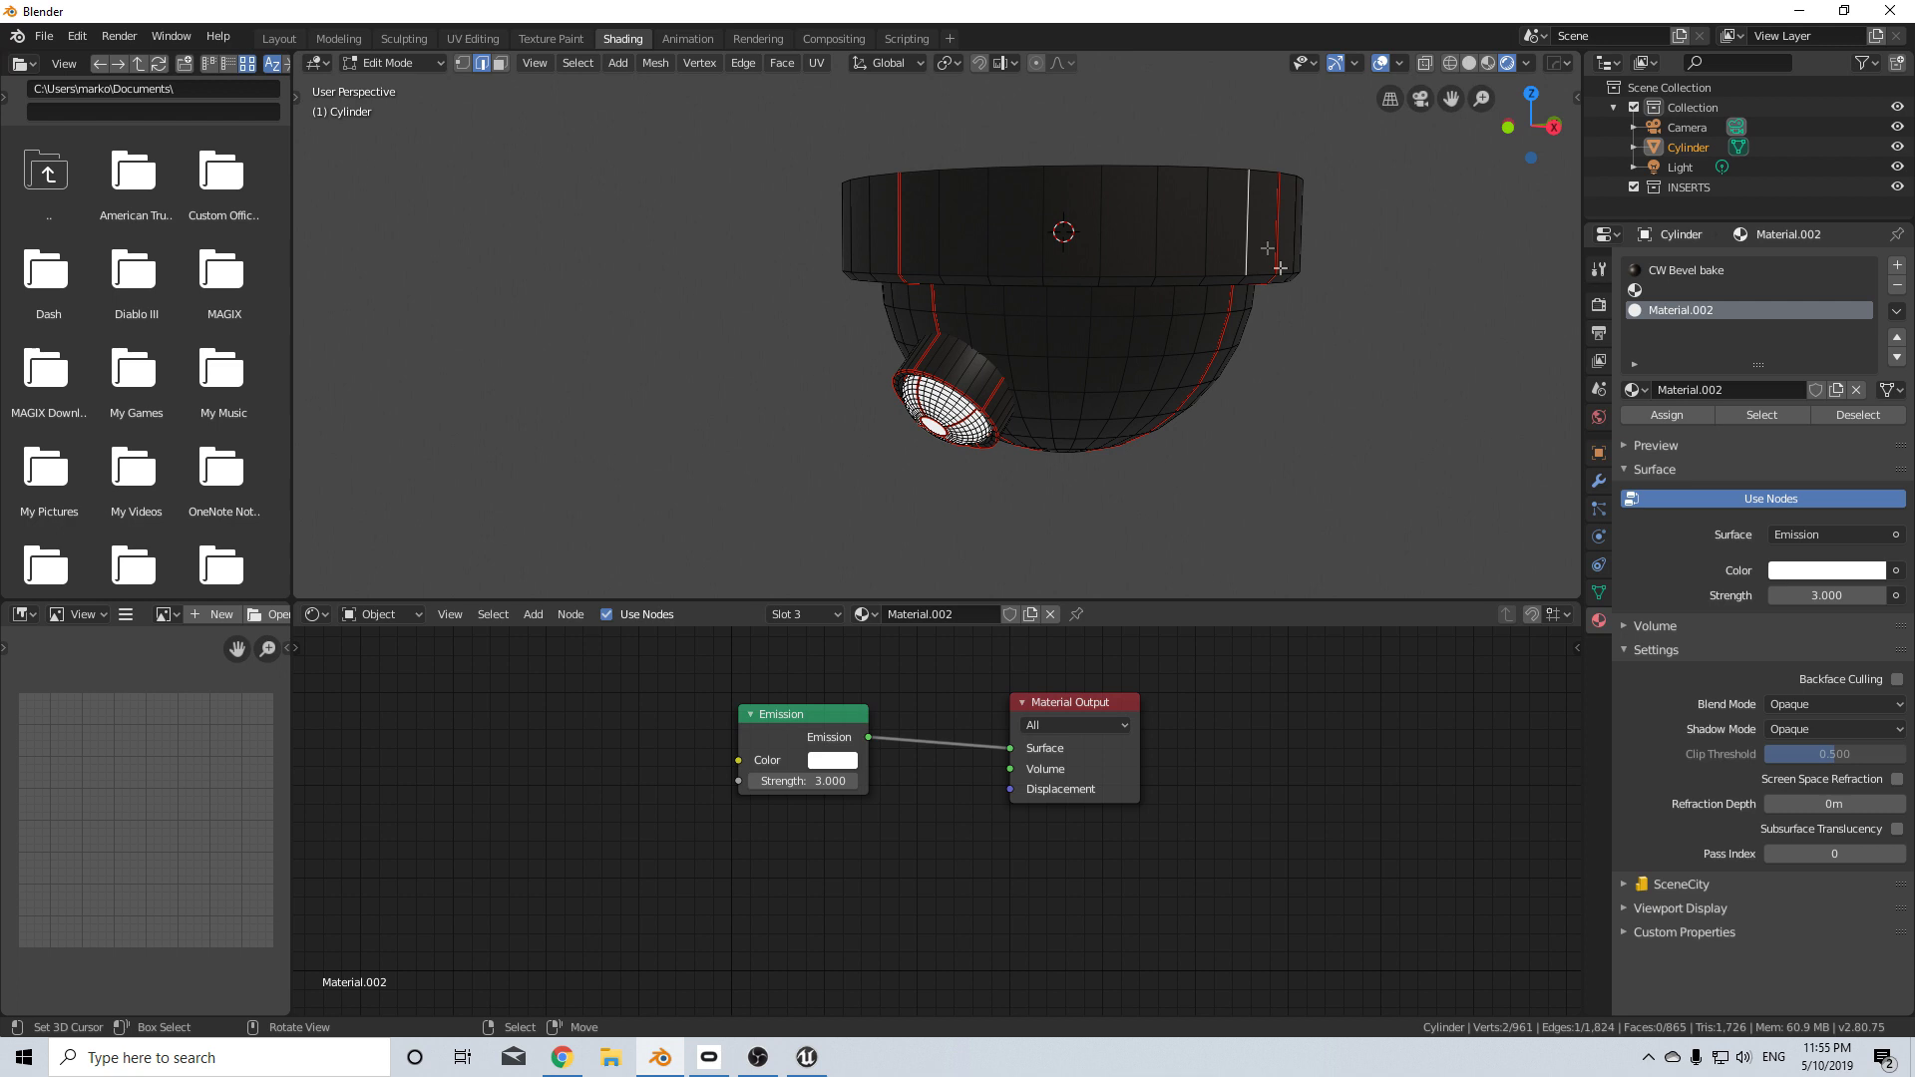
key(ctrl+l)
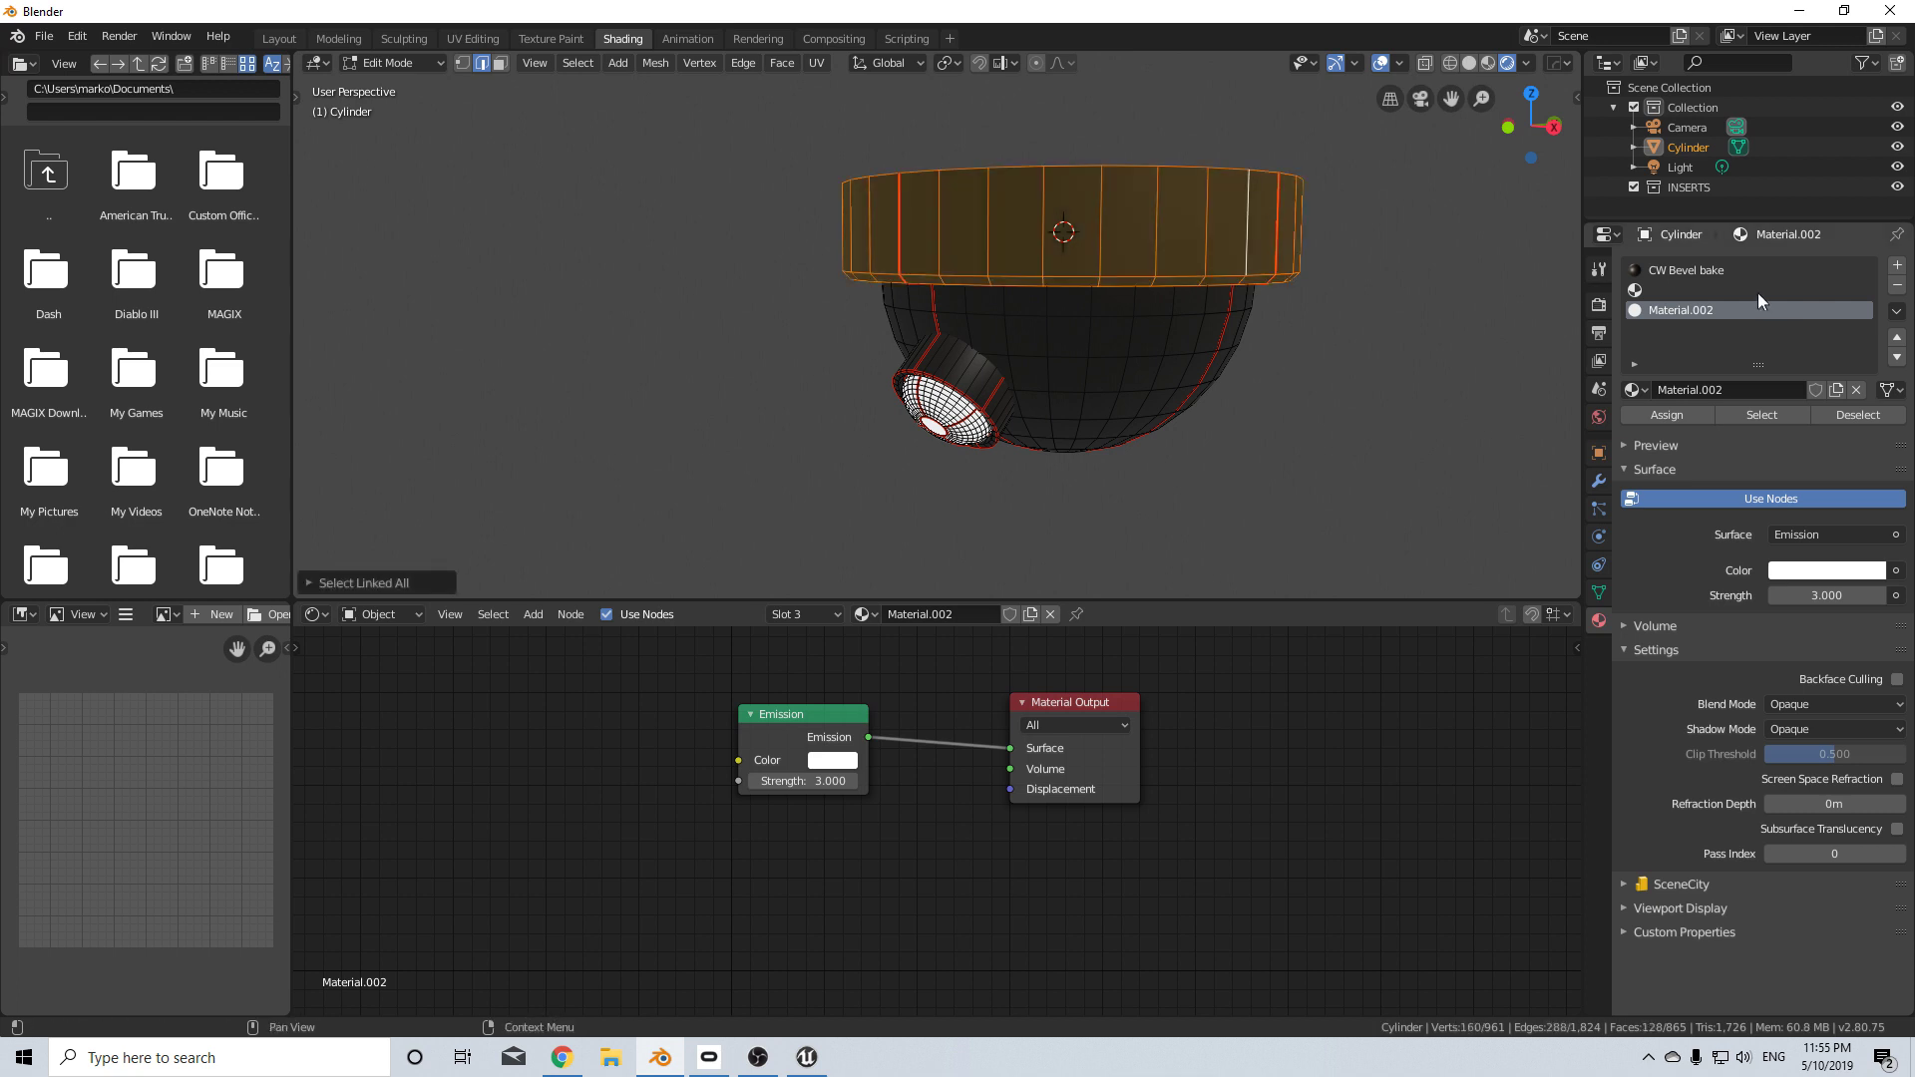
click(1898, 266)
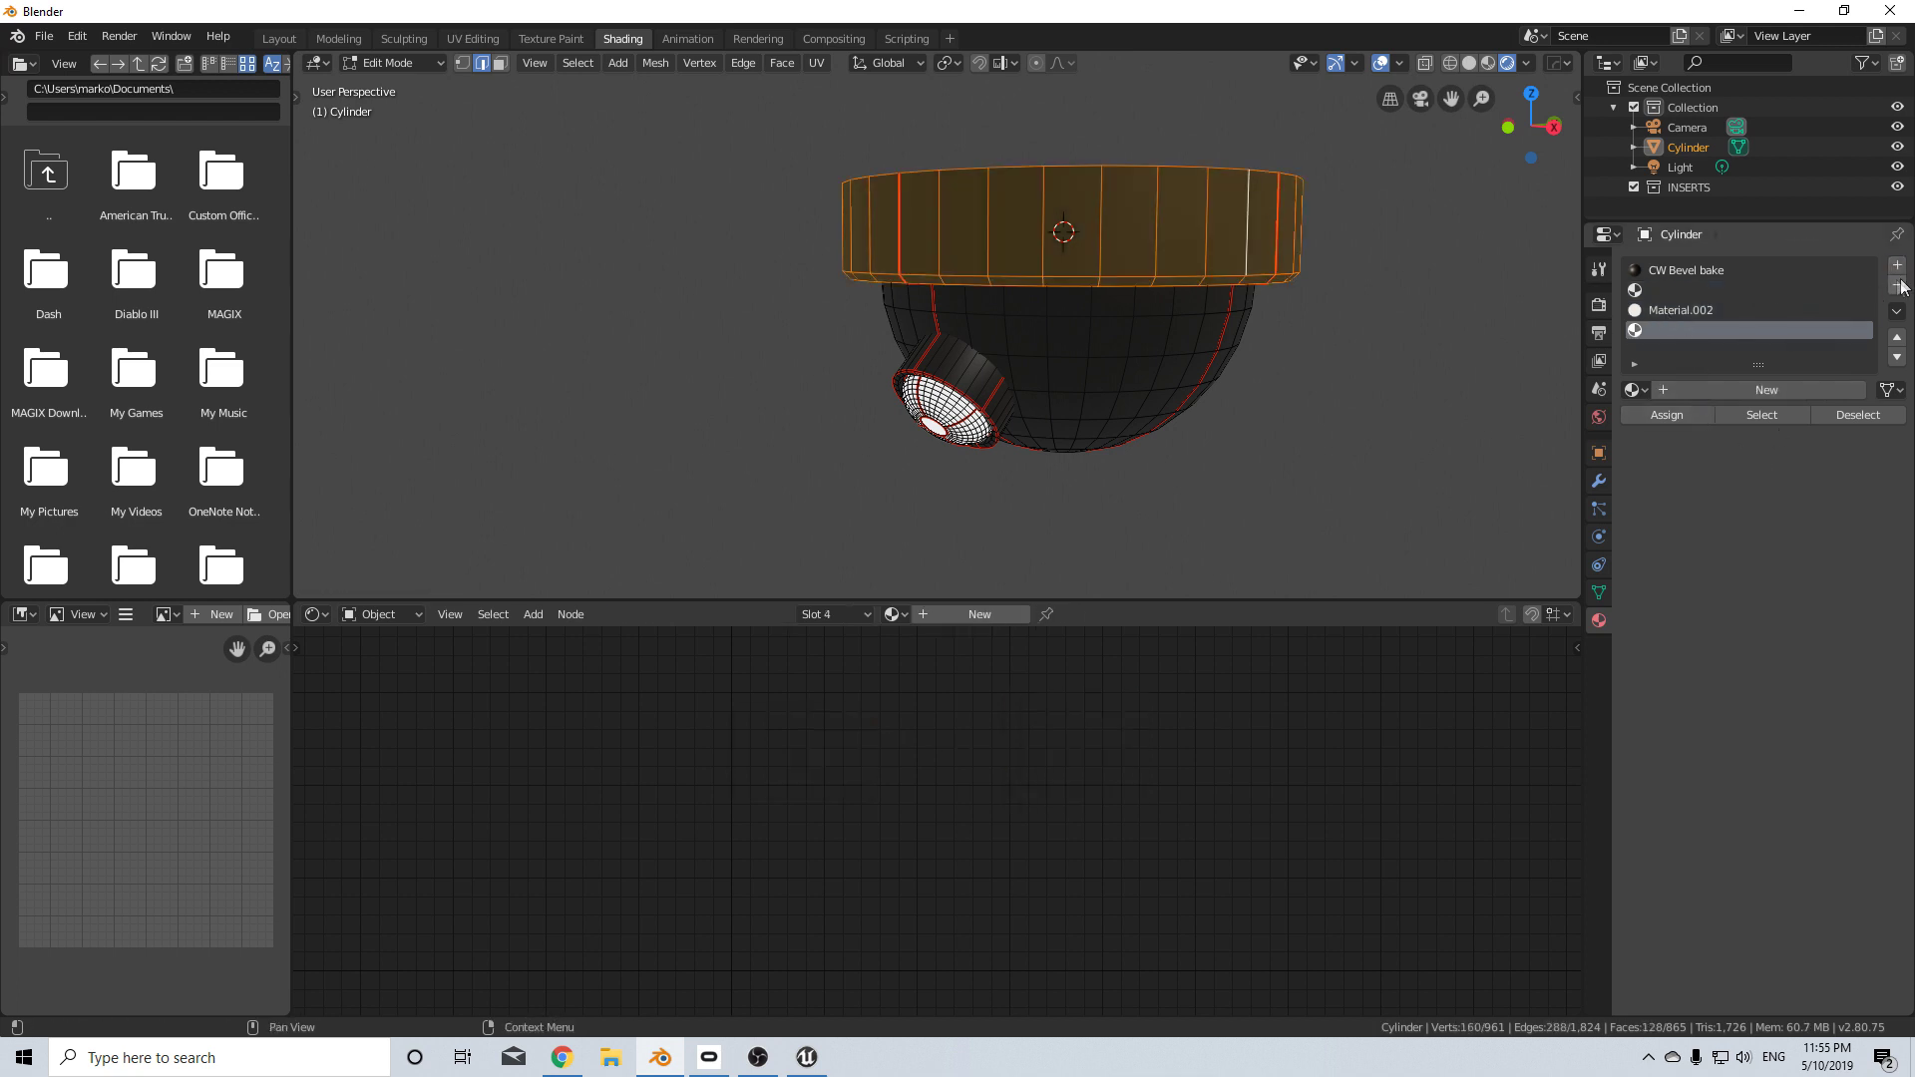
click(1898, 285)
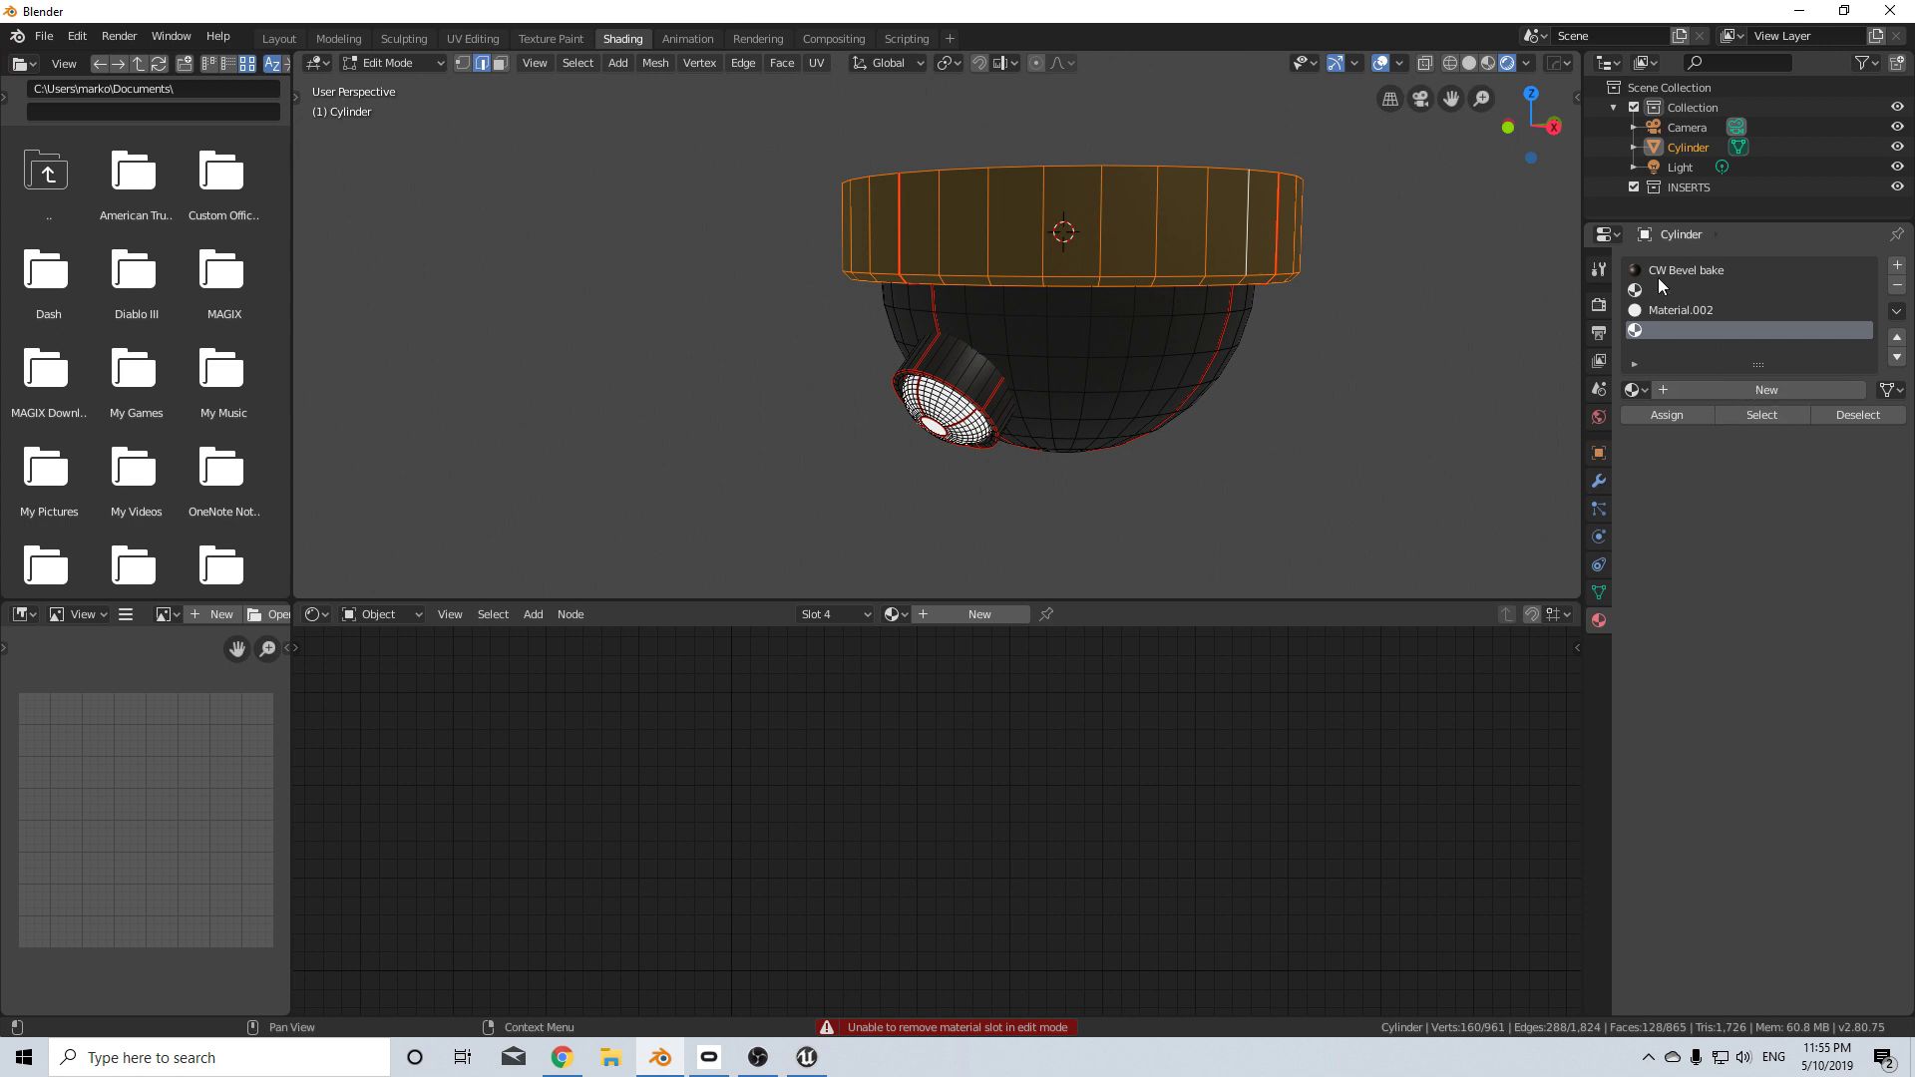
- Assign the empty second material slot to the ceiling base and inspect the camera in Object Mode
click(1658, 287)
click(1667, 417)
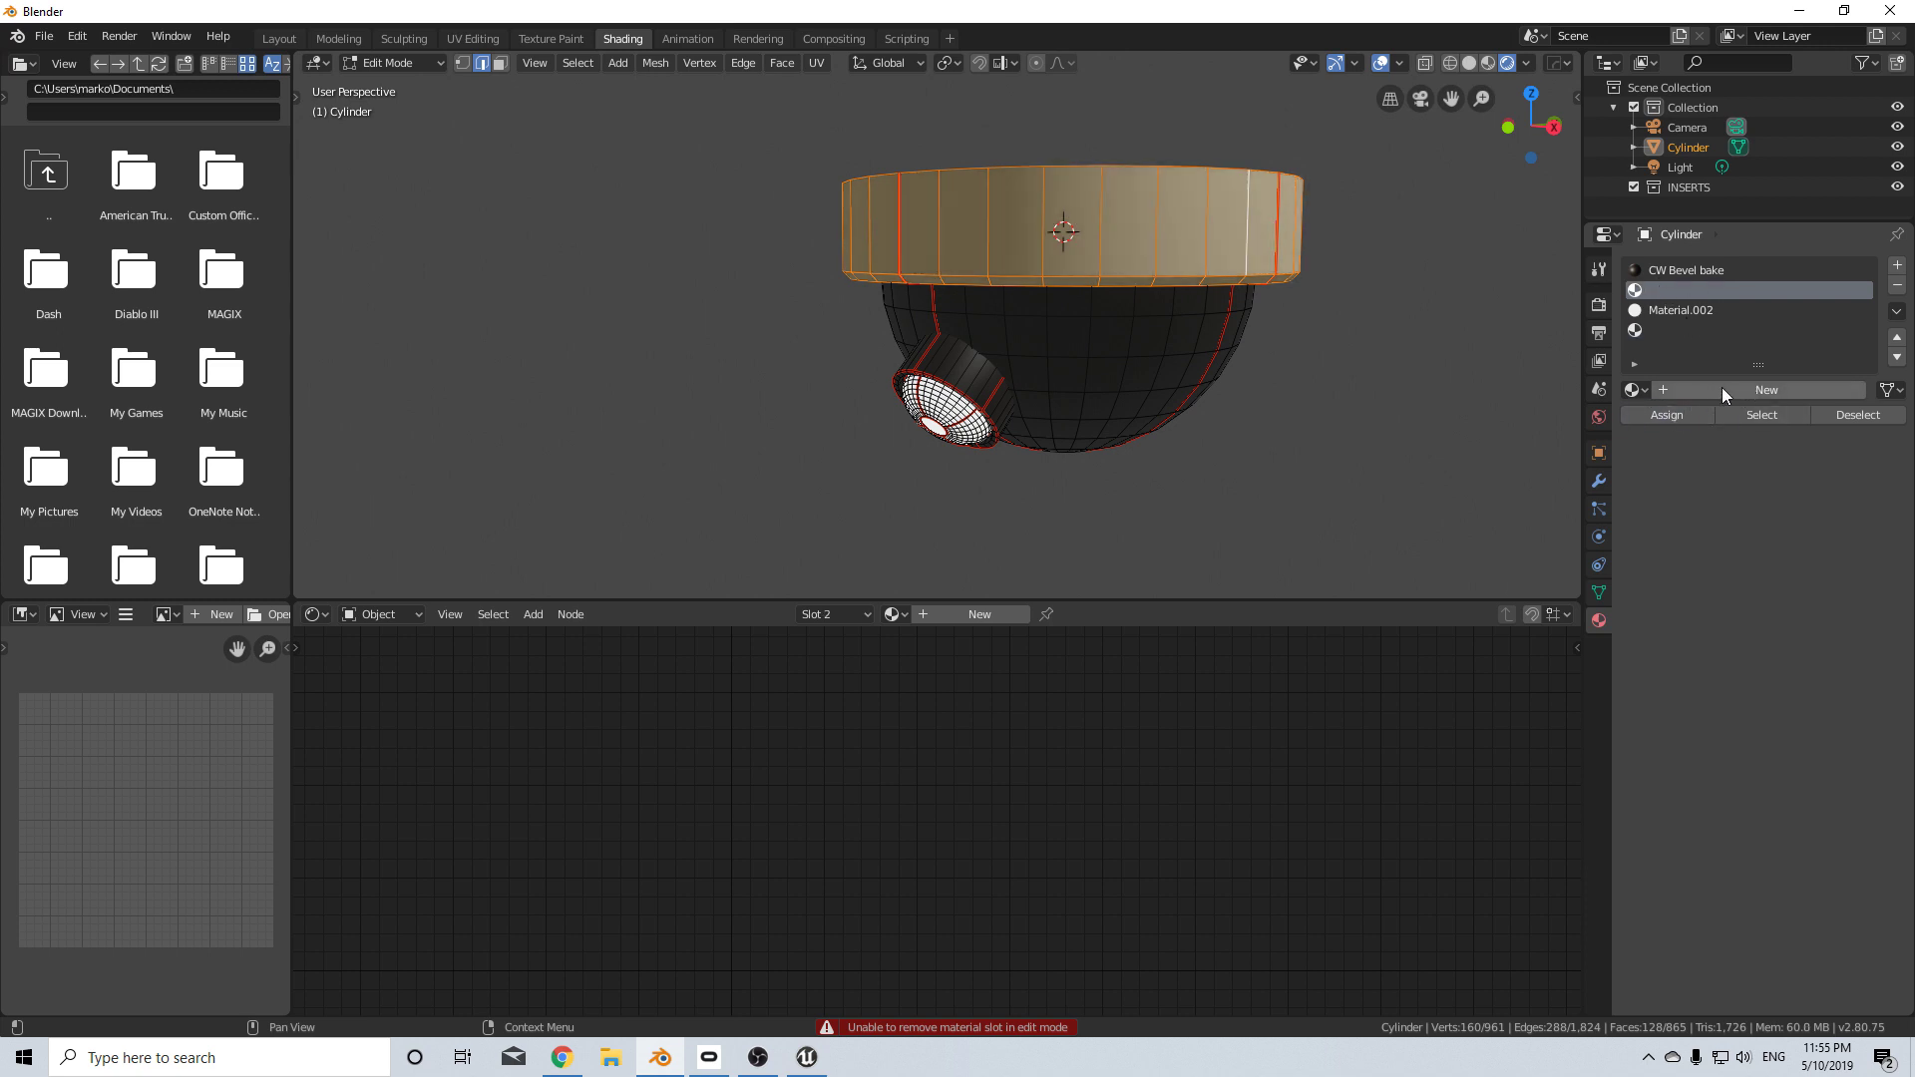
key(Tab)
middle_drag(1110, 391, 1070, 462)
scroll(1004, 375, down, 2)
scroll(976, 437, up, 4)
- Add a loop cut around the lens housing in Edit Mode, slid to about -0.70 near its outer rim
key(Tab)
scroll(923, 432, up, 3)
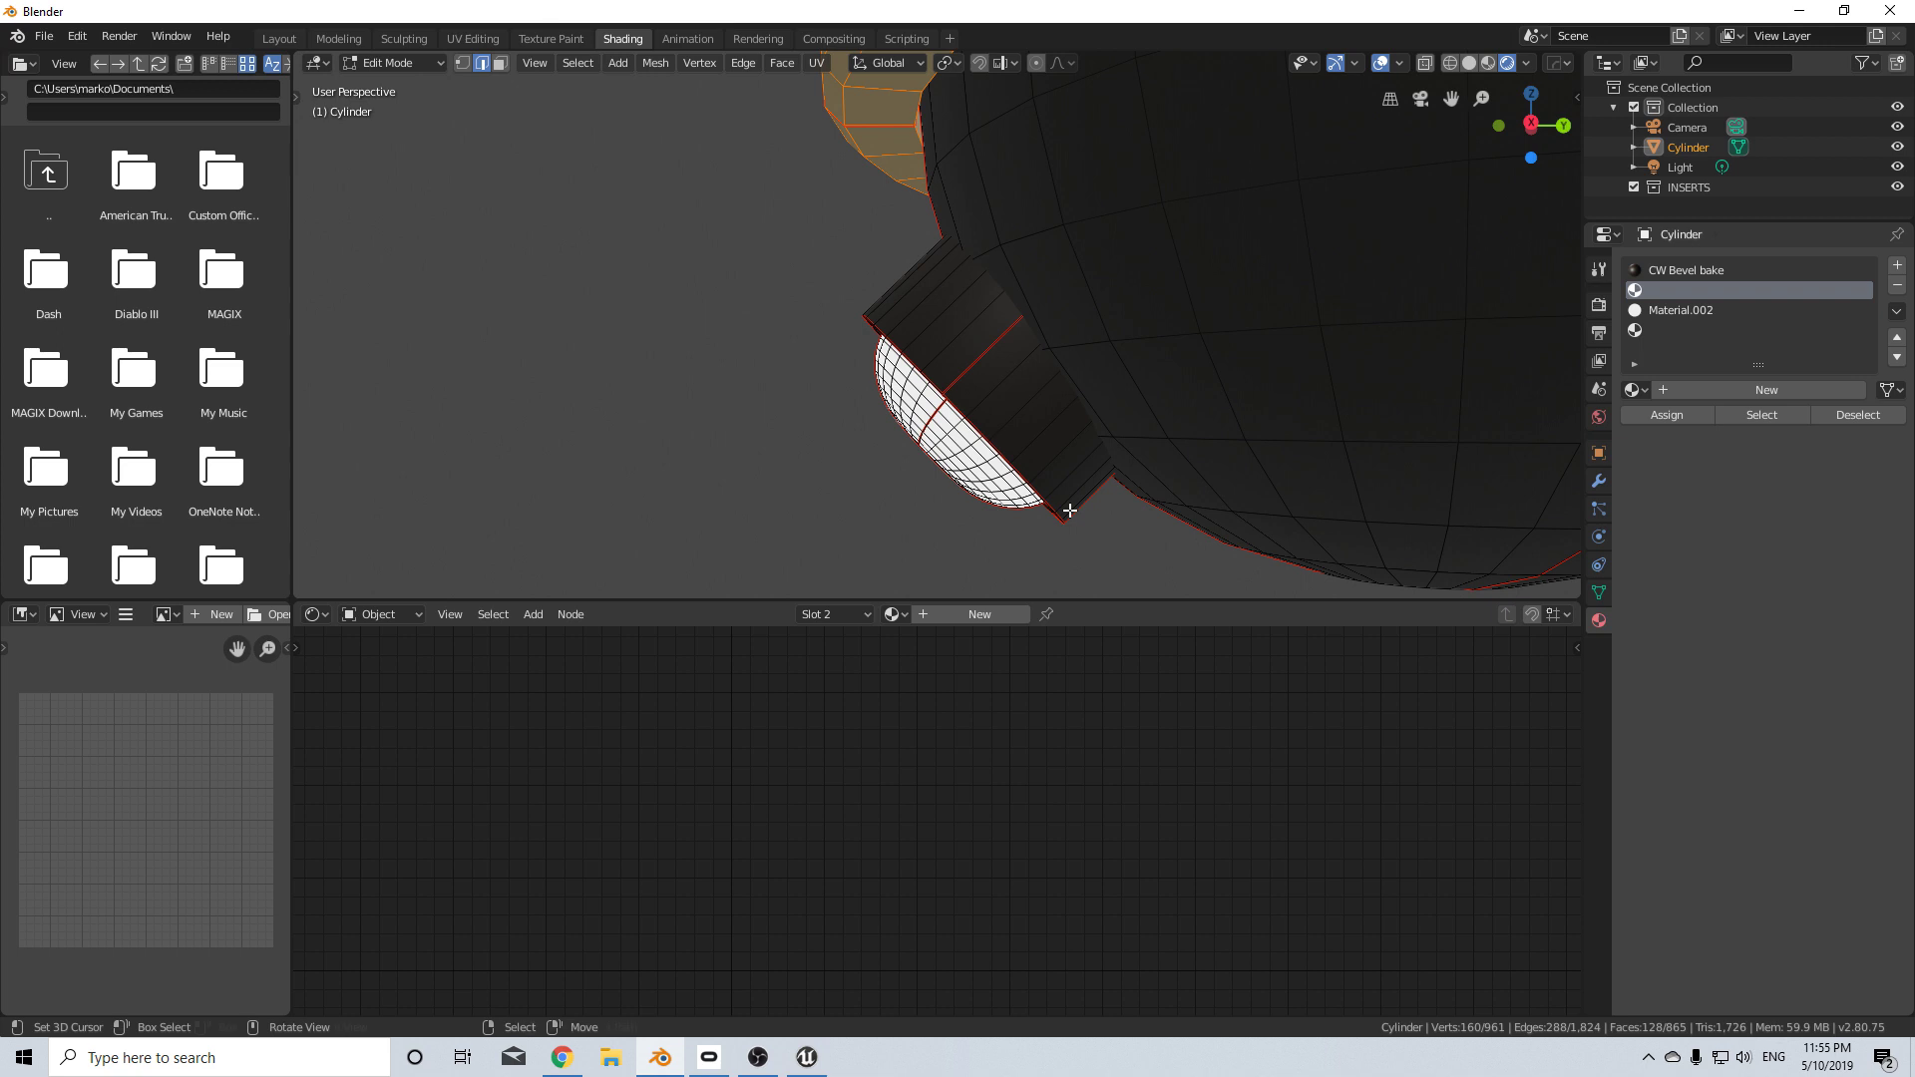
key(ctrl+r)
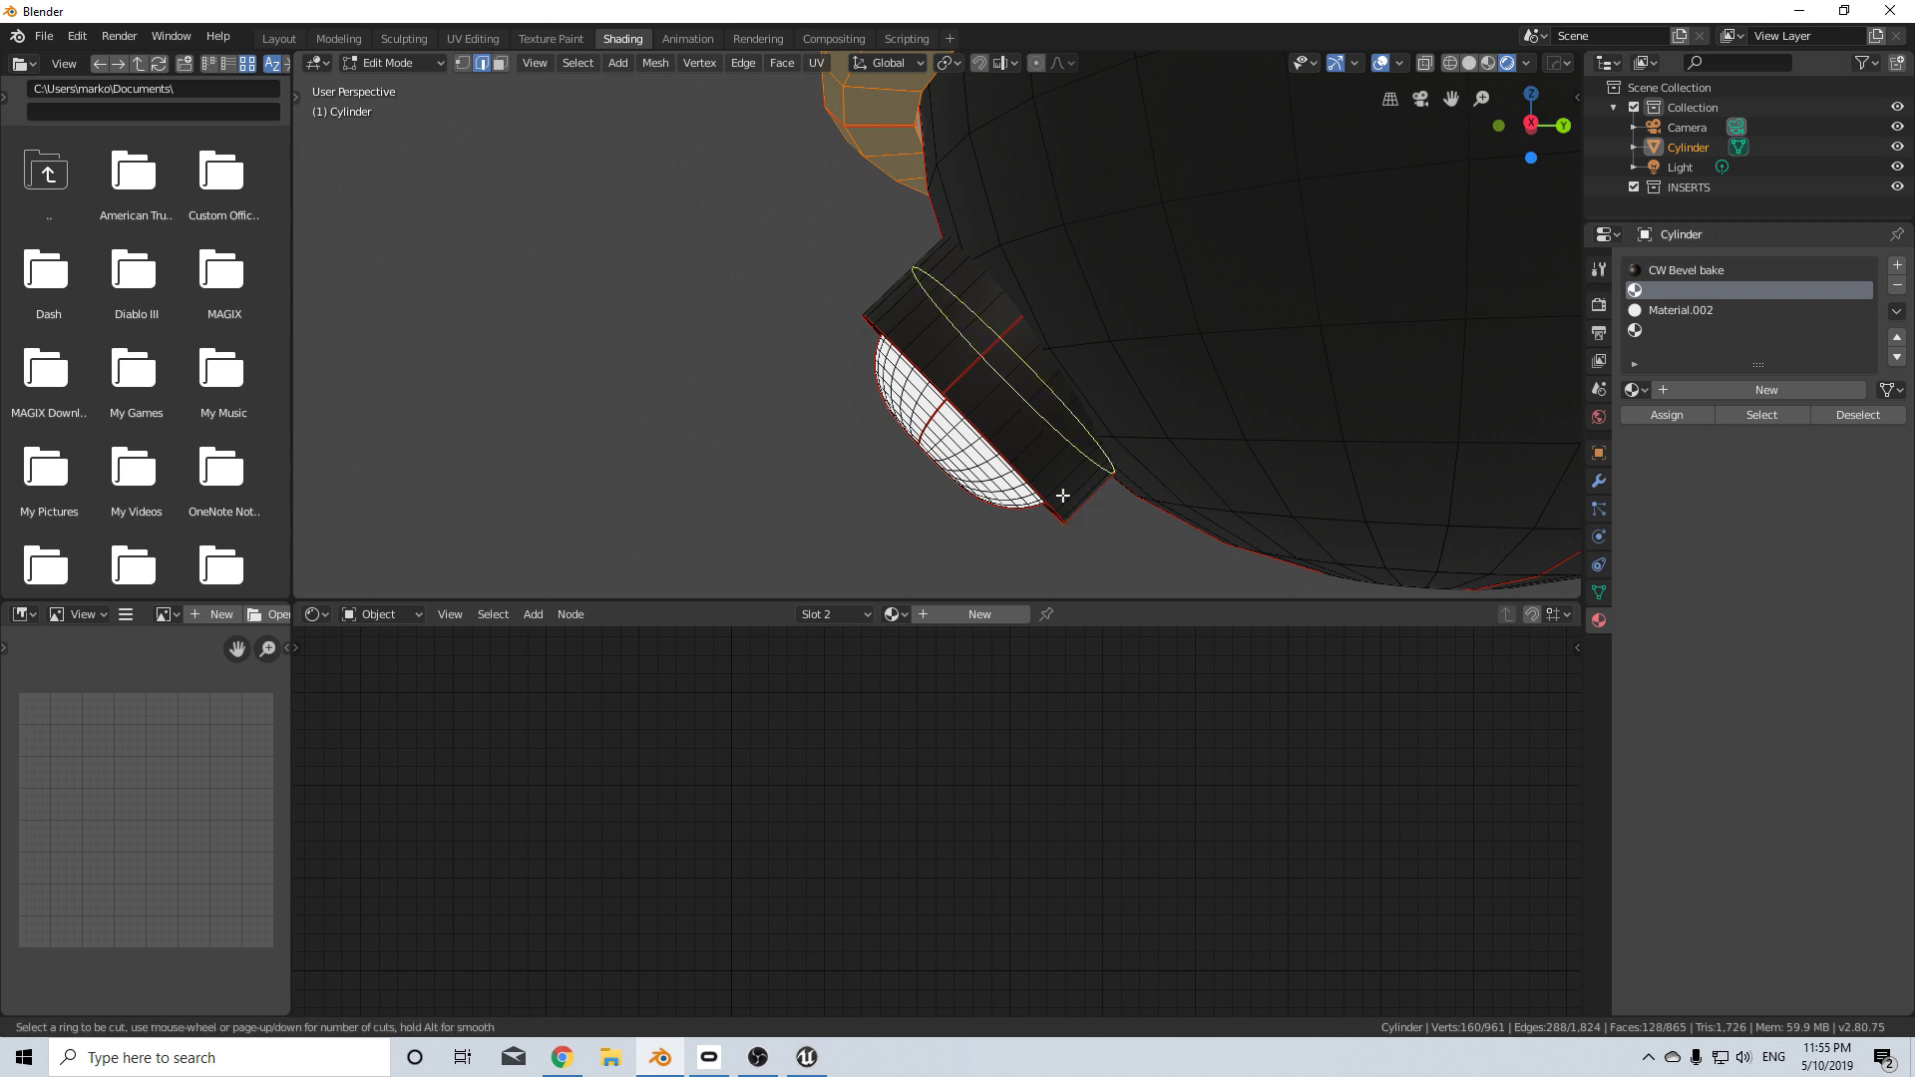
click(1063, 495)
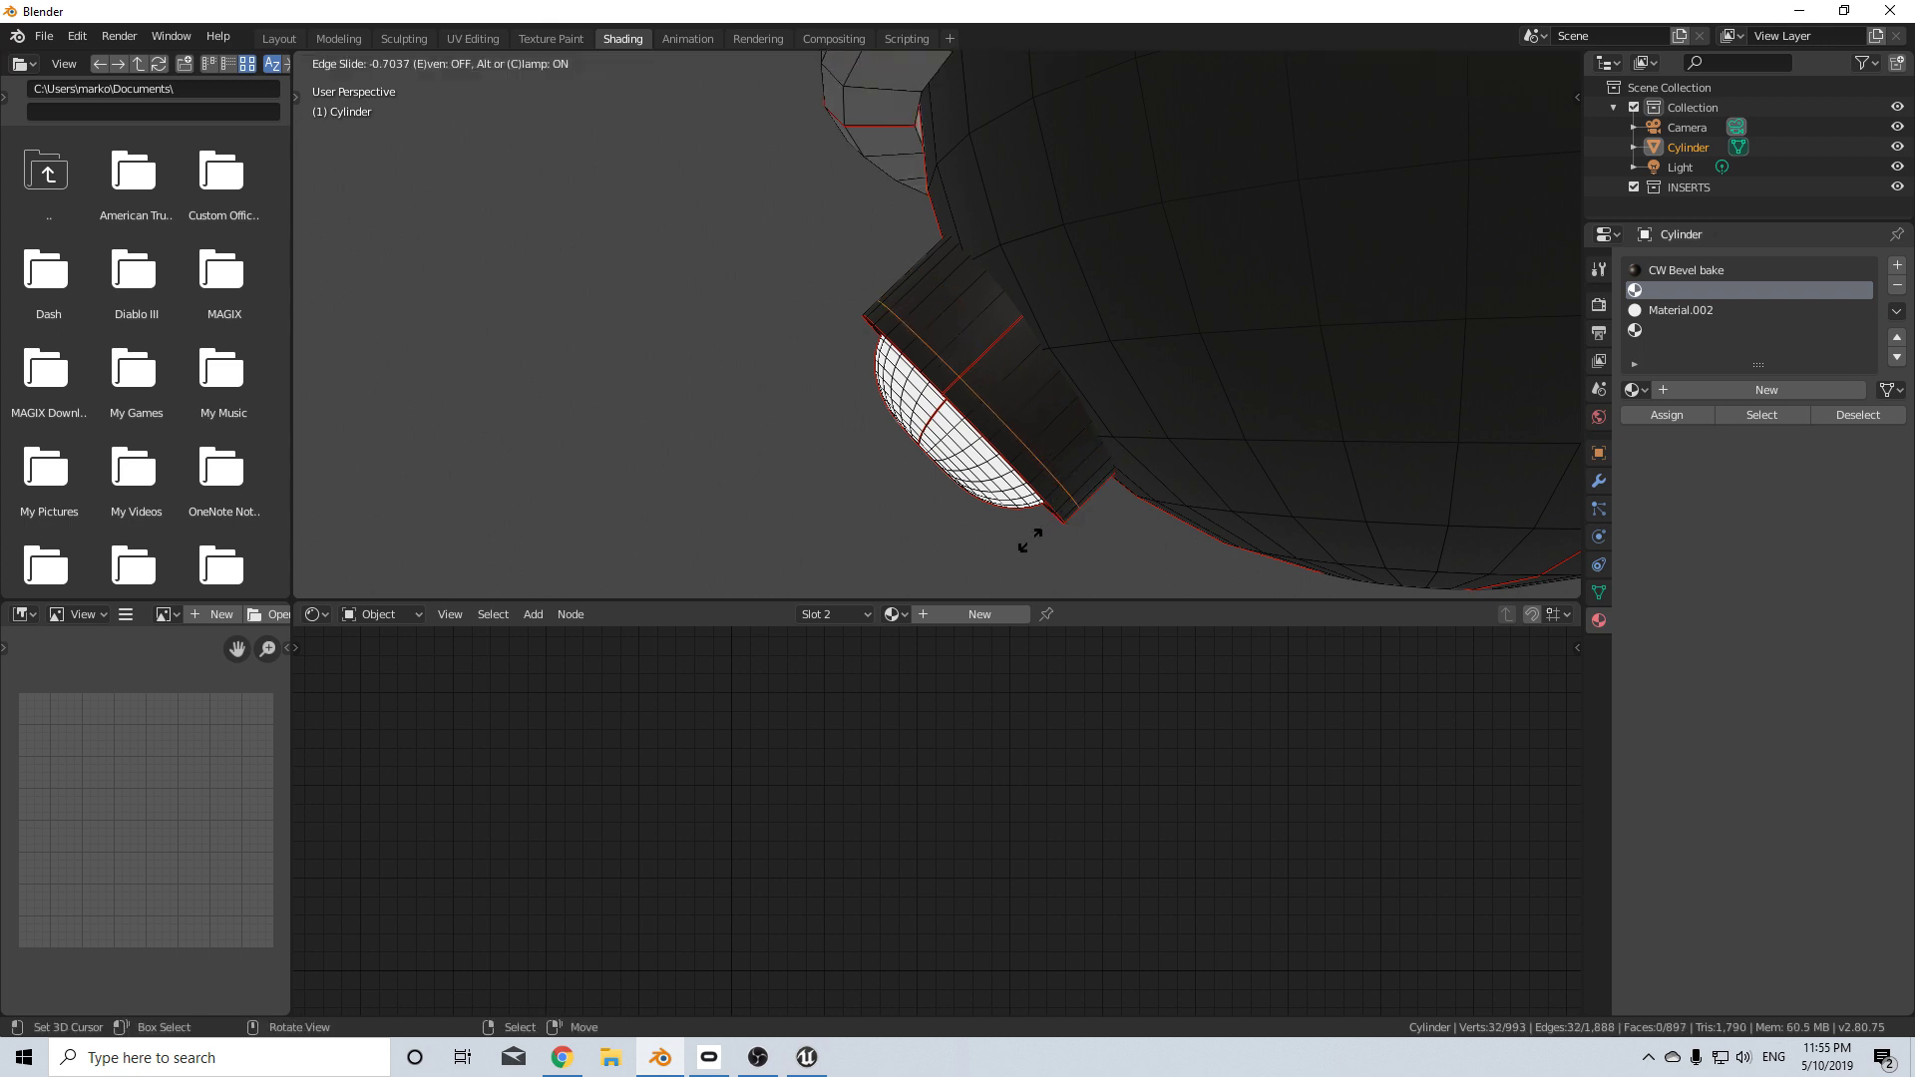
click(1031, 537)
- Bevel the new loop cut around the lens housing into a narrow band with a single segment, about 0.004 m wide
scroll(1068, 503, up, 2)
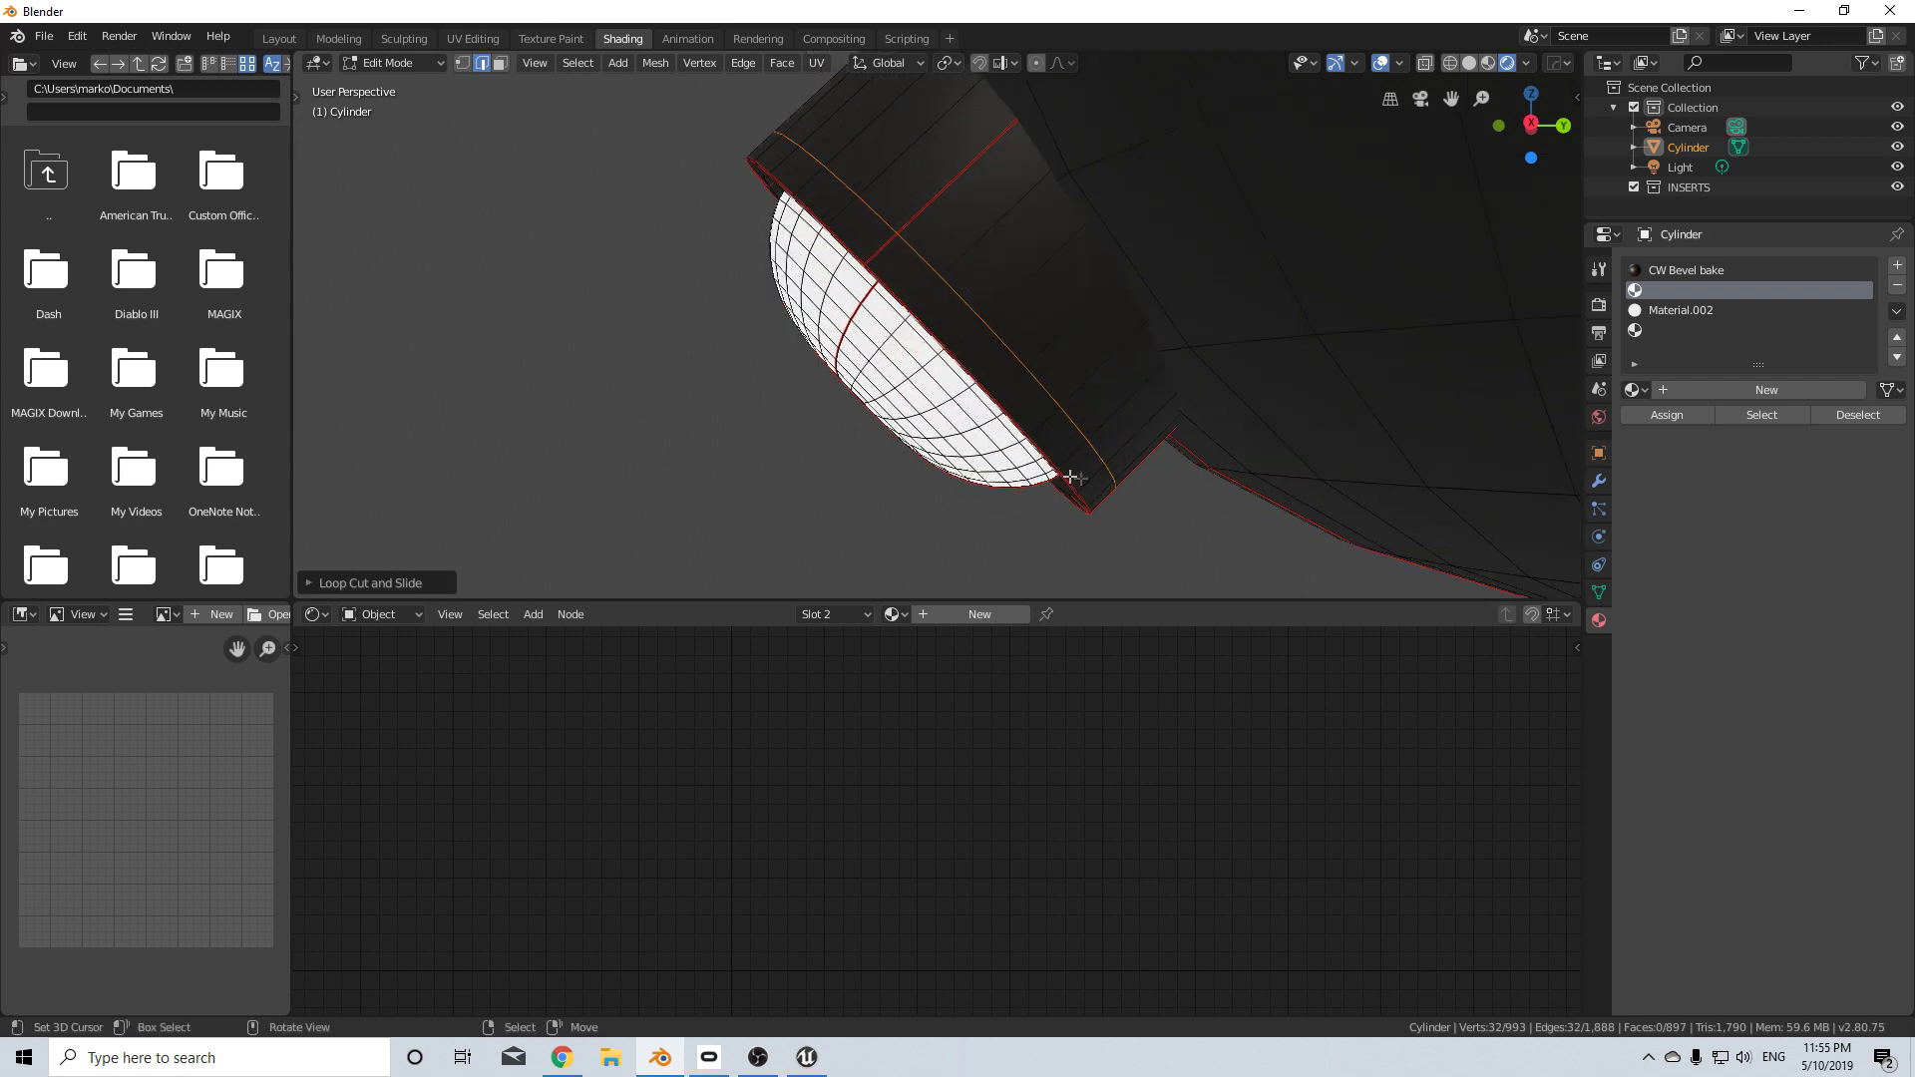
key(ctrl+b)
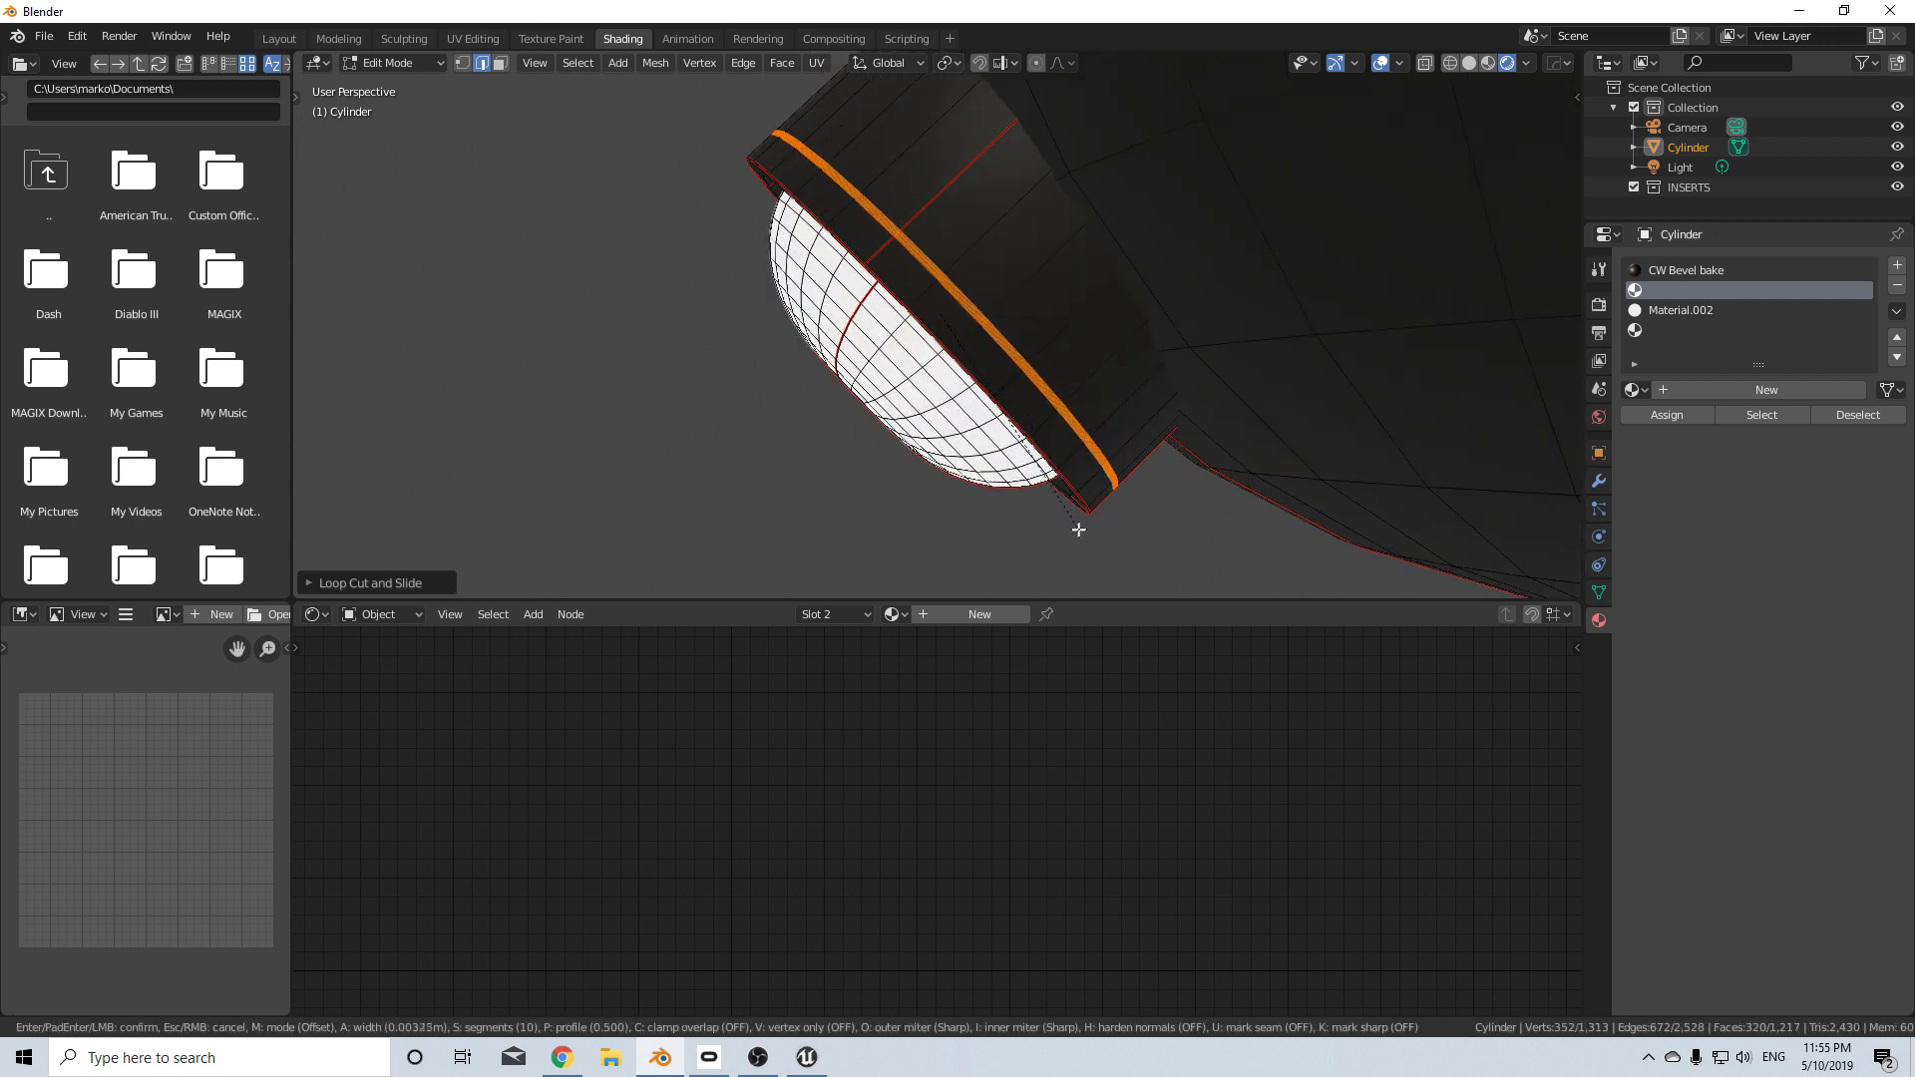
scroll(1076, 534, down, 10)
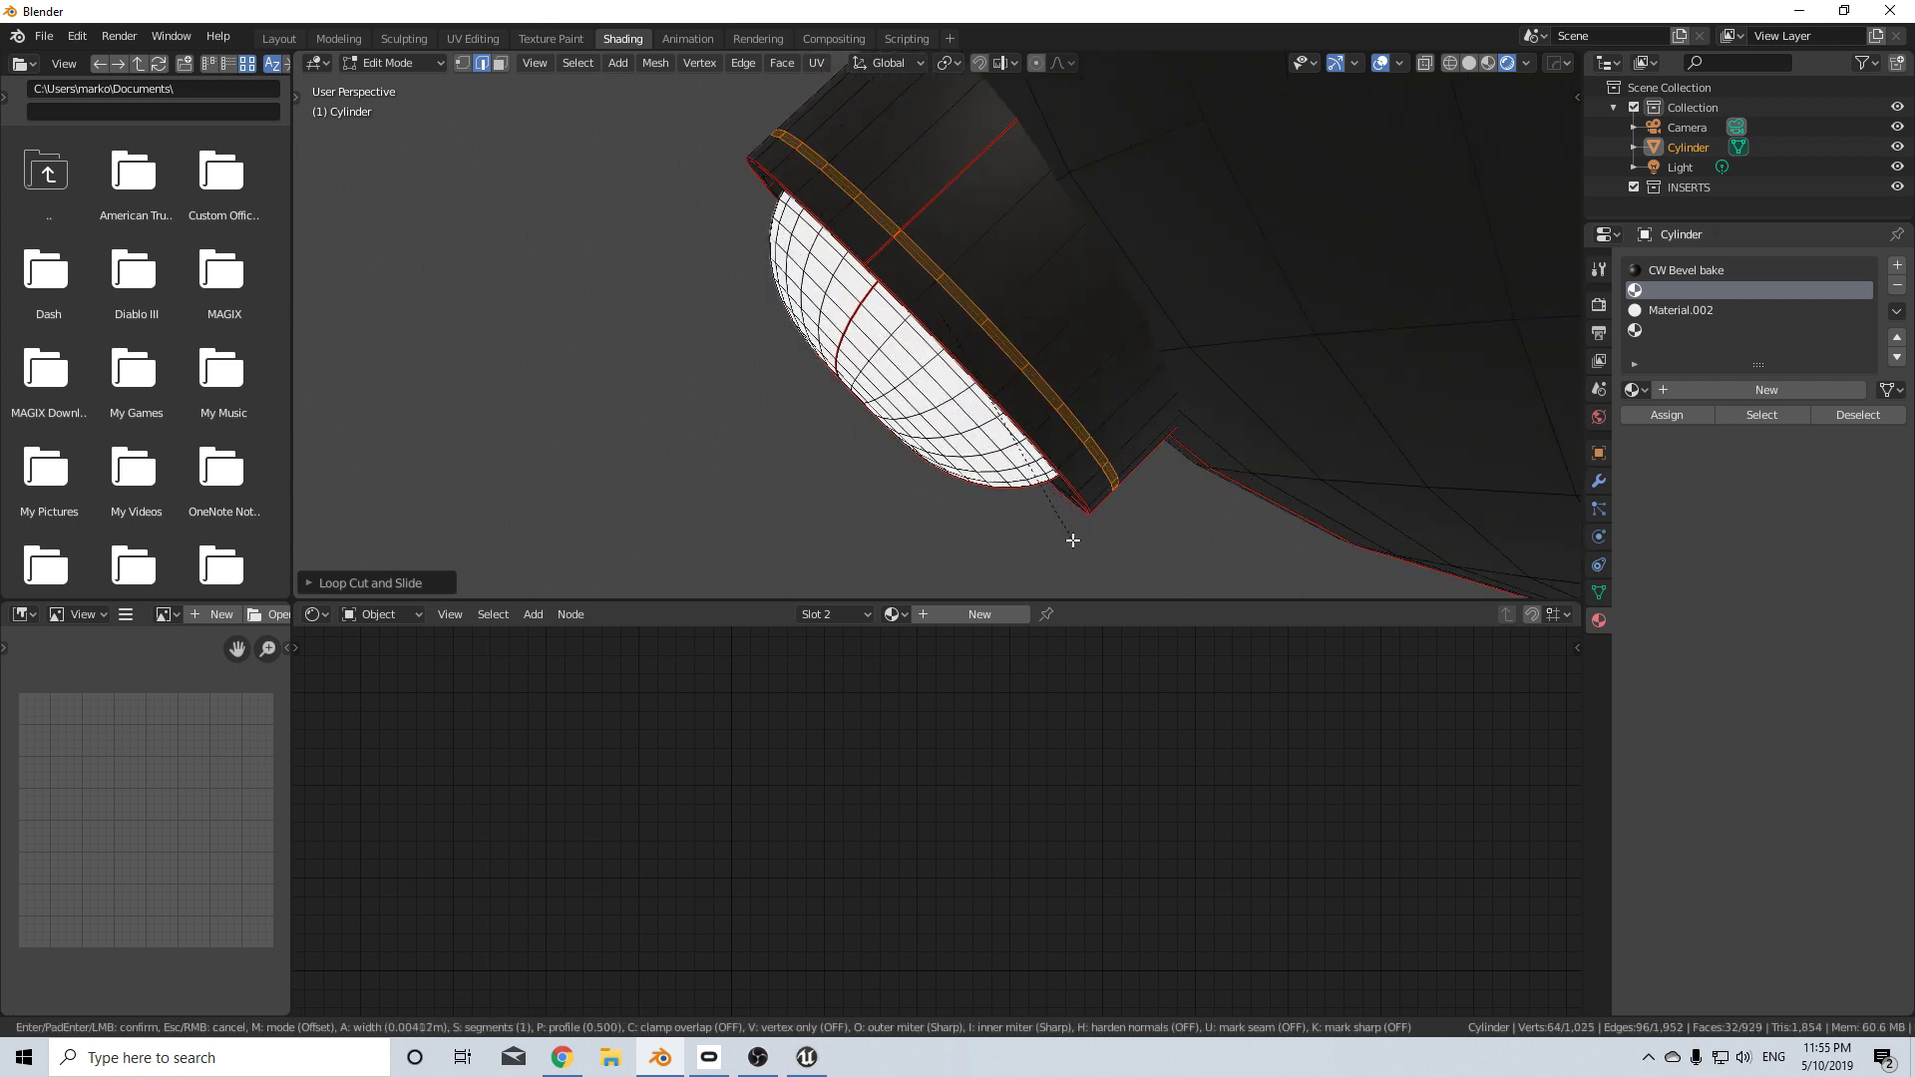
click(1069, 547)
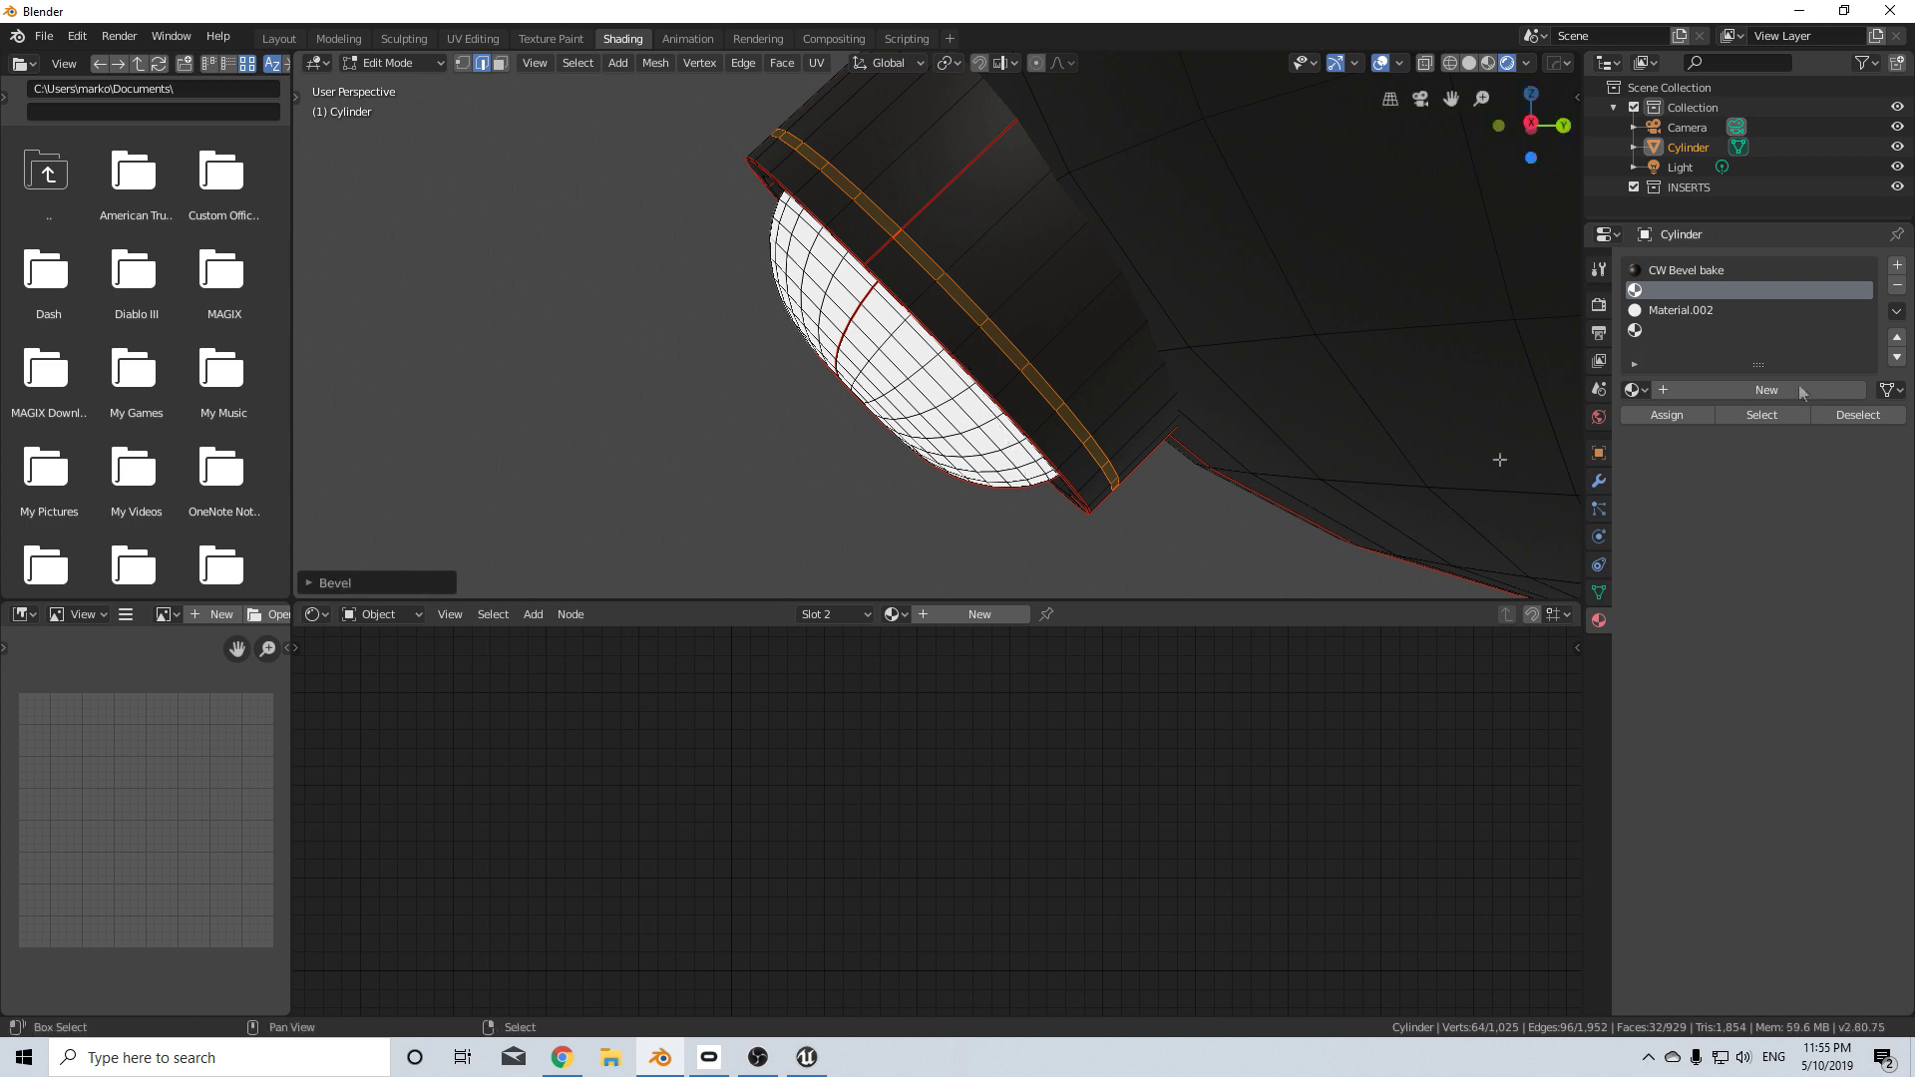
- Assign the fourth material slot to the beveled band and give it a new material with a red base color
click(1686, 334)
click(1666, 415)
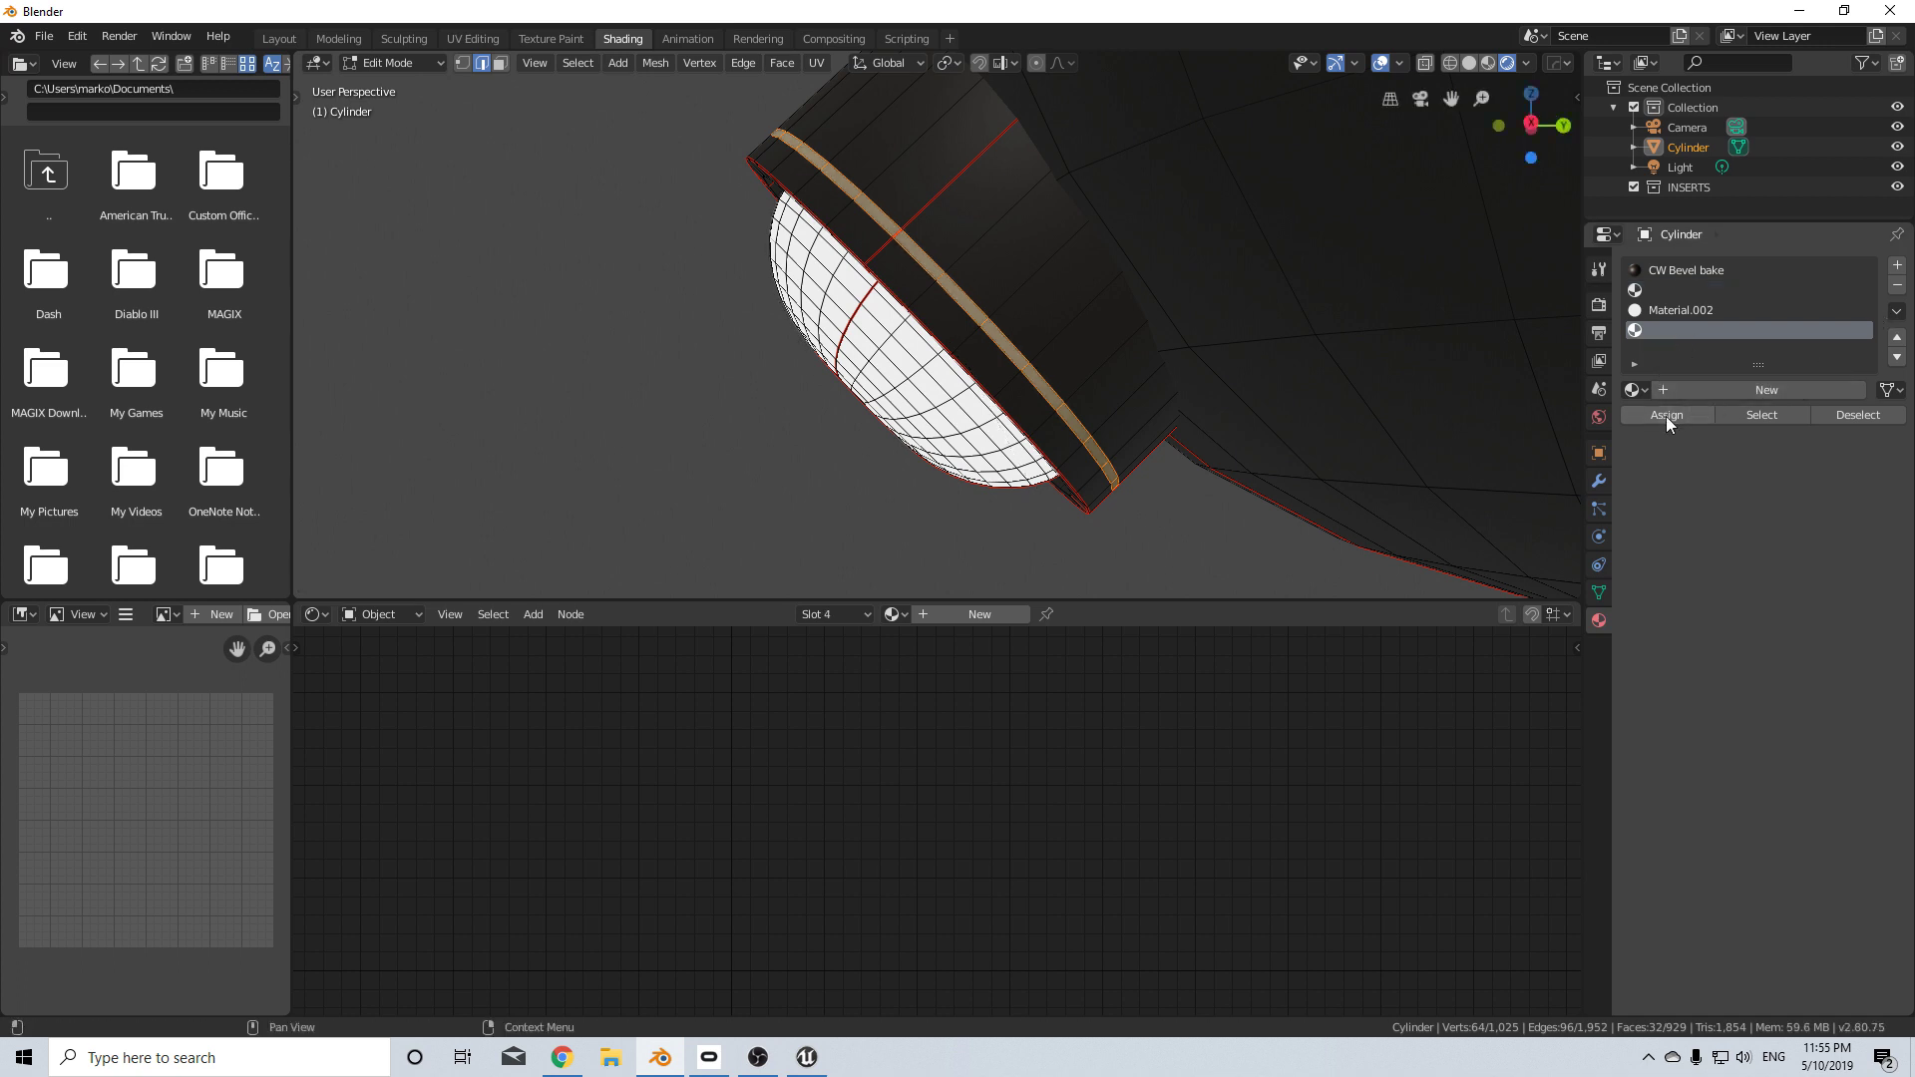
click(1719, 392)
click(924, 801)
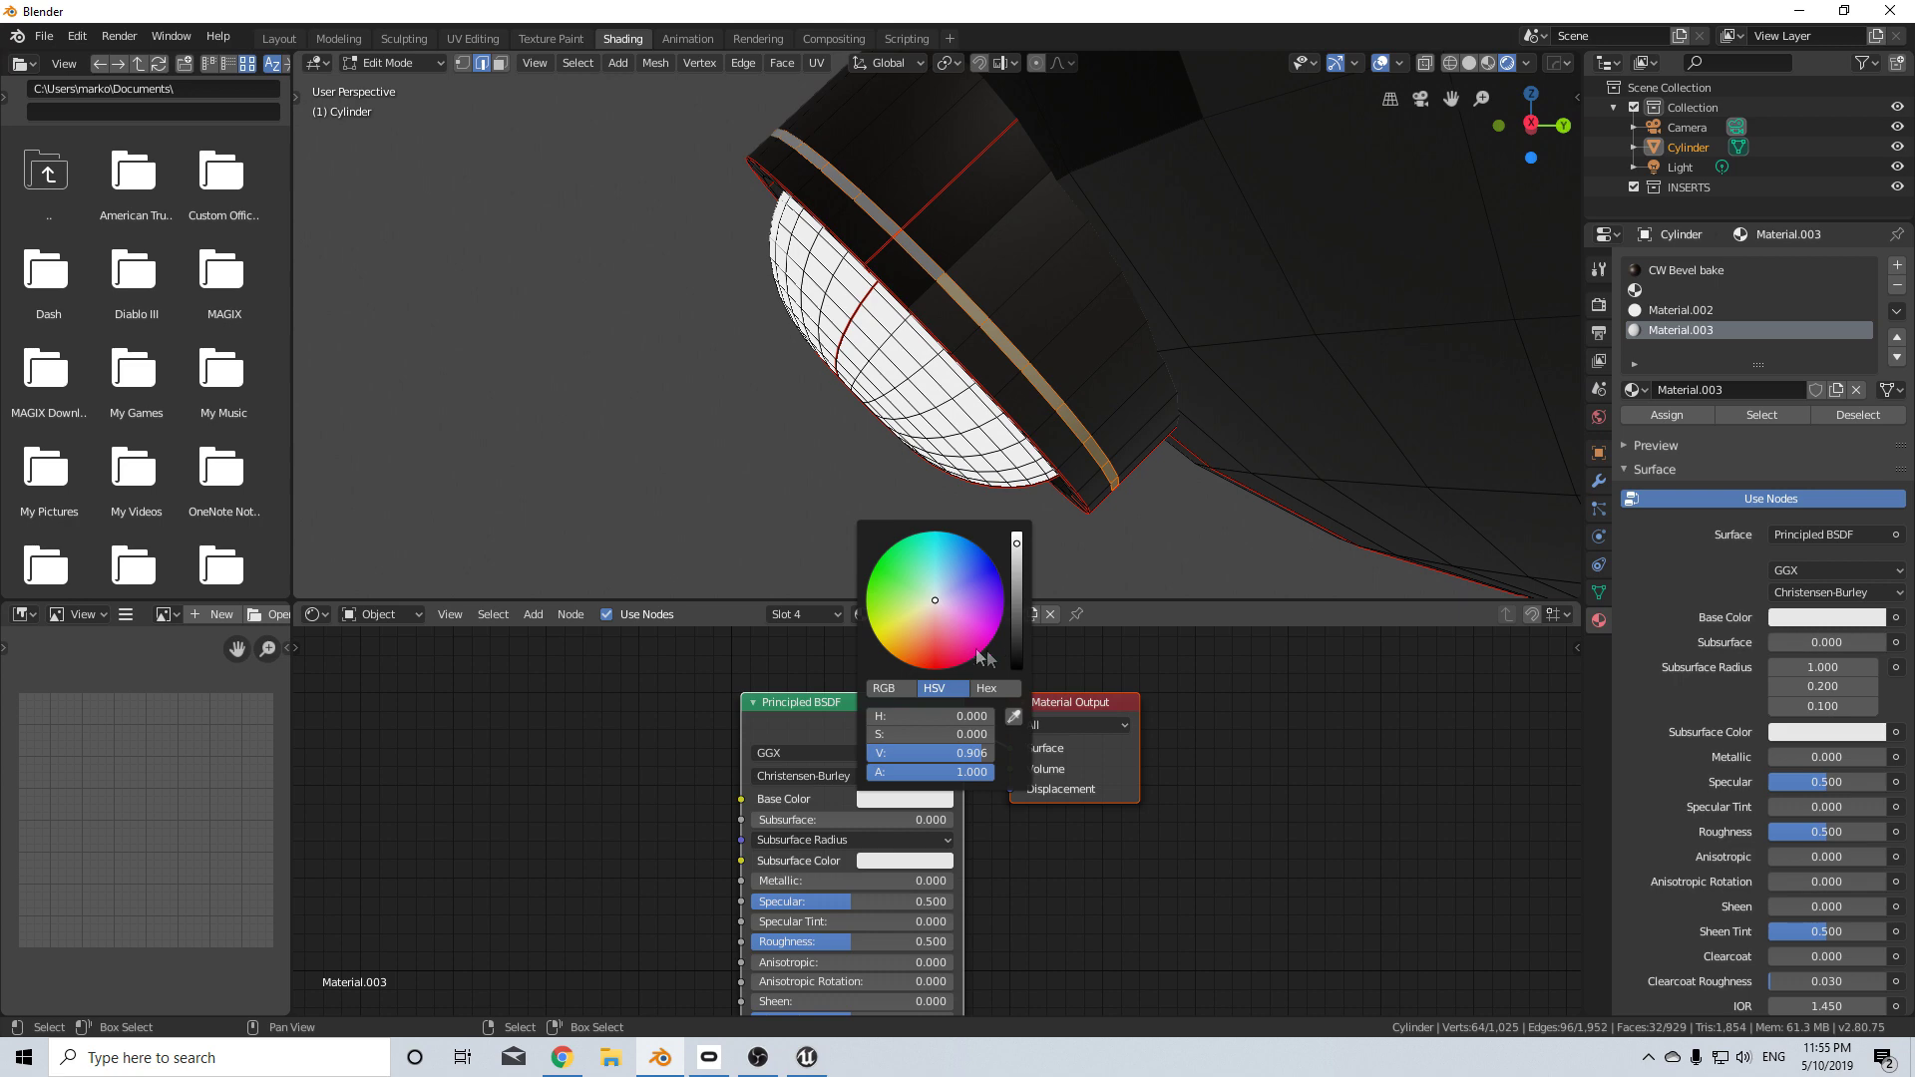
drag(972, 653, 941, 669)
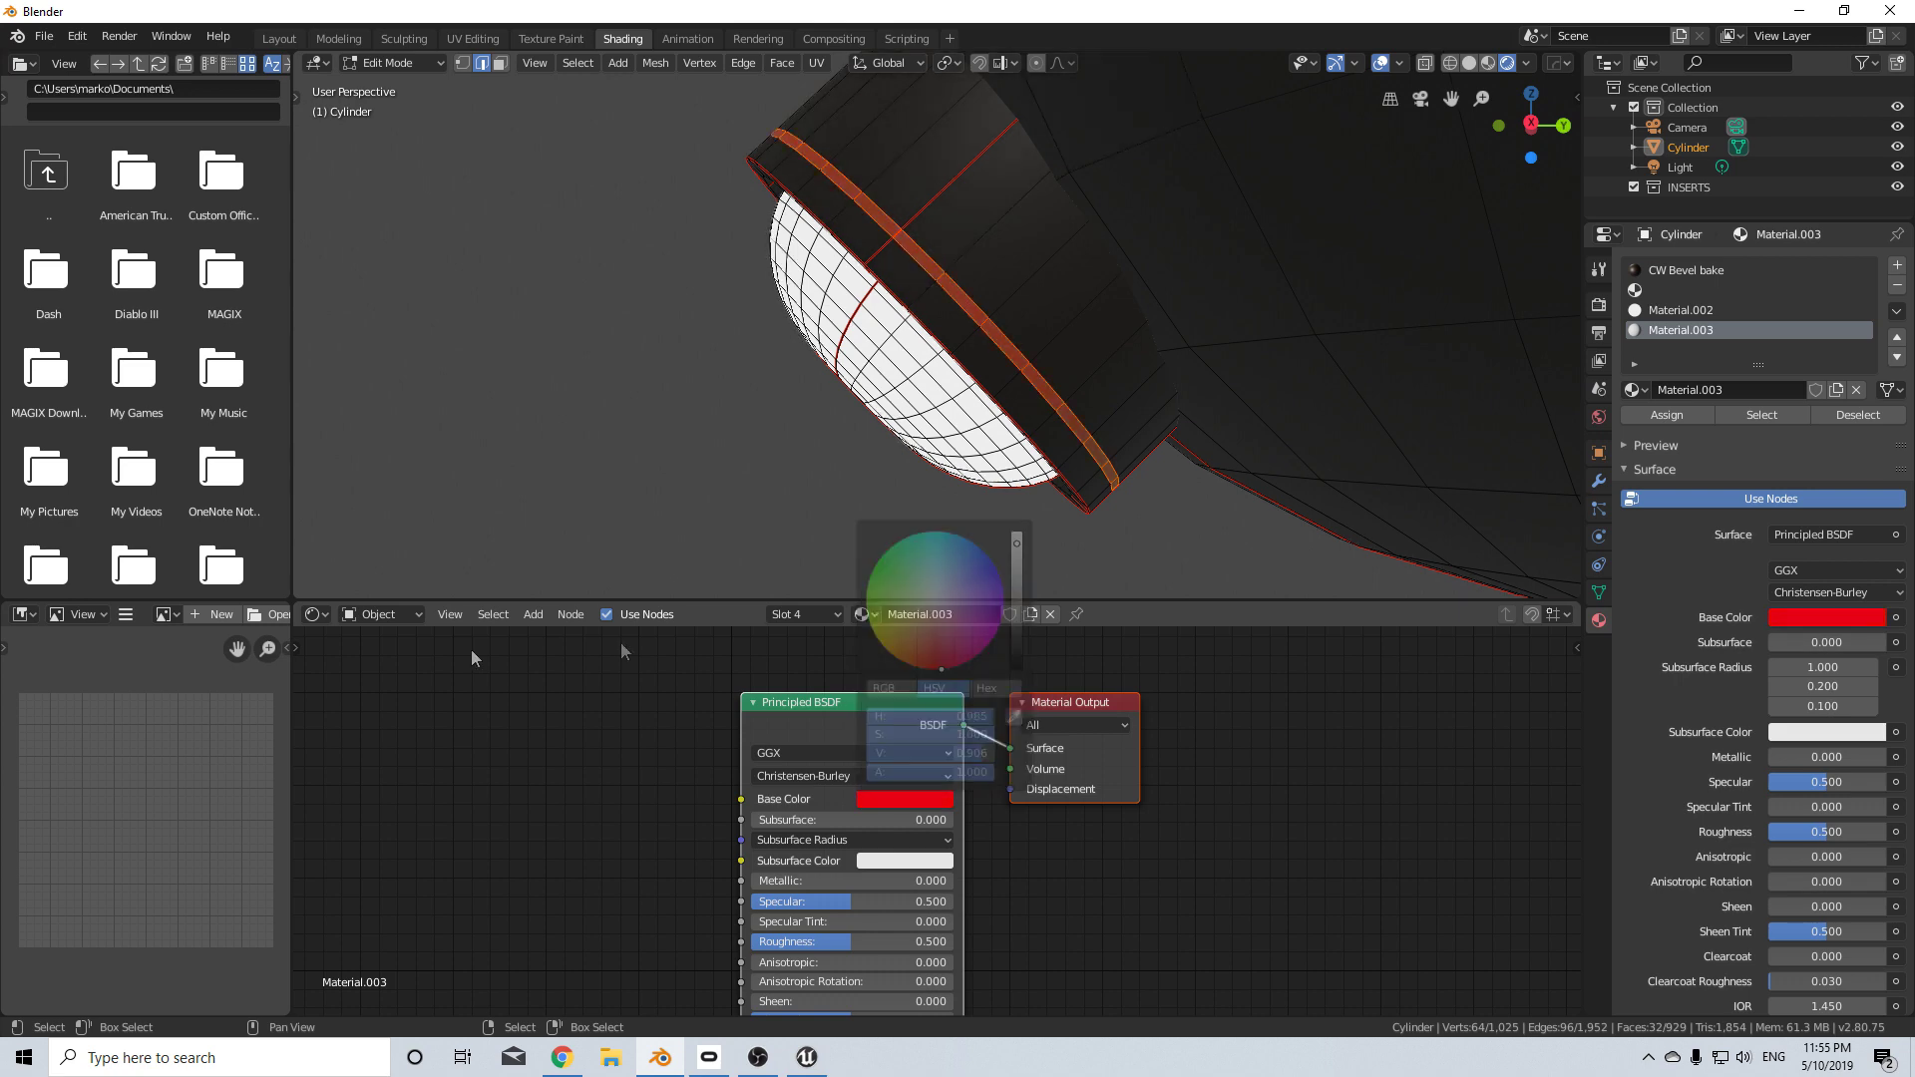
- Return to Object Mode, inspect the red band on the camera, and make the empty second material slot active
scroll(815, 418, down, 5)
key(Tab)
middle_drag(812, 418, 1227, 559)
scroll(806, 456, down, 3)
scroll(1050, 470, down, 2)
scroll(1116, 419, up, 3)
click(1745, 289)
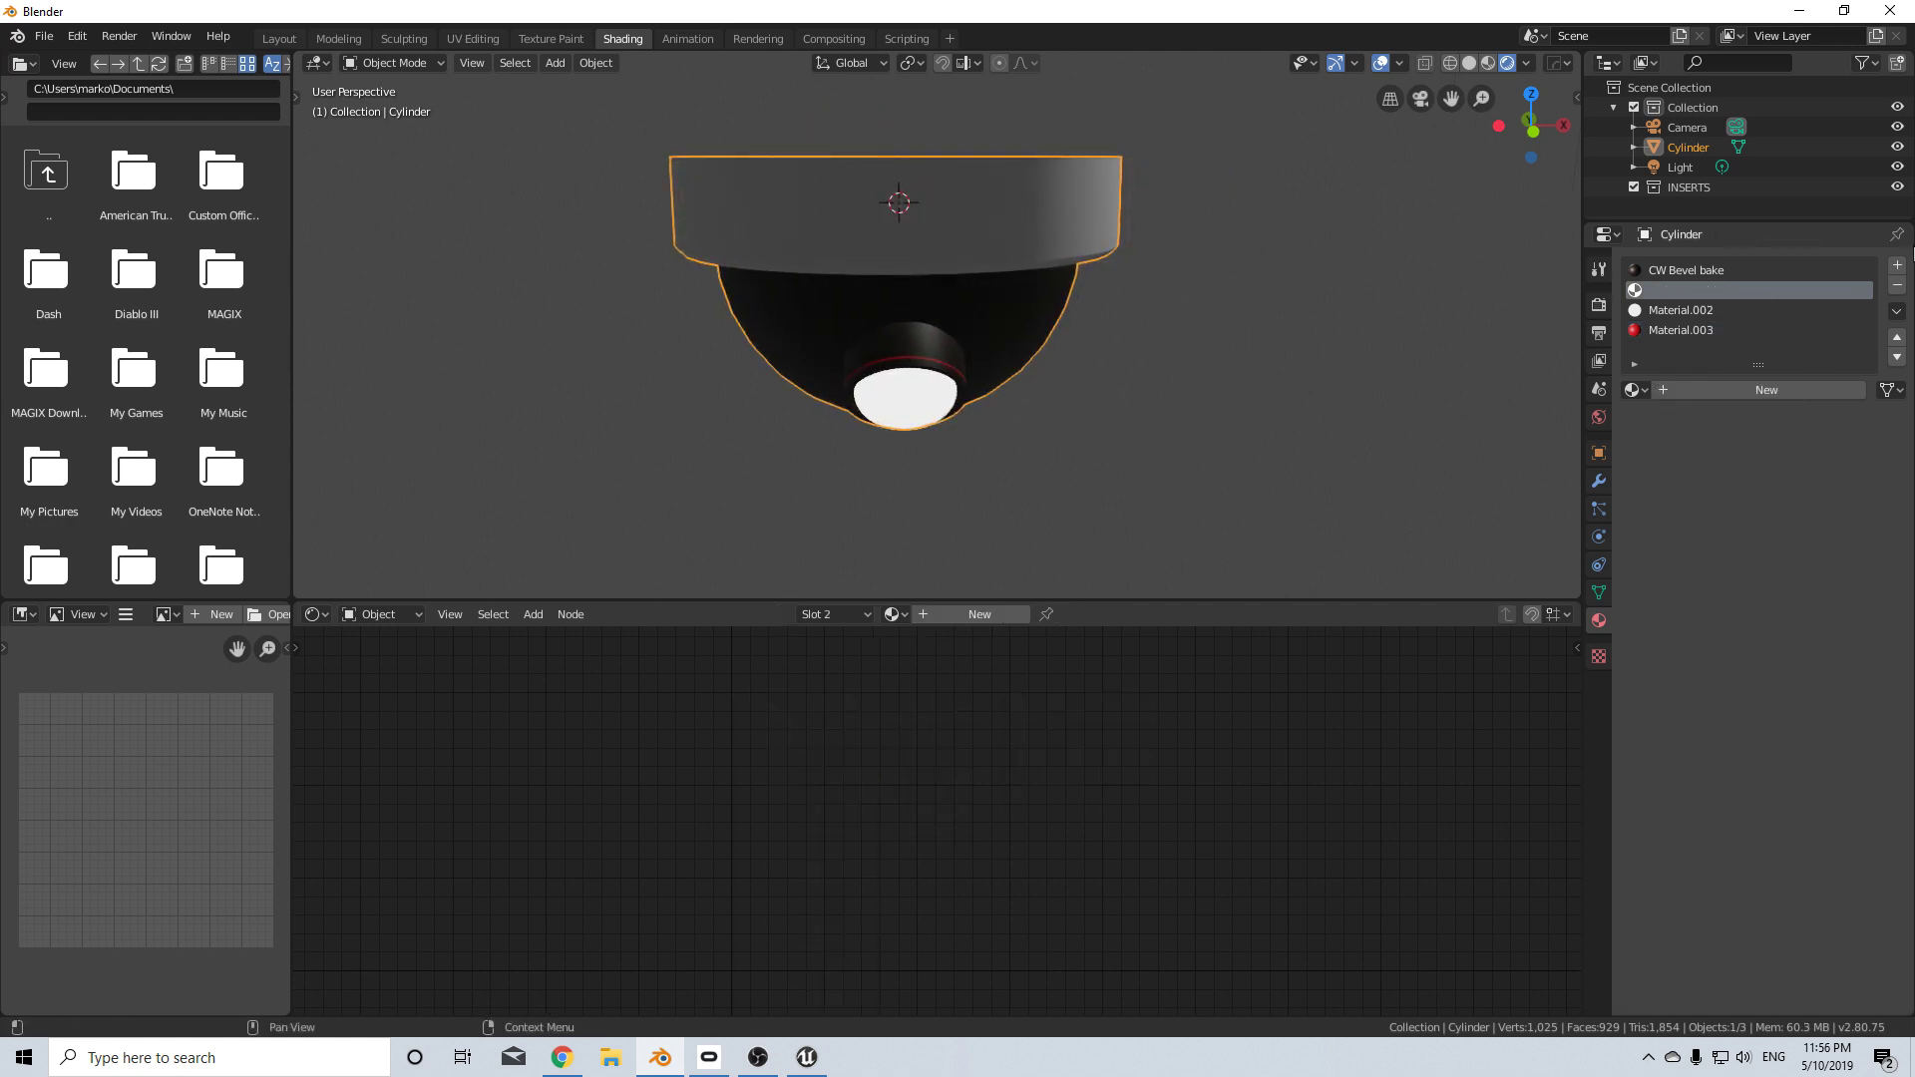
click(1897, 265)
middle_drag(1320, 385, 1263, 397)
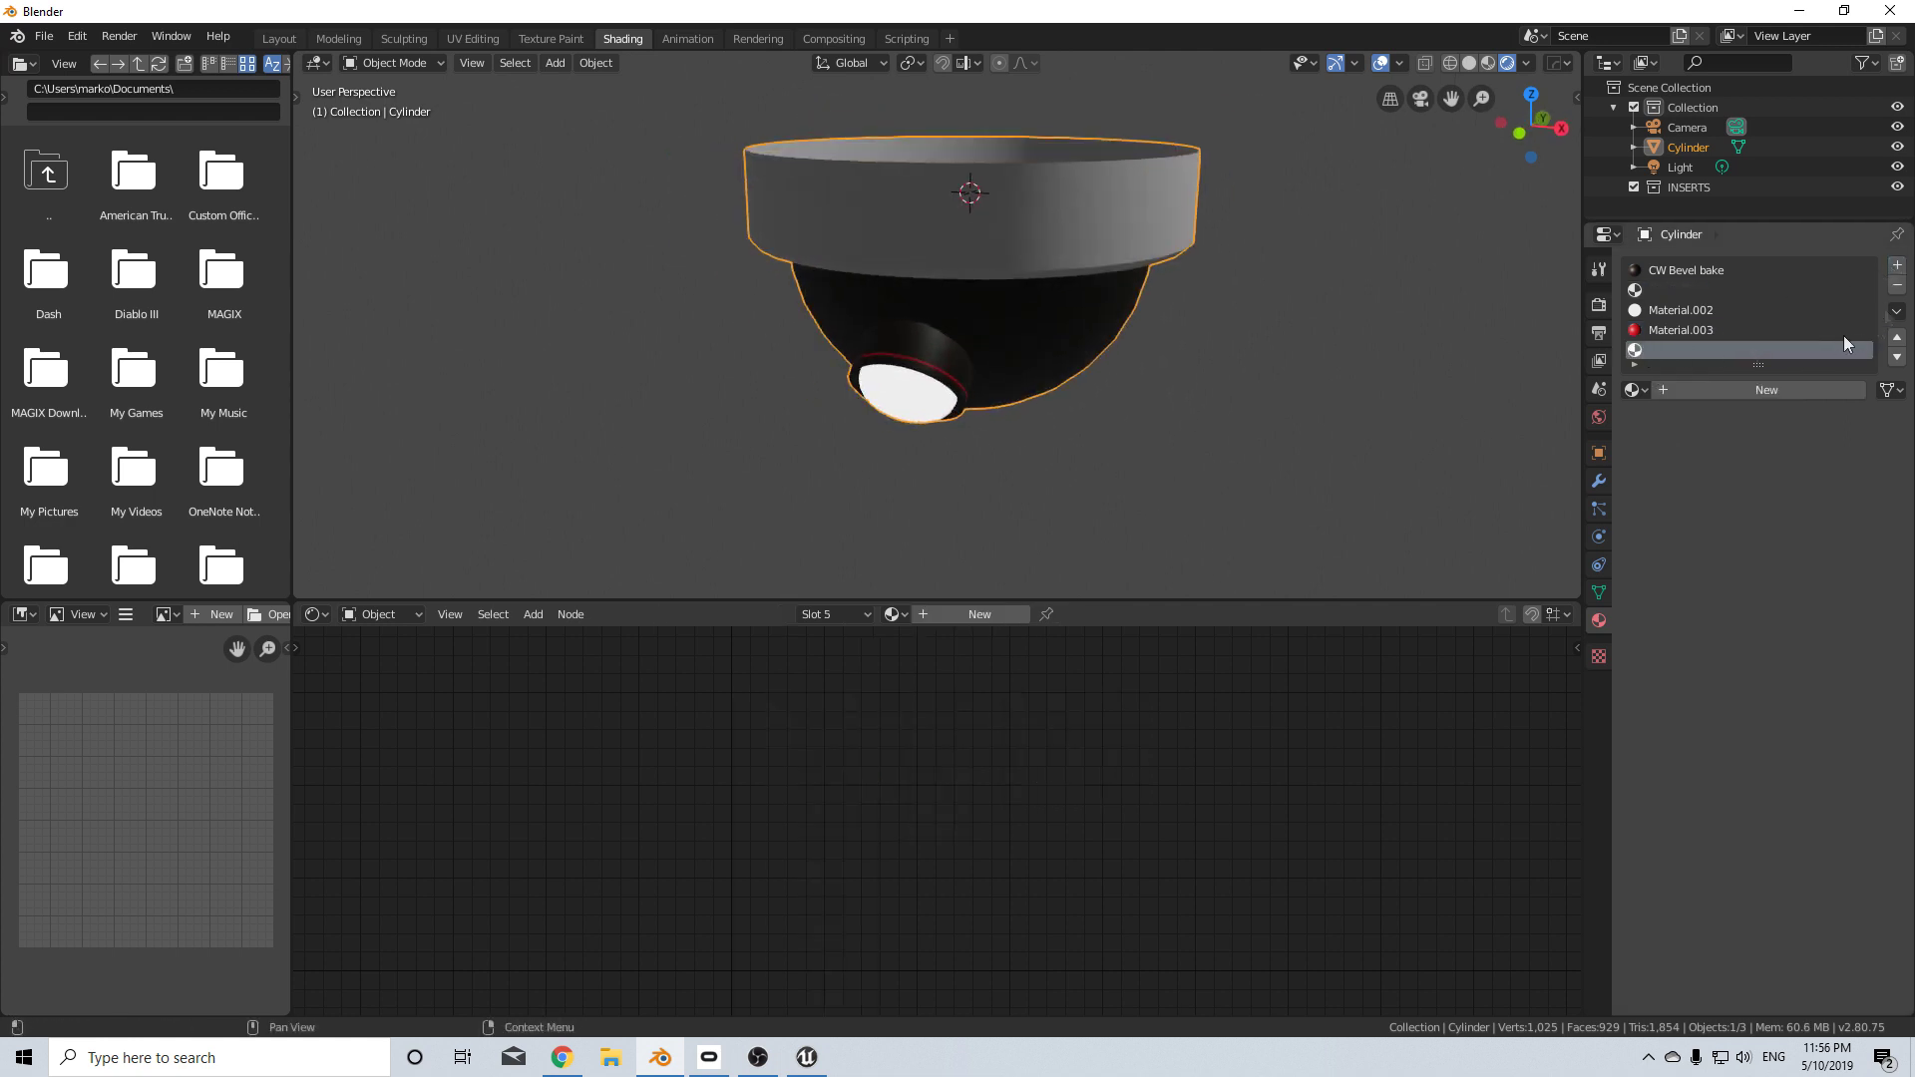
key(ctrl+z)
- Create a new material with default settings in the second slot for the ceiling base
click(1683, 392)
scroll(1287, 445, down, 2)
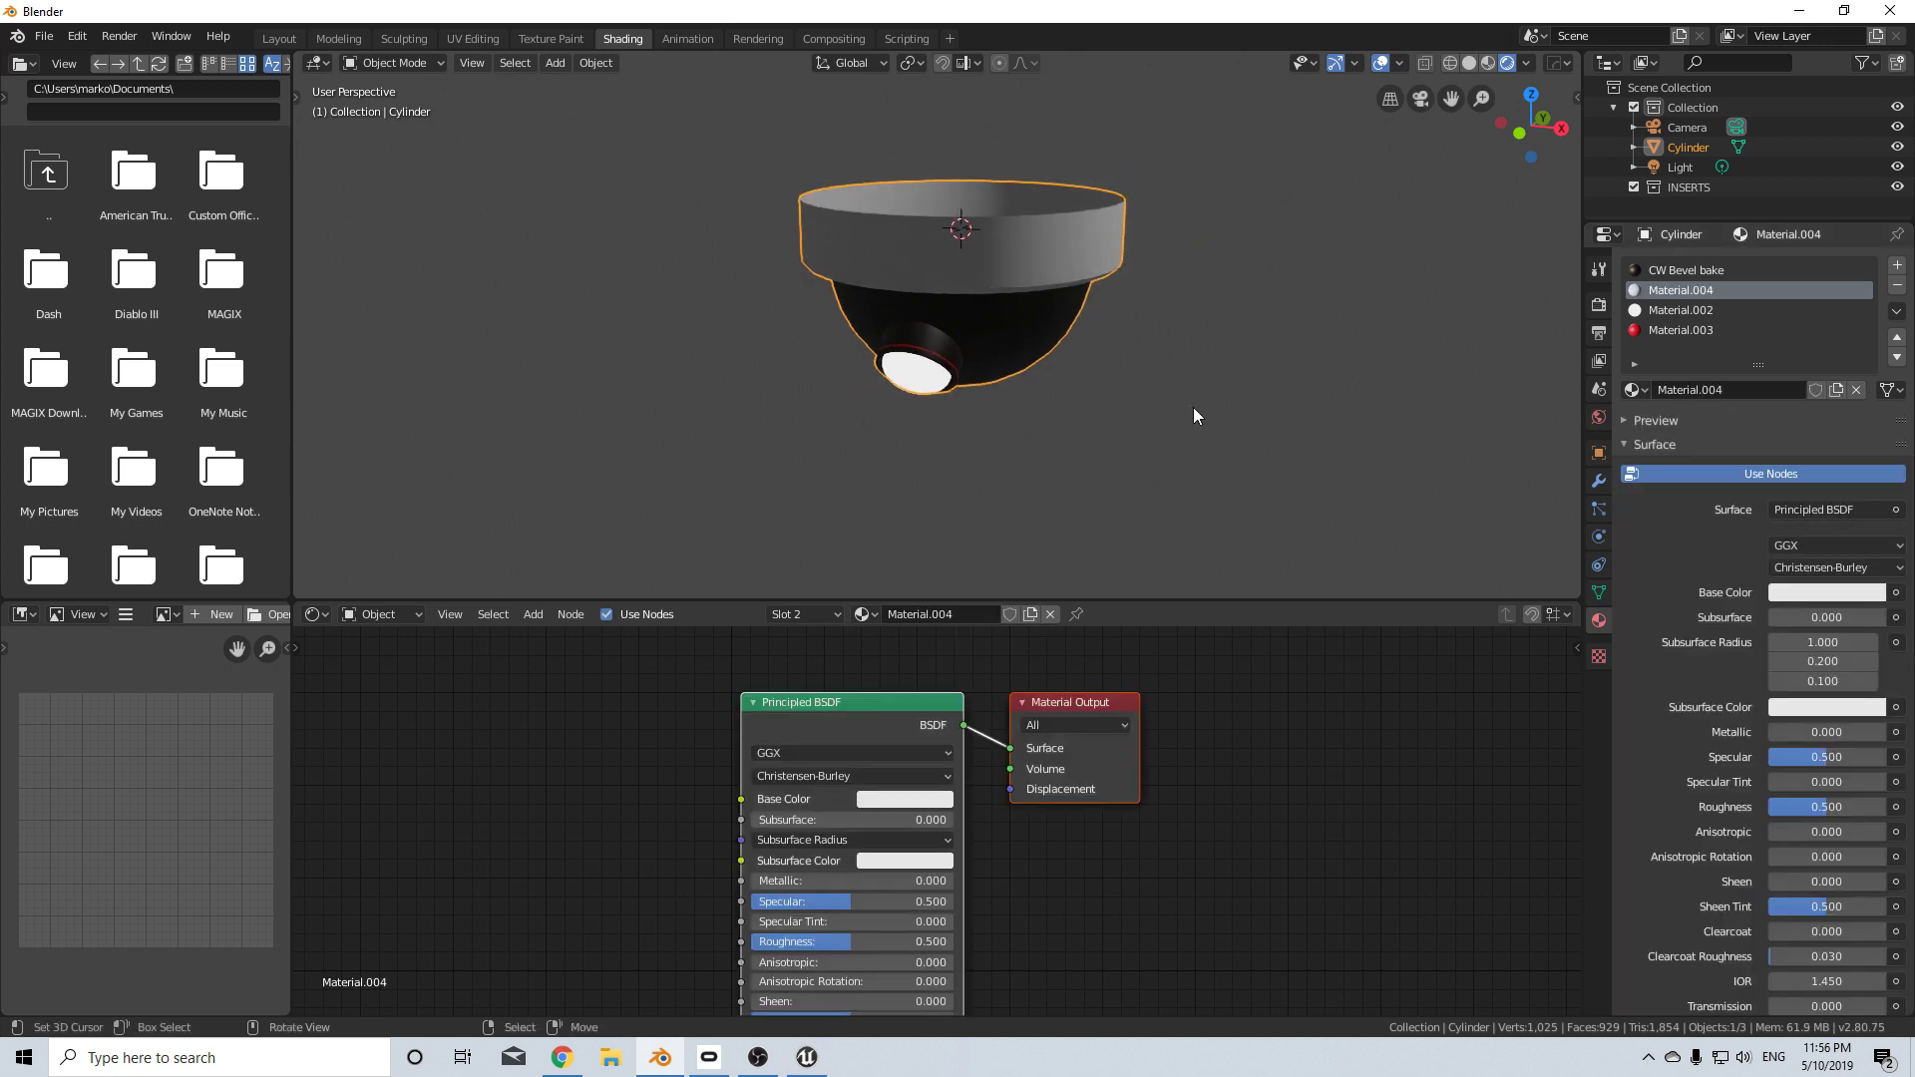
middle_drag(1193, 407, 1161, 403)
shift+middle_drag(1112, 584, 1189, 526)
scroll(674, 662, down, 2)
middle_drag(677, 662, 645, 737)
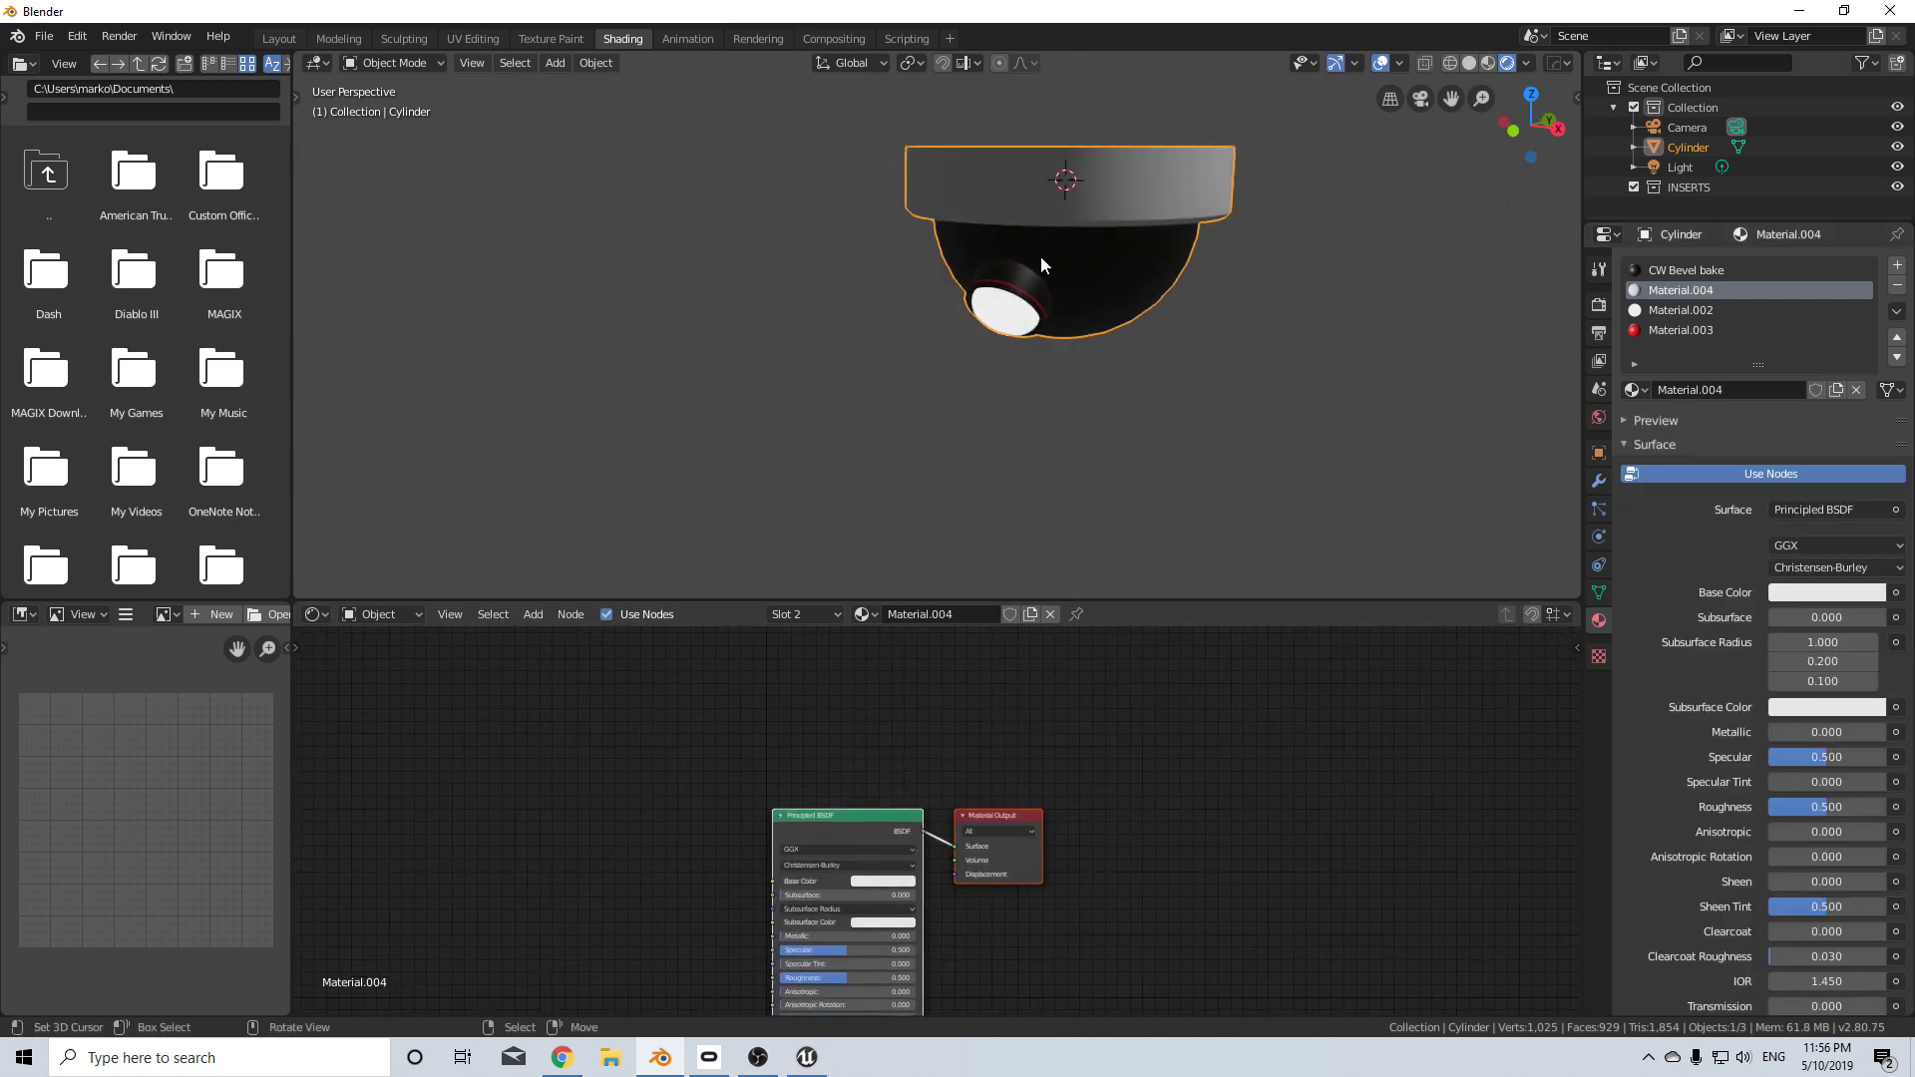
- Check the whole camera's UV layout in the UV Editing workspace and return to the Shading workspace
click(473, 38)
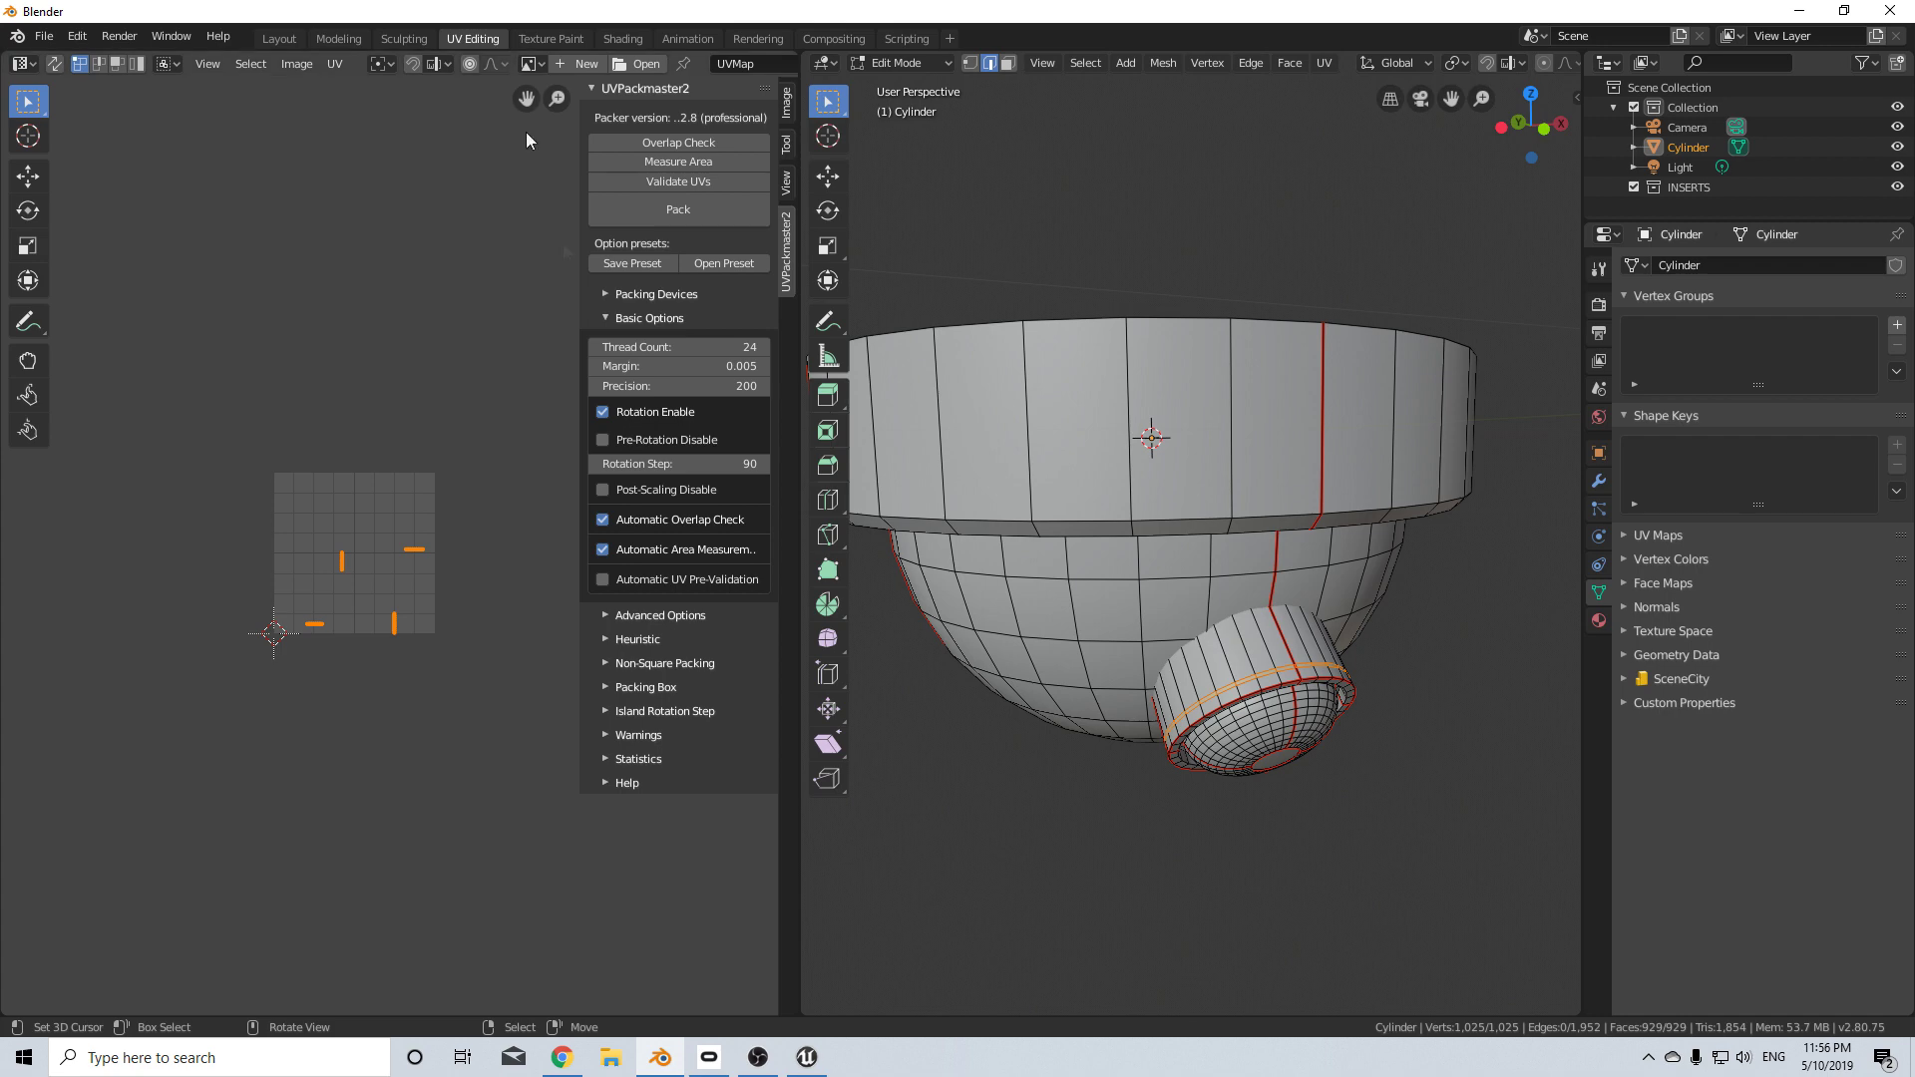
key(a)
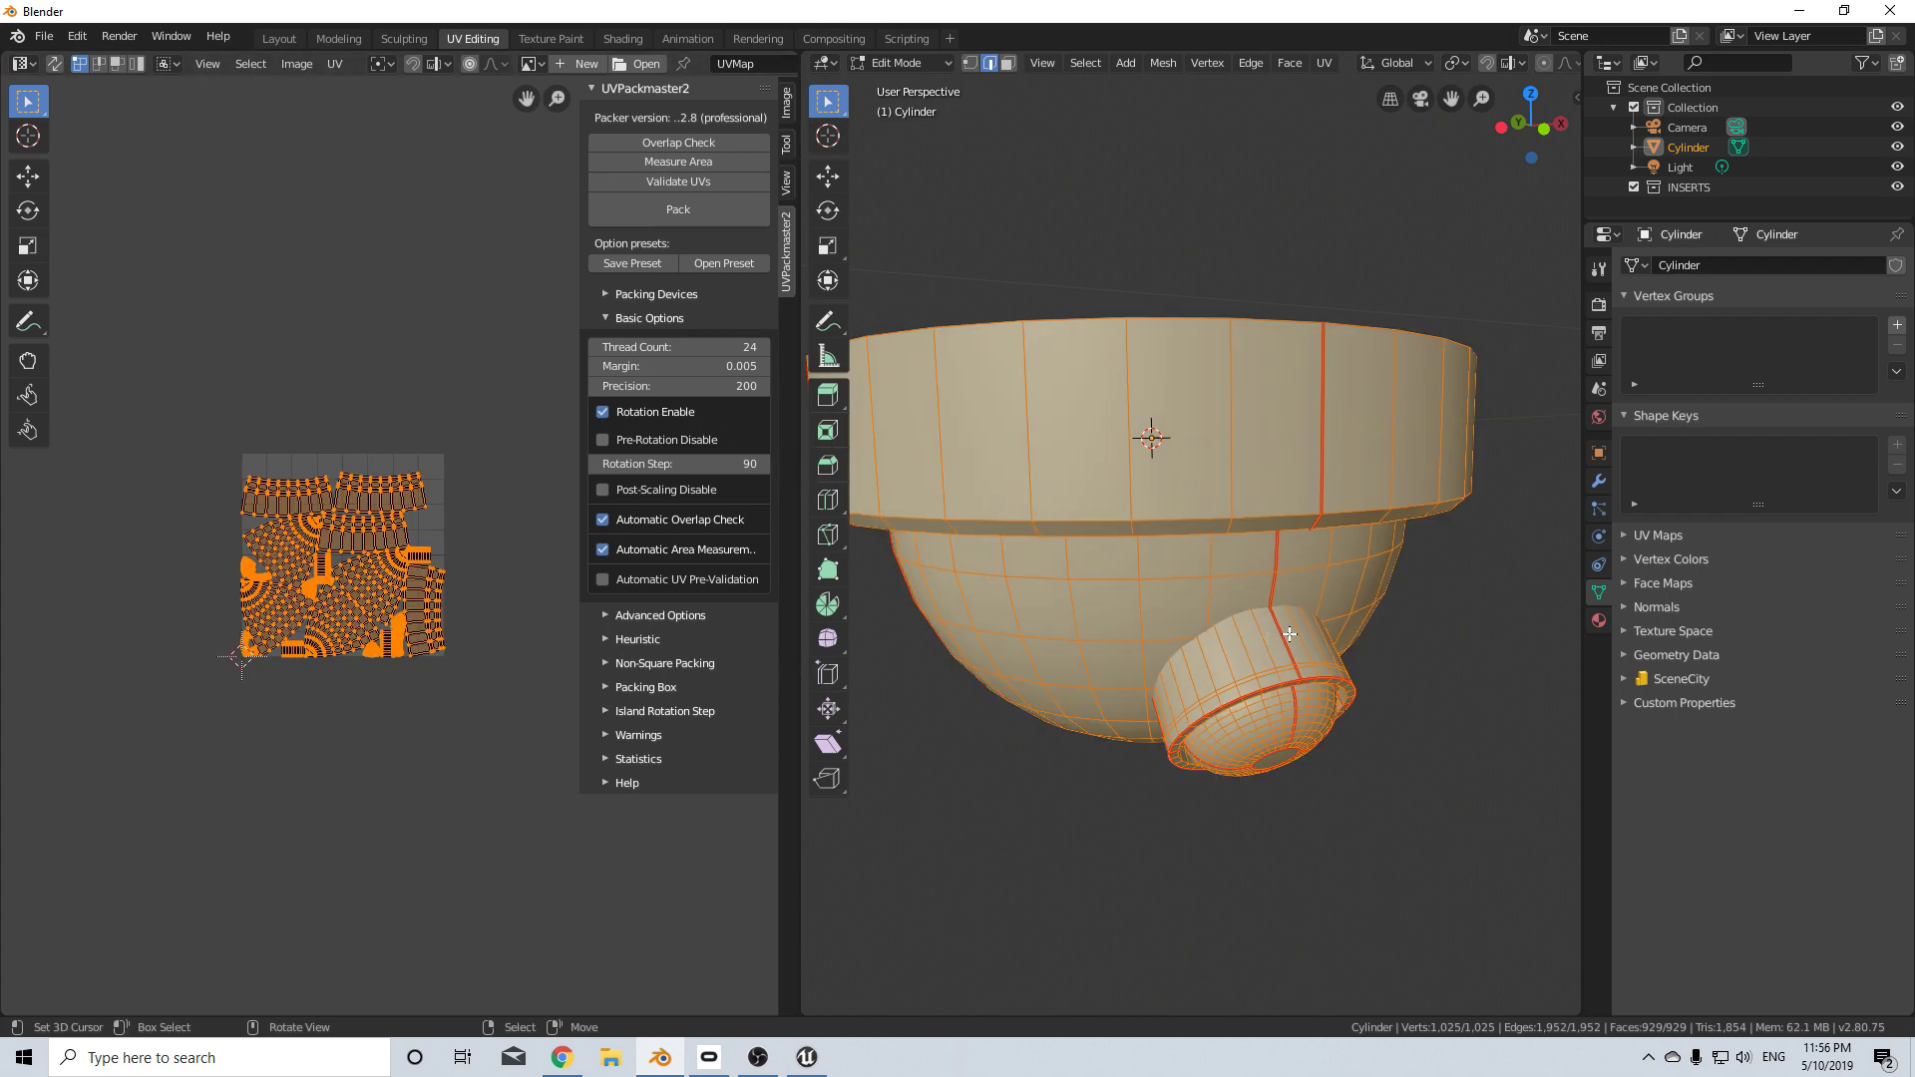
scroll(208, 640, up, 4)
scroll(1170, 662, down, 1)
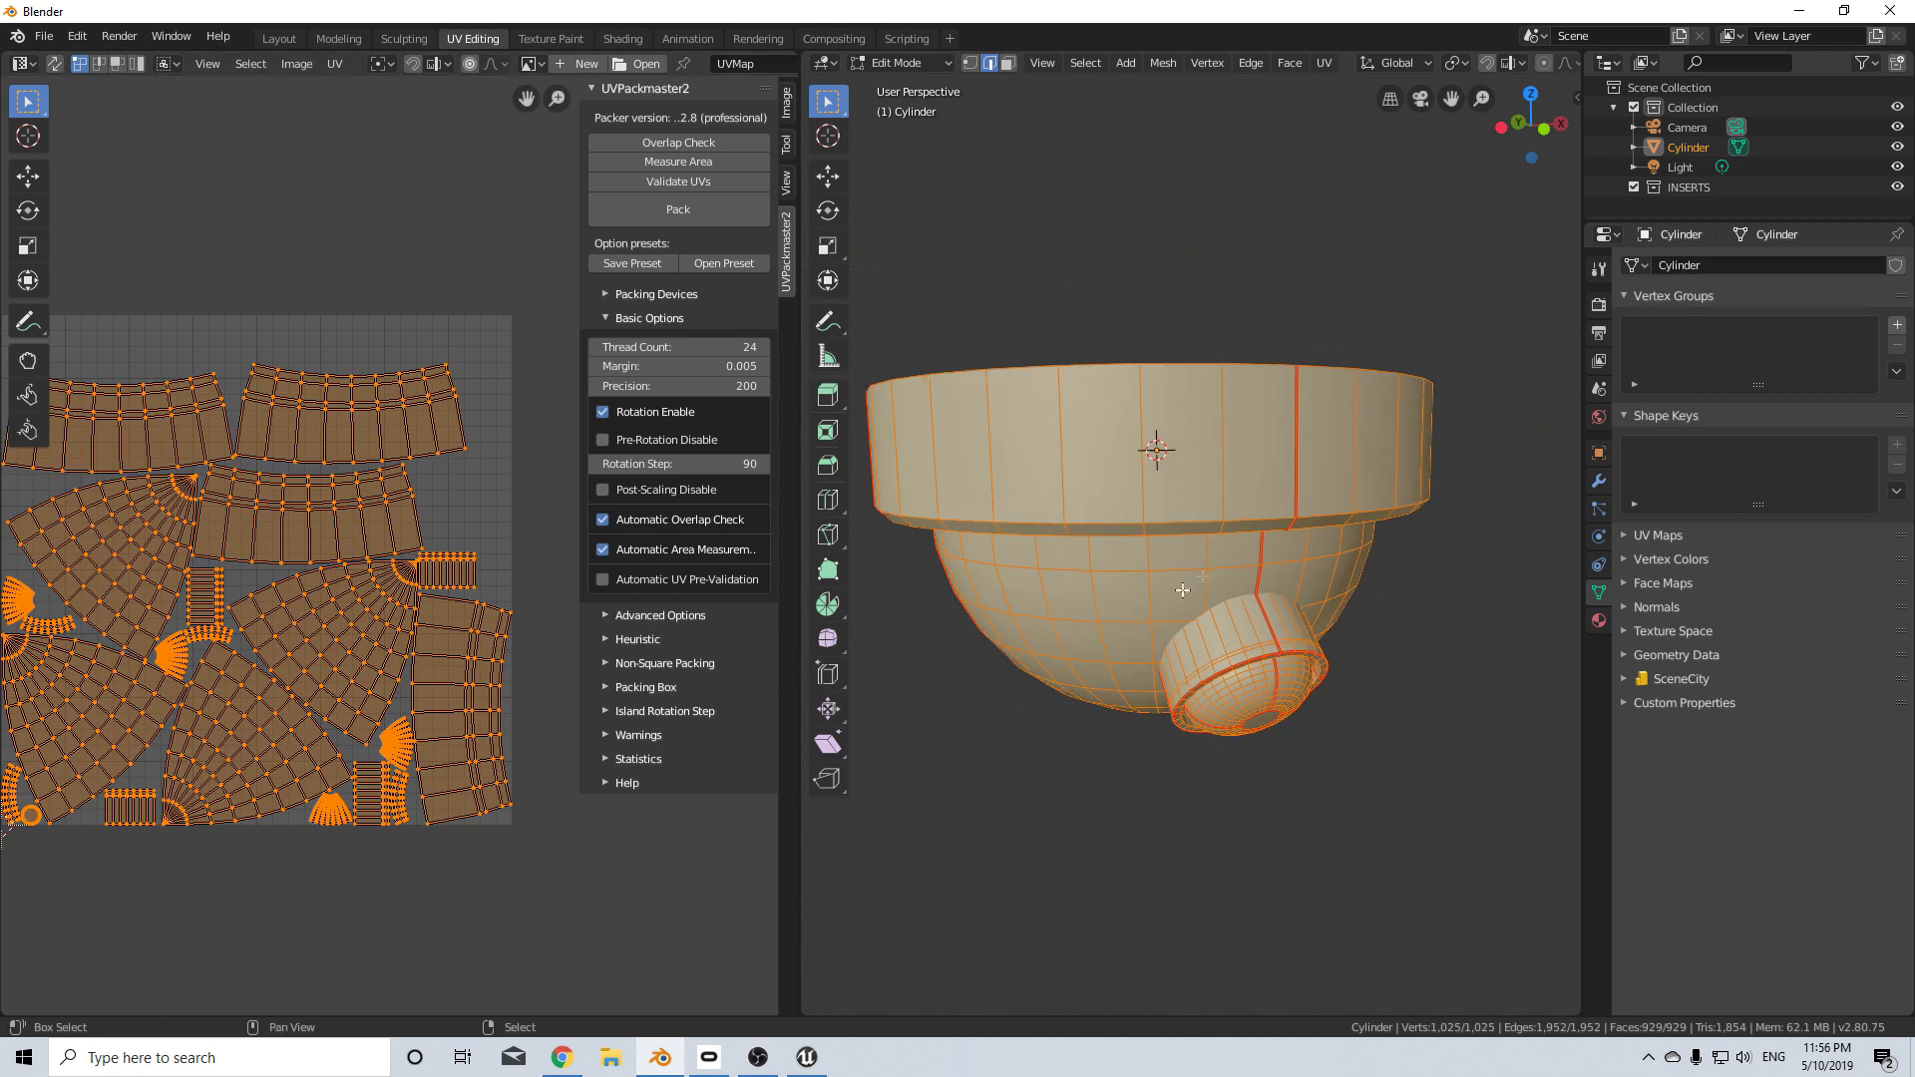
shift+middle_drag(1184, 589, 1235, 567)
click(623, 38)
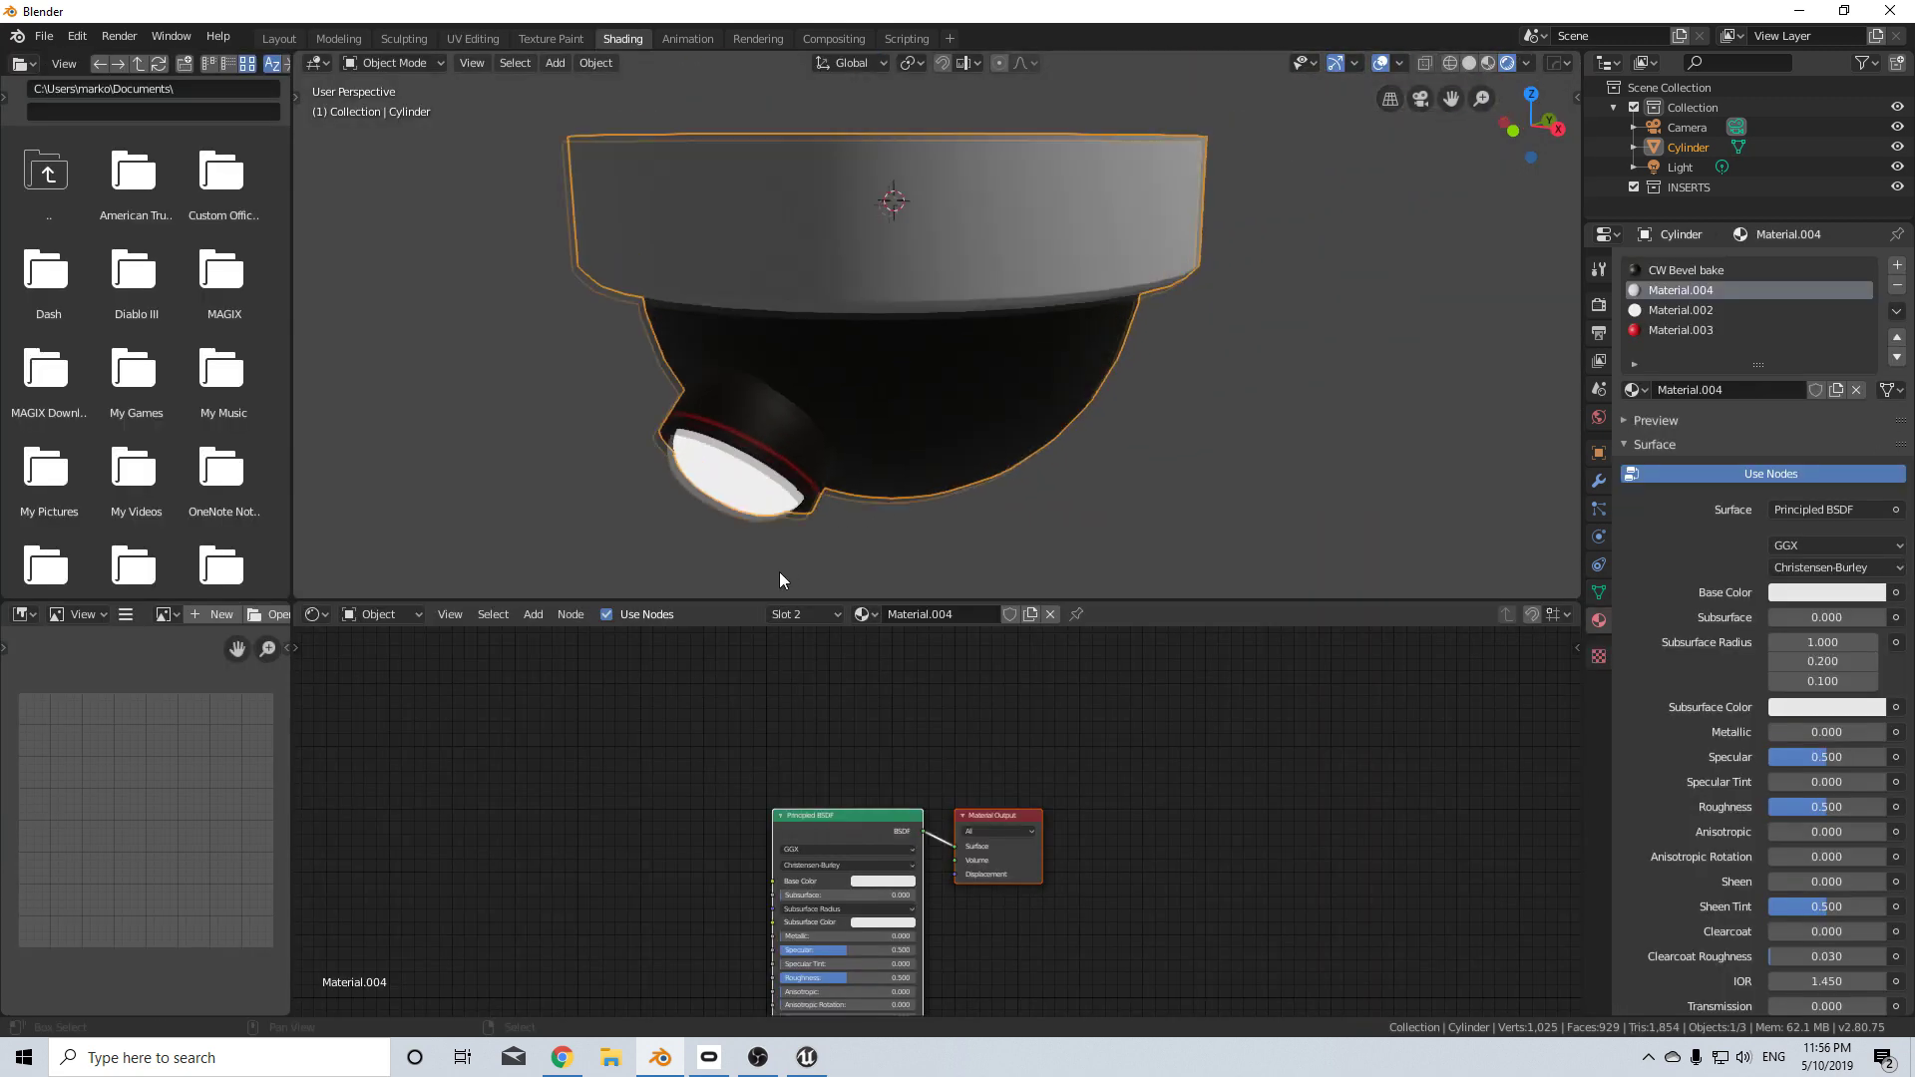
- Add an Image Texture node to the ceiling base material, placed above and before the Principled BSDF node
key(shift+a)
click(644, 734)
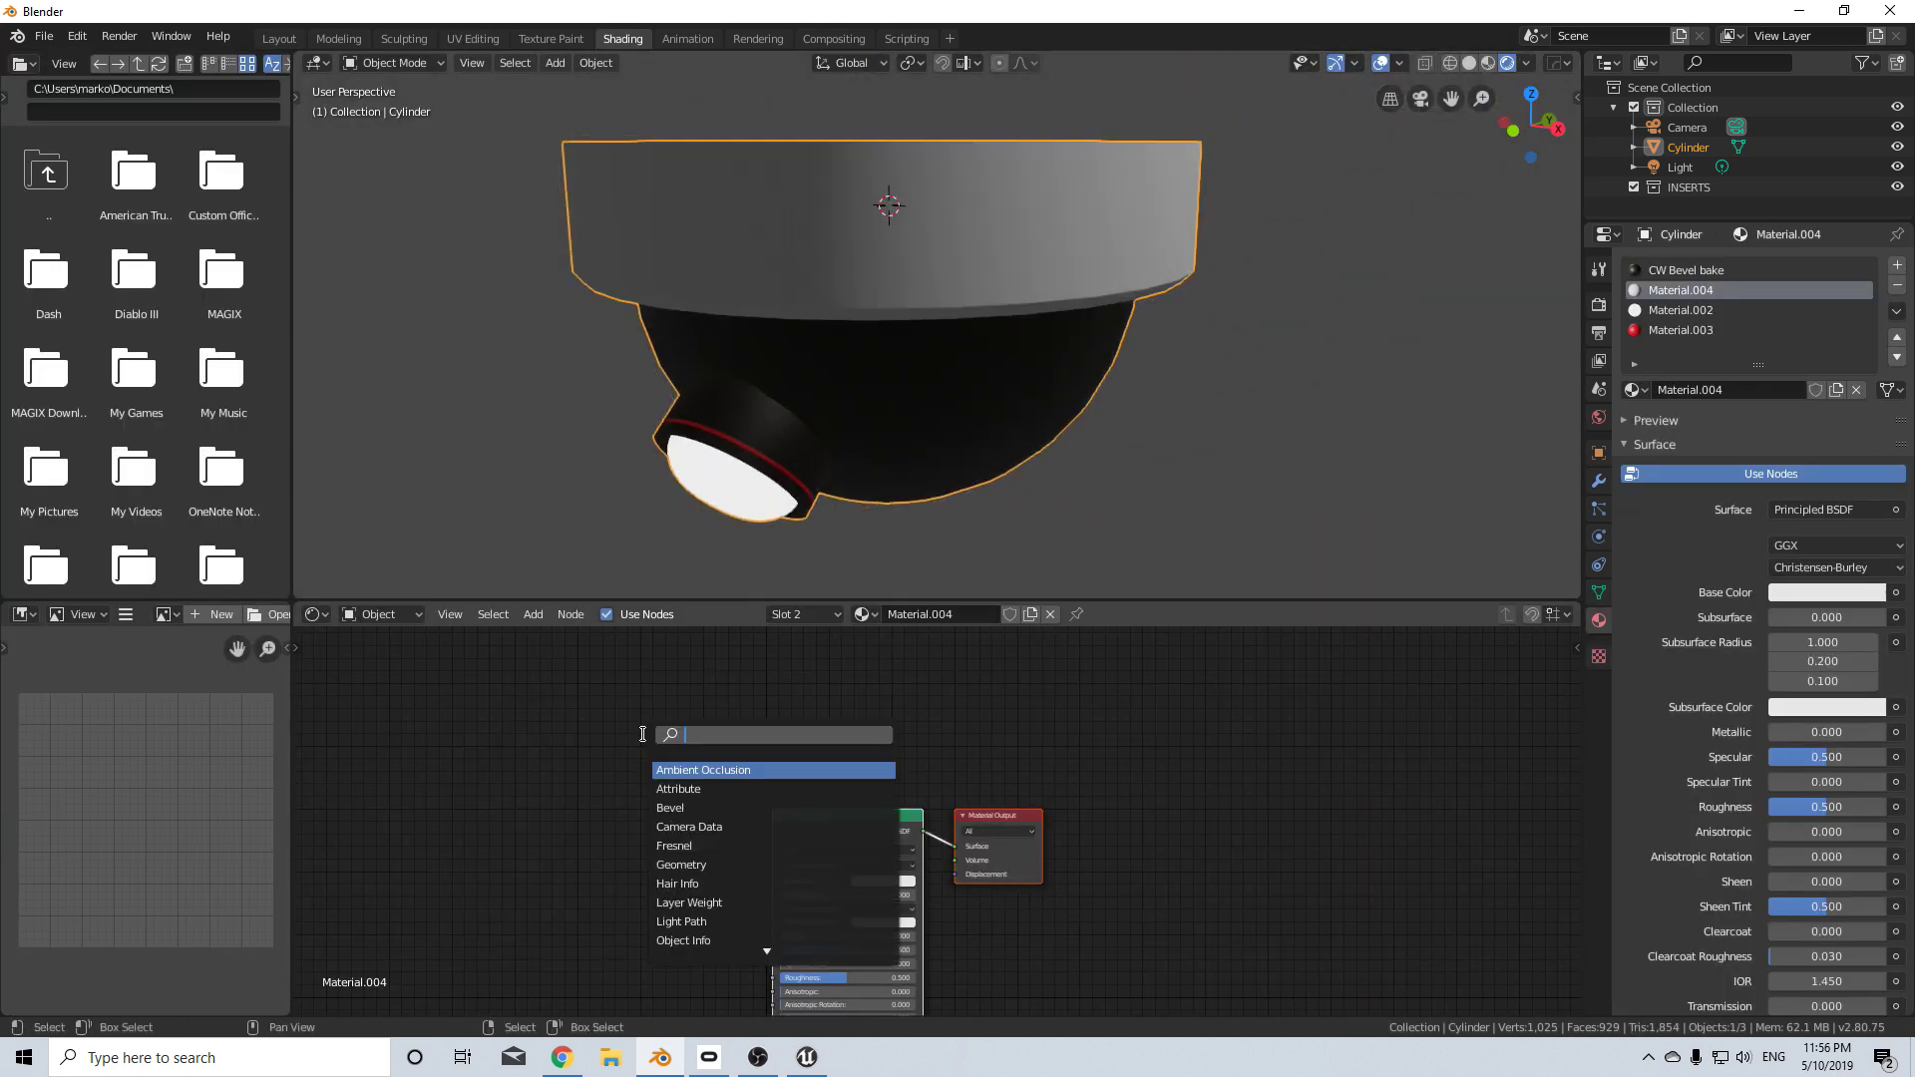
text(iamge)
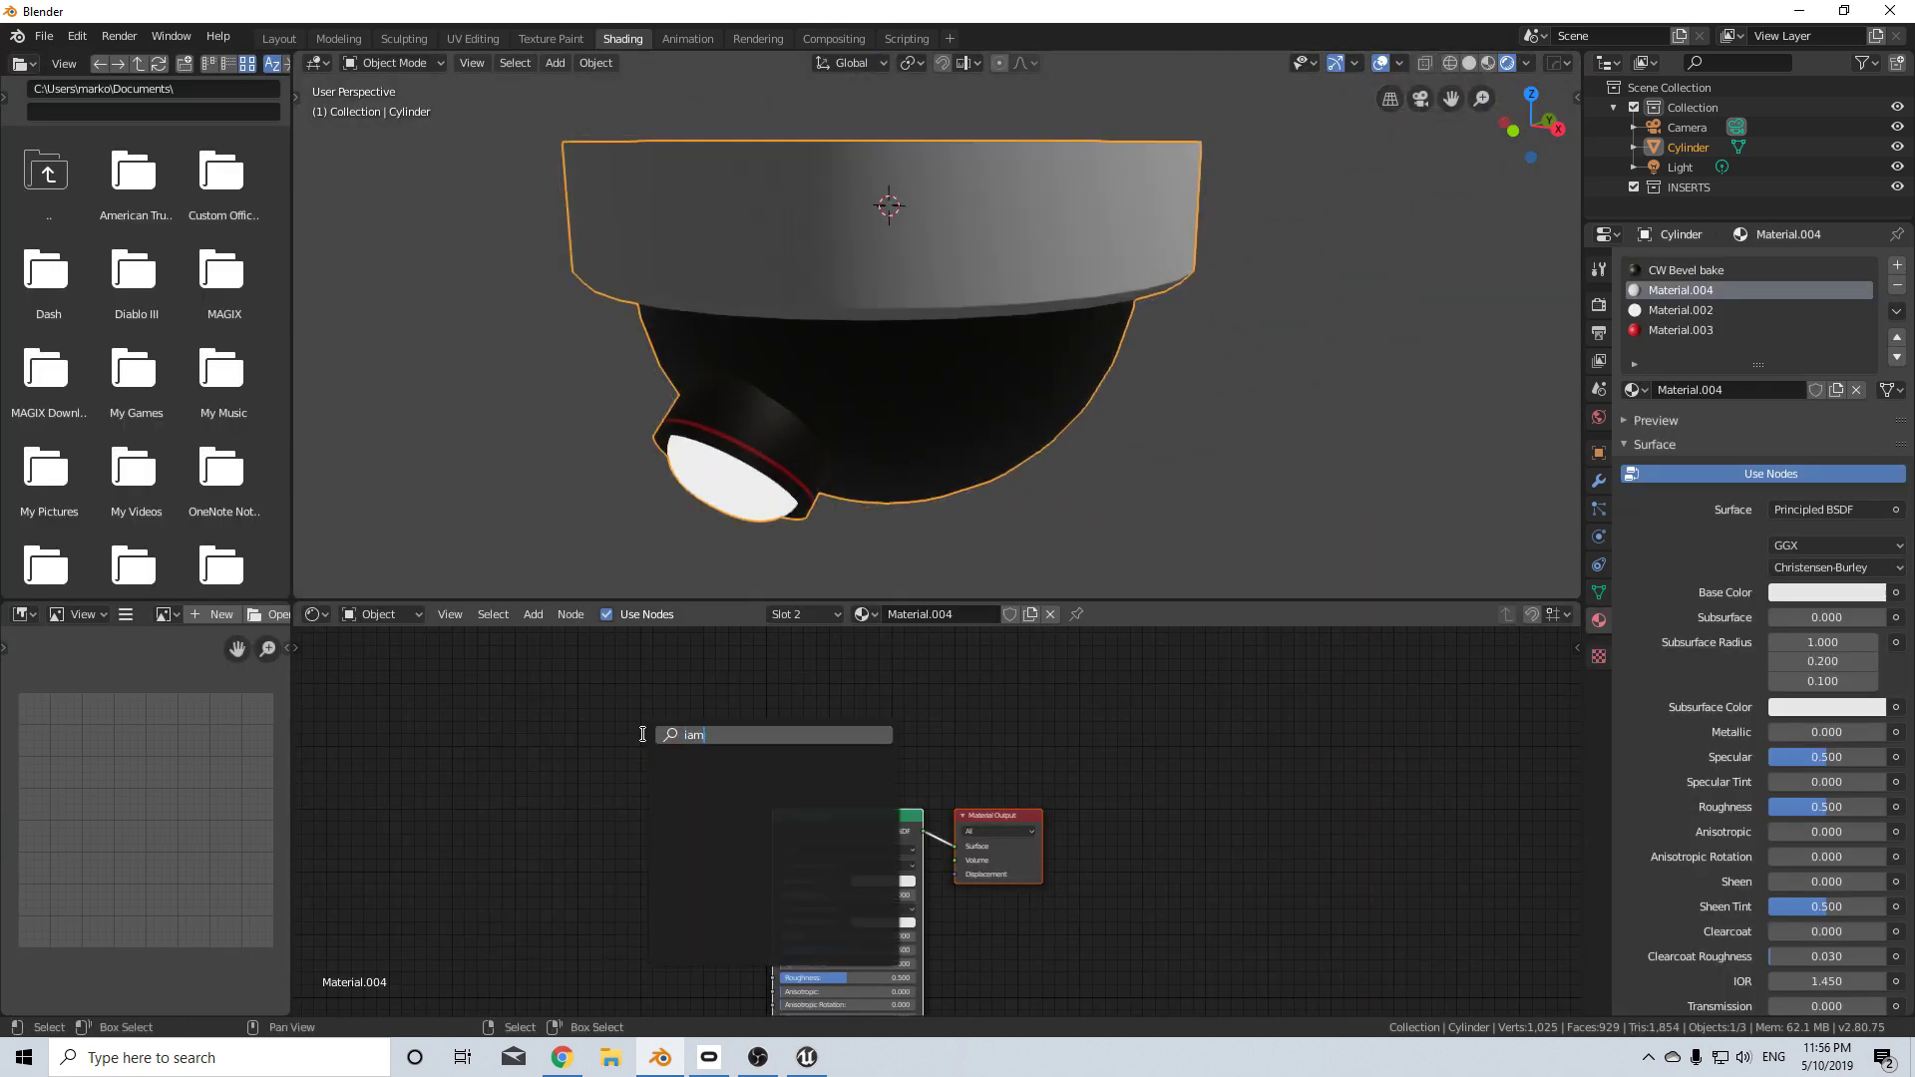
key(BackSpace)
key(BackSpace)
text(mage)
key(Return)
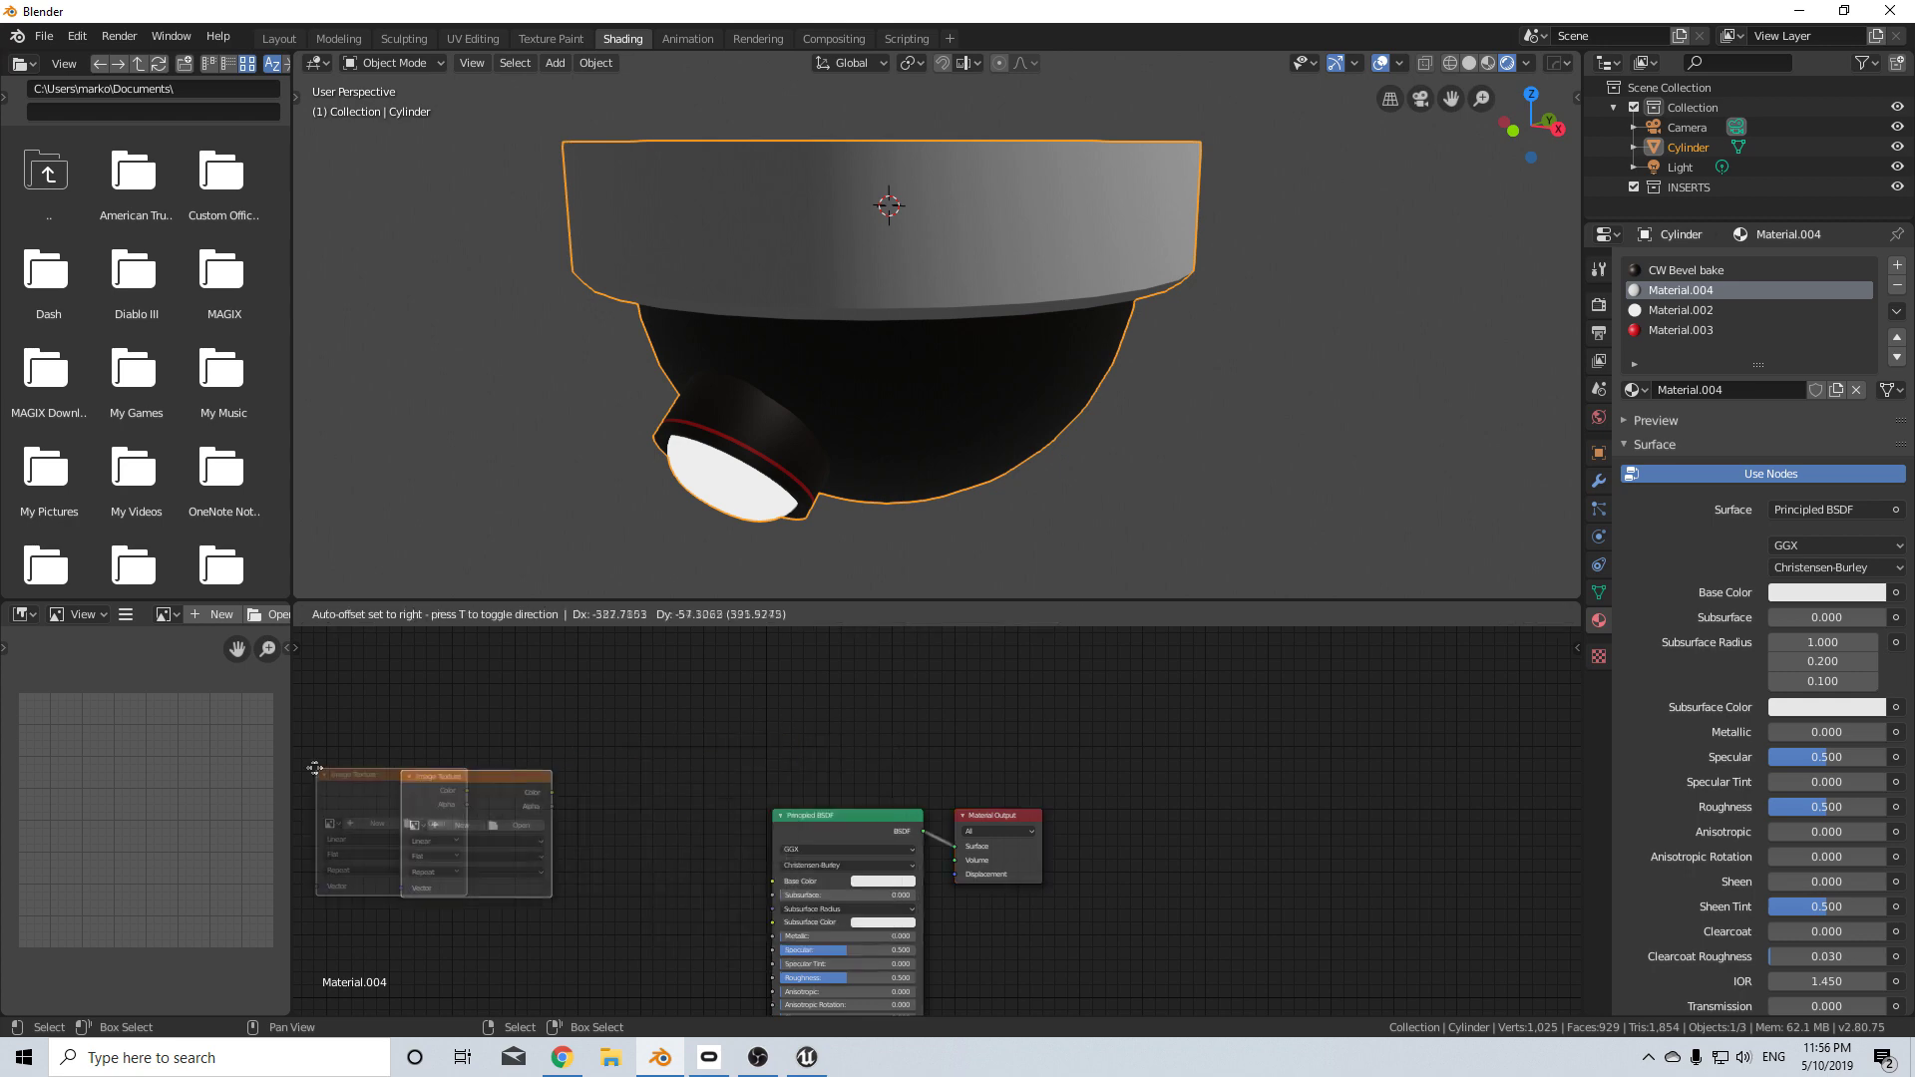
click(446, 654)
- Create a new 2048 x 2048 px image named Camera in the Image Texture node
click(589, 704)
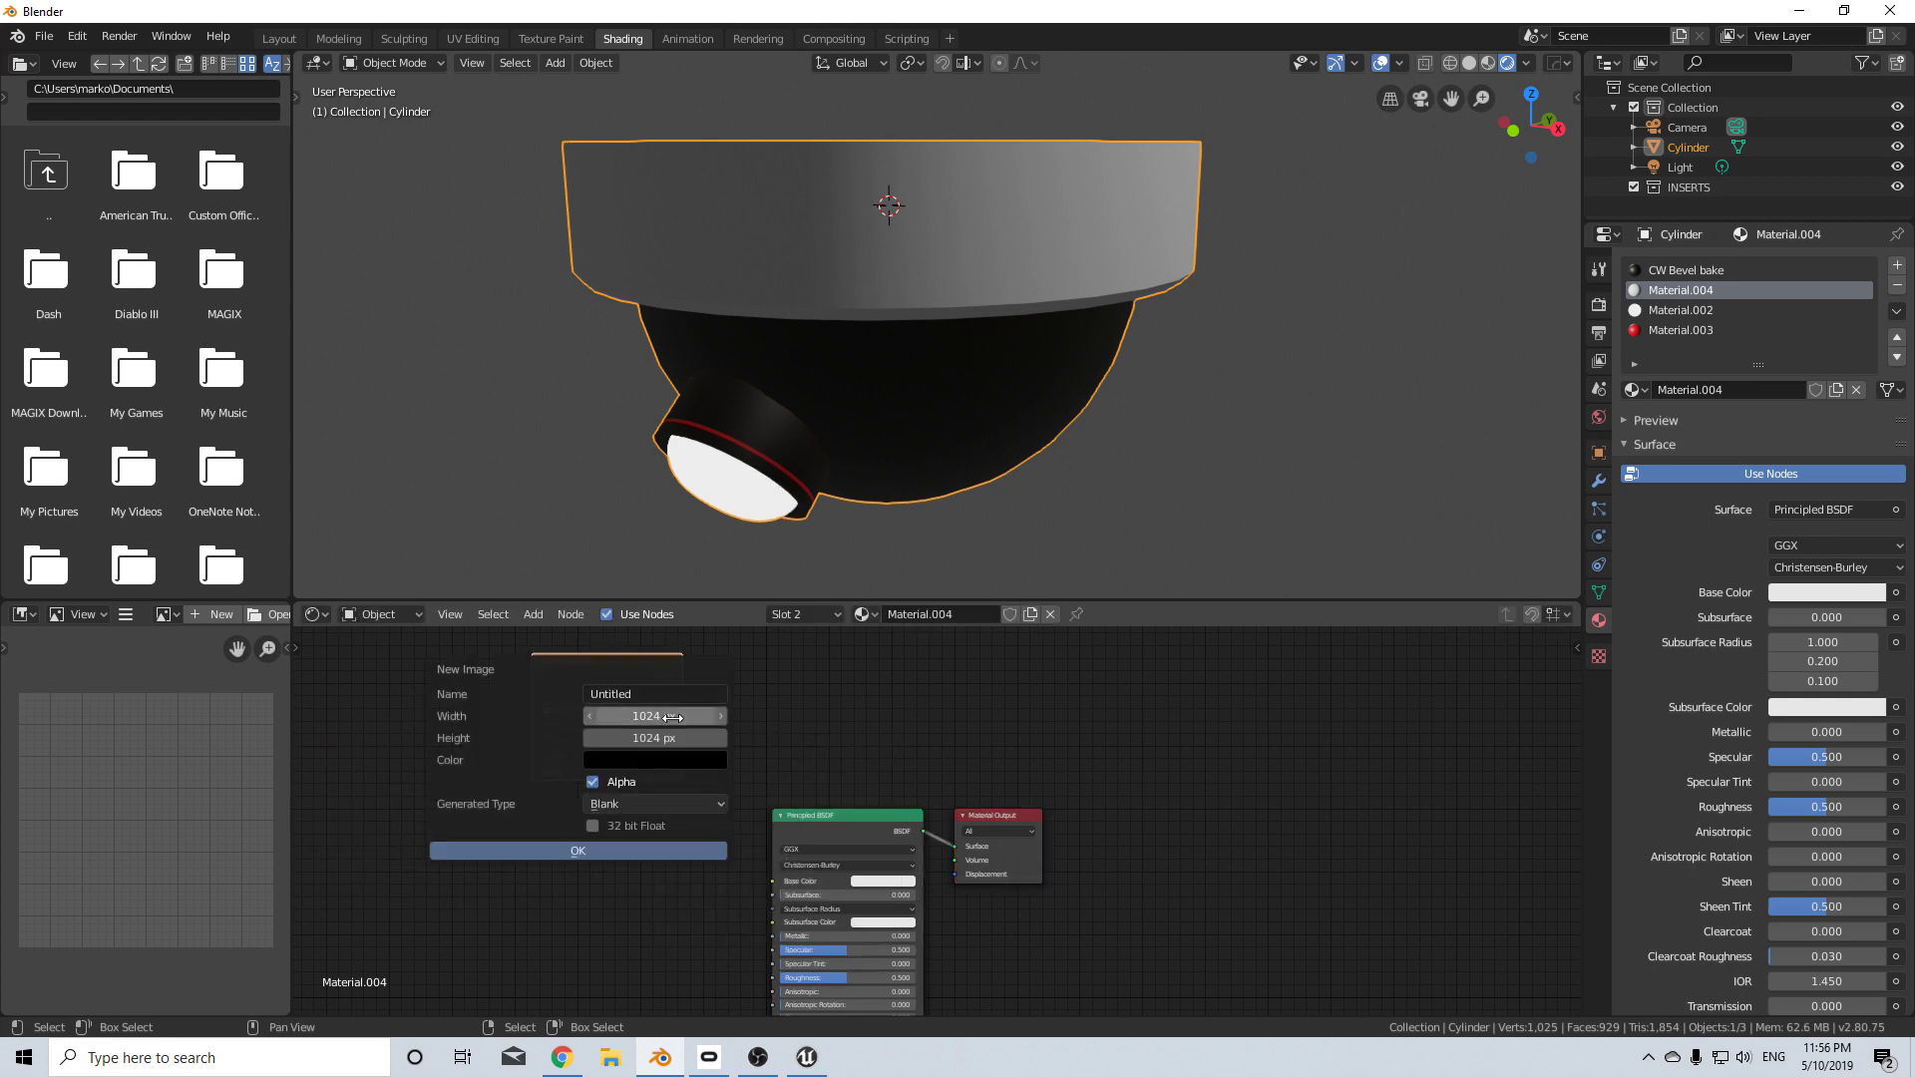
click(672, 717)
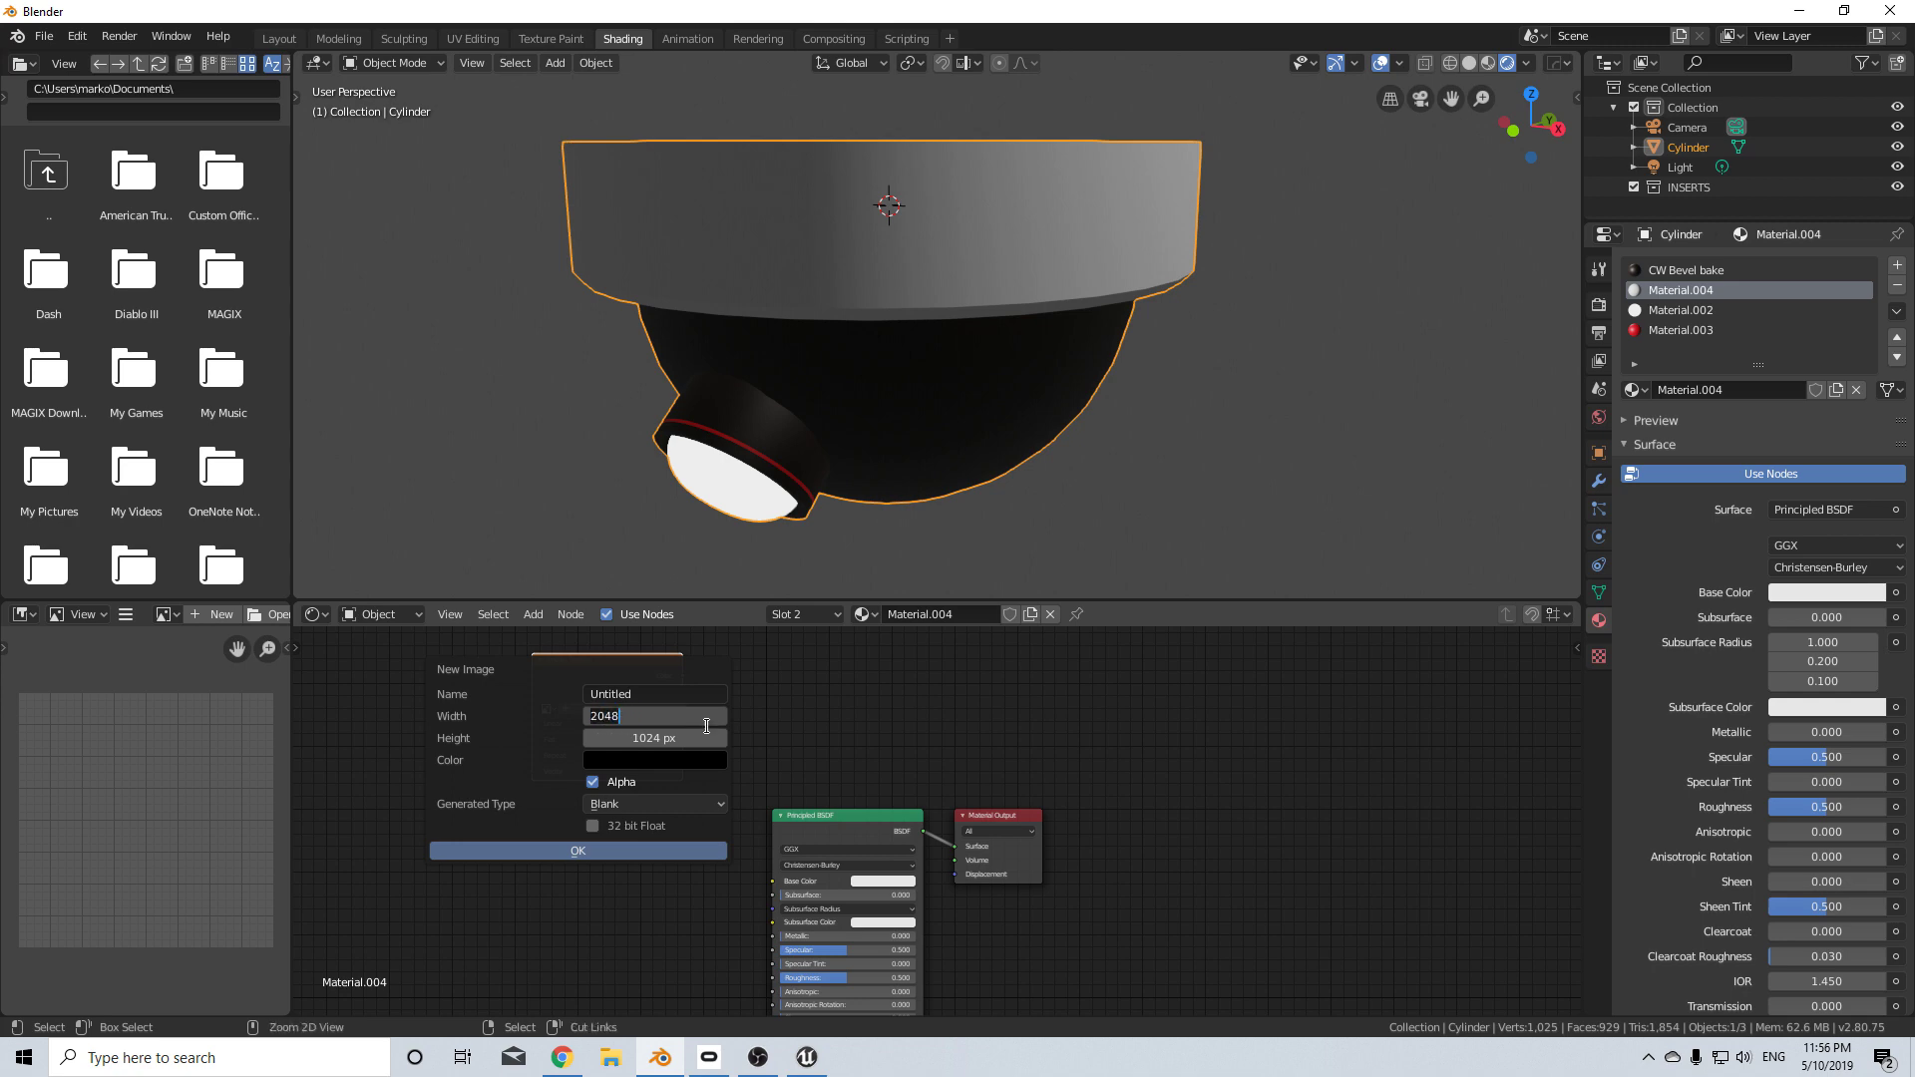
key(Tab)
text(2048)
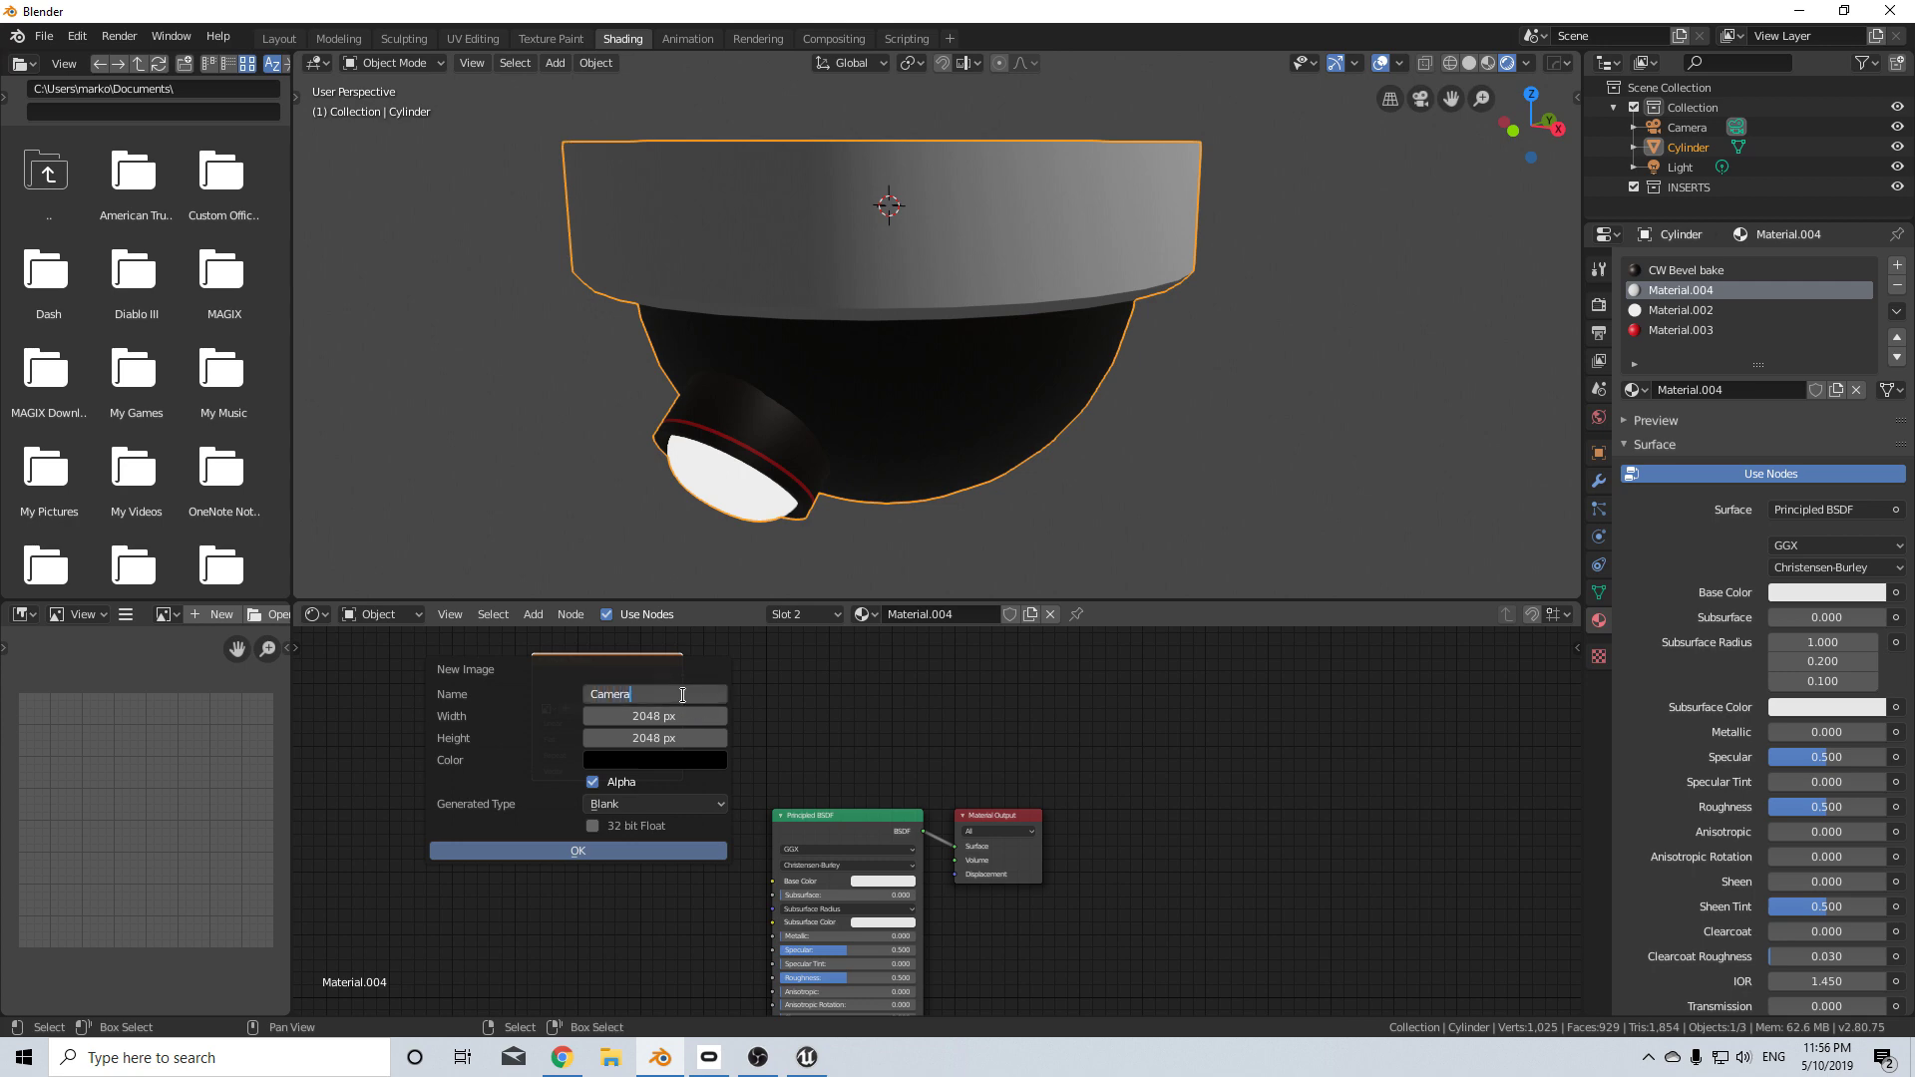
text(Camera)
click(587, 849)
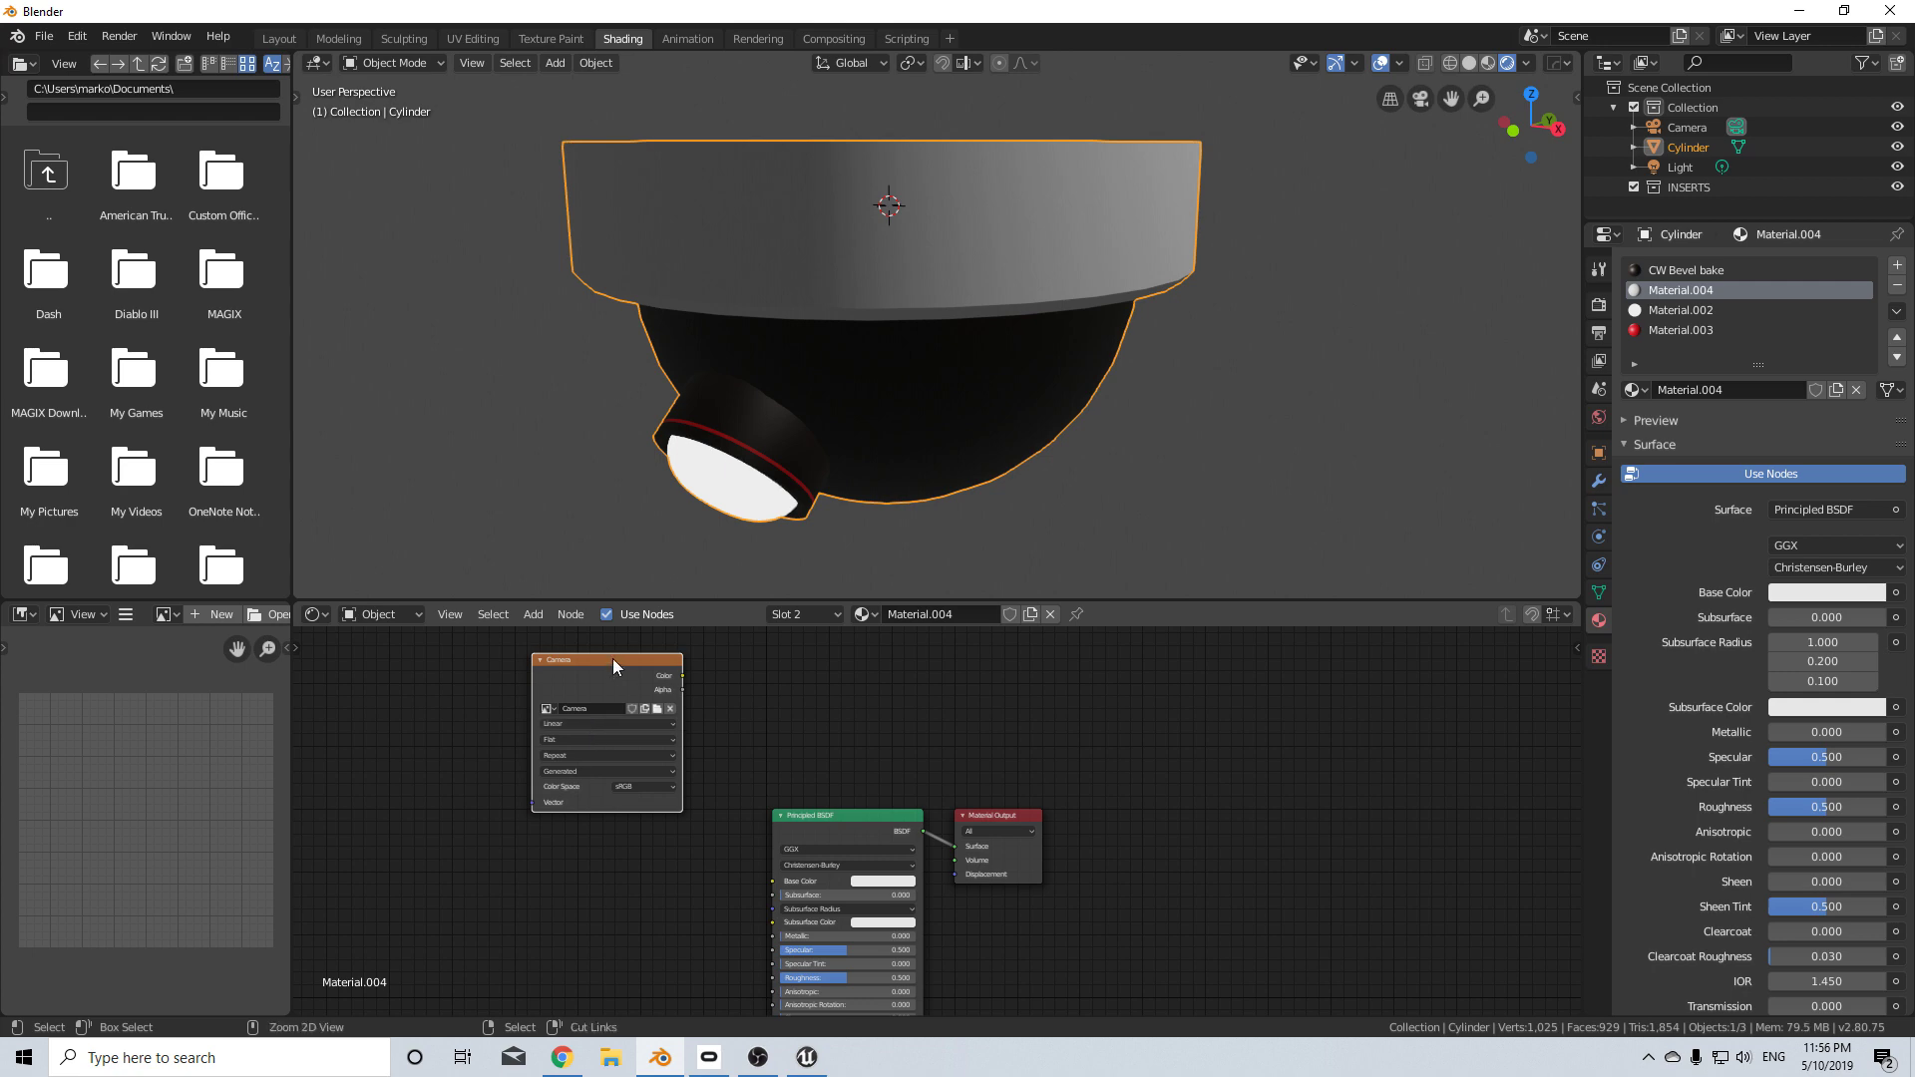
- Paste the Camera image texture node into the CW Bevel bake, Material.002 and Material.003 node trees
click(1686, 270)
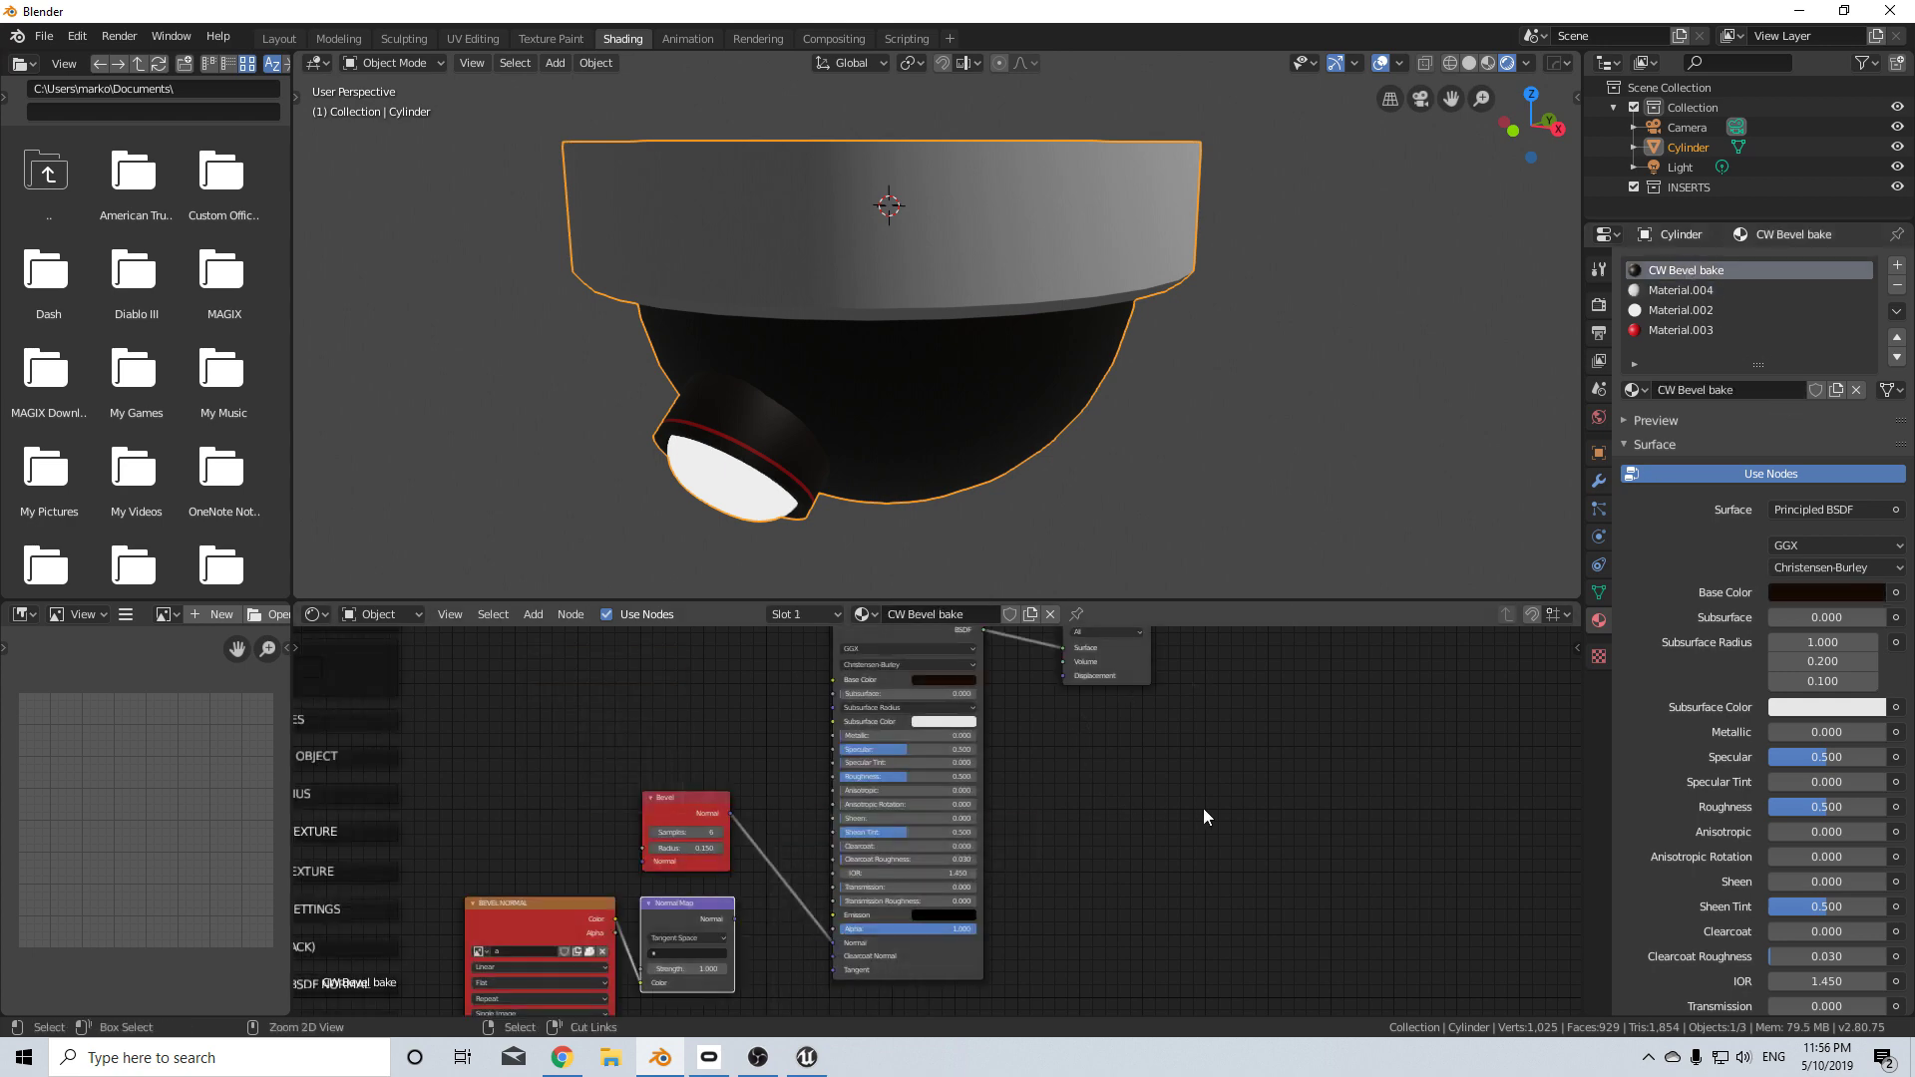
key(ctrl+v)
click(1680, 309)
key(ctrl+v)
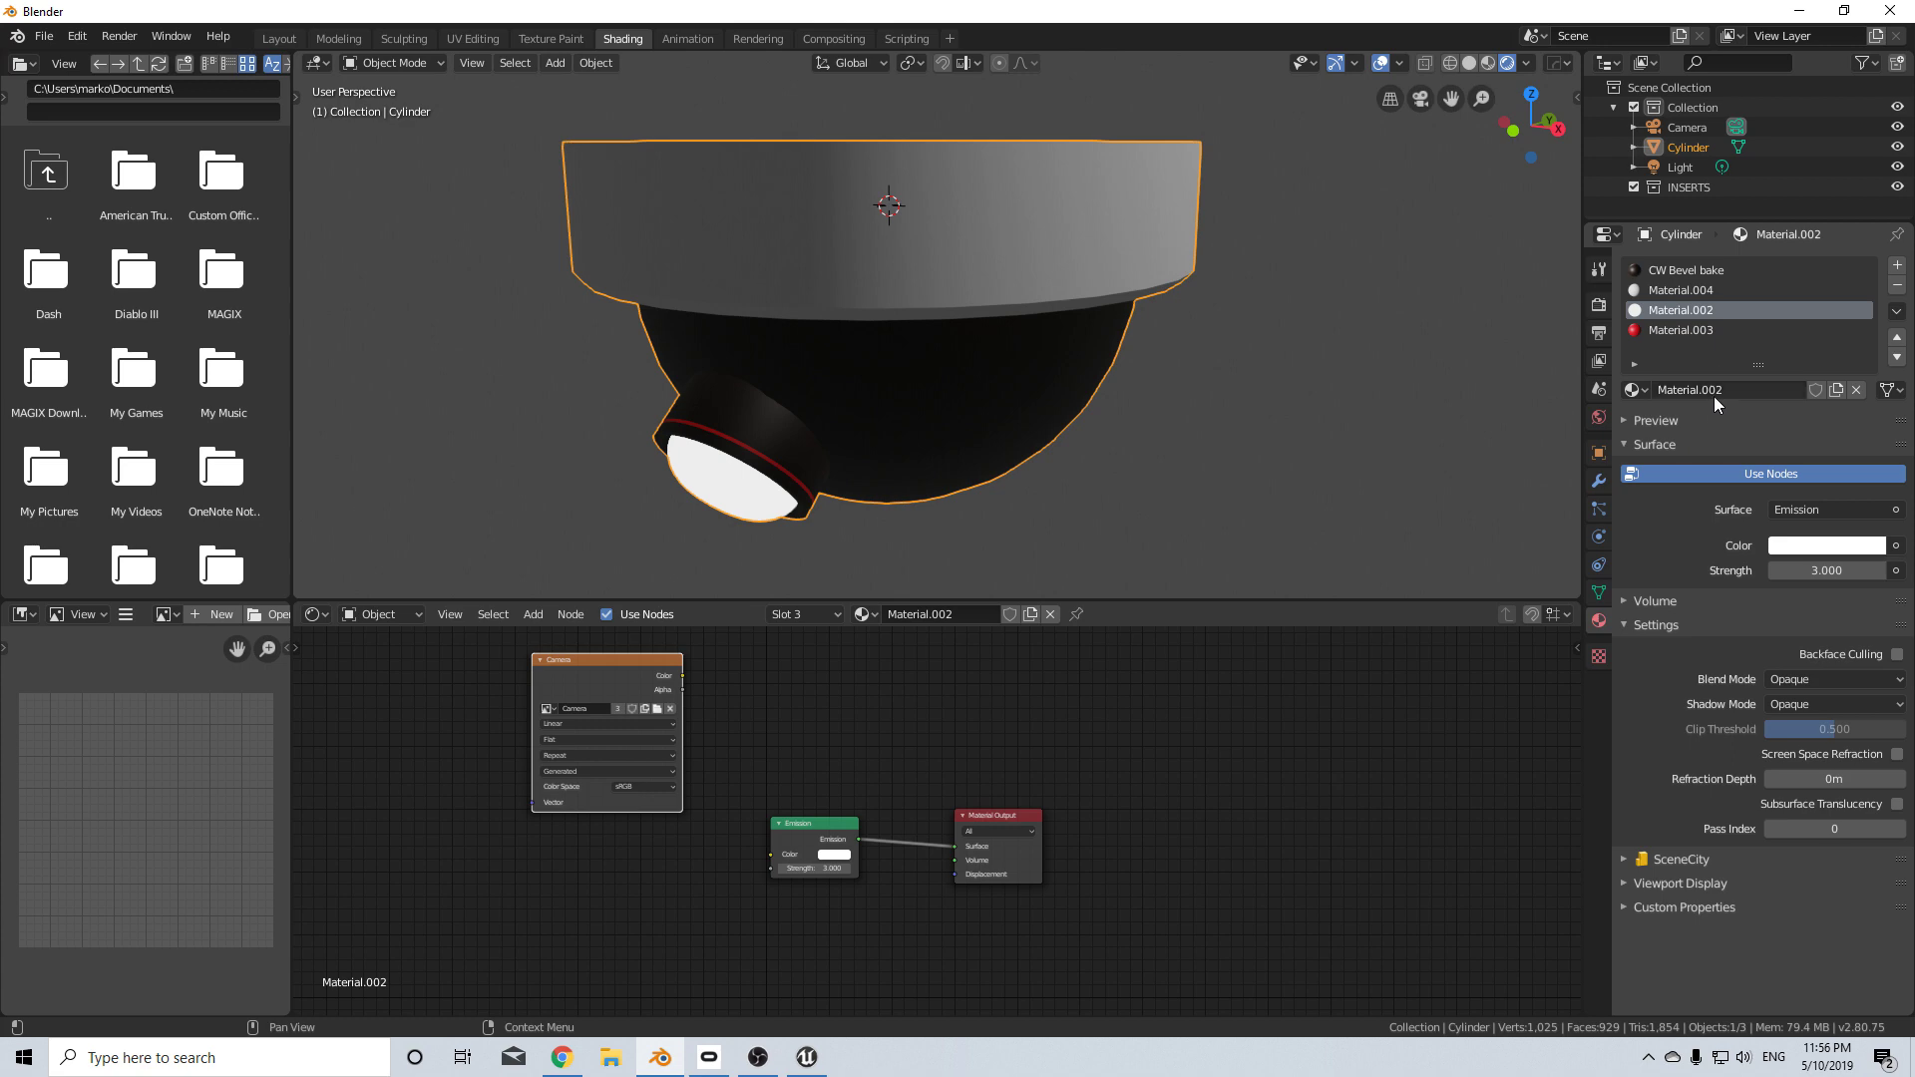
click(1703, 332)
key(ctrl+v)
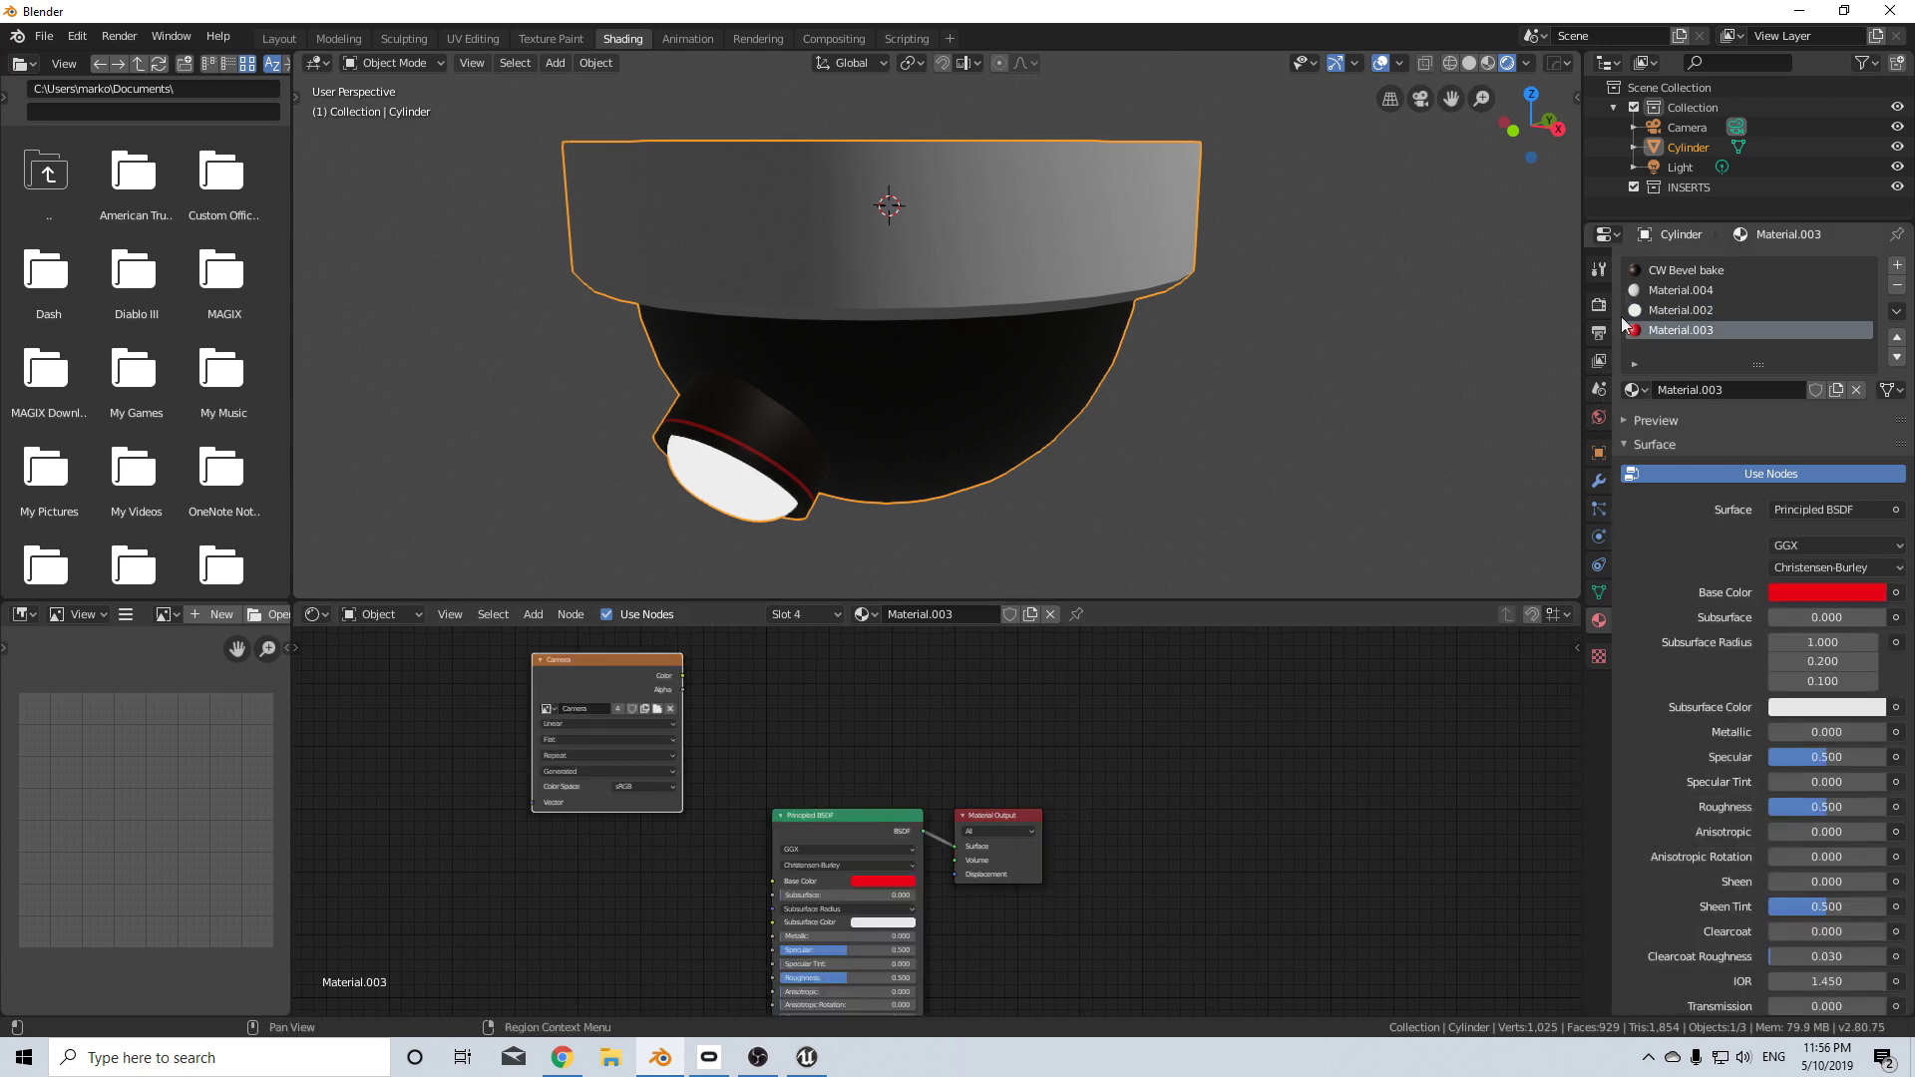
- Set the scene's render engine to Cycles
click(1600, 268)
click(1599, 304)
click(1821, 265)
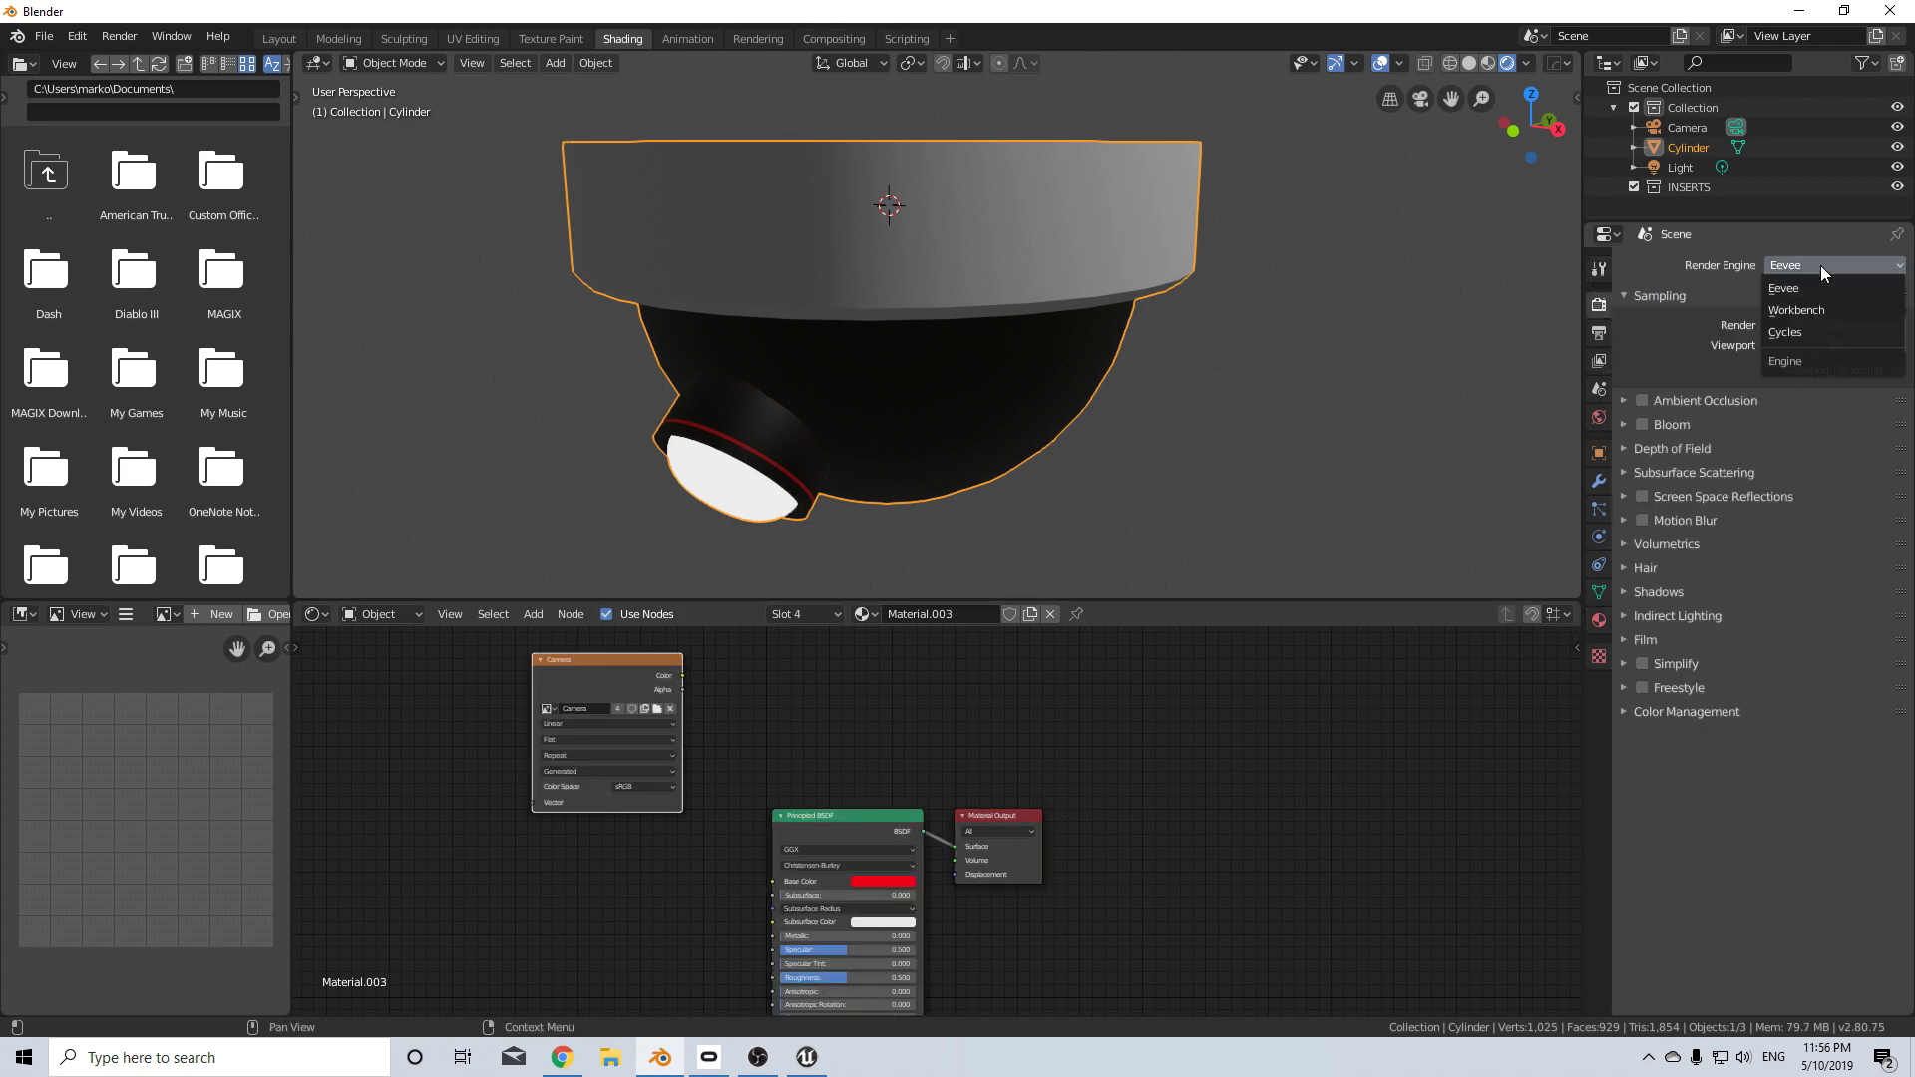
click(1817, 330)
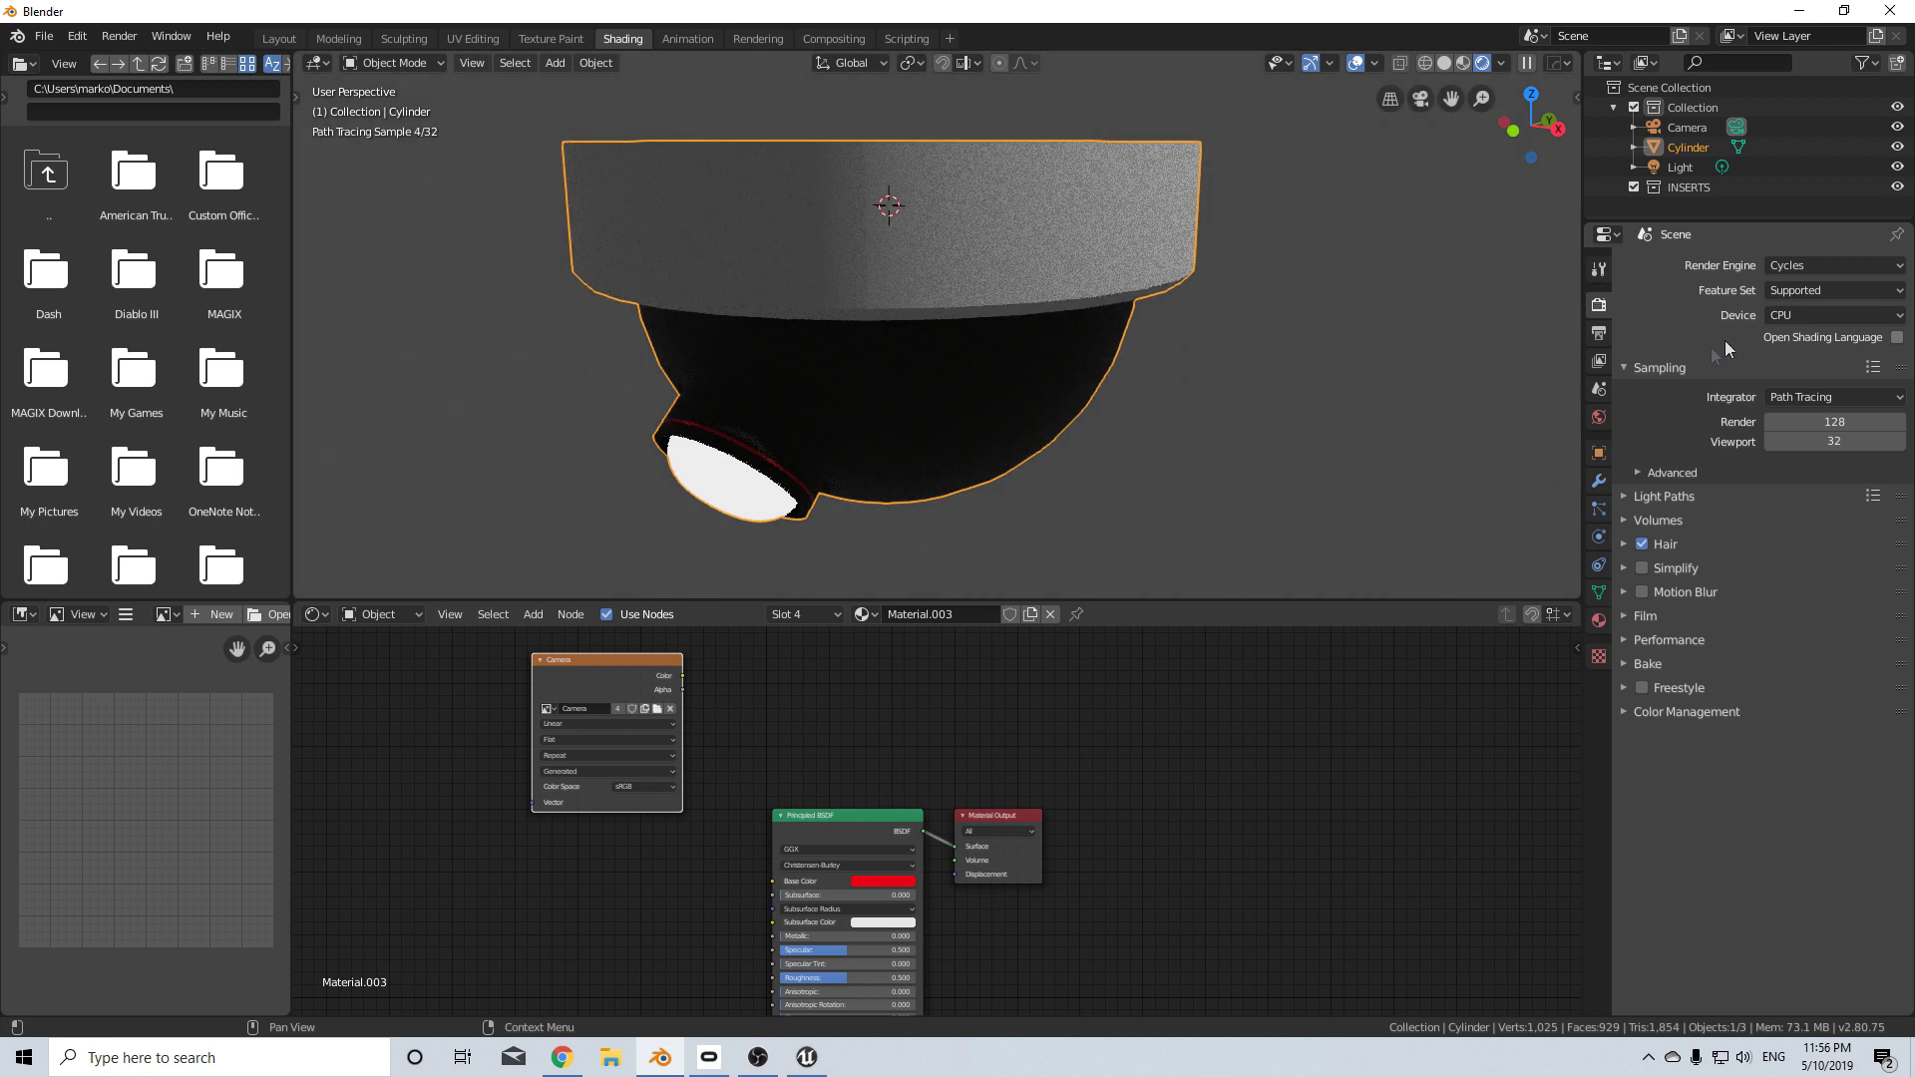
- Bake the Diffuse type with only the Color influence into the Camera image and inspect the baked texture
click(1626, 663)
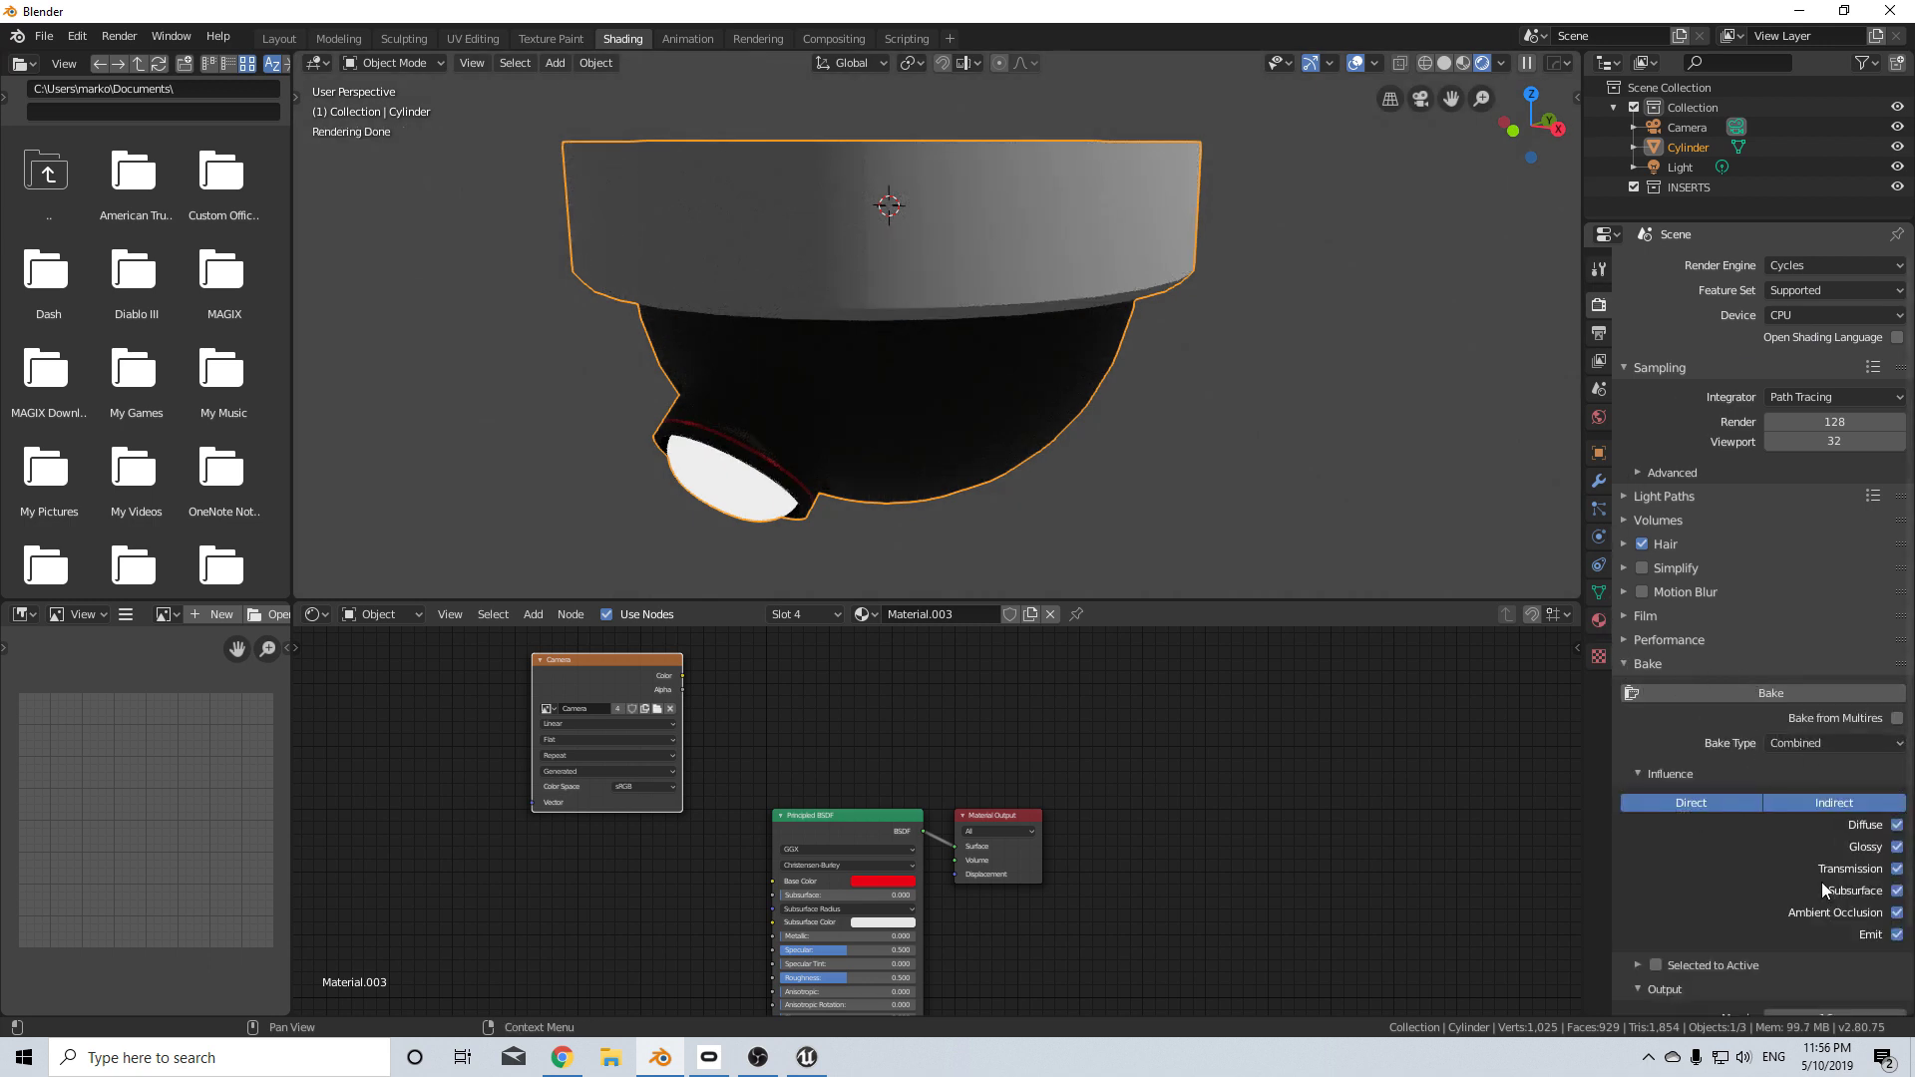
click(1826, 748)
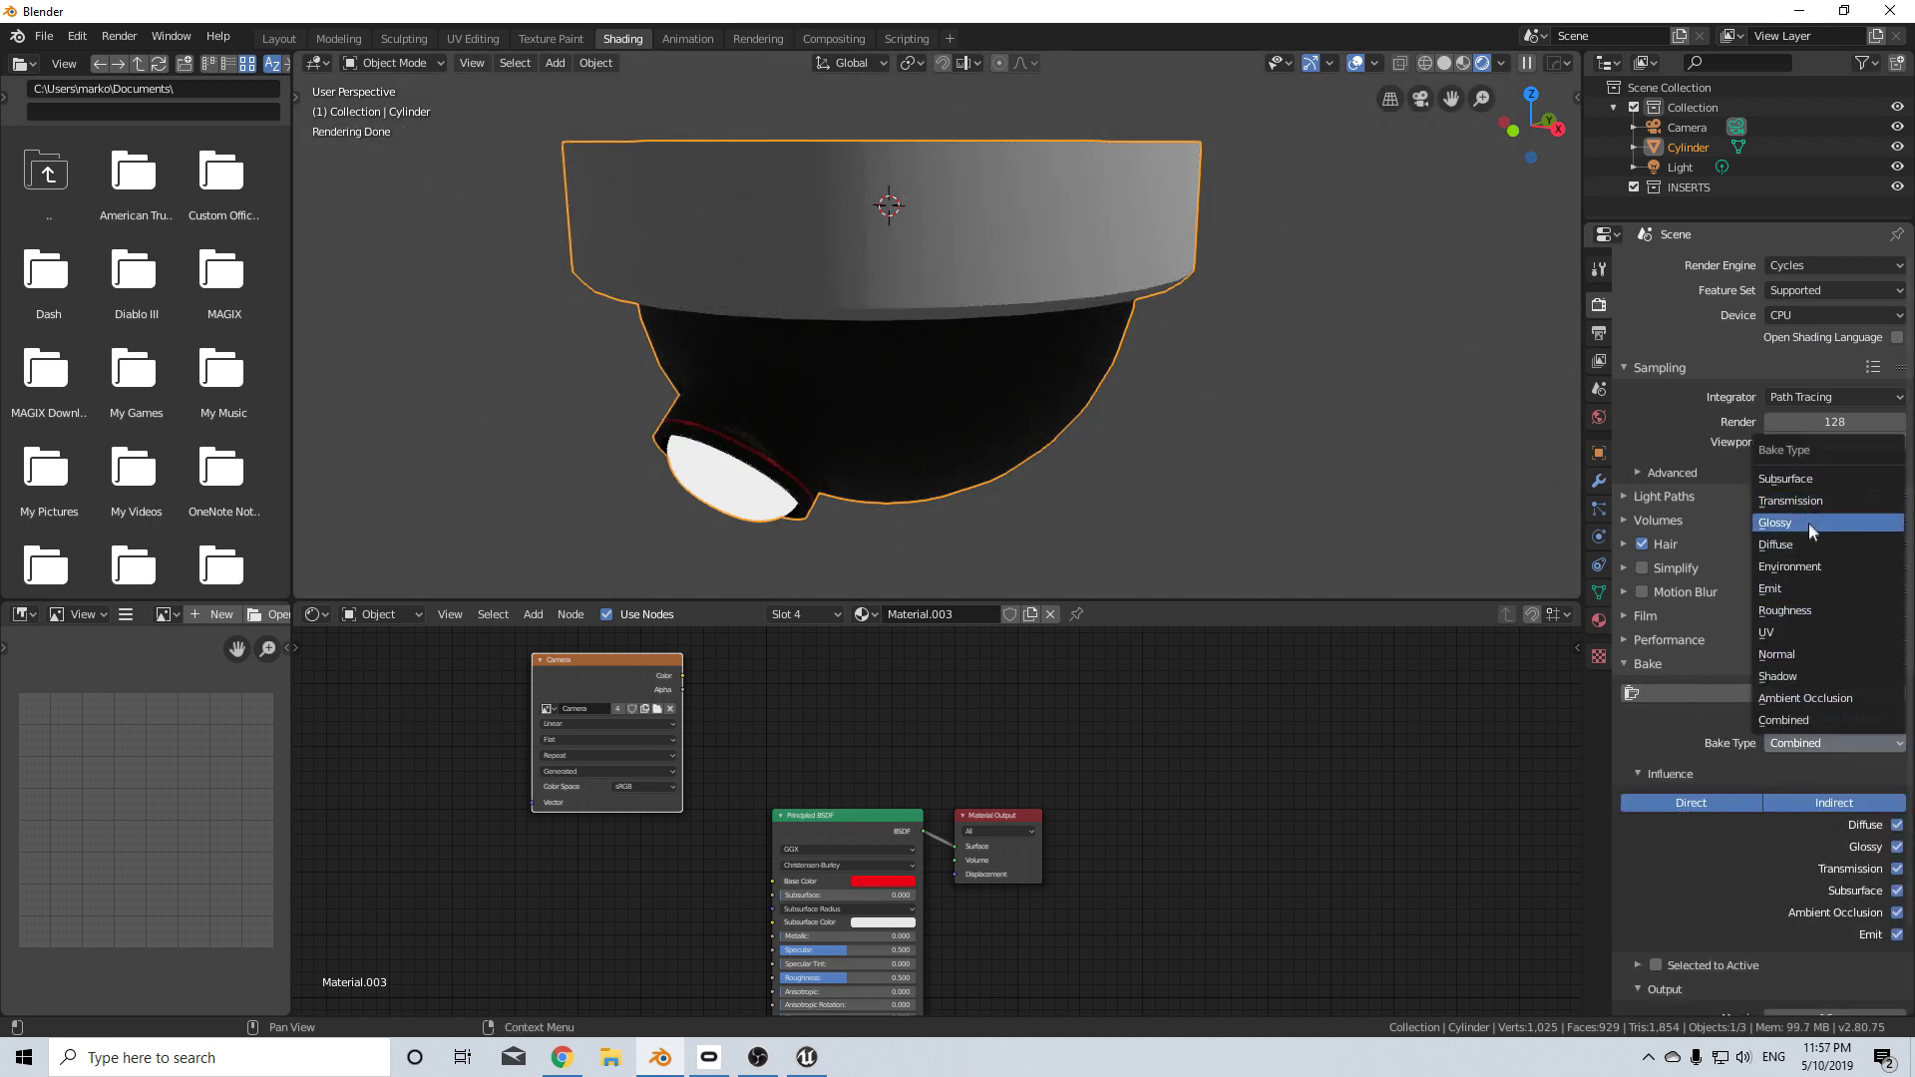
click(1822, 545)
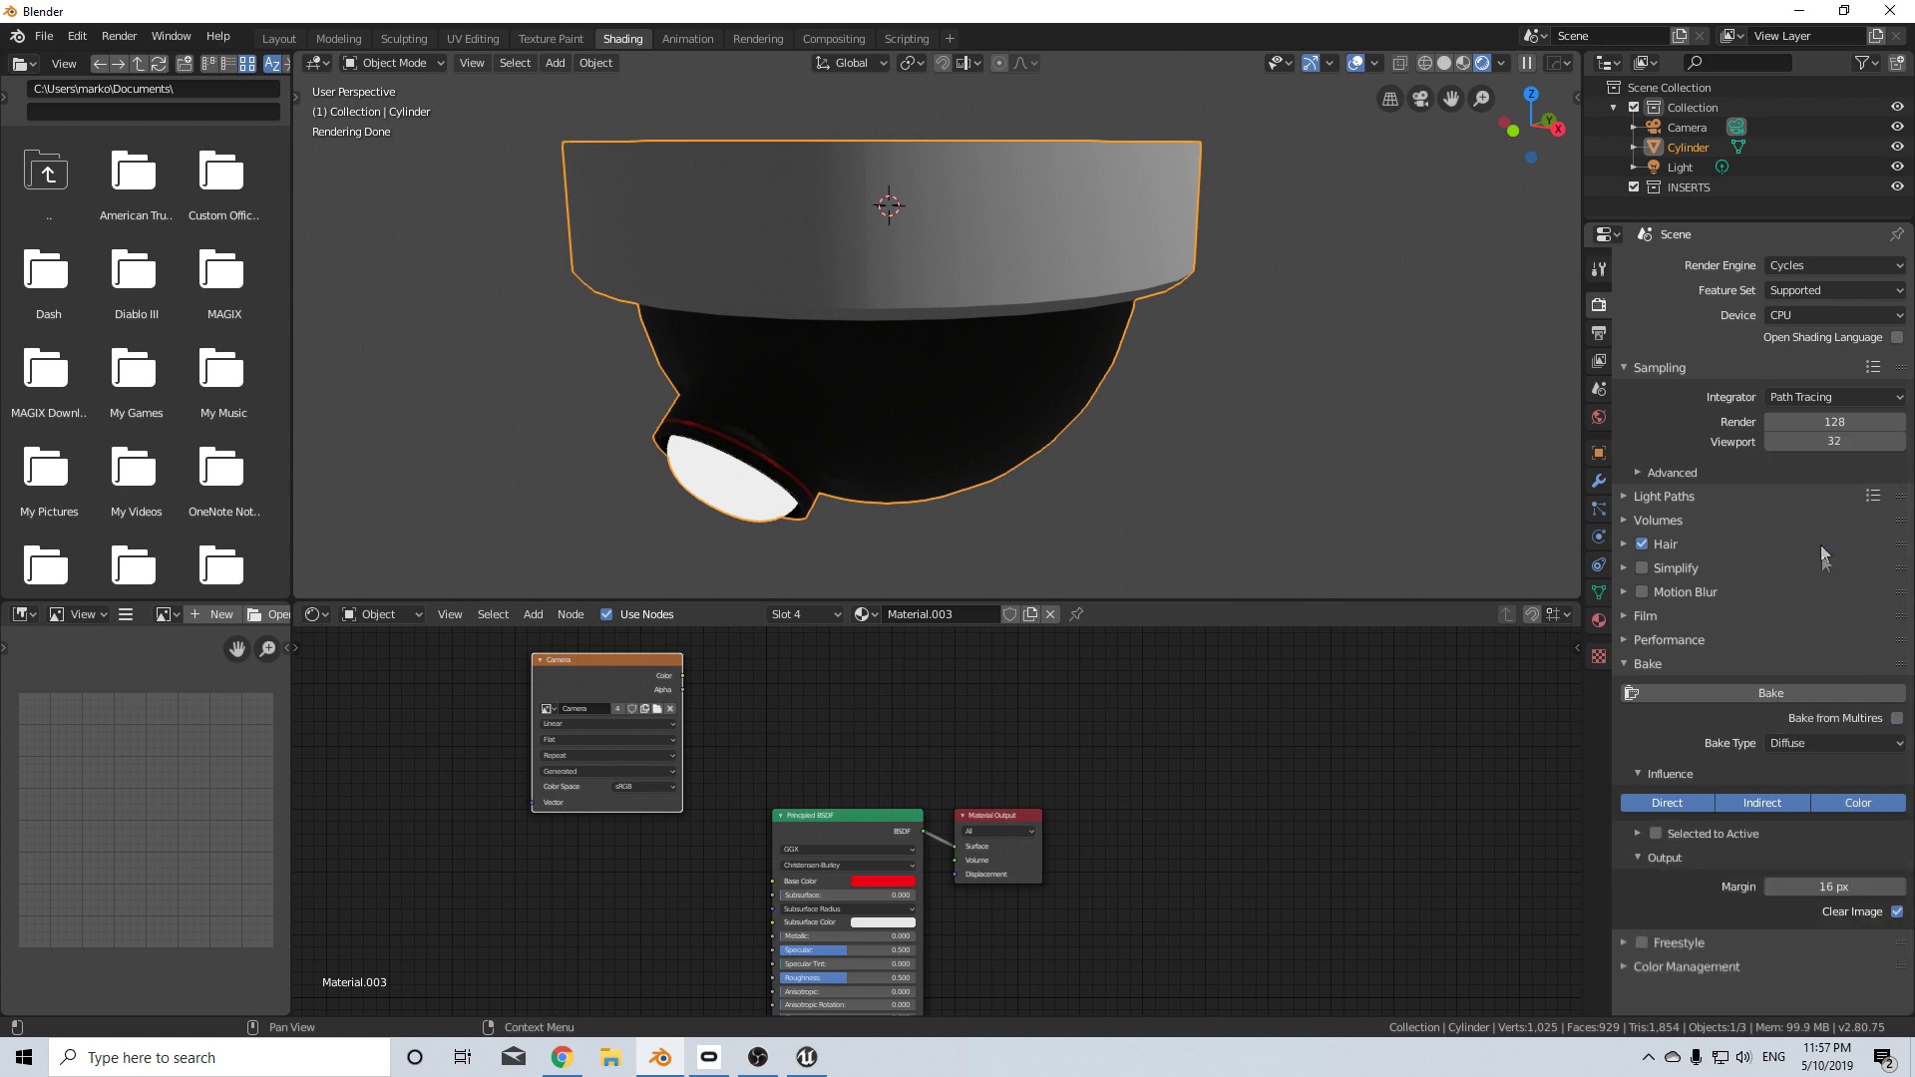
click(1816, 694)
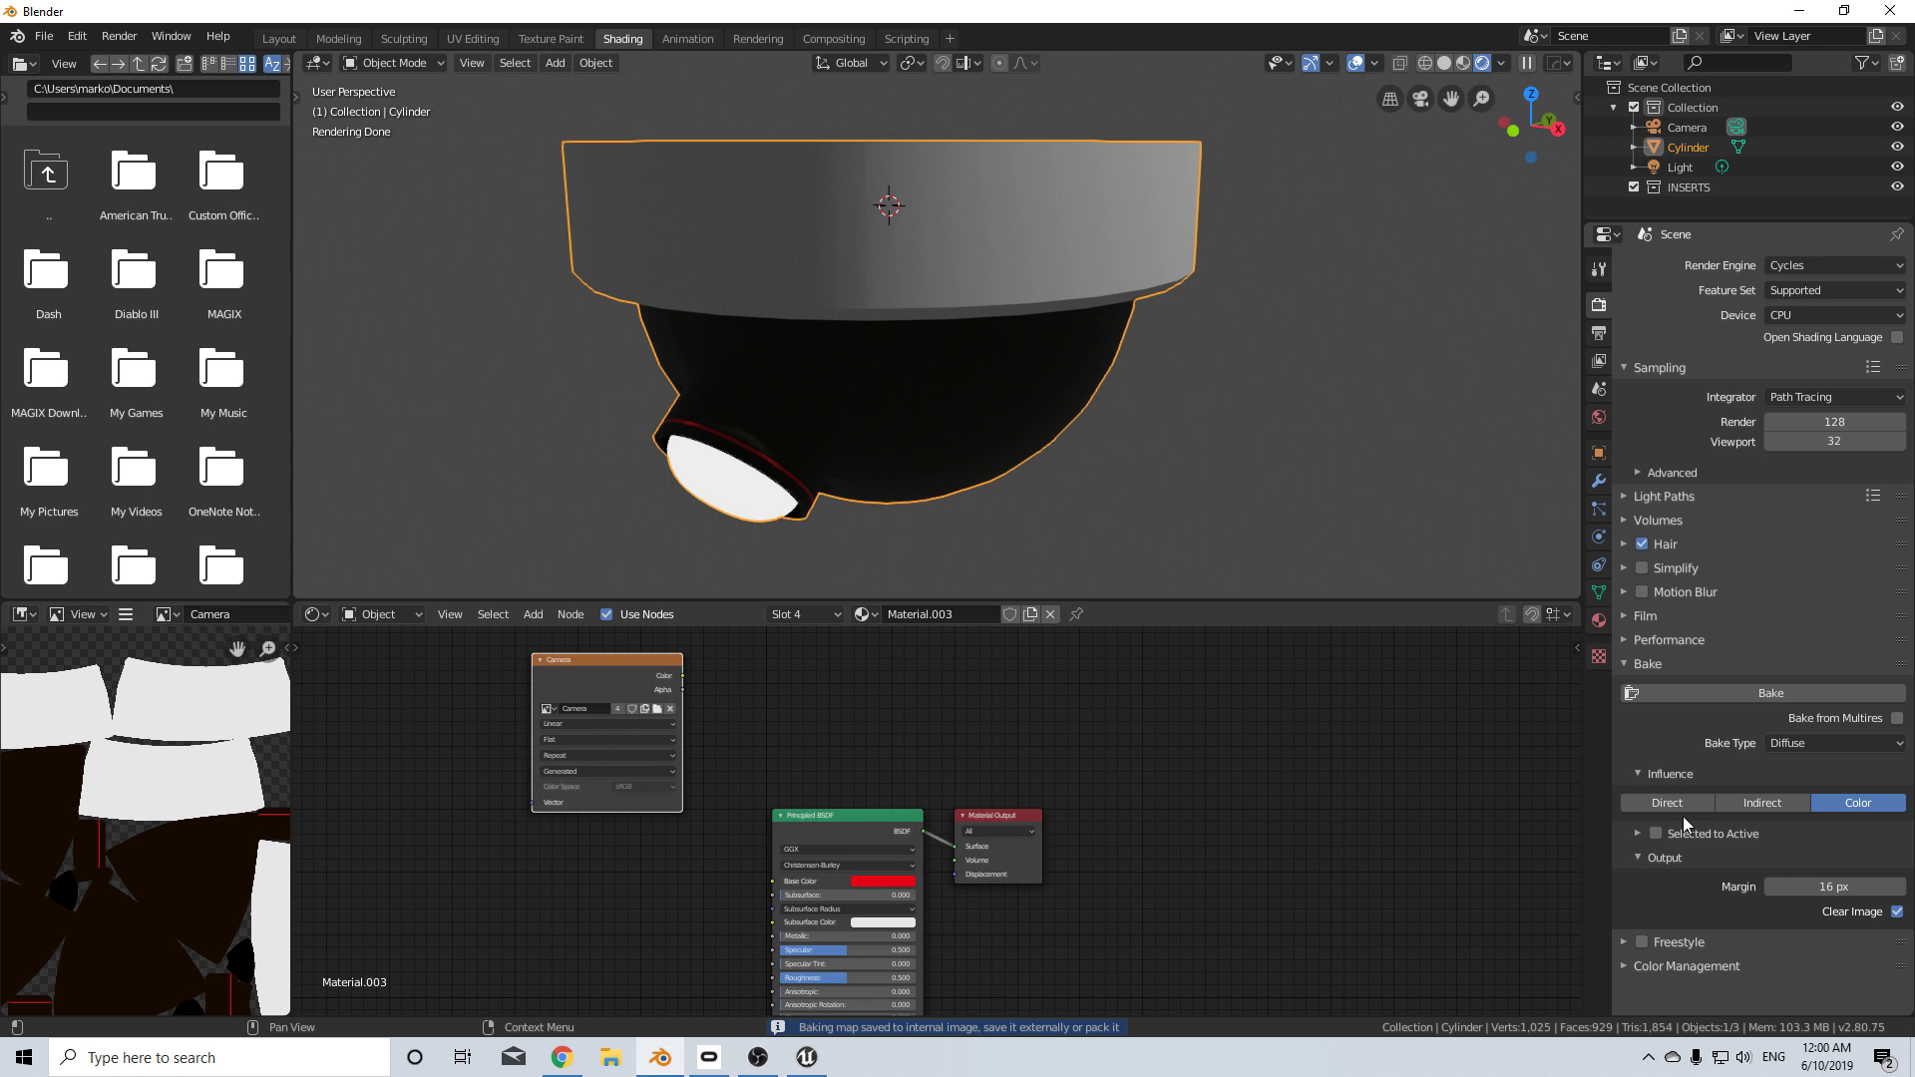
scroll(228, 864, down, 3)
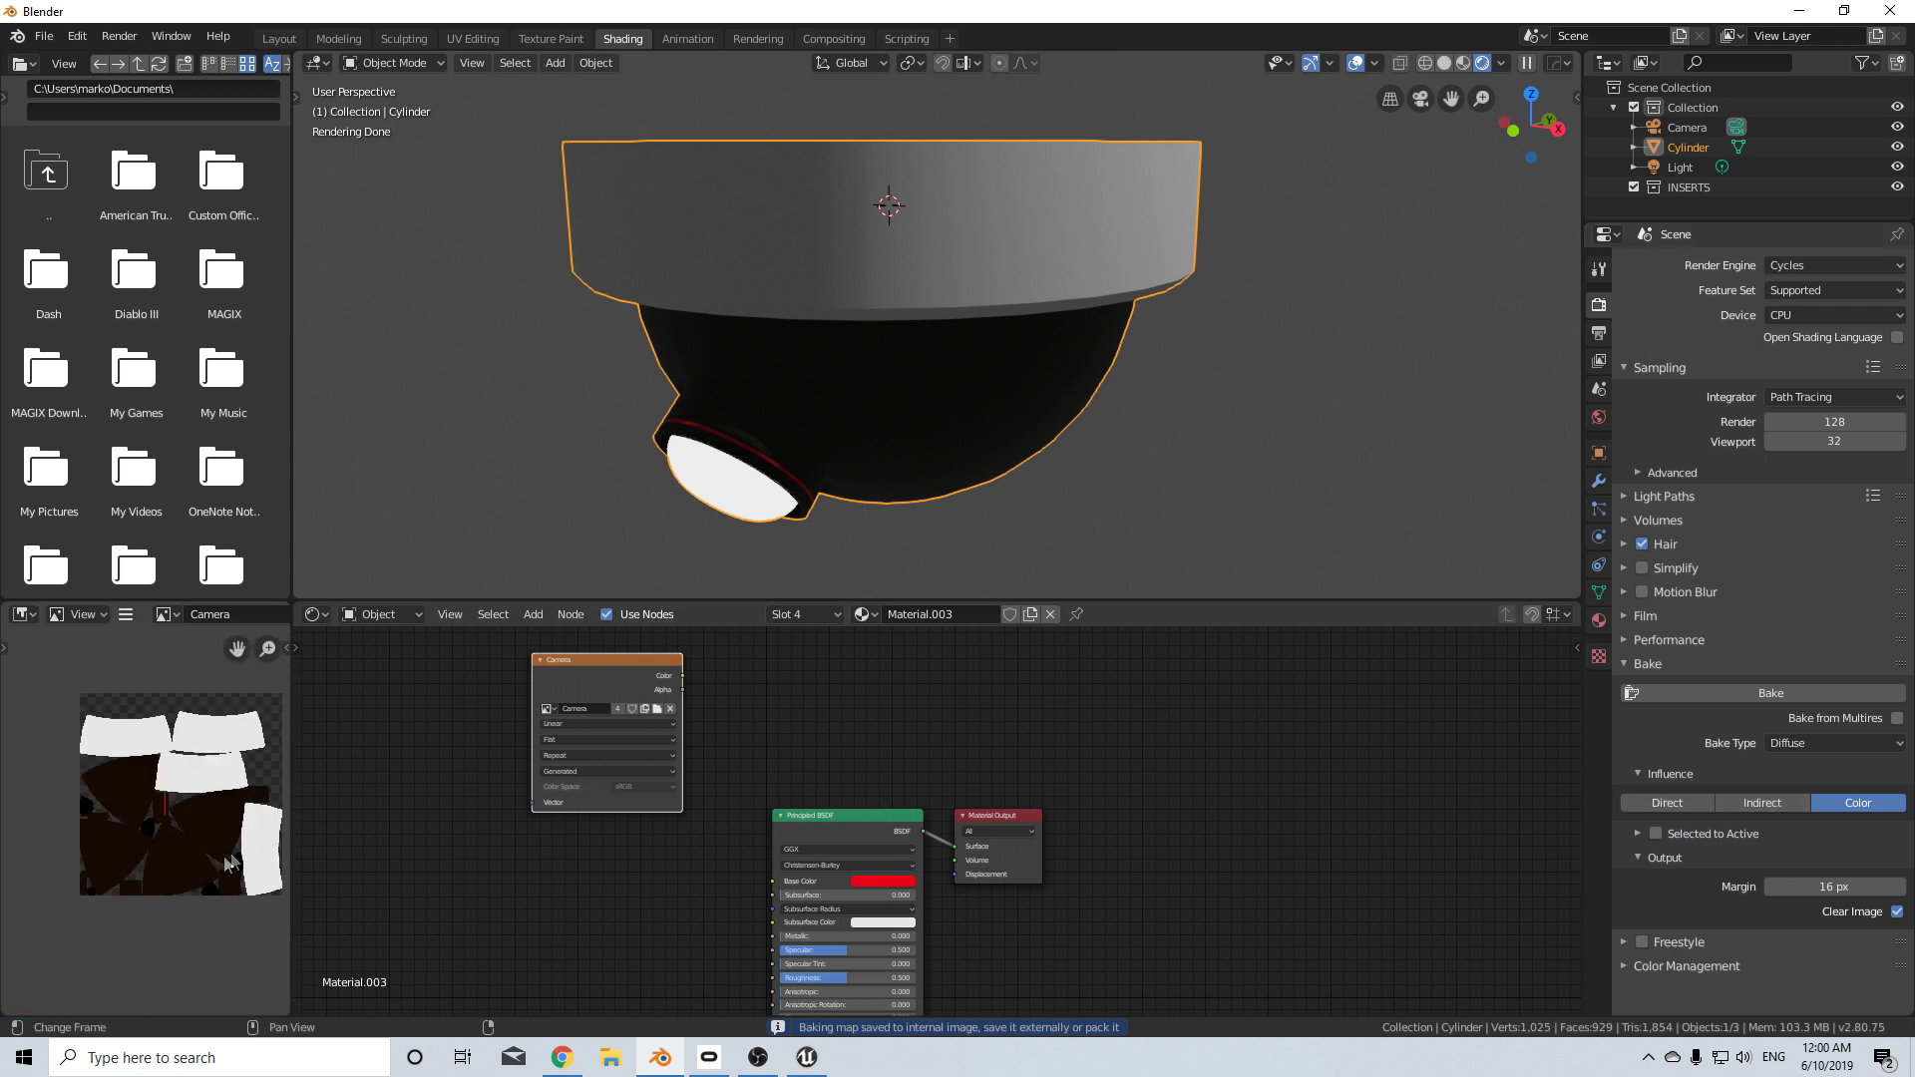
scroll(228, 864, up, 3)
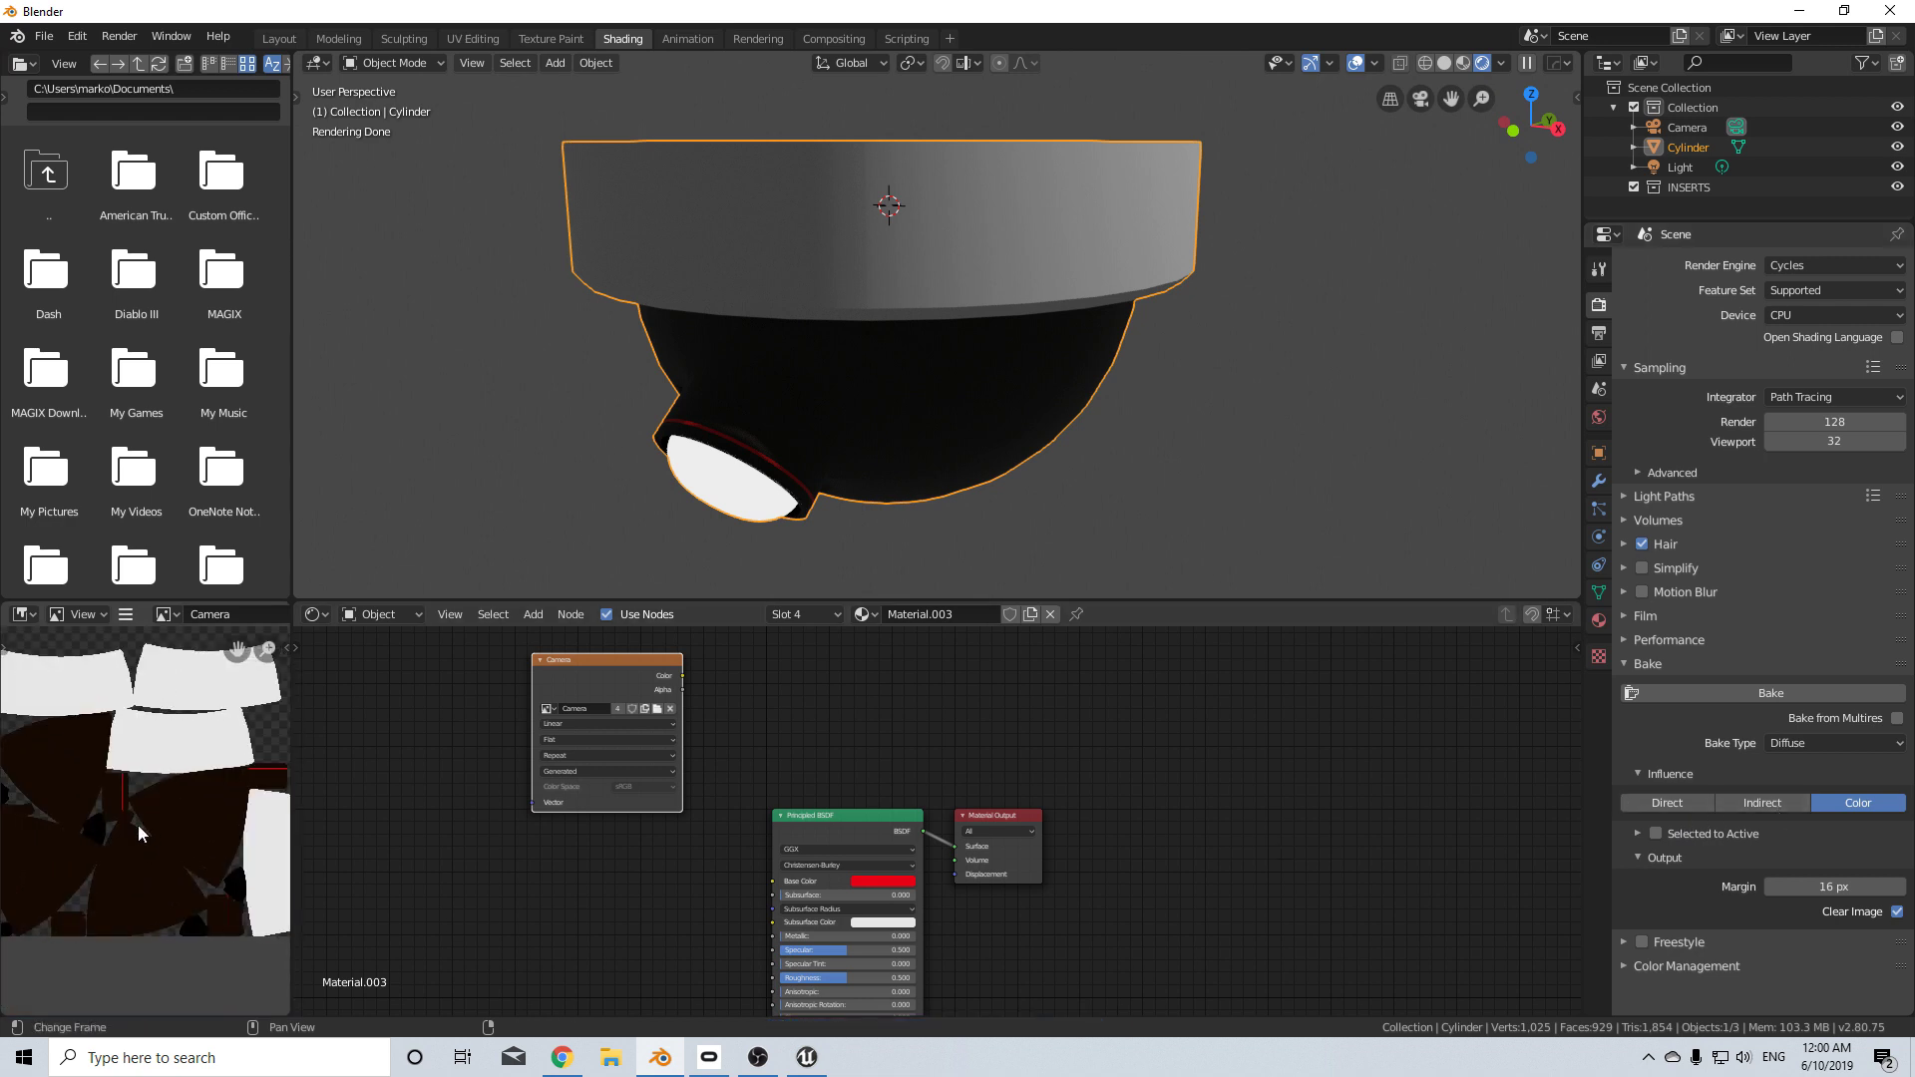
scroll(138, 824, up, 3)
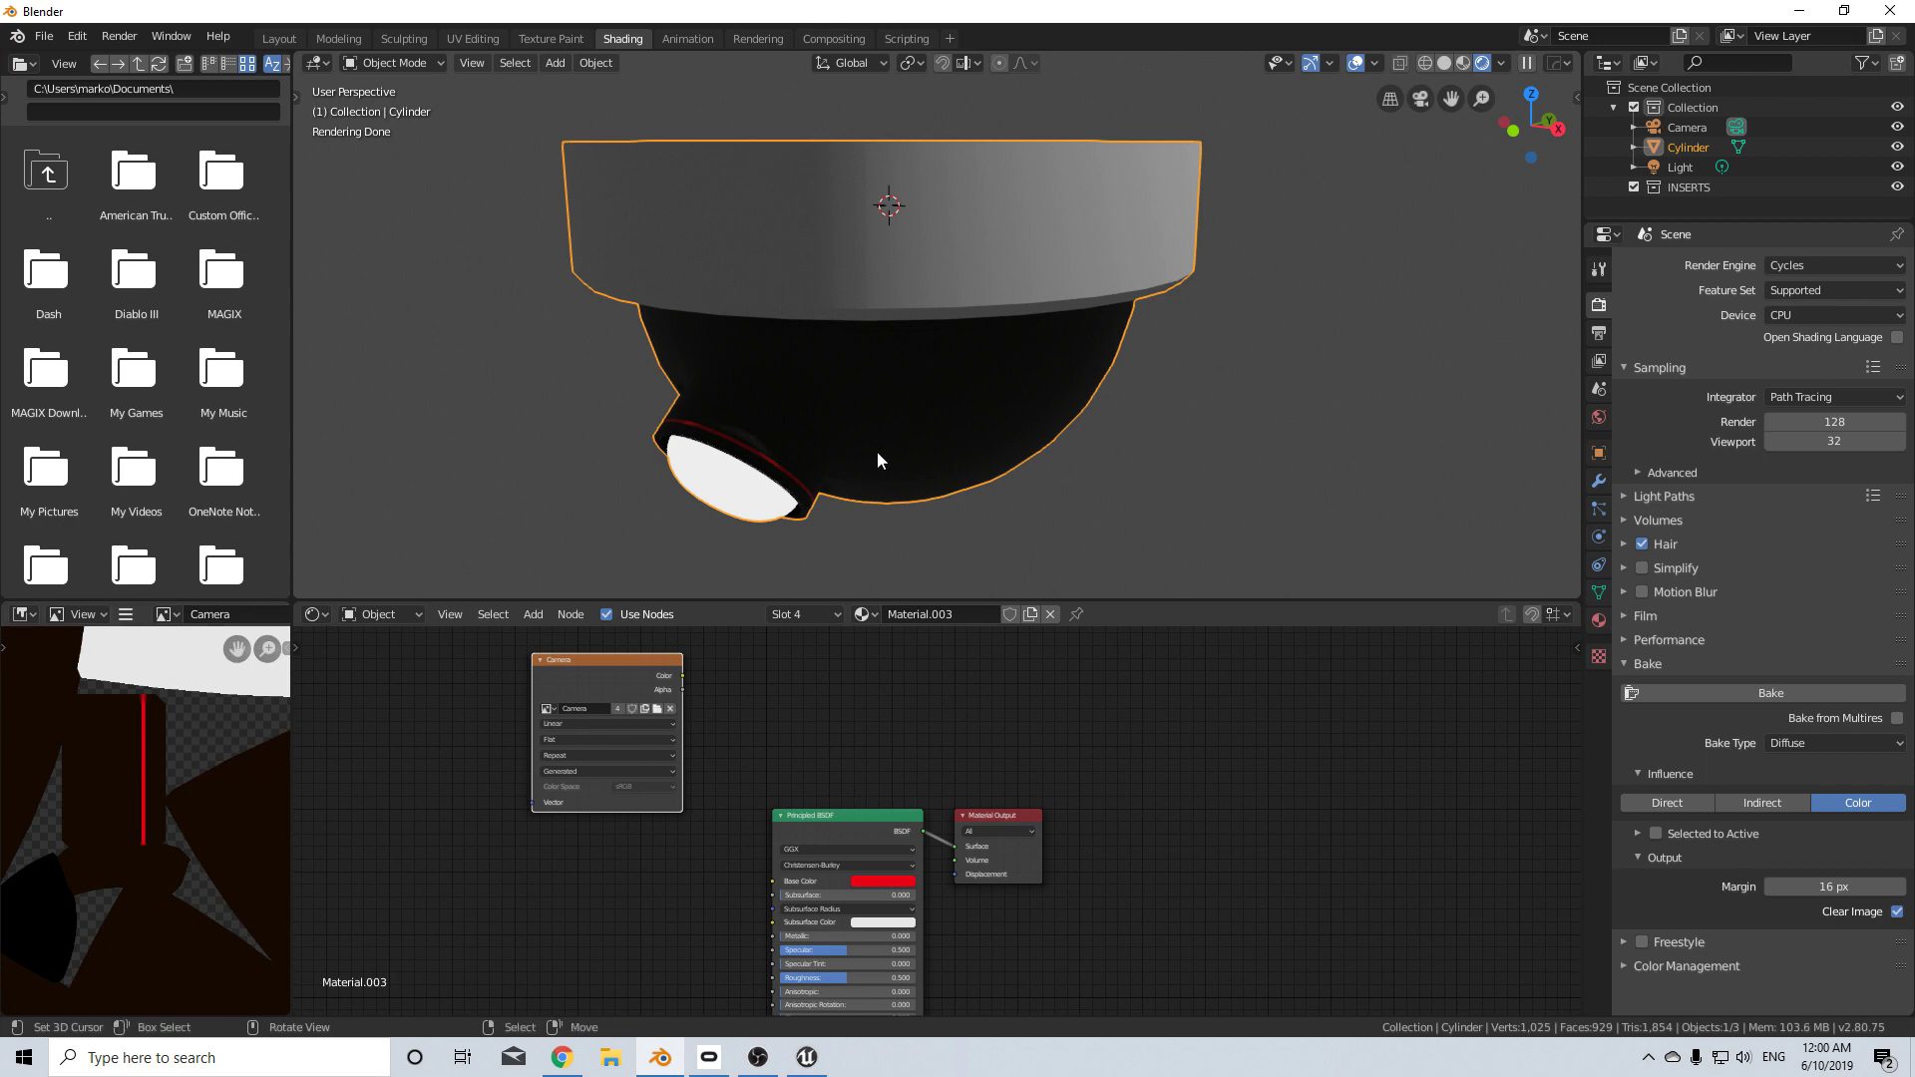
- Desaturate the CW Bevel bake material's dark brown Base Color to a nearly neutral dark gray and check the baked texture
click(1600, 625)
click(1712, 271)
middle_drag(1072, 825, 1168, 817)
scroll(1056, 730, up, 4)
click(1040, 711)
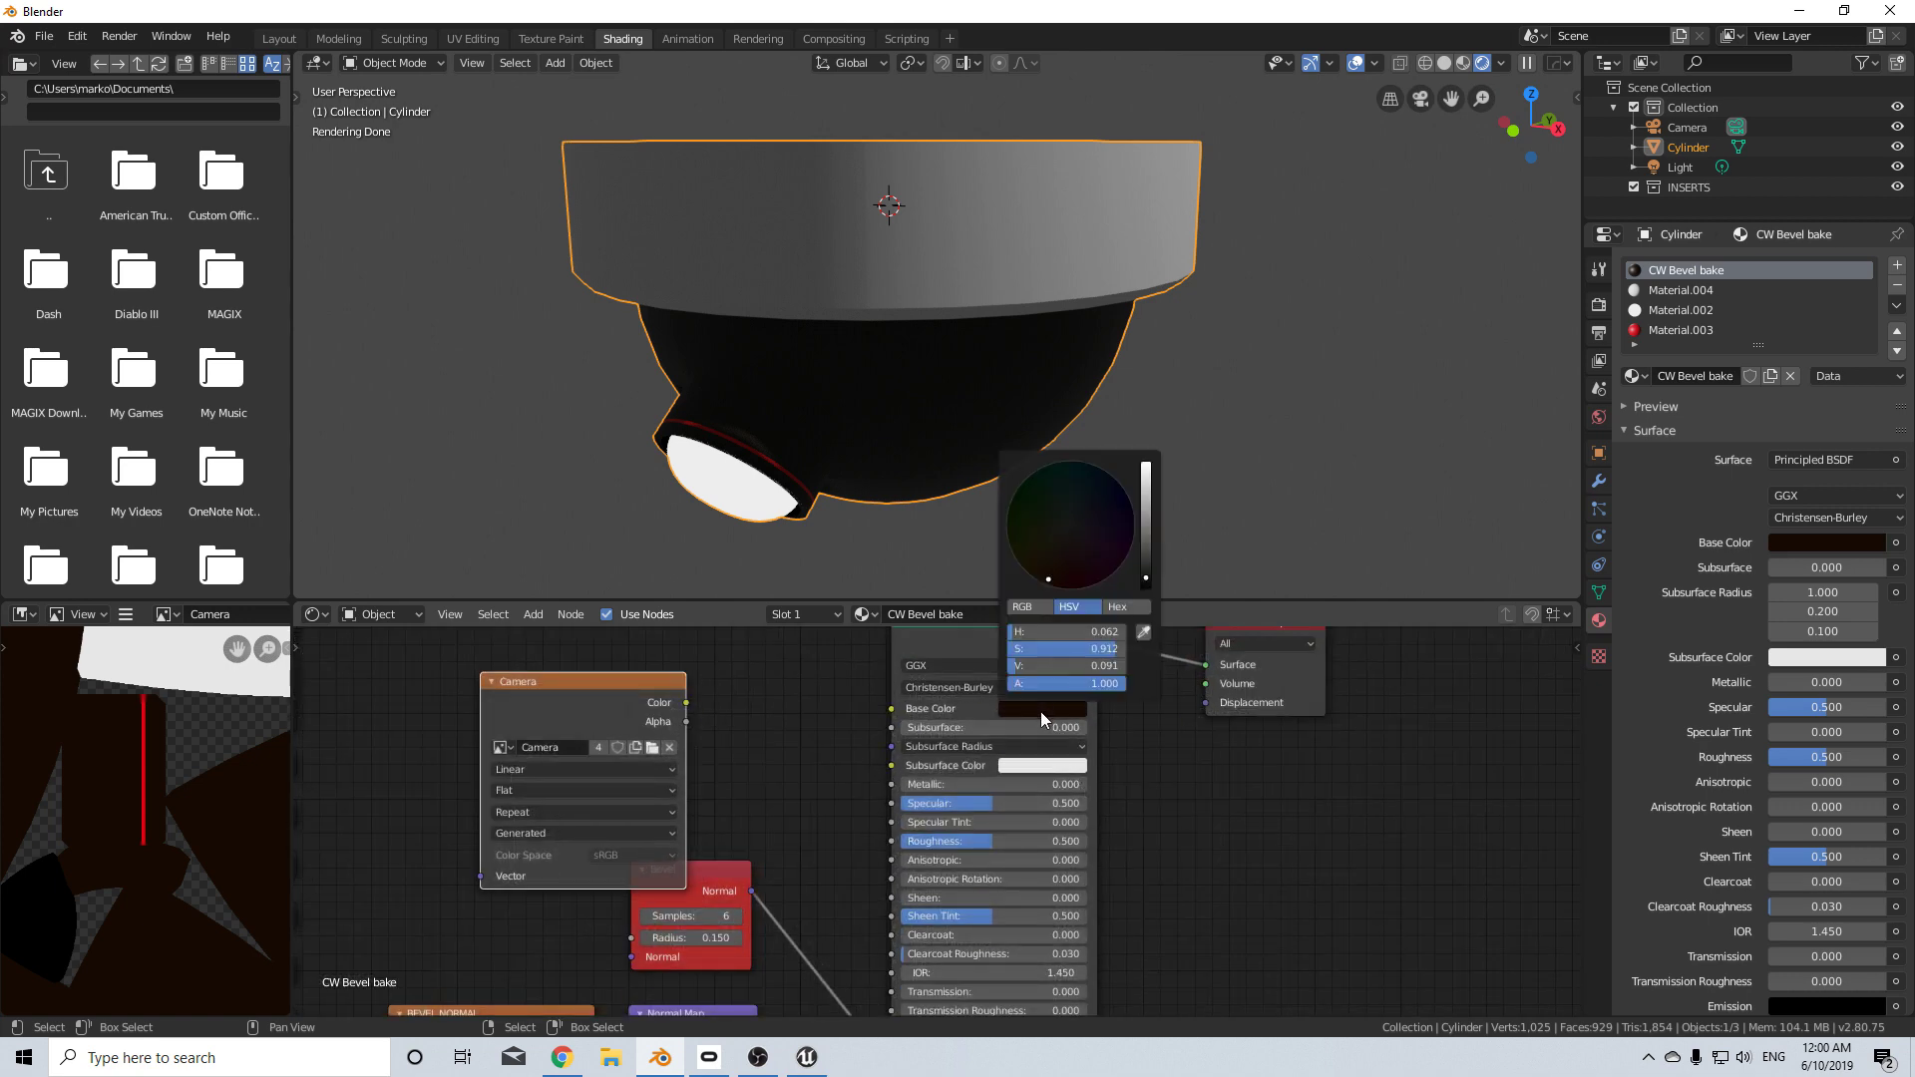
drag(1055, 554, 1068, 534)
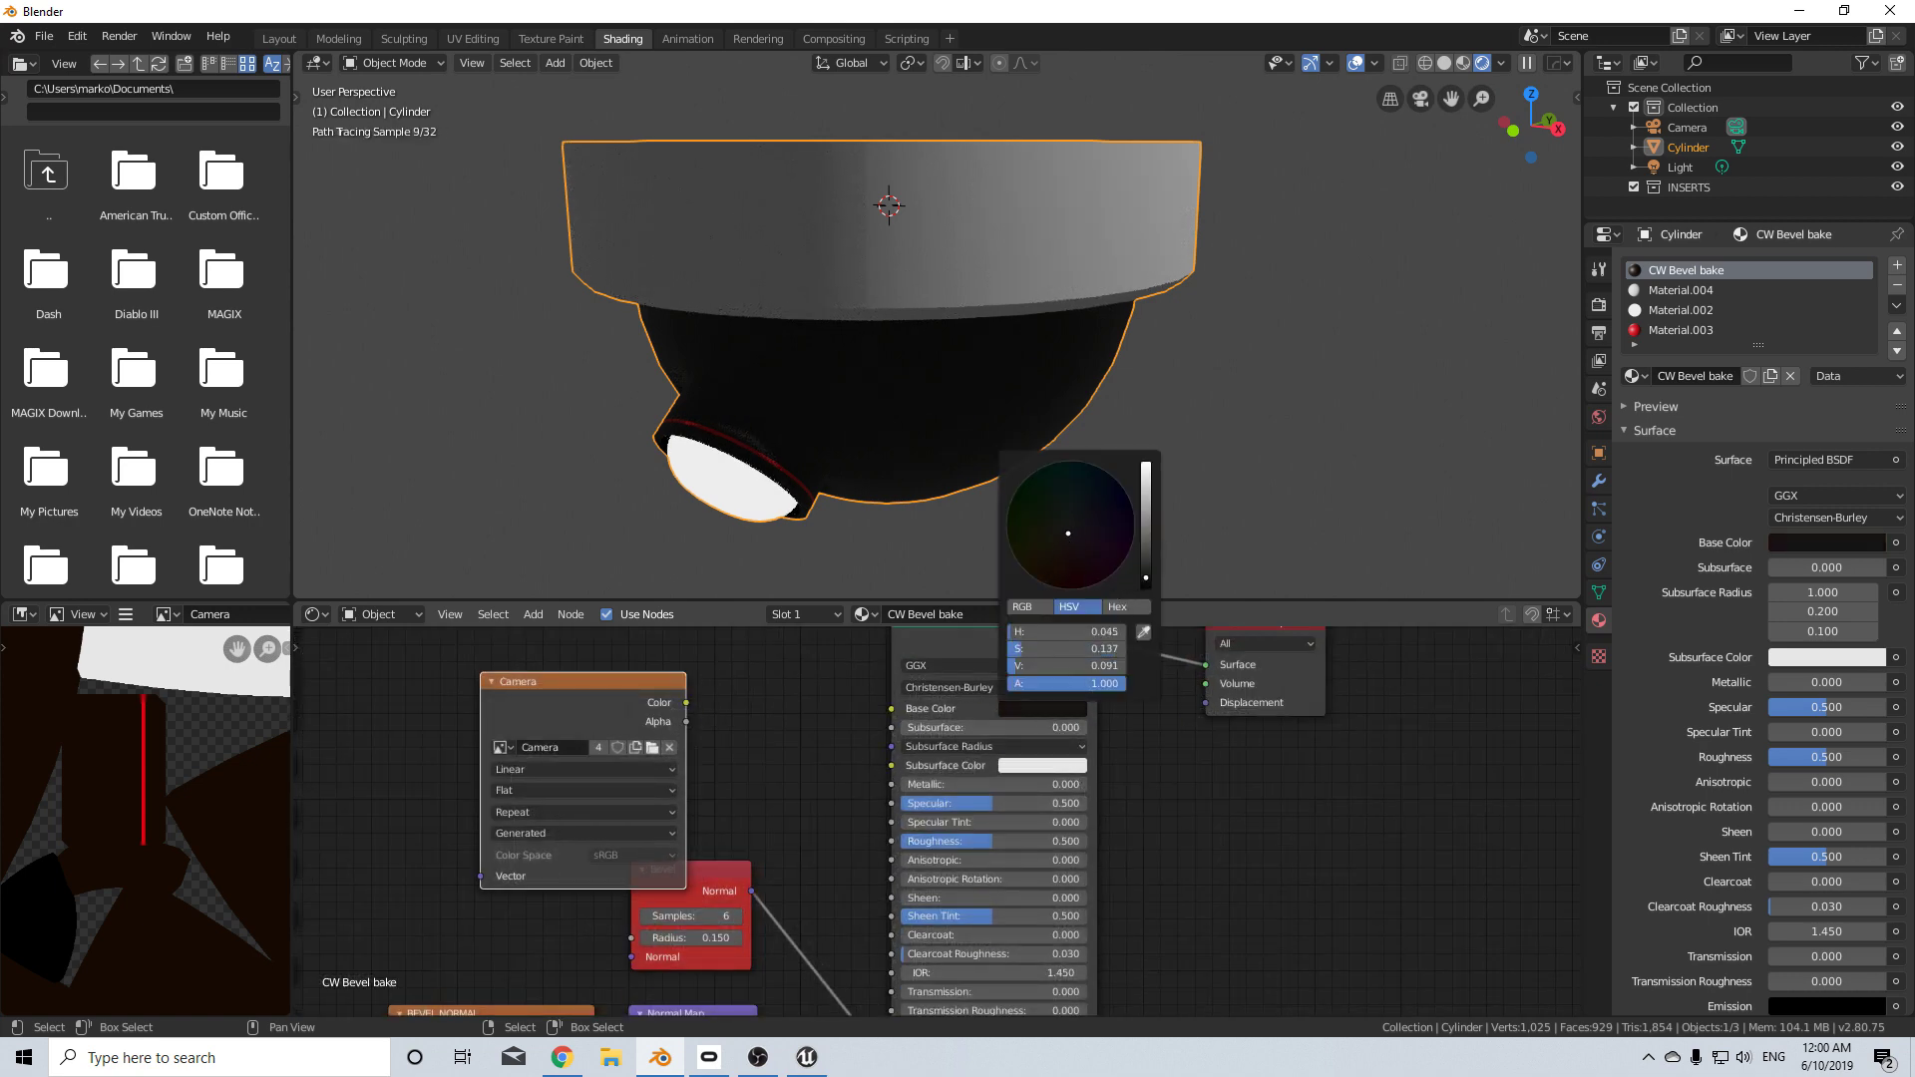
scroll(91, 830, down, 3)
middle_drag(169, 776, 284, 820)
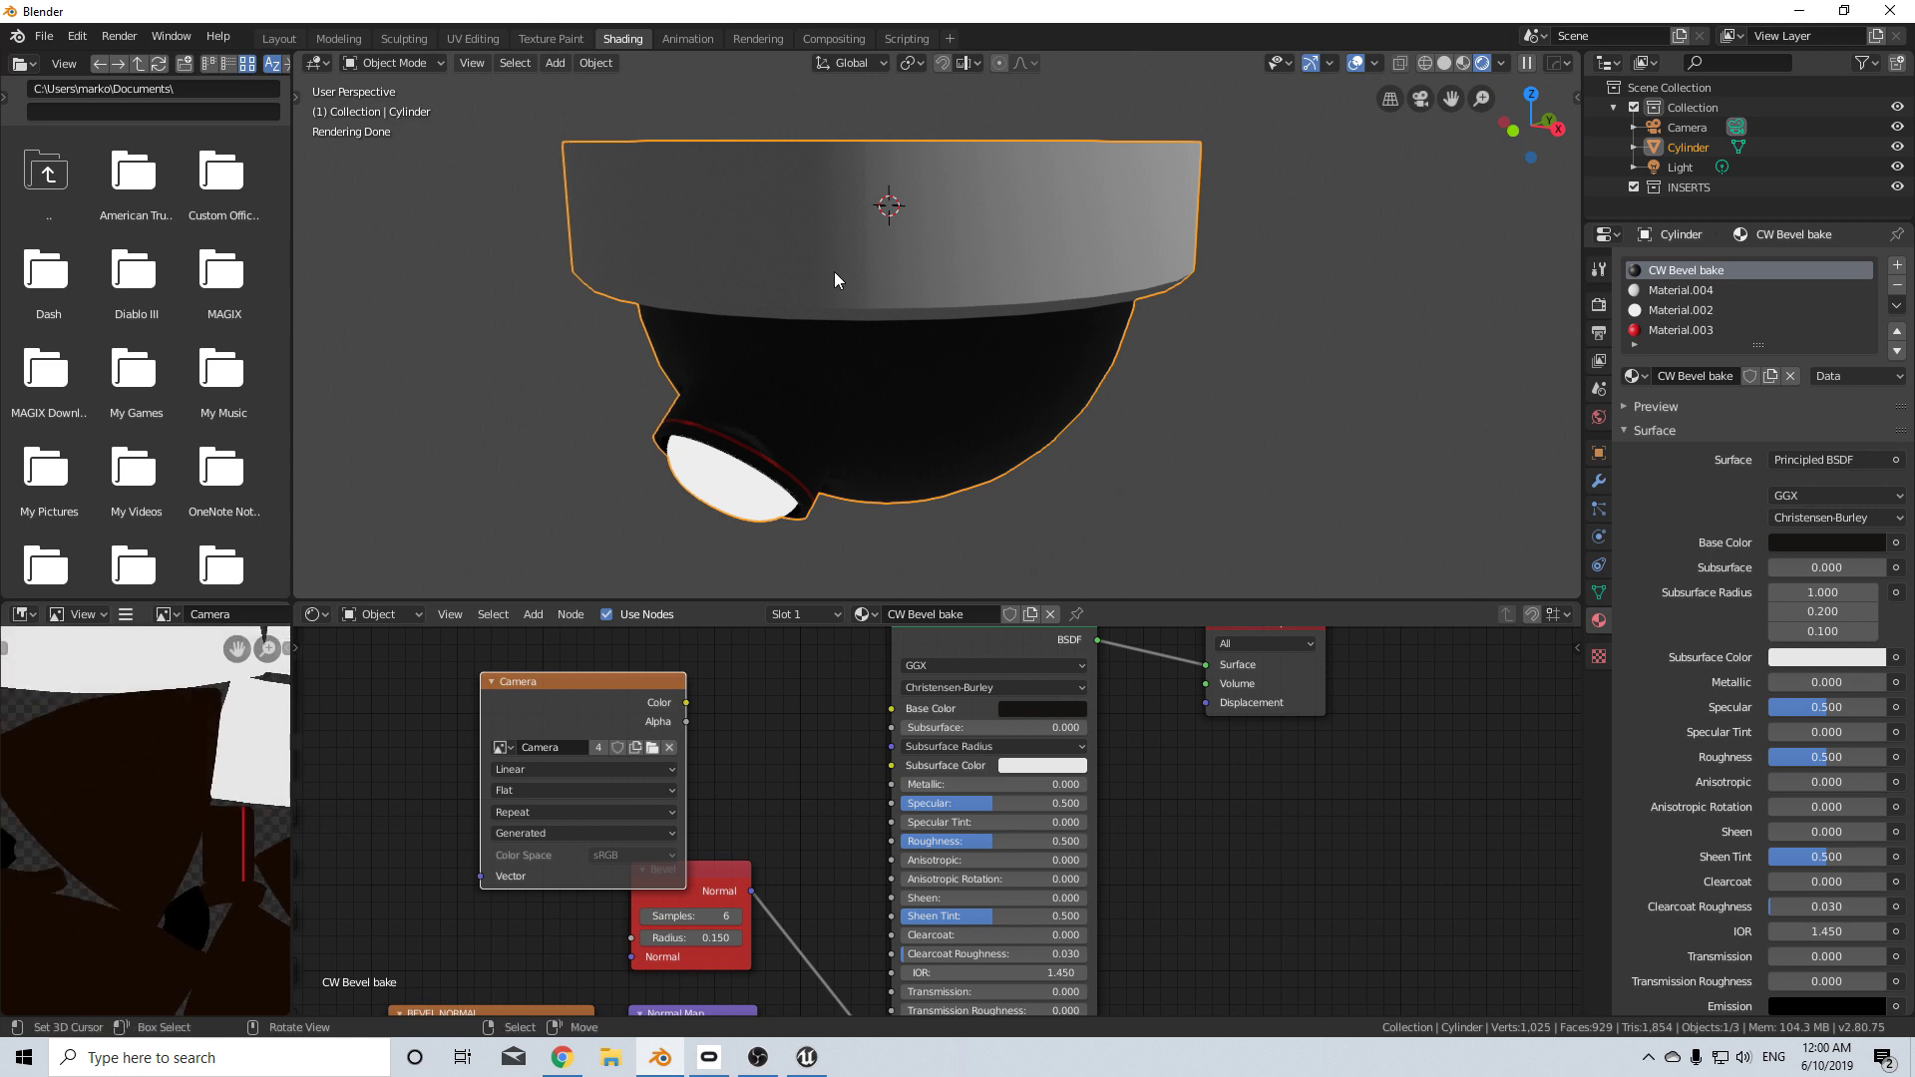
- Darken Material.004's Base Color from near white to a light gray
click(1686, 291)
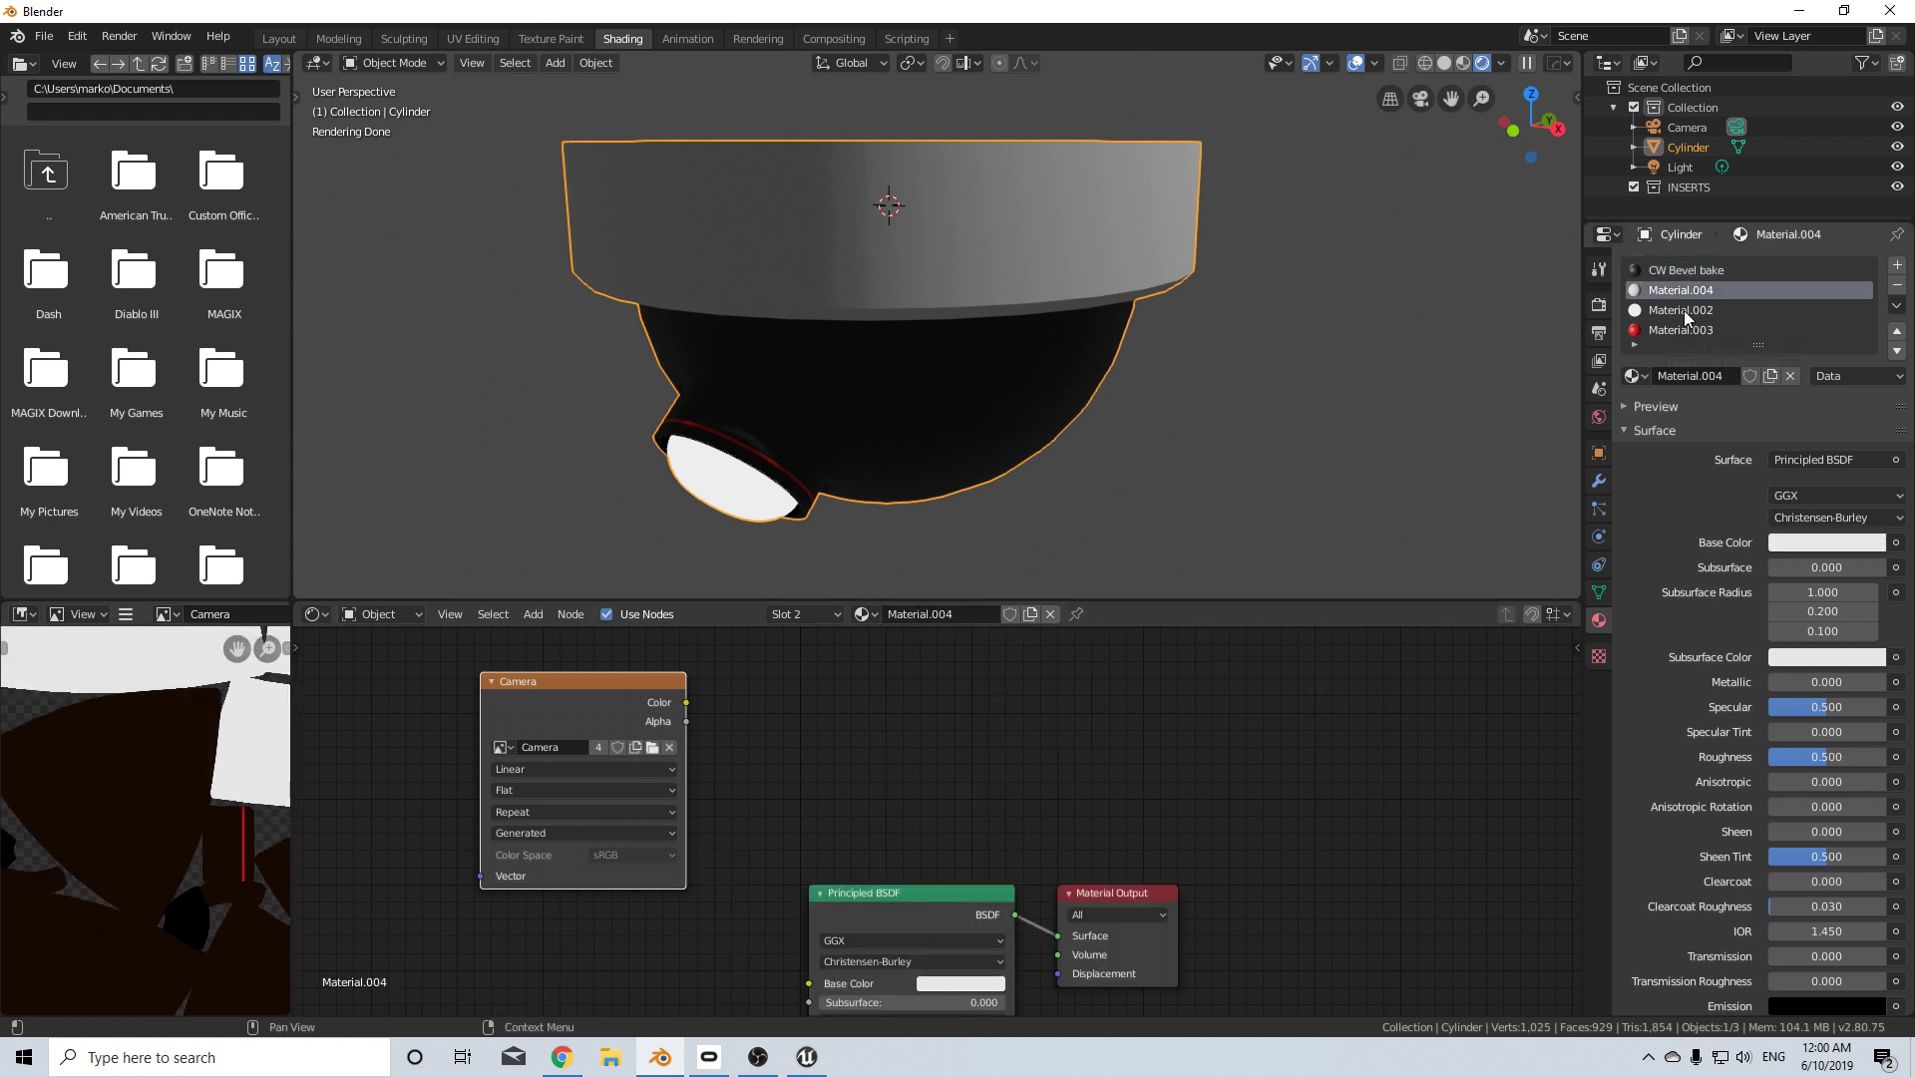
middle_drag(1037, 838, 981, 761)
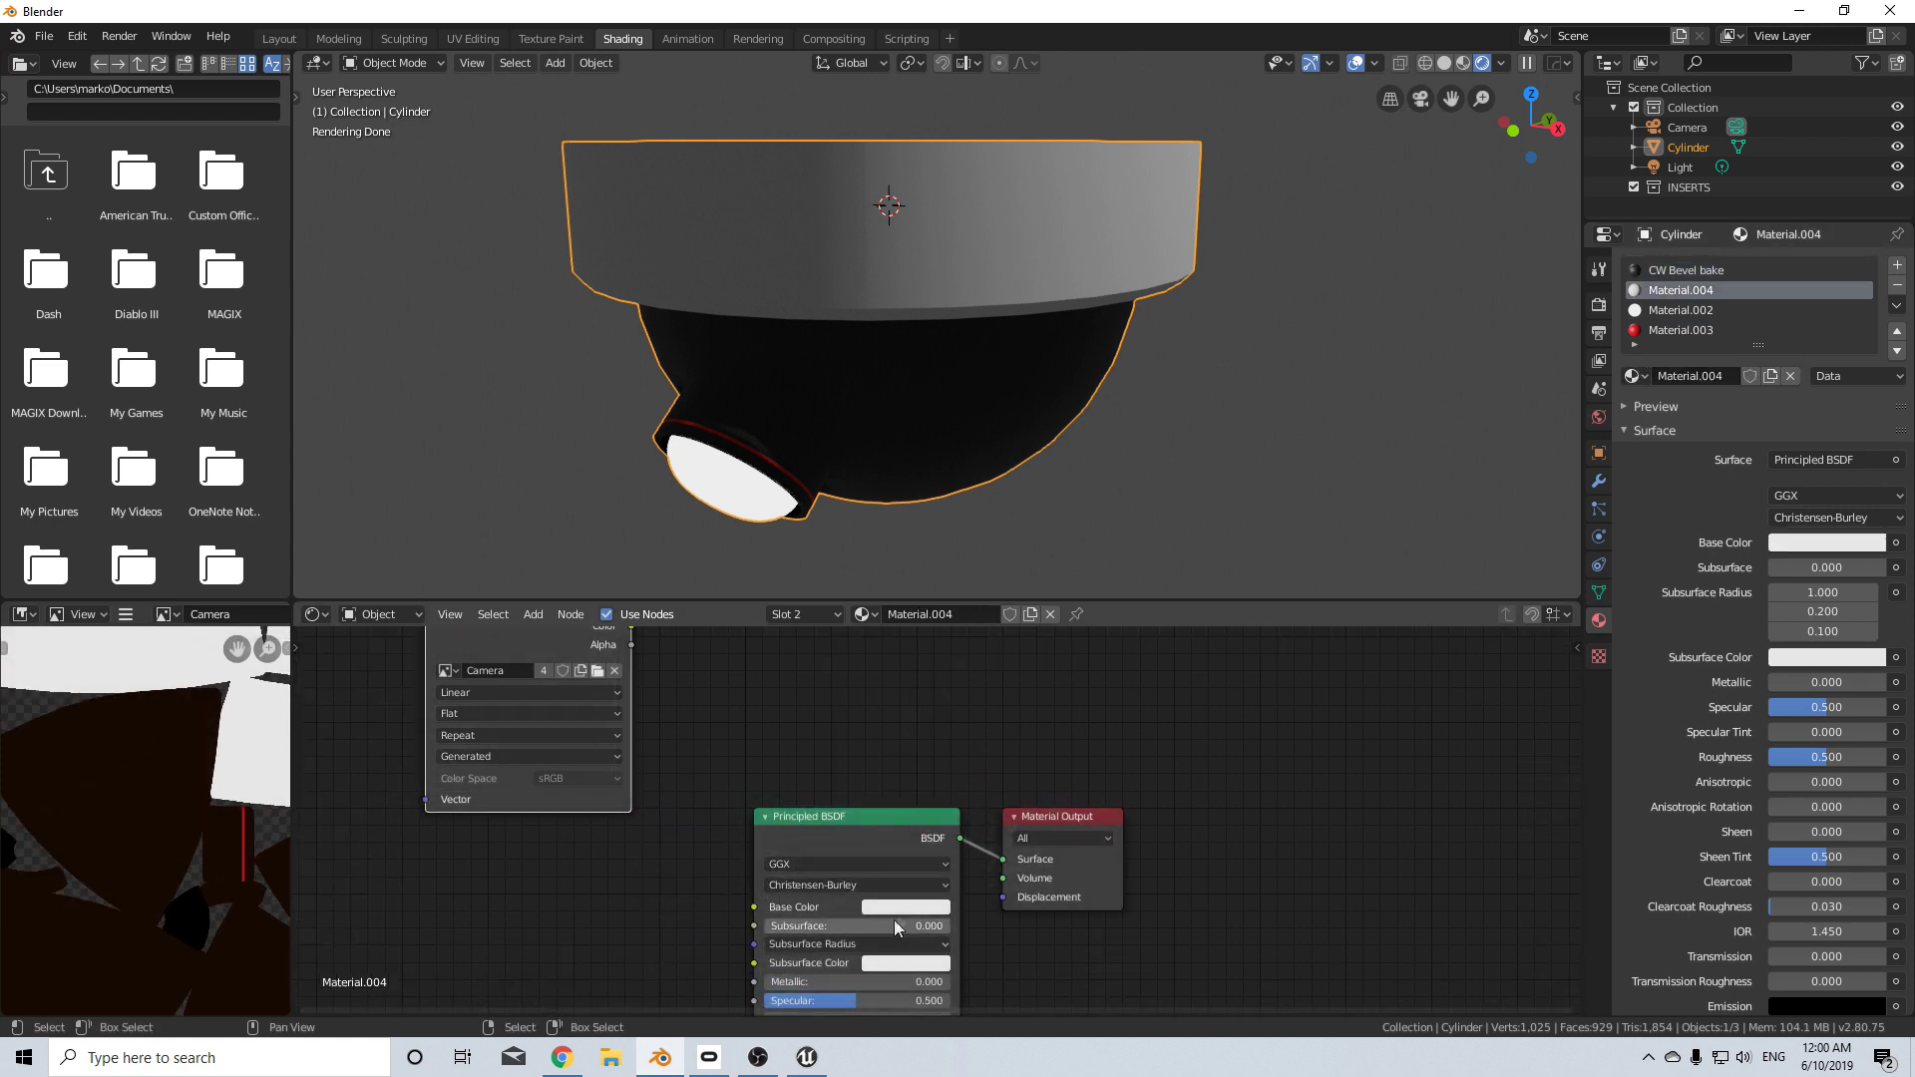
click(906, 907)
drag(1007, 692, 1009, 685)
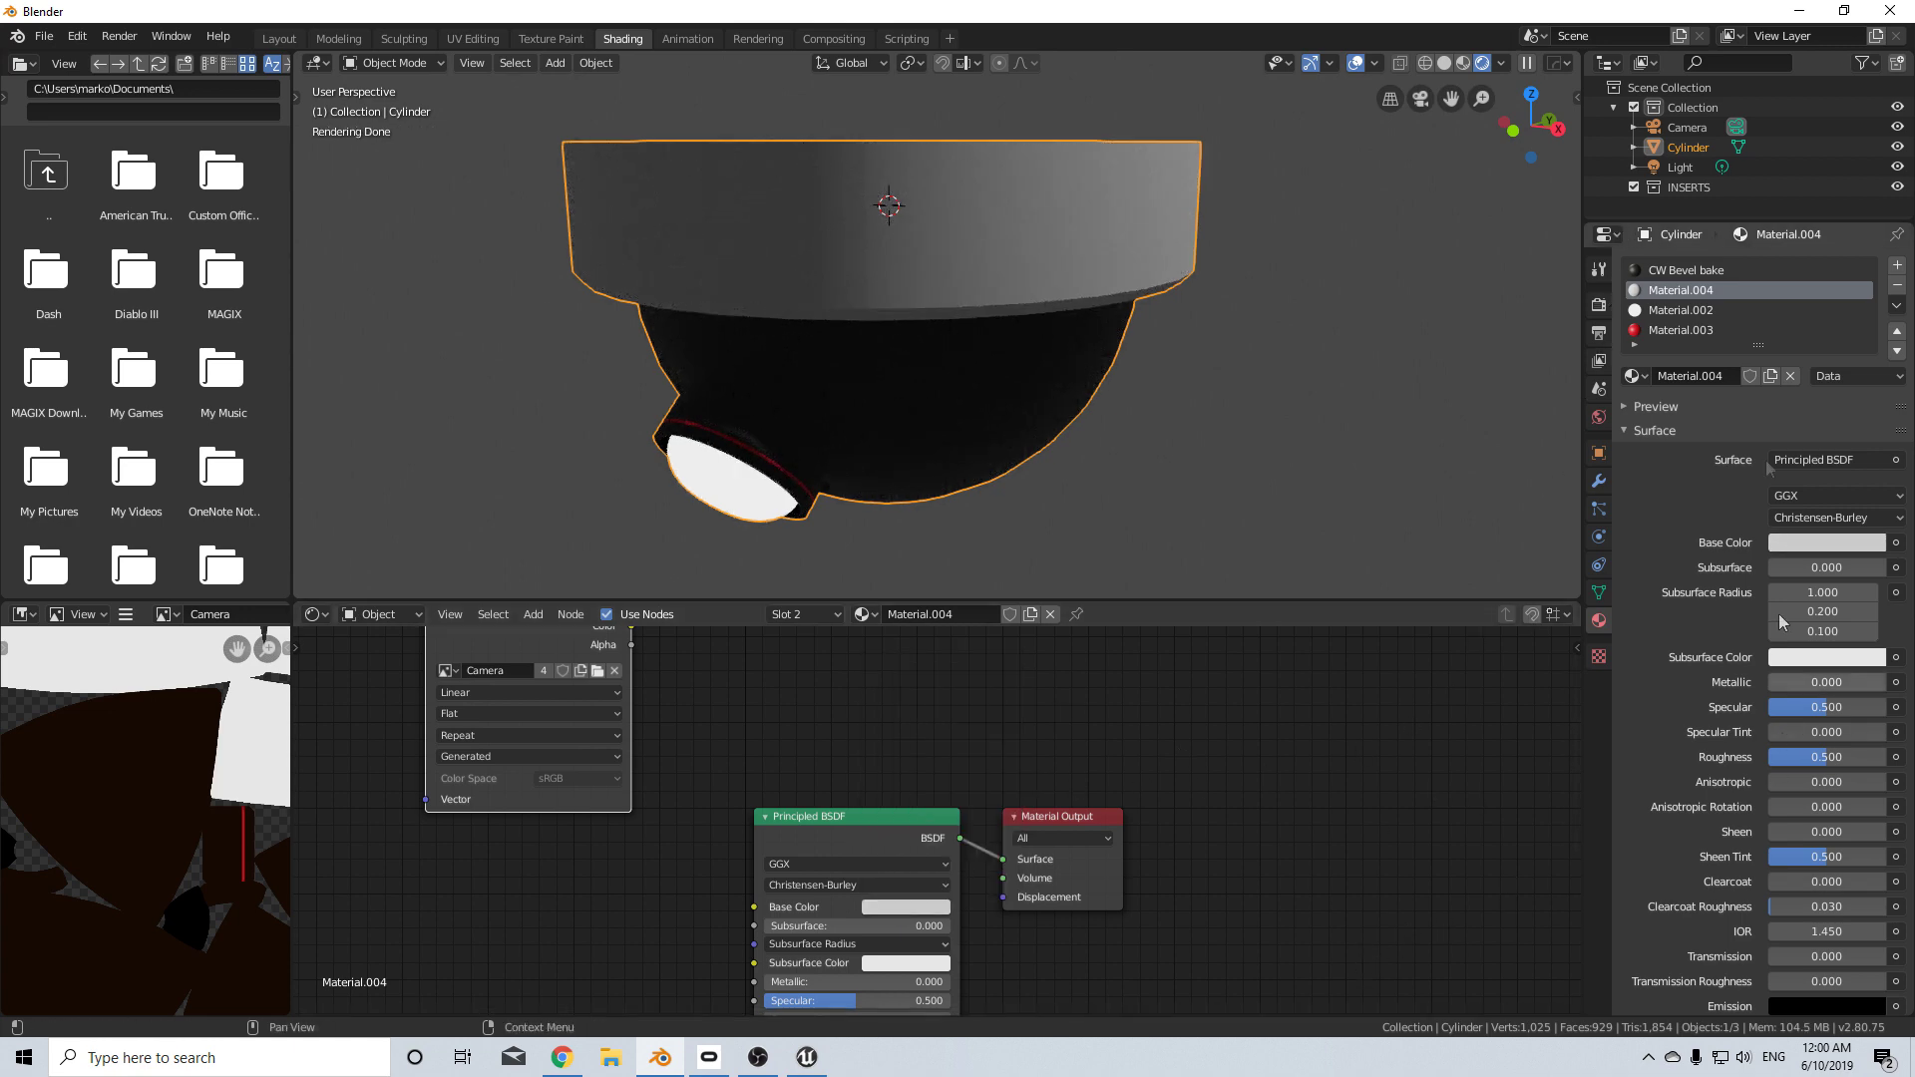
- Rebake the Diffuse color into the Camera image and inspect the texture in an enlarged Image Editor
click(1599, 304)
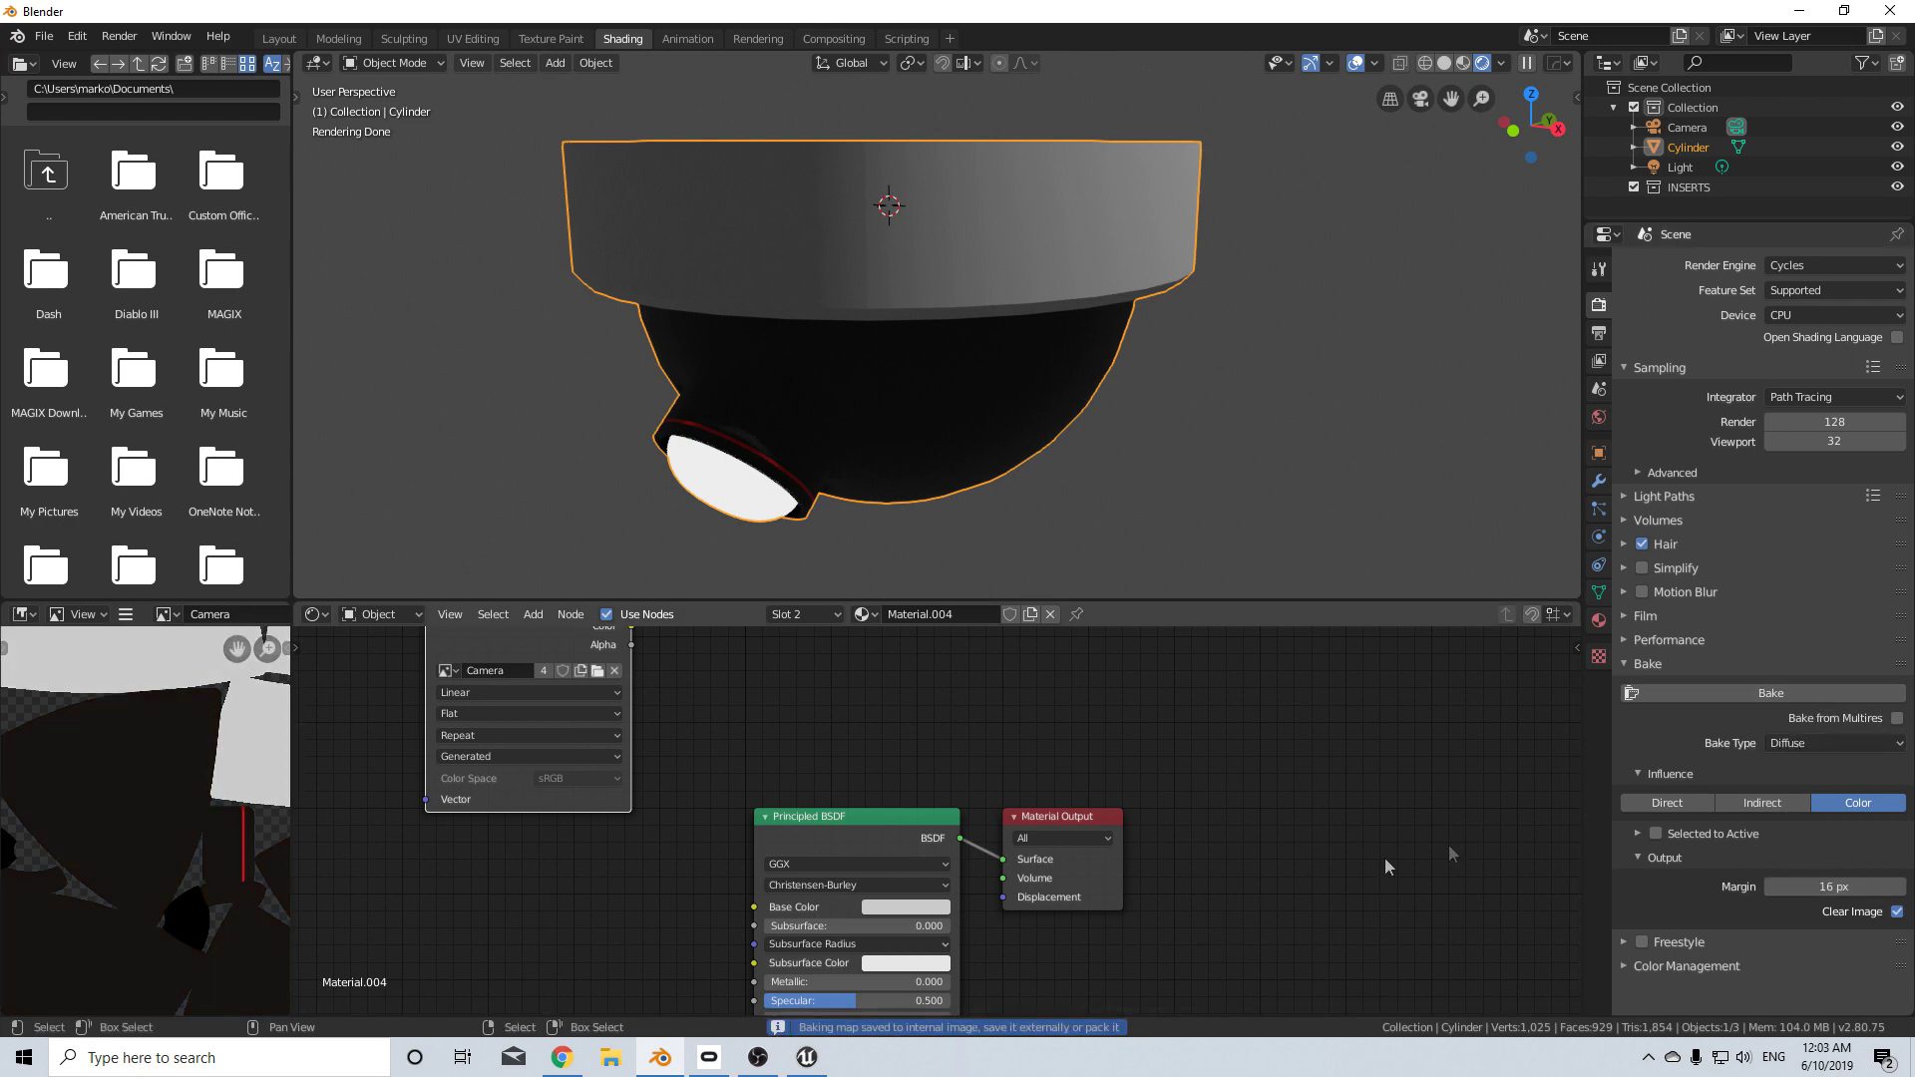
scroll(290, 803, down, 3)
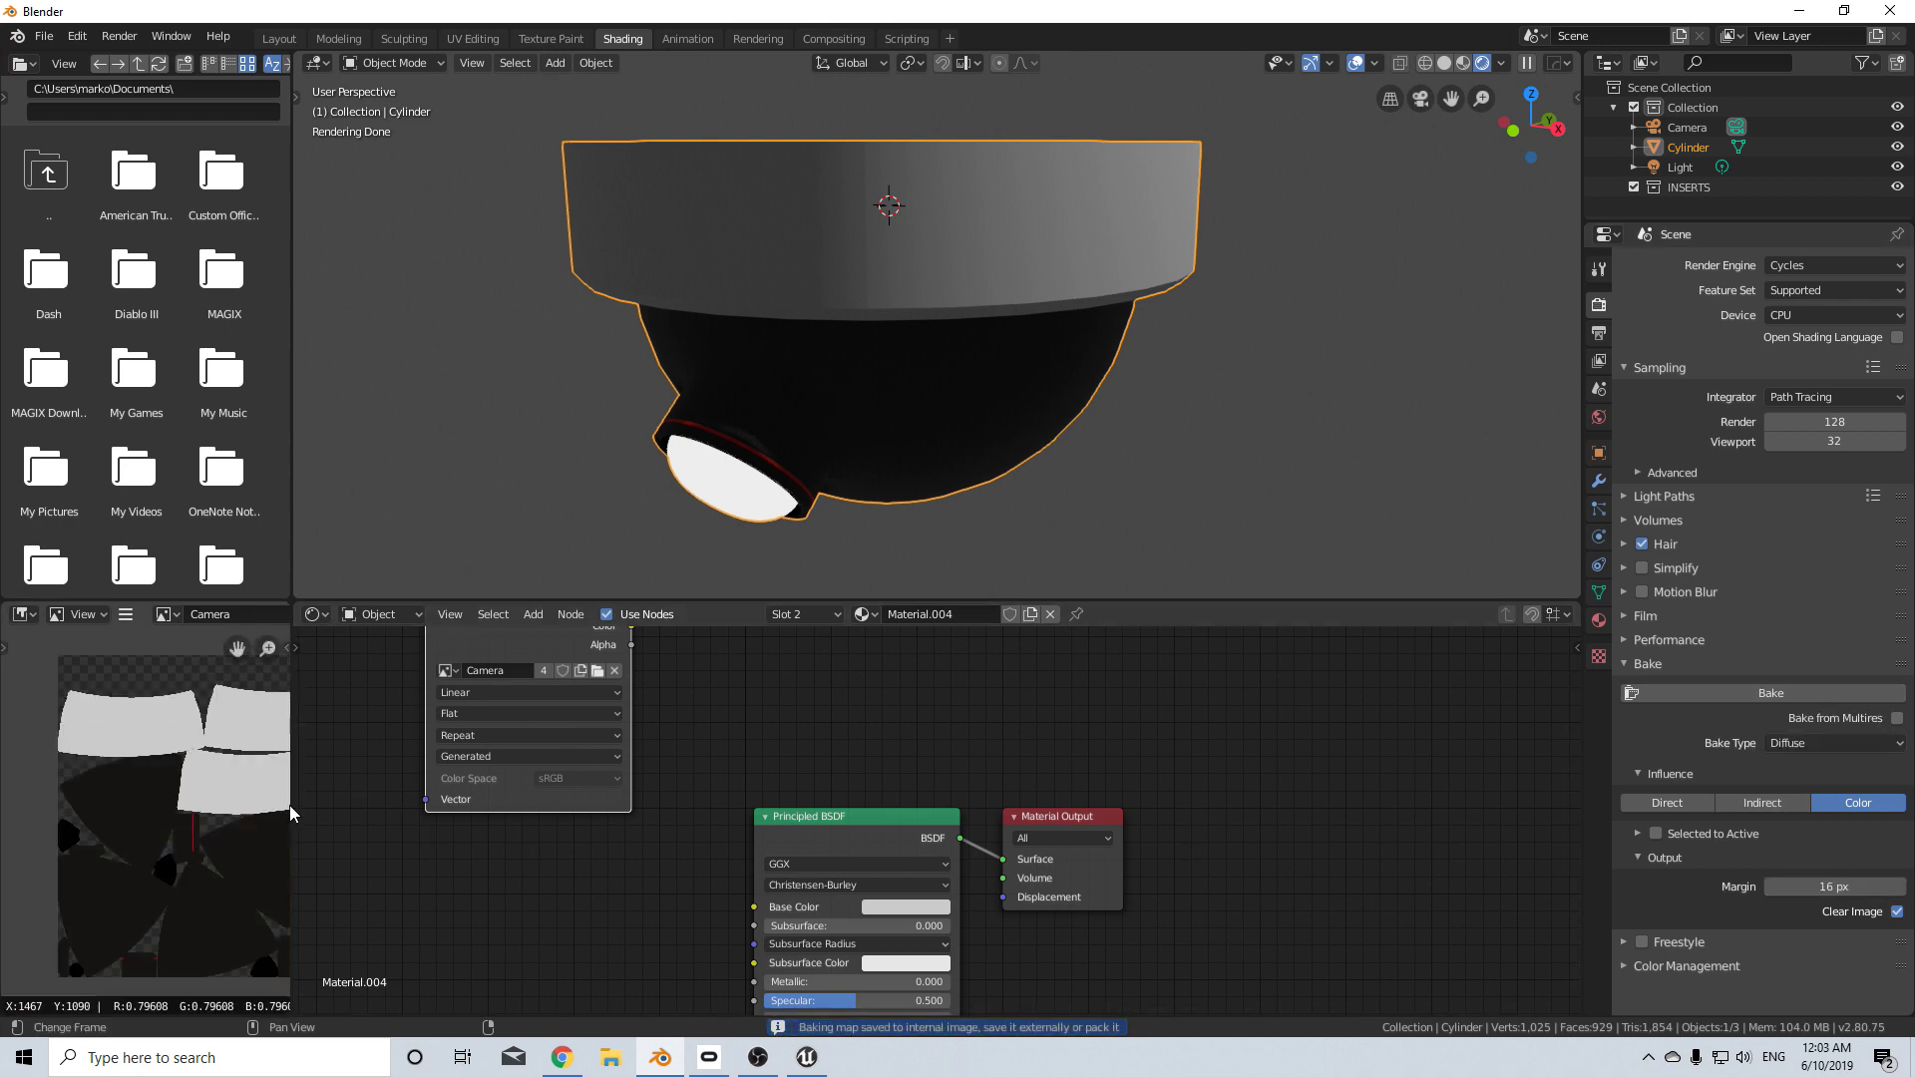
drag(290, 813, 917, 810)
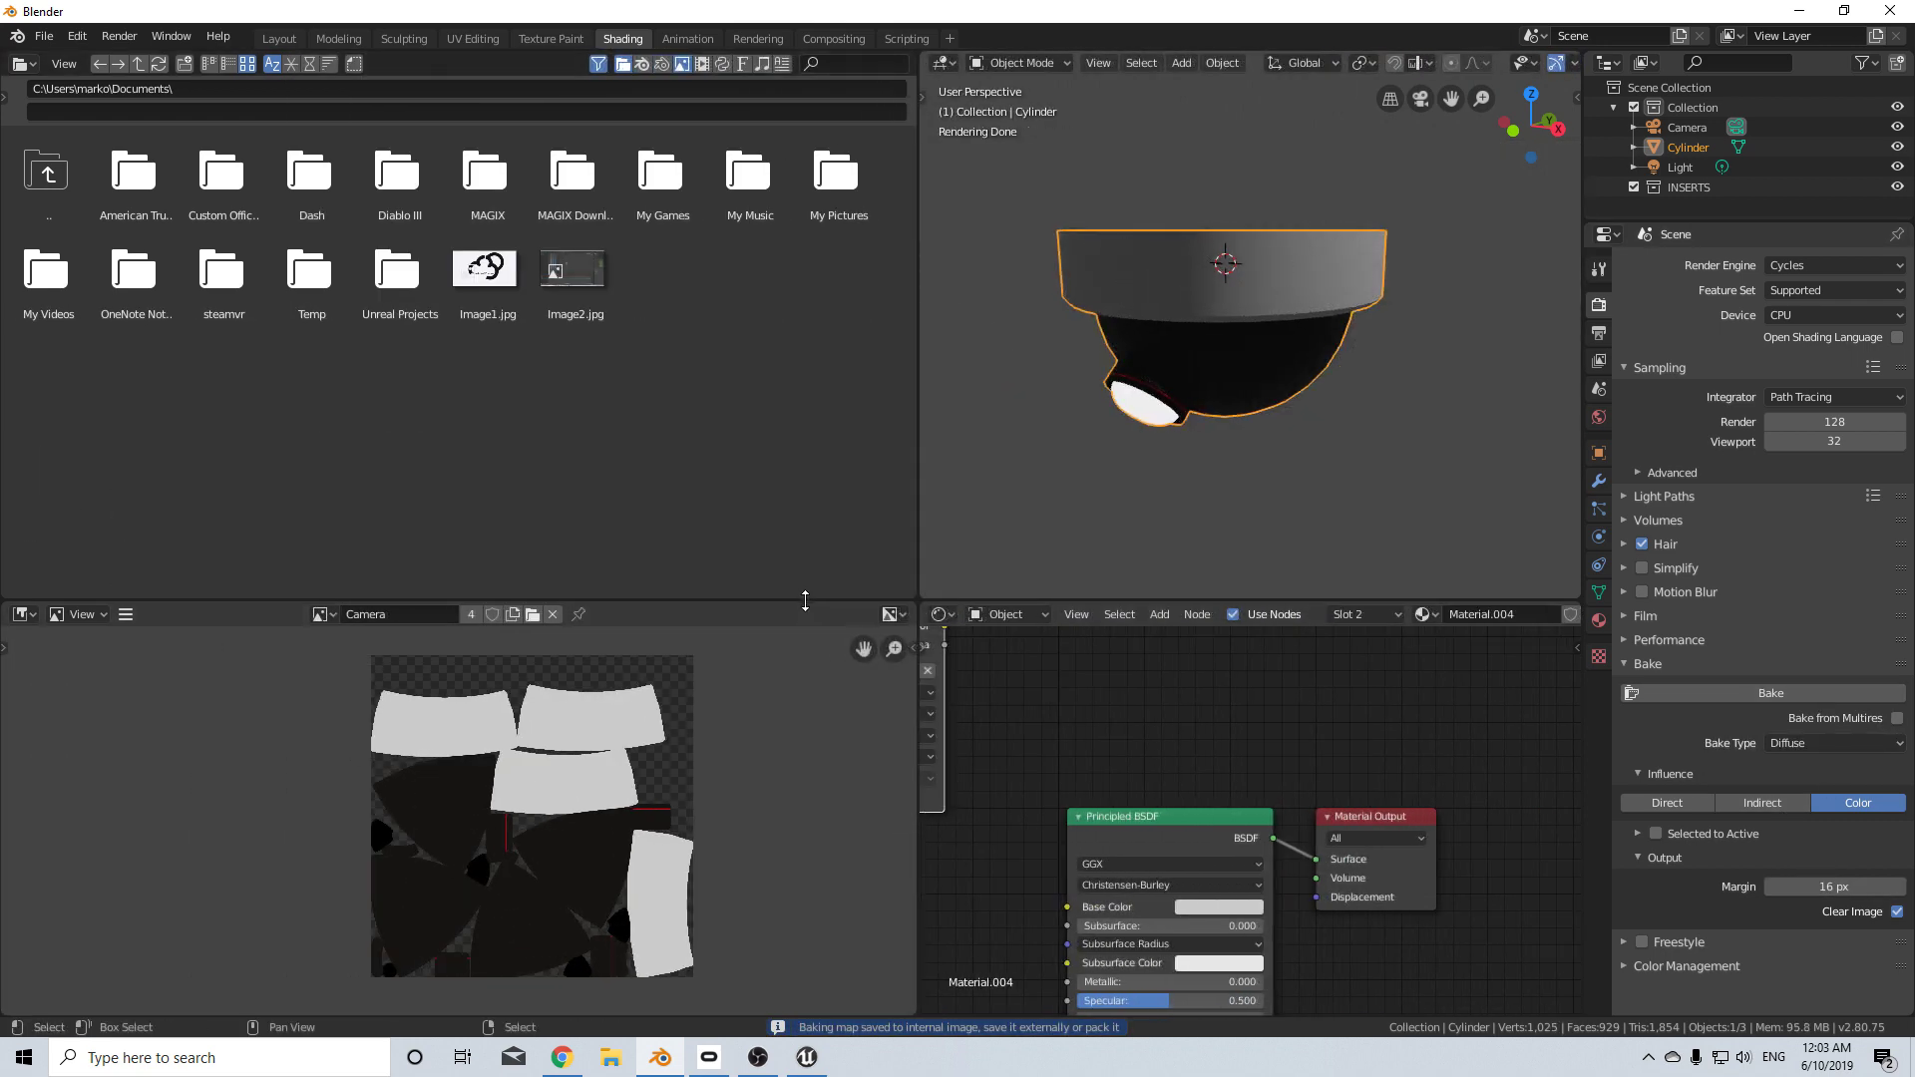
drag(805, 599, 805, 277)
scroll(559, 598, up, 5)
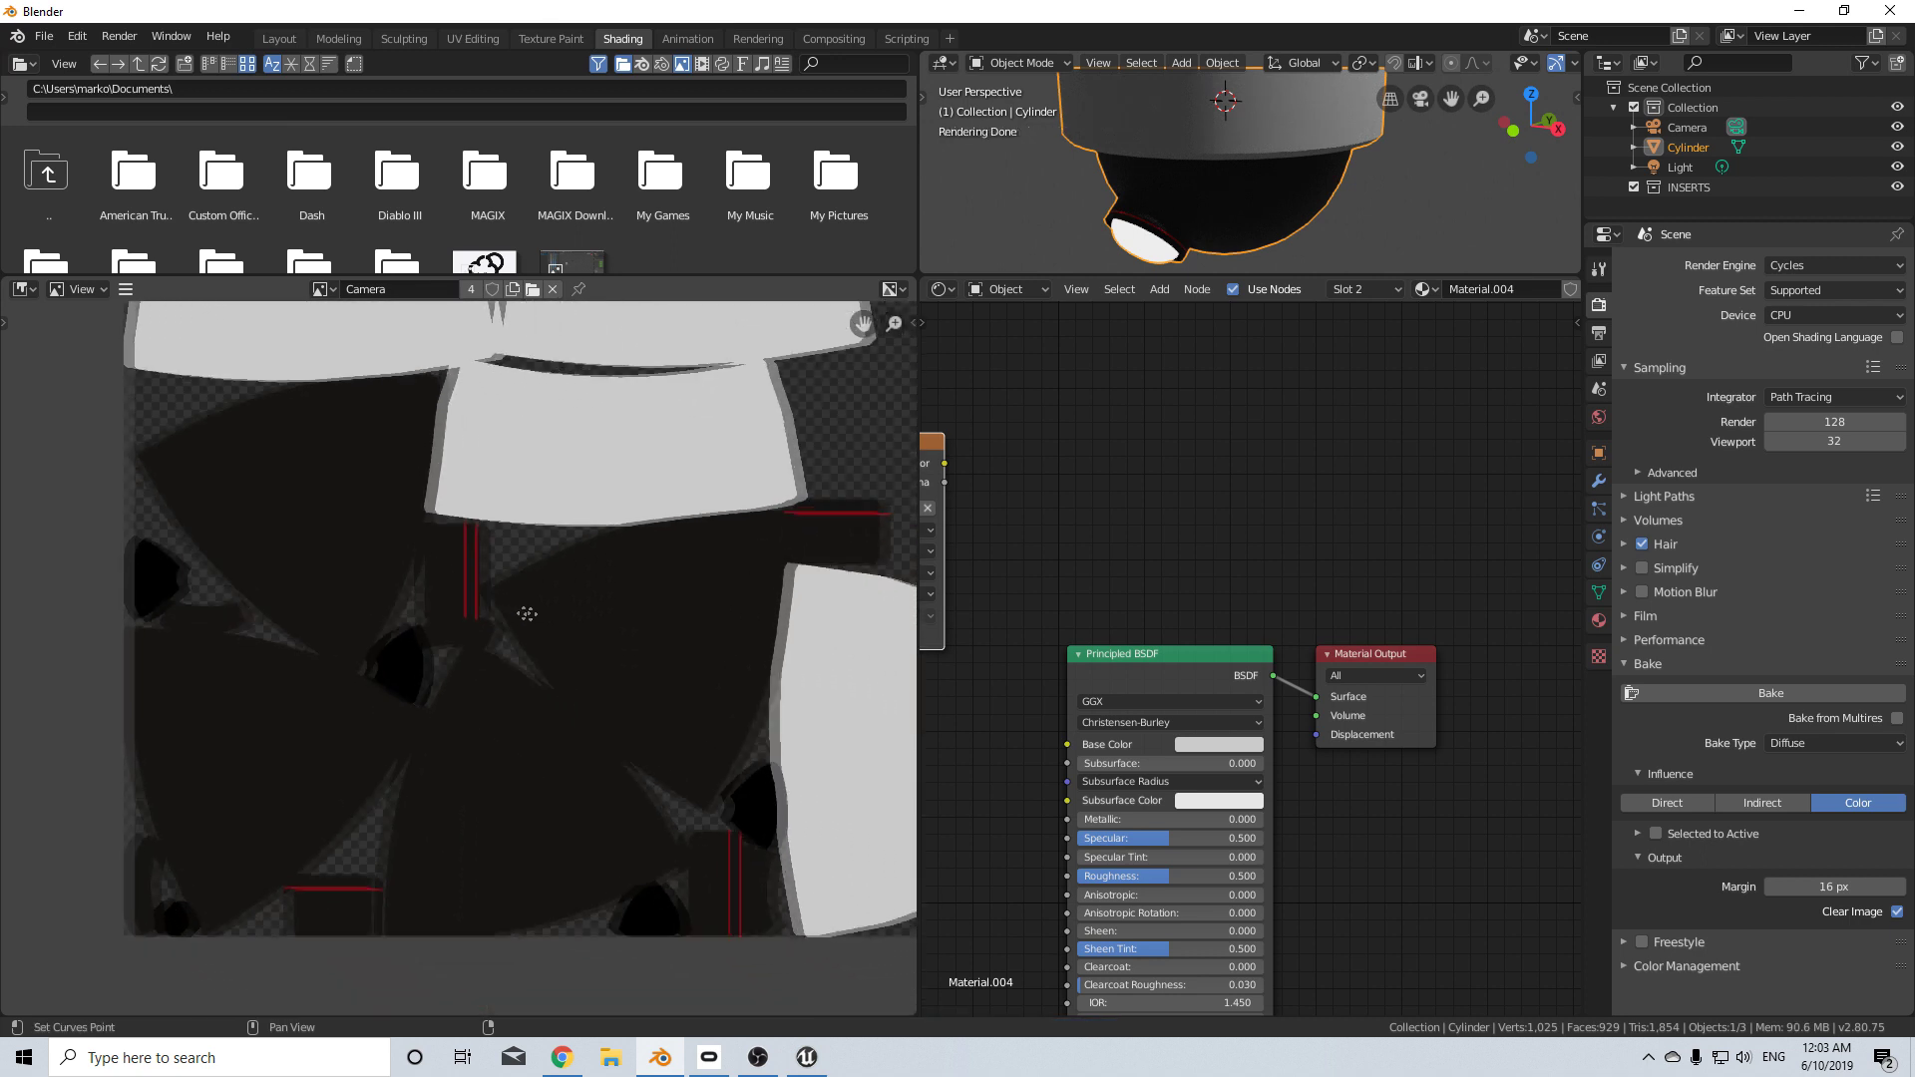
scroll(526, 613, down, 4)
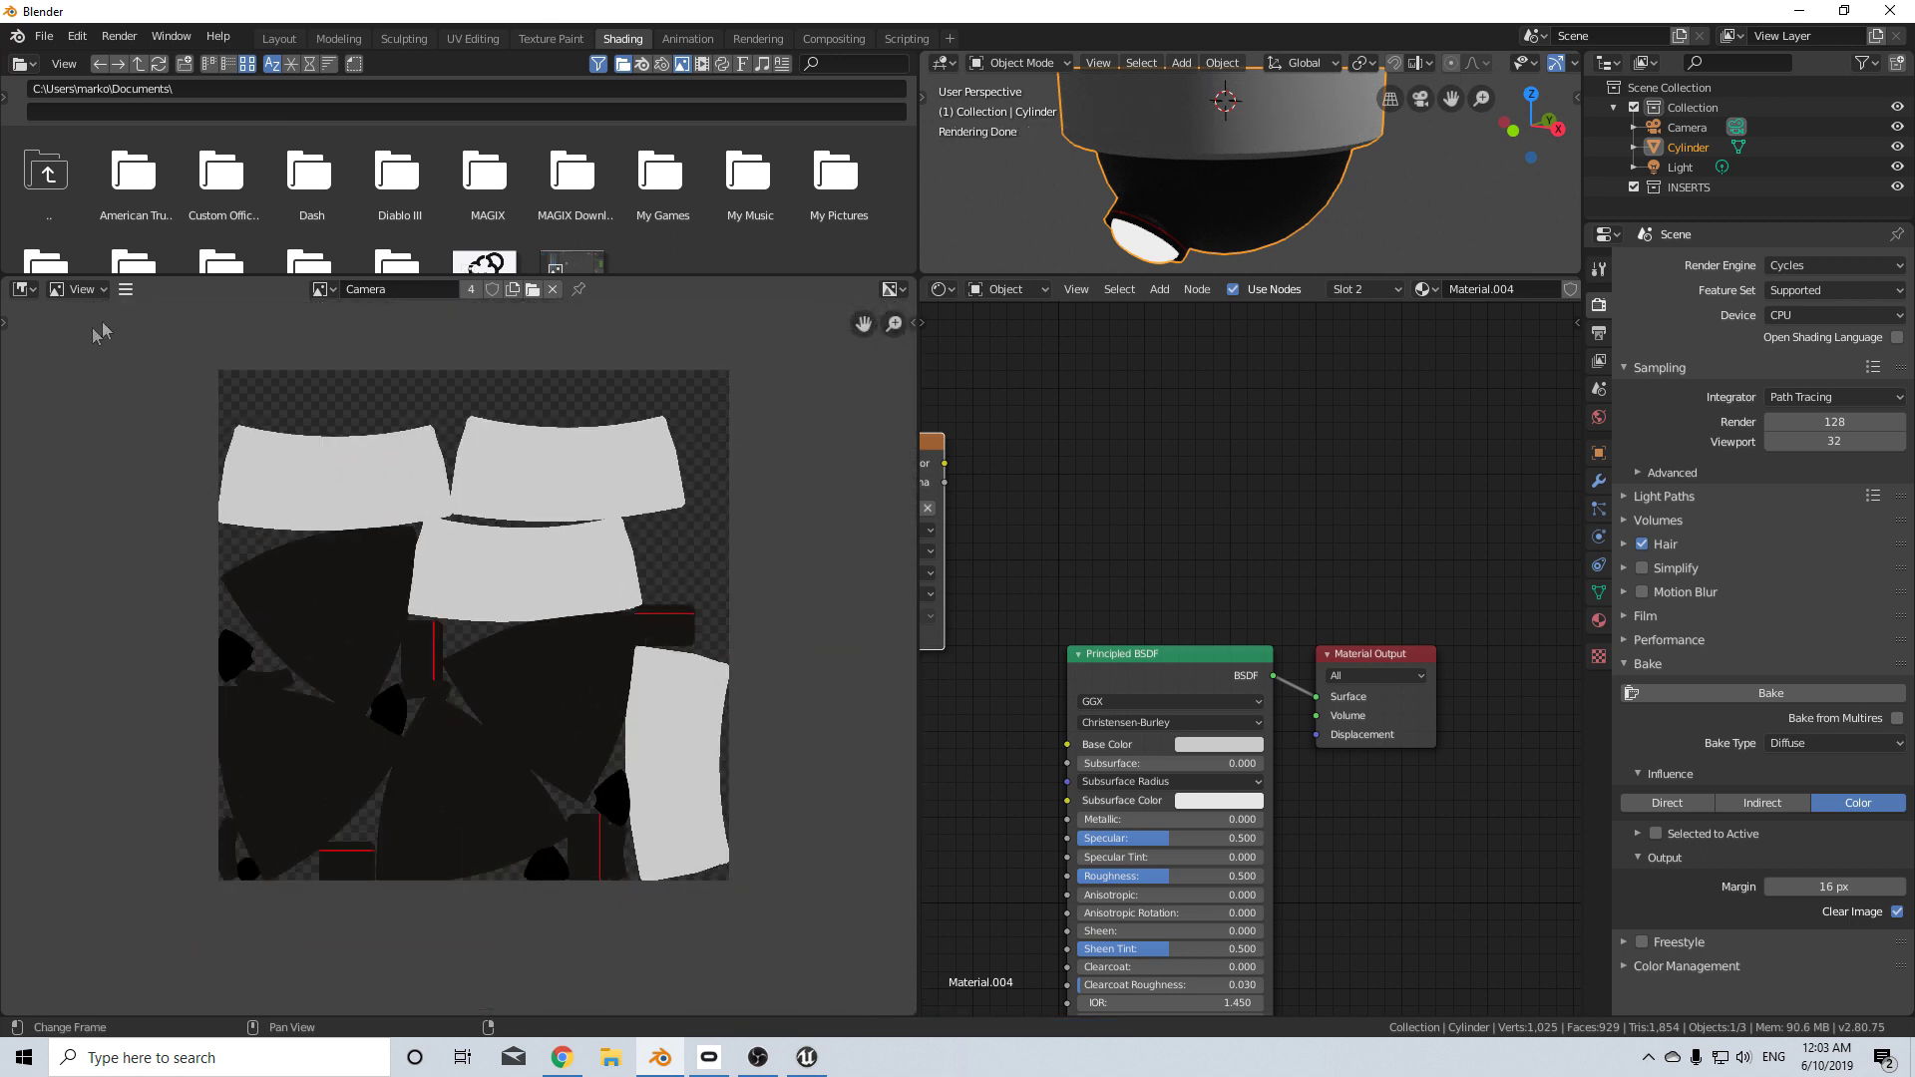
- Save the baked diffuse image as Camera_D.png in the ModestPelican folder
click(126, 290)
mouse_move(239, 332)
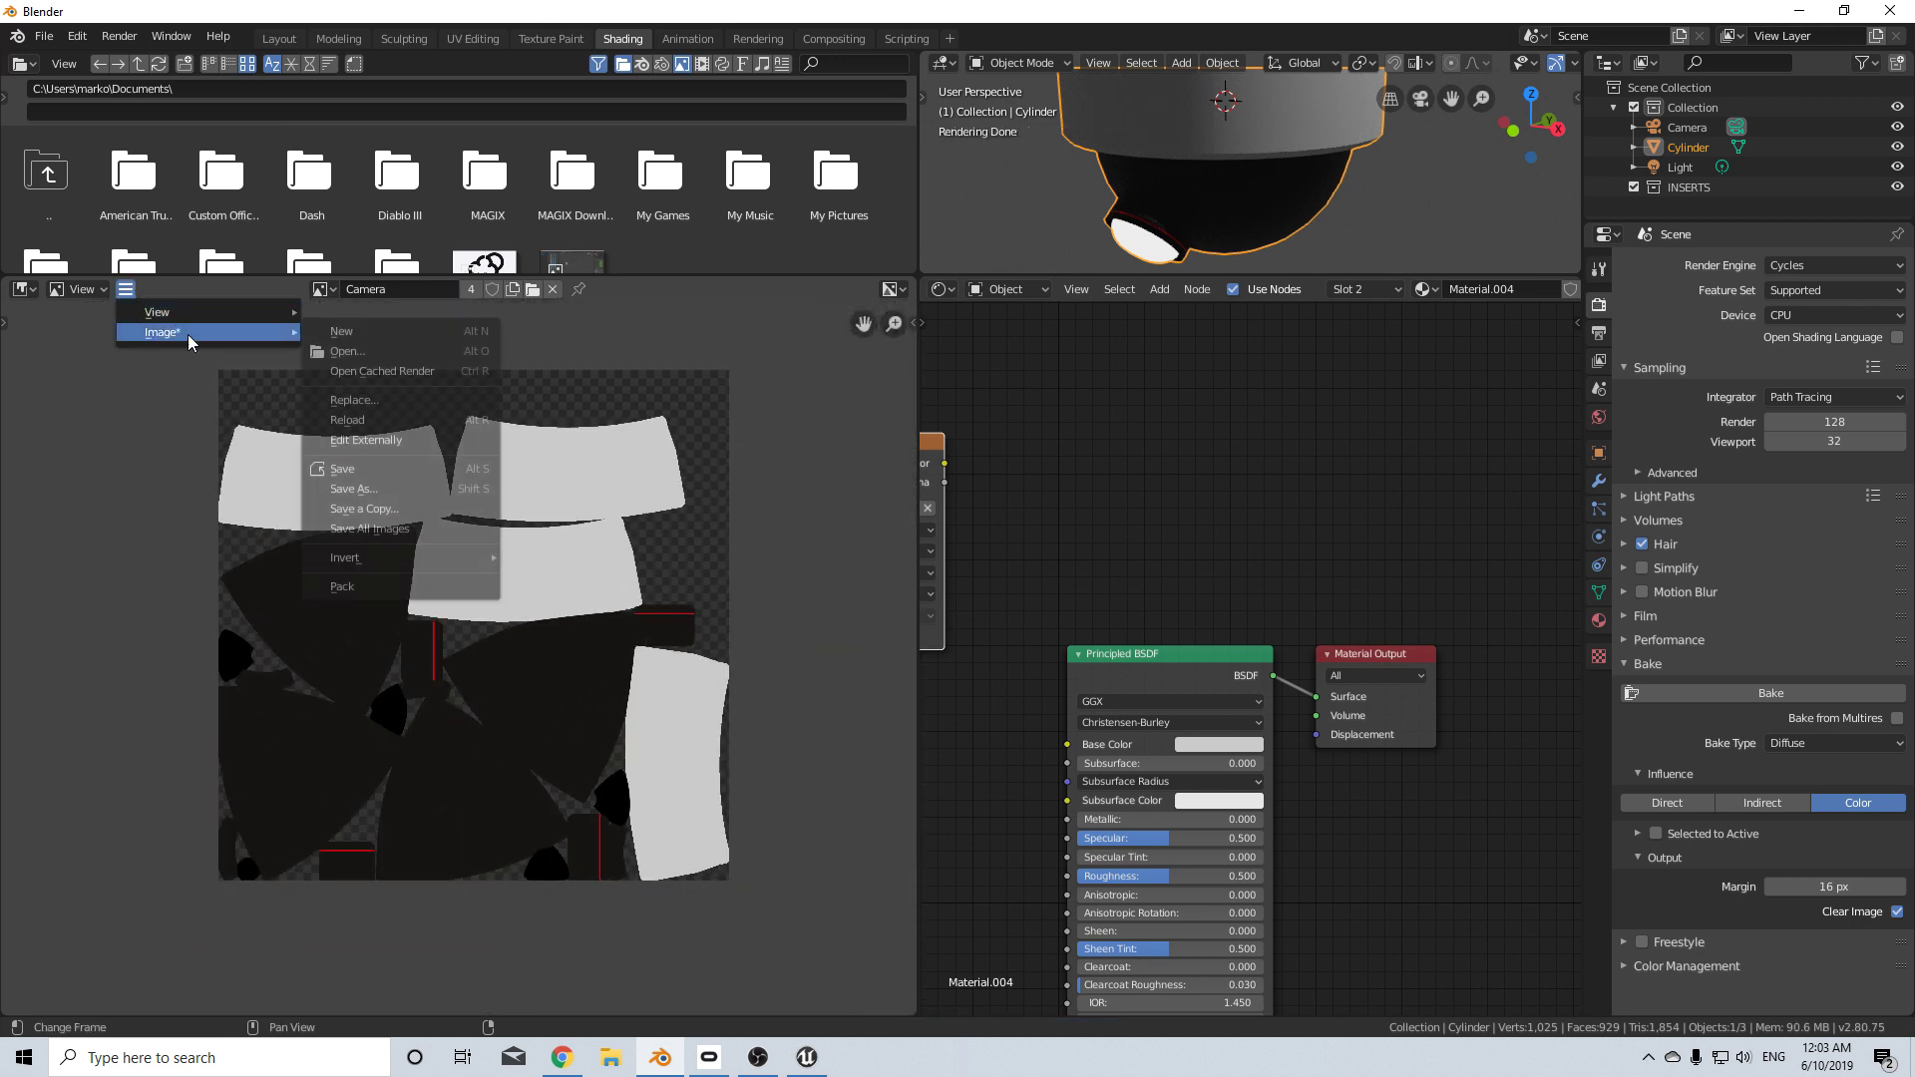
click(379, 487)
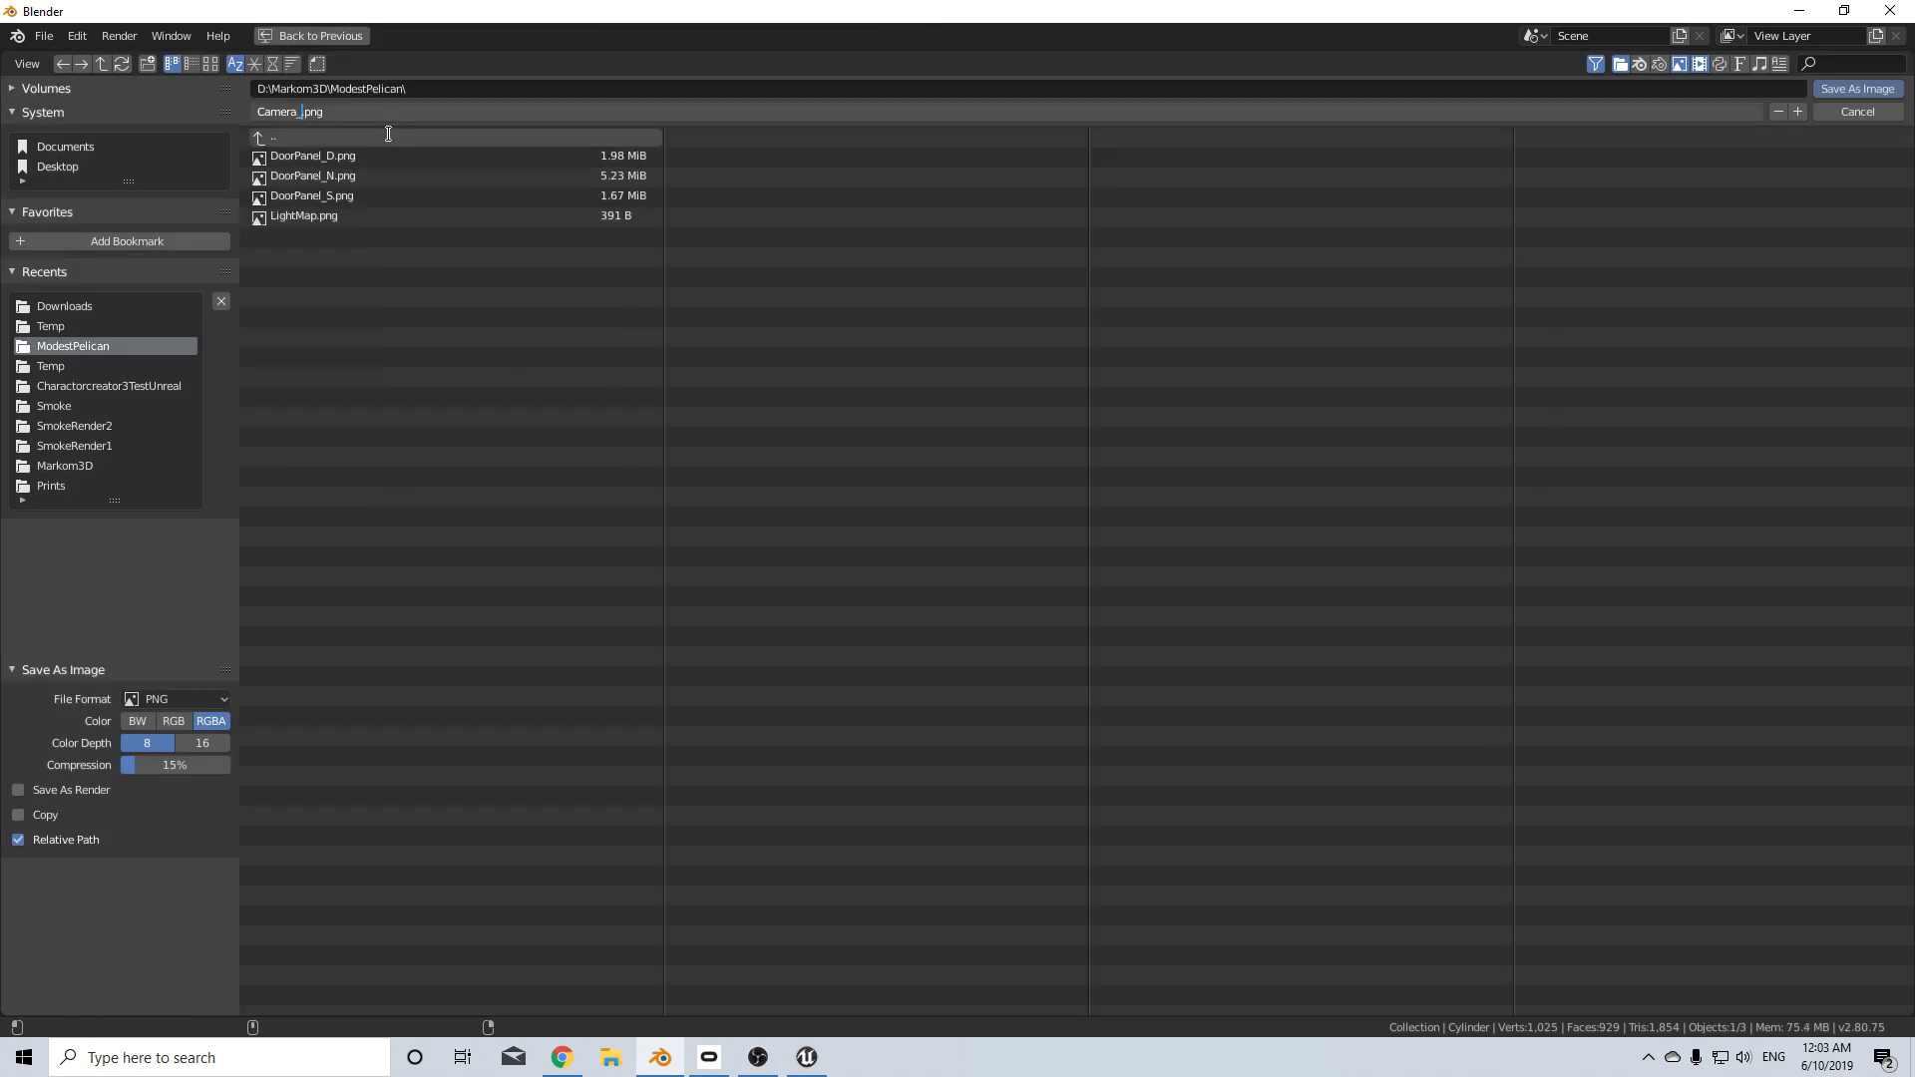
click(1858, 91)
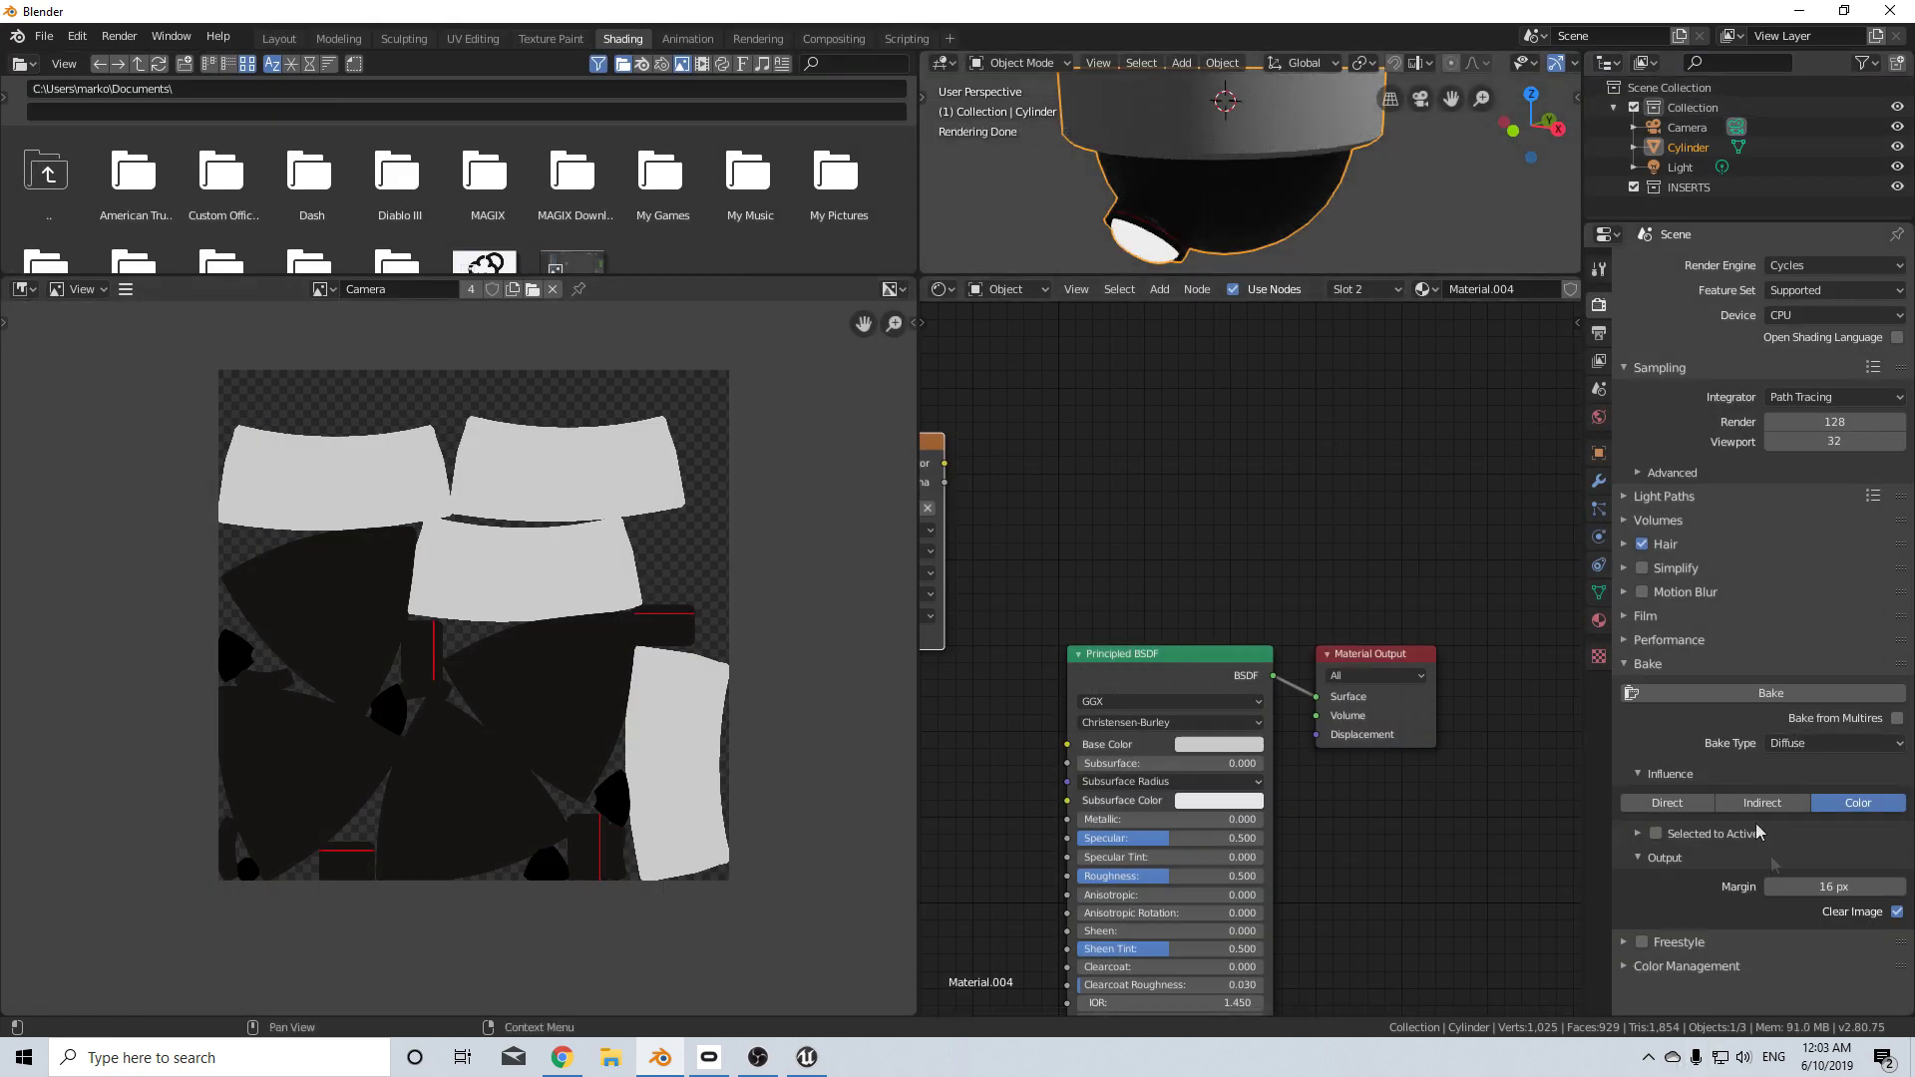
- Bake the Emit type into the Camera image and save it as Camera_E.png in the ModestPelican folder
click(1839, 743)
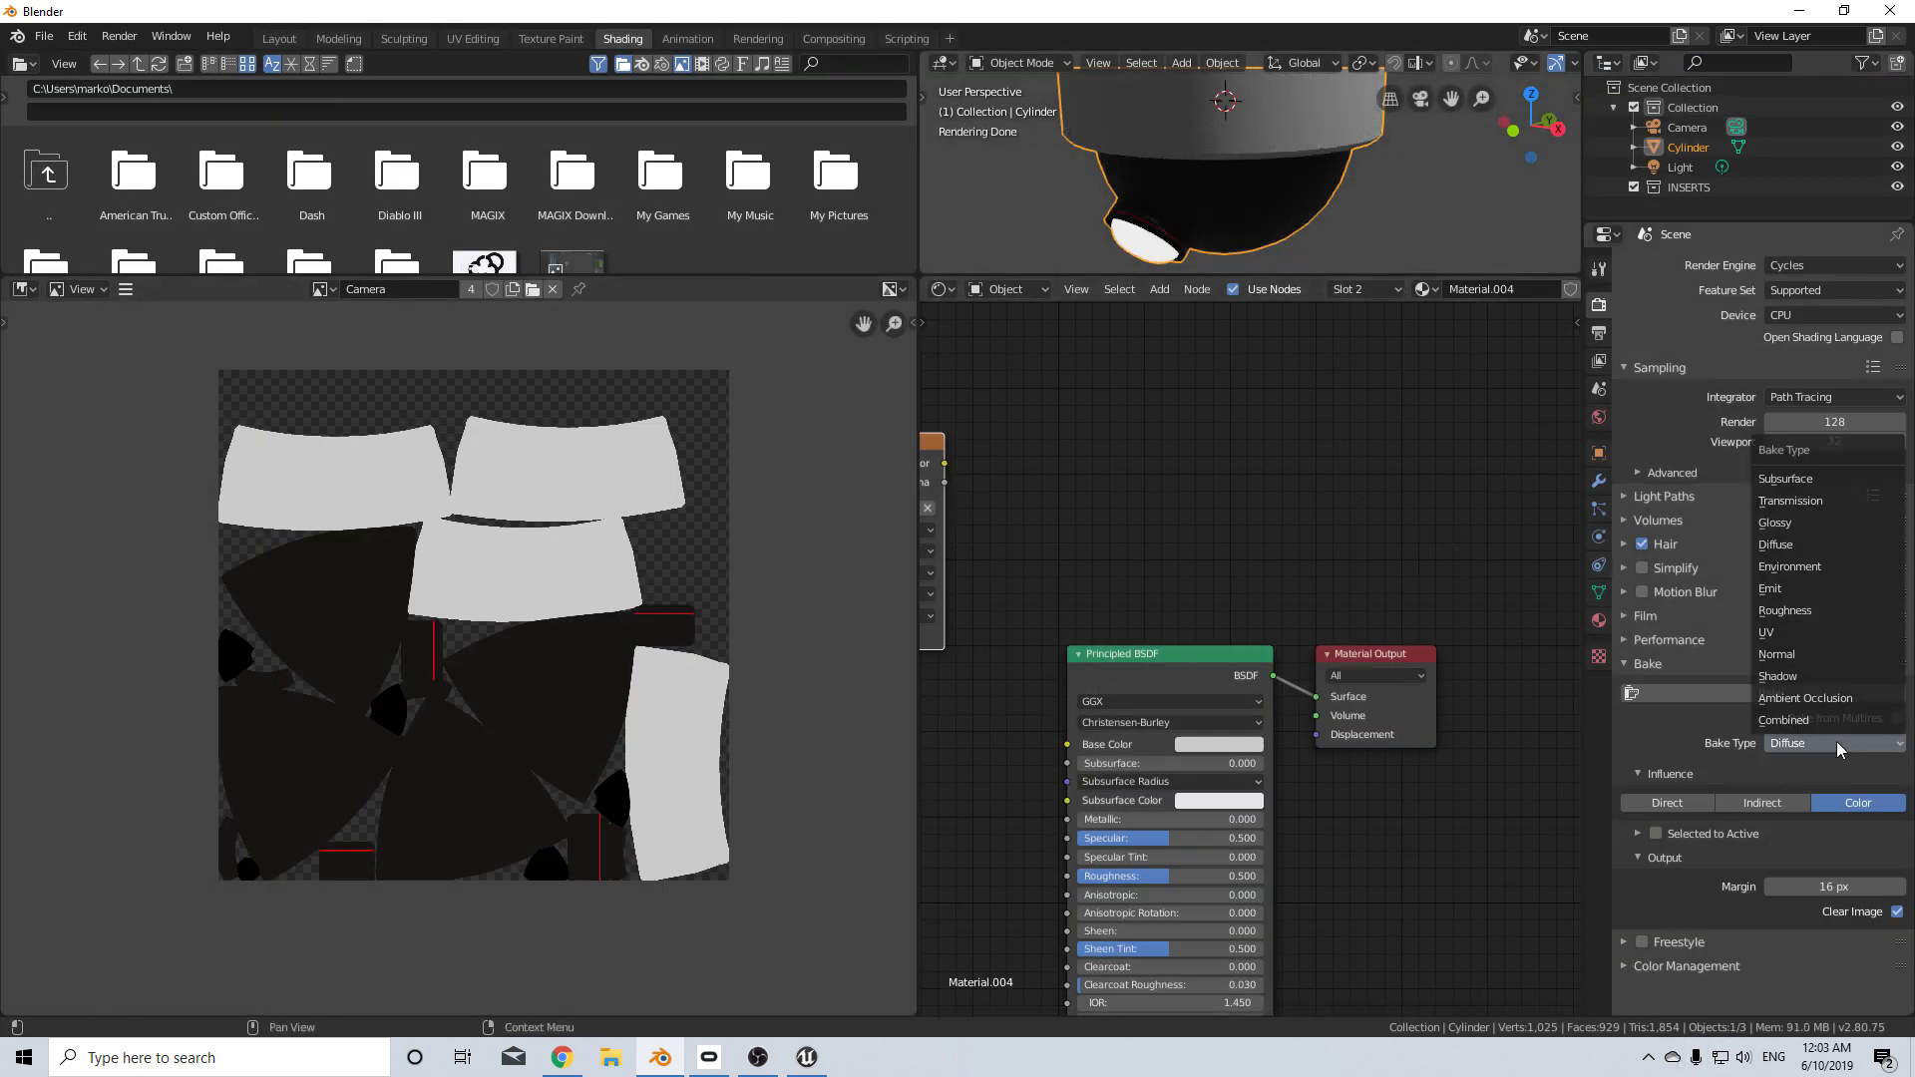
click(1822, 587)
click(1788, 693)
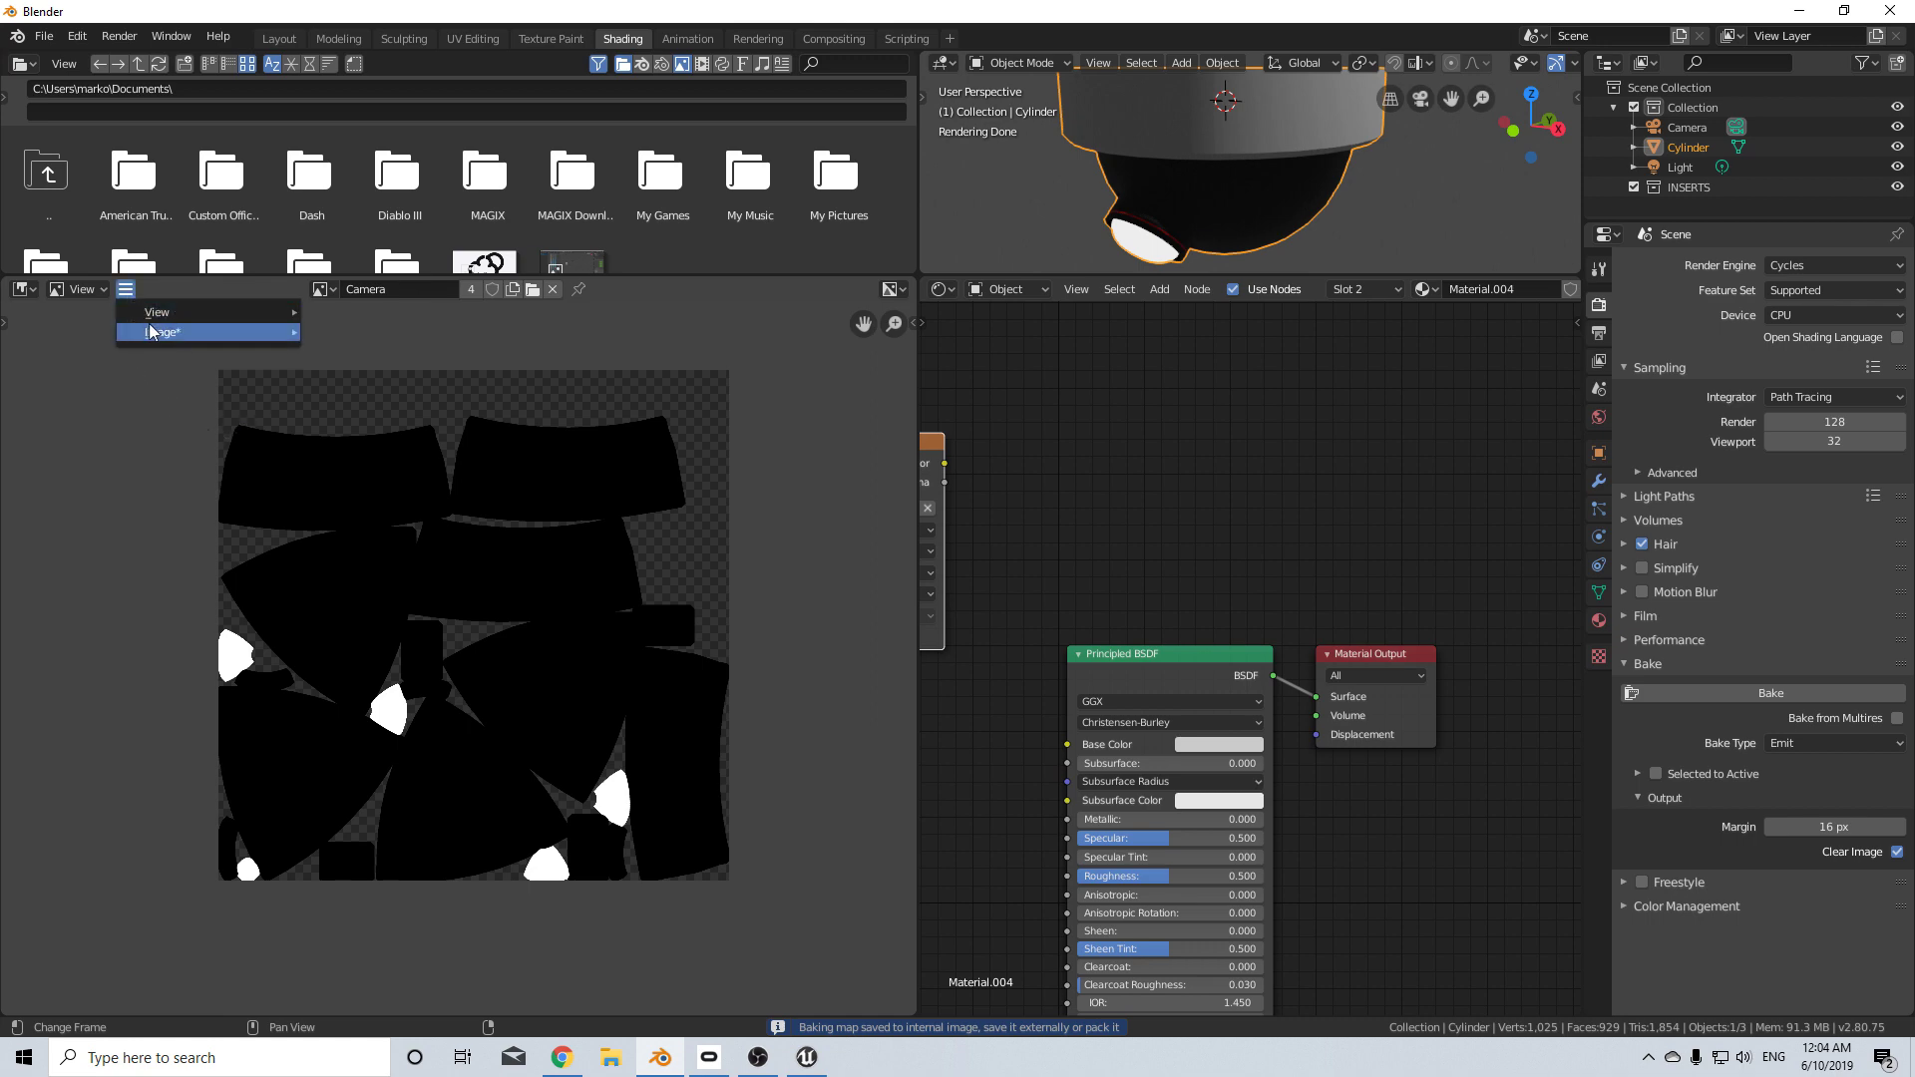
mouse_move(164, 333)
click(422, 490)
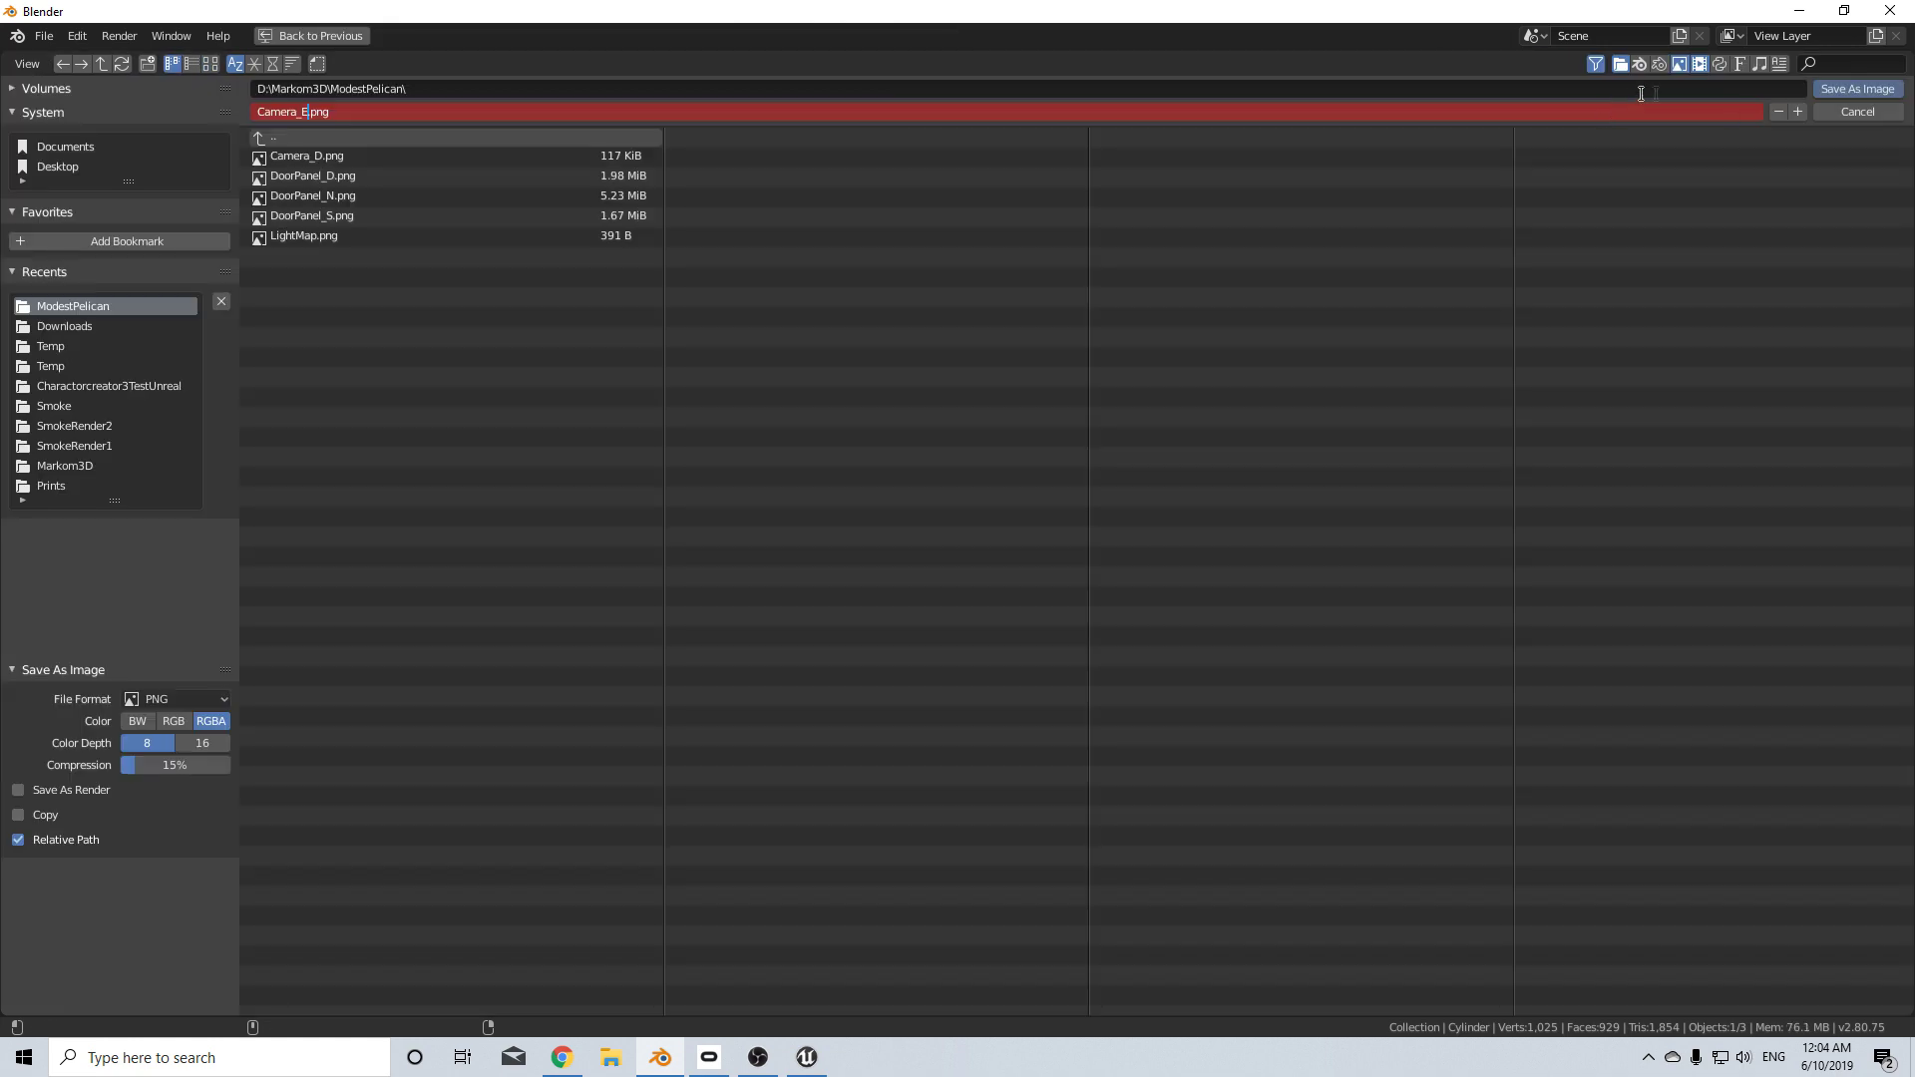
click(1855, 89)
- Bake the Ambient Occlusion type into the Camera image and save it as Camera_AO.png in the ModestPelican folder
click(1828, 739)
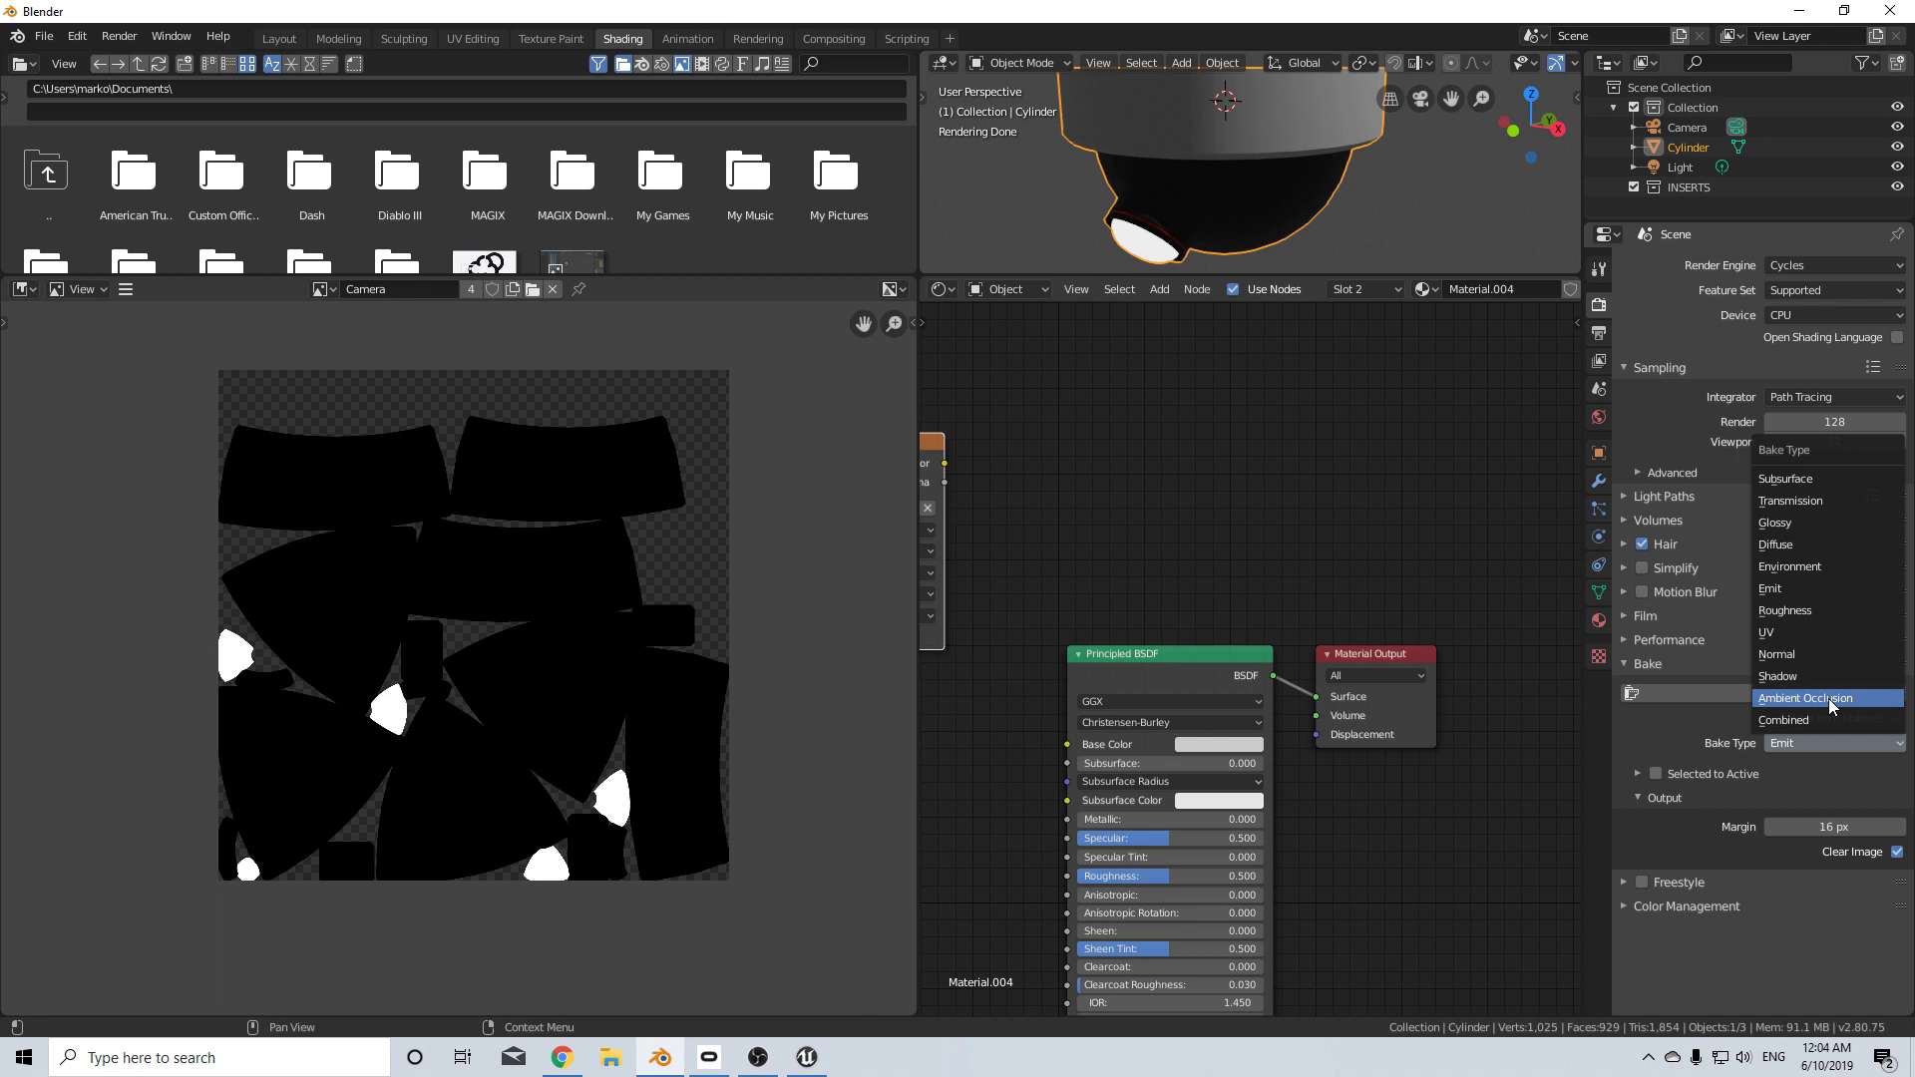
click(1829, 699)
click(1755, 693)
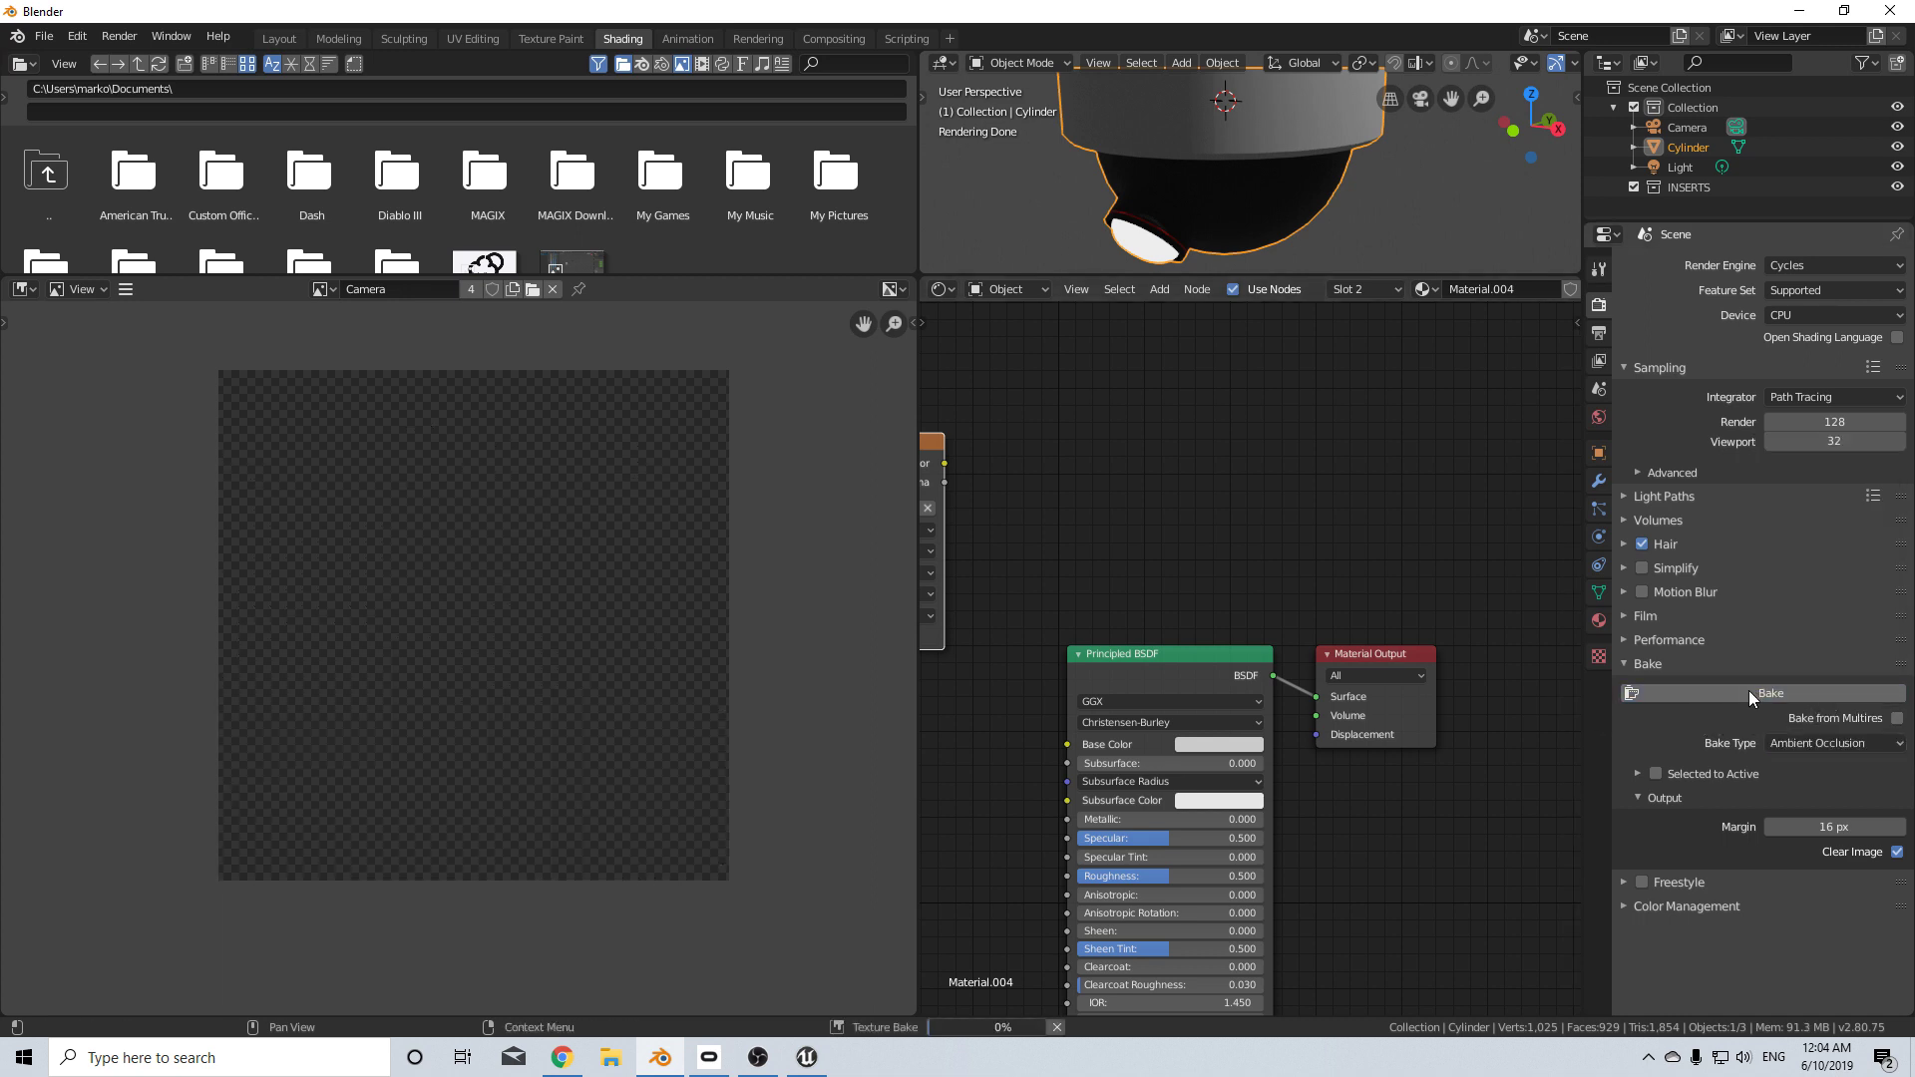
click(132, 290)
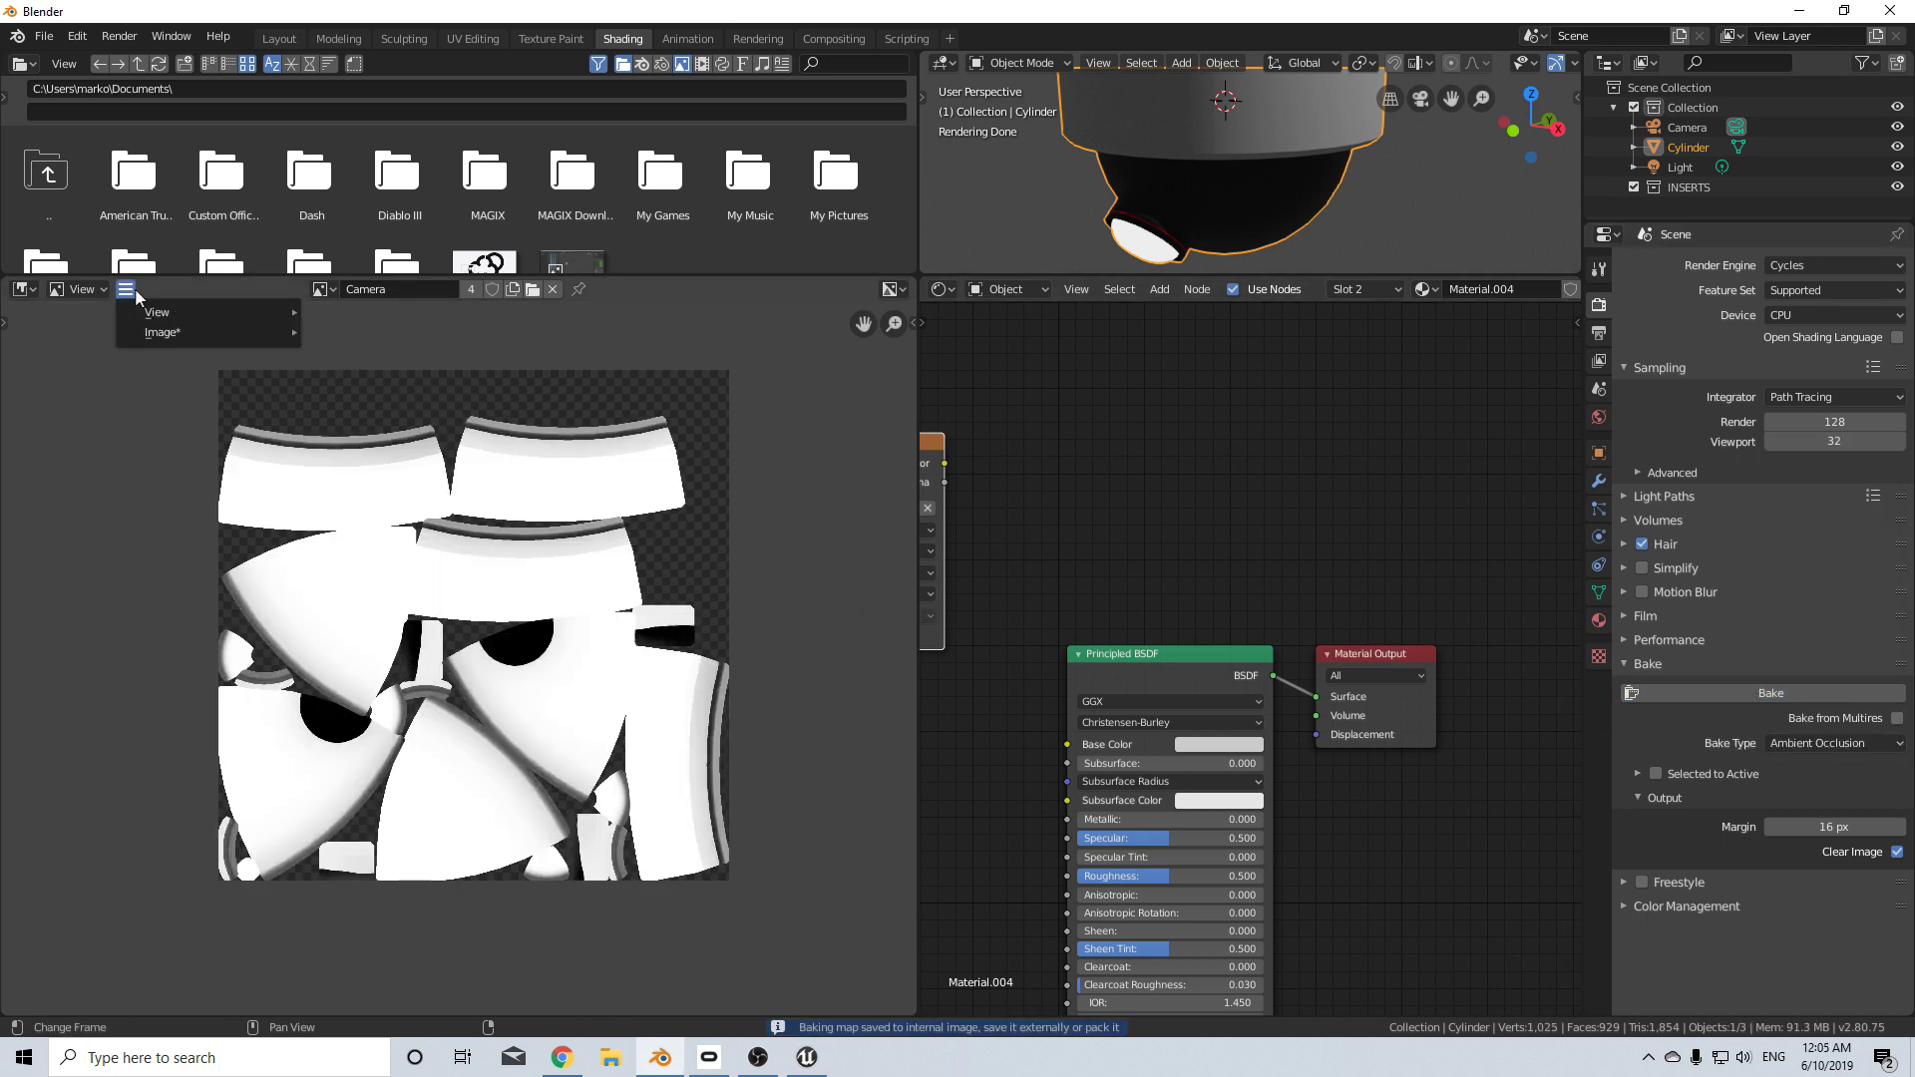
mouse_move(167, 335)
click(445, 489)
click(310, 111)
key(BackSpace)
text(AO)
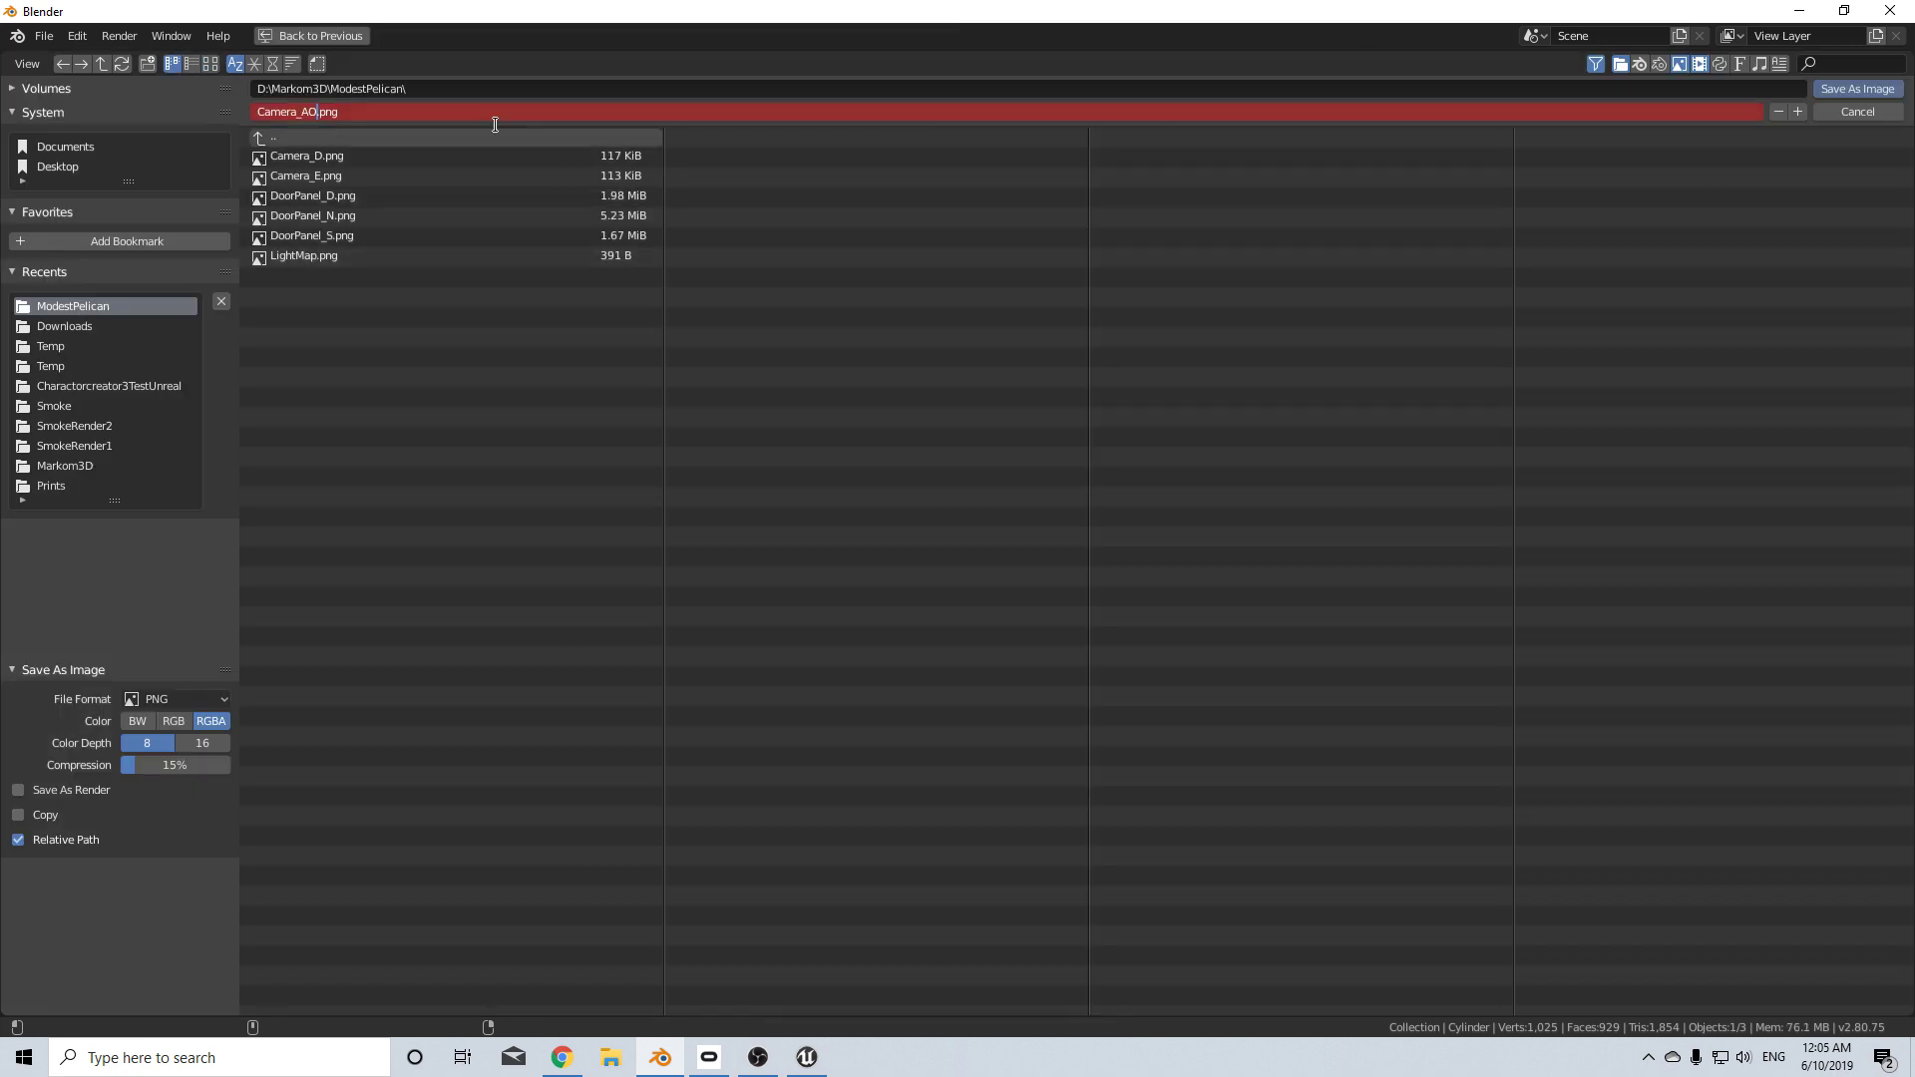
click(1879, 98)
- Bake the Glossy type with only the Color influence and save the image as Camera_S.png in the ModestPelican folder
click(1835, 743)
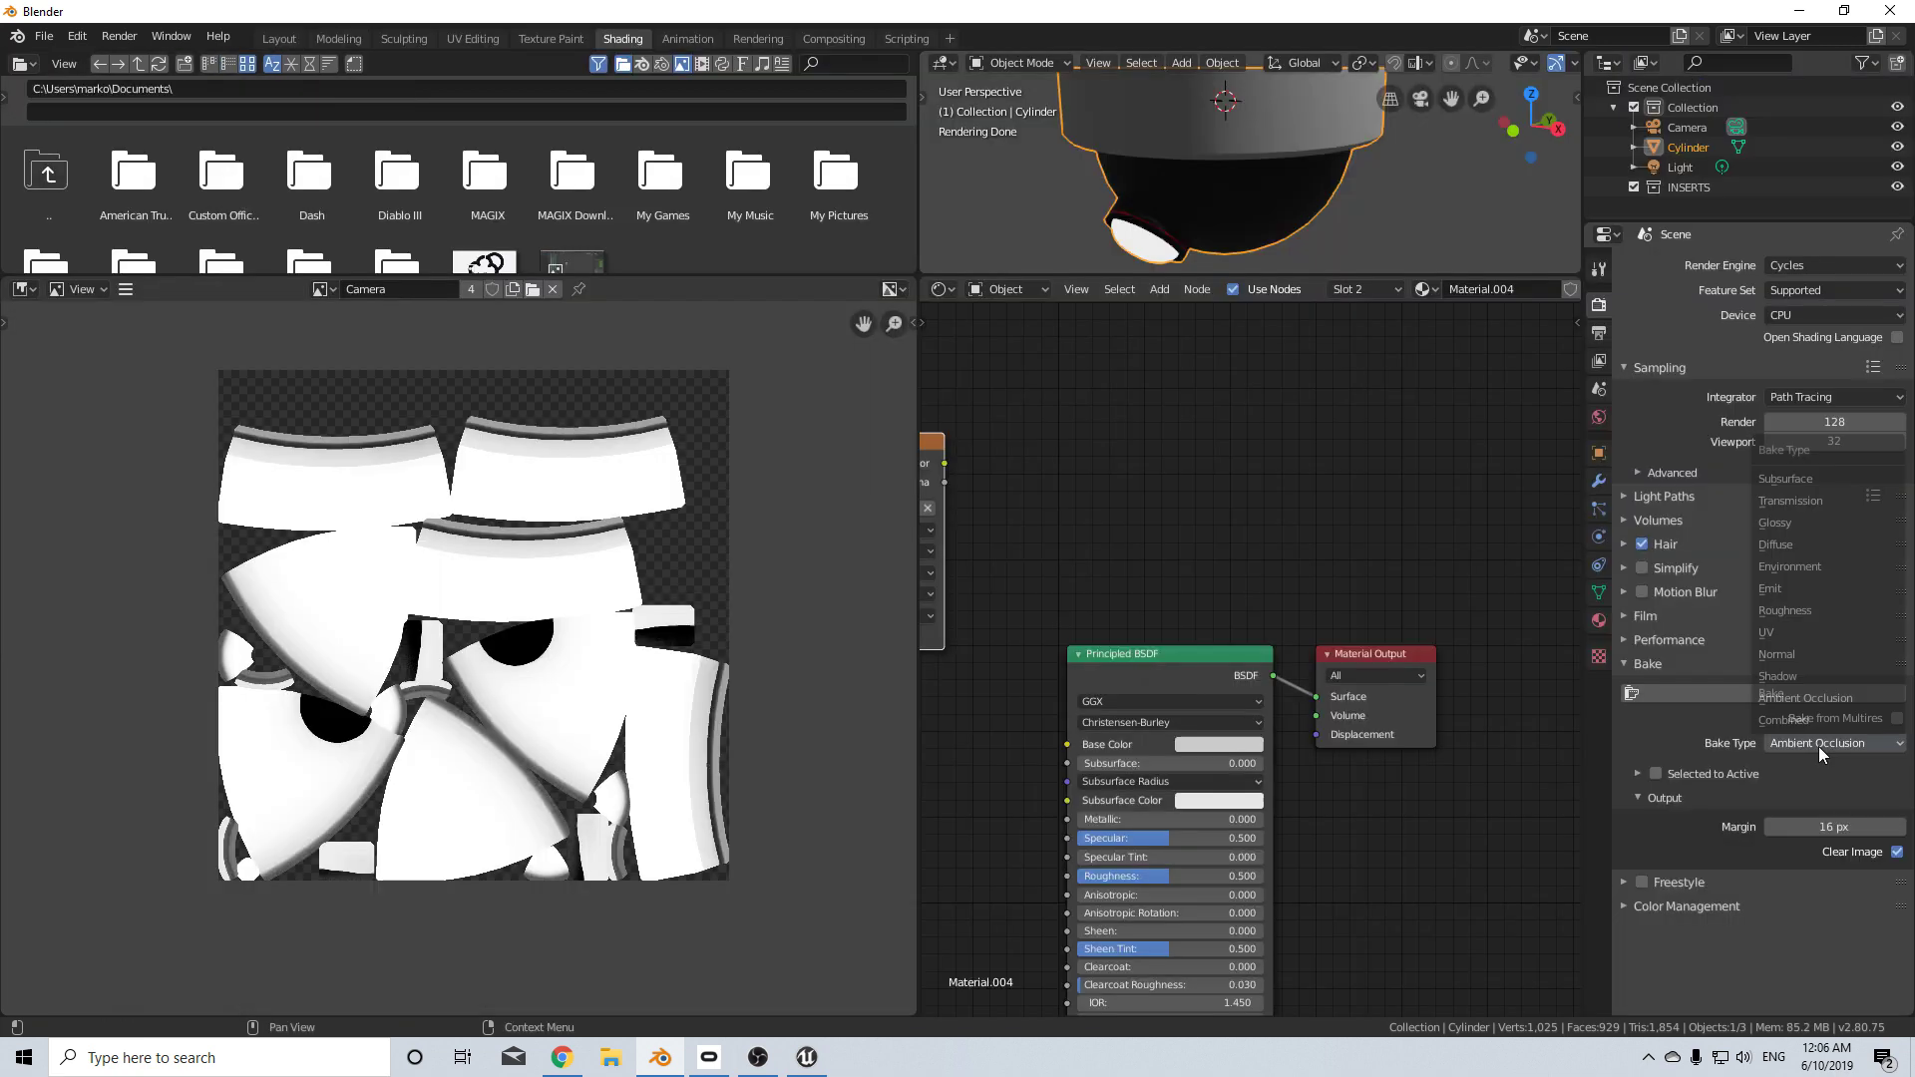
click(1821, 523)
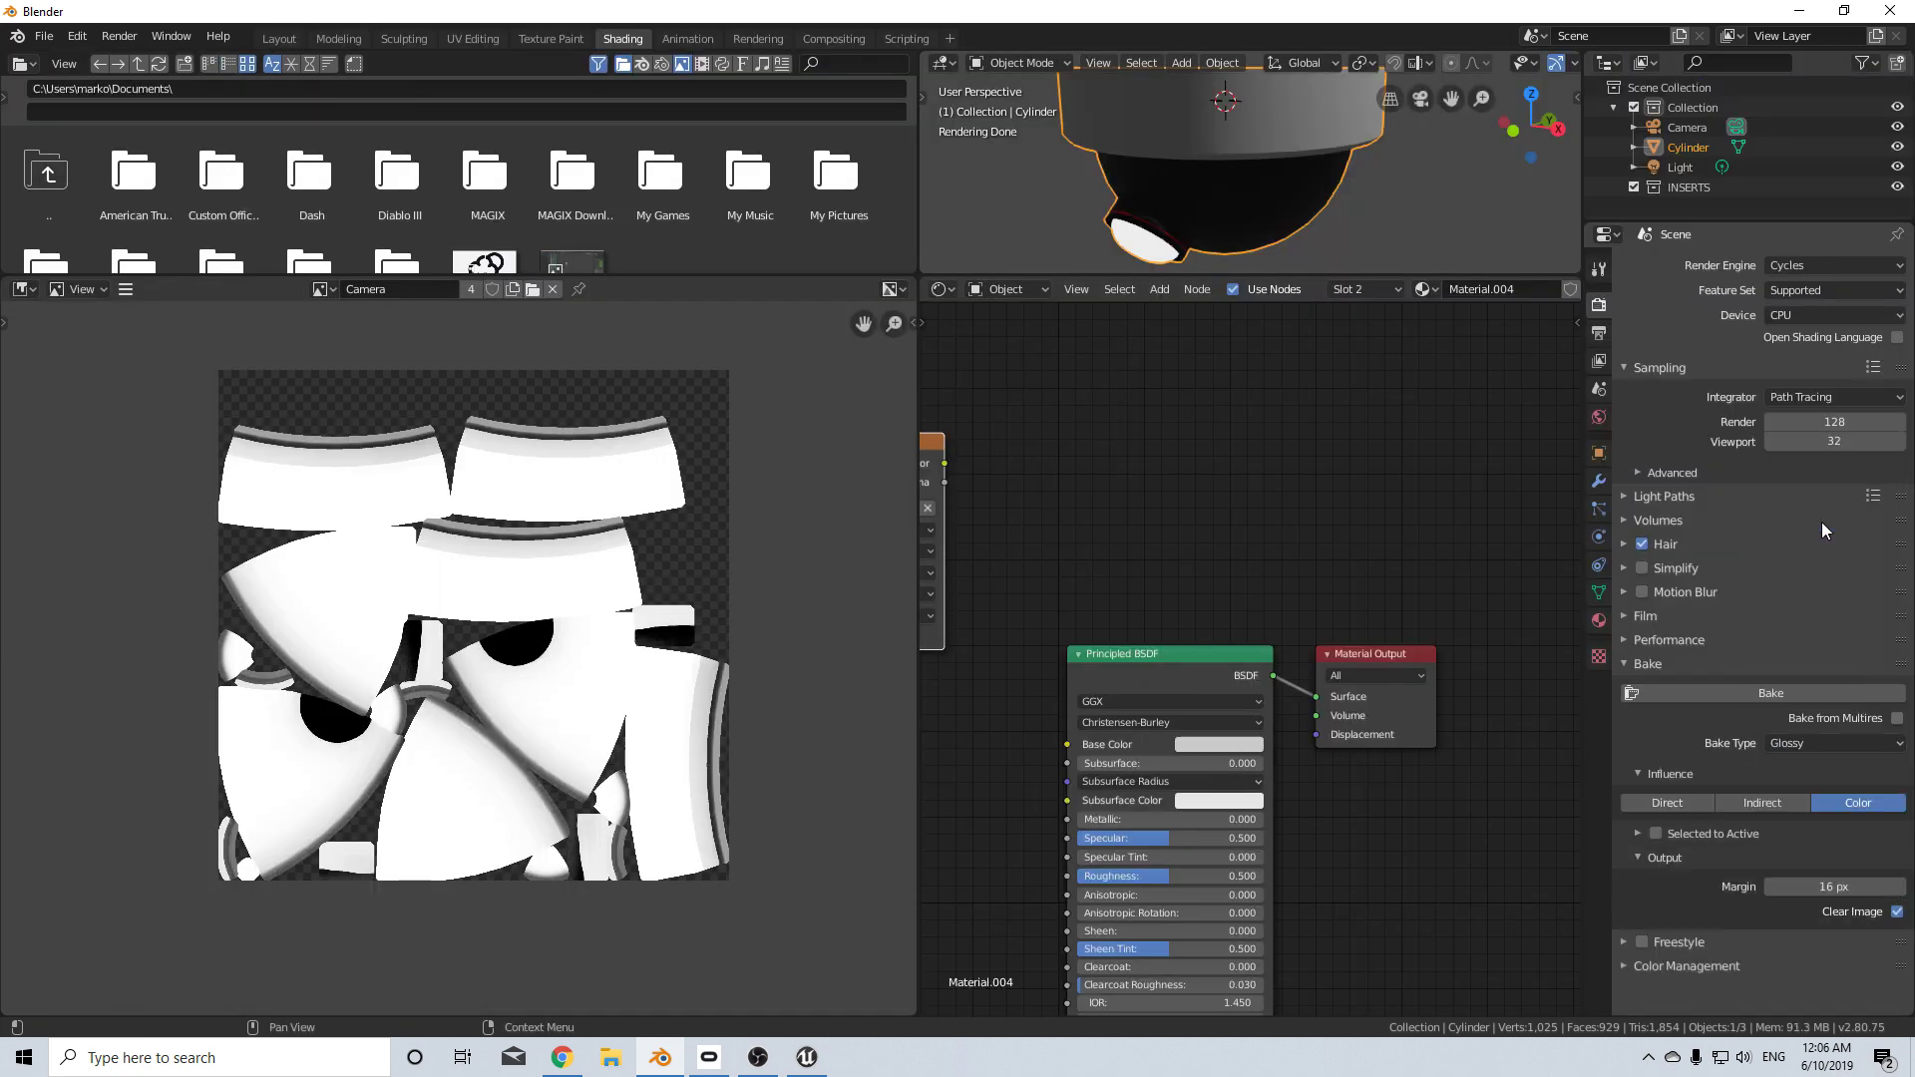
click(1806, 696)
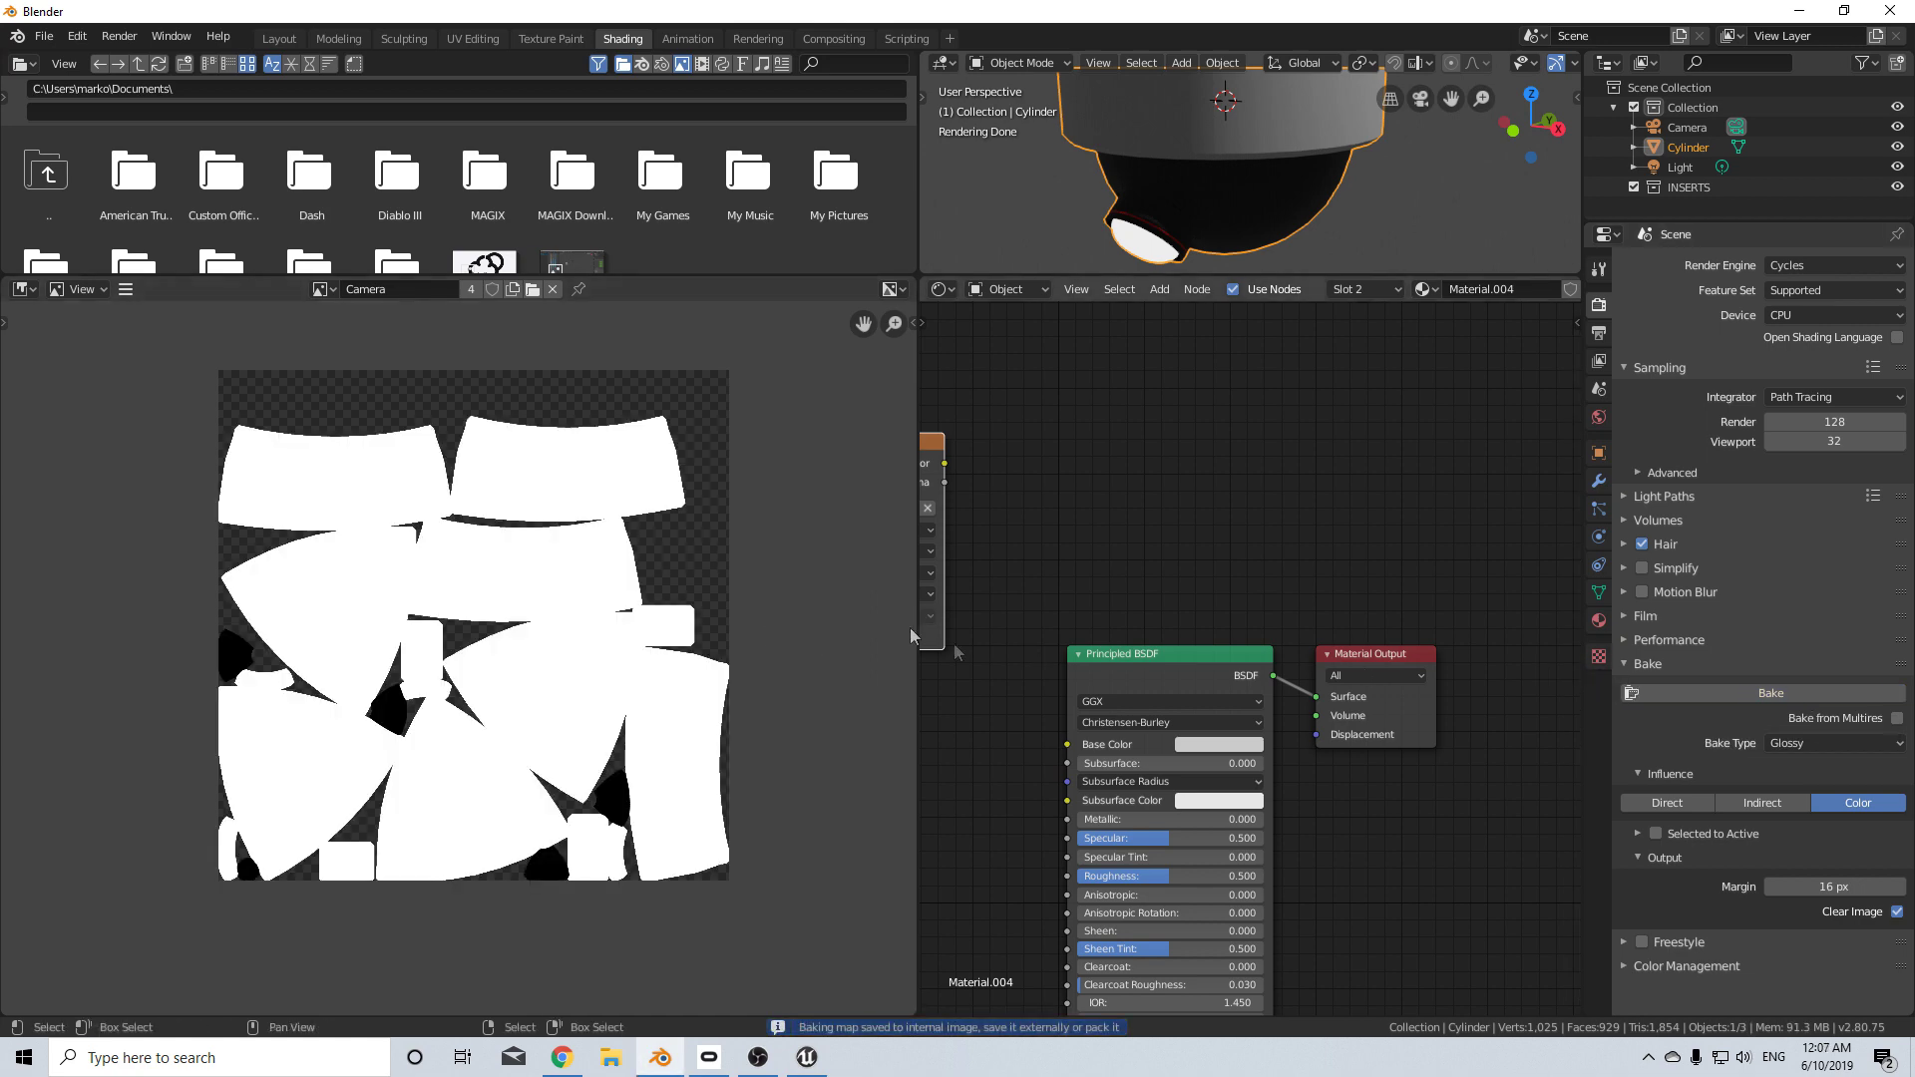
click(125, 289)
mouse_move(158, 333)
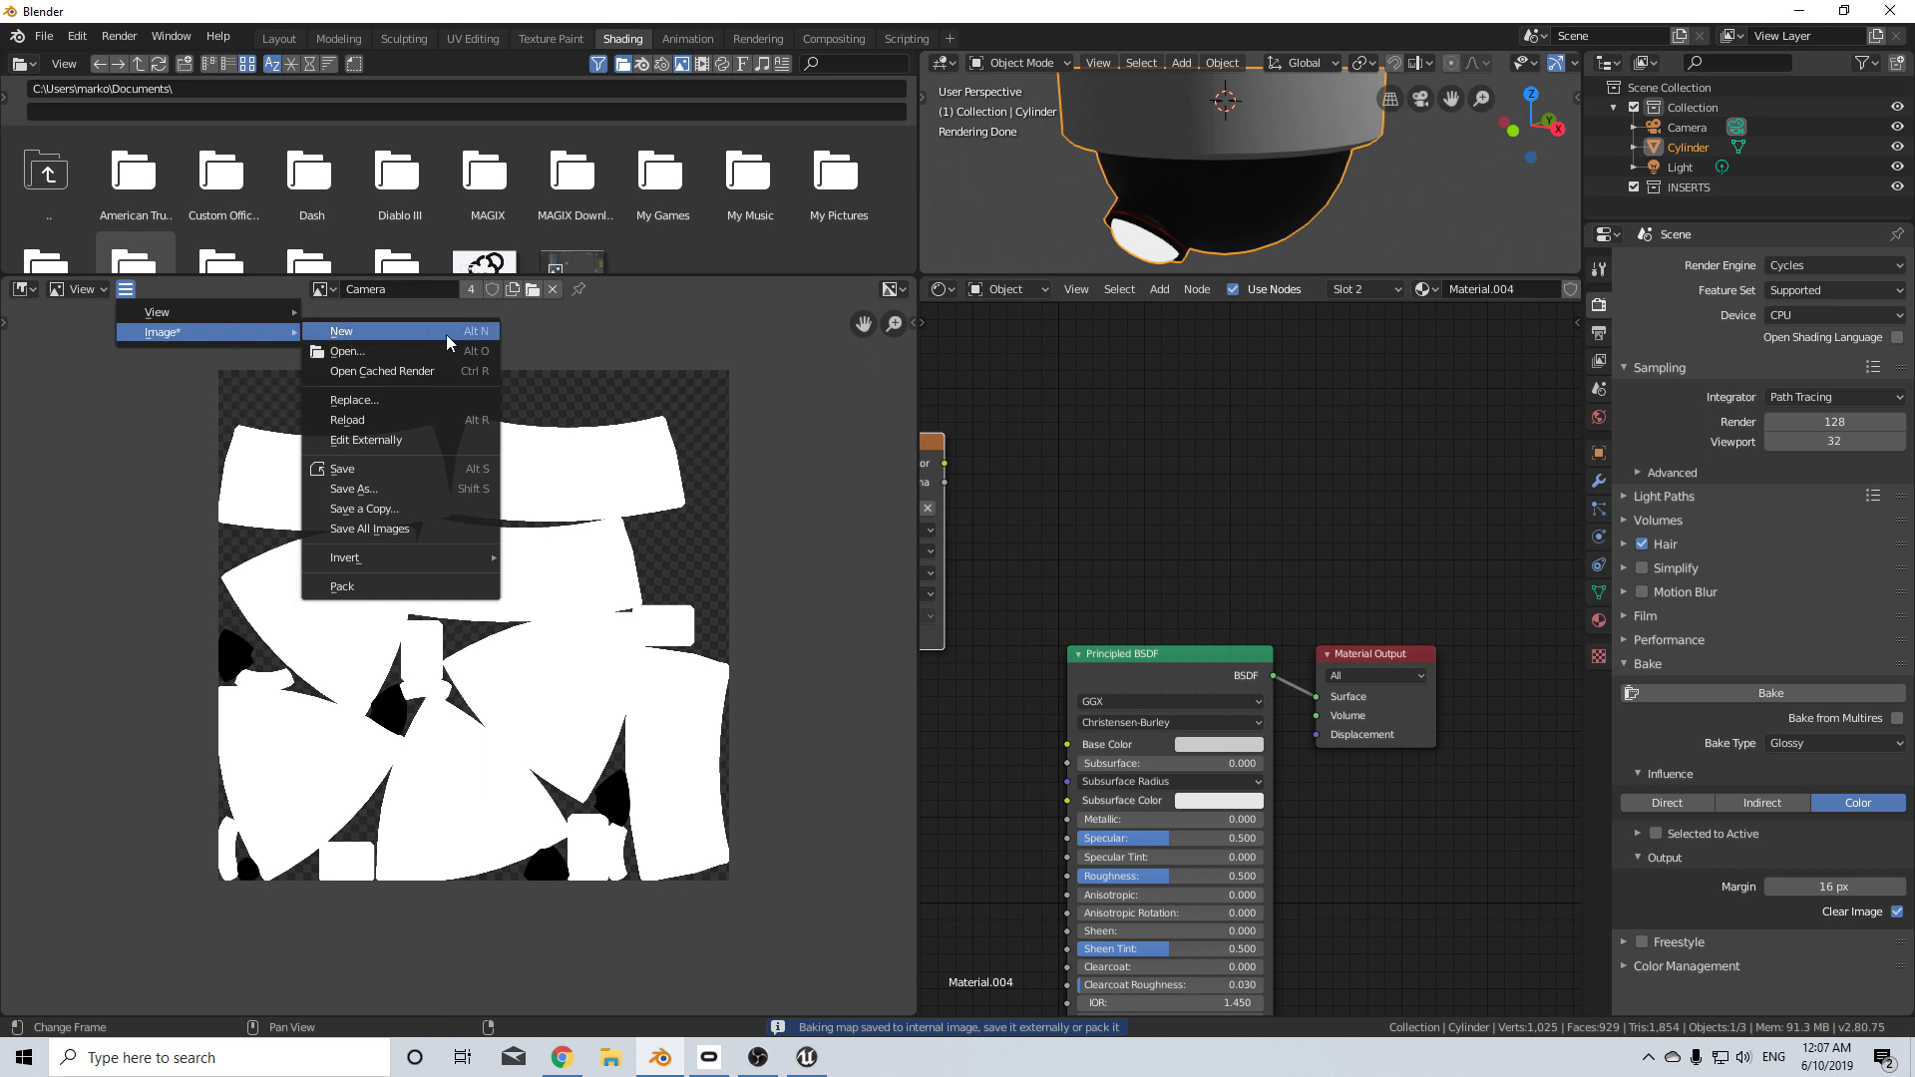
click(374, 489)
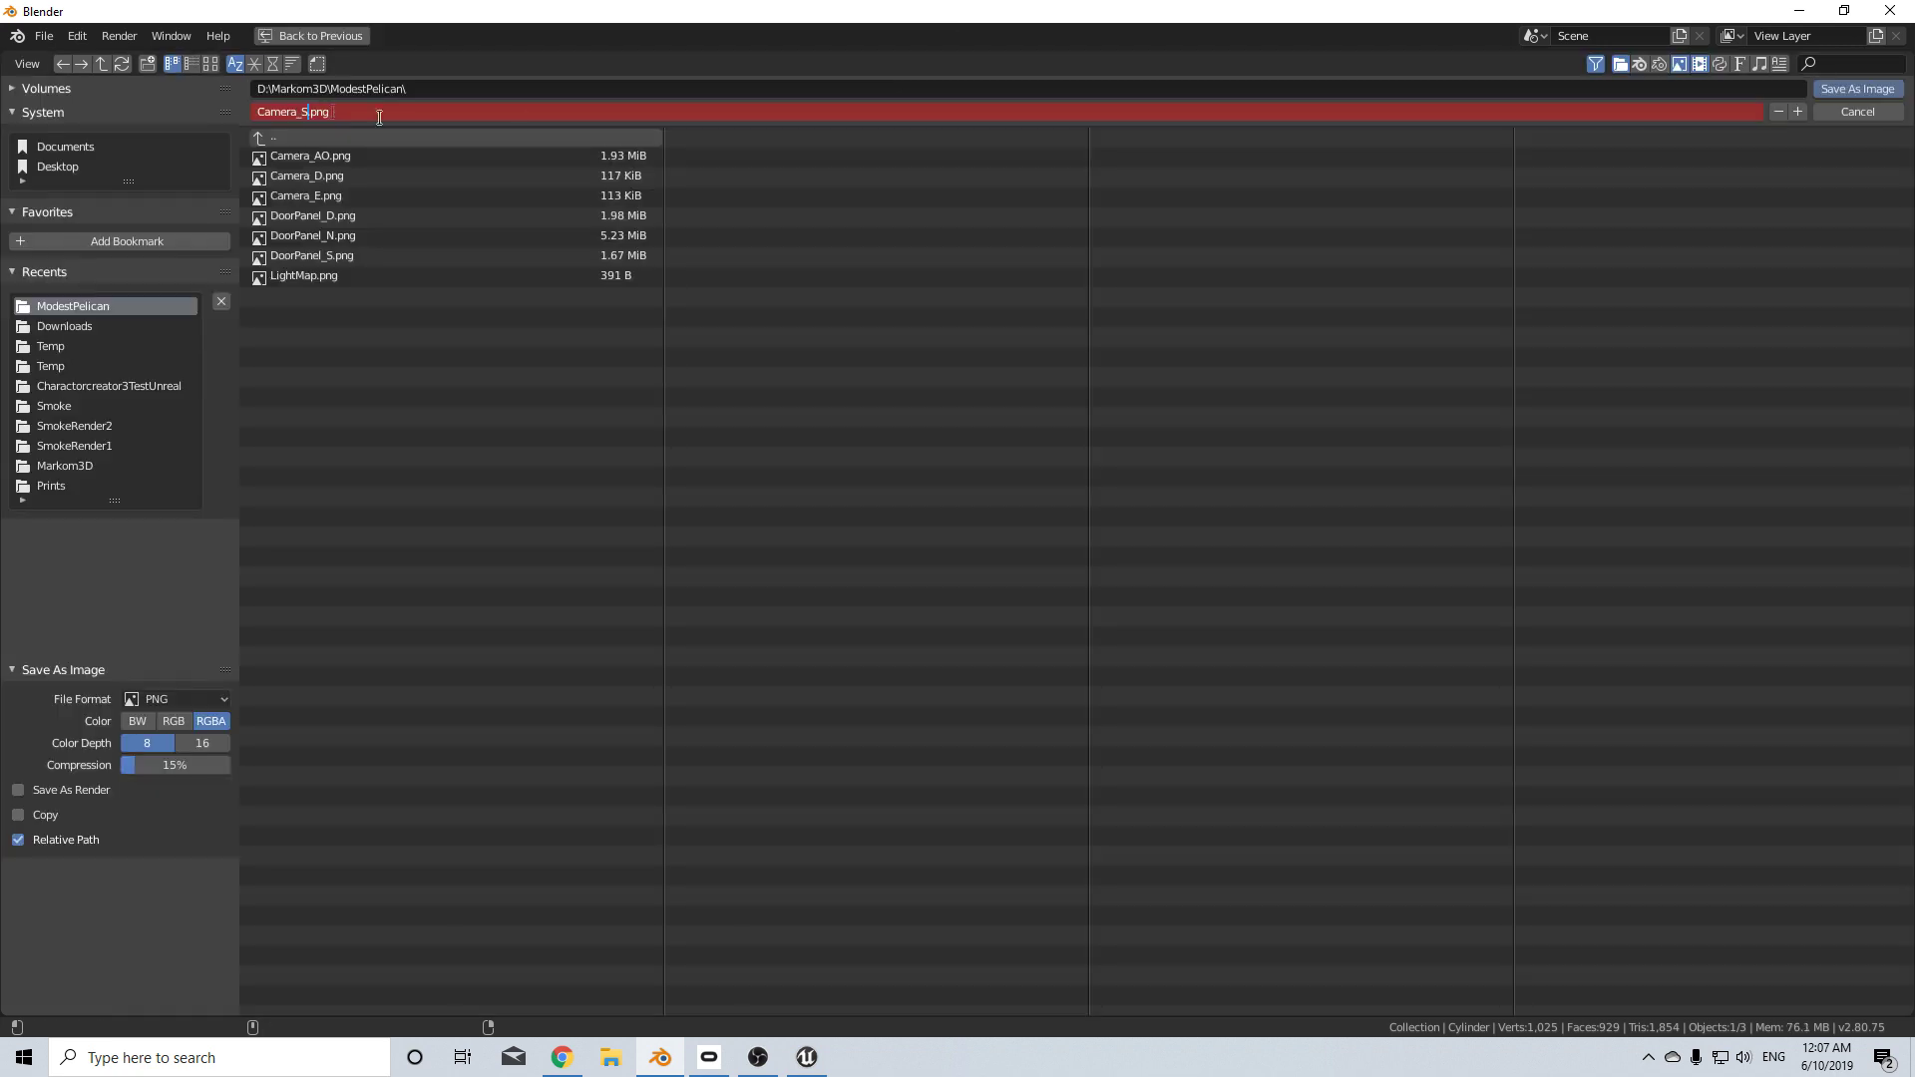
click(1856, 89)
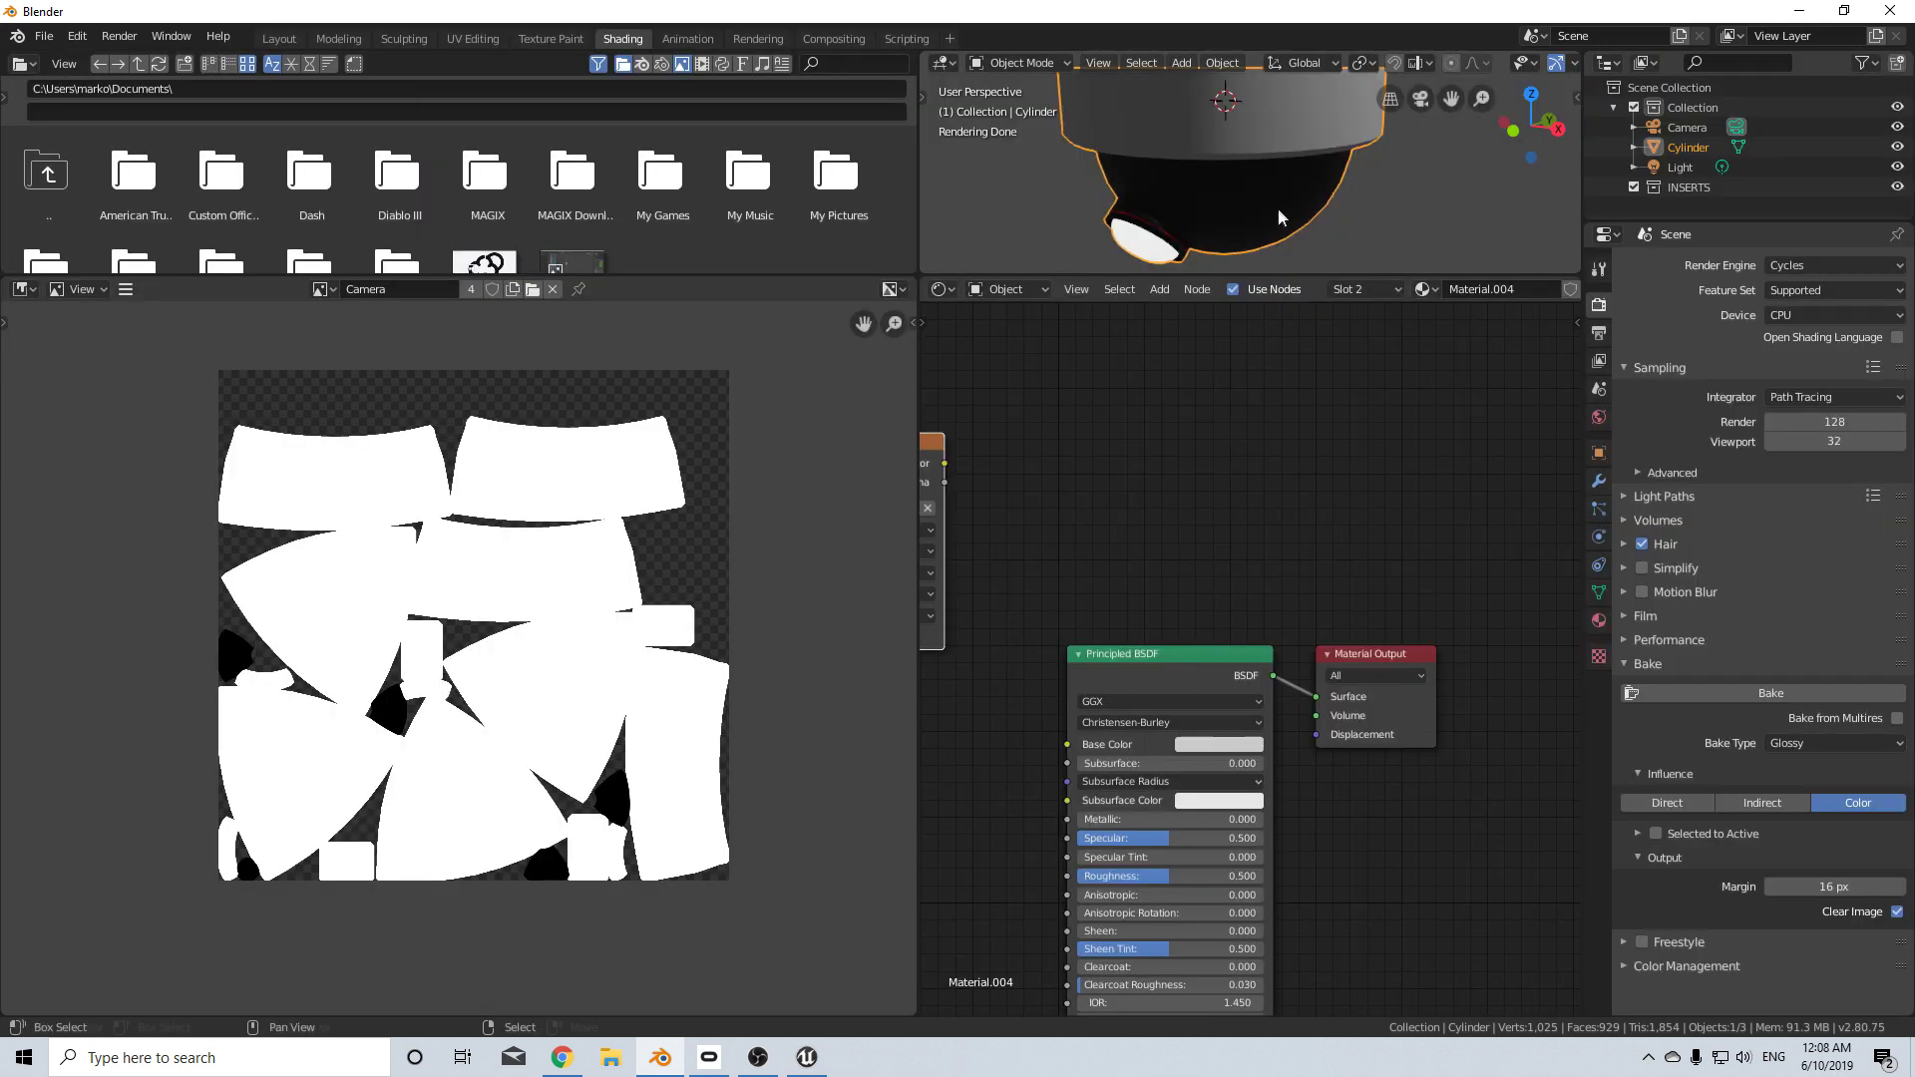
- Enlarge the 3D viewport and switch to the Modeling workspace
mouse_move(1278, 207)
middle_down()
mouse_move(1271, 229)
mouse_move(1249, 213)
middle_up()
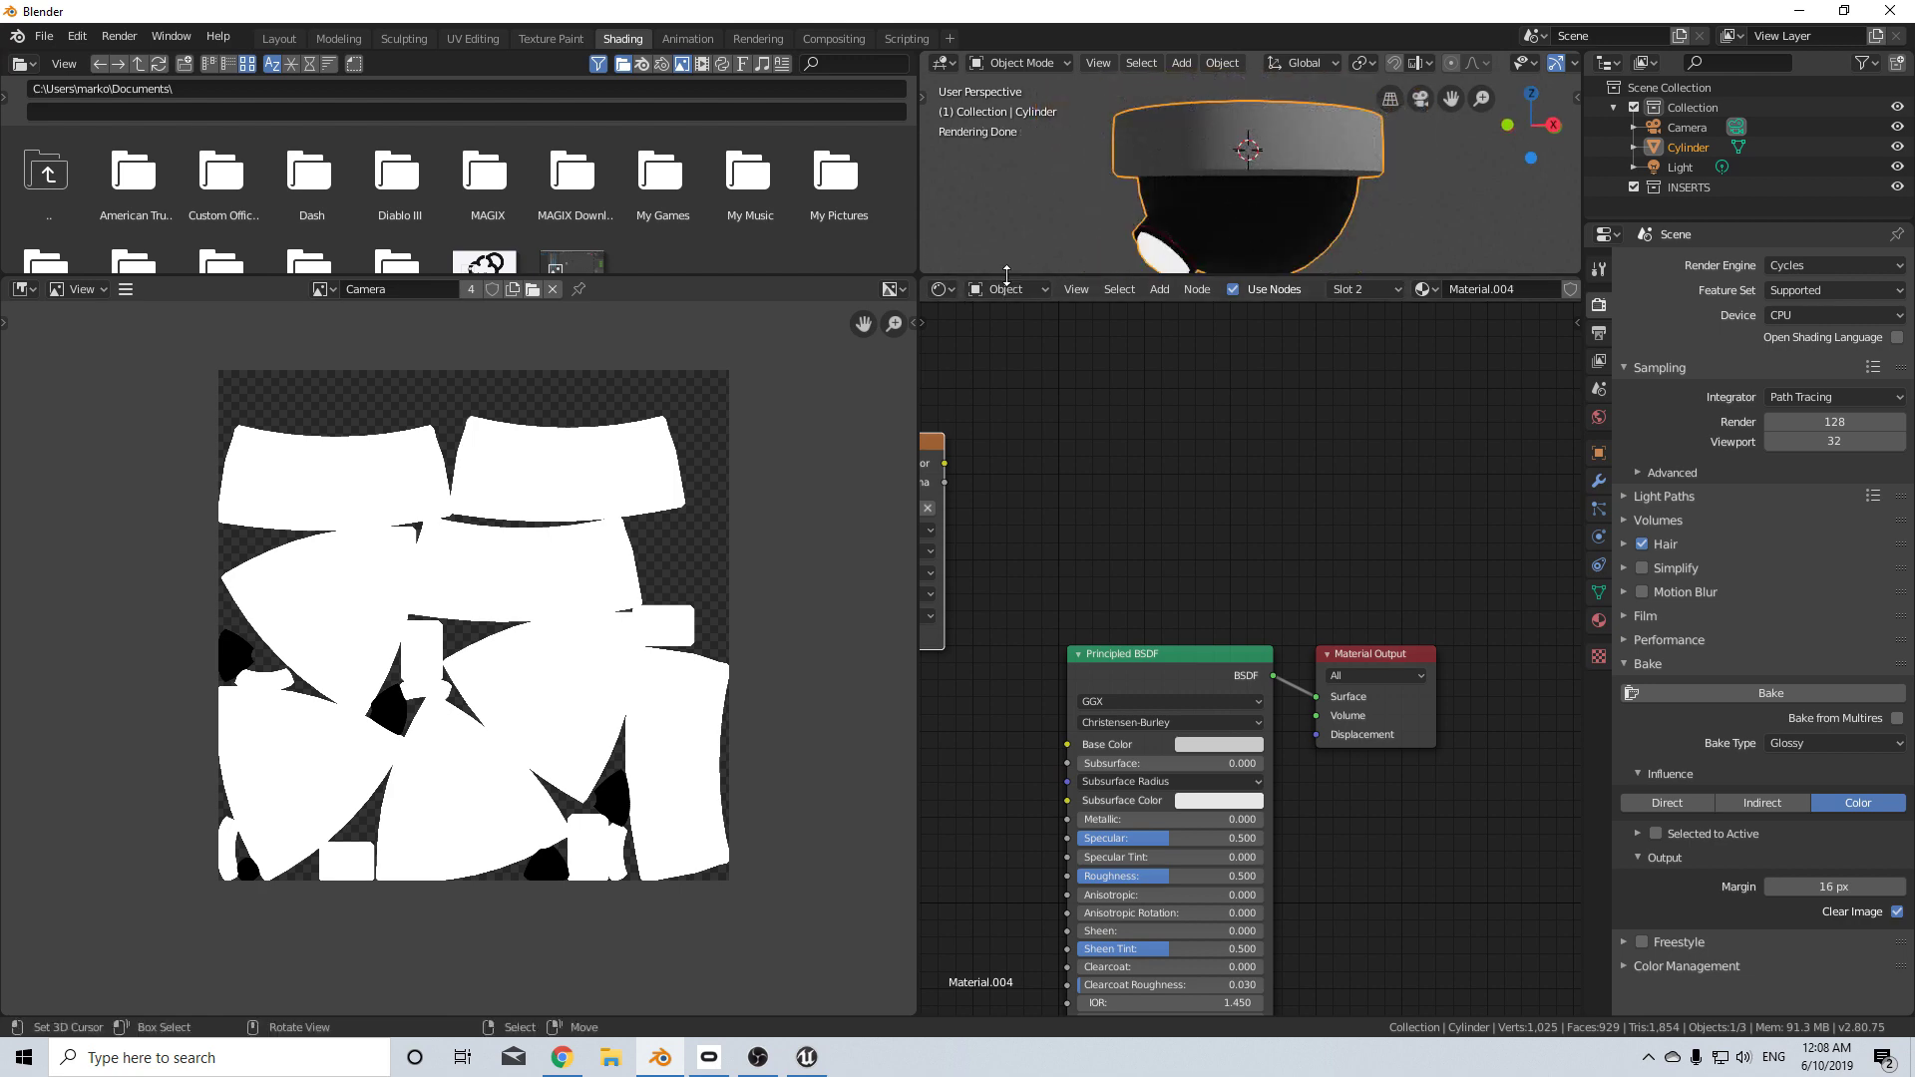
drag(1007, 279, 1008, 956)
click(325, 40)
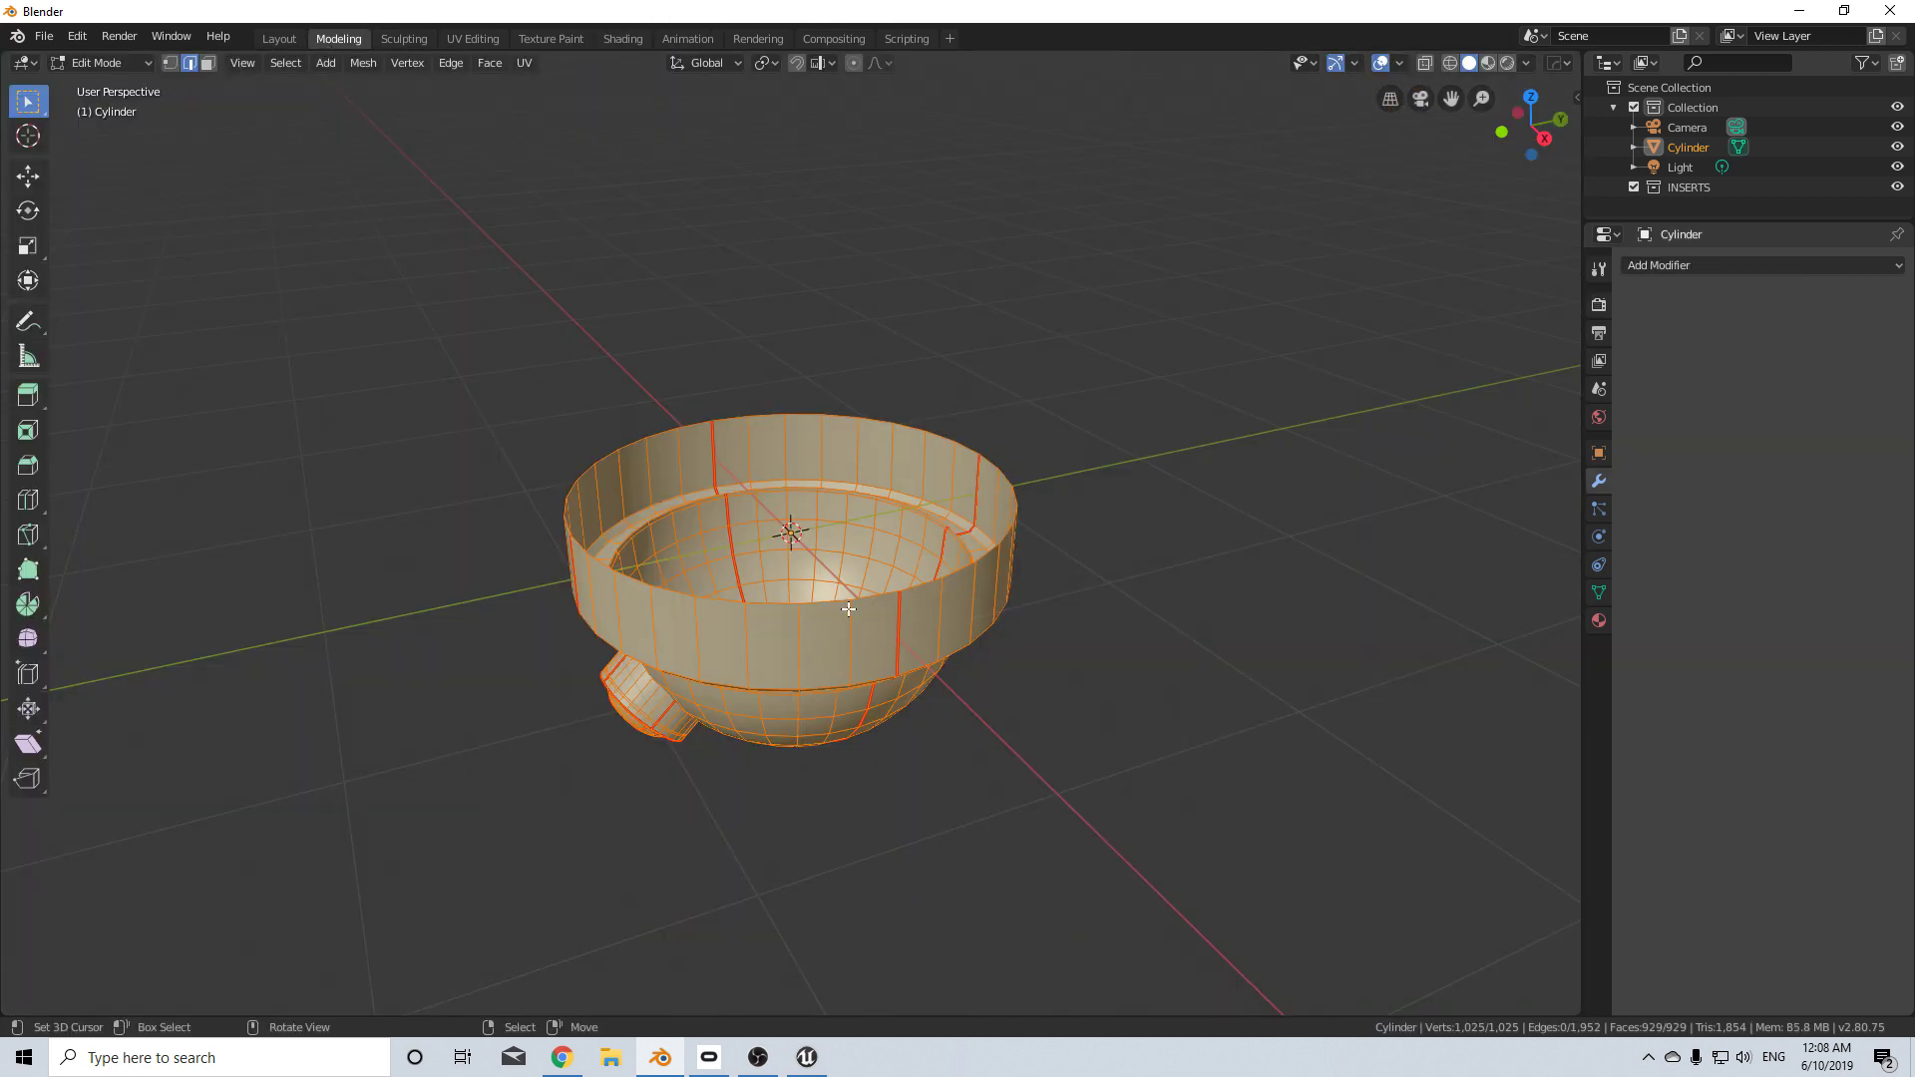
- Separate the linked geometry of the mounting ring from the Cylinder mesh into its own object and return to Object Mode
scroll(847, 606, up, 3)
mouse_move(847, 606)
middle_down()
mouse_move(874, 563)
mouse_move(817, 583)
middle_up()
scroll(874, 563, down, 2)
key(Tab)
key(Tab)
click(799, 510)
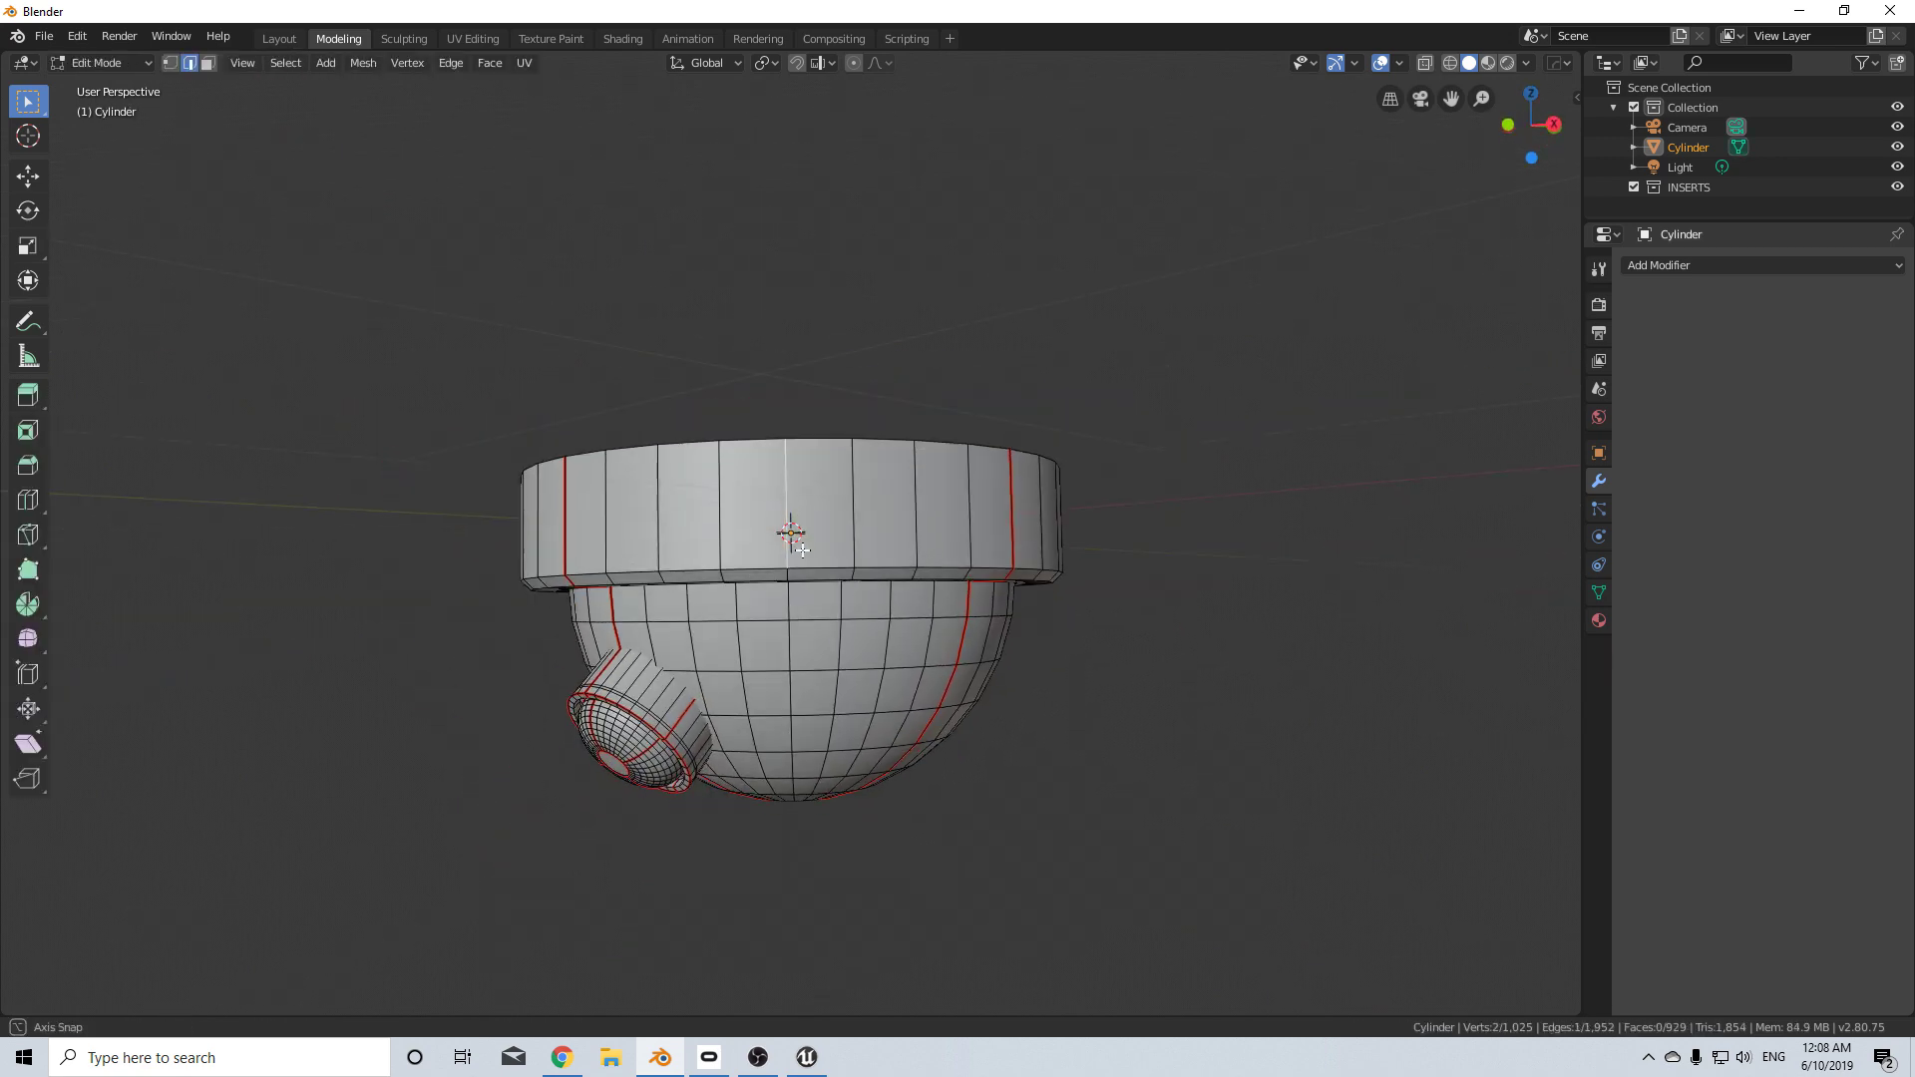
key(ctrl+l)
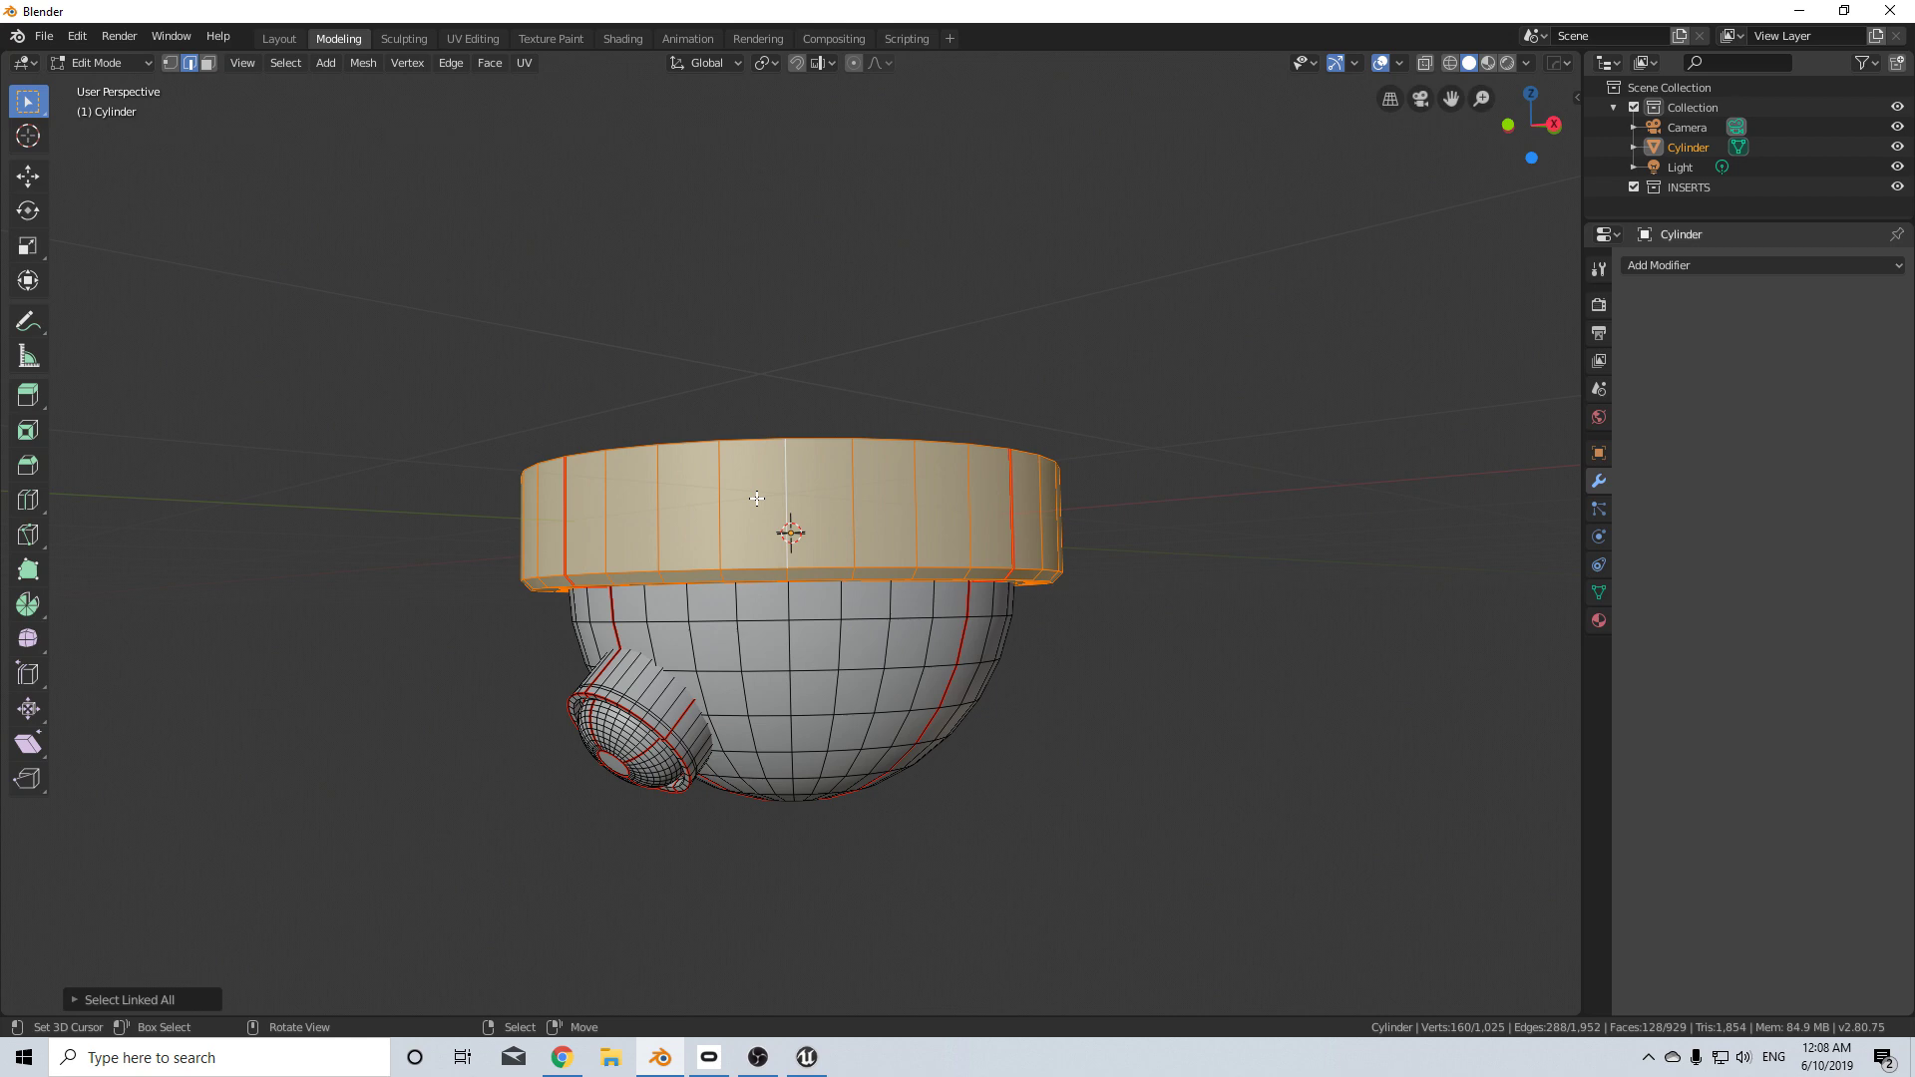
key(p)
click(760, 499)
scroll(729, 509, down, 3)
key(Tab)
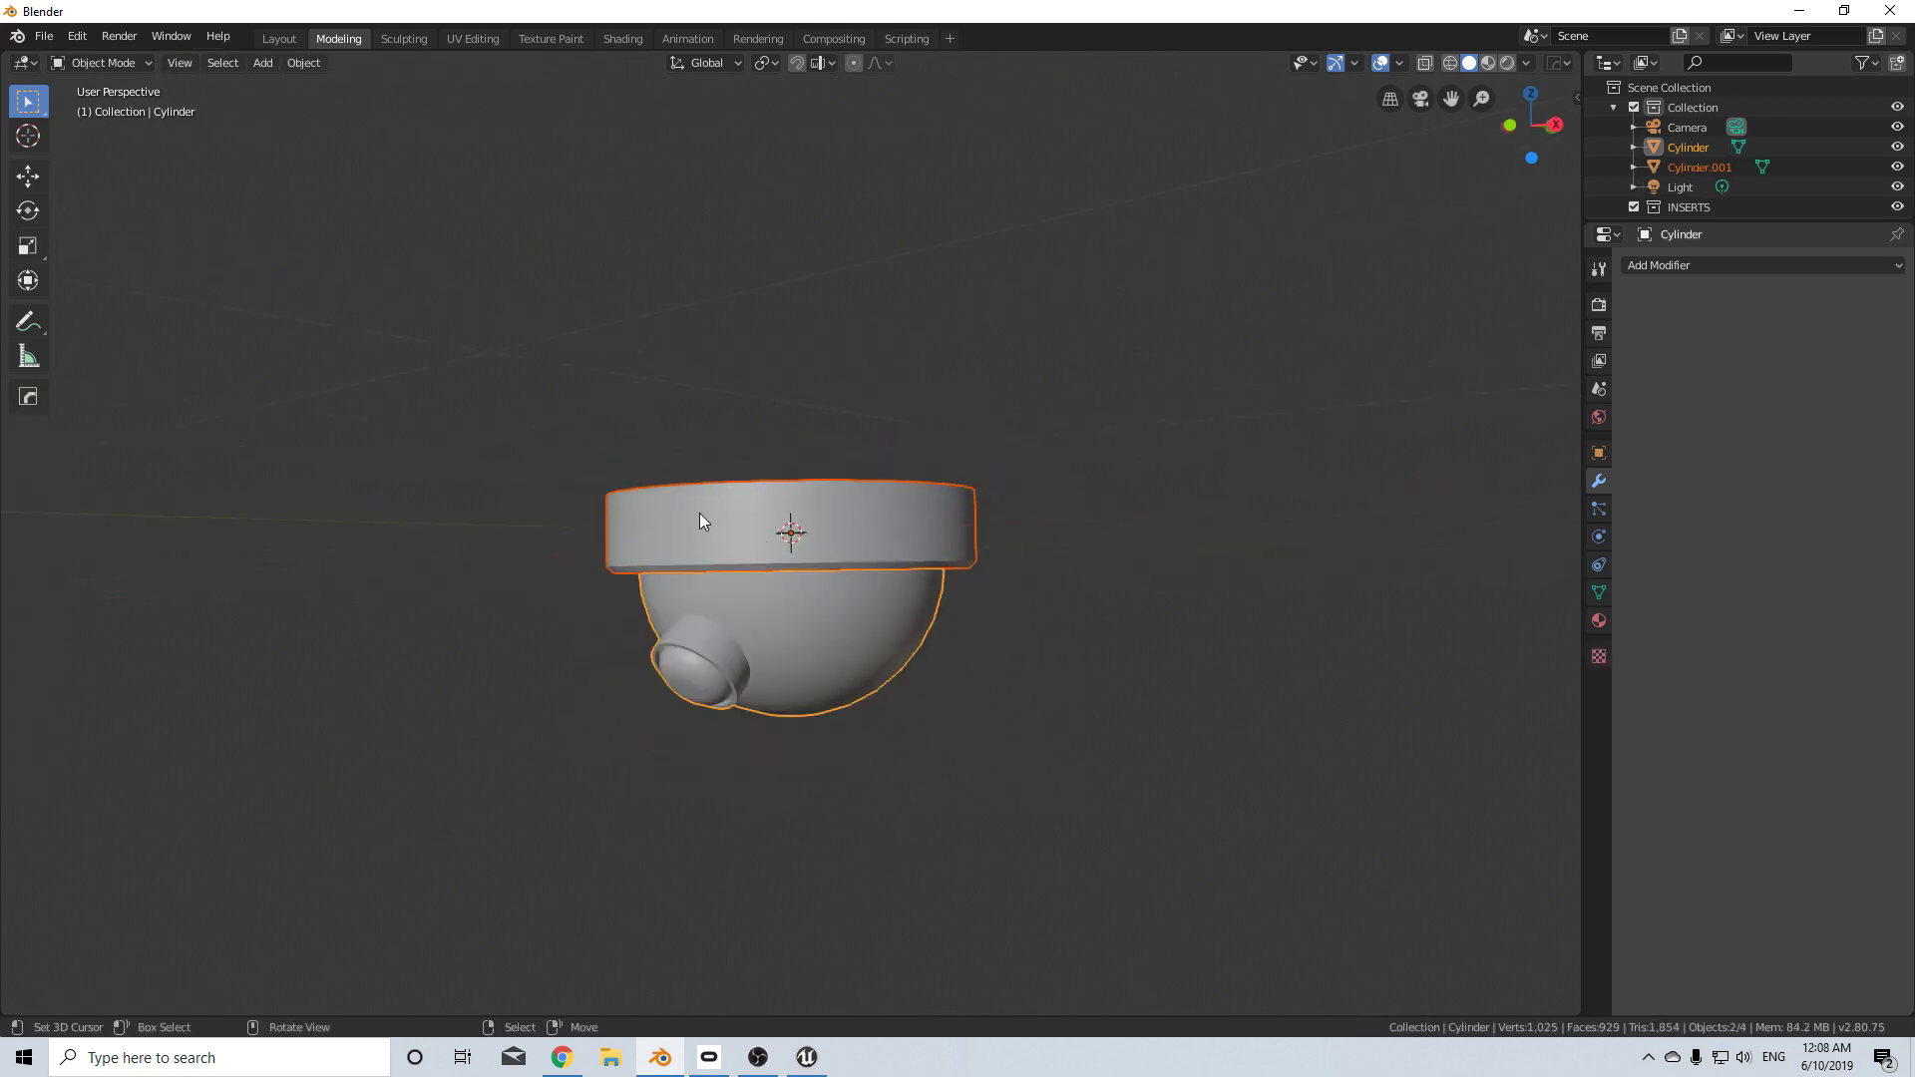
- Export only the mounting ring as CameraTop.fbx into the ModestPelican folder, with the export limited to selected objects
click(698, 513)
click(44, 36)
mouse_move(130, 326)
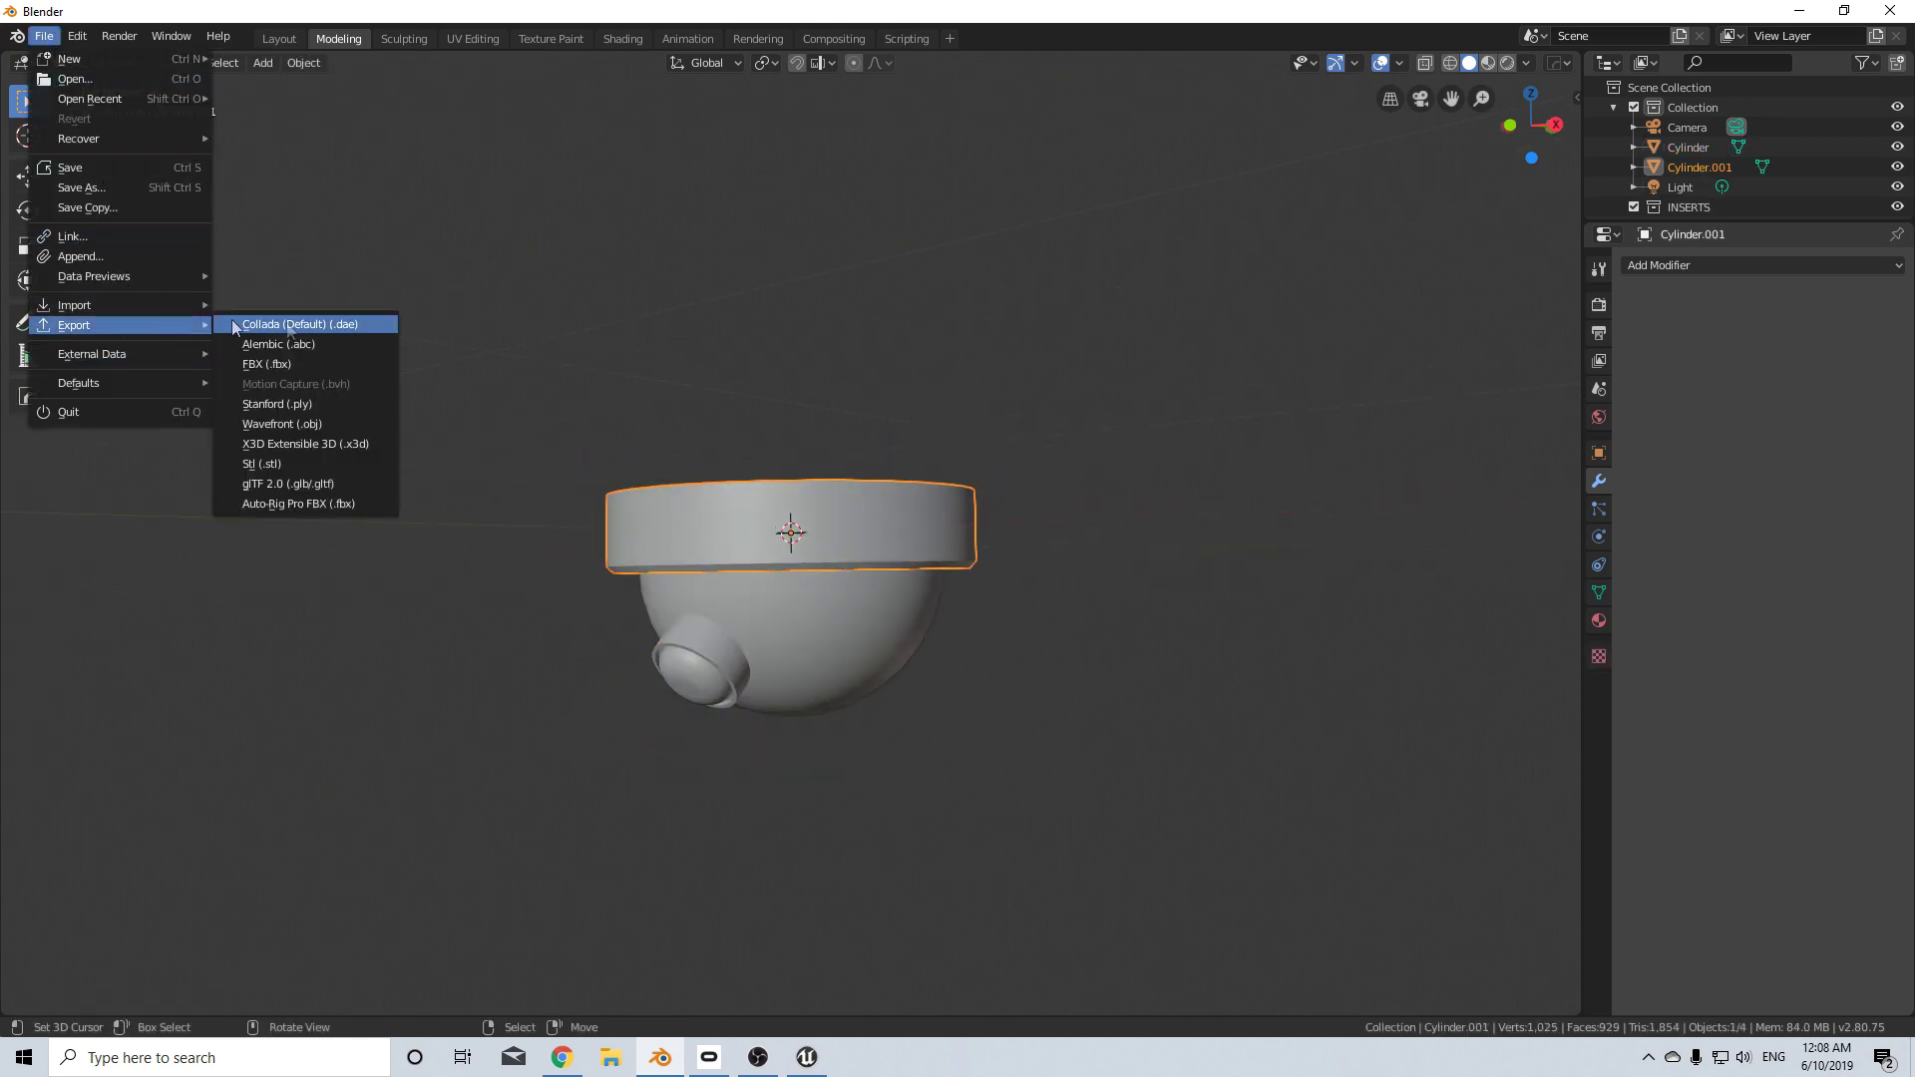
click(299, 365)
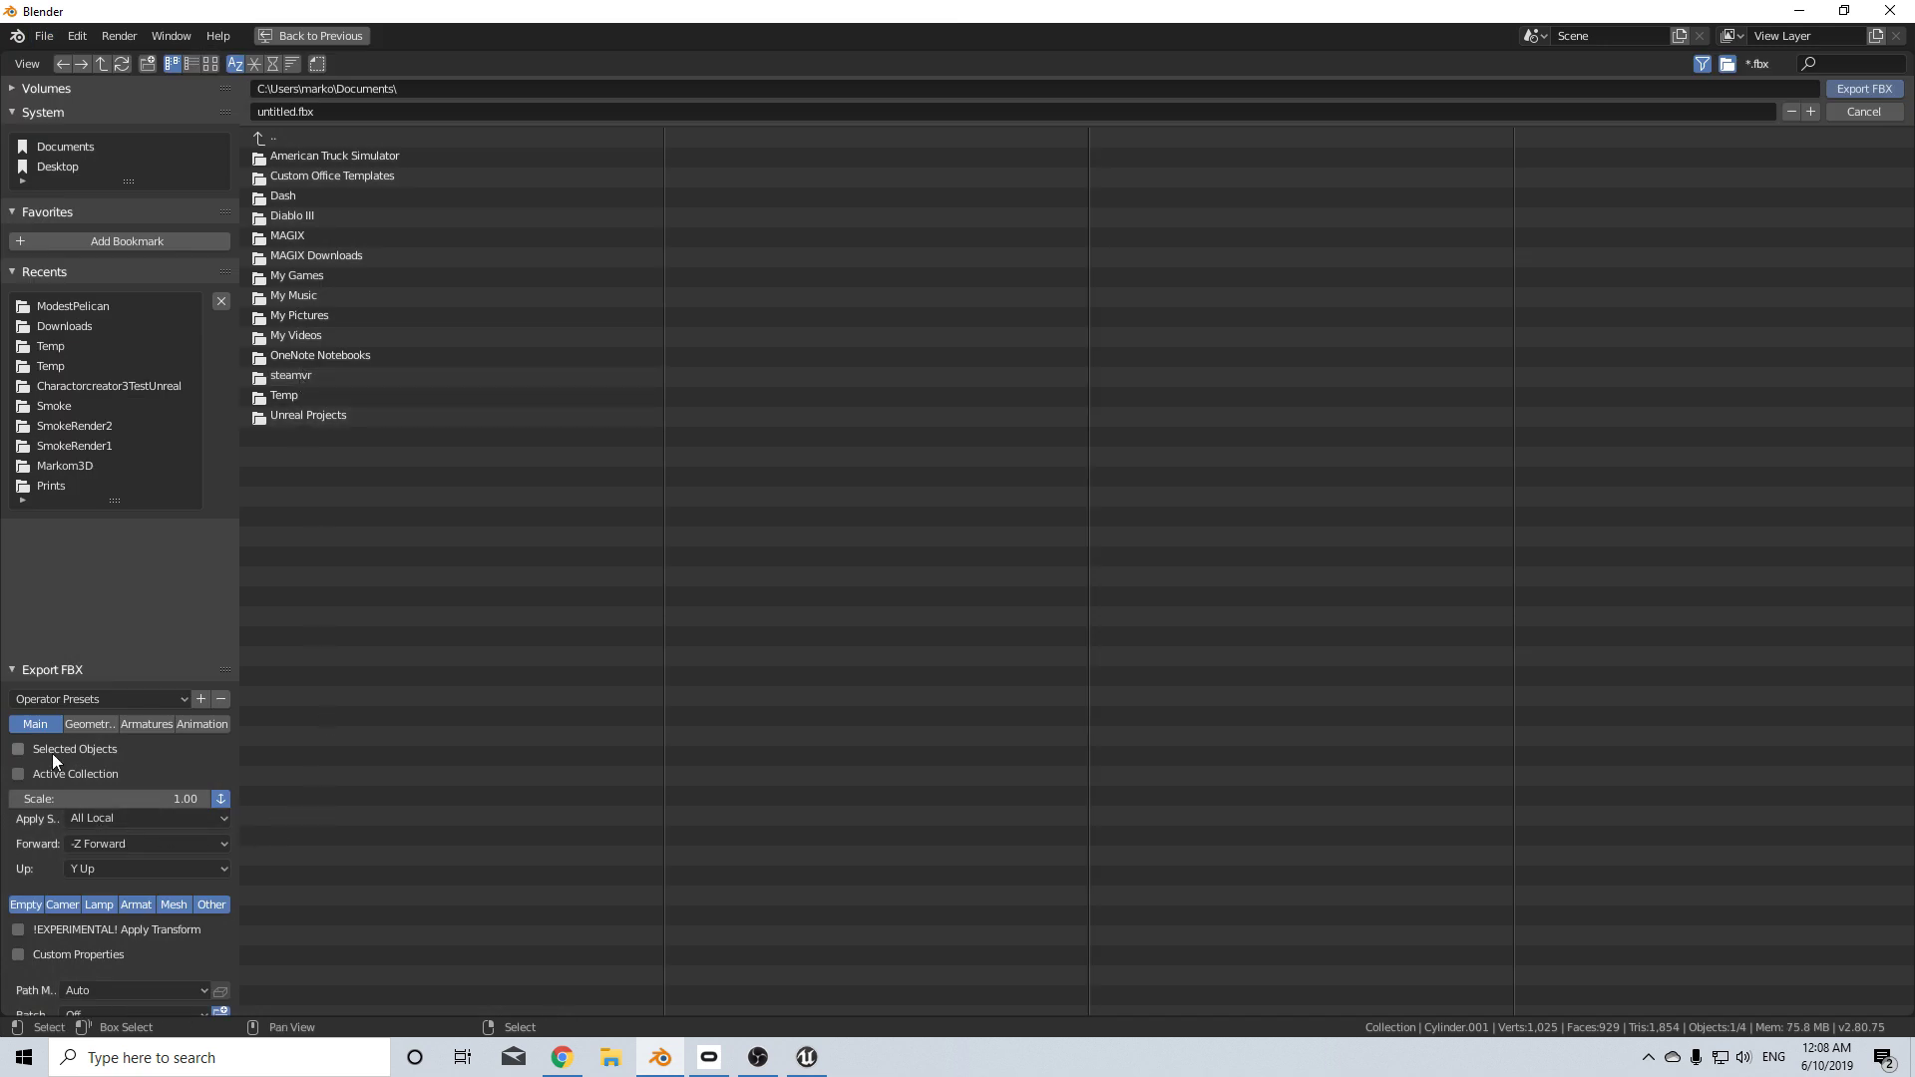
click(75, 305)
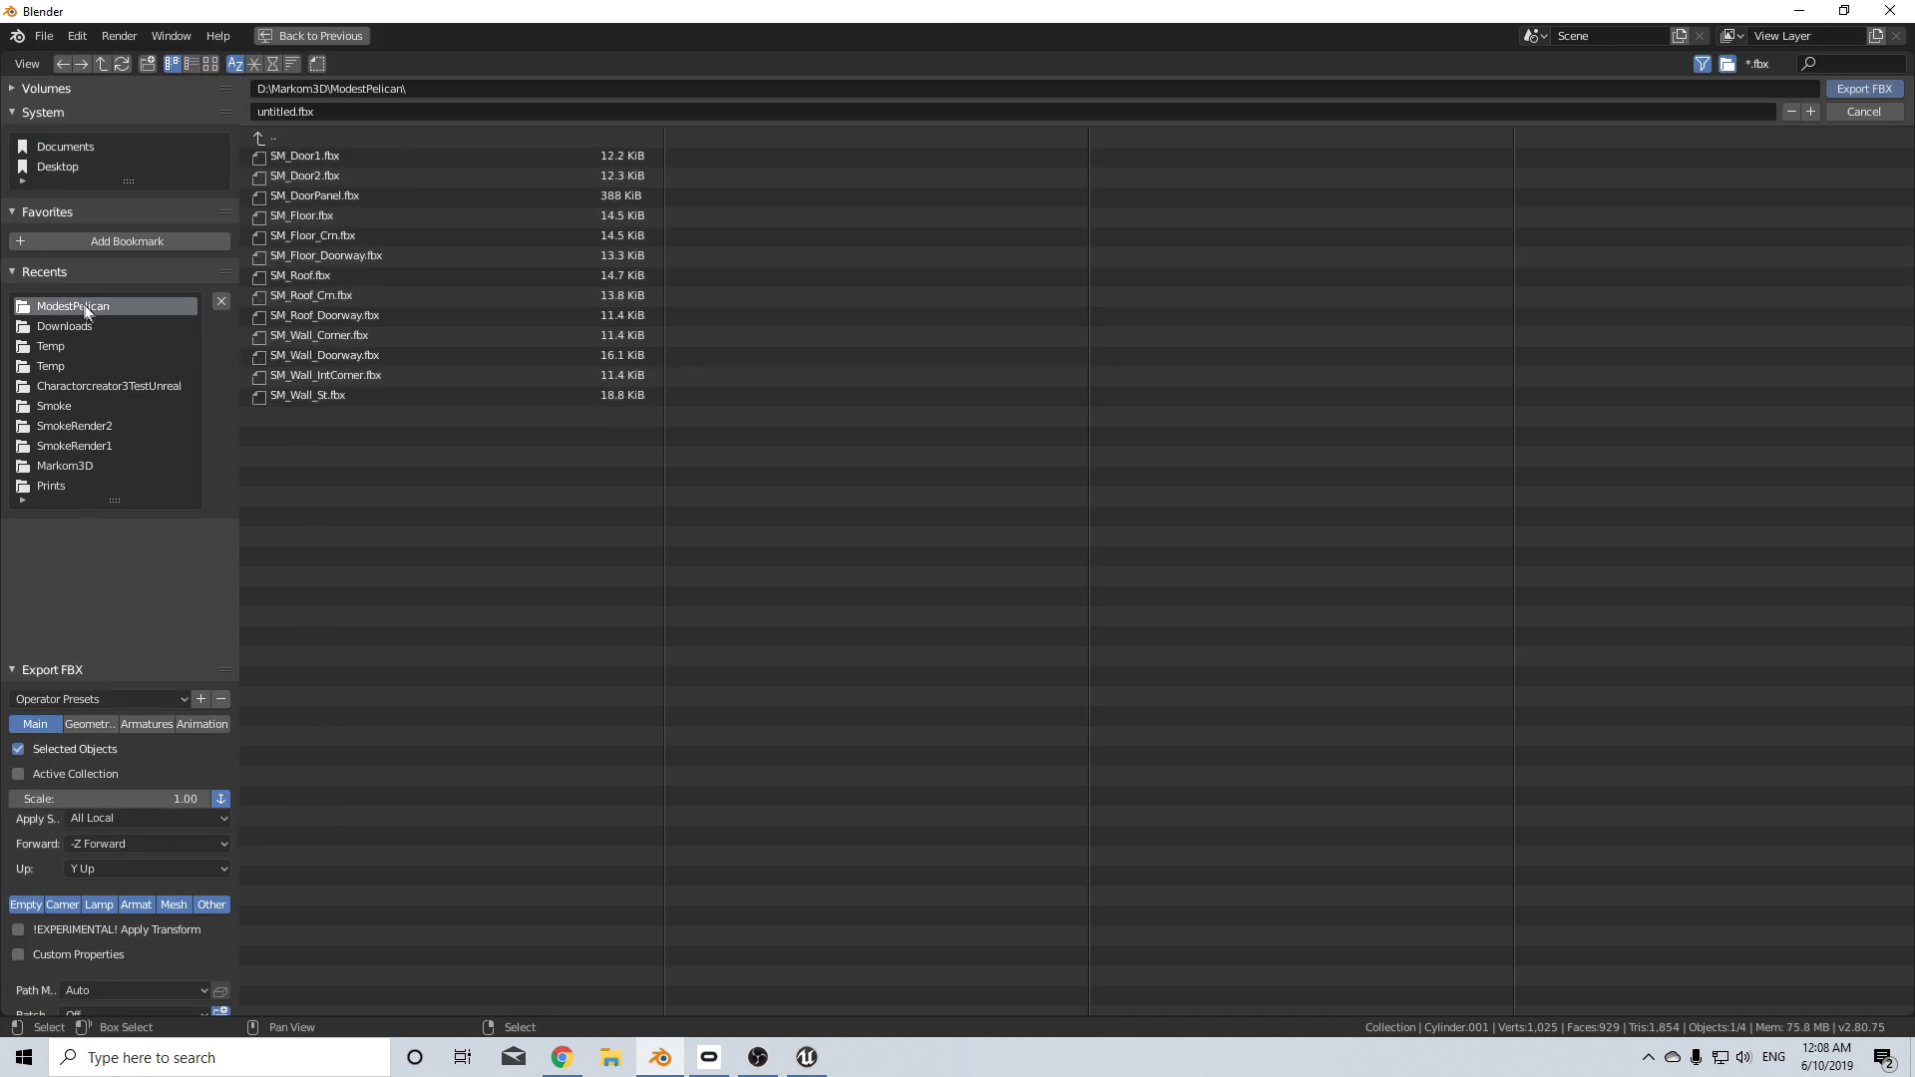
click(297, 113)
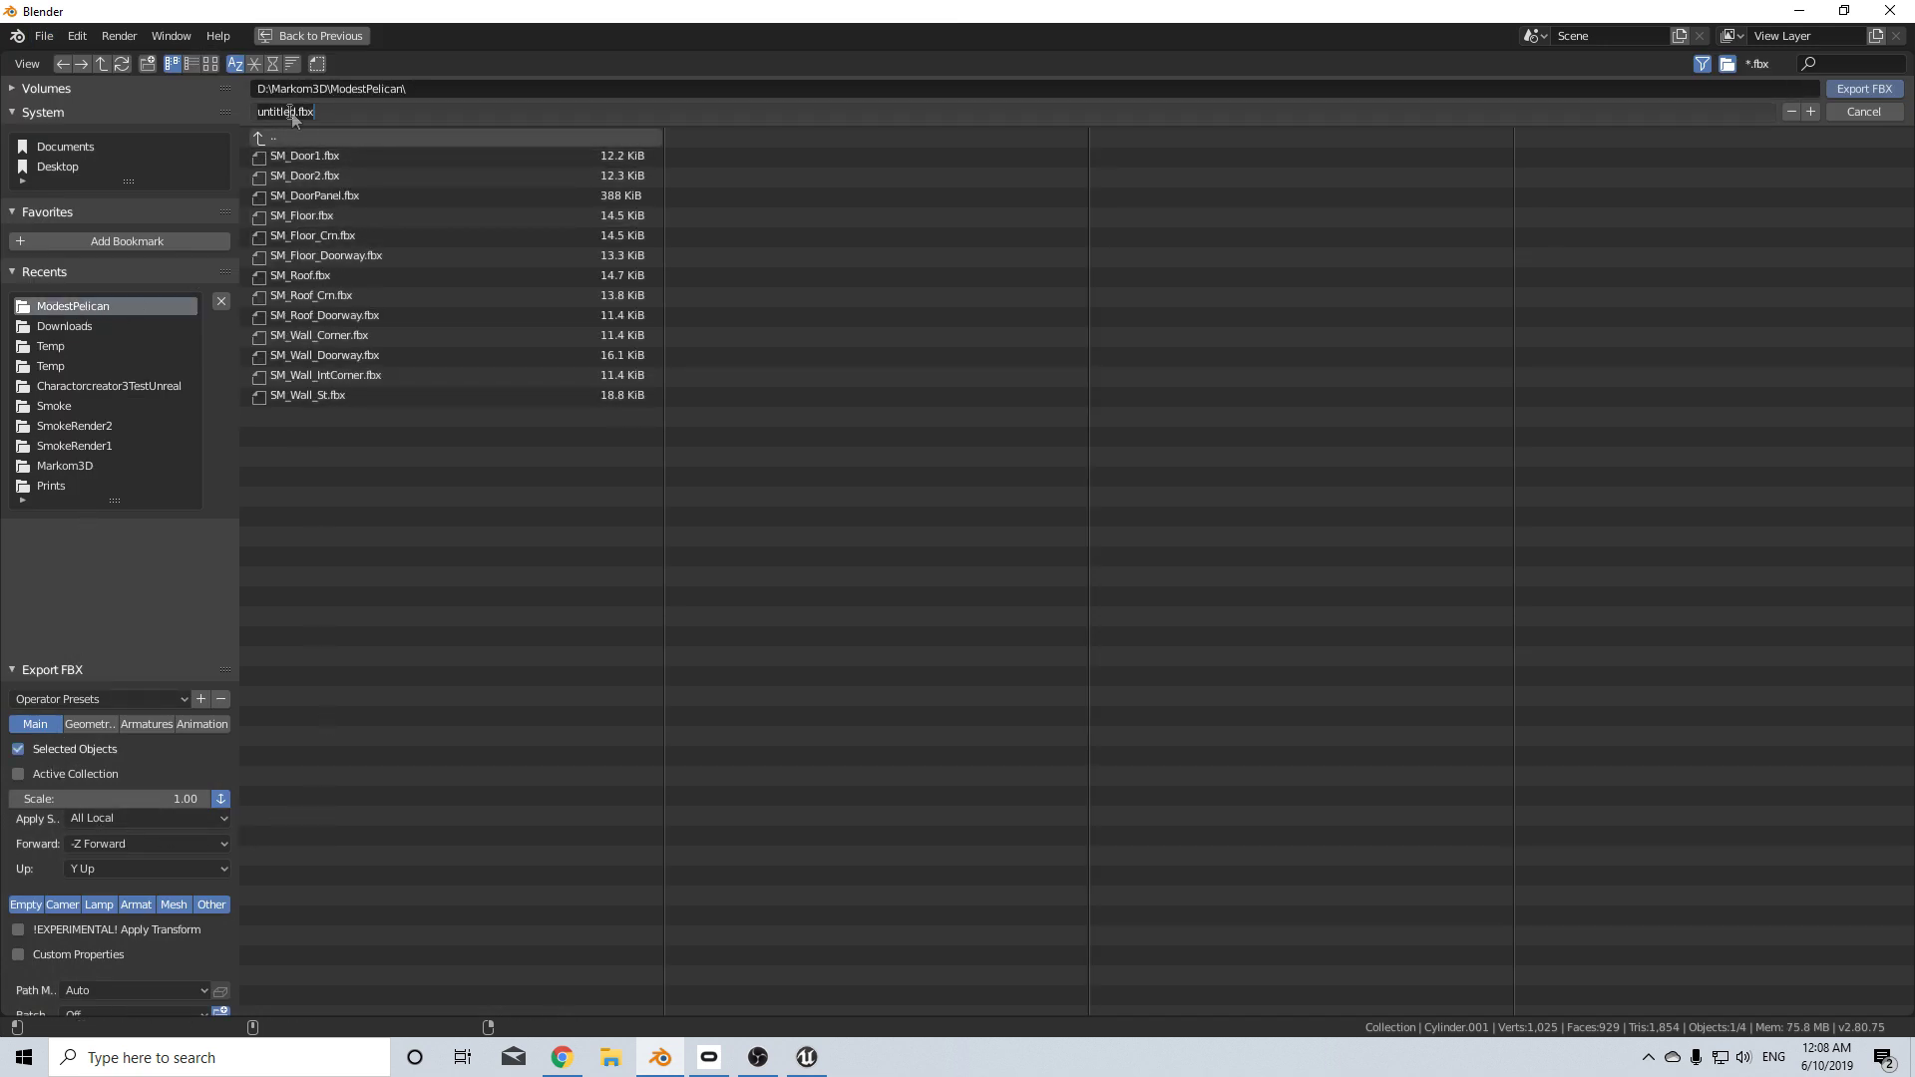
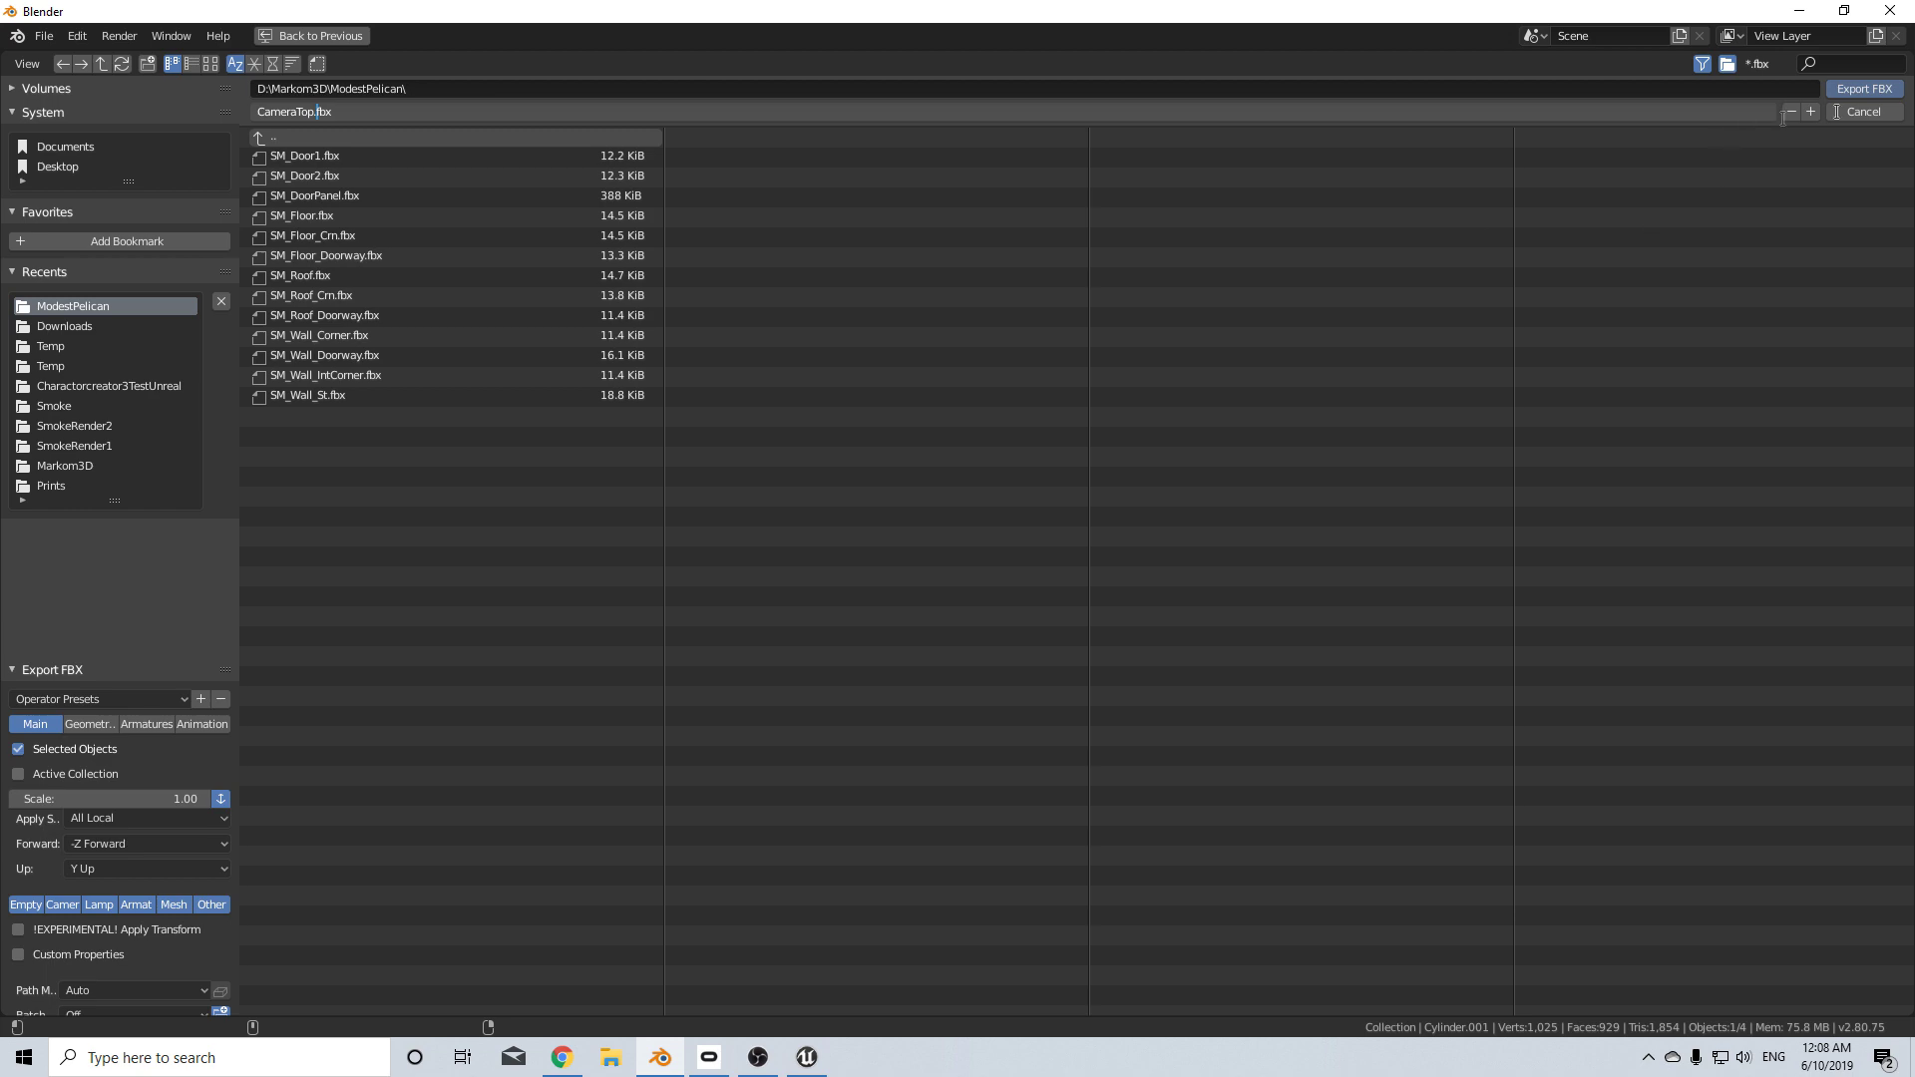
text(CameraTop)
key(Return)
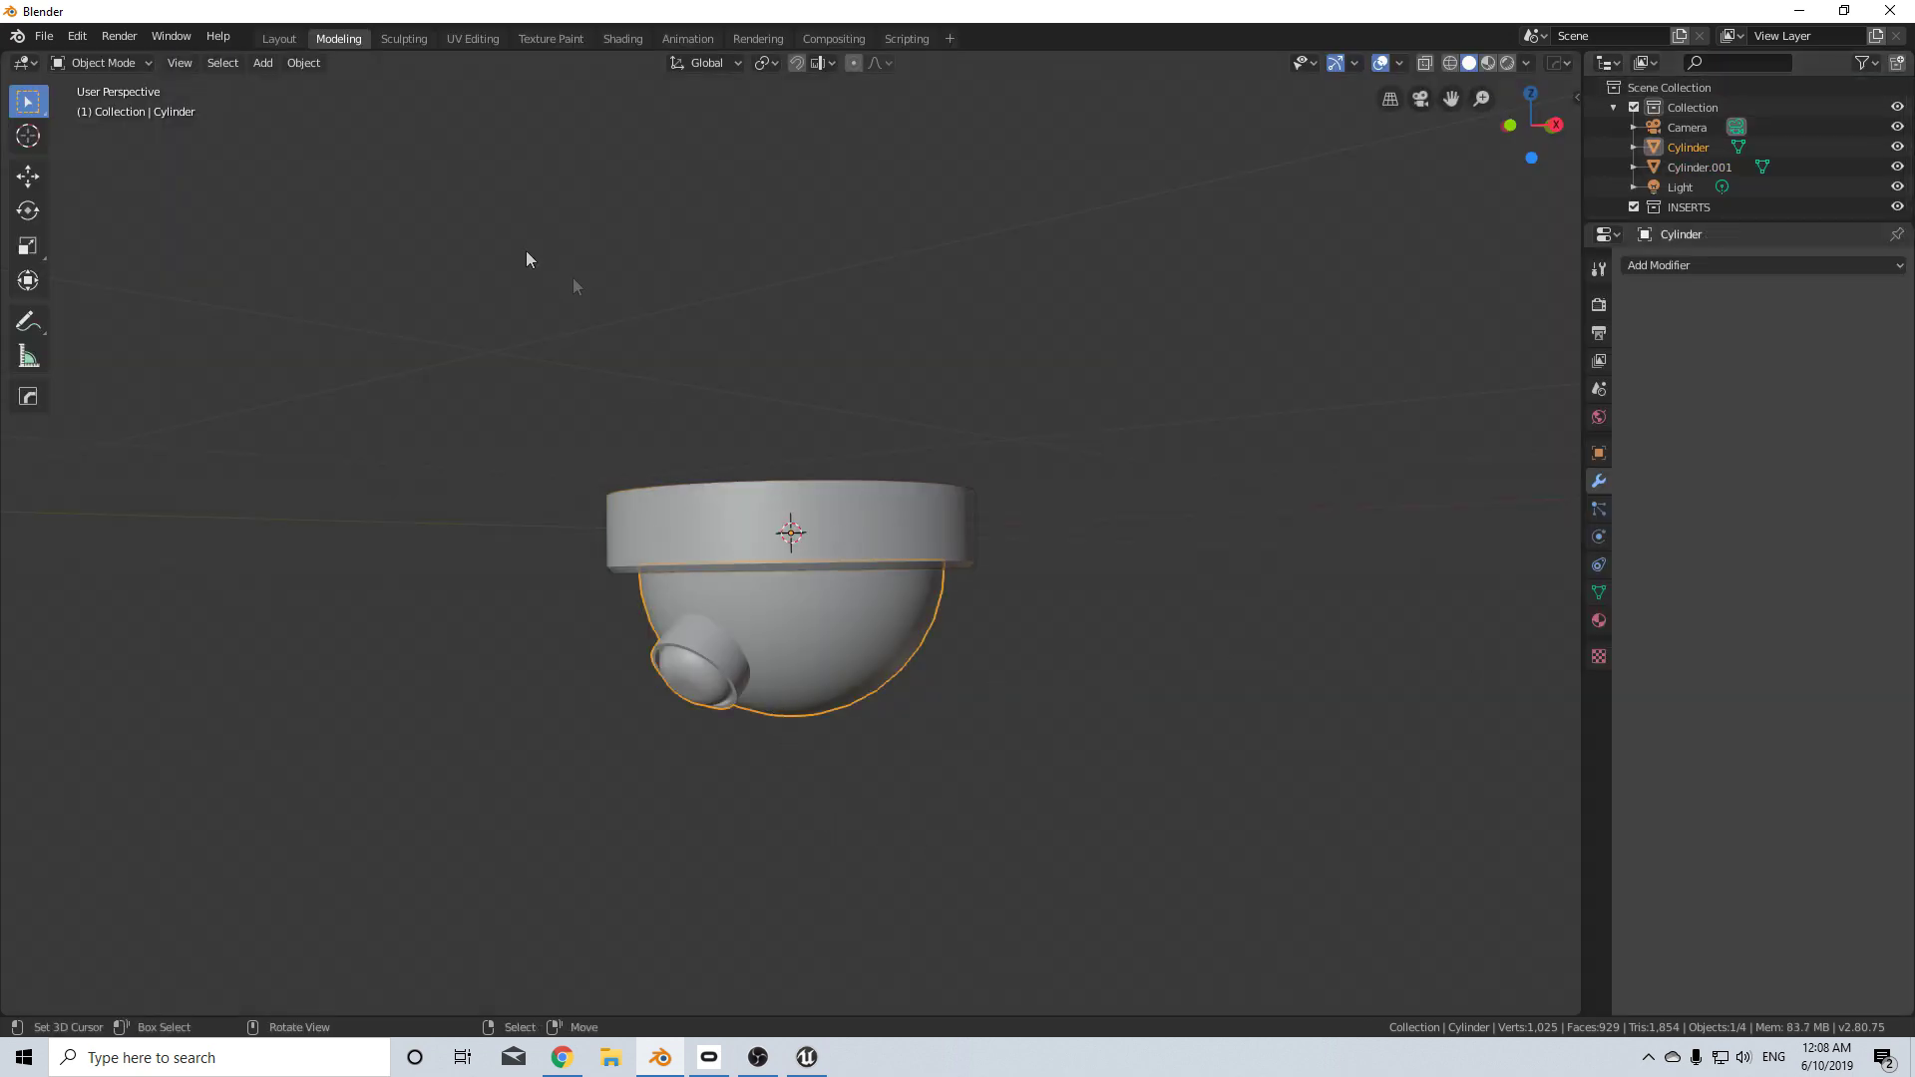
- Export the selected dome part with the lens as CameraBottom.fbx into the ModestPelican folder
click(44, 36)
mouse_move(104, 331)
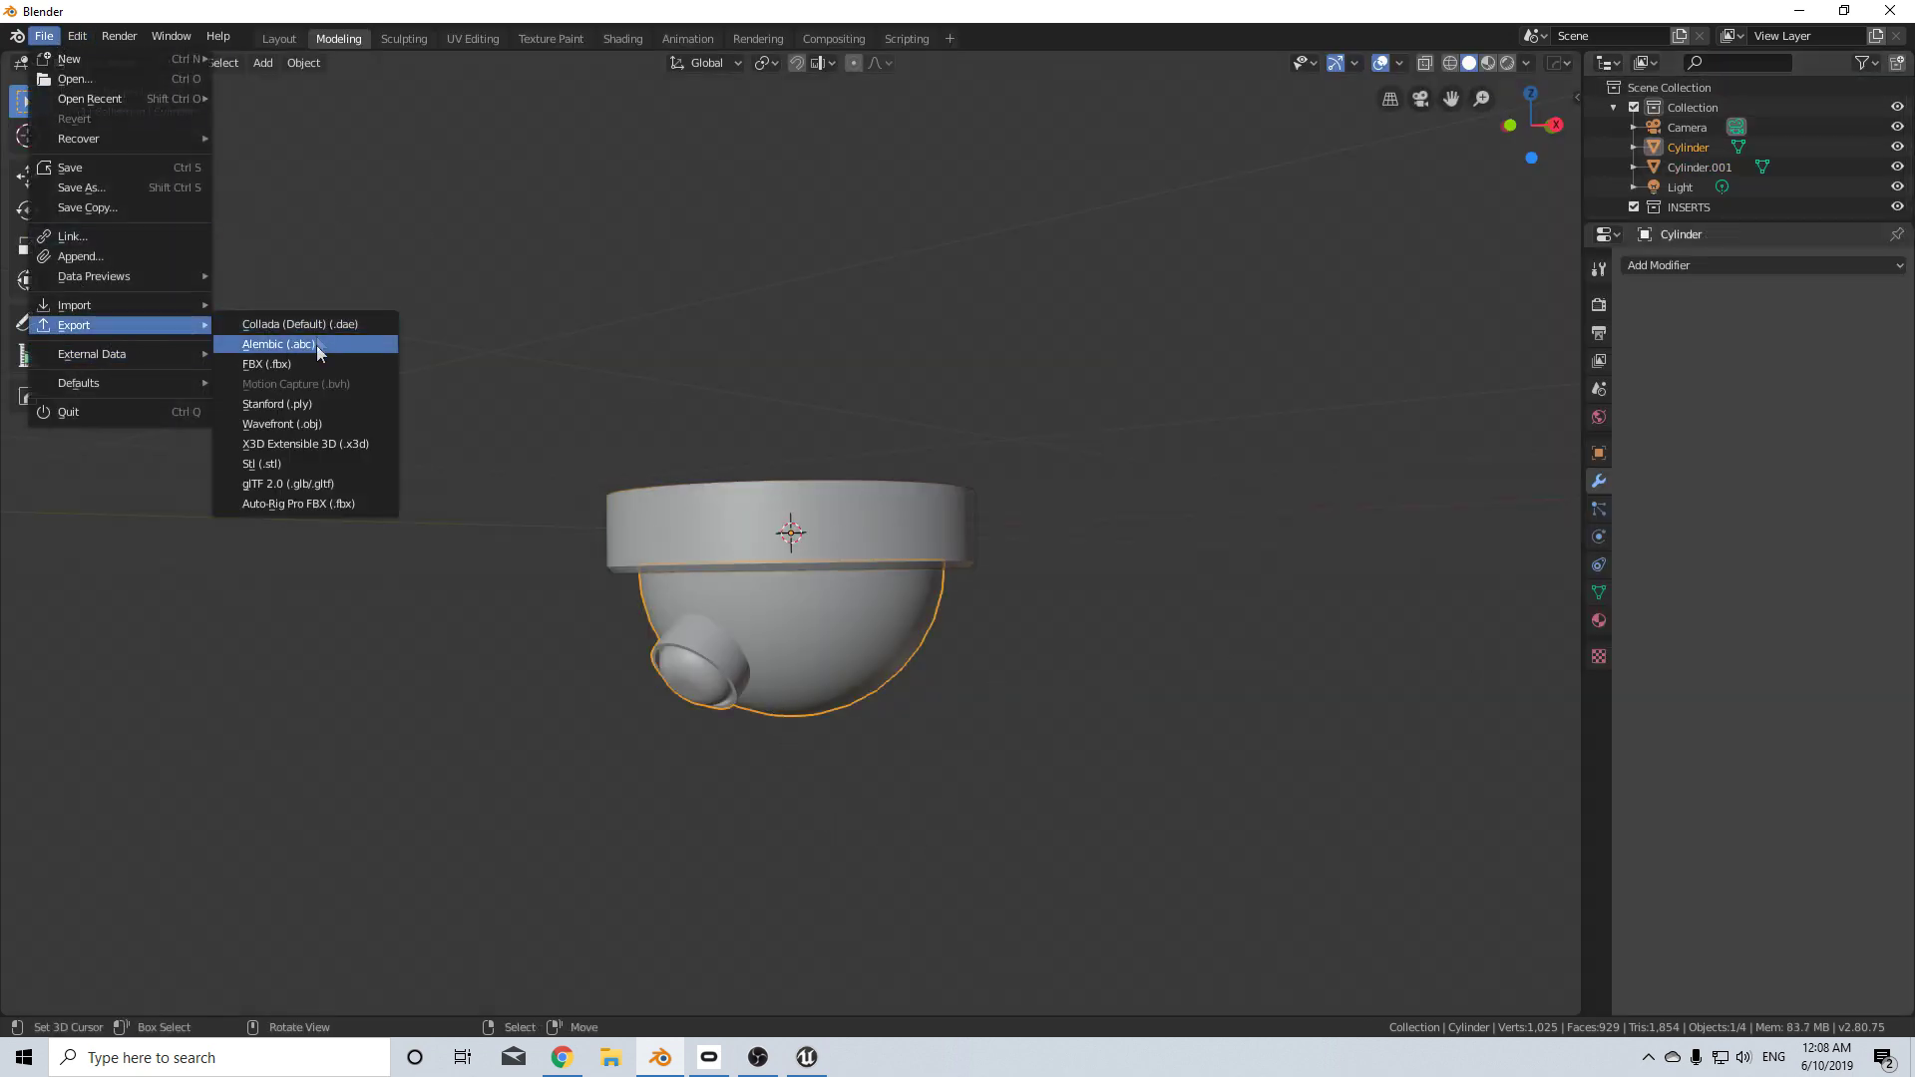
click(315, 345)
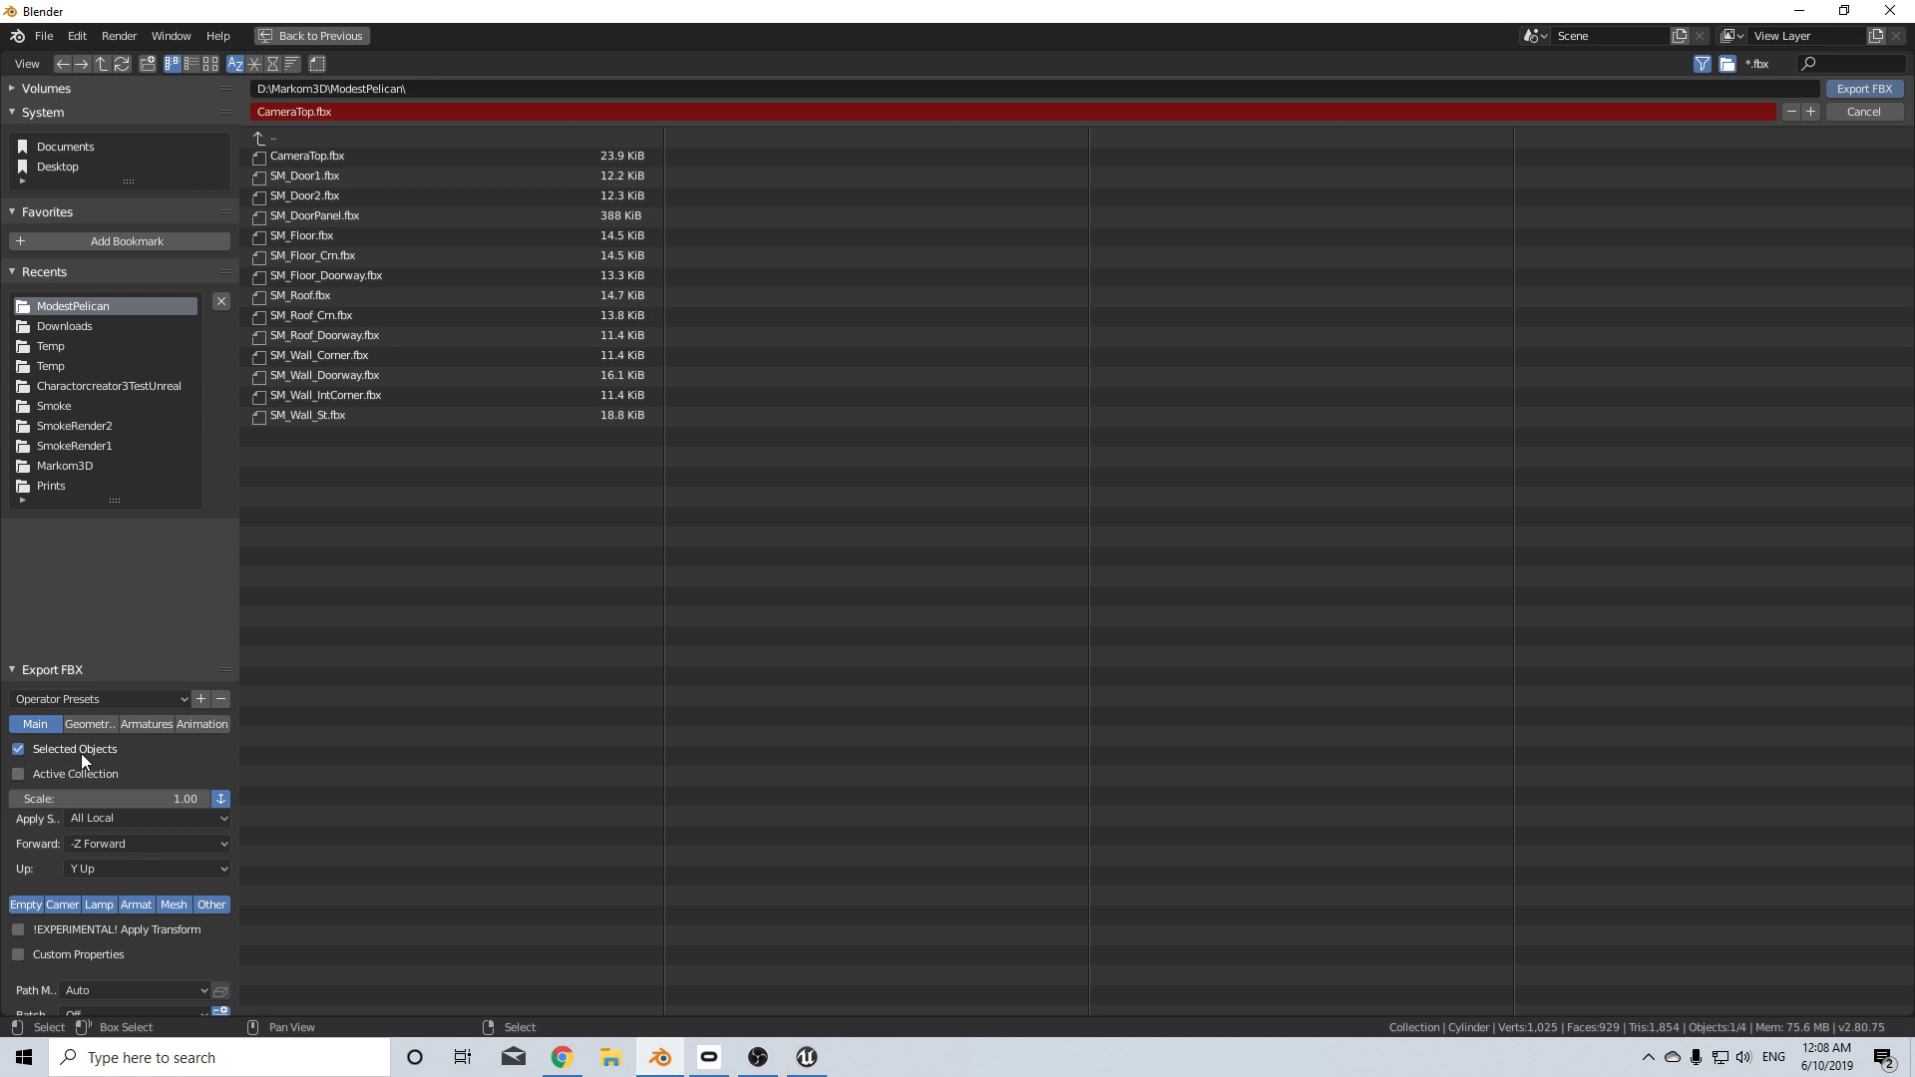
click(310, 112)
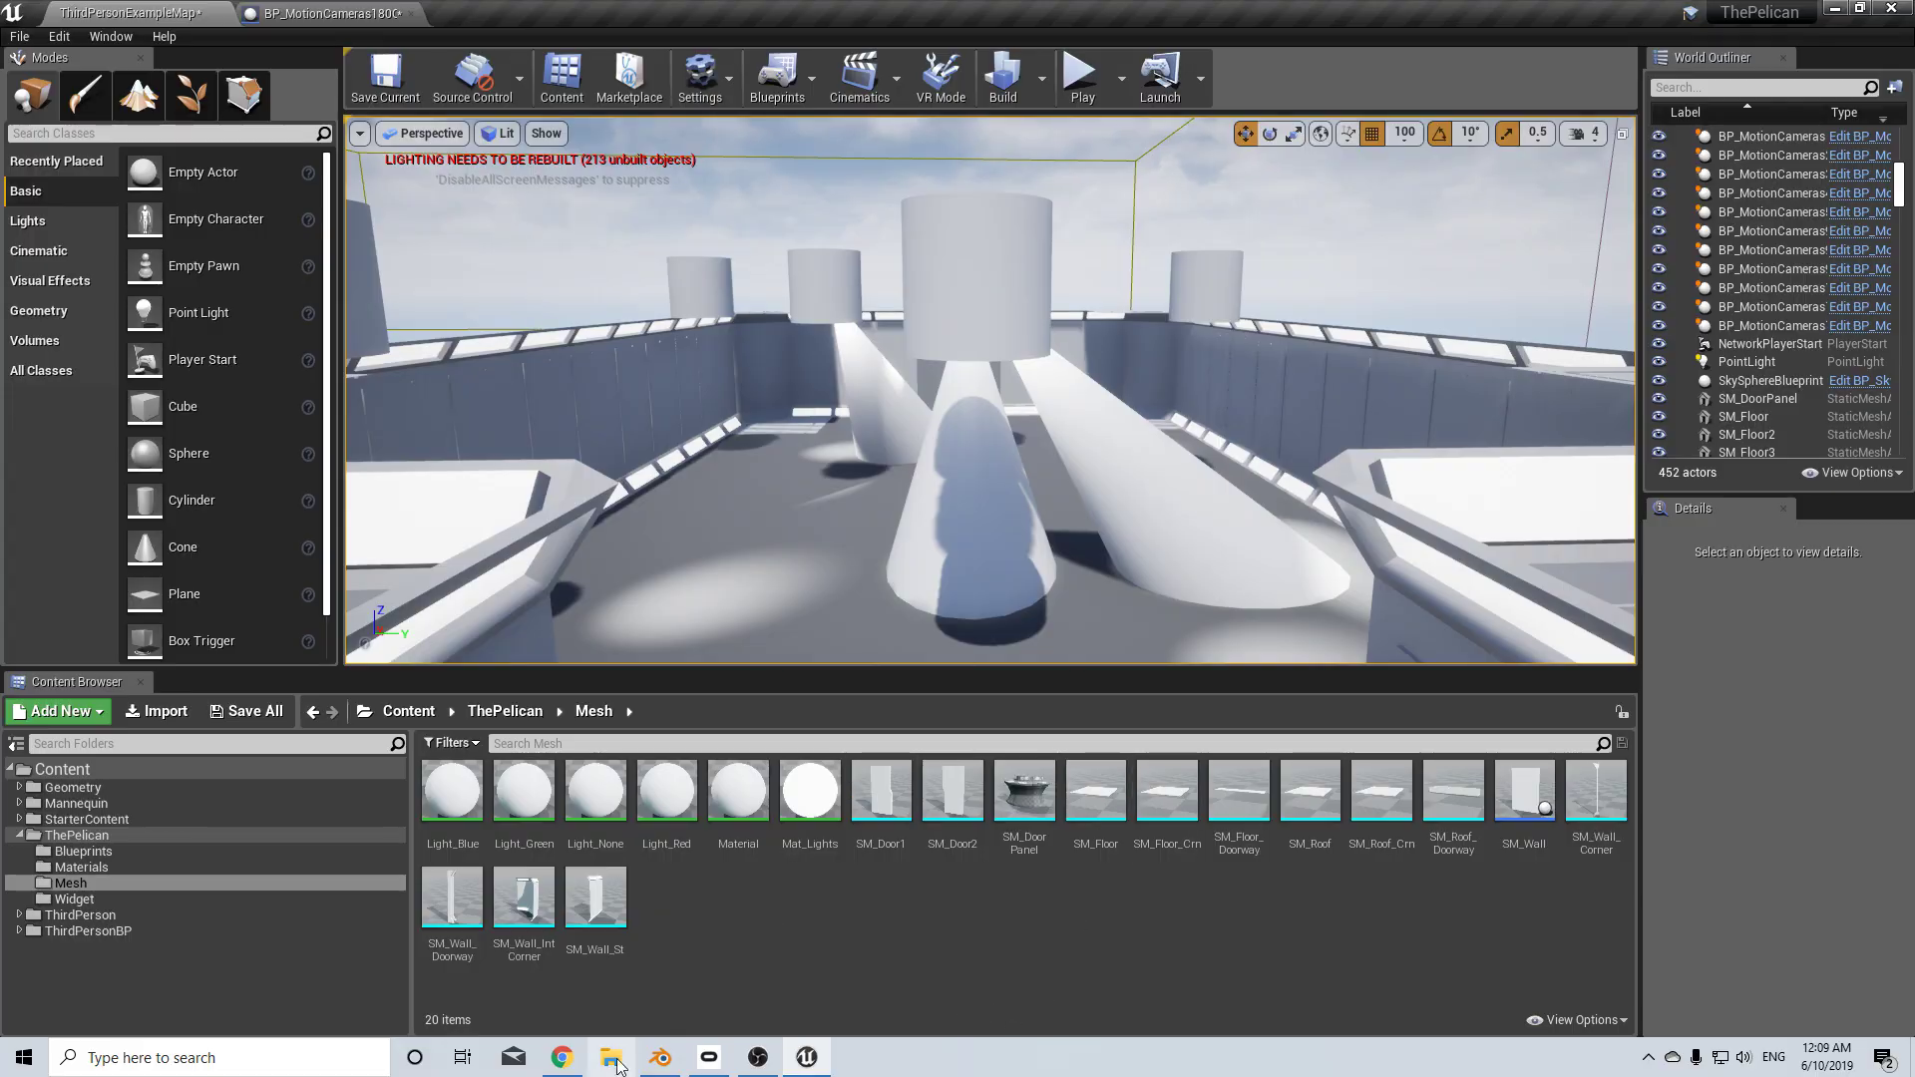
- In Unreal Engine, import the four Camera textures, CameraBottom and CameraTop from the ModestPelican folder into the Mesh folder with the default FBX options
click(611, 1058)
drag(311, 218, 351, 156)
drag(243, 371, 816, 916)
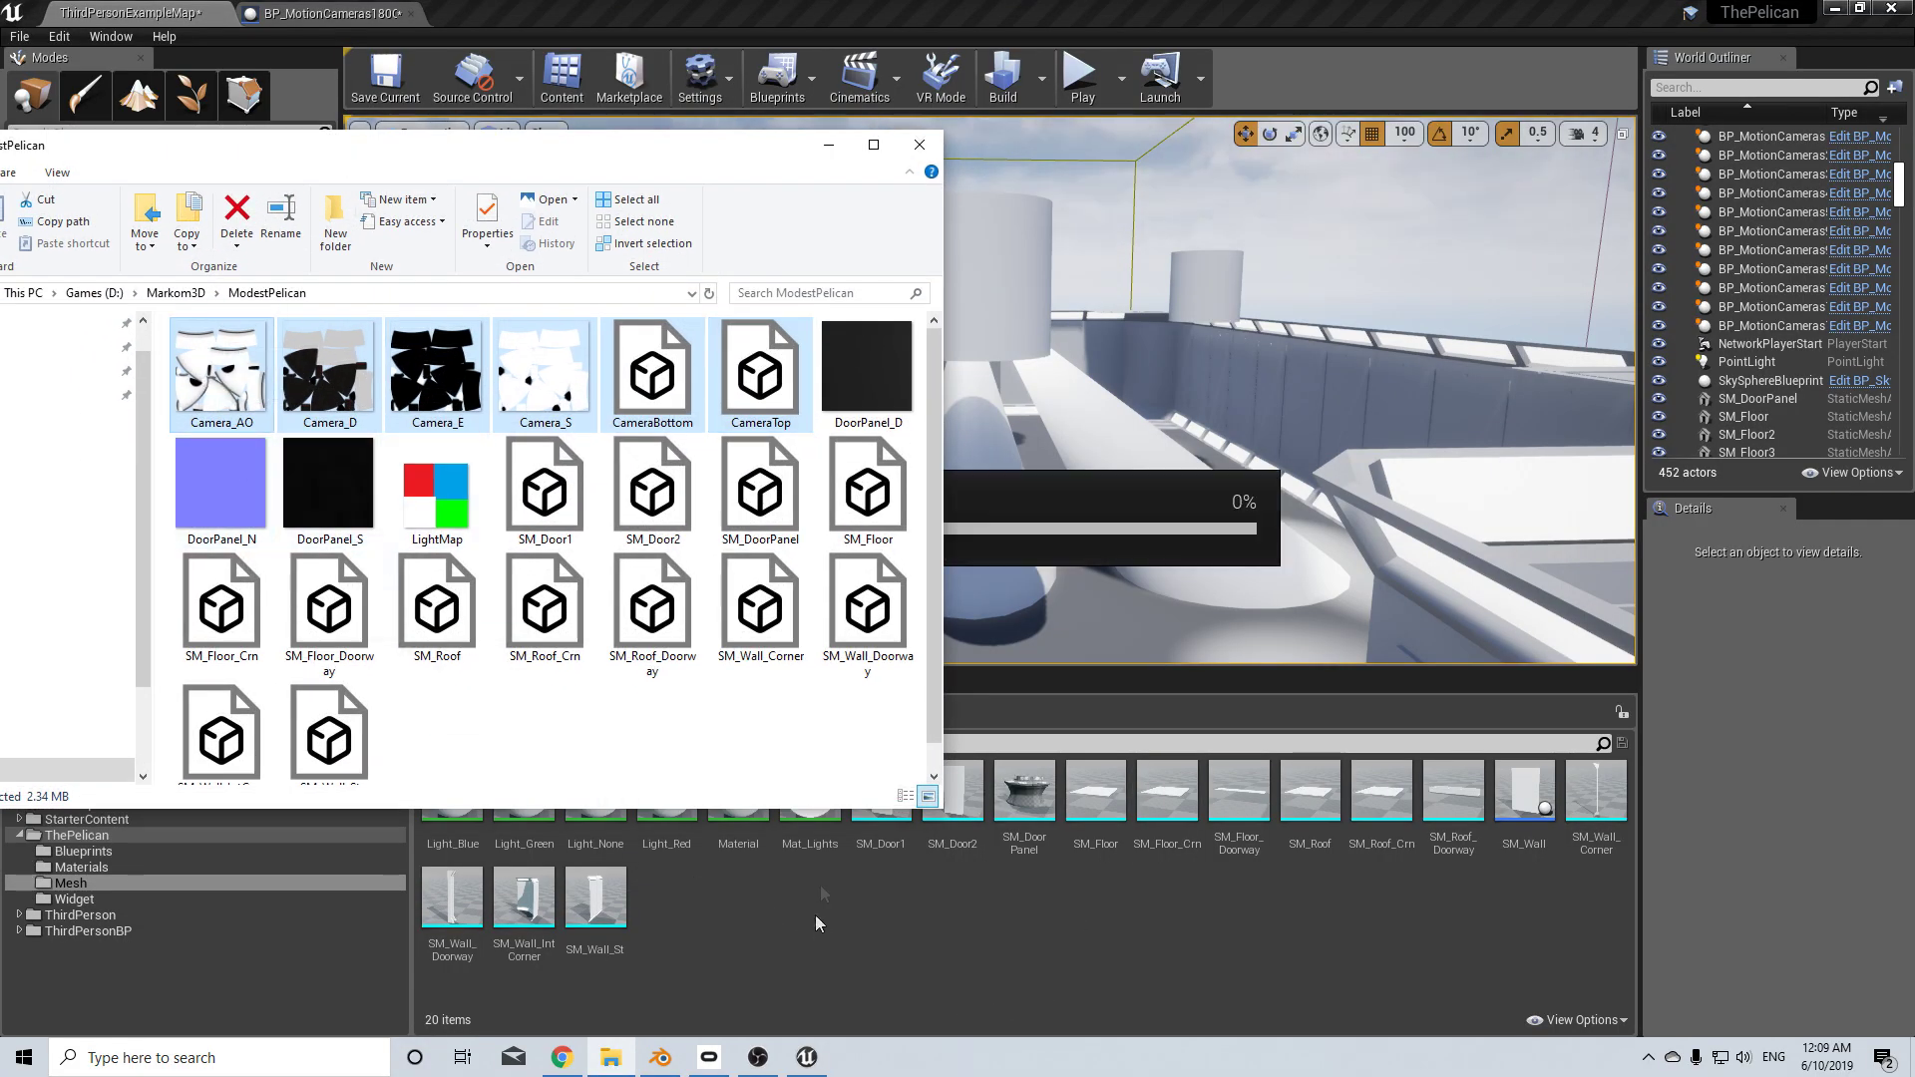
click(922, 153)
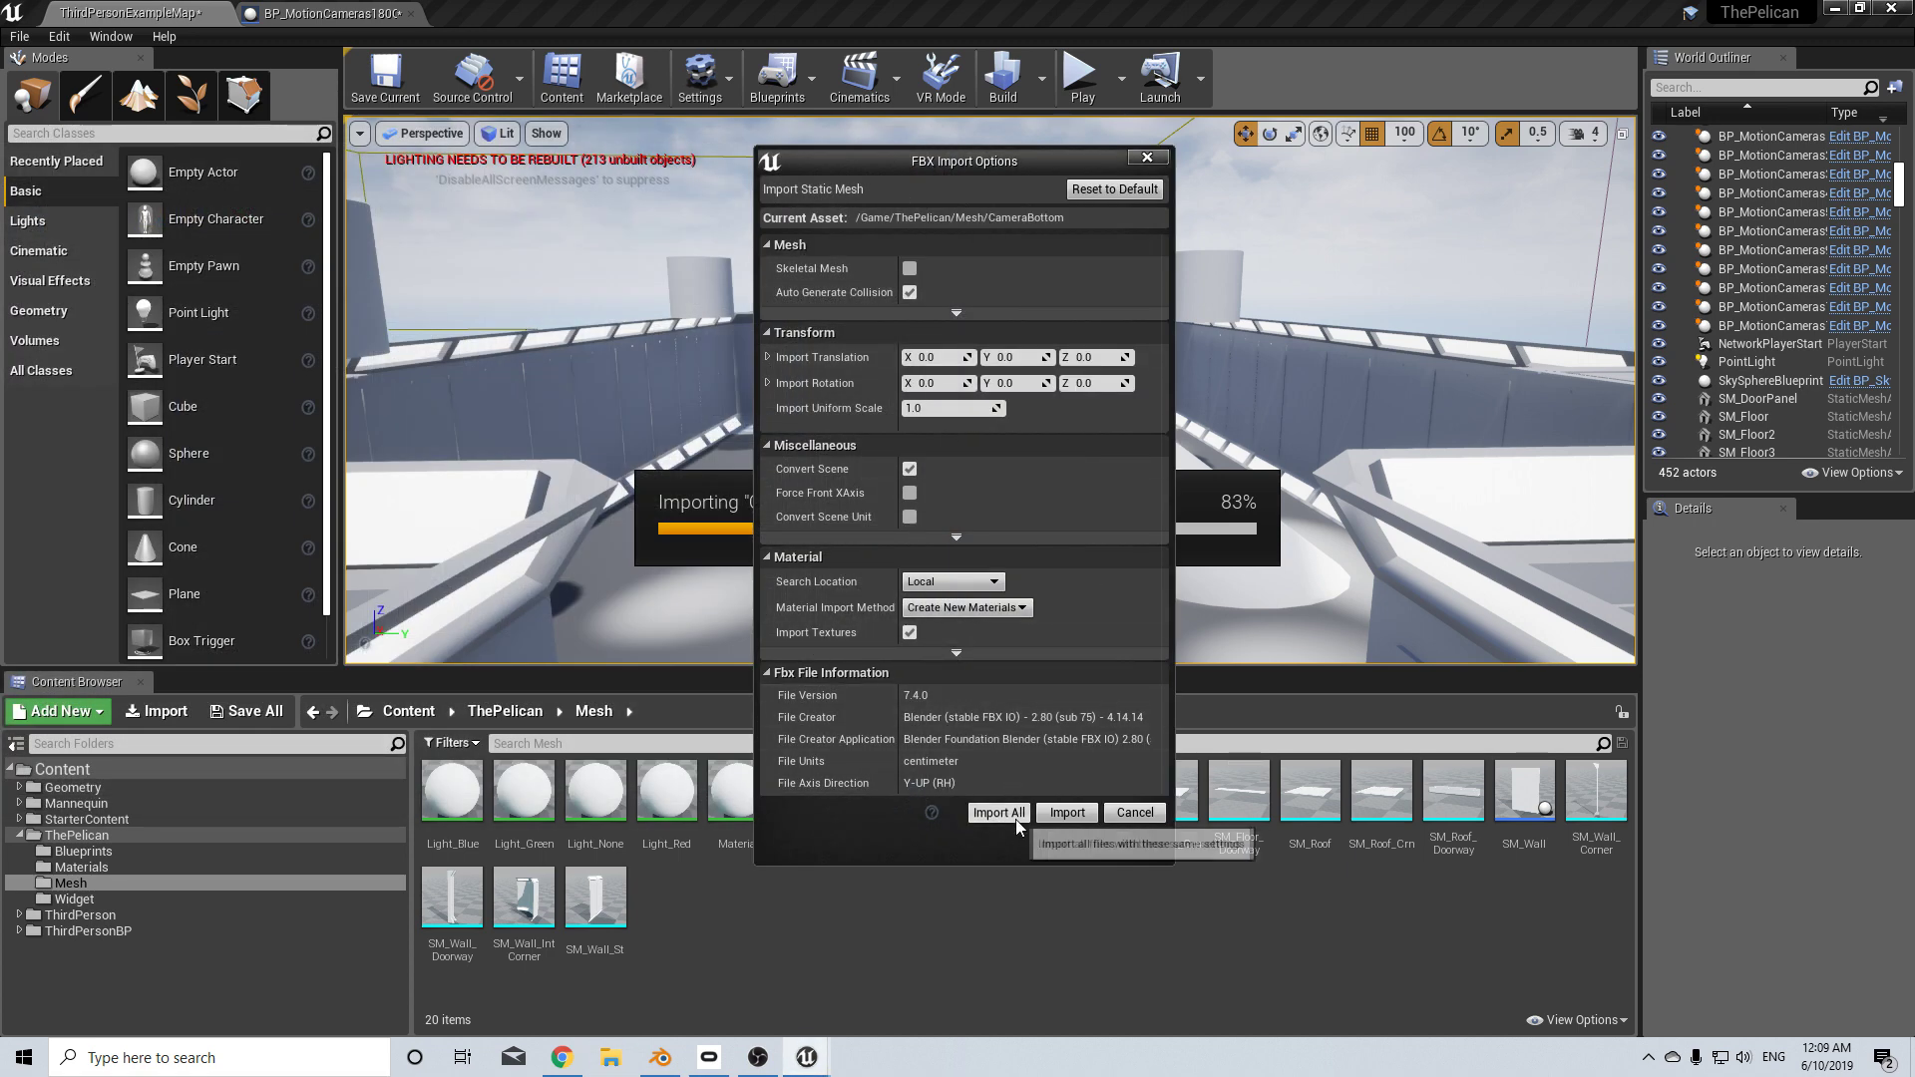
click(1010, 814)
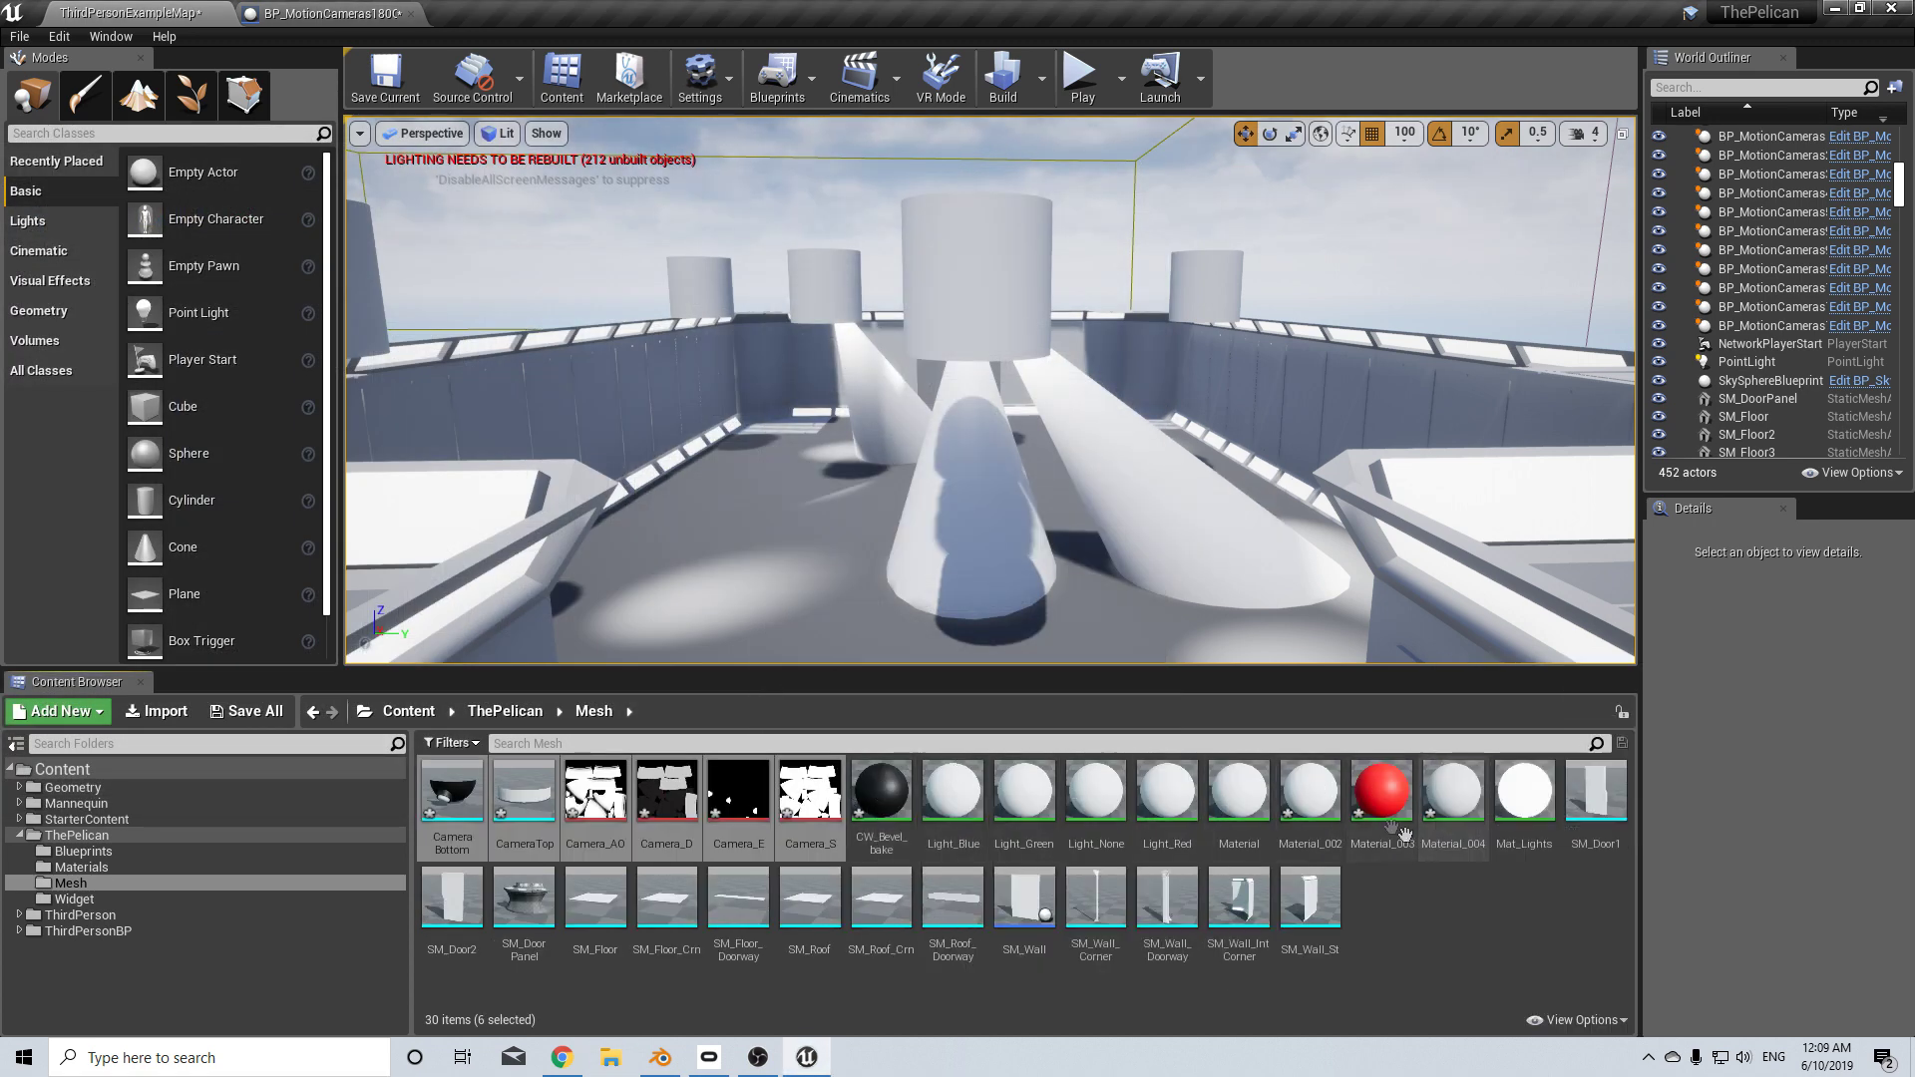
- Delete the imported materials CW_Bevel_bake, Material_002, Material_003 and Material_004 from the Mesh folder
click(1381, 793)
ctrl+click(1454, 793)
ctrl+click(1310, 793)
ctrl+click(881, 793)
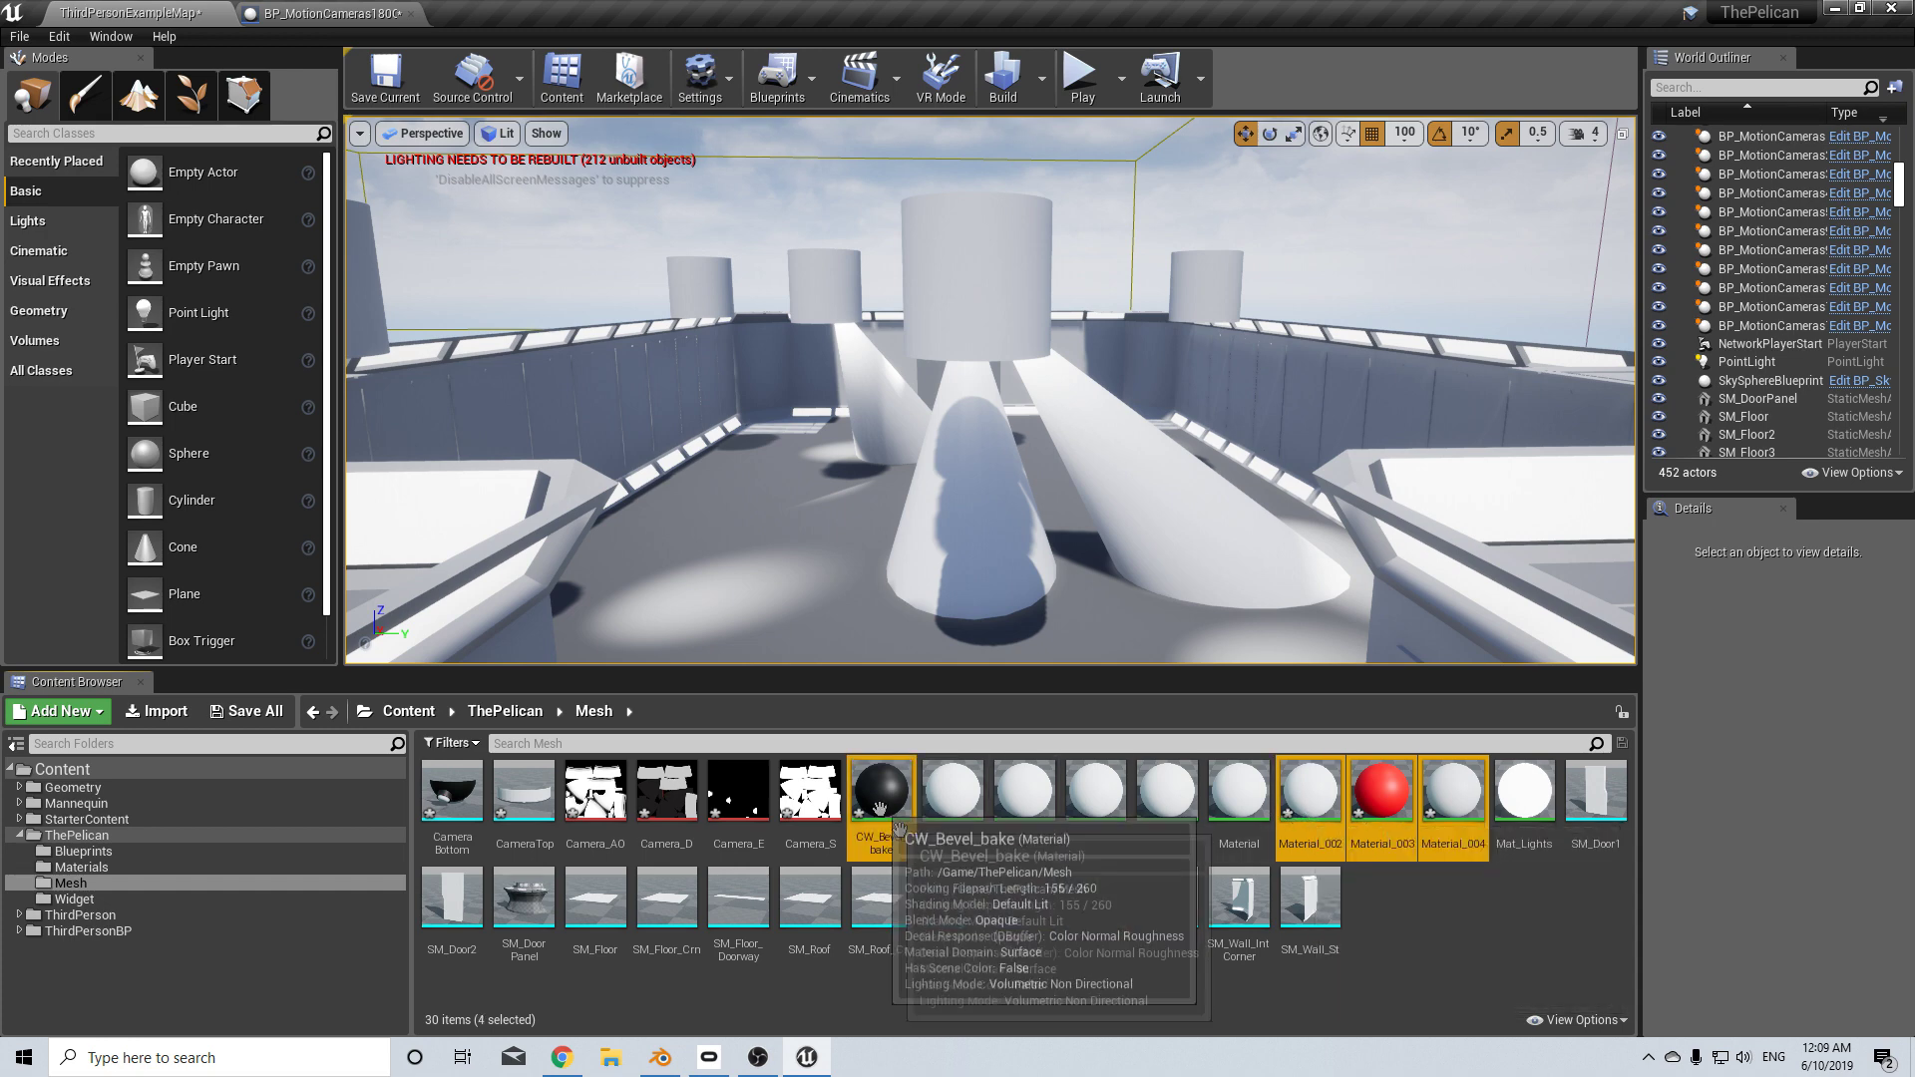
key(Delete)
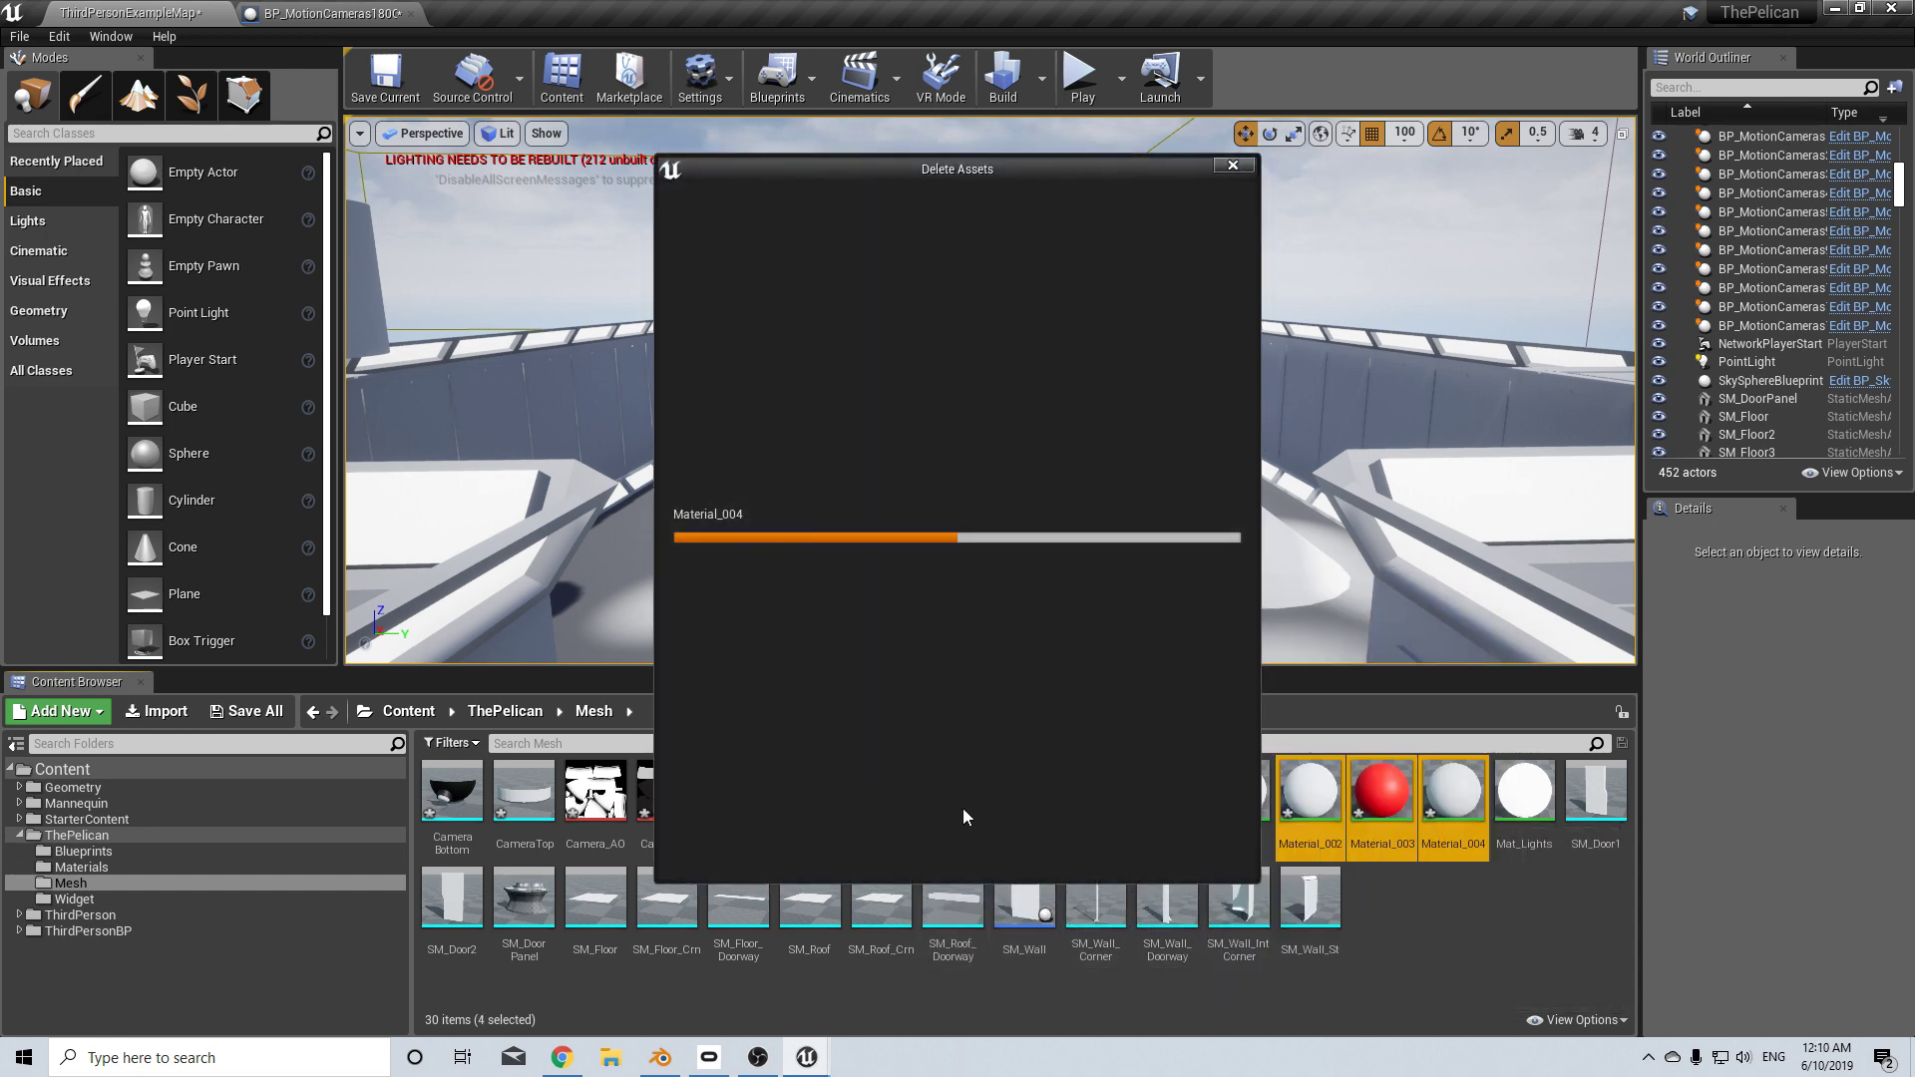
click(883, 849)
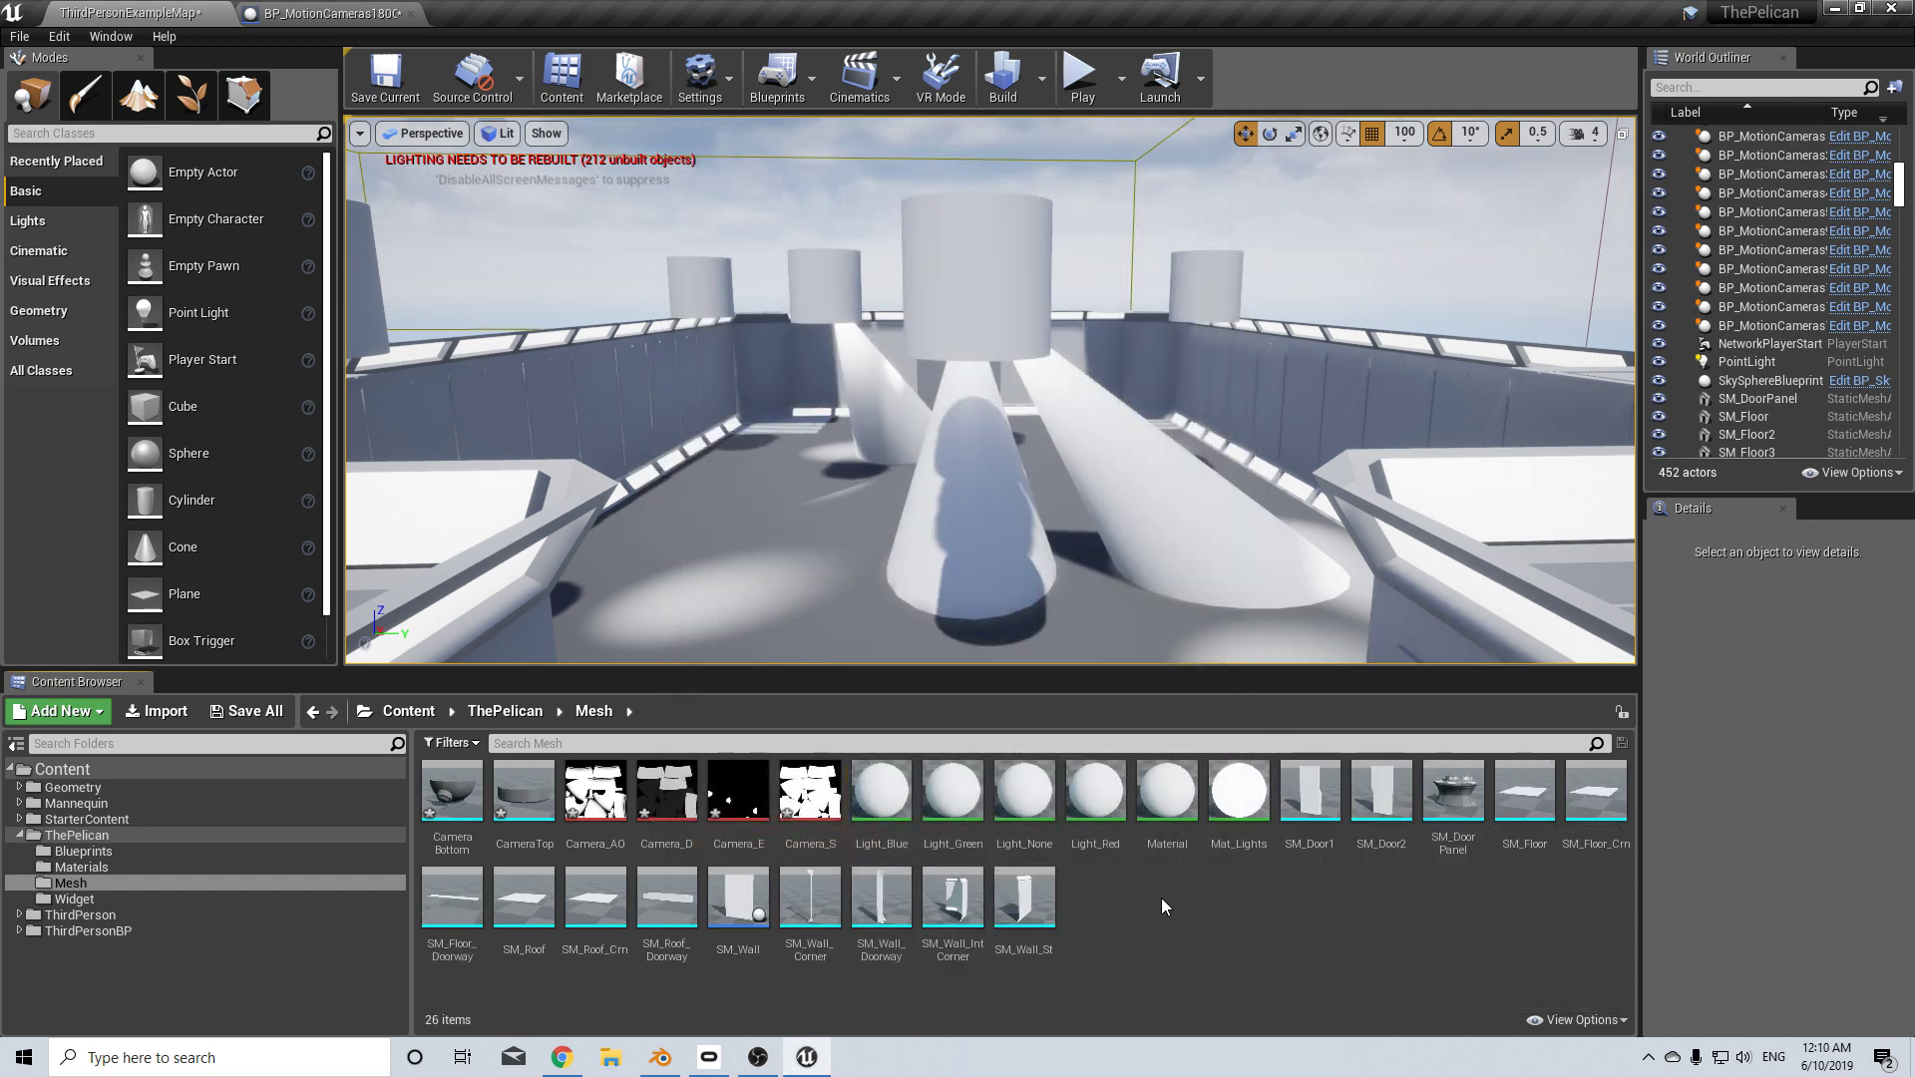
- Create a material named Mat_Camera in the Mesh folder and open it for editing
right_click(1162, 898)
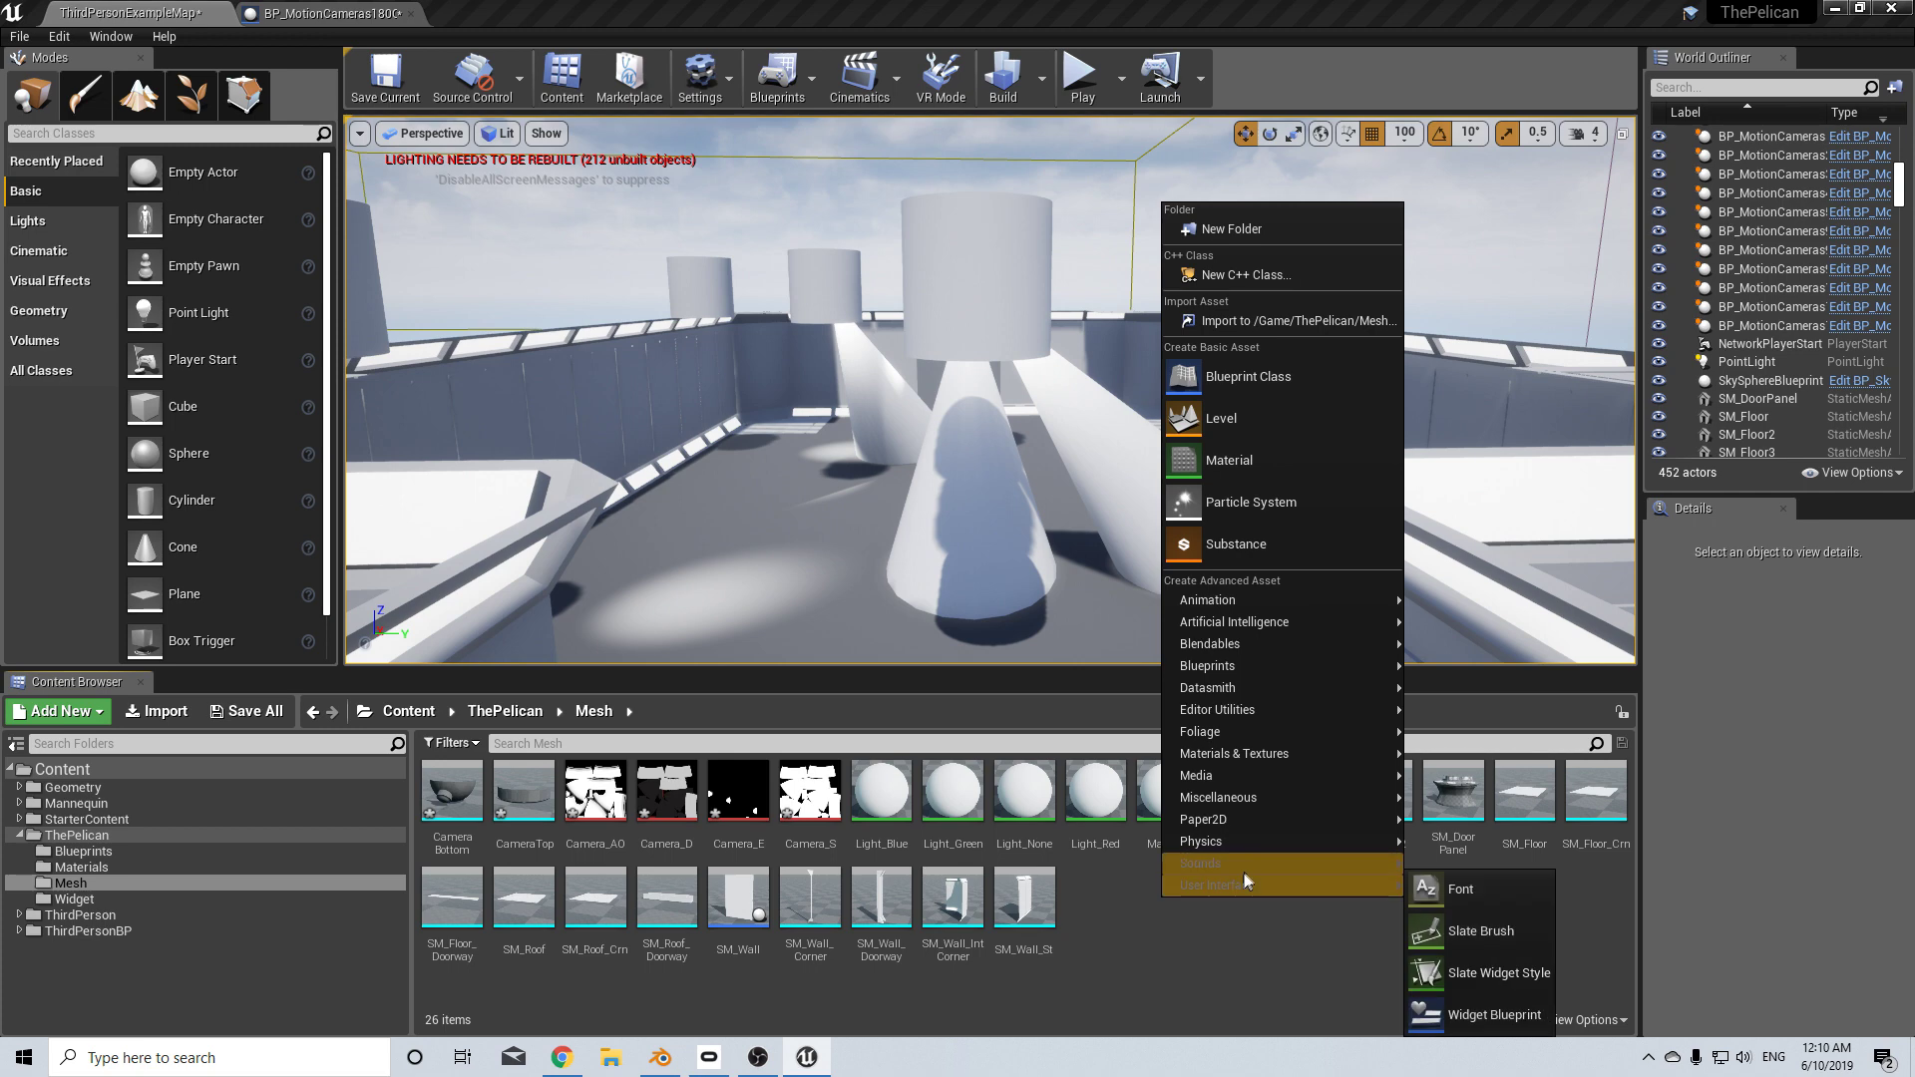
click(1289, 457)
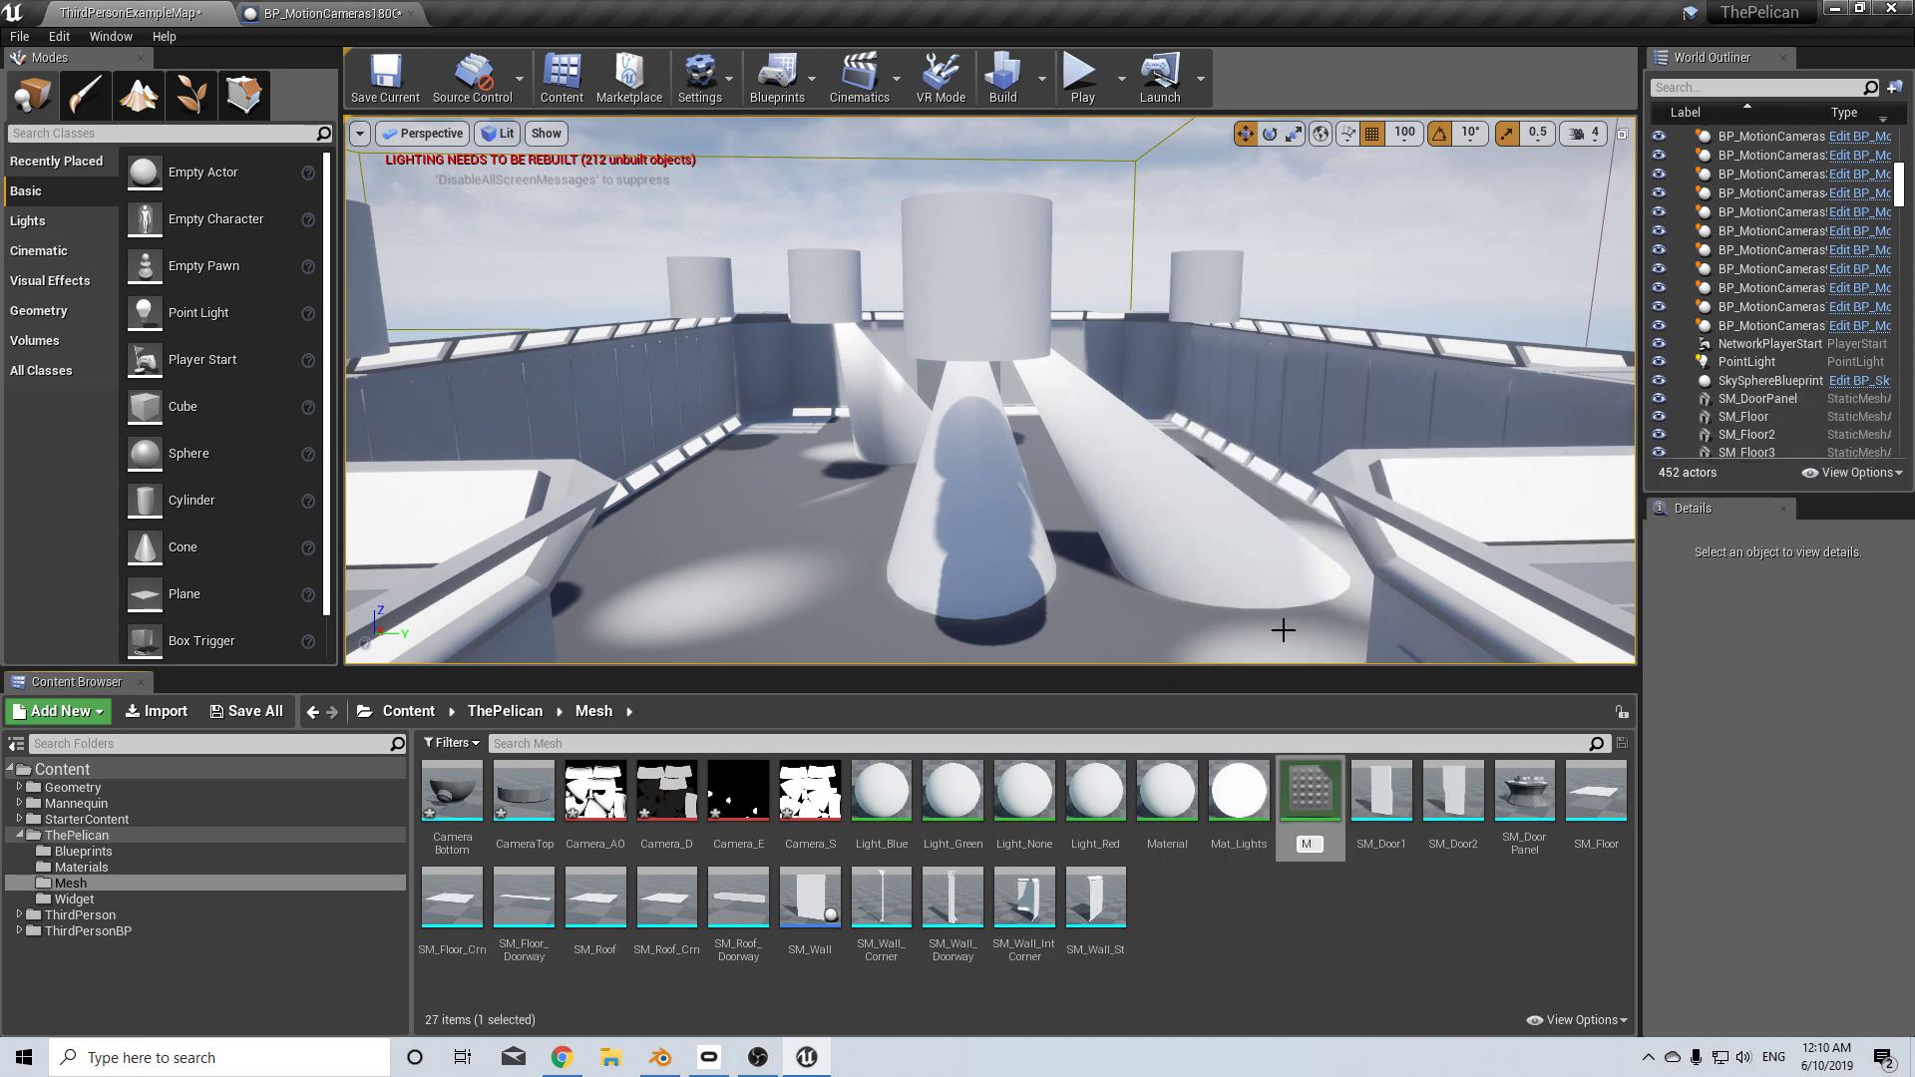
text(Mat_Camera)
key(Return)
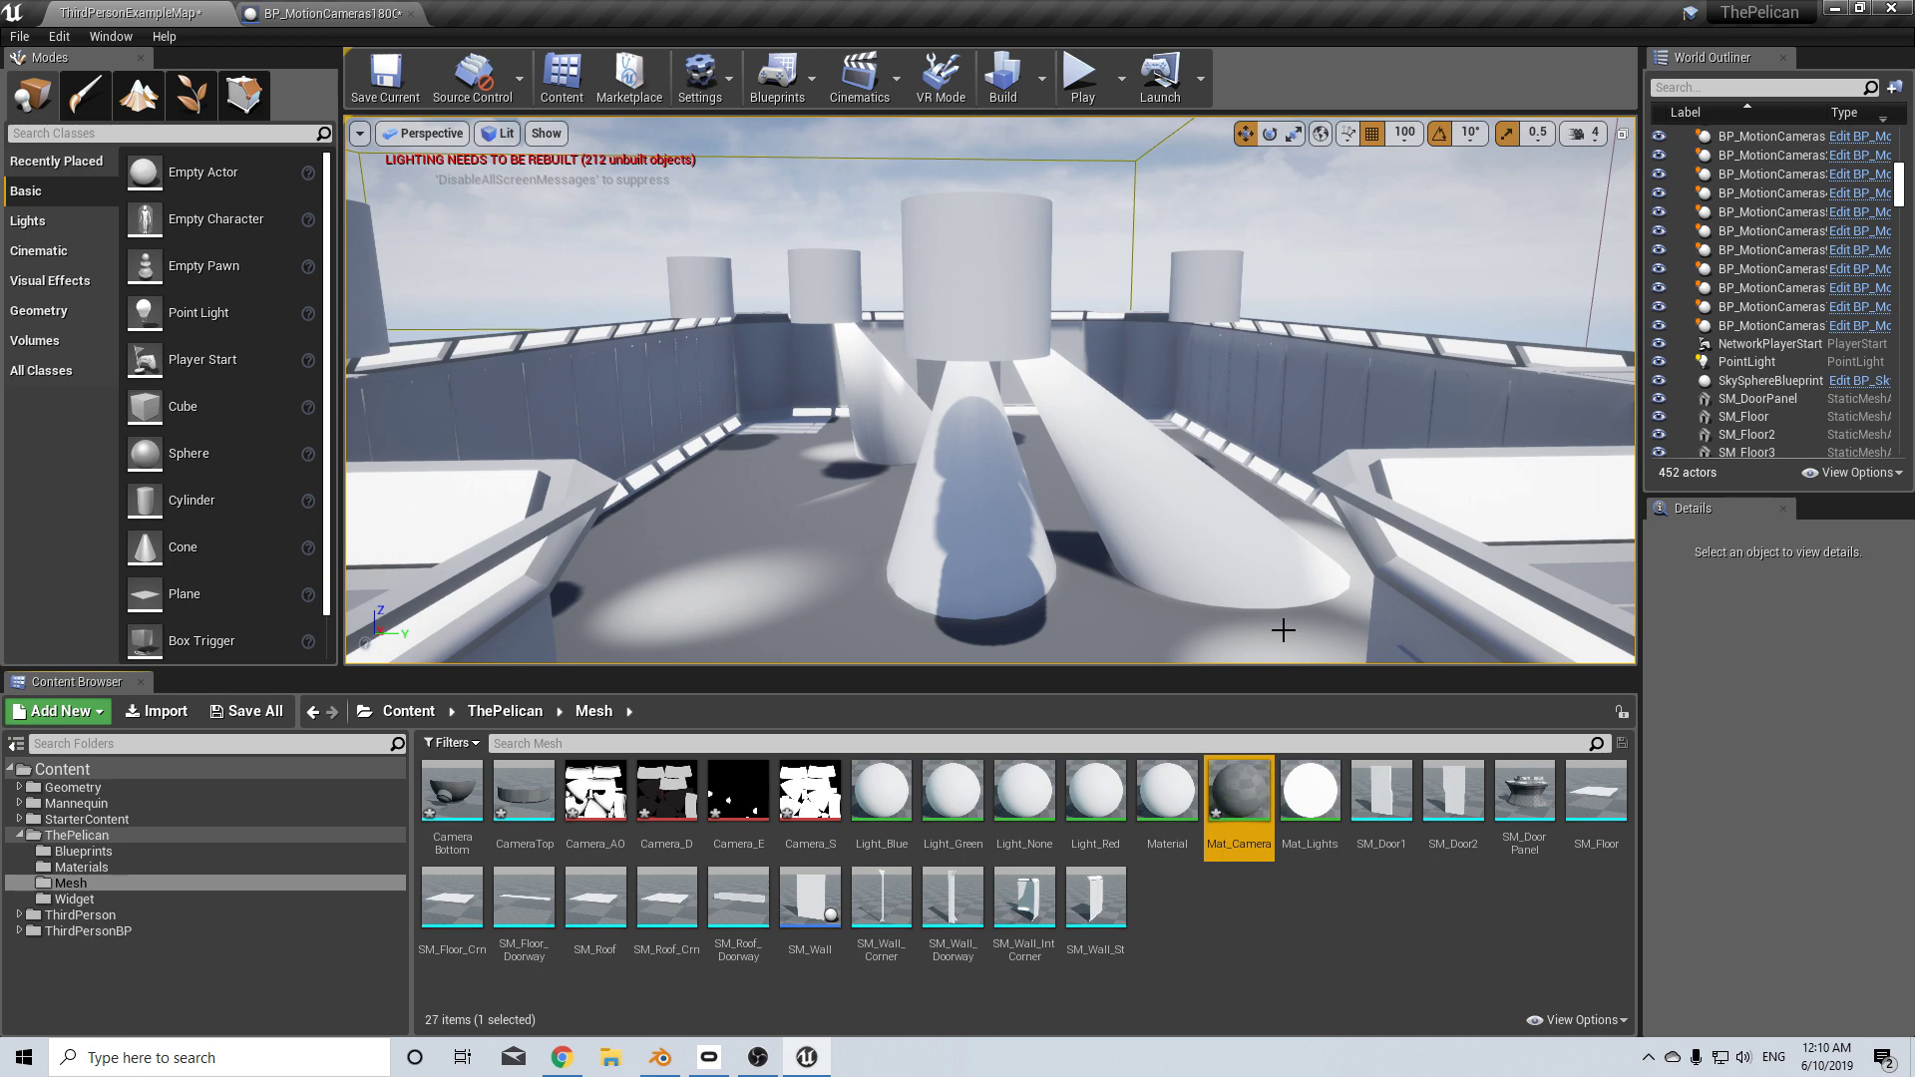
double_click(1253, 818)
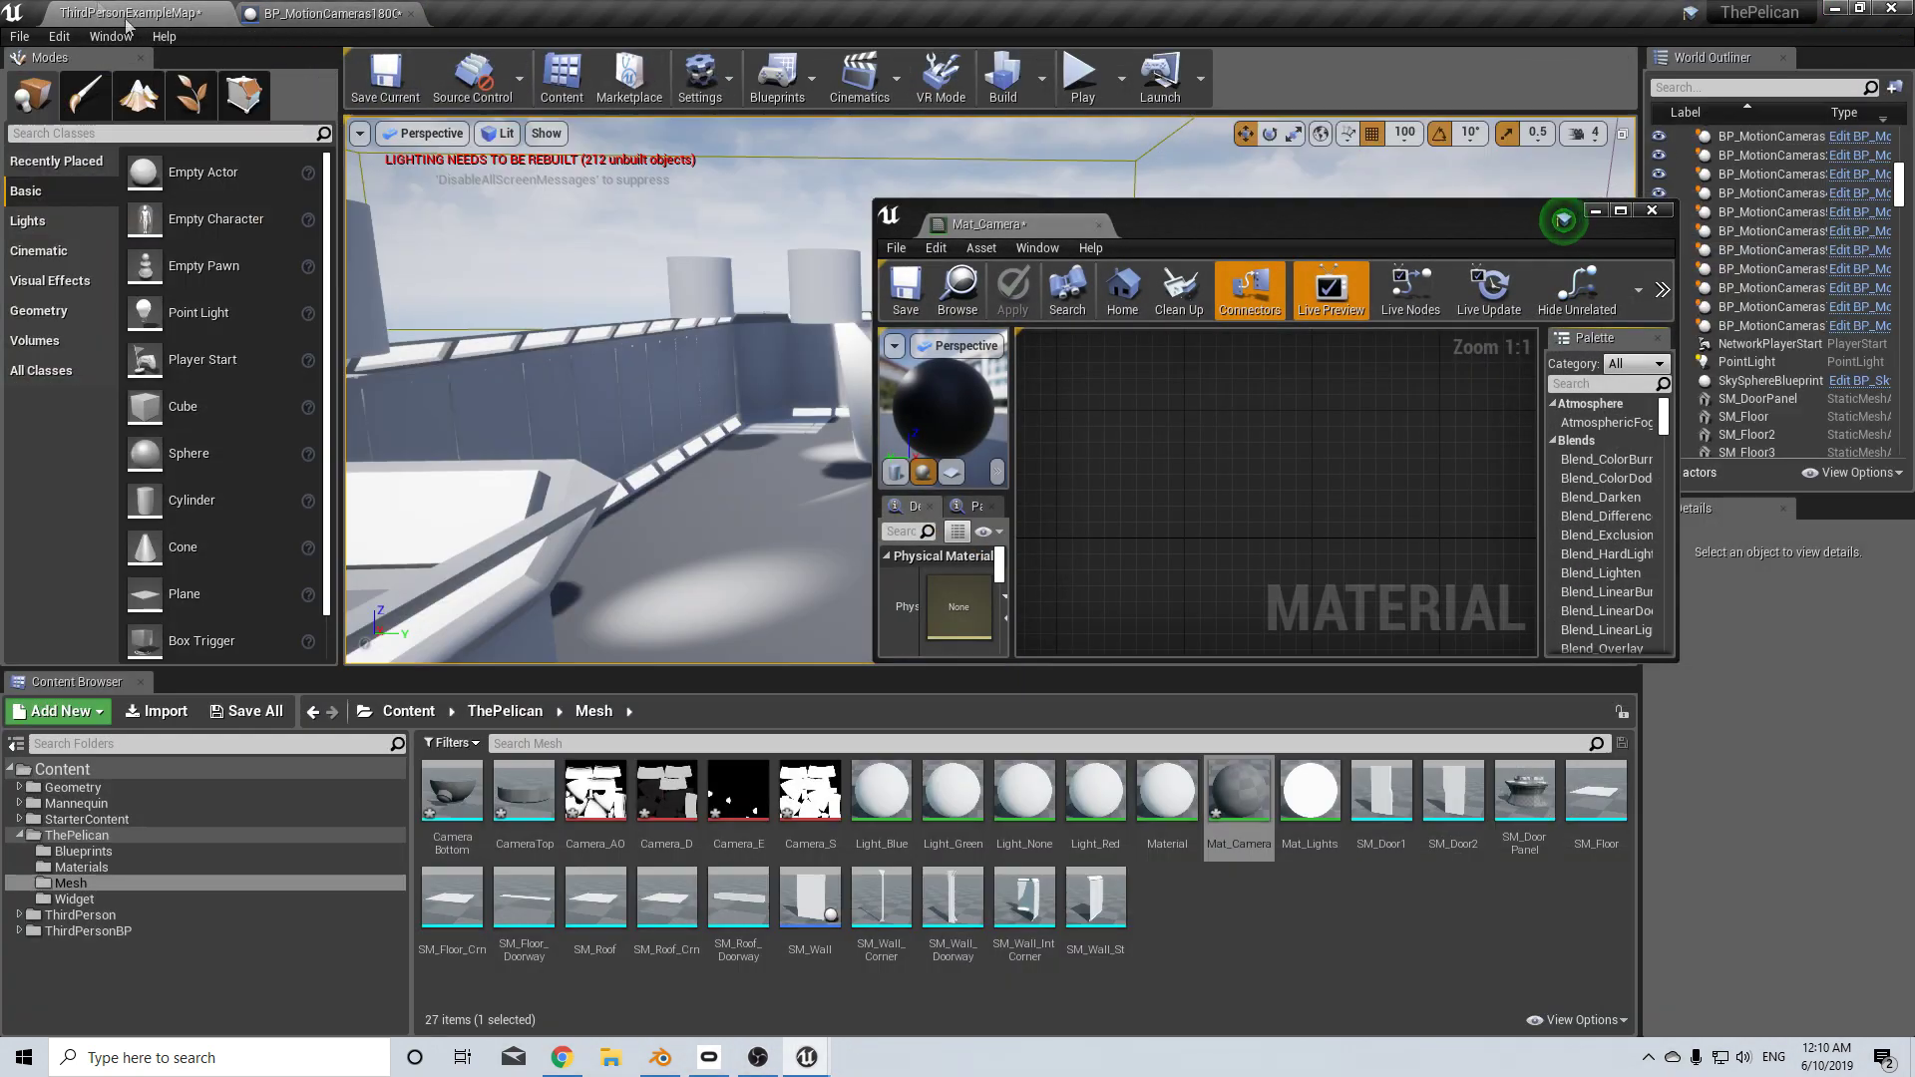
- Add the Camera_AO, Camera_D, Camera_E and Camera_S textures to the Mat_Camera graph and dock its editor as a full-size tab
click(810, 793)
shift+click(595, 793)
drag(595, 793, 1127, 469)
drag(1291, 218, 1051, 214)
double_click(1050, 214)
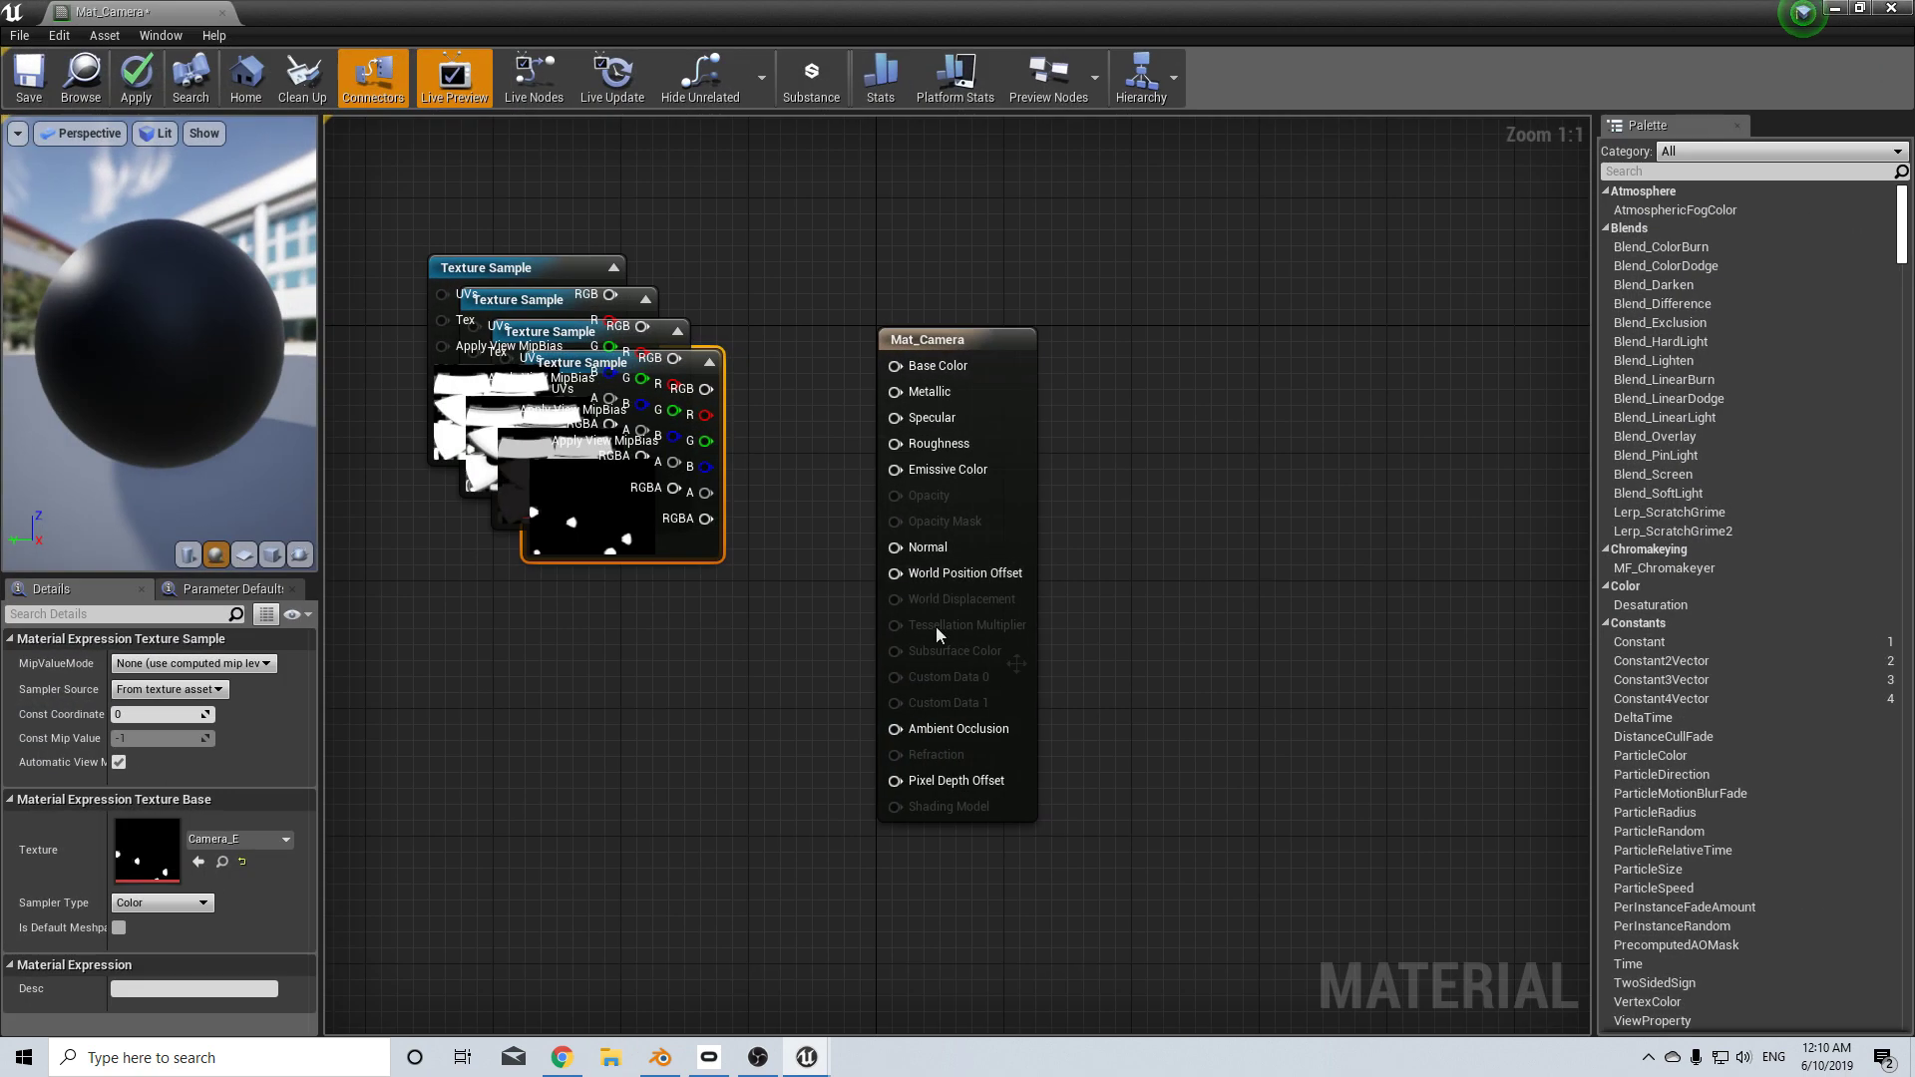
- Spread out the texture samples and connect Camera_E's RGB to Emissive Color and Camera_D's RGB to Base Color
drag(658, 359, 444, 489)
drag(539, 740, 419, 742)
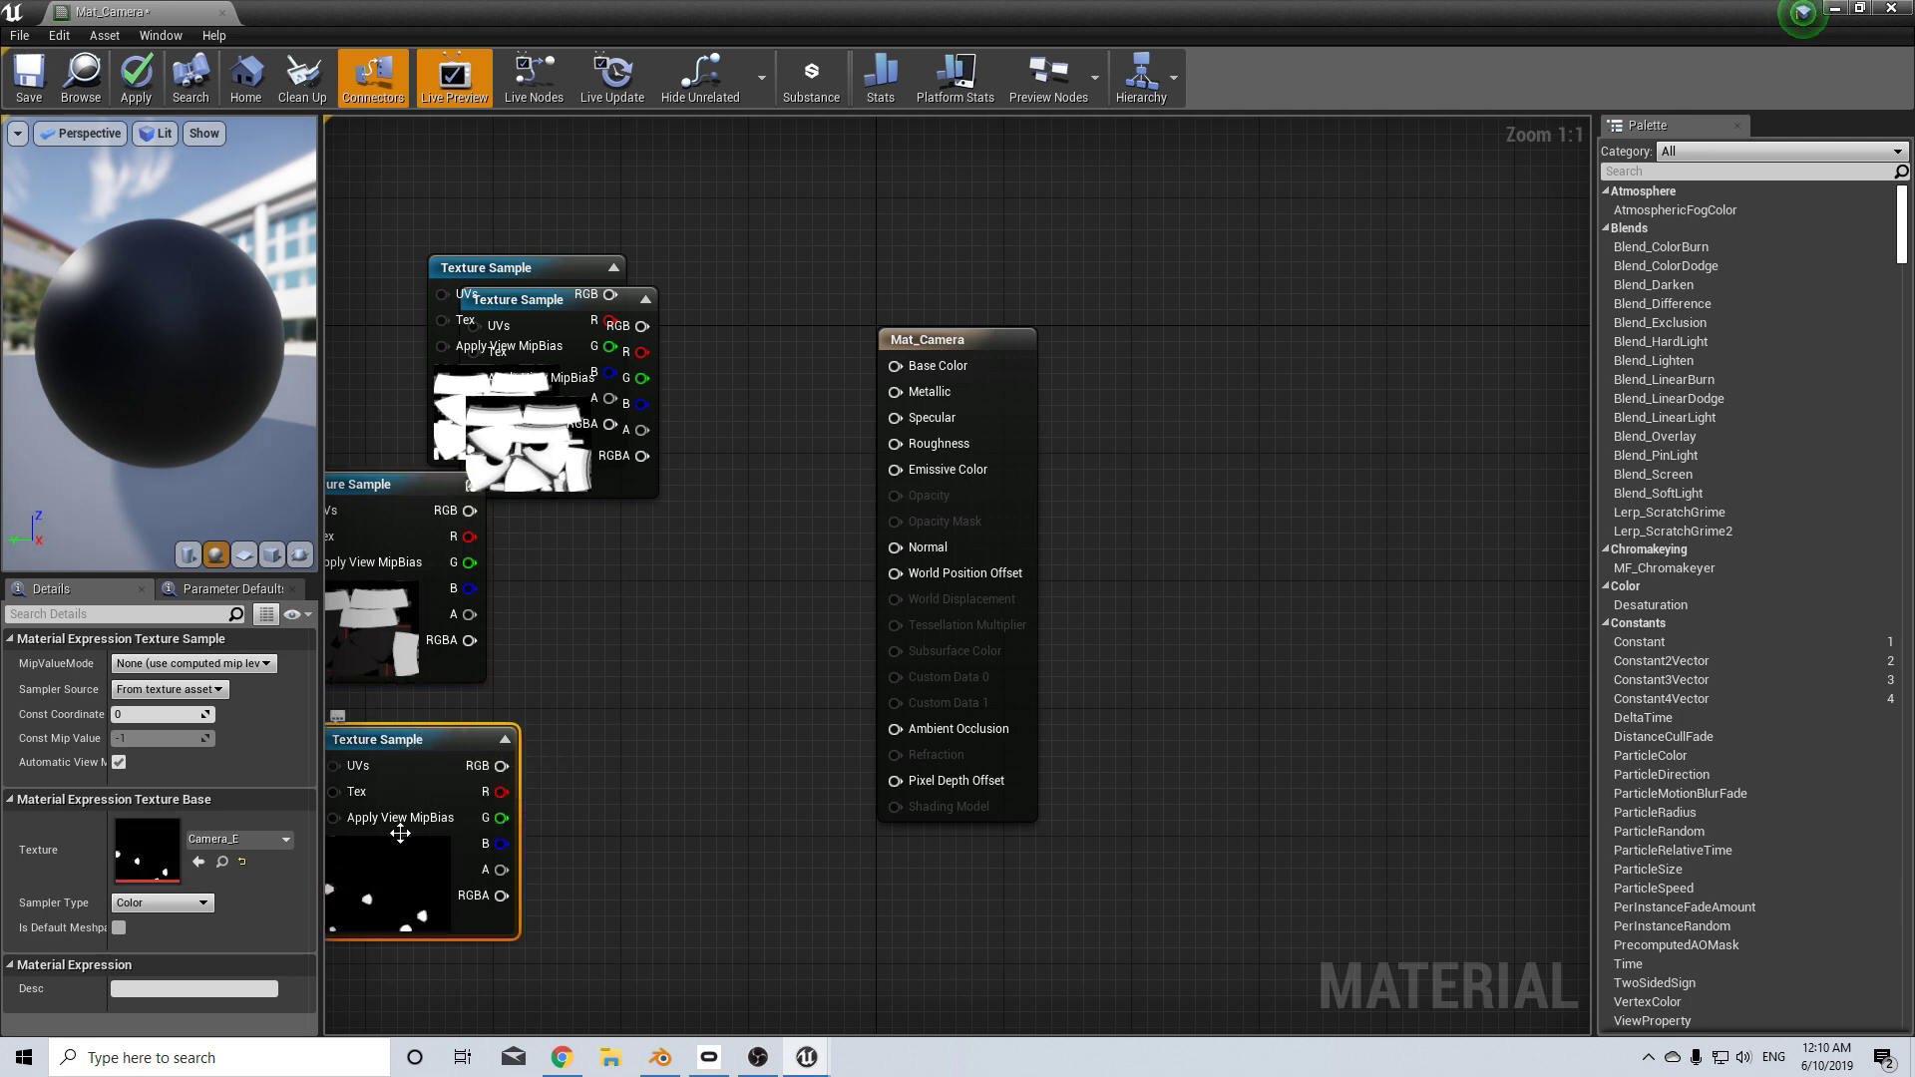
drag(502, 767, 895, 469)
right_drag(626, 671, 897, 757)
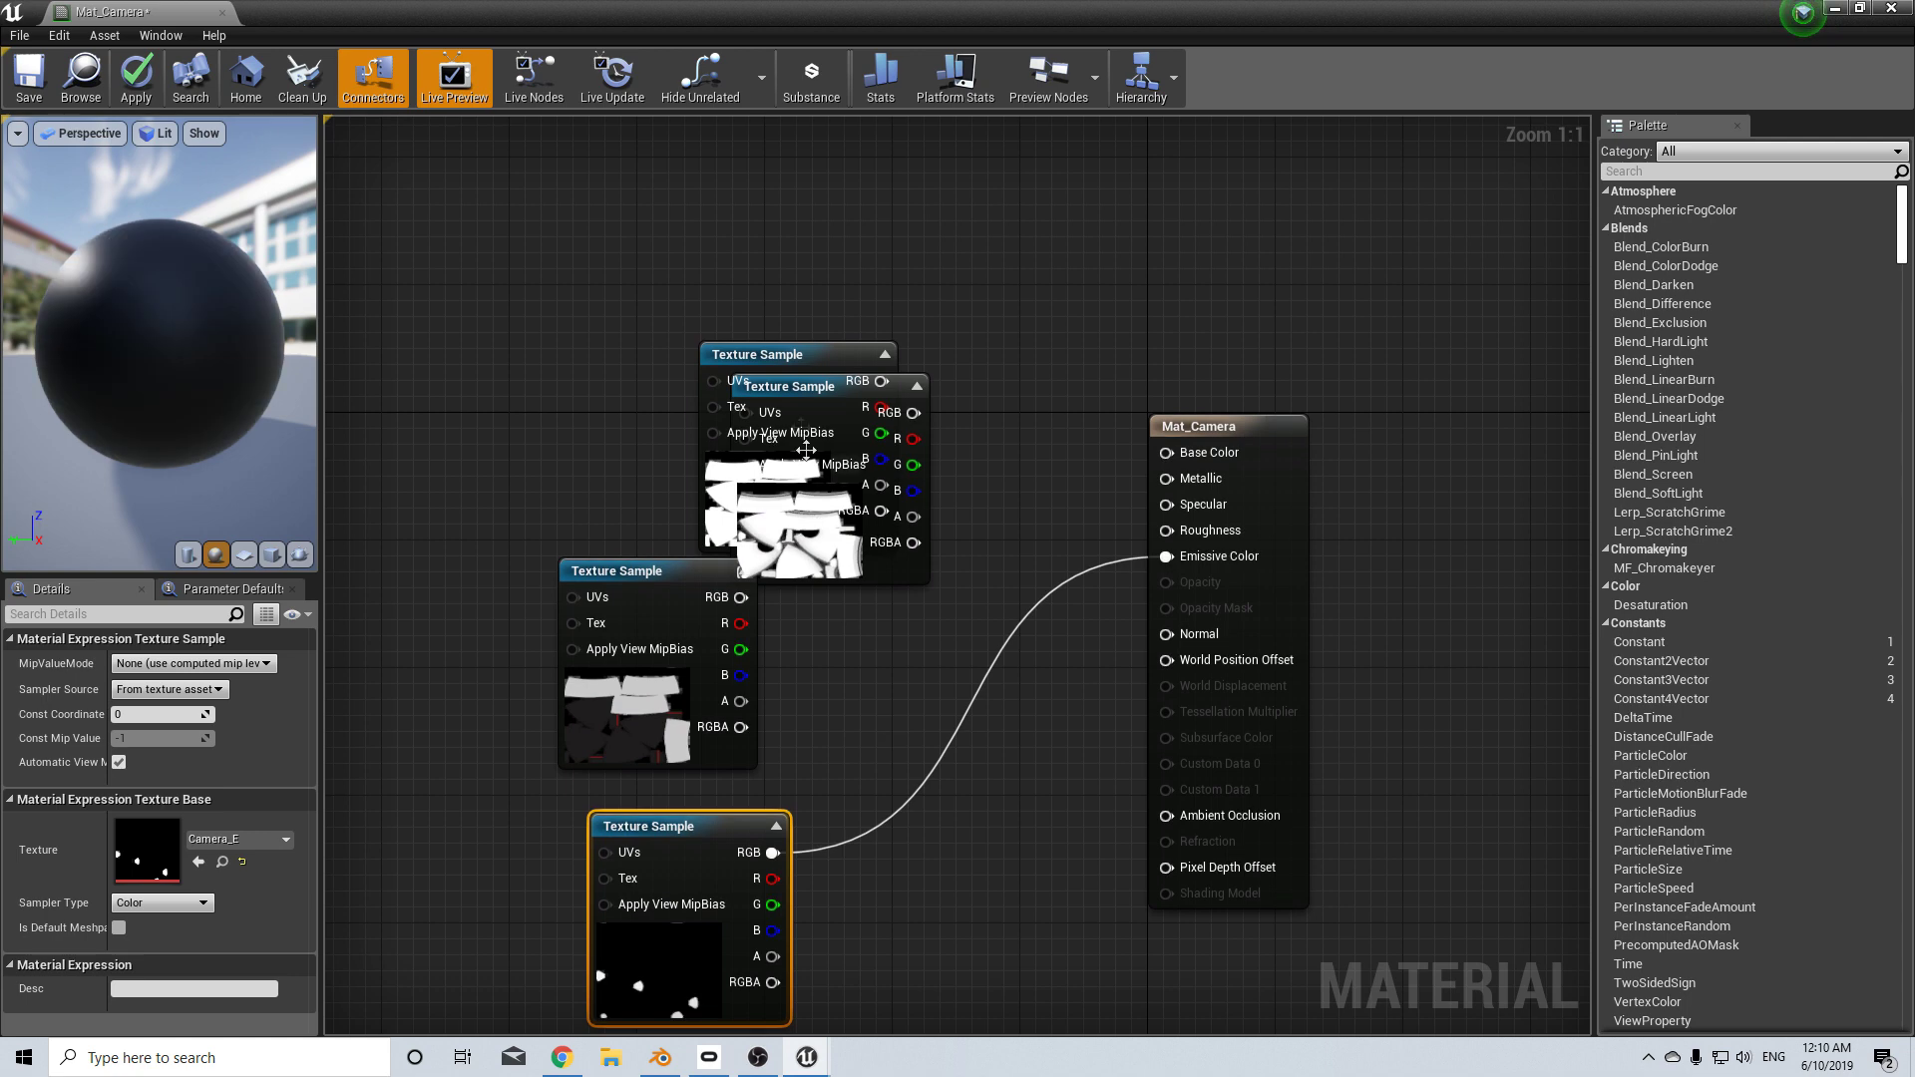
drag(758, 354, 571, 156)
drag(776, 394, 366, 403)
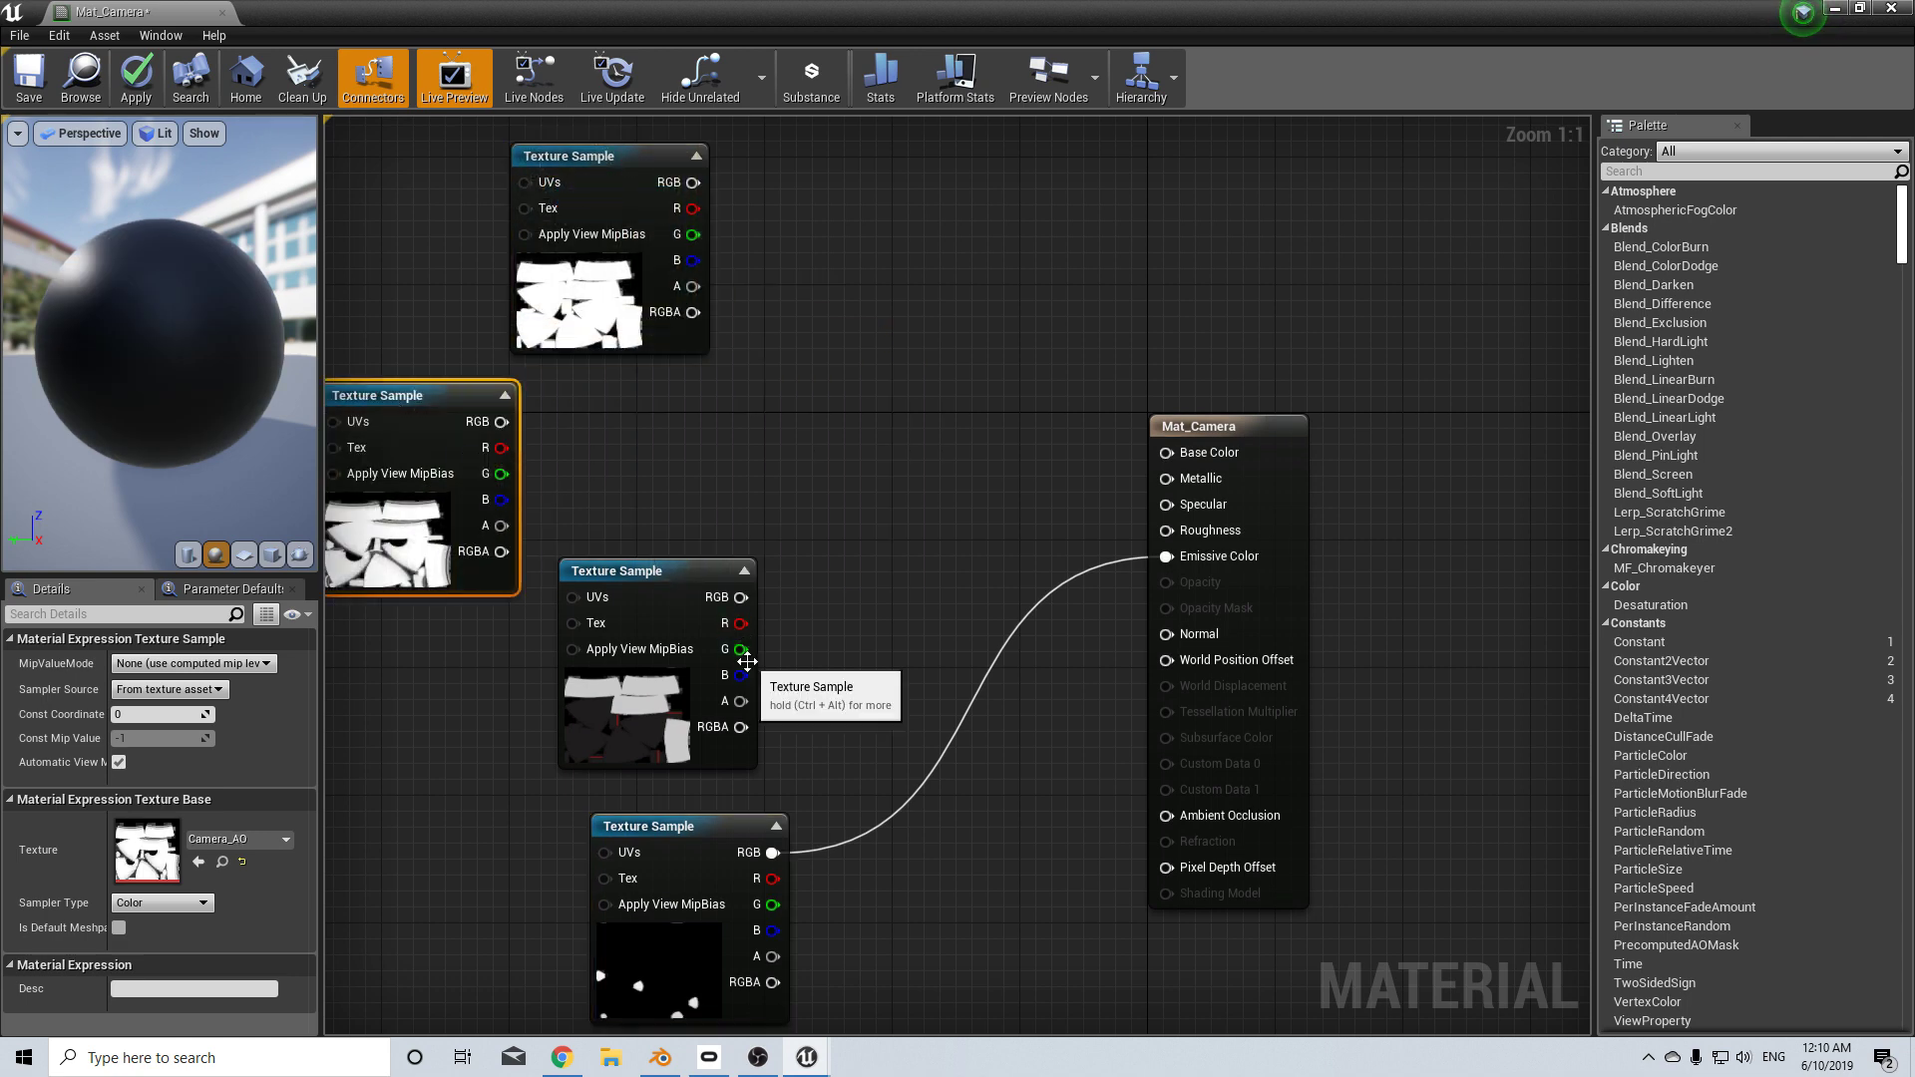
drag(657, 573, 1181, 457)
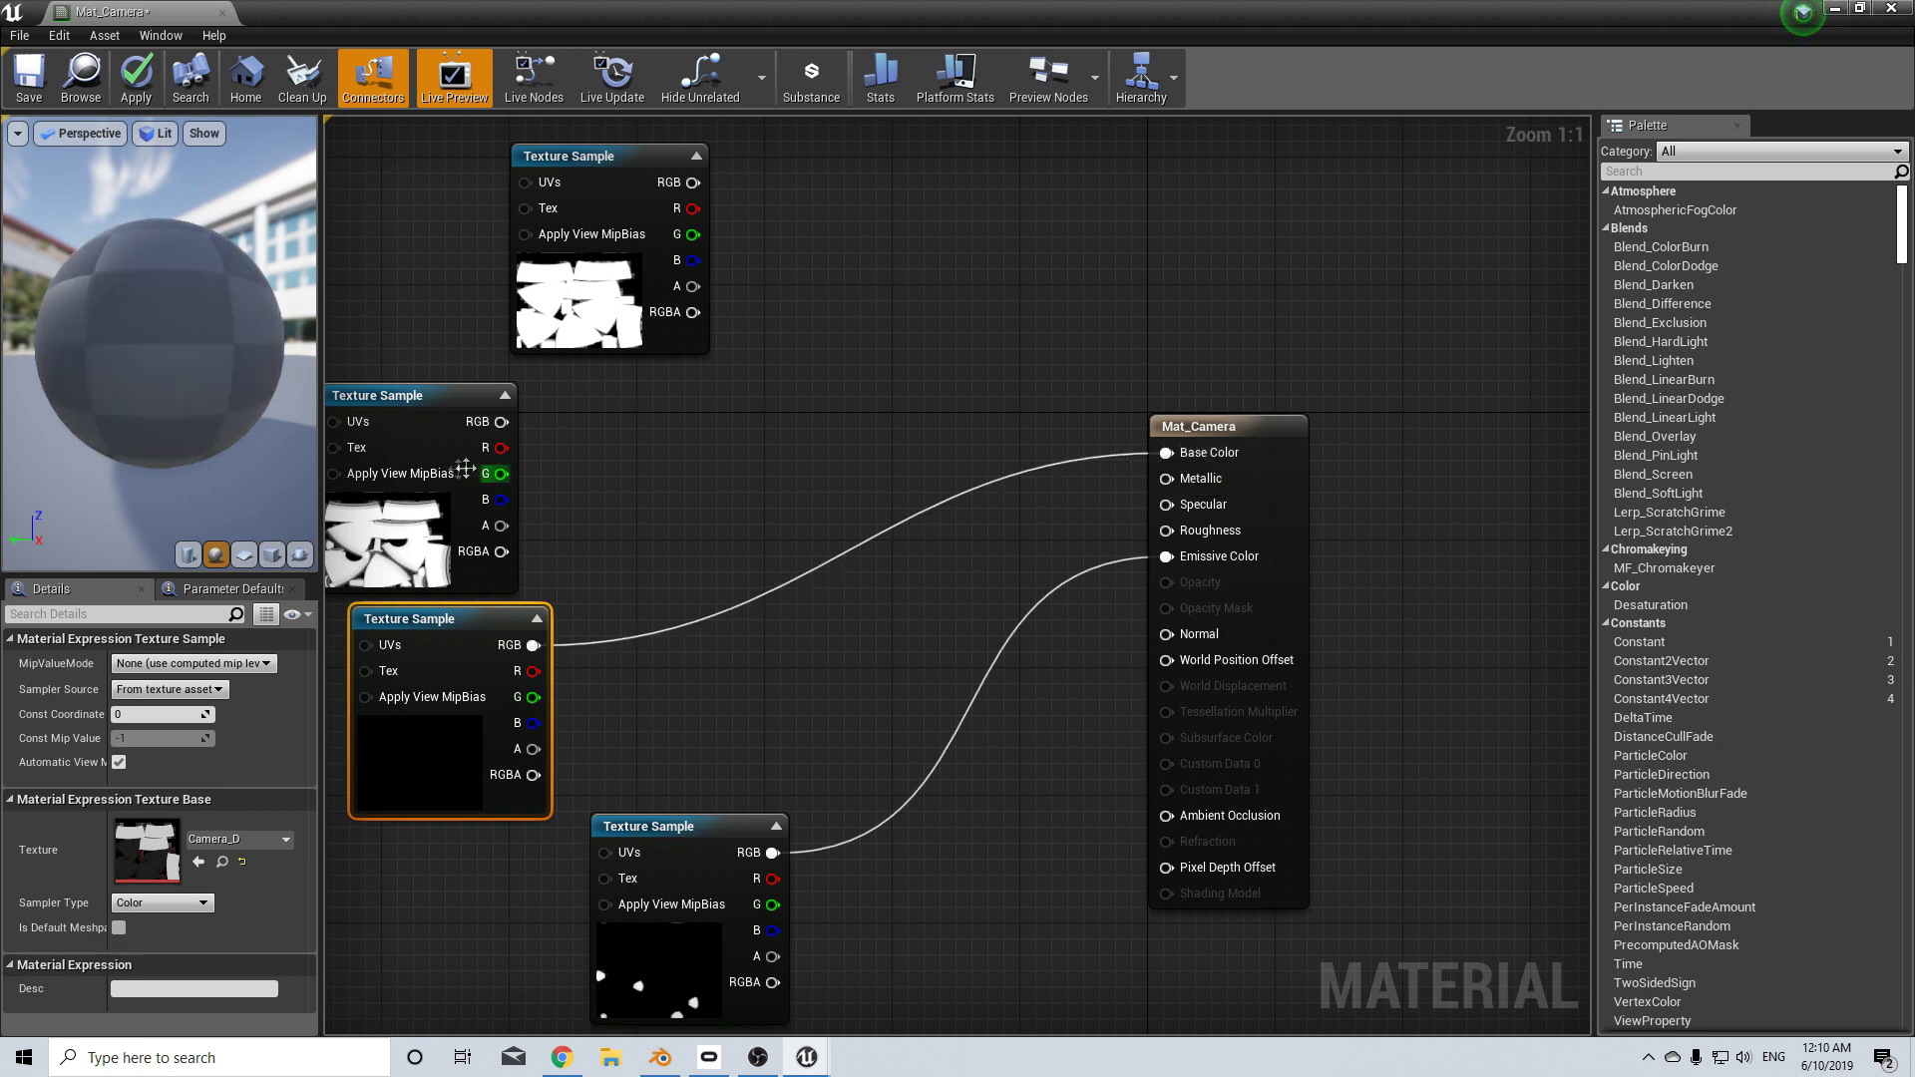
- Connect Camera_AO's RGB to Ambient Occlusion and Camera_S's RGB to Specular
click(414, 396)
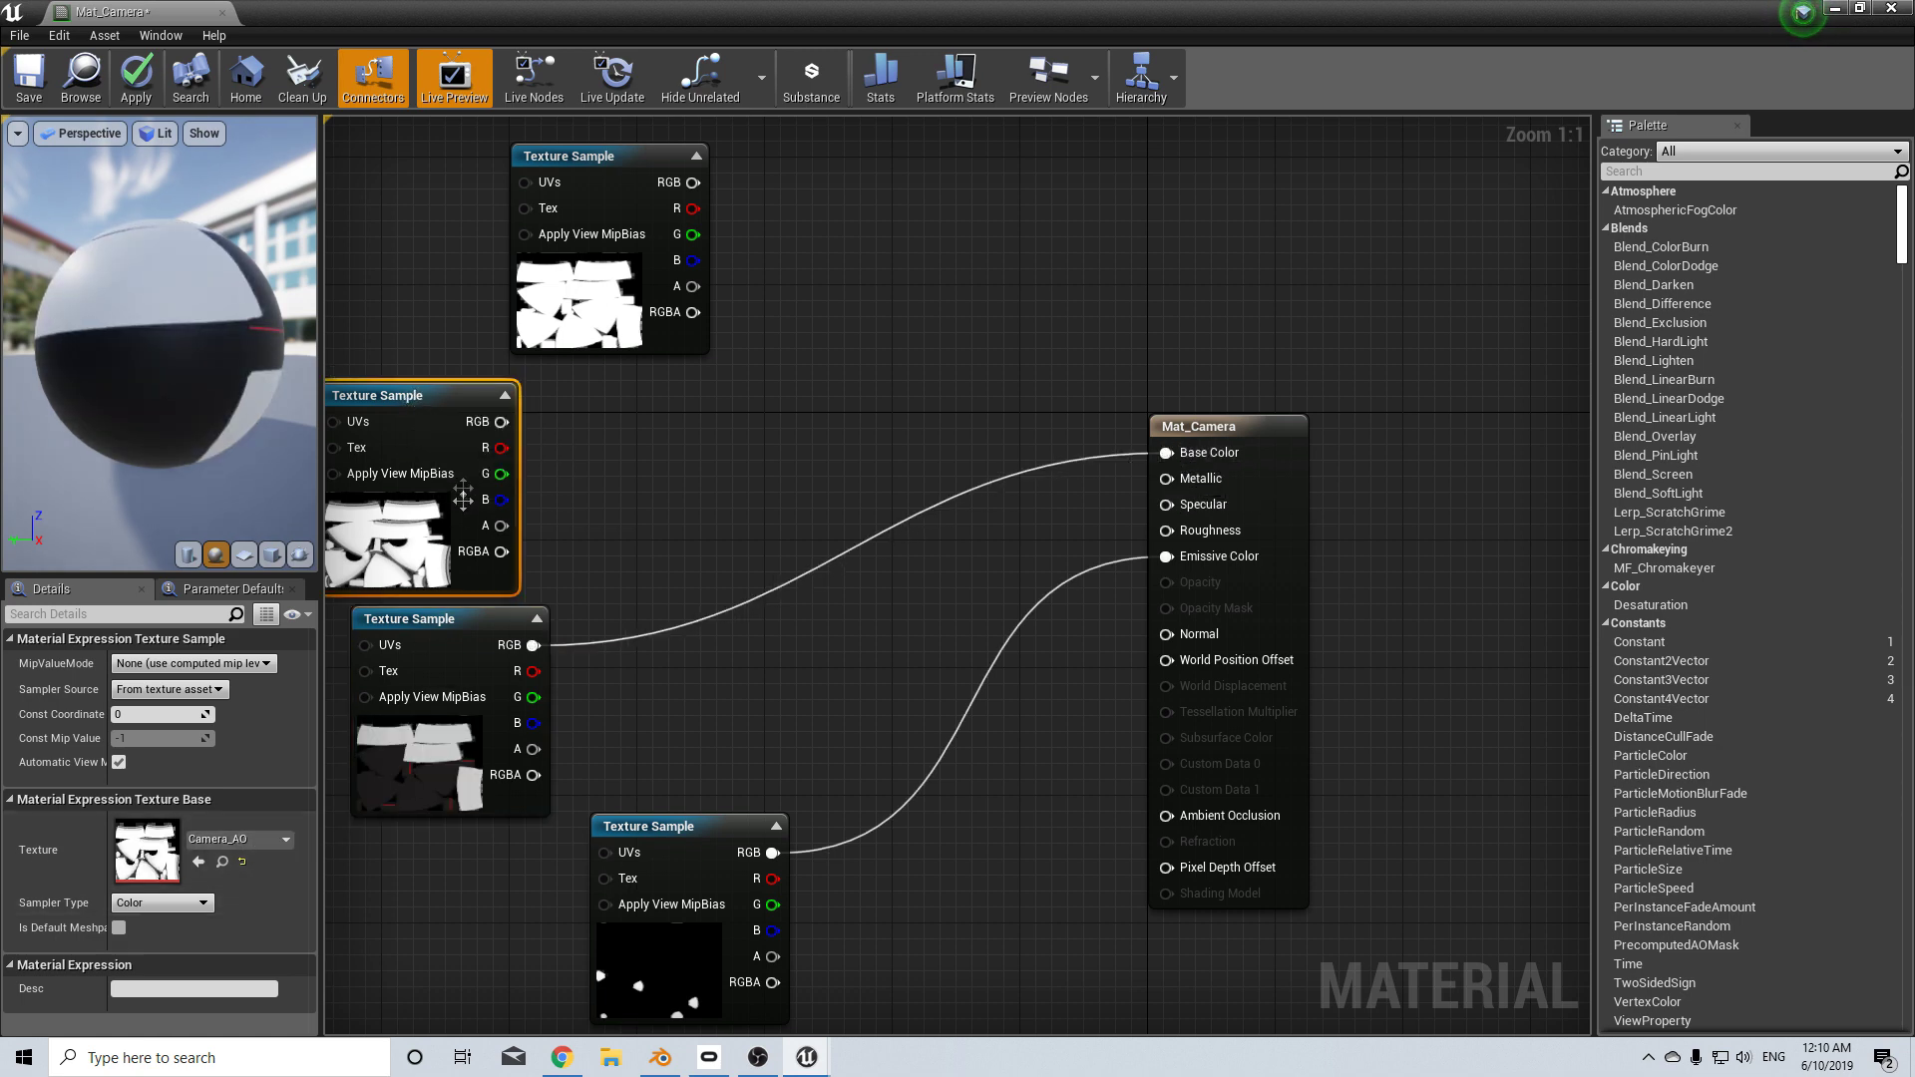
drag(502, 422, 1167, 815)
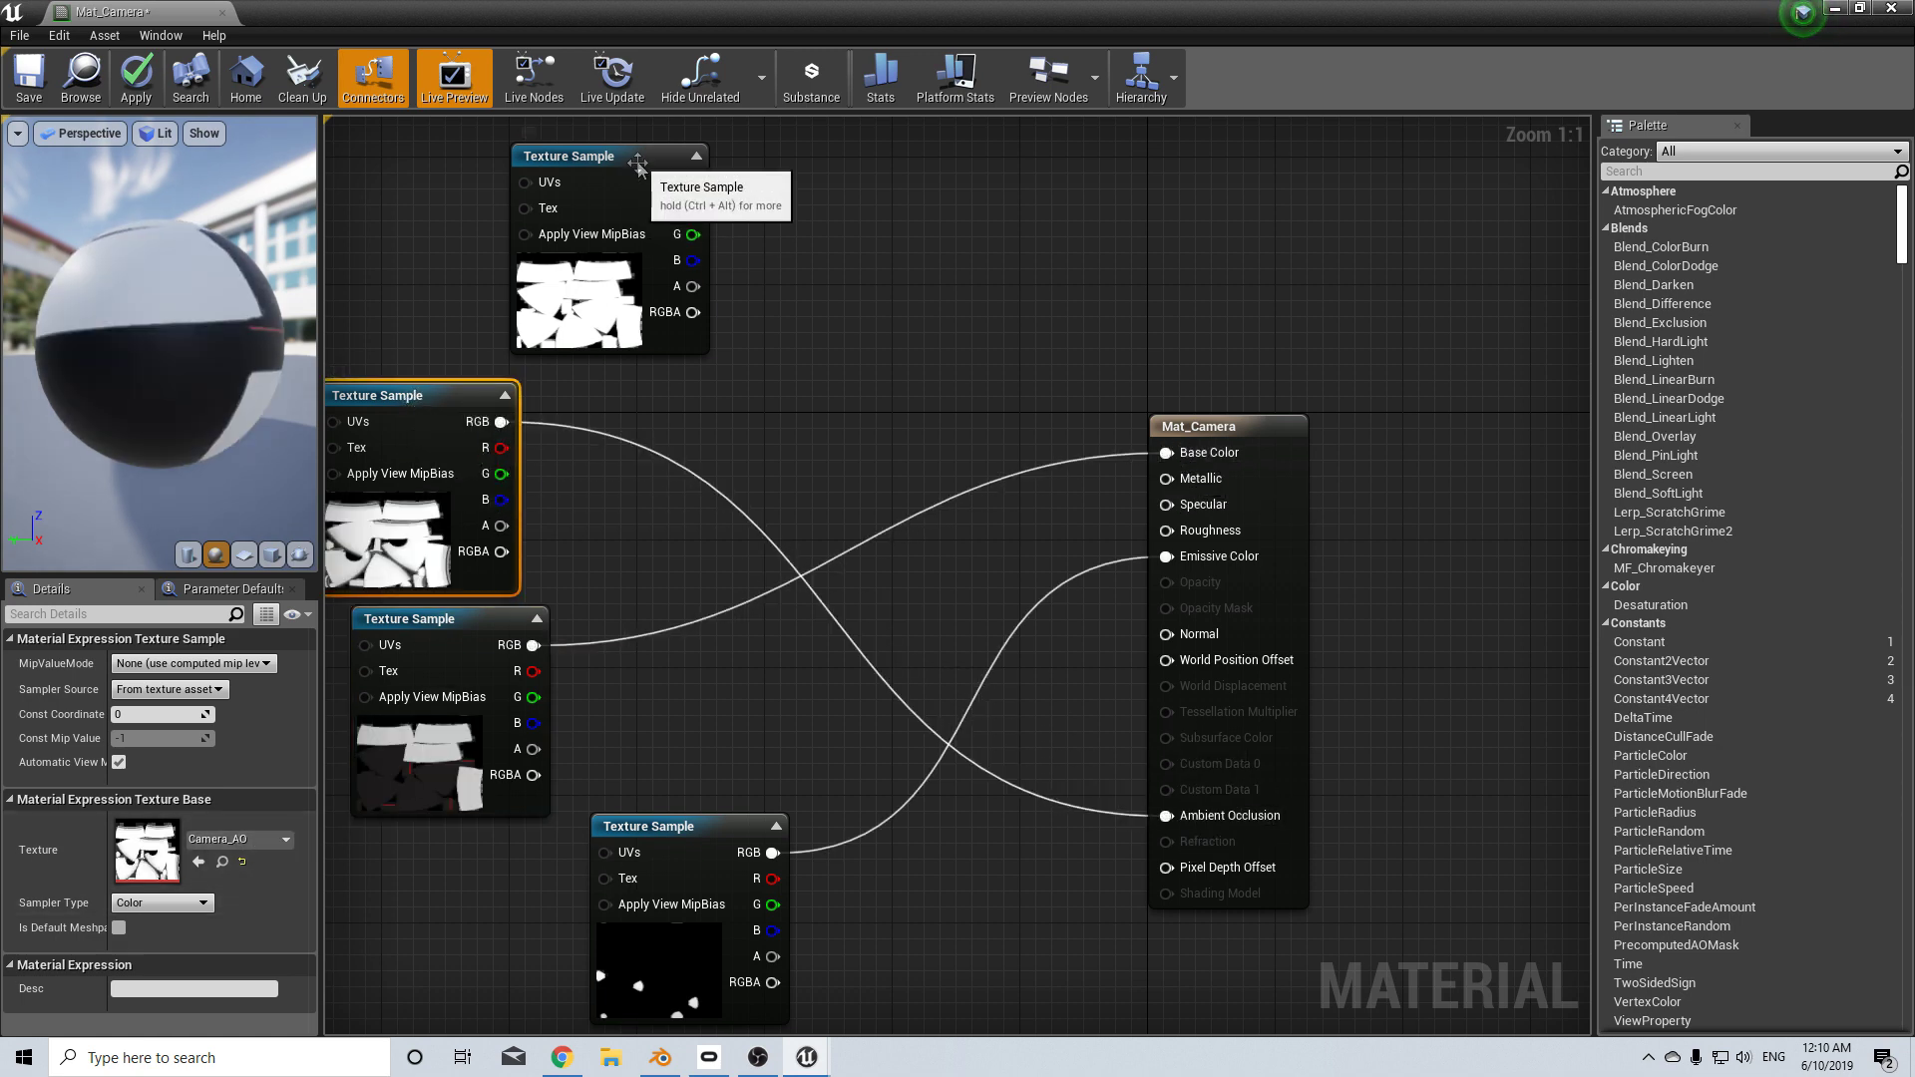
click(604, 213)
drag(693, 183, 1166, 505)
- Add a Constant node and place it just below the Camera_E texture sample
right_drag(823, 884, 714, 539)
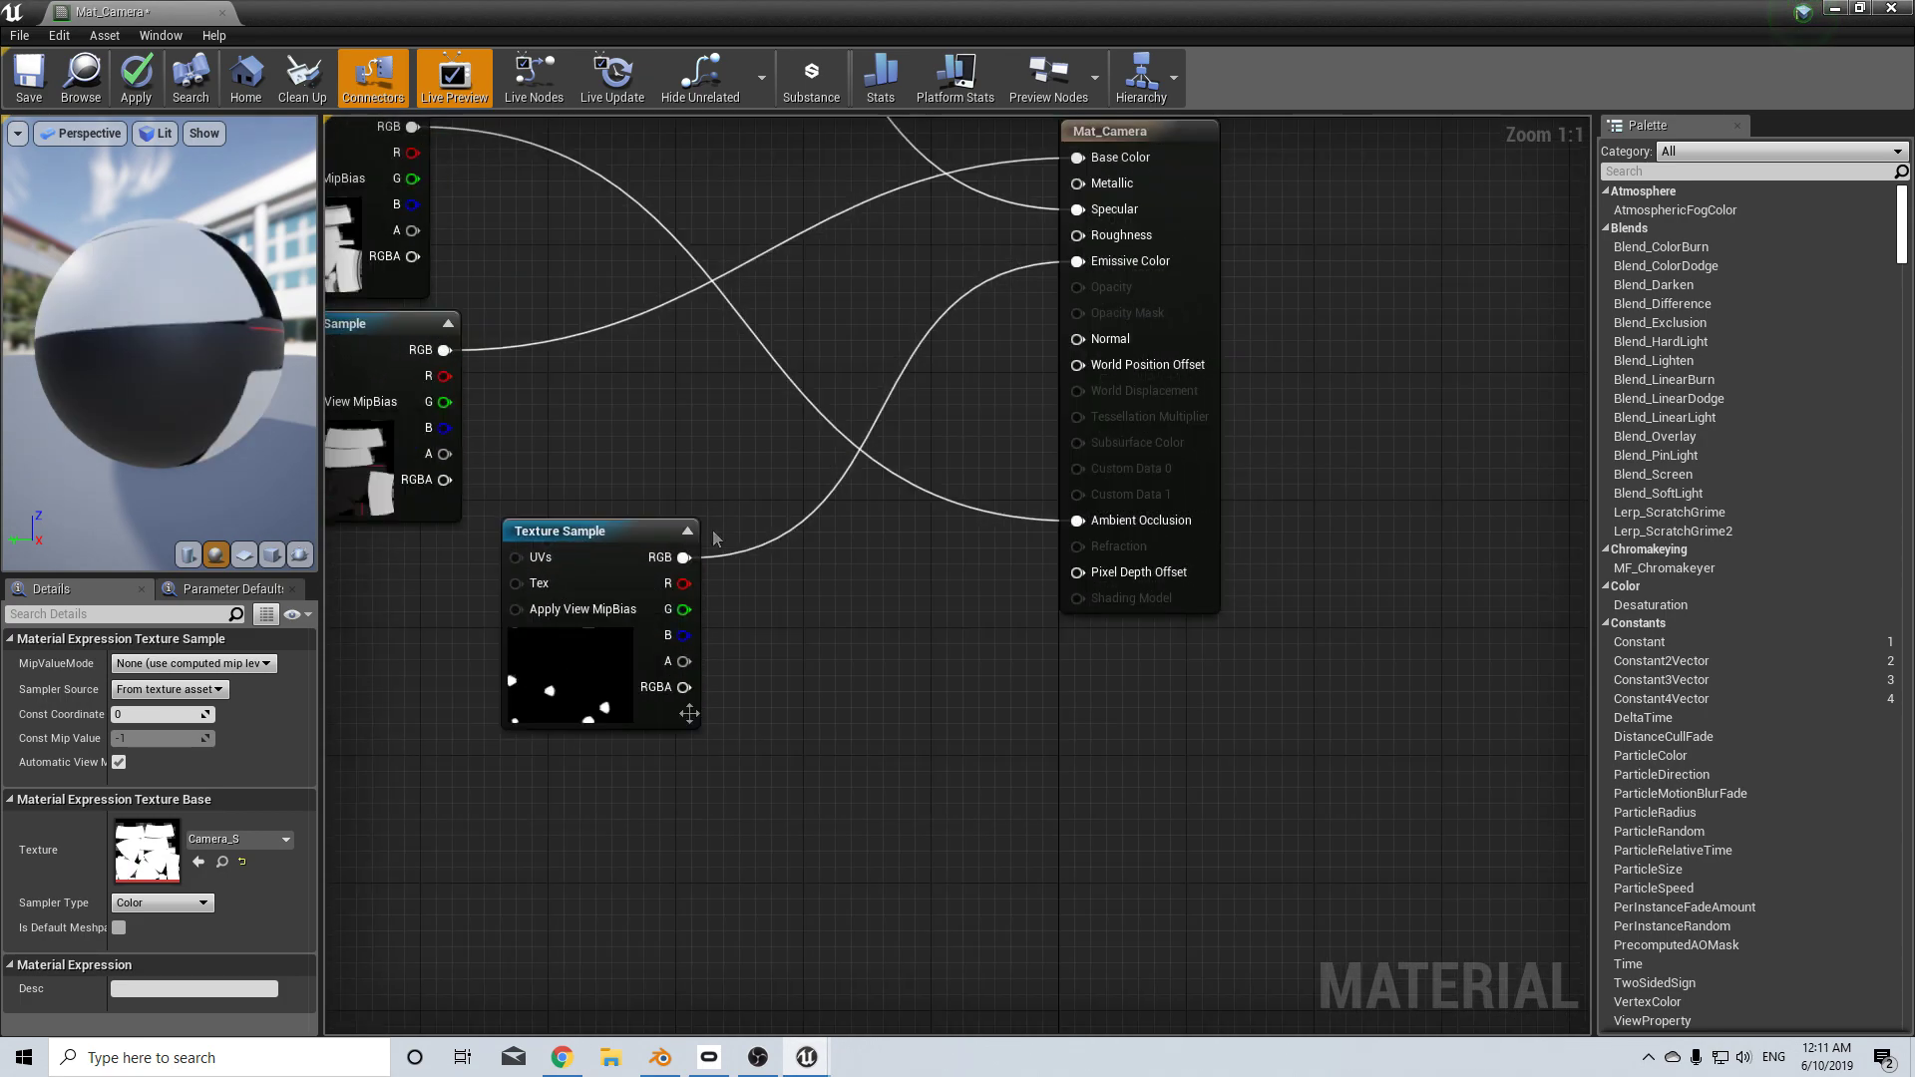
right_click(615, 823)
text(cons)
key(Return)
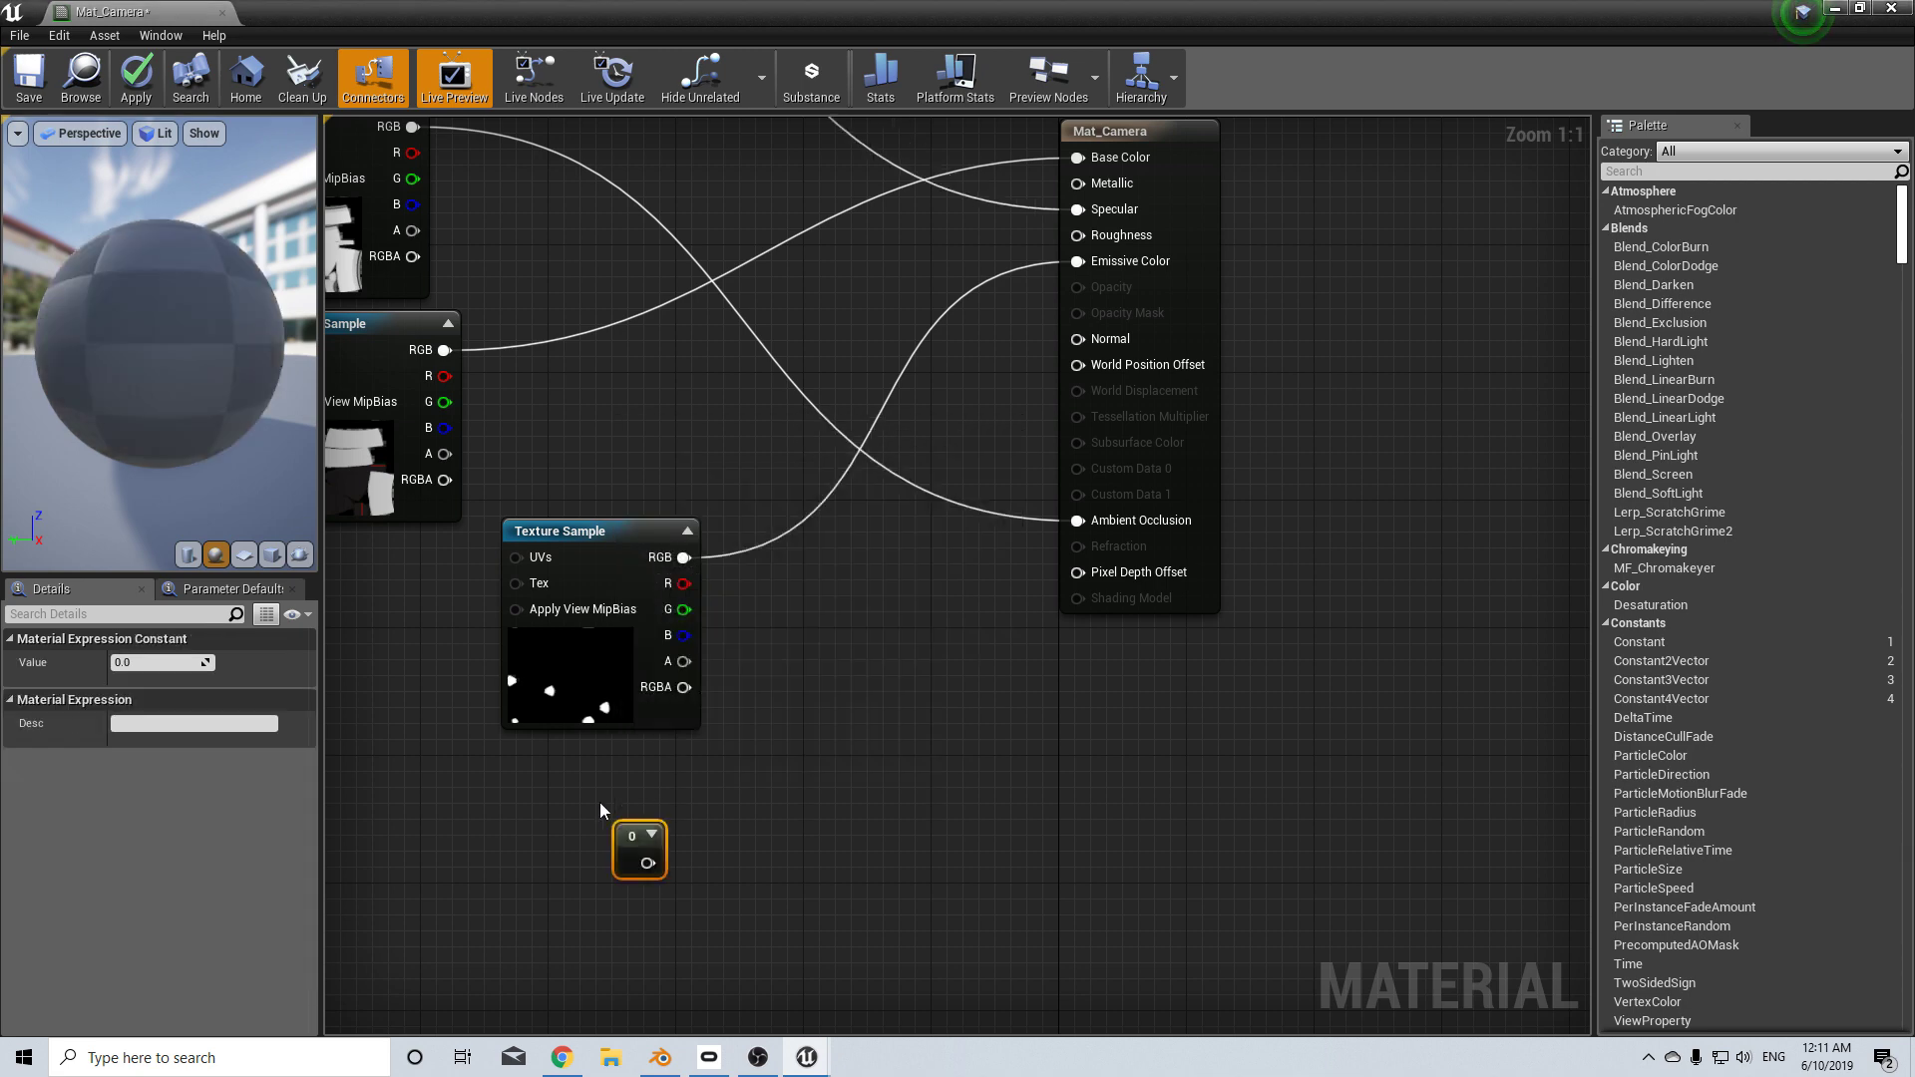
drag(639, 828, 638, 771)
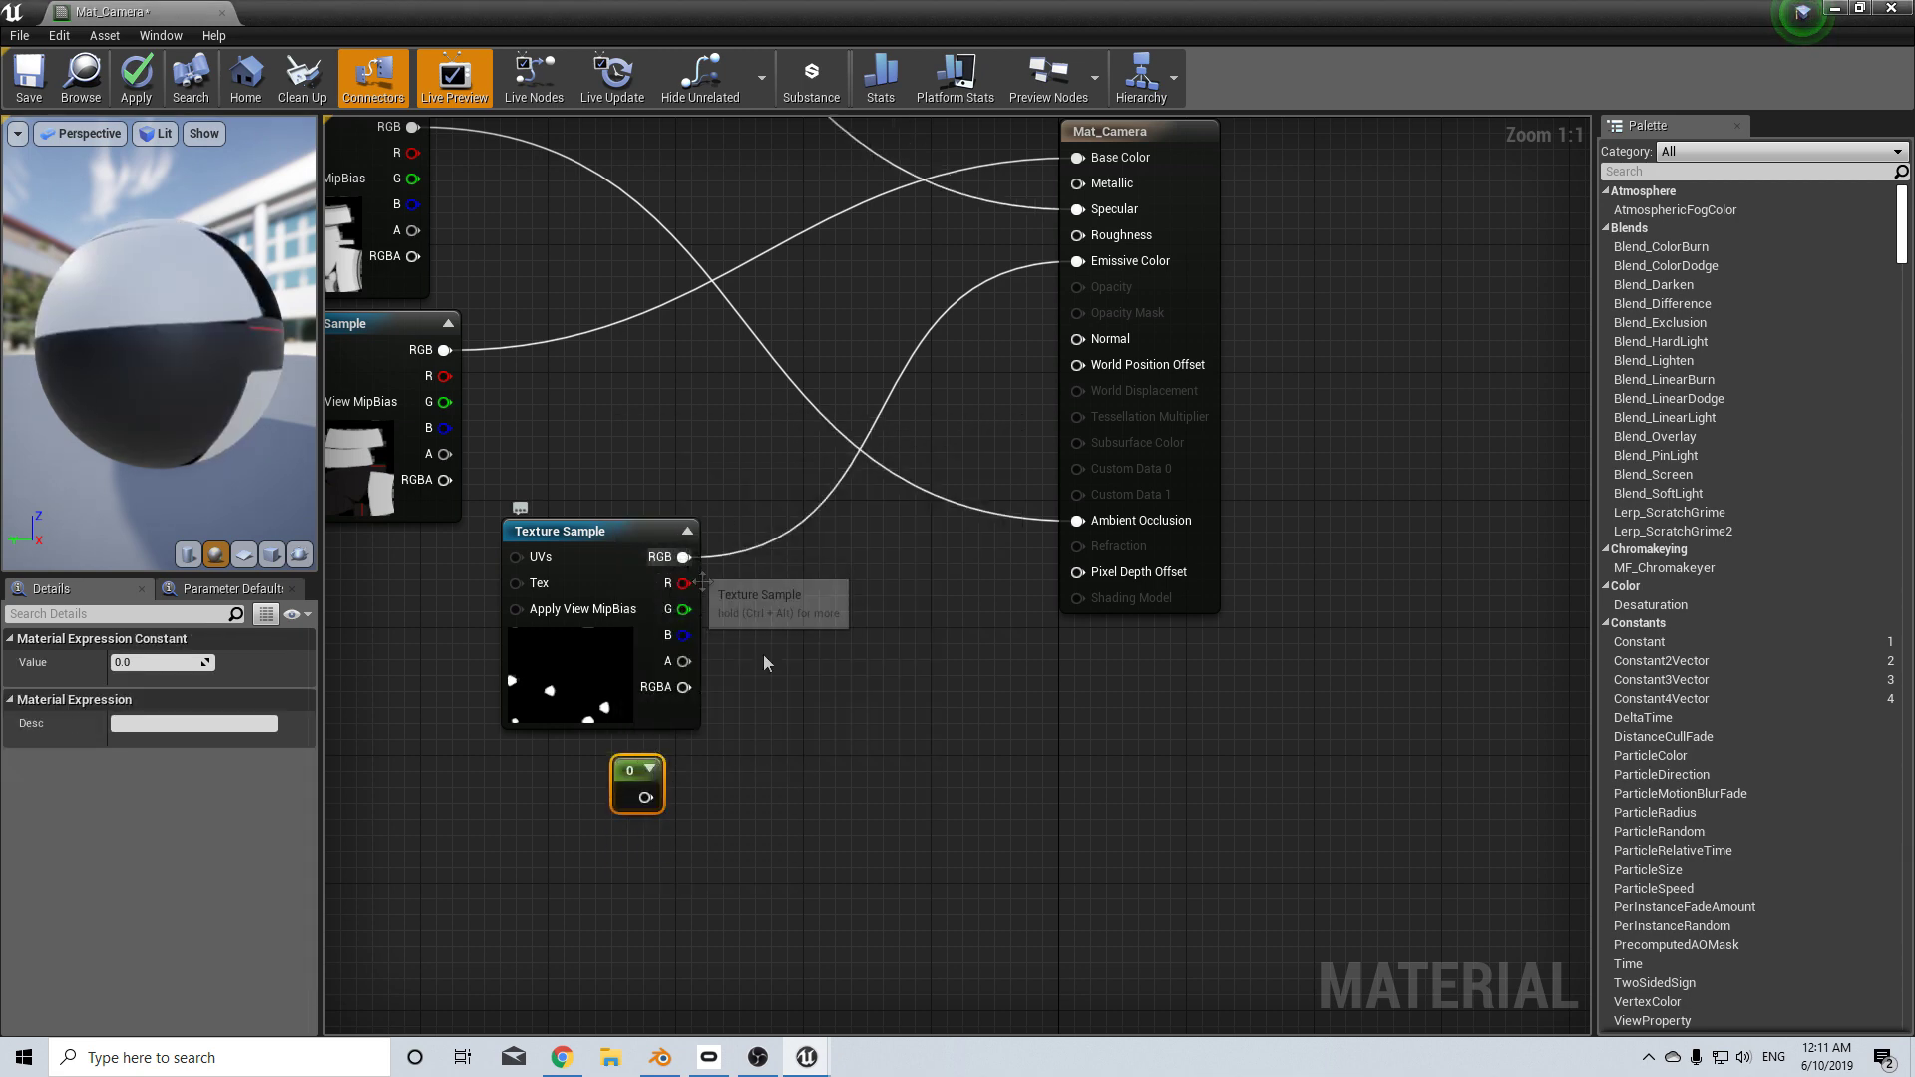
- Add a Multiply node with Camera_E's RGB as input A and the constant as input B
right_click(805, 655)
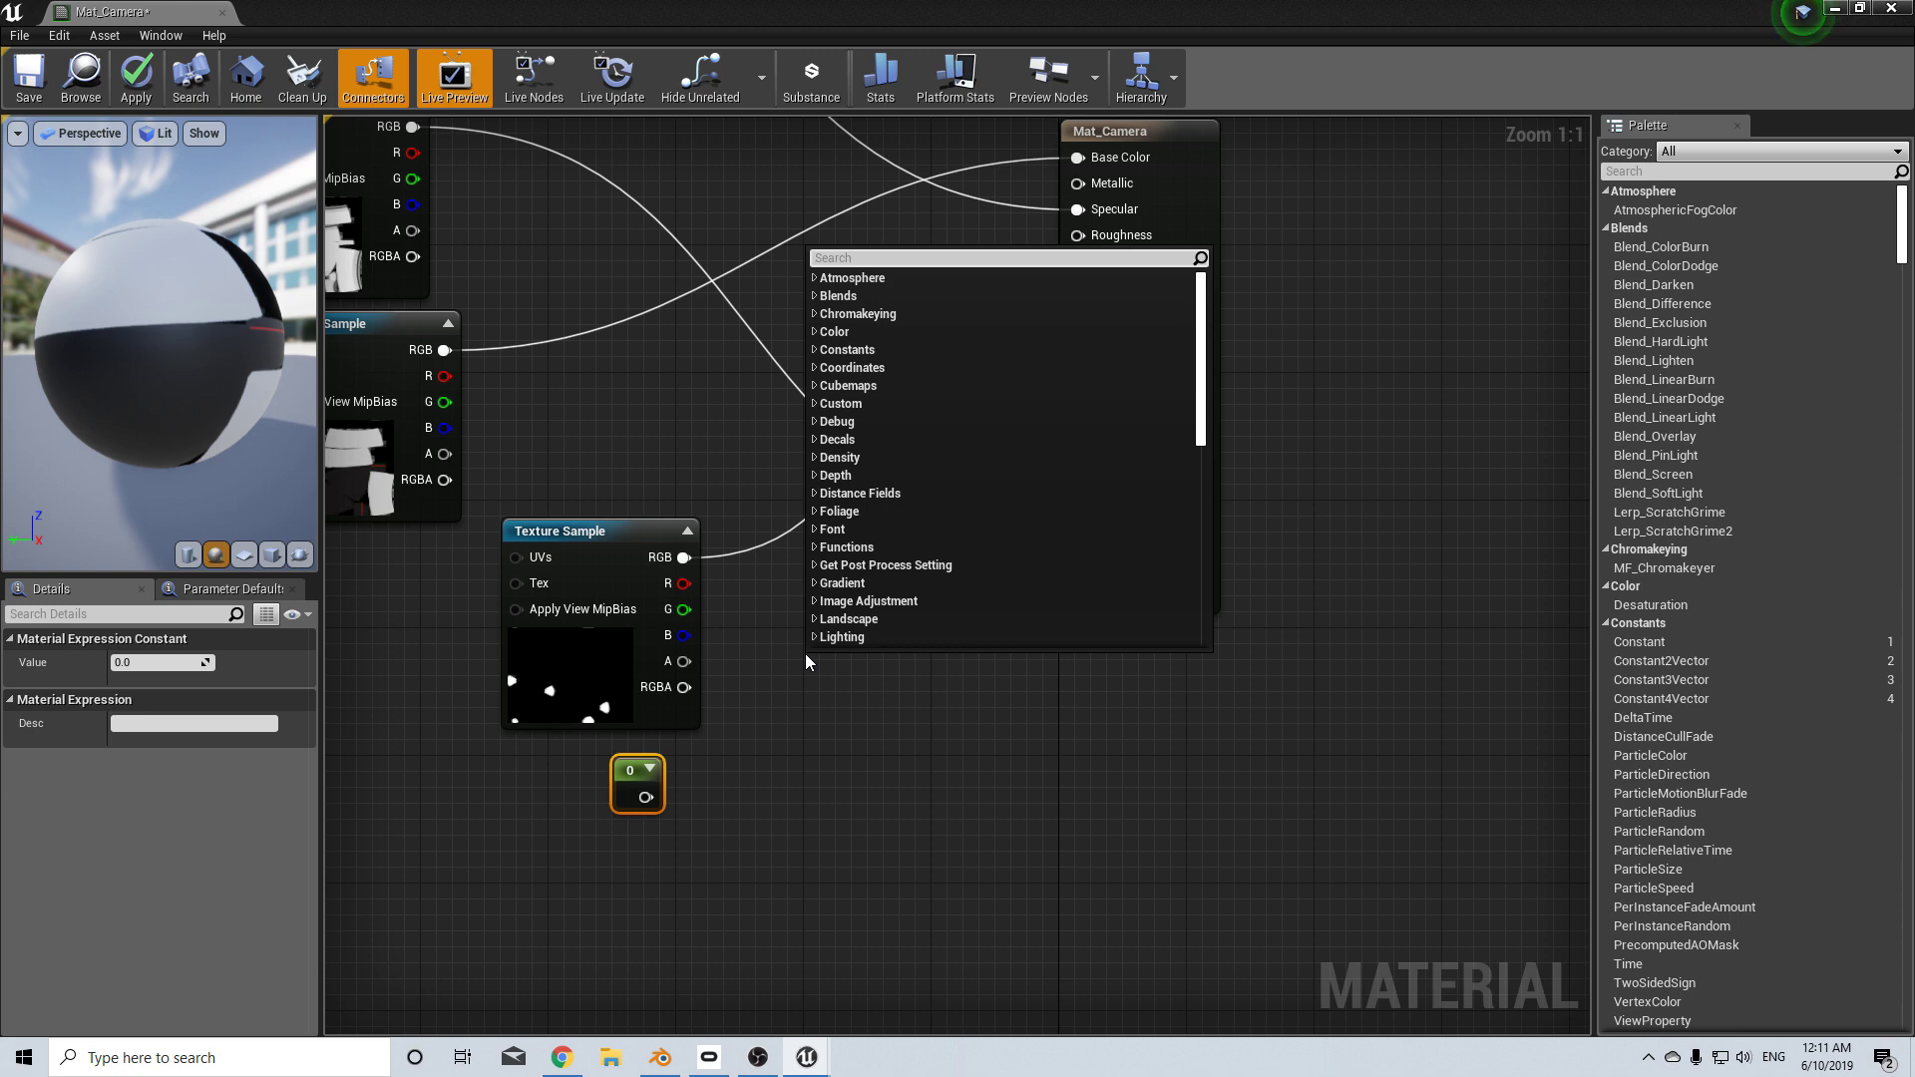
text(mul)
key(Return)
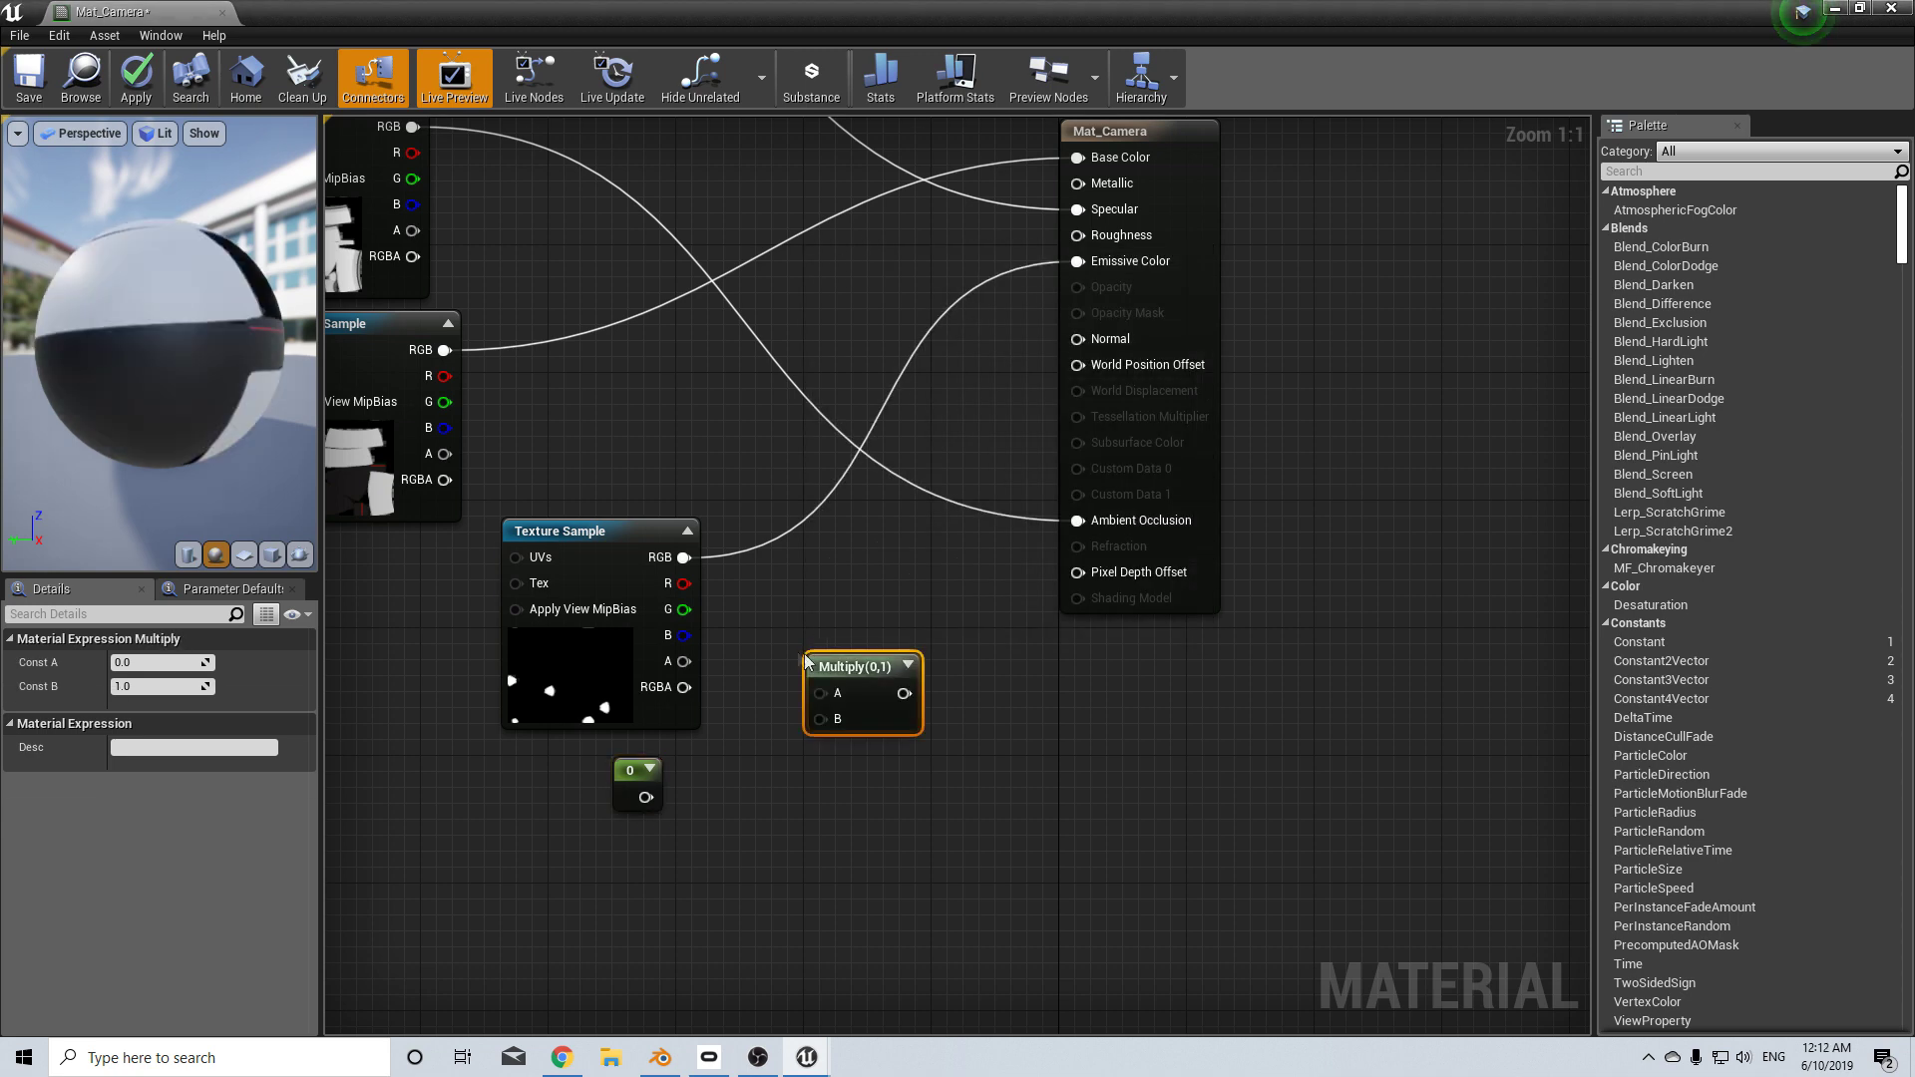
drag(838, 666, 804, 626)
drag(685, 558, 788, 653)
drag(645, 797, 787, 679)
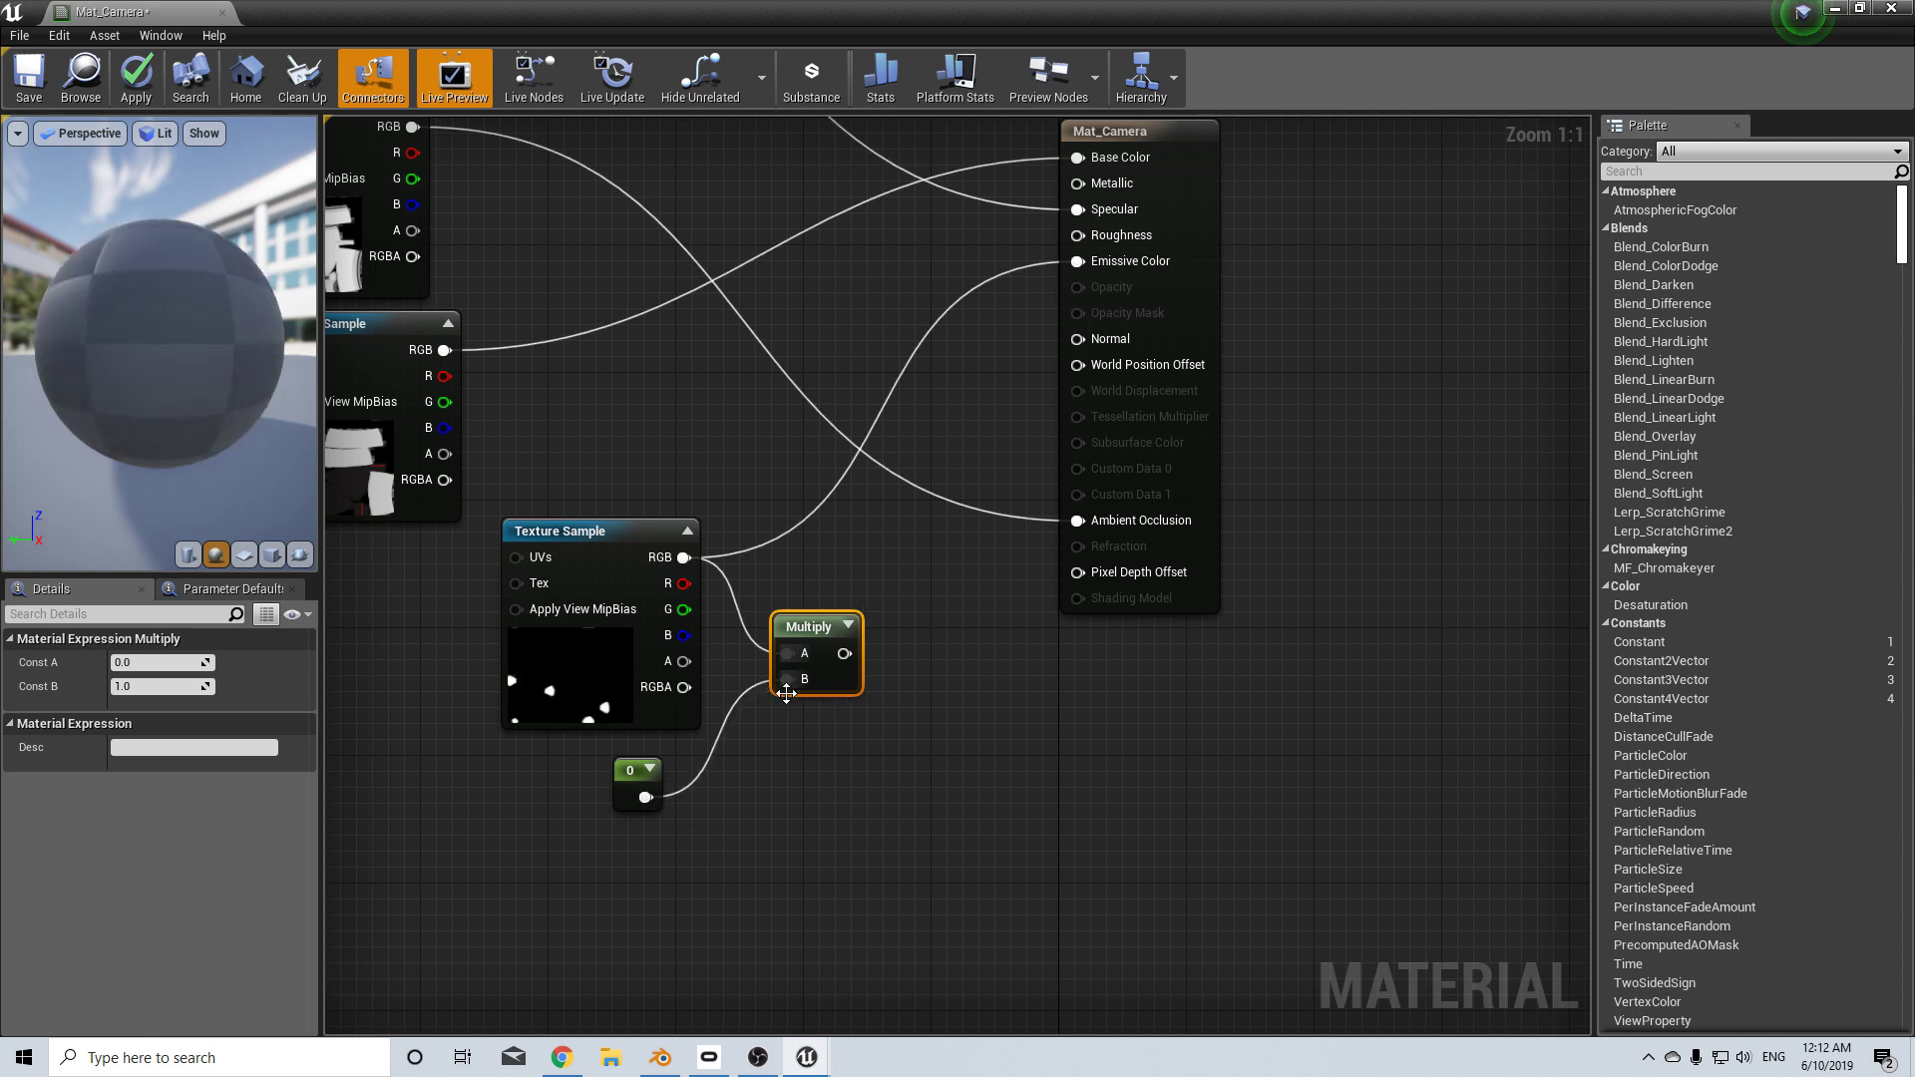
- Set the constant's value to 5 and connect the Multiply output to Emissive Color
click(639, 788)
drag(160, 663, 133, 660)
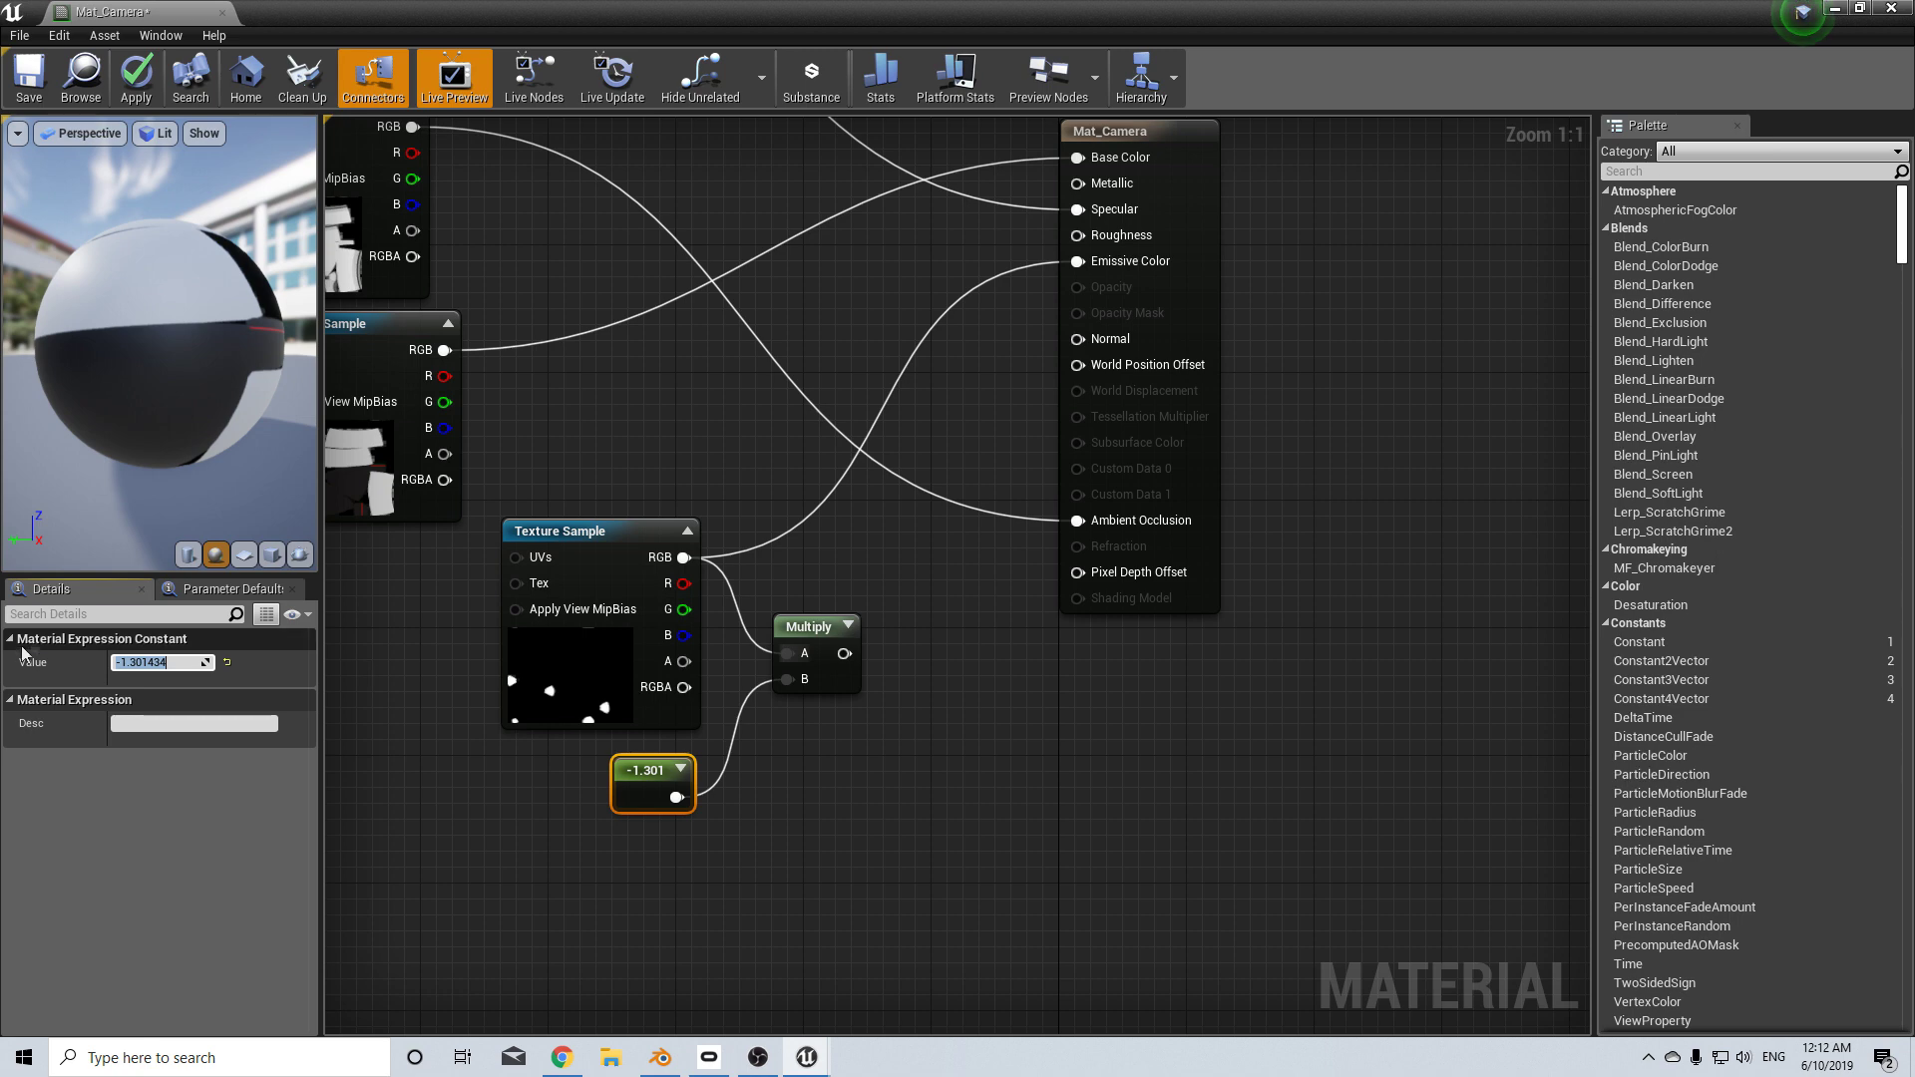
text(5)
key(Return)
right_drag(836, 668, 576, 846)
drag(584, 832, 817, 439)
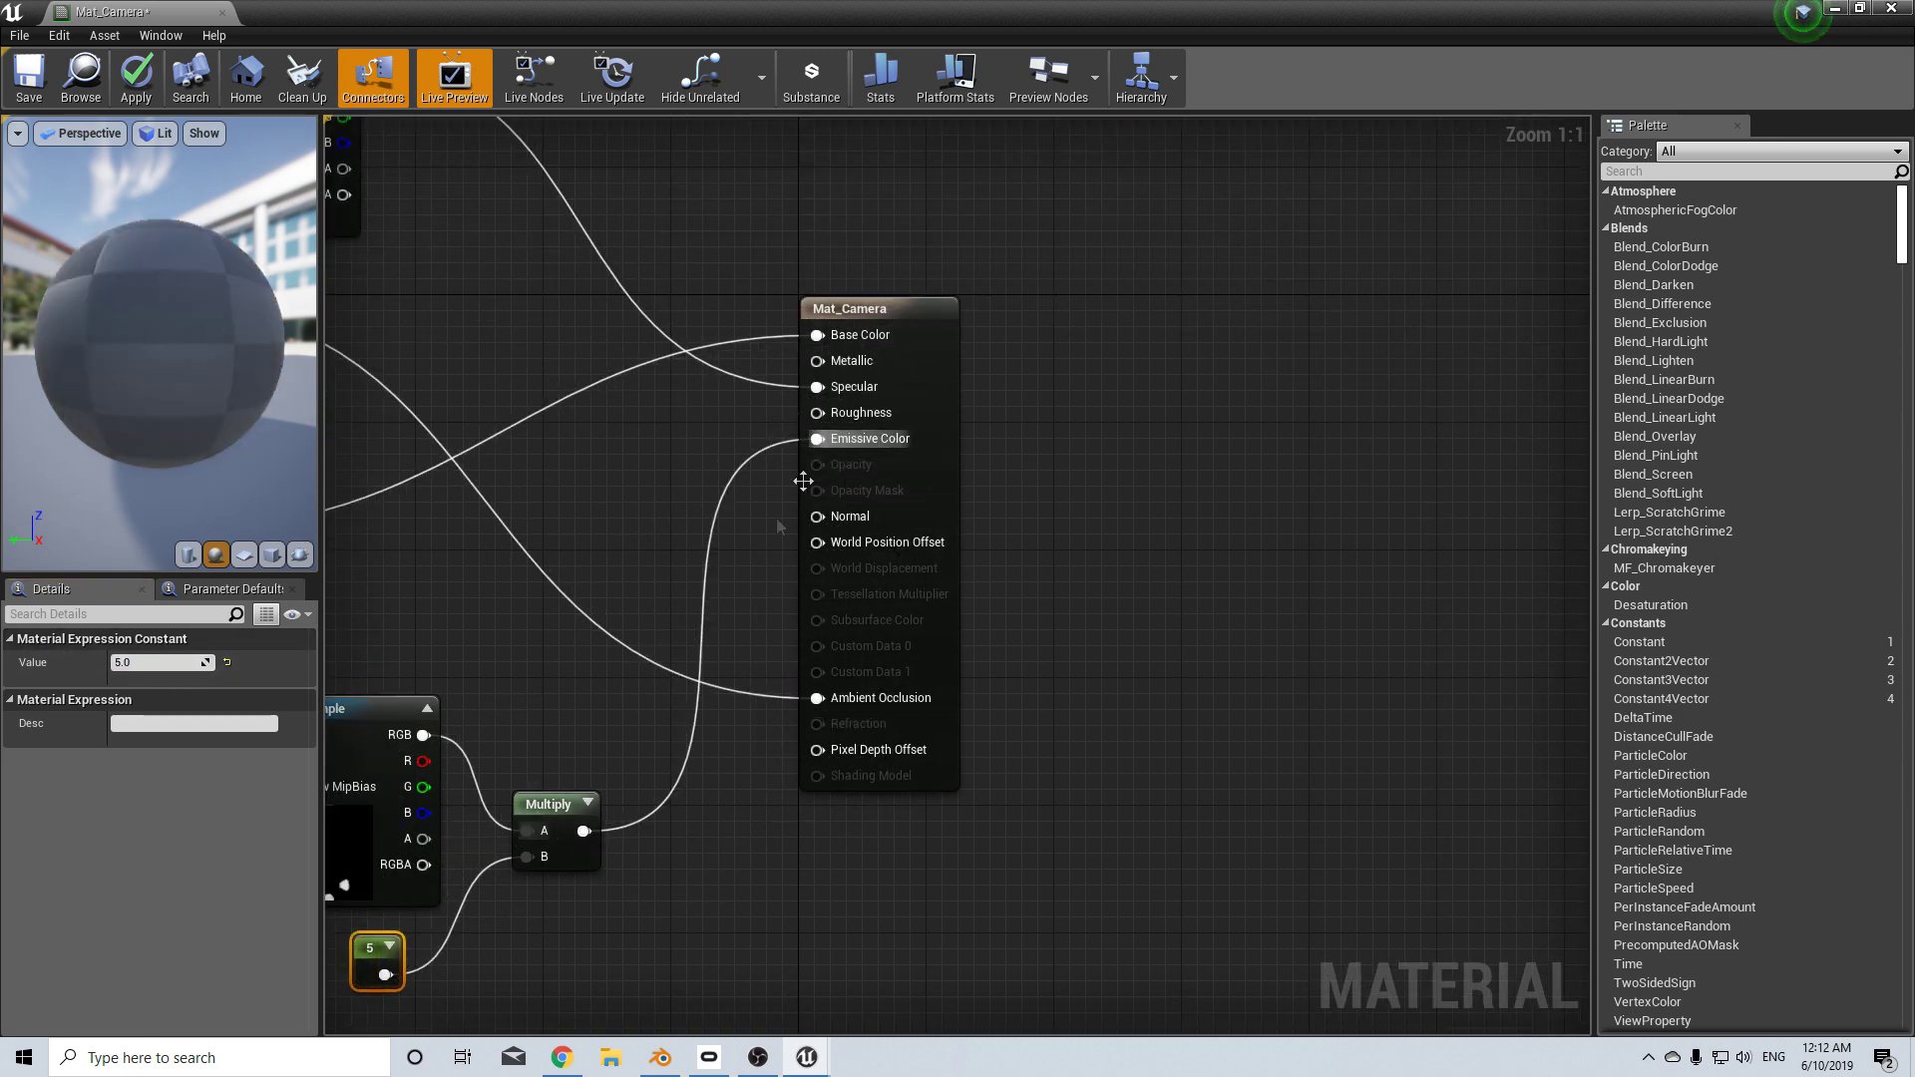
drag(181, 349, 277, 305)
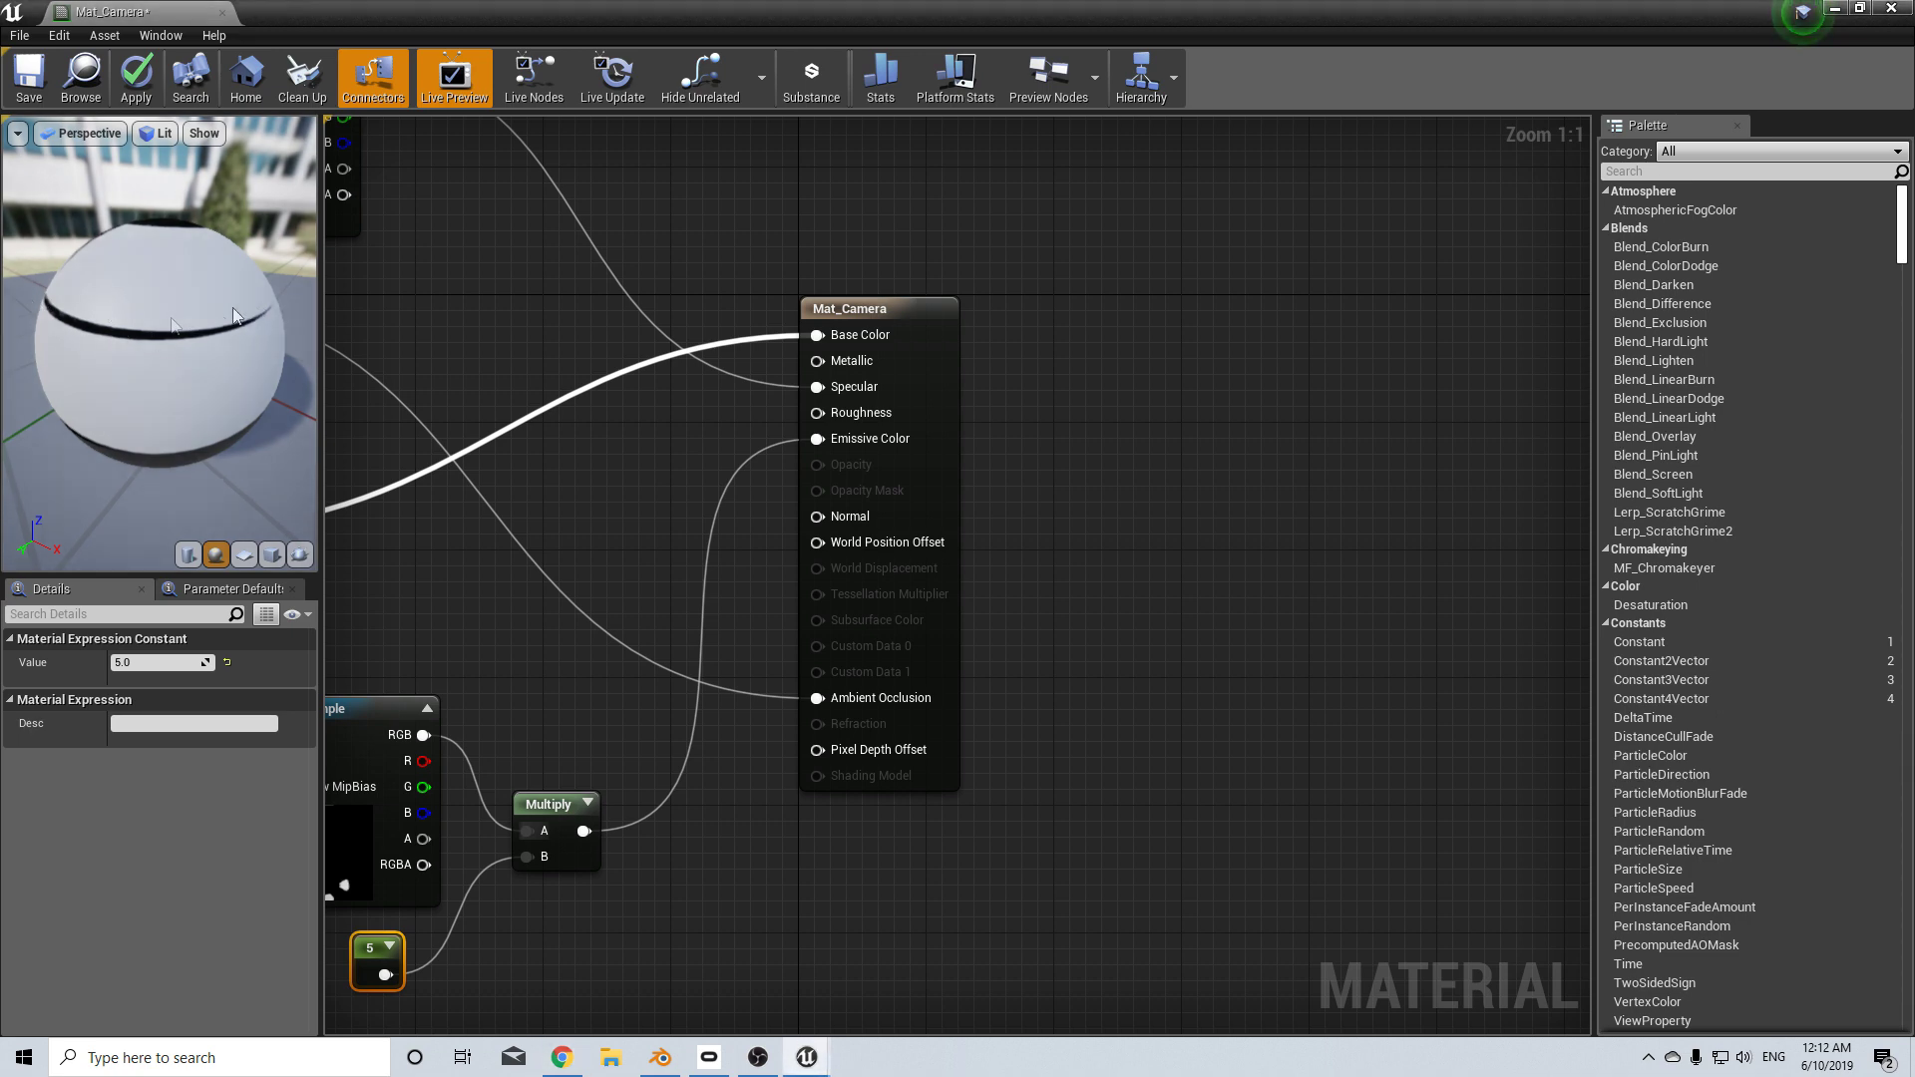
- Check the Mat_Camera emissive area in the sphere preview, then save the material and close its editor
drag(117, 337, 240, 337)
drag(92, 443, 101, 399)
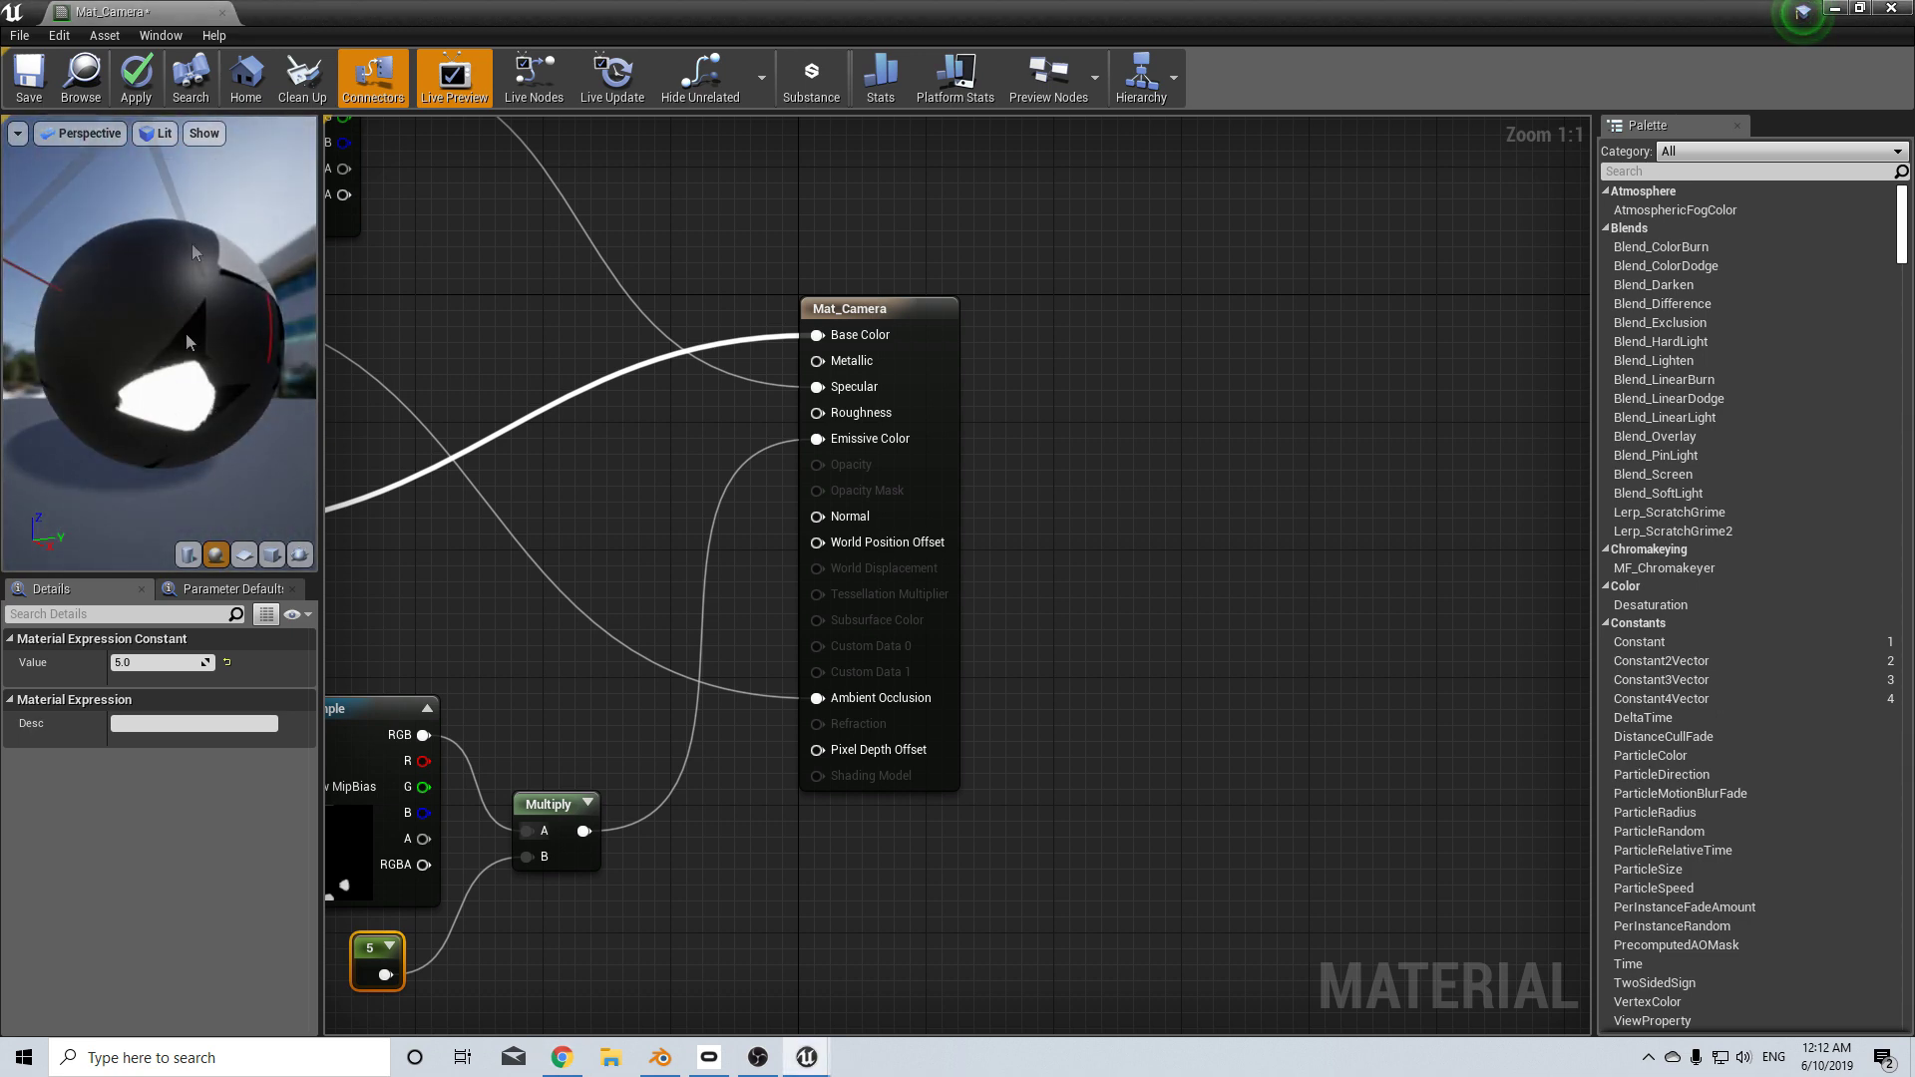
key(ctrl+s)
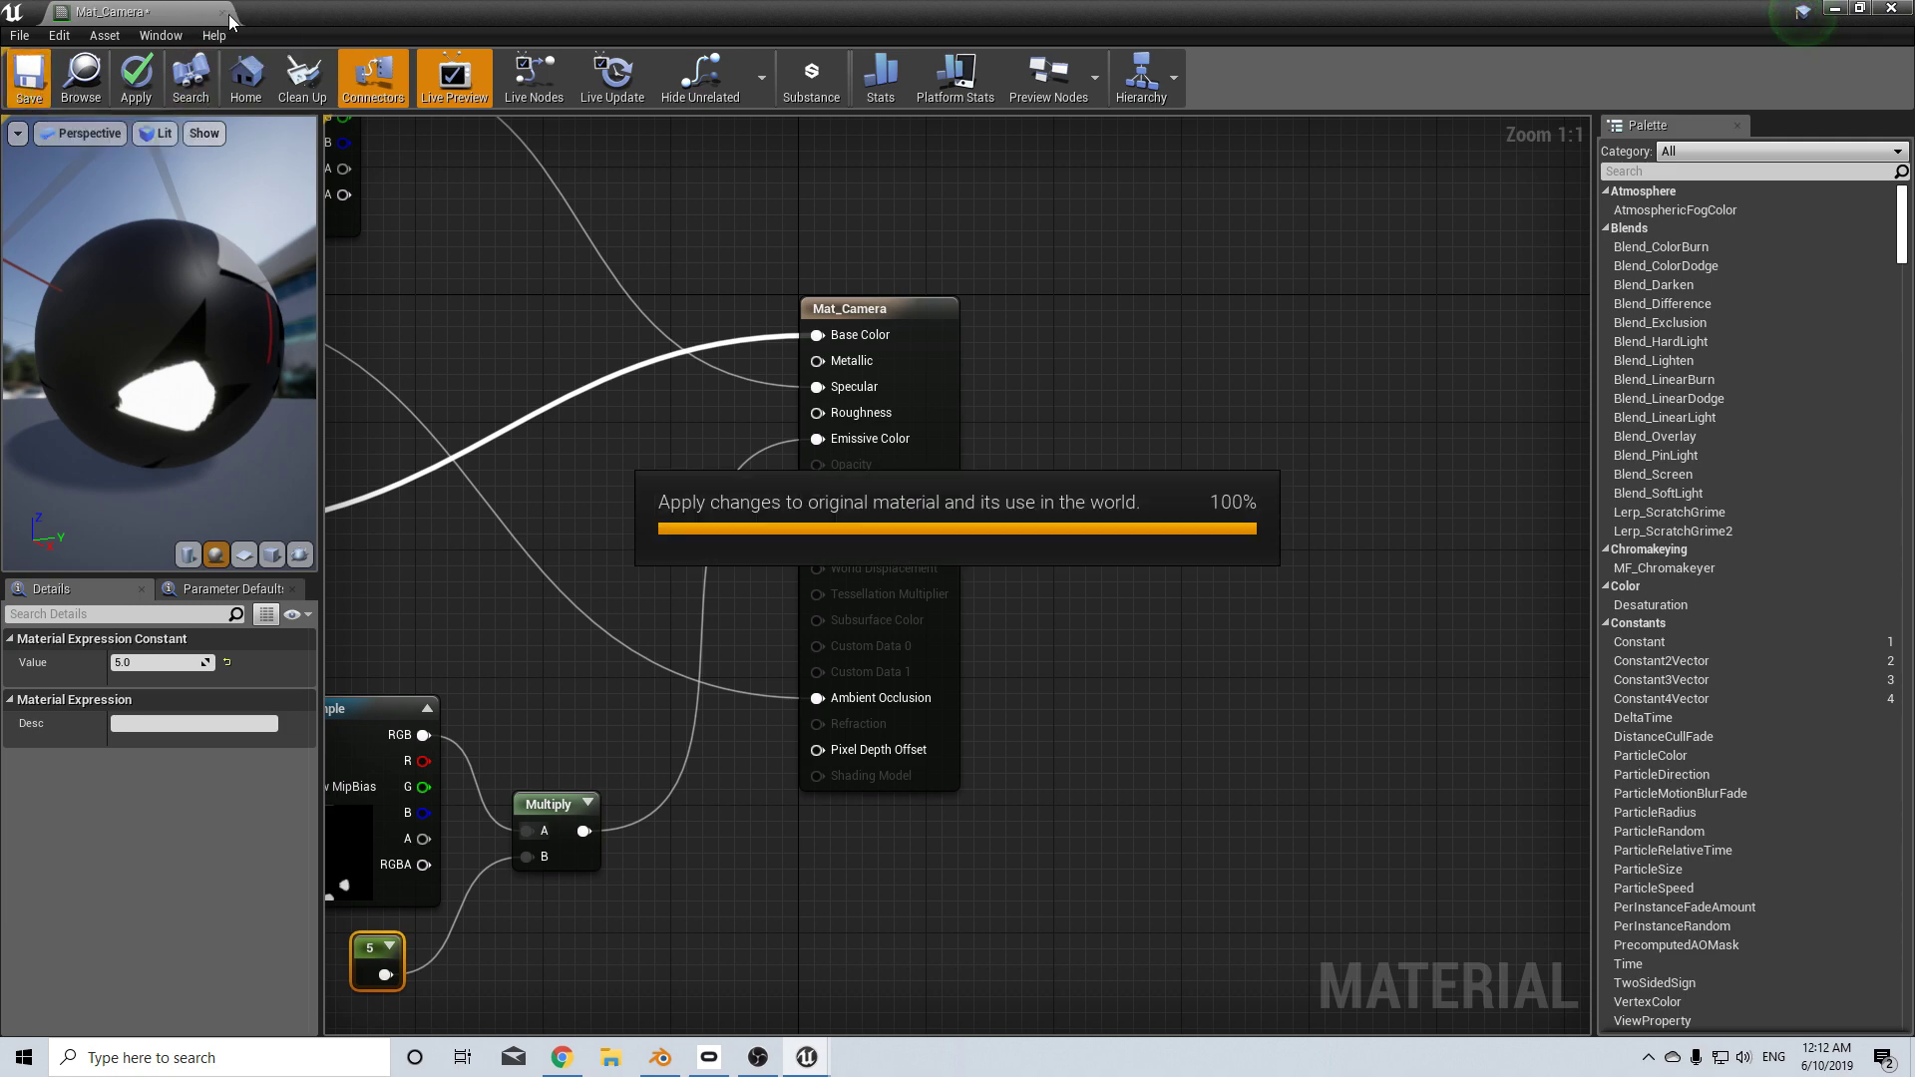
click(222, 13)
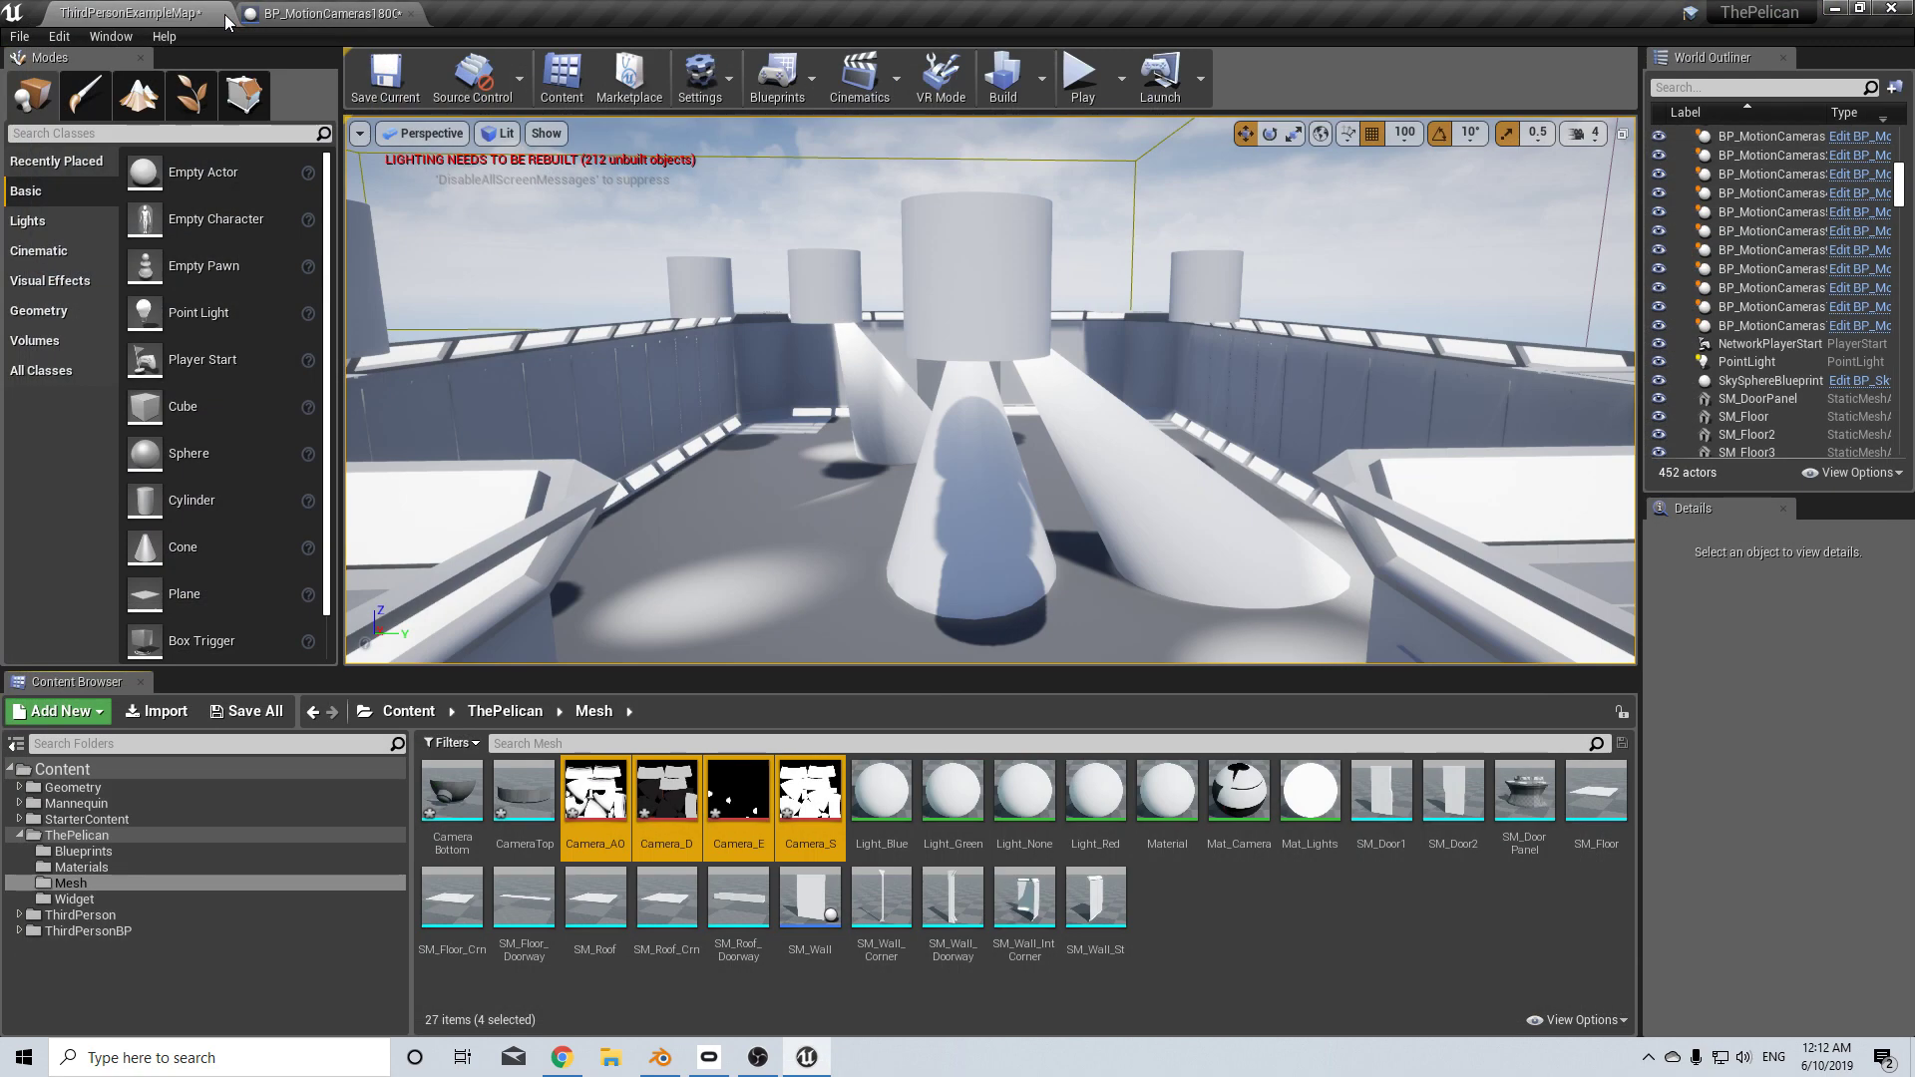
- Open the blueprint of the nearest motion camera in the level and show its cylinder in the blueprint's 3D view
click(987, 320)
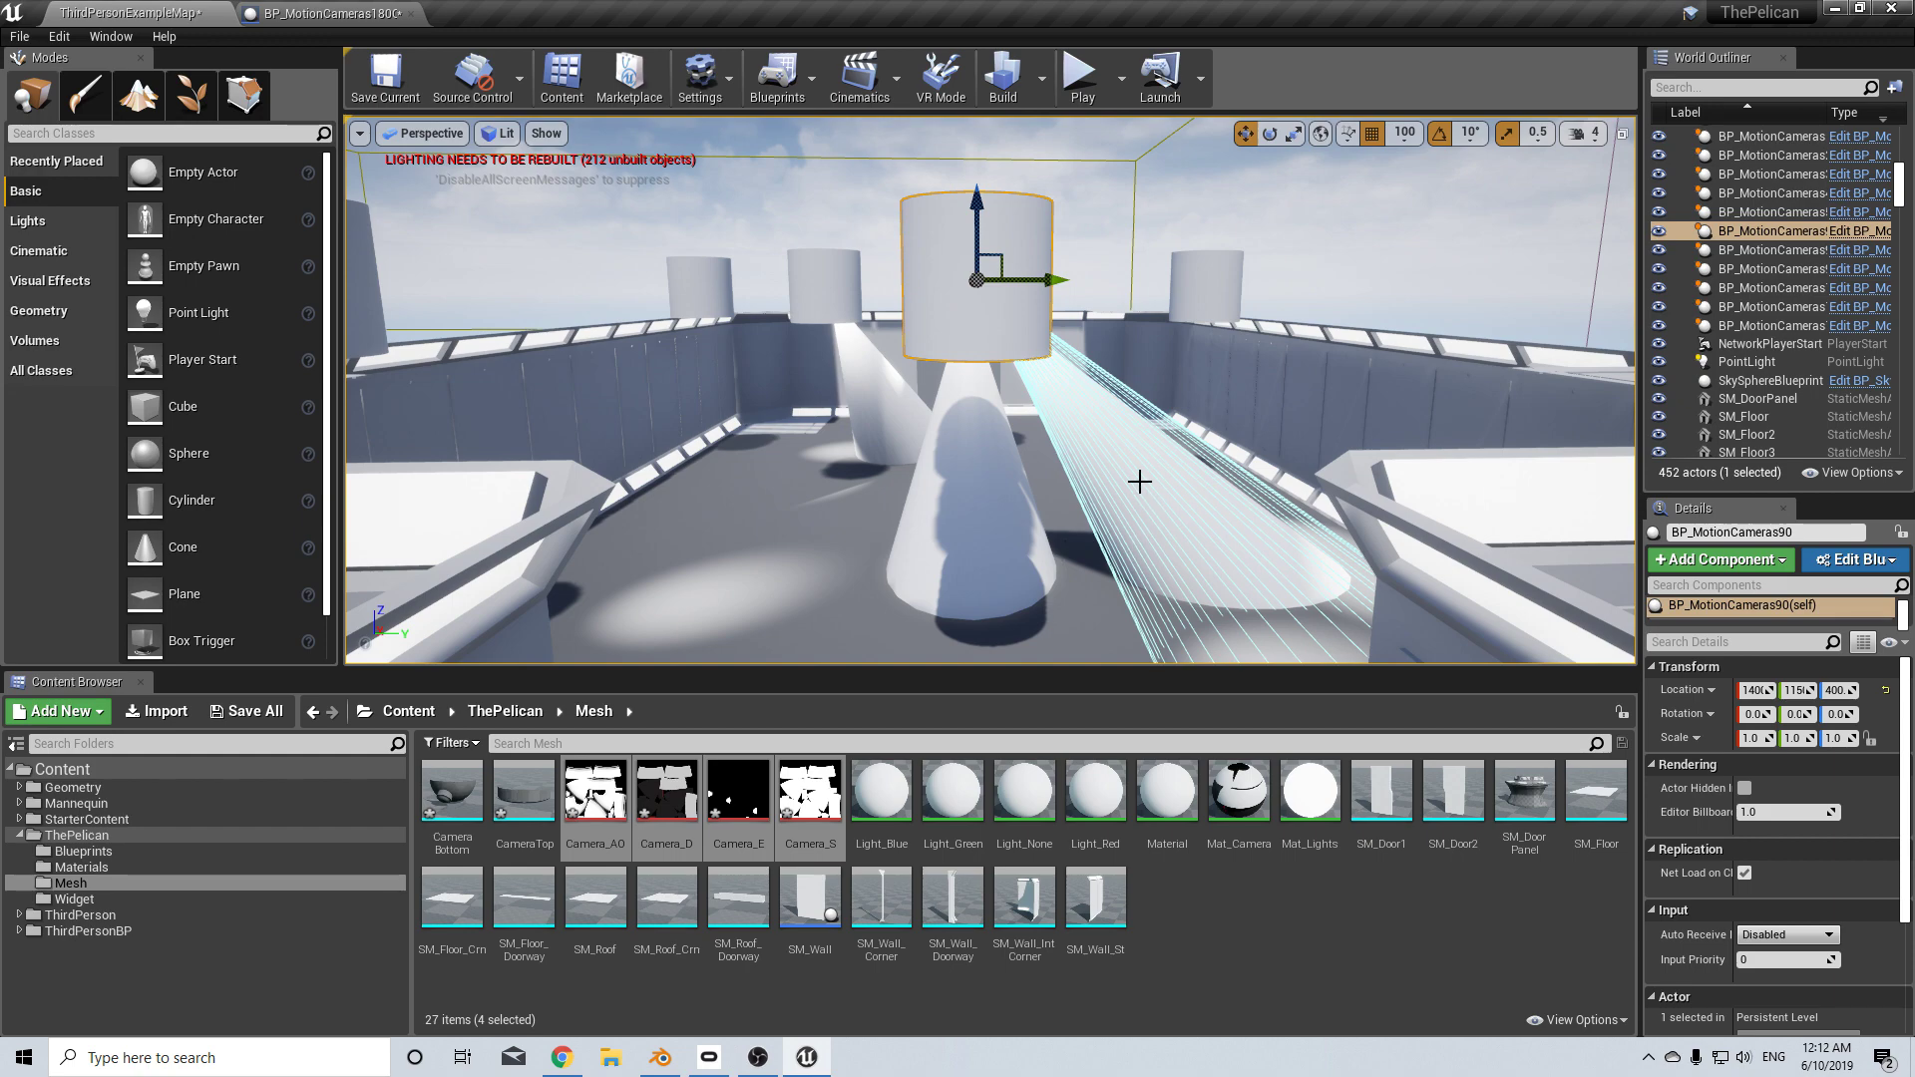
click(1852, 234)
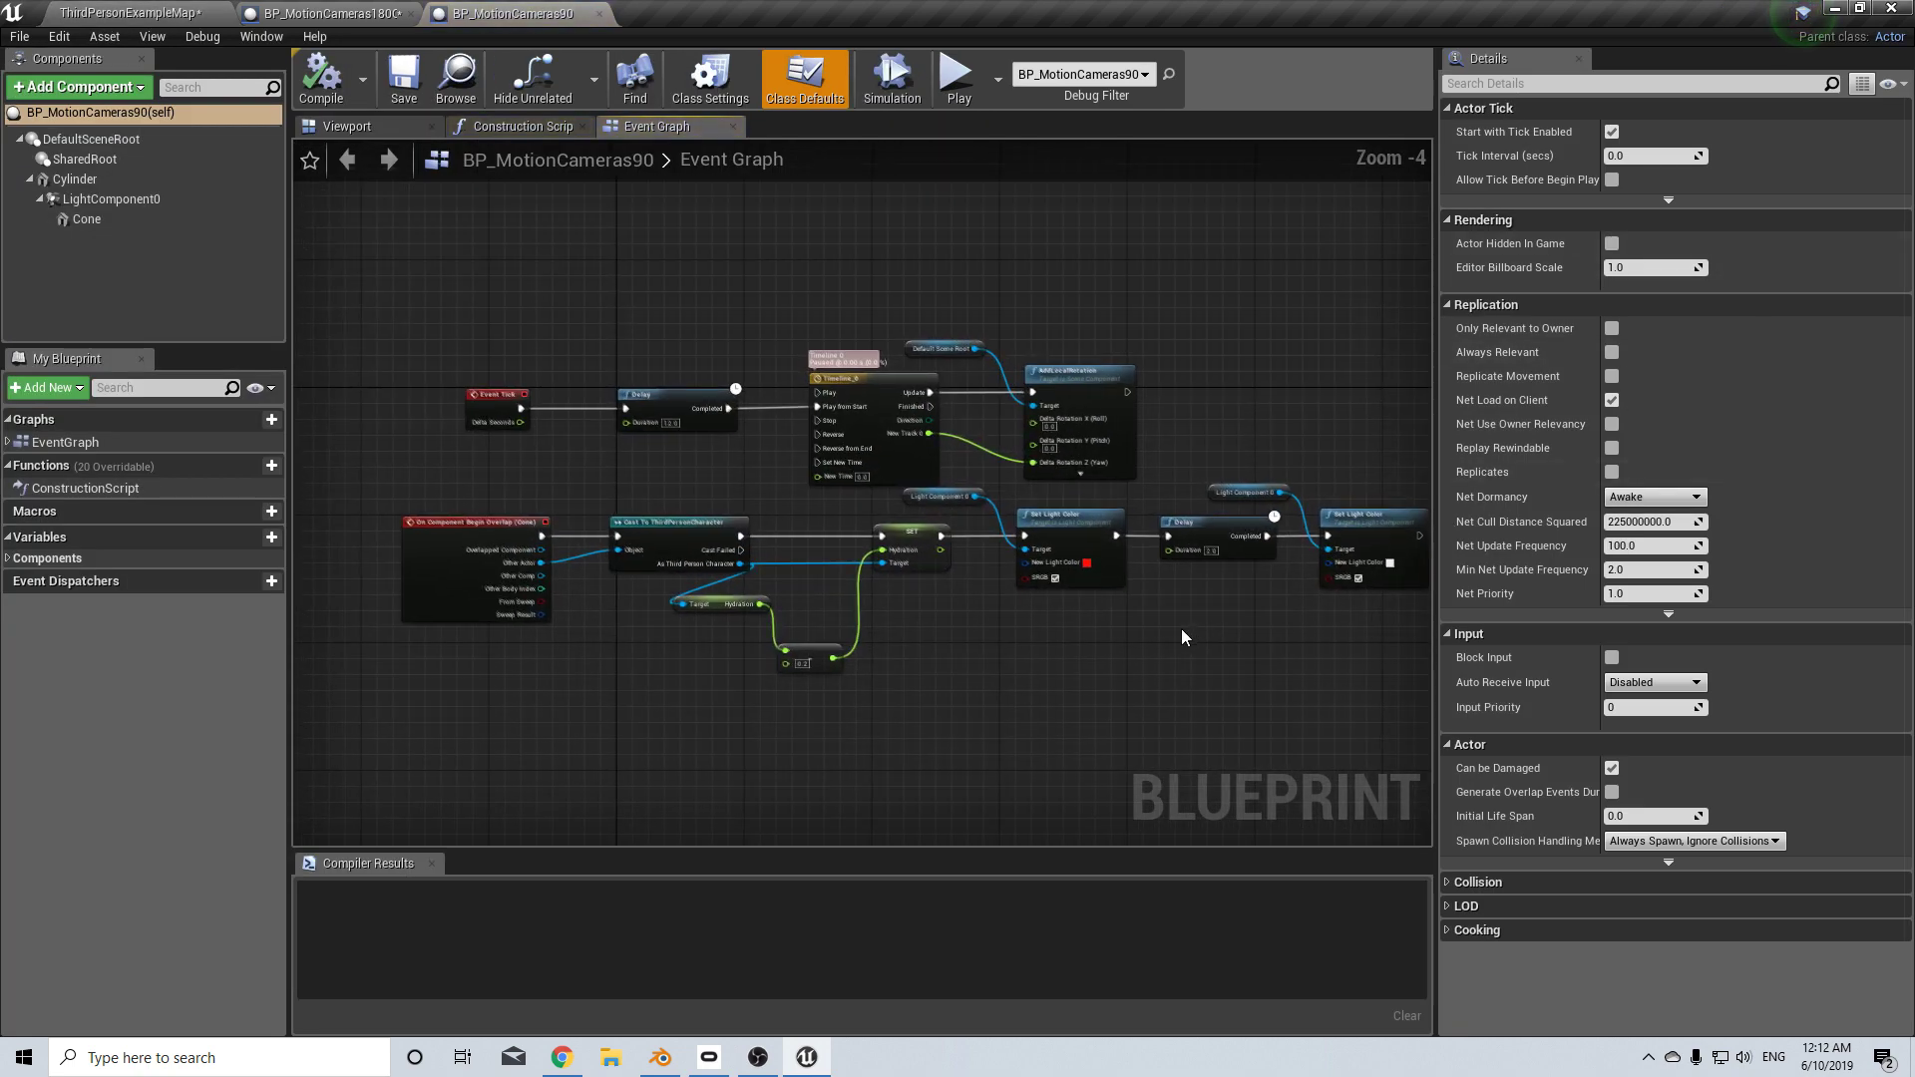
click(393, 127)
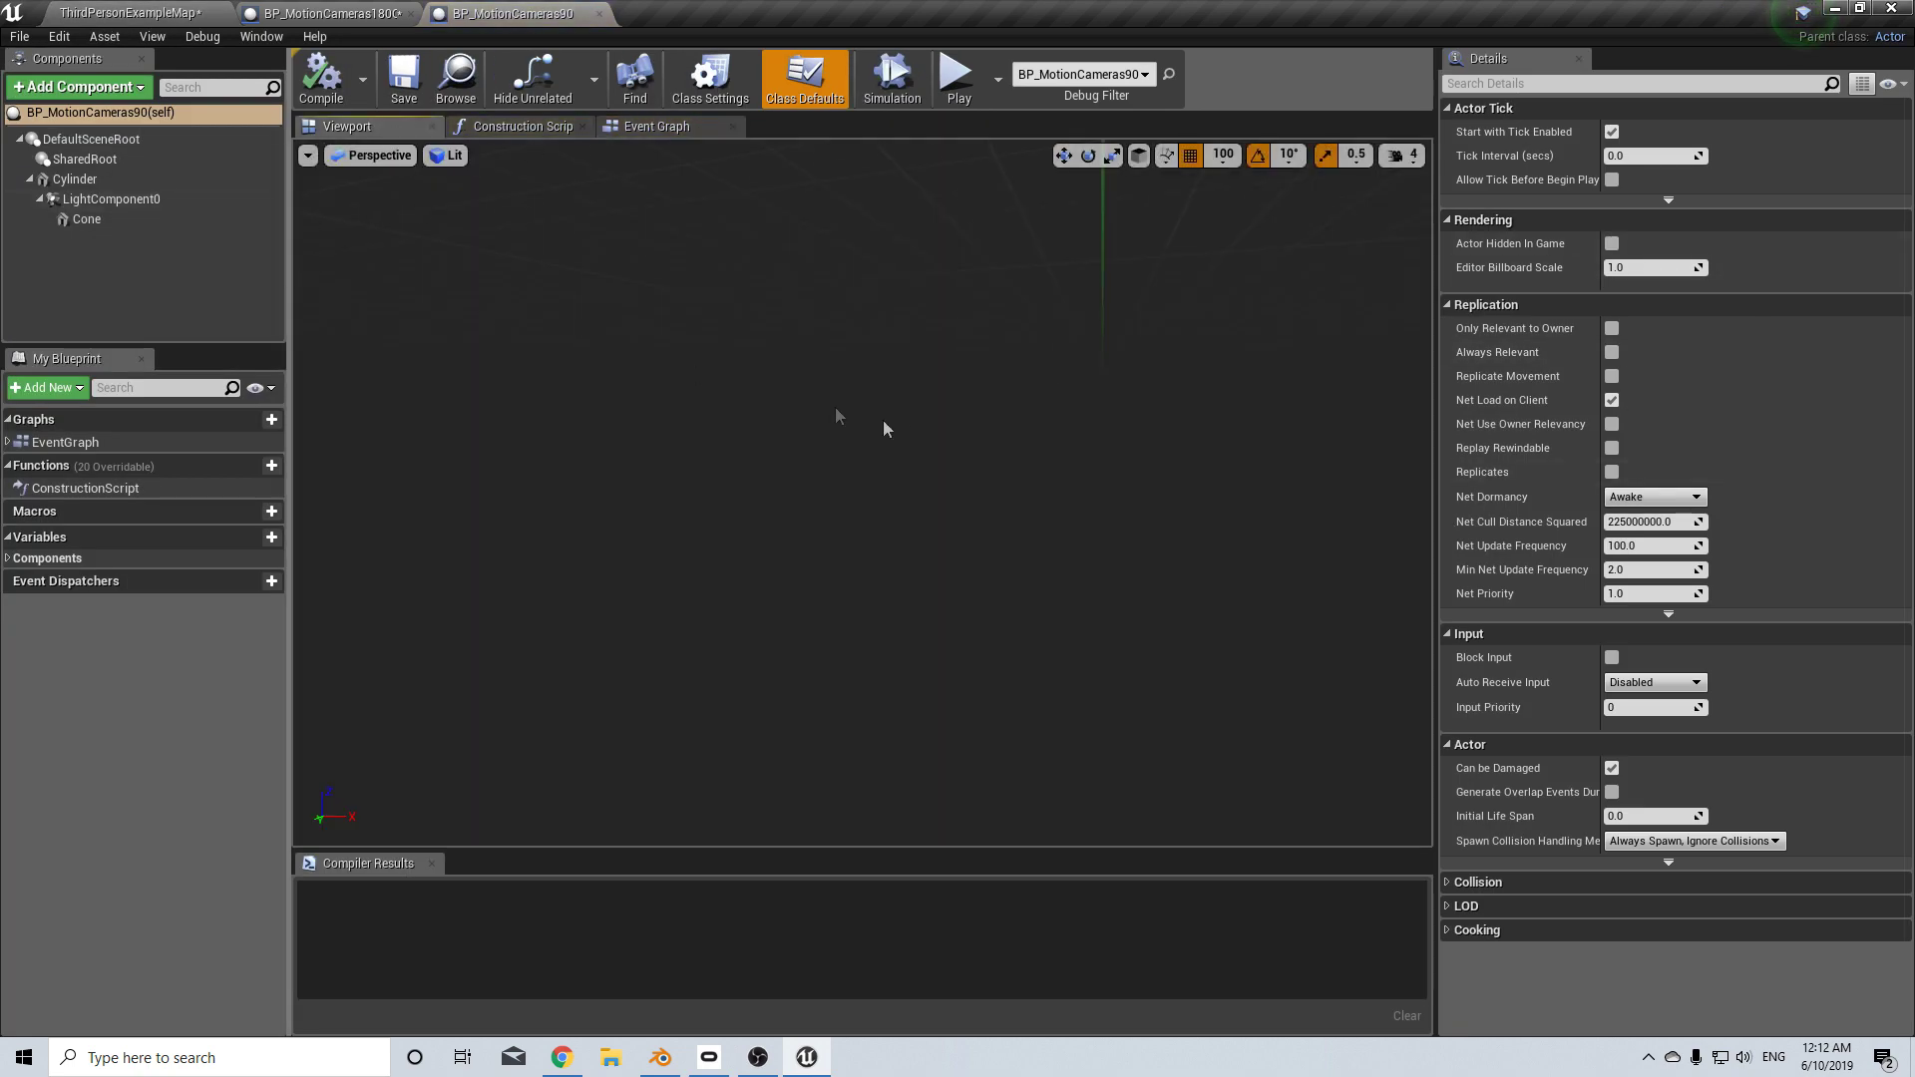
right_drag(884, 429, 898, 359)
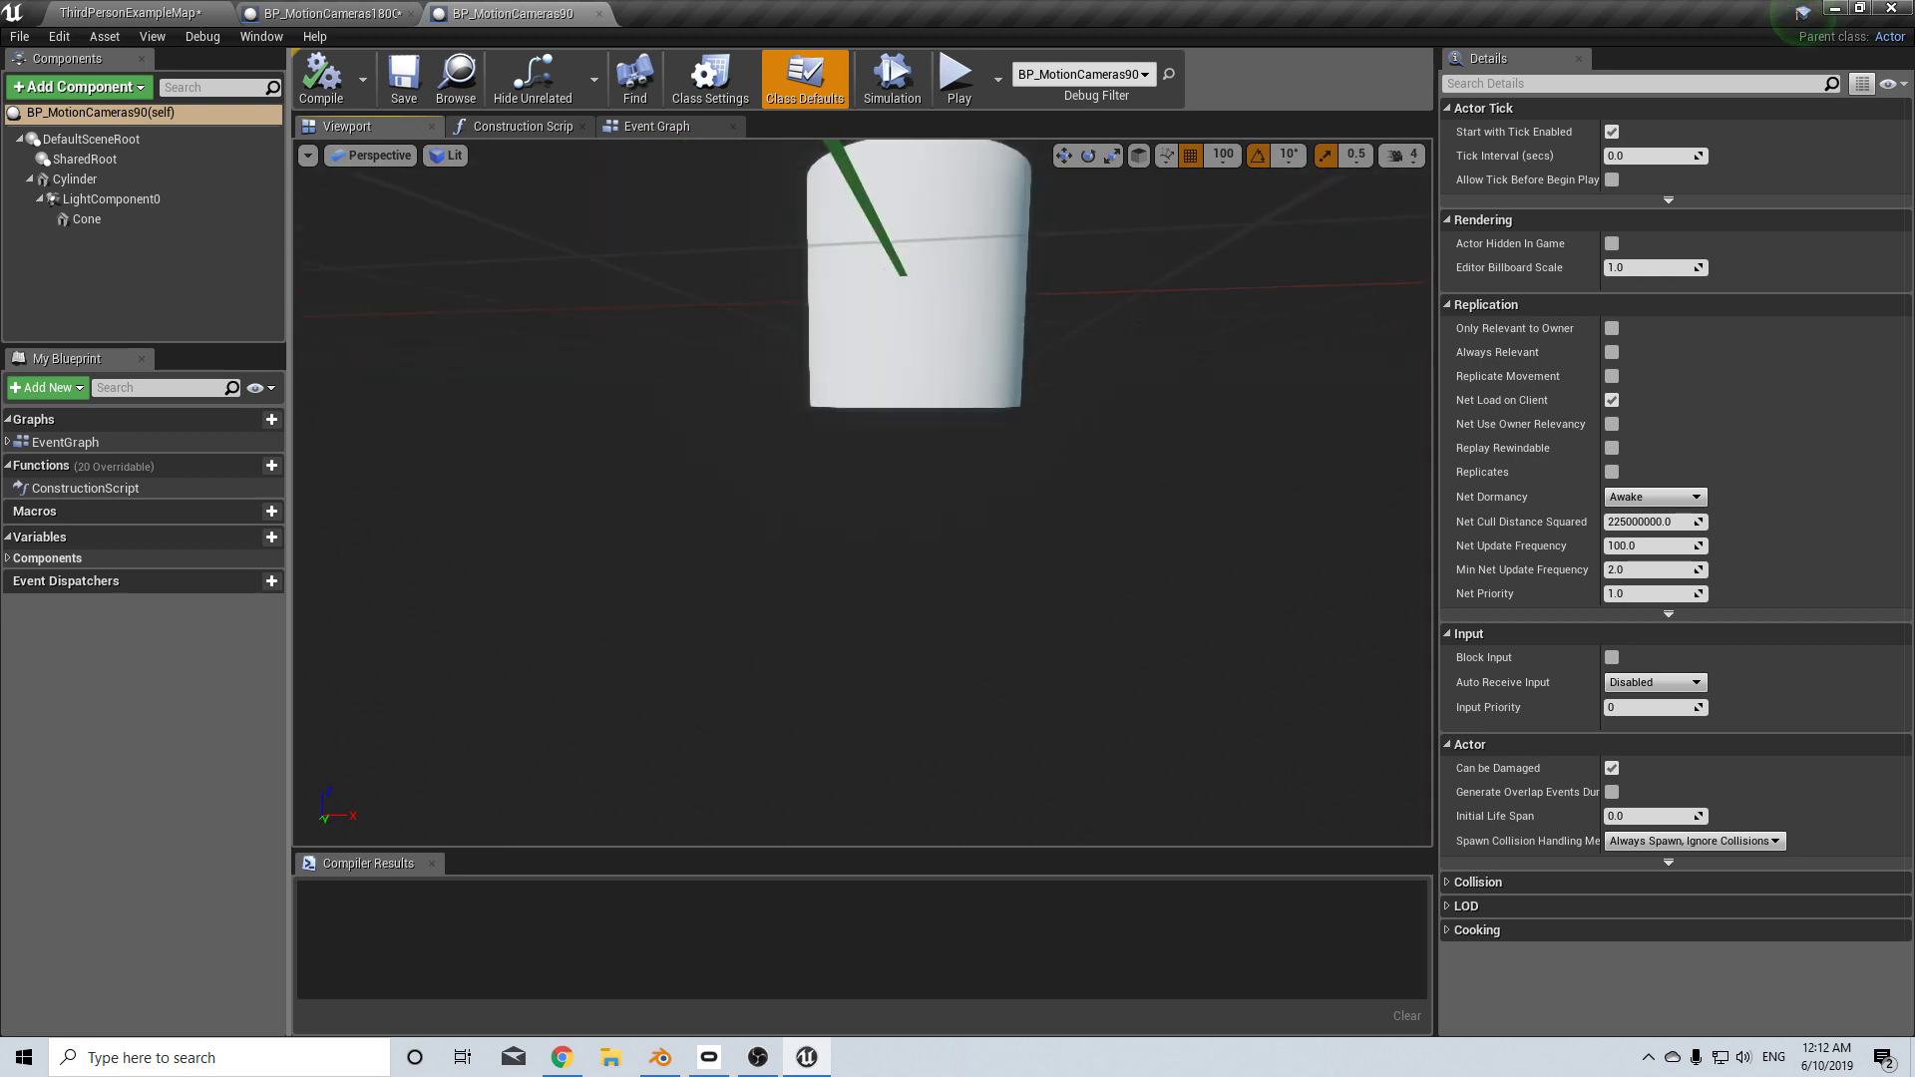
drag(878, 389, 878, 419)
- Duplicate the Cylinder component and parent the original Cylinder, with its light and cone, under the copy
click(71, 179)
right_click(78, 177)
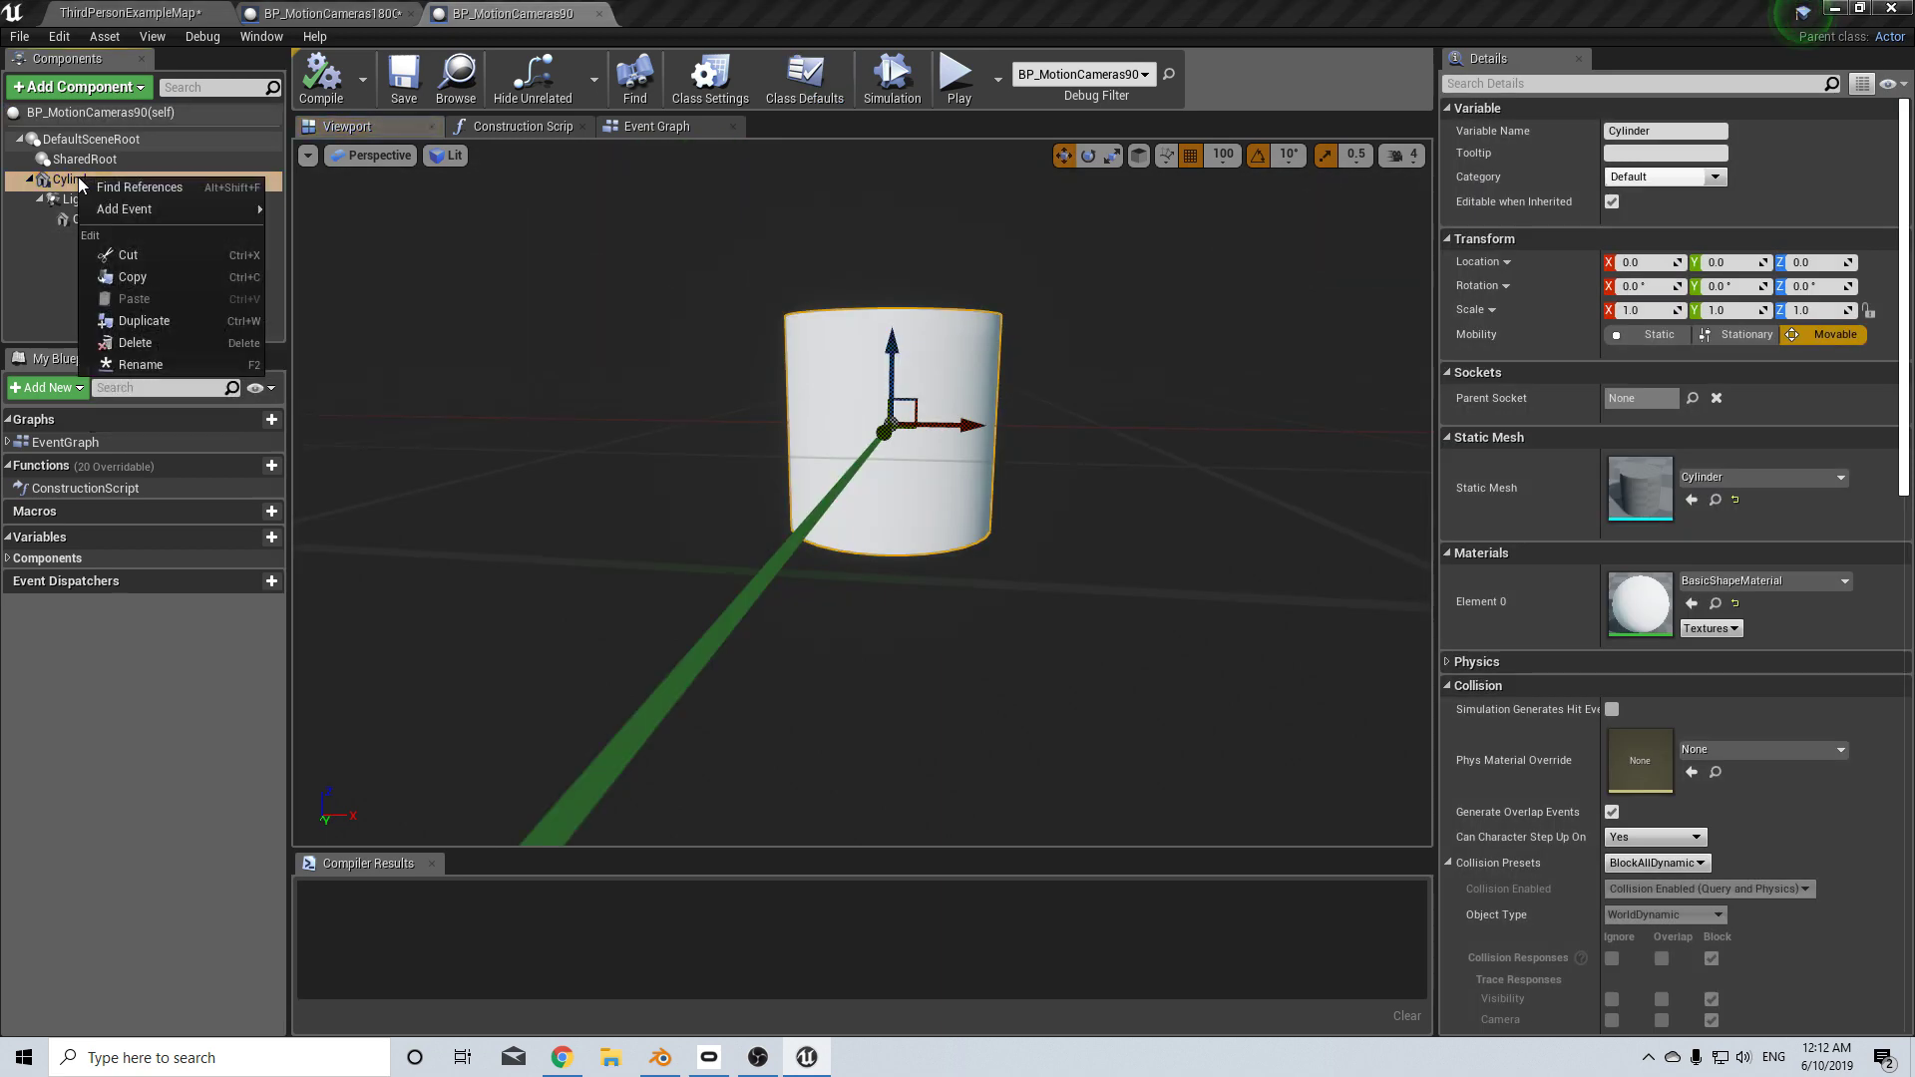
click(184, 319)
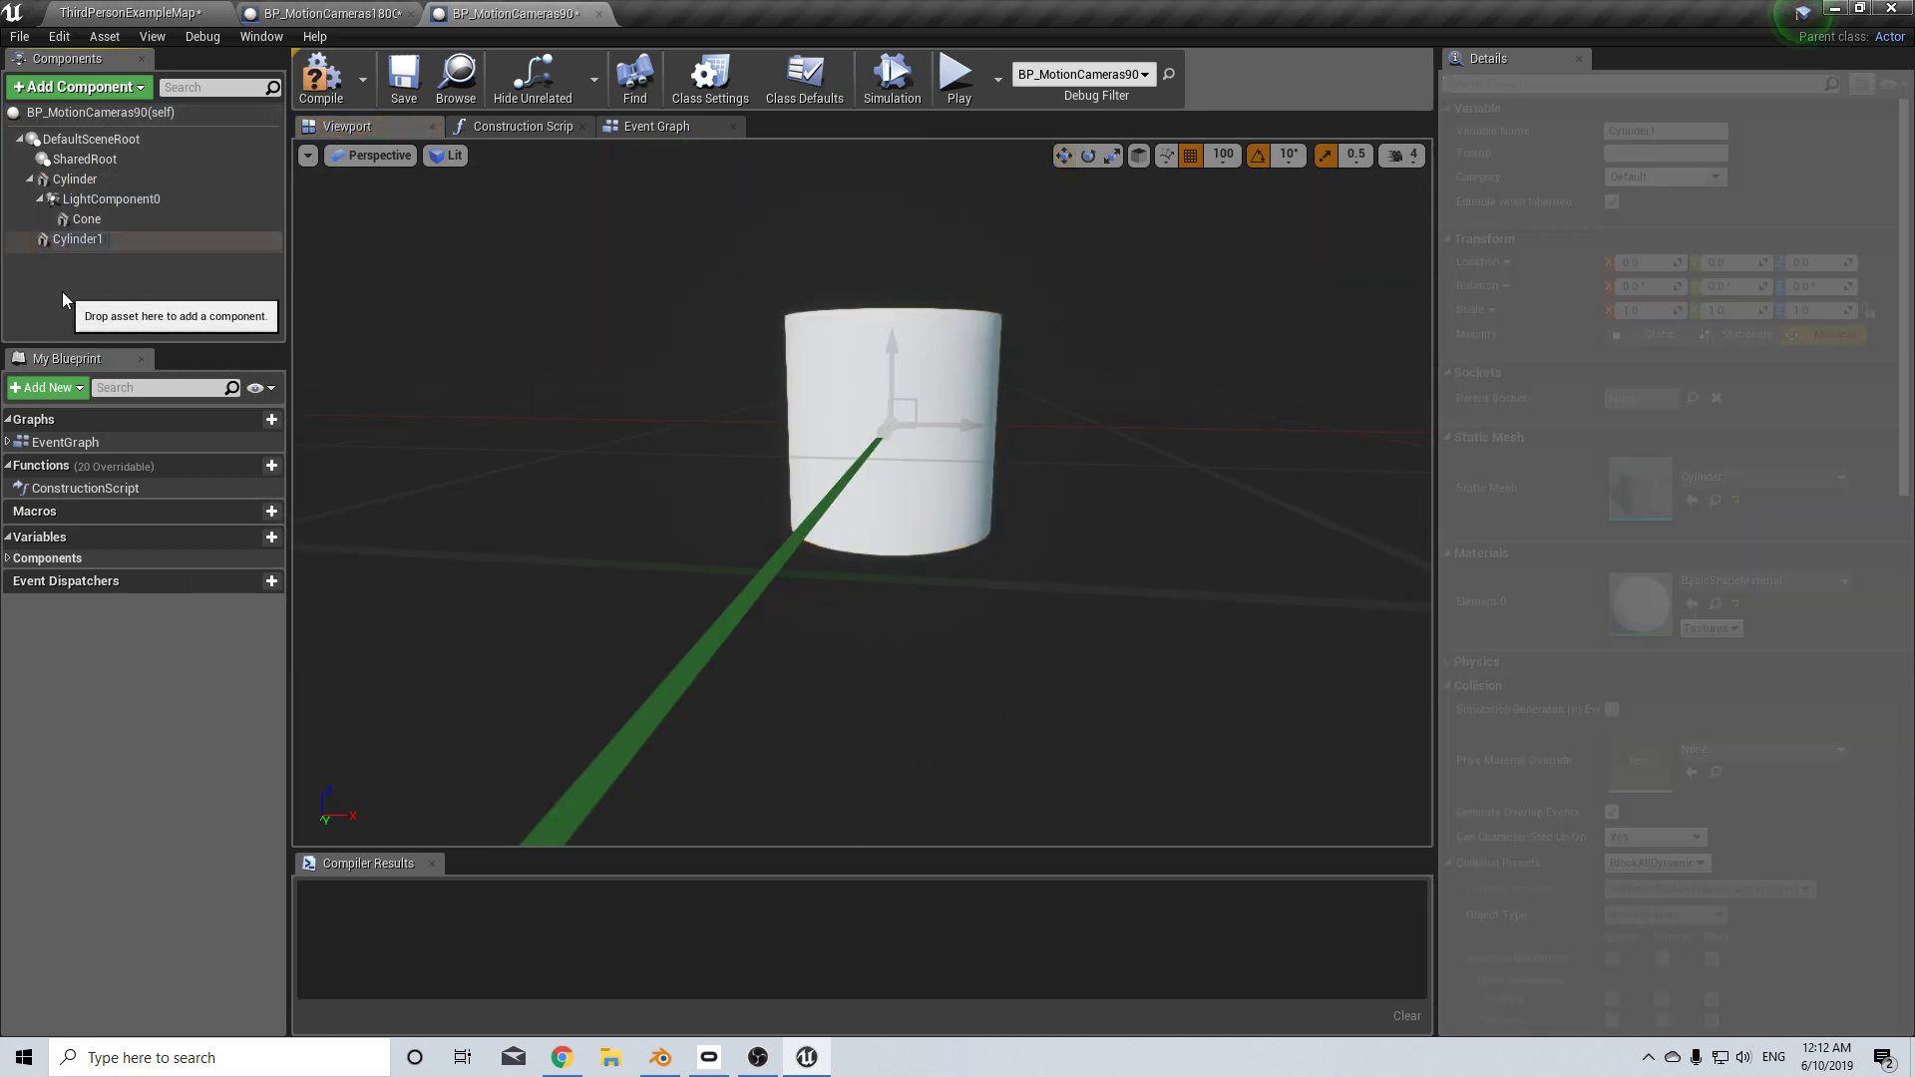
drag(74, 180, 71, 243)
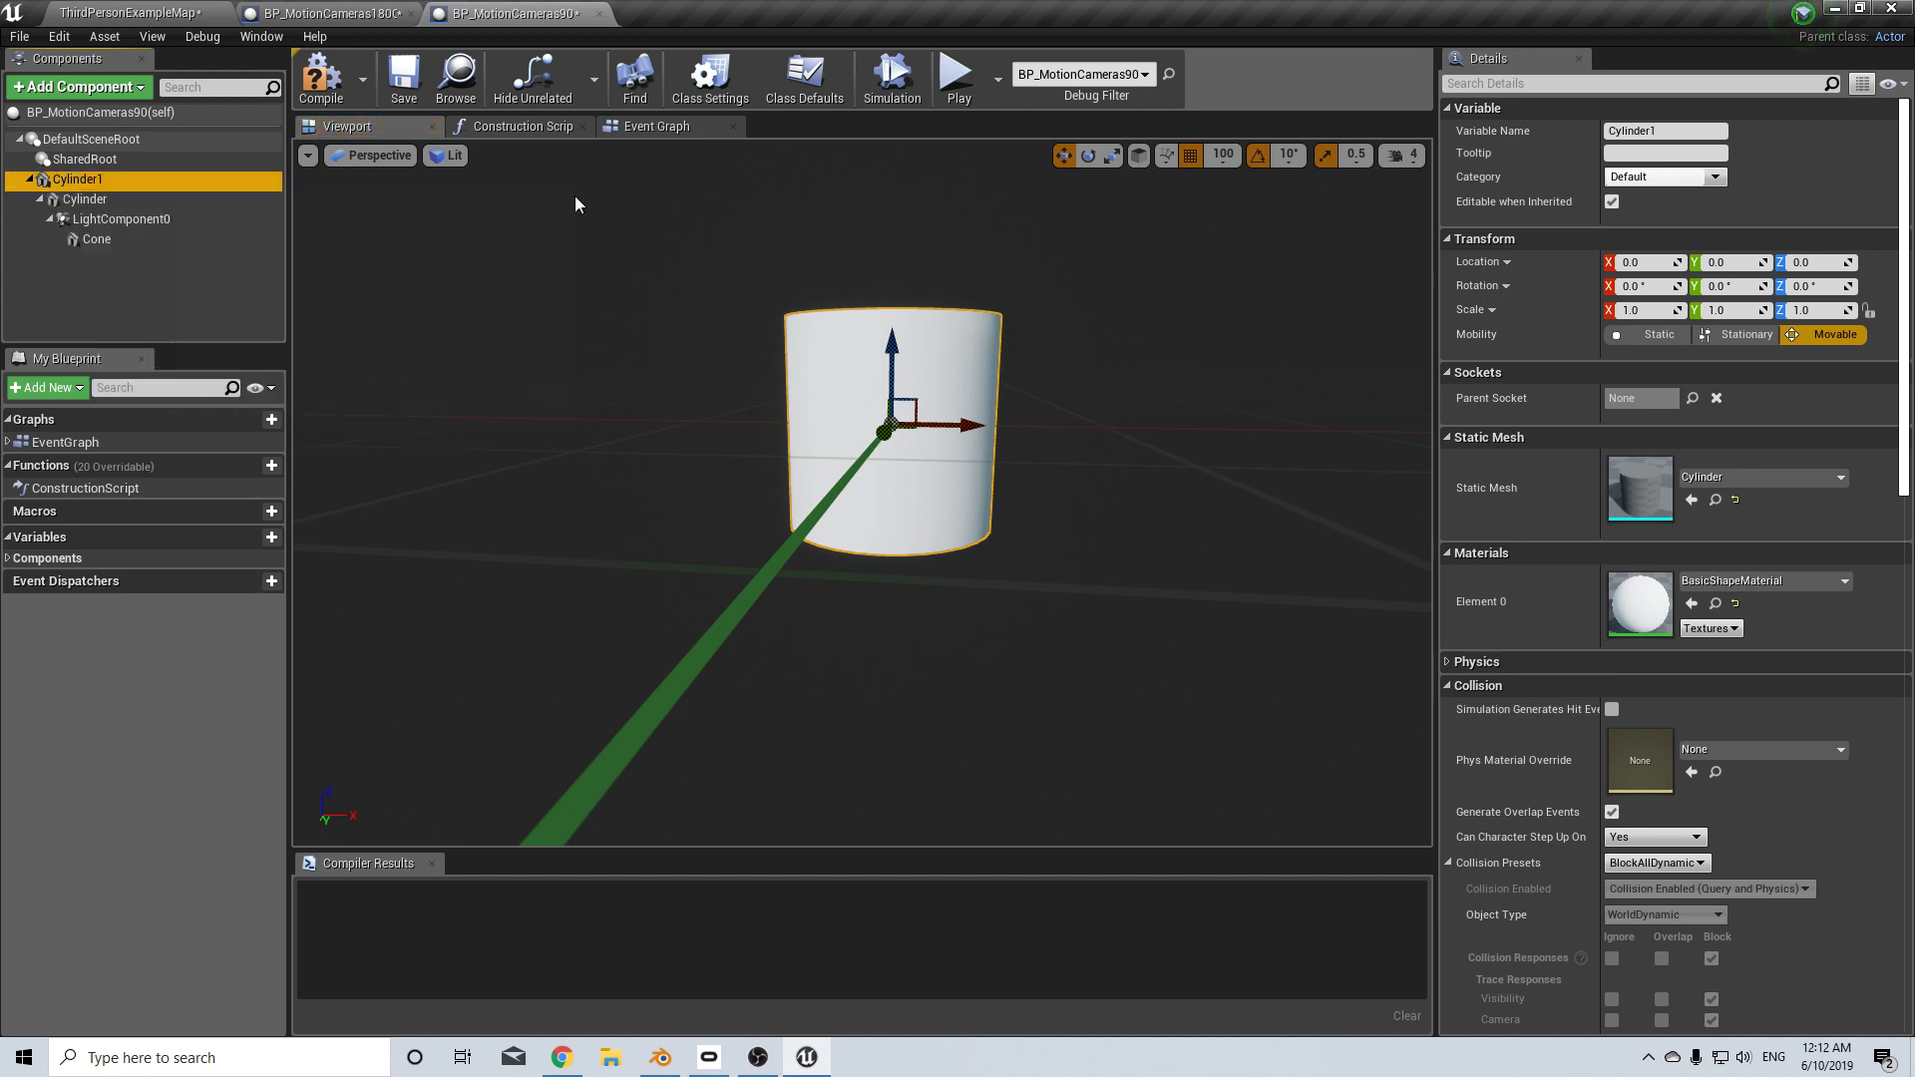
- Set the static mesh of the Cylinder1 component to CameraTop
click(1715, 478)
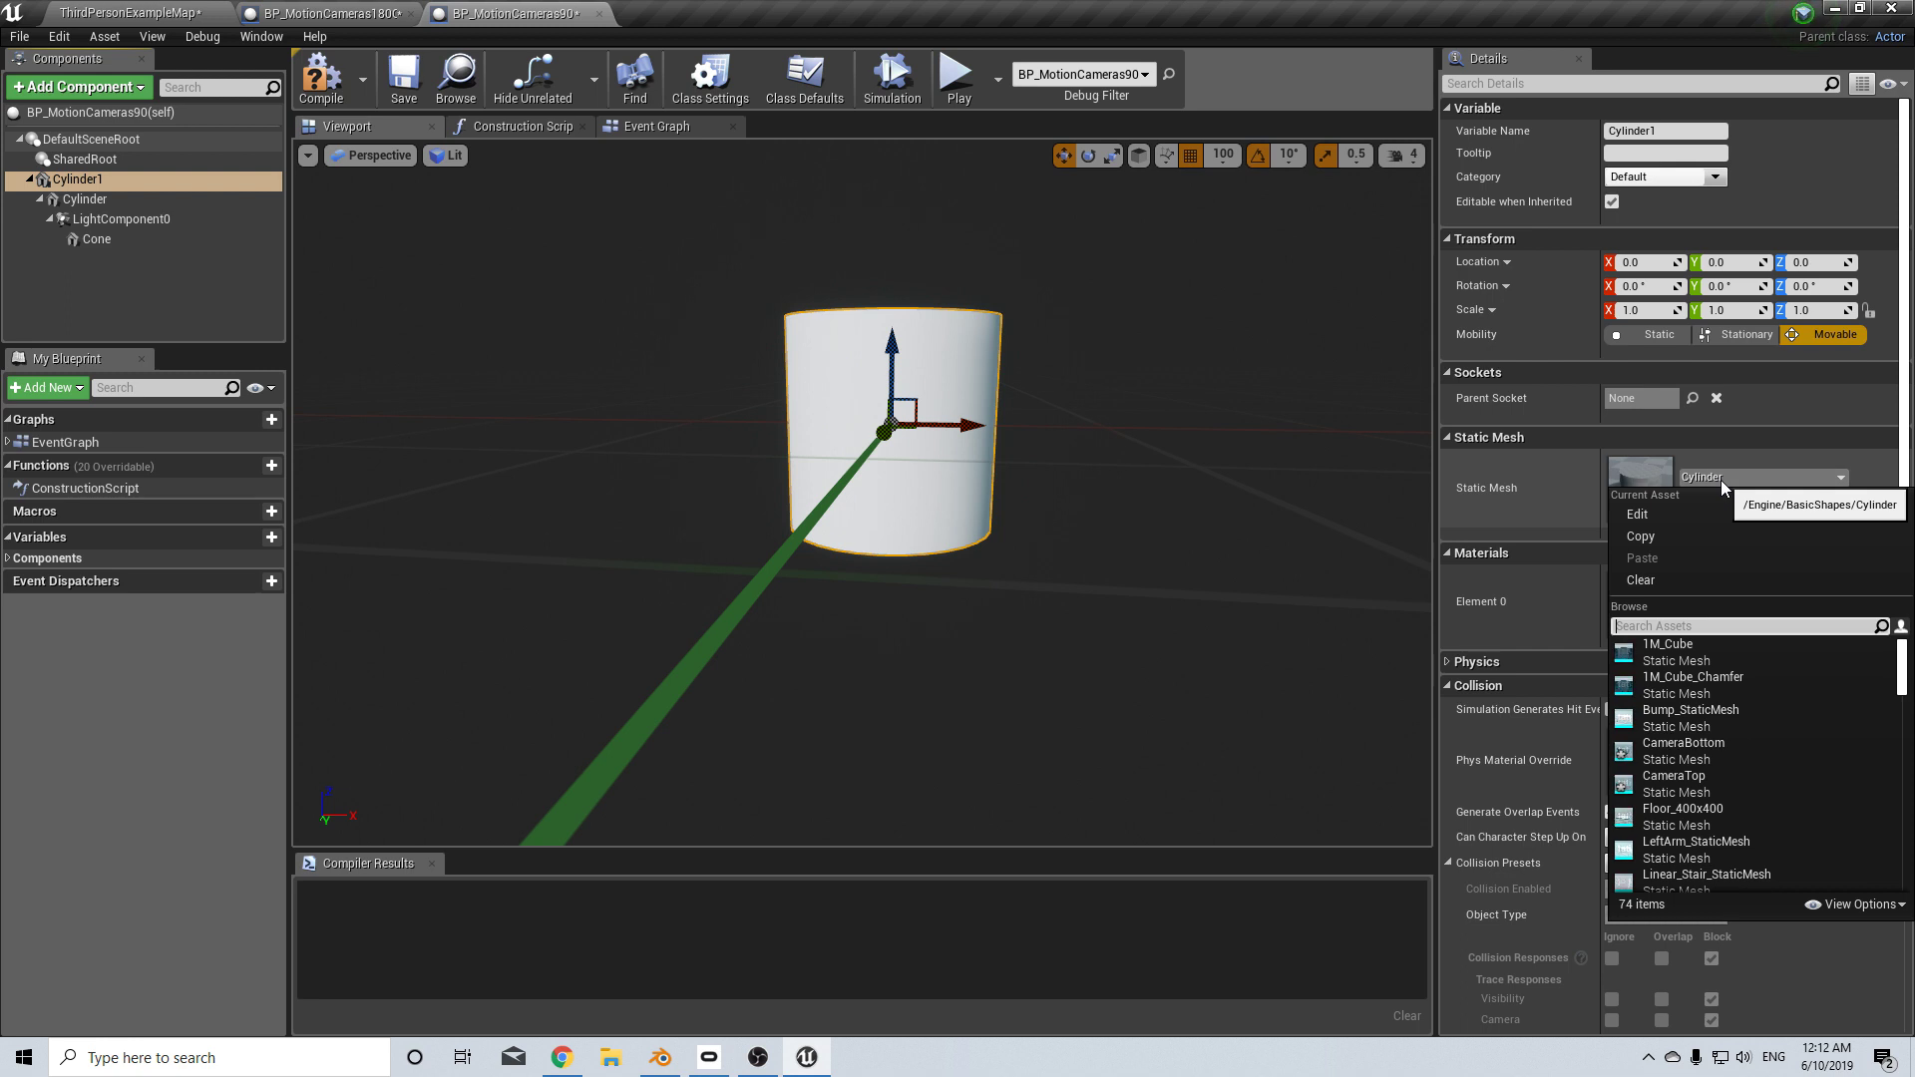
text(camera)
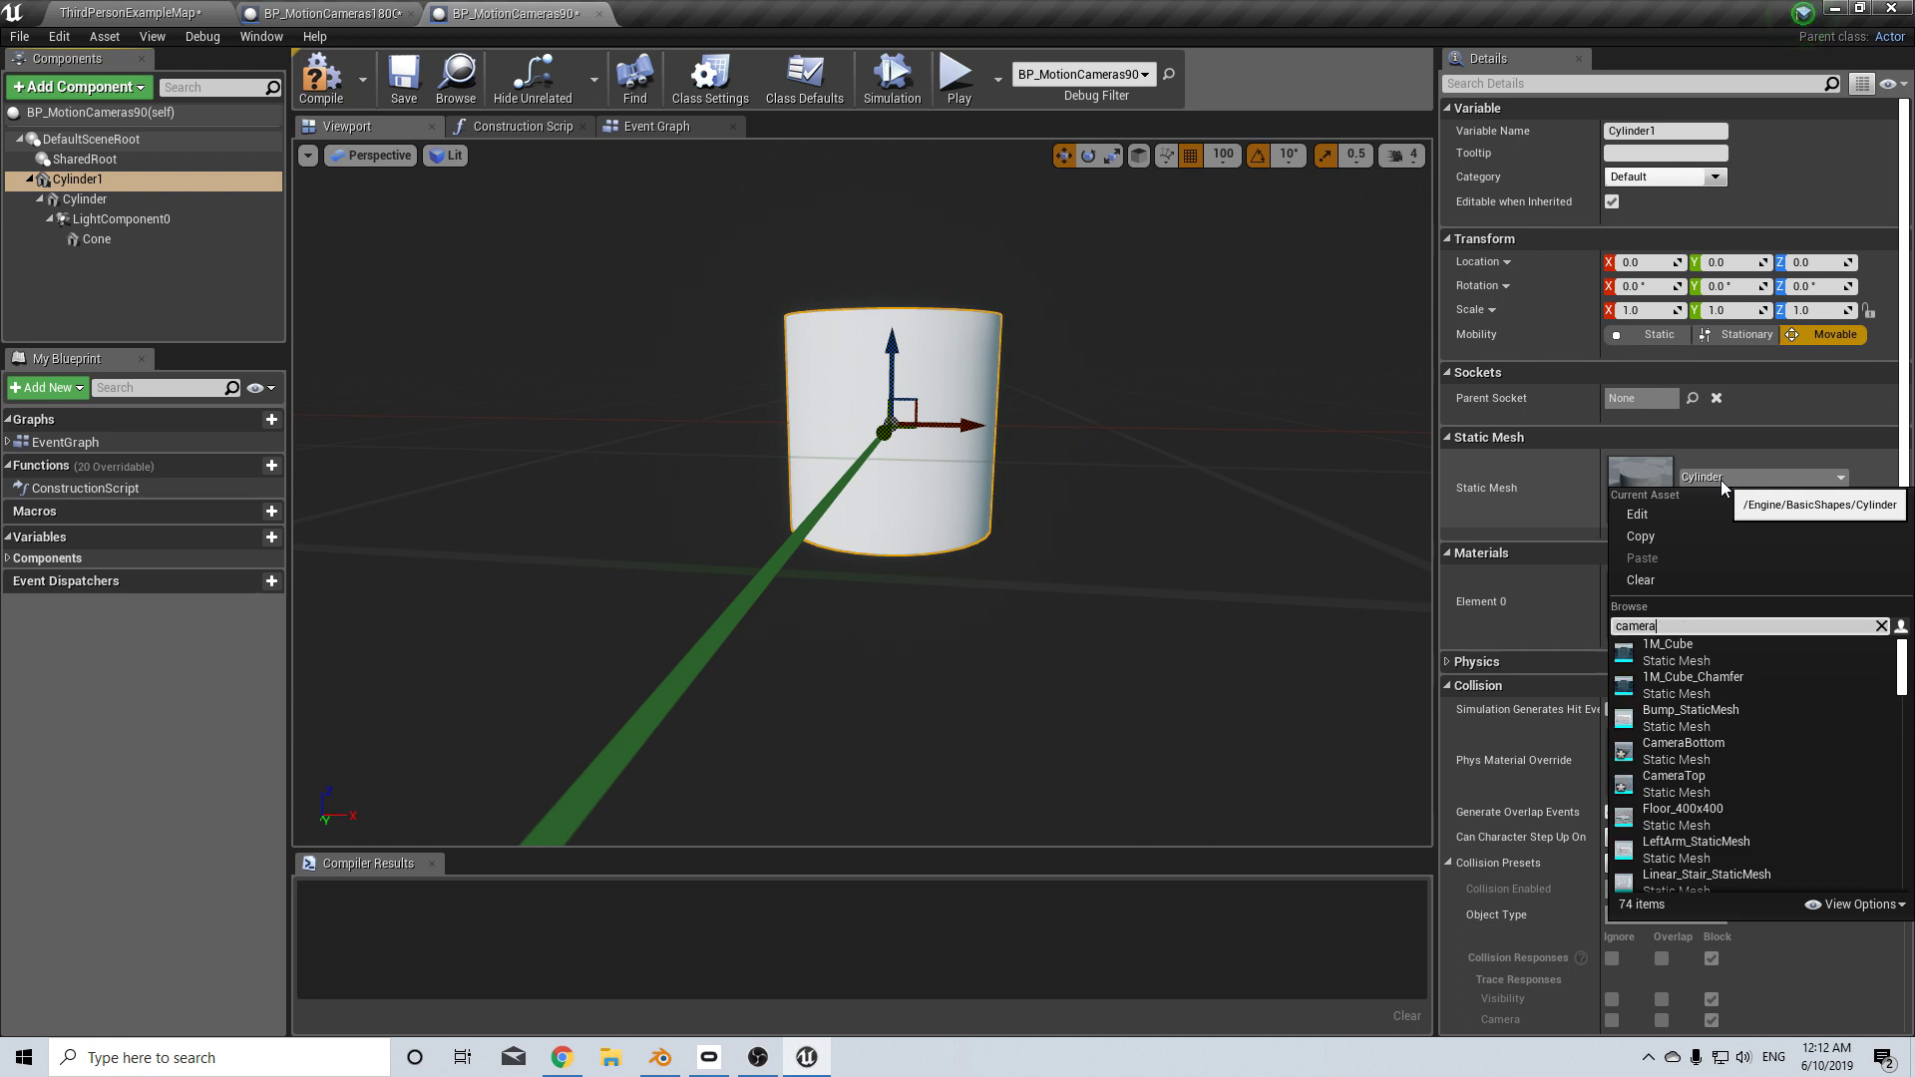
click(1776, 680)
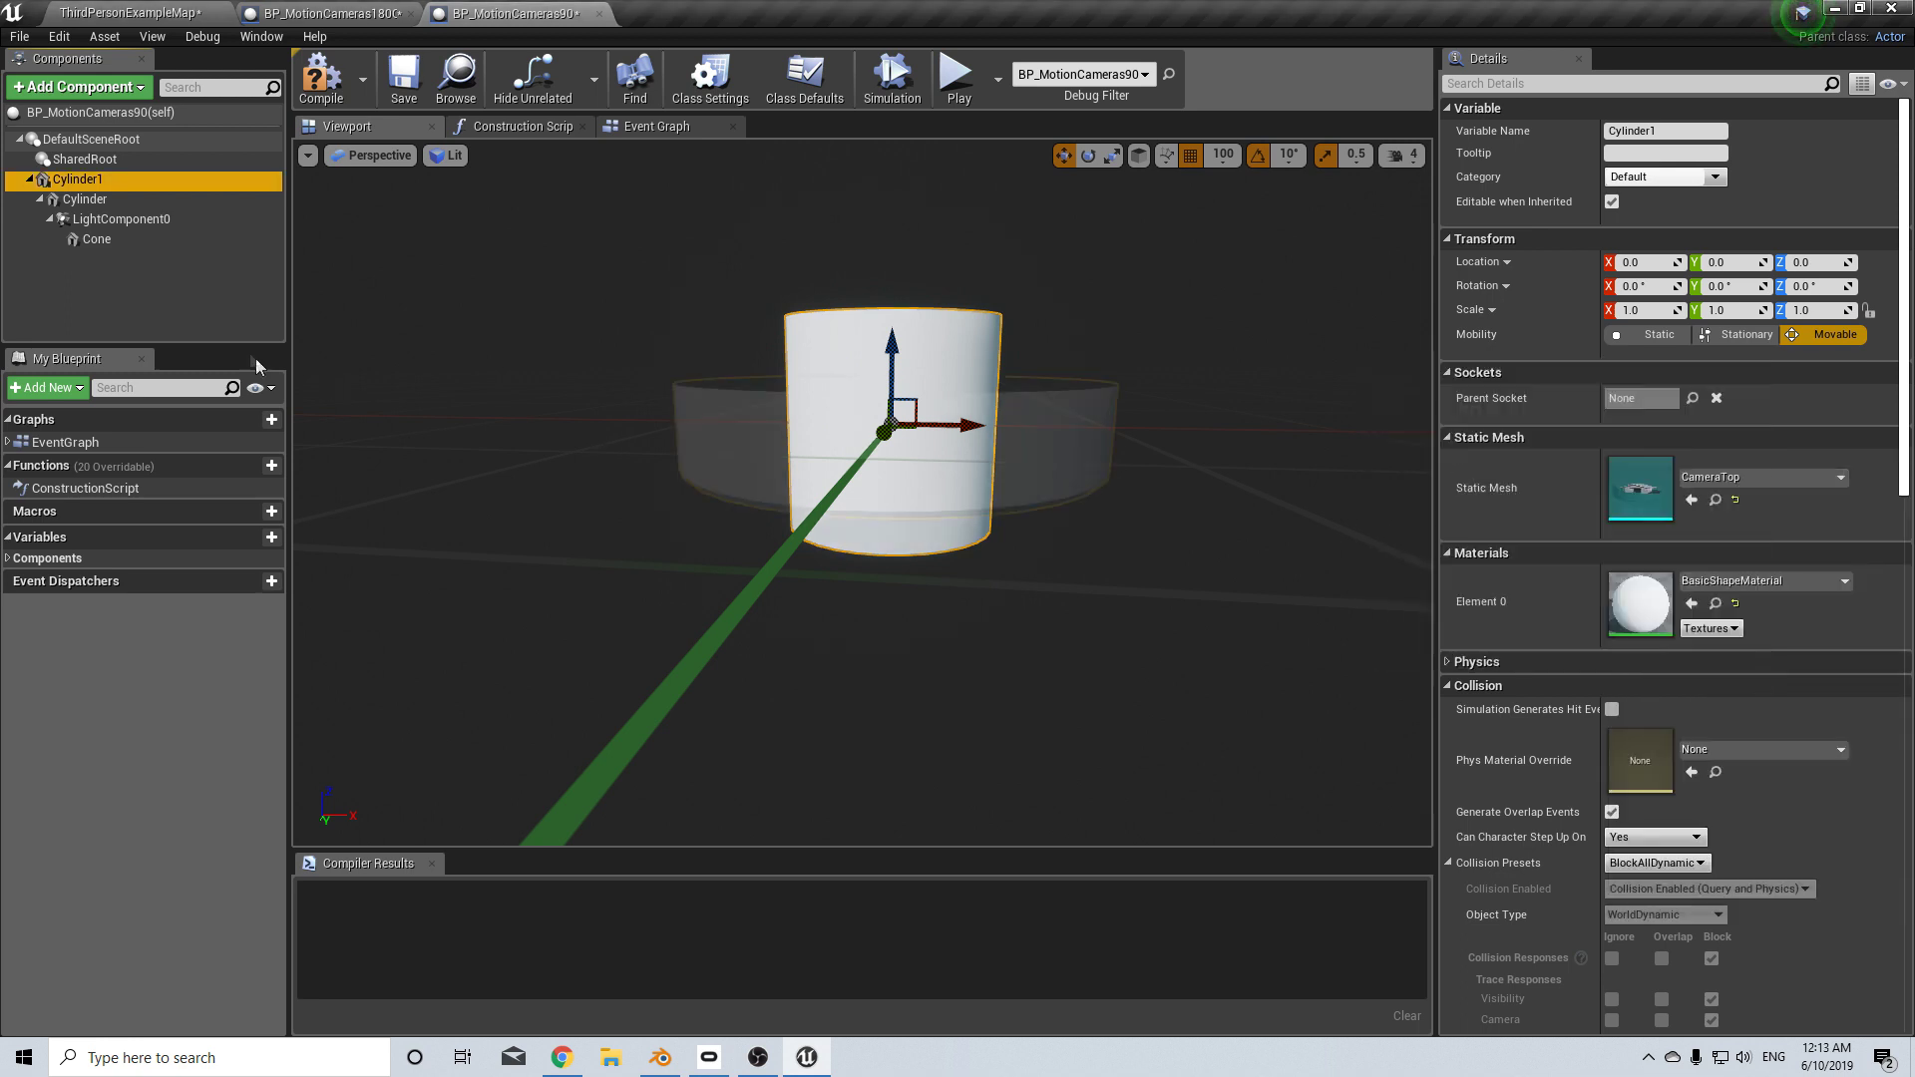
- Set the static mesh of the child Cylinder component to CameraBottom
click(105, 204)
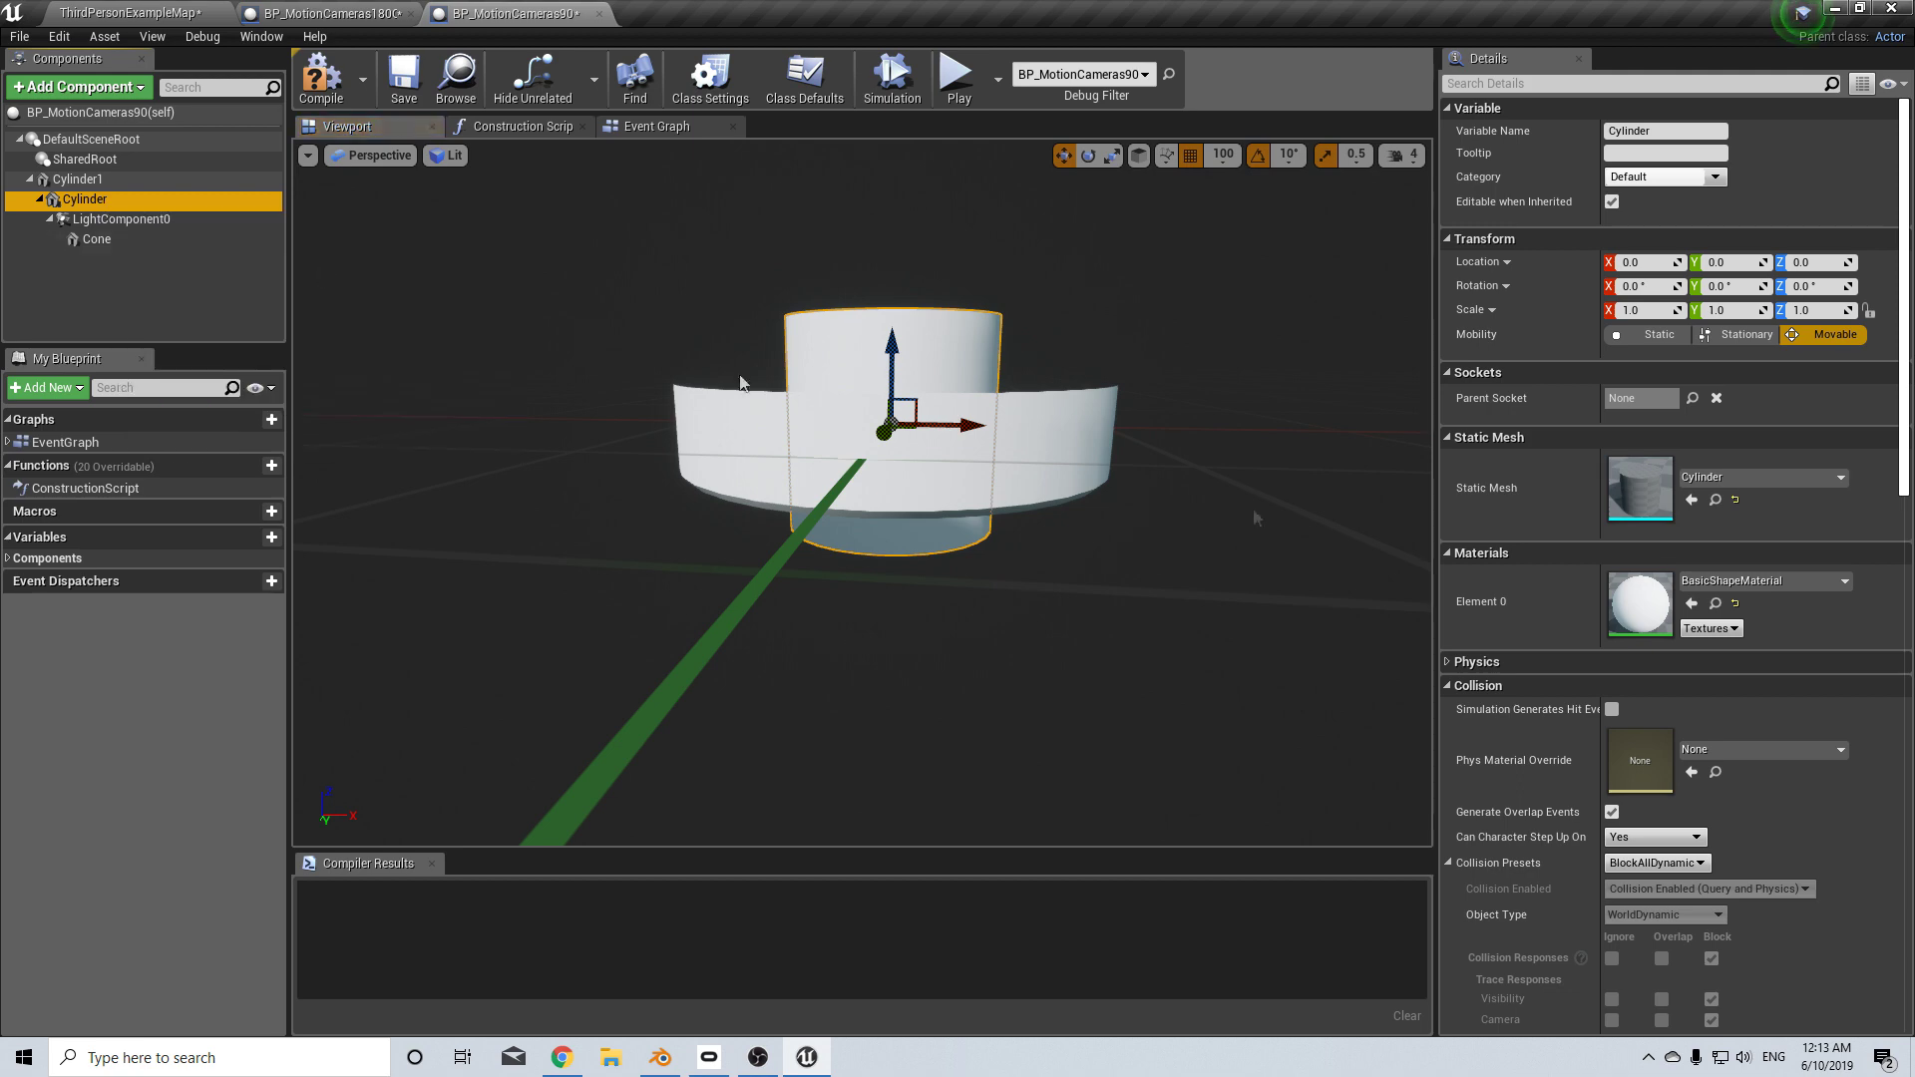
click(1753, 480)
text(cam)
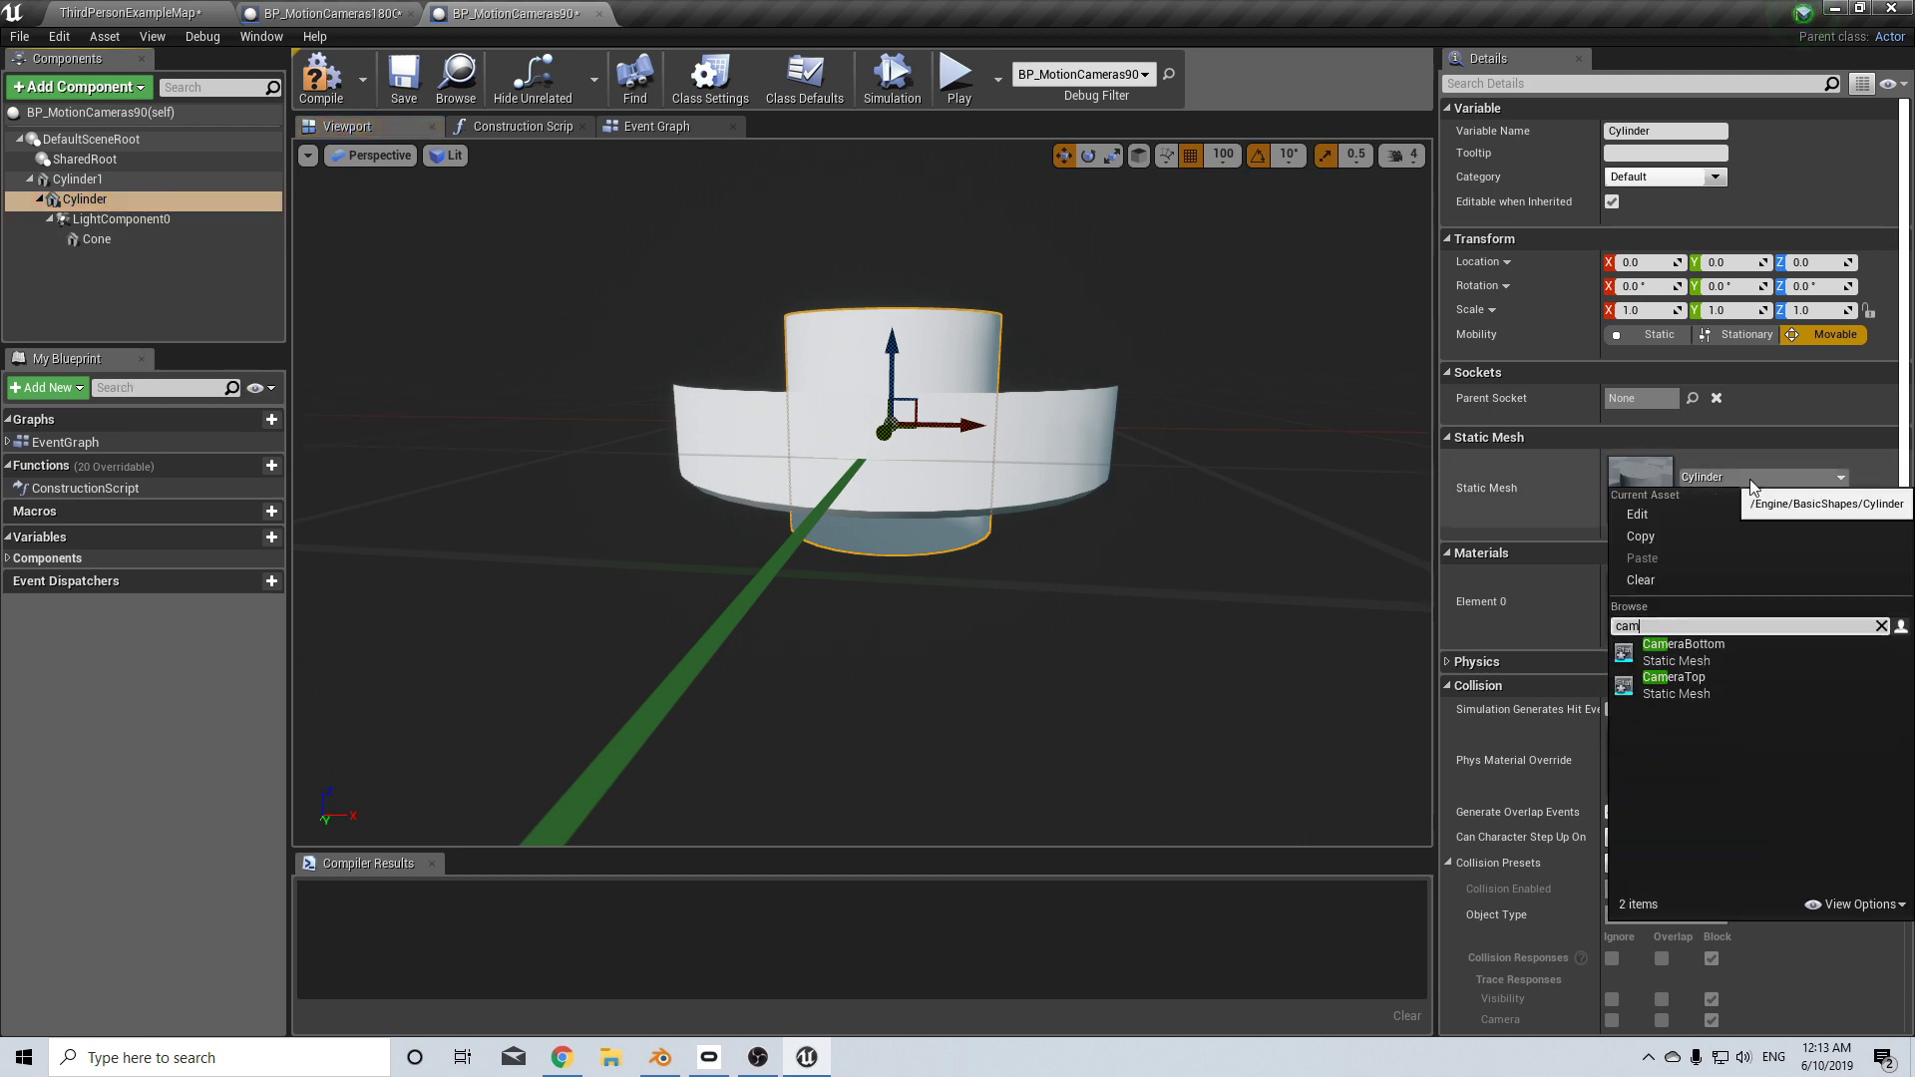
click(1734, 657)
right_drag(1218, 675, 1148, 499)
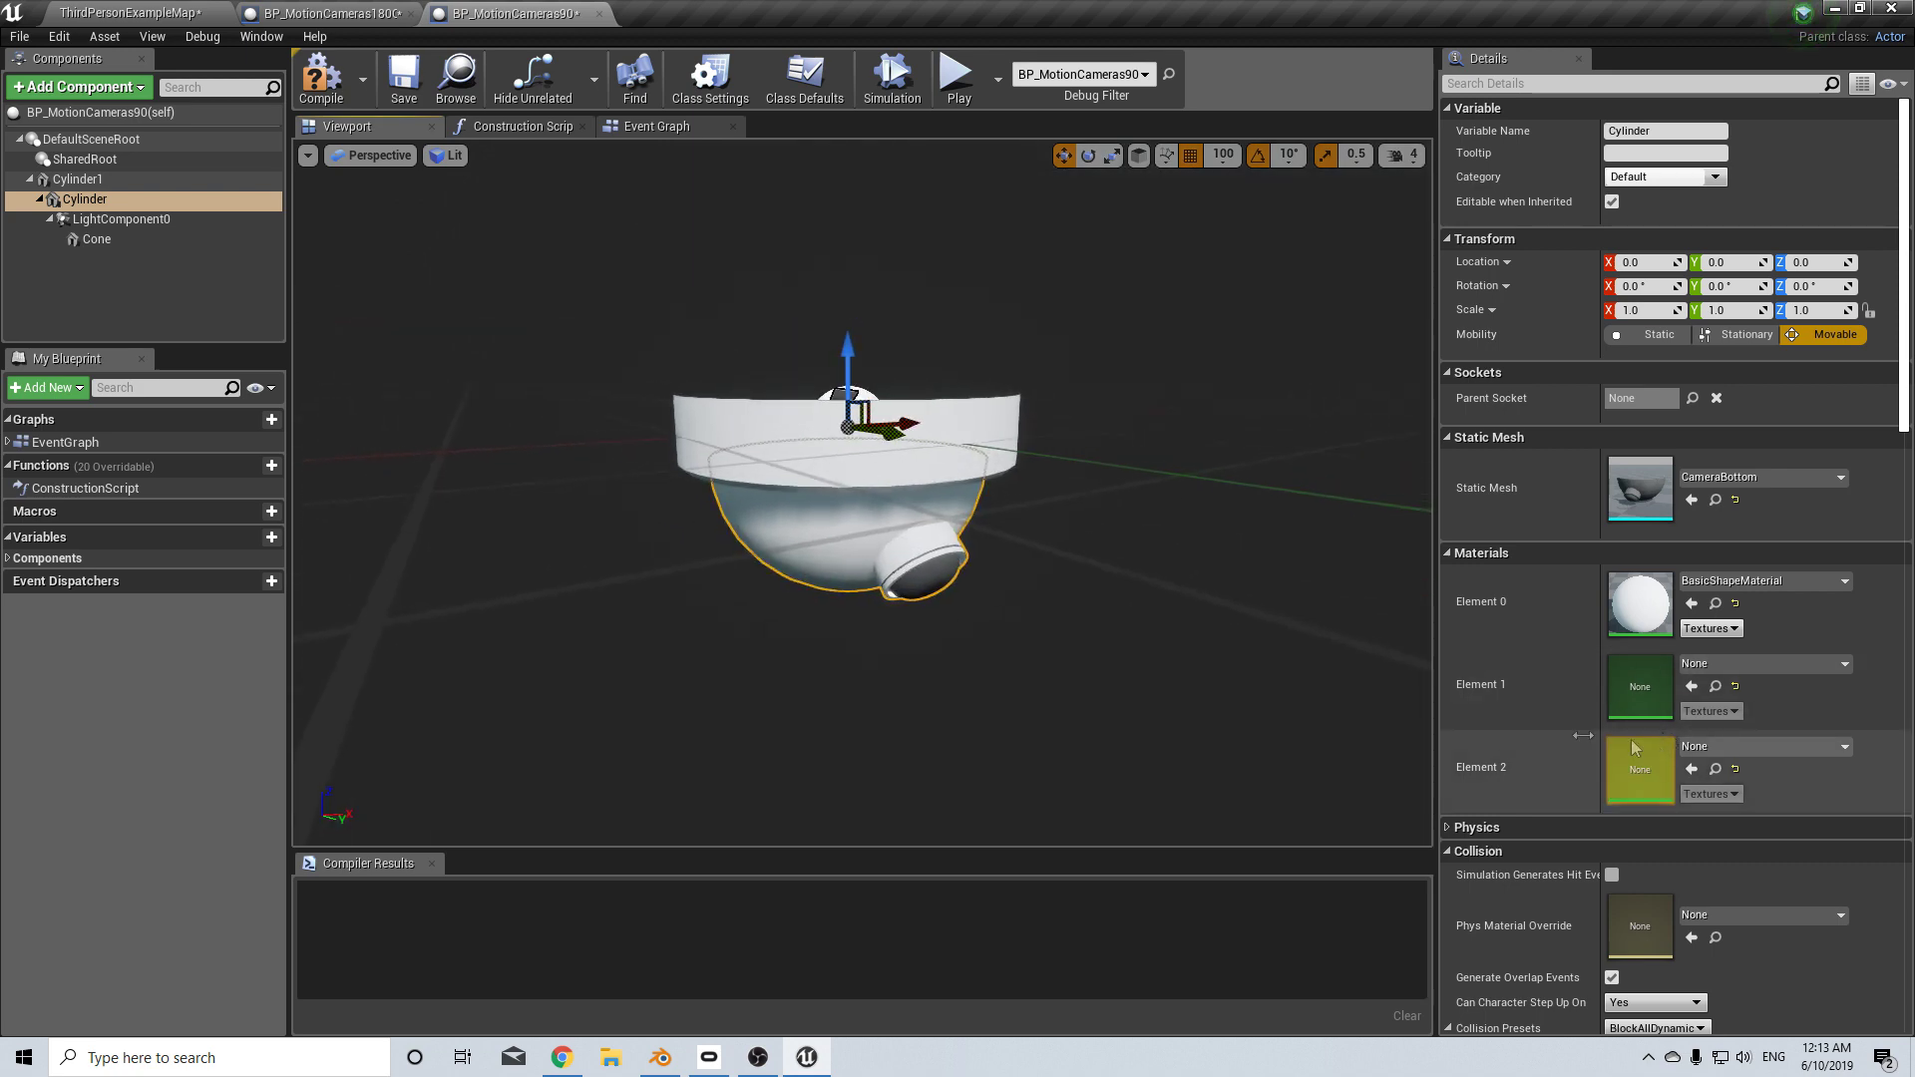
- Examine how the LightComponent0 spotlight cone lines up with the lens on the CameraBottom mesh
click(149, 222)
right_drag(599, 399, 848, 399)
right_drag(668, 567, 759, 571)
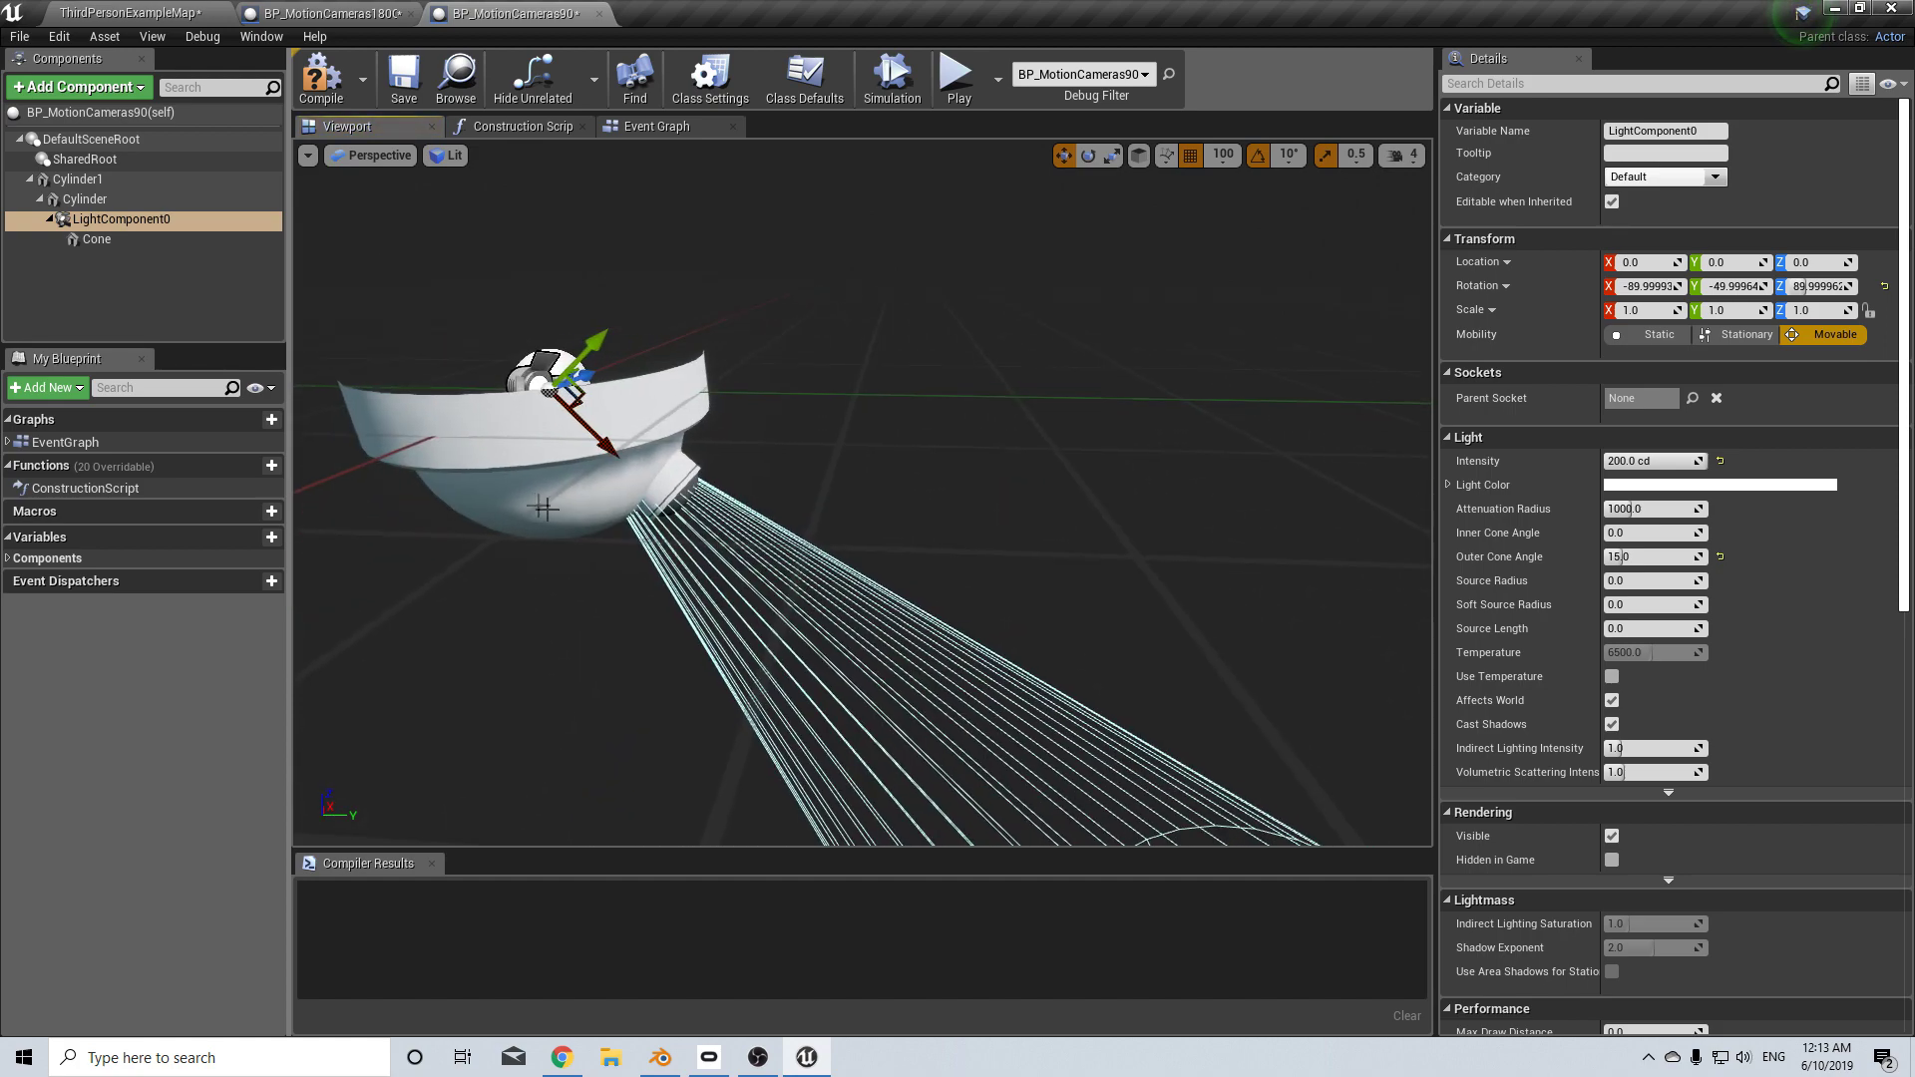
click(544, 507)
click(485, 445)
click(597, 506)
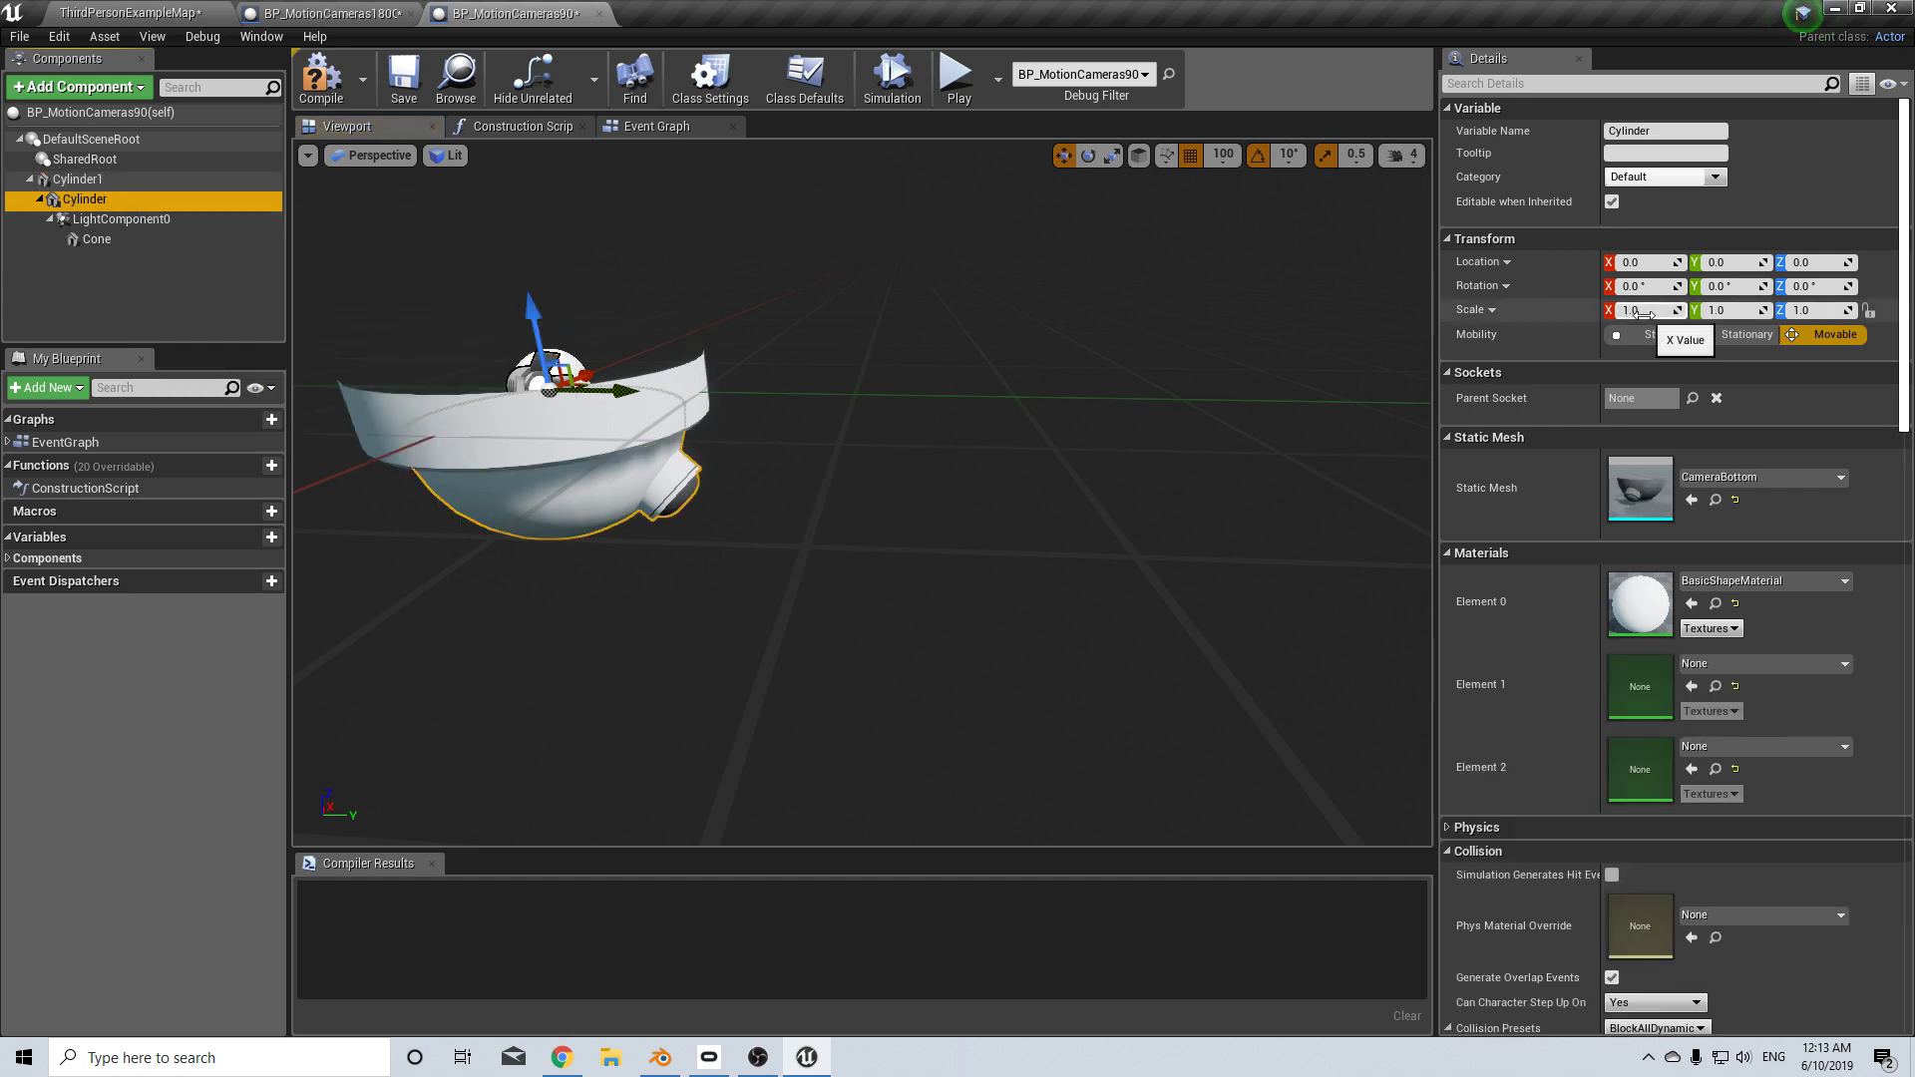
- Scale the Cylinder1 component to 0.5 on X, Y and Z
click(120, 179)
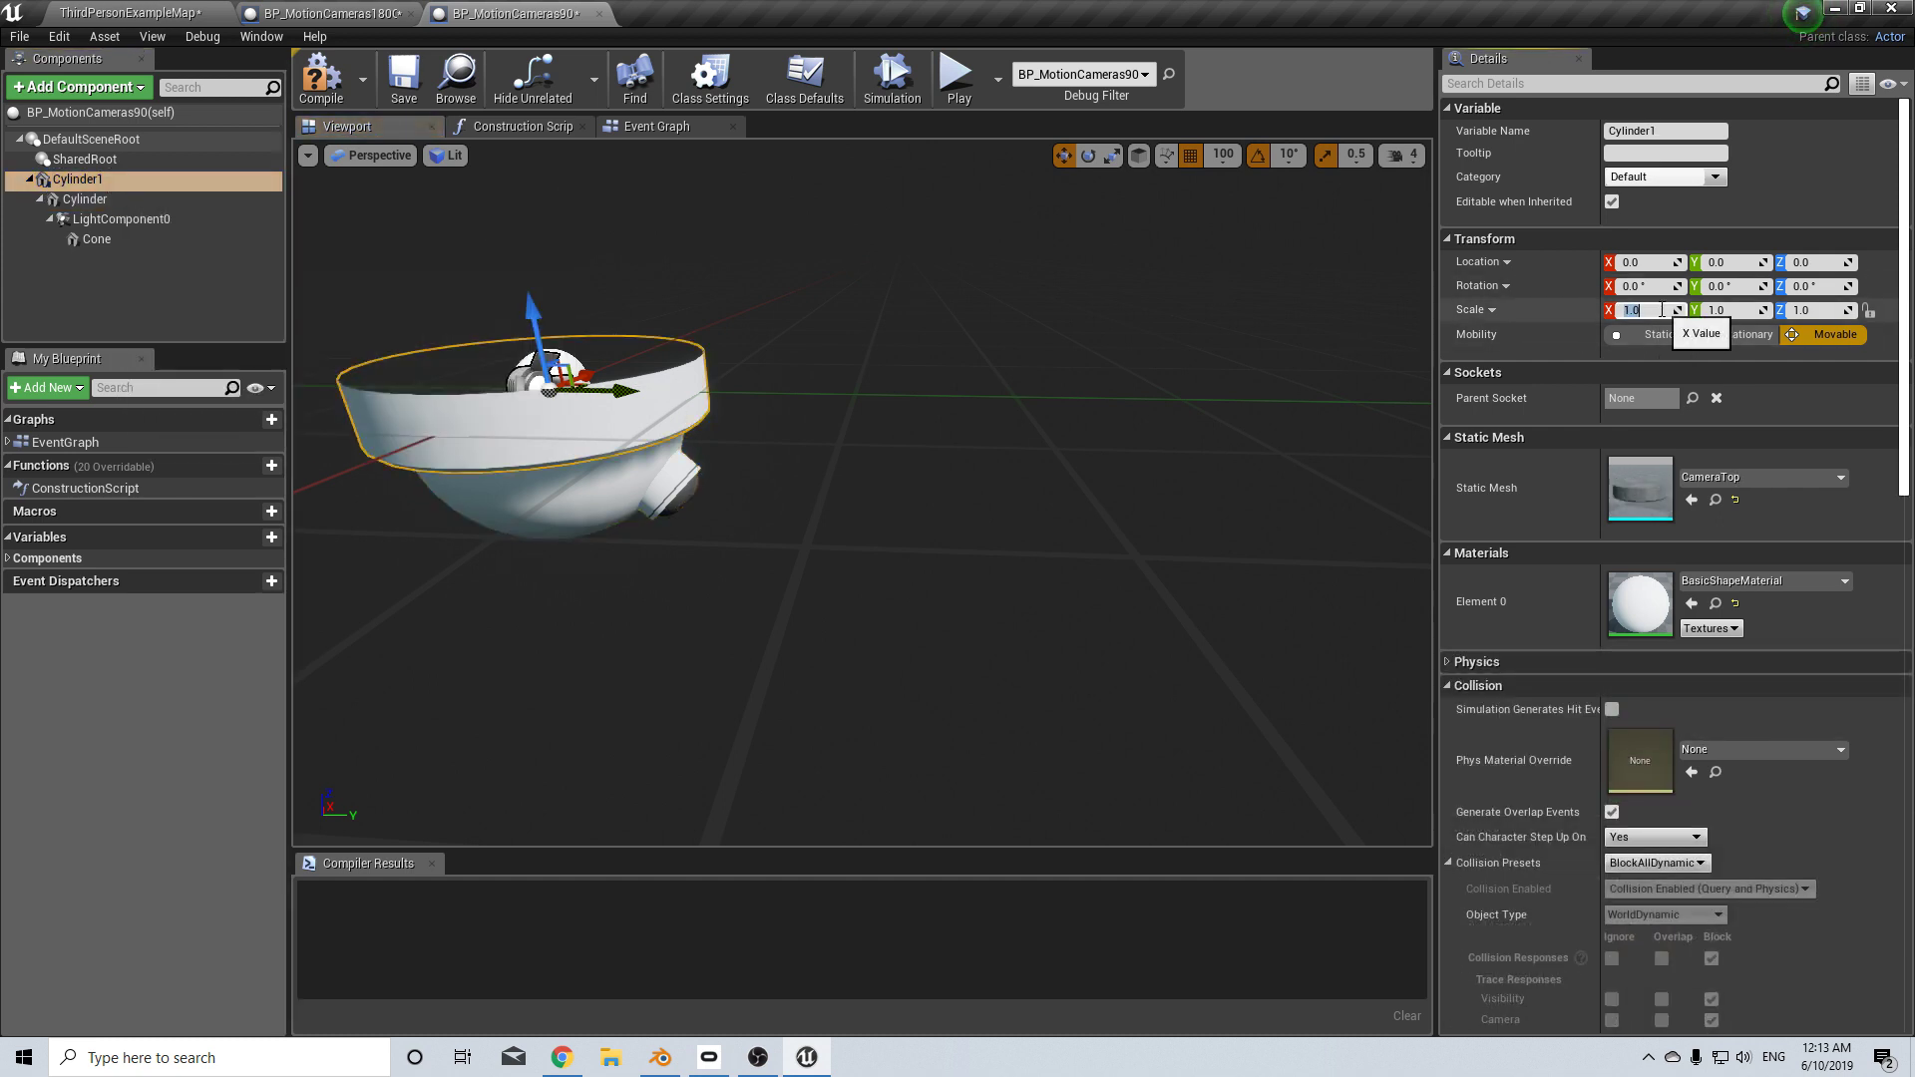
text(0.5)
key(Return)
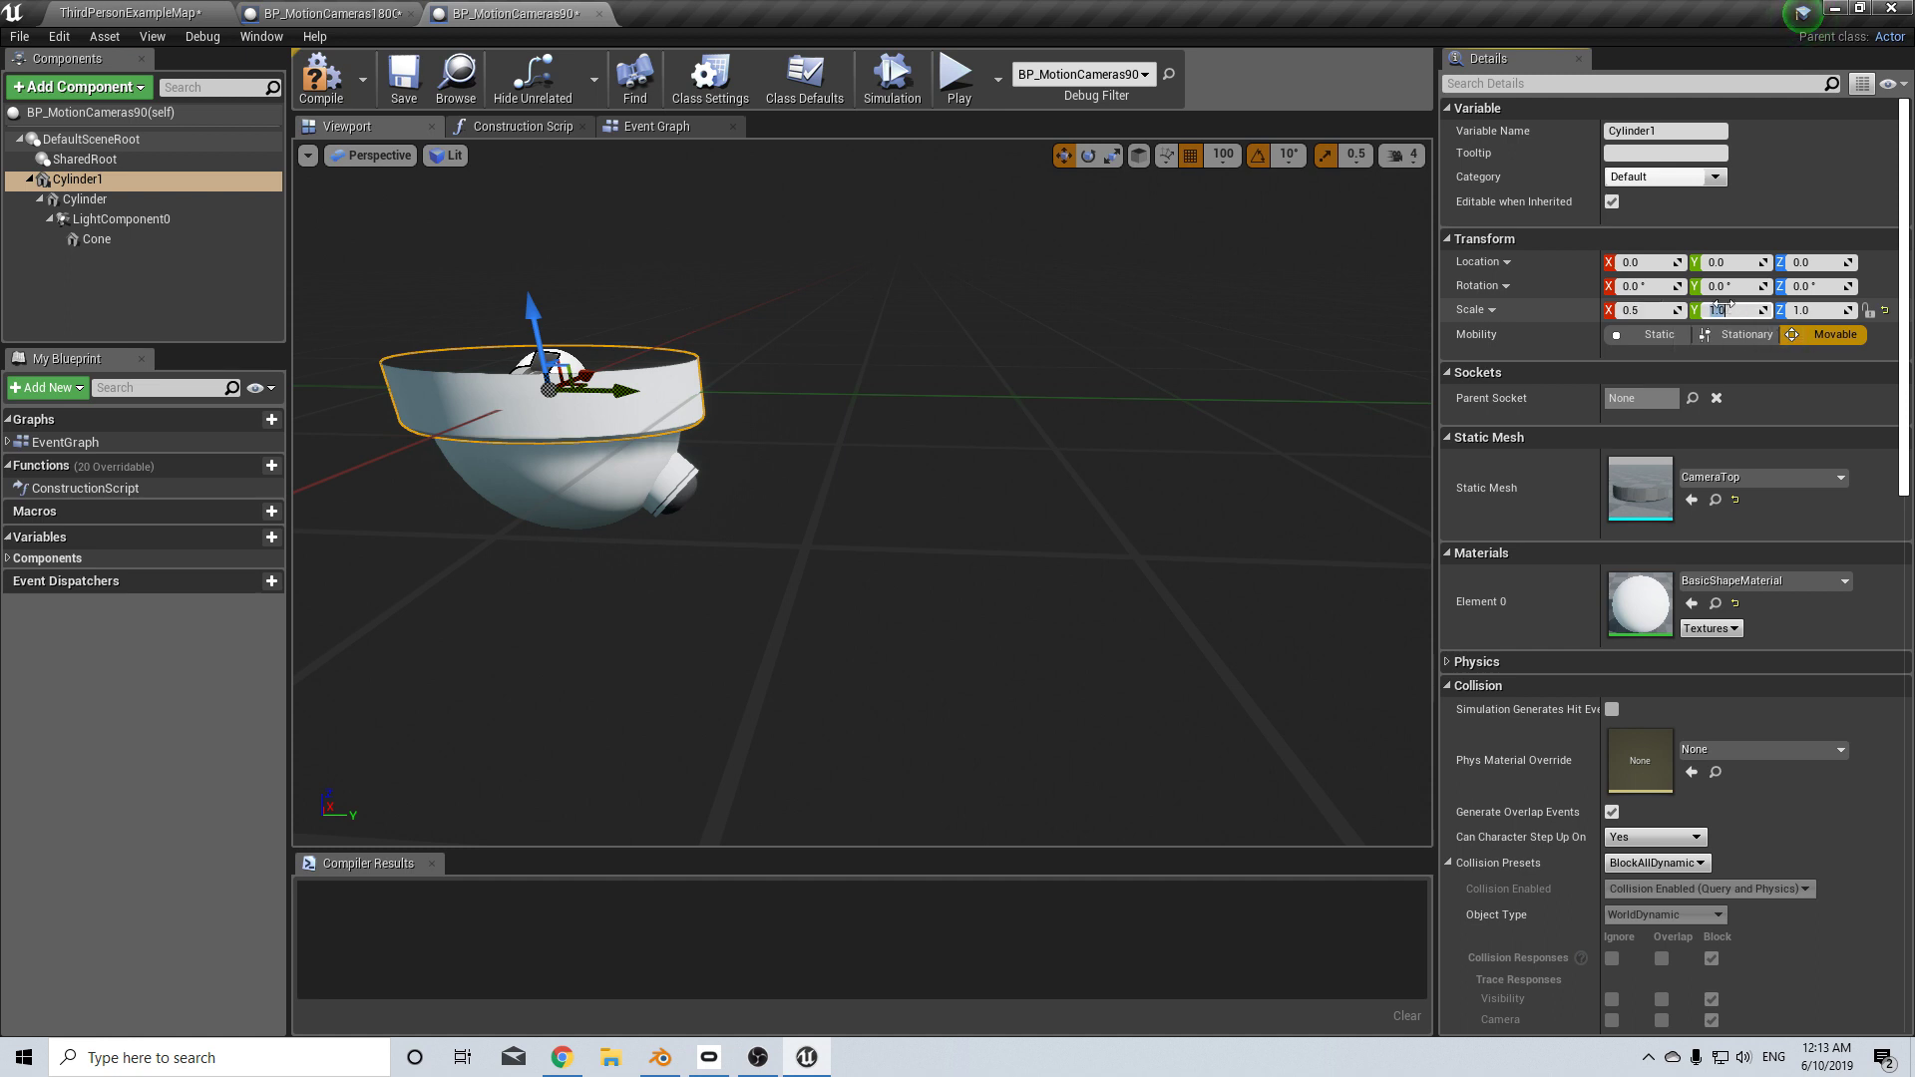
text(0.5)
key(Return)
click(1812, 311)
text(.)
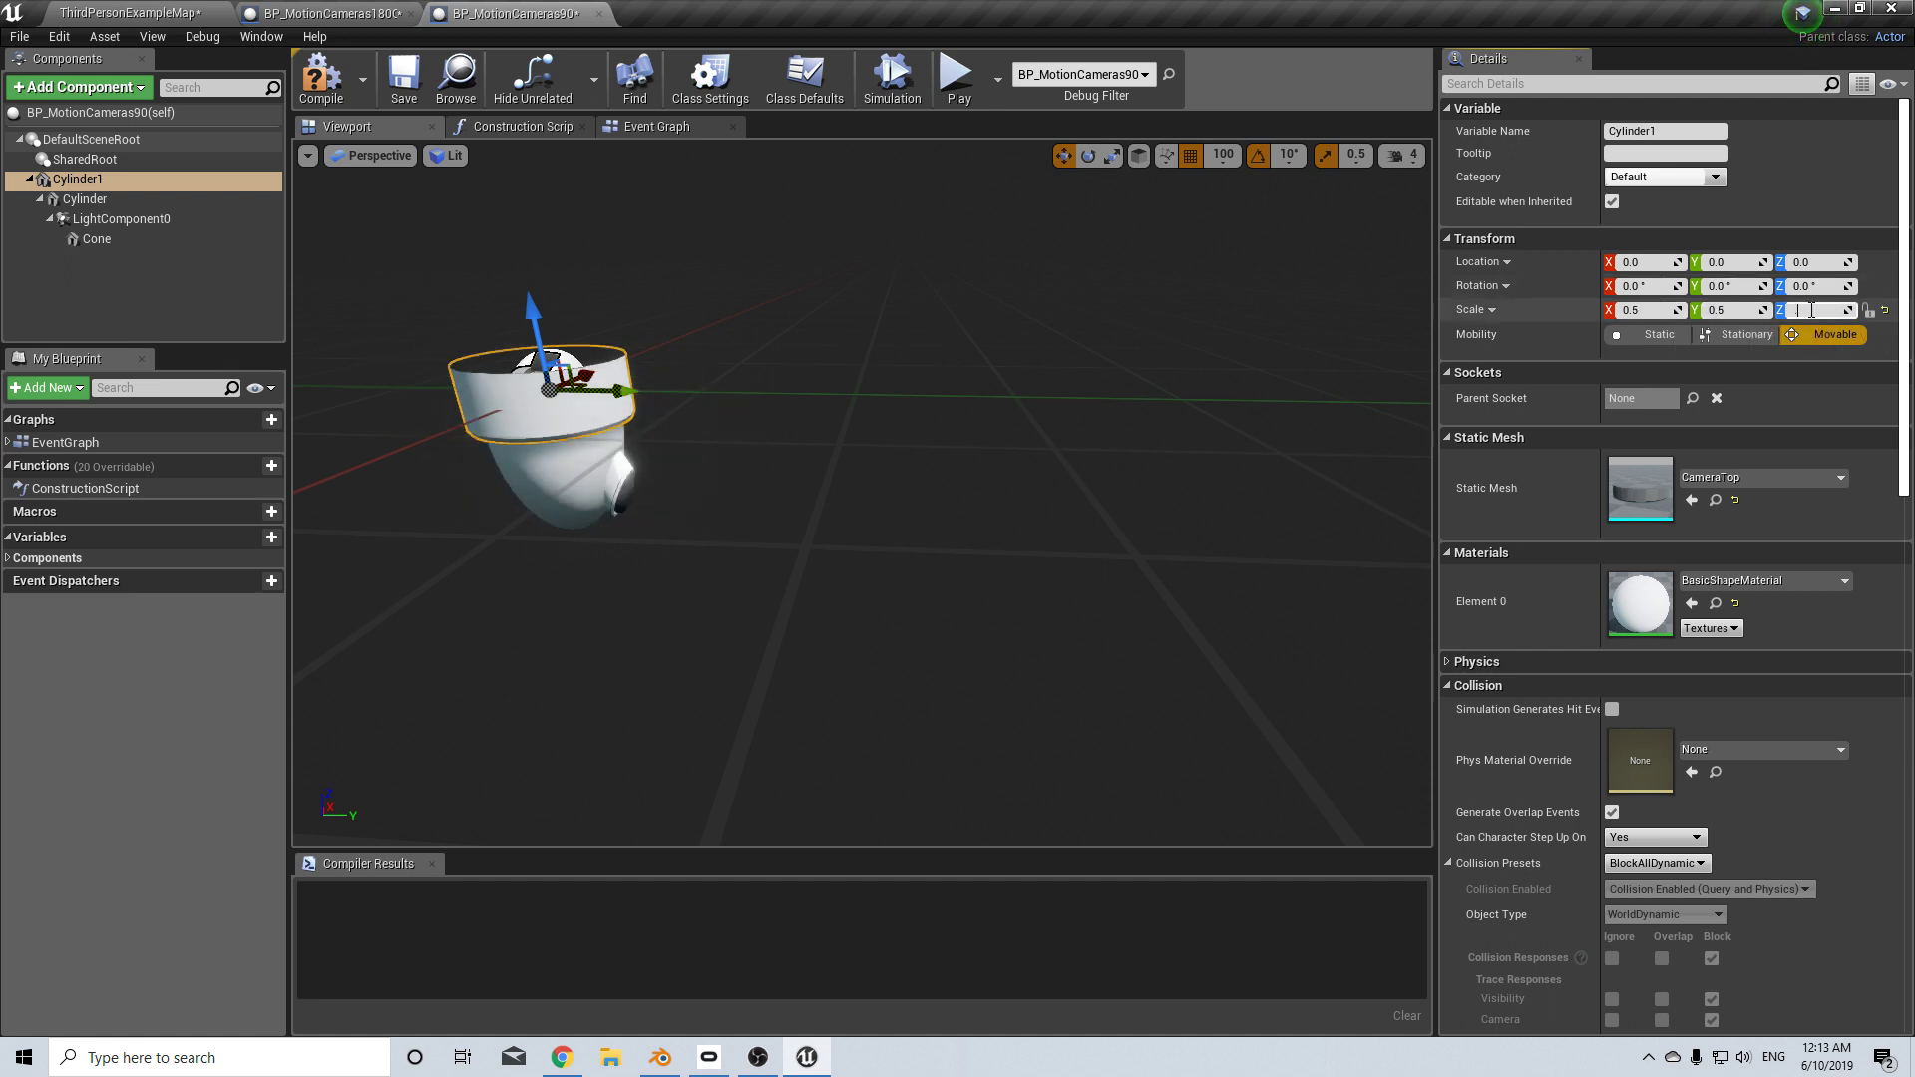
text(5)
key(Return)
- Check the light and Cone components below the scaled camera, then compile BP_MotionCameras90
right_drag(737, 409, 638, 469)
click(144, 221)
click(123, 239)
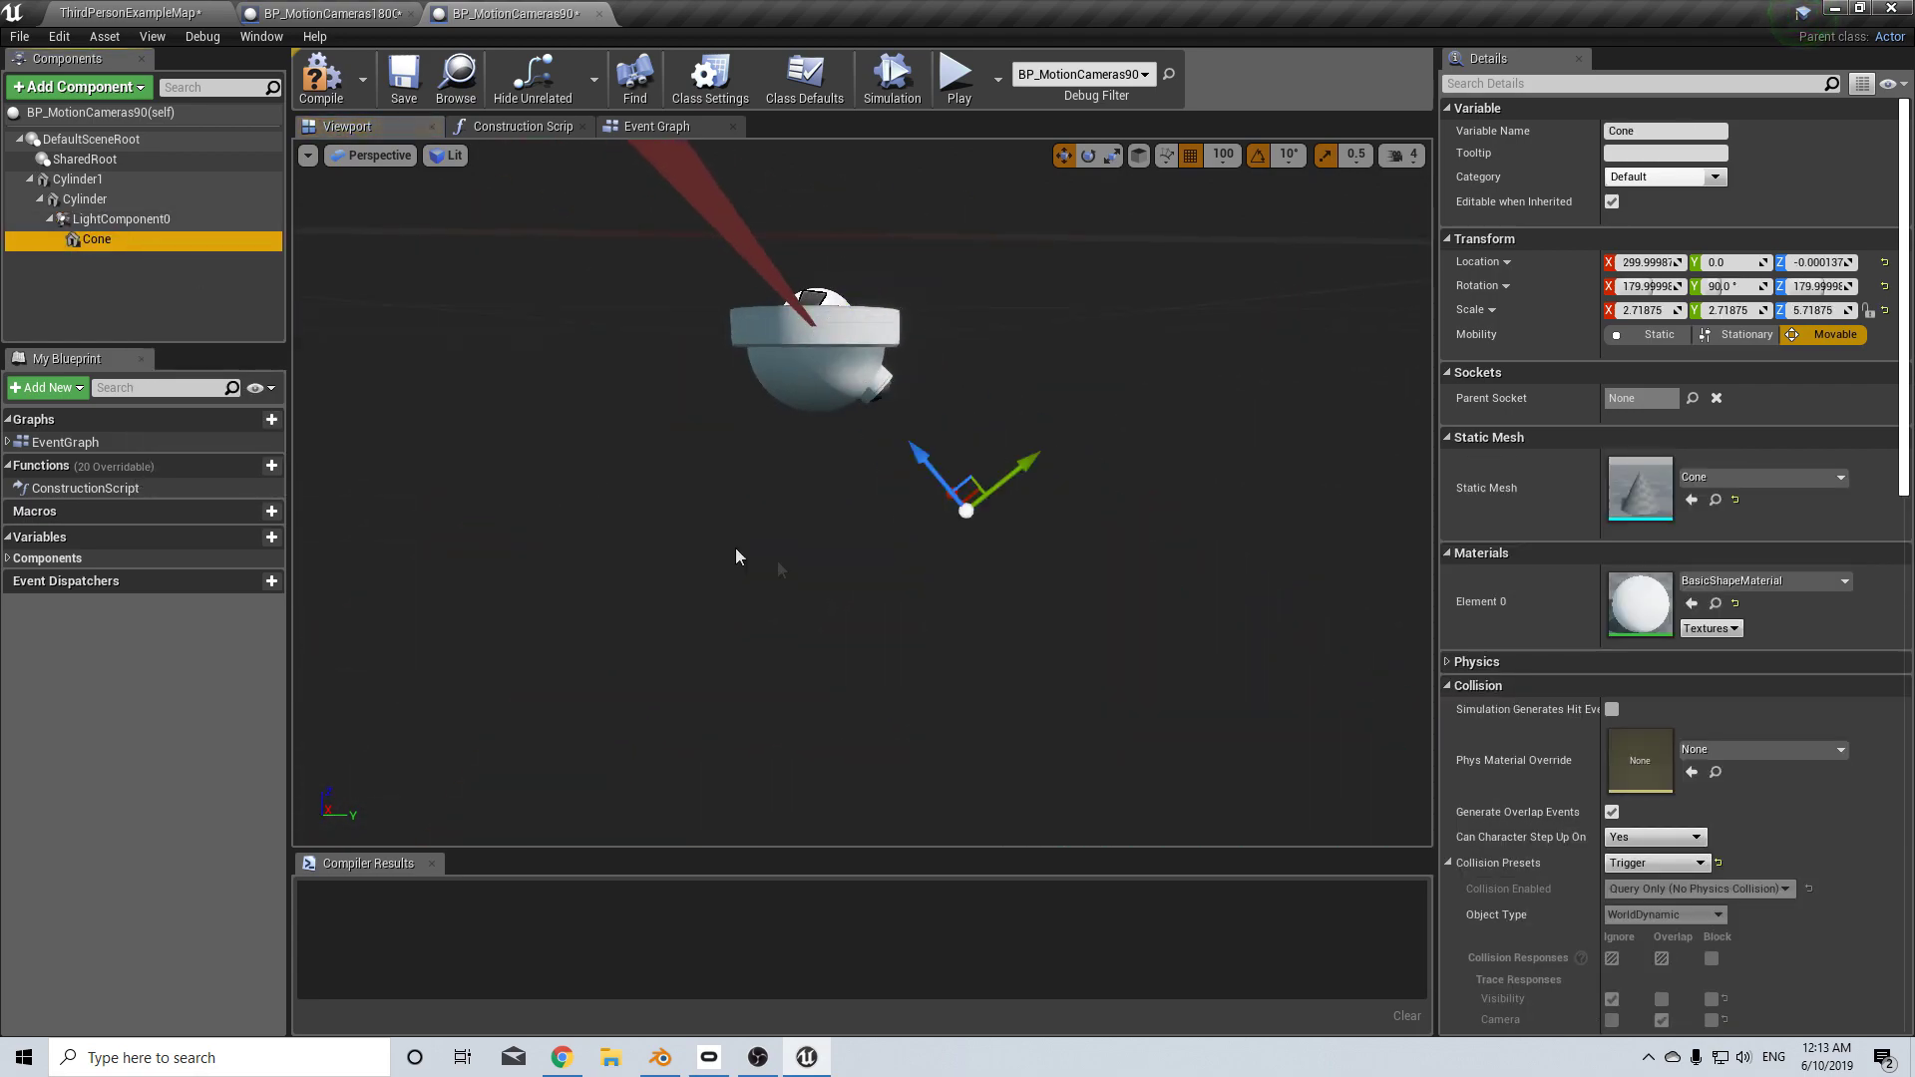
click(321, 76)
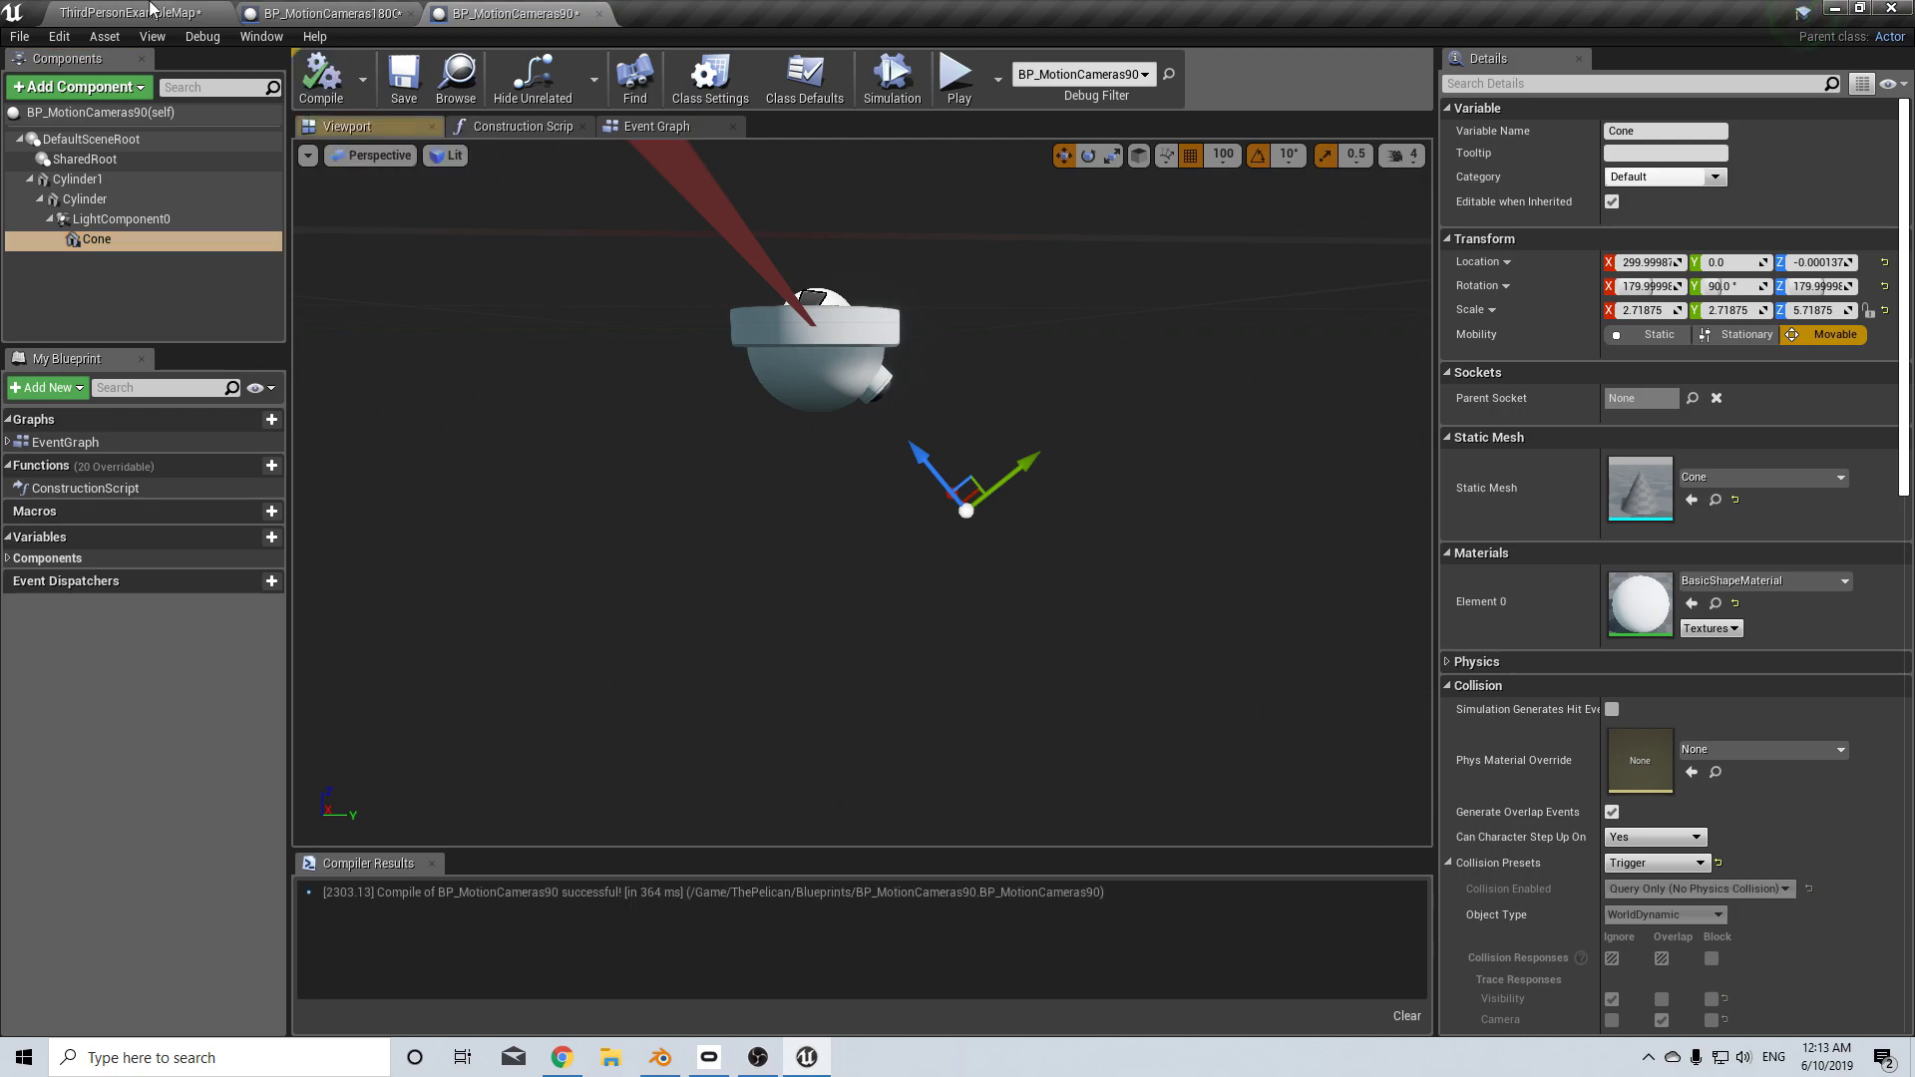
- Return to the level, play it and walk the character towards the new camera, then stop playing
click(129, 12)
mouse_move(990, 389)
right_down()
mouse_move(848, 469)
mouse_move(778, 399)
mouse_move(718, 419)
mouse_move(928, 438)
mouse_move(978, 479)
mouse_move(998, 469)
mouse_move(987, 394)
right_up()
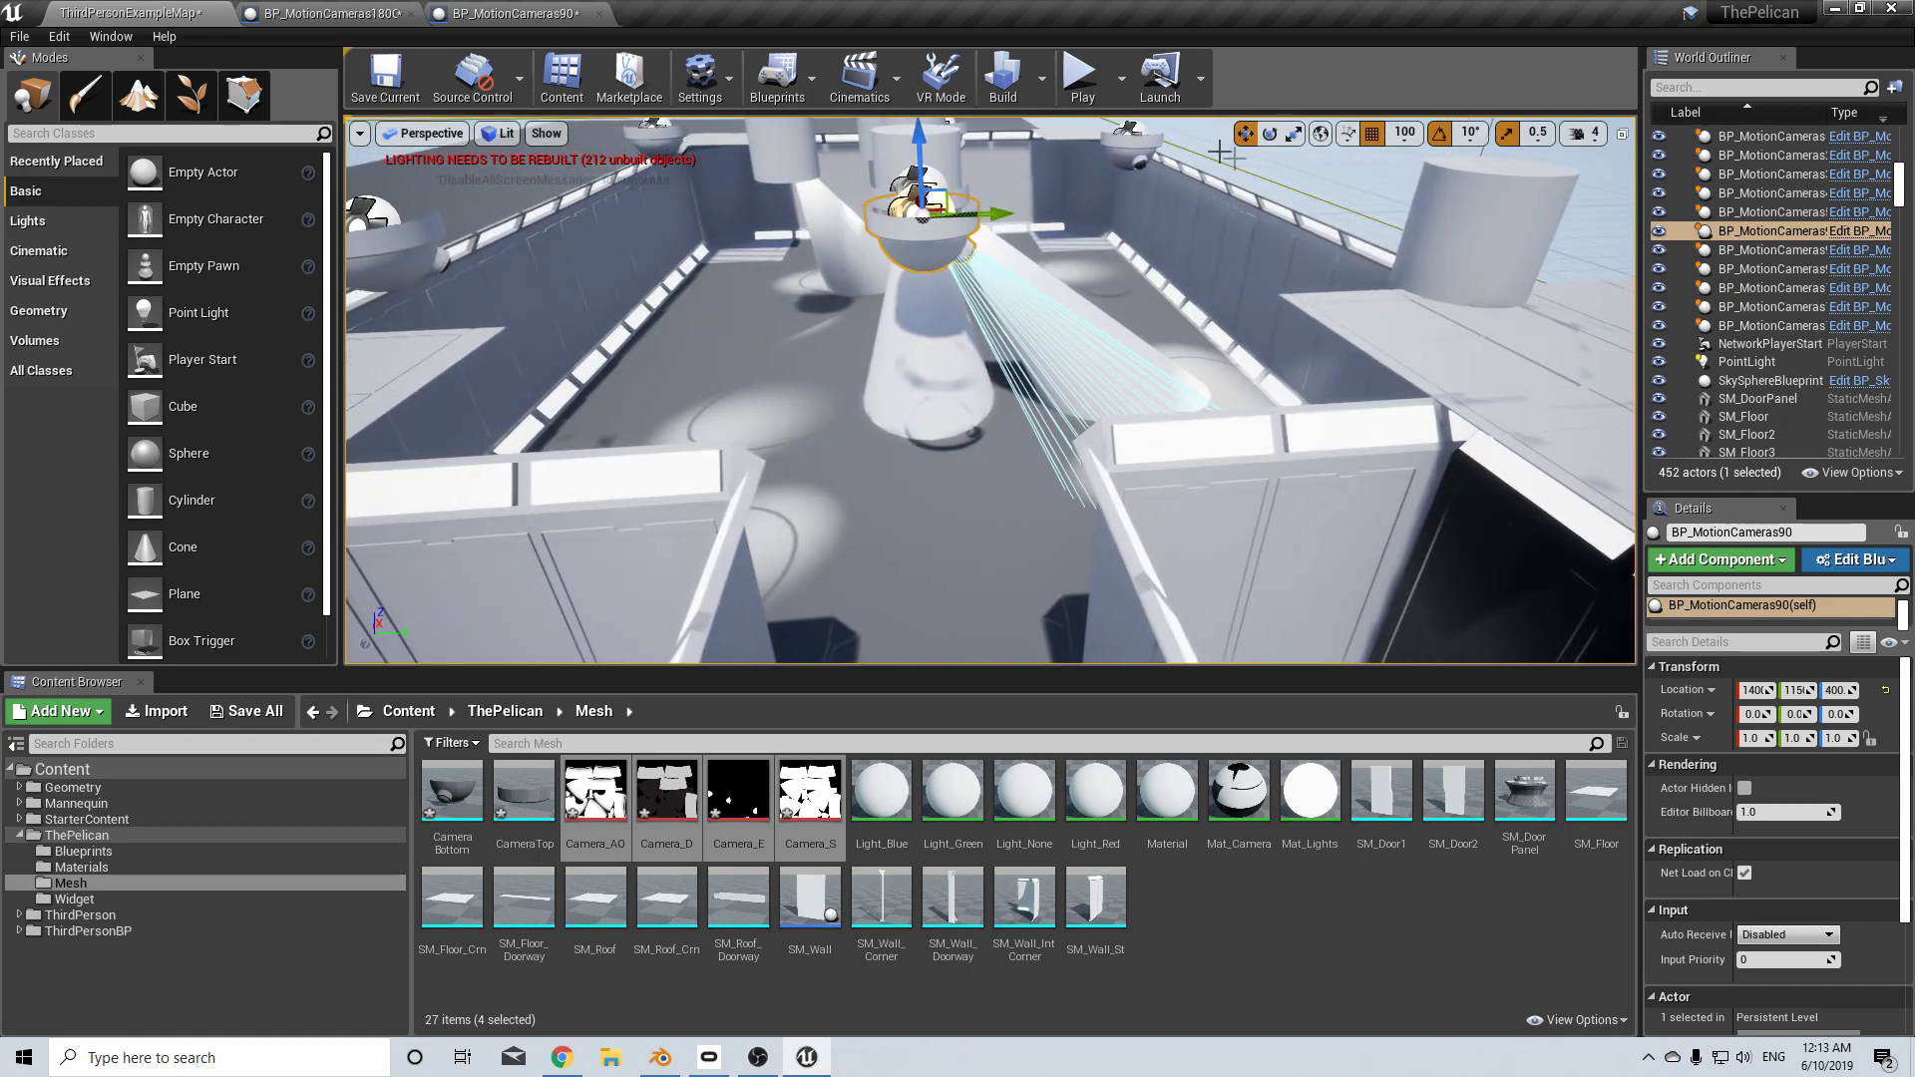
click(1082, 75)
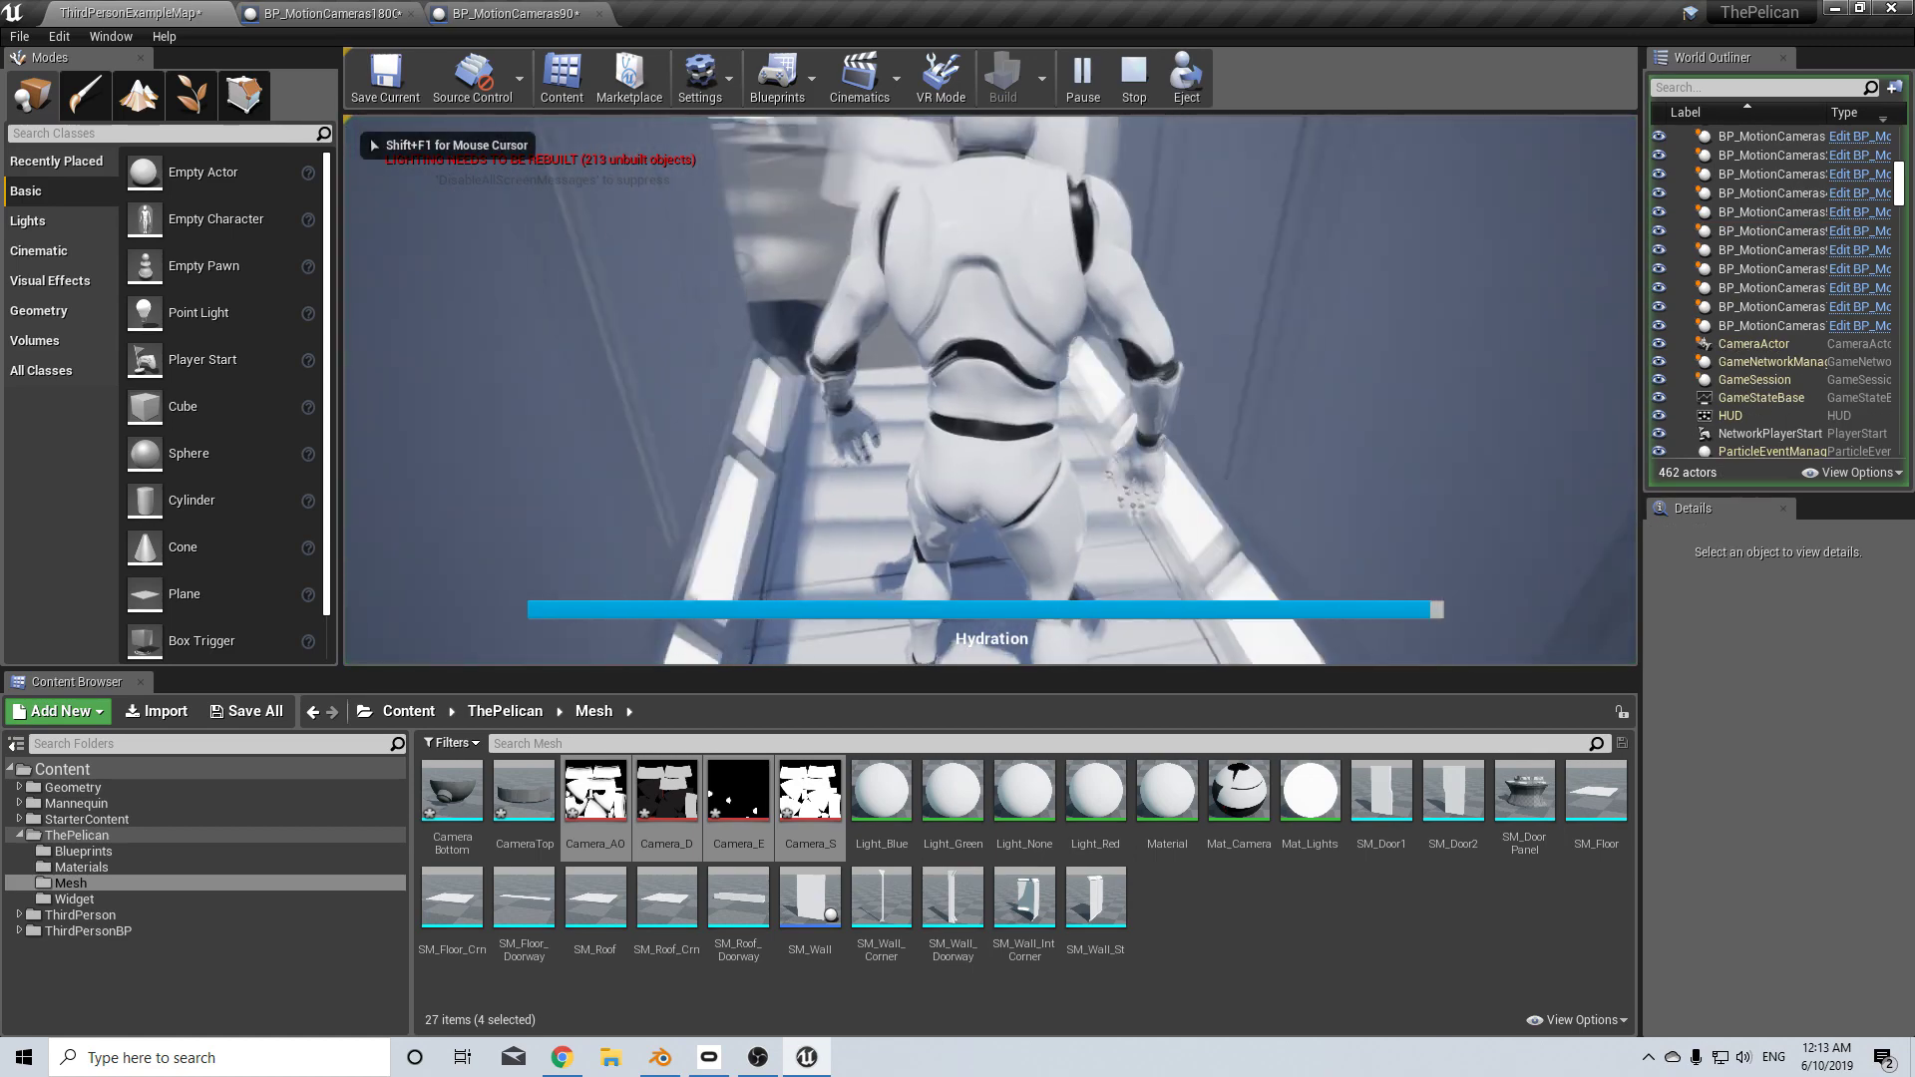
key(w)
key(w)
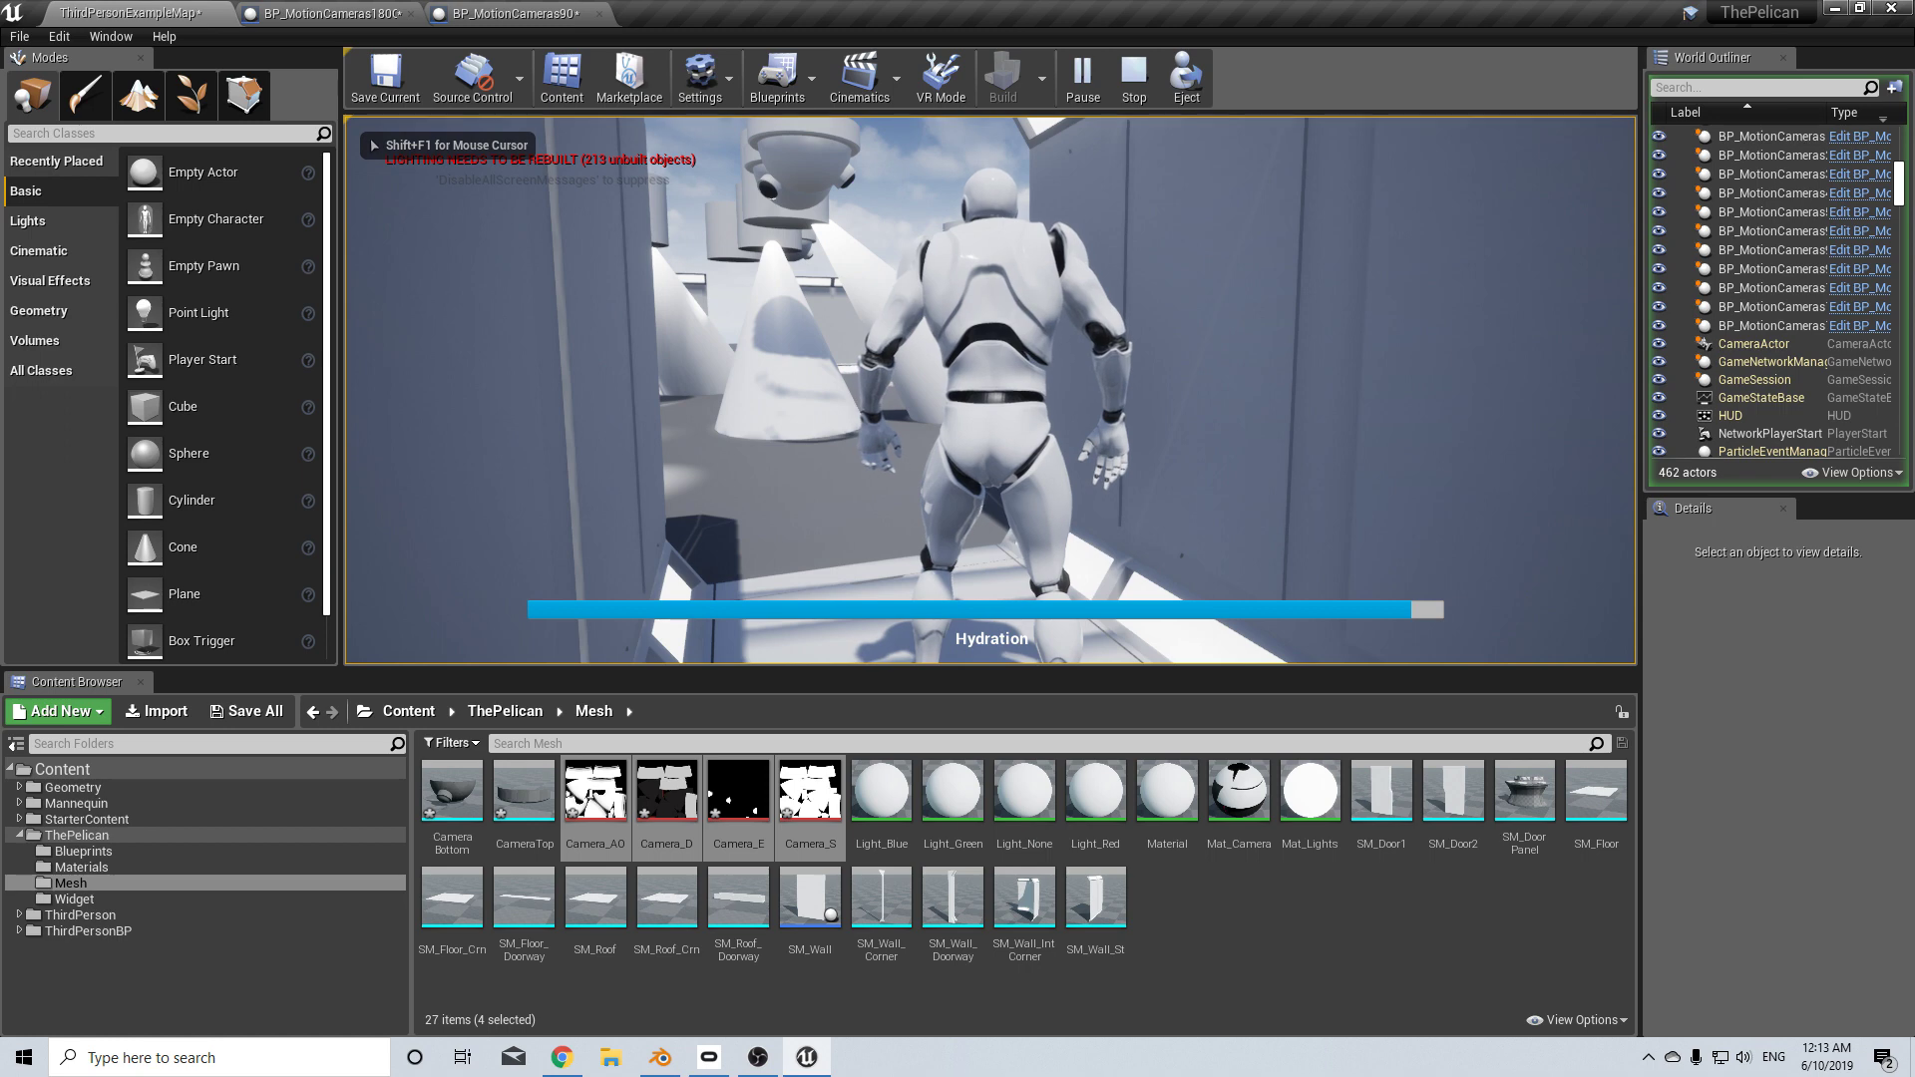
key(w)
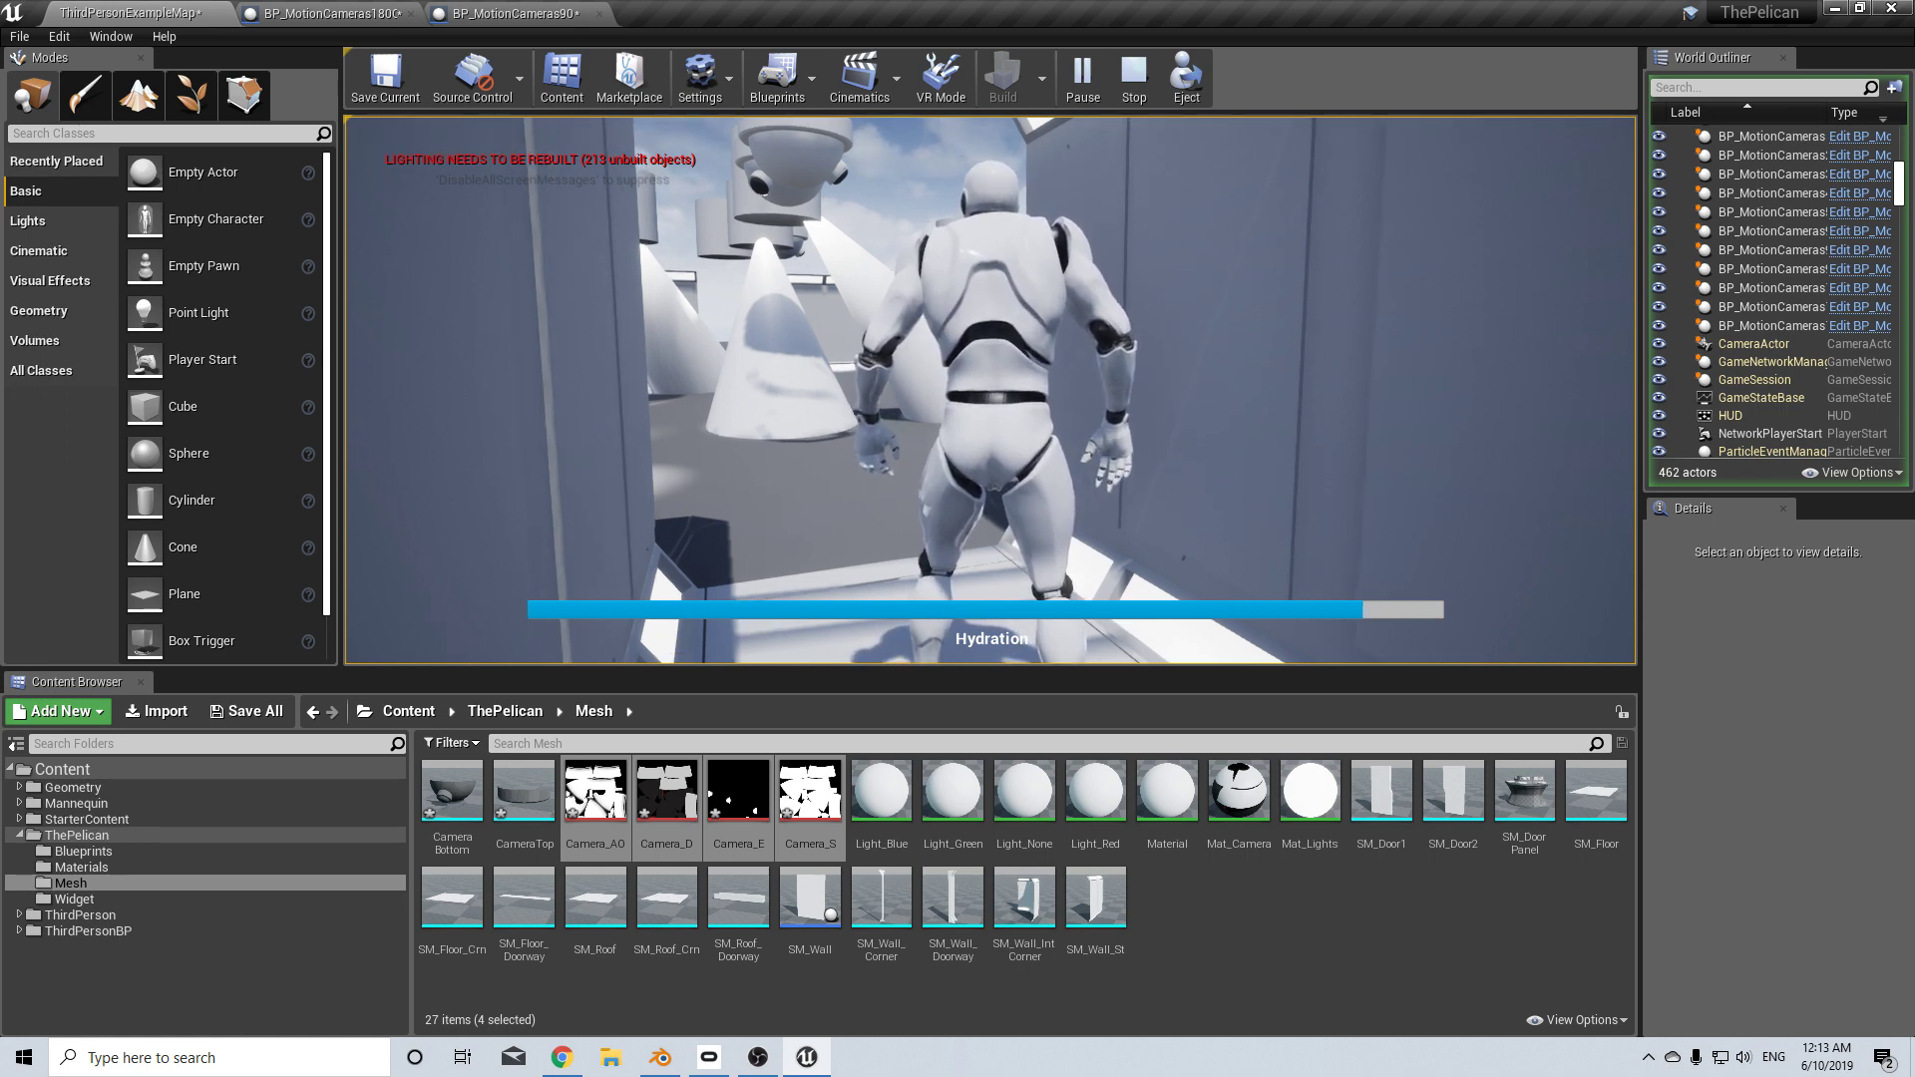
key(Escape)
- Open the CameraBottom static mesh to examine its material slots, then switch to Blender and show the dome's materials
click(793, 144)
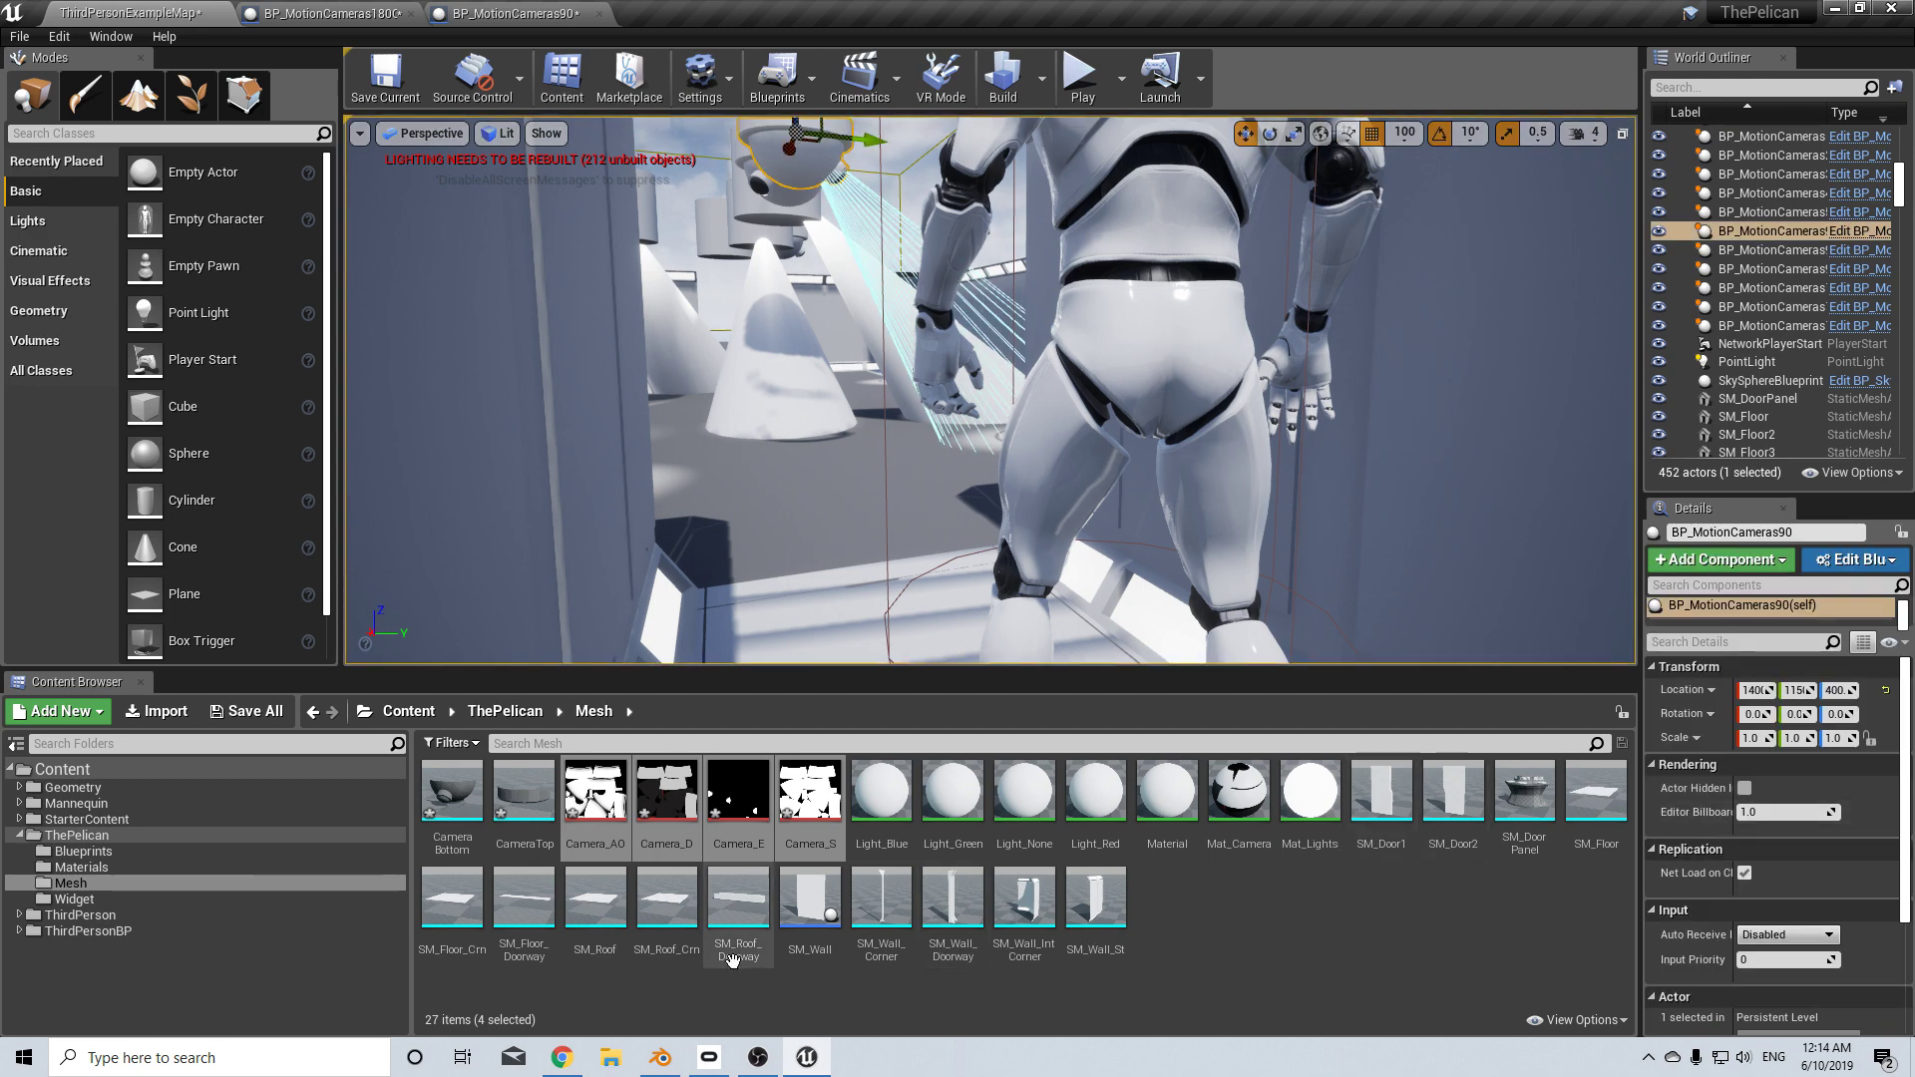
double_click(452, 793)
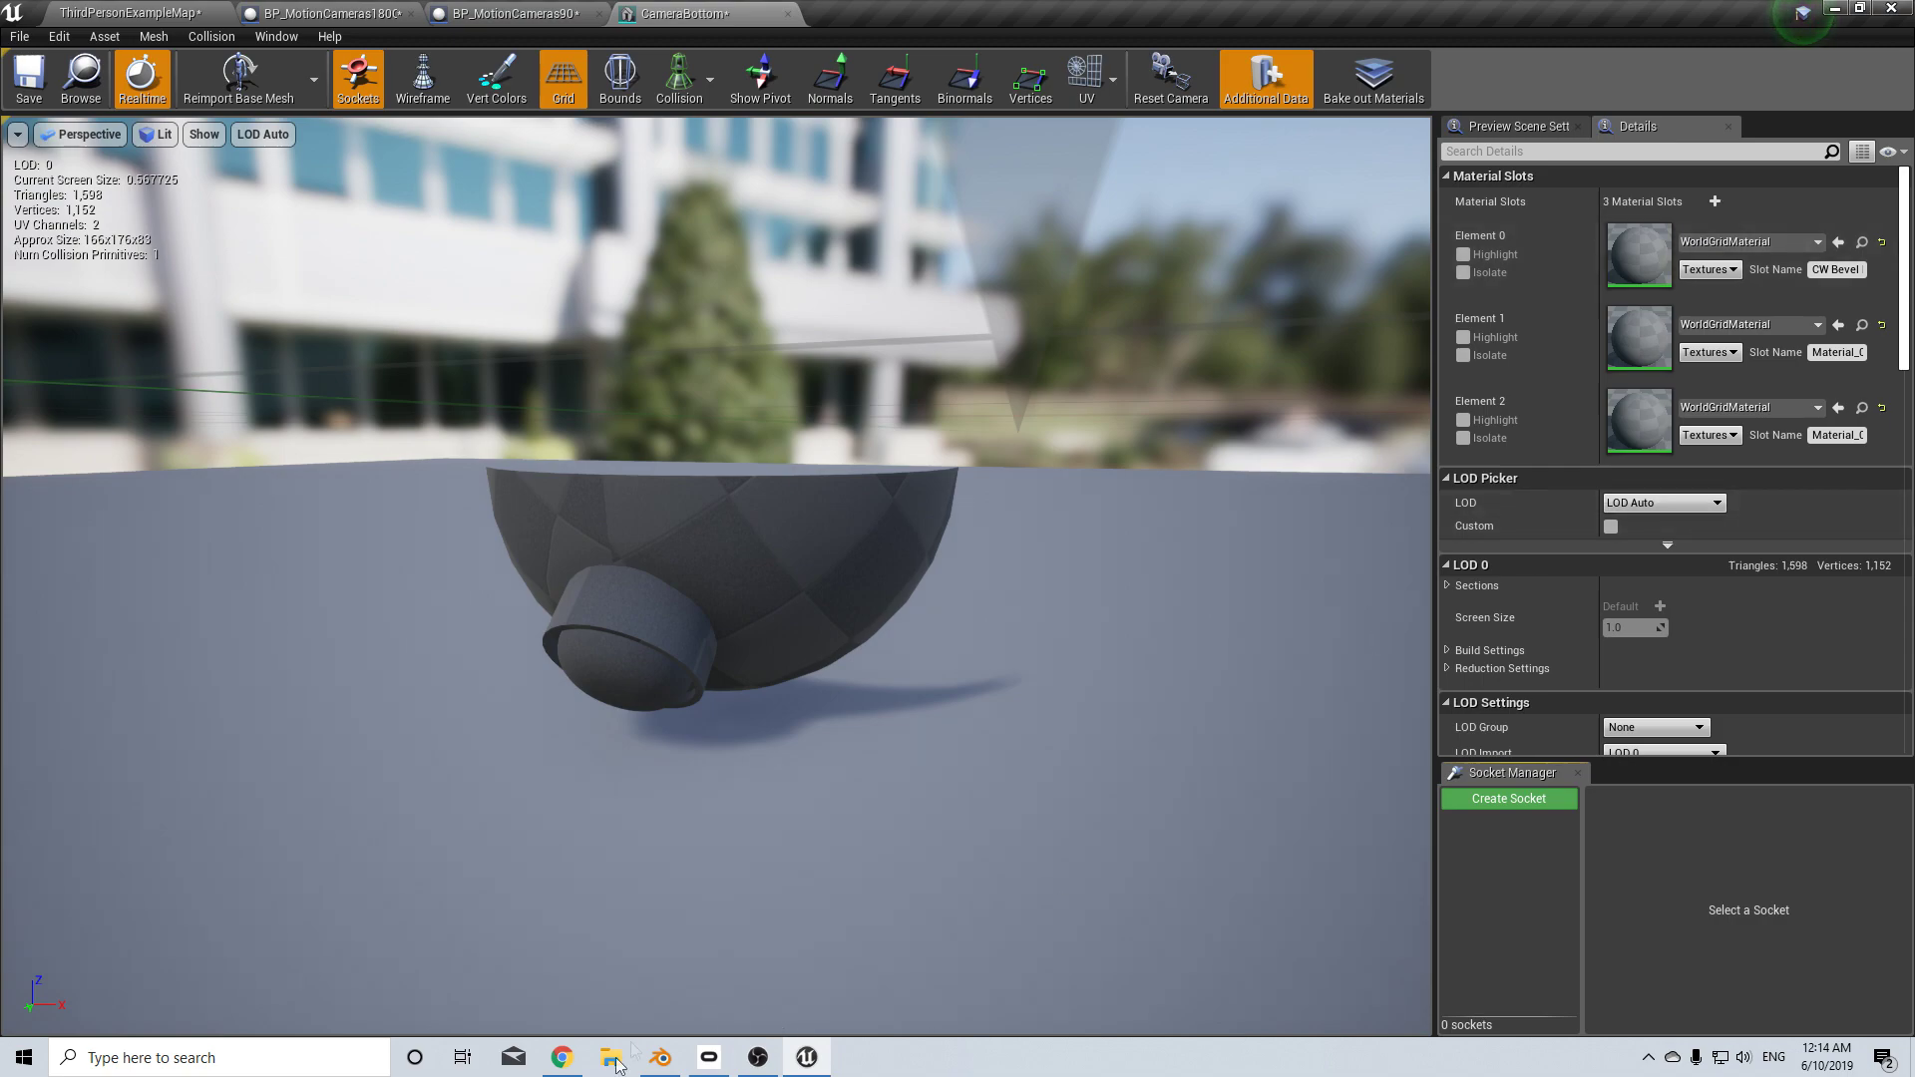
click(660, 1057)
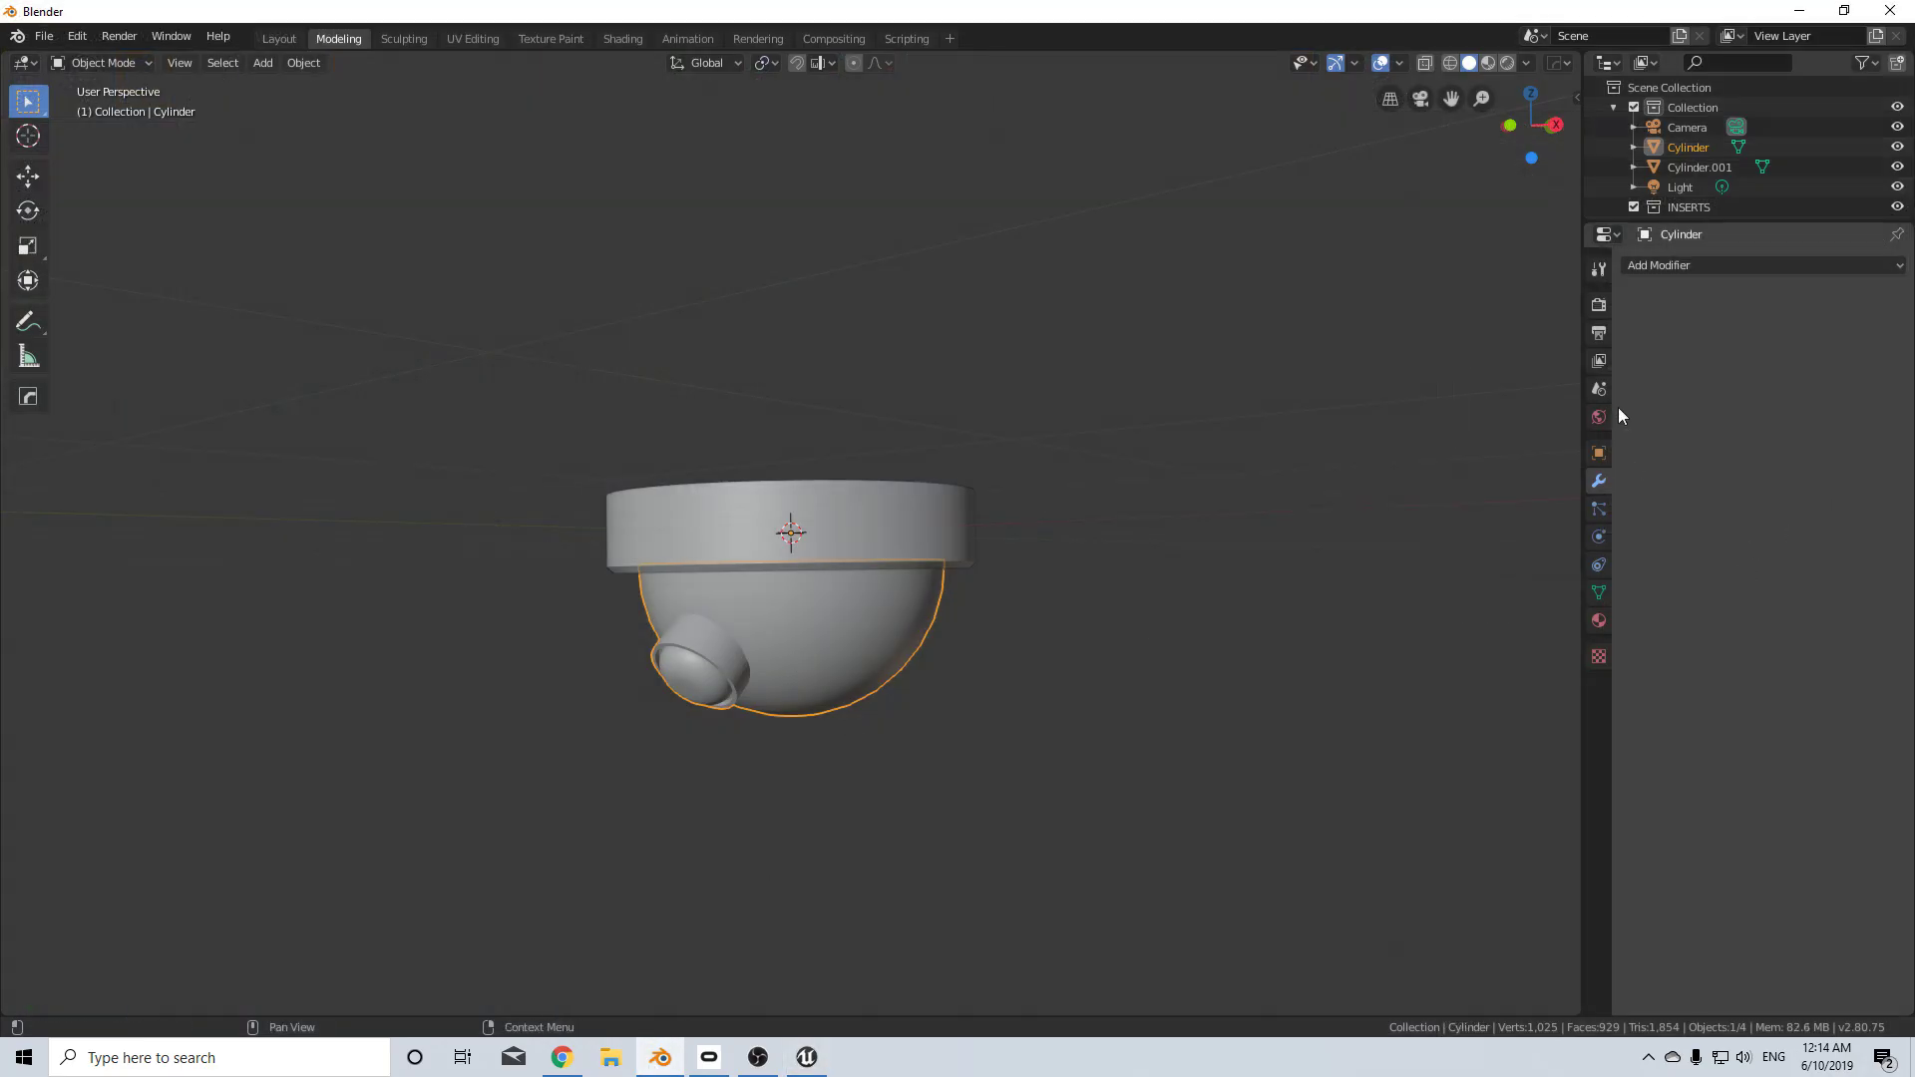
click(1599, 417)
click(1599, 622)
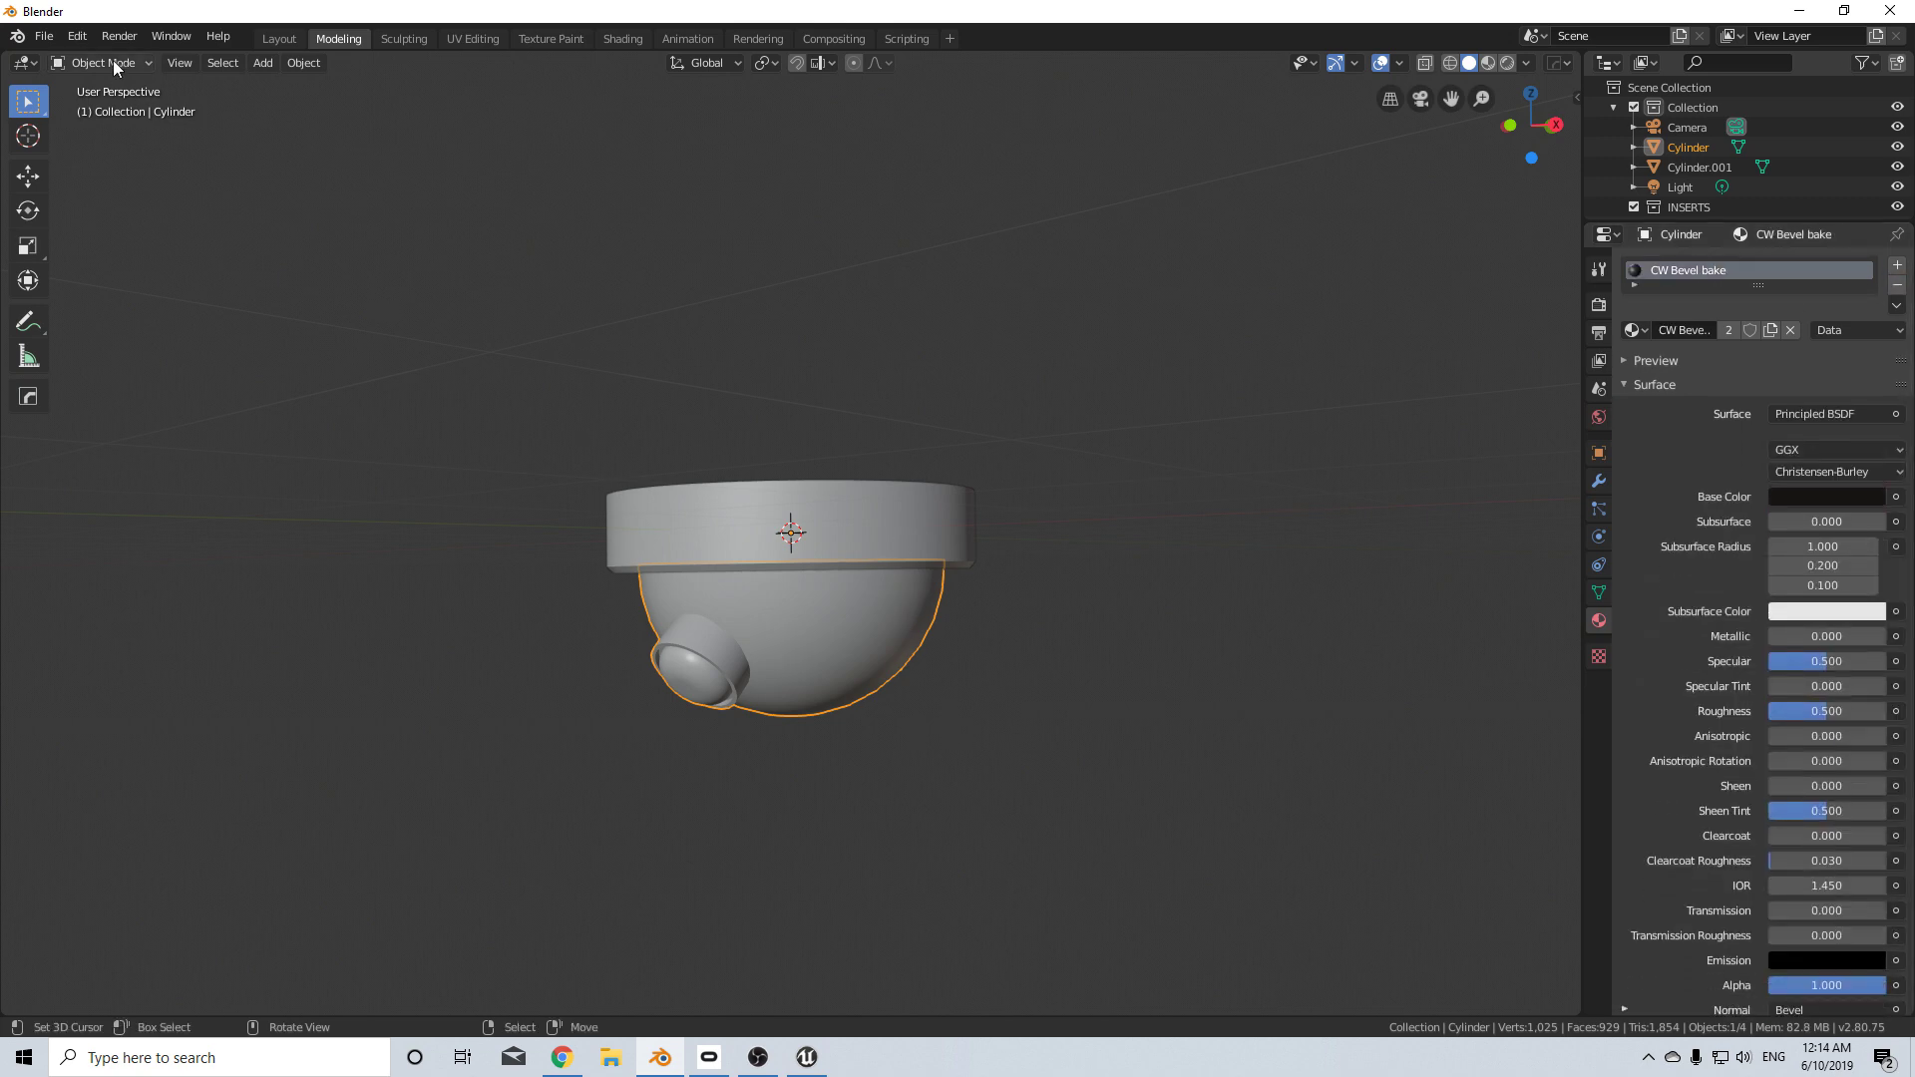
- Export the selected dome as FBX, overwriting CameraBottom.fbx in the ModestPelican folder
click(44, 37)
mouse_move(128, 321)
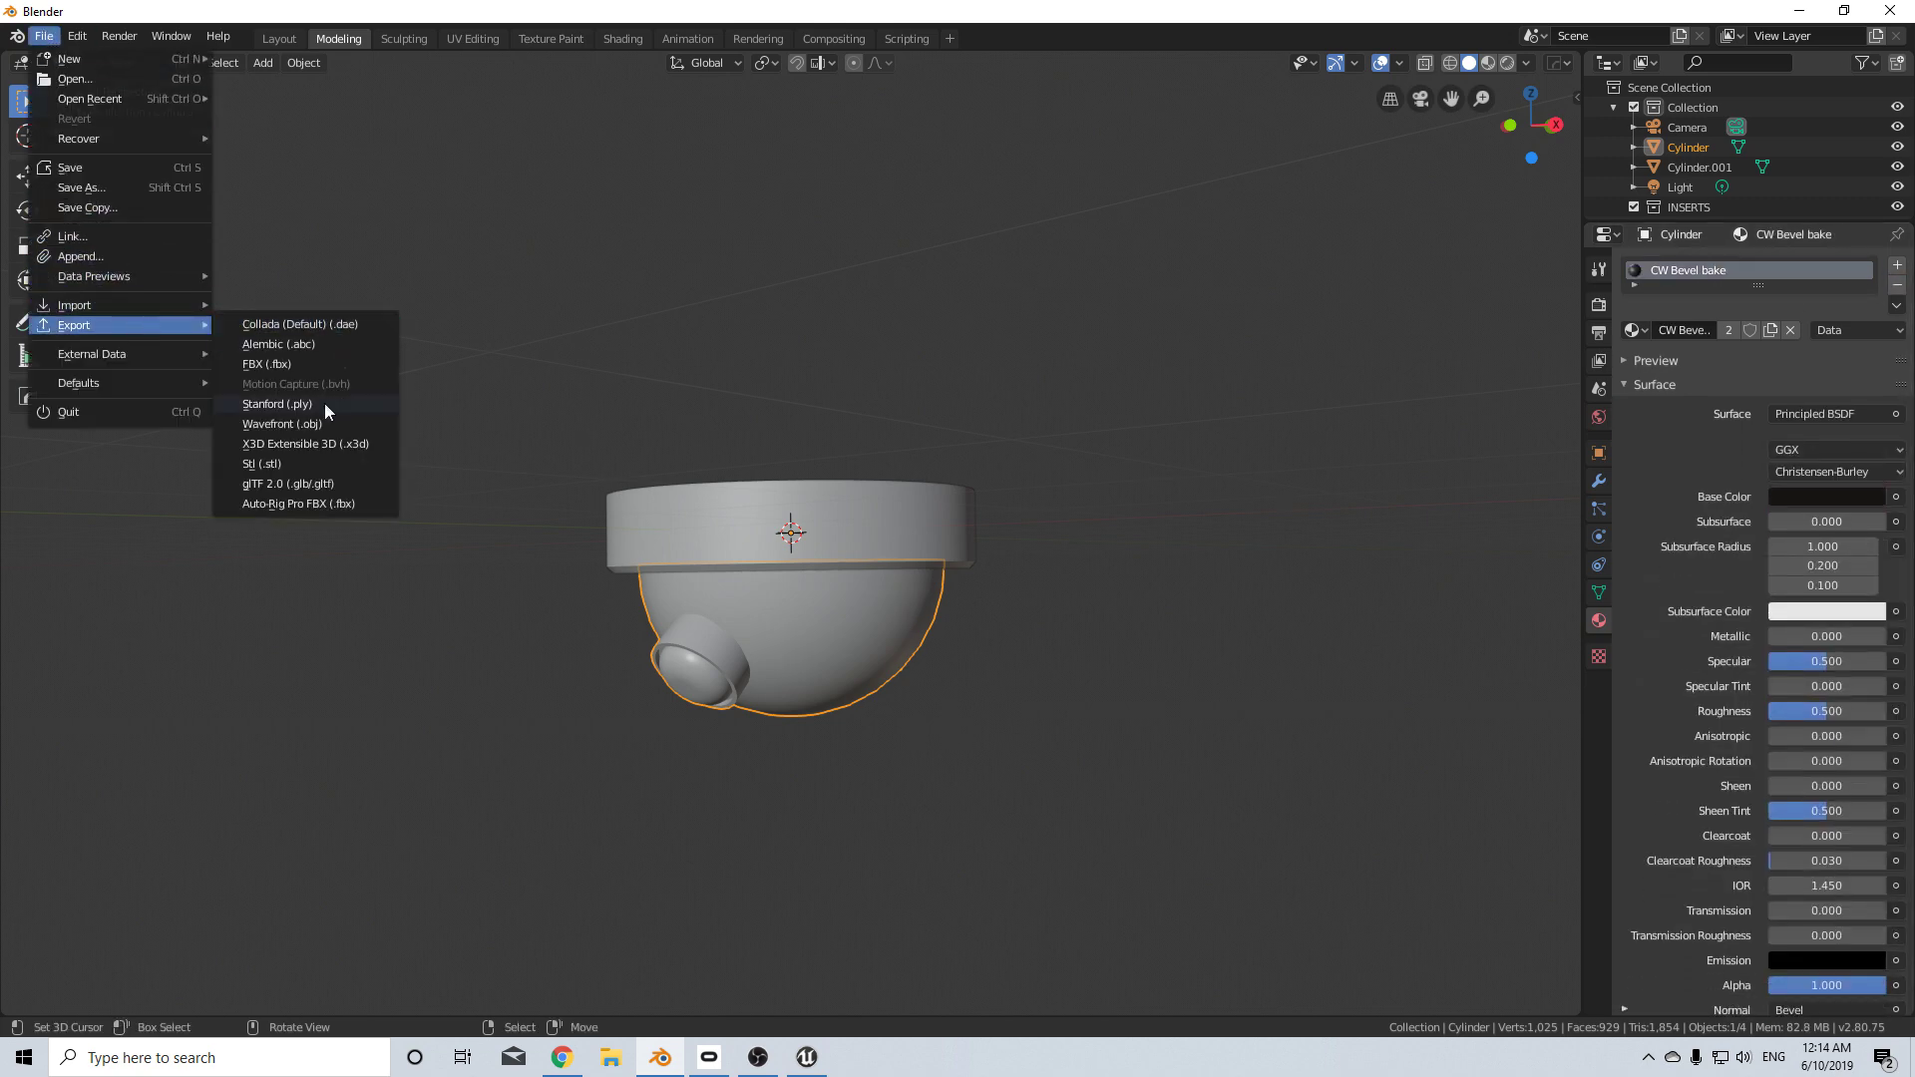
click(325, 362)
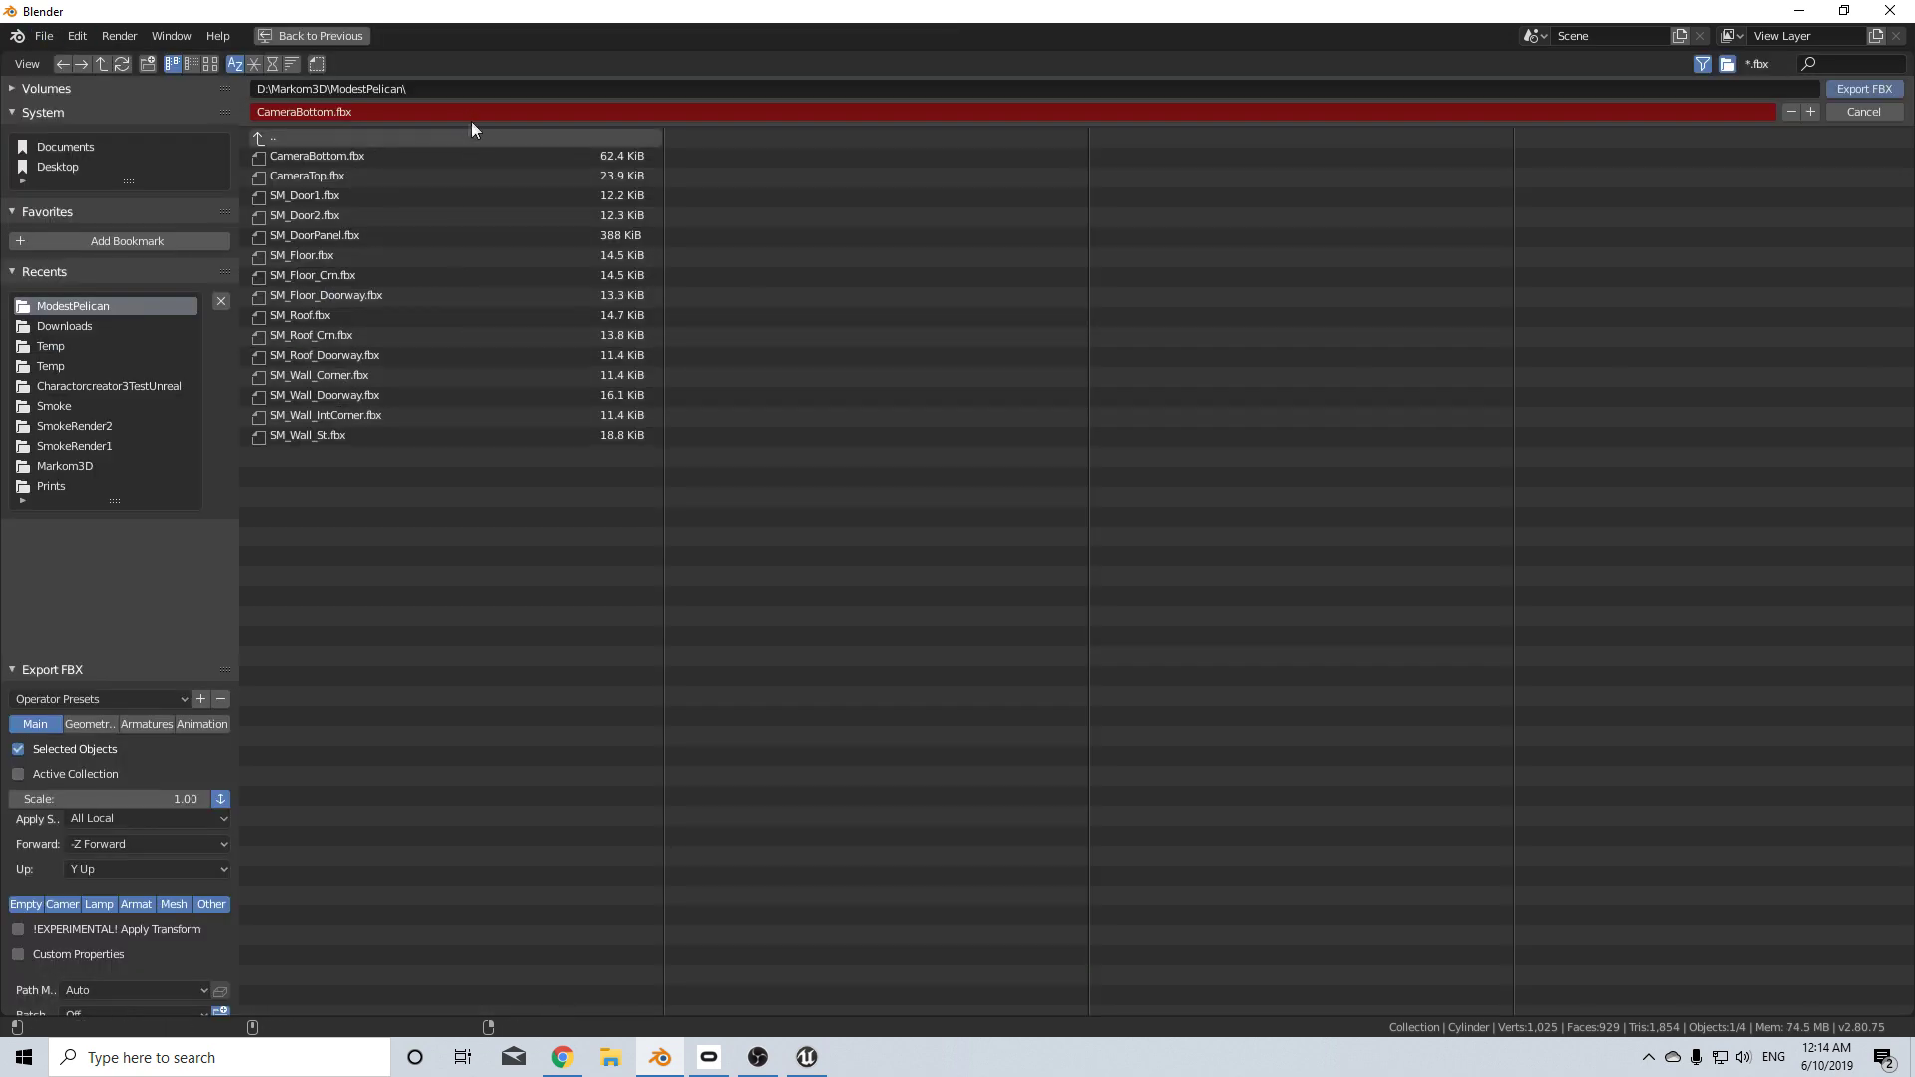
click(1865, 88)
- Undo the last move of the camera's top ring
key(ctrl+z)
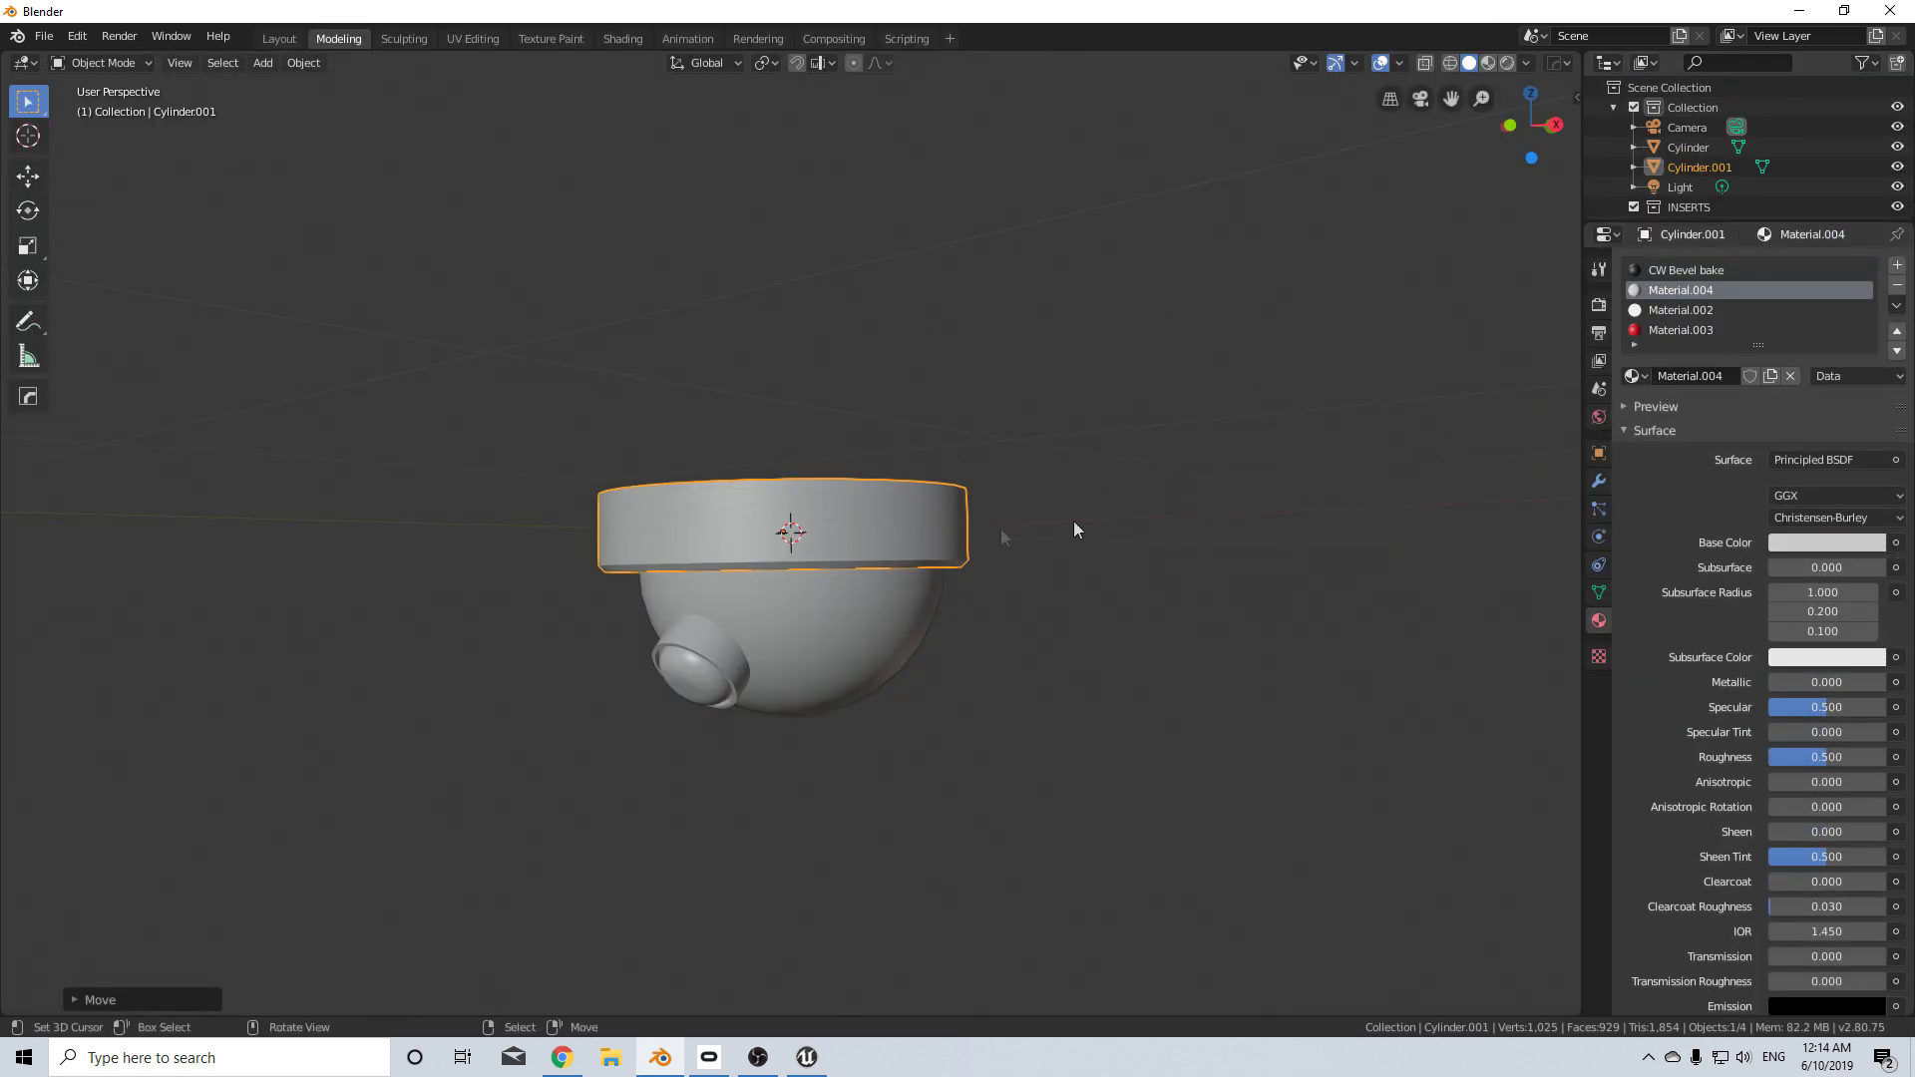
key(ctrl+z)
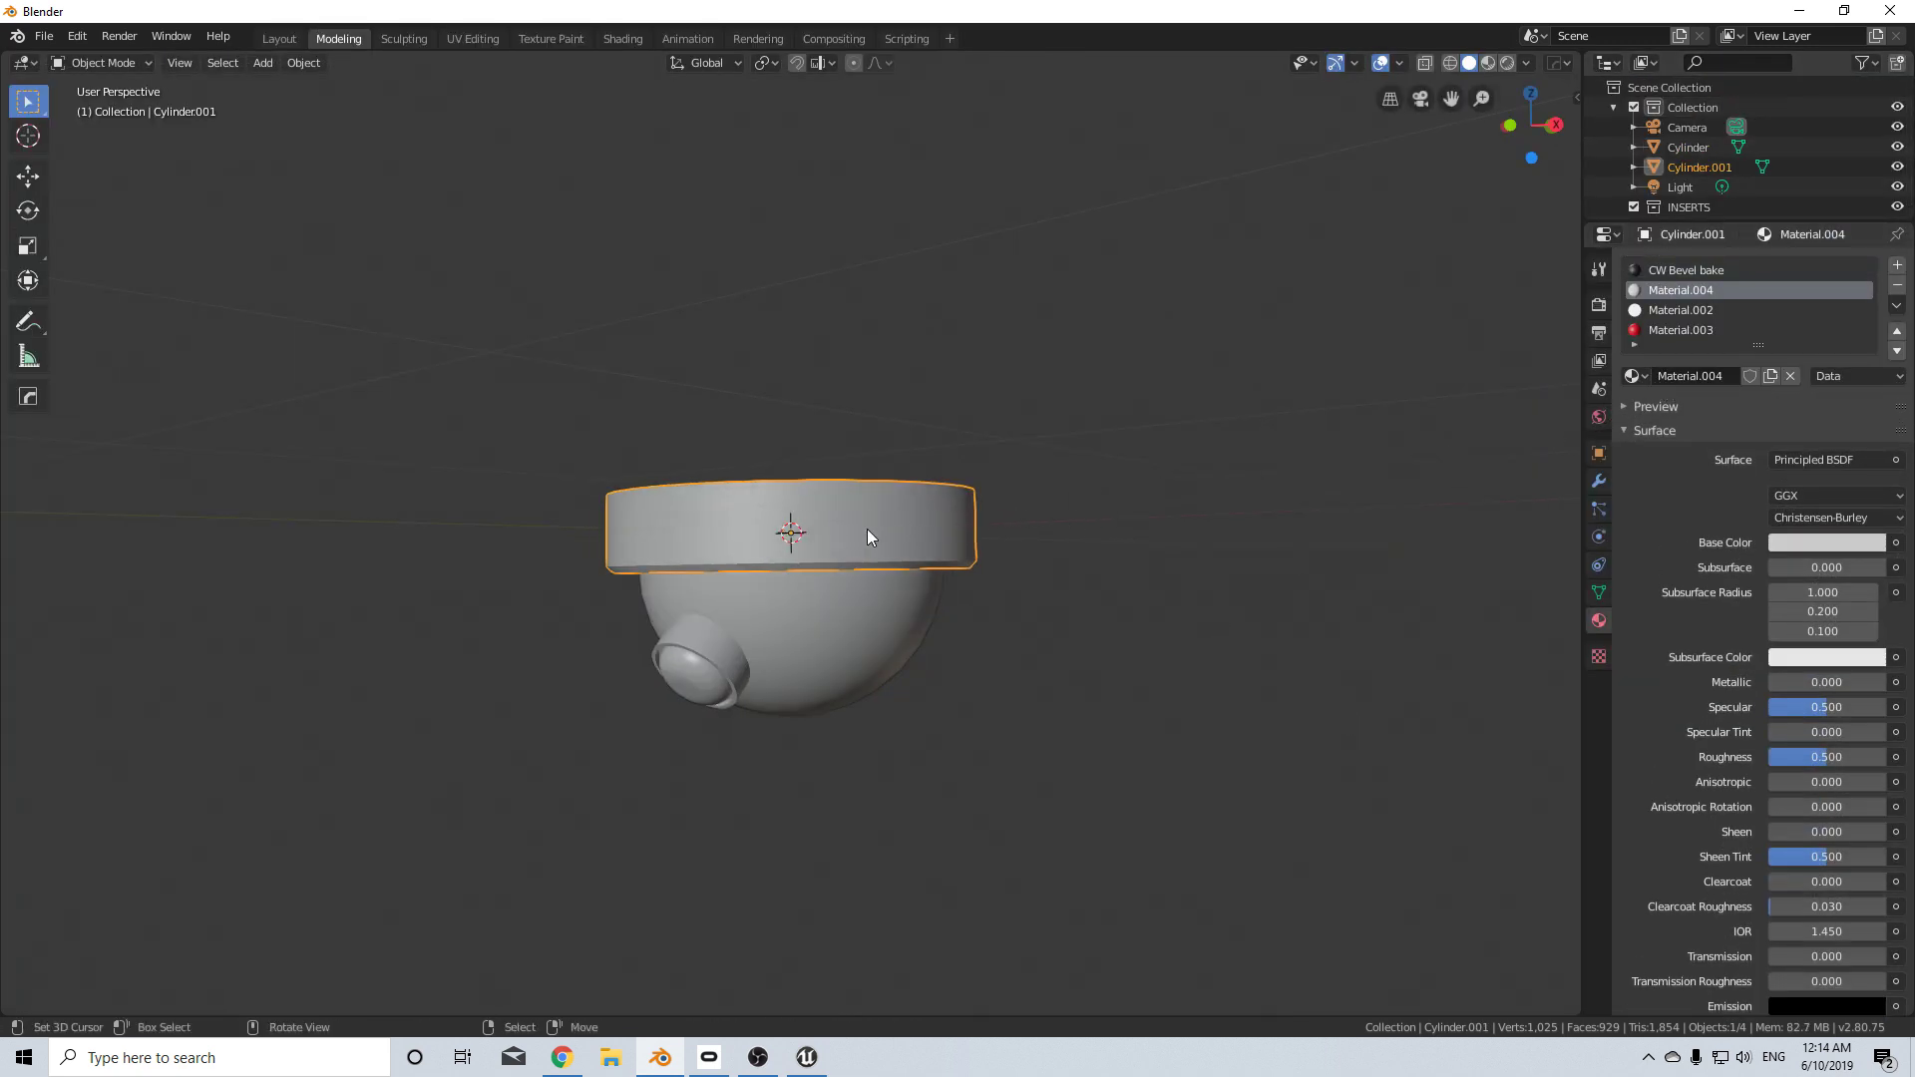
- Remove Material.004, Material.002 and Material.003 from the camera's top ring, keeping only CW Bevel bake
click(1899, 287)
click(1899, 286)
click(1899, 286)
- Export the selected top ring as FBX, overwriting CameraTop.fbx in the ModestPelican folder
click(44, 36)
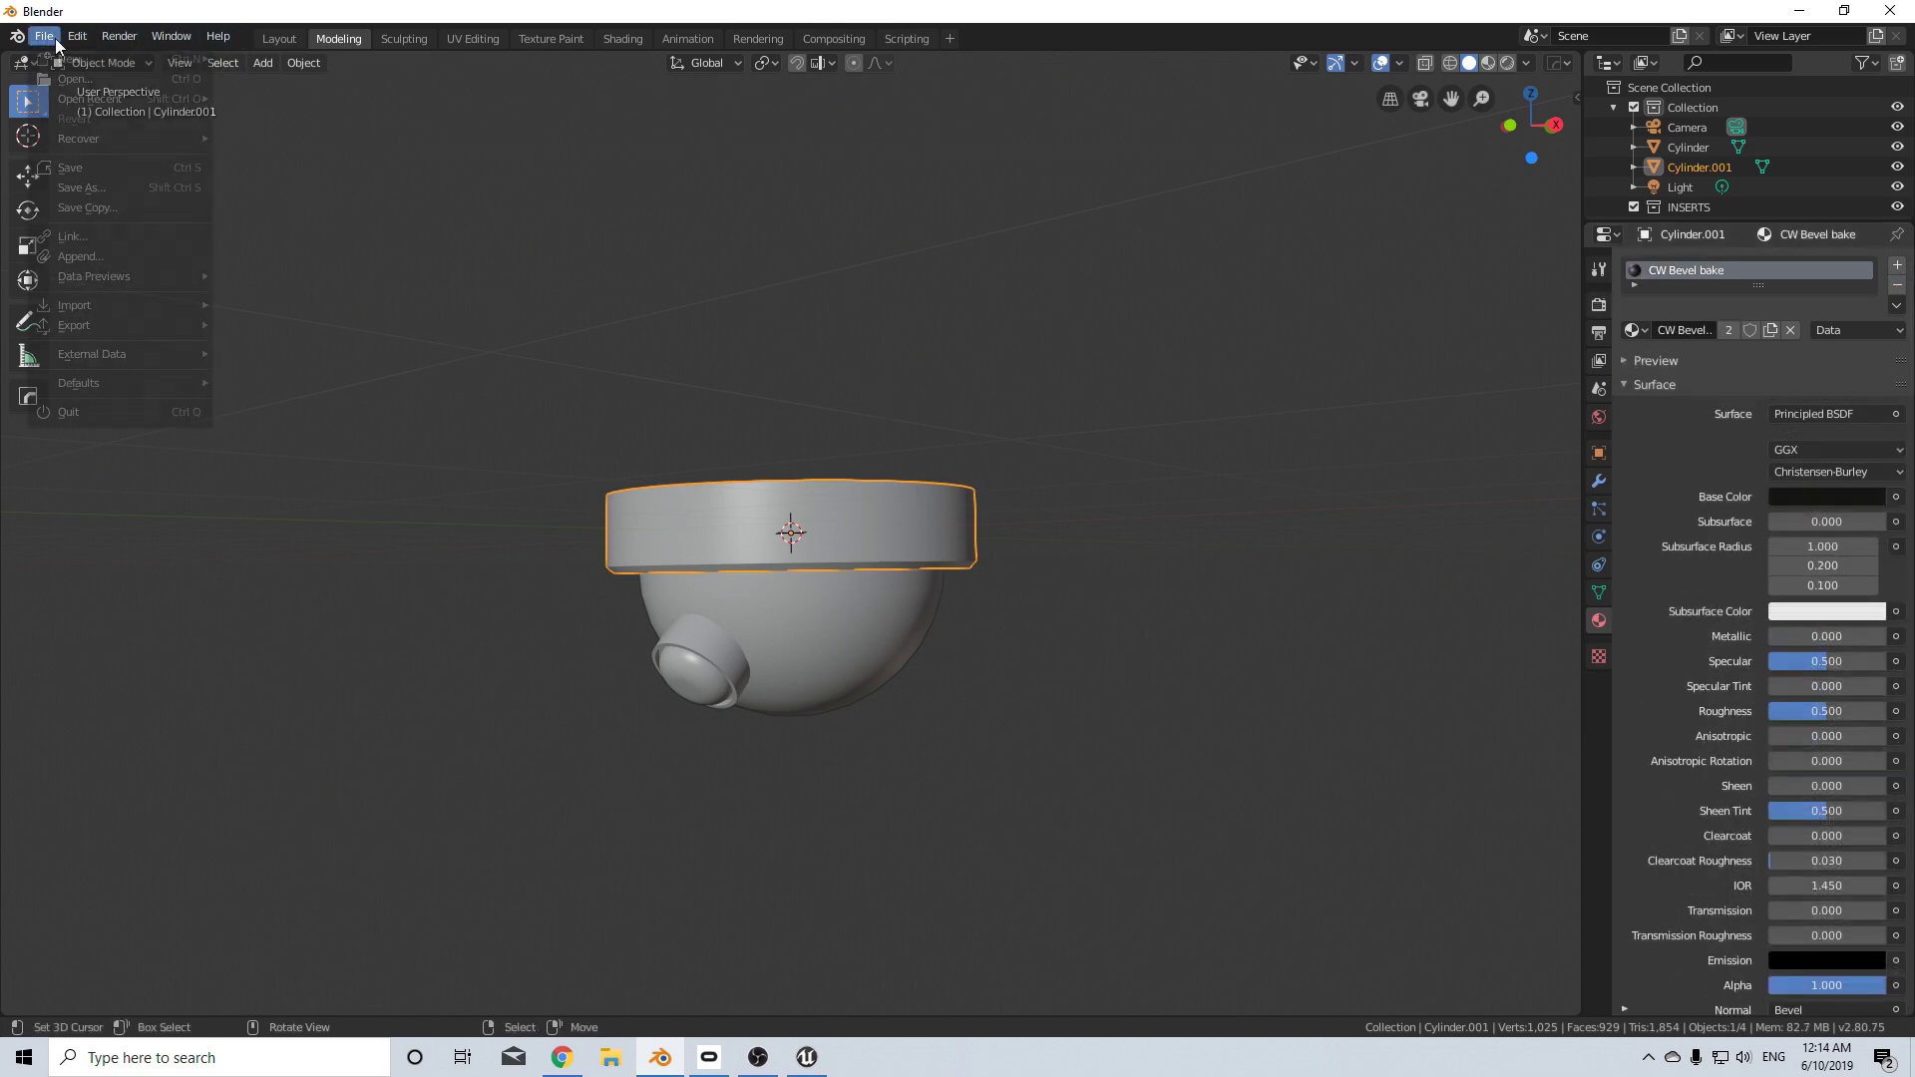
mouse_move(127, 325)
click(301, 369)
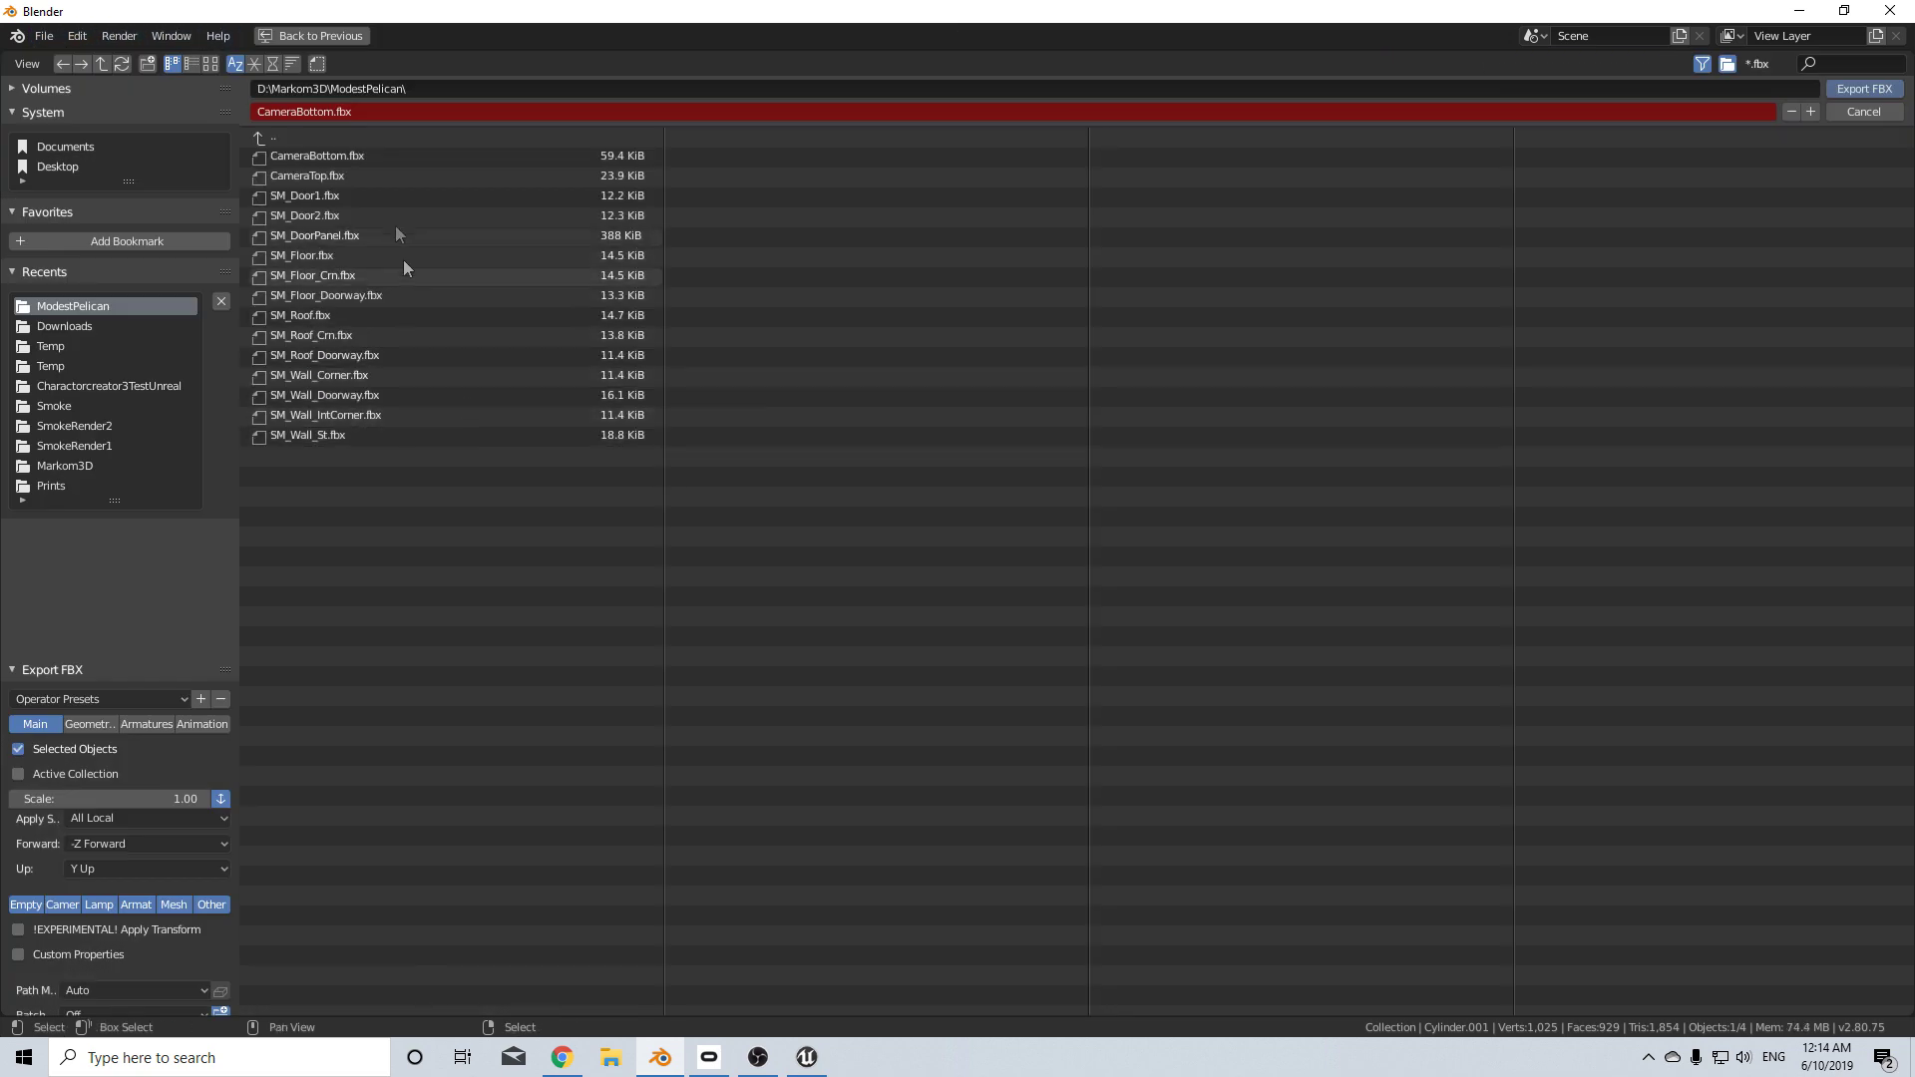
click(1838, 89)
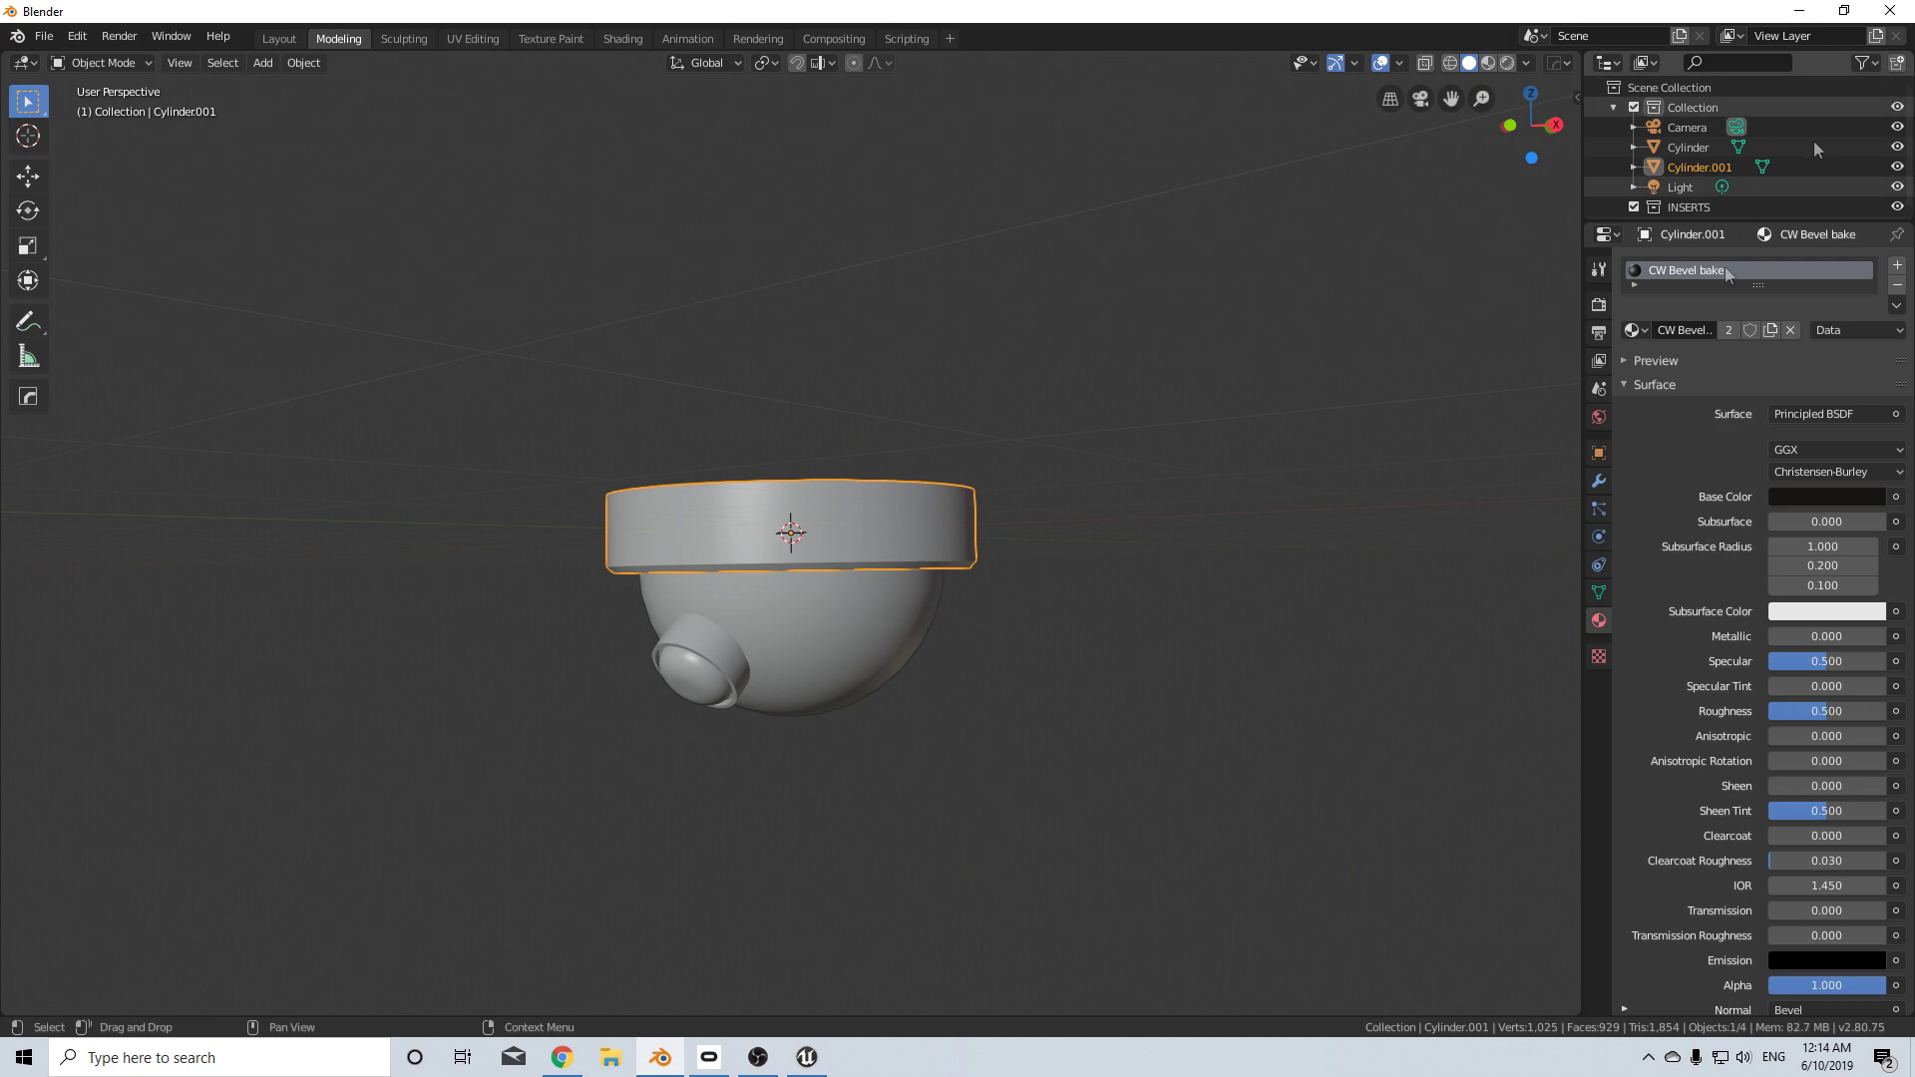
- Switch to Unreal Engine, close the CameraBottom editor and reimport the CameraBottom and CameraTop meshes together
click(807, 1057)
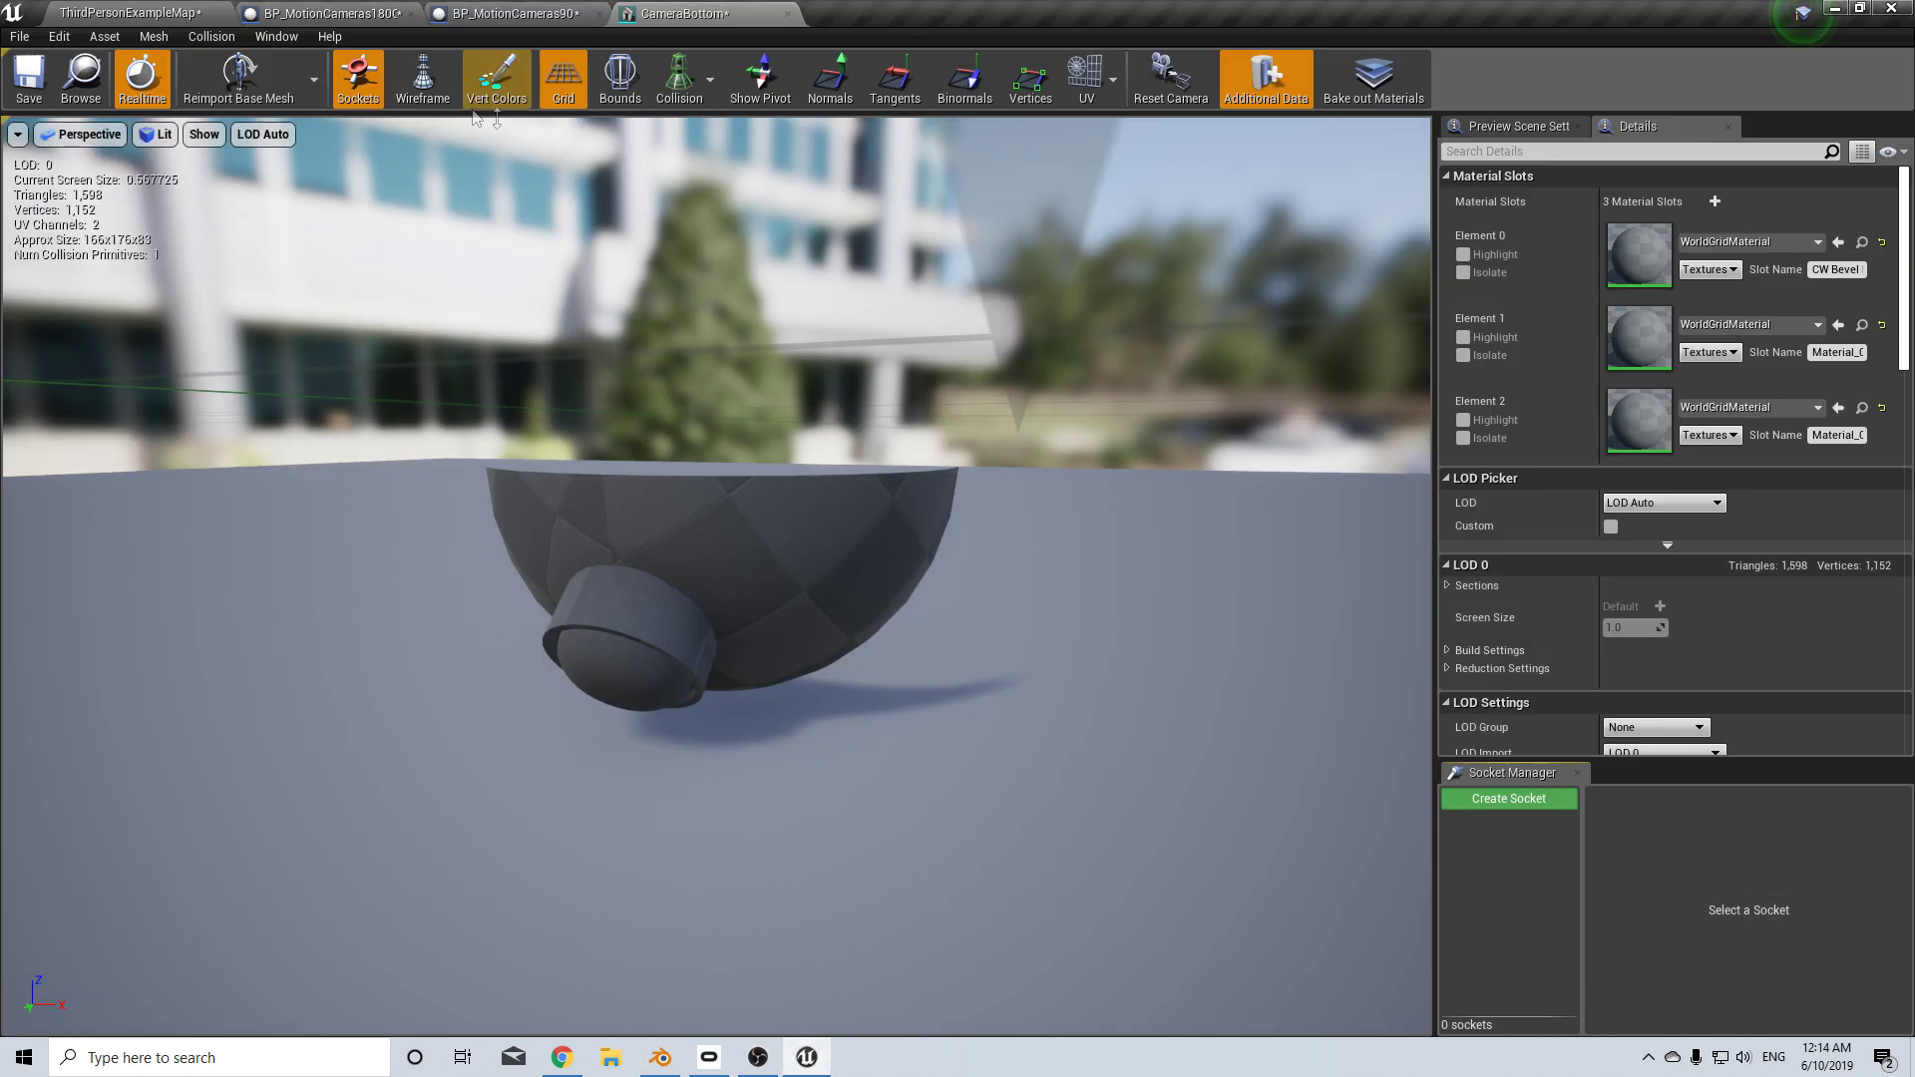
click(788, 15)
click(130, 13)
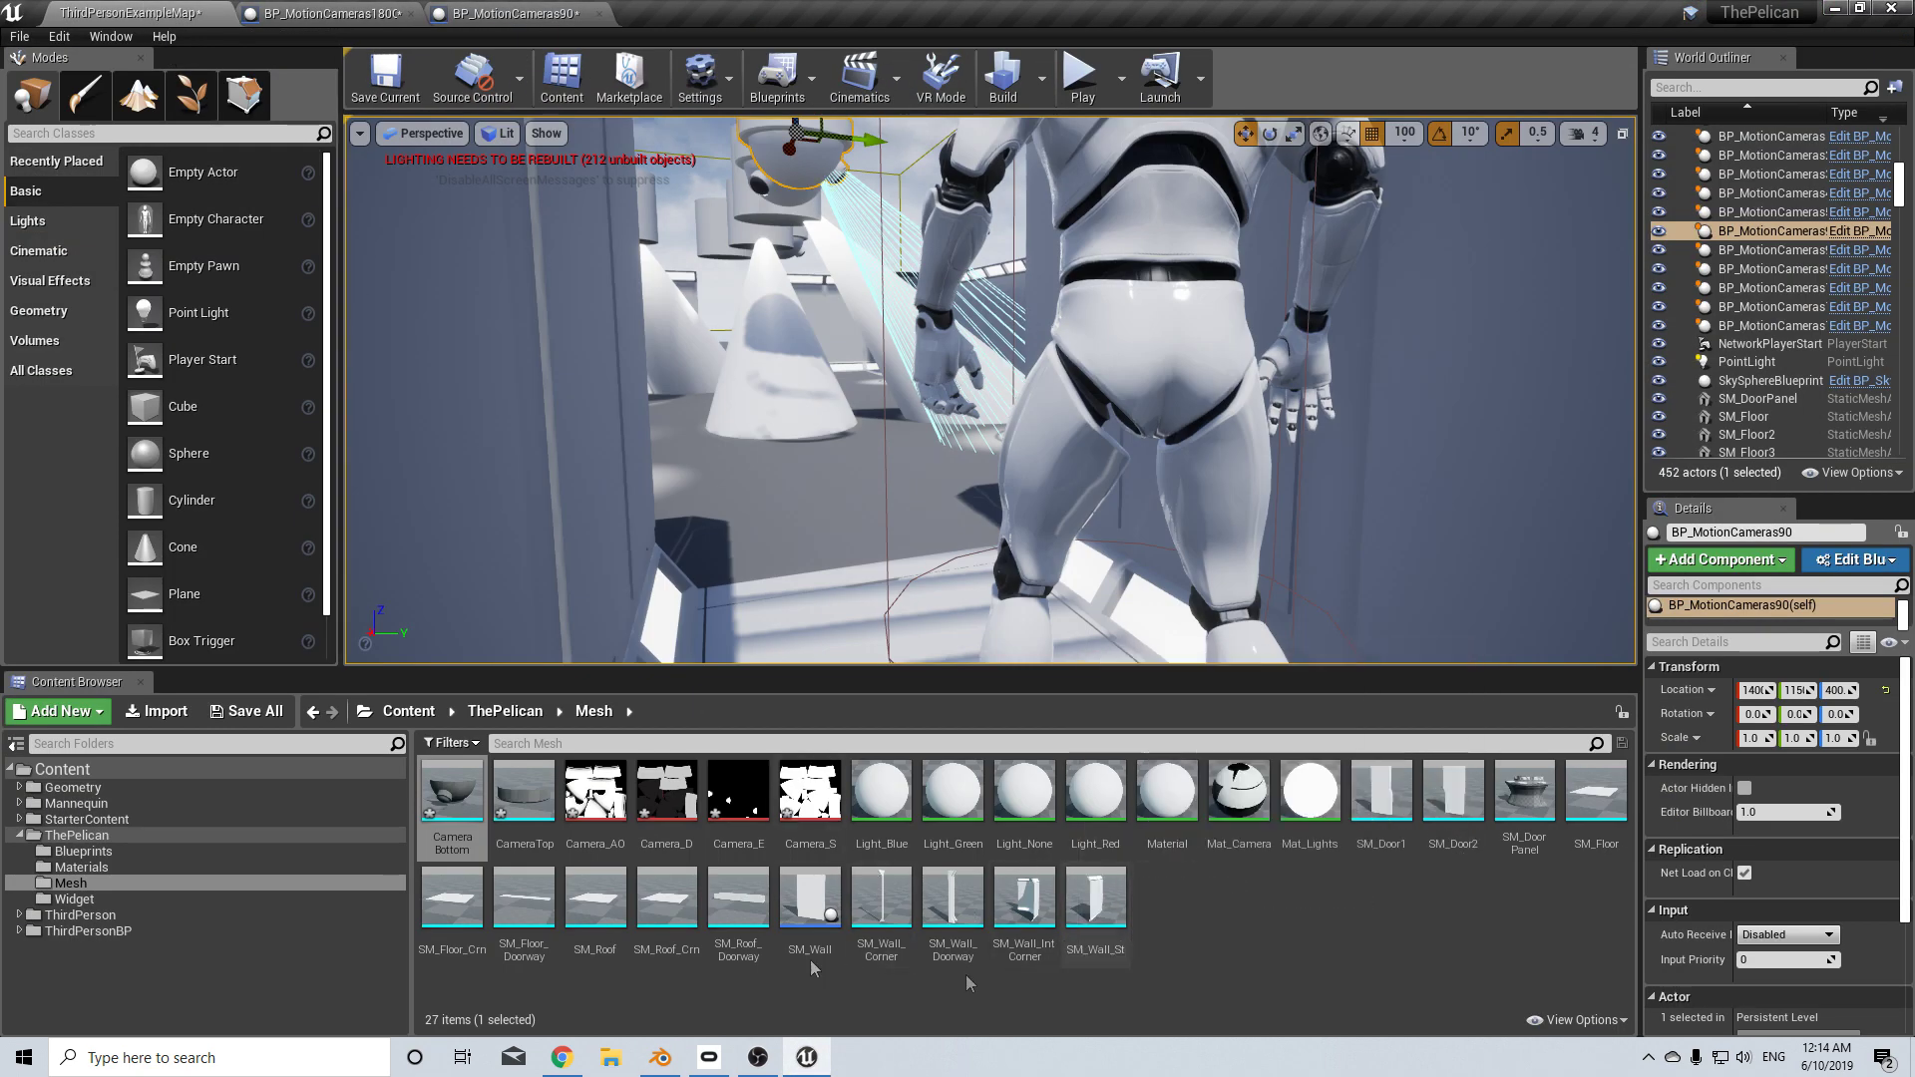
ctrl+click(521, 783)
right_click(523, 788)
mouse_move(633, 511)
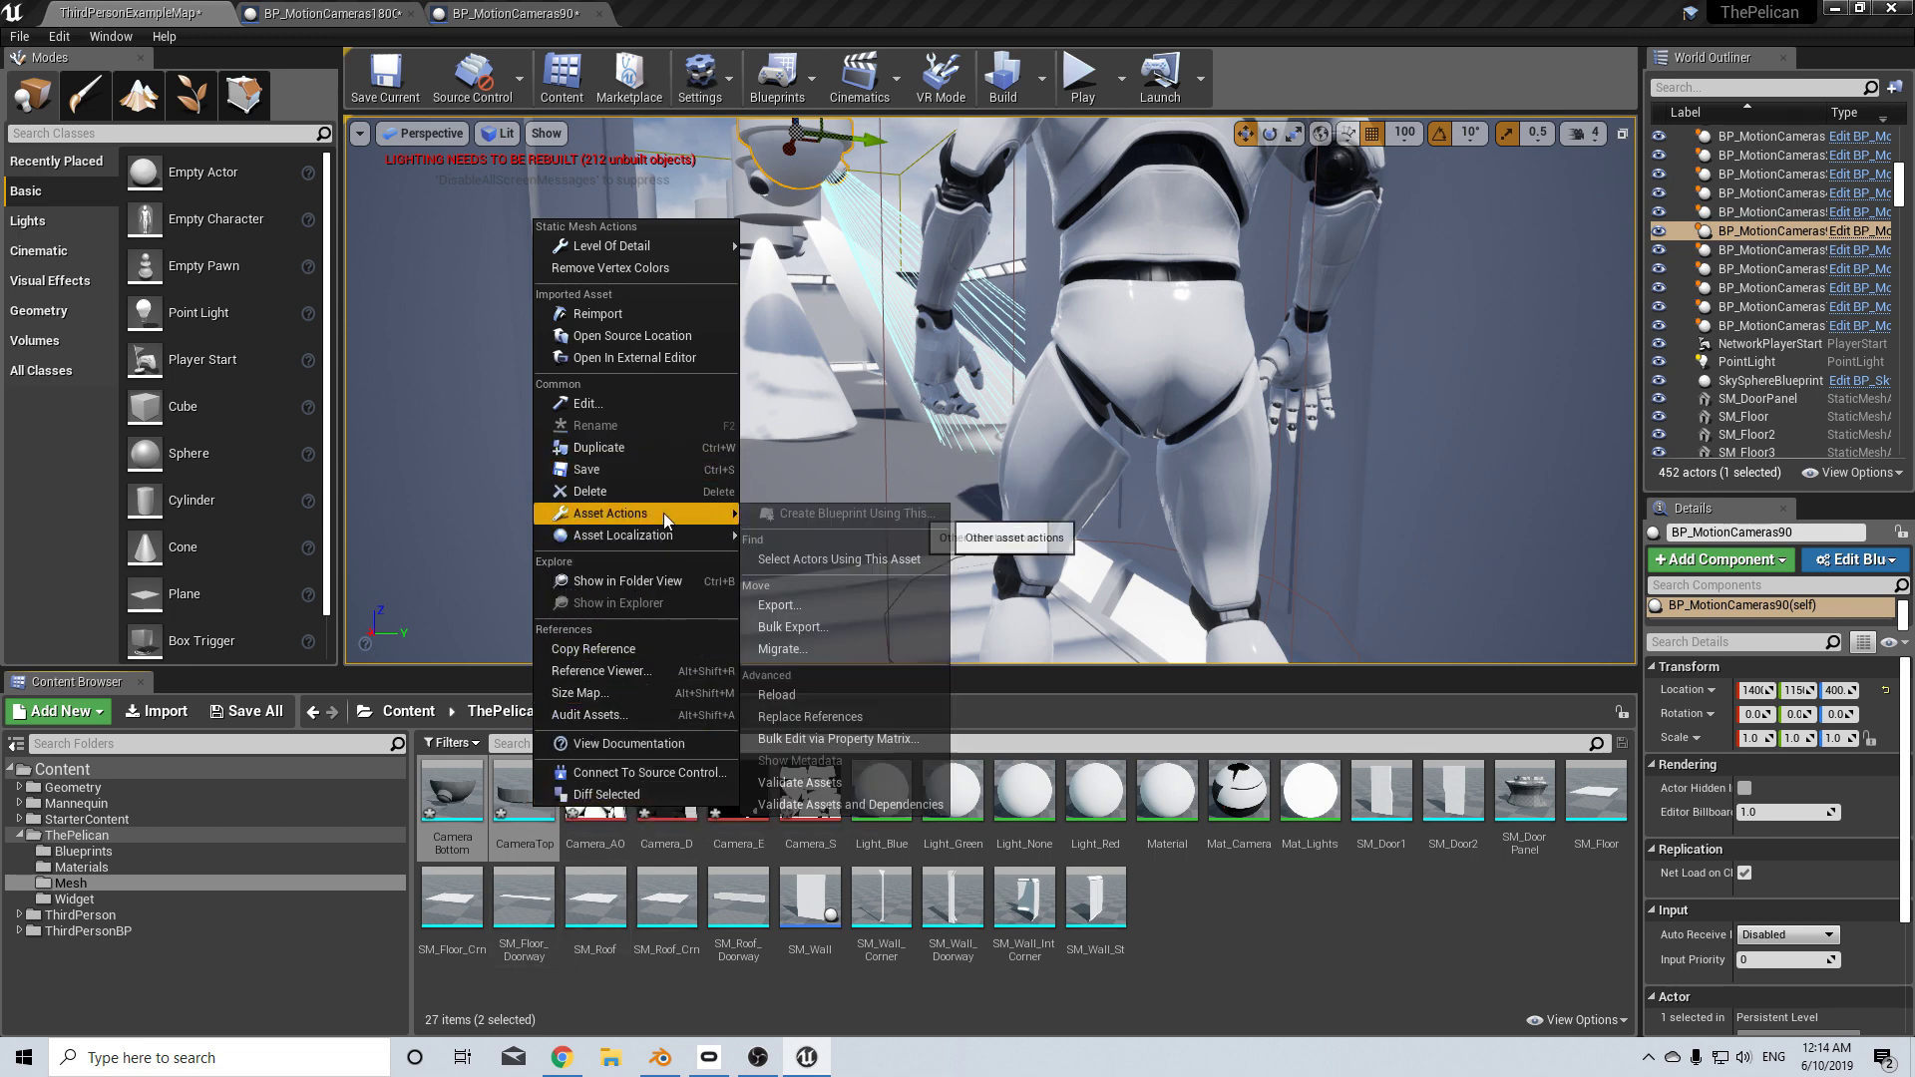
click(642, 314)
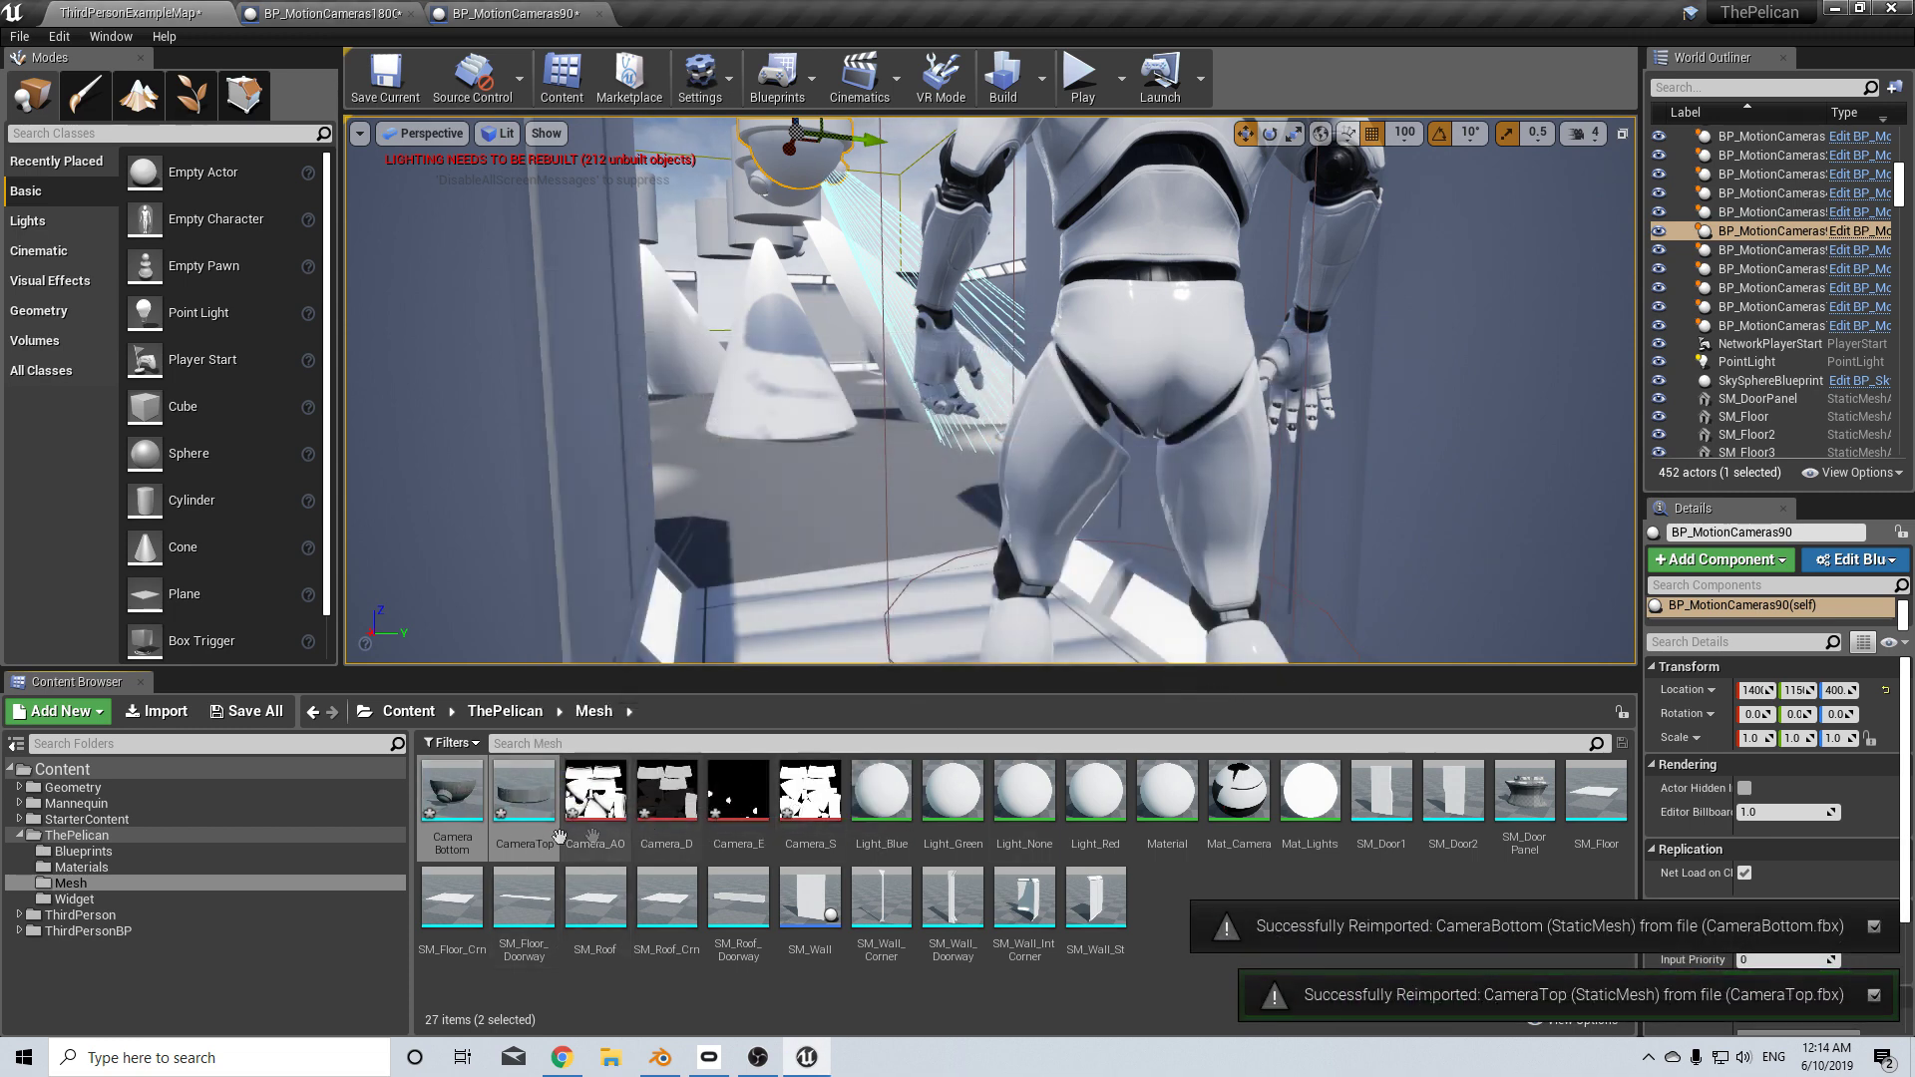
- Open the CameraBottom static mesh and assign Mat_Camera to its material slot
double_click(450, 804)
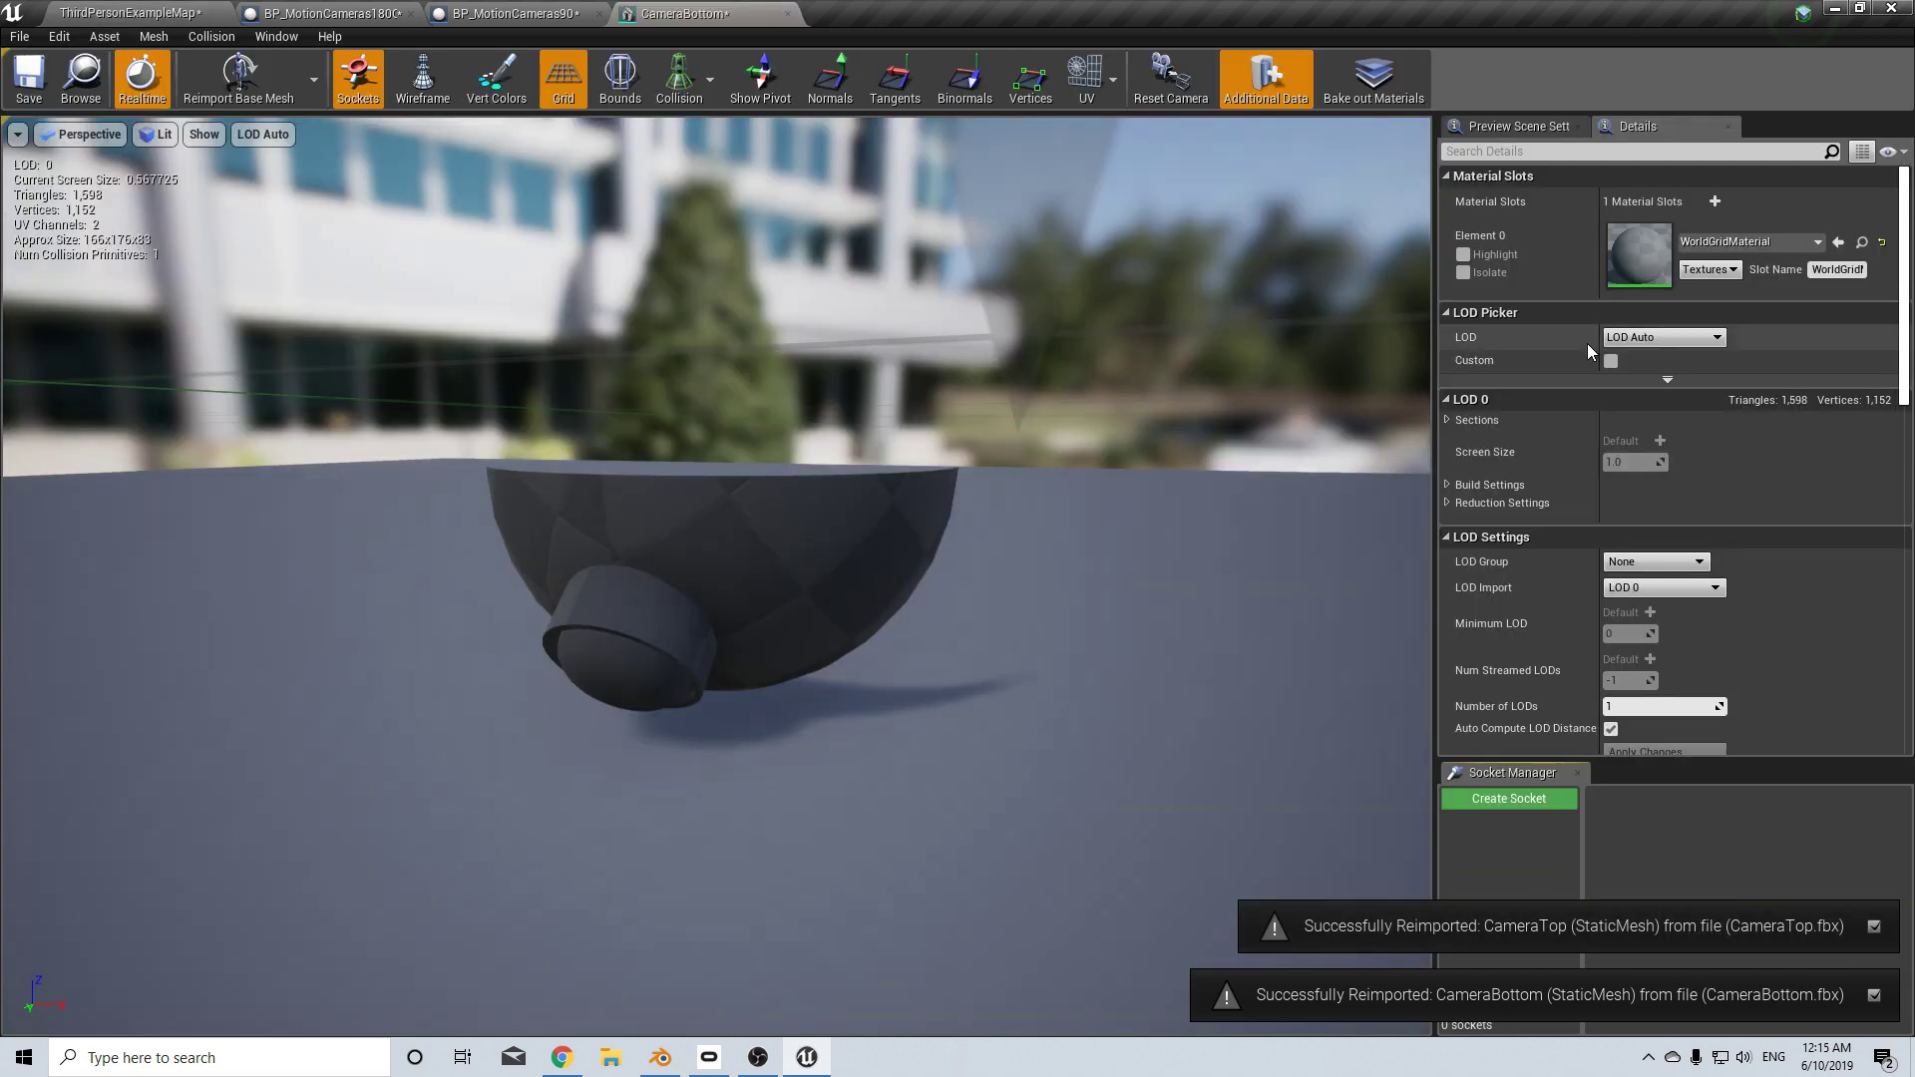
click(1718, 245)
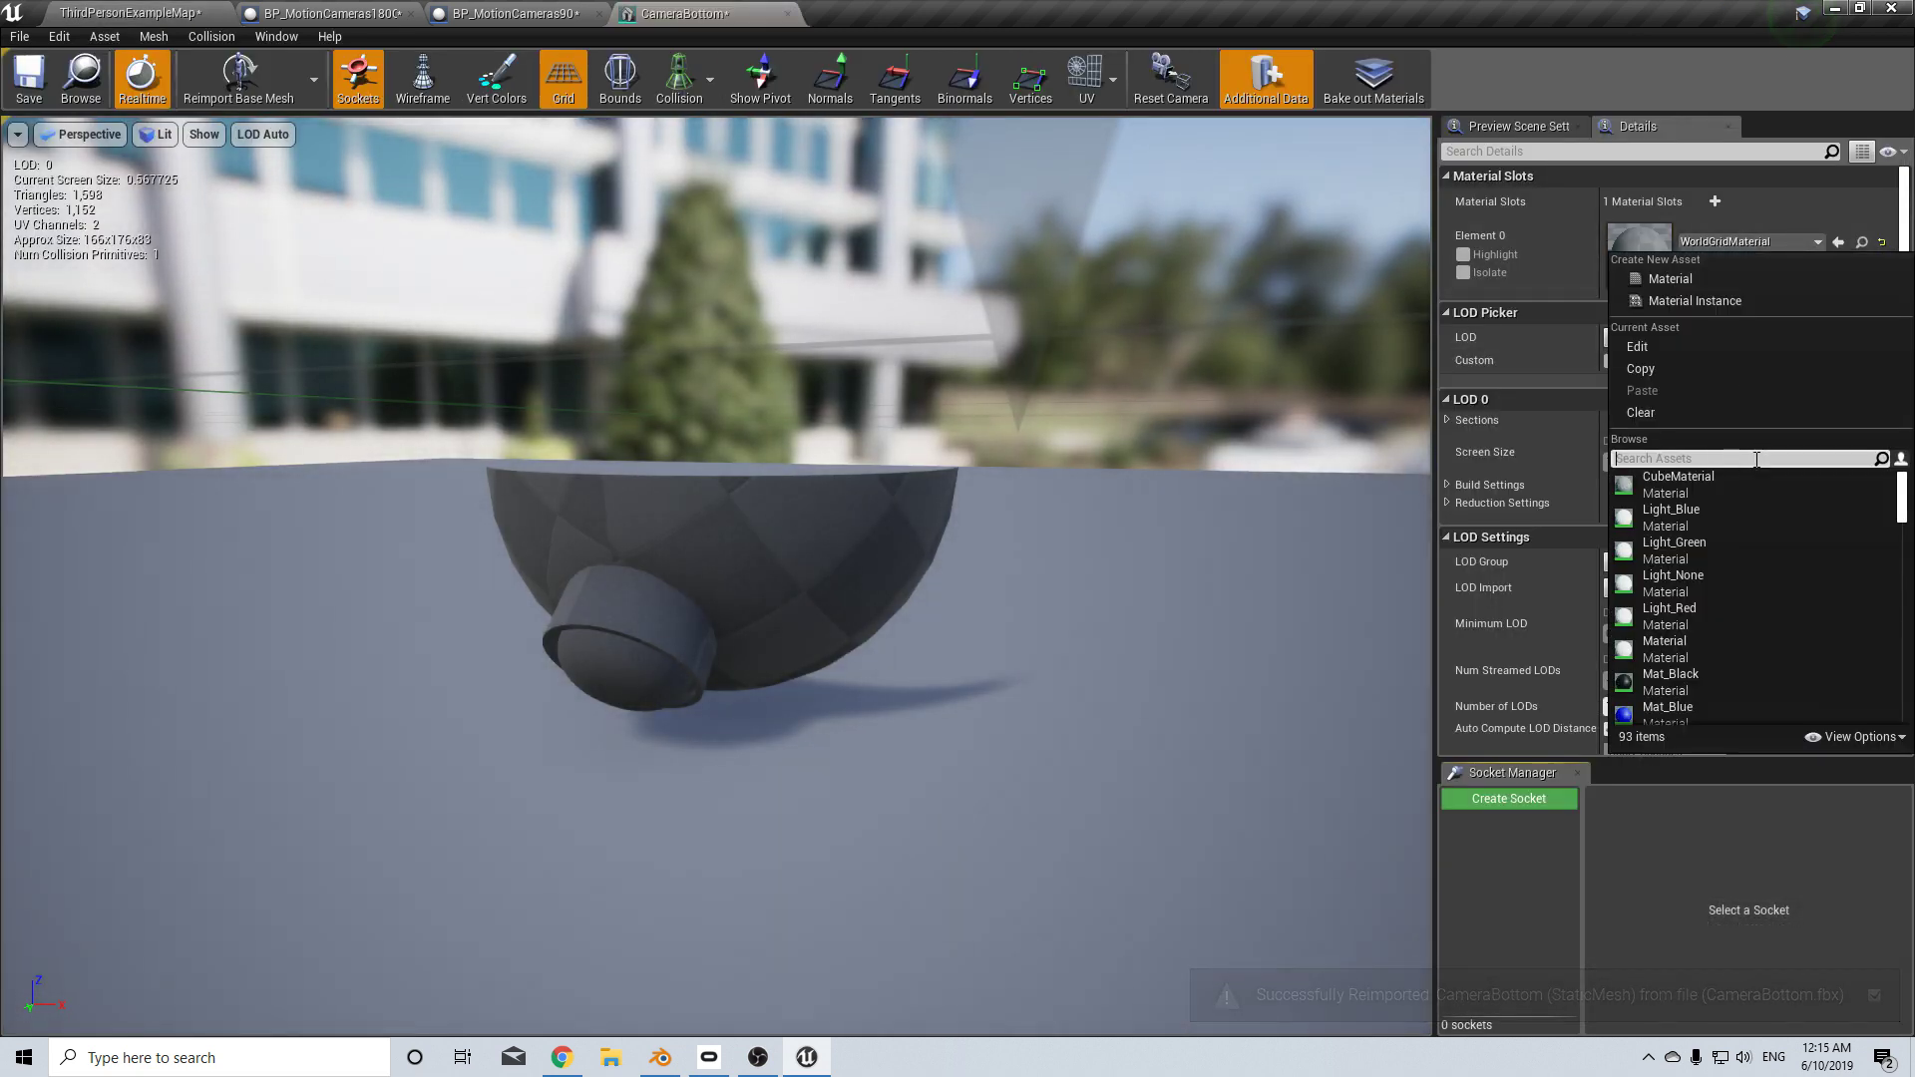
text(cam)
click(1728, 485)
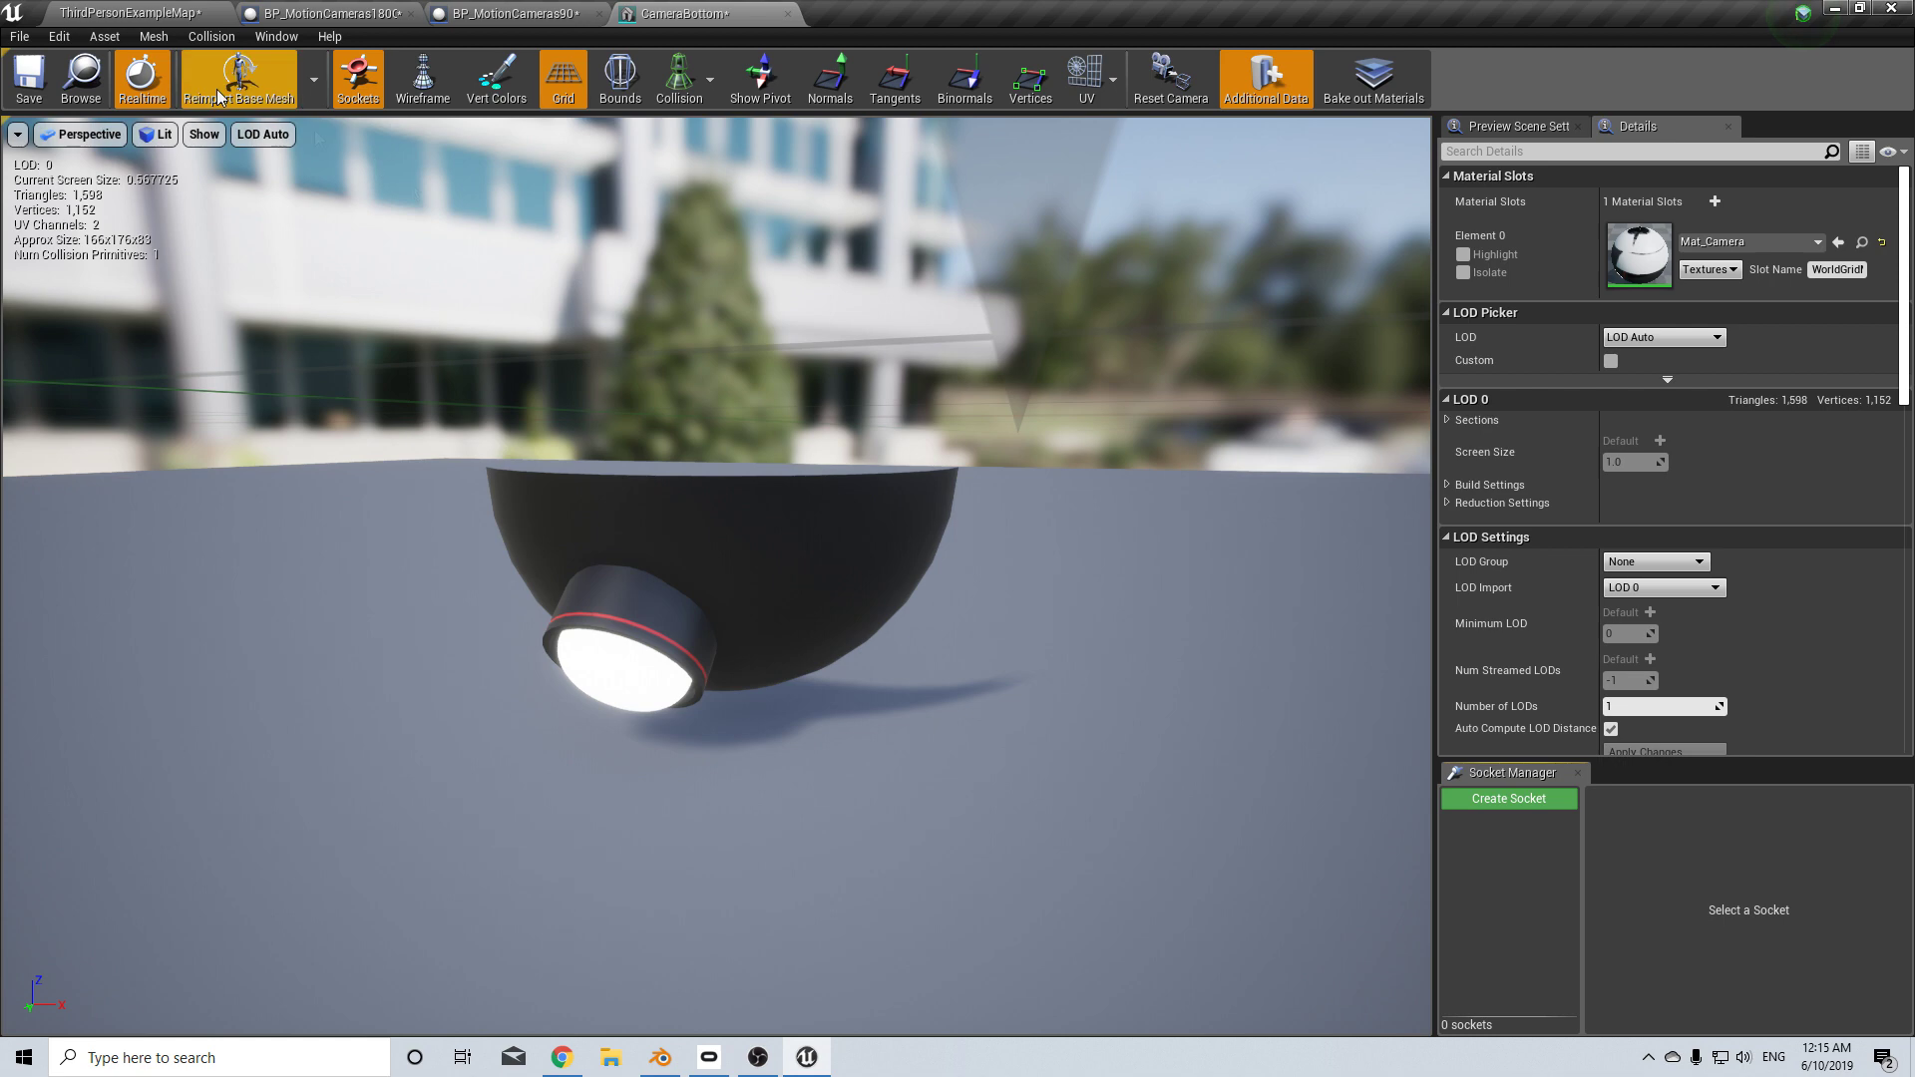
- Open the CameraTop static mesh and assign Mat_Camera to its material slot
click(113, 10)
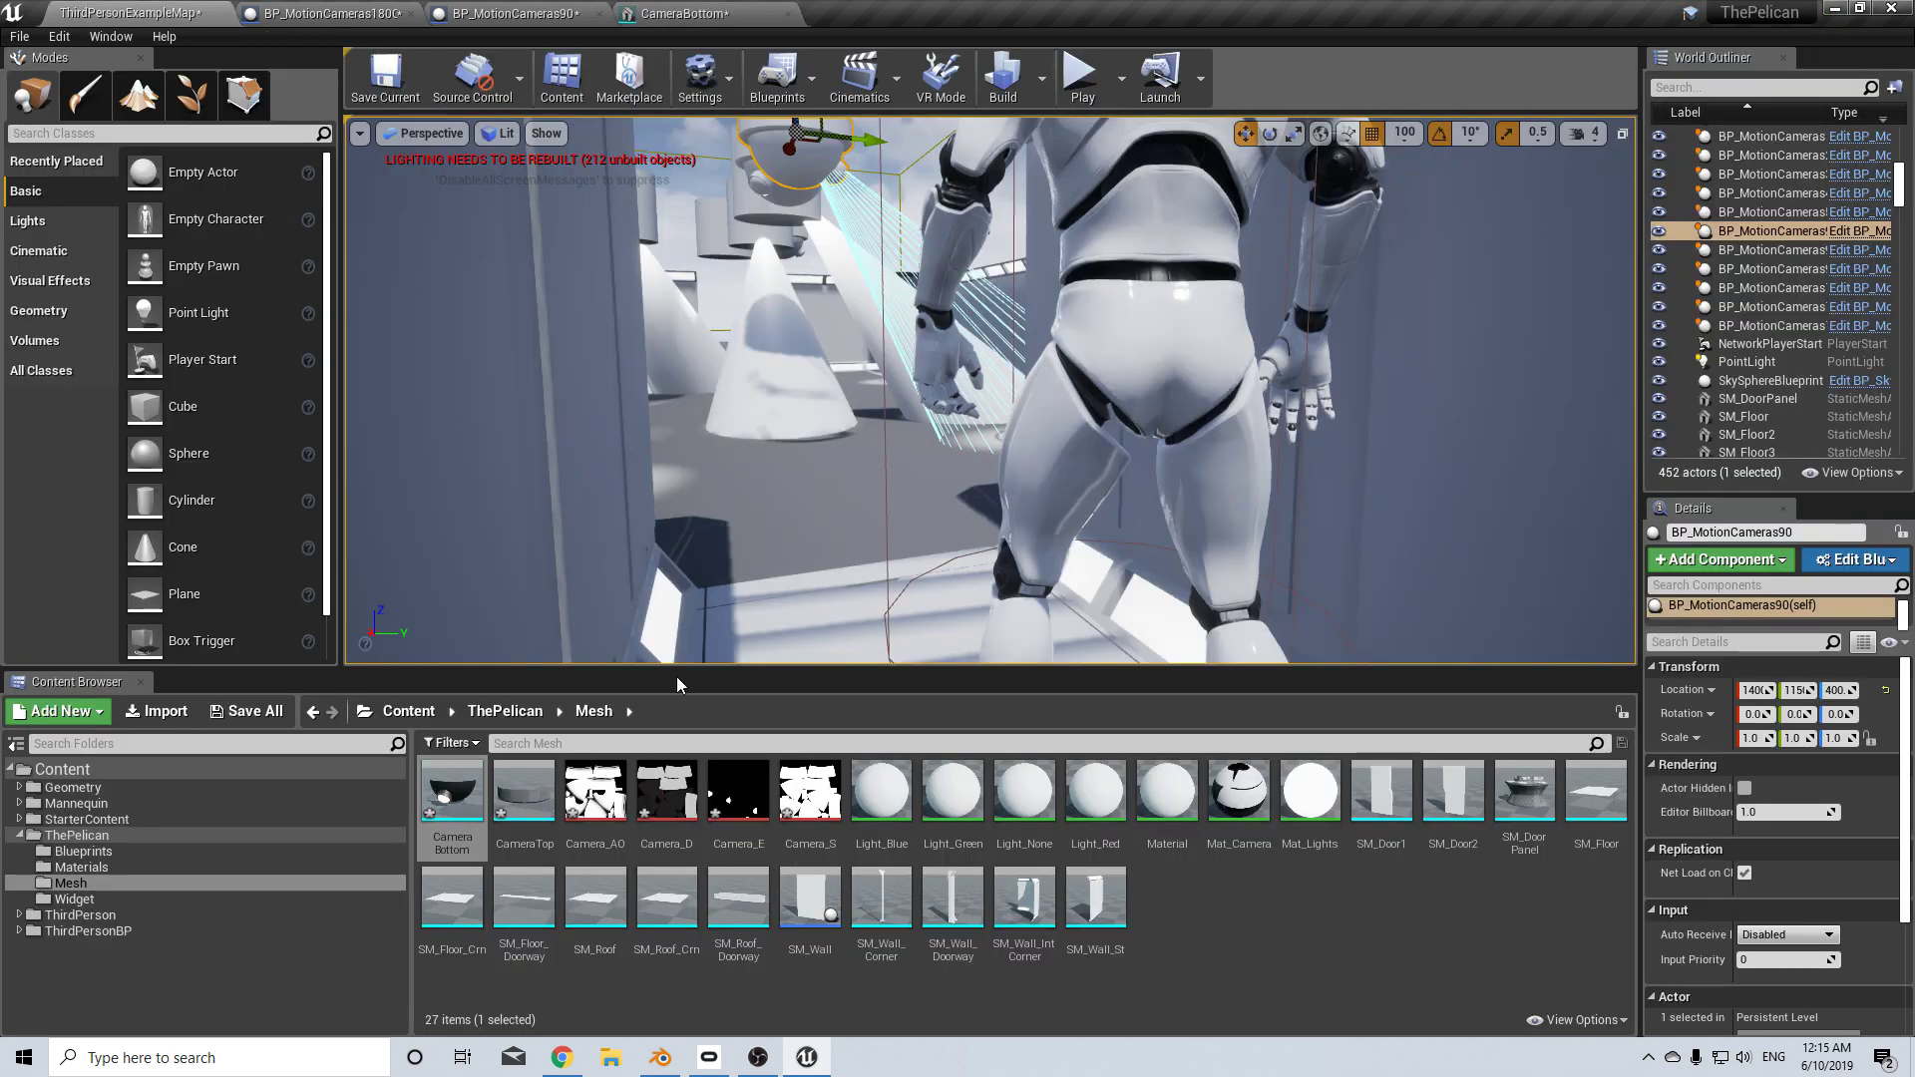
double_click(515, 828)
click(1702, 245)
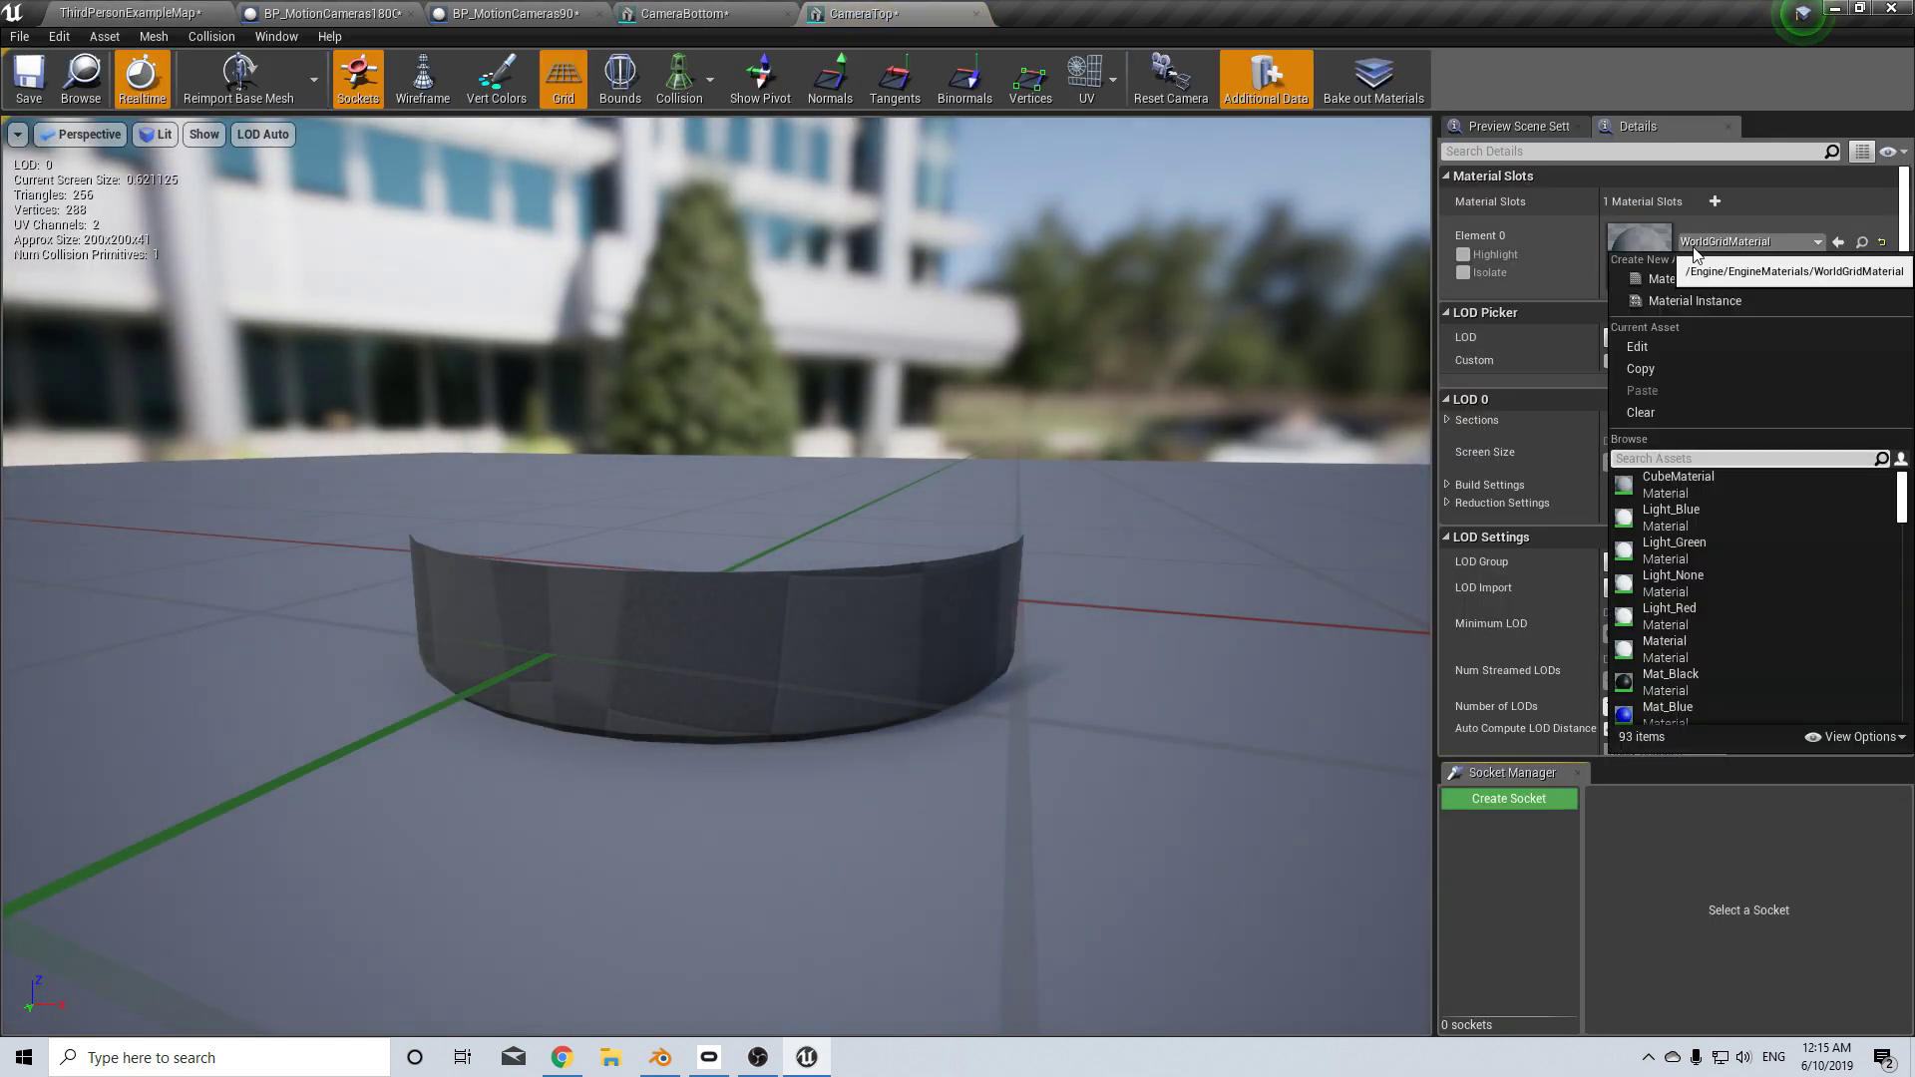
text(cam)
click(1684, 495)
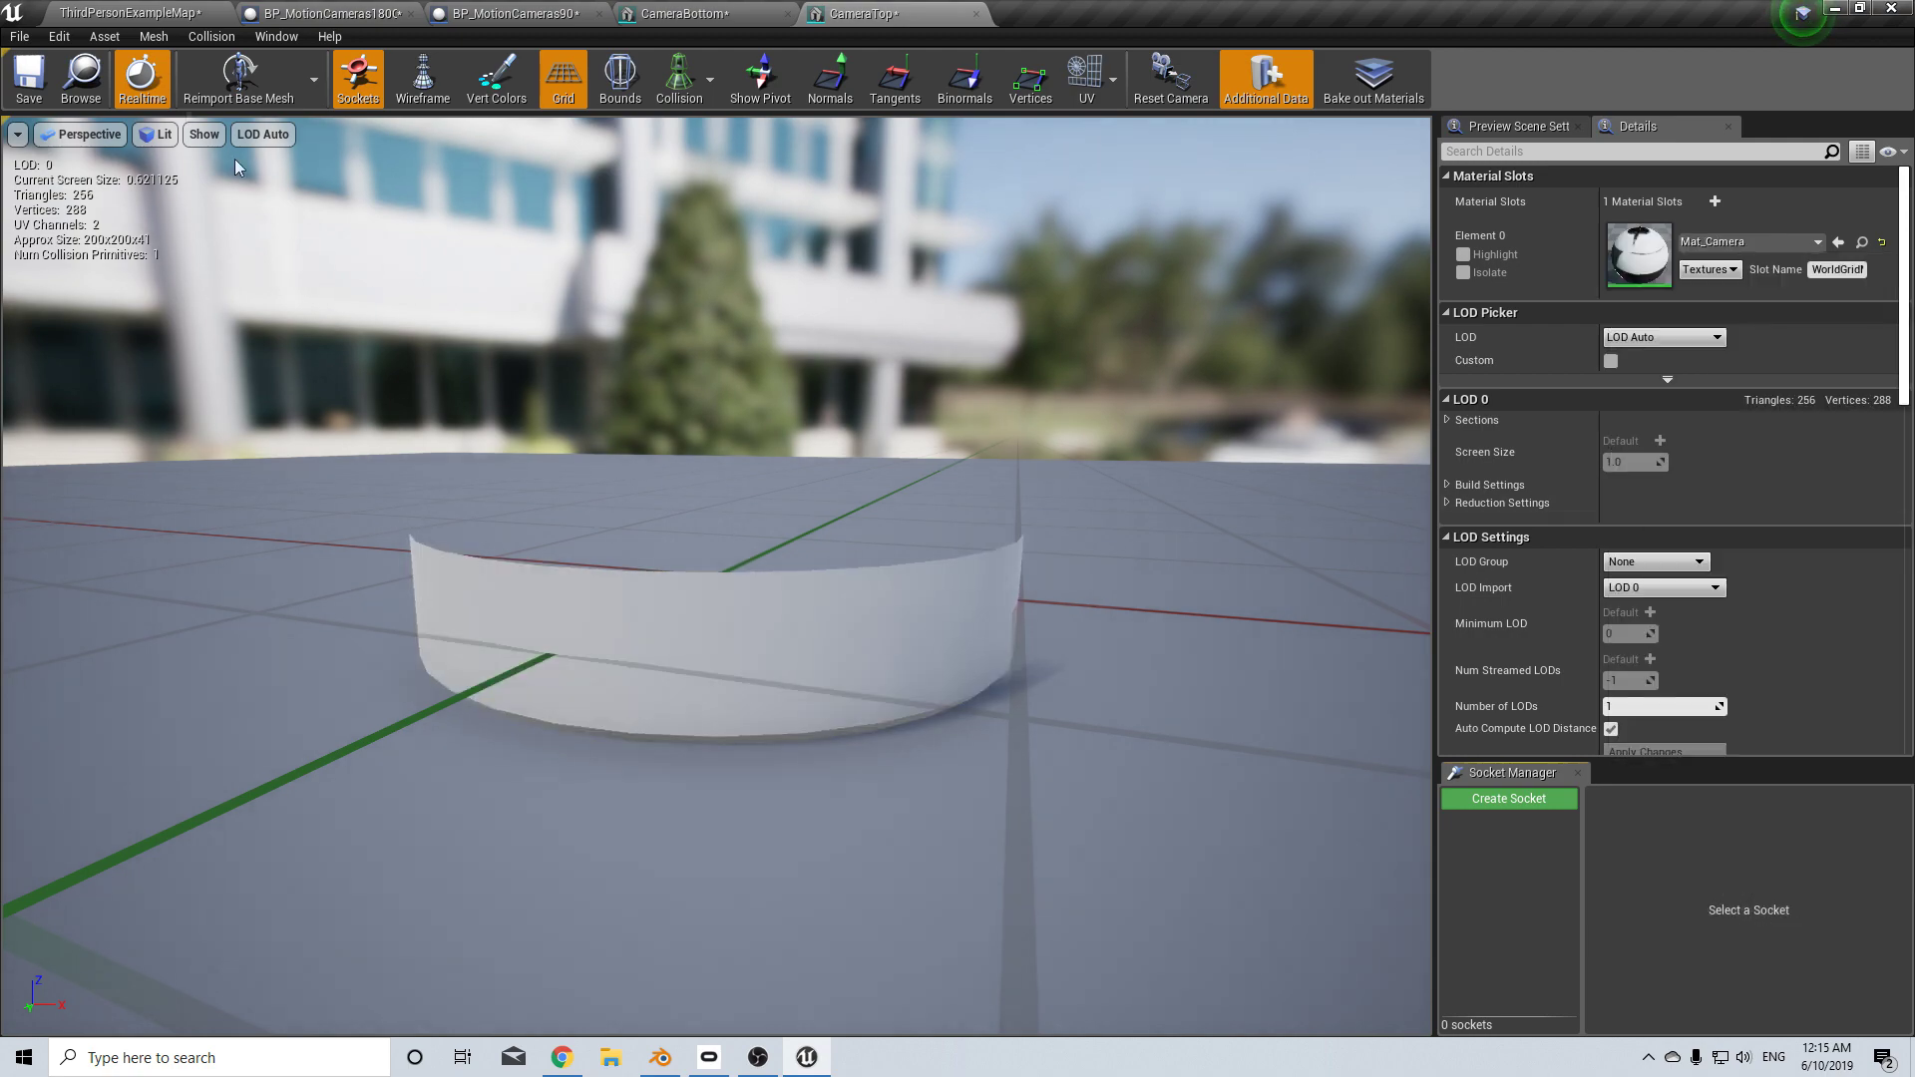
- Save the CameraTop and CameraBottom static meshes
click(87, 20)
click(863, 13)
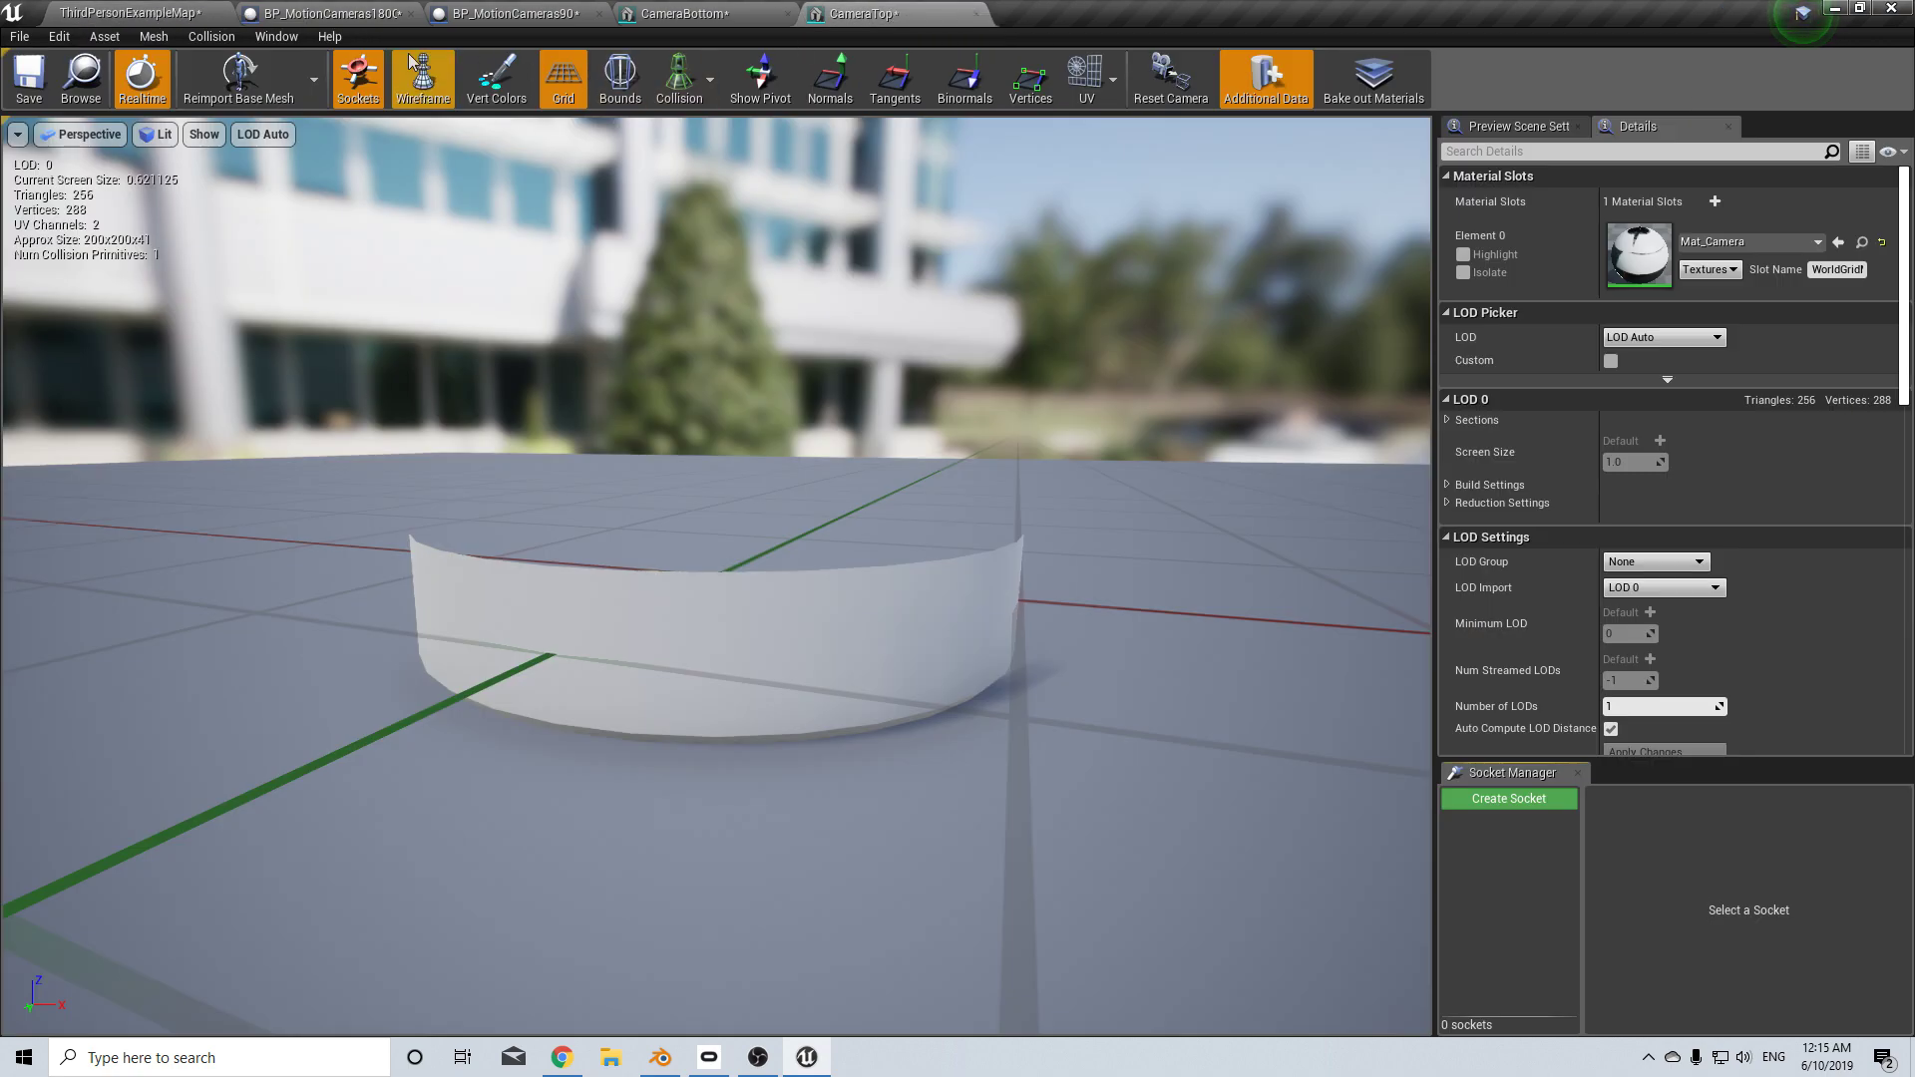
click(30, 77)
click(685, 13)
click(28, 79)
- Return to the level, play it briefly to check the cameras' materials, and stop playing
click(140, 13)
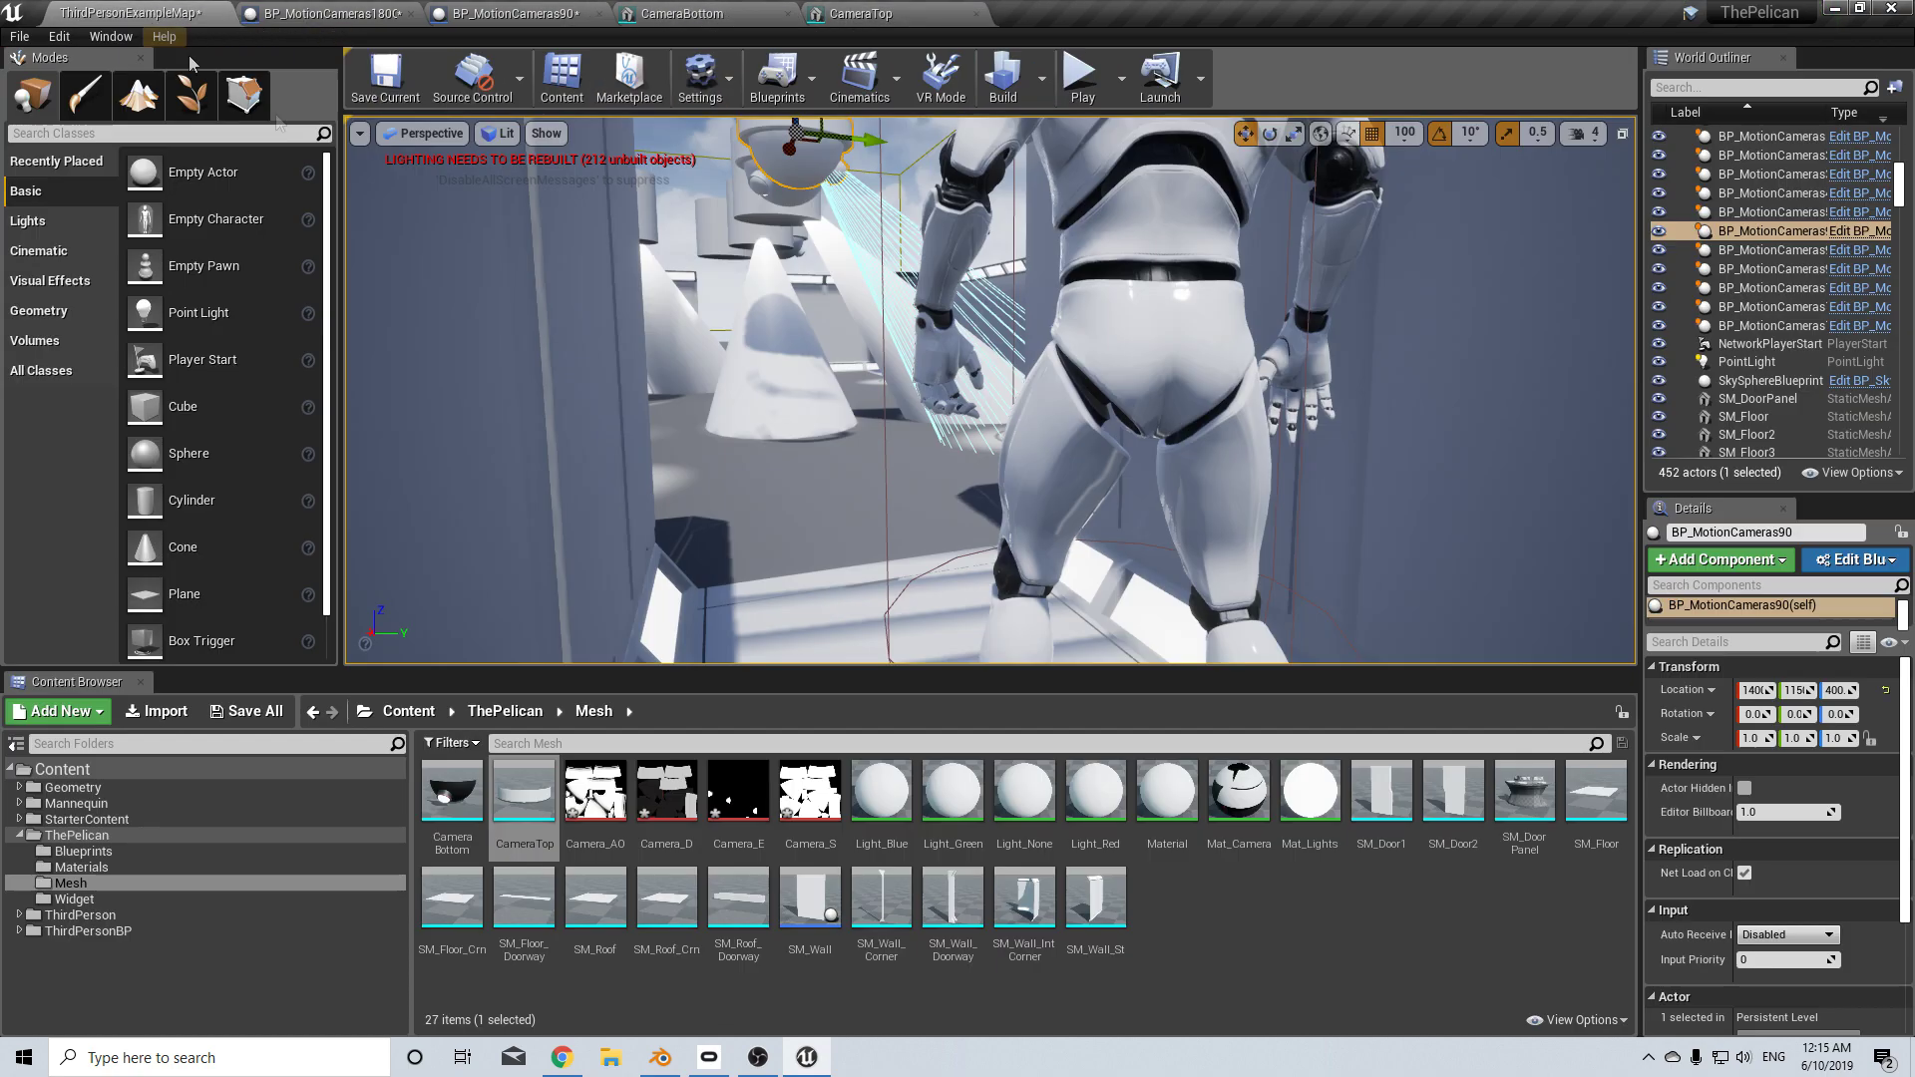
click(1083, 74)
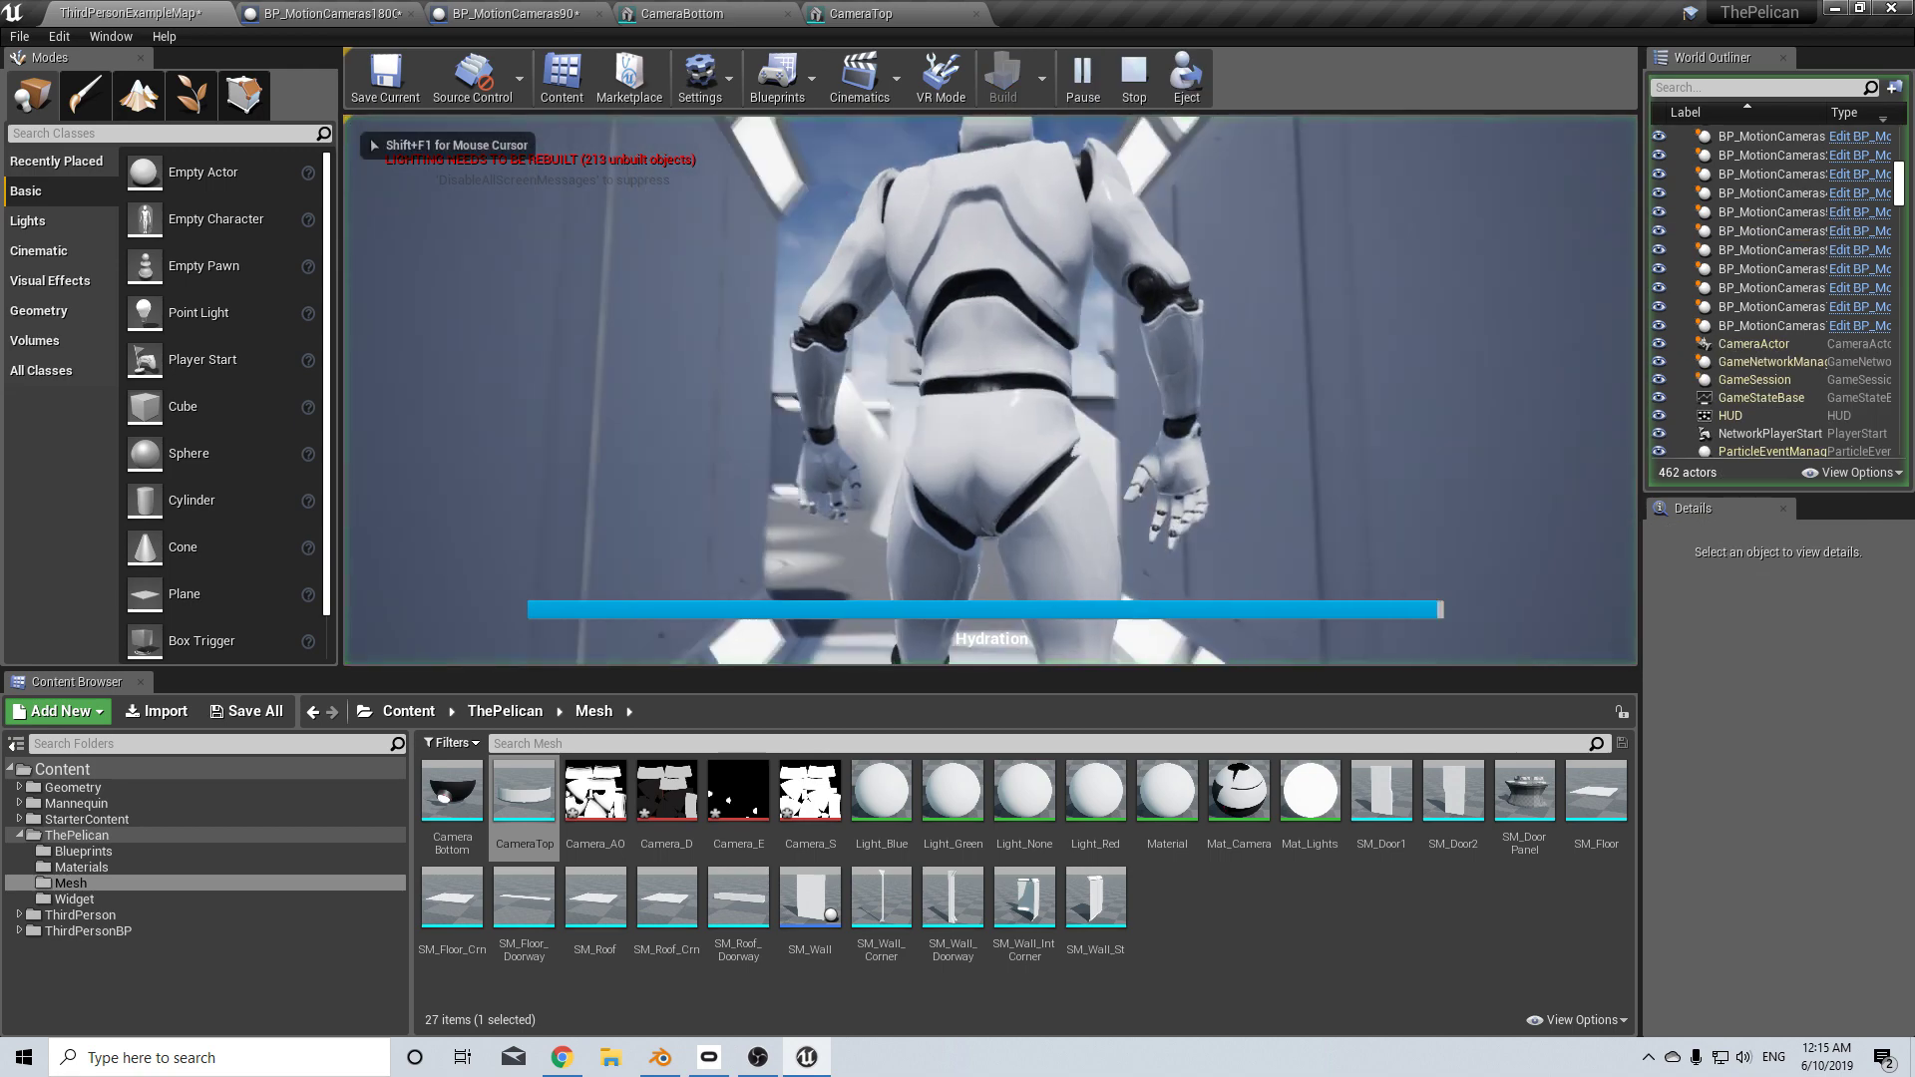
key(Escape)
- In the BP_MotionCameras90 blueprint, set the material of the top ring component Cylinder1 to Mat_Camera
click(774, 183)
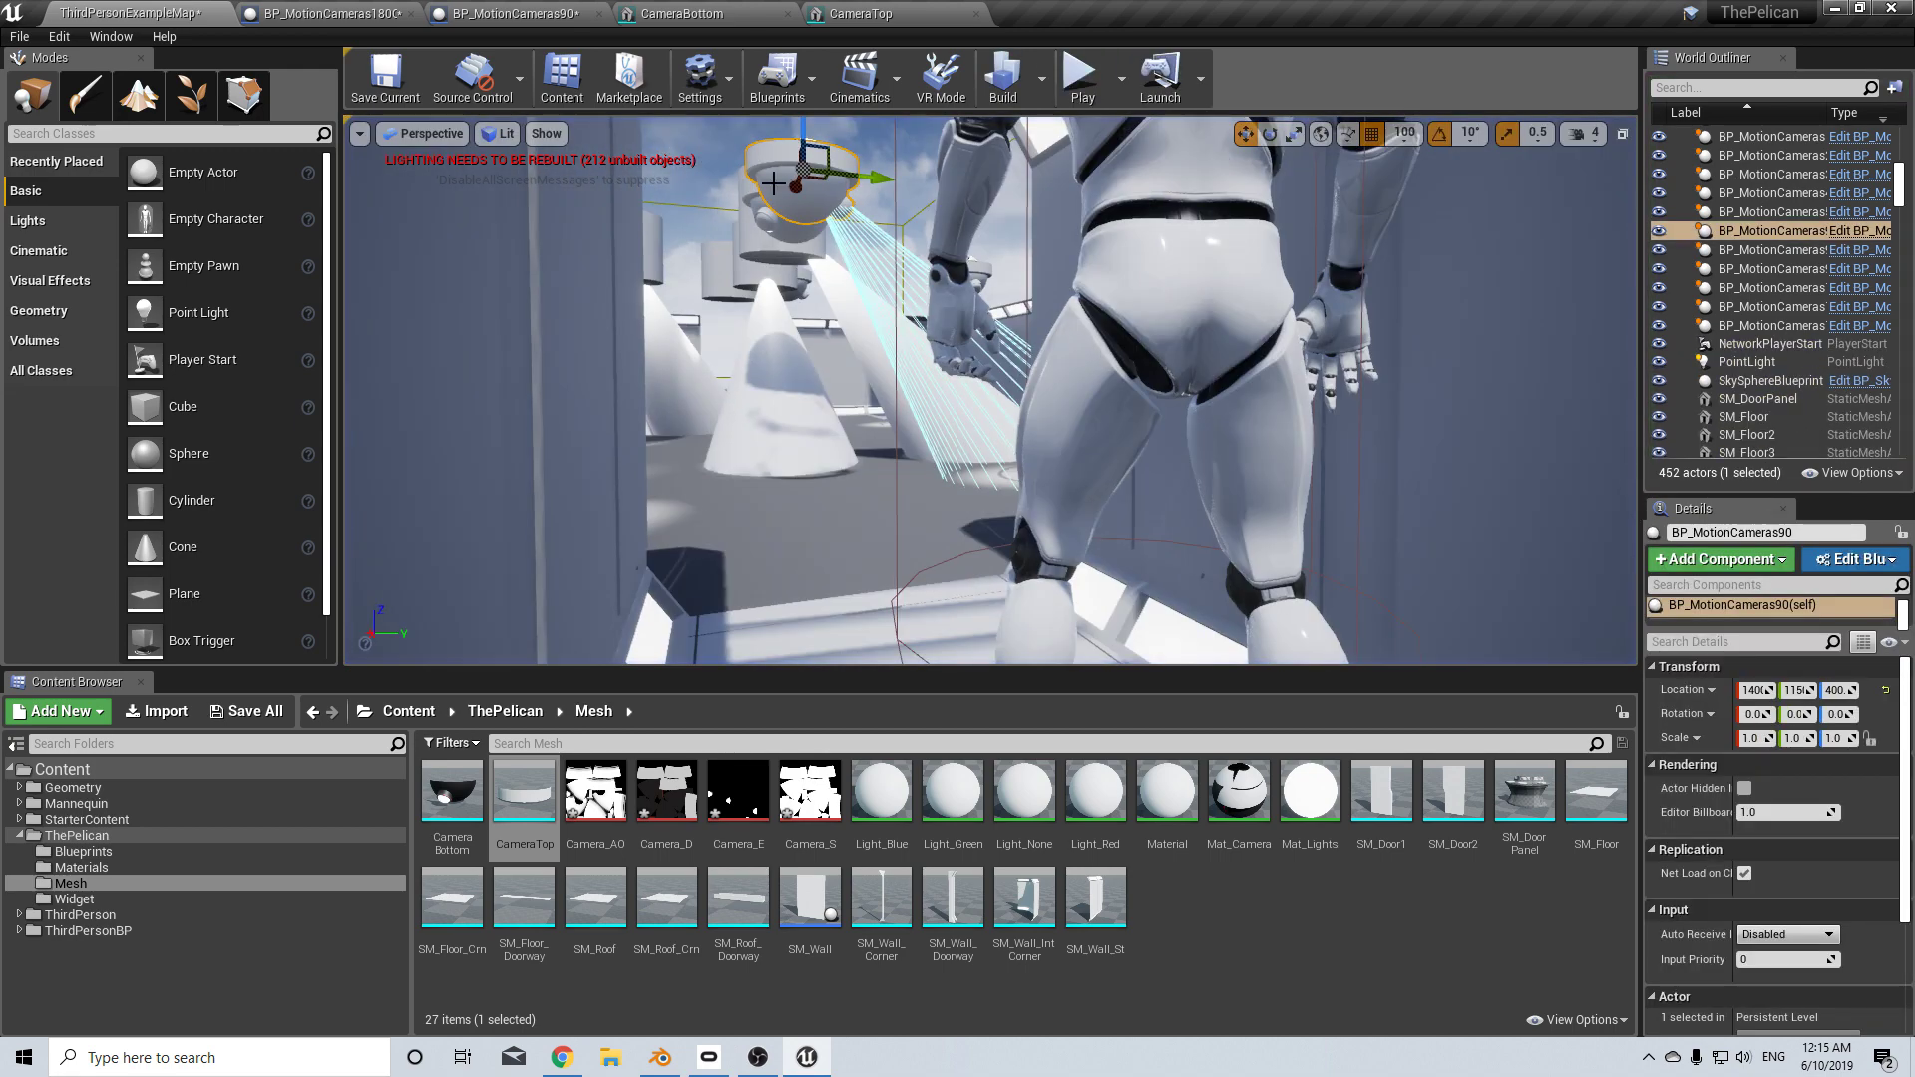
click(515, 13)
click(850, 344)
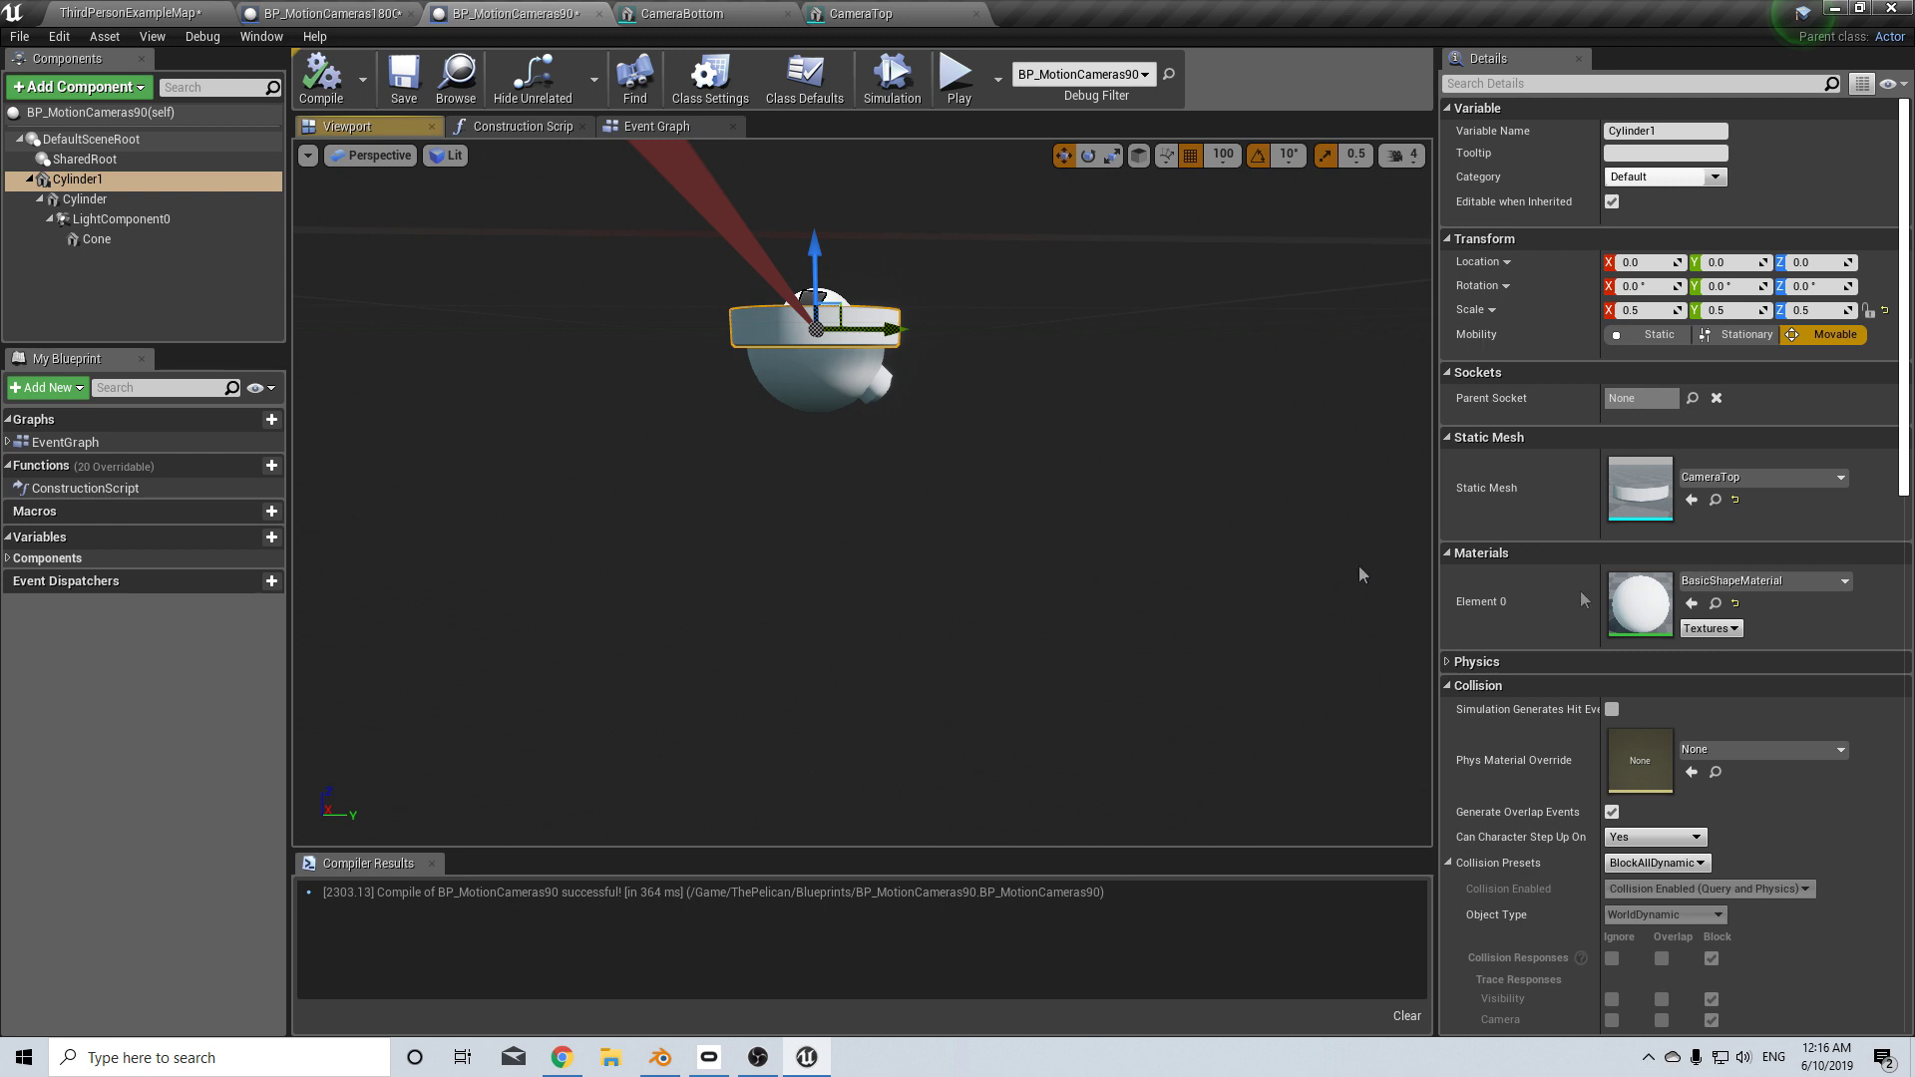
click(1760, 580)
text(ca)
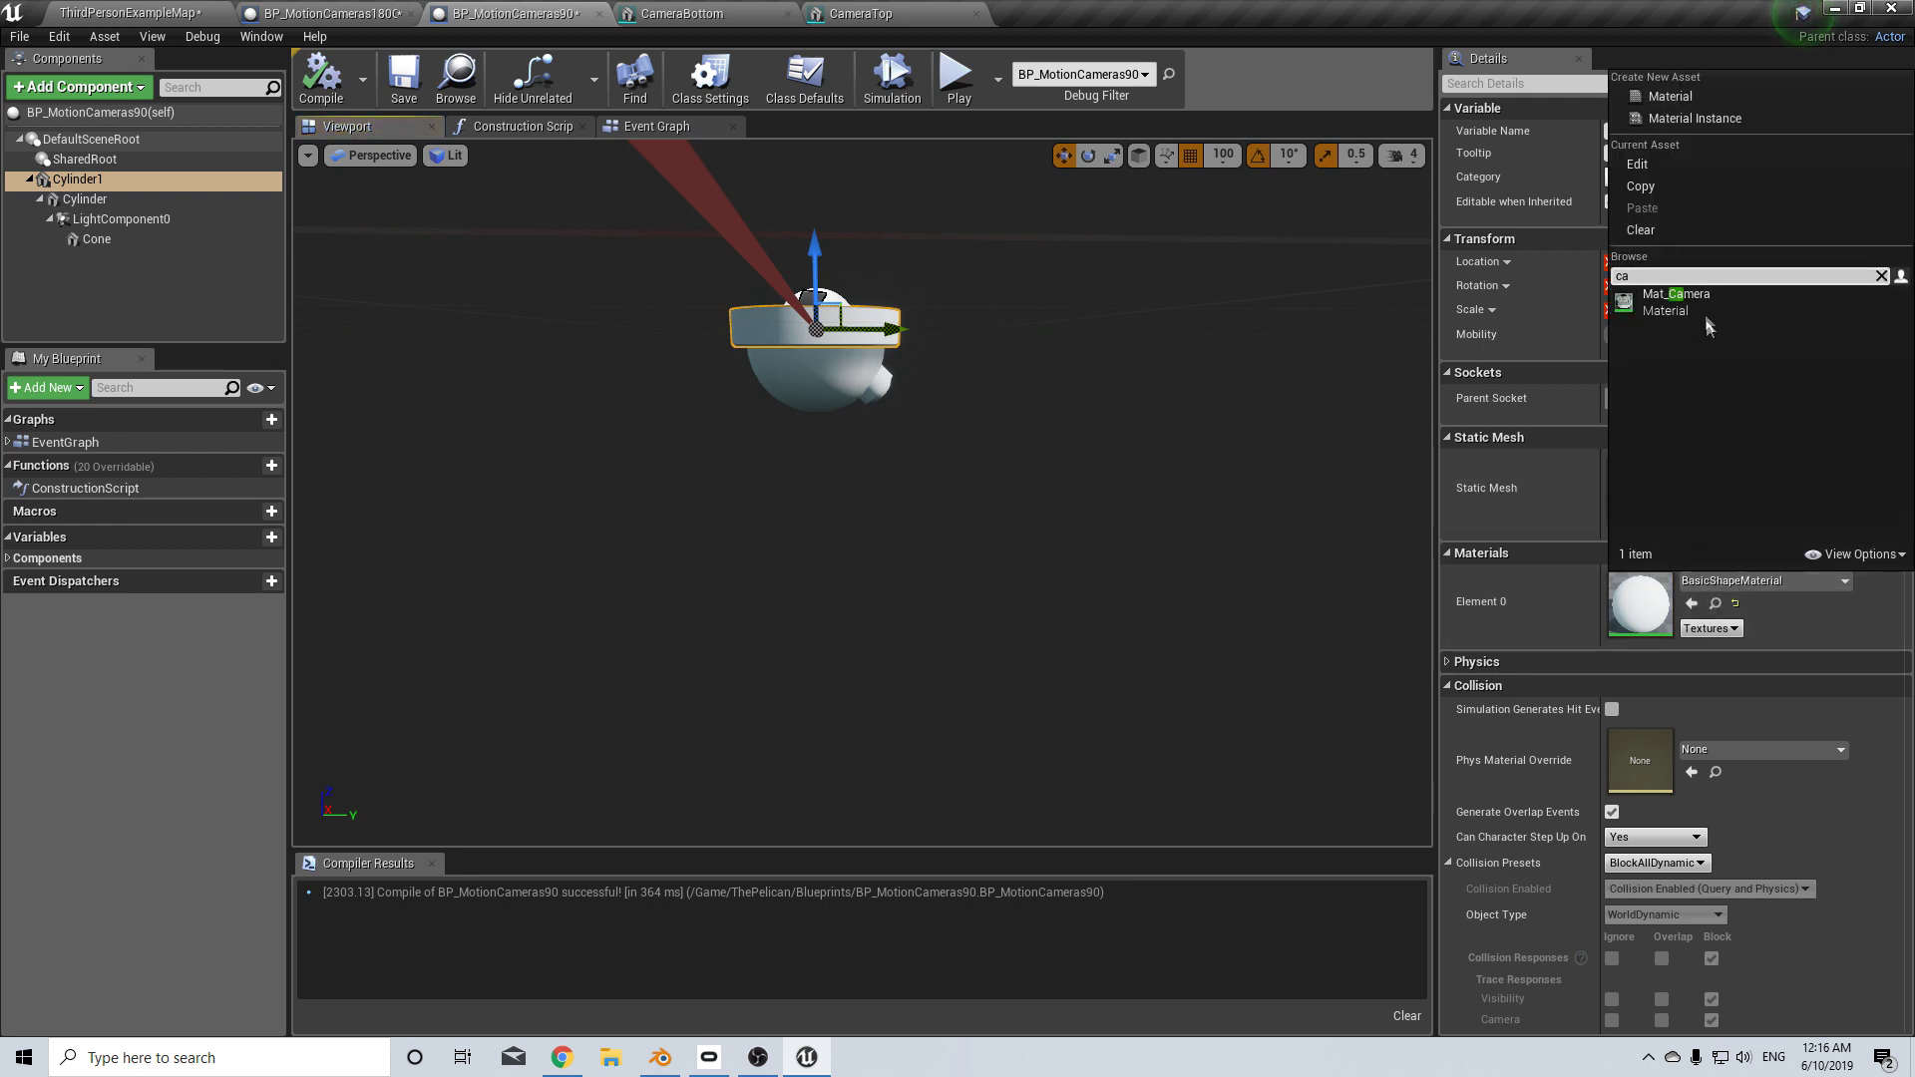
click(1706, 322)
- Set the material of the dome component Cylinder to Mat_Camera and save the blueprint
click(821, 379)
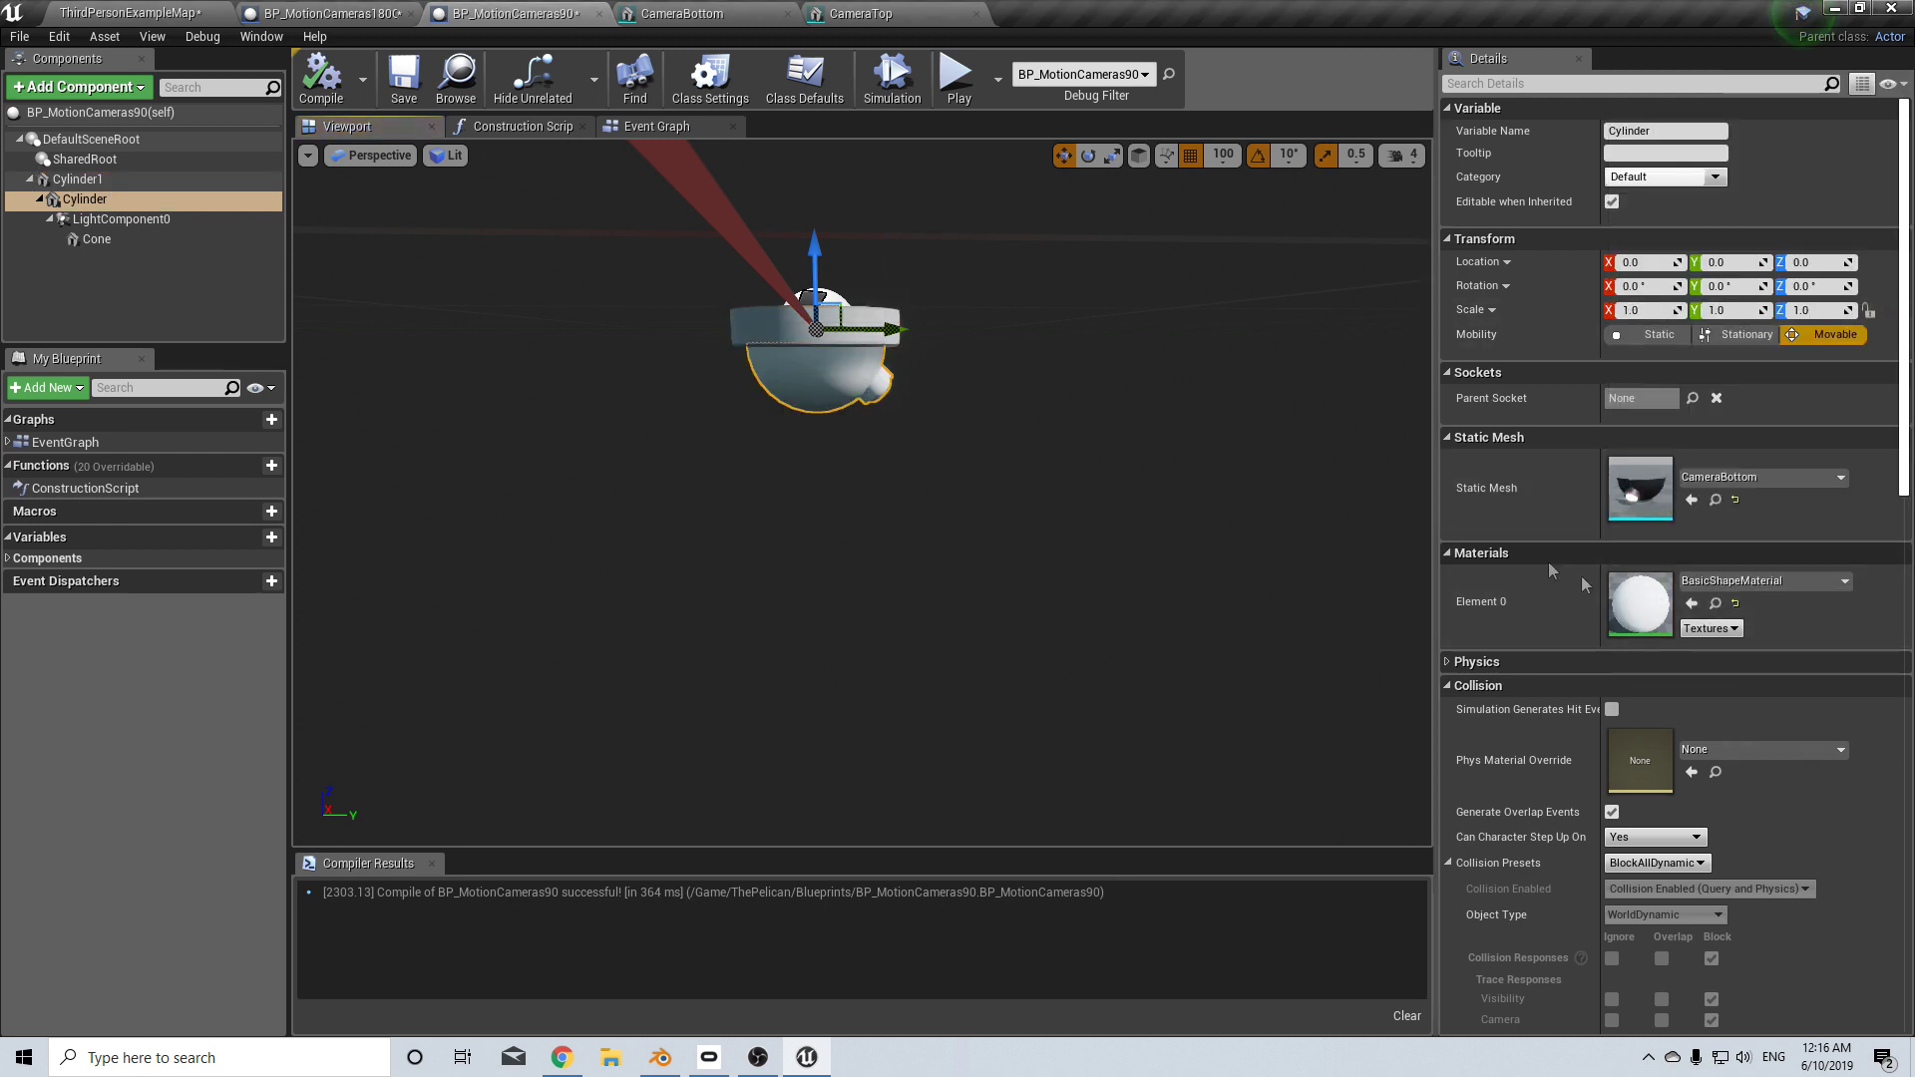
click(1760, 581)
text(ca)
click(1715, 308)
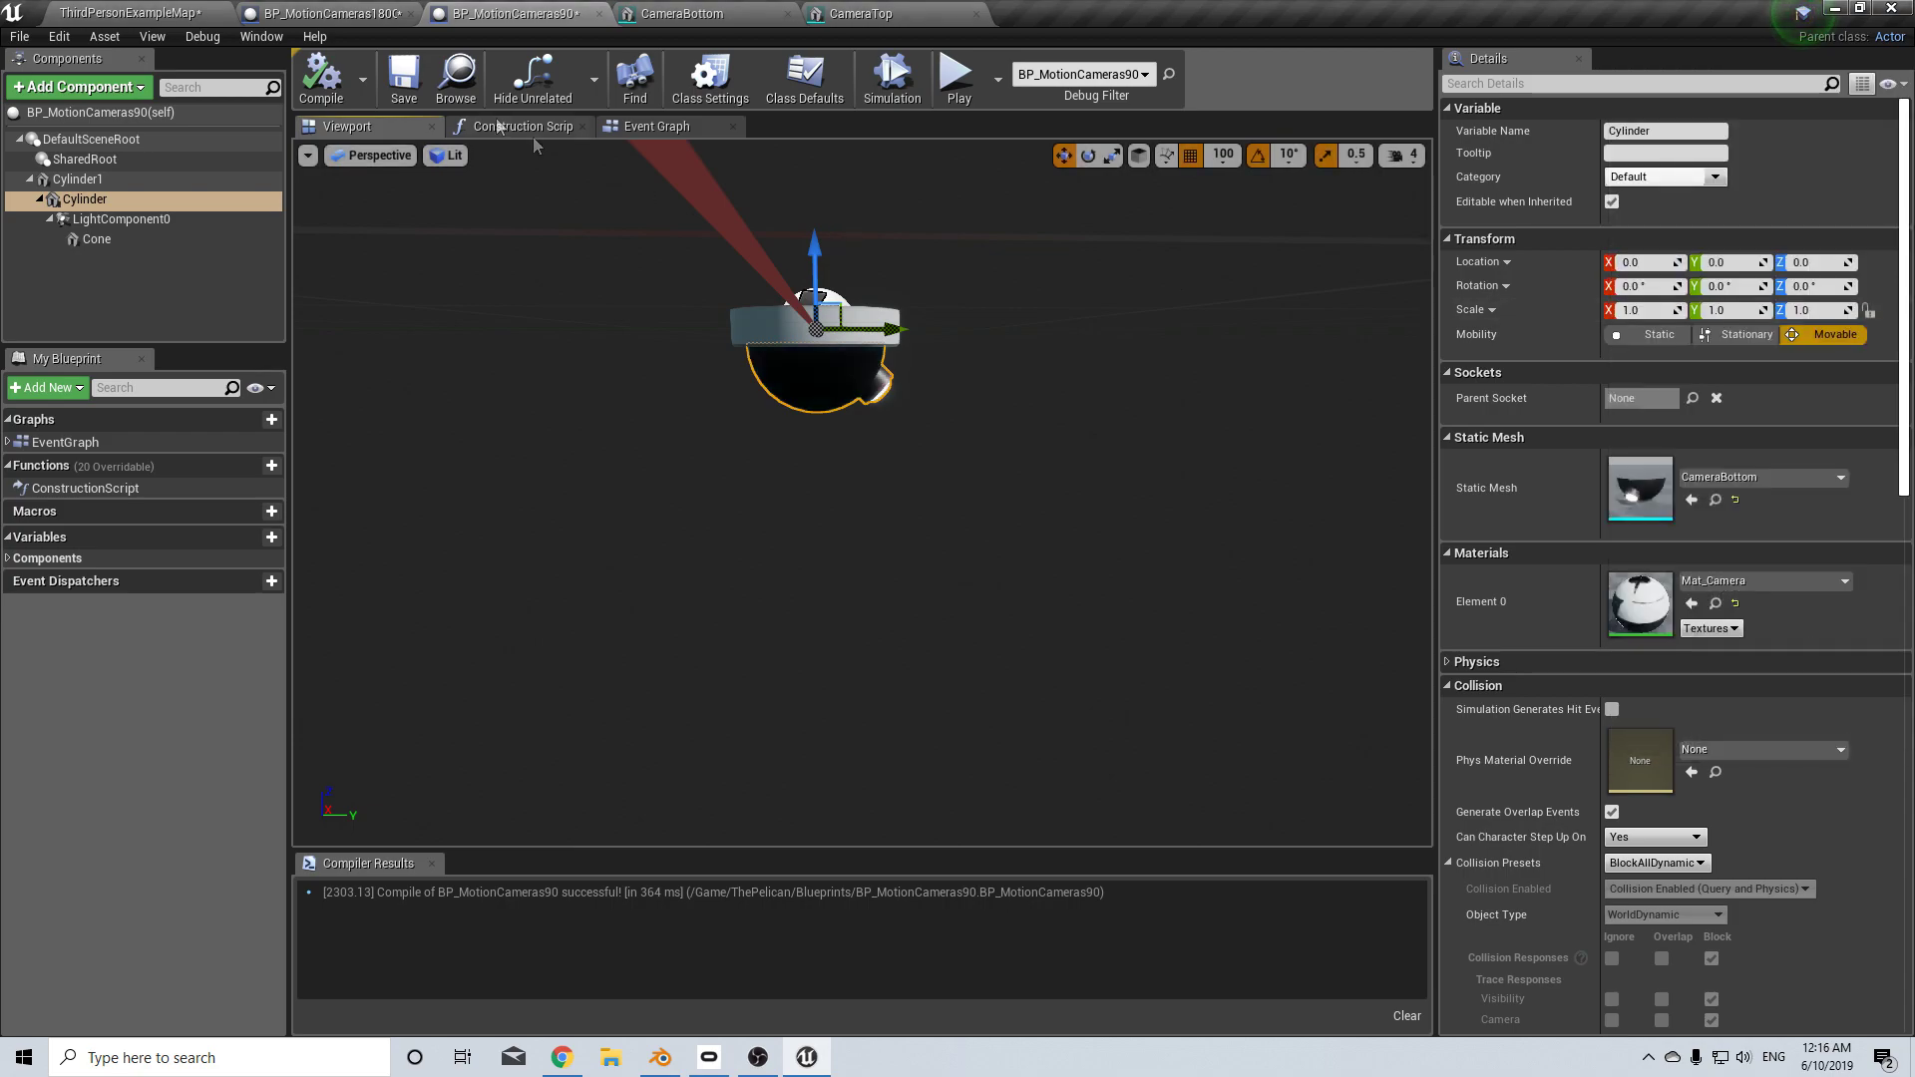
click(394, 88)
- Return to the level and examine the camera domes, their lenses and light beams from several viewpoints
click(129, 13)
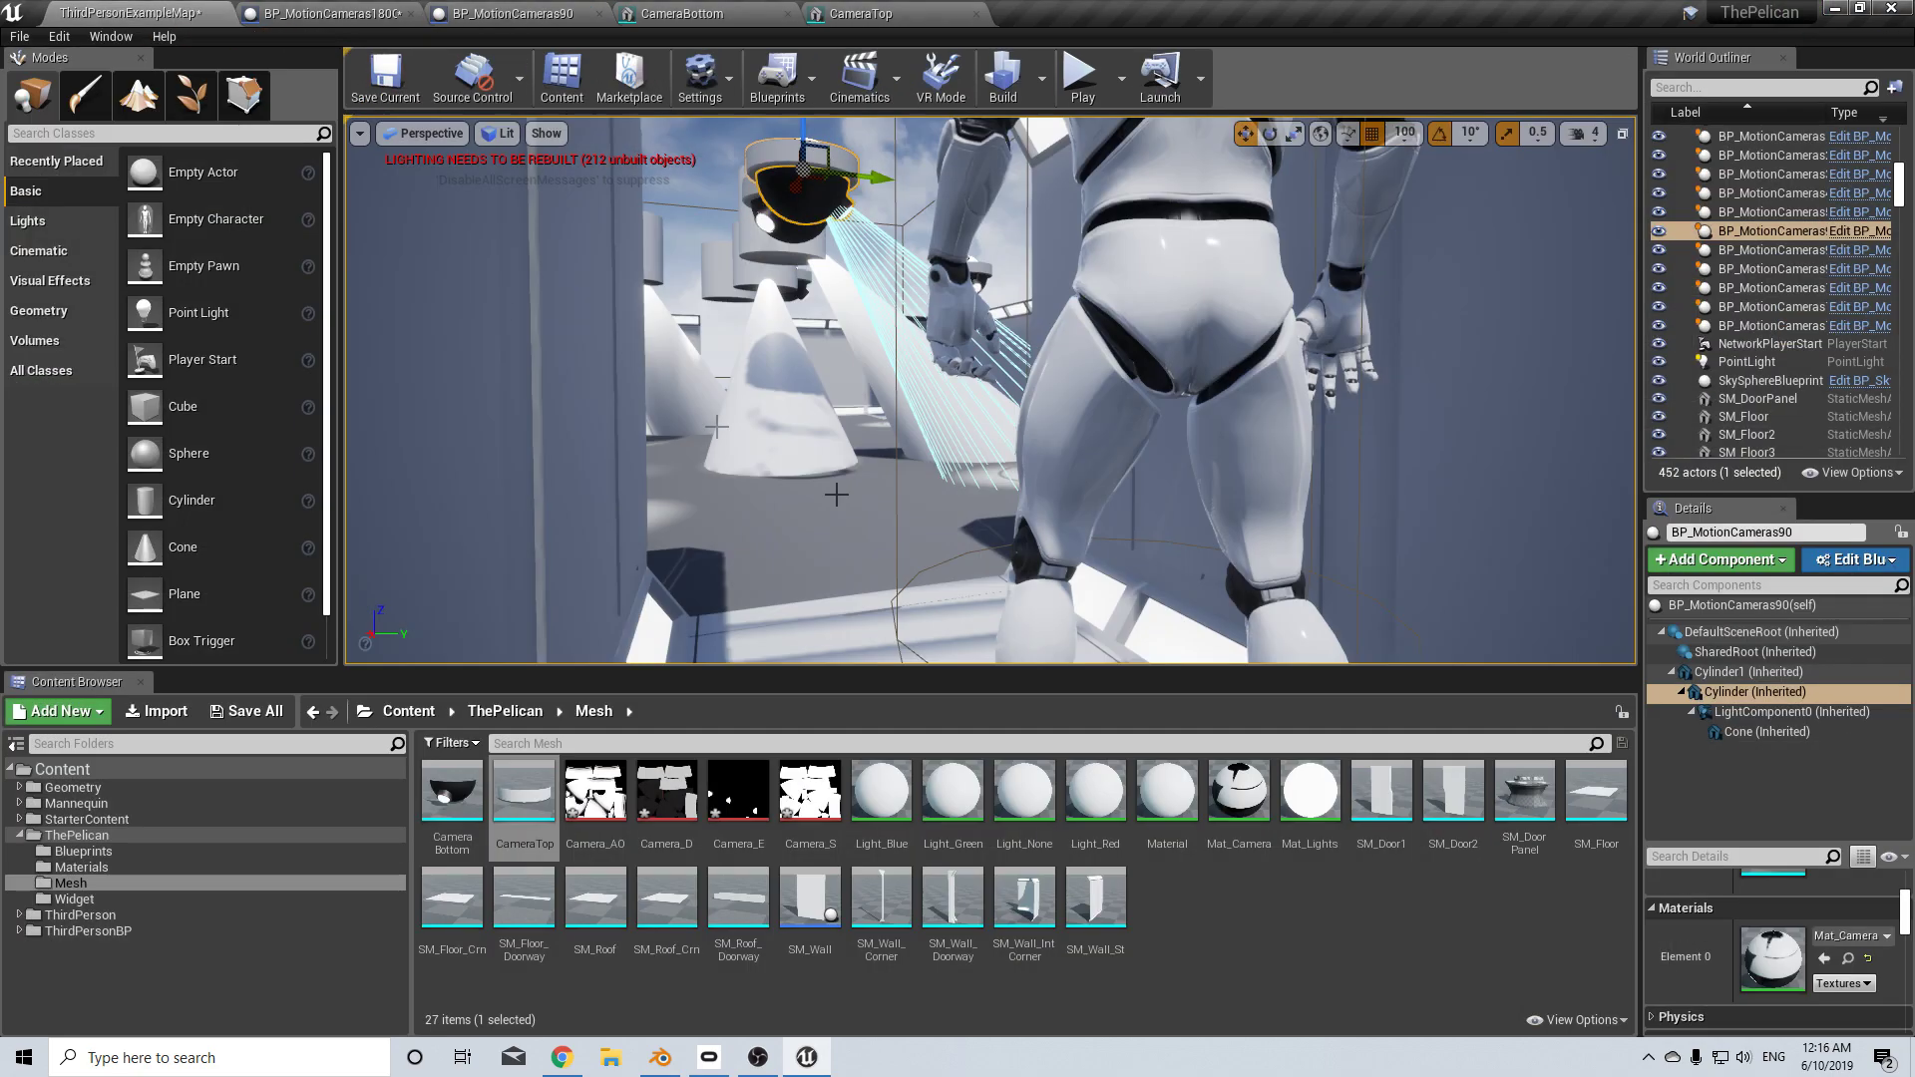
key(w)
right_drag(991, 390, 927, 417)
key(s)
key(s)
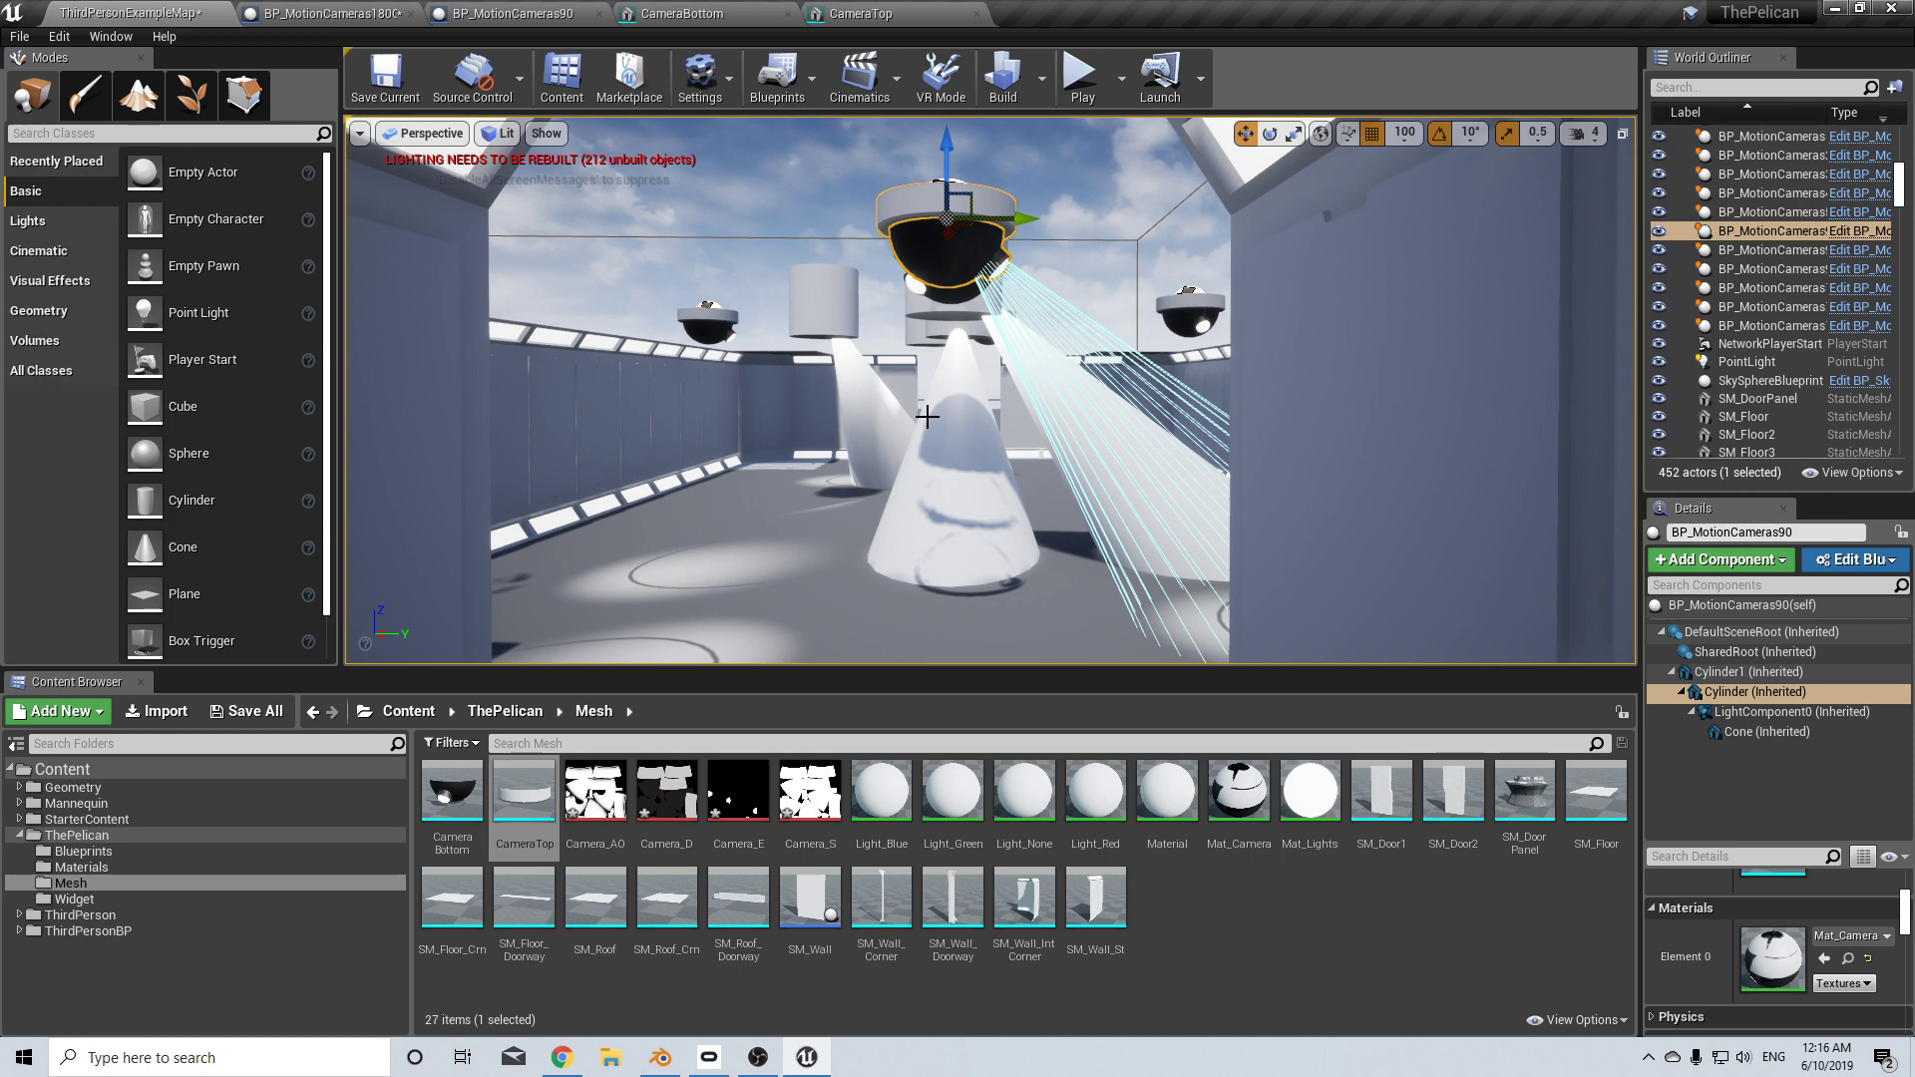
key(w)
key(e)
right_drag(927, 417, 927, 417)
click(982, 399)
click(993, 469)
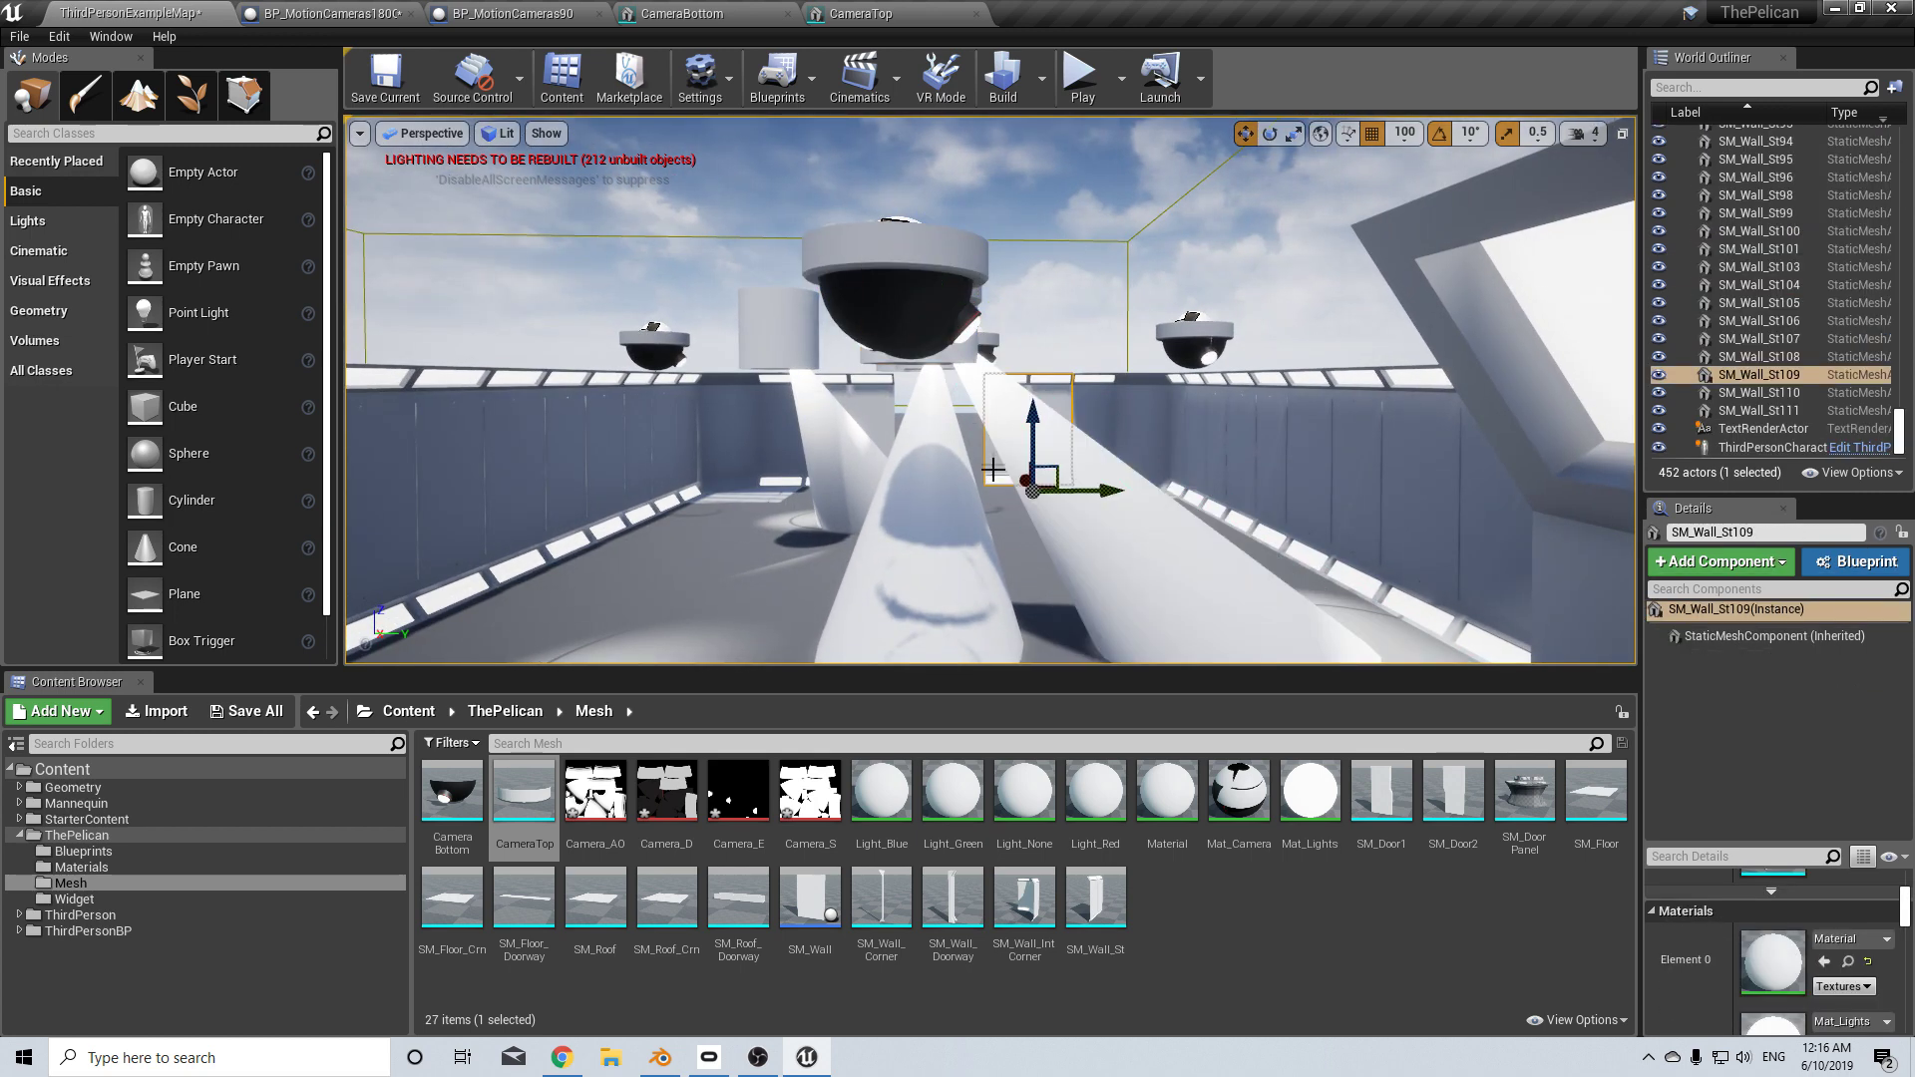
click(967, 335)
- In BP_MotionCameras90, turn off grid snapping, move LightComponent0 to the camera lens at about Y 85, Z -80, and compile
click(864, 14)
click(737, 13)
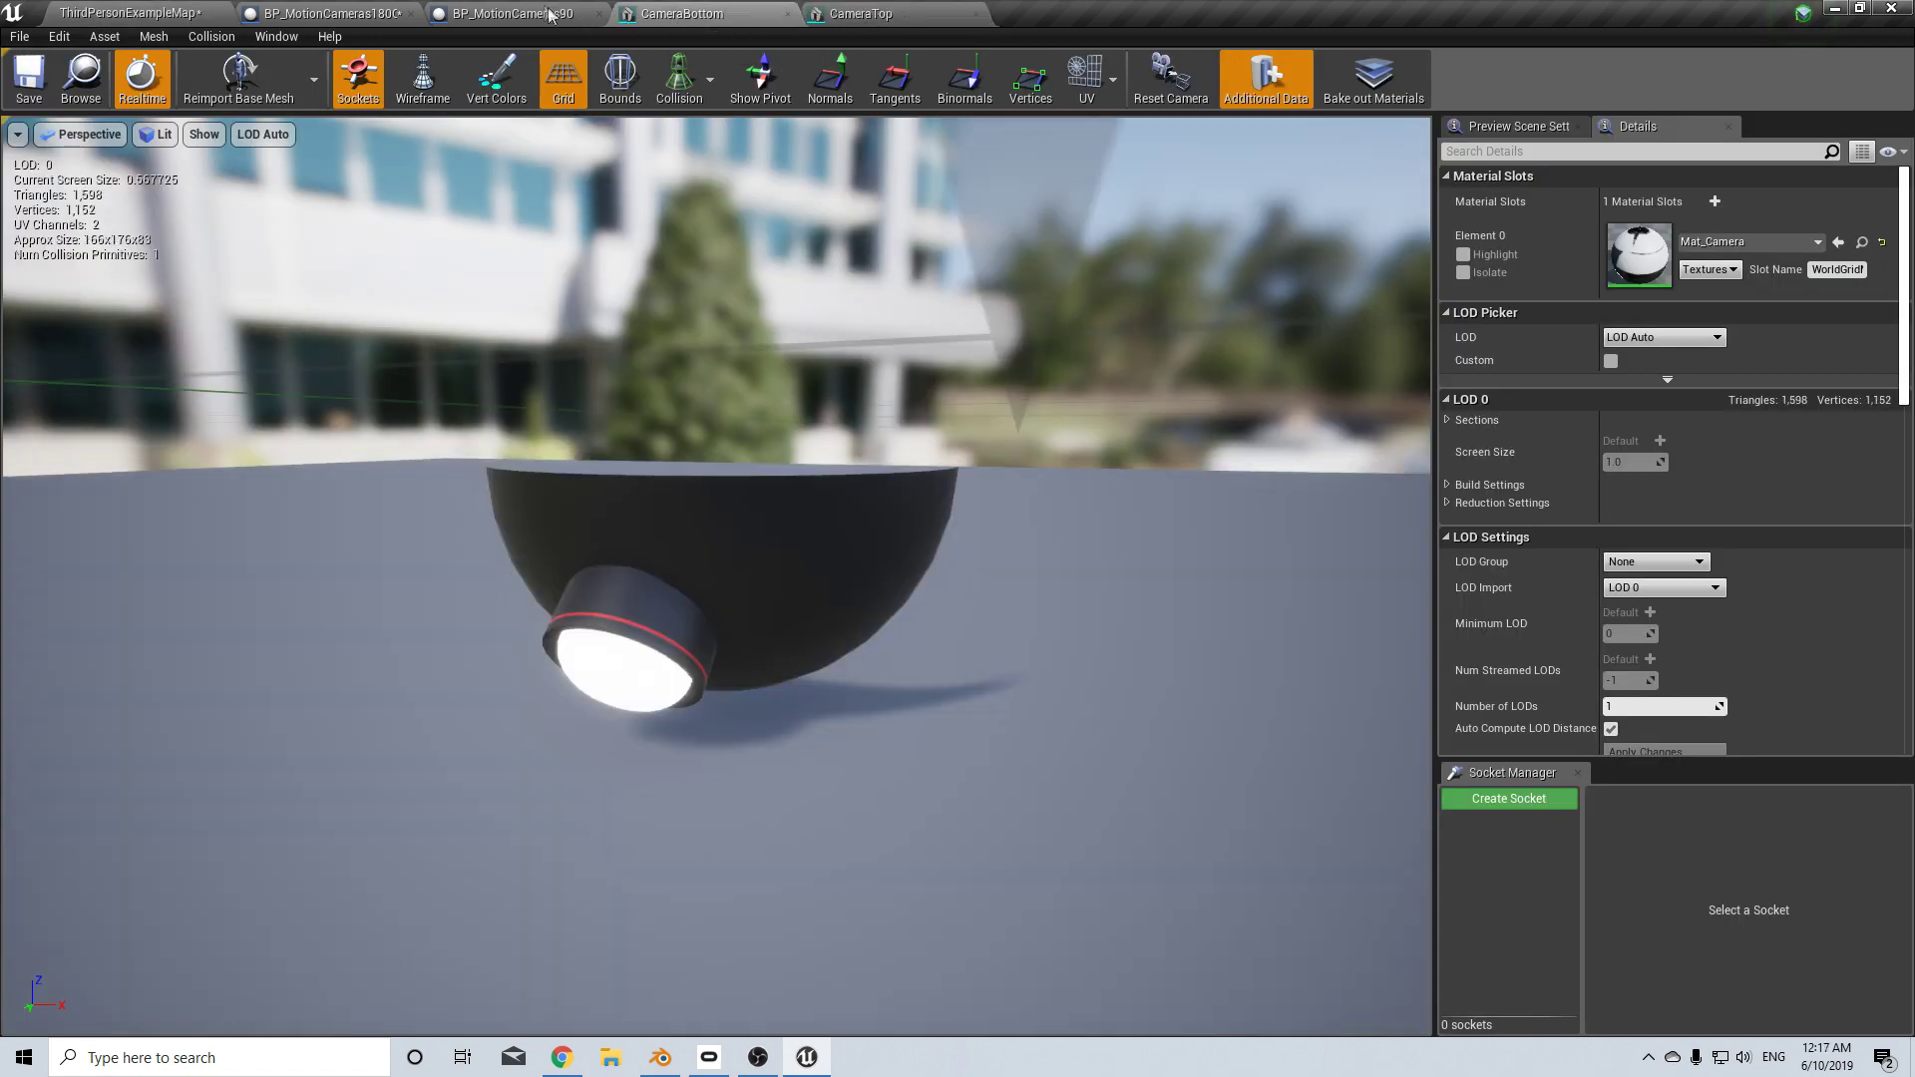
click(513, 13)
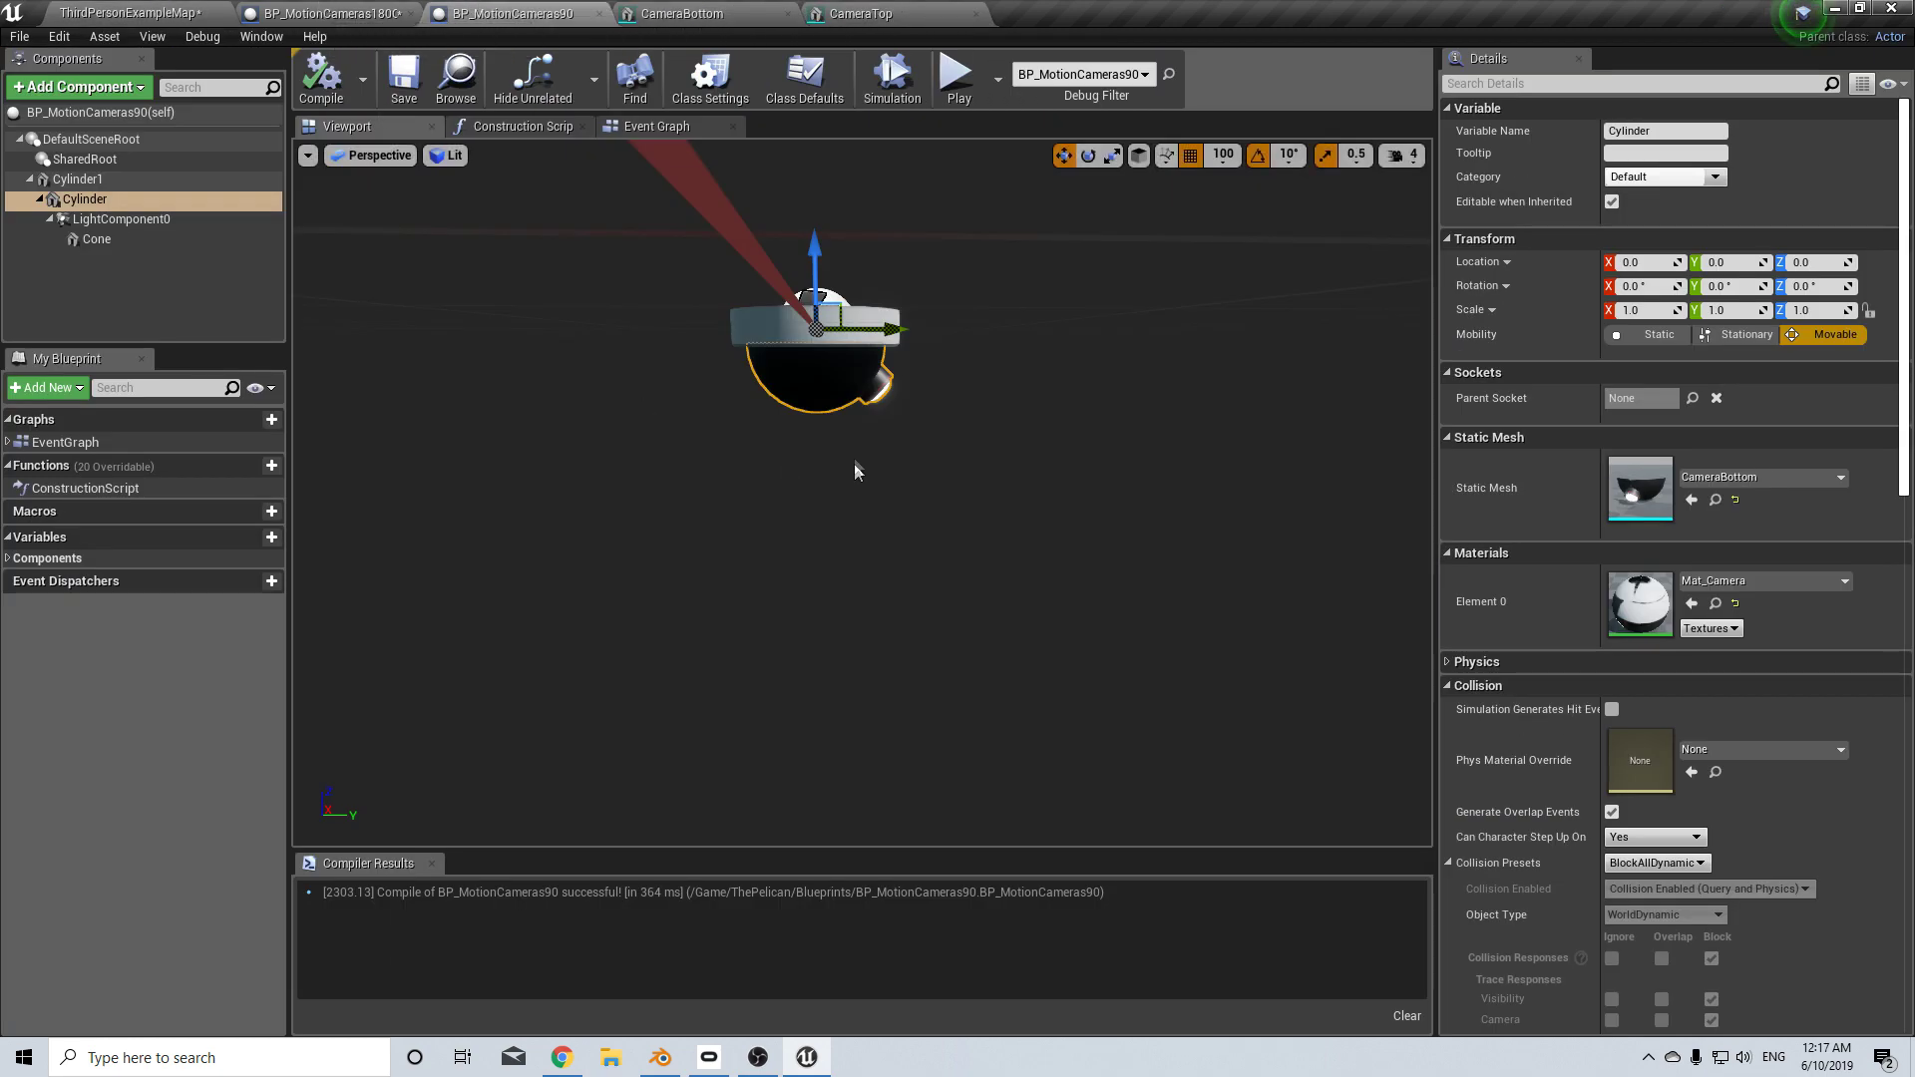
click(112, 220)
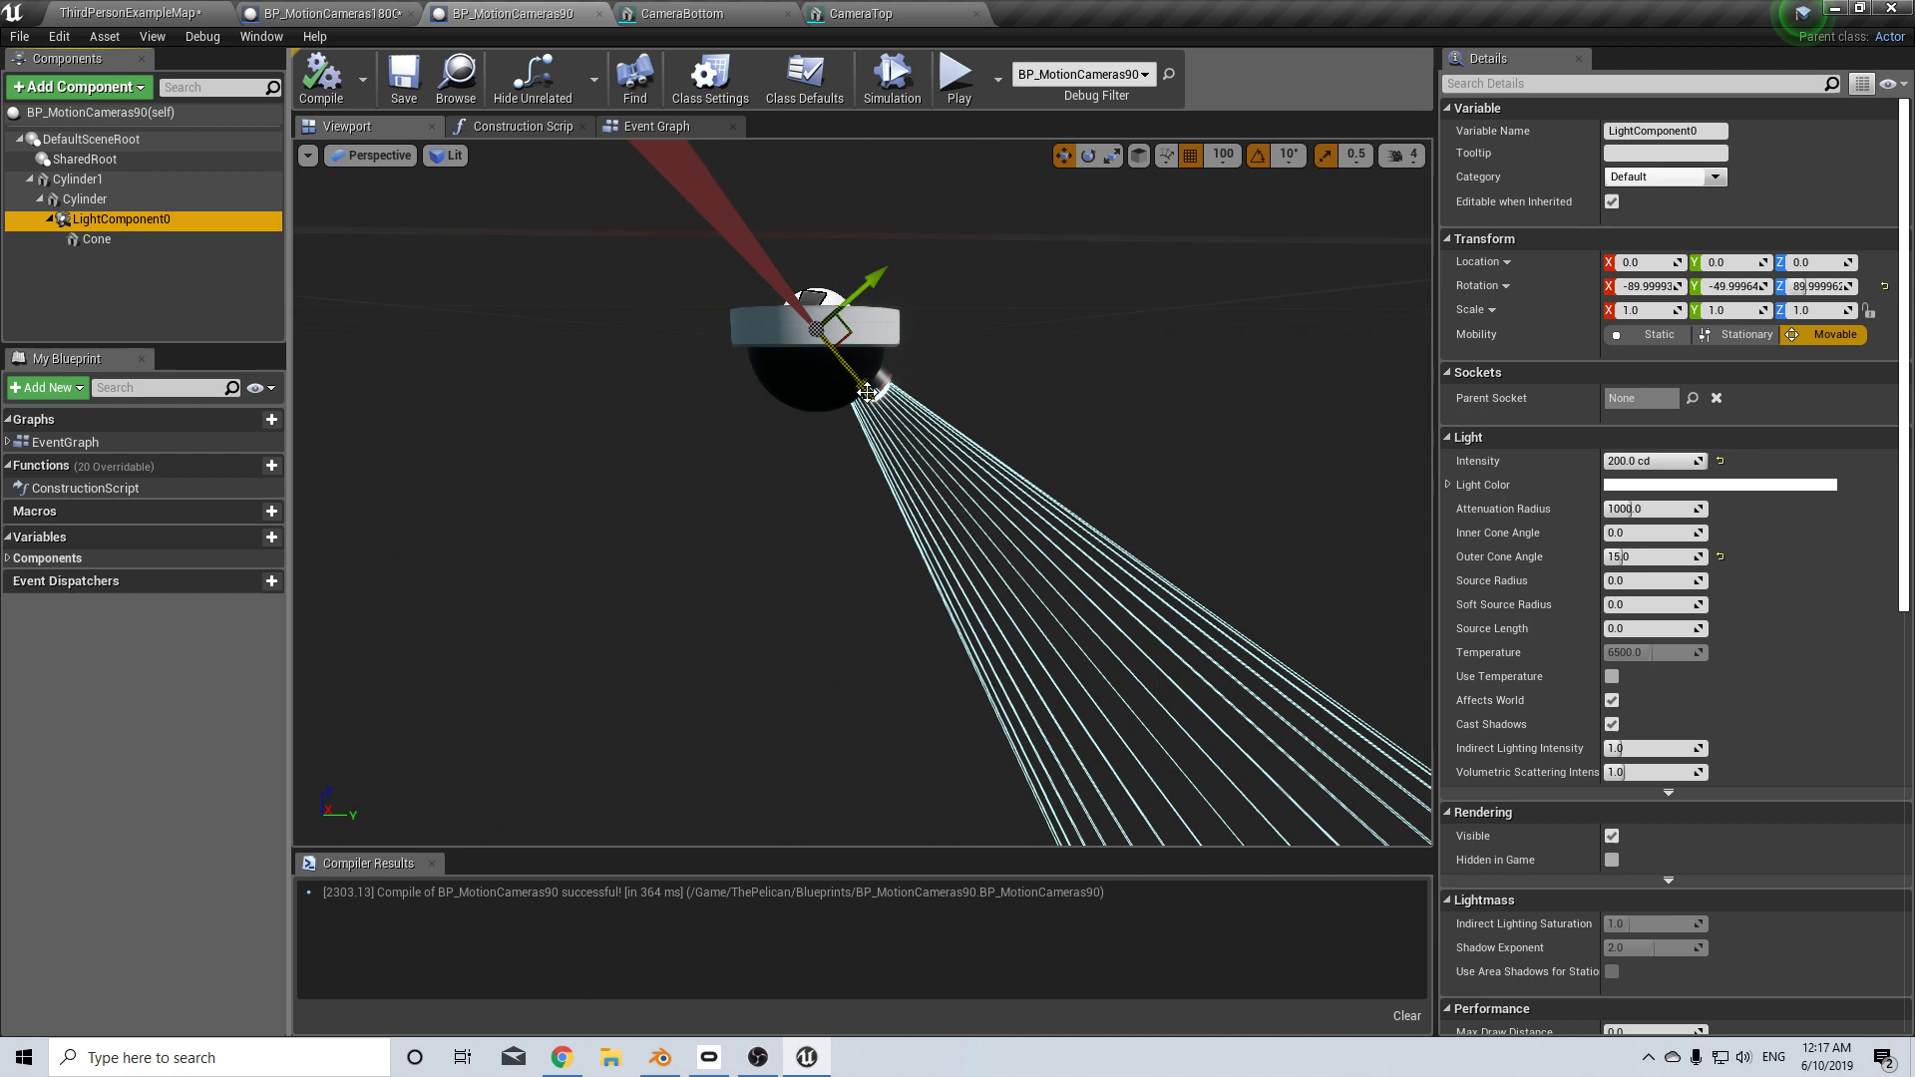
drag(911, 436, 968, 477)
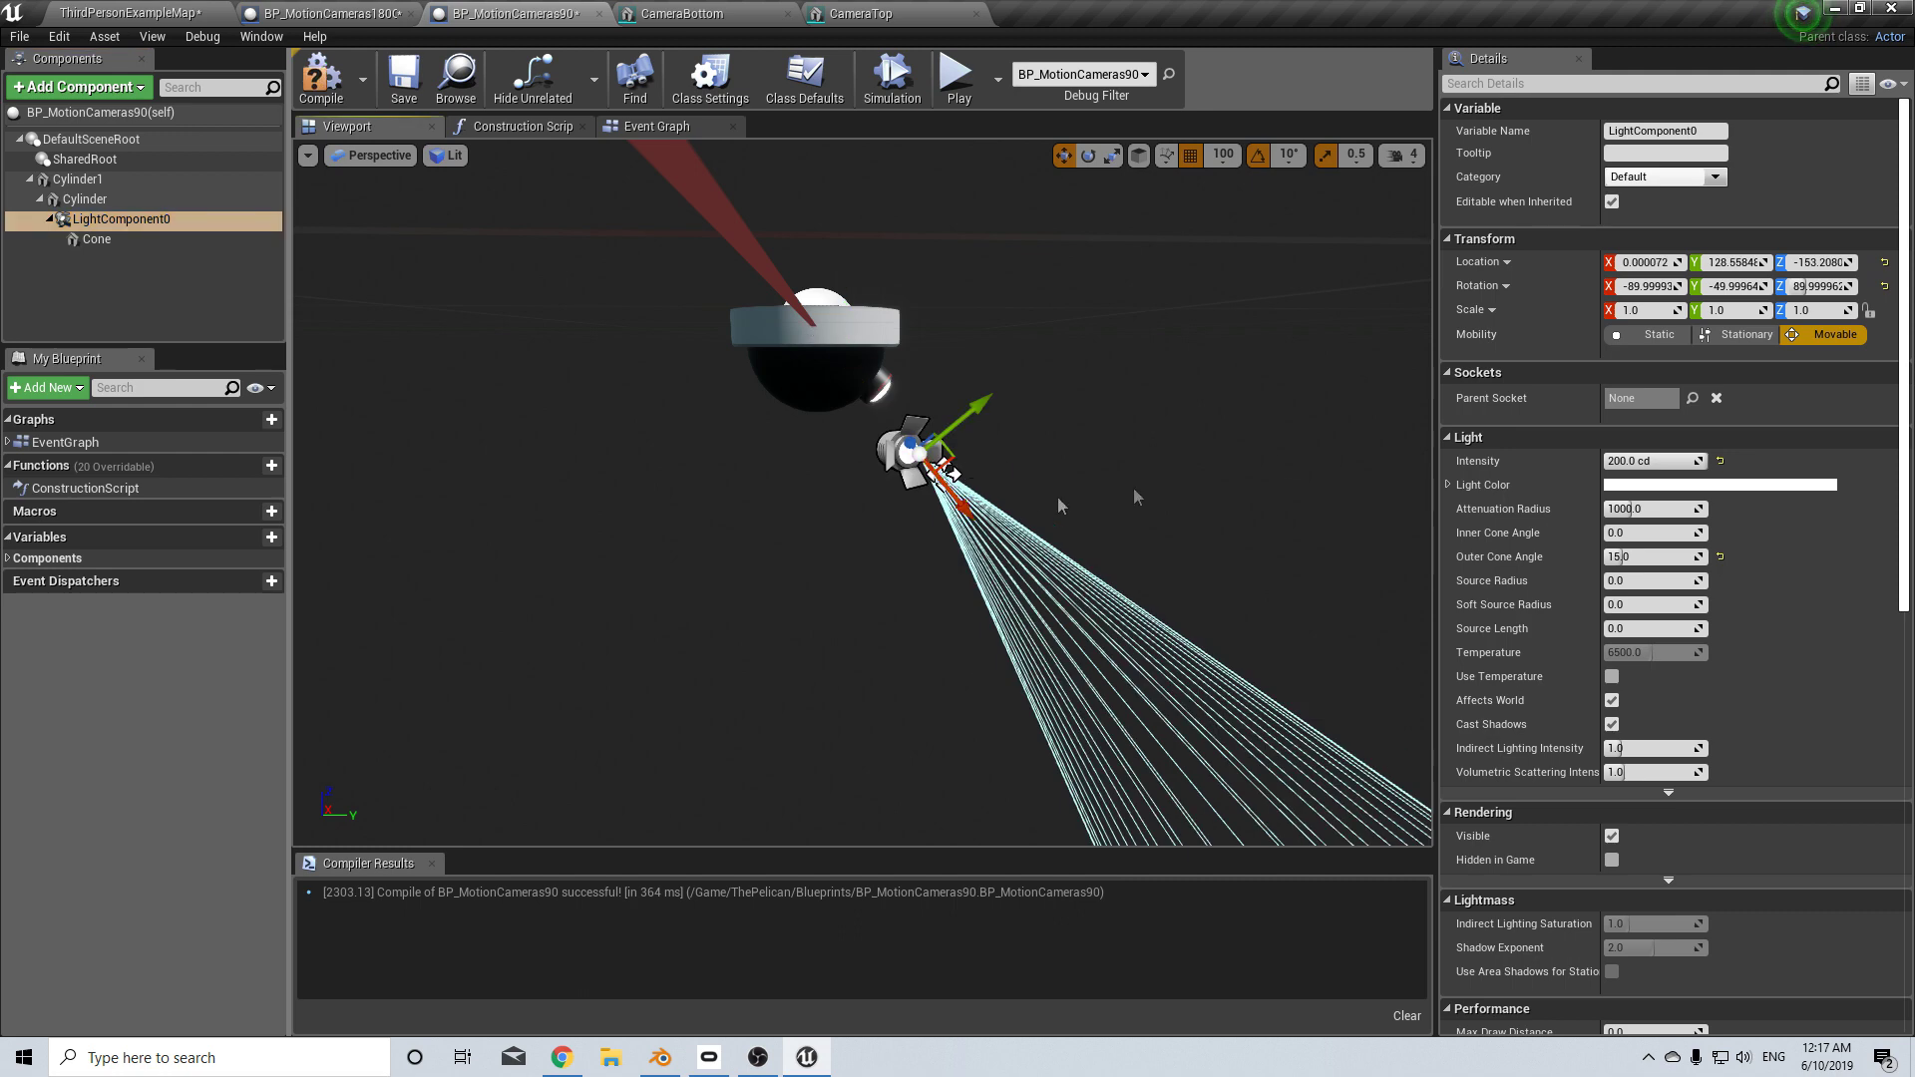
right_drag(1160, 532, 919, 413)
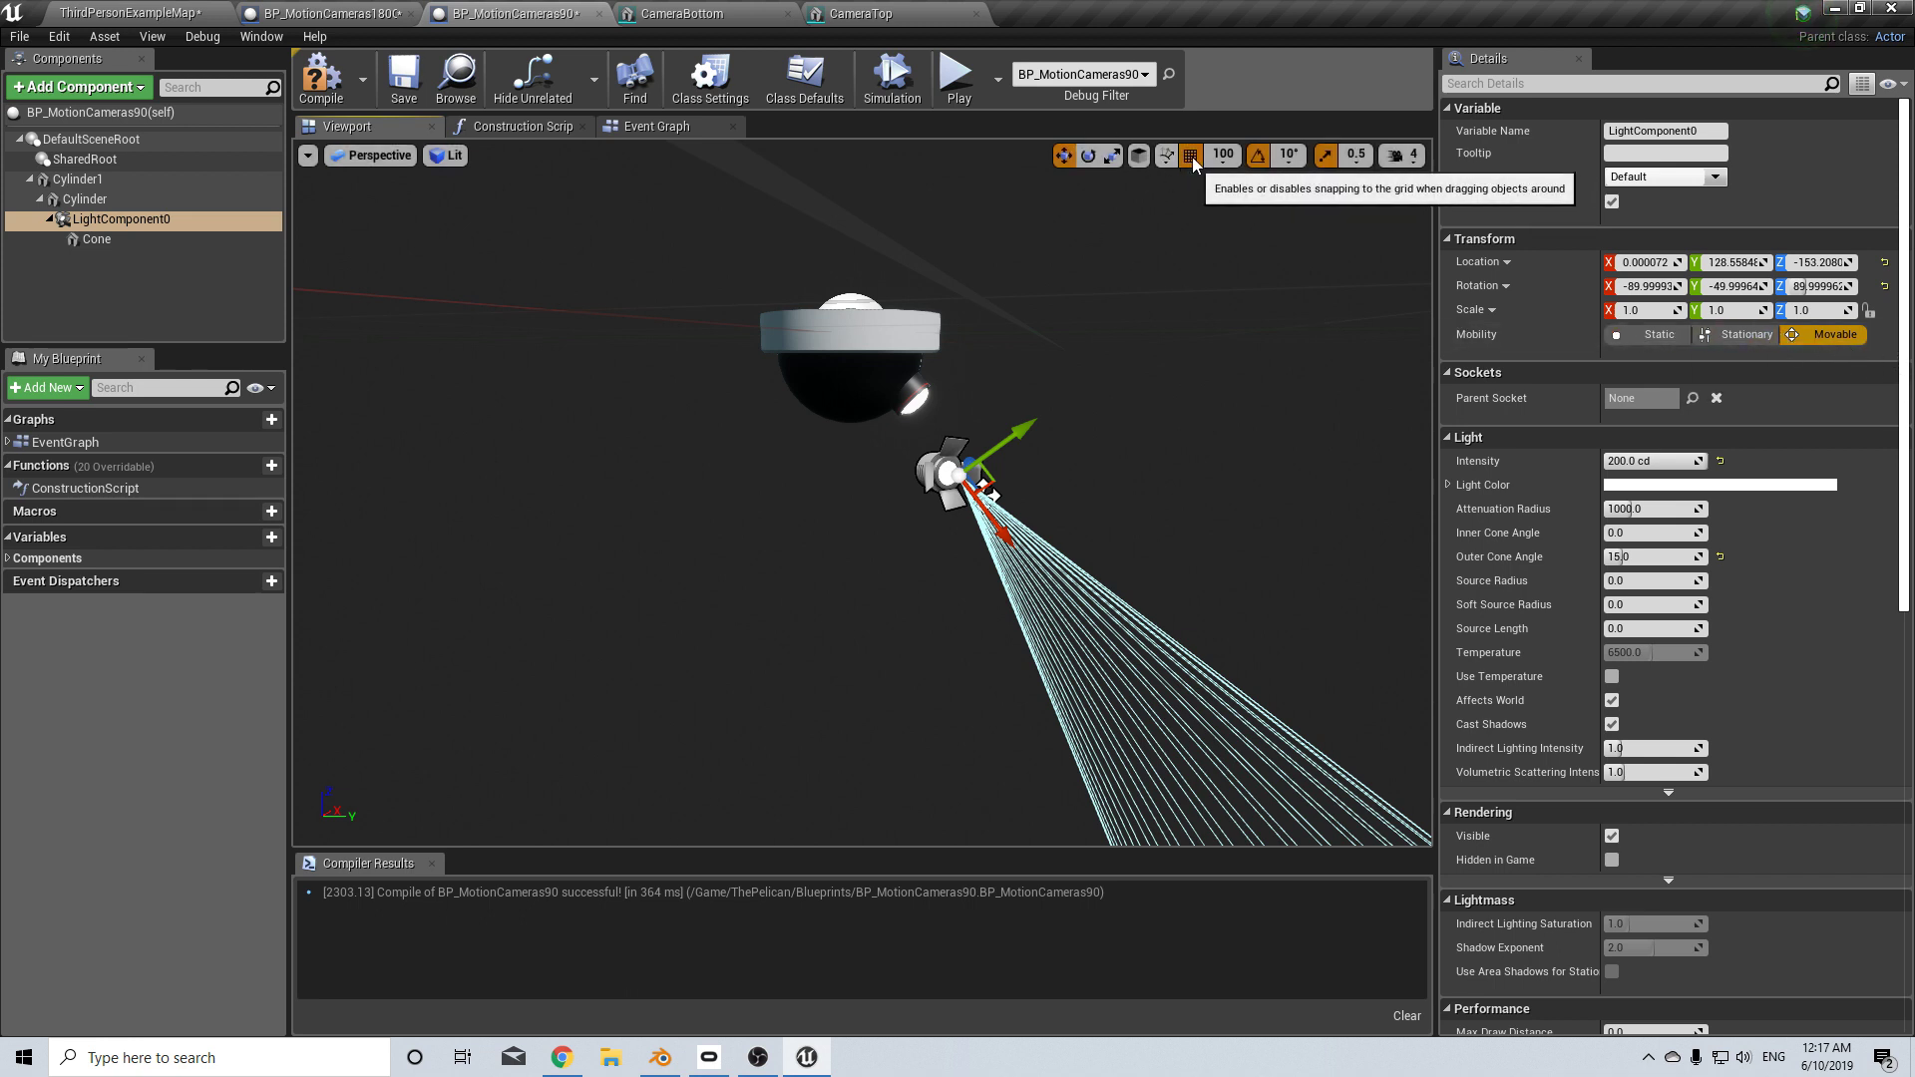
drag(989, 522, 960, 478)
drag(1005, 375, 963, 493)
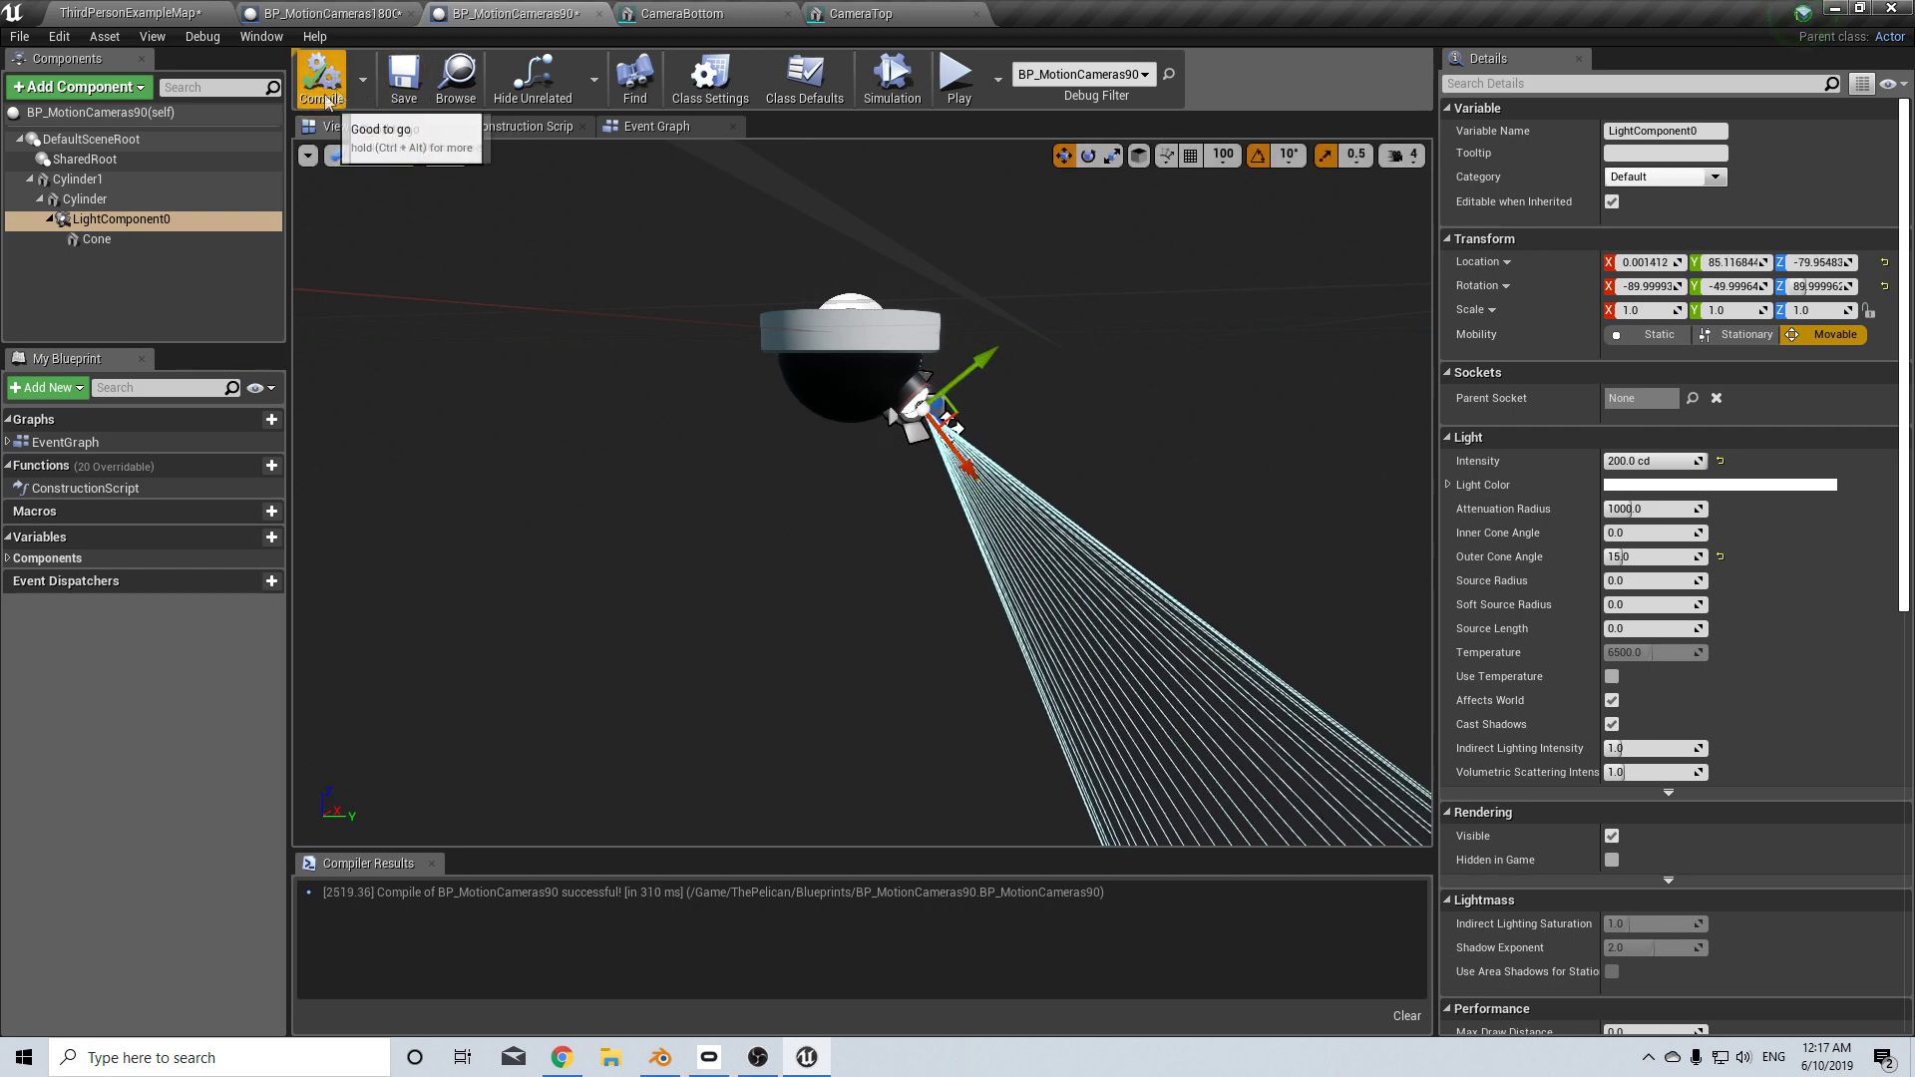
- Return to the level and inspect up close how the spotlights line up with the camera lenses
click(79, 12)
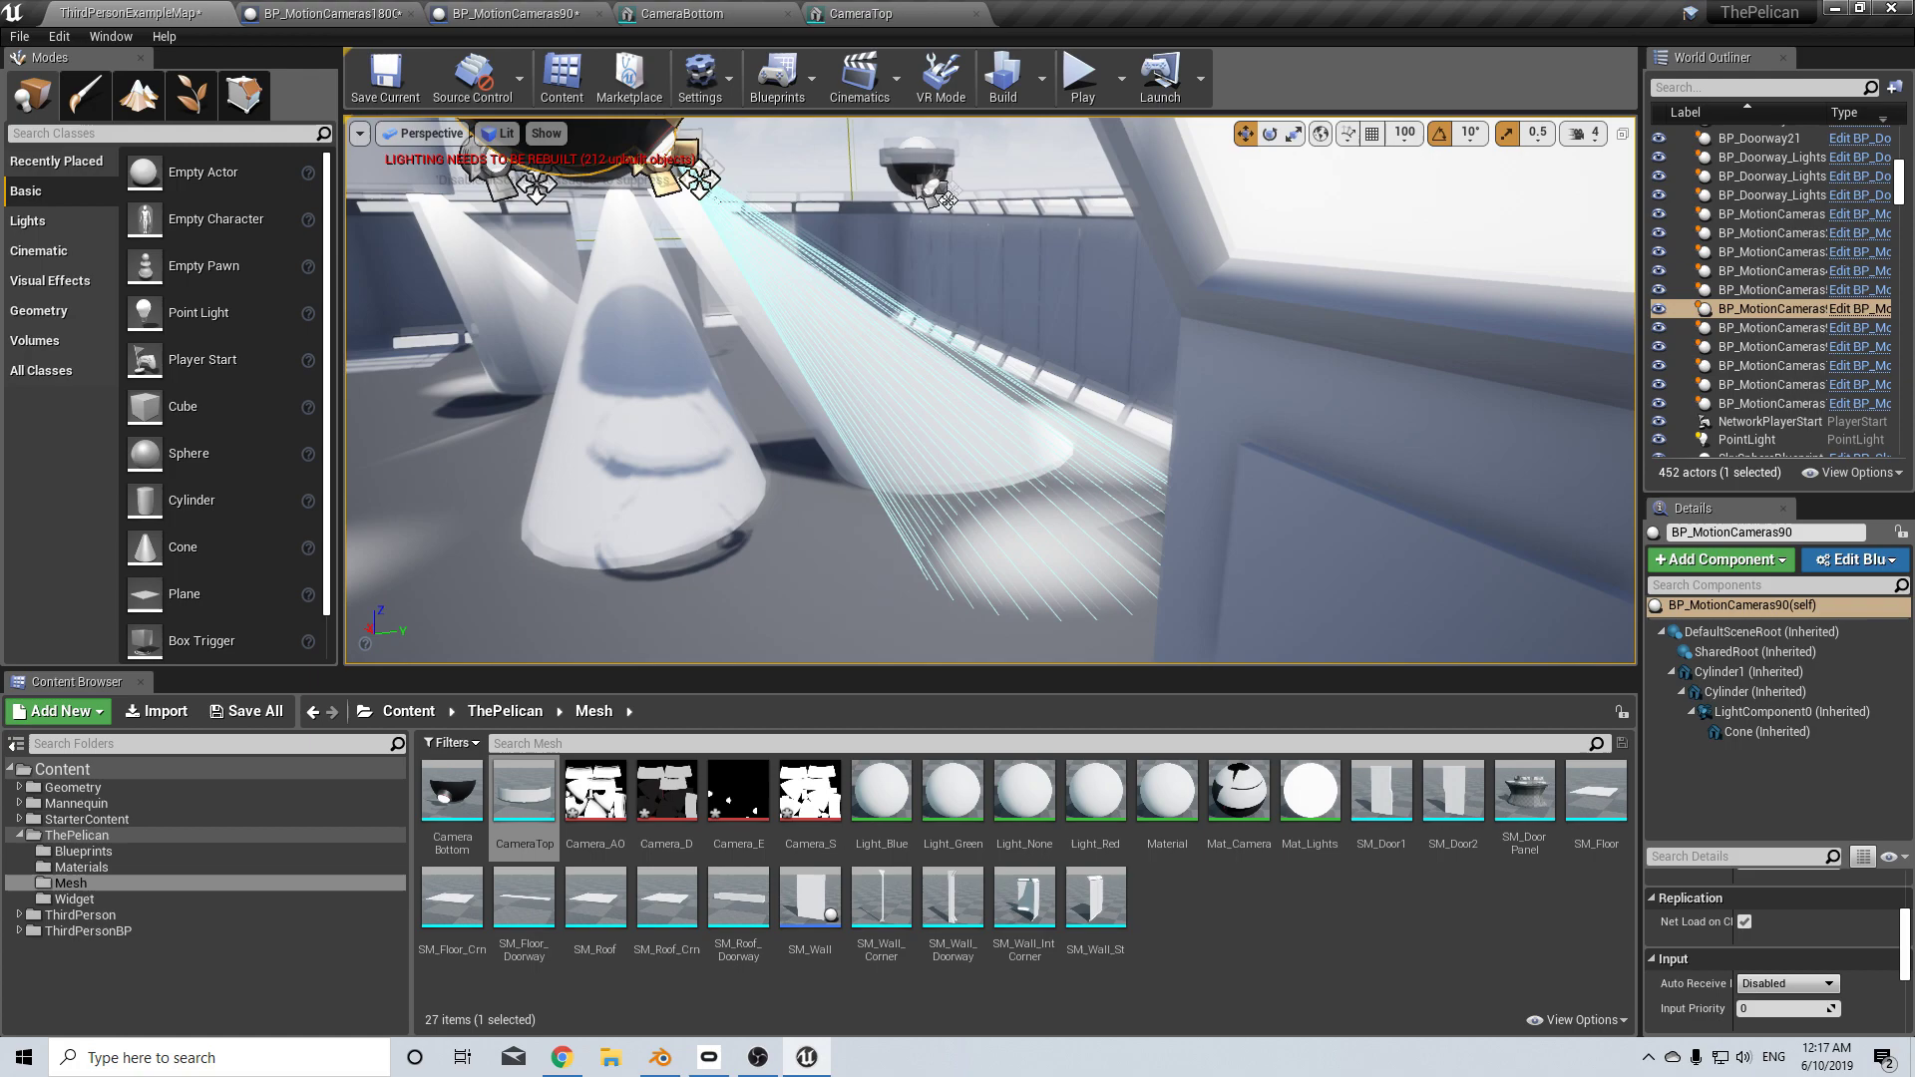
right_drag(990, 390, 679, 419)
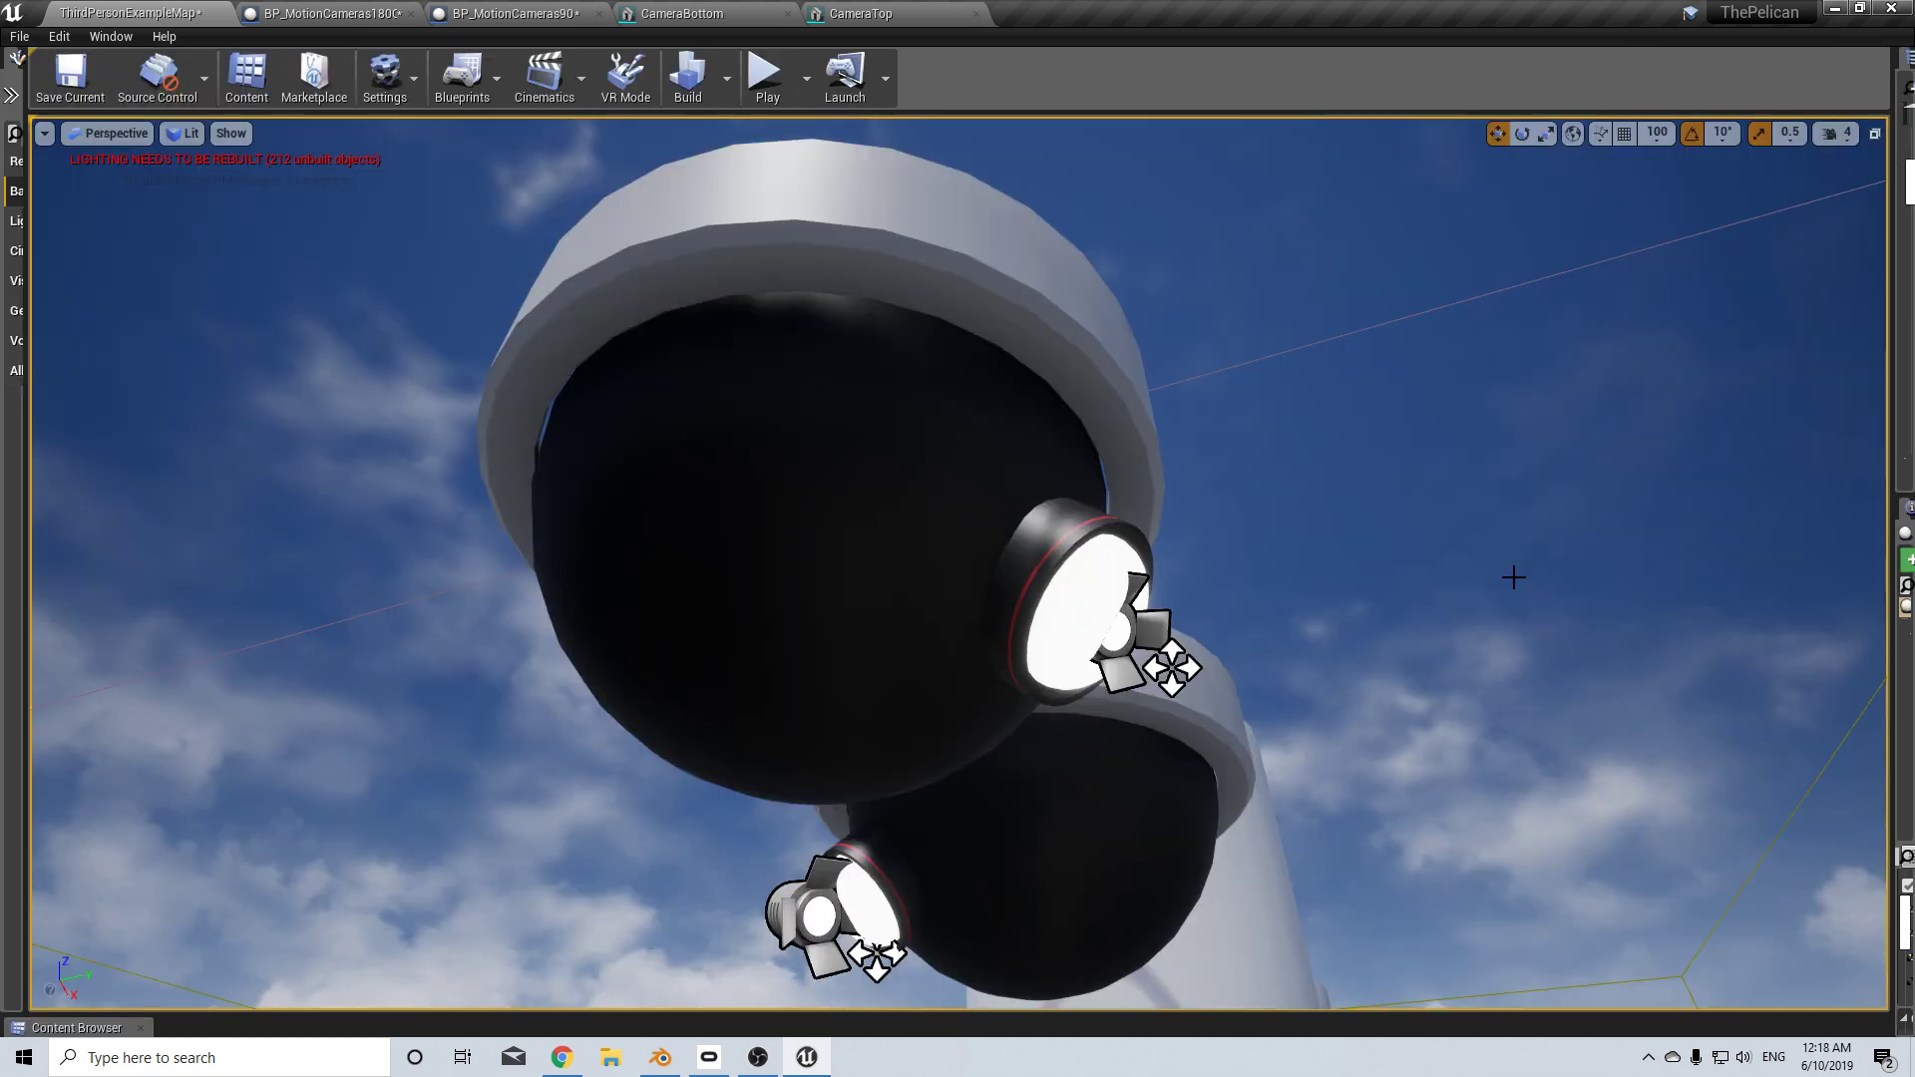